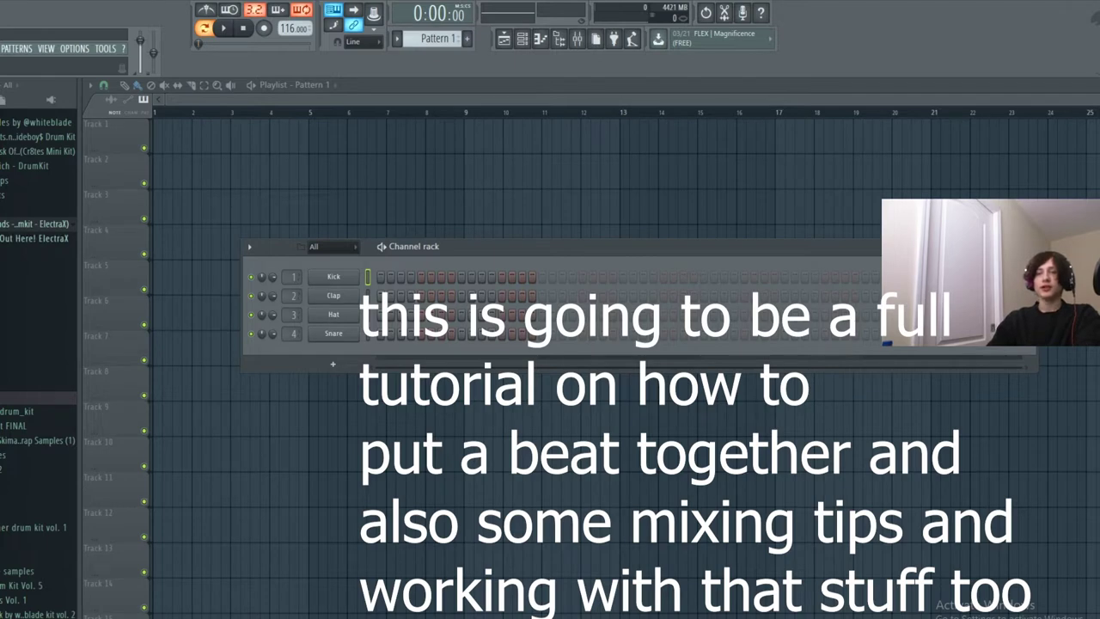
Browse the Come Out Here! drumkit's 808 folder and preview the first 808 sample.
click(4, 251)
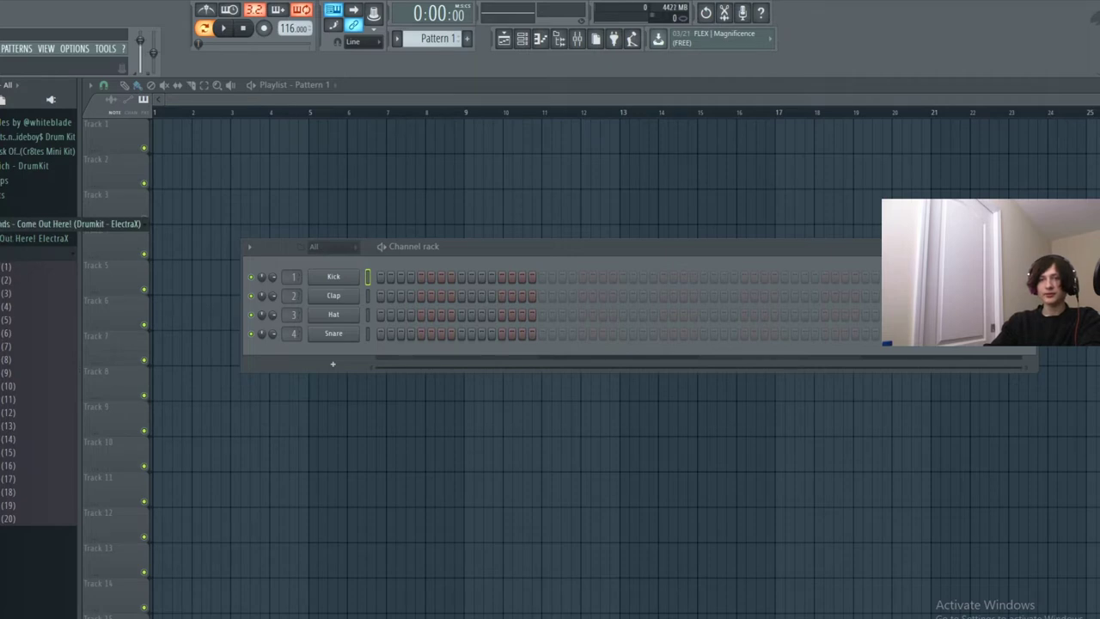
click(7, 258)
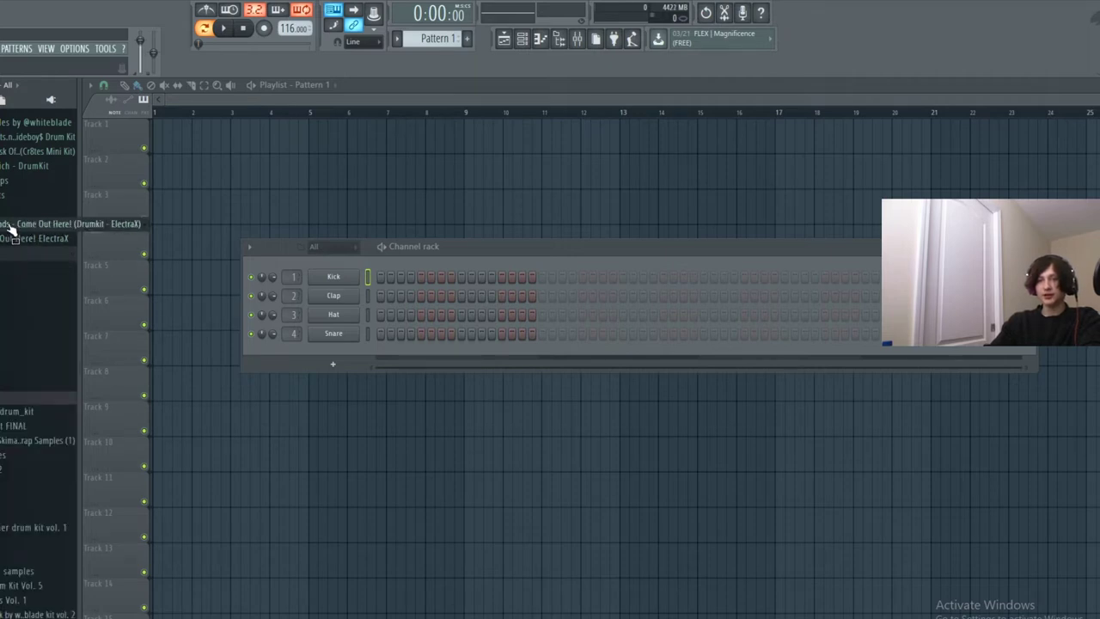
click(34, 239)
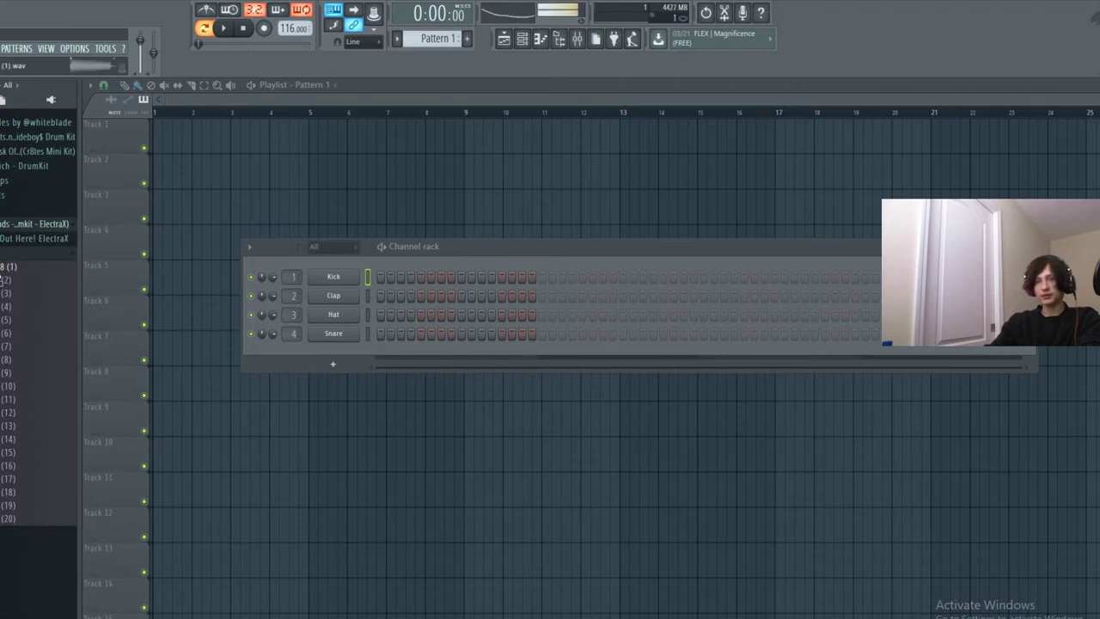
Audition the drumkit's clap samples and load COH Clap (23) onto the Clap channel.
click(1, 267)
click(1, 266)
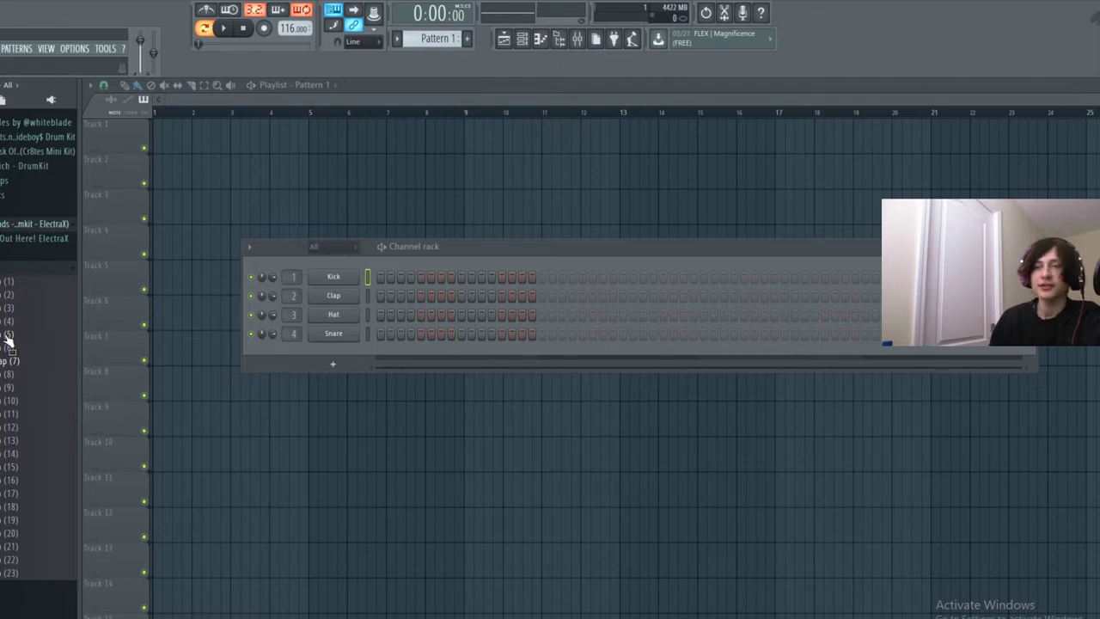
click(24, 375)
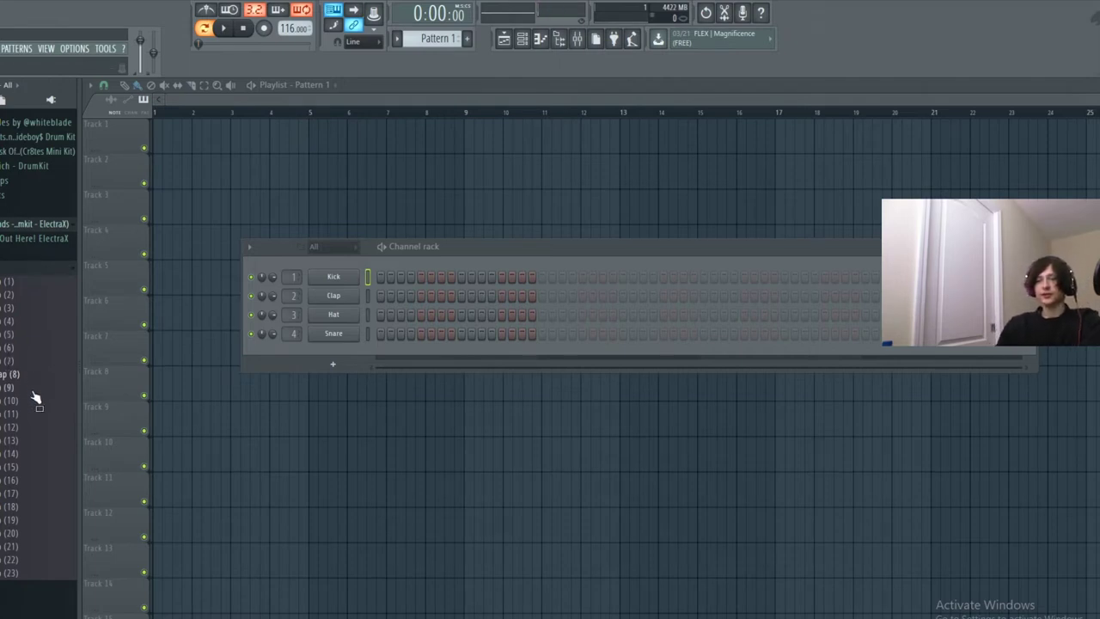
click(33, 391)
click(28, 402)
click(25, 415)
click(23, 428)
click(21, 441)
click(15, 455)
click(8, 469)
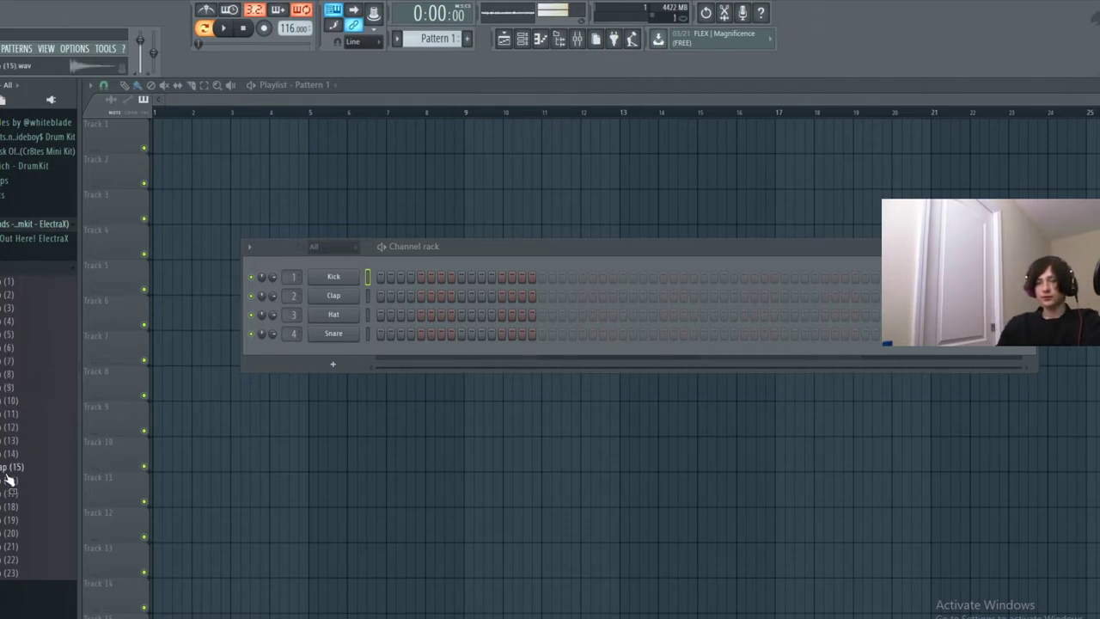
click(9, 494)
click(8, 520)
click(7, 573)
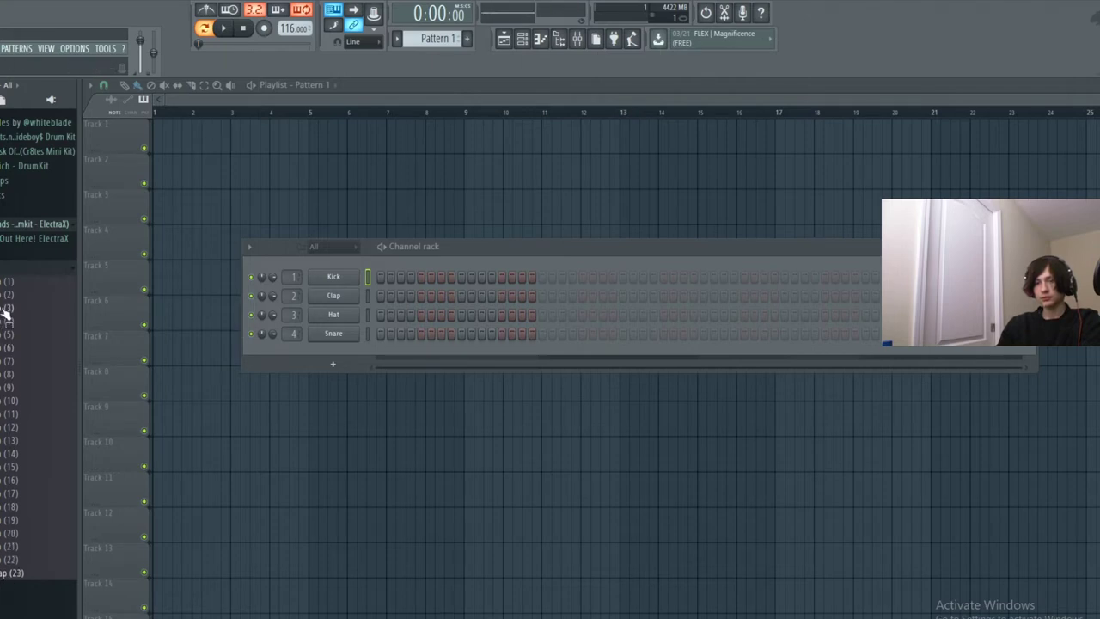
drag(33, 578, 336, 296)
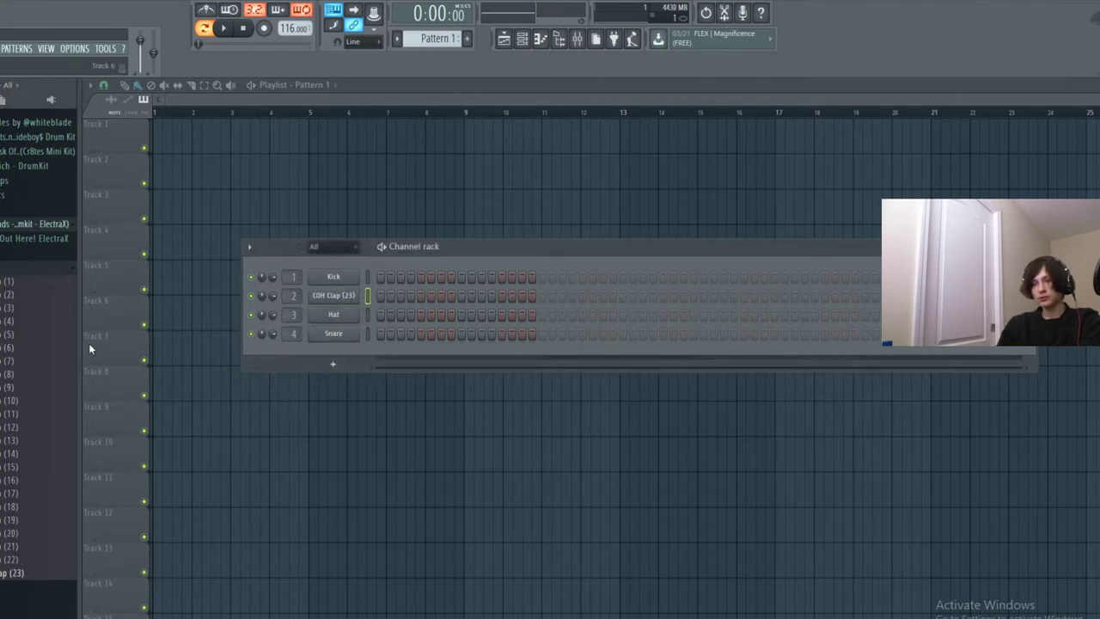
Audition the drumkit's 808 samples and load COH 808 (10) onto the Kick channel.
click(8, 268)
click(9, 254)
click(8, 254)
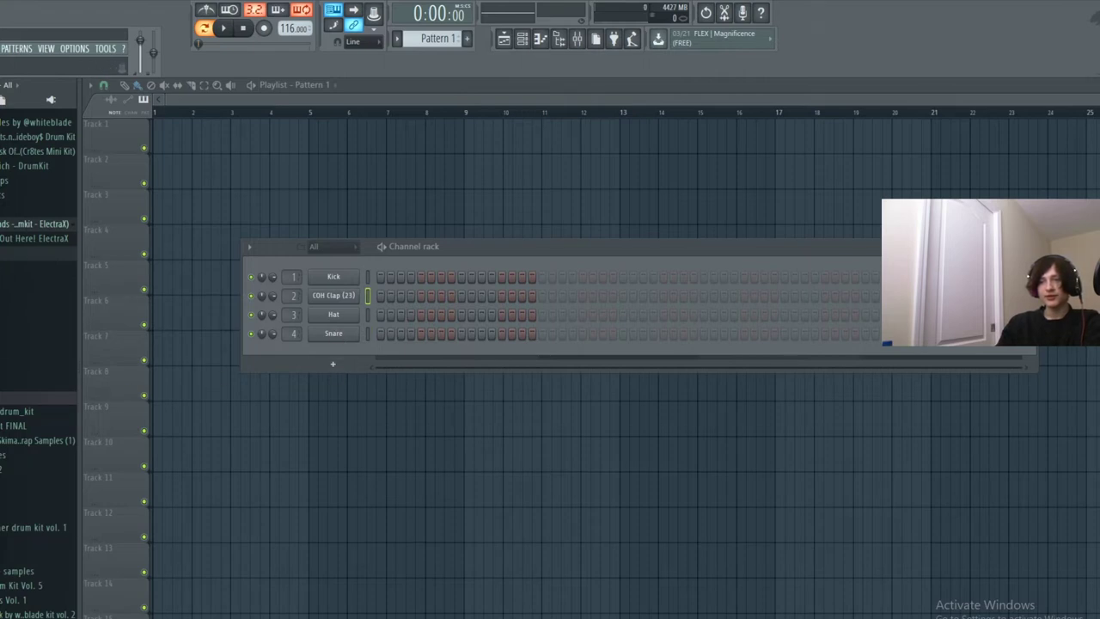
click(5, 254)
click(5, 254)
click(5, 253)
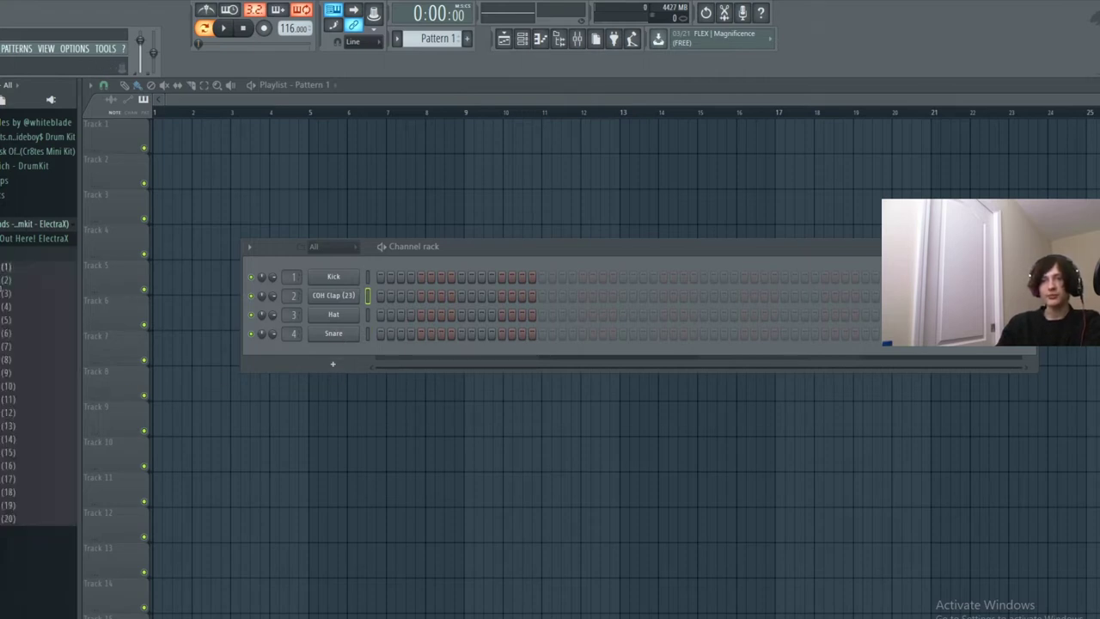
click(35, 295)
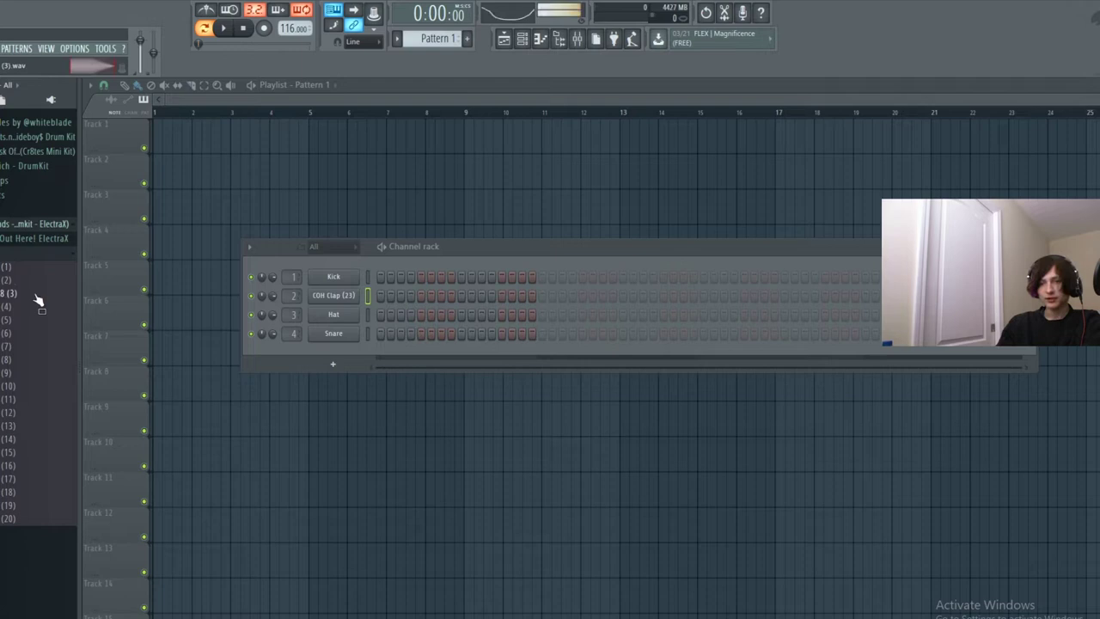
click(7, 389)
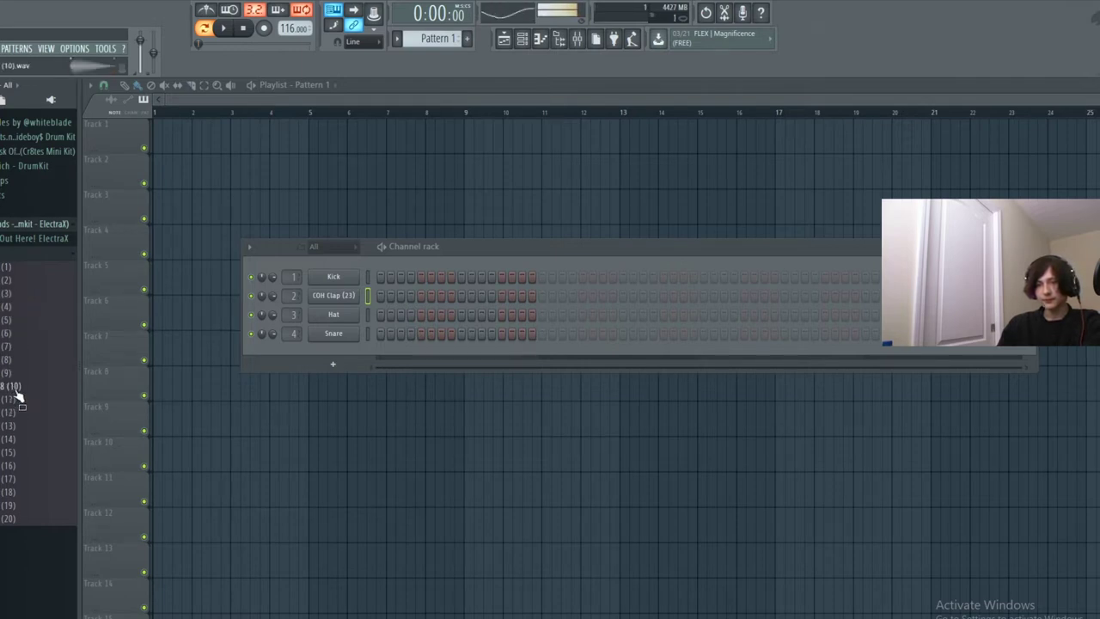
drag(12, 398, 332, 277)
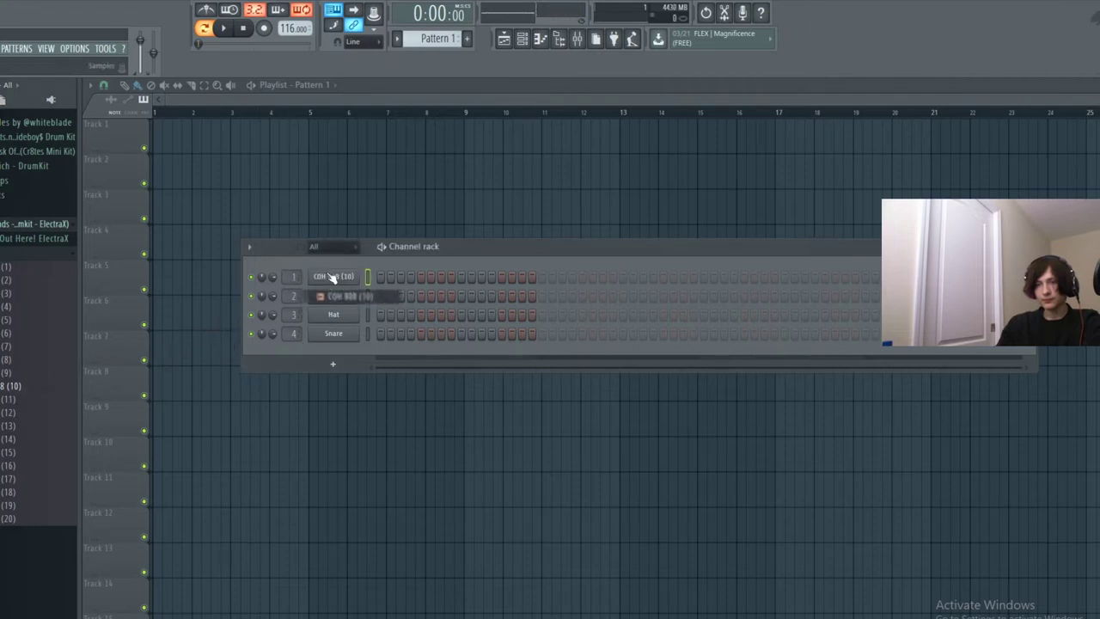
Audition the drumkit's hi-hat samples and load COH HiHat (16) onto the Hat channel.
click(3, 239)
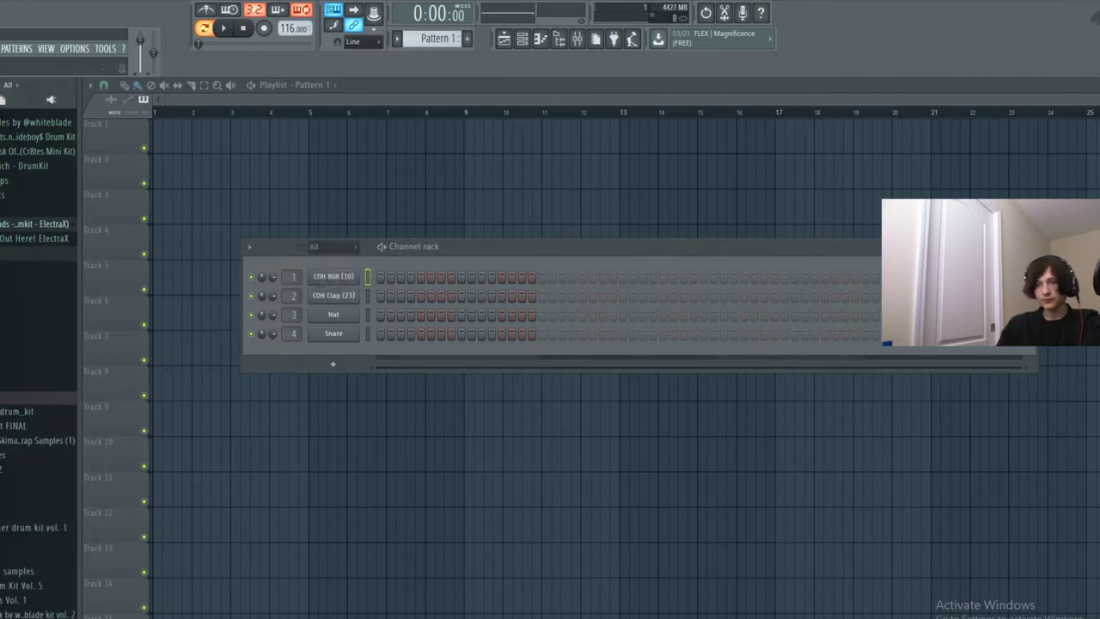
click(2, 312)
click(2, 326)
click(4, 354)
click(5, 379)
click(7, 405)
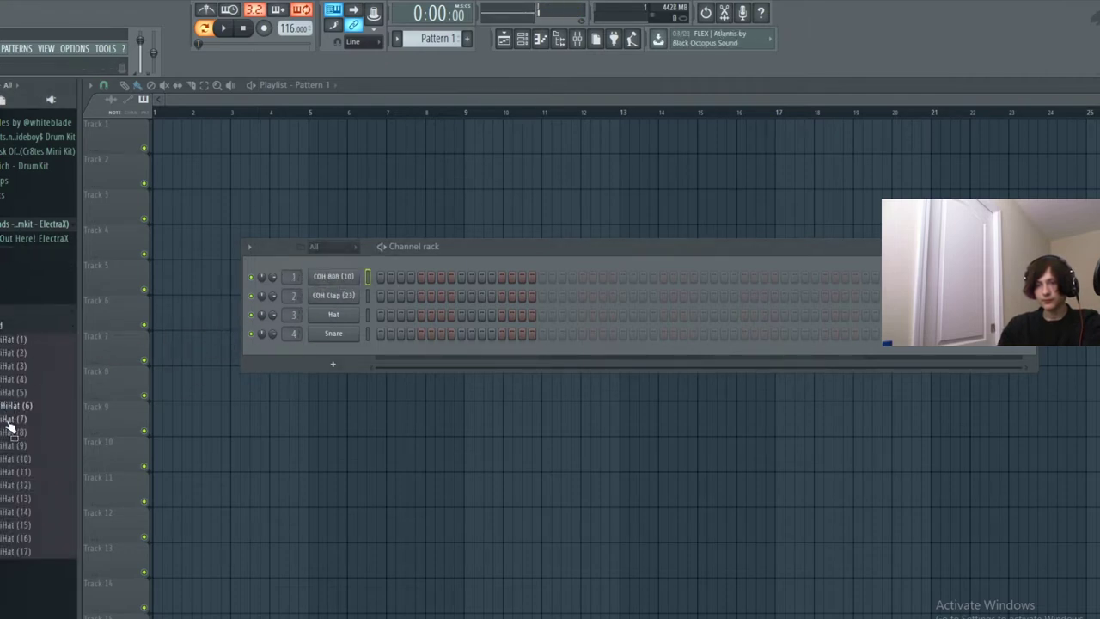
click(8, 419)
click(12, 446)
click(15, 473)
click(17, 499)
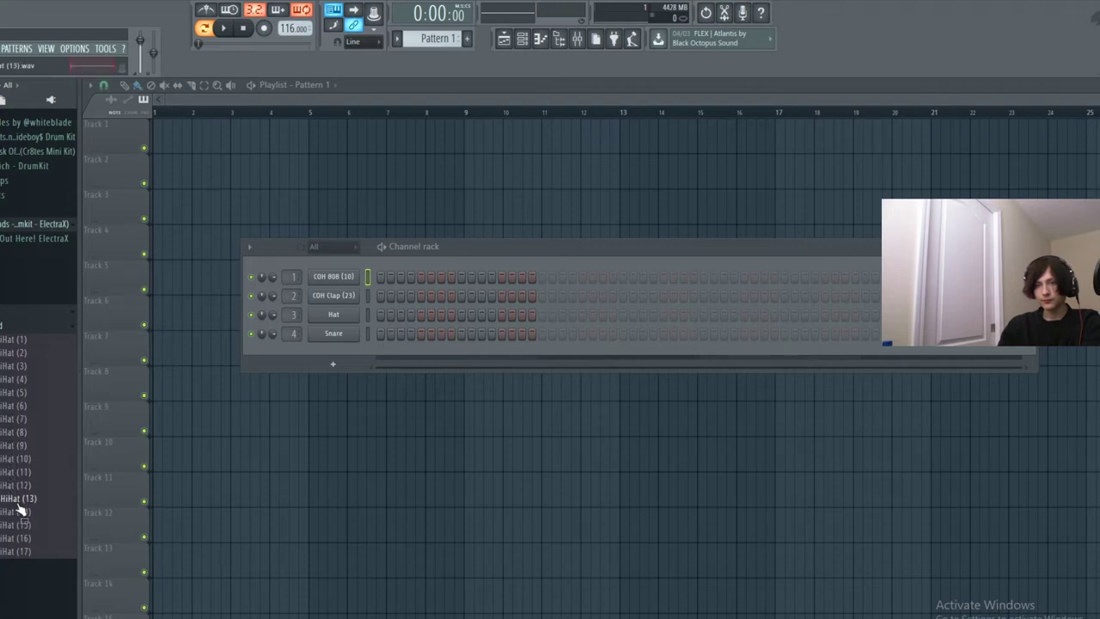
click(15, 526)
click(15, 513)
click(13, 554)
click(10, 540)
click(2, 461)
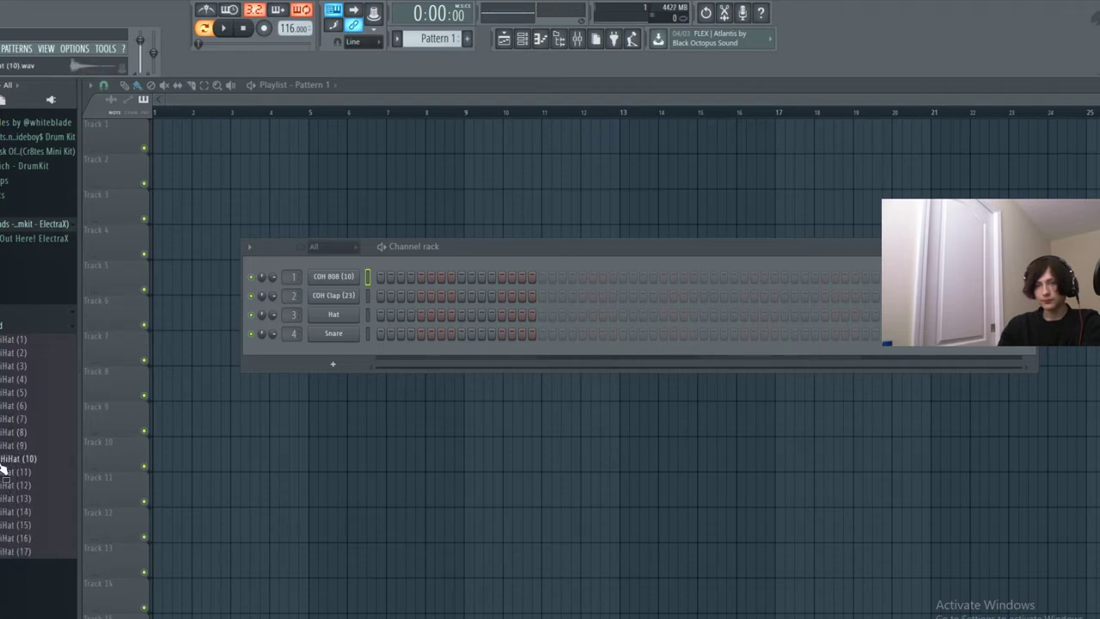
drag(13, 538, 334, 314)
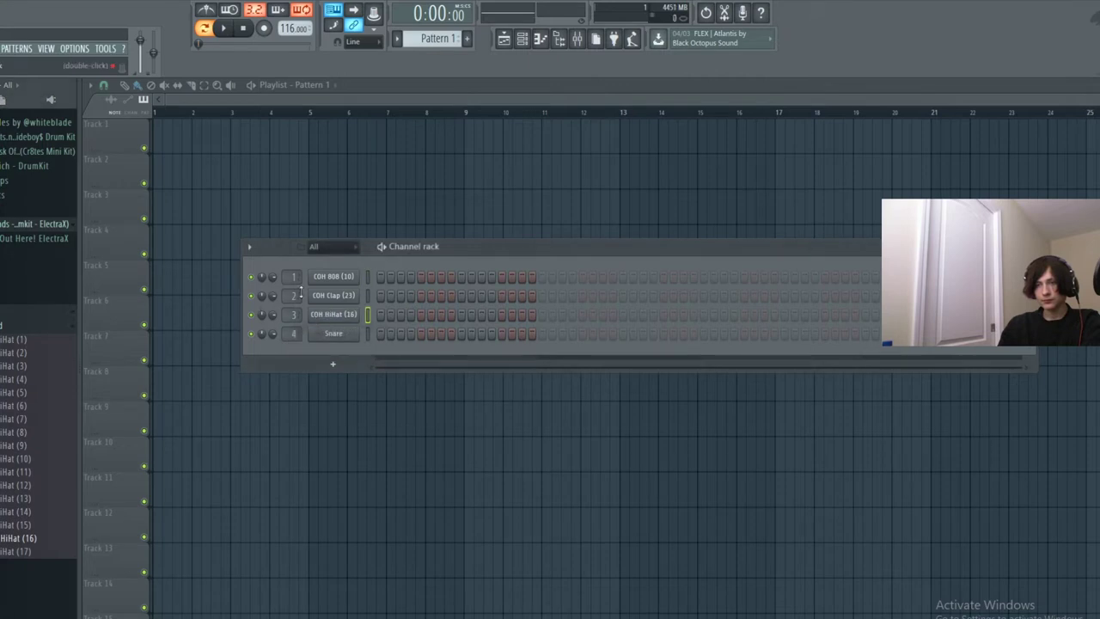
Place an 808 hit on step 1 and hi-hat hits on steps 1, 3, 5, 7 and 9 of Pattern 1.
click(381, 277)
click(381, 314)
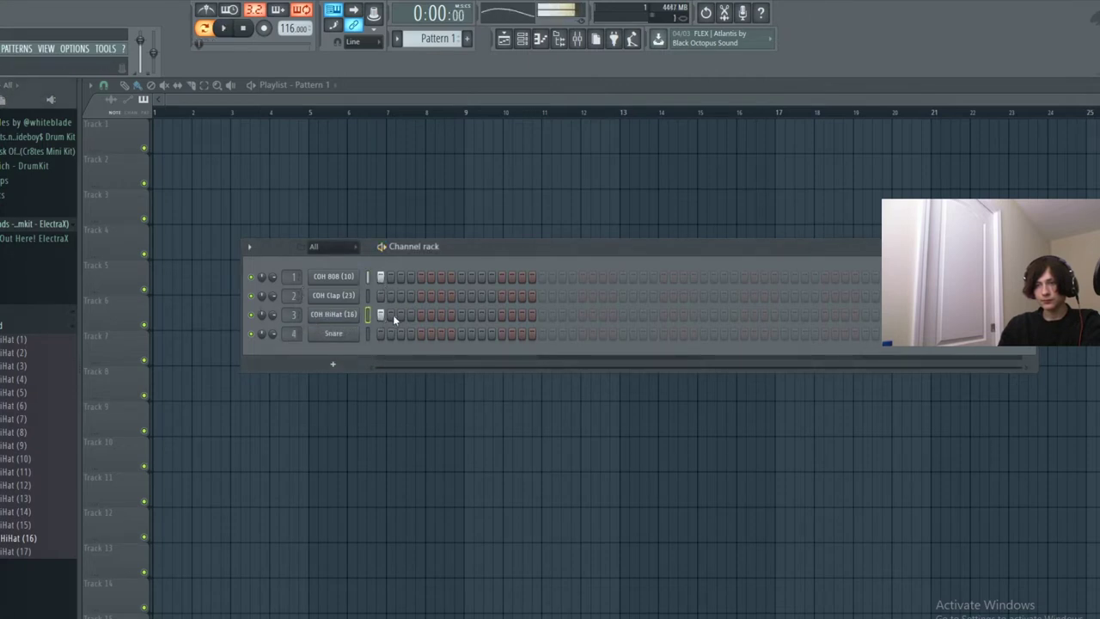
click(400, 315)
click(421, 315)
click(450, 315)
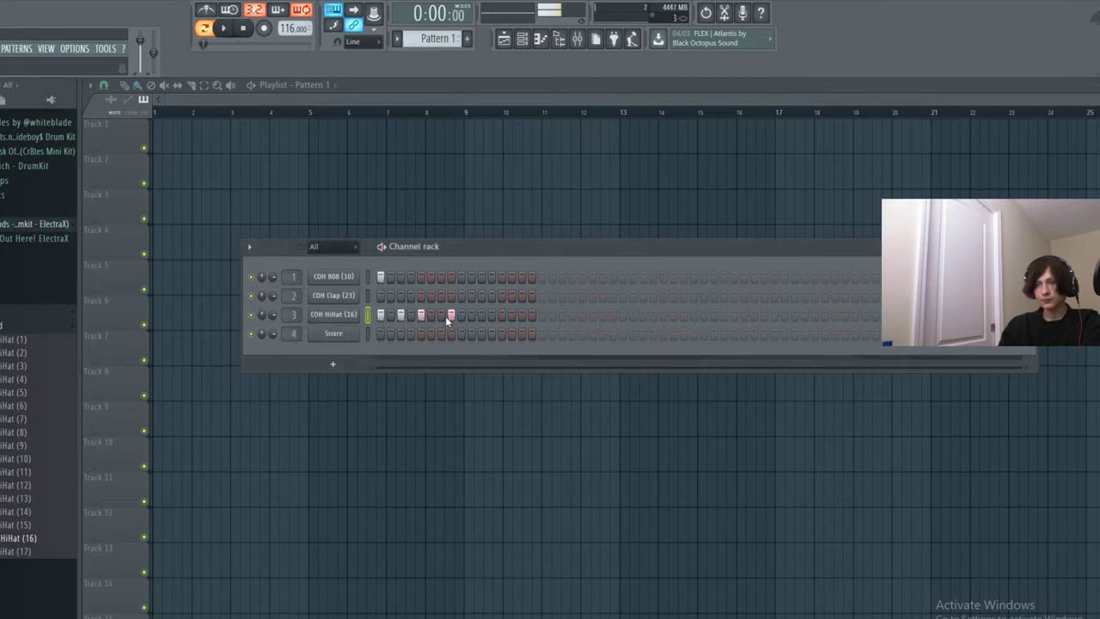
click(450, 316)
click(442, 316)
click(462, 315)
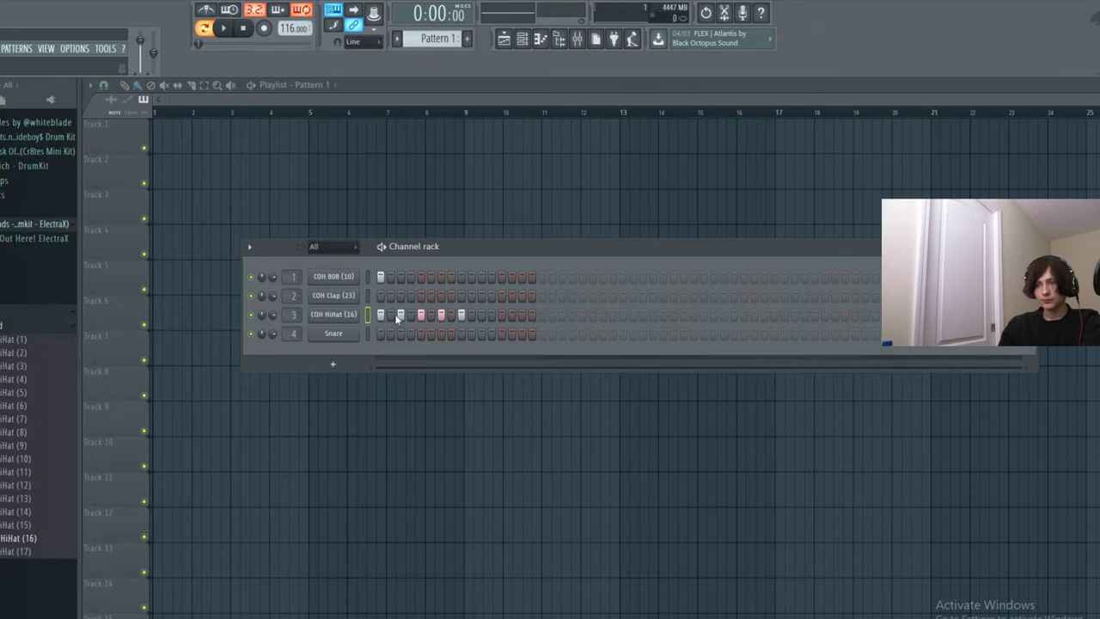
Turn off Use loop points in the COH HiHat (16) sample settings.
click(331, 315)
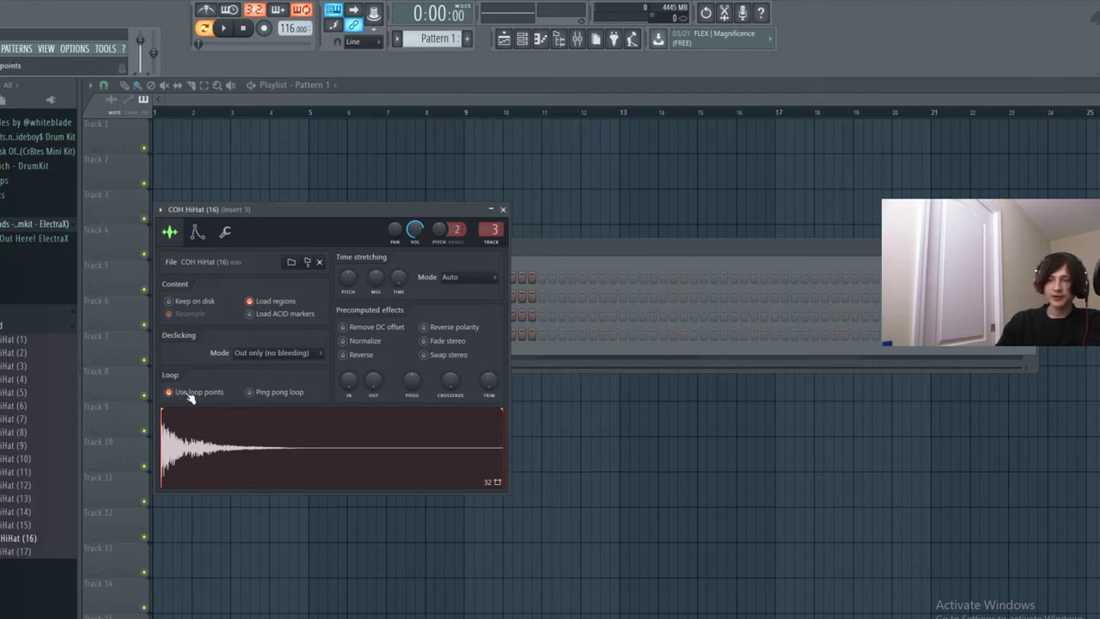
click(503, 209)
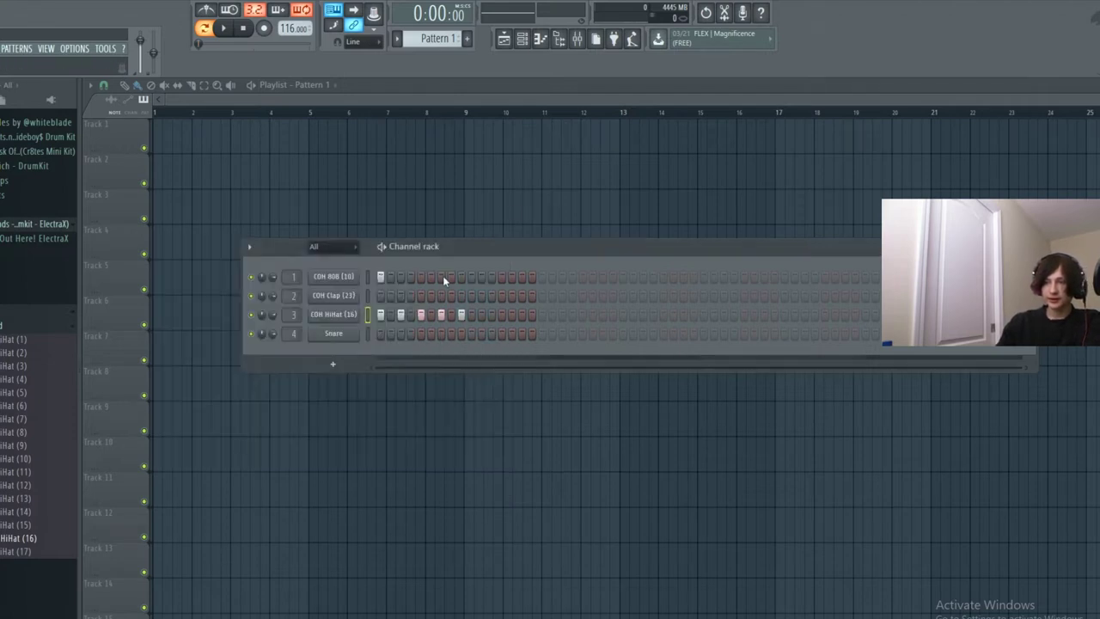
click(350, 317)
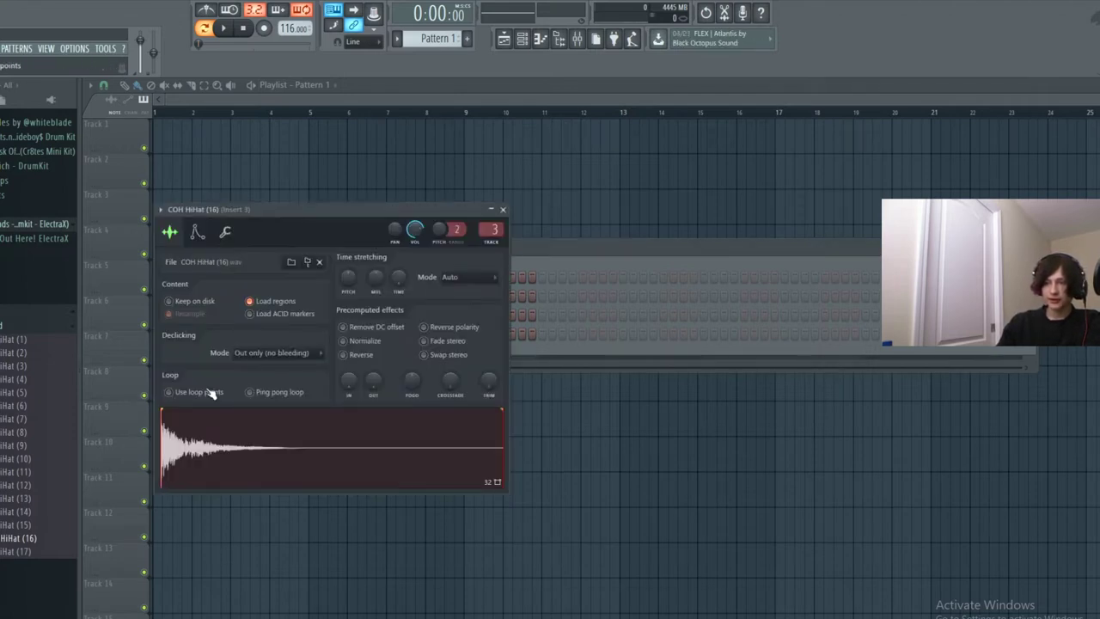
click(503, 209)
Check the loop point settings of the clap, 808 and snare channels.
click(350, 300)
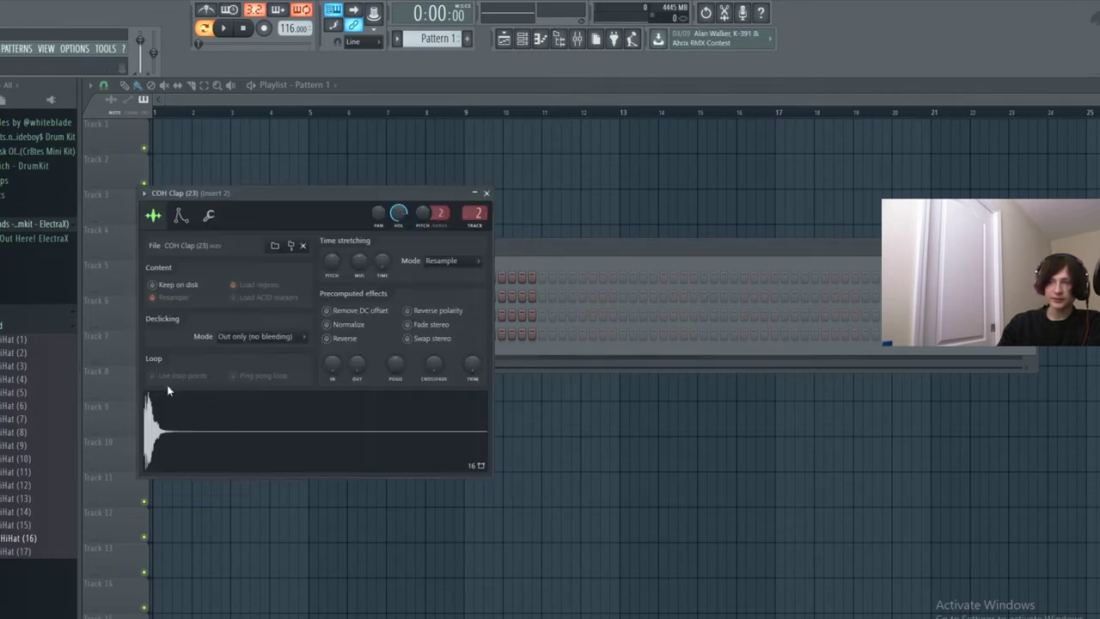
click(485, 193)
click(329, 276)
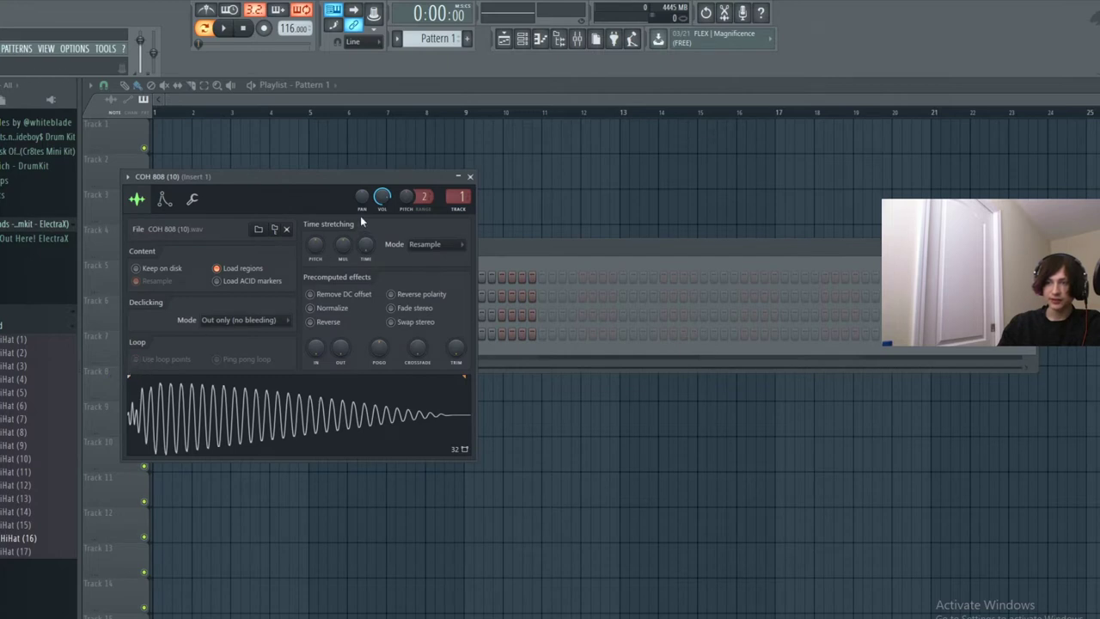
click(470, 176)
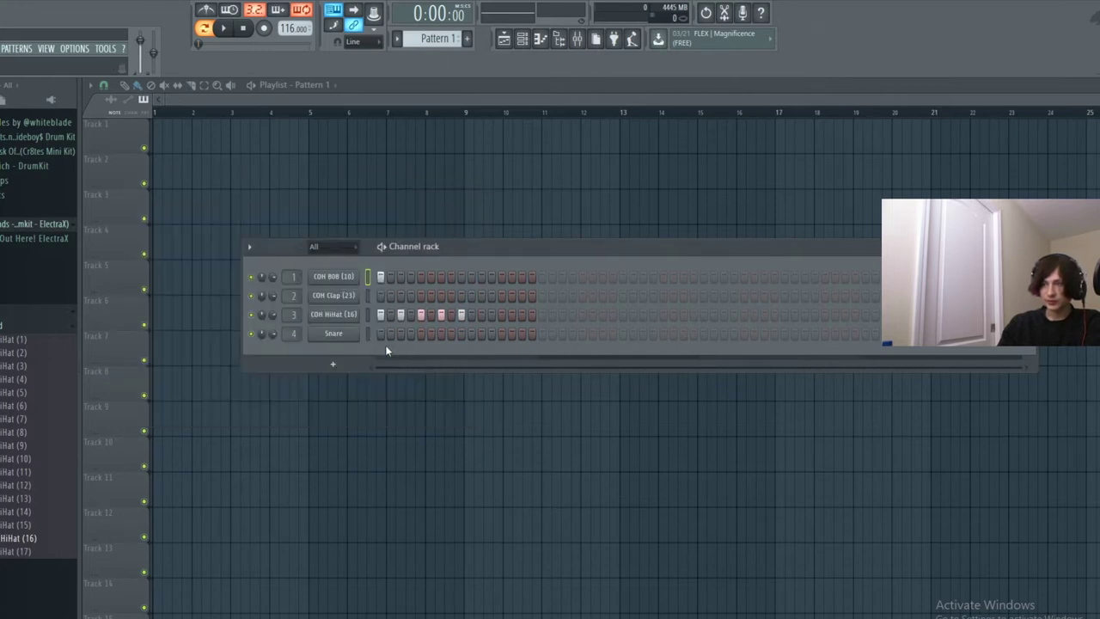
click(335, 335)
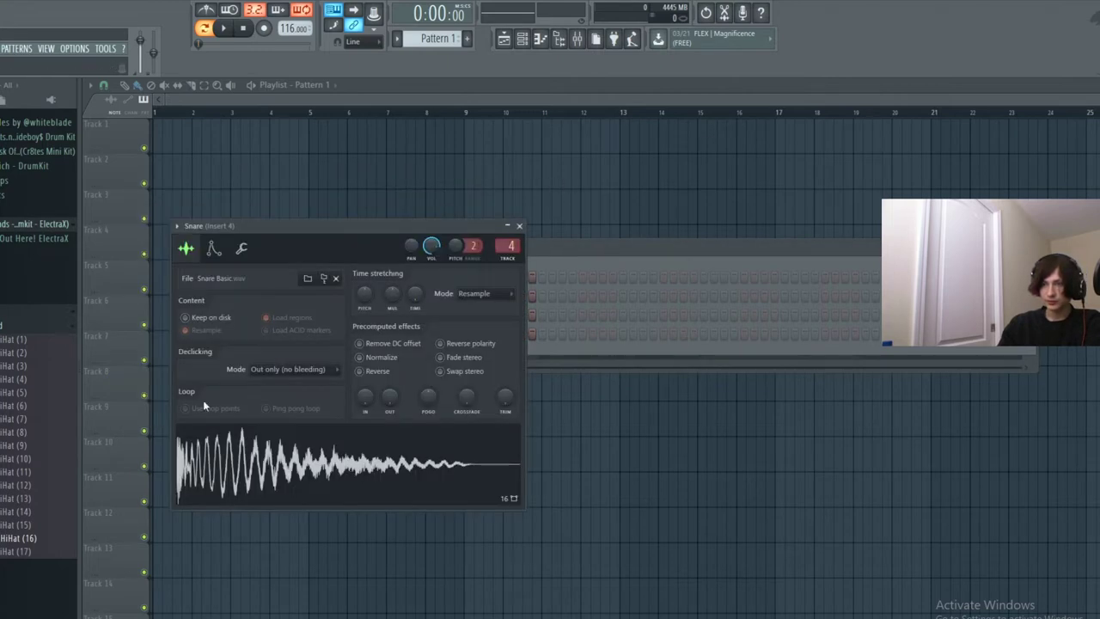
click(519, 226)
Delete the stray Pattern 1 clip from playlist track 4 and bring back the channel rack.
click(29, 332)
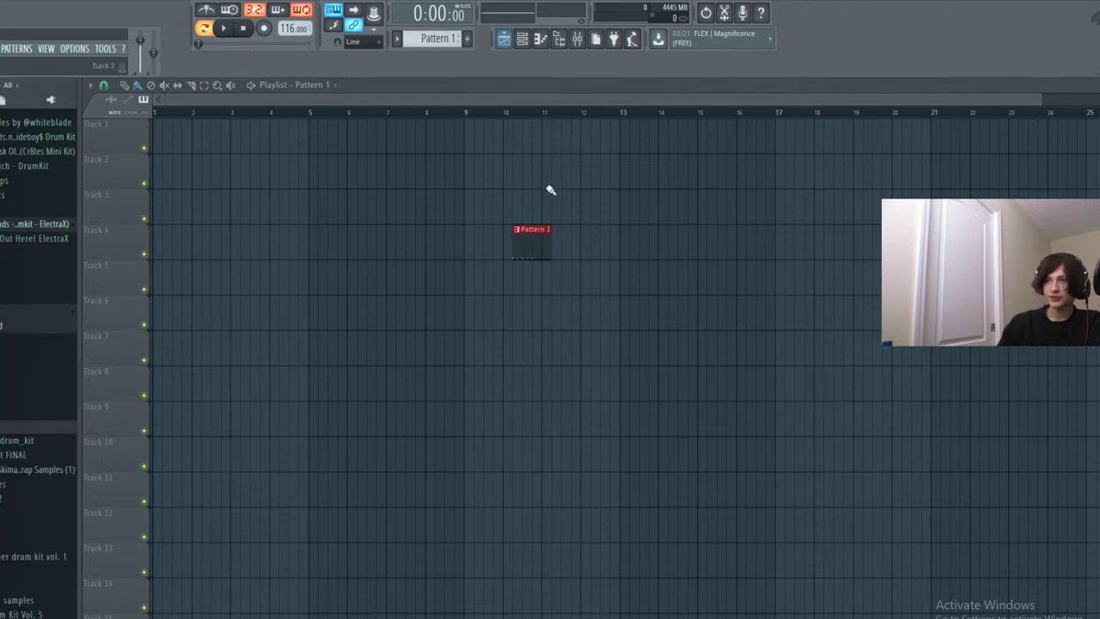
right_click(514, 236)
click(522, 39)
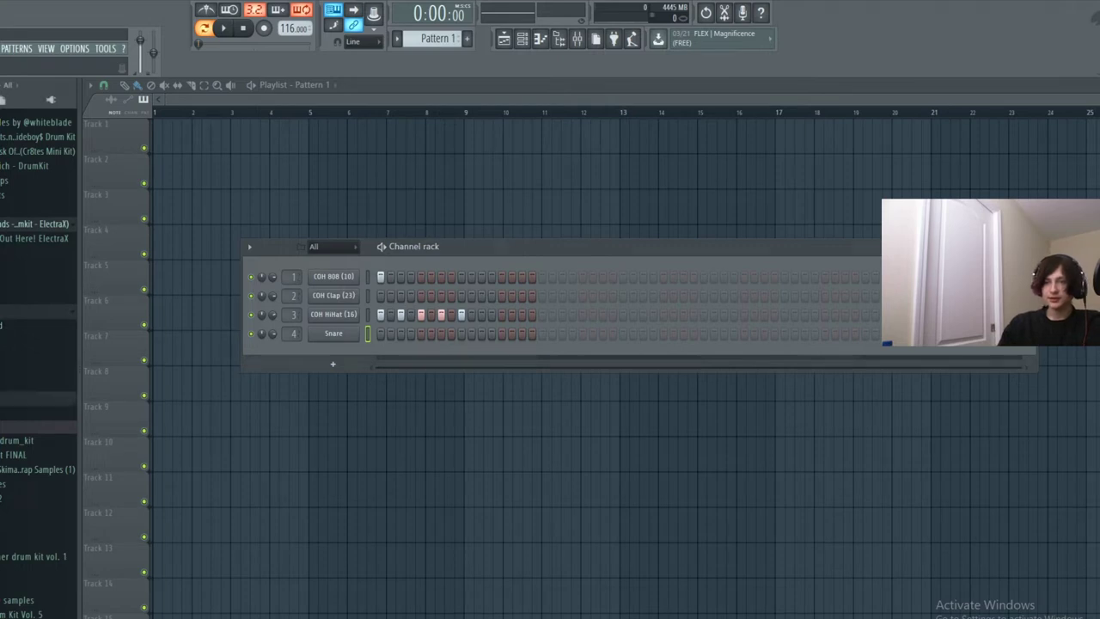
Audition the snare samples in the drumkit's snare folder to find one for the beat.
click(33, 398)
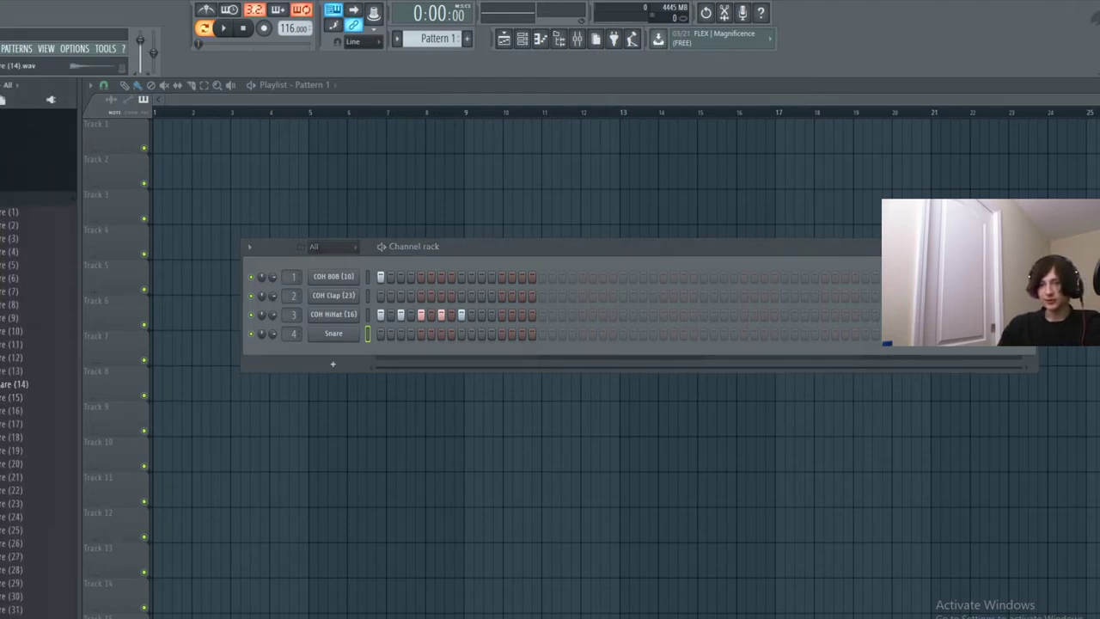
click(35, 490)
click(11, 533)
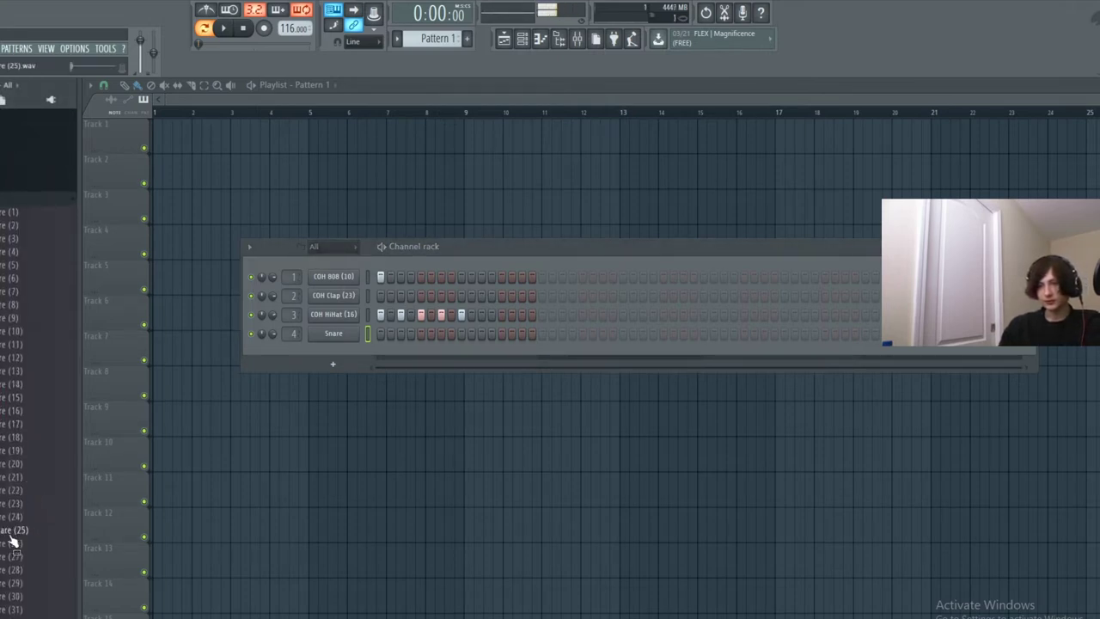
click(21, 506)
click(20, 517)
click(6, 569)
click(15, 506)
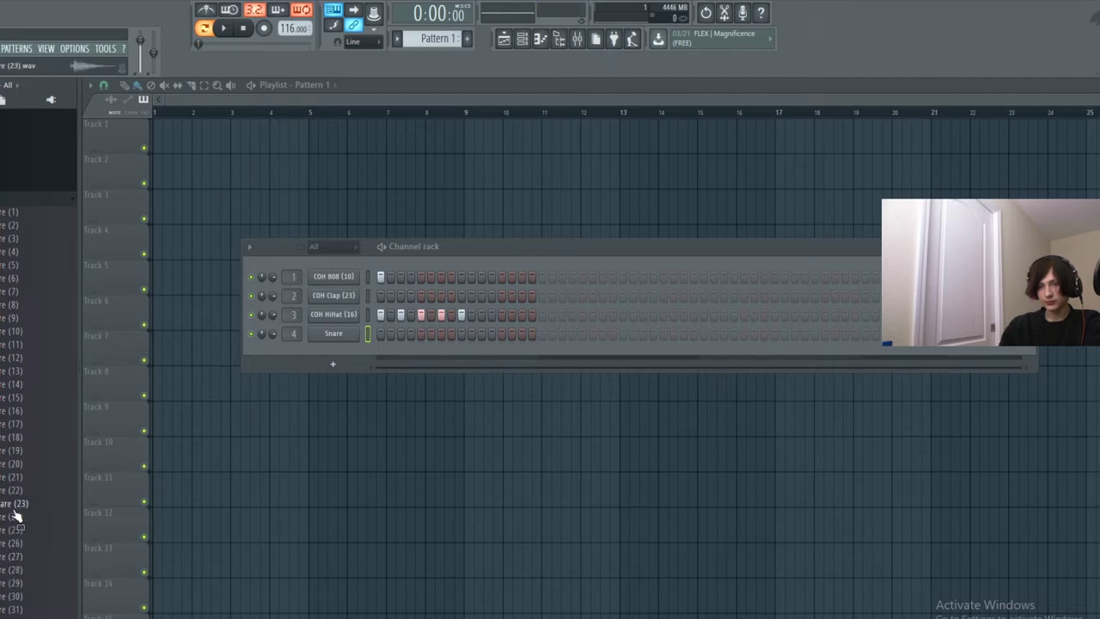
click(18, 493)
click(18, 557)
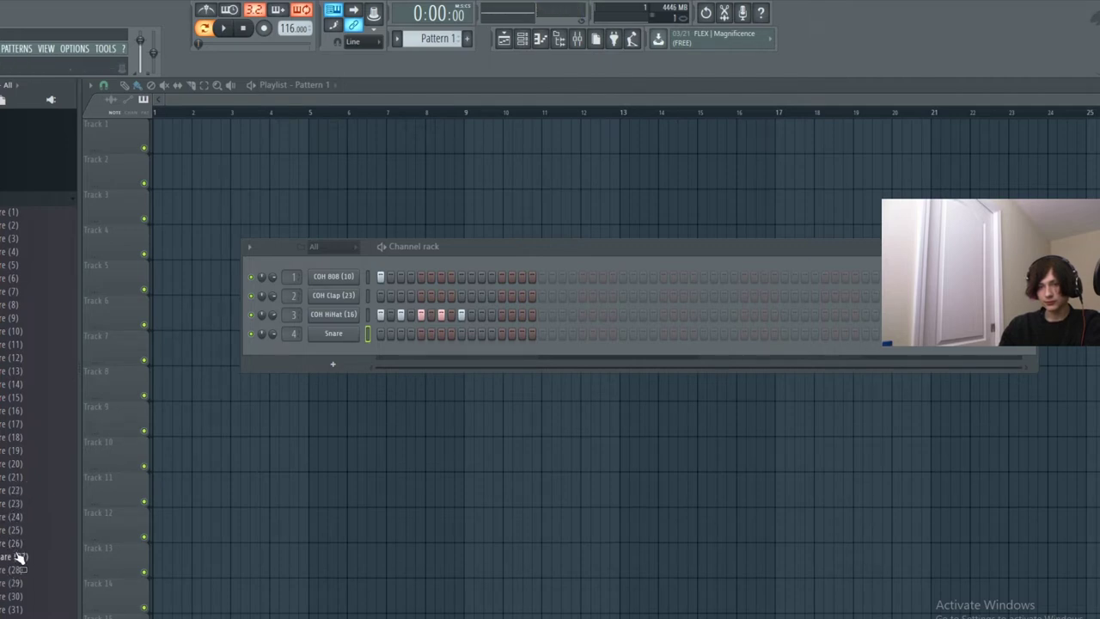
click(17, 572)
click(16, 585)
click(16, 599)
click(18, 611)
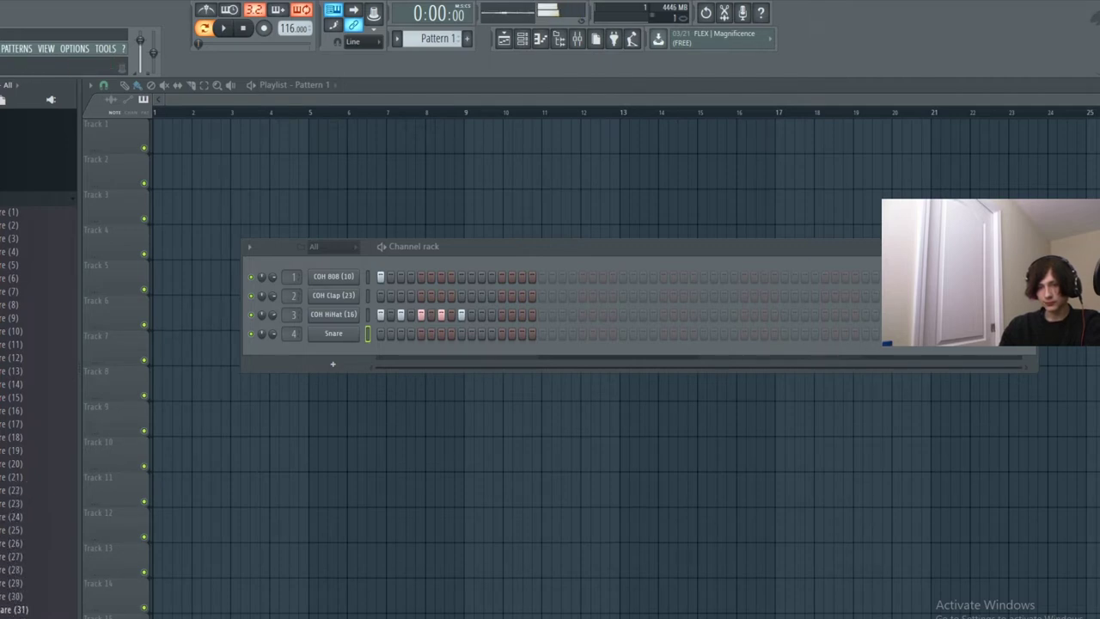
click(17, 618)
click(17, 618)
click(17, 618)
scroll(17, 618, down, 3)
scroll(13, 498, down, 2)
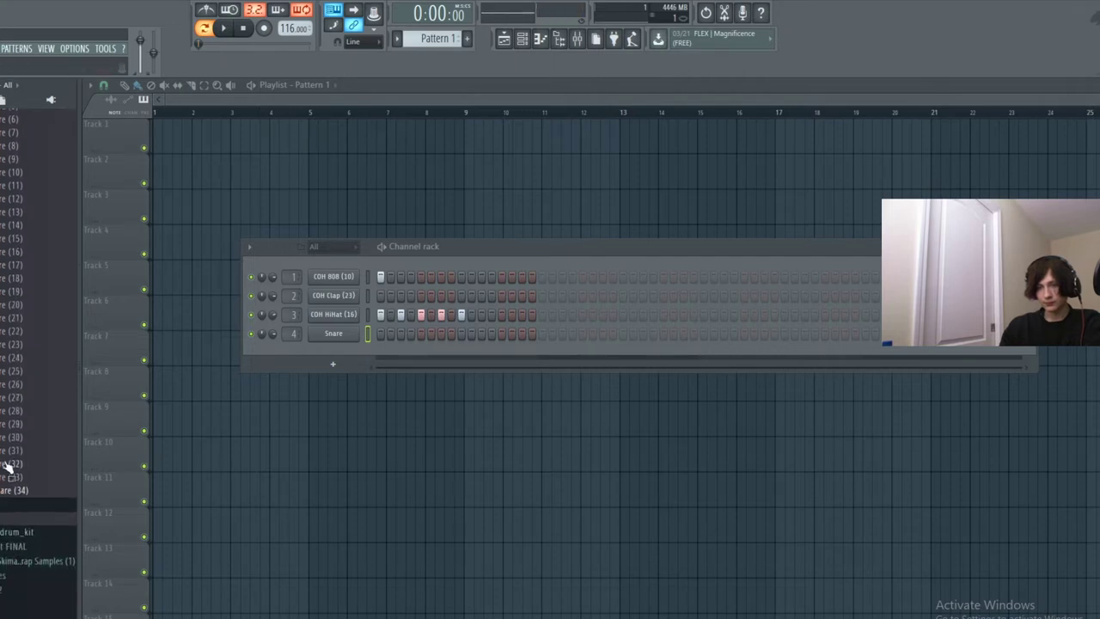
Load the COH Snare (23) sample into the Snare channel and remove the 808 hit on step 1.
click(9, 355)
click(9, 359)
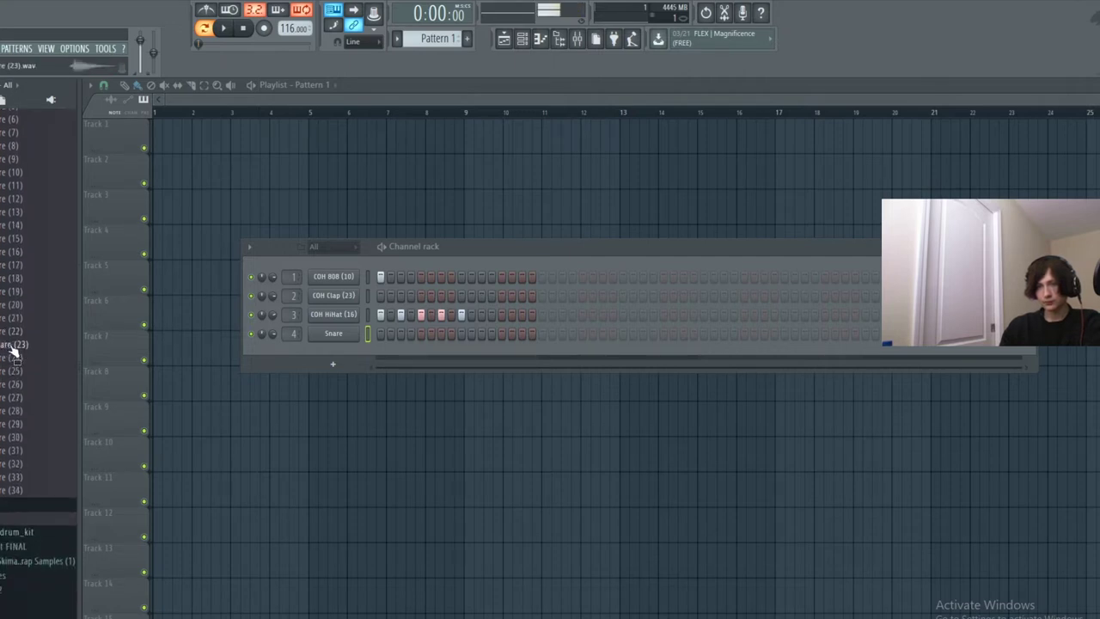
click(12, 344)
drag(12, 345, 340, 339)
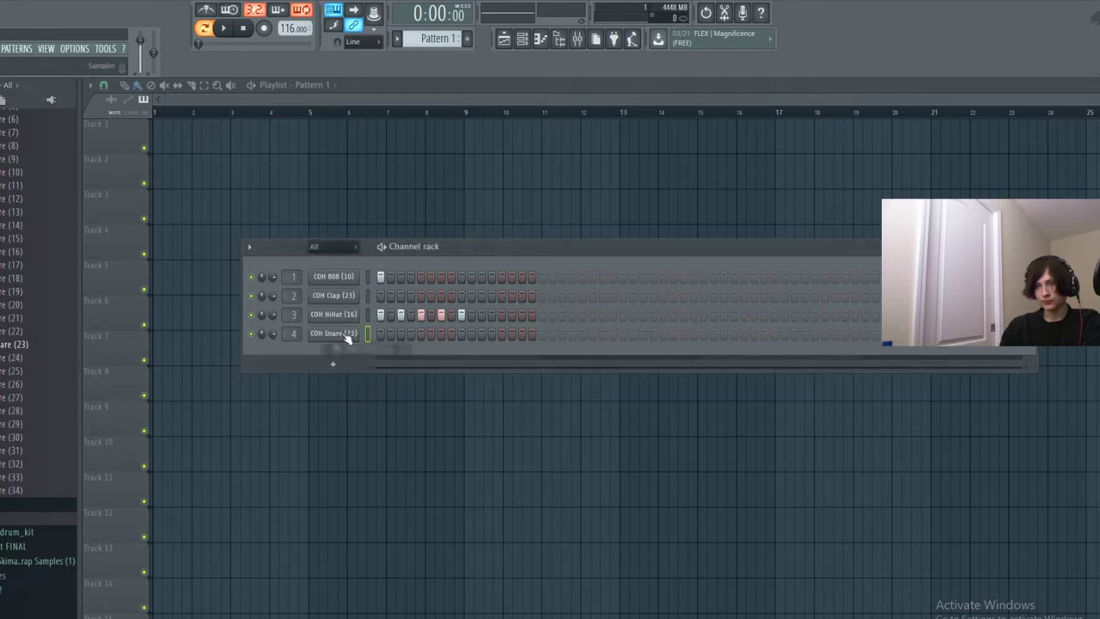
right_click(382, 278)
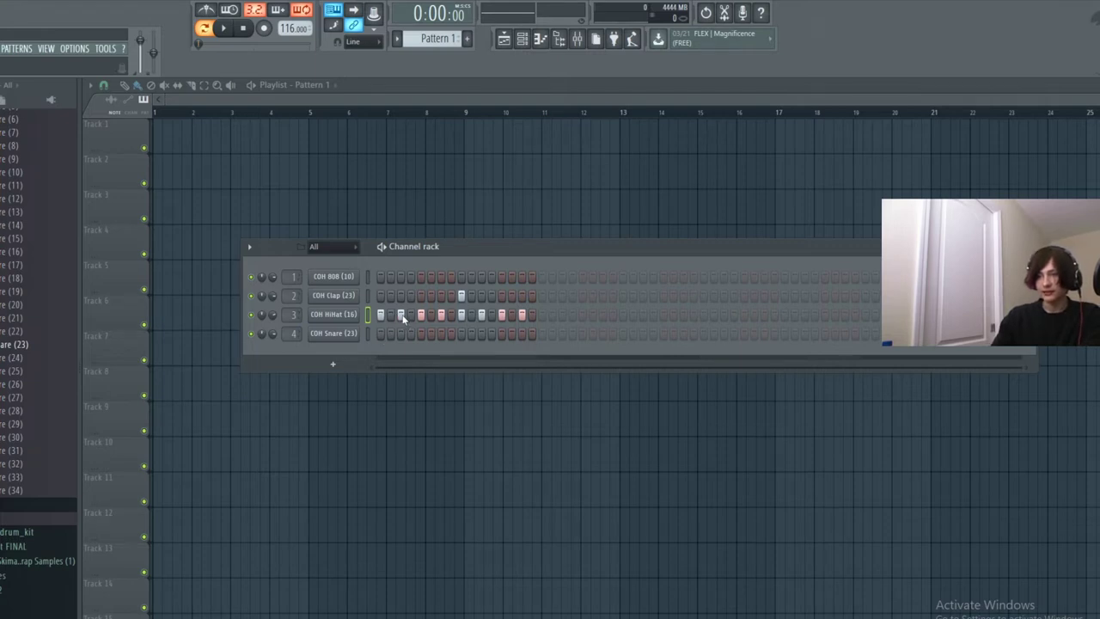
Fill the COH HiHat (16) channel with a hit every 2 steps, extending Pattern 1 past step 32.
right_click(337, 314)
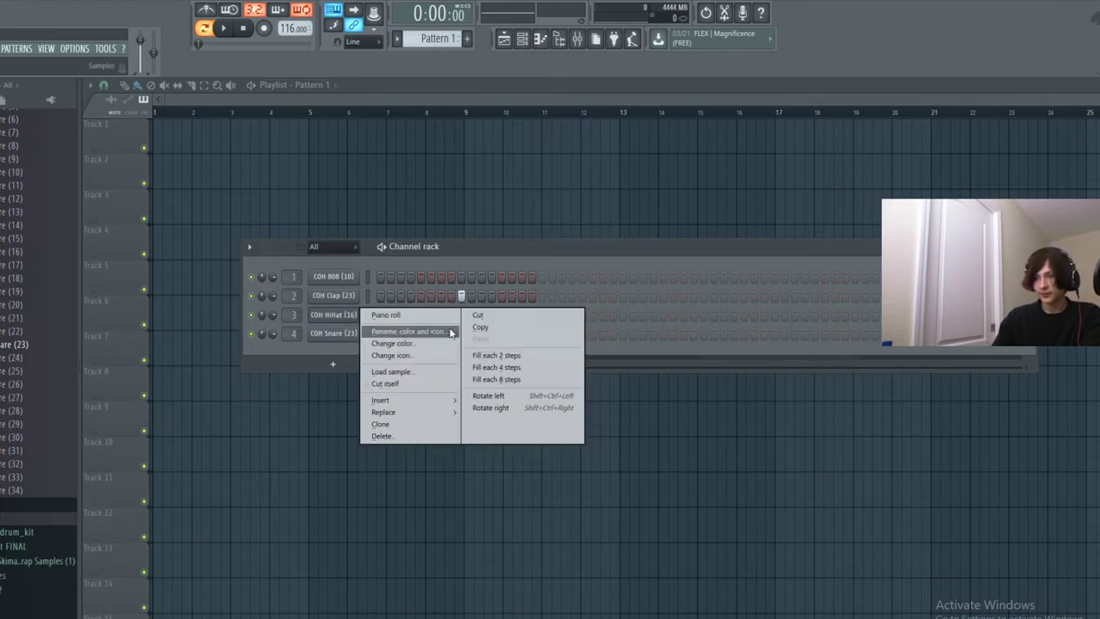
click(347, 313)
click(499, 225)
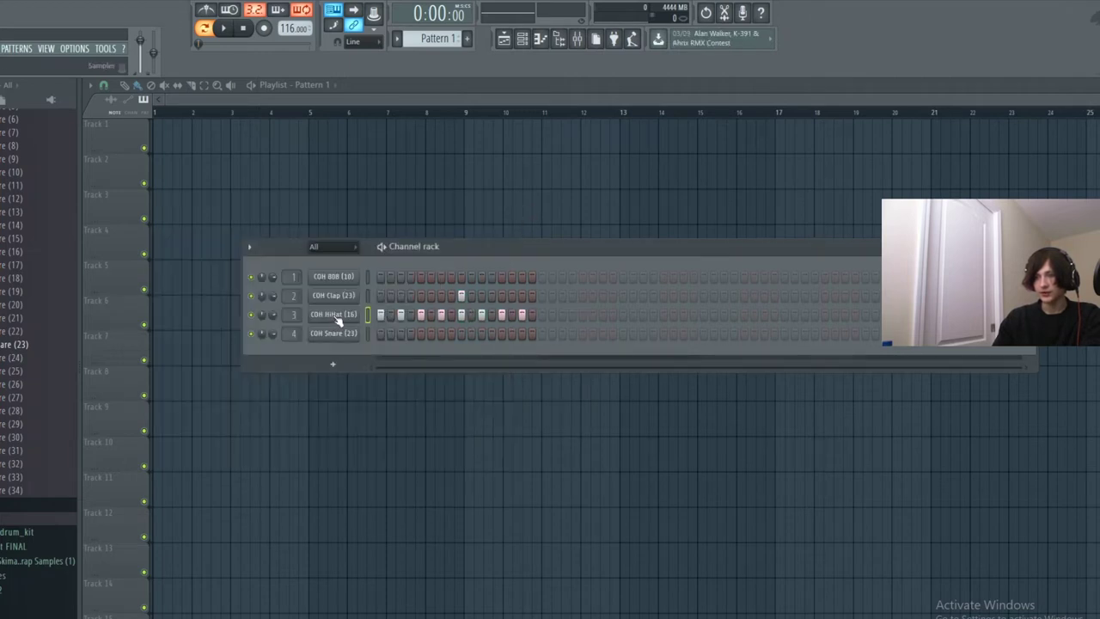
click(337, 314)
click(500, 215)
right_click(340, 316)
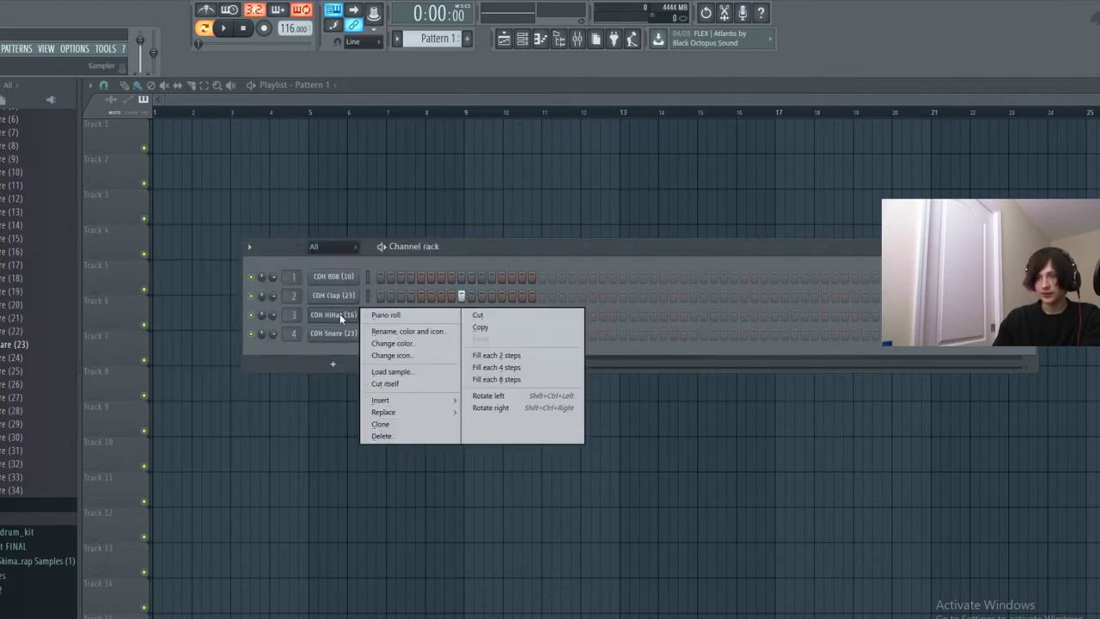
click(495, 356)
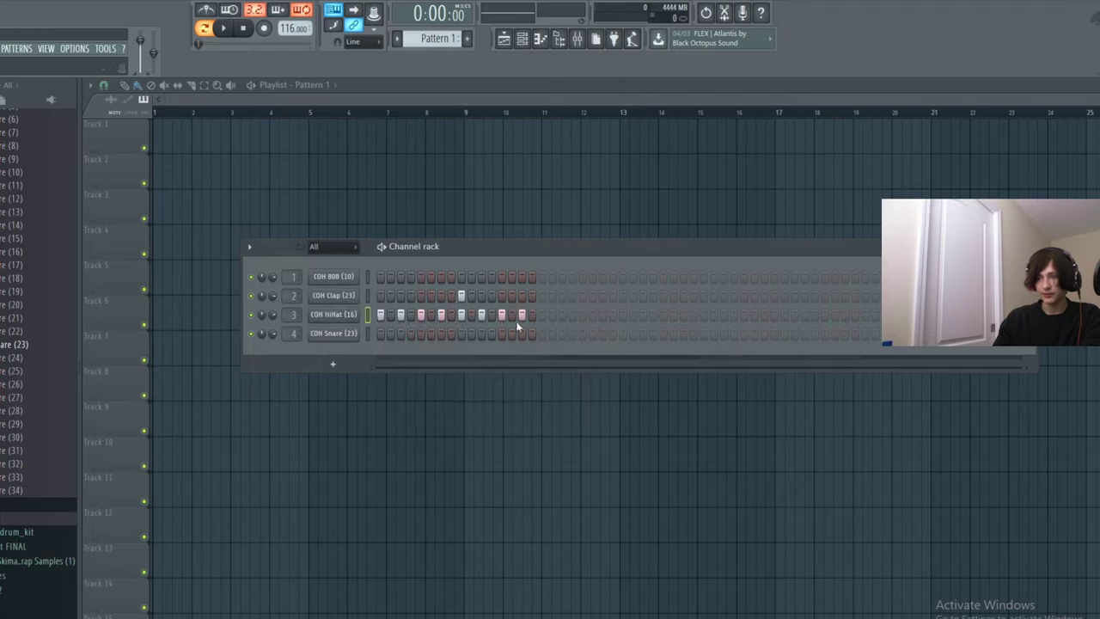
click(542, 315)
right_click(326, 316)
click(507, 366)
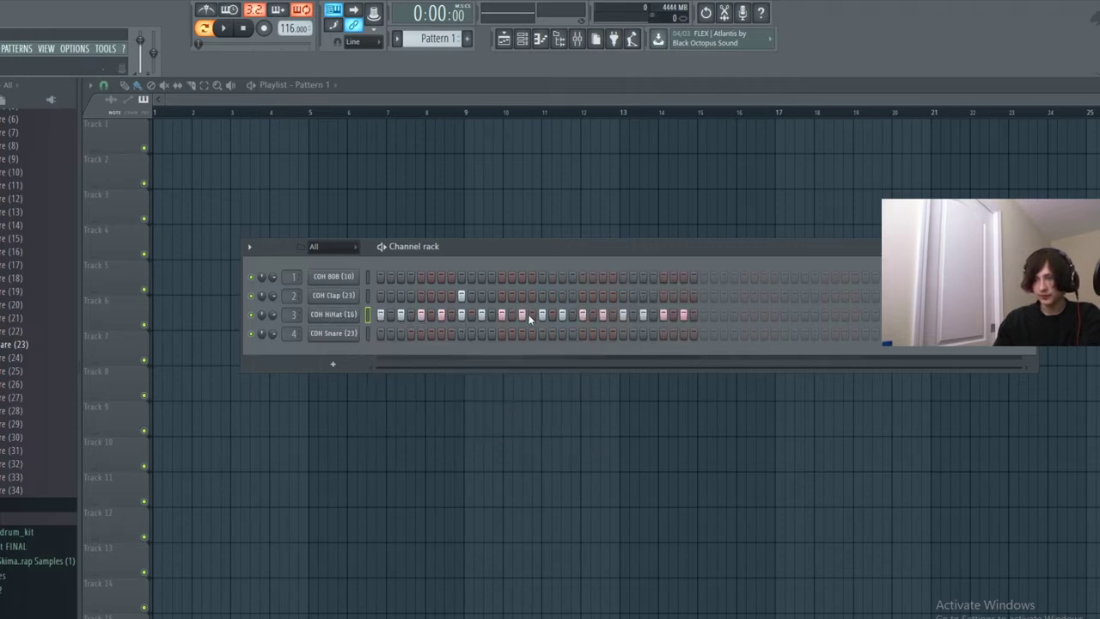
click(780, 315)
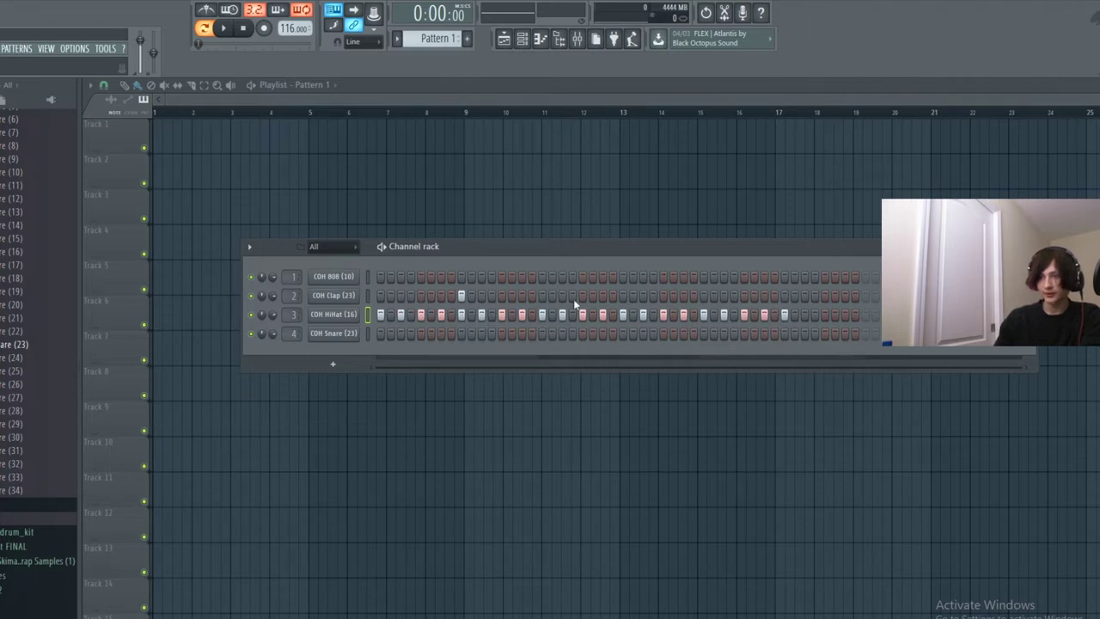
Add COH Clap (23) hits on steps 25 and 41 and play back the pattern.
click(622, 295)
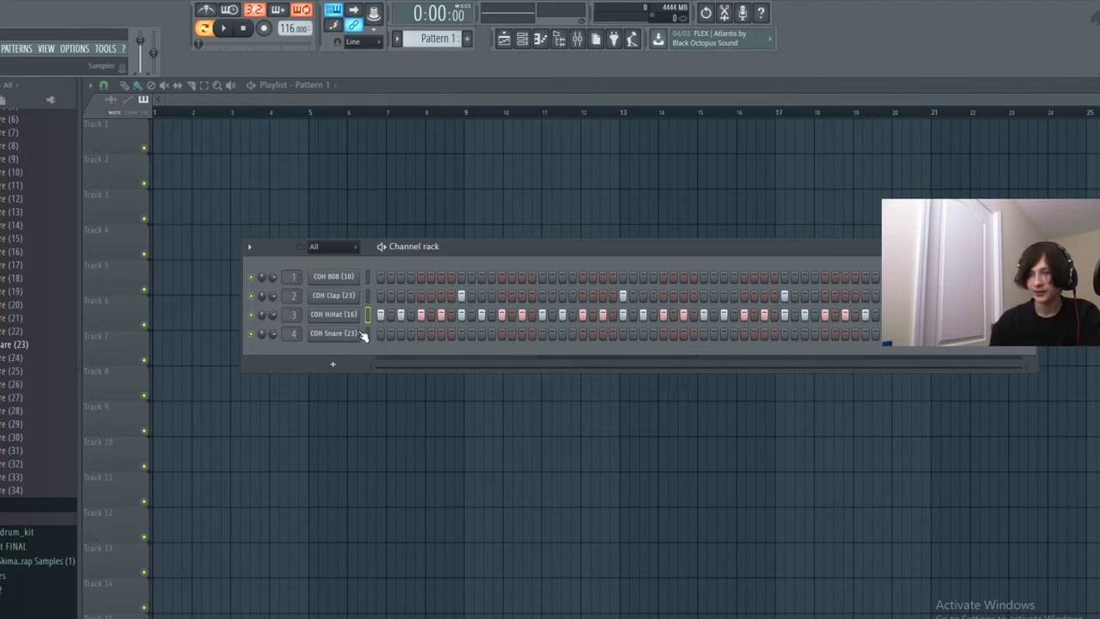
key(space)
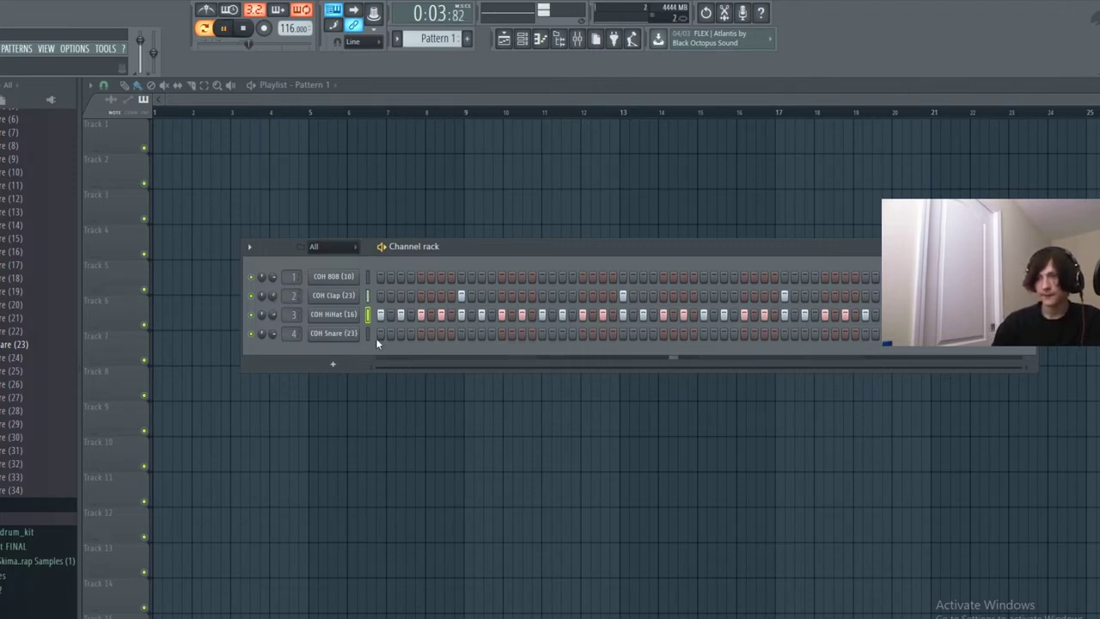
key(space)
Turn off the Fruity Limiter on the mixer's Master track and close its plugin window.
click(579, 39)
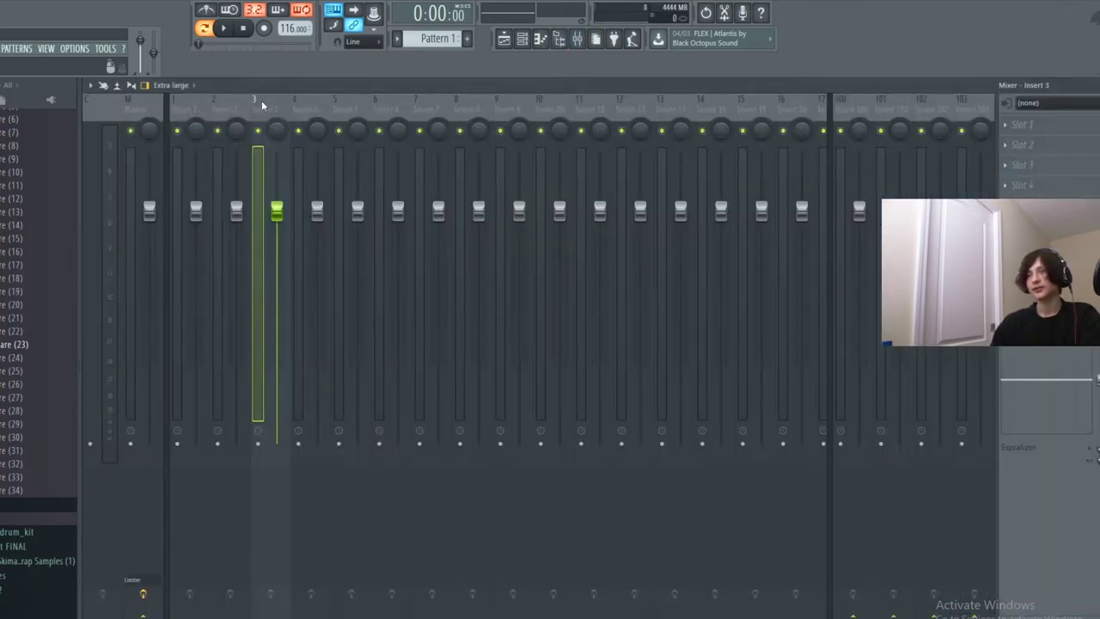
click(182, 119)
drag(167, 112, 108, 96)
click(140, 108)
click(105, 108)
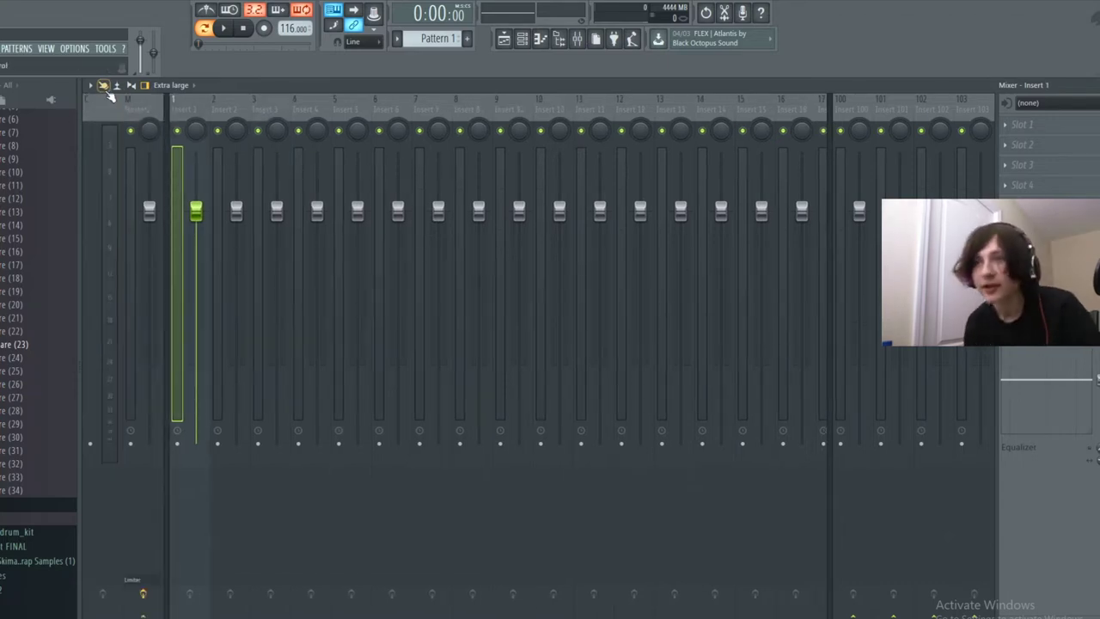
click(139, 102)
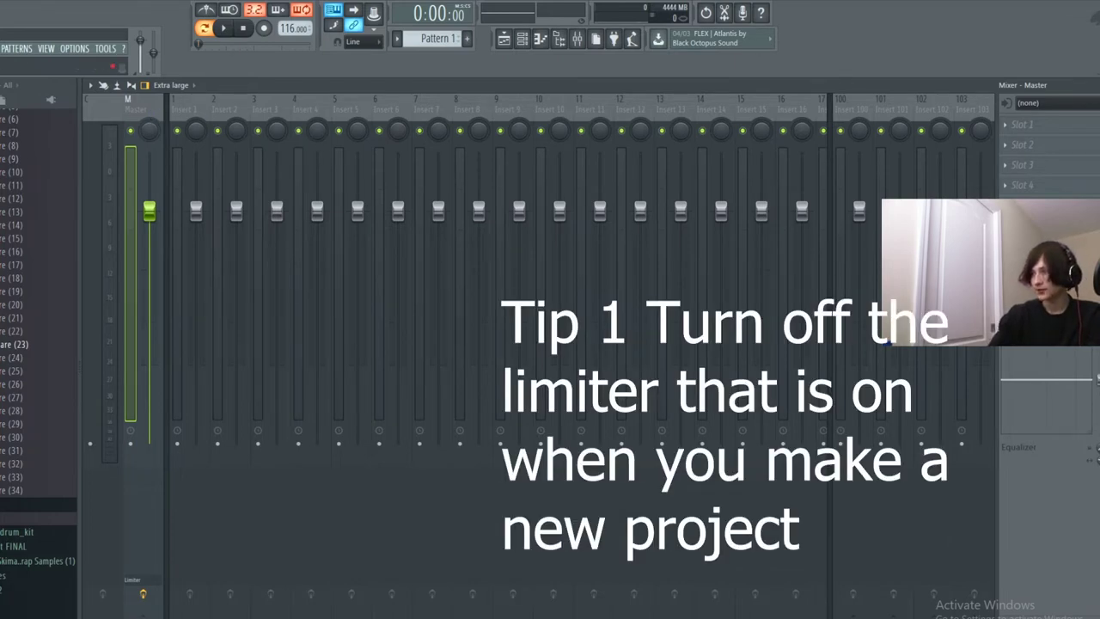
click(1034, 307)
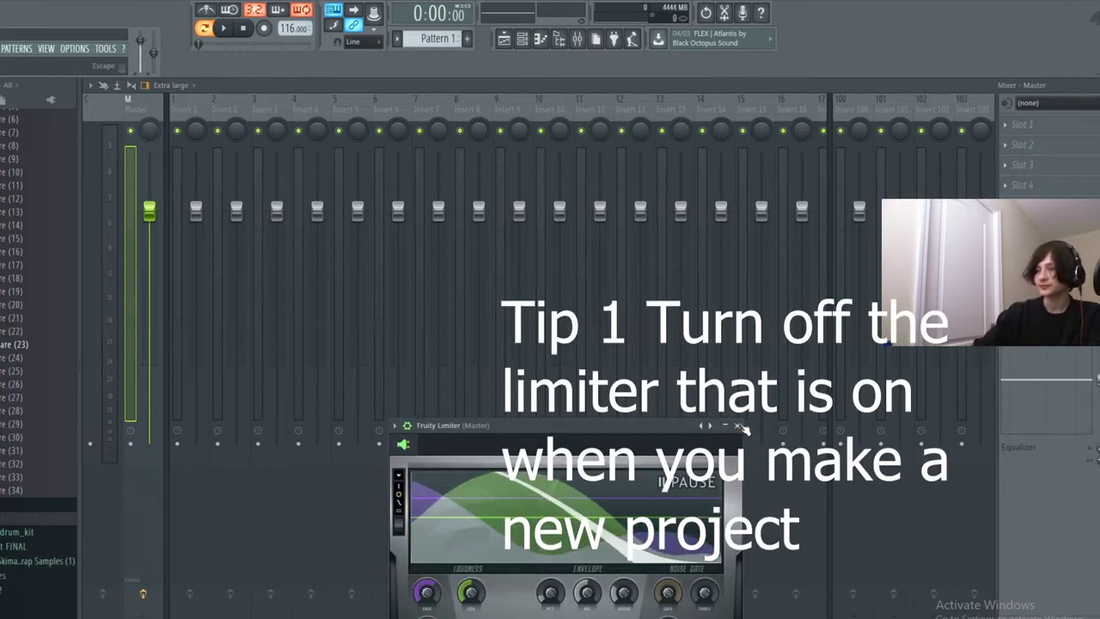
drag(641, 424, 664, 258)
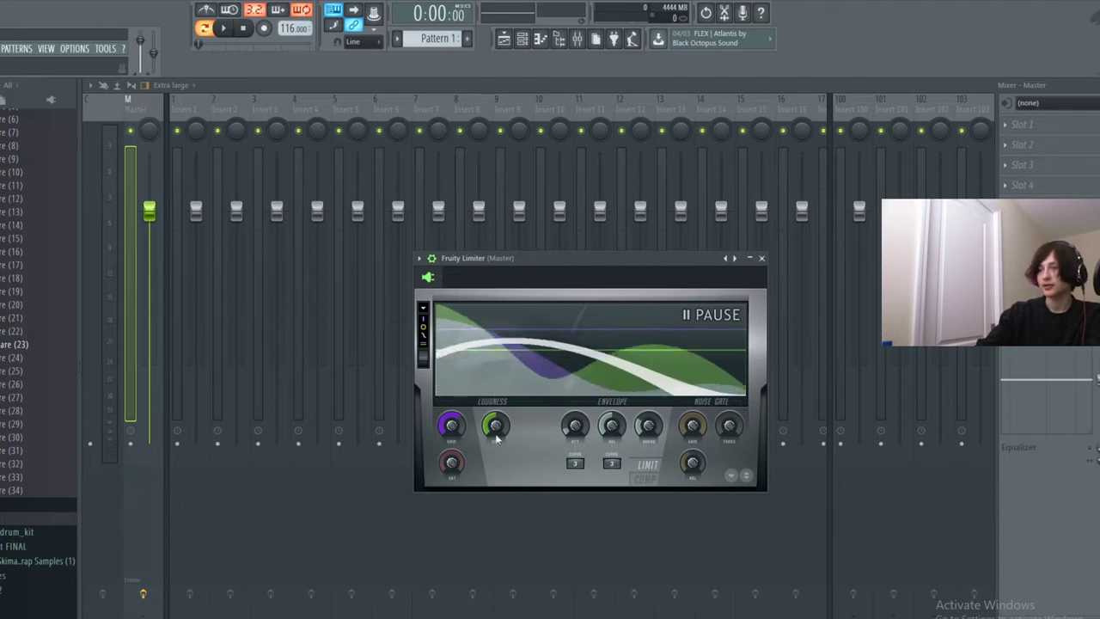
click(762, 258)
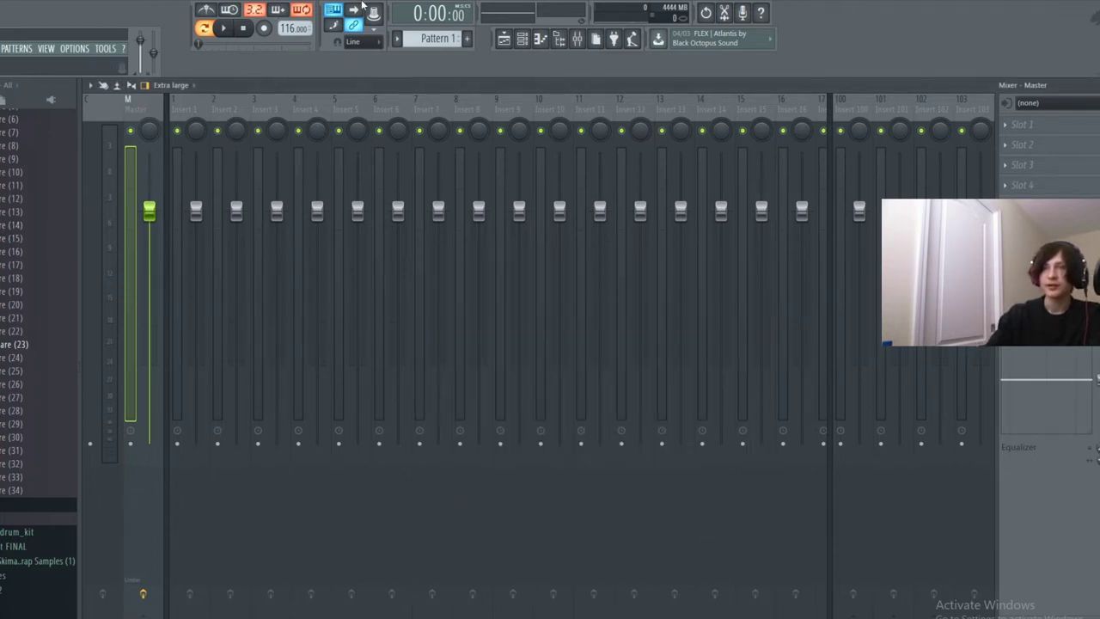
Bring back the playlist with the channel rack and play Pattern 1.
click(504, 39)
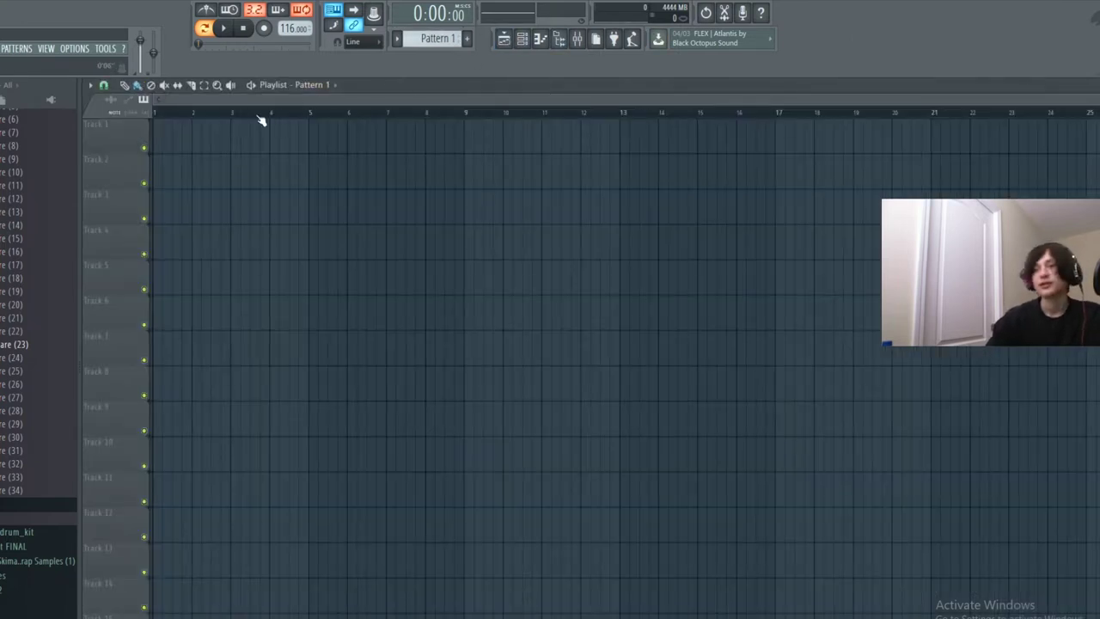
click(521, 38)
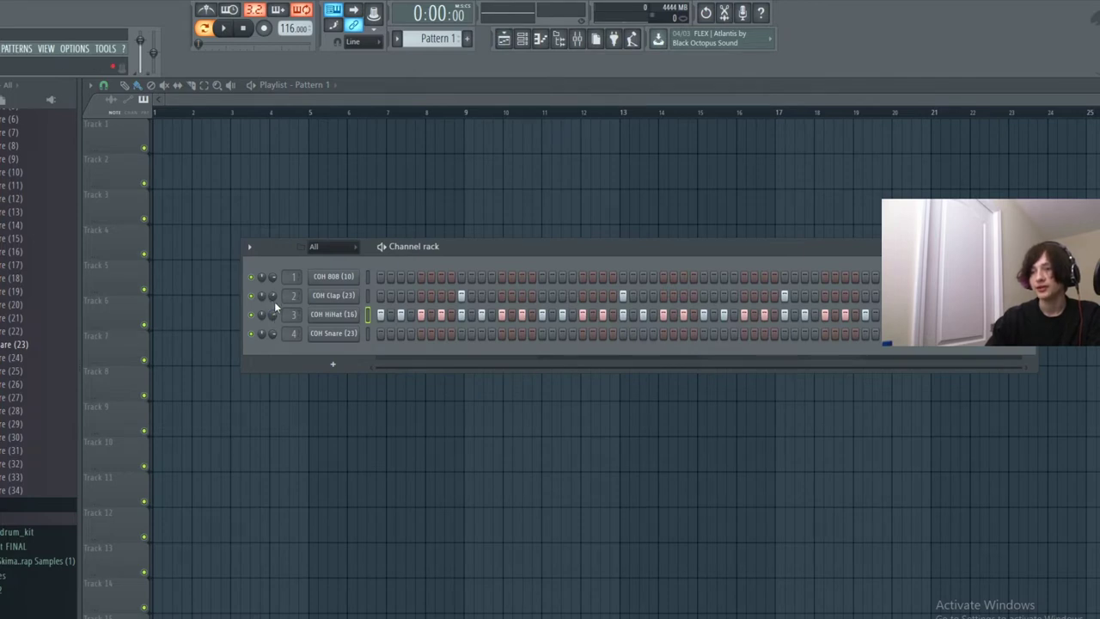
key(space)
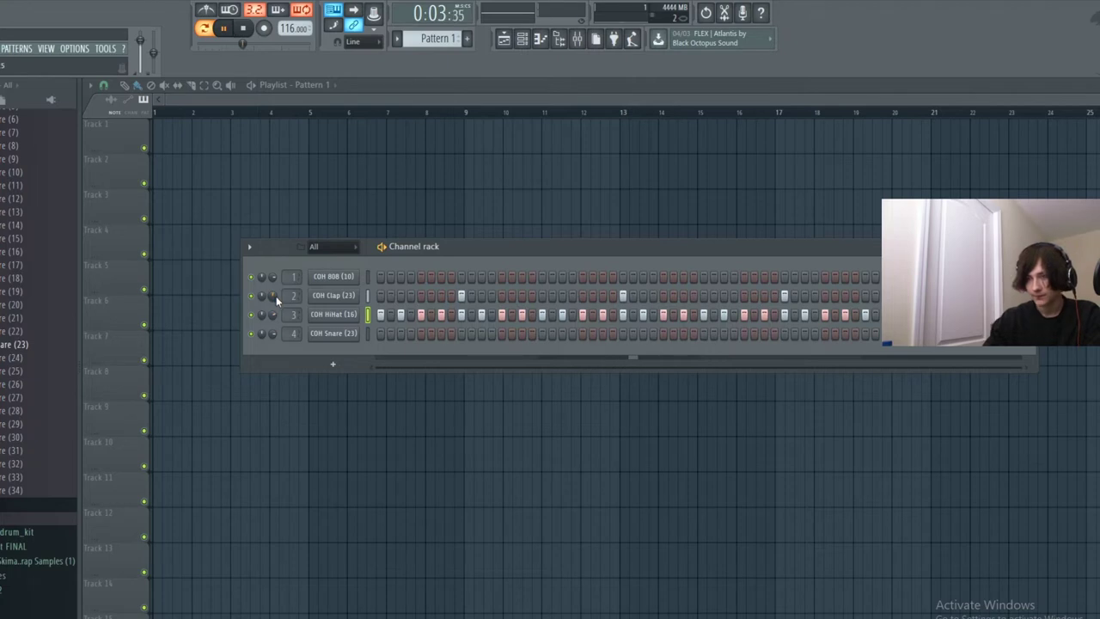
Open the COH HiHat (16) channel in the piano roll and lower the second and fourth hits' velocity to about half.
right_click(344, 315)
click(380, 317)
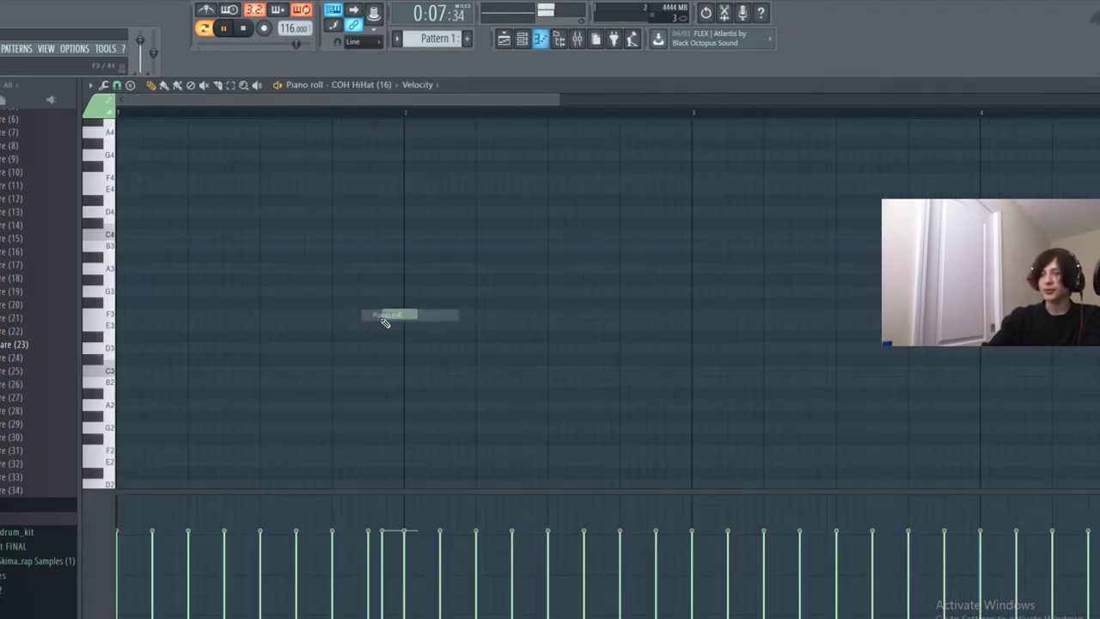
key(space)
right_click(397, 315)
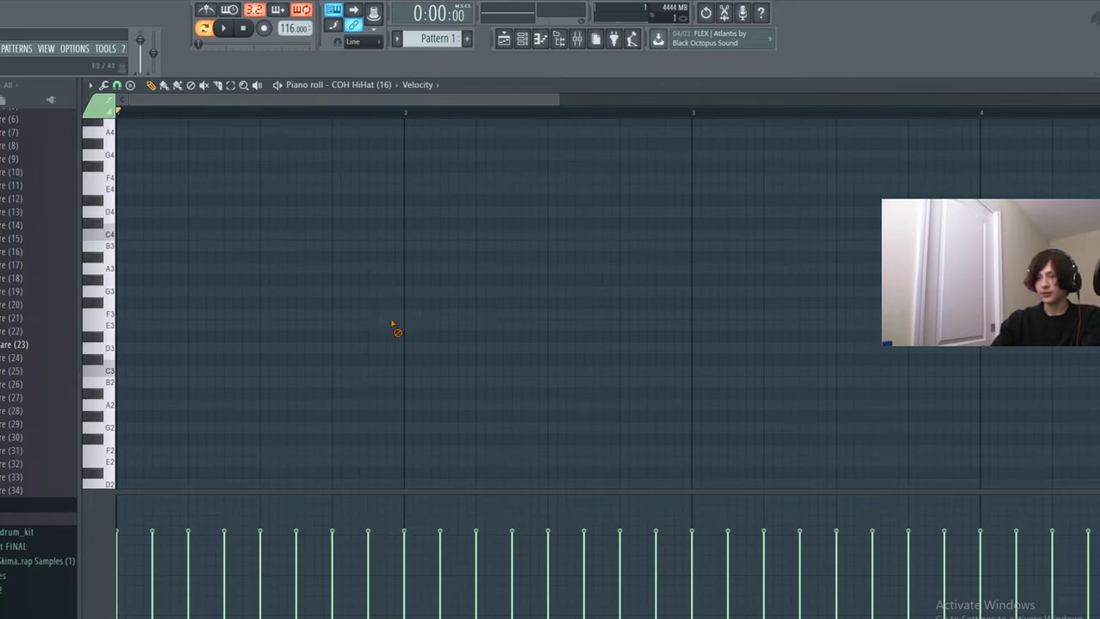
scroll(395, 376, down, 3)
scroll(287, 466, up, 10)
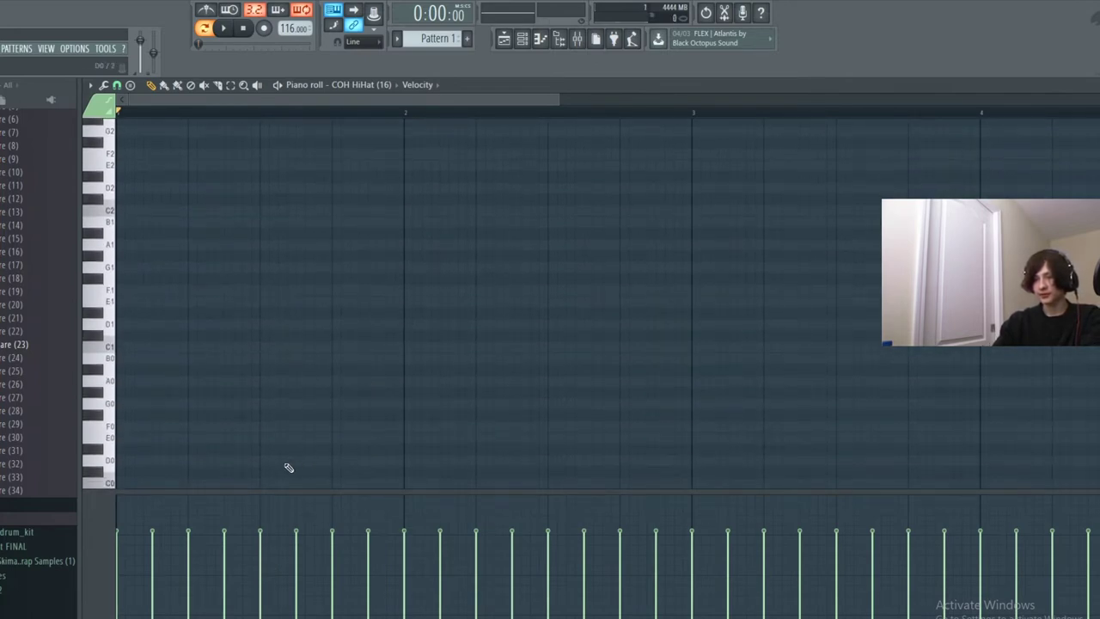
click(151, 581)
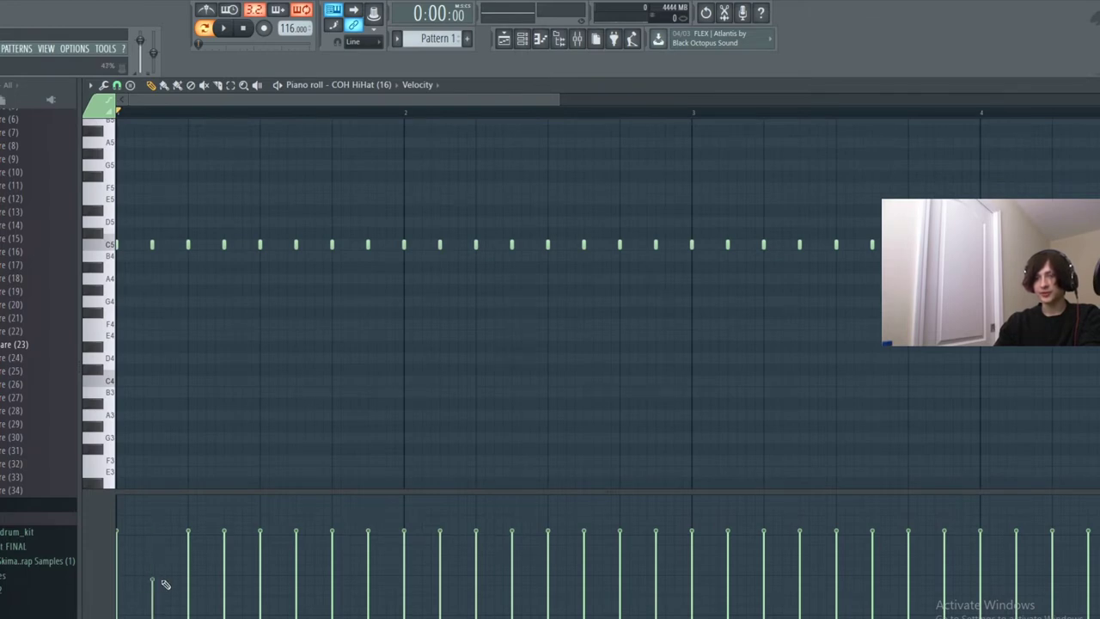
click(225, 574)
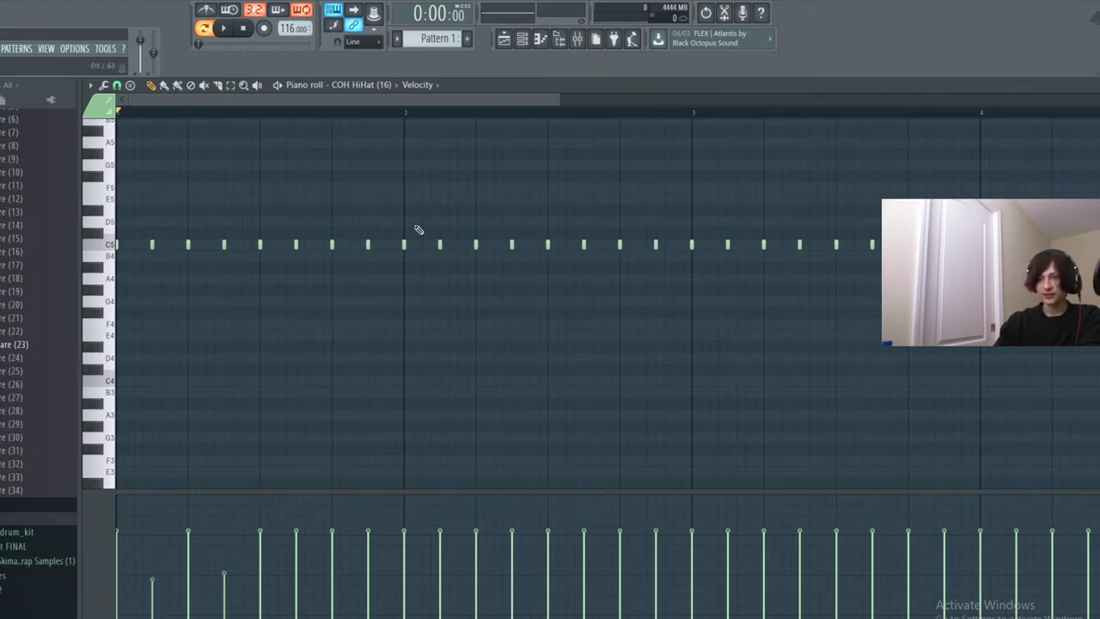
Show the Note pan values of the hi-hat notes in the piano roll.
click(421, 85)
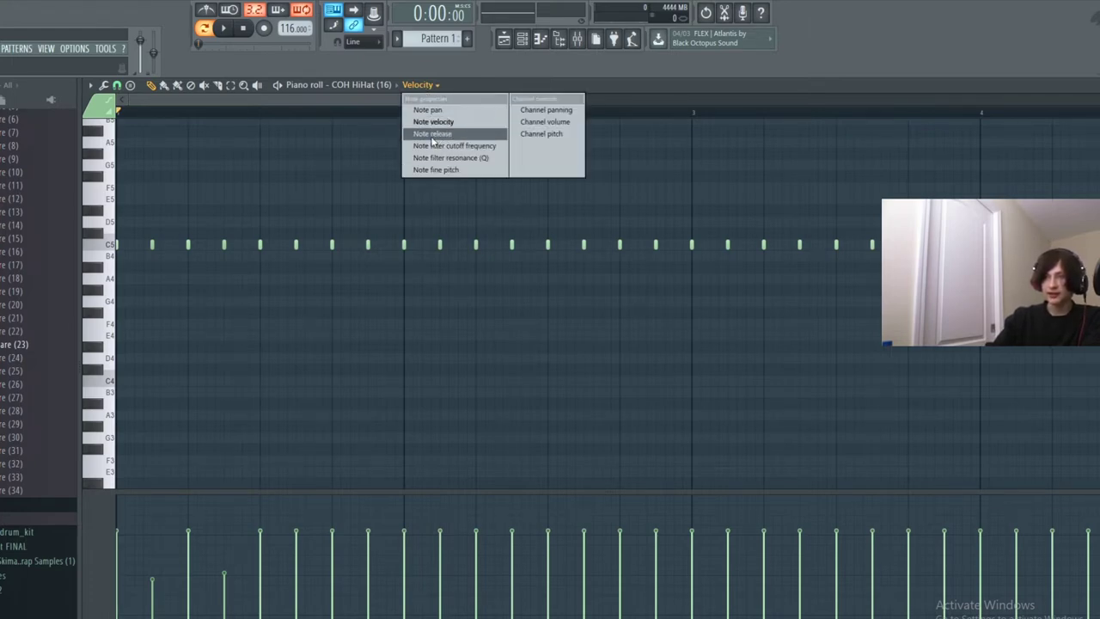
click(430, 110)
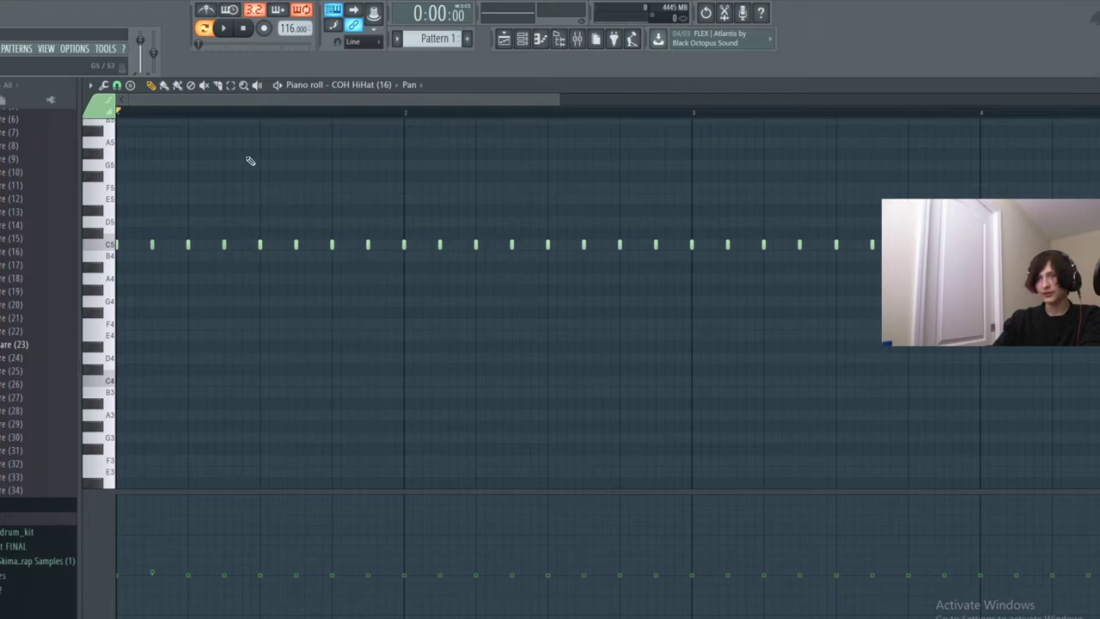
click(416, 85)
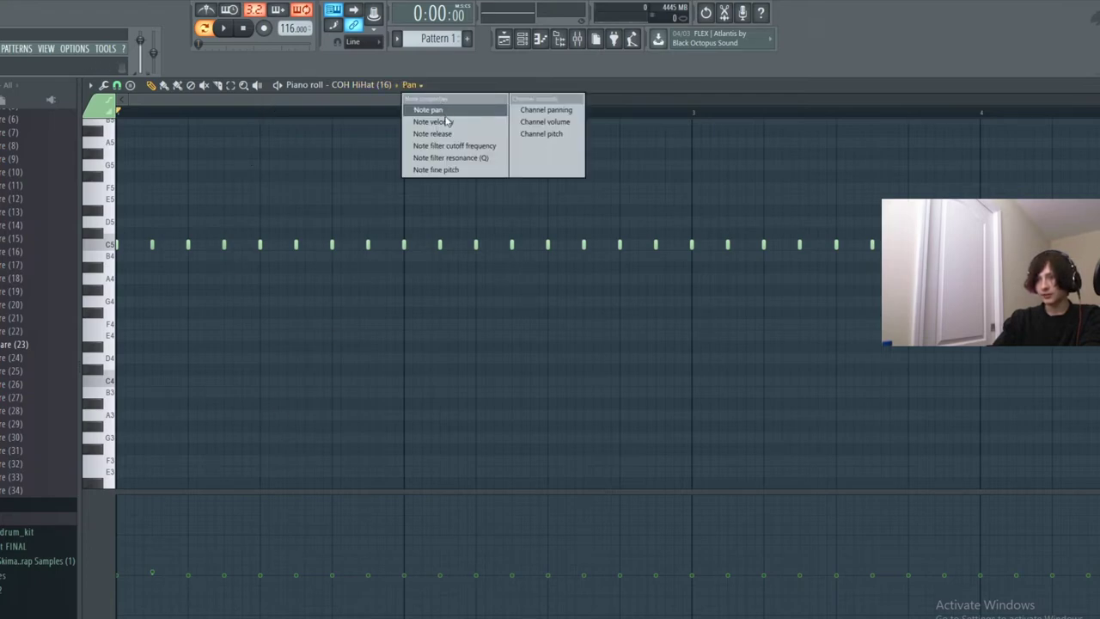
Show the hi-hats' note velocities and lower every second hit to about half from bar 1 into bar 3.
click(434, 120)
click(312, 574)
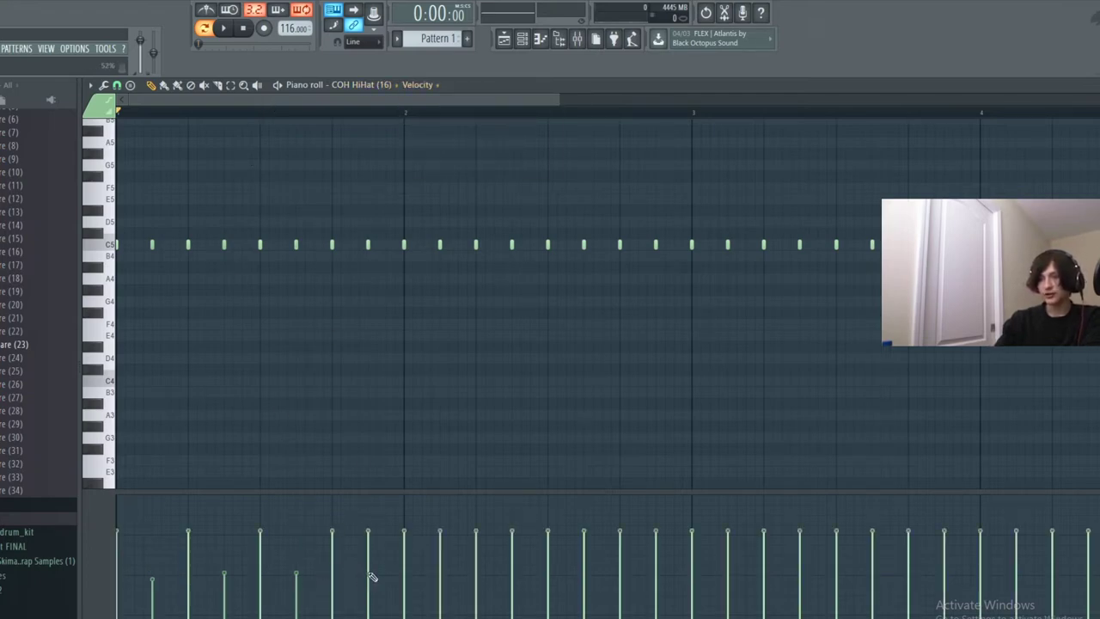
click(370, 574)
click(440, 575)
click(512, 575)
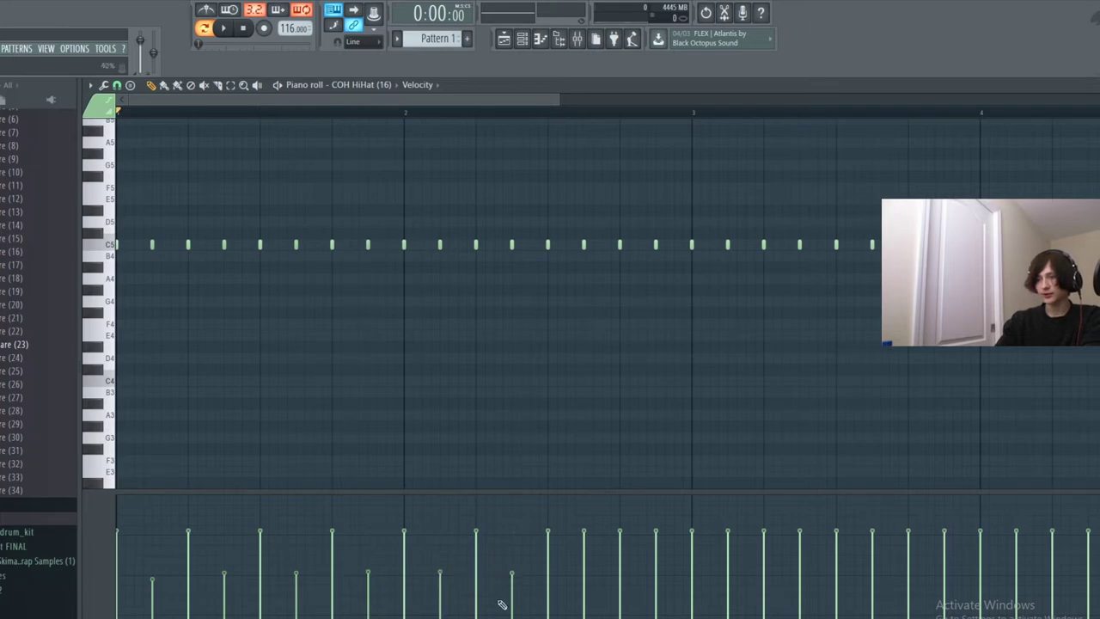
click(583, 588)
click(655, 587)
click(728, 571)
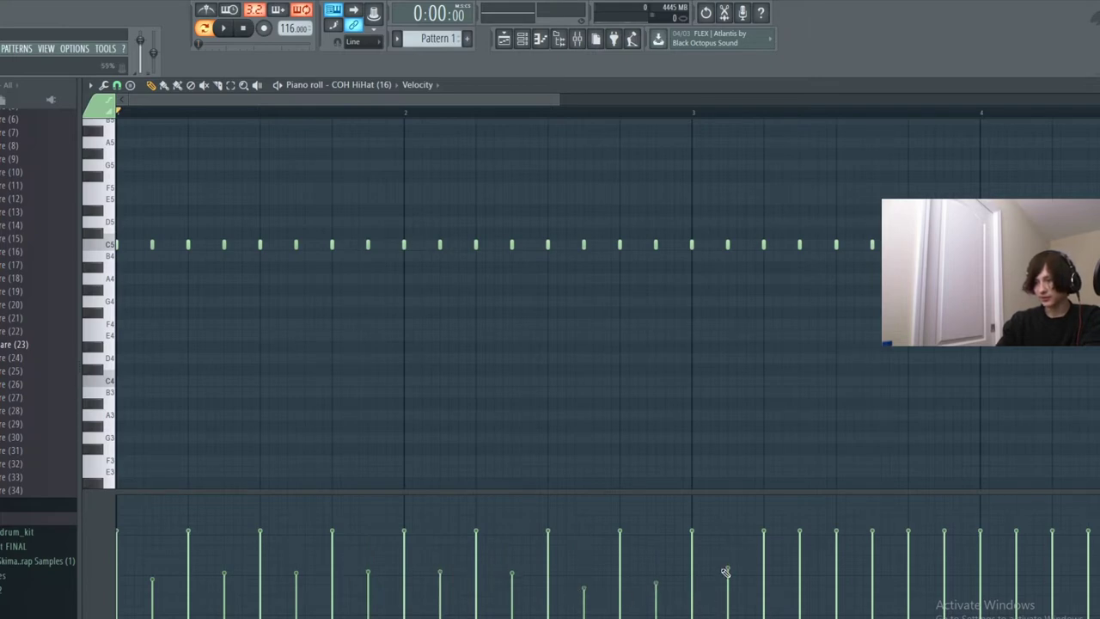
click(800, 579)
click(871, 580)
Lower the velocity of every second hi-hat hit to about half from the last beat of bar 3 through bar 4.
drag(483, 99, 721, 144)
click(395, 585)
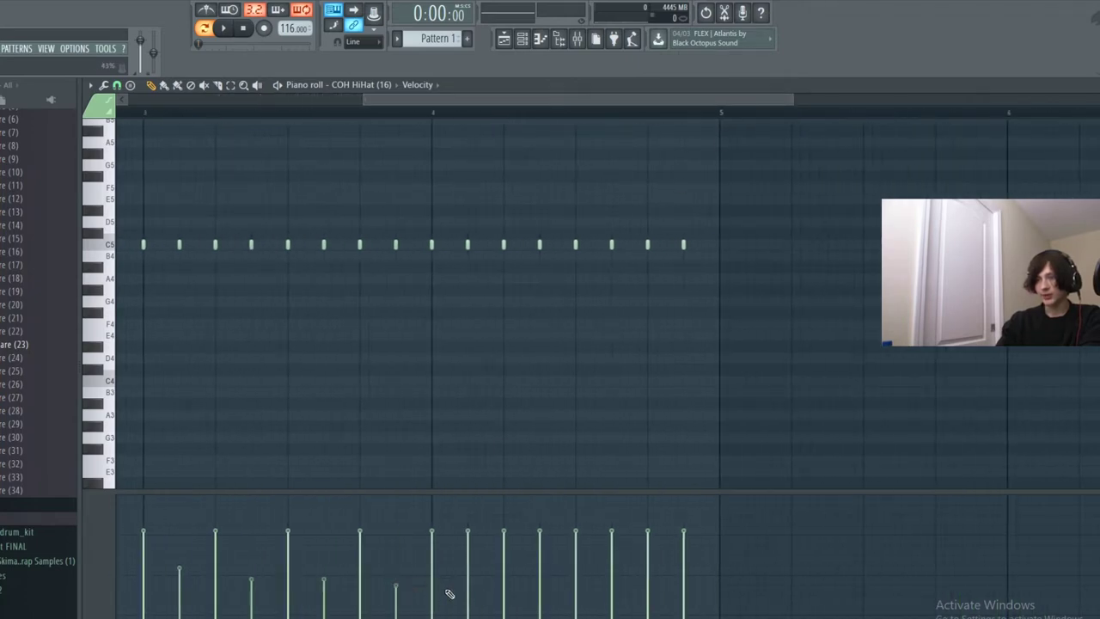
click(468, 568)
click(540, 581)
click(612, 582)
click(685, 578)
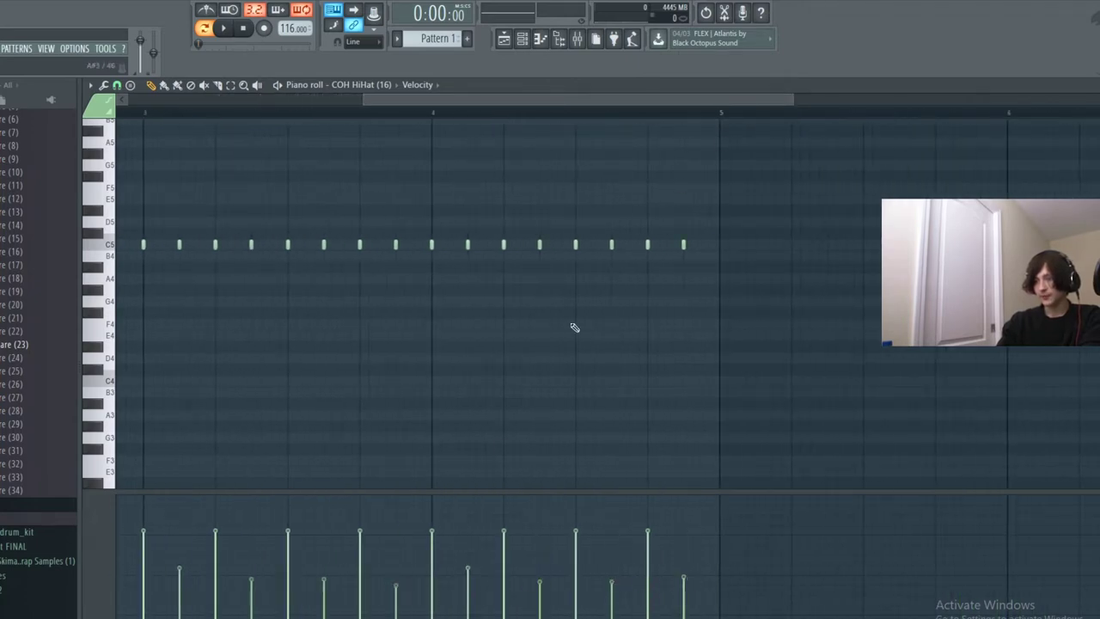
Play Pattern 1 and look through the COH Clap (23) channel's sample, envelope and miscellaneous settings.
key(space)
click(522, 38)
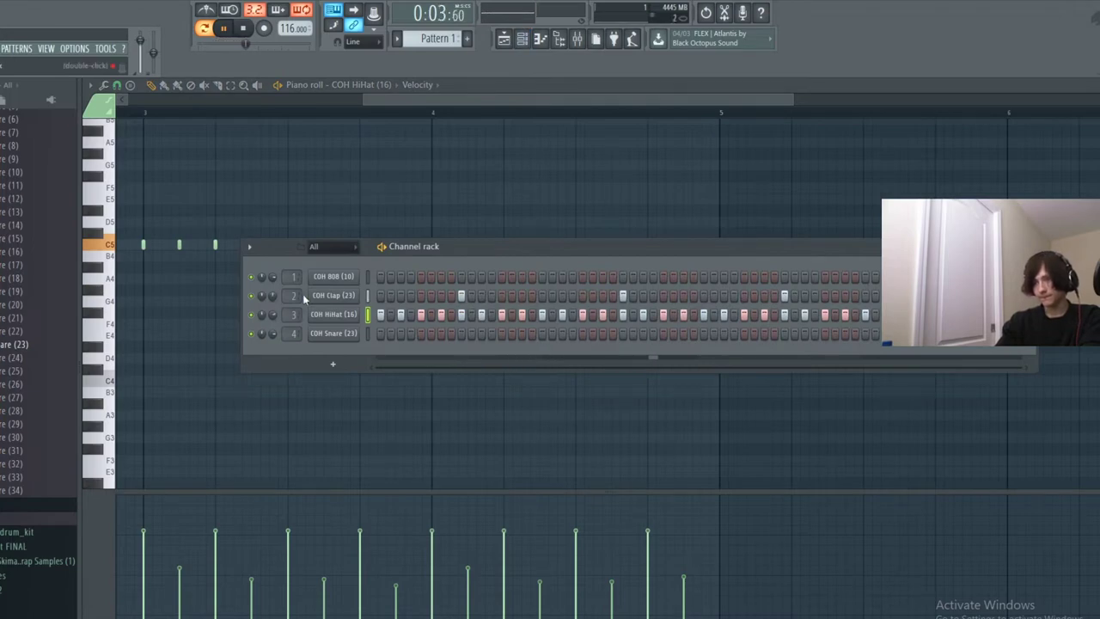
click(331, 295)
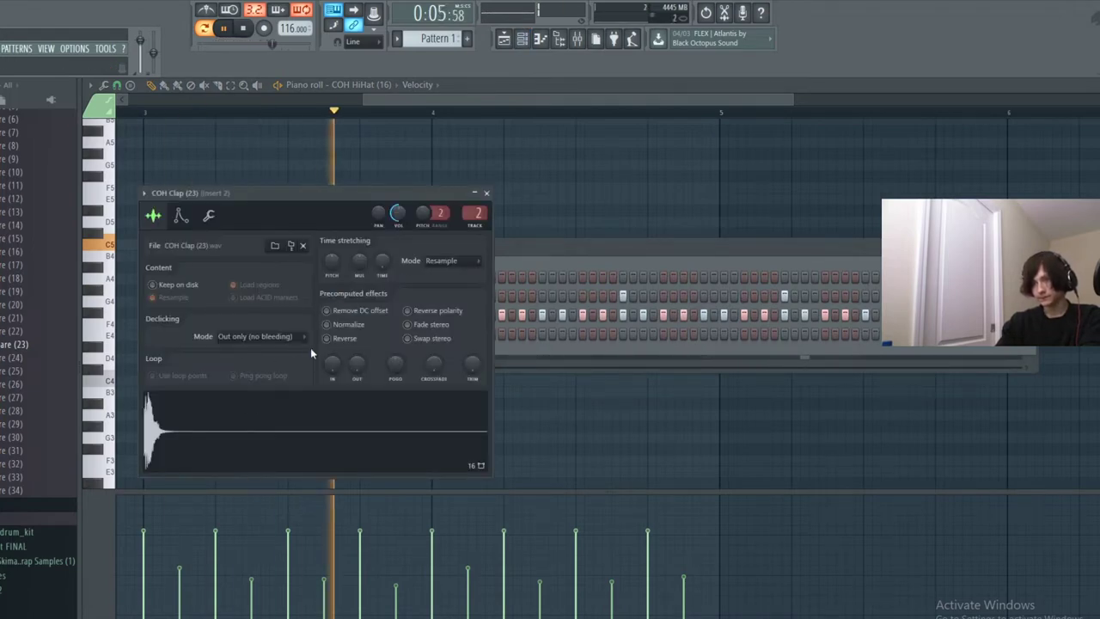
click(182, 216)
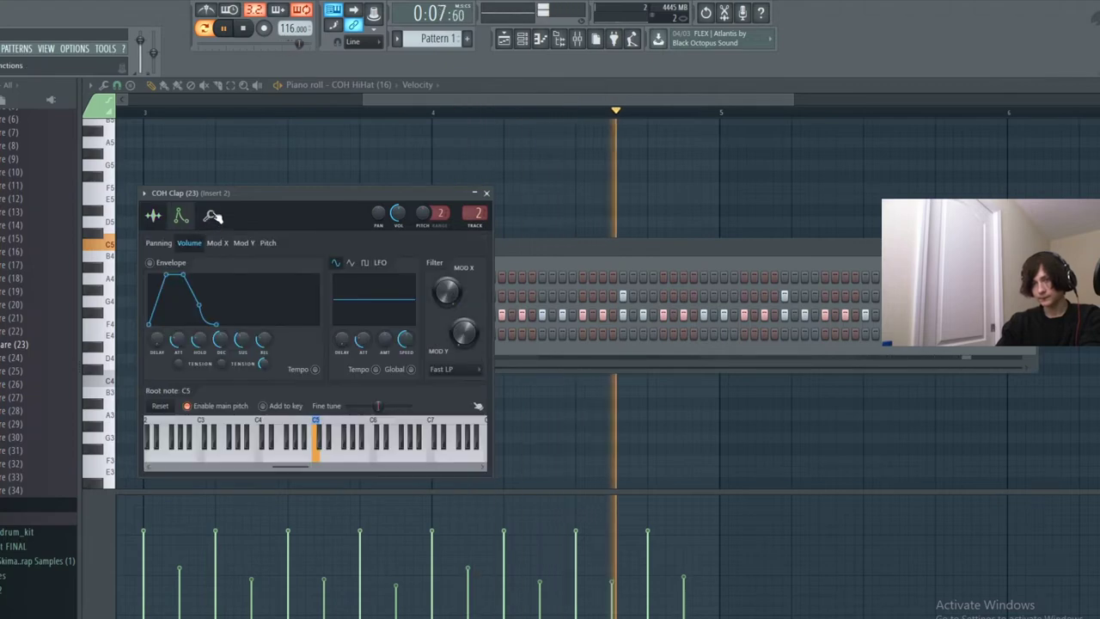
click(210, 218)
click(157, 215)
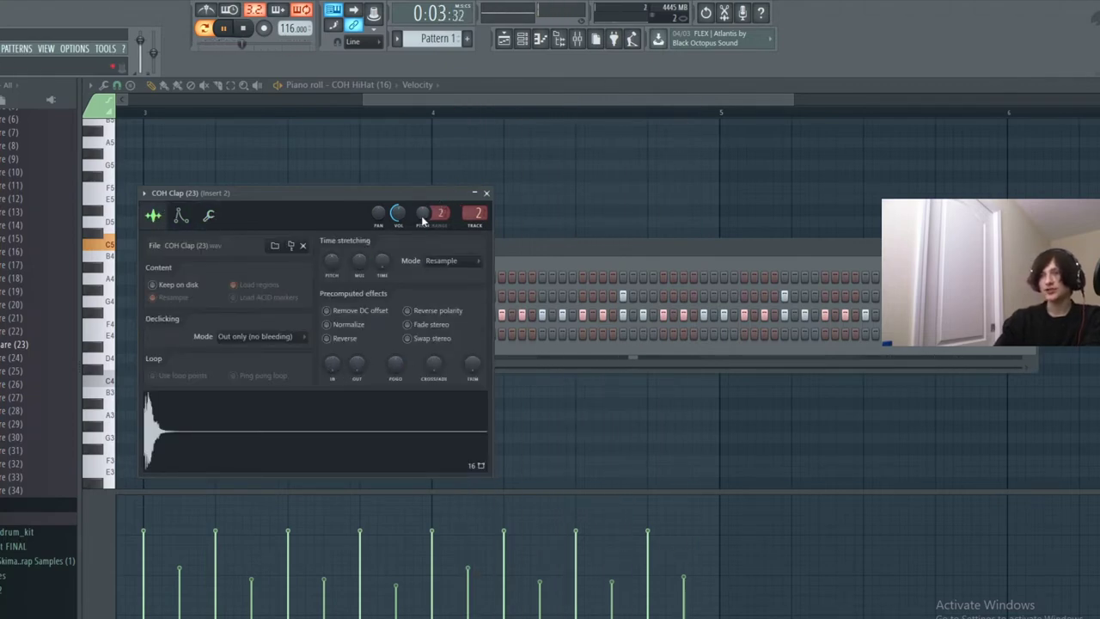
Lower the clap's channel pitch slightly, adjust its time-stretching pitch a little, and close its settings.
drag(423, 217, 423, 233)
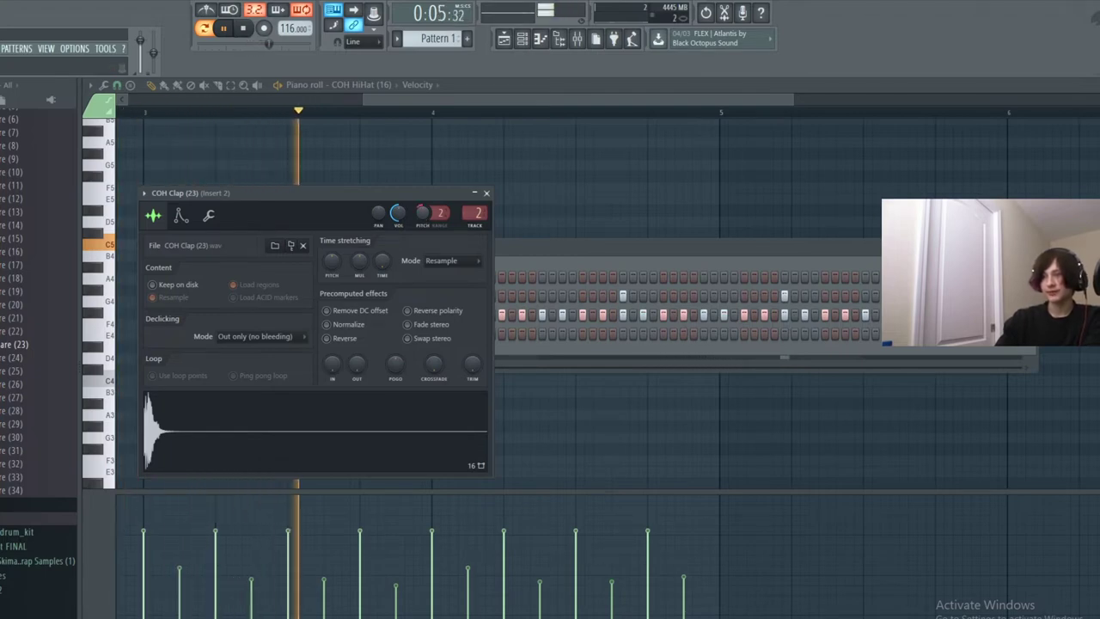
drag(332, 261, 332, 258)
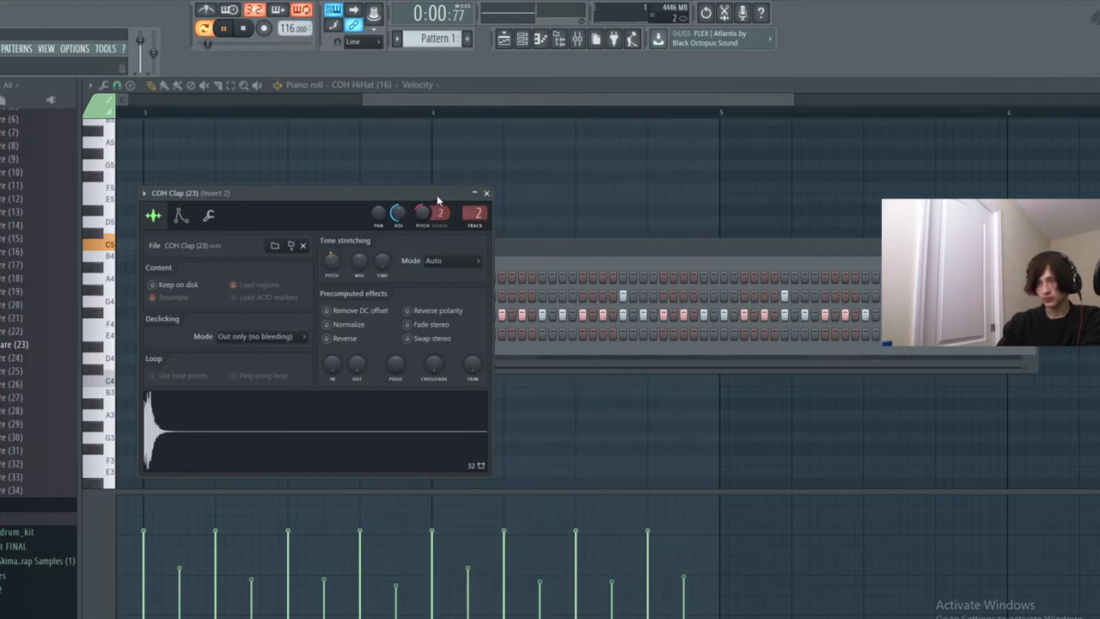
click(485, 193)
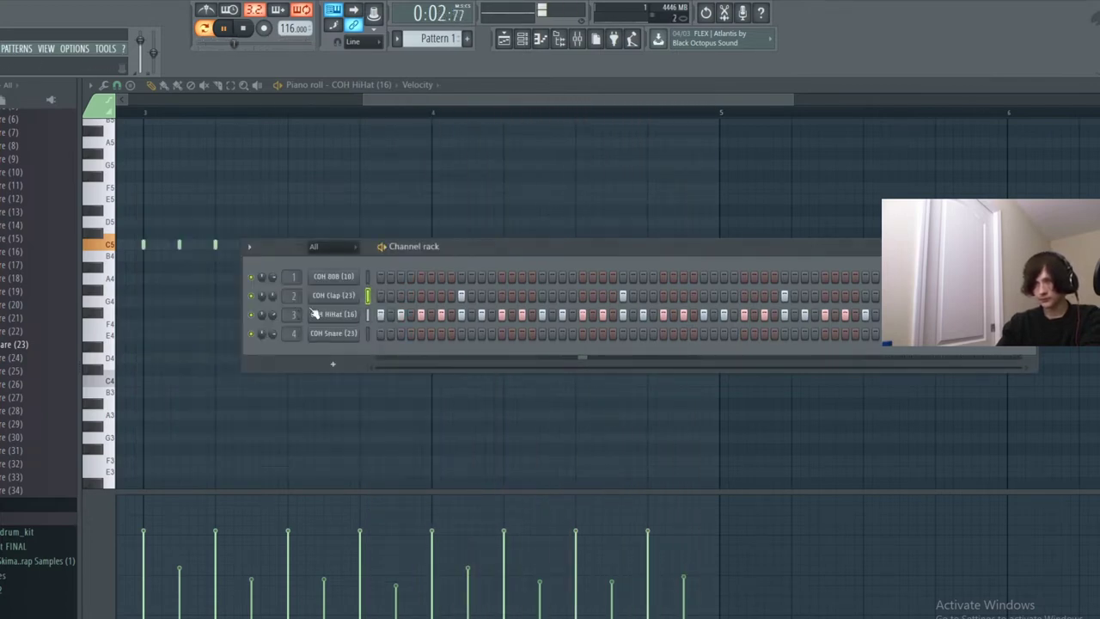
Adjust the COH HiHat (16) channel's time-stretching pitch, lower its channel pitch slightly, close its settings and stop playback.
click(337, 313)
drag(348, 277, 348, 285)
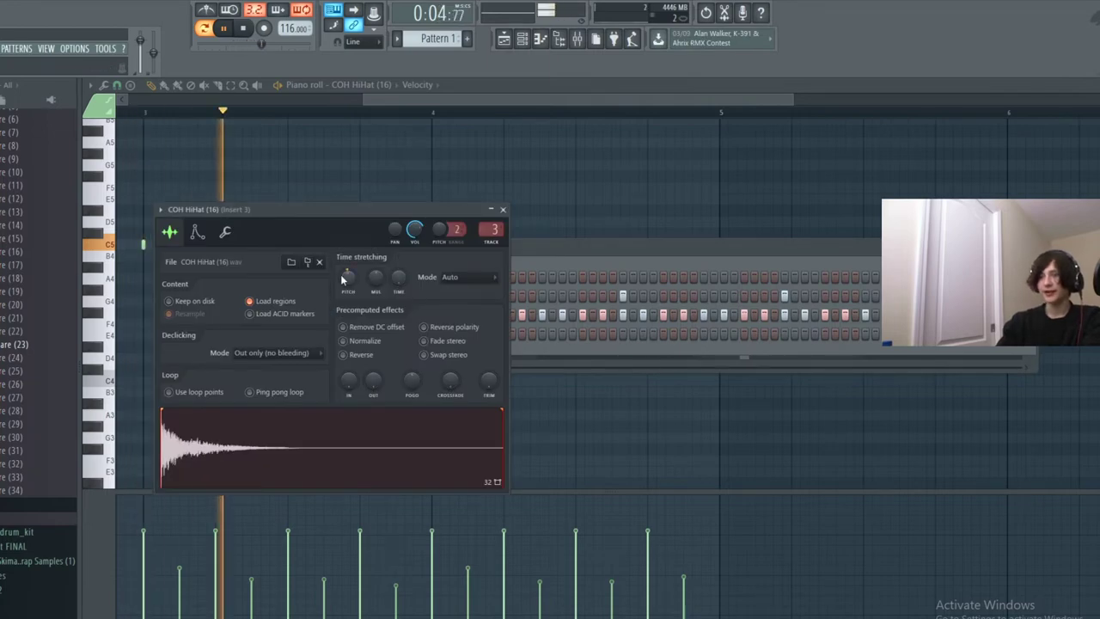
drag(440, 229, 439, 236)
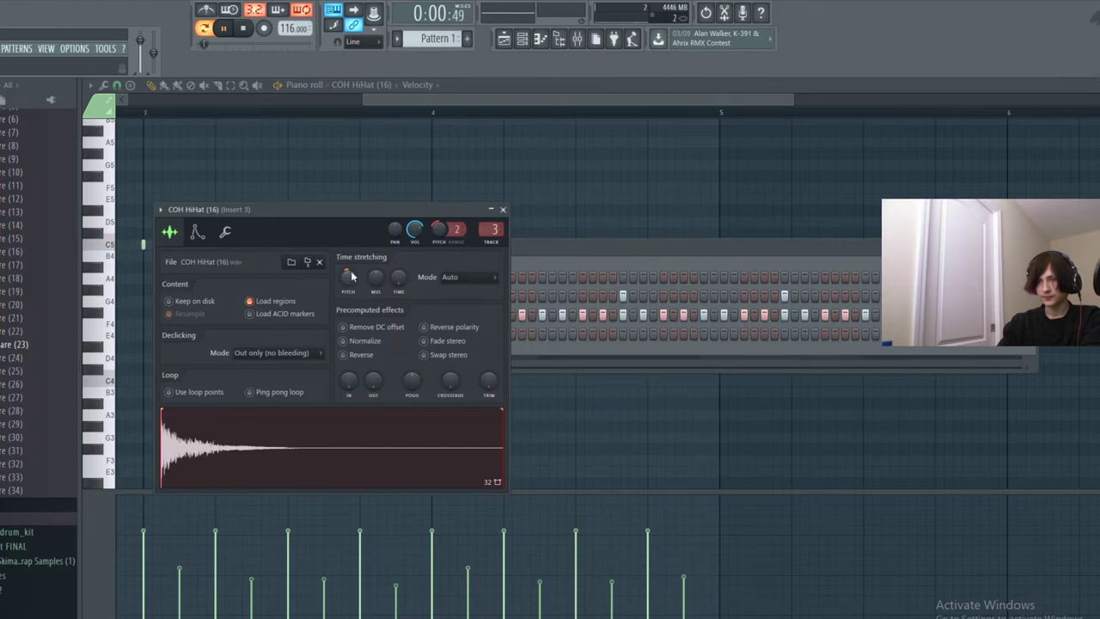
click(503, 209)
key(space)
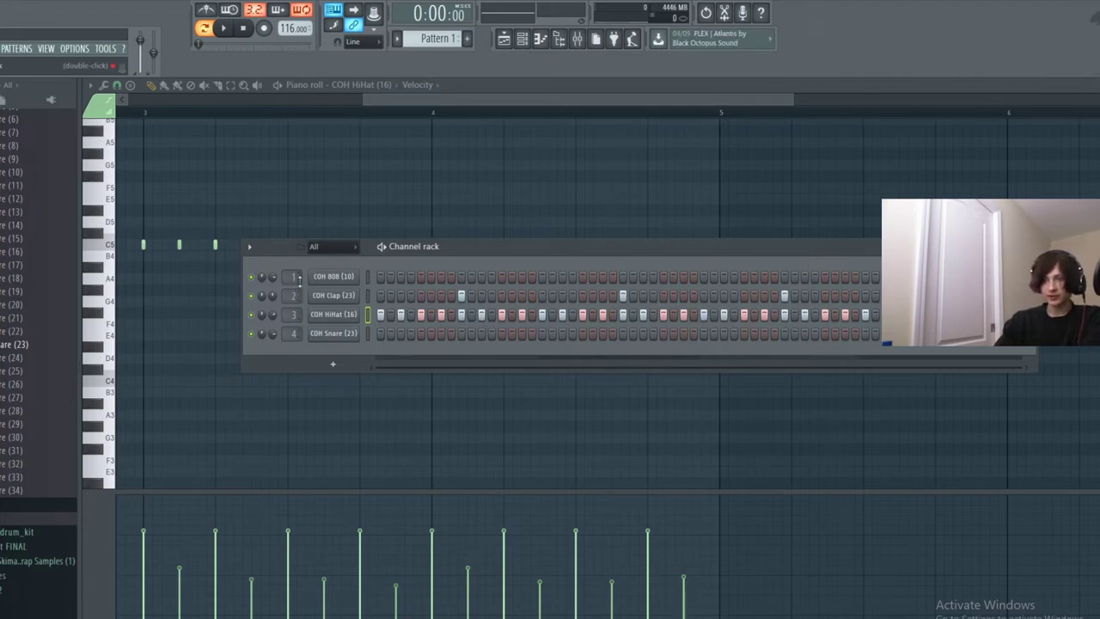
drag(298, 281, 297, 283)
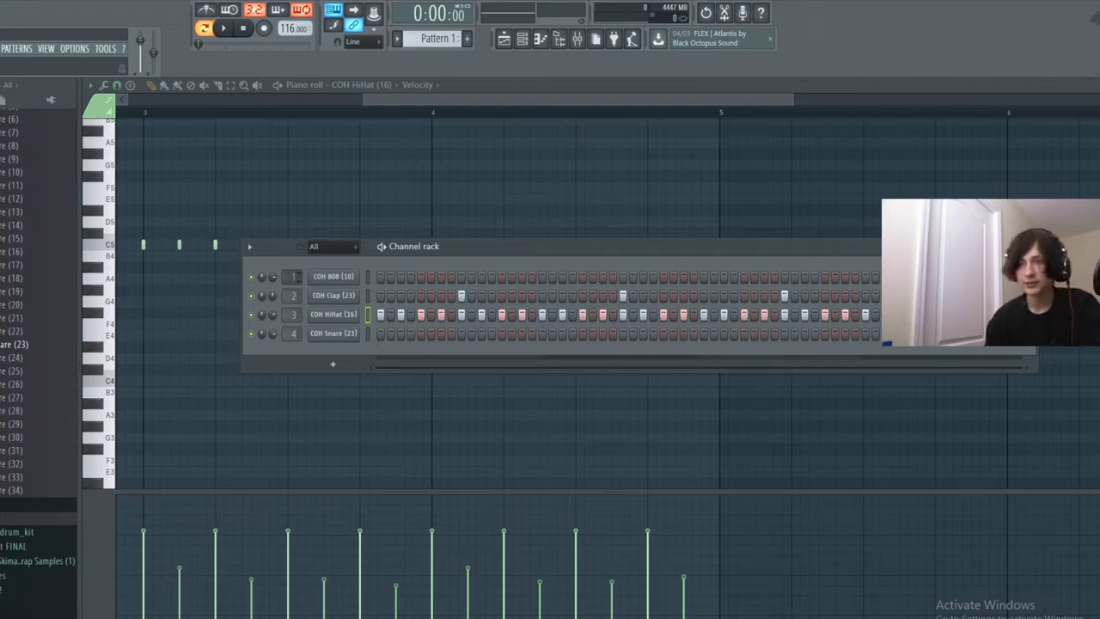
drag(297, 277, 297, 269)
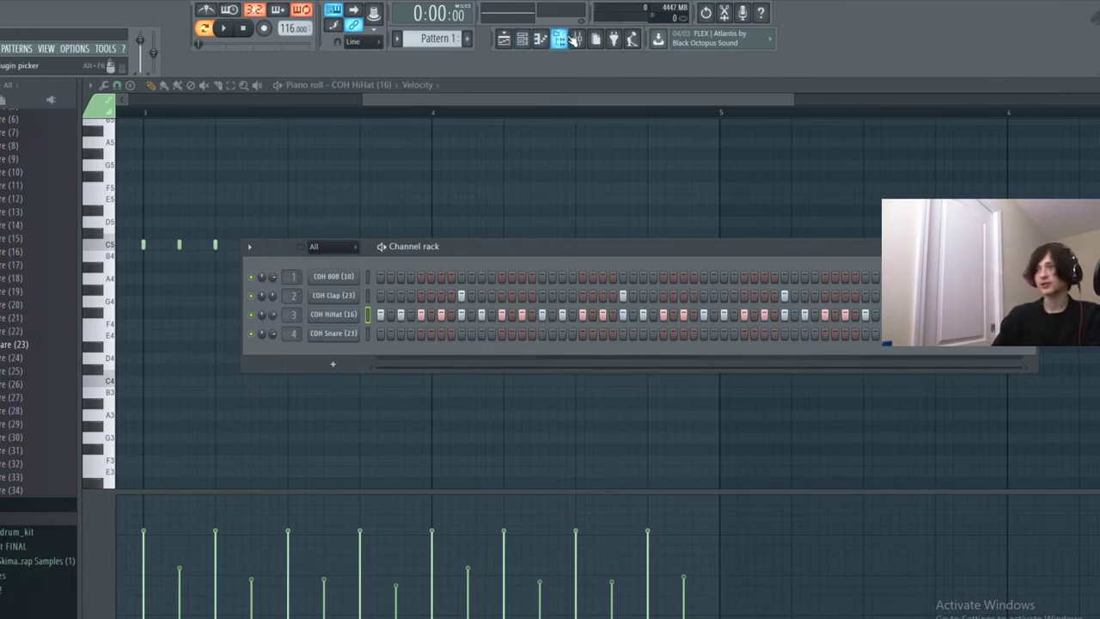
Try the mixer's Compact, Wide and Compact 2 layouts and return to Extra large.
click(578, 41)
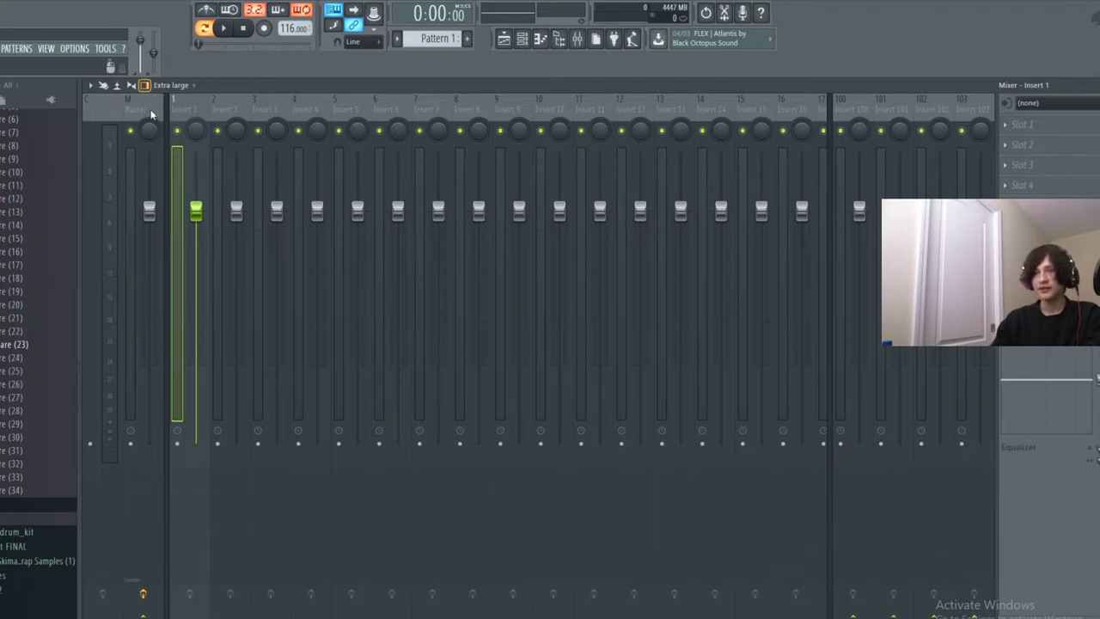
click(176, 86)
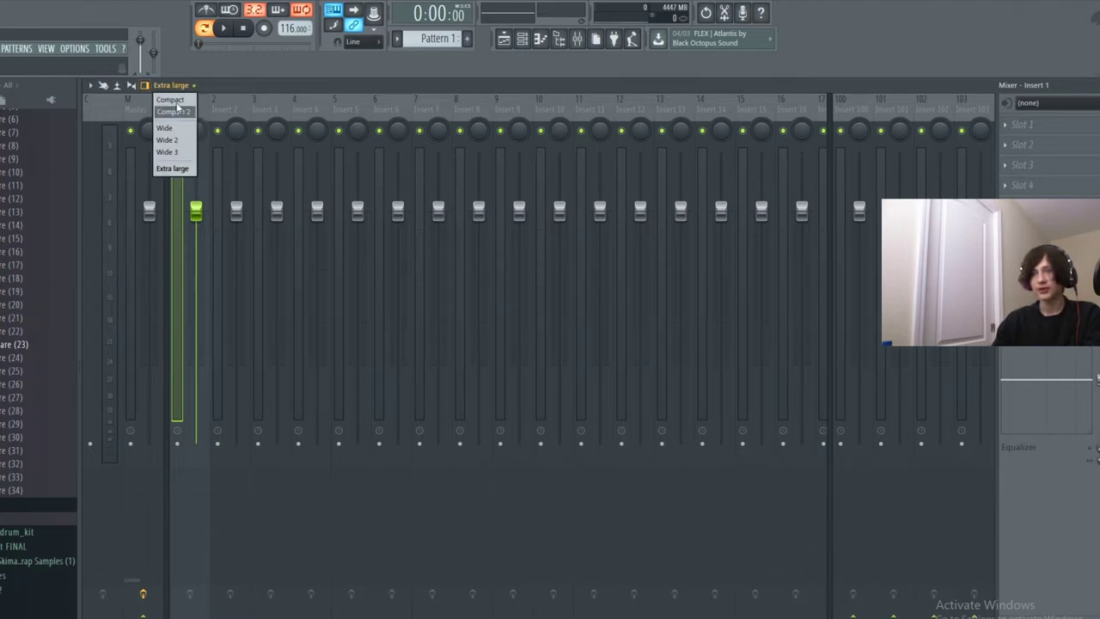
click(175, 100)
click(175, 86)
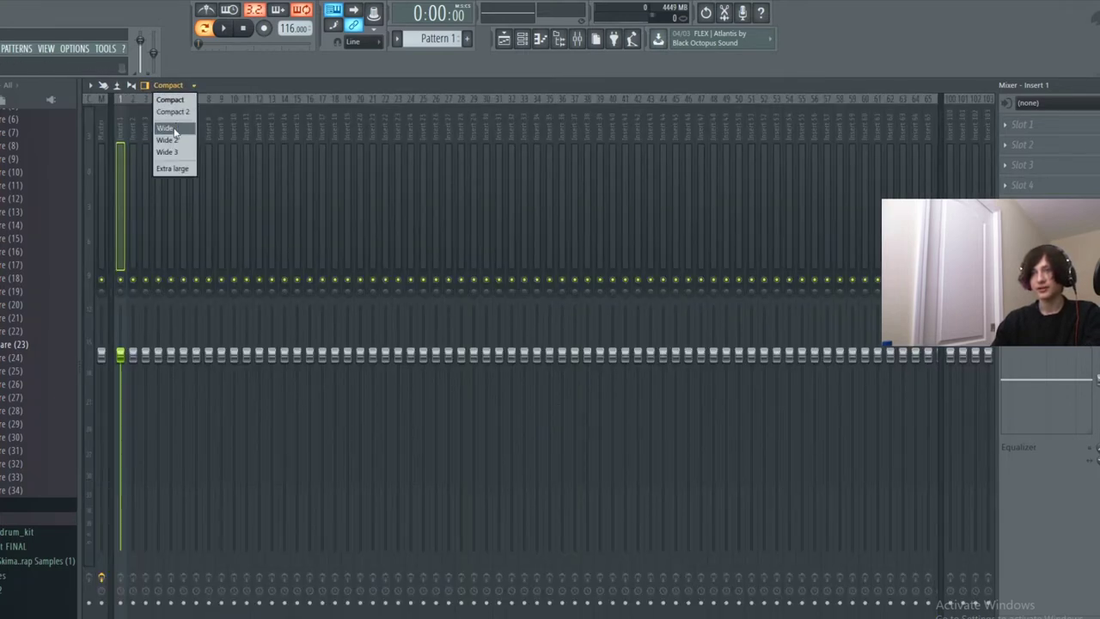
click(175, 129)
click(172, 86)
click(168, 99)
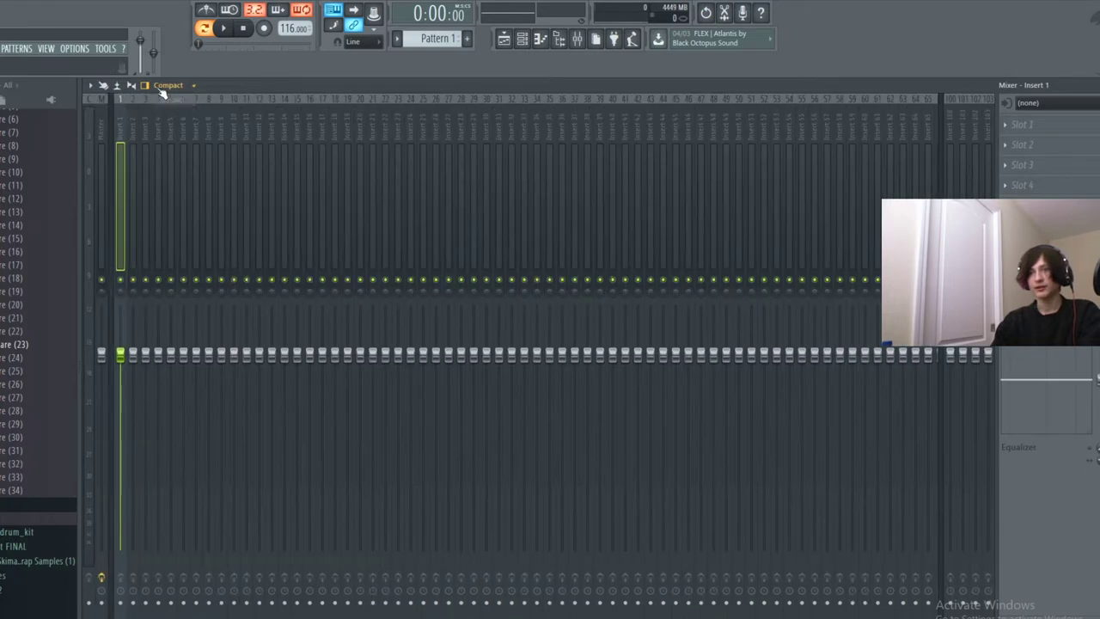
click(168, 86)
click(172, 112)
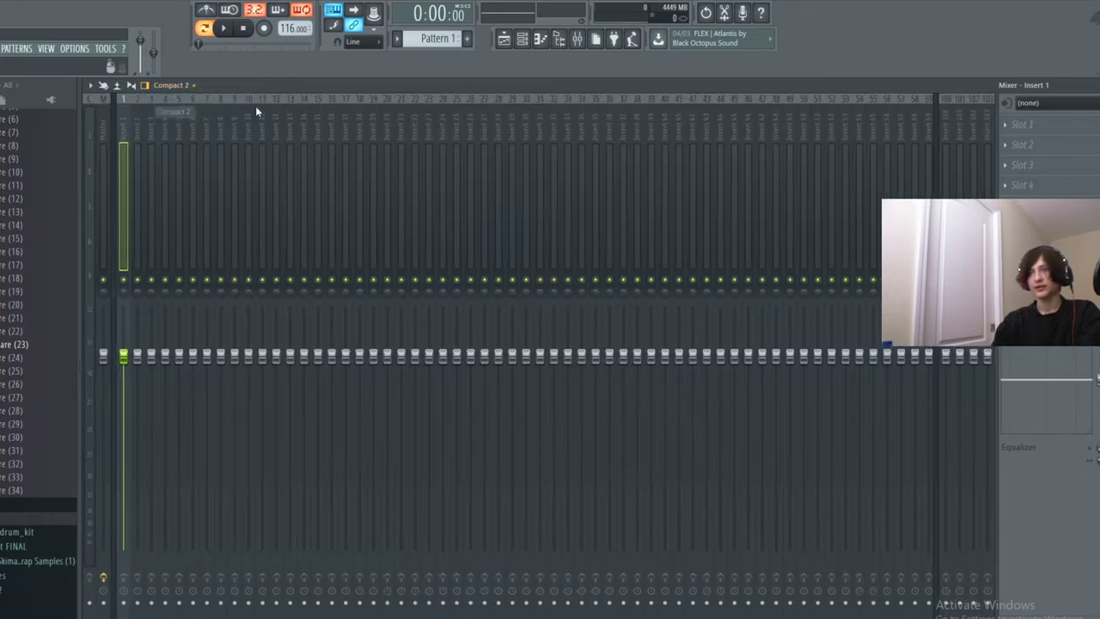
click(172, 86)
click(147, 89)
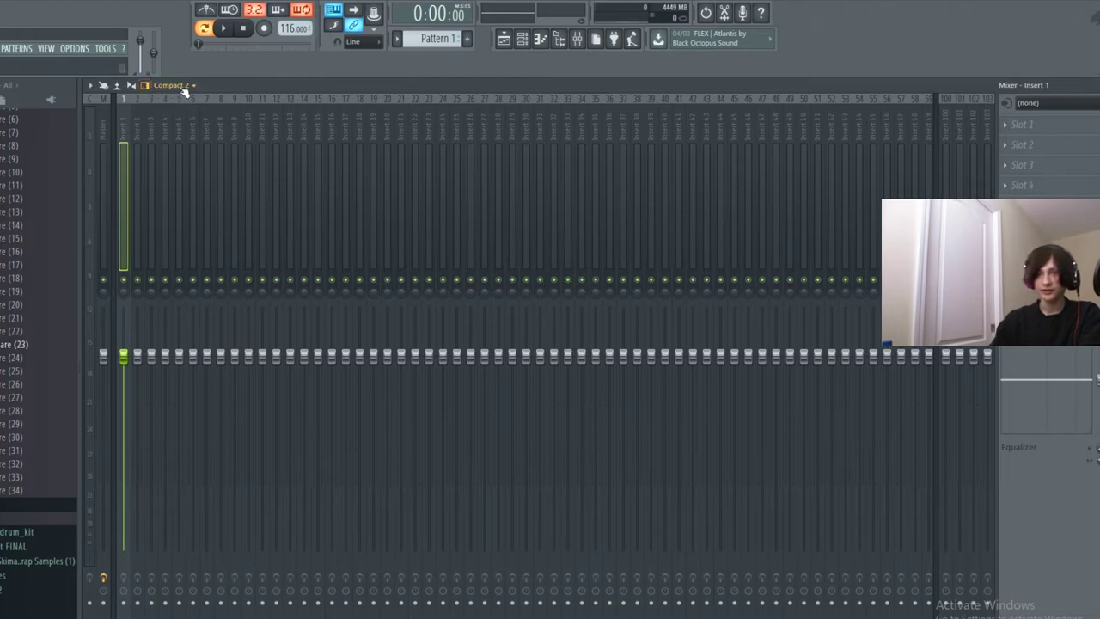
click(186, 87)
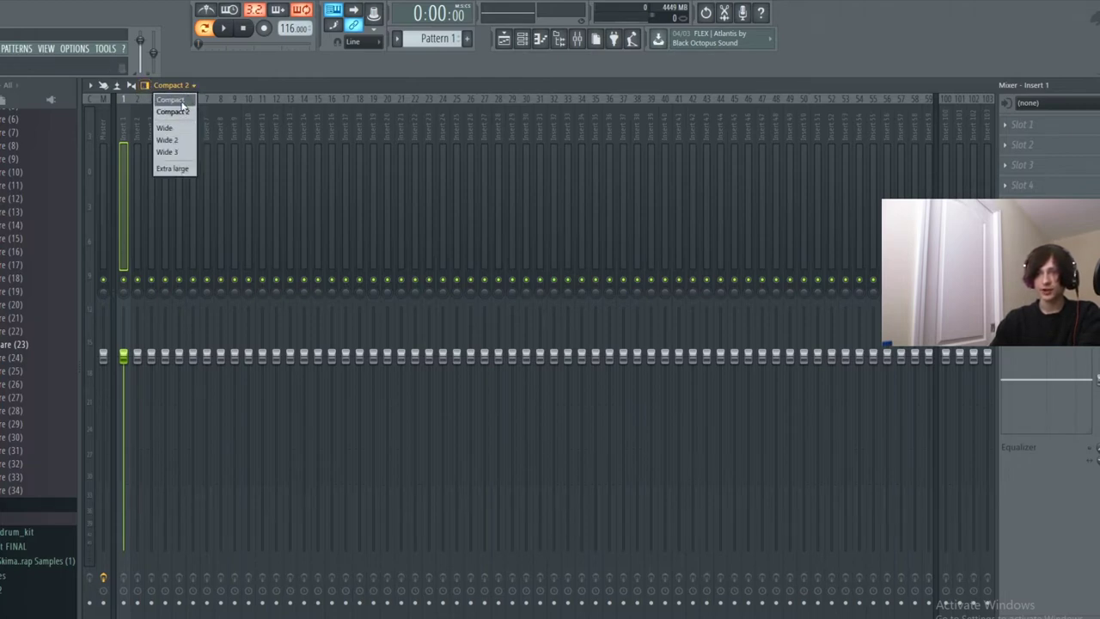
click(174, 169)
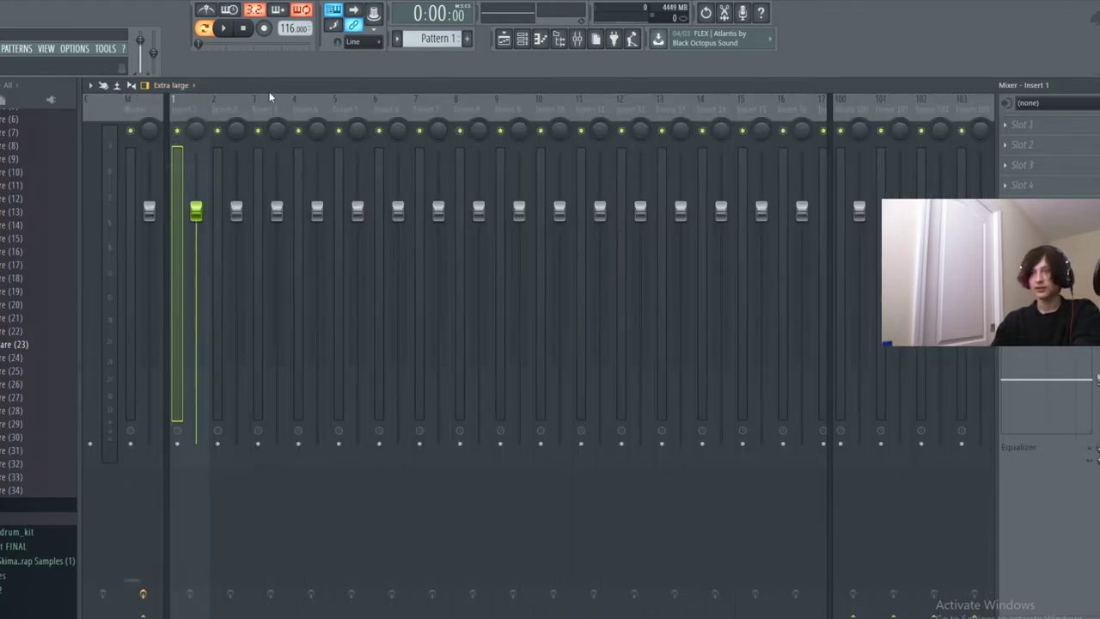
scroll(290, 91, down, 3)
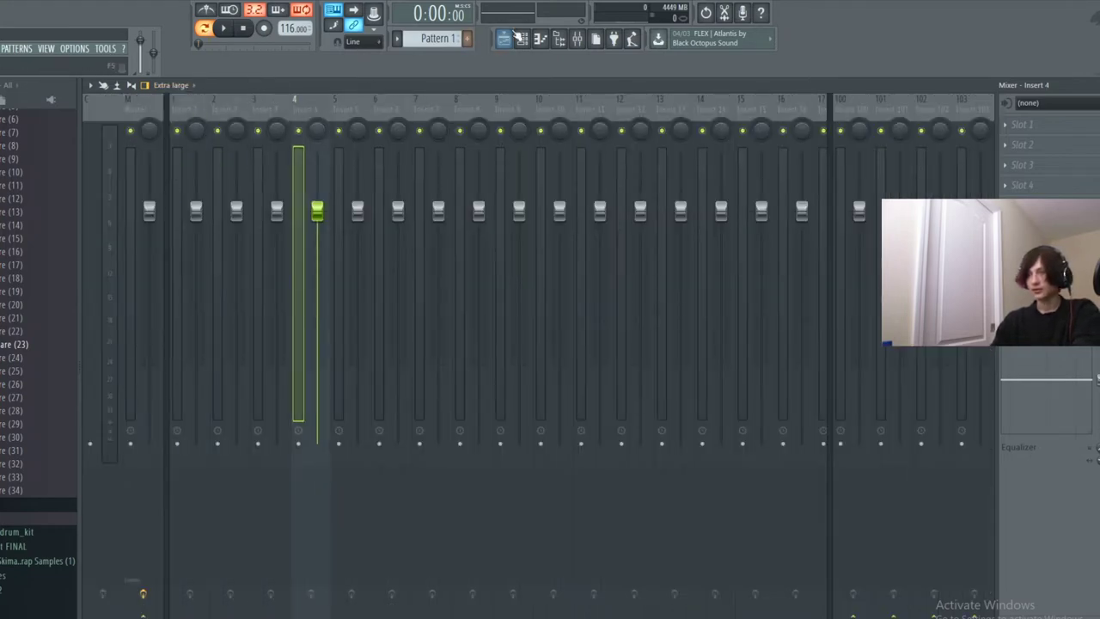
Bring up the channel rack over the playlist and listen briefly to Pattern 1.
click(522, 39)
click(507, 39)
key(space)
click(522, 39)
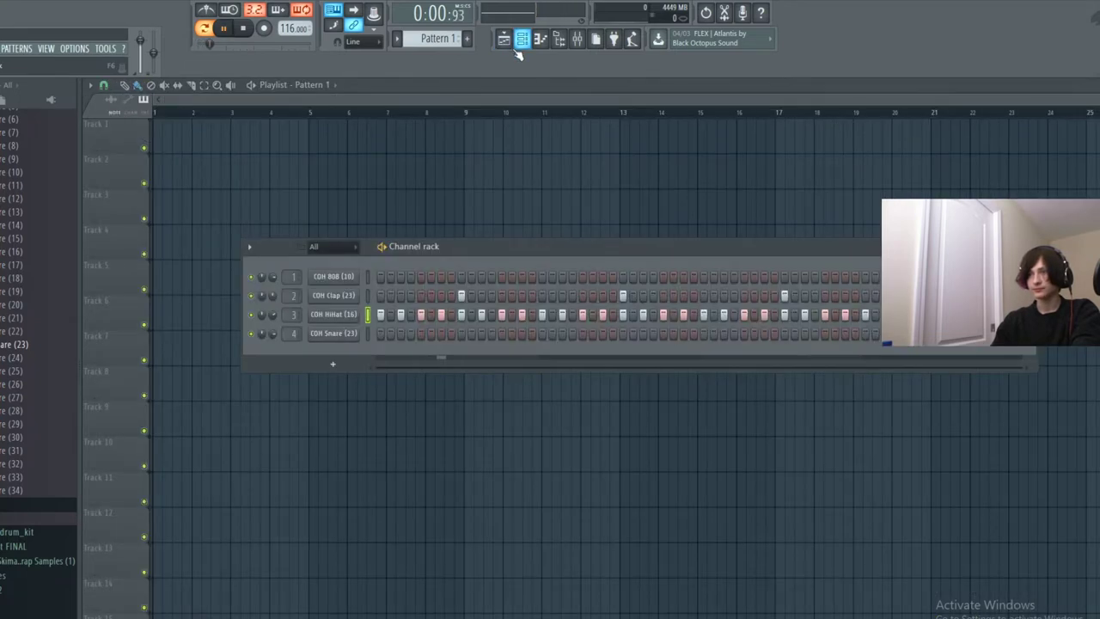
key(space)
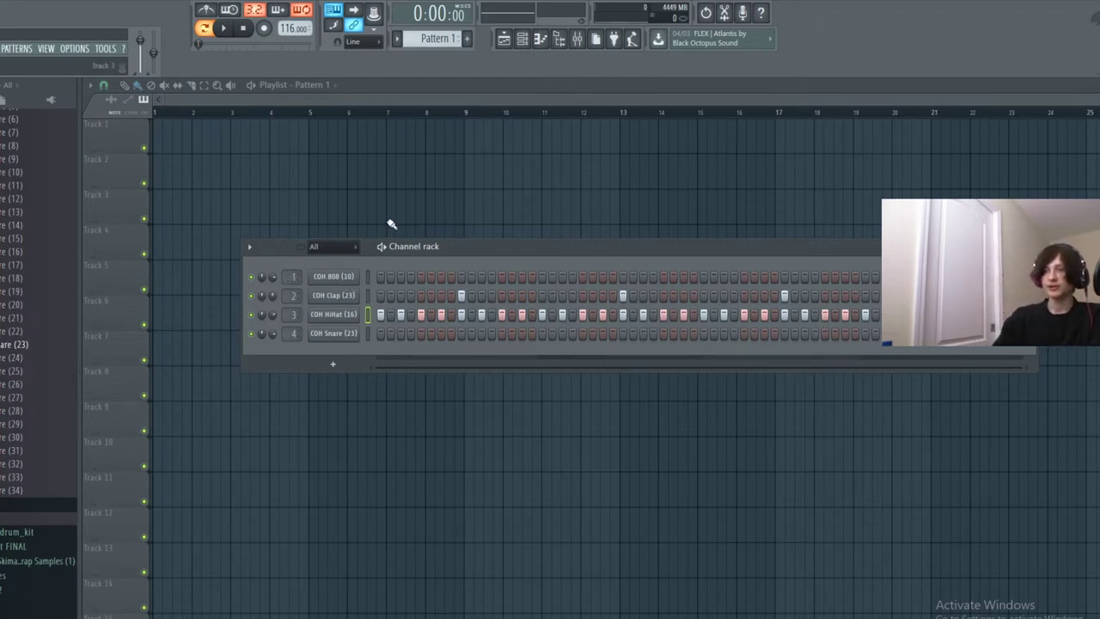
Rename mixer Insert 1 as 808 and give it a pinkish-red colour.
click(576, 38)
right_click(215, 105)
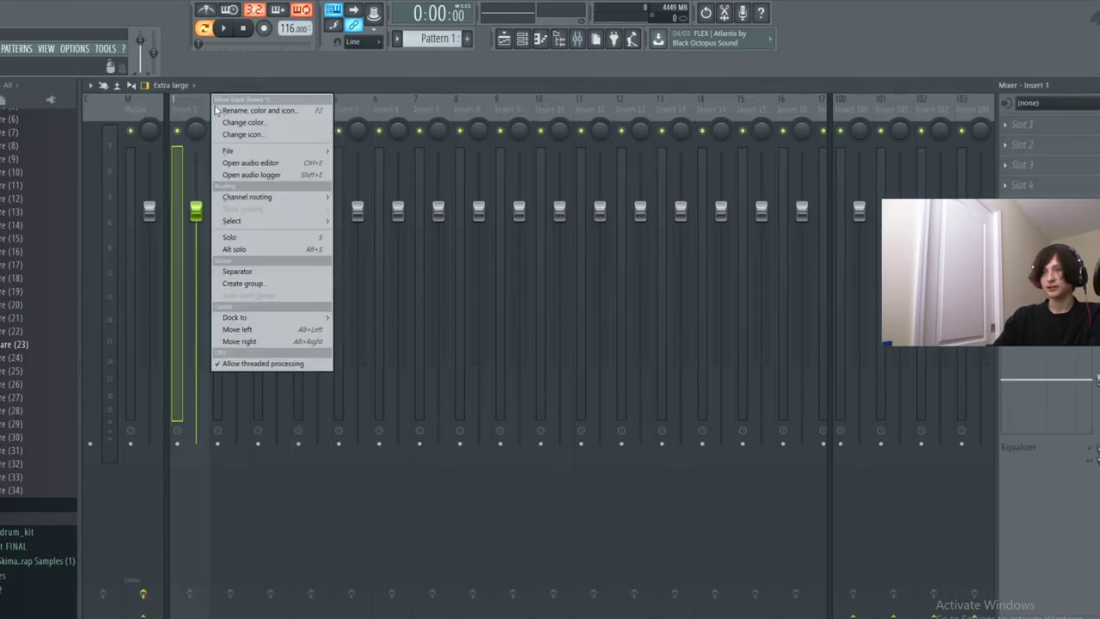
click(230, 110)
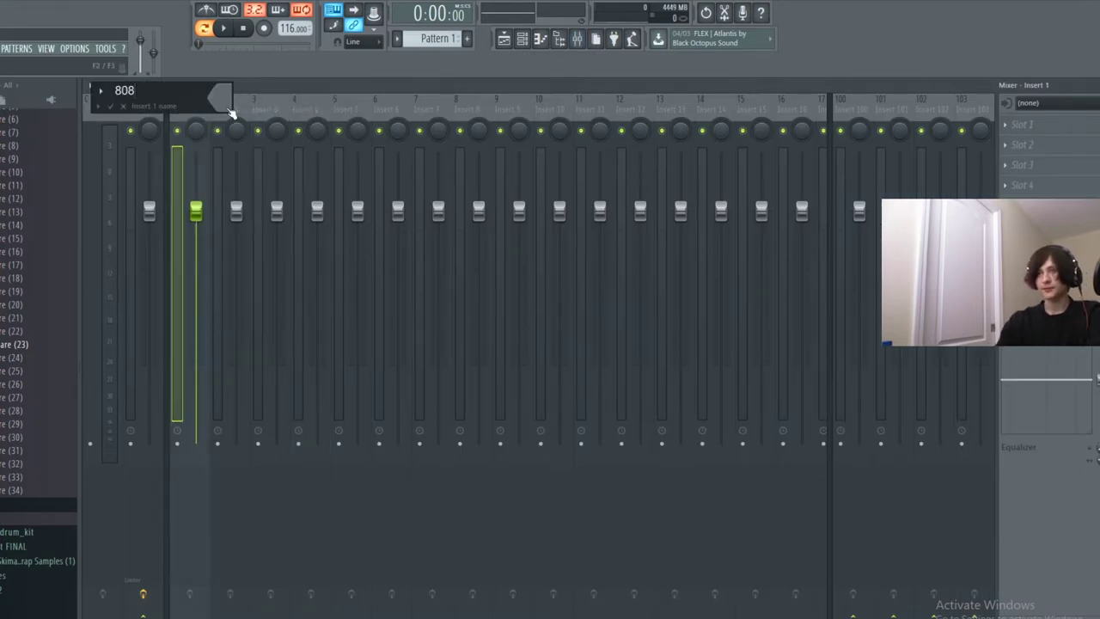
click(227, 105)
click(381, 87)
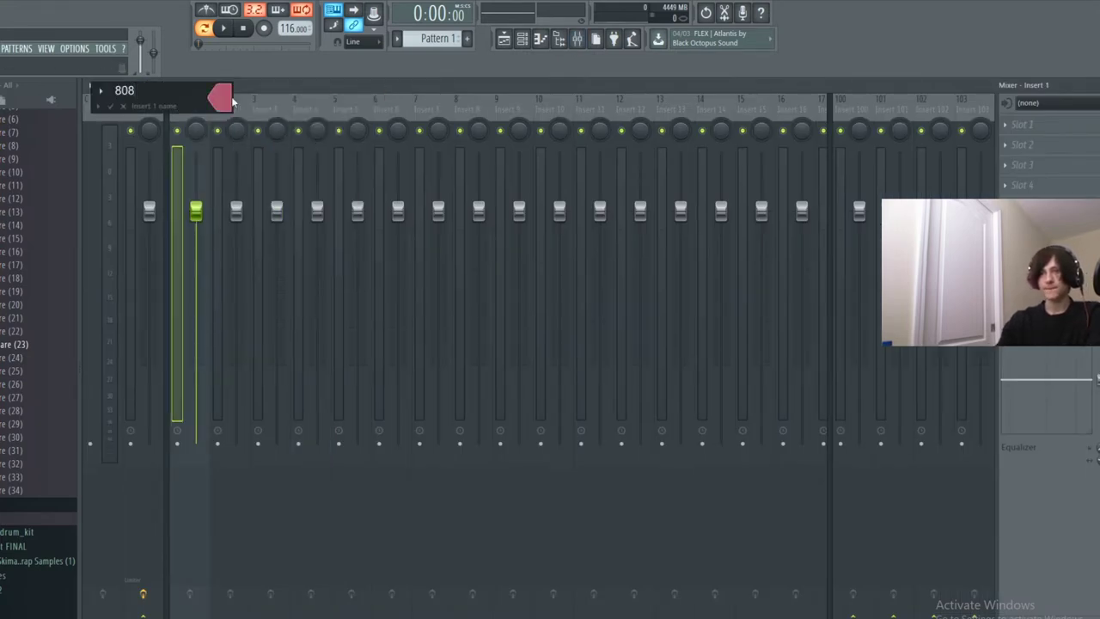
click(115, 107)
Rename mixer Insert 2 as clap and give the track a blue colour.
click(523, 39)
click(522, 39)
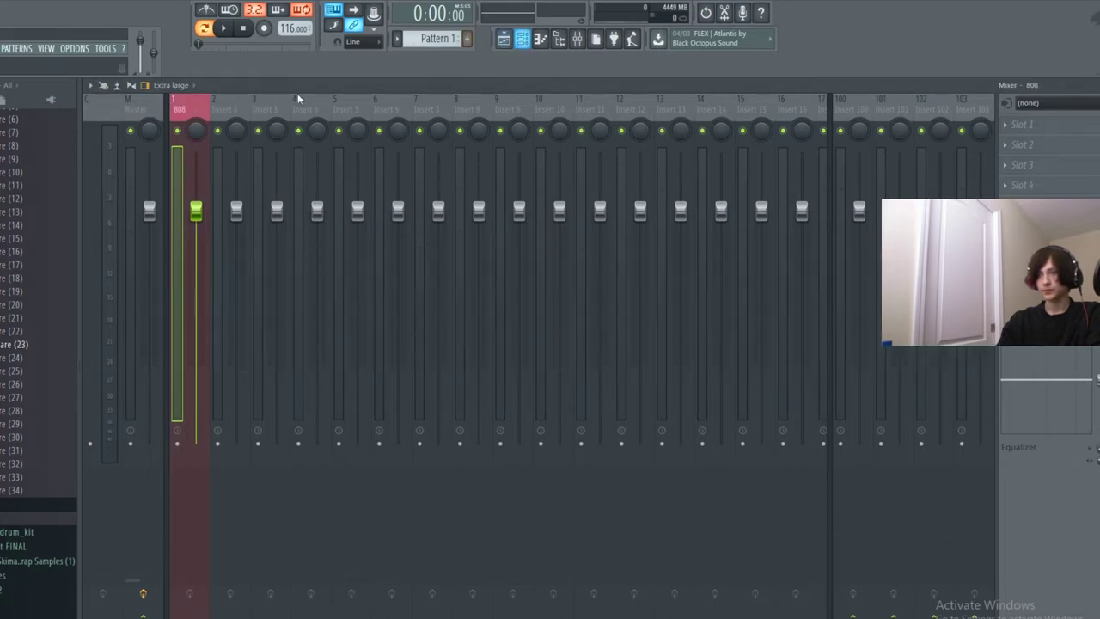
right_click(244, 92)
click(261, 97)
click(267, 97)
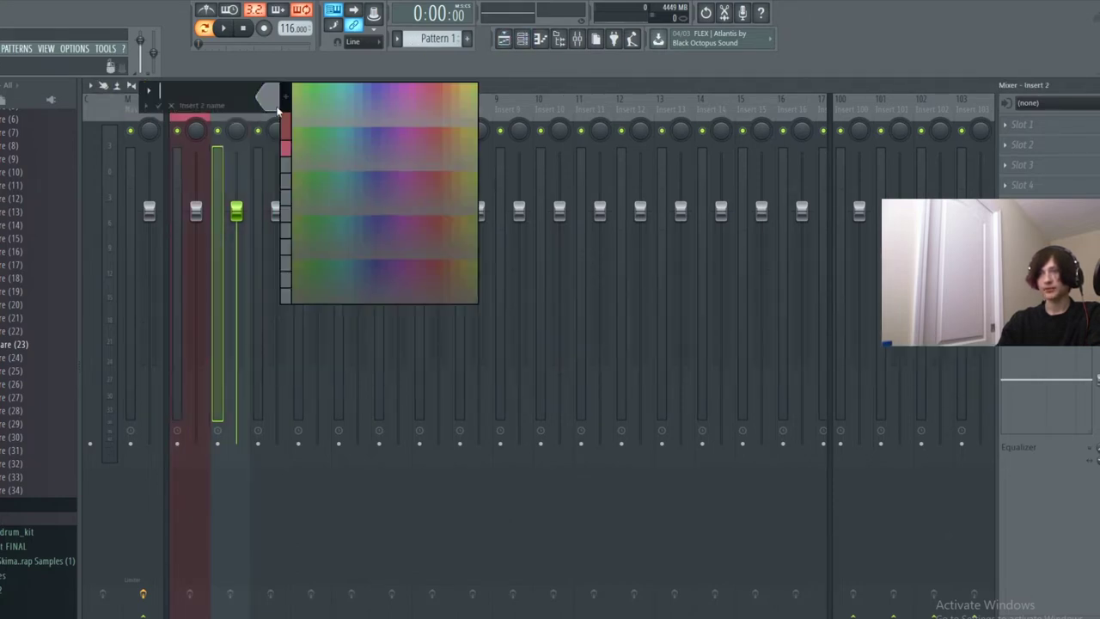
click(342, 98)
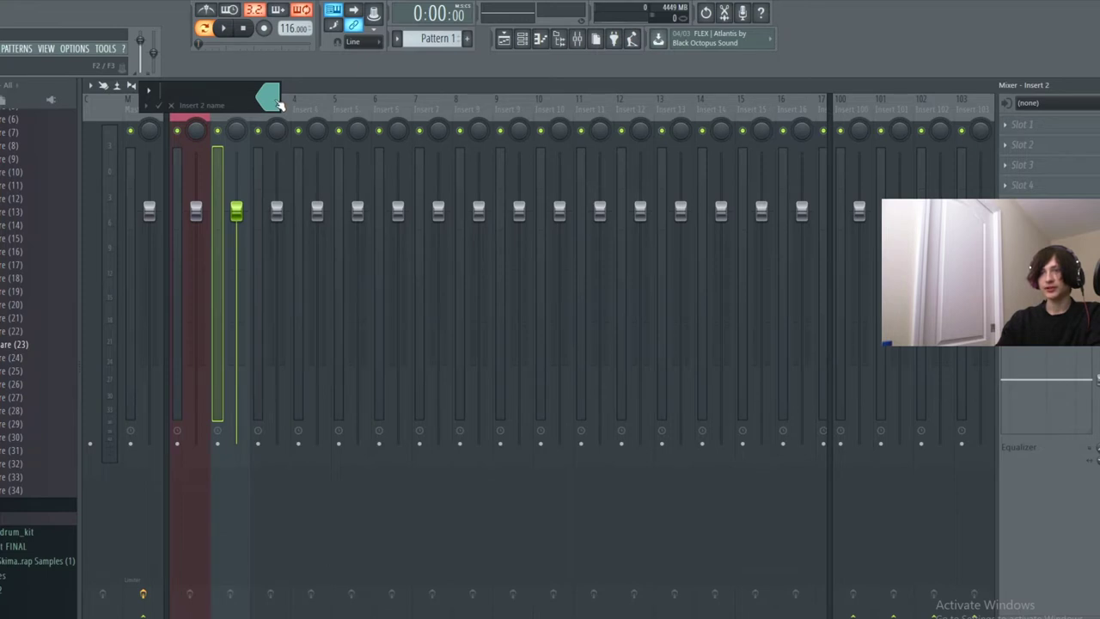
text(clap)
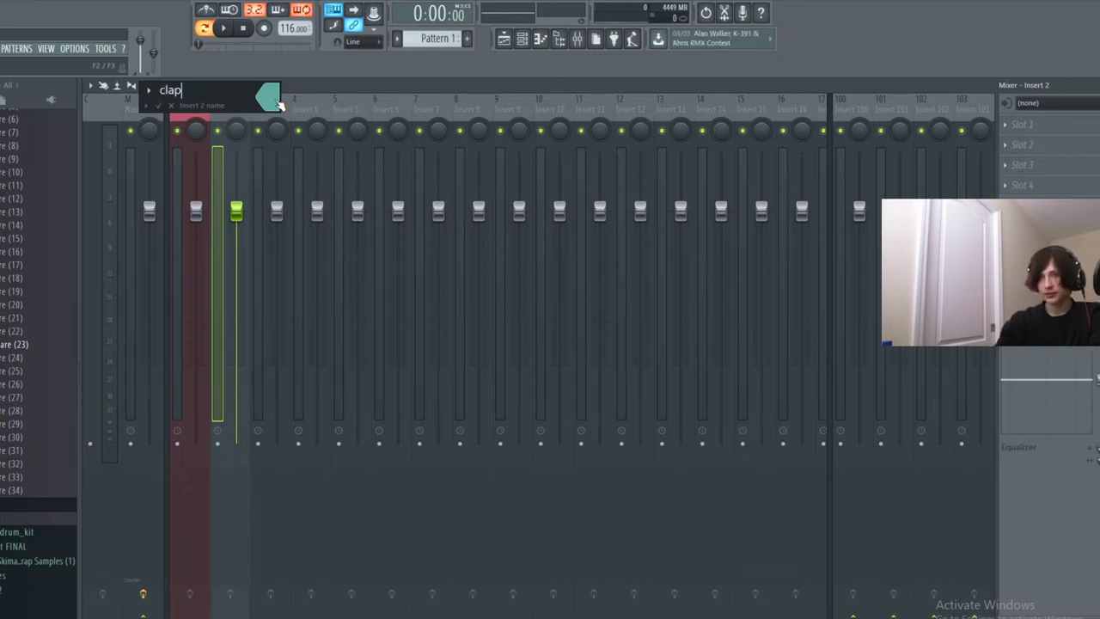
click(278, 103)
click(364, 98)
key(Return)
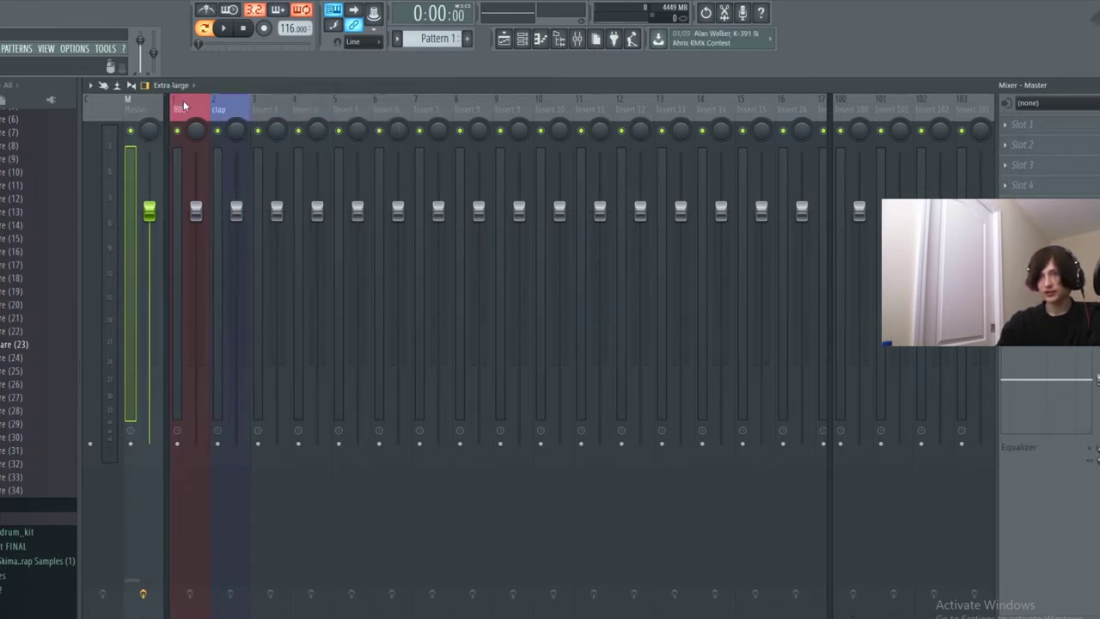
Change the clap mixer track's colour to an orange-brown.
right_click(183, 104)
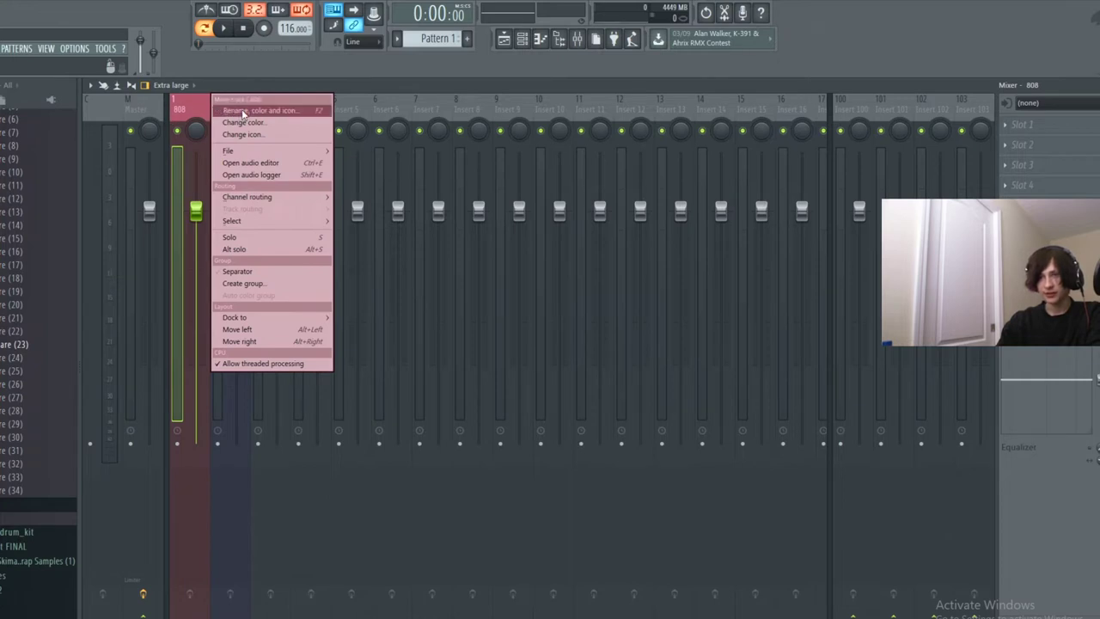
click(199, 107)
right_click(227, 101)
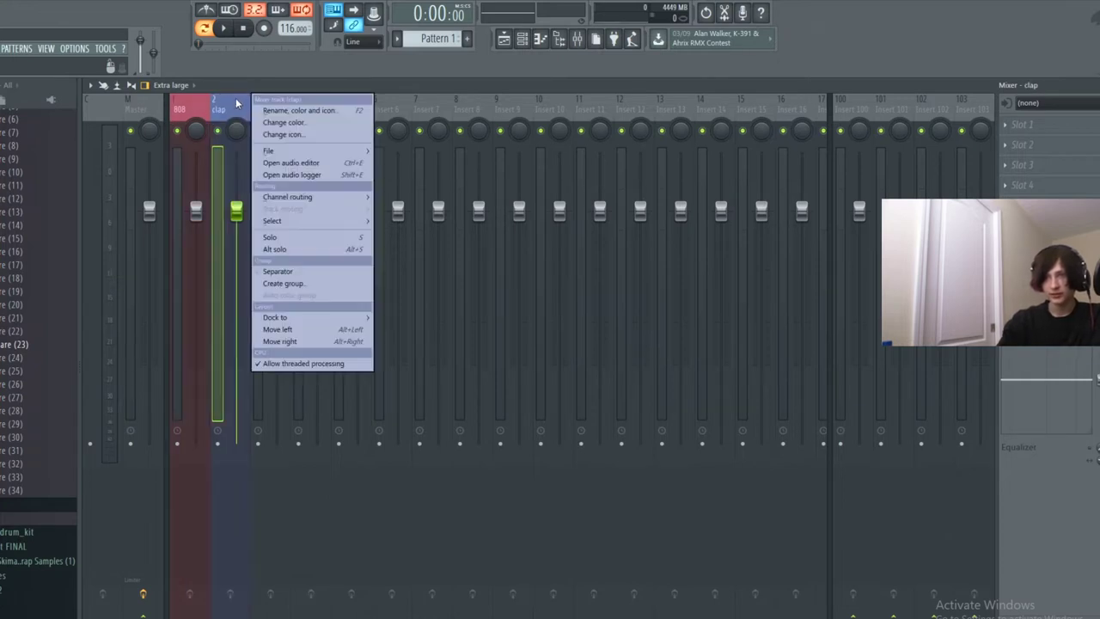
click(279, 111)
click(272, 96)
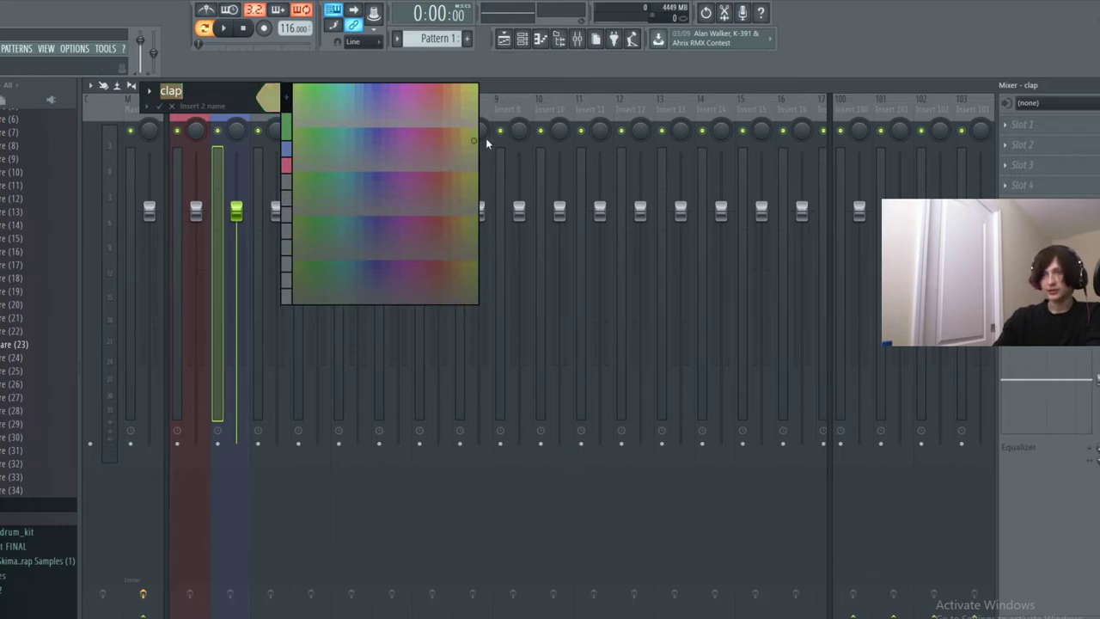
click(459, 144)
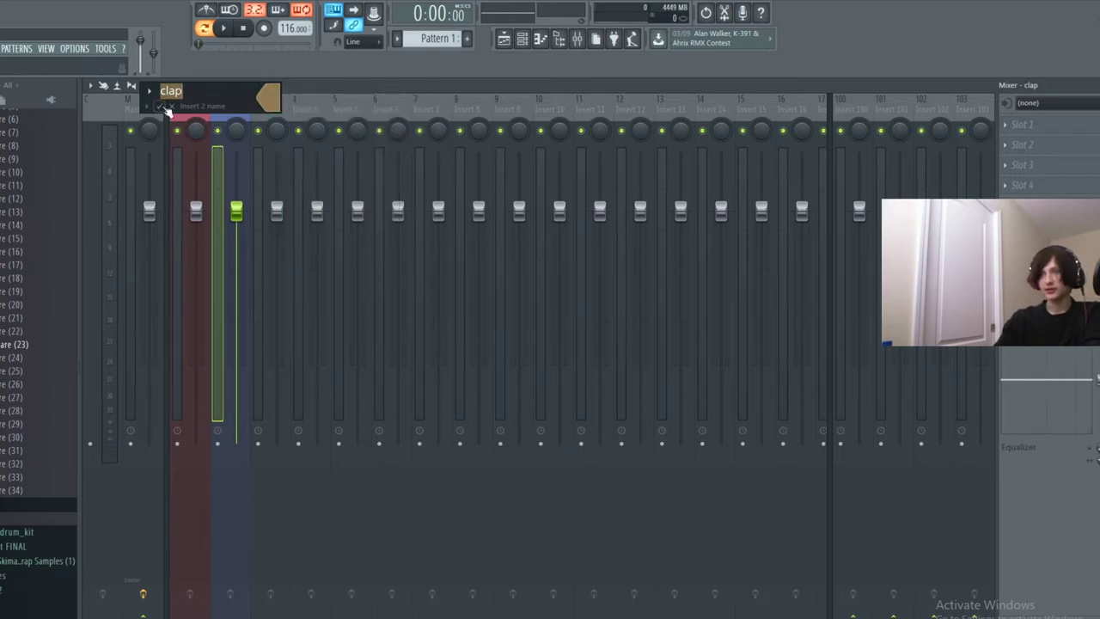
key(Return)
Check the channel order in the channel rack, and rename mixer Insert 3 as hihats with a yellow colour.
click(503, 38)
click(522, 38)
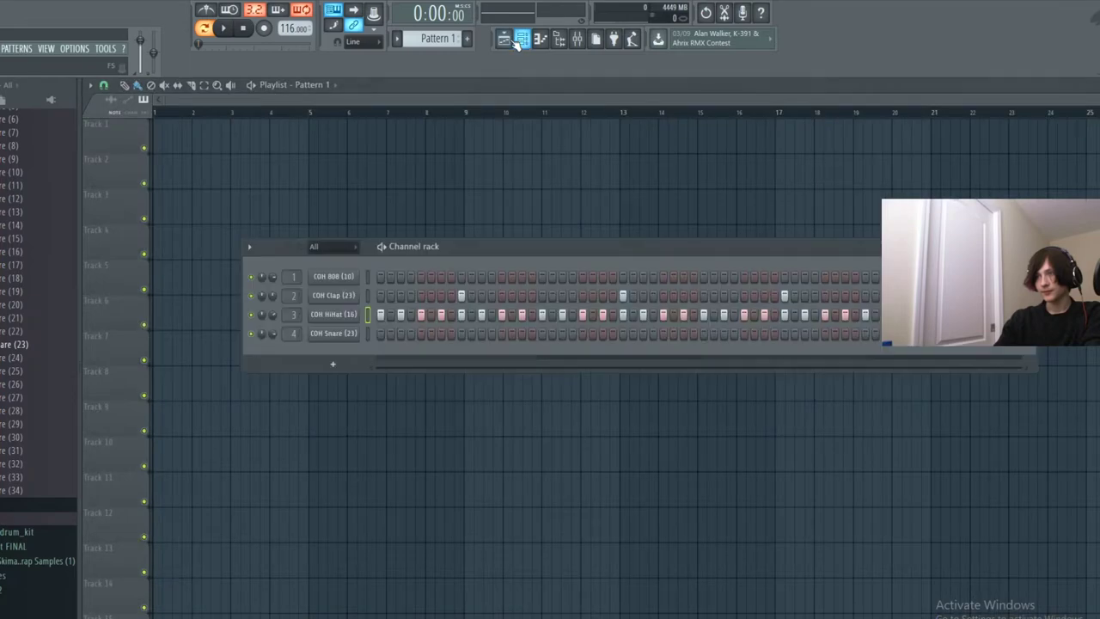
click(522, 38)
click(577, 40)
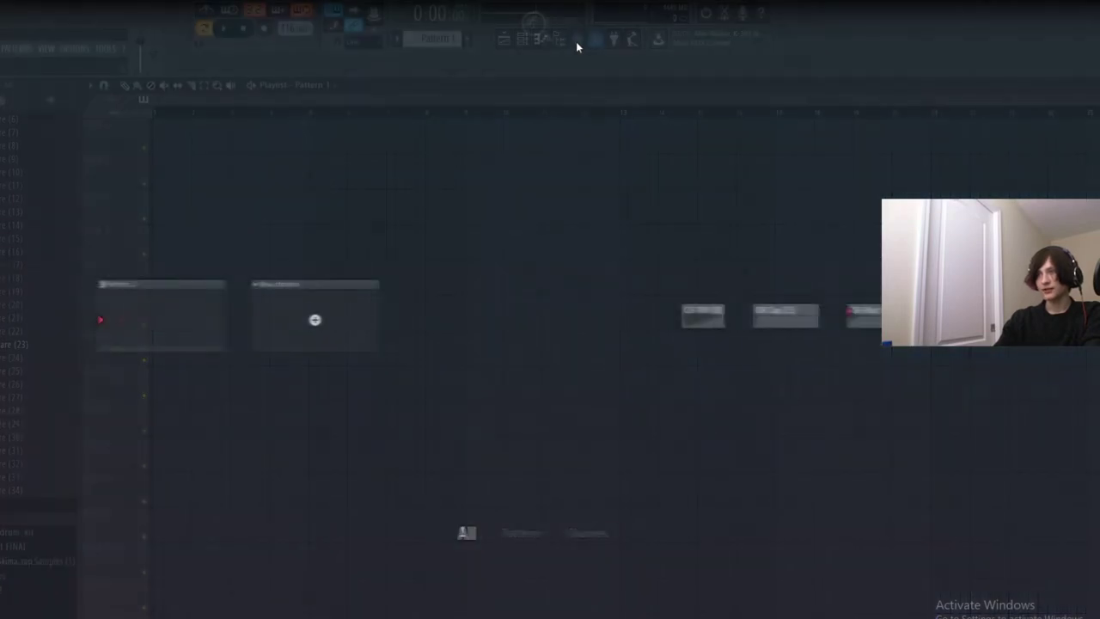
click(576, 39)
click(577, 40)
right_click(292, 102)
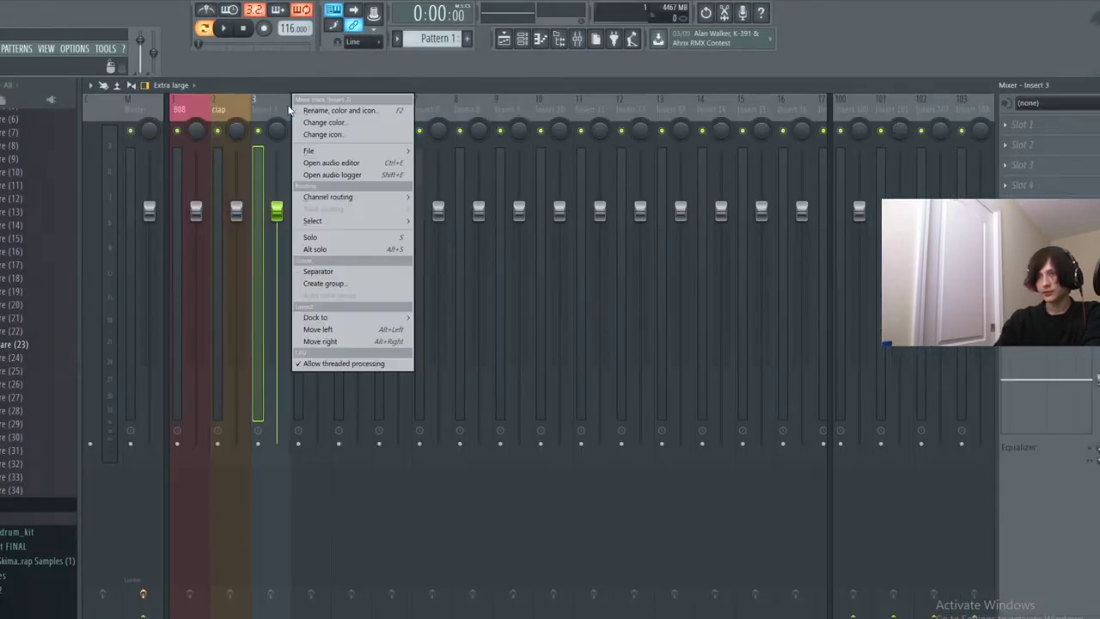
click(308, 109)
text(hihats)
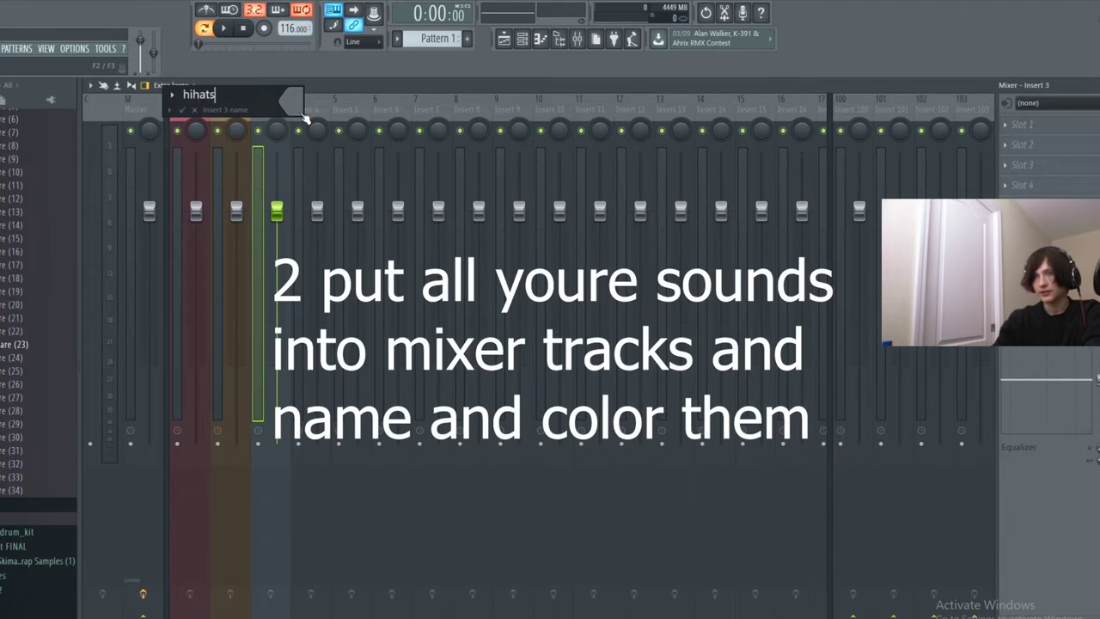
click(300, 112)
click(491, 90)
click(183, 111)
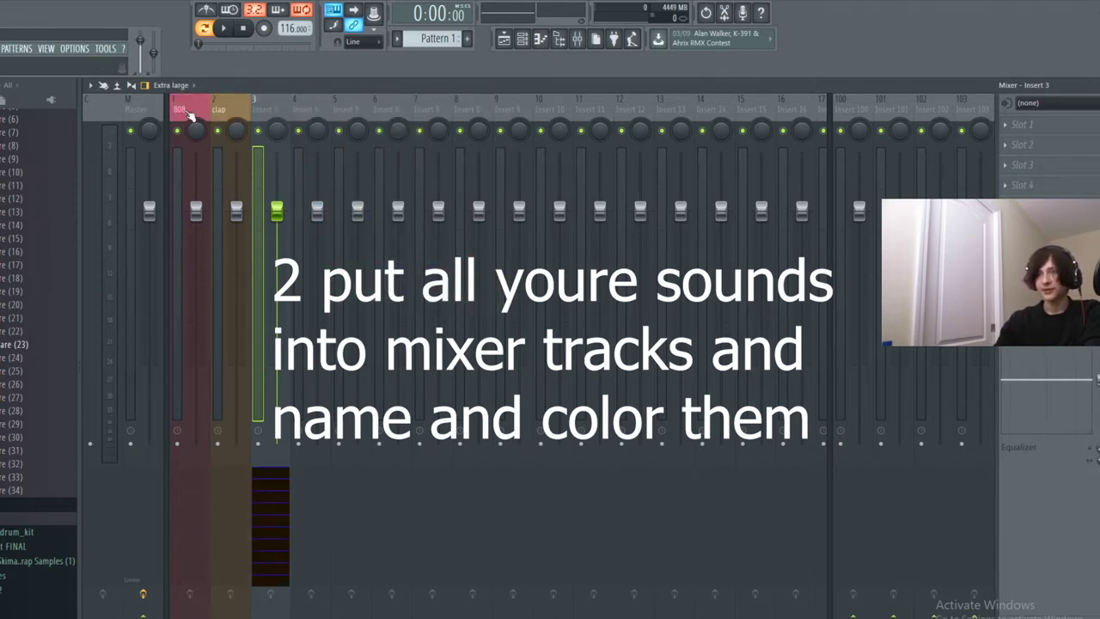
Rename mixer Insert 4 as snare and give the track a light blue colour.
click(307, 101)
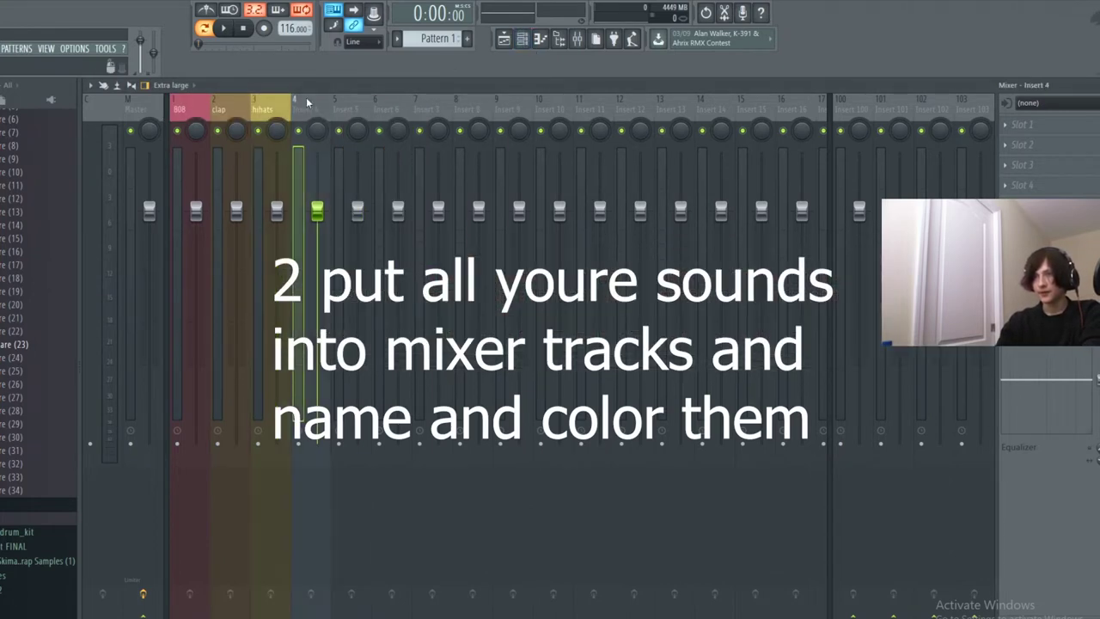
right_click(306, 101)
click(391, 116)
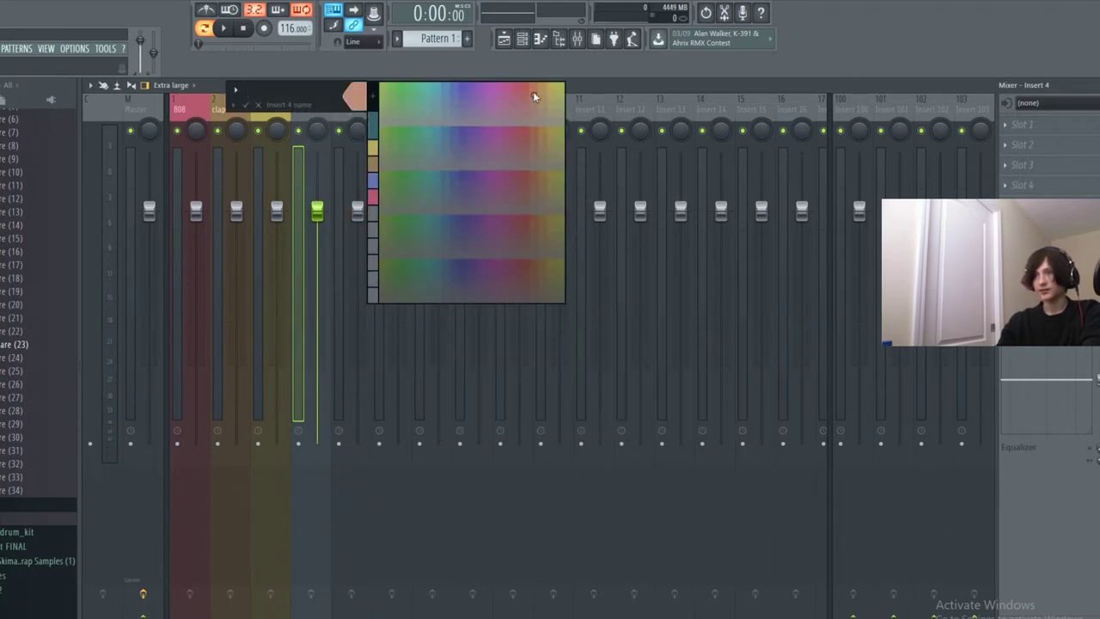
click(434, 97)
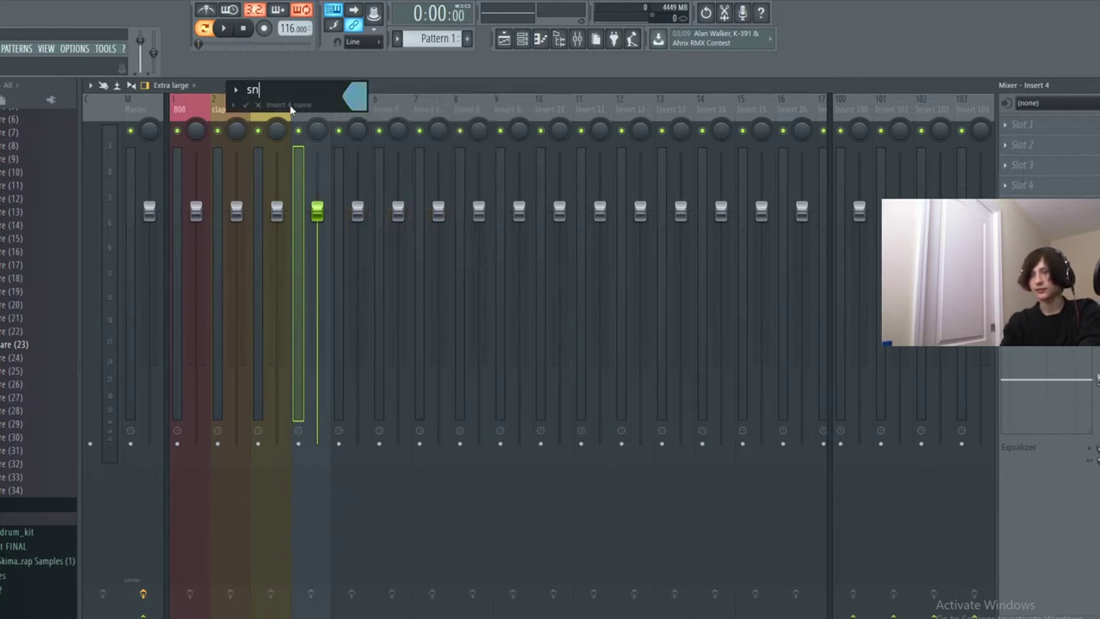
text(snare)
click(248, 106)
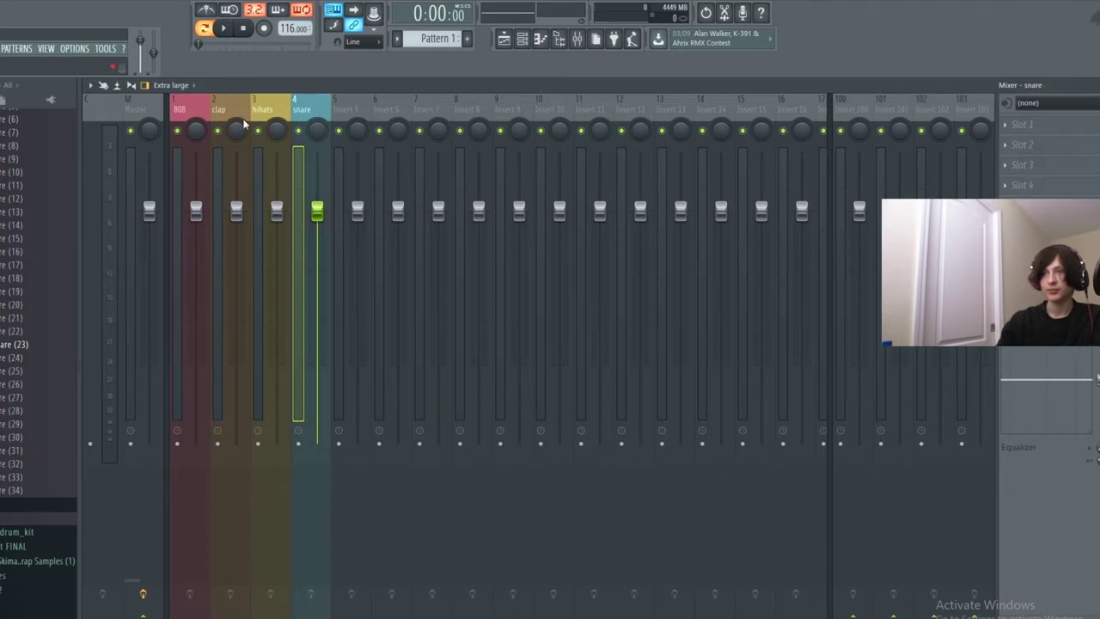
Try lowering the hihats and snare faders in the mixer and return them to about their original level.
click(196, 211)
click(235, 211)
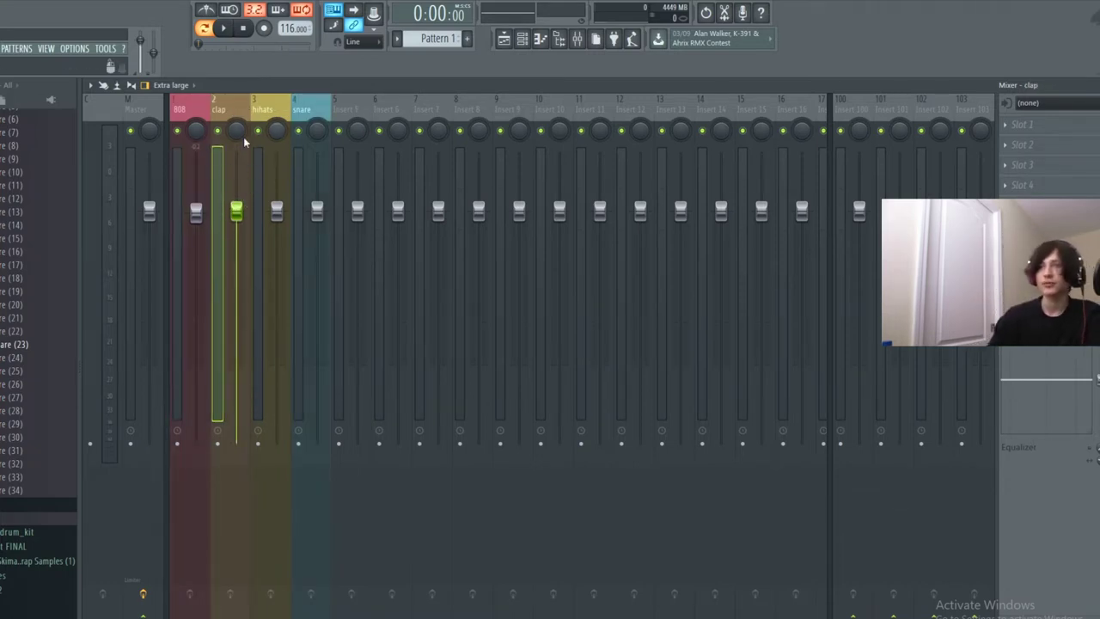
drag(293, 203, 276, 241)
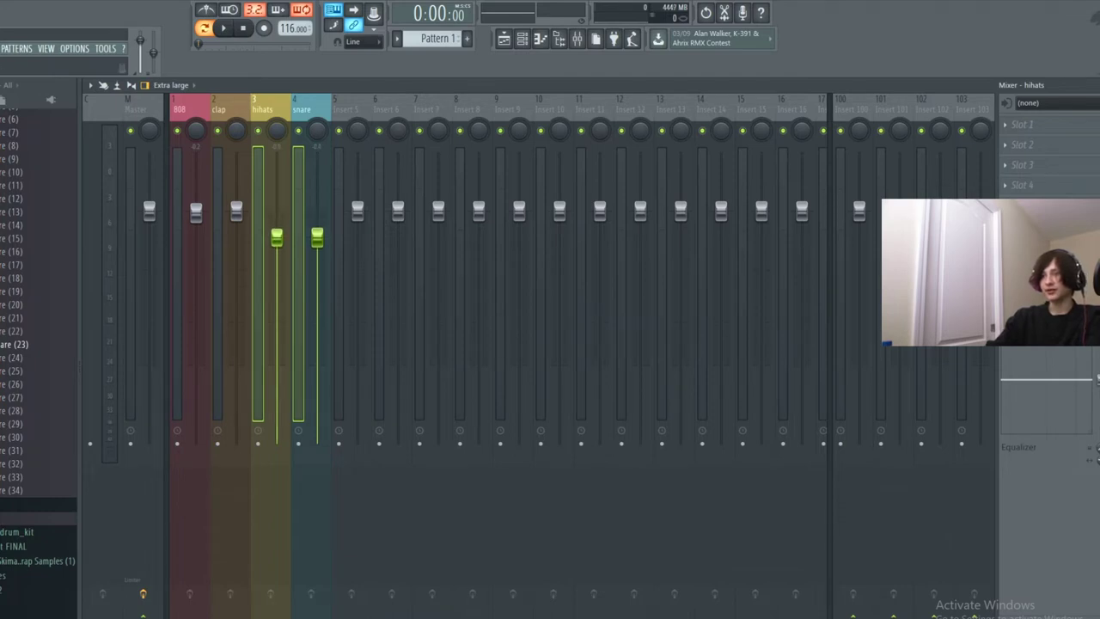
right_click(317, 240)
right_click(317, 240)
right_click(317, 231)
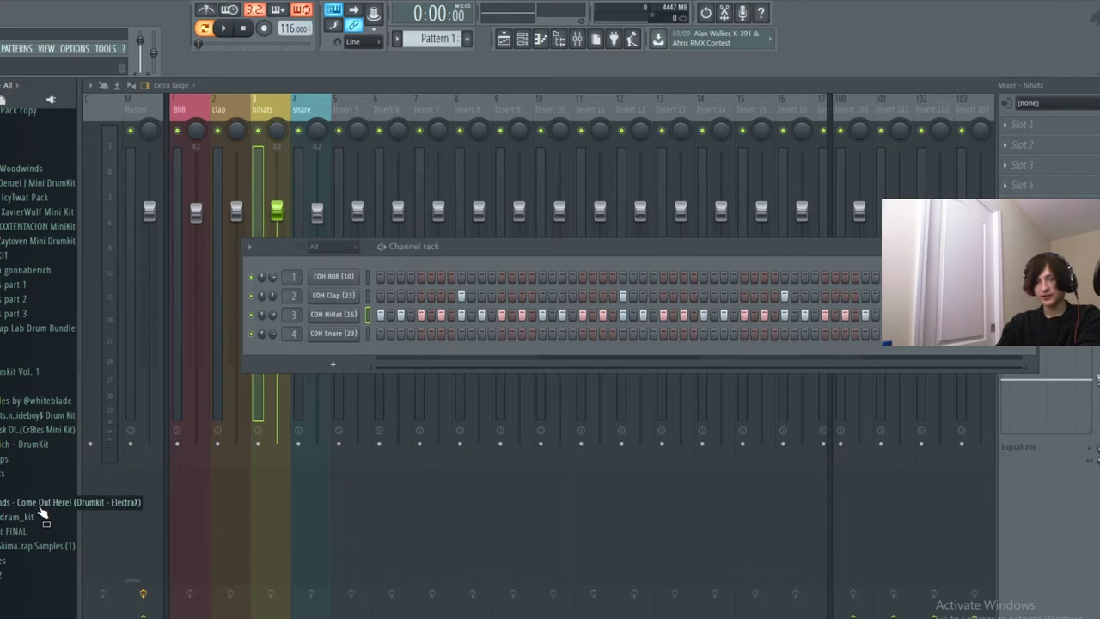
Audition the Come Out Here! drumkit's kick samples and add COH Kick (11) as a channel routed to mixer track 5.
click(40, 506)
click(2, 577)
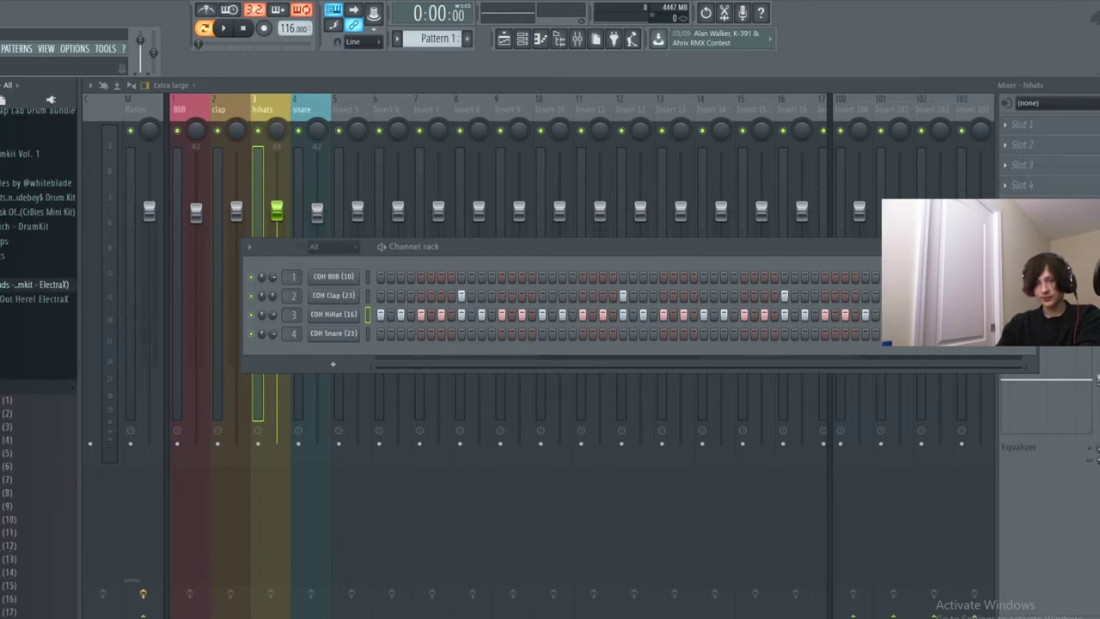
click(3, 453)
click(7, 398)
click(5, 356)
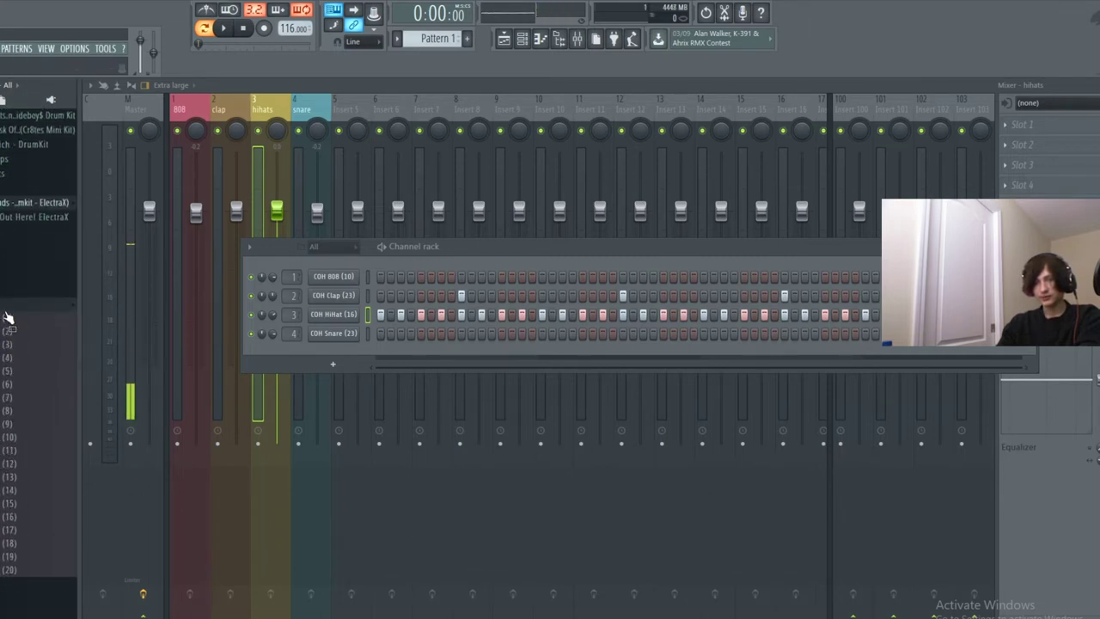
click(4, 371)
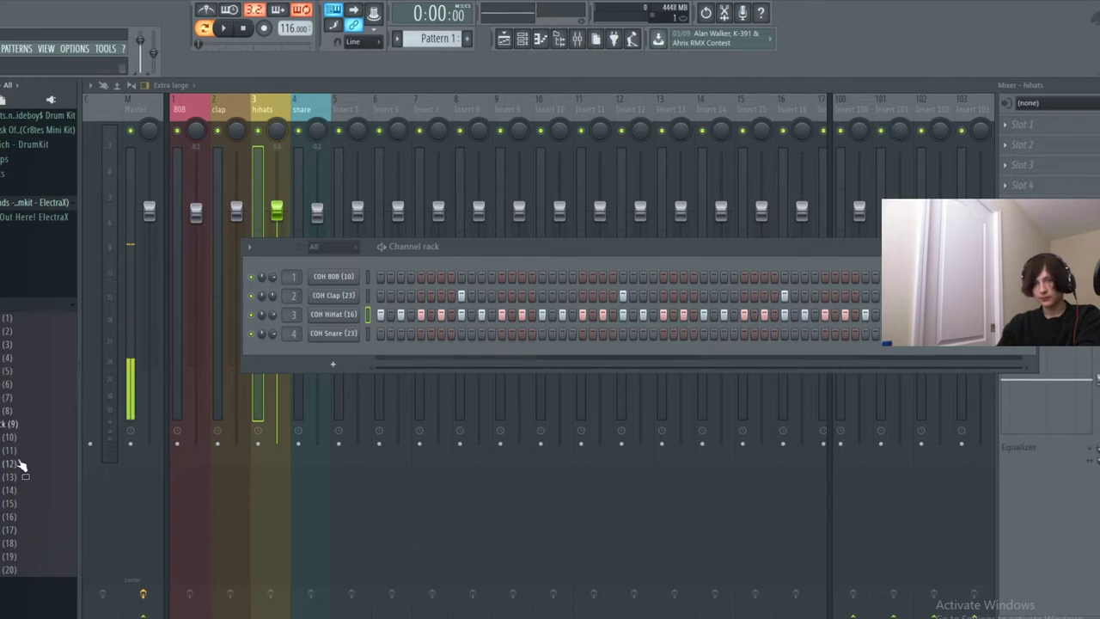
click(17, 465)
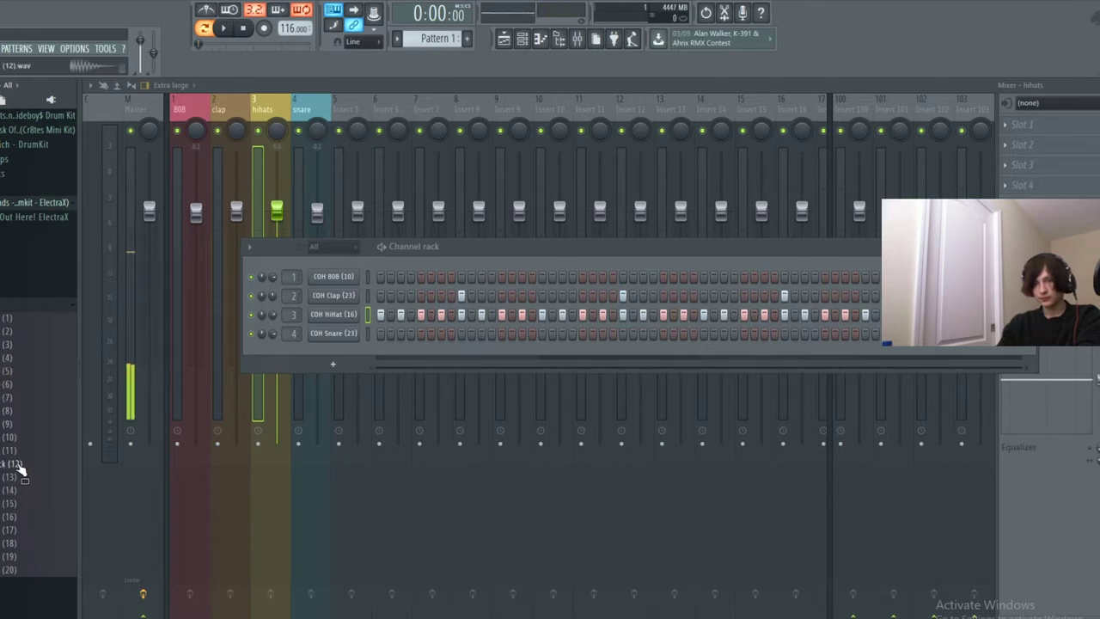
click(13, 451)
drag(13, 450, 342, 353)
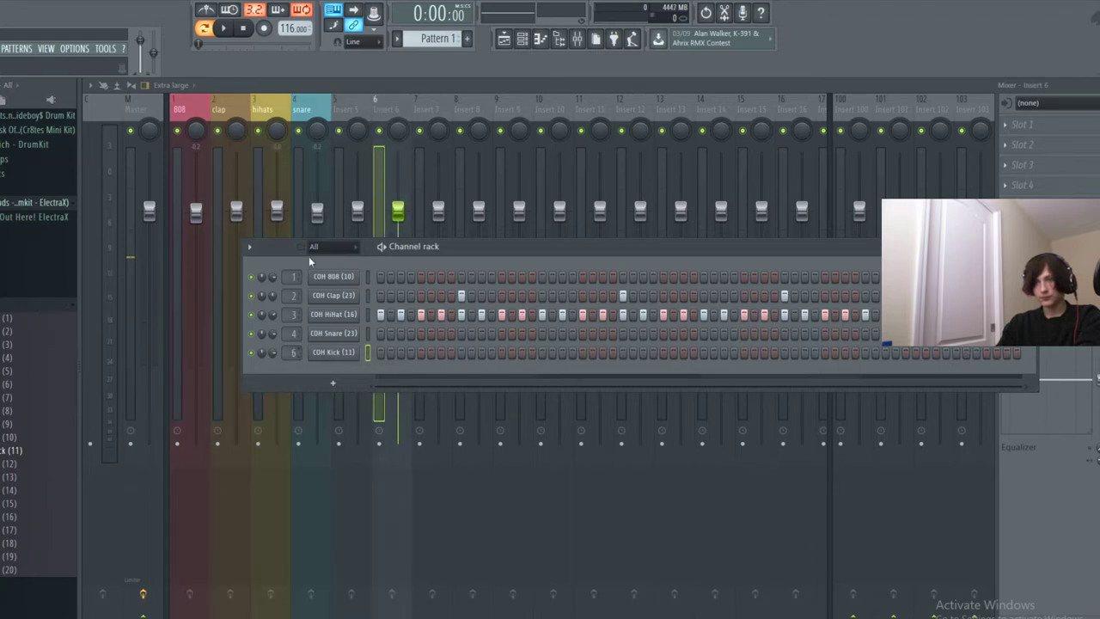
drag(292, 351, 292, 354)
Rename mixer Insert 5 as kick and give the track a magenta-pink colour.
right_click(342, 111)
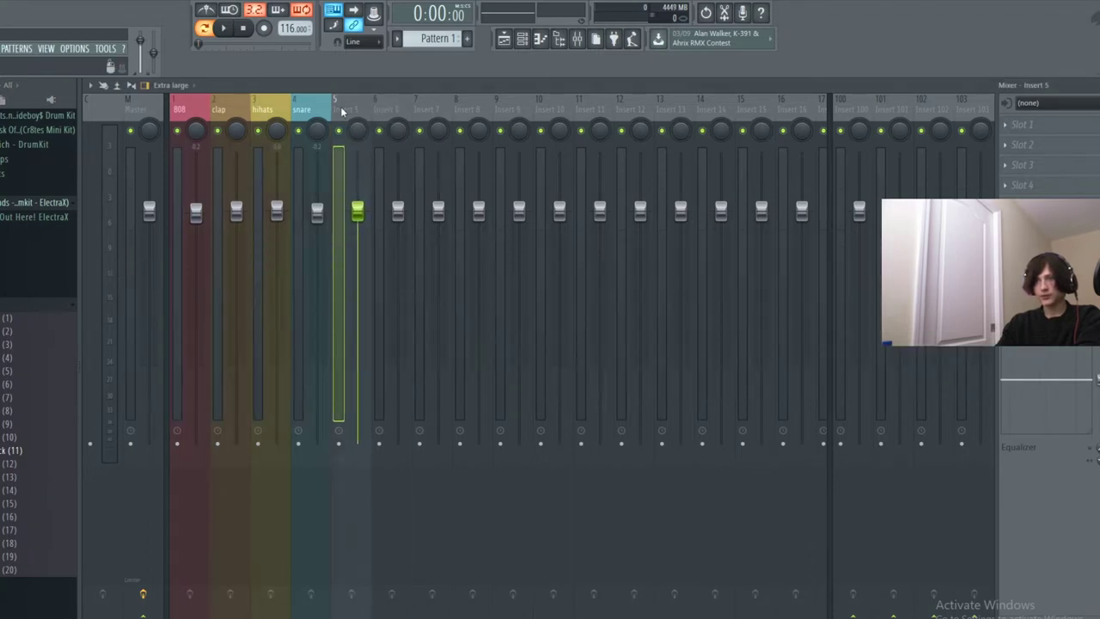
click(395, 112)
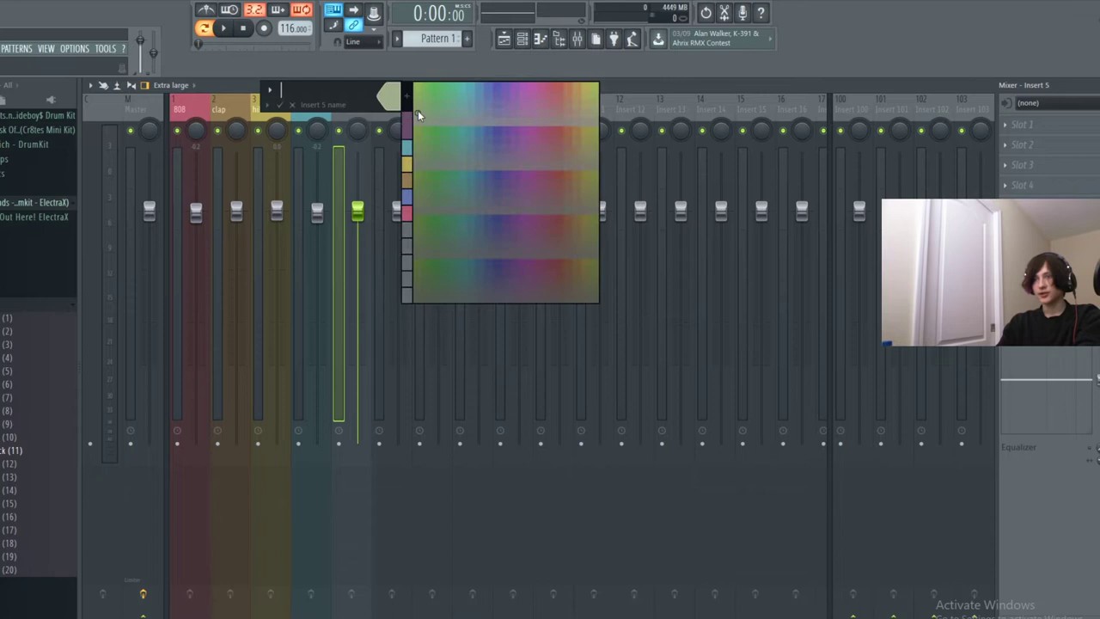
click(543, 88)
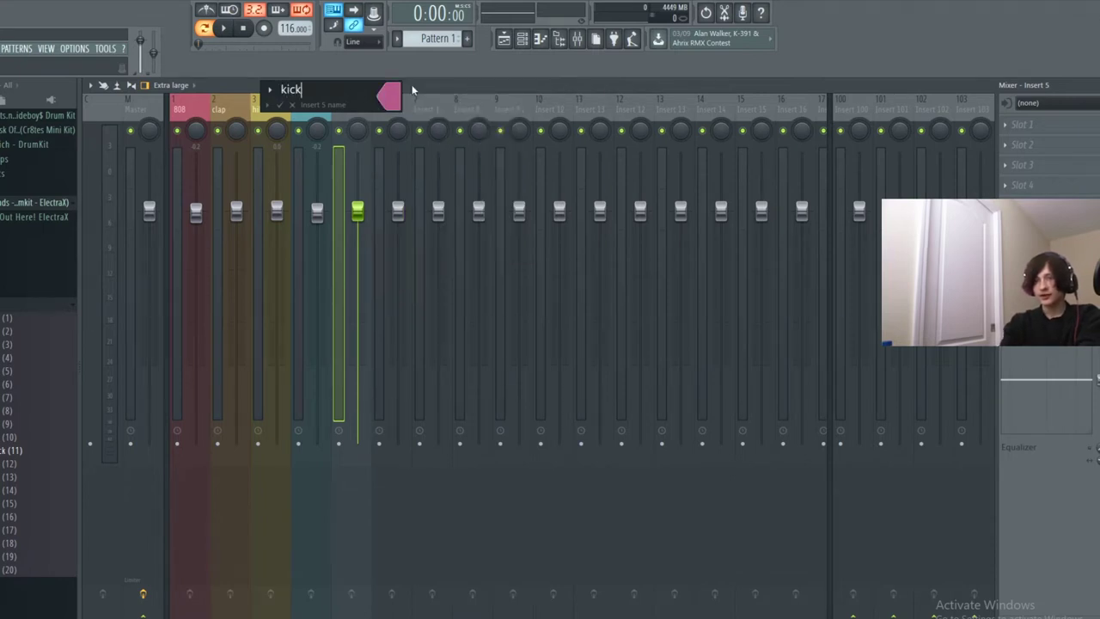
key(Return)
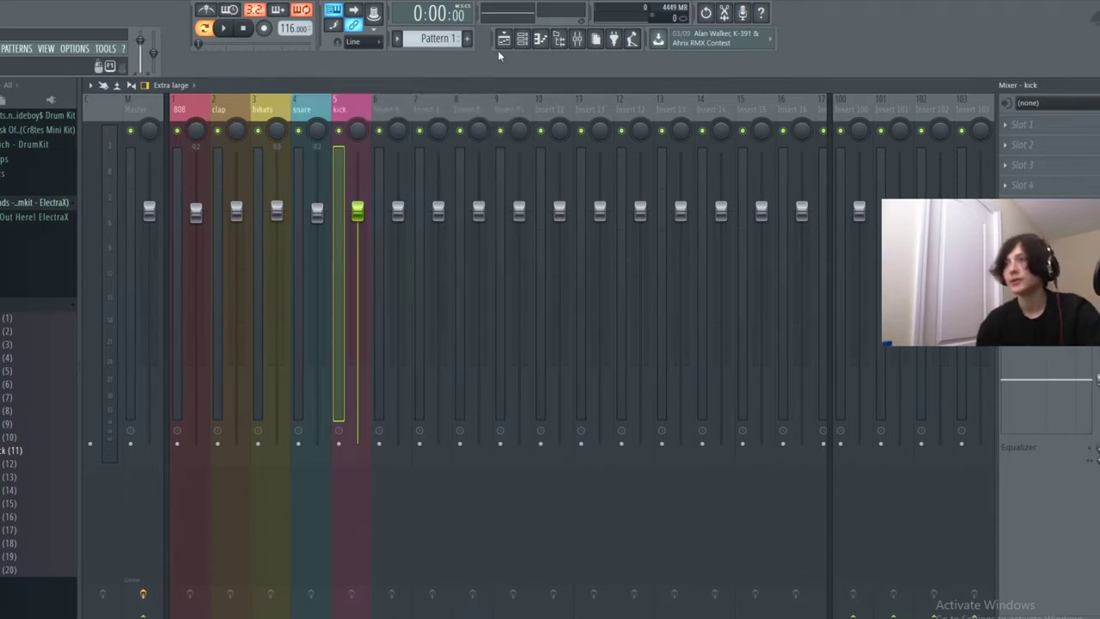
Try a COH Kick (11) pattern with hits on steps 1, 15, 21, 27, 33, 47, 53 and 59 during playback.
click(522, 39)
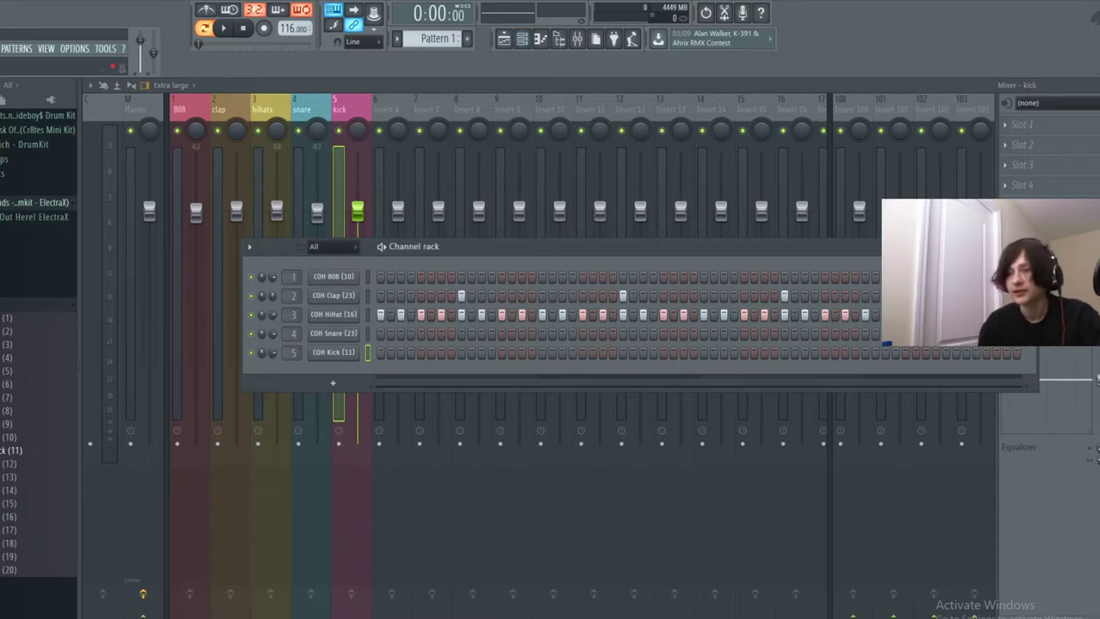
key(space)
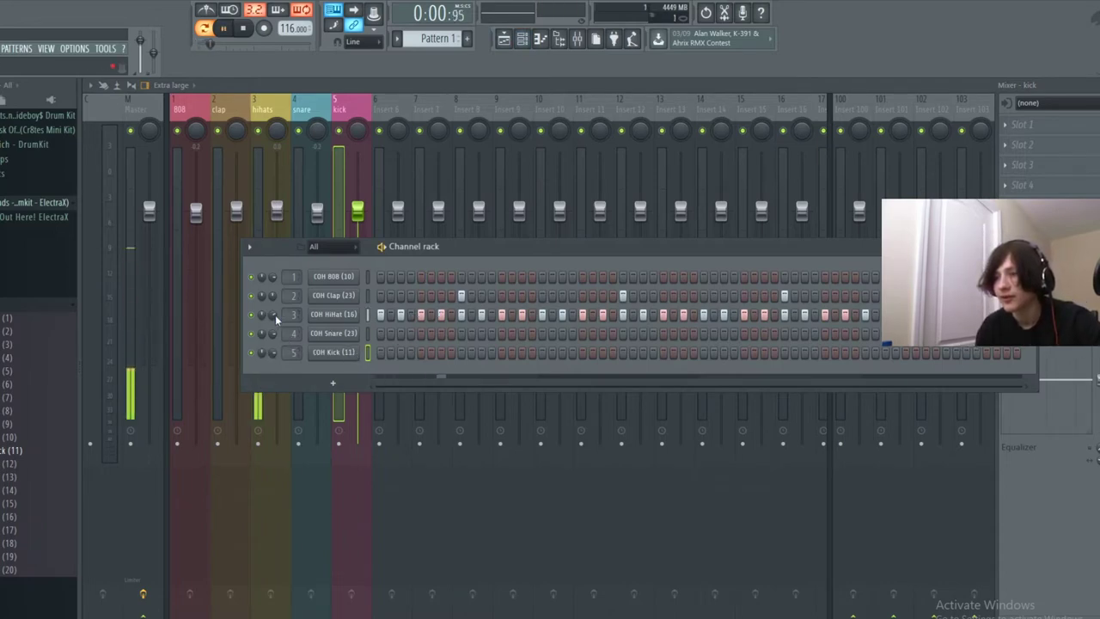
key(space)
click(381, 353)
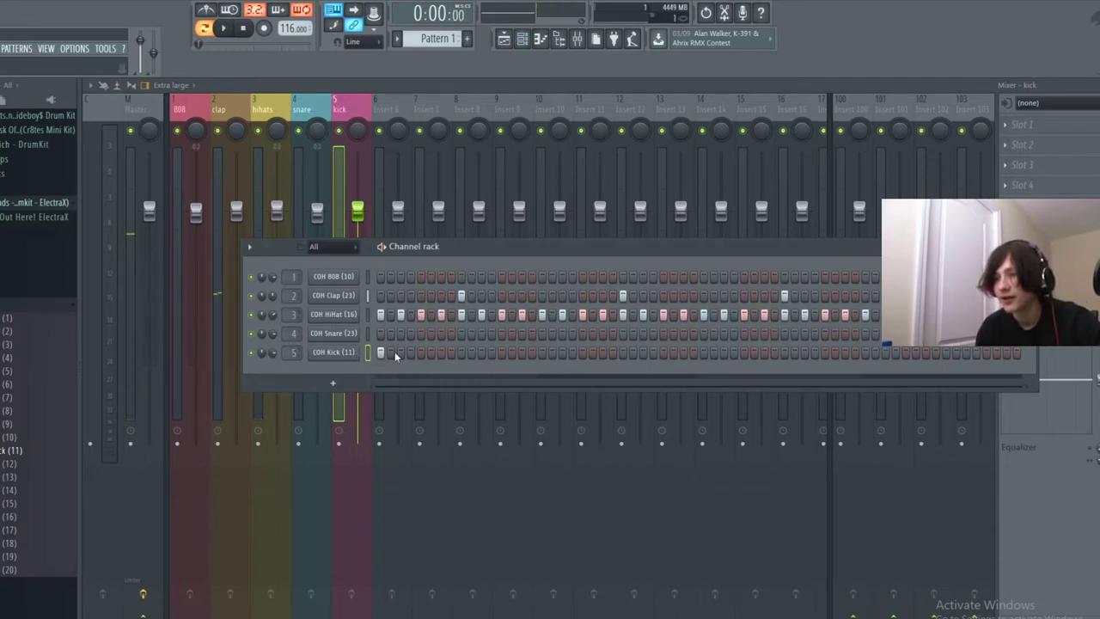
click(523, 353)
key(space)
click(583, 352)
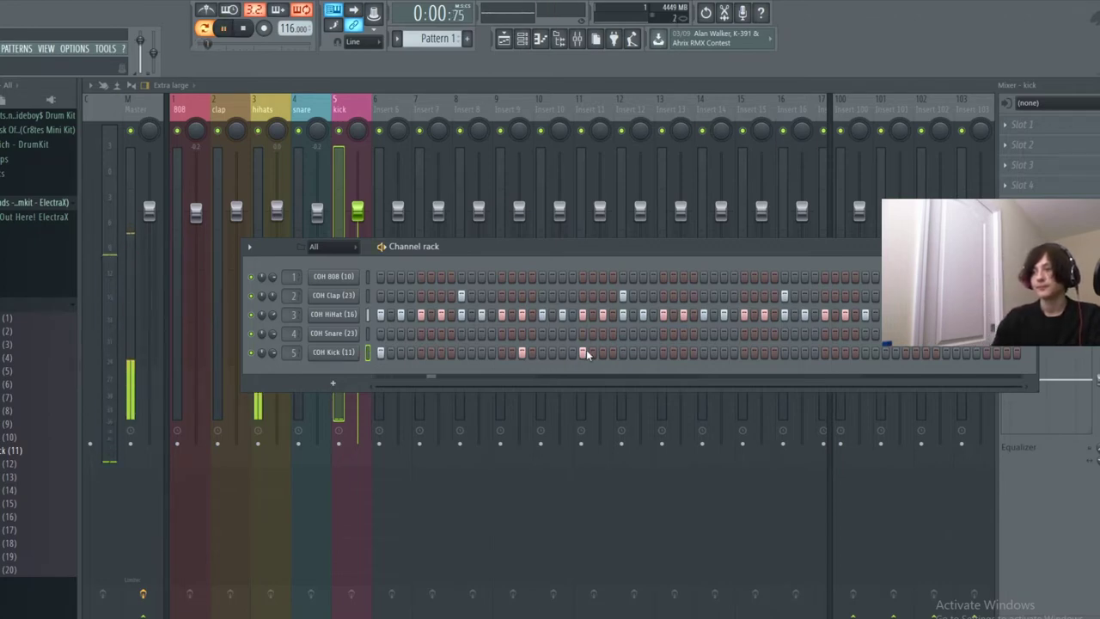
click(643, 353)
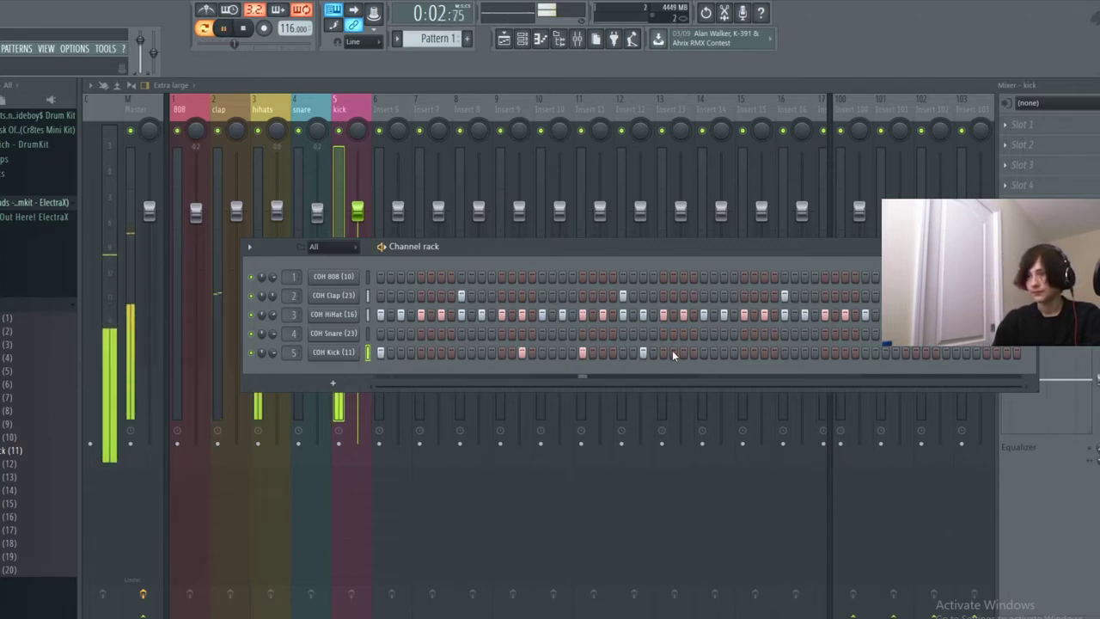
click(702, 353)
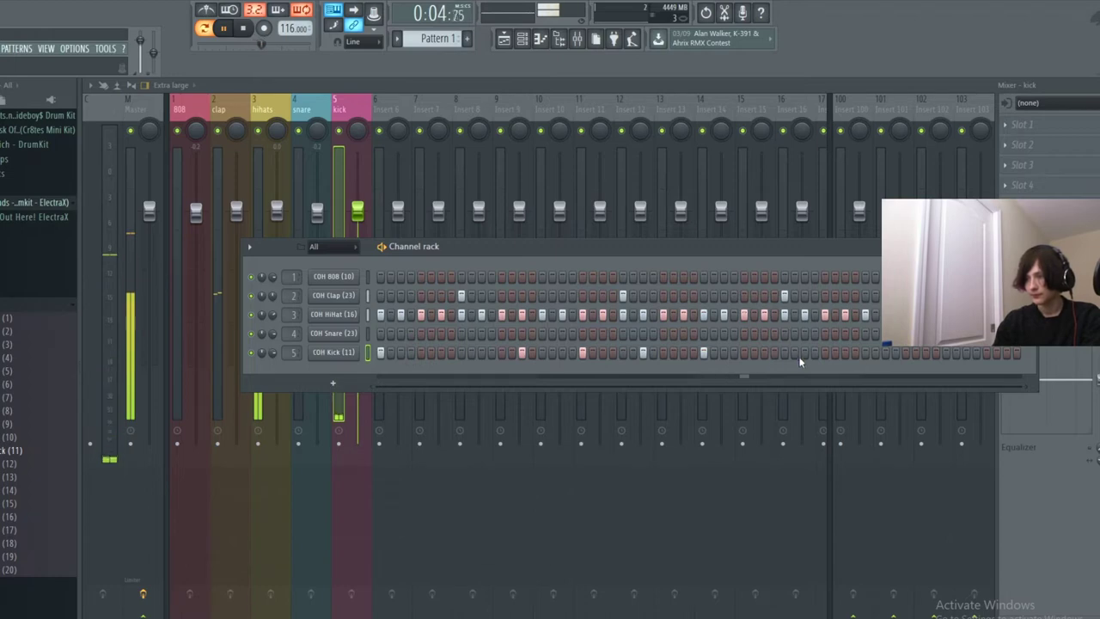
click(845, 353)
click(905, 352)
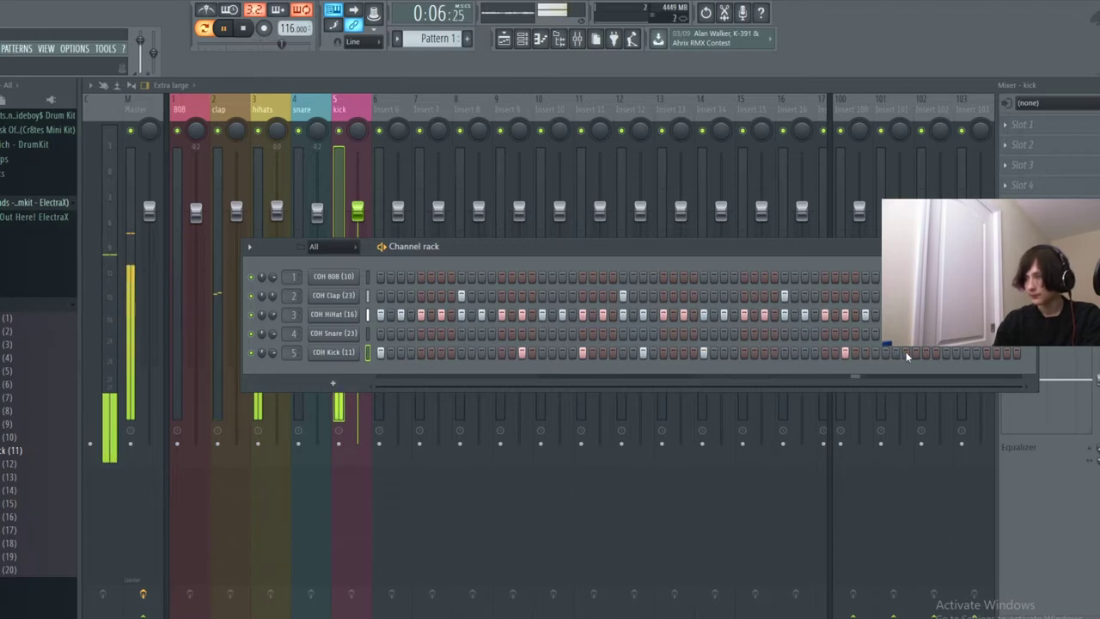
click(966, 353)
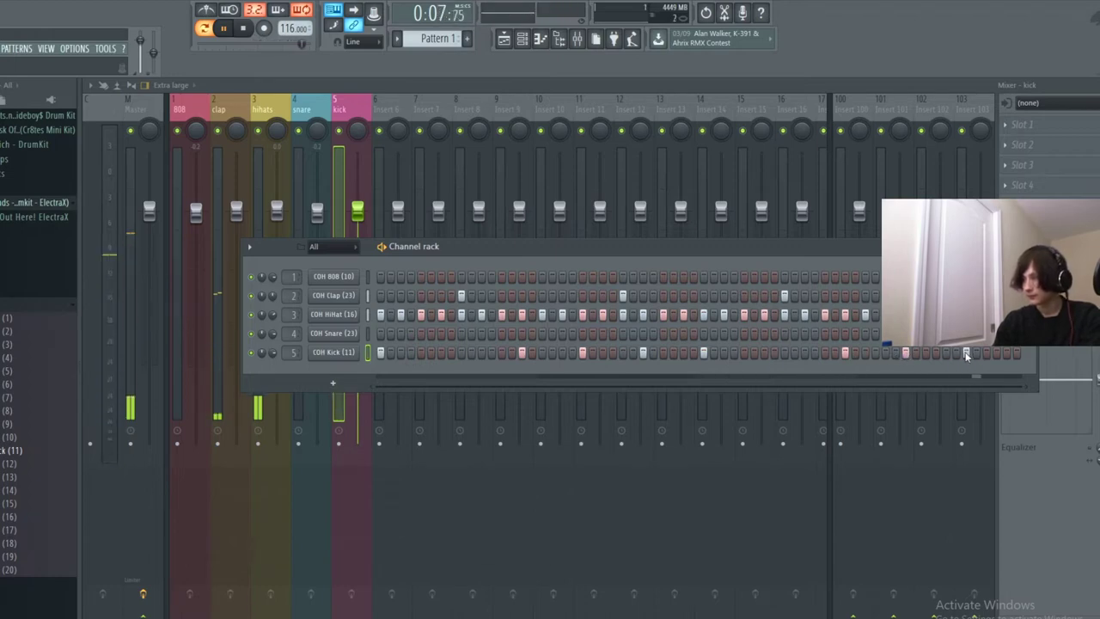
View the COH Kick (11) notes in the piano roll, return to the channel rack and cut the channel's notes.
right_click(358, 357)
click(410, 351)
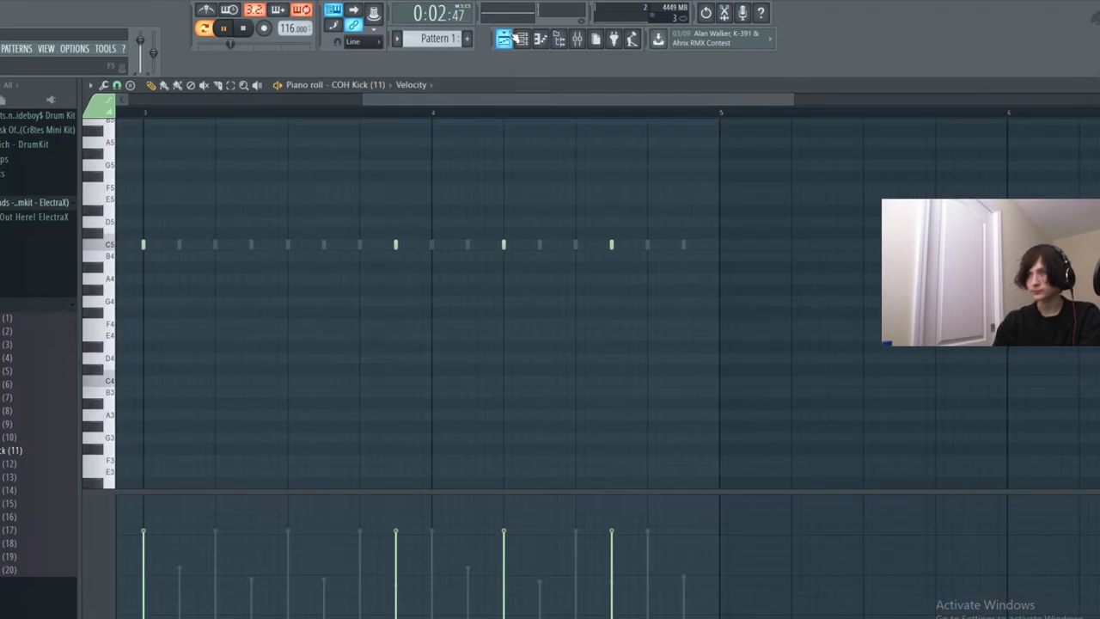
click(503, 39)
click(522, 39)
key(space)
right_click(360, 350)
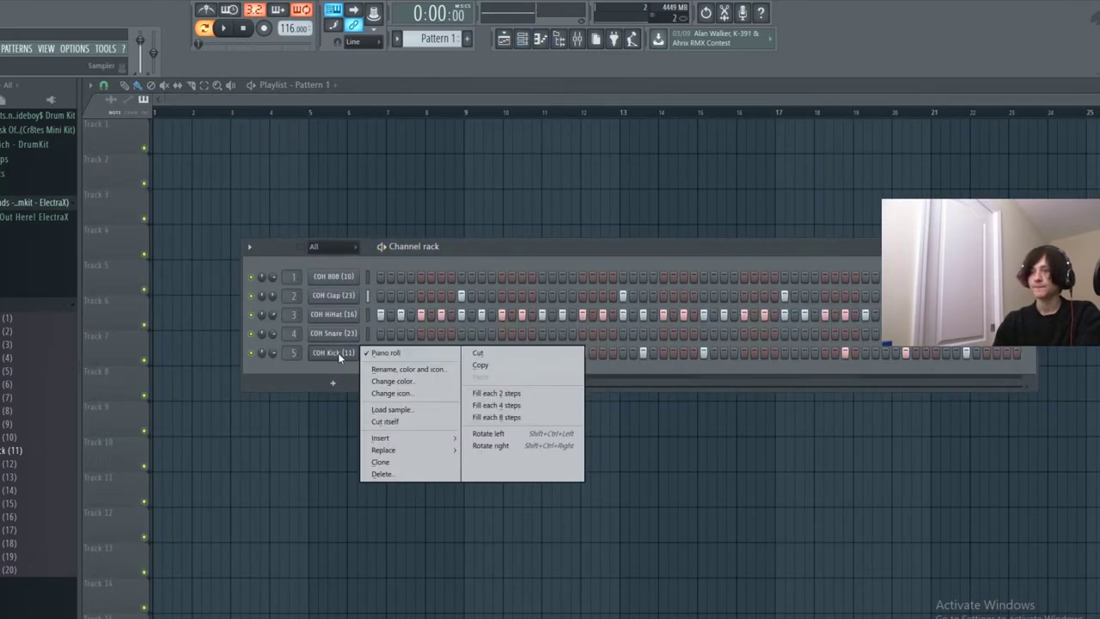
click(478, 354)
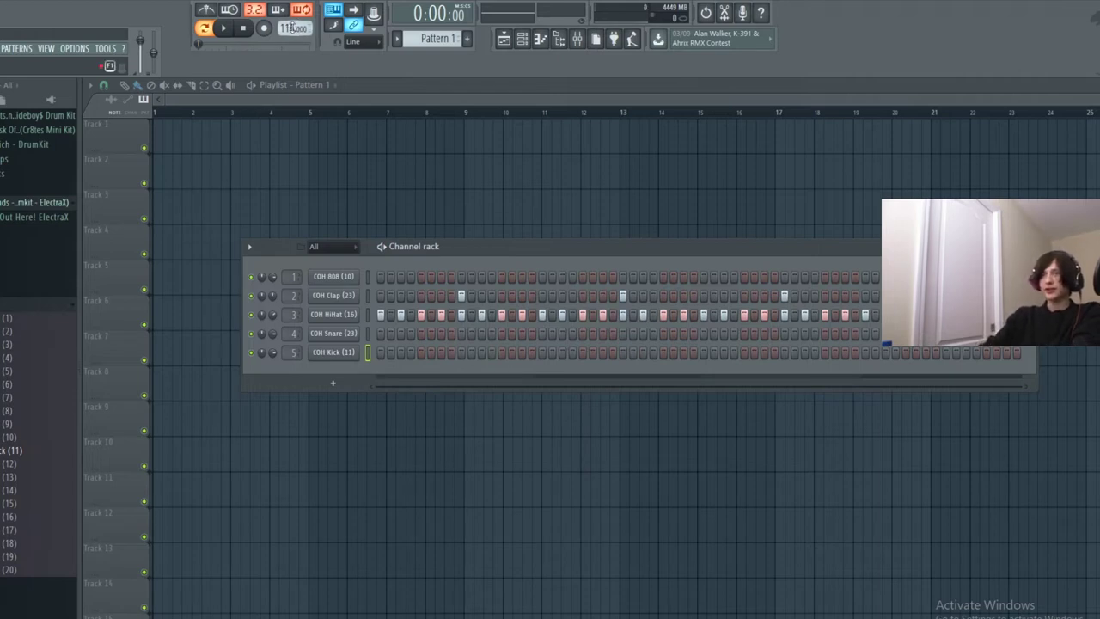
Set the project tempo to 130 BPM.
drag(292, 25, 292, 31)
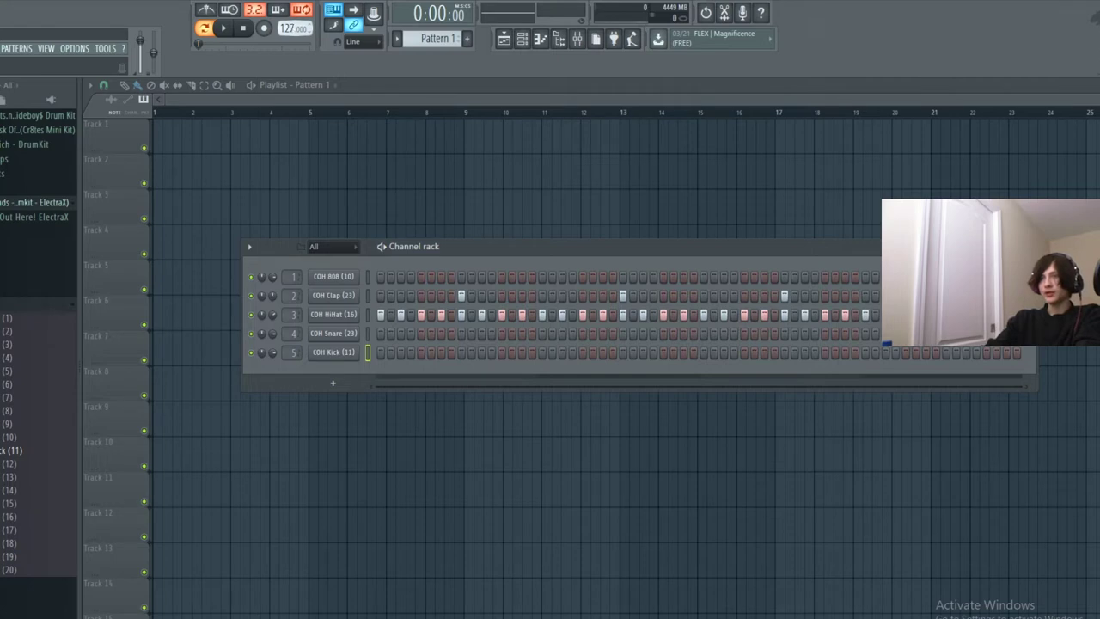
drag(292, 28, 293, 33)
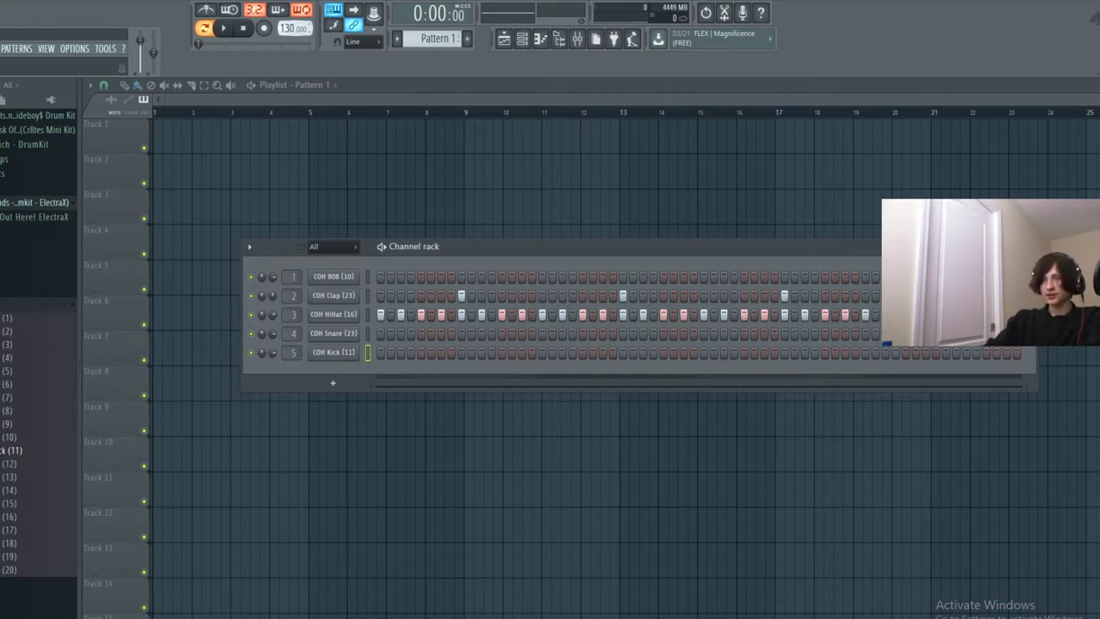
drag(293, 27, 292, 32)
click(545, 370)
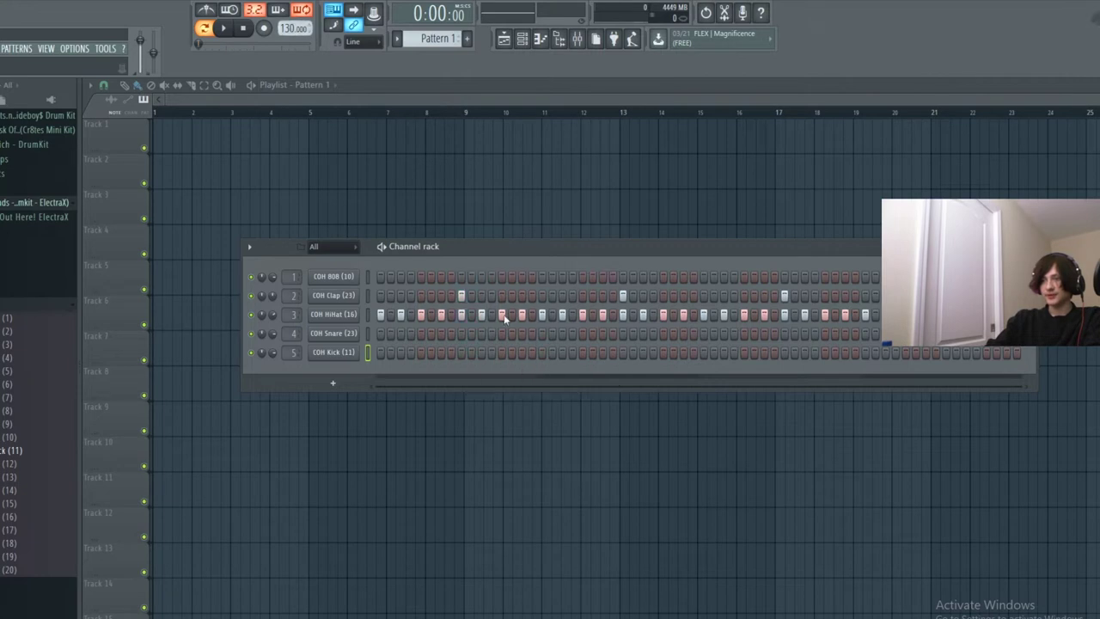
Program COH Kick (11) hits on steps 1, 13, 21, 31, 33, 45, 53 and 59 while playing the pattern.
key(space)
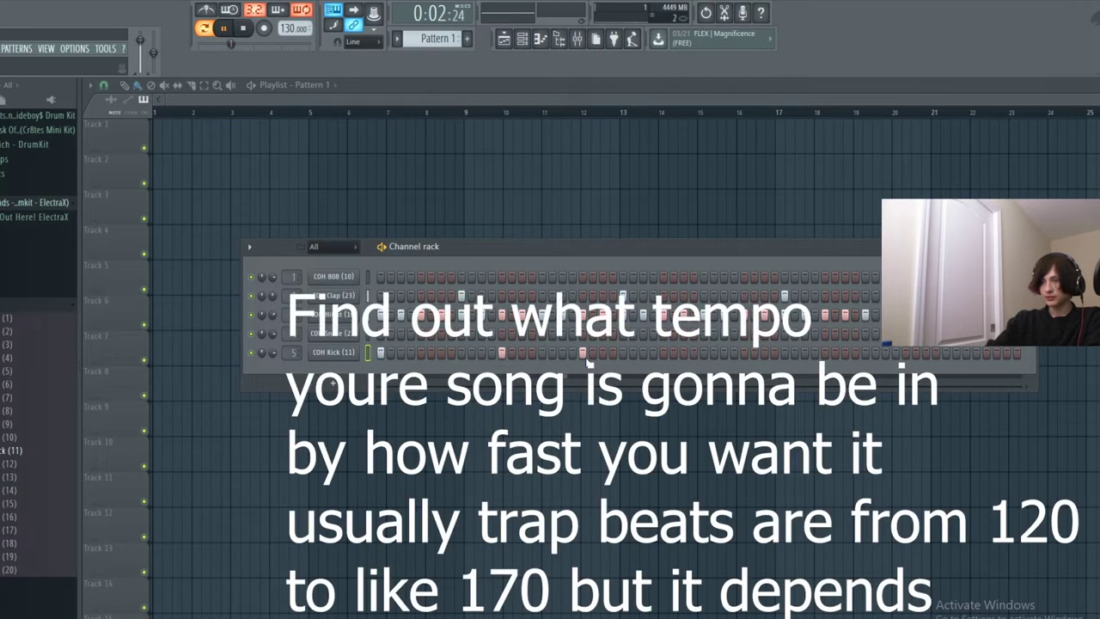
click(683, 352)
click(704, 352)
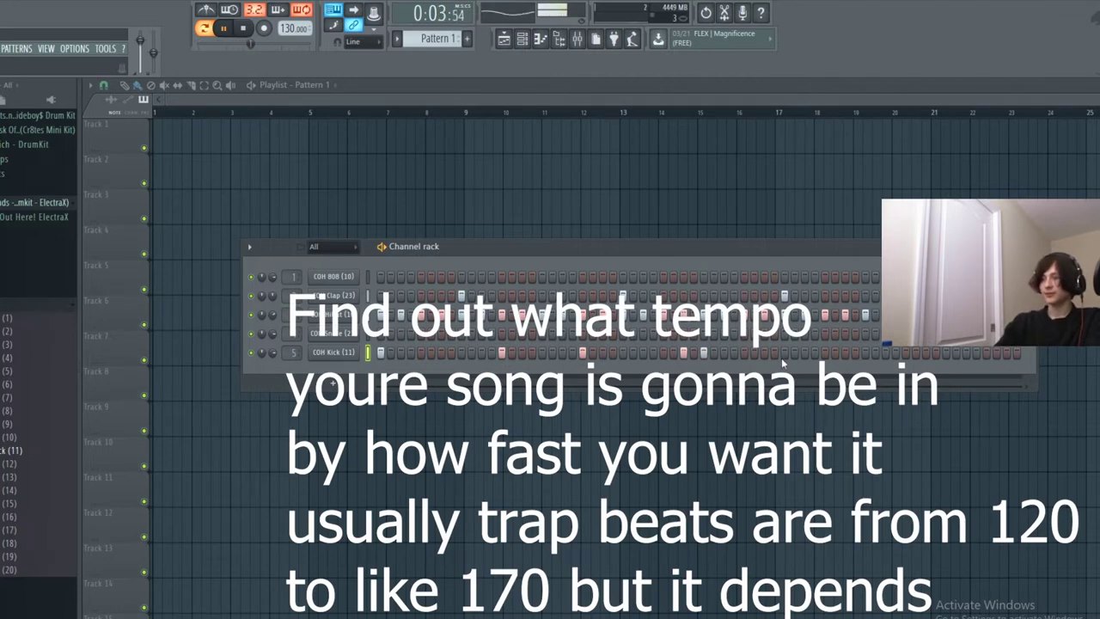
click(825, 352)
click(906, 352)
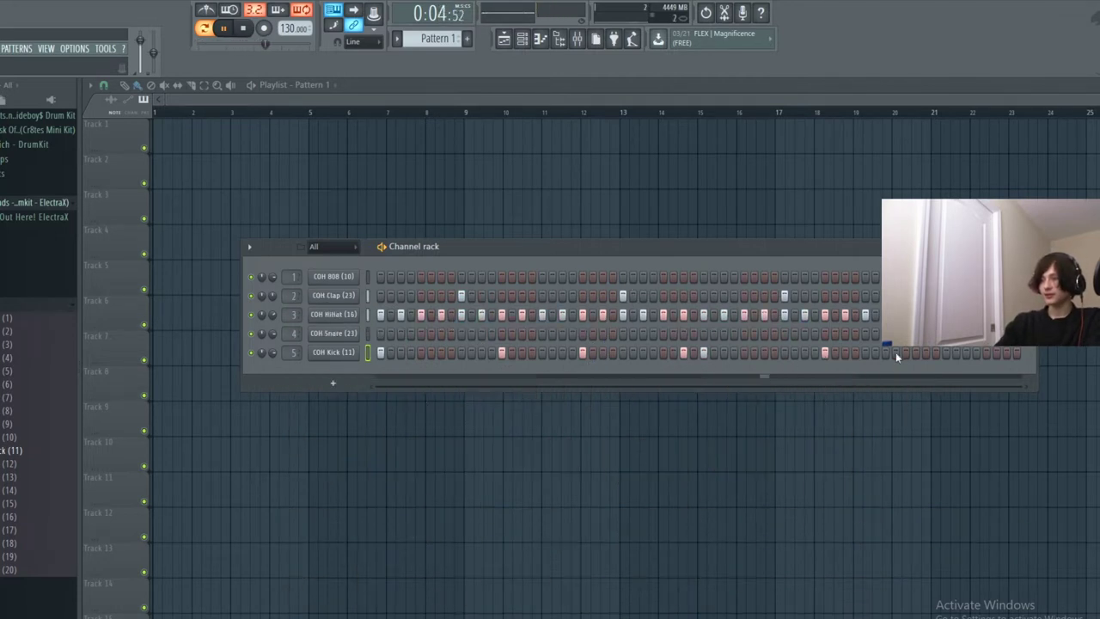
click(967, 353)
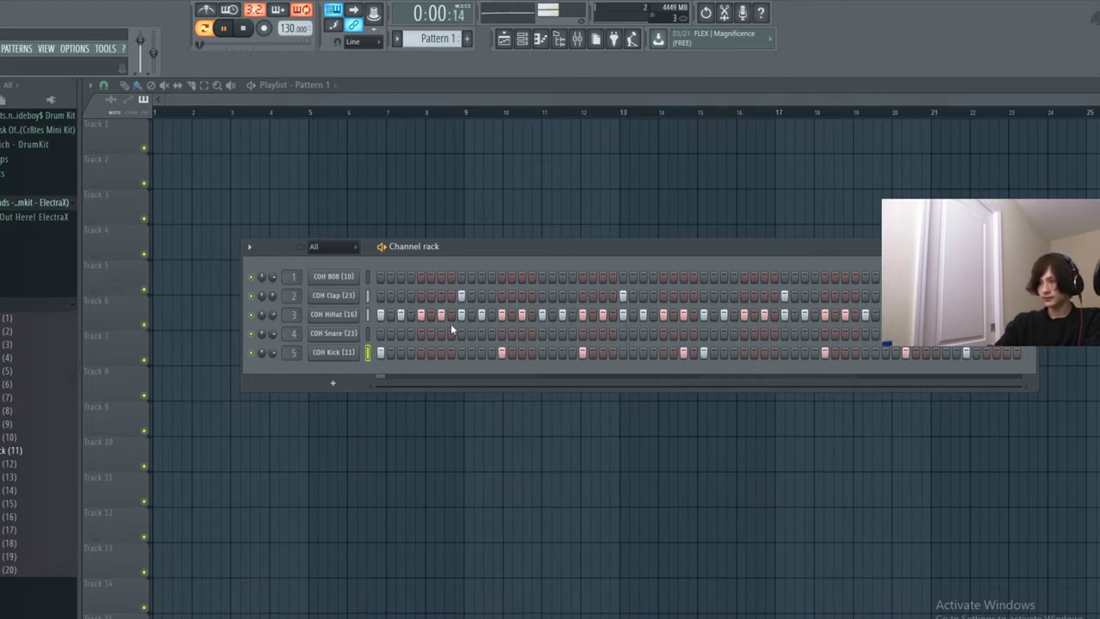
key(space)
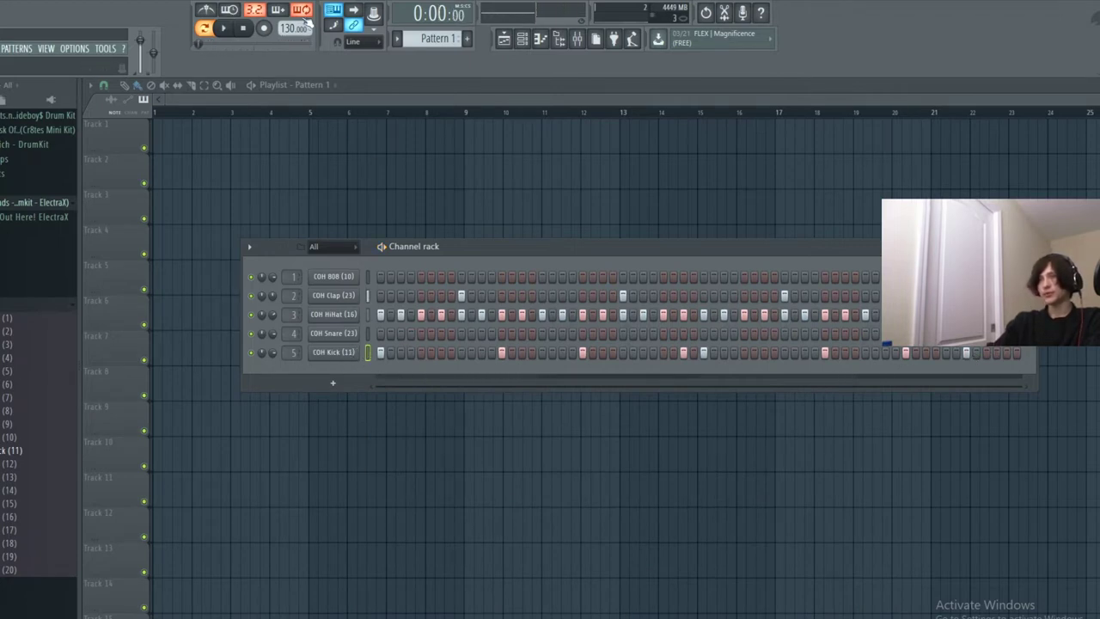
Lower the project tempo to 106 BPM.
scroll(284, 29, down, 1)
click(547, 367)
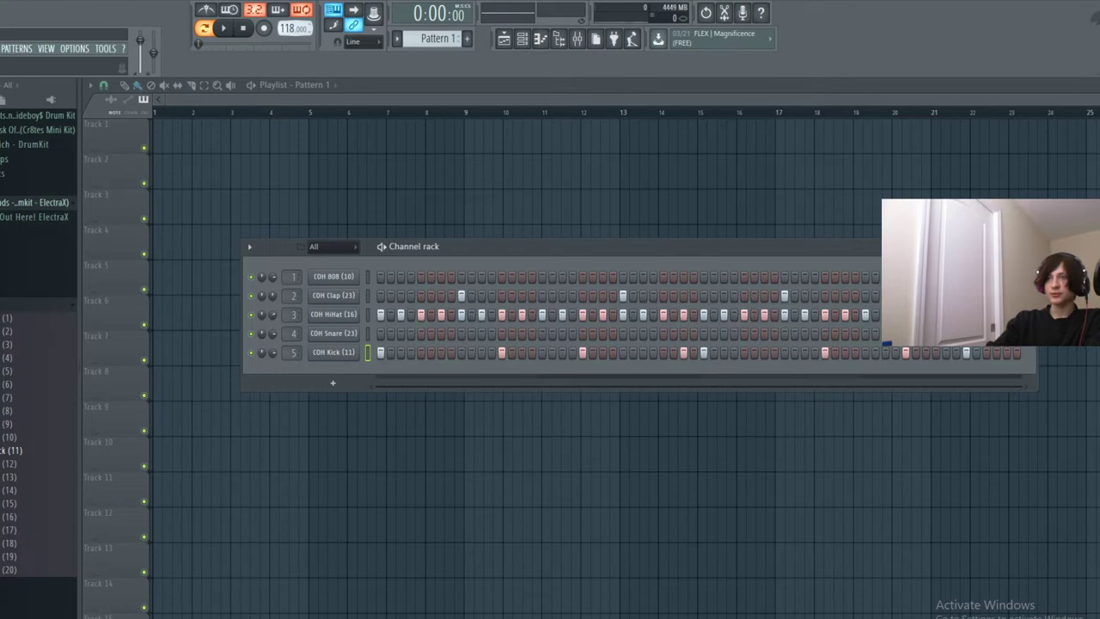
drag(287, 29, 287, 35)
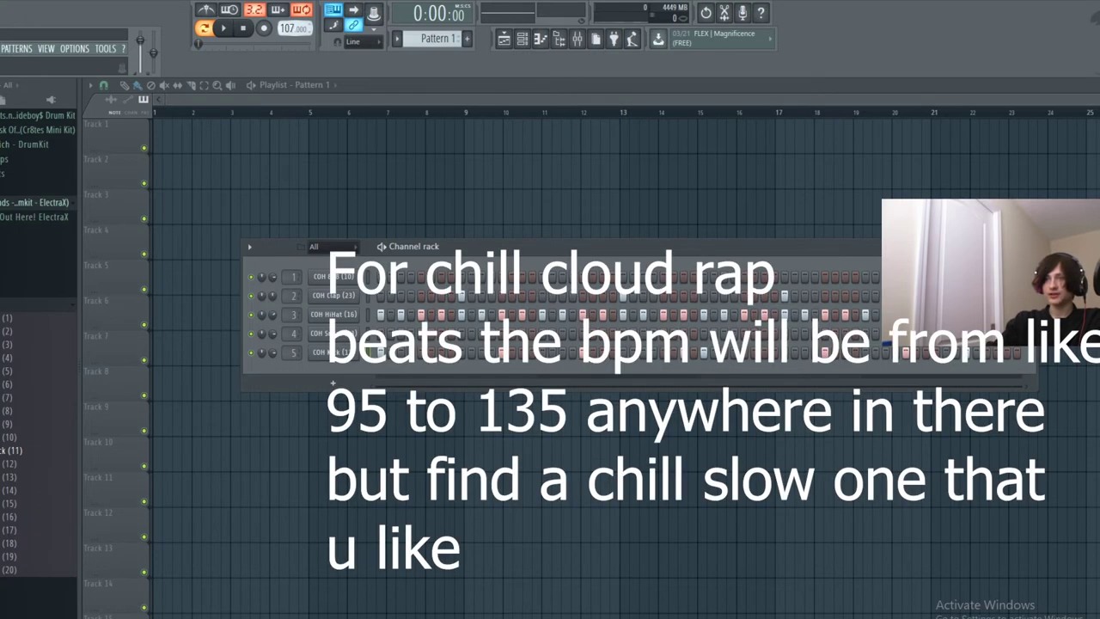
Move the COH Kick (11) hit from step 13 to step 19 while playing the pattern.
key(space)
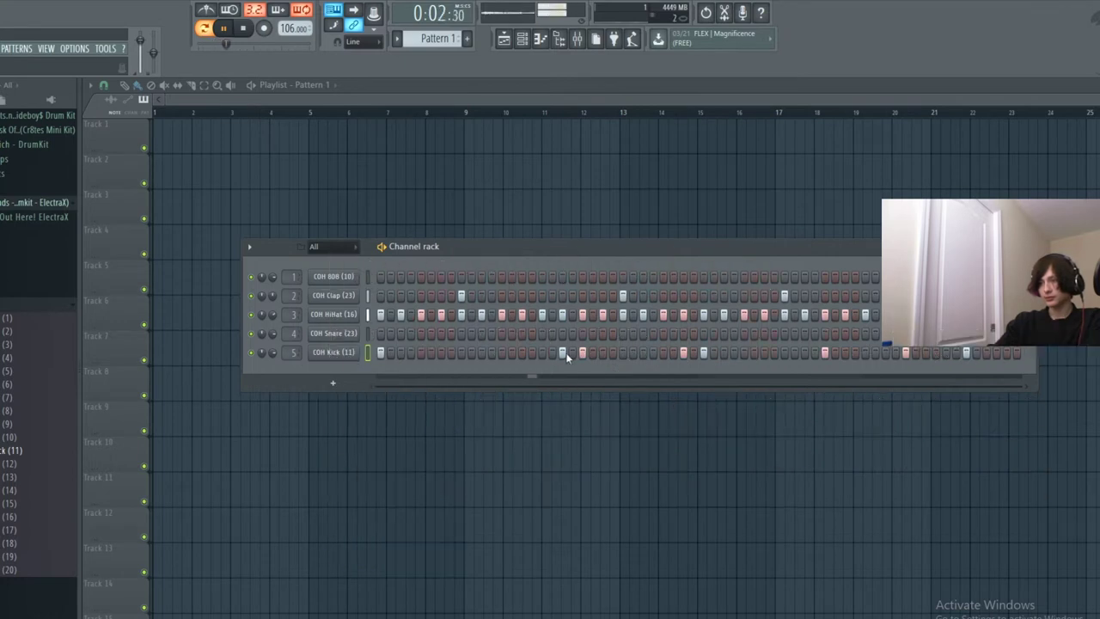
click(565, 352)
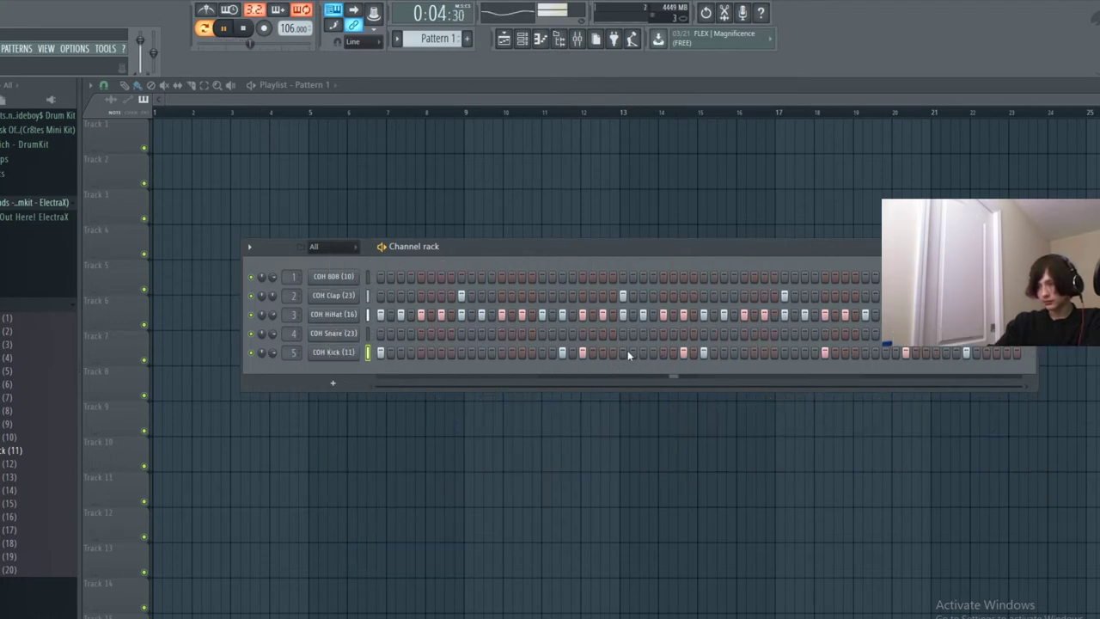
key(space)
Try the kick on step 15 instead of step 19 during playback, then remove it.
key(space)
click(522, 351)
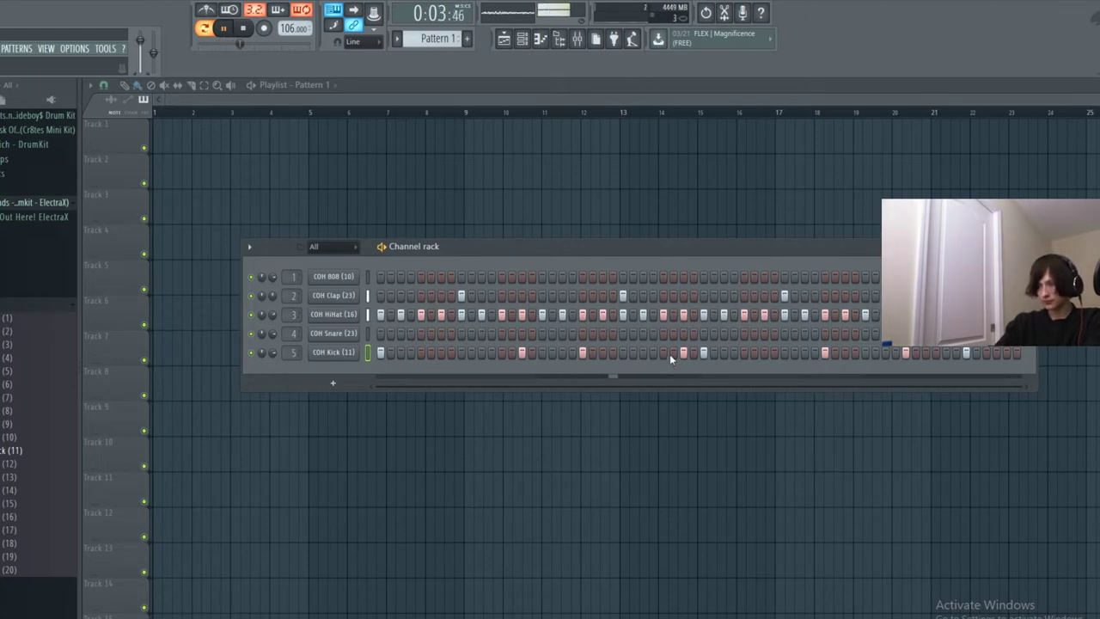
right_click(523, 354)
key(space)
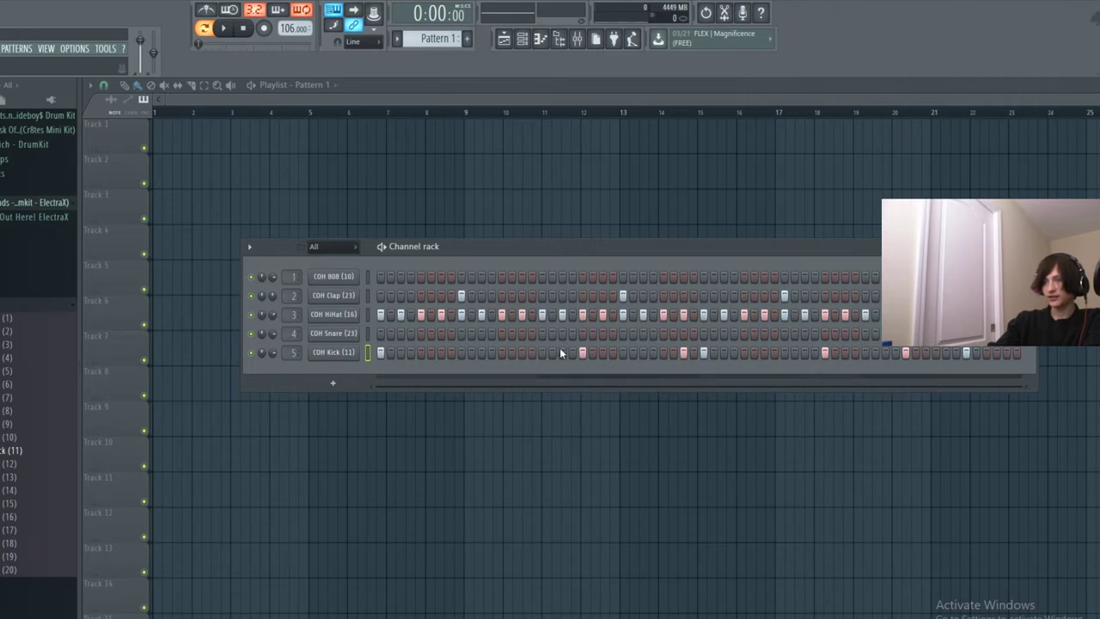
key(space)
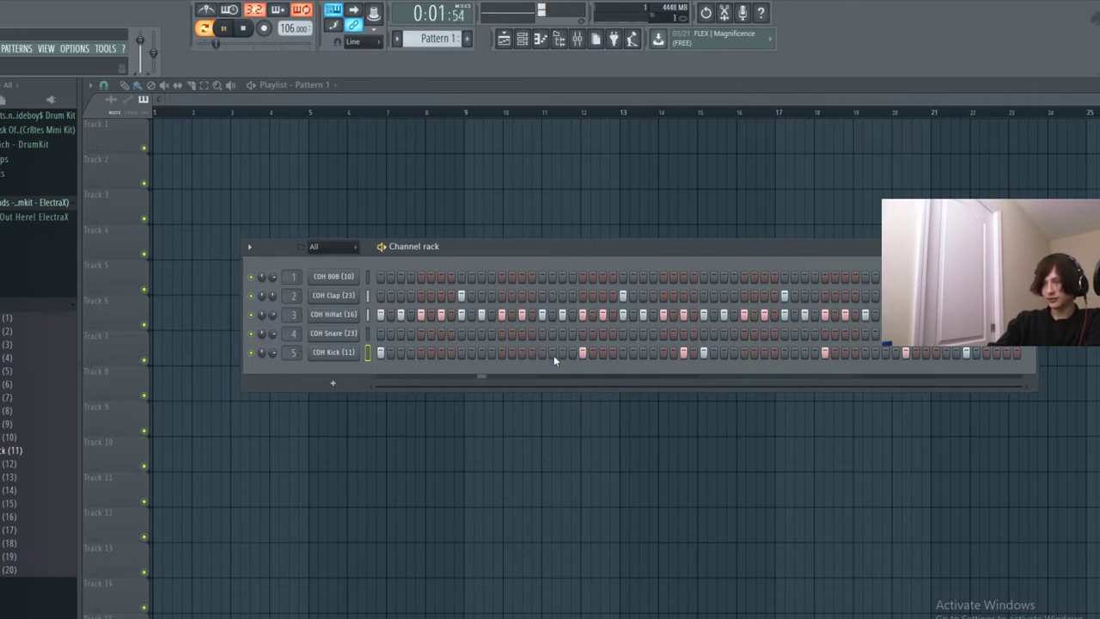
click(562, 352)
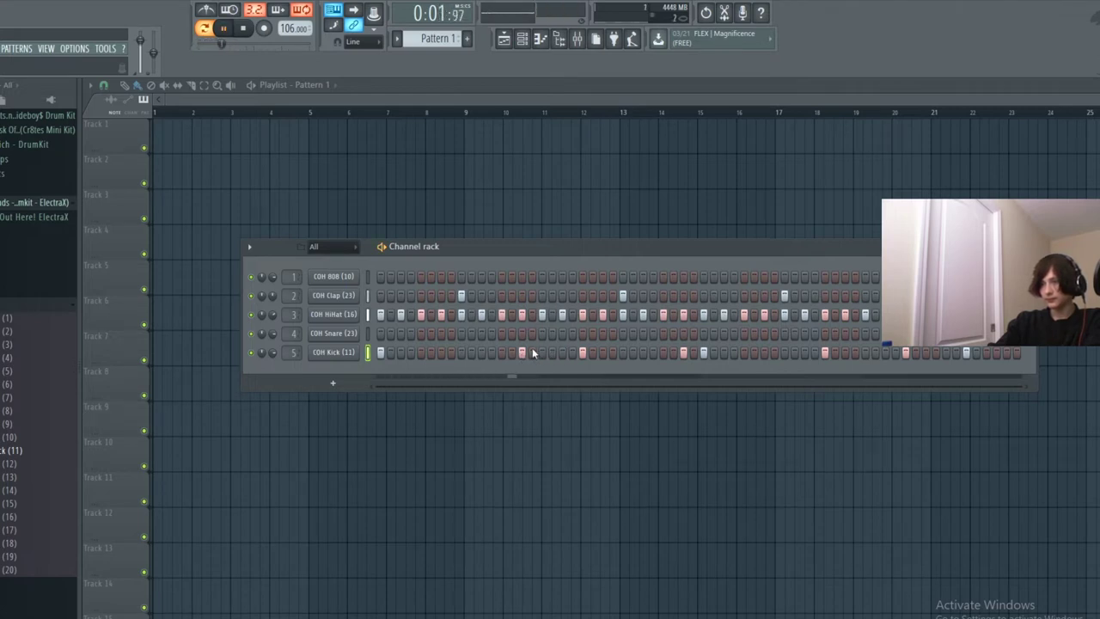
click(523, 353)
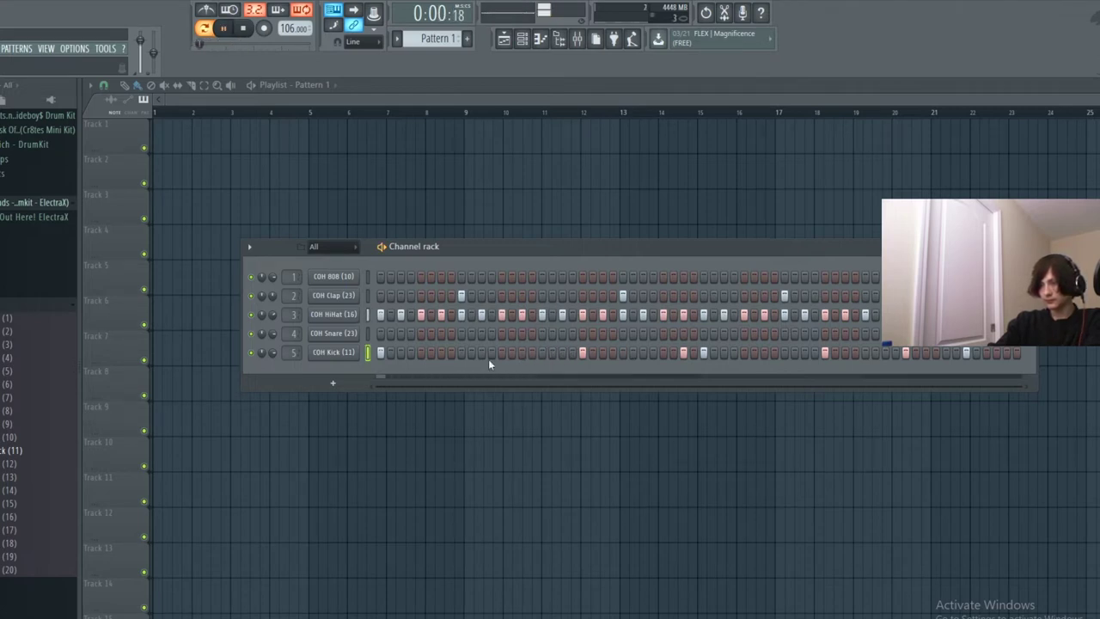
Add COH Kick (11) hits on steps 11 and 19.
click(482, 352)
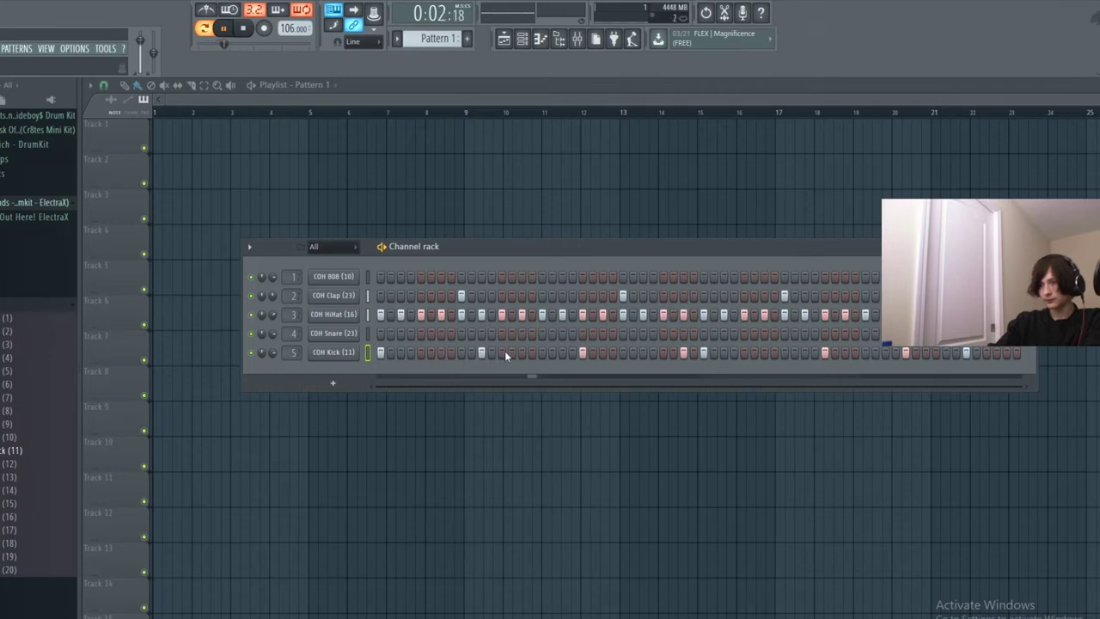
click(562, 353)
click(582, 352)
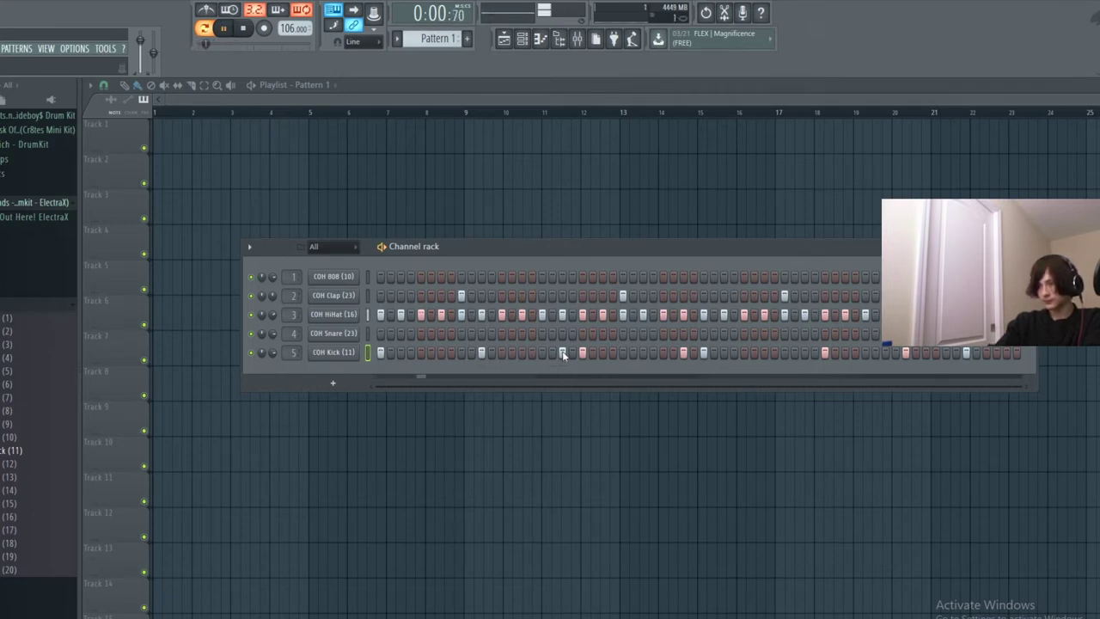
Remove the COH HiHat (16) hits on steps 15, 17 and 49 and add a kick on step 51.
click(543, 315)
click(522, 315)
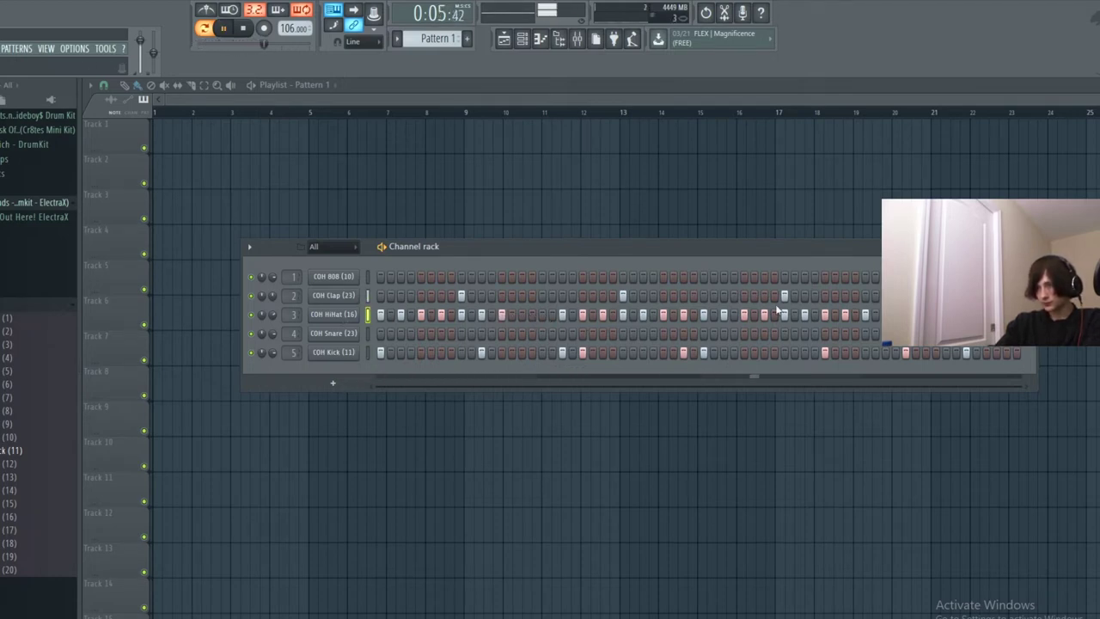
right_click(864, 317)
click(887, 352)
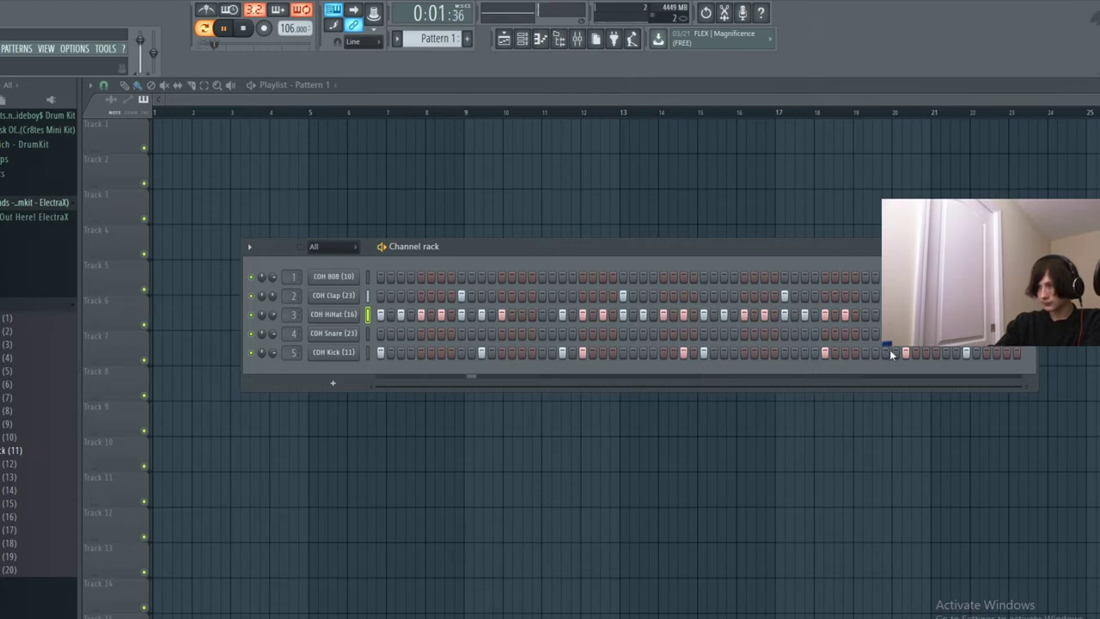
key(space)
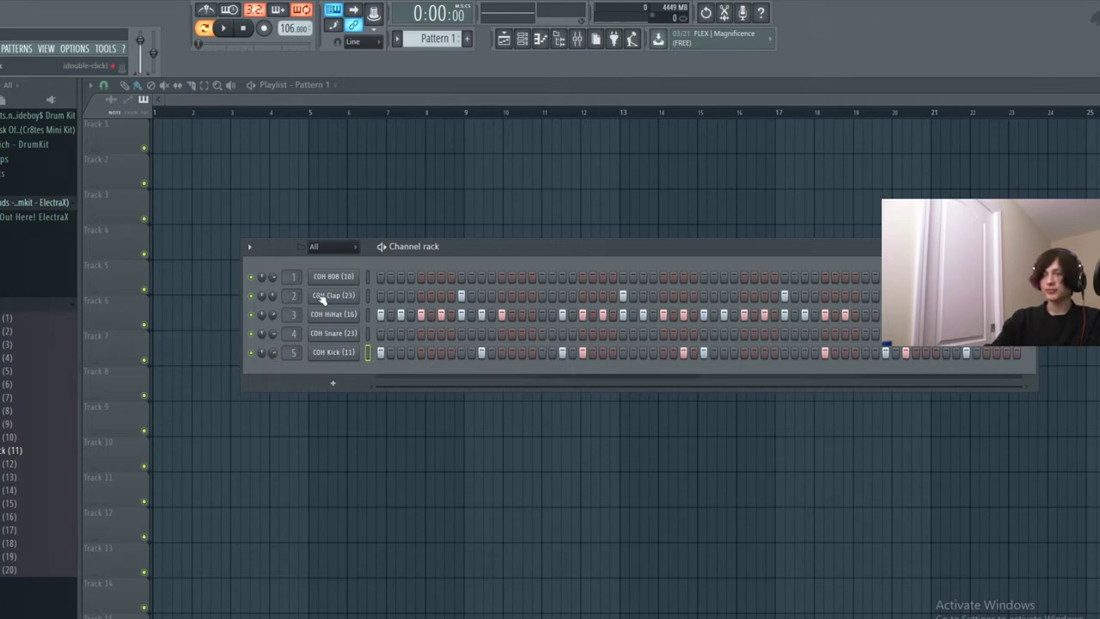
click(522, 39)
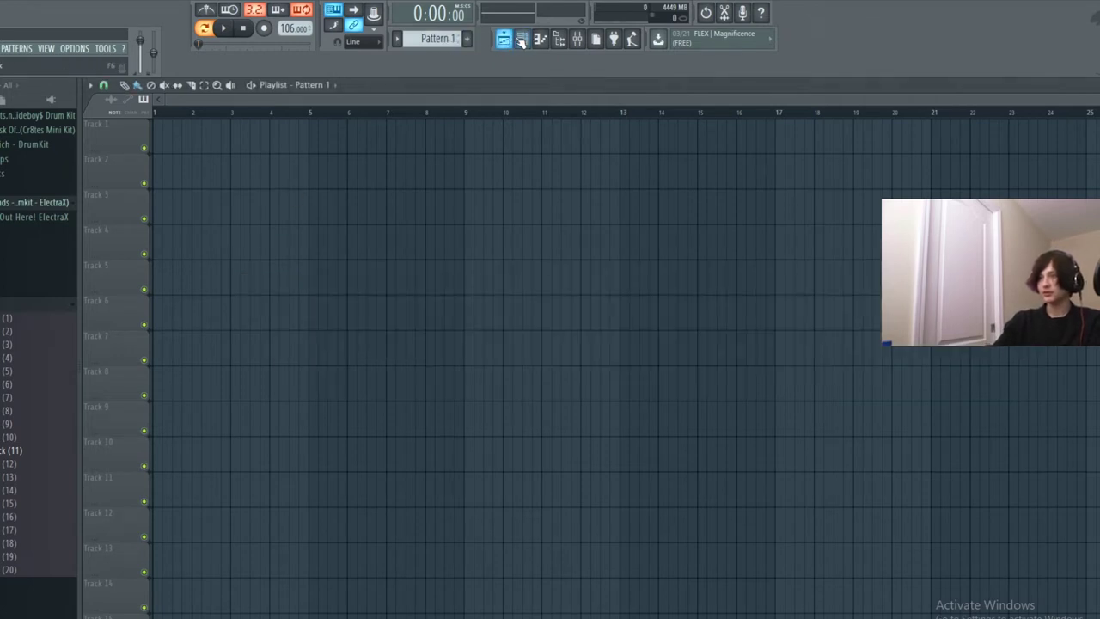
click(521, 38)
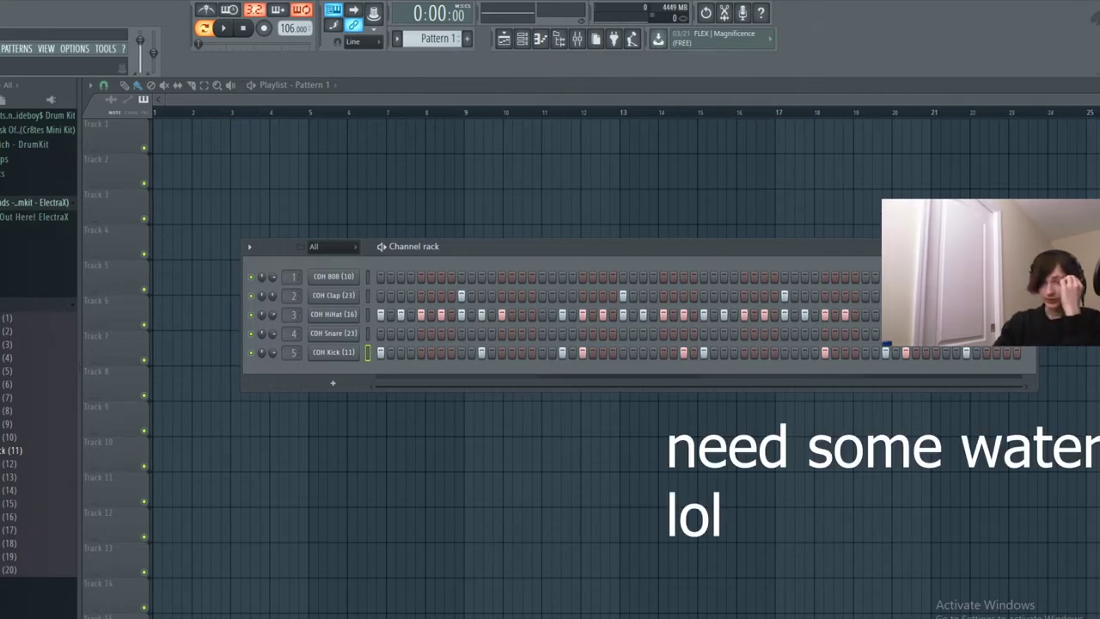
Collapse the expanded ElectraX drumkit folder in the browser and create a new empty pattern for the melody.
click(5, 203)
click(5, 202)
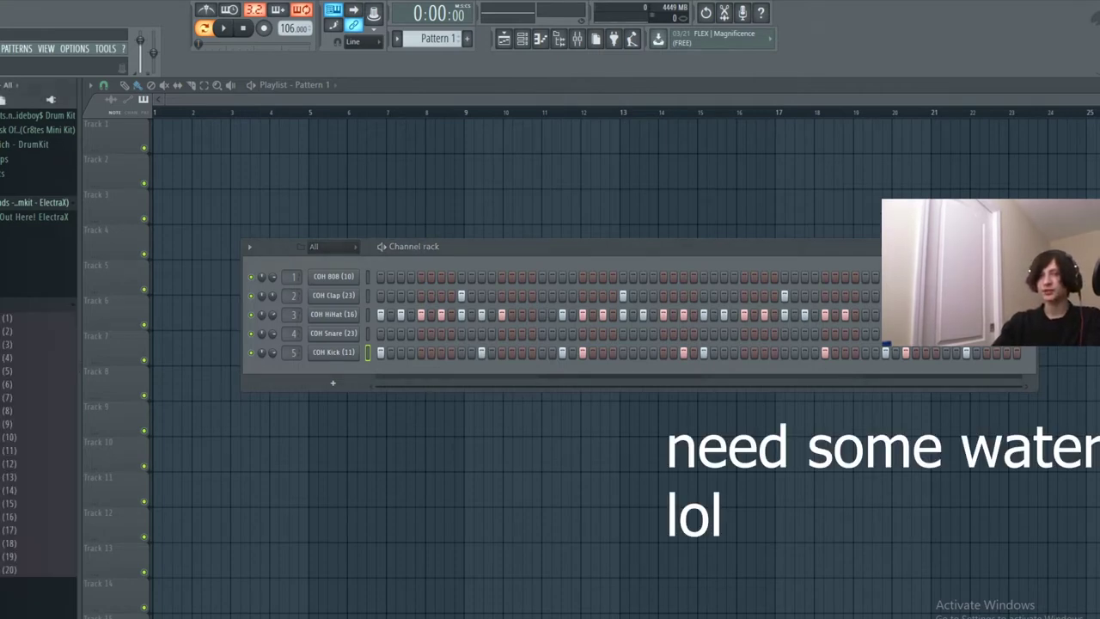
click(6, 203)
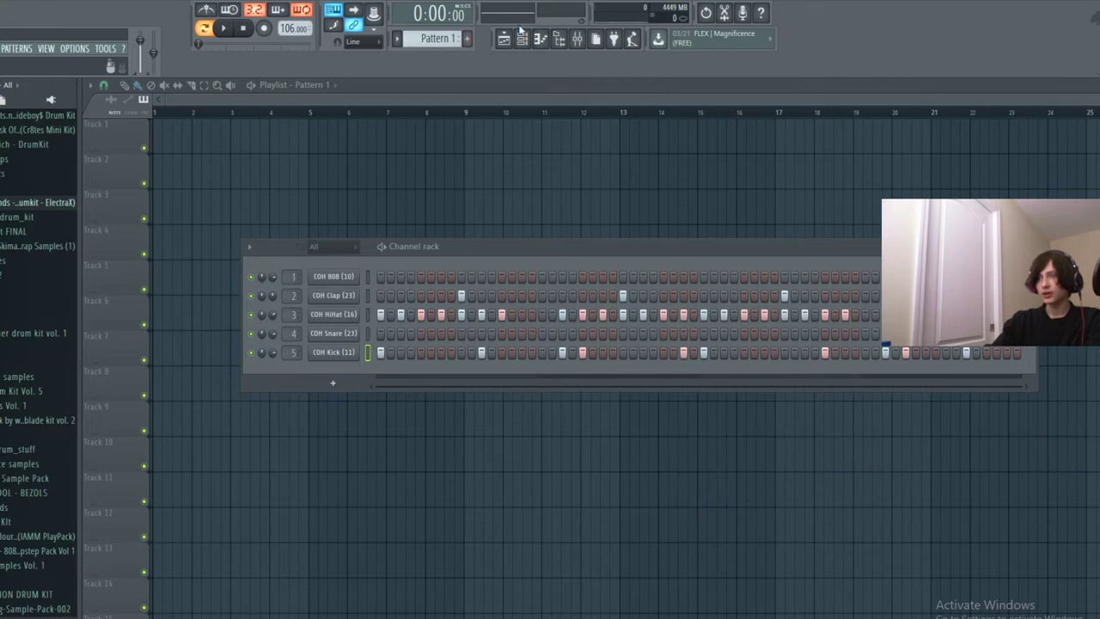
click(467, 39)
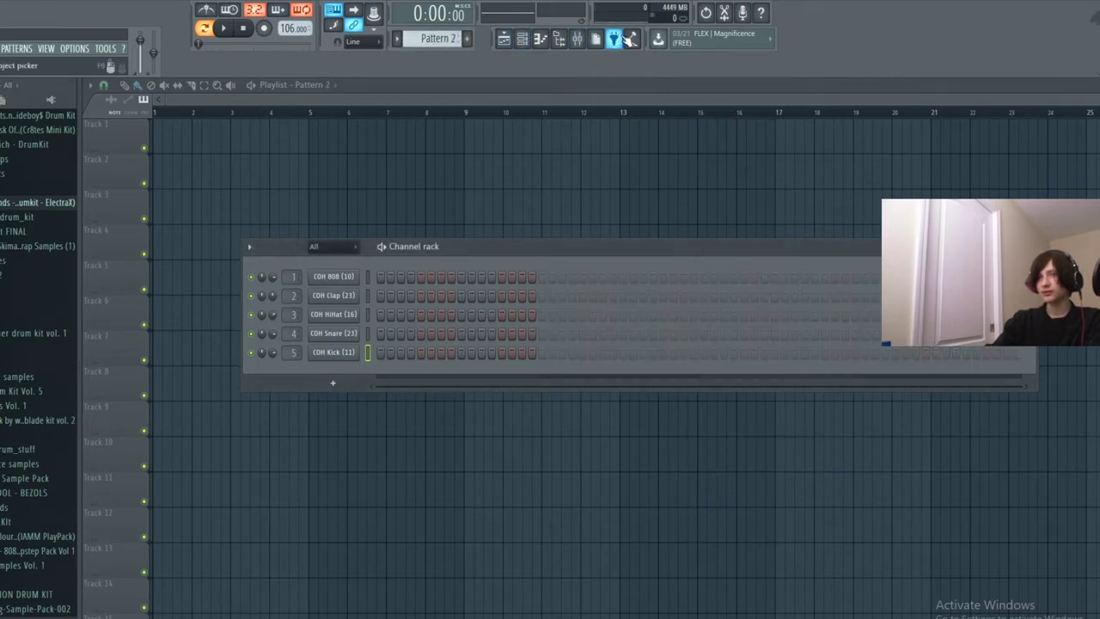
Add a Sytrus instrument with the Dark heaven preset, then close its window.
click(614, 40)
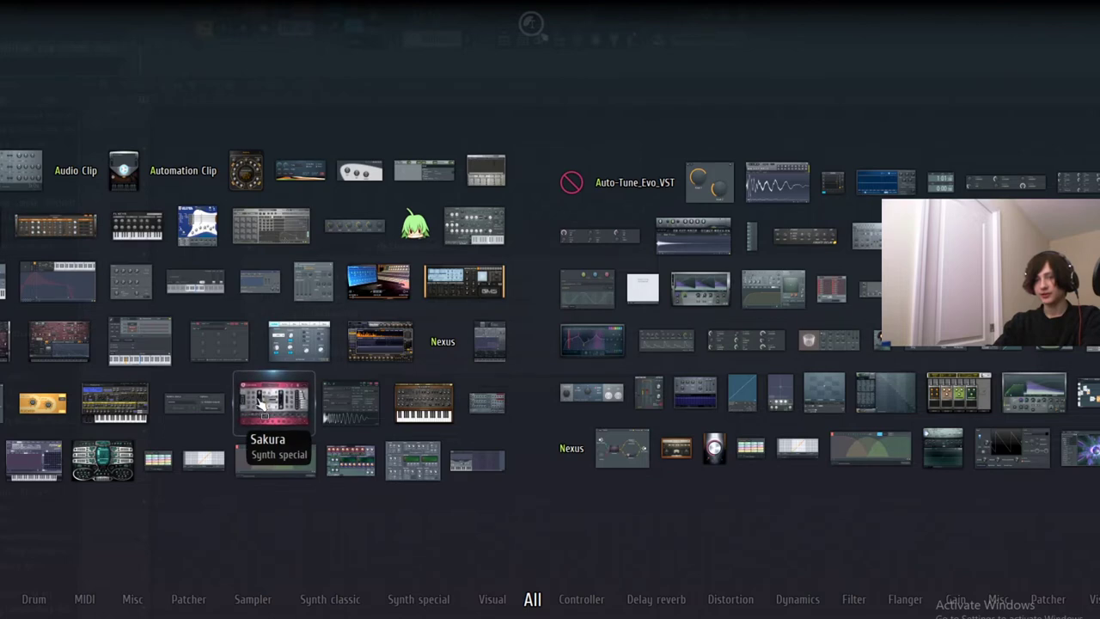
click(41, 453)
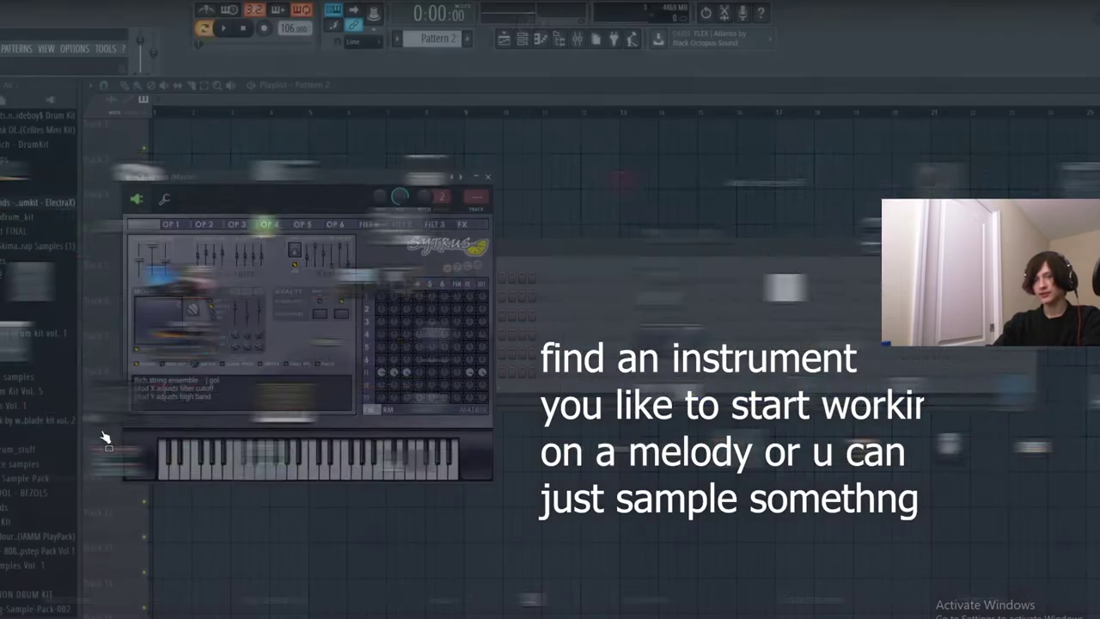
click(127, 177)
click(146, 214)
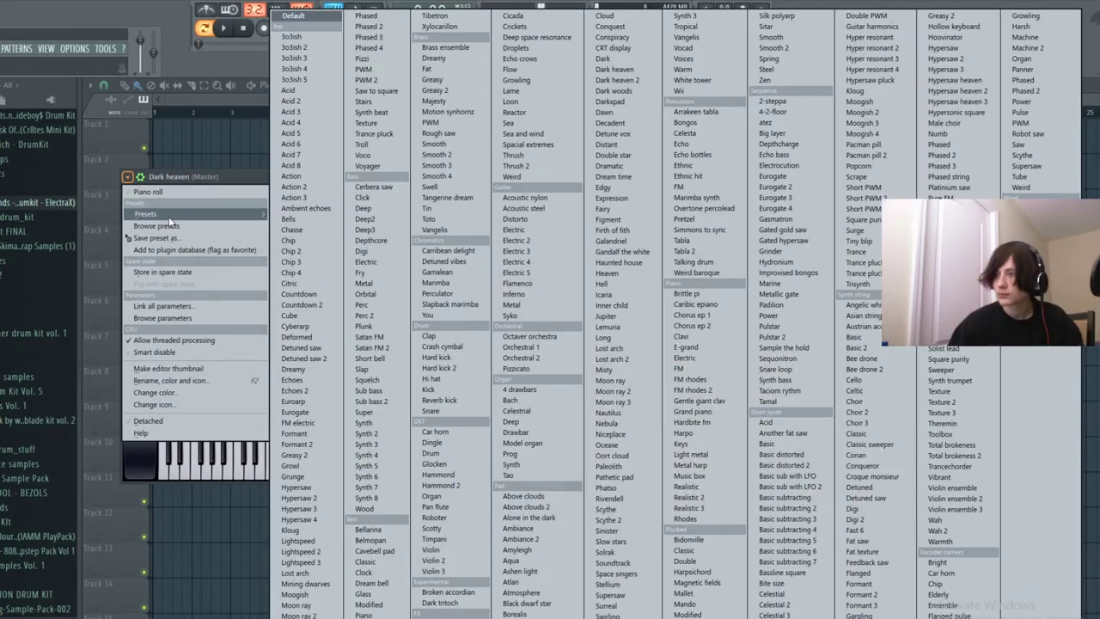
key(Escape)
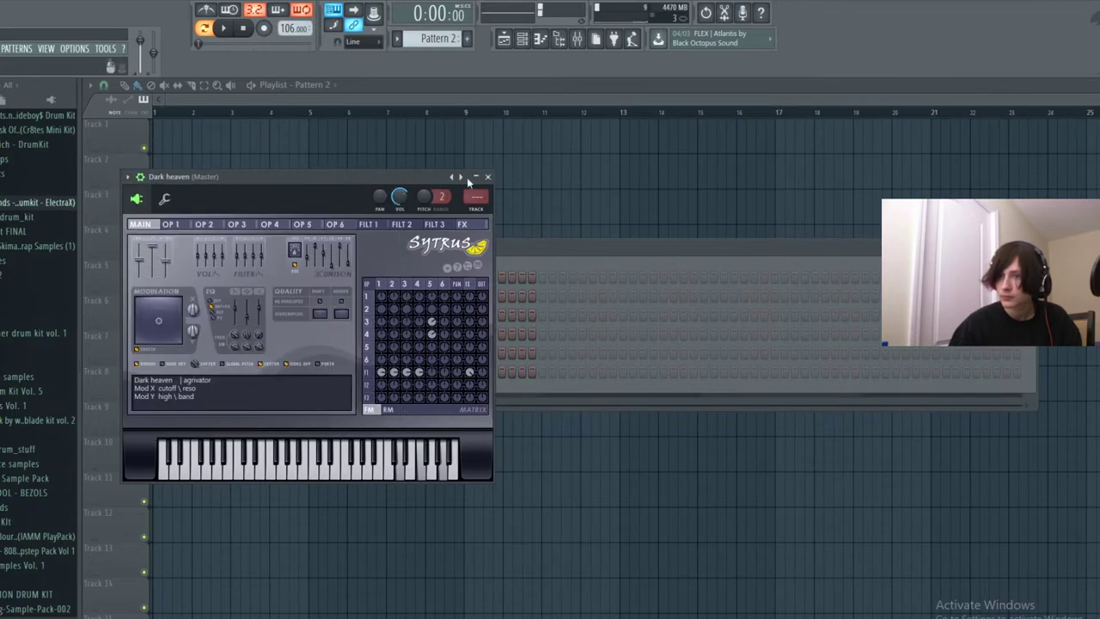
click(488, 177)
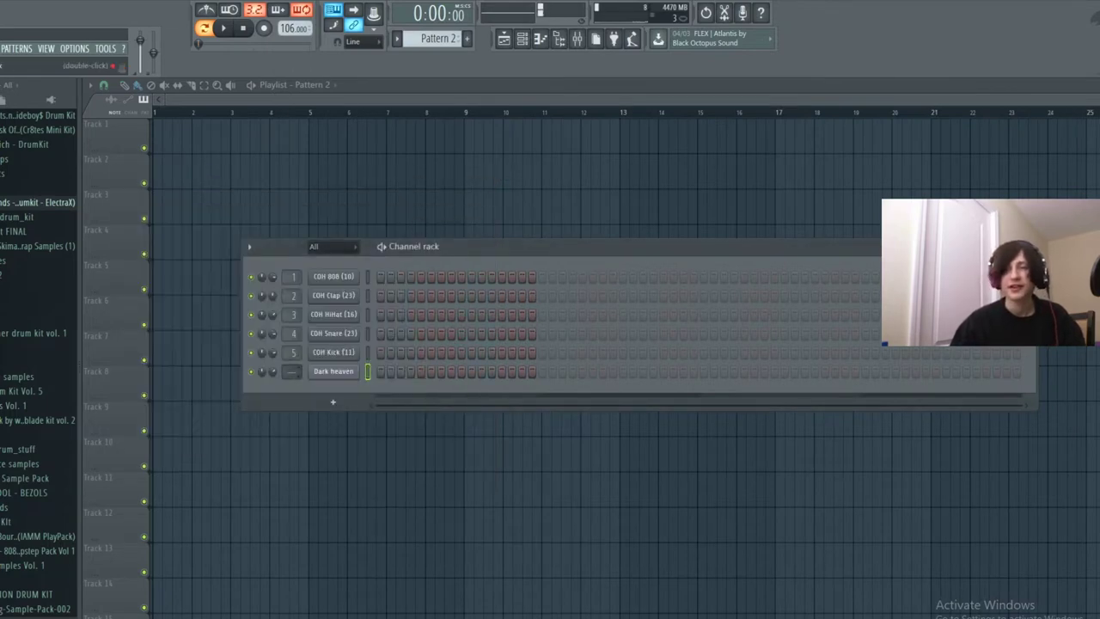
Open the piano roll for the Dark heaven channel and turn on the metronome.
right_click(354, 370)
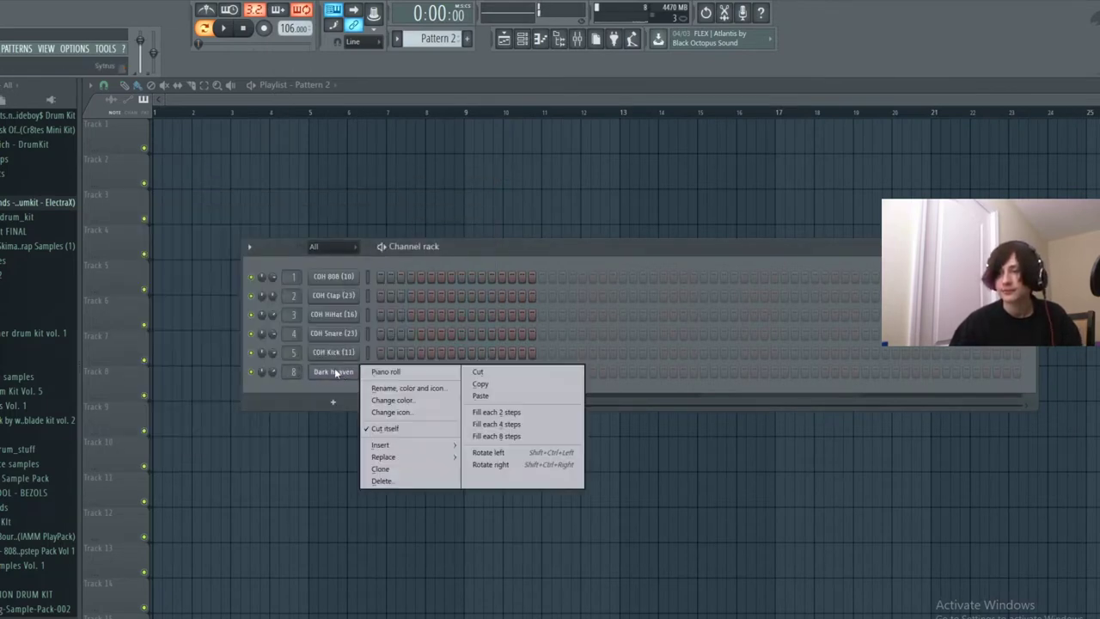
click(418, 371)
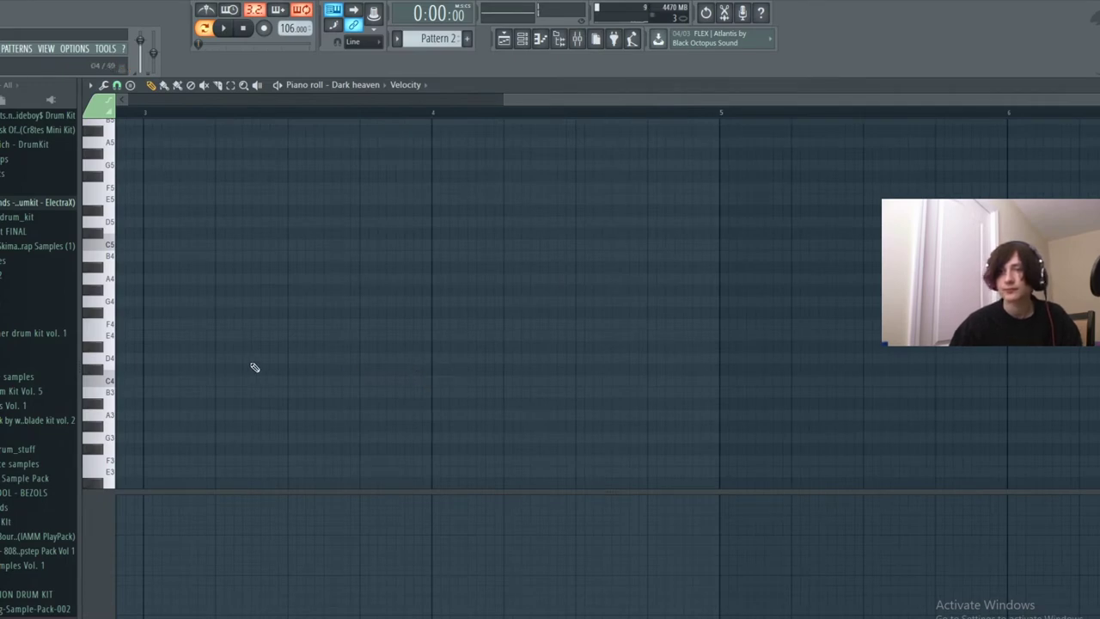
scroll(248, 366, up, 6)
scroll(210, 359, up, 2)
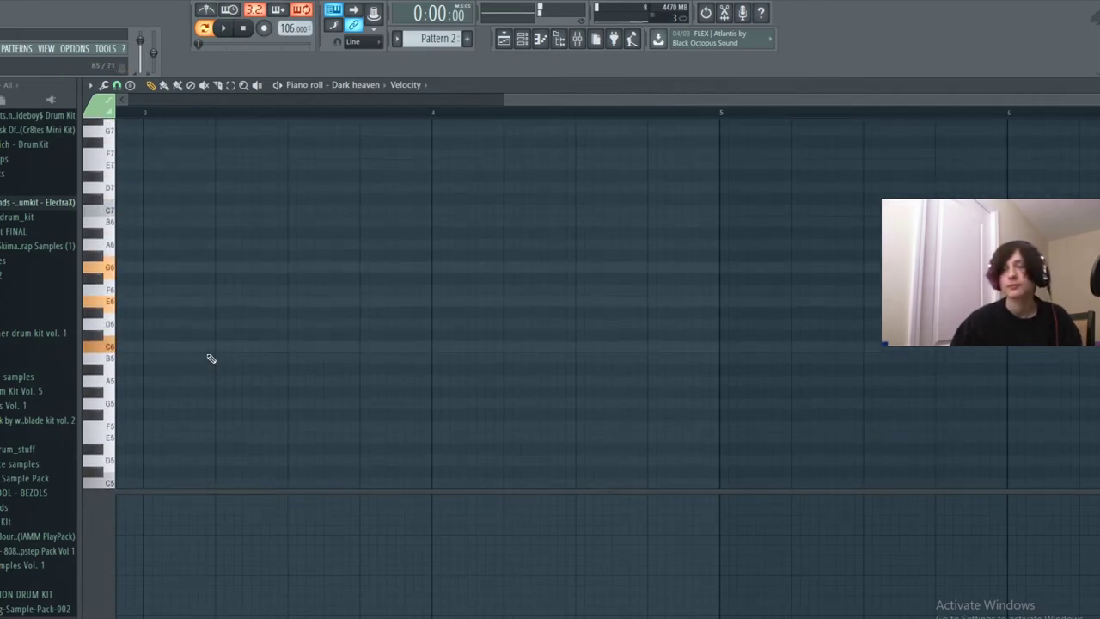
click(205, 10)
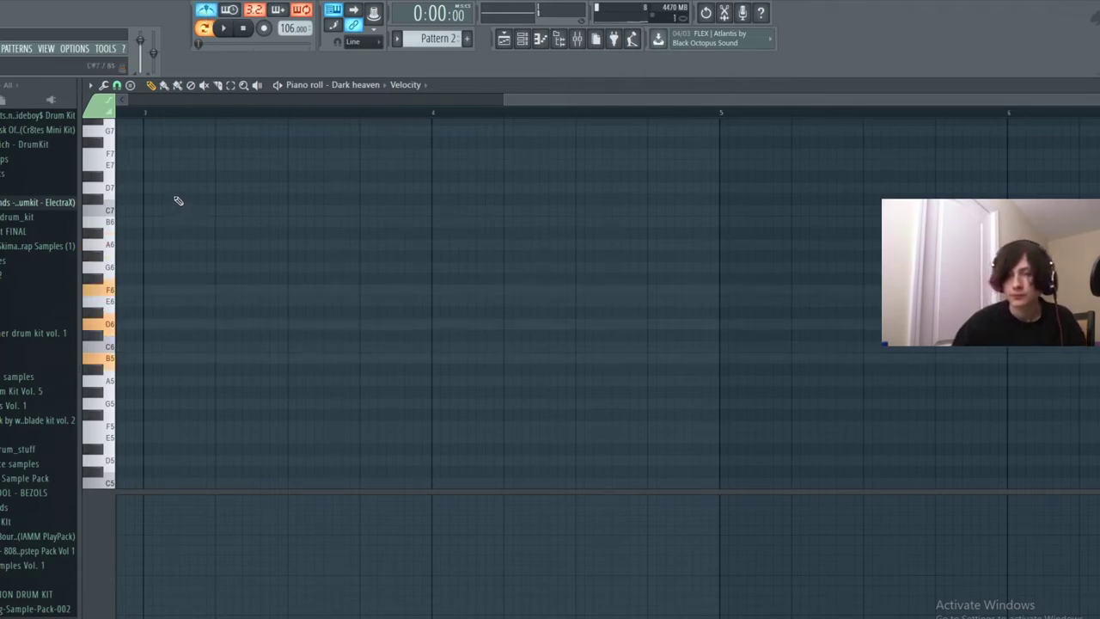
With recording set to Notes, record live chords into the Dark heaven piano roll, starting with E5-G5-B5 and A5-C6-E6.
right_click(261, 35)
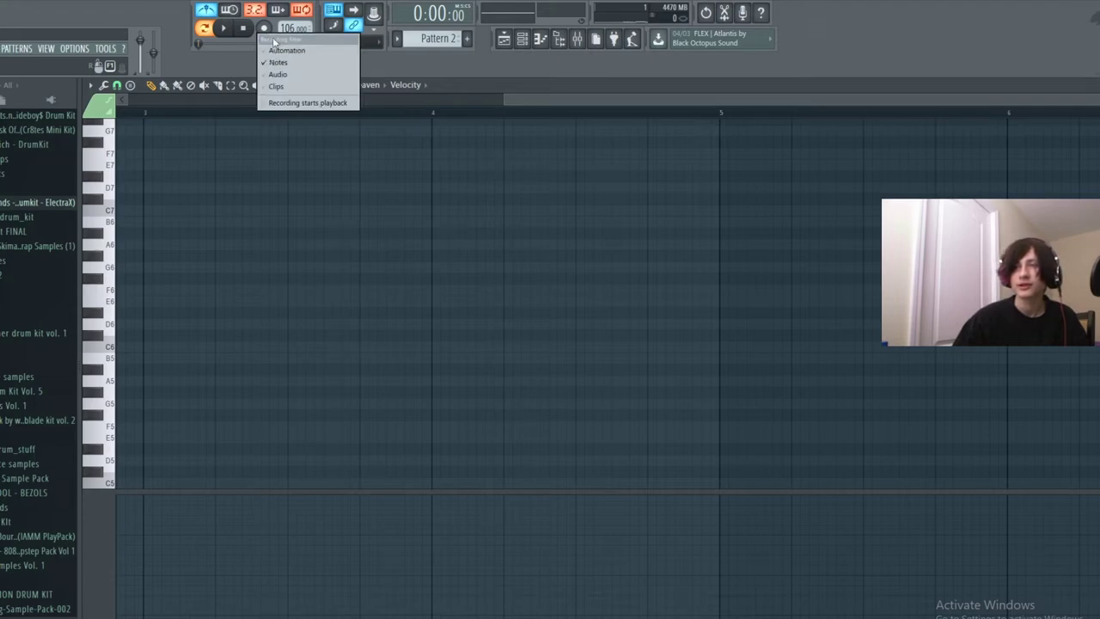
click(282, 63)
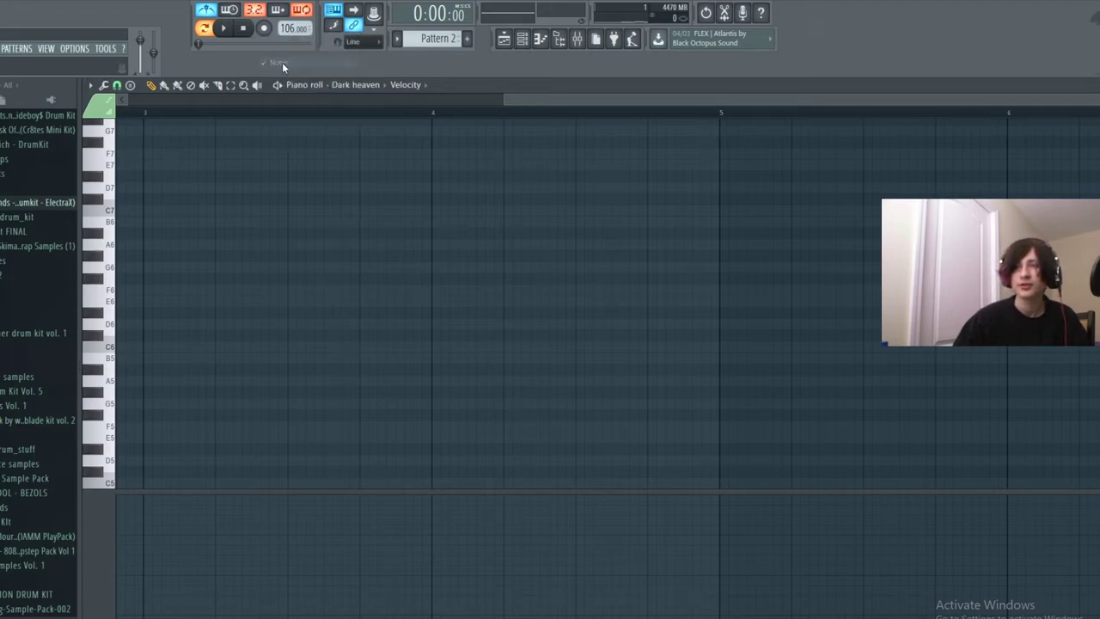
click(265, 30)
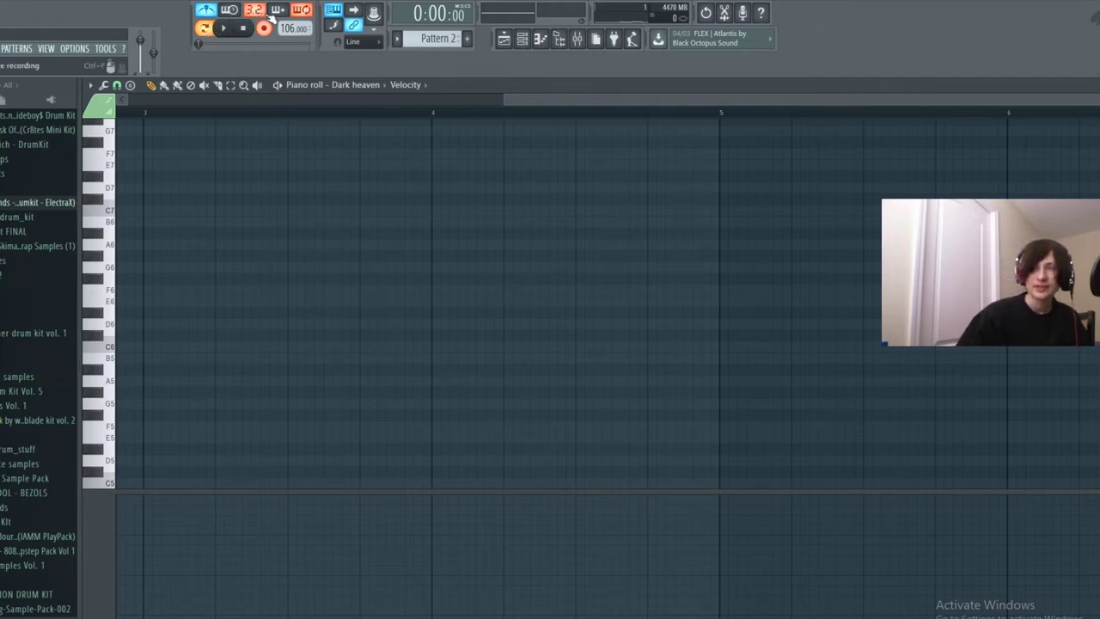
click(224, 30)
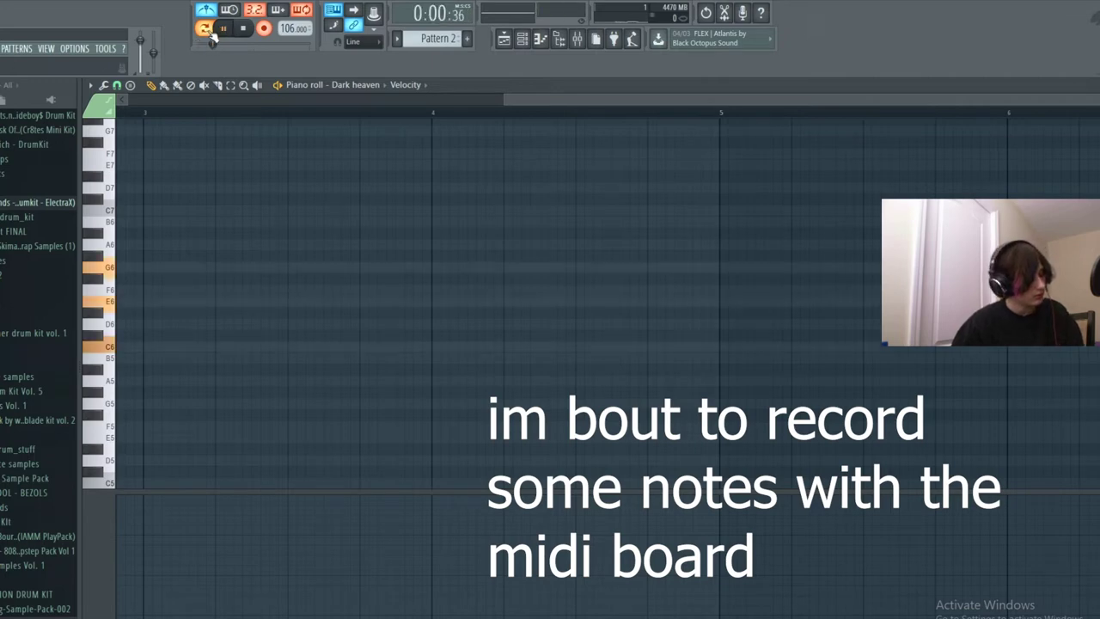
scroll(251, 116, up, 2)
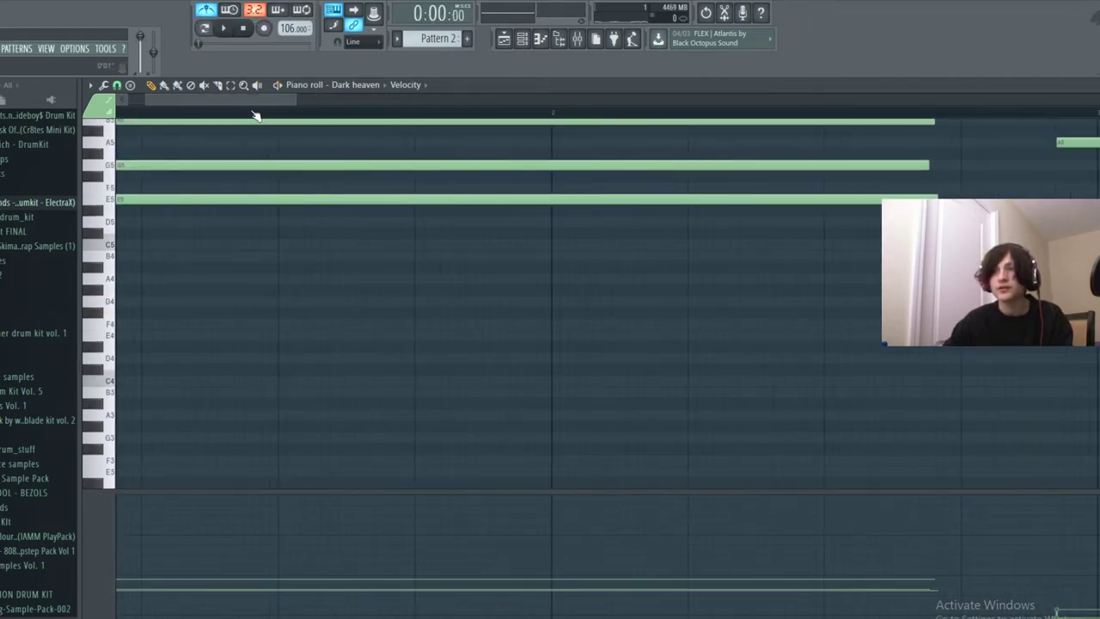
scroll(230, 123, down, 3)
scroll(786, 318, up, 4)
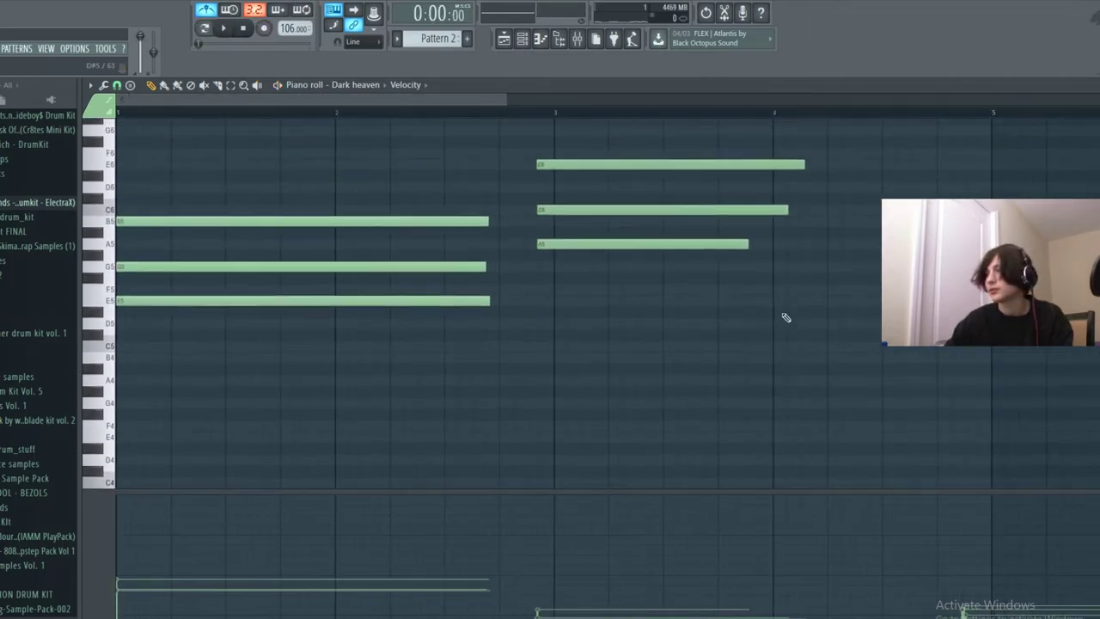
Play back the recording and lengthen the first chord's B5, G5 and E5 notes to a common end, with snap at 1/4 step.
scroll(785, 317, up, 1)
key(space)
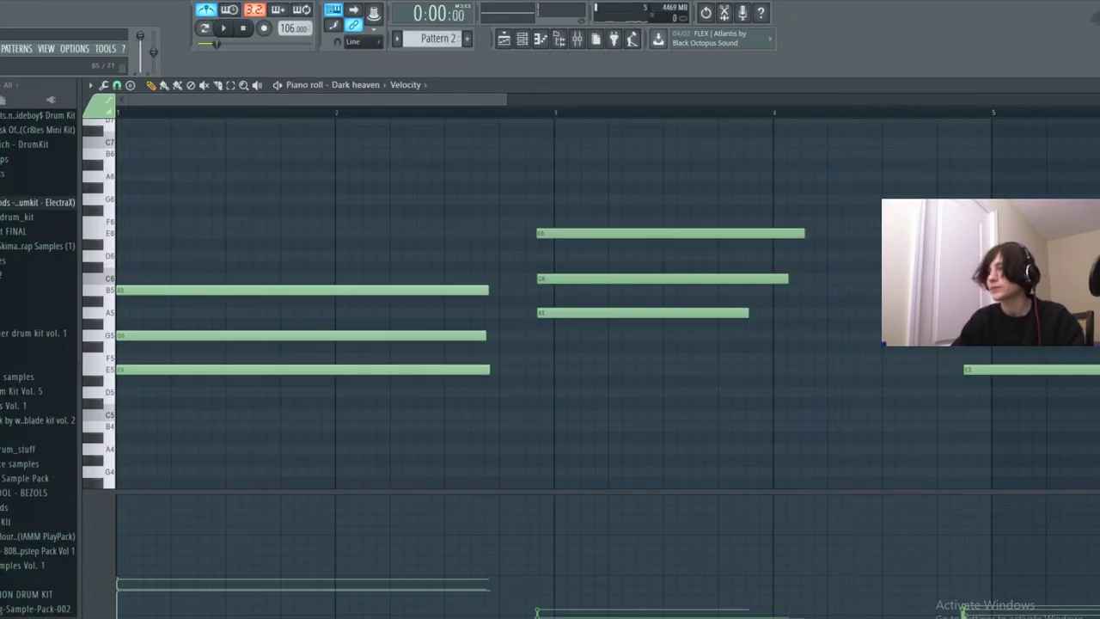
key(space)
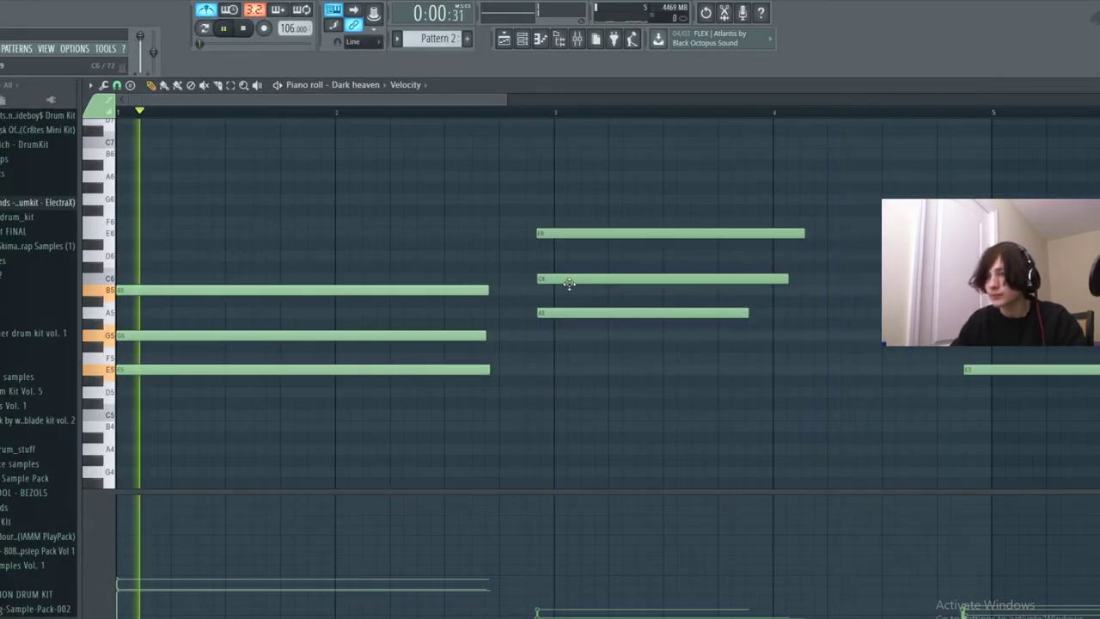
drag(489, 289, 499, 289)
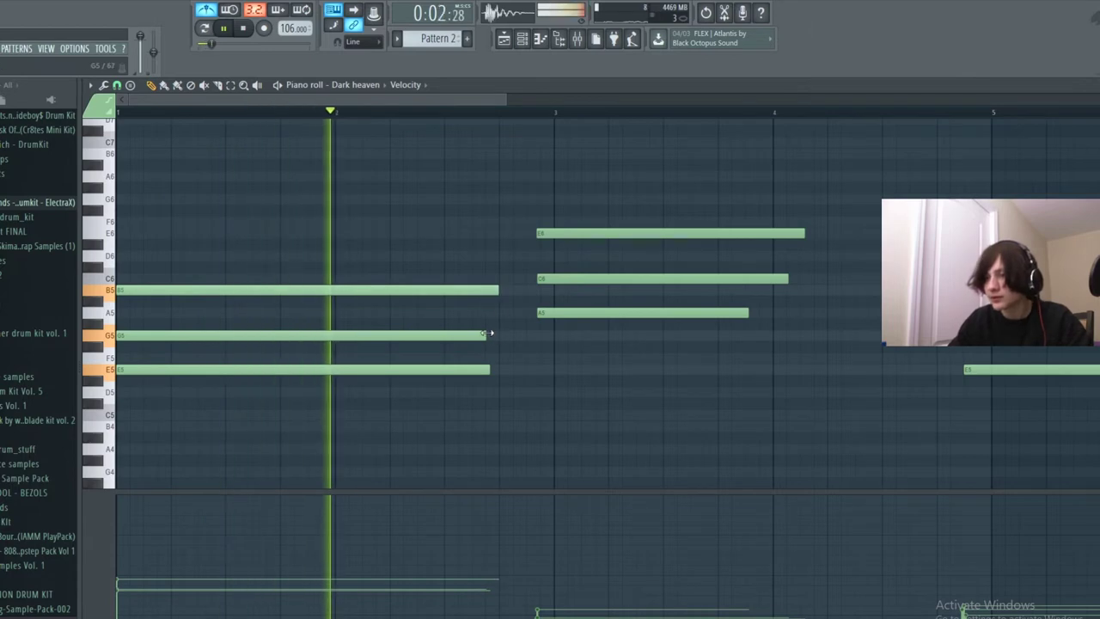
drag(487, 336, 498, 342)
key(space)
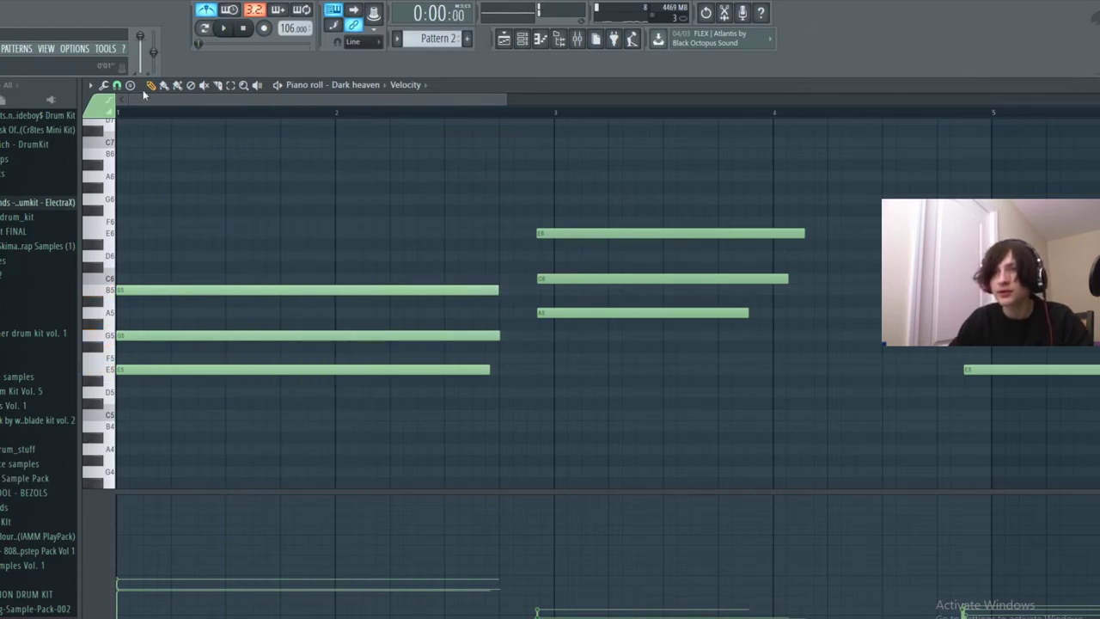
click(117, 86)
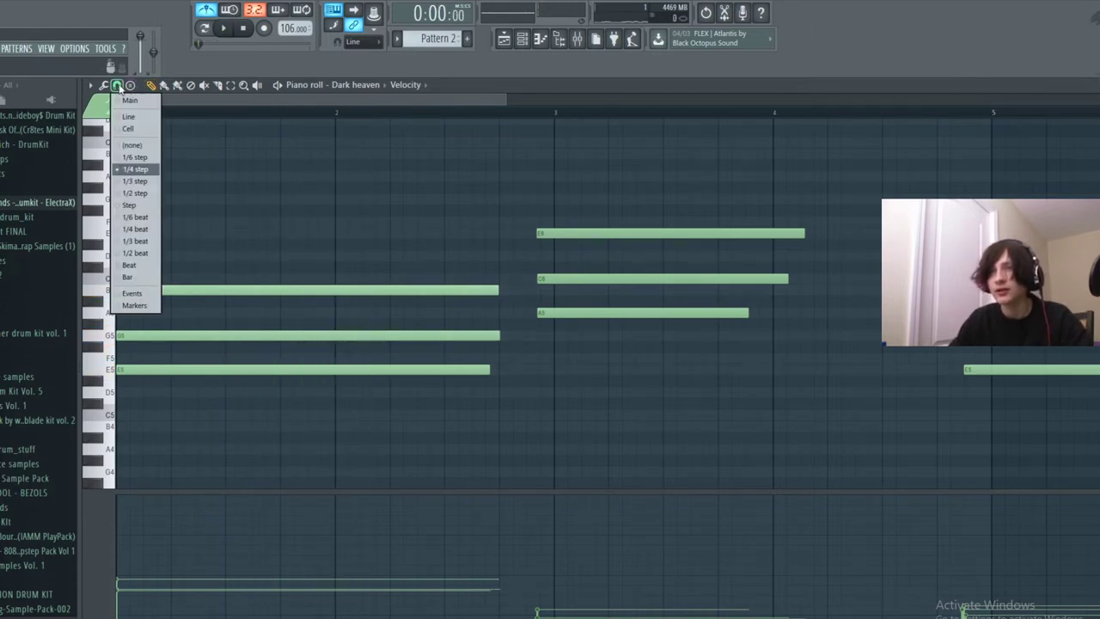
click(138, 170)
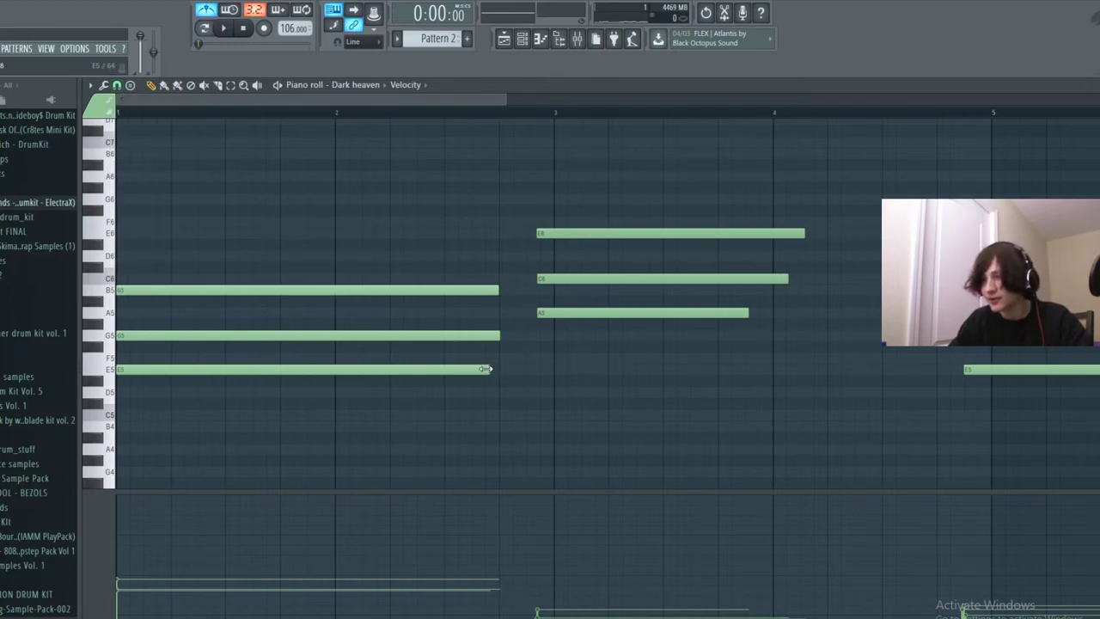
key(space)
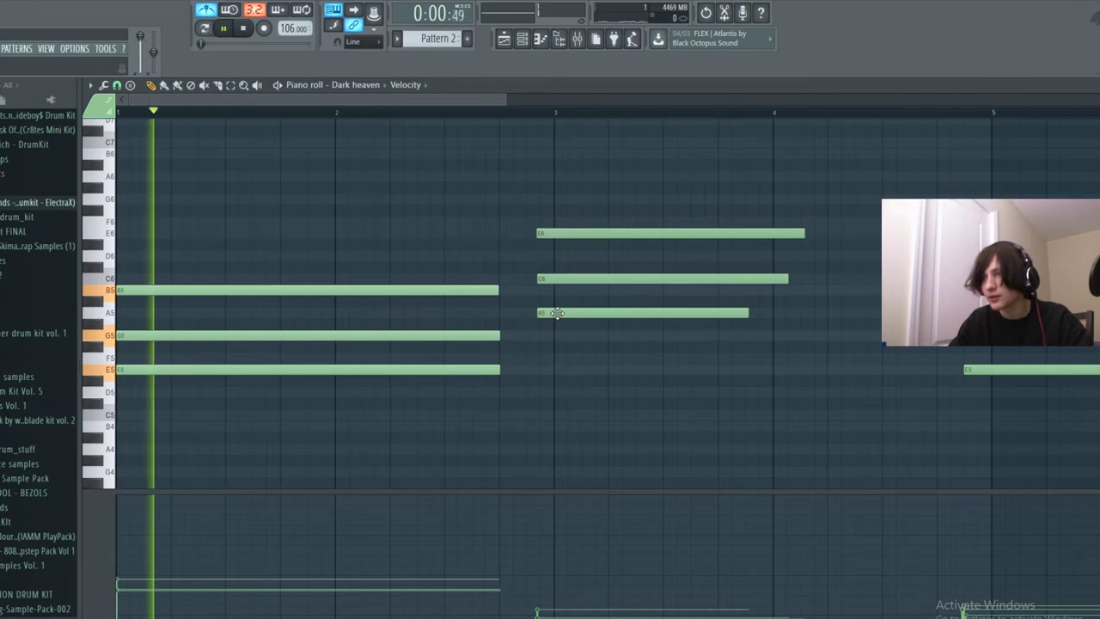
Move the second chord's A5, C6 and E6 notes earlier so they start where the first chord ends.
double_click(547, 313)
click(615, 248)
key(space)
drag(568, 309, 535, 279)
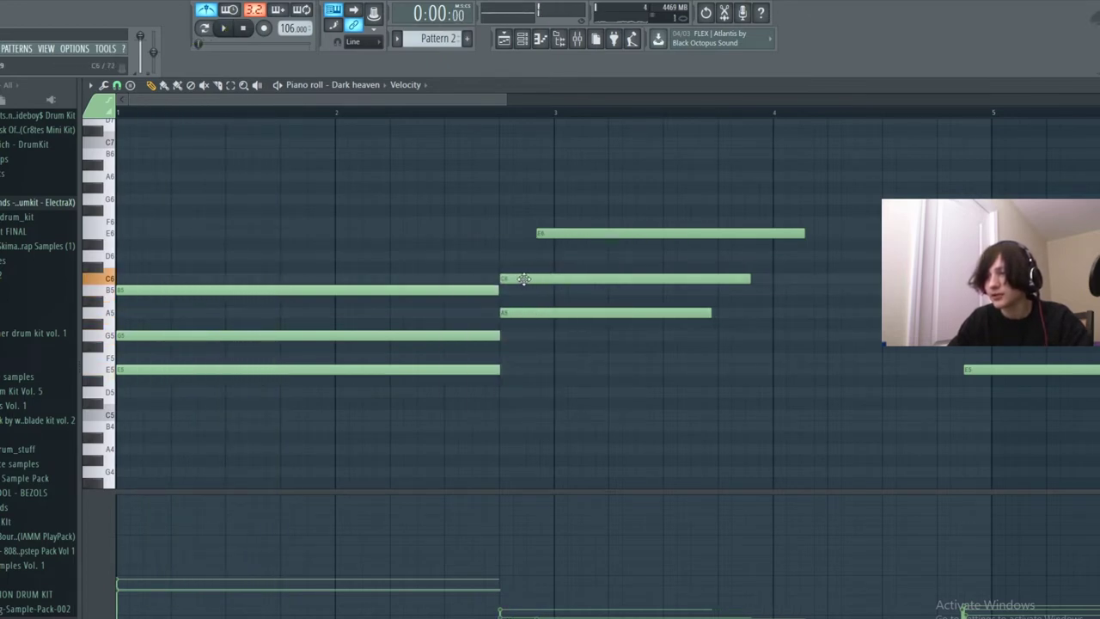
key(space)
drag(555, 233, 518, 233)
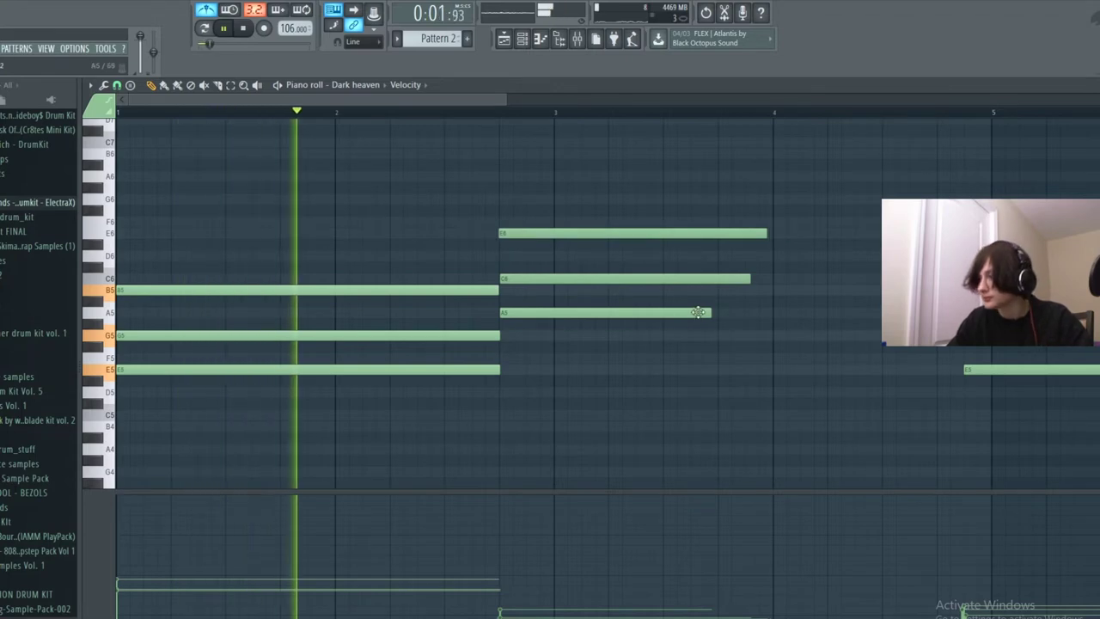
Extend the second chord's A5, C6 and E6 notes to the start of bar 5 during playback.
drag(698, 312, 772, 329)
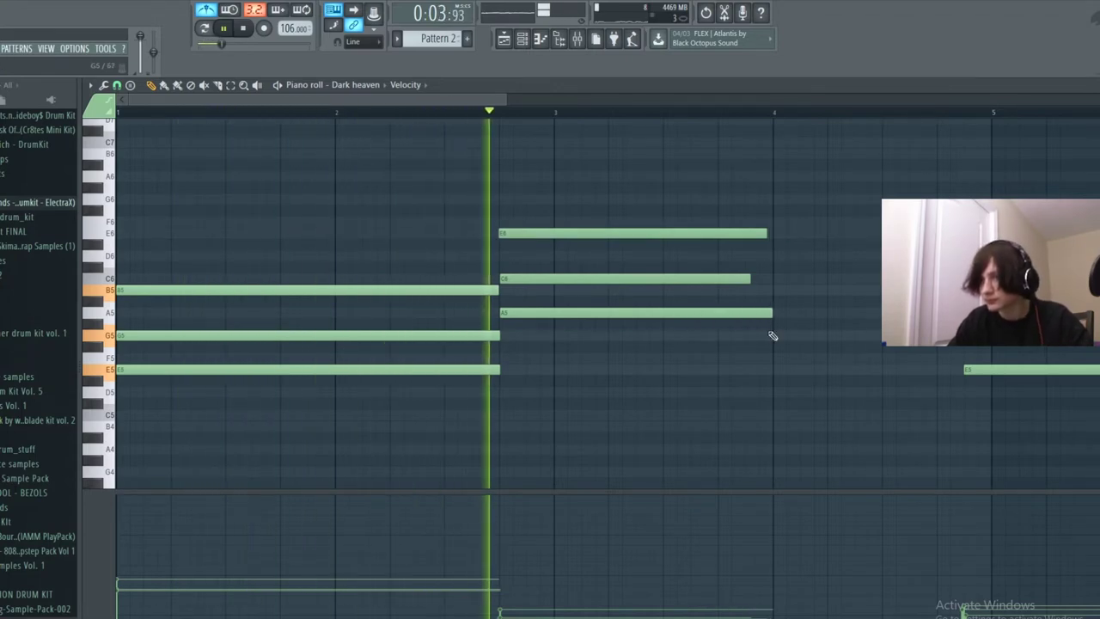
drag(751, 283, 894, 296)
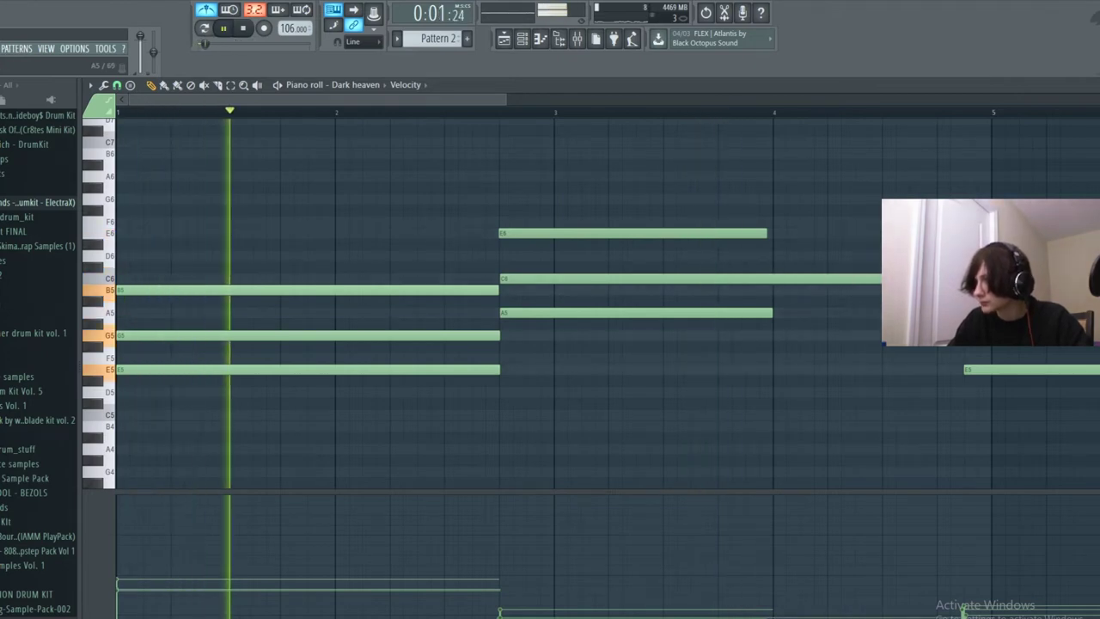
drag(774, 313, 894, 315)
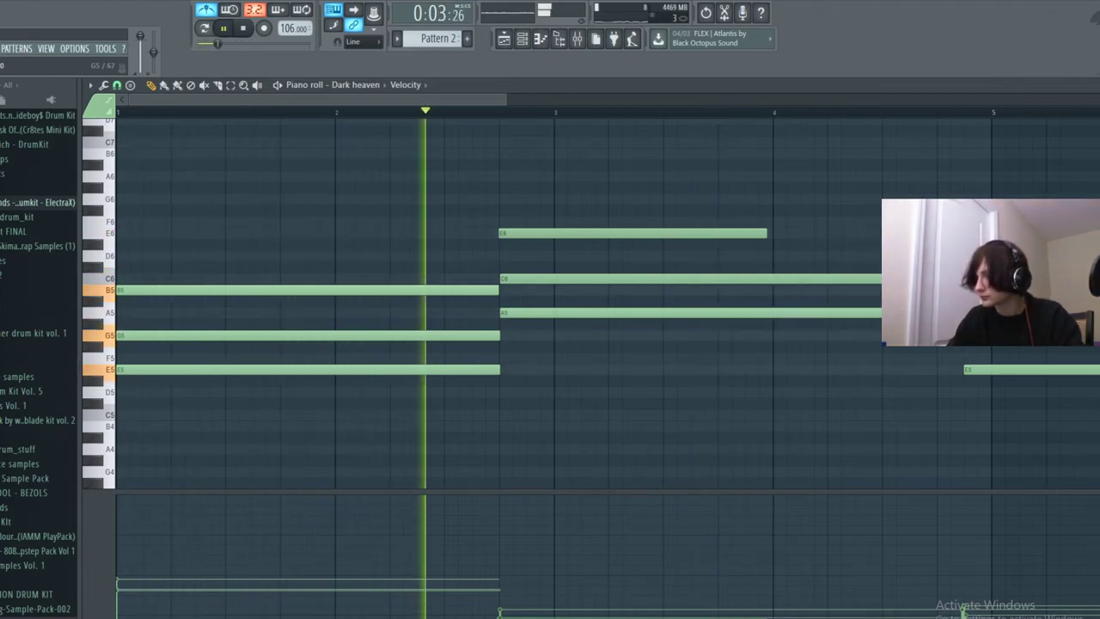
drag(766, 233, 894, 234)
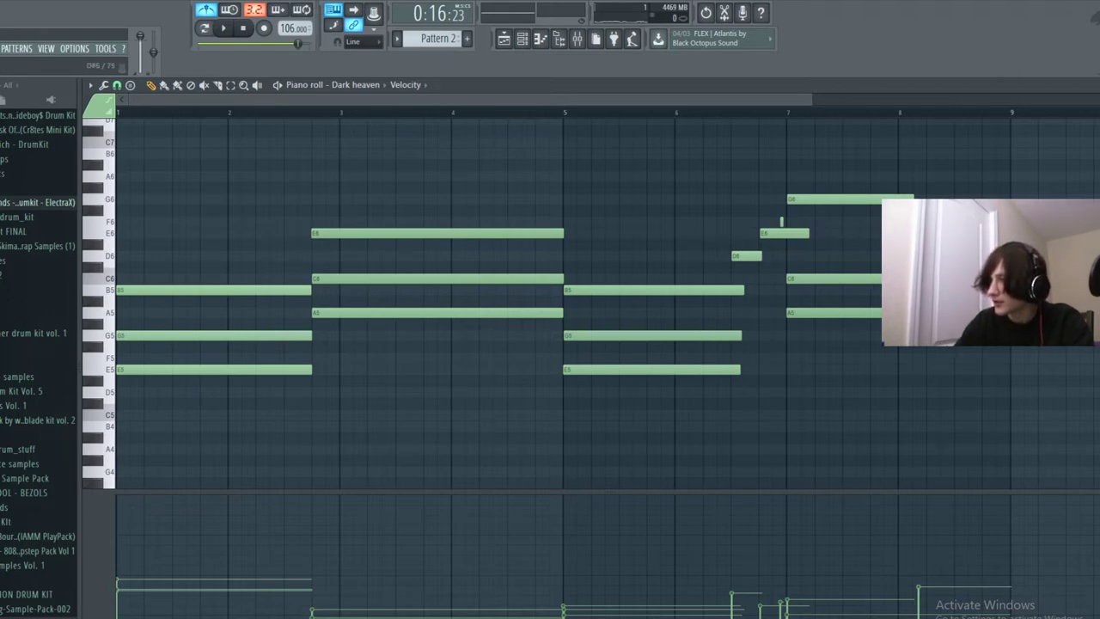
Stamp a Minor 7th chord rooted on F#4 in bar 1 of the piano roll.
click(118, 87)
click(131, 87)
click(119, 87)
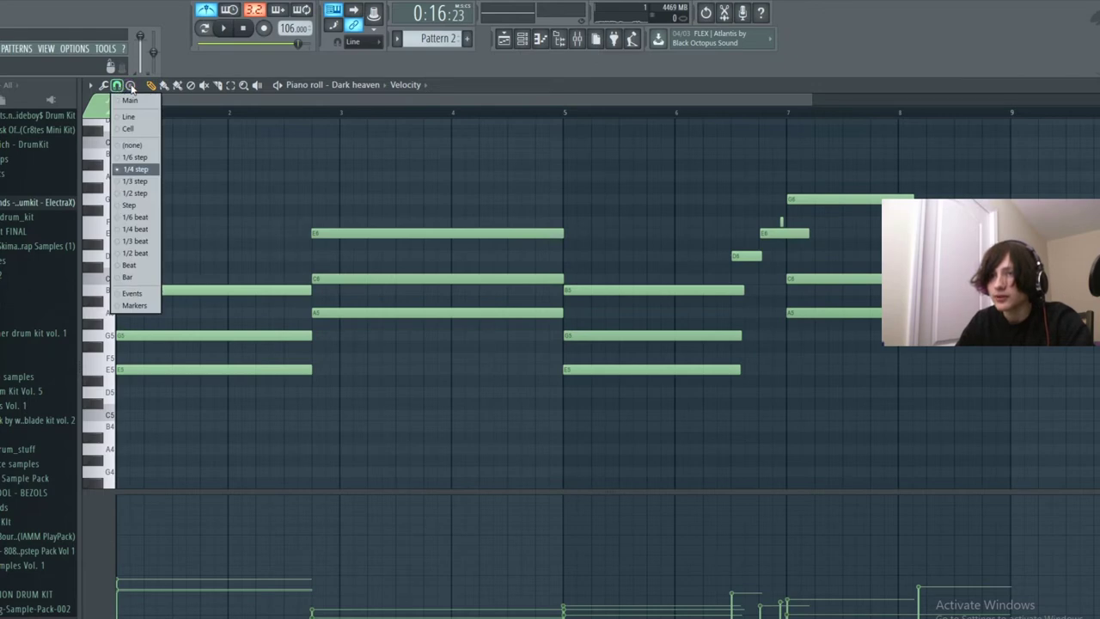
click(131, 87)
click(119, 87)
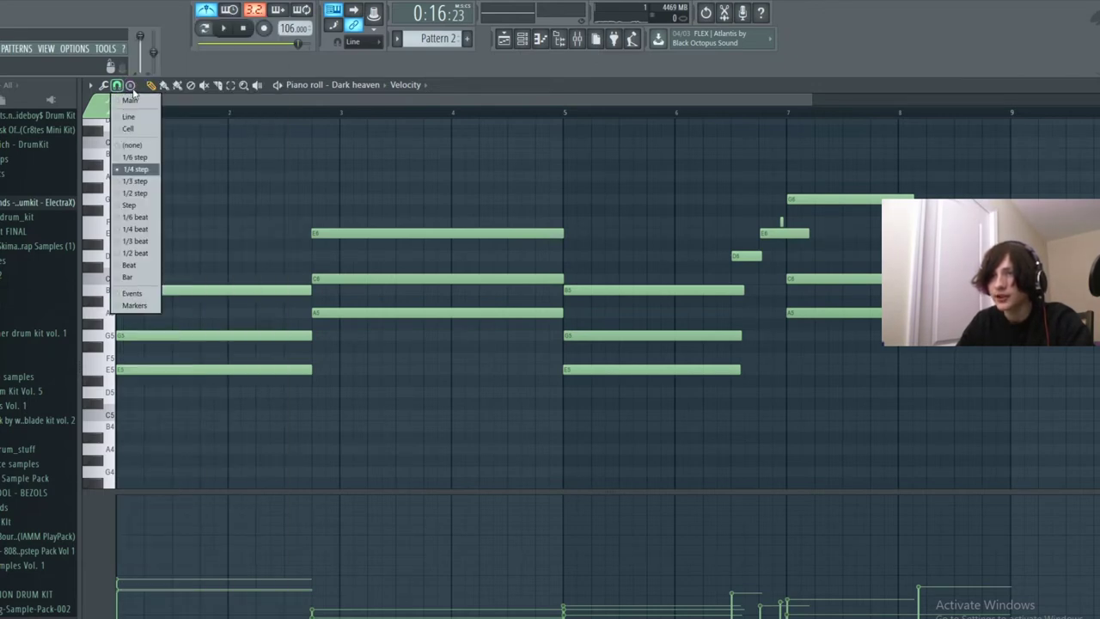
click(131, 88)
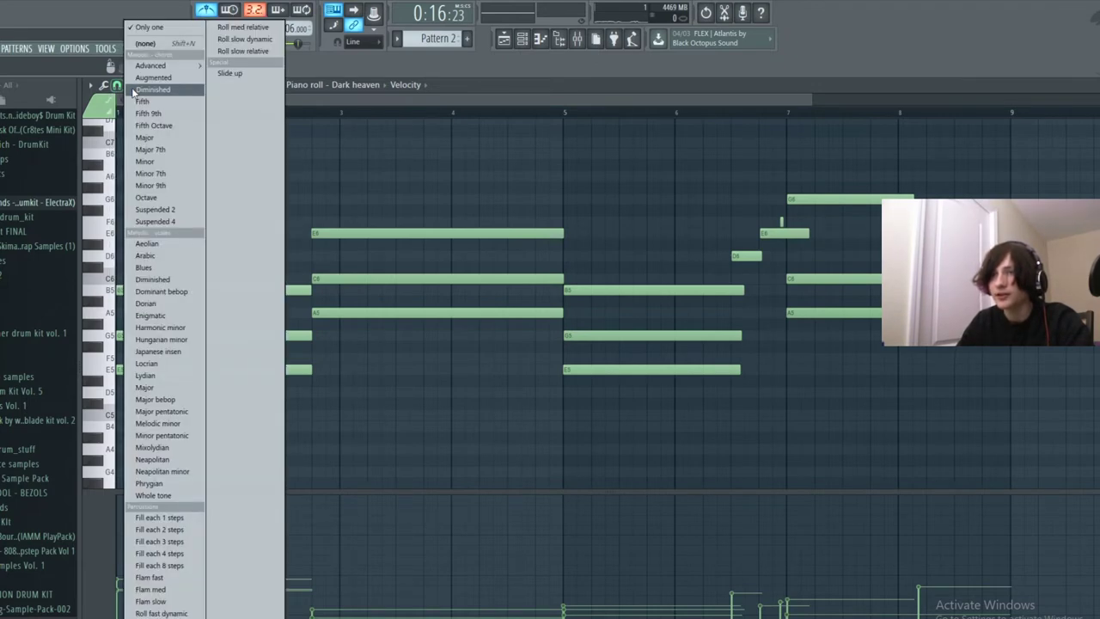
click(151, 175)
click(155, 483)
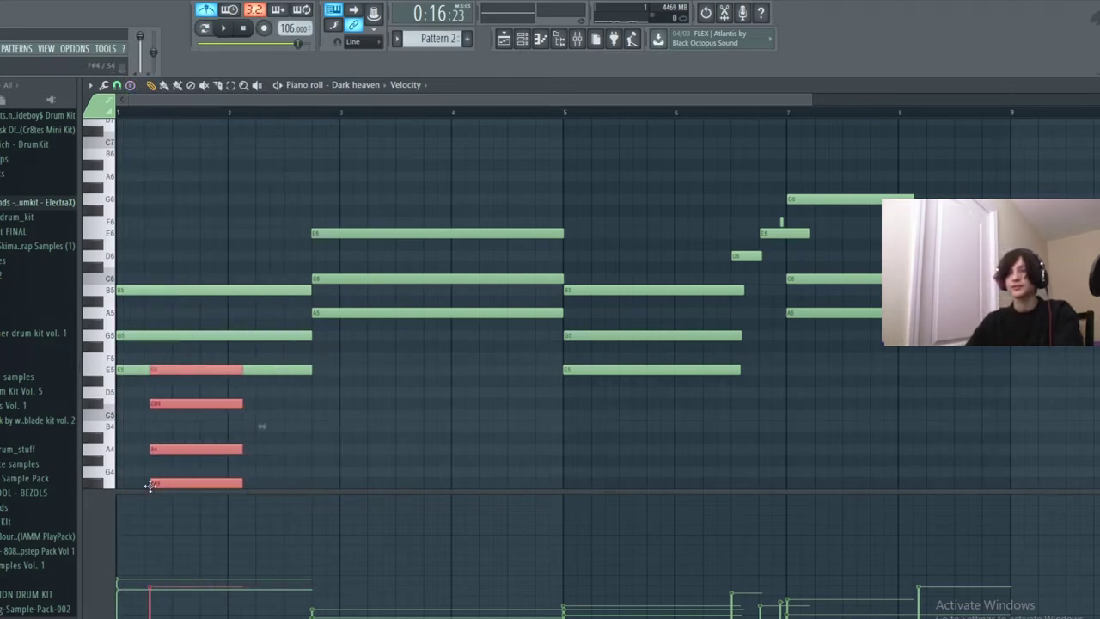
Clear all notes from the piano roll and stamp a Major chord at bar 1, raised to a C6 root.
scroll(159, 484, down, 2)
mouse_move(220, 415)
mouse_down()
mouse_move(205, 440)
mouse_move(184, 438)
mouse_move(147, 373)
mouse_move(157, 312)
mouse_move(270, 155)
mouse_move(479, 161)
mouse_move(717, 135)
mouse_move(801, 167)
mouse_move(812, 327)
mouse_up()
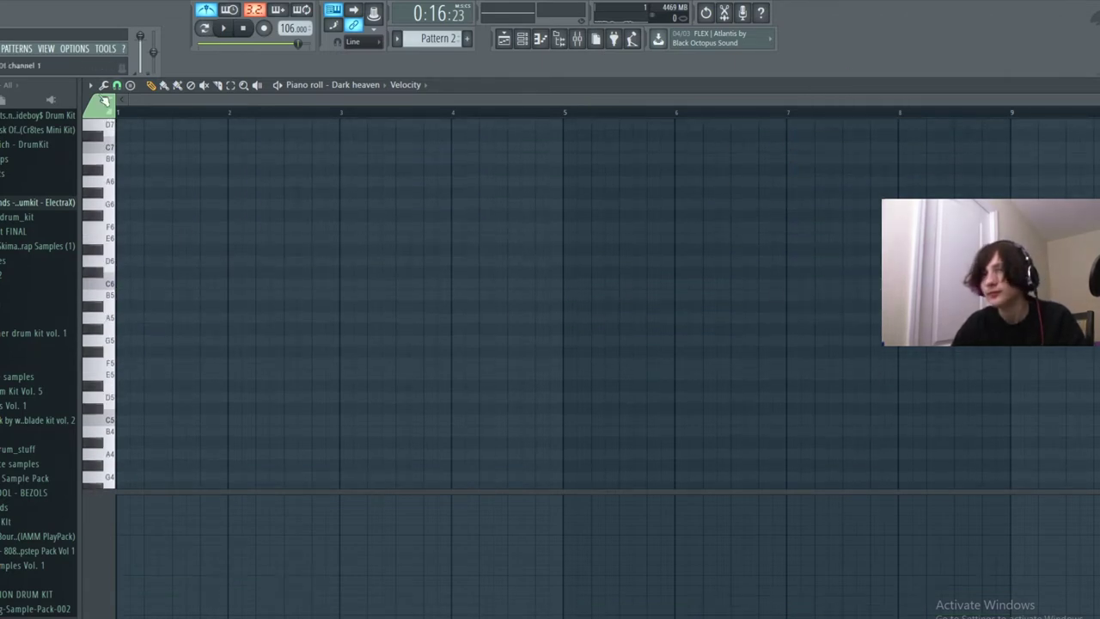
click(129, 86)
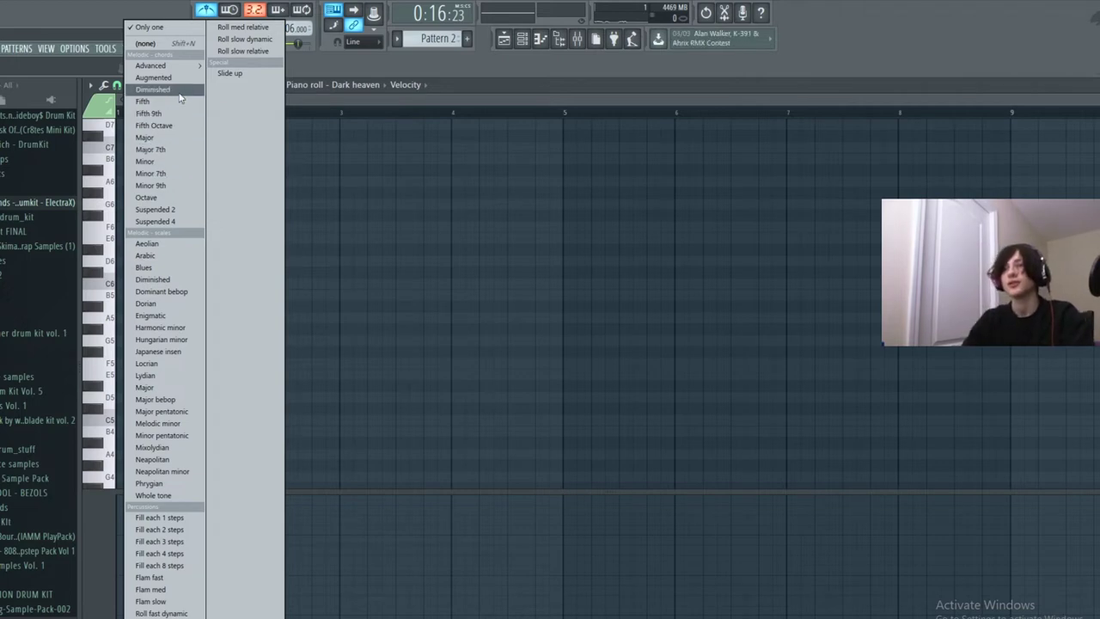
click(151, 138)
click(142, 317)
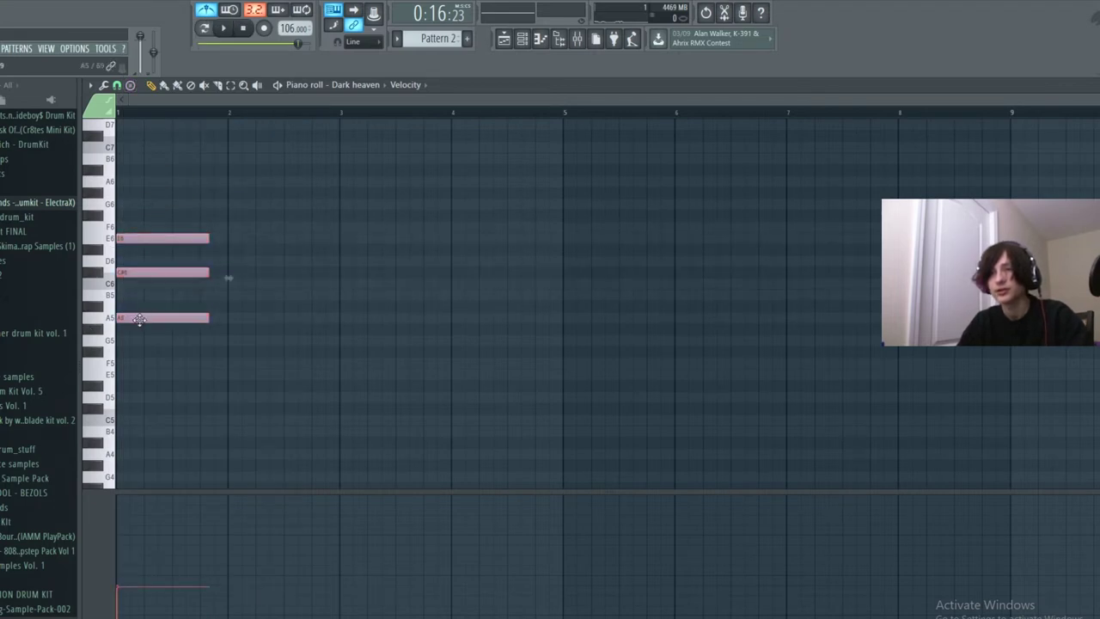
drag(139, 318, 139, 283)
Play back the C6 major chord and lengthen its notes to the start of bar 3.
click(124, 113)
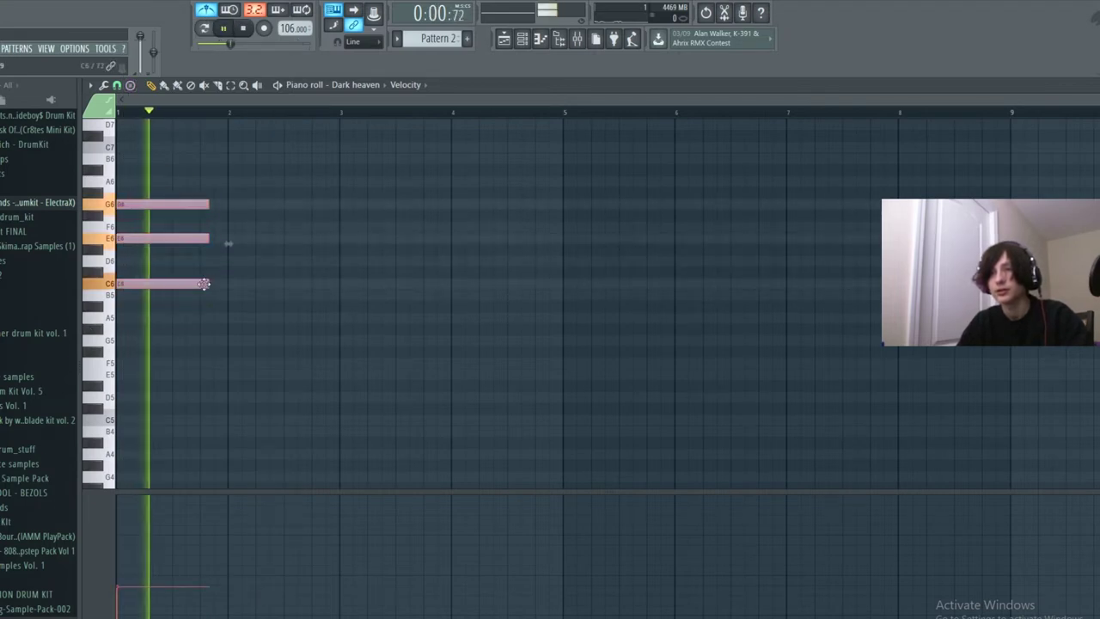
click(123, 113)
key(space)
key(space)
key(ctrl+d)
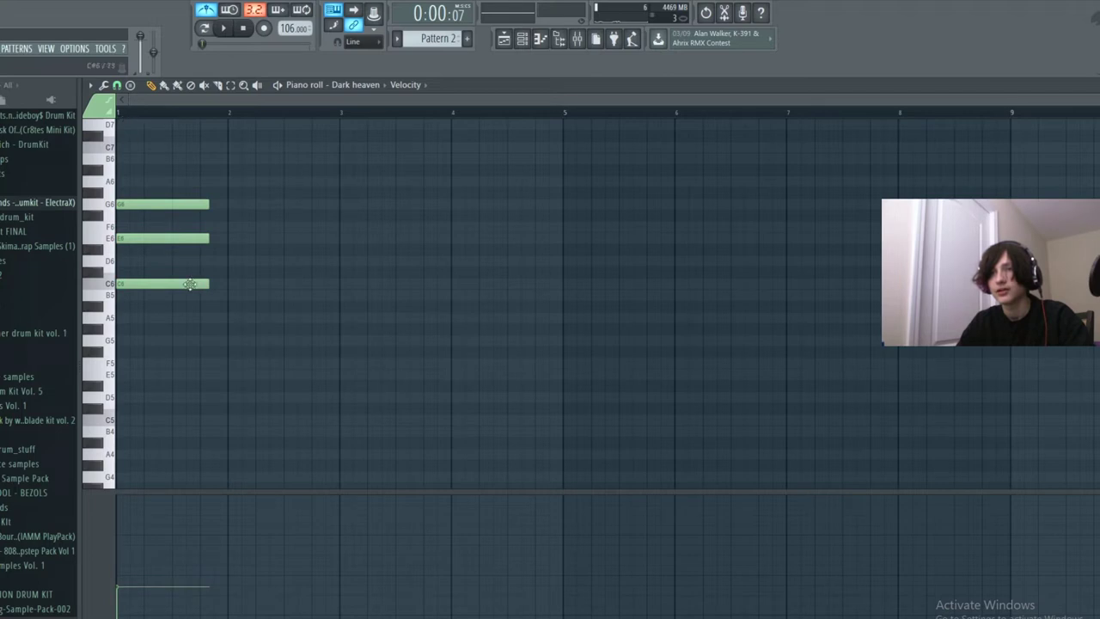
key(space)
drag(209, 285, 226, 285)
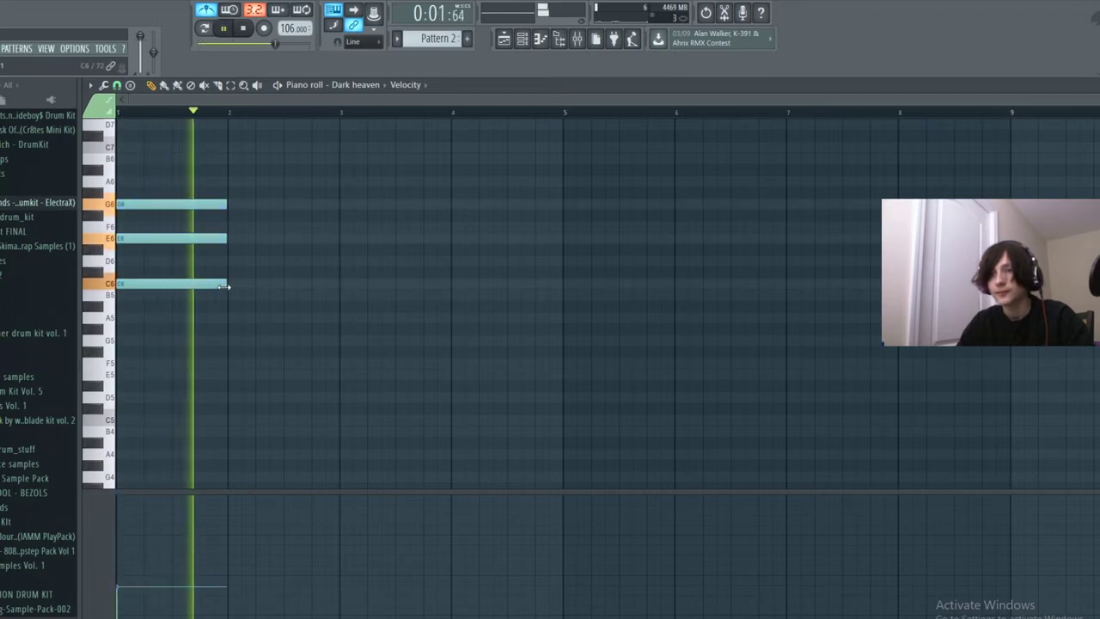
drag(227, 285, 336, 304)
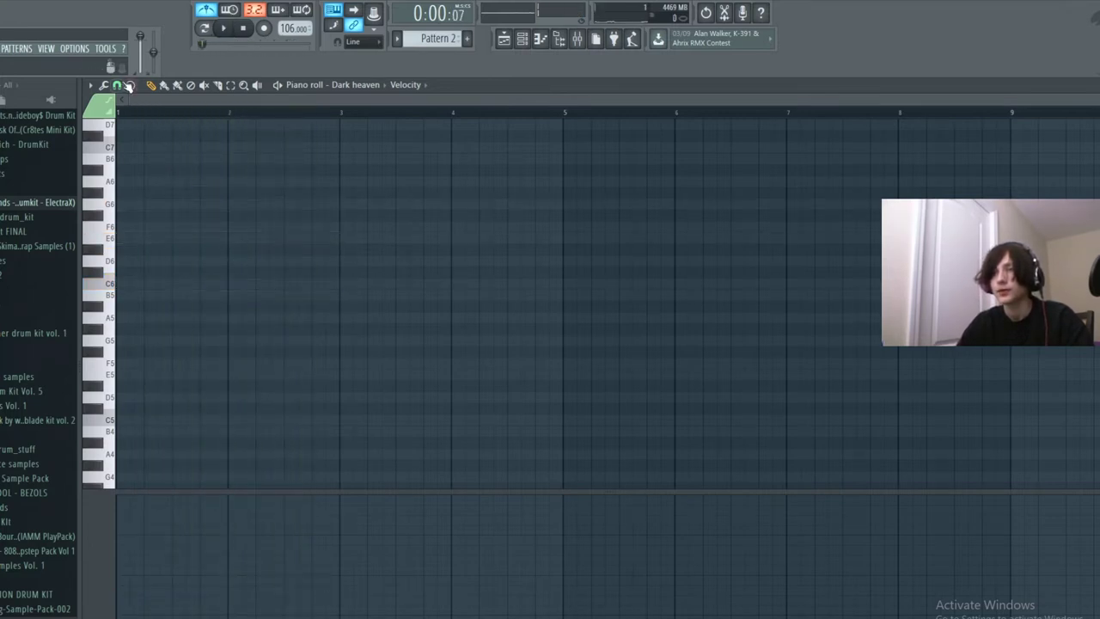
Stamp a Minor chord, move it to a C6 root at the start of bar 1, and play it back.
click(118, 85)
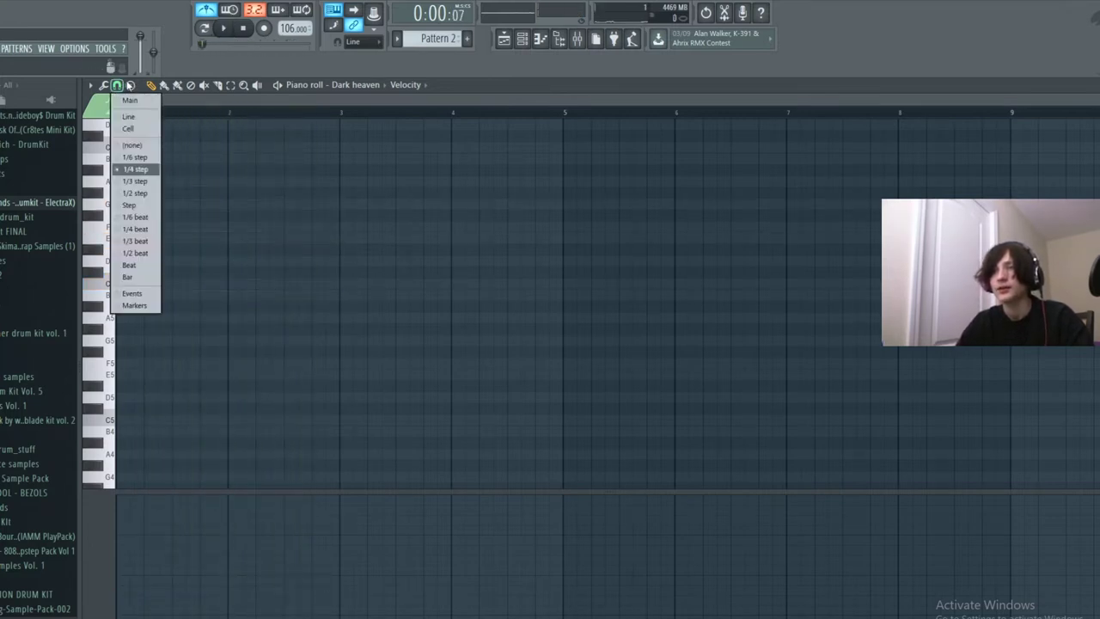
click(130, 85)
click(150, 159)
click(150, 159)
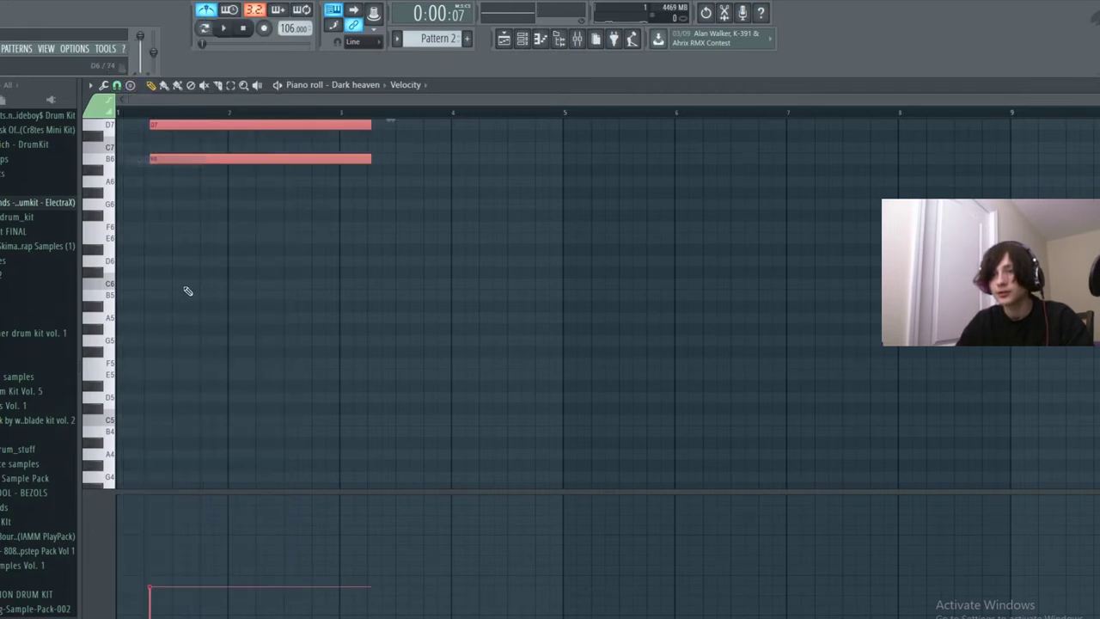
drag(223, 157, 175, 285)
key(space)
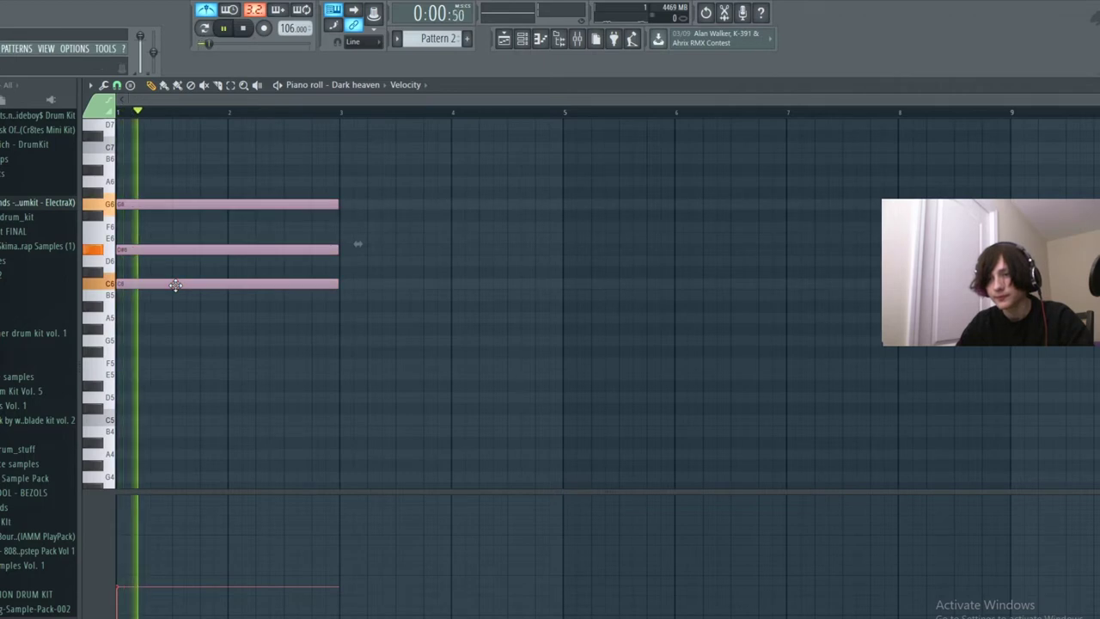
ctrl+click(196, 280)
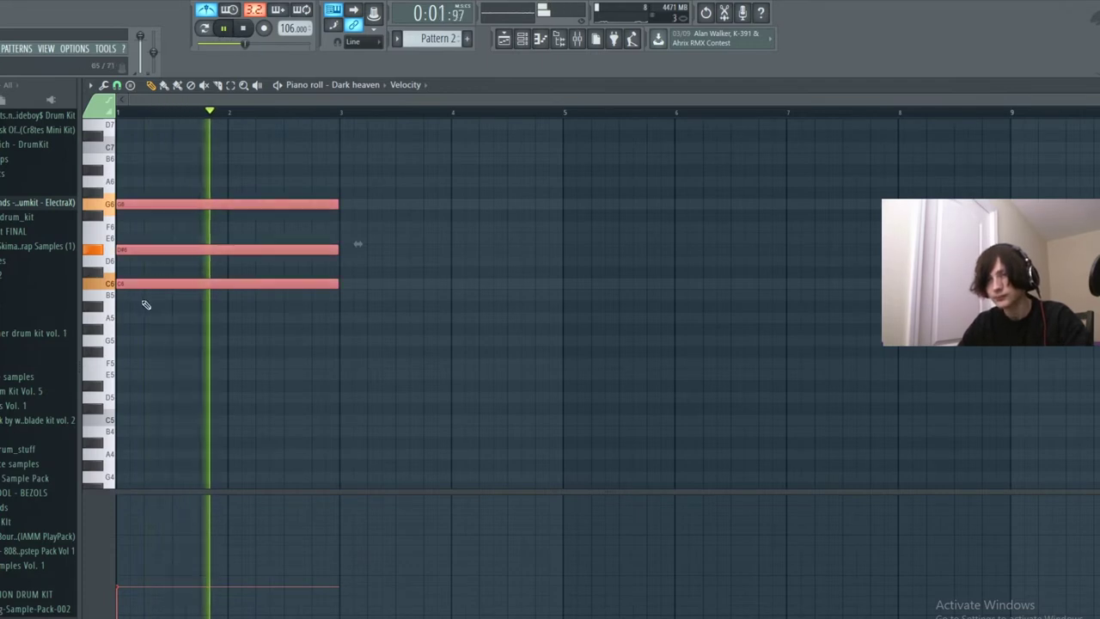
key(space)
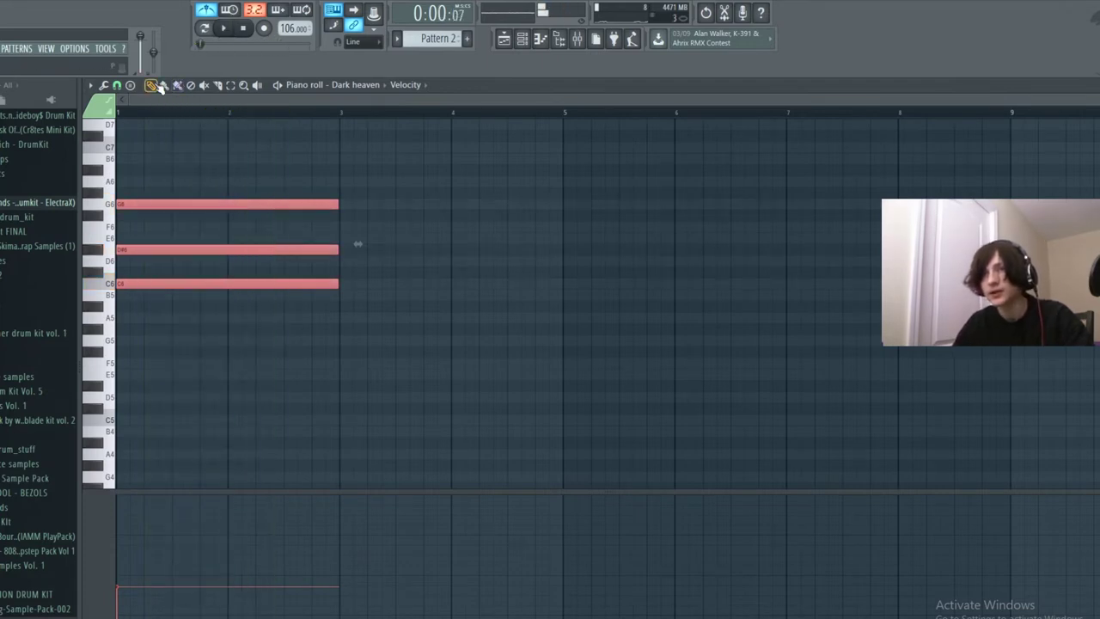
Add a two-bar A#6 note above the C6 minor chord, starting at bar 1.
click(118, 86)
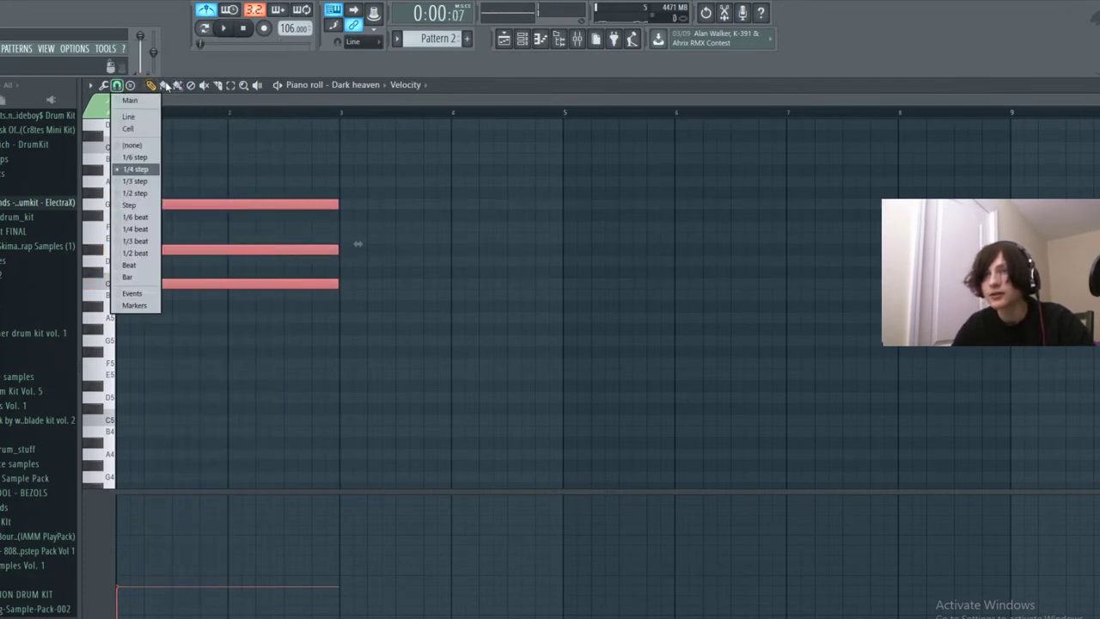
click(156, 86)
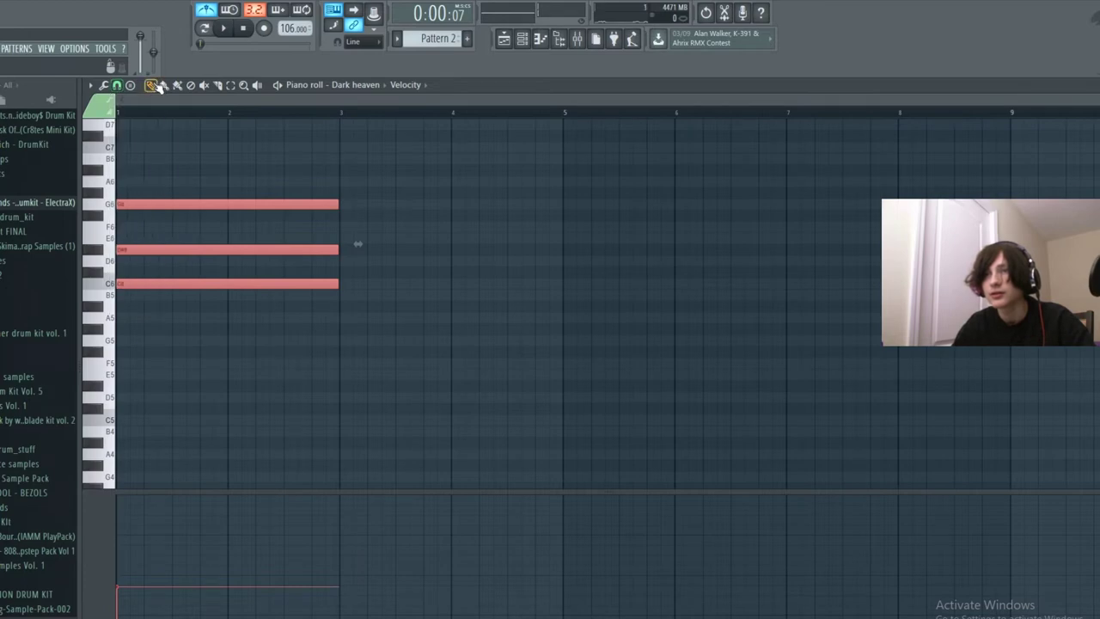
click(127, 171)
right_click(163, 171)
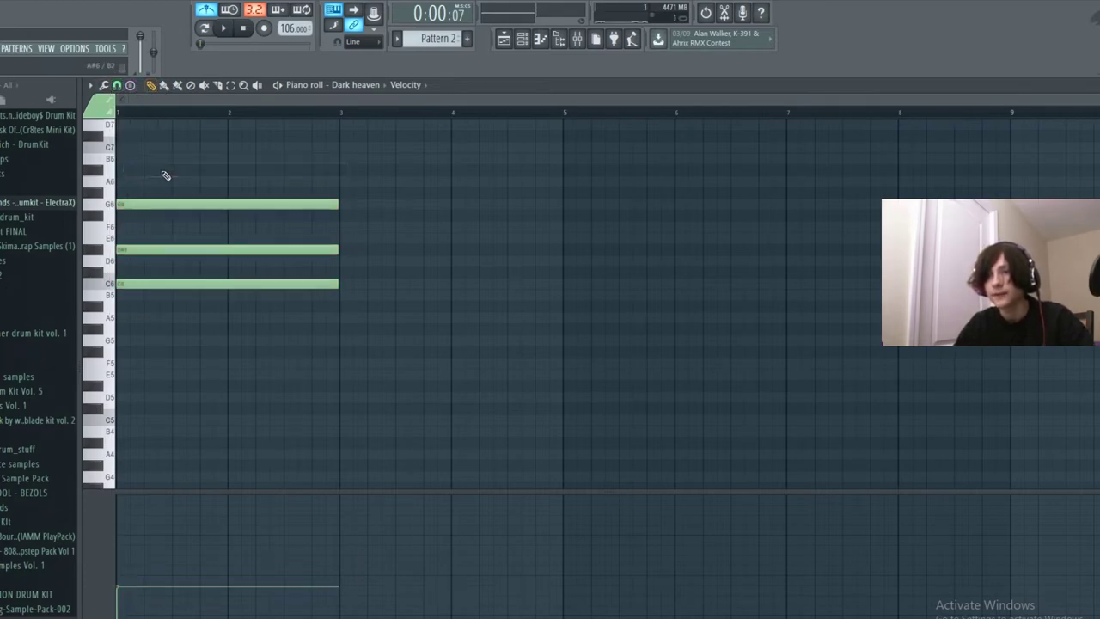
click(135, 170)
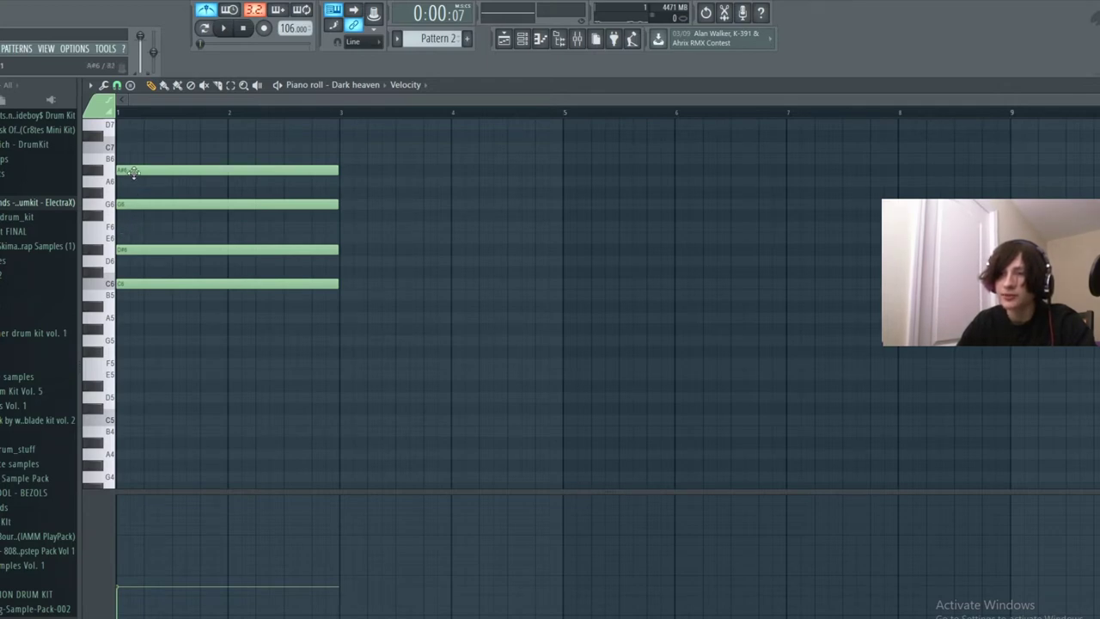
mouse_move(134, 172)
mouse_down()
mouse_move(134, 158)
mouse_move(129, 173)
mouse_up()
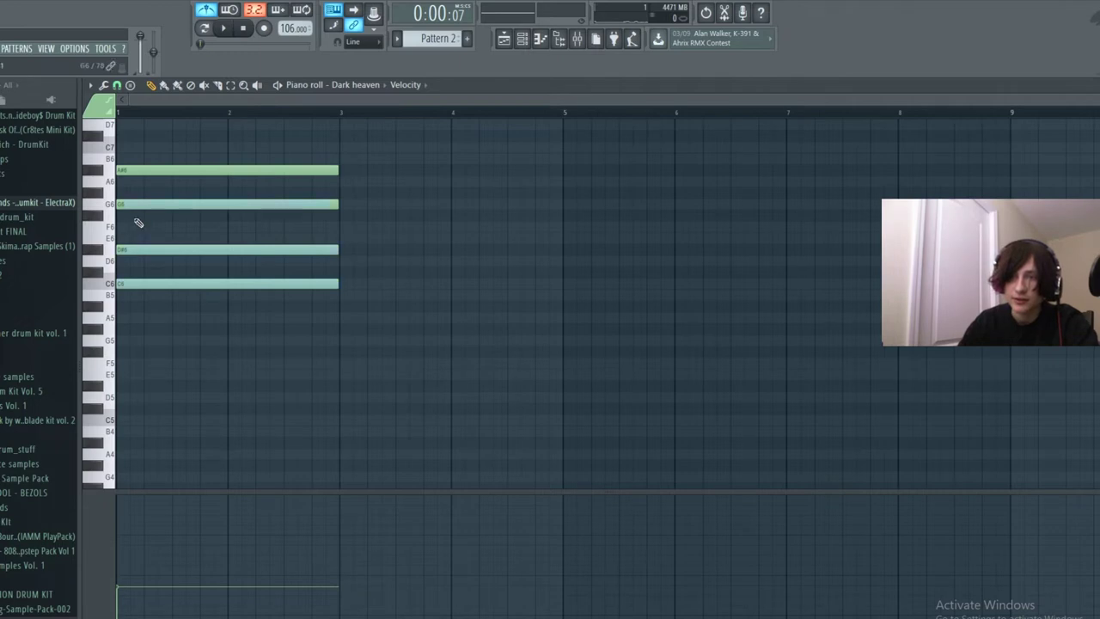
mouse_move(134, 206)
mouse_down()
mouse_move(134, 219)
mouse_move(134, 207)
mouse_up()
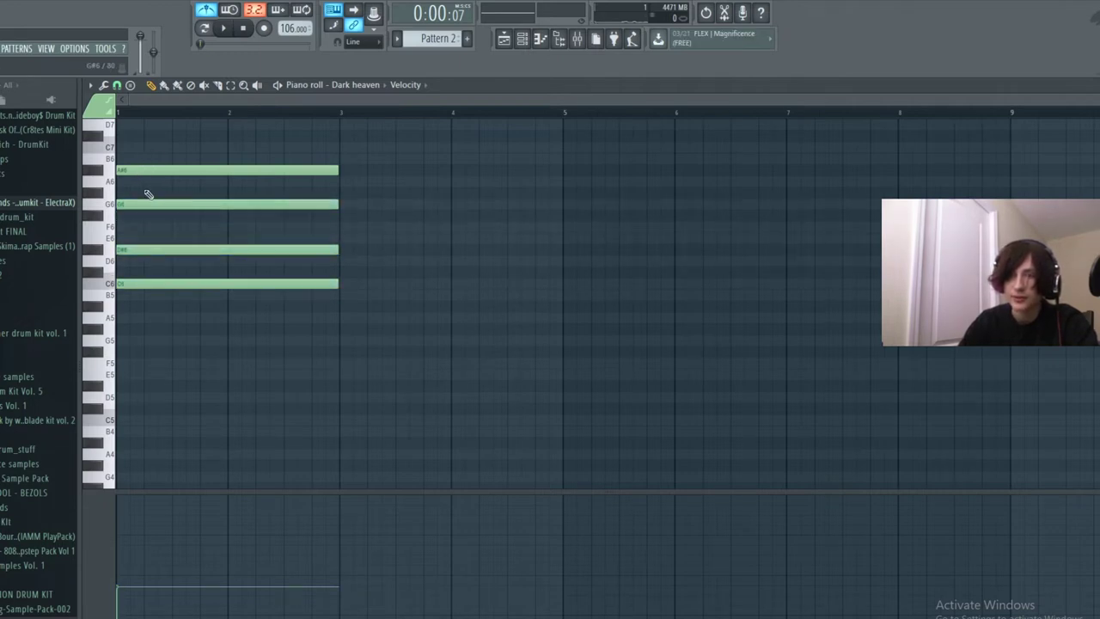
Play back the four-note chord, placing a trial A5 note at bar 3 and removing it again.
key(space)
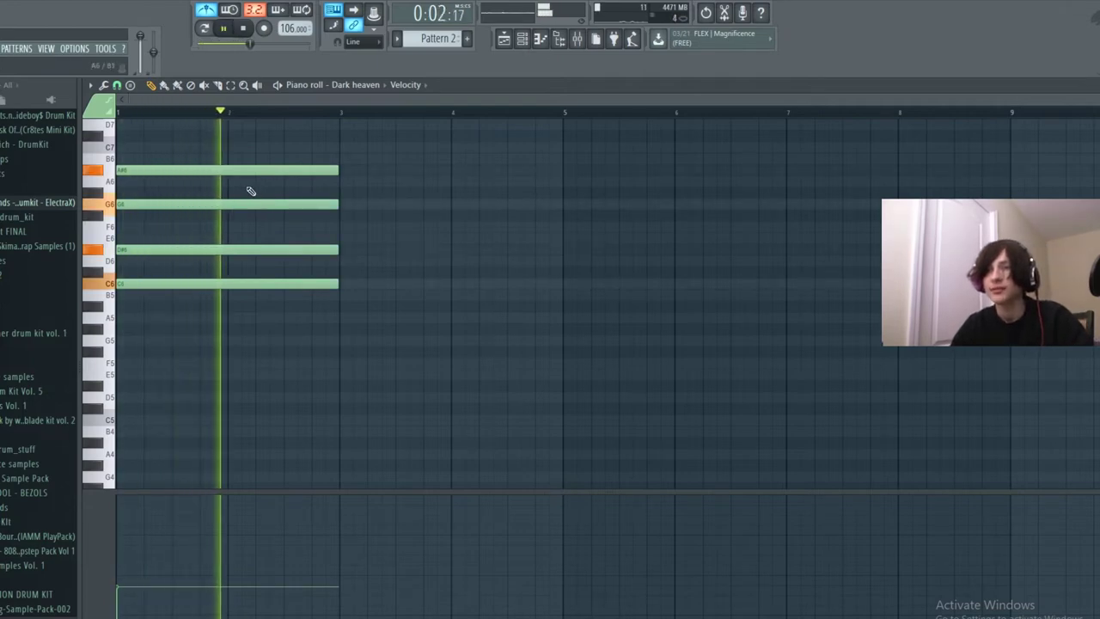
key(space)
key(space)
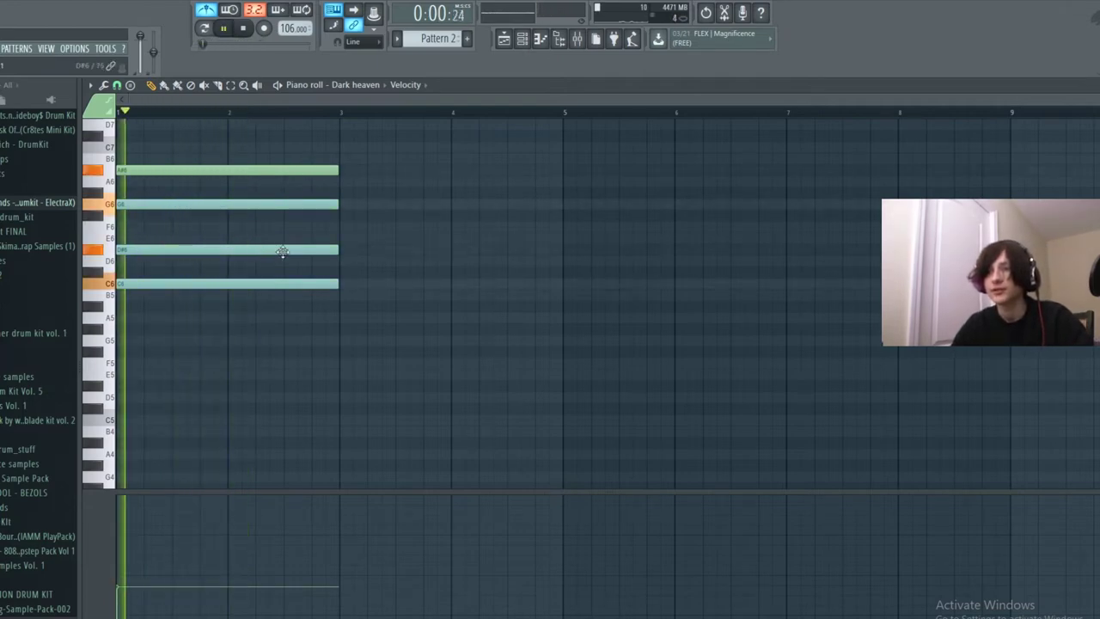
click(343, 320)
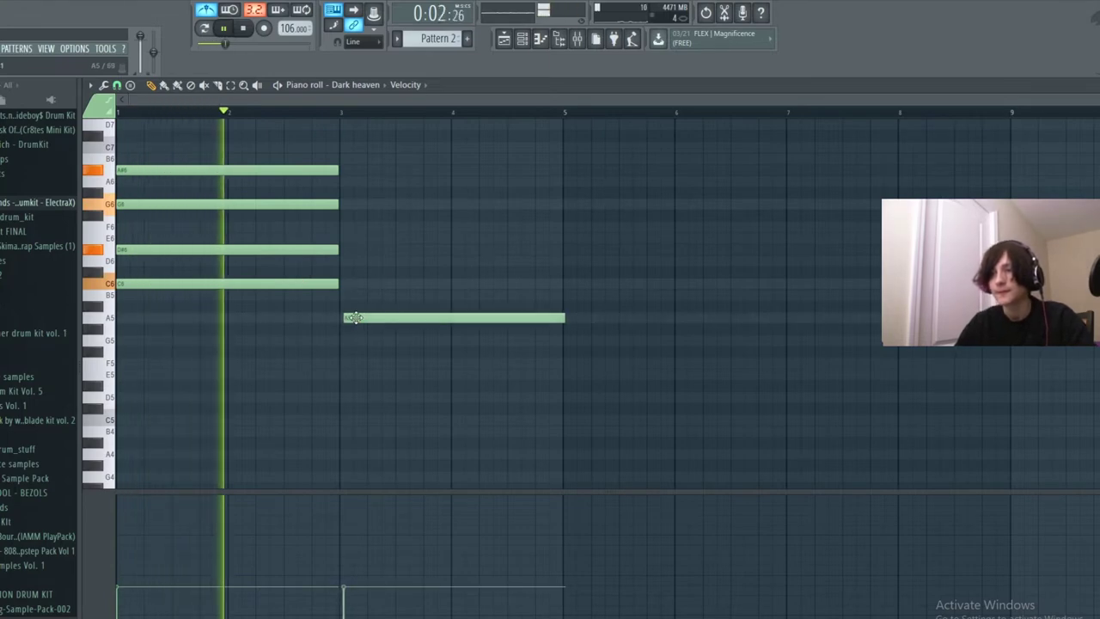
right_click(356, 318)
key(space)
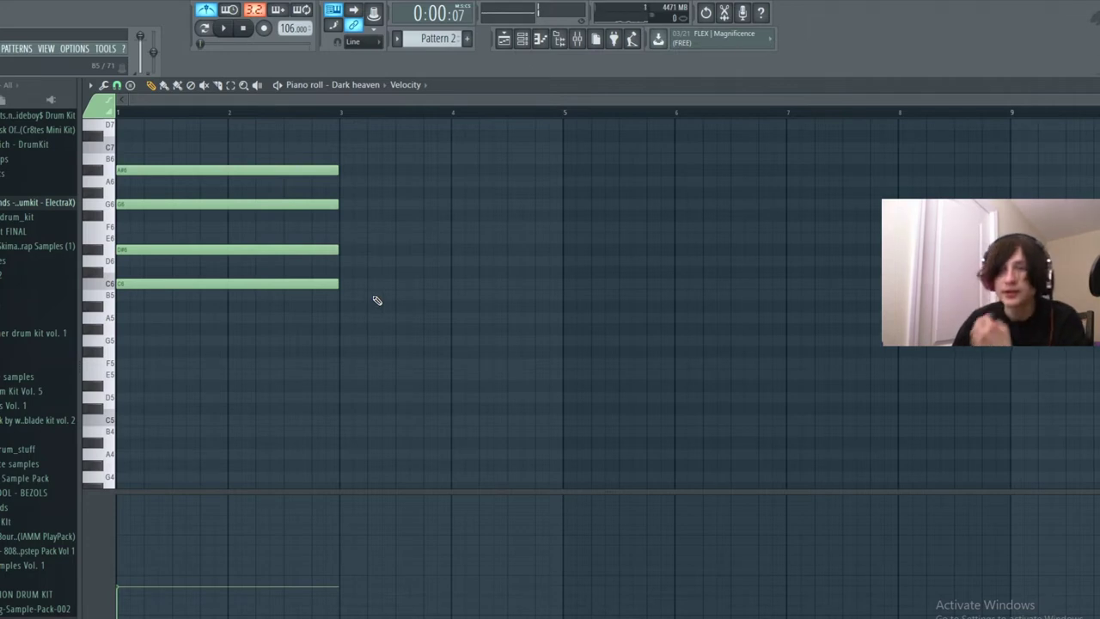
Delete the four chord notes and stamp a Minor 9th chord rooted on E5 at the start of bar 1.
right_click(187, 171)
right_click(186, 204)
right_click(183, 251)
right_click(182, 284)
click(130, 86)
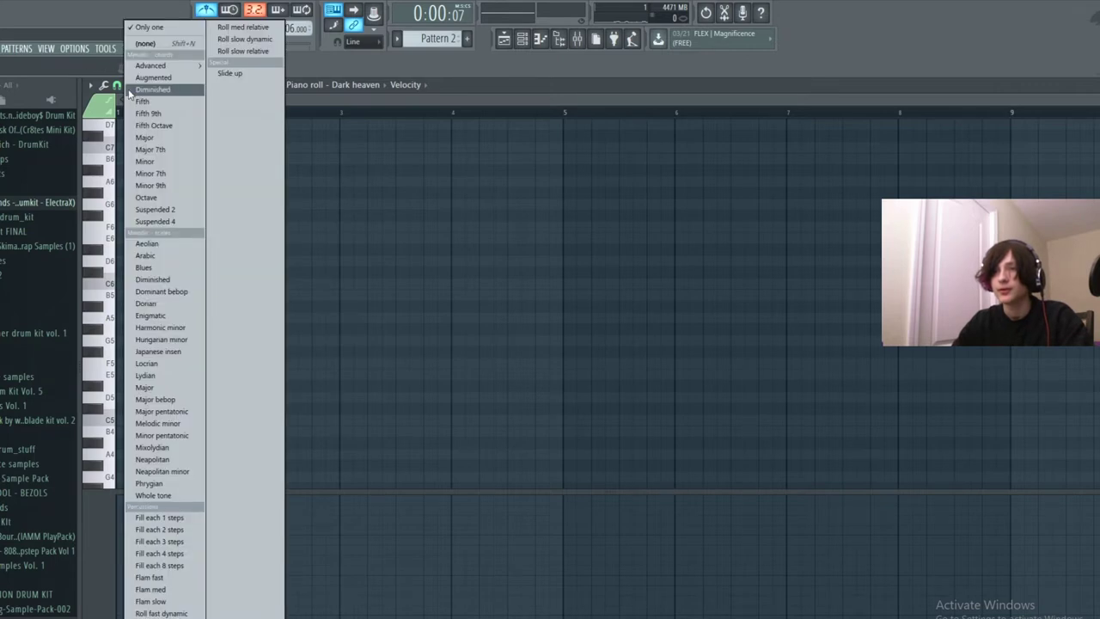
click(171, 176)
click(142, 372)
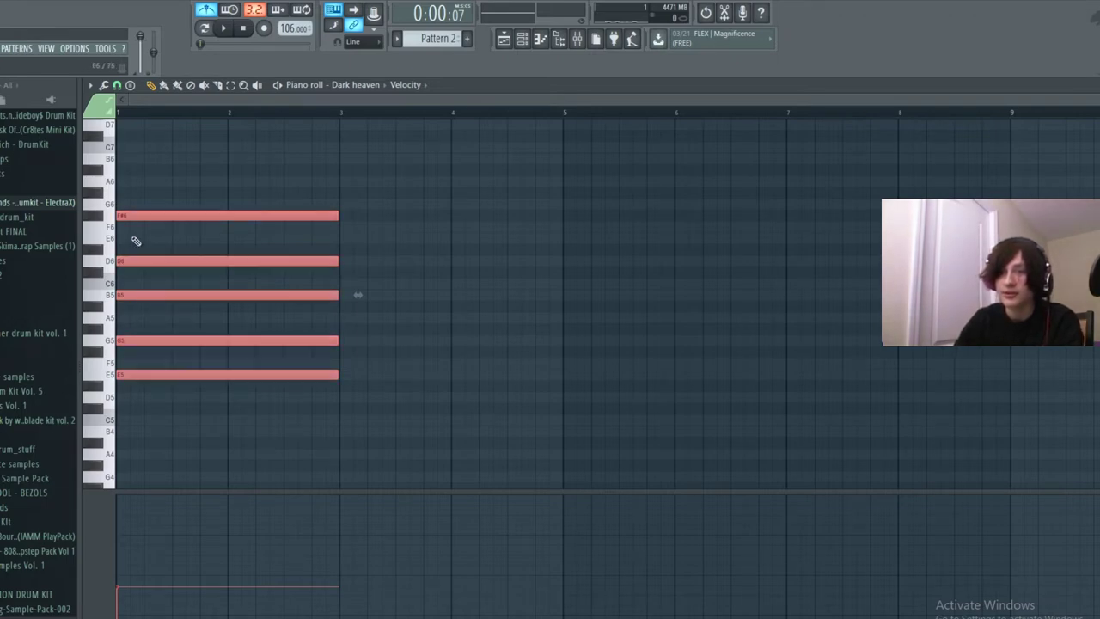
mouse_move(123, 260)
mouse_down()
mouse_move(123, 237)
mouse_move(123, 270)
mouse_move(123, 258)
mouse_up()
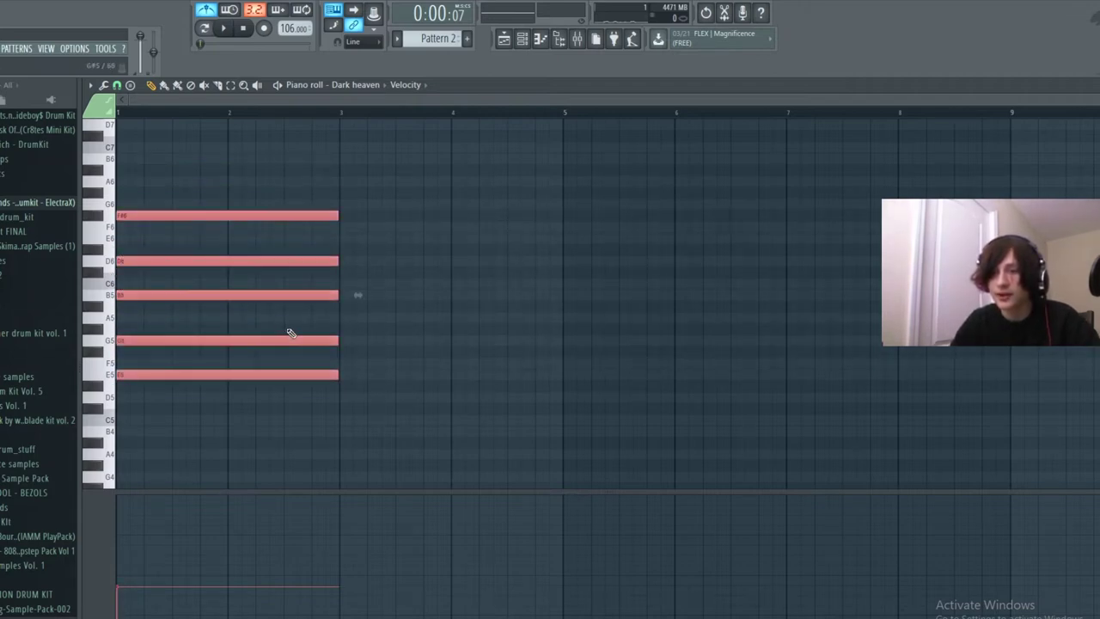
Play back the Minor 9th chord rooted on E5.
key(space)
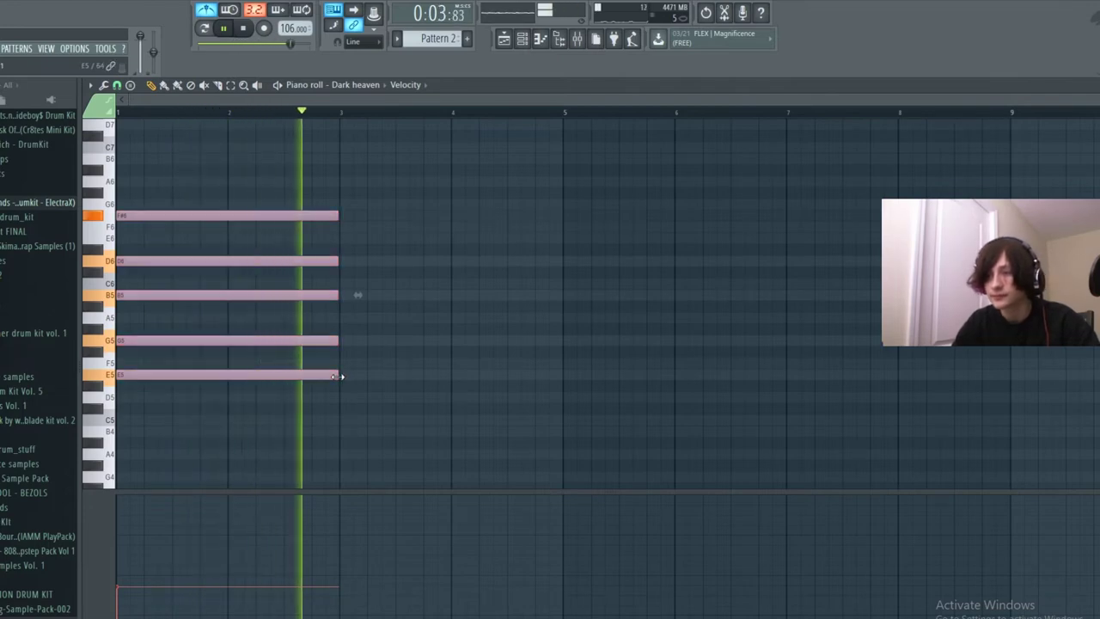
double_click(337, 376)
click(612, 290)
key(space)
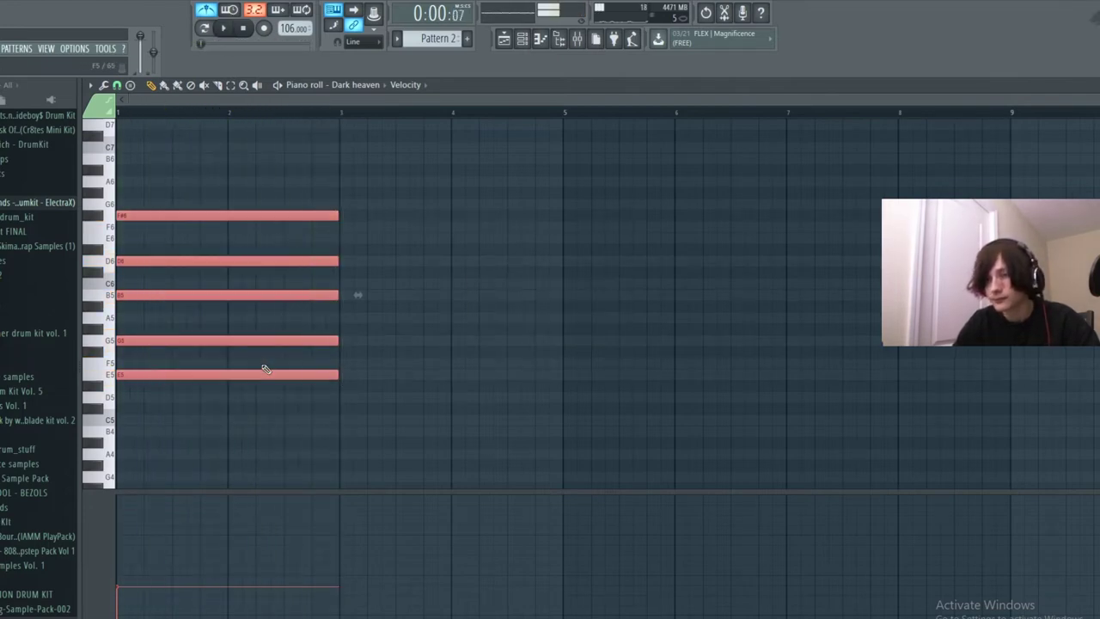
Transpose the whole Minor 9th chord up to a G5 root and play it back.
drag(263, 369, 237, 340)
key(space)
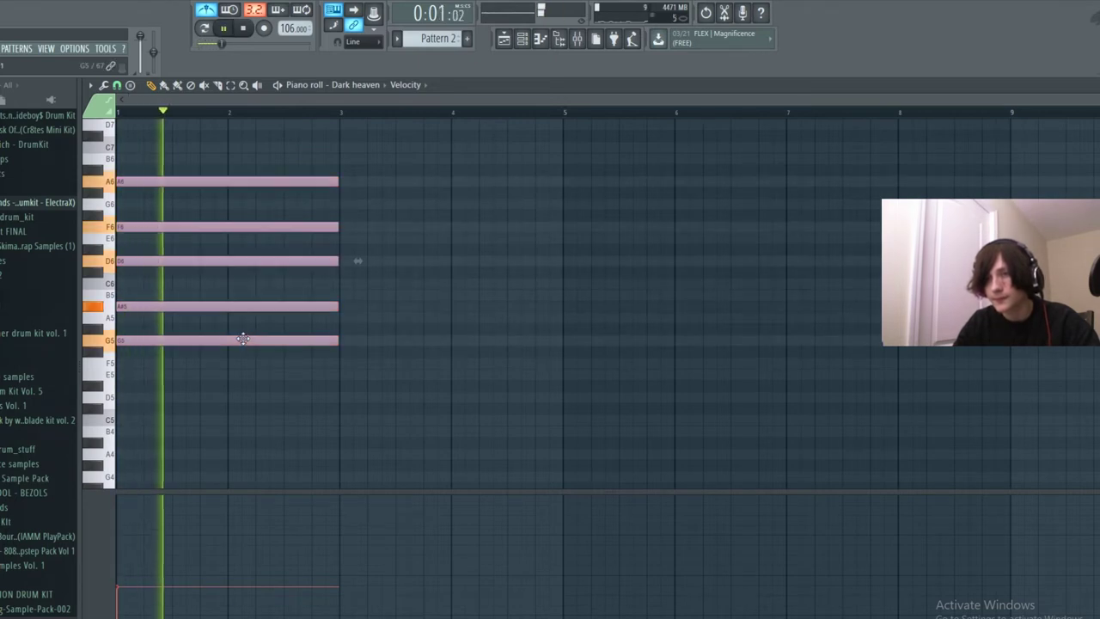
click(246, 350)
key(ctrl+a)
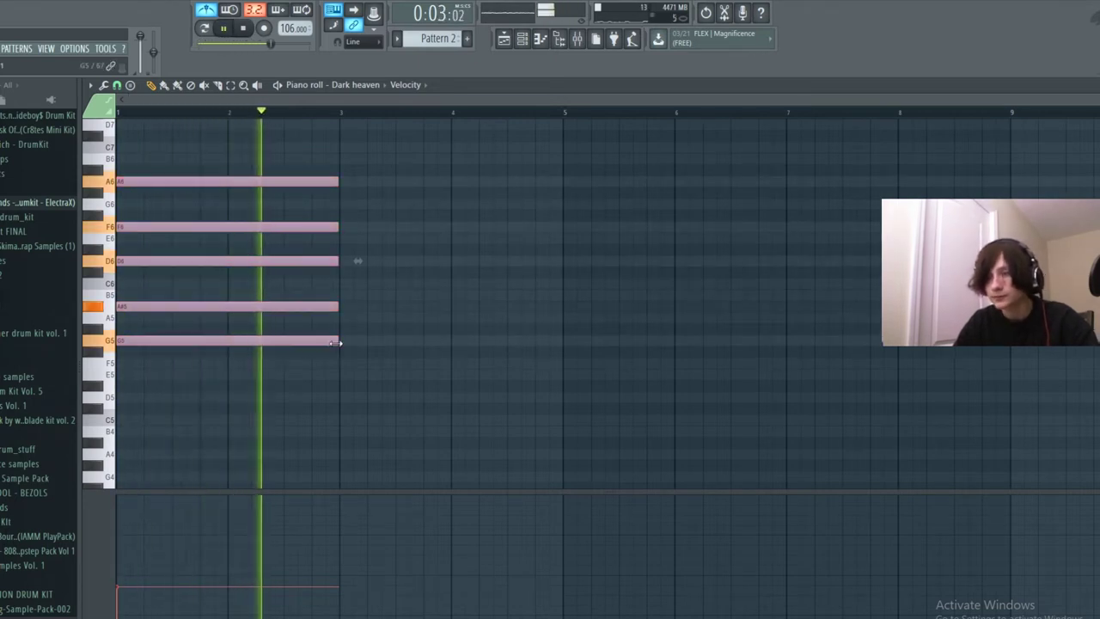
key(space)
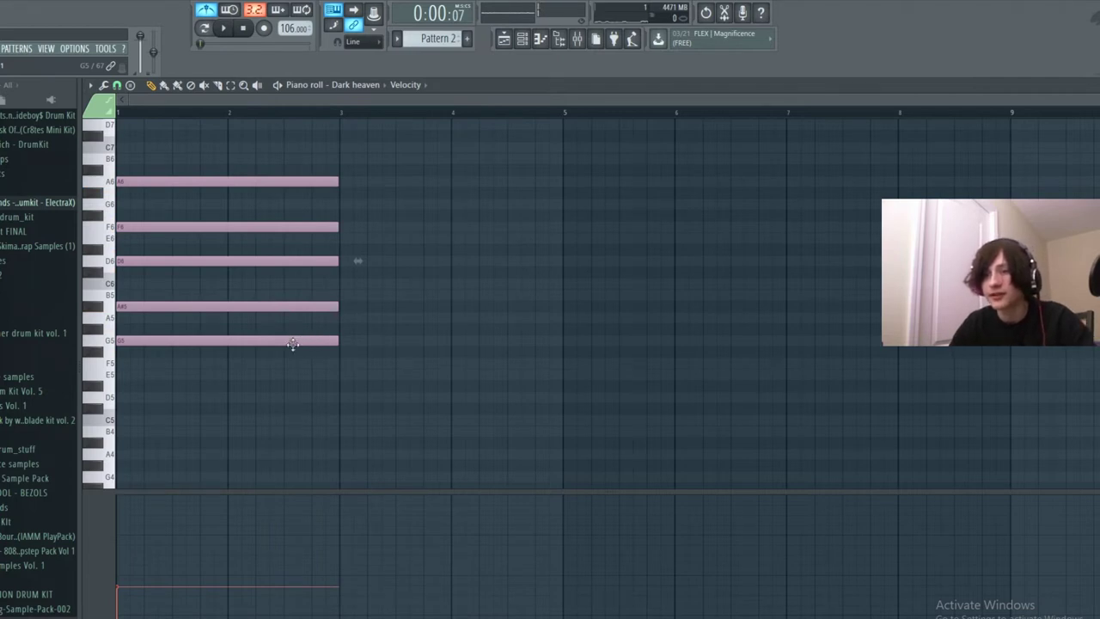
Transpose the Minor 9th chord up to an A5 root and down to a B4 root, playing each version.
drag(292, 344, 295, 318)
key(space)
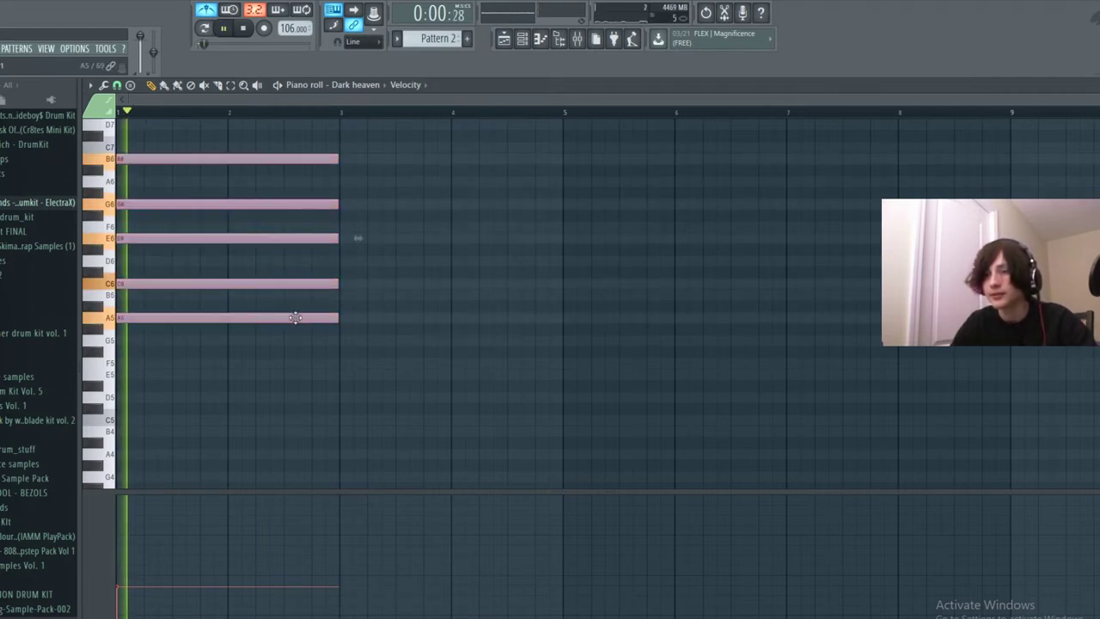
drag(292, 339, 237, 437)
key(space)
key(space)
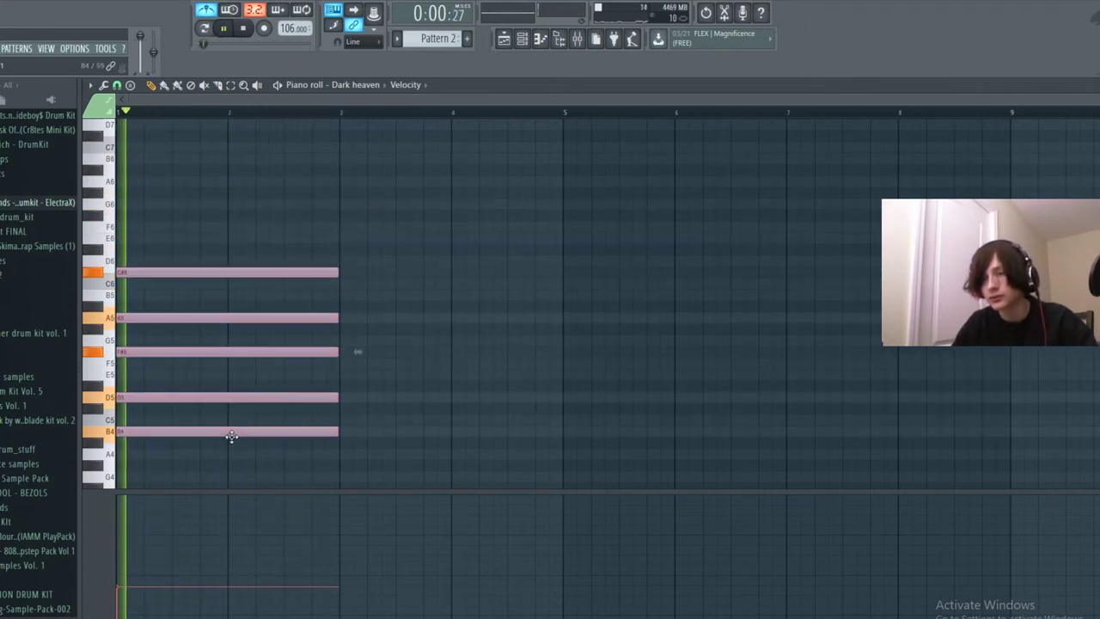
Delete the Minor 9th chord, stop playback, and remove the trial C6 note placed in bar 3.
right_click(231, 353)
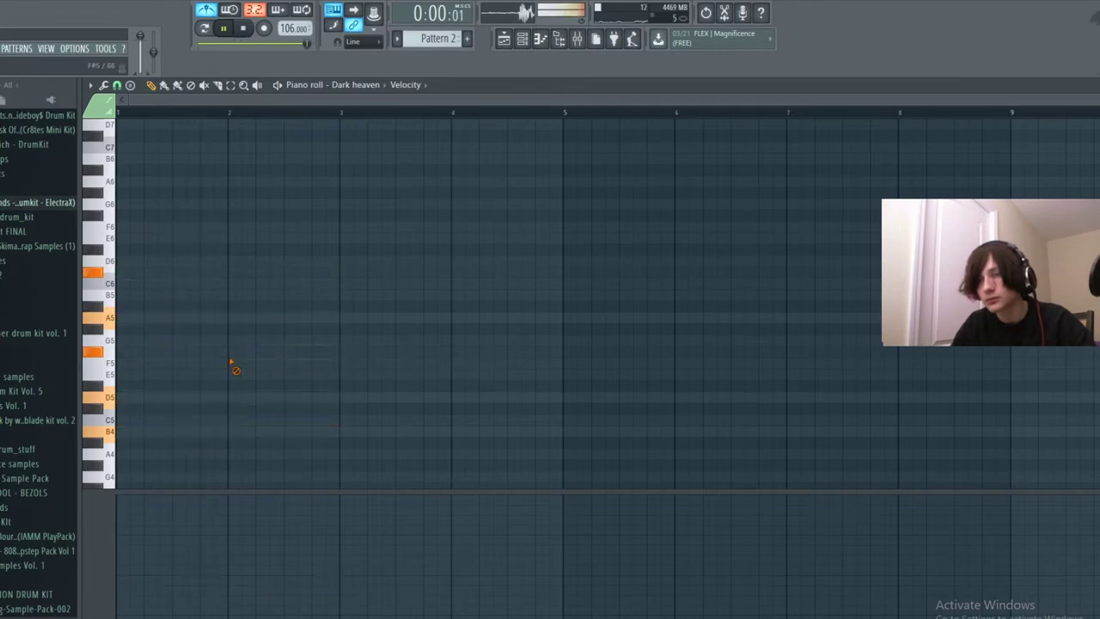
key(space)
click(132, 87)
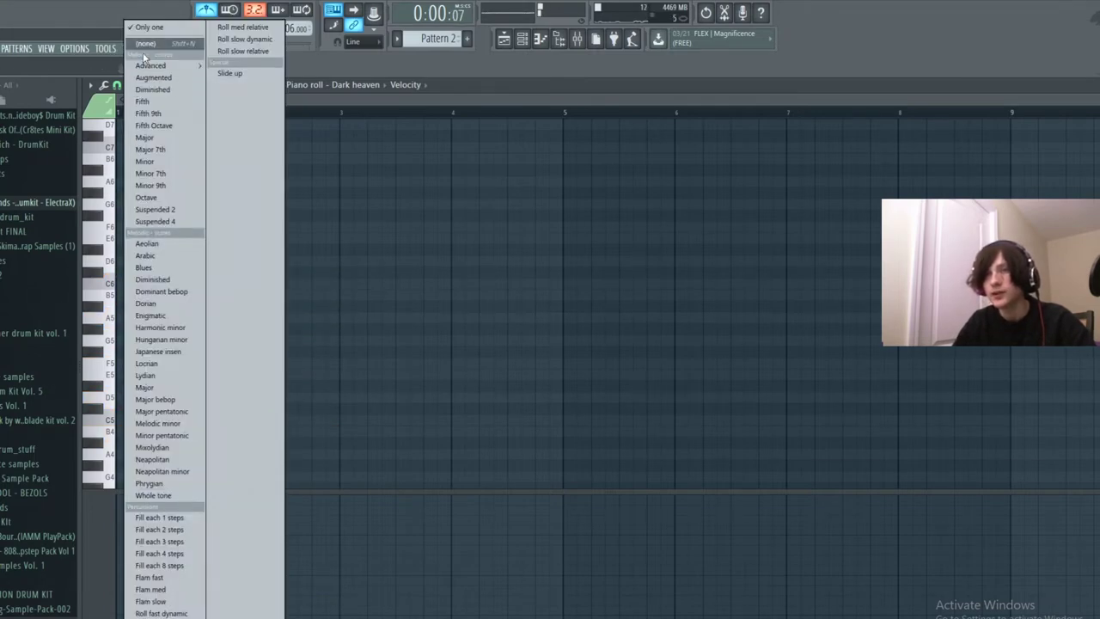
click(363, 283)
right_click(392, 285)
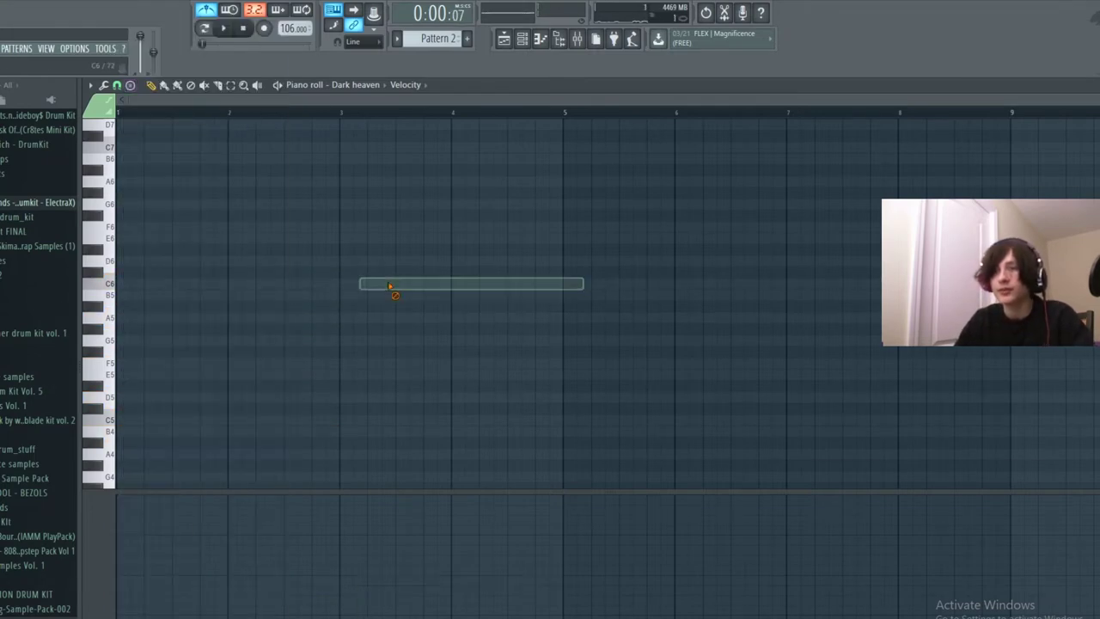
Stamp a Major 7th chord rooted on G5 at bar 1 and shorten its notes to end just before bar 3.
click(131, 87)
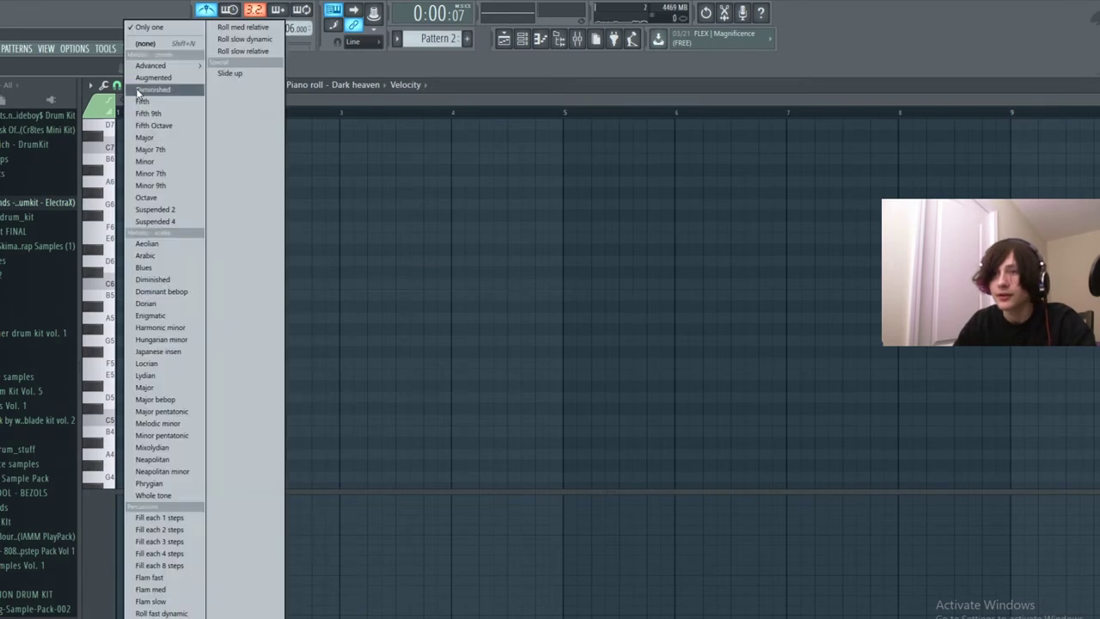
click(162, 151)
drag(124, 296, 93, 345)
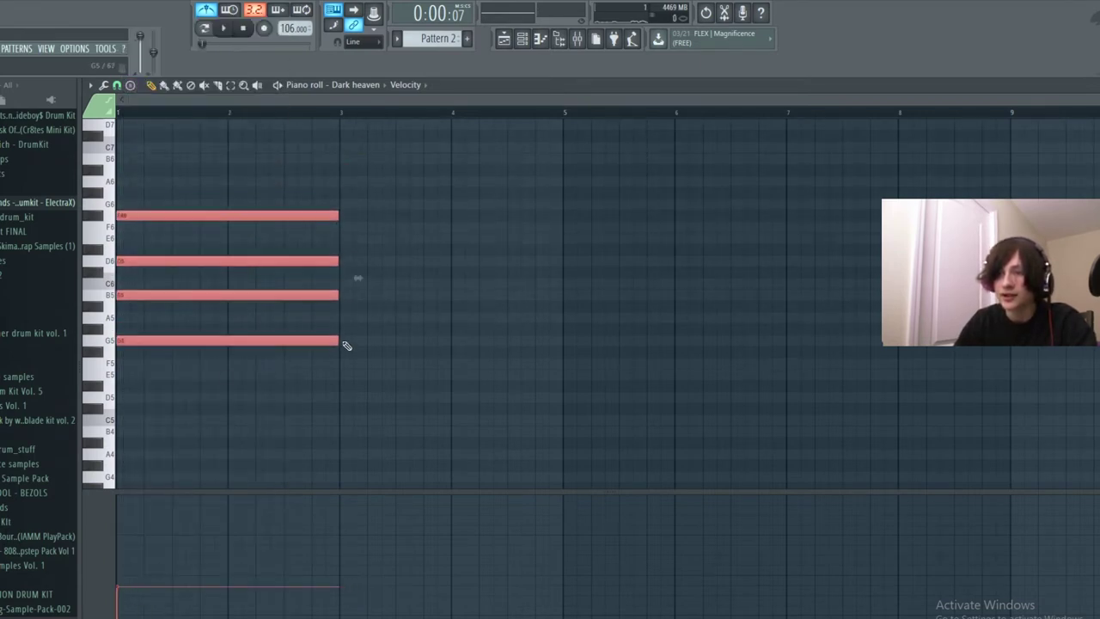
mouse_move(339, 343)
mouse_down()
mouse_move(313, 344)
mouse_move(342, 346)
mouse_up()
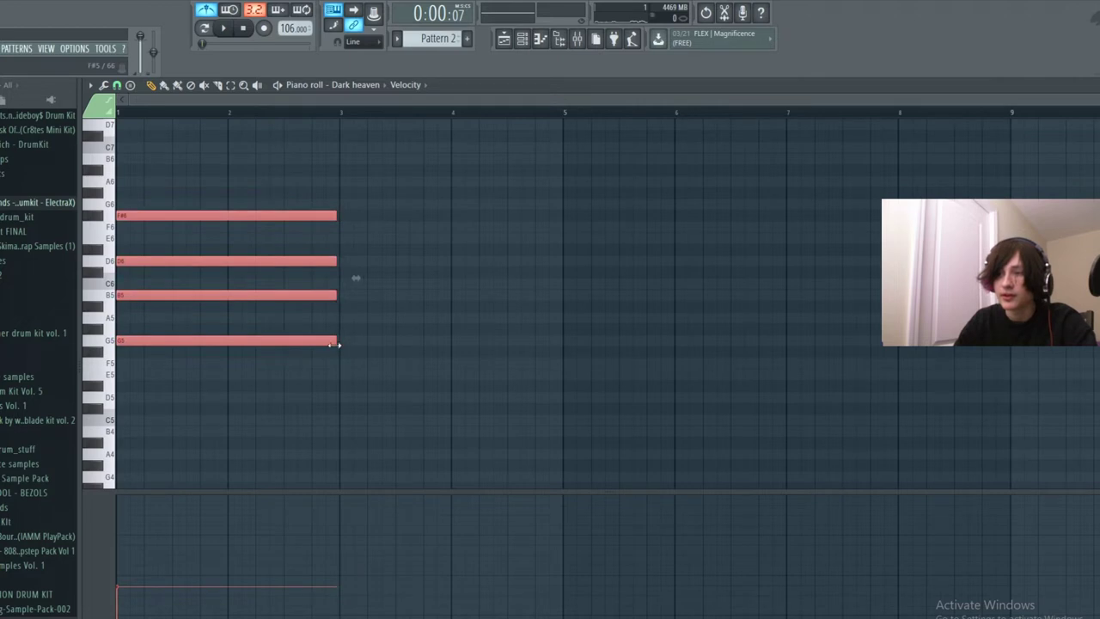
Delete the Major 7th chord rooted on G5 from the piano roll.
right_click(303, 295)
drag(134, 331, 122, 341)
right_click(137, 341)
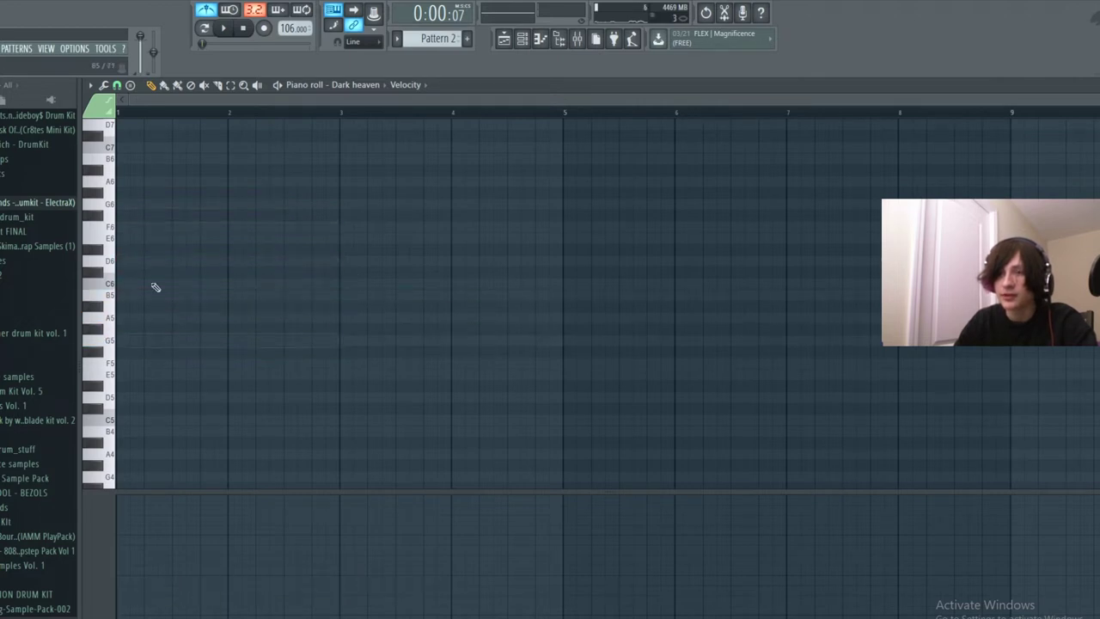
Turn off single-use stamping and stamp a Minor 7th chord rooted on A5 at bar 1.
click(131, 86)
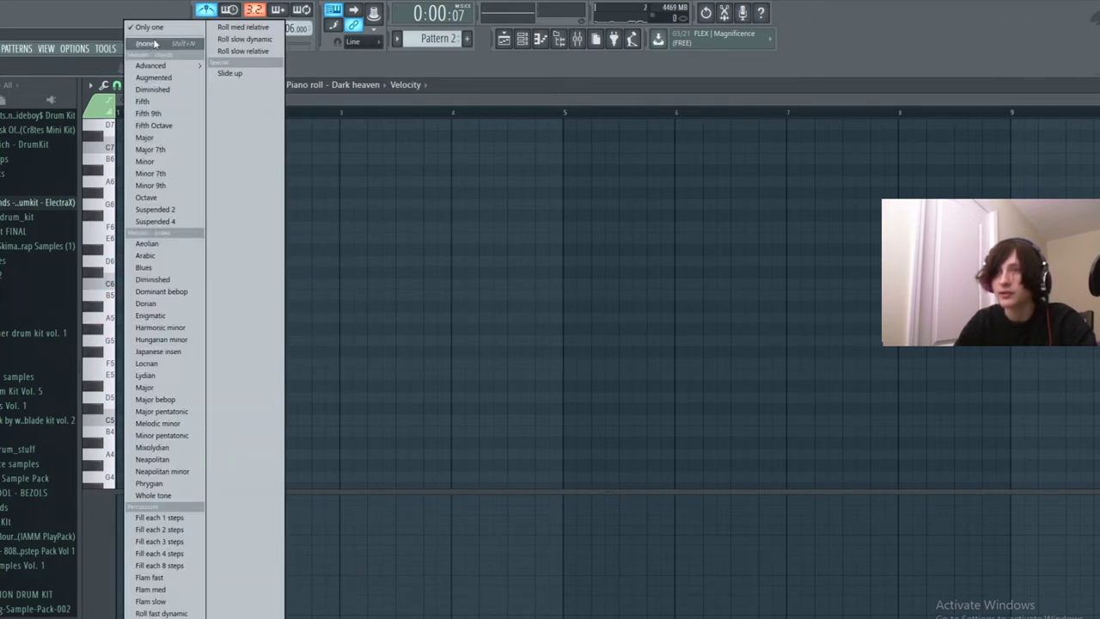
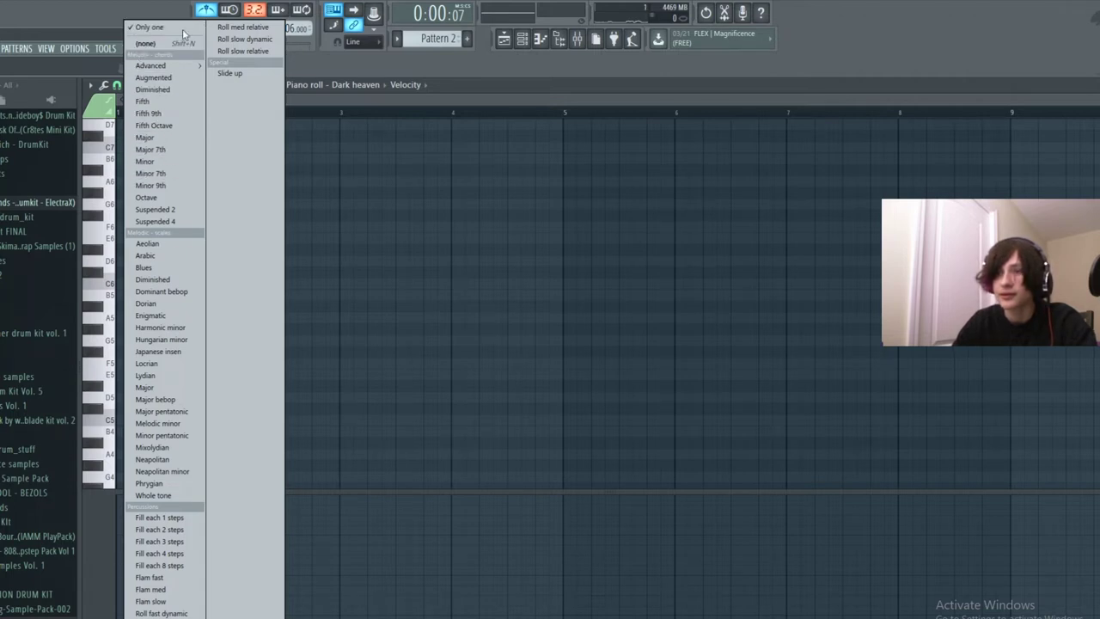
click(150, 28)
click(131, 87)
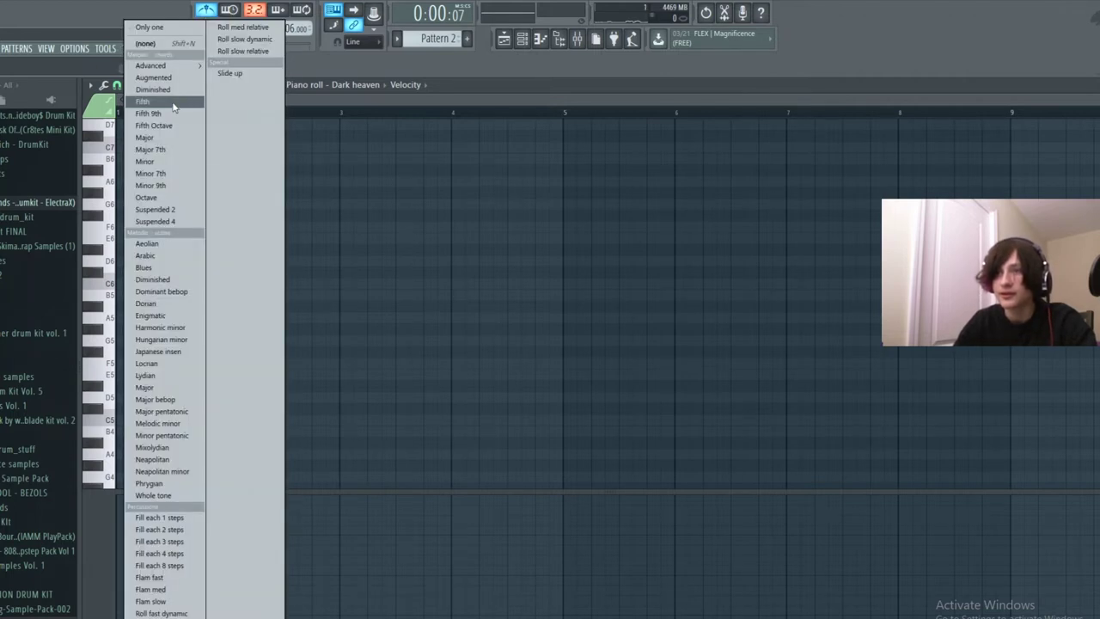
click(173, 180)
drag(184, 290, 107, 321)
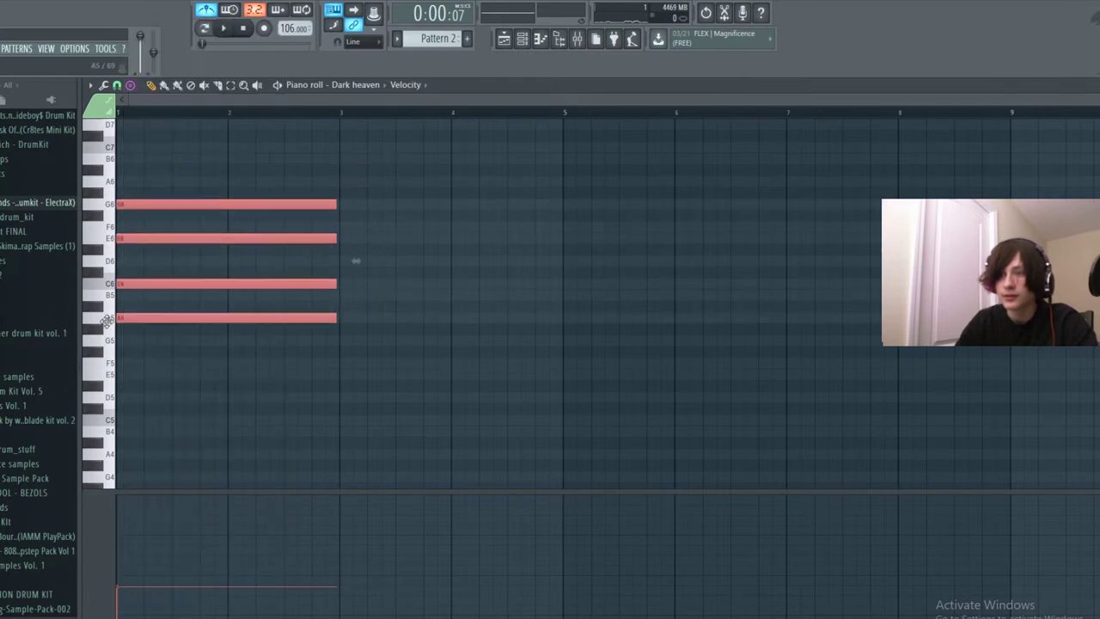
click(150, 306)
Reset the chord stamp to none and delete the Minor 7th chord rooted on A5.
click(129, 86)
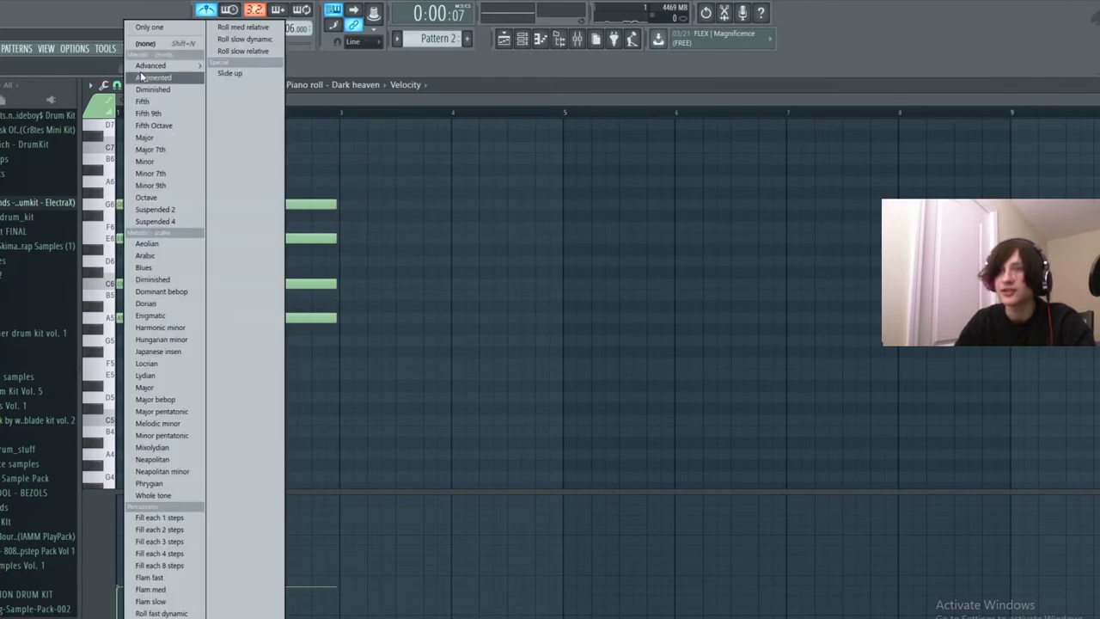
click(159, 43)
right_click(190, 281)
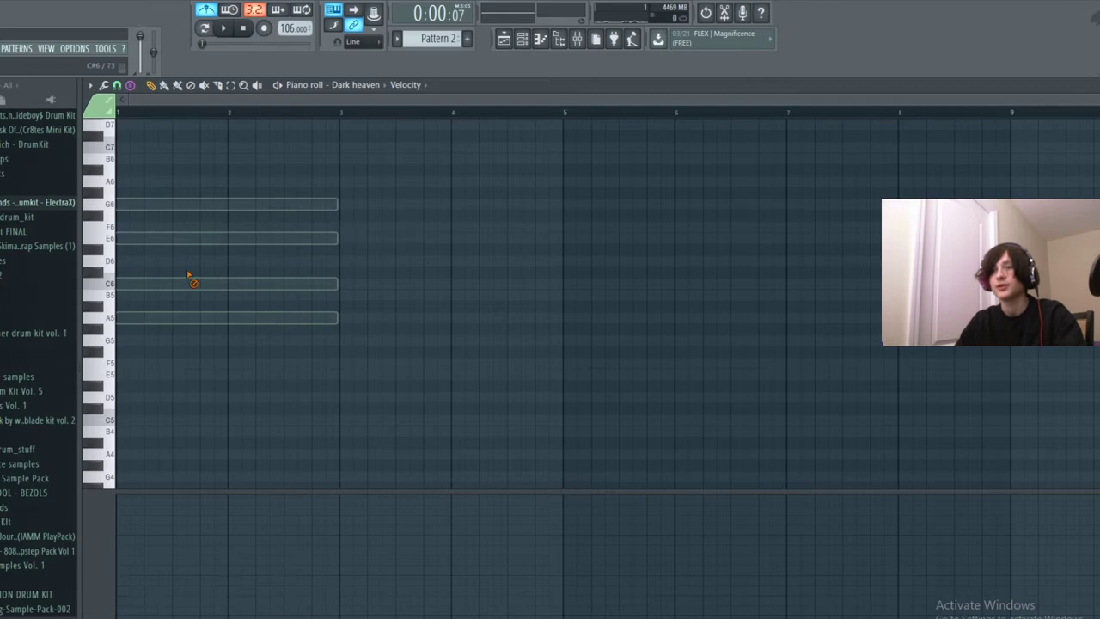
Stamp a Minor 9th chord rooted on F5 at bar 1.
click(133, 85)
mouse_move(191, 66)
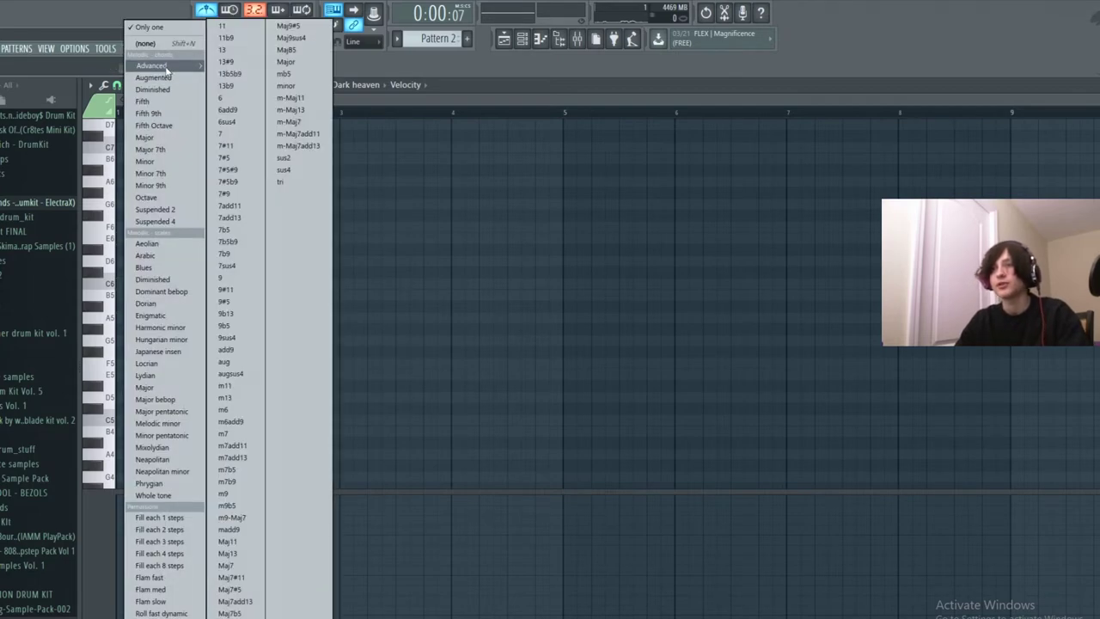
click(185, 188)
drag(163, 328, 146, 368)
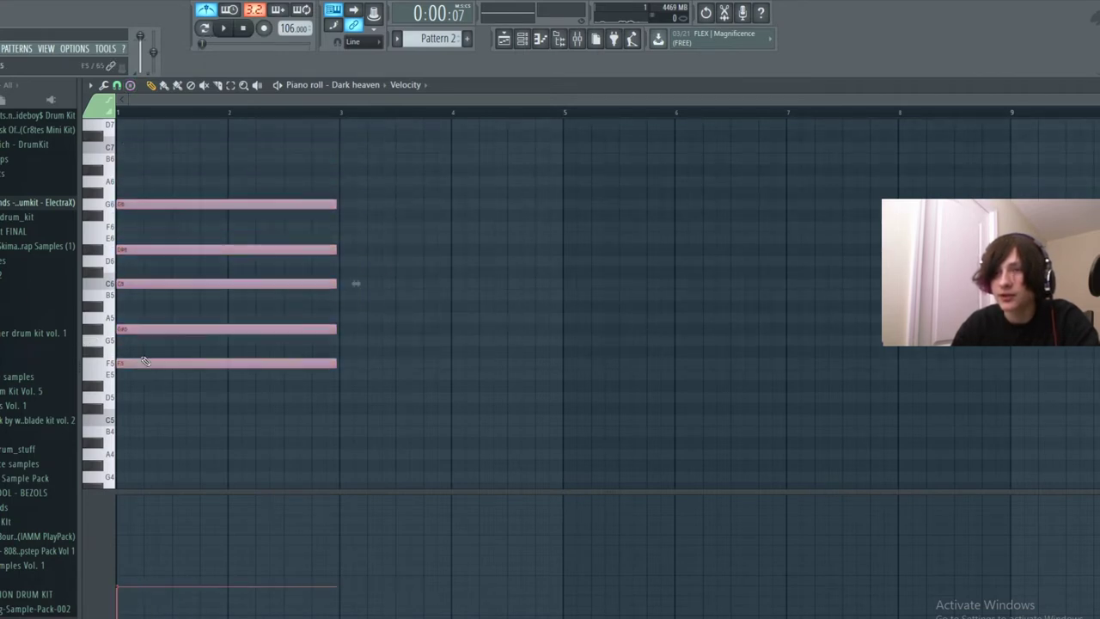
click(121, 84)
click(119, 86)
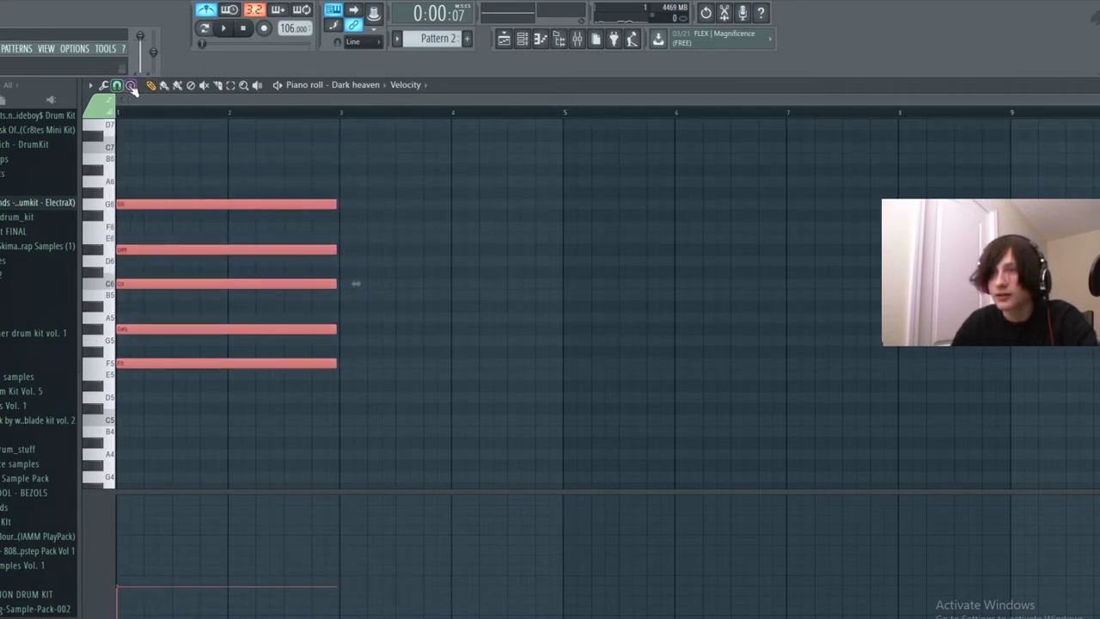
Rebuild the chord by hand at bar 3 with G6, D#6, C6, G#5 and F5 notes, removing the misplaced F#5.
click(340, 204)
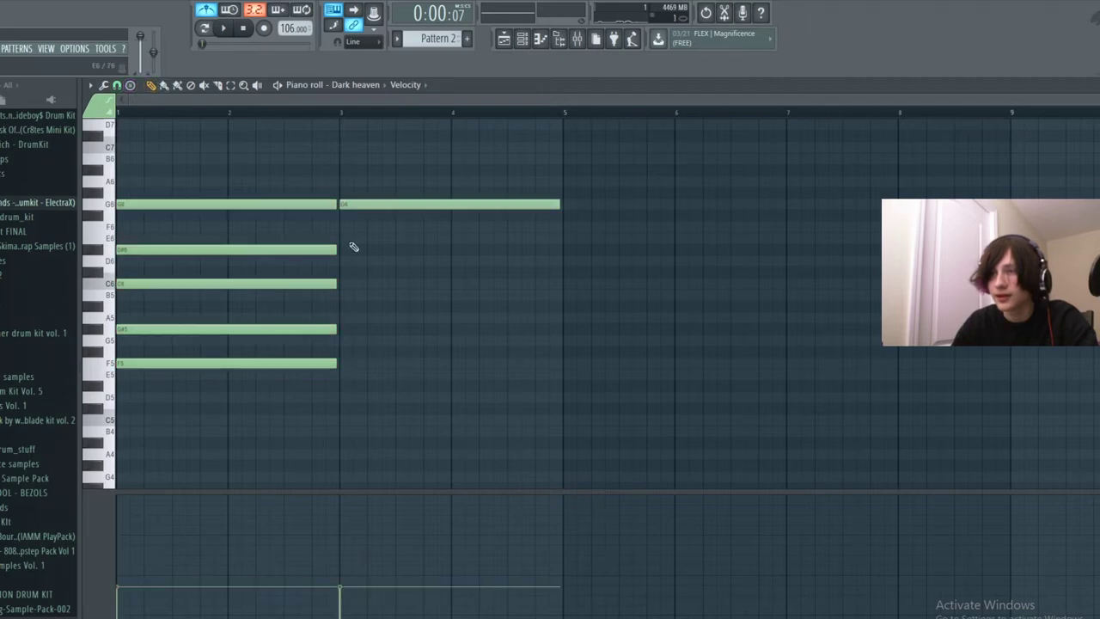
double_click(343, 250)
click(612, 248)
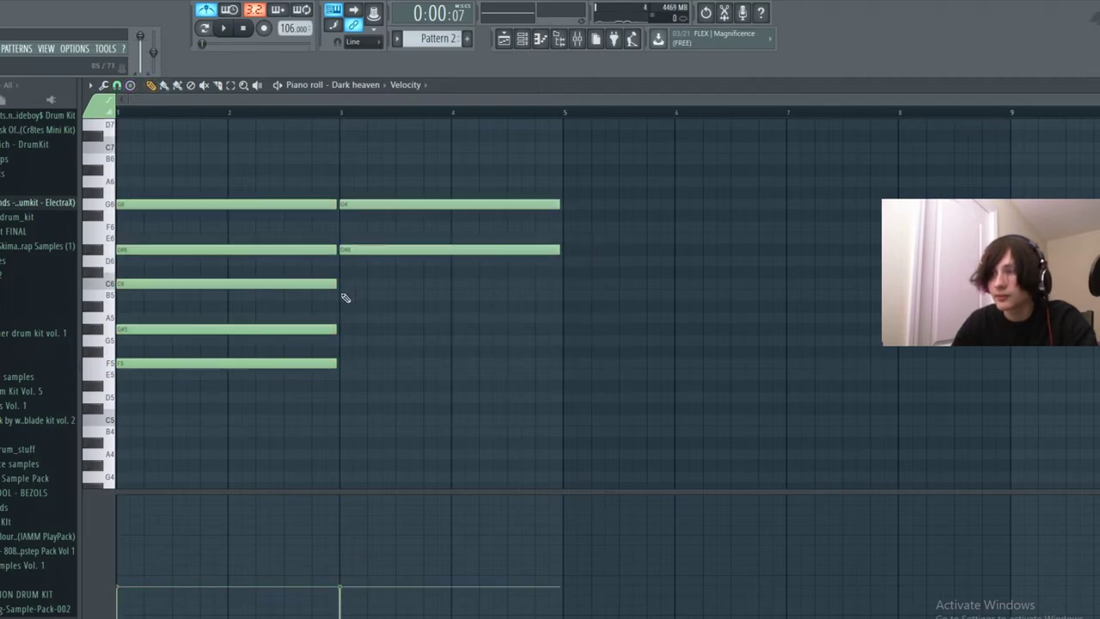
click(343, 284)
click(344, 329)
click(344, 352)
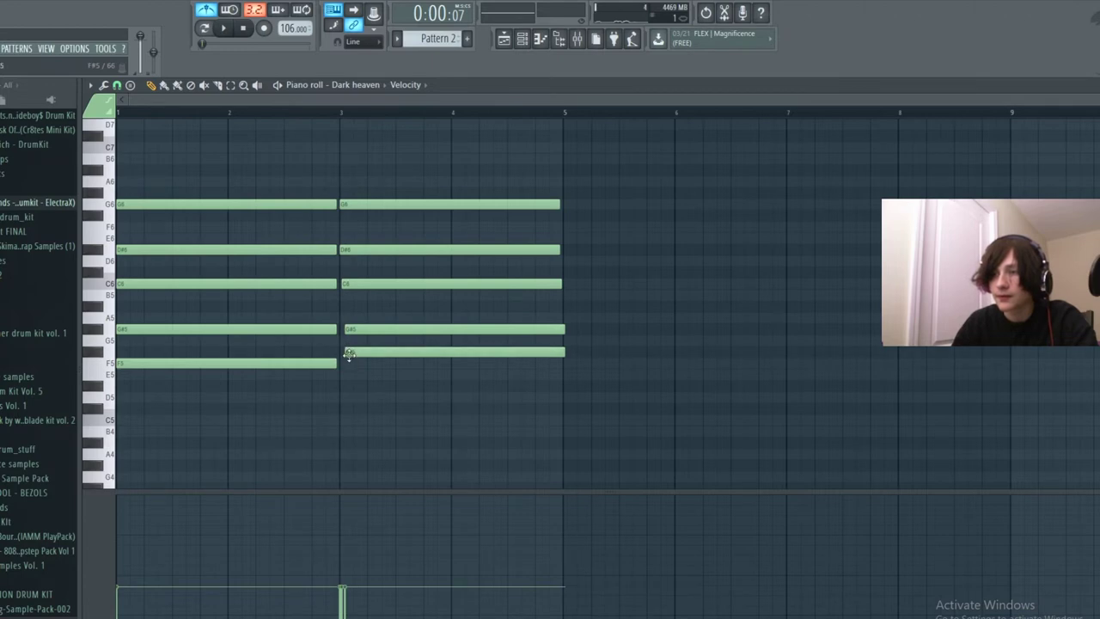
right_click(346, 353)
click(343, 364)
Delete all five notes of the original stamped chord in bars 1 and 2.
right_click(320, 364)
right_click(324, 329)
right_click(327, 284)
right_click(330, 250)
right_click(332, 204)
Shift the D#6, C6 and G#5 notes so they line up with the chord's start at bar 3.
drag(359, 250, 384, 248)
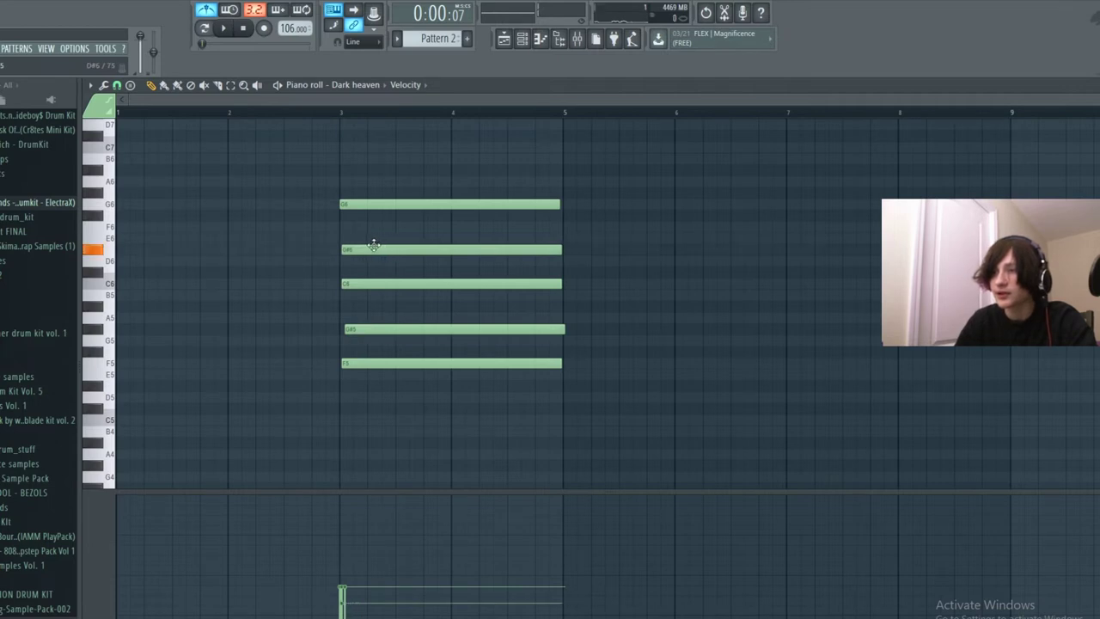
drag(361, 286, 398, 286)
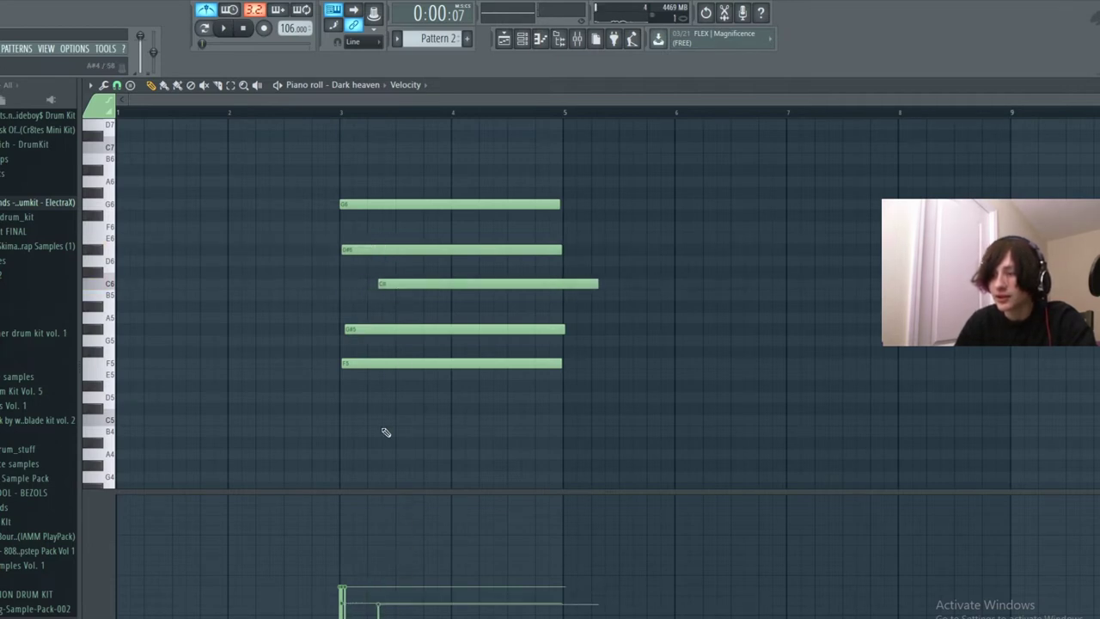
mouse_move(380, 326)
mouse_down()
mouse_move(408, 327)
mouse_move(366, 329)
mouse_up()
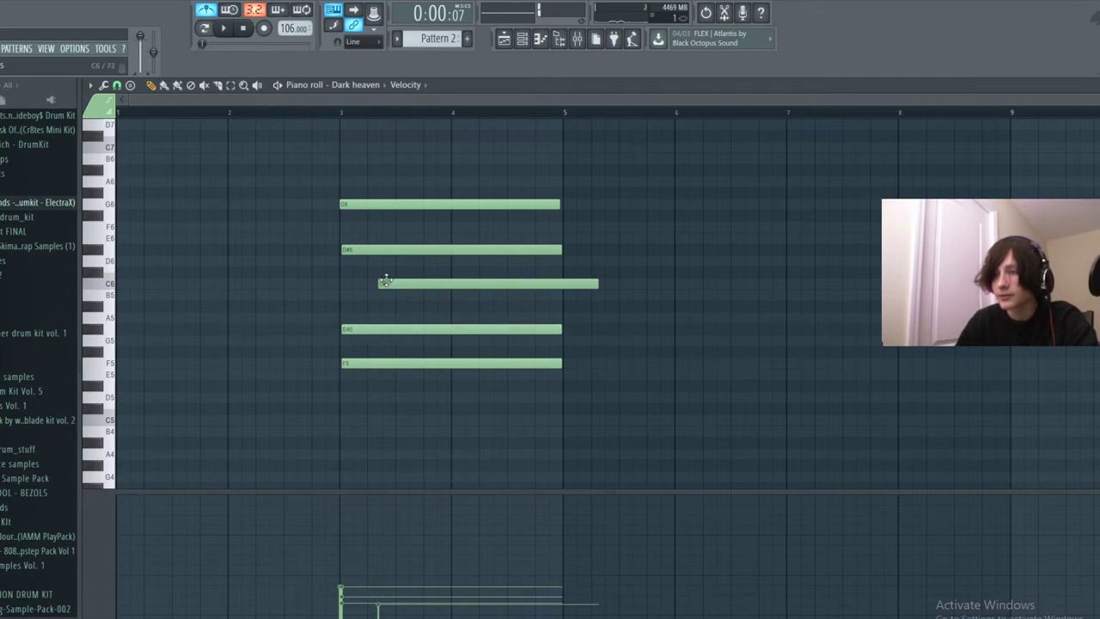
drag(386, 280, 355, 278)
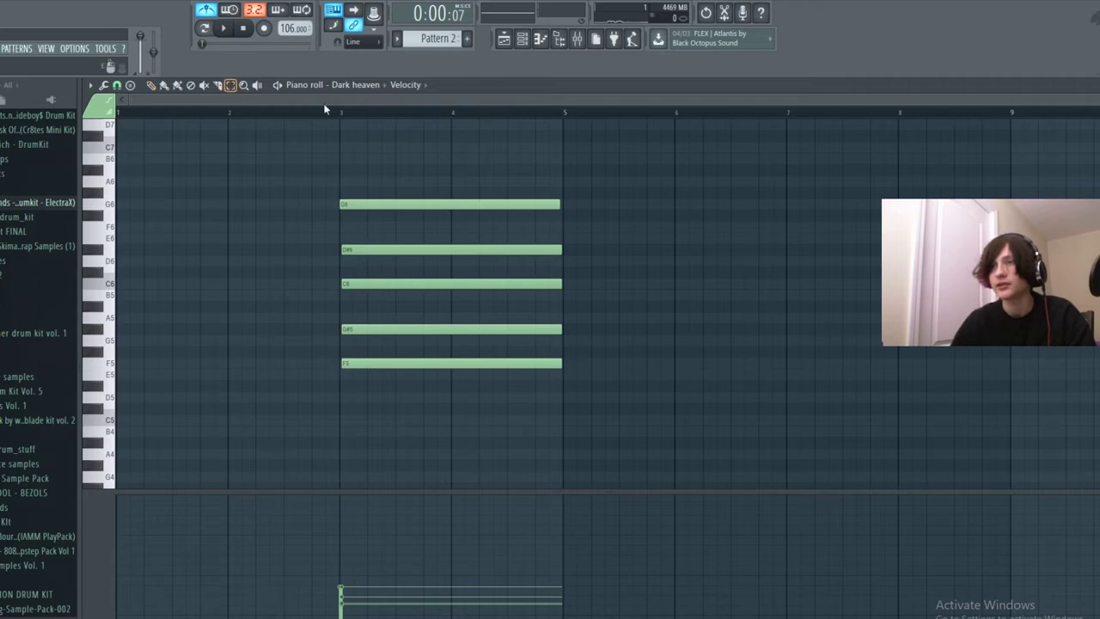
Select the whole hand-drawn chord, move it to bar 1, and delete it.
drag(508, 143, 475, 389)
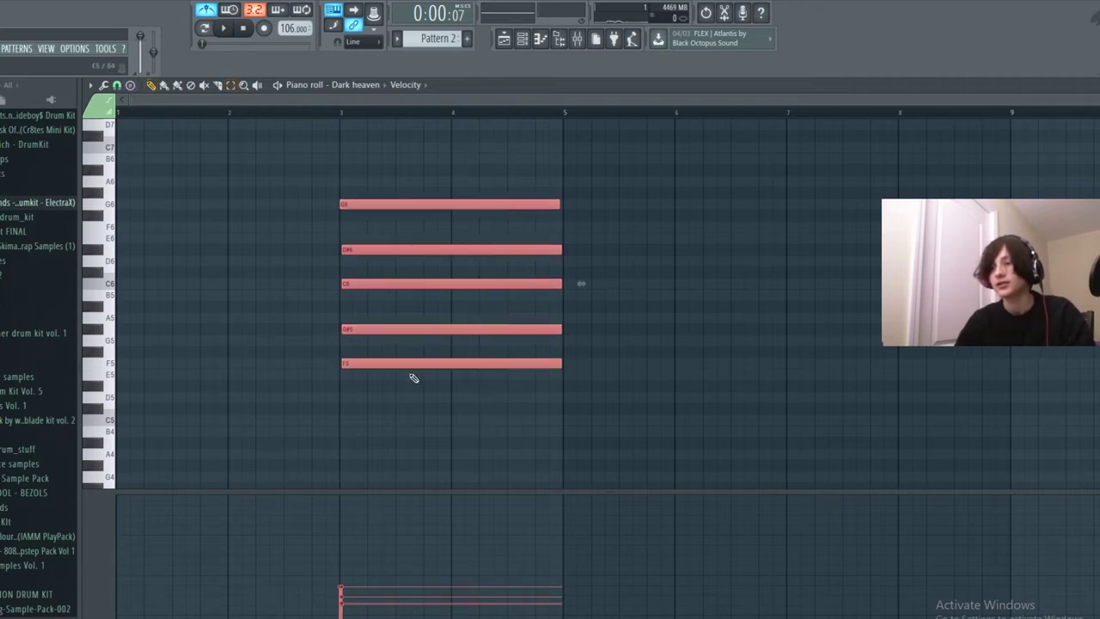
drag(406, 364, 173, 362)
key(Delete)
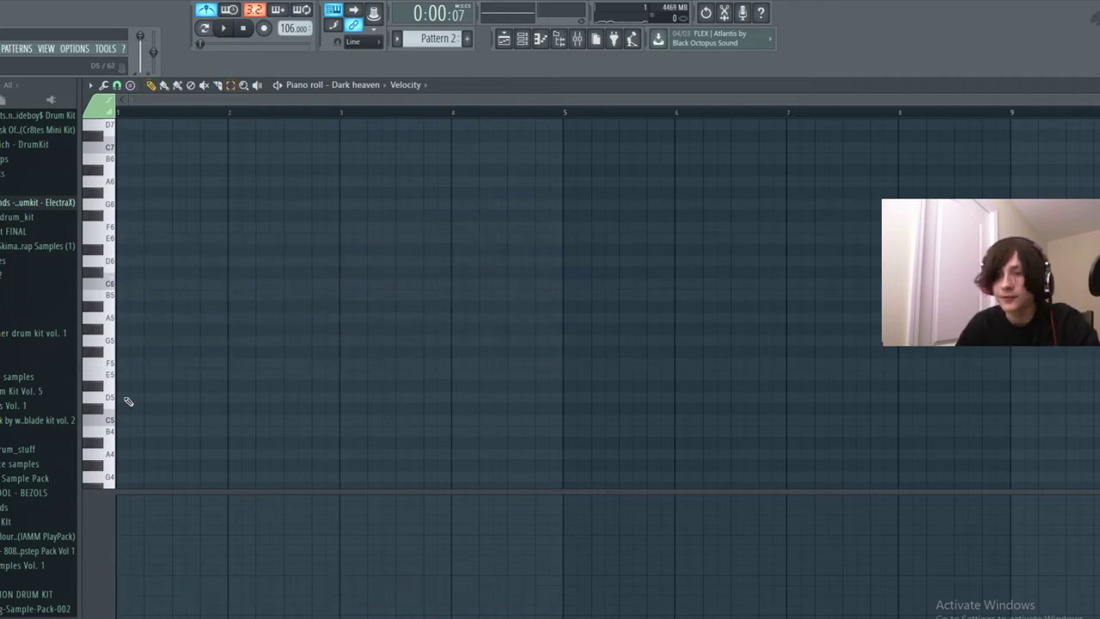
Draw a chord at bar 1 from C5, E5, G5 and B5 notes and play it back.
scroll(128, 404, down, 1)
click(120, 388)
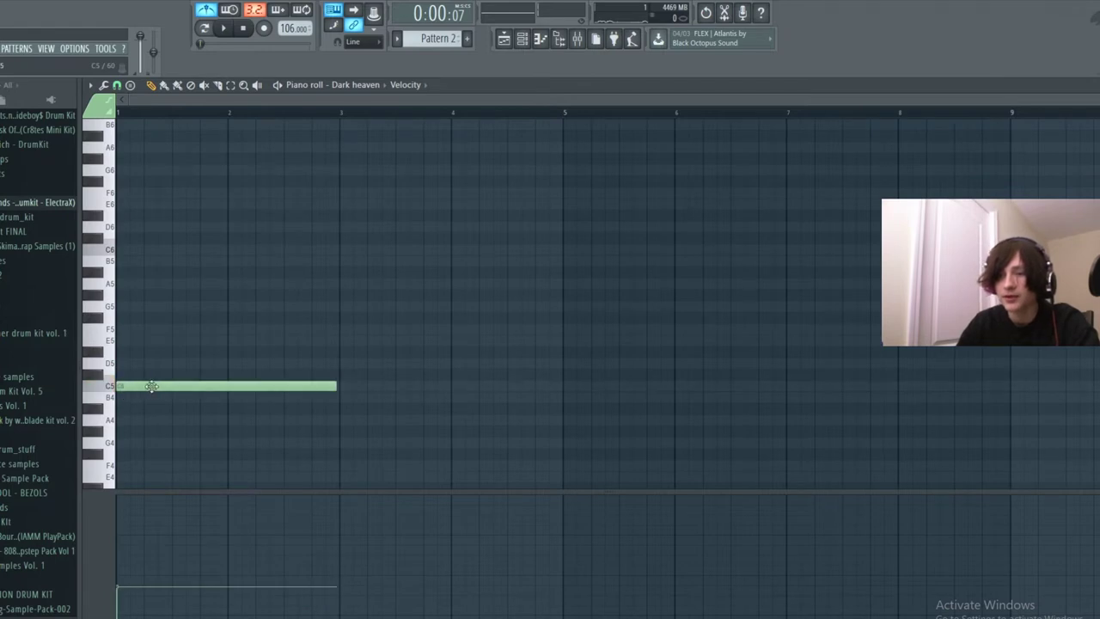
click(120, 342)
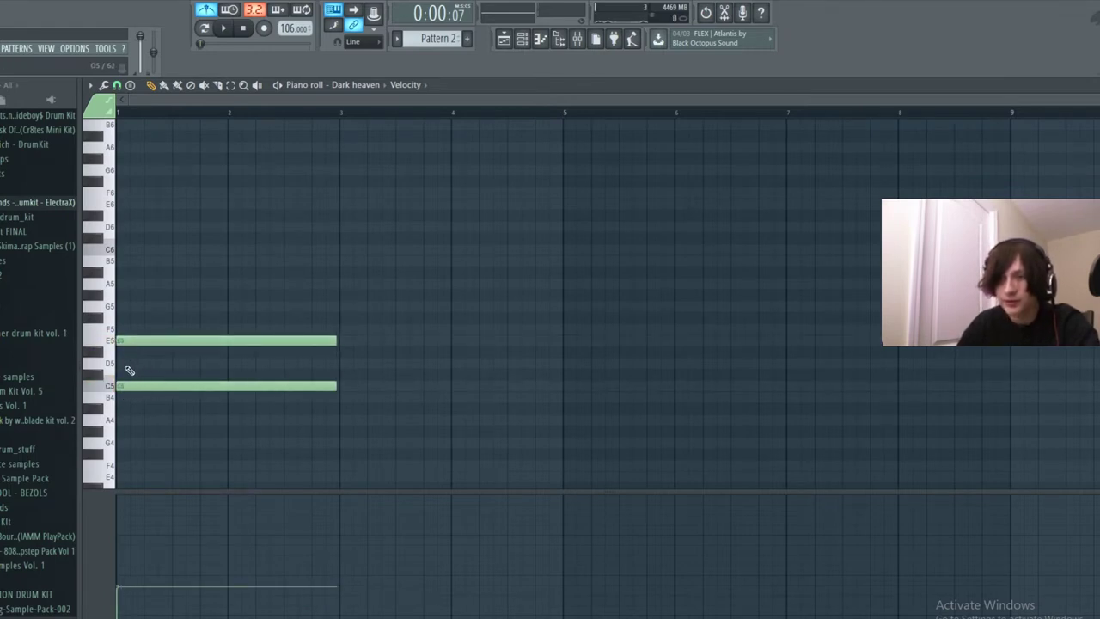
drag(122, 342, 127, 307)
click(122, 309)
click(173, 605)
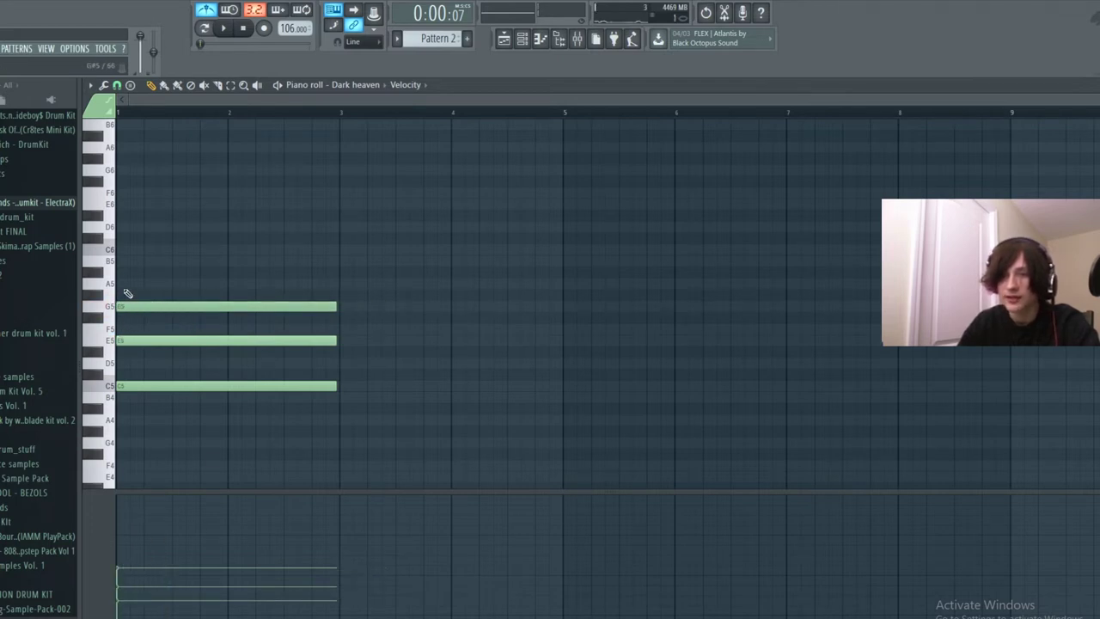
drag(122, 262, 155, 262)
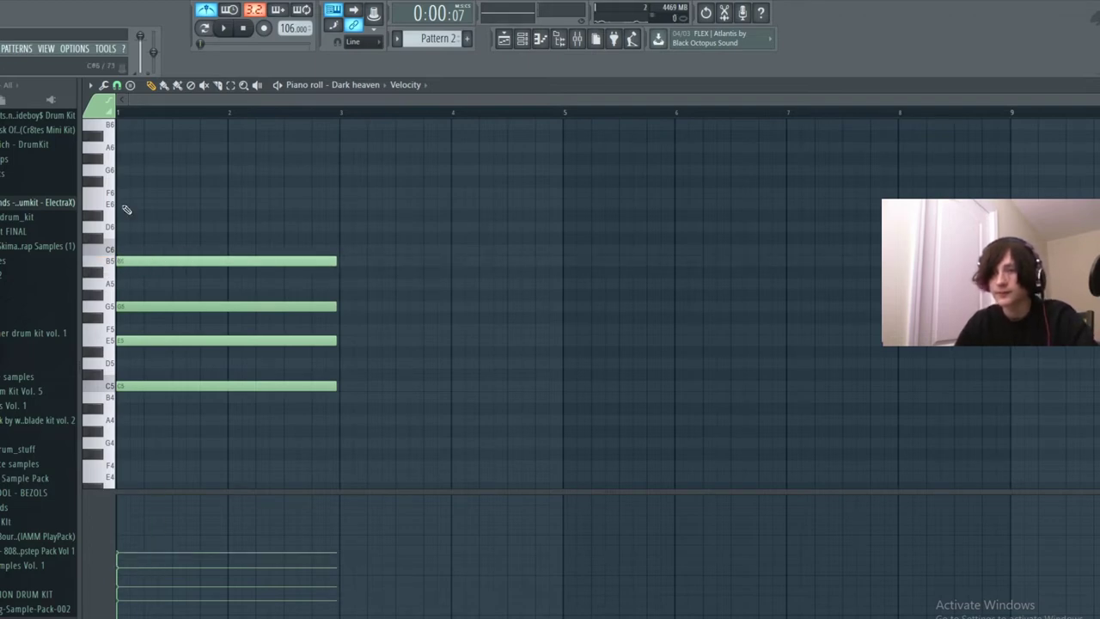
key(space)
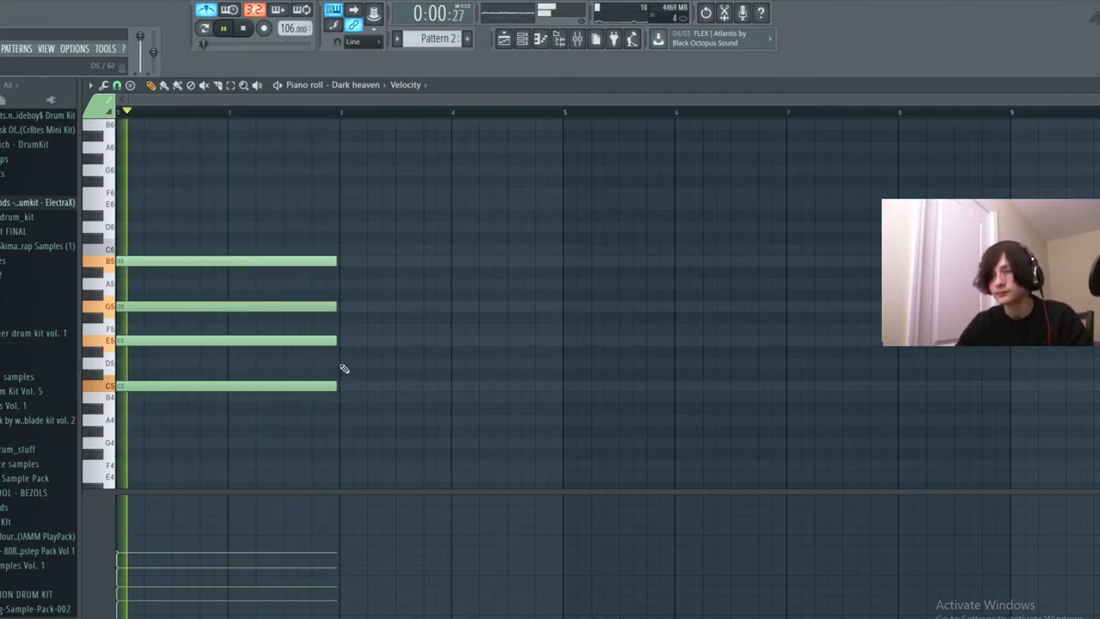
key(space)
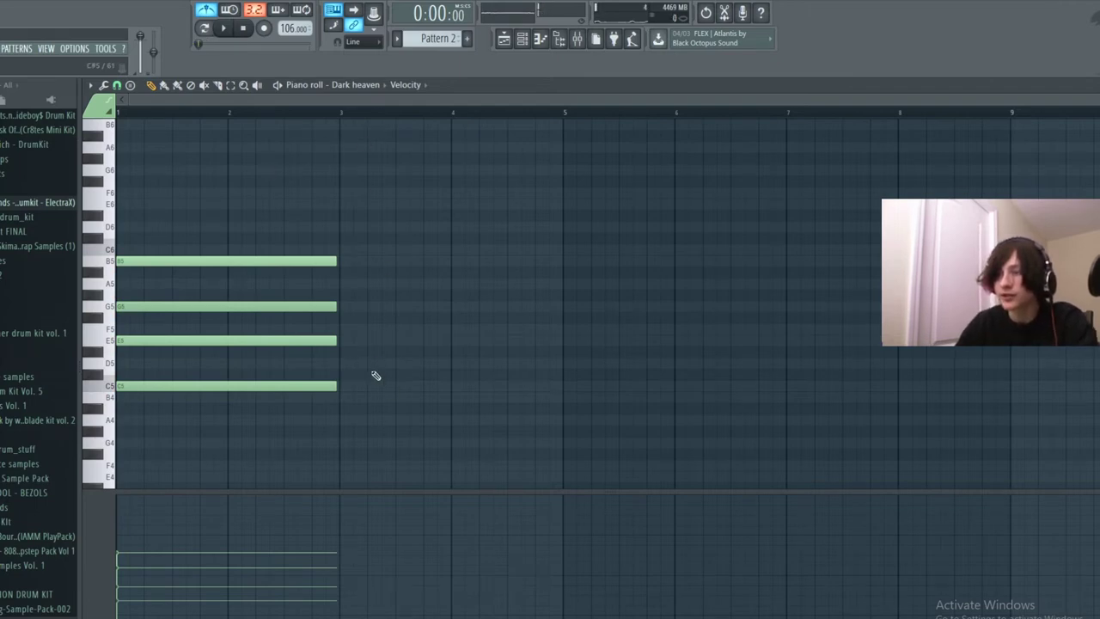
Draw a second chord just after bar 3 from E5, G#5, B5 and D#6 notes, removing the trial G5.
click(370, 340)
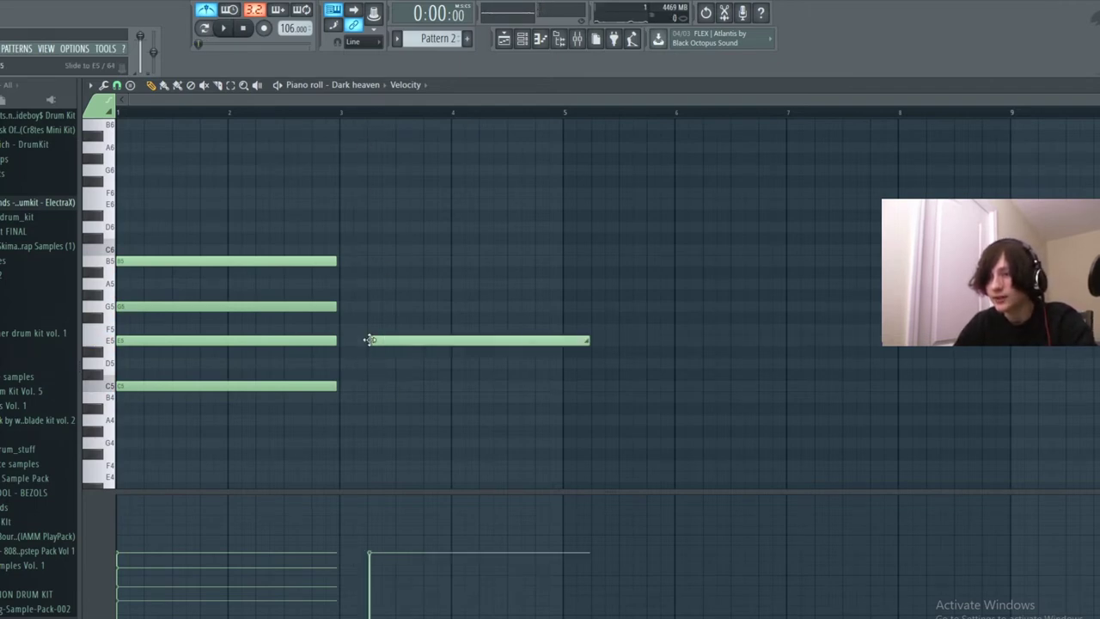
click(381, 306)
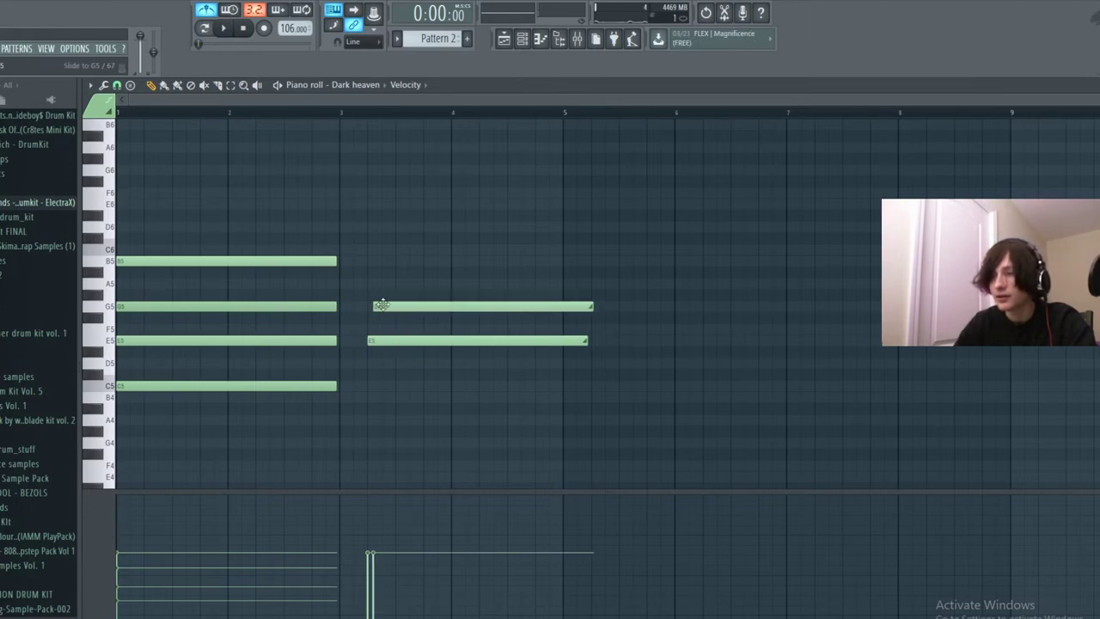
right_click(393, 306)
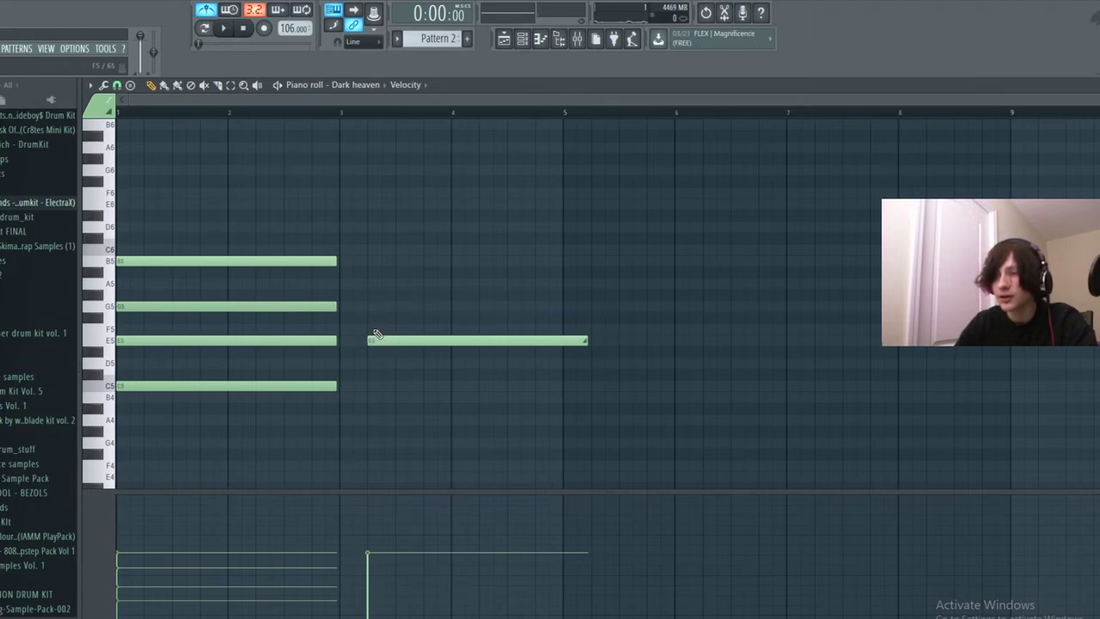
click(368, 293)
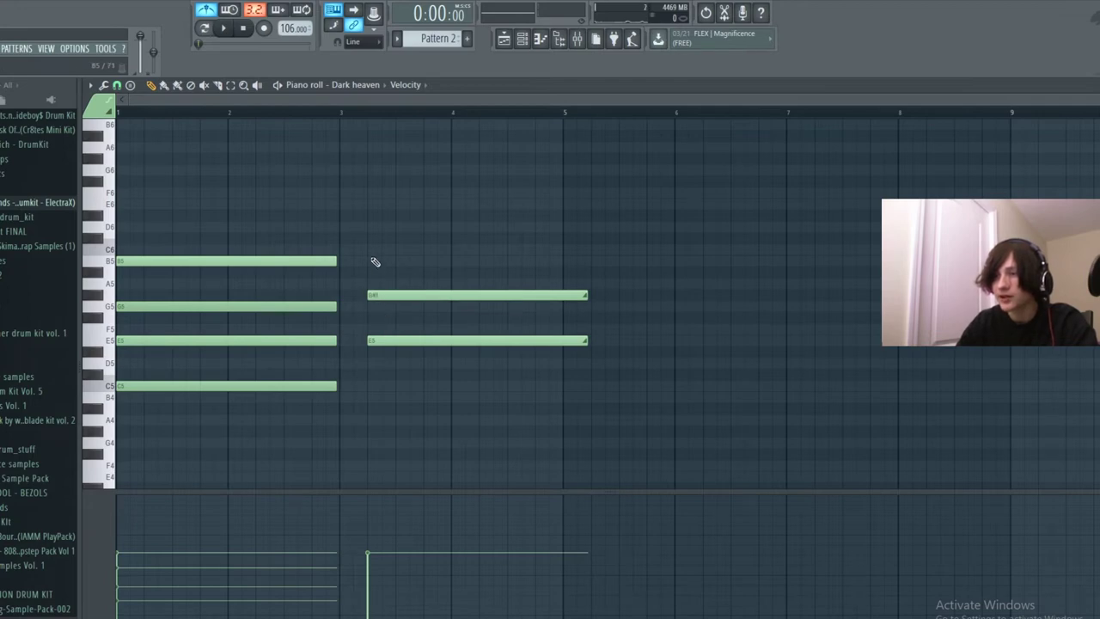
click(372, 261)
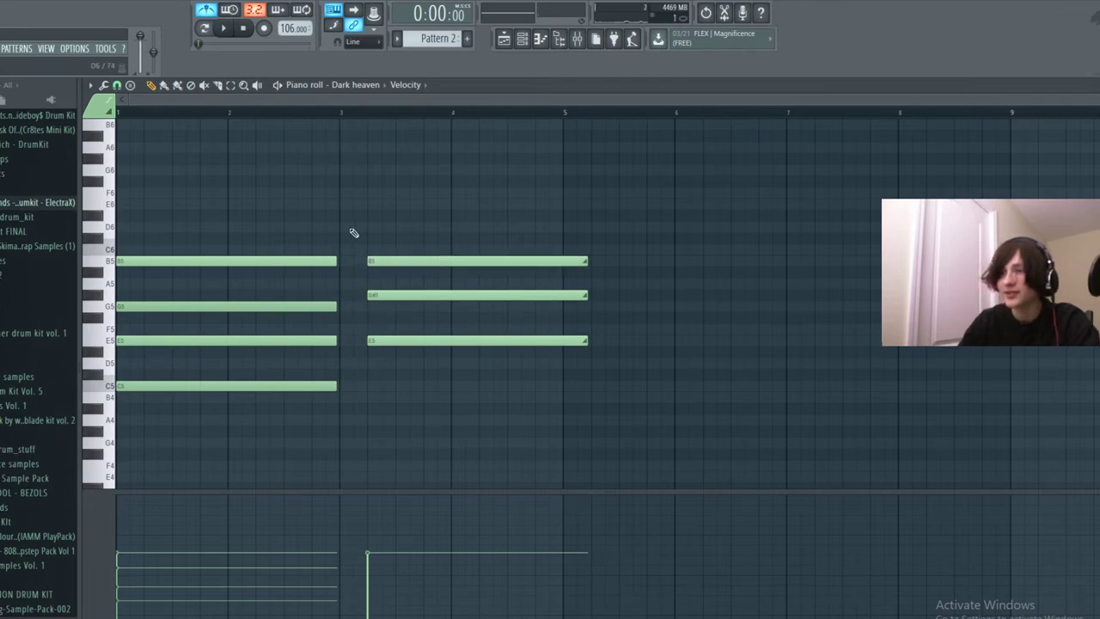
click(368, 215)
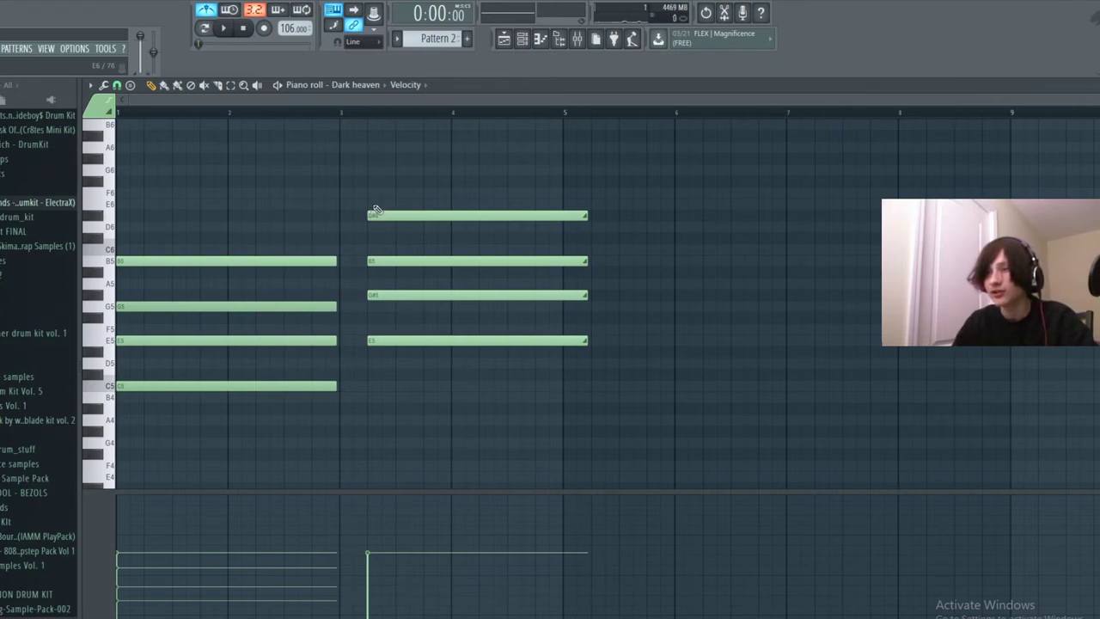
Turn off the slide property for the D#6, B5, G#5 and E5 notes of the second chord.
ctrl+click(337, 116)
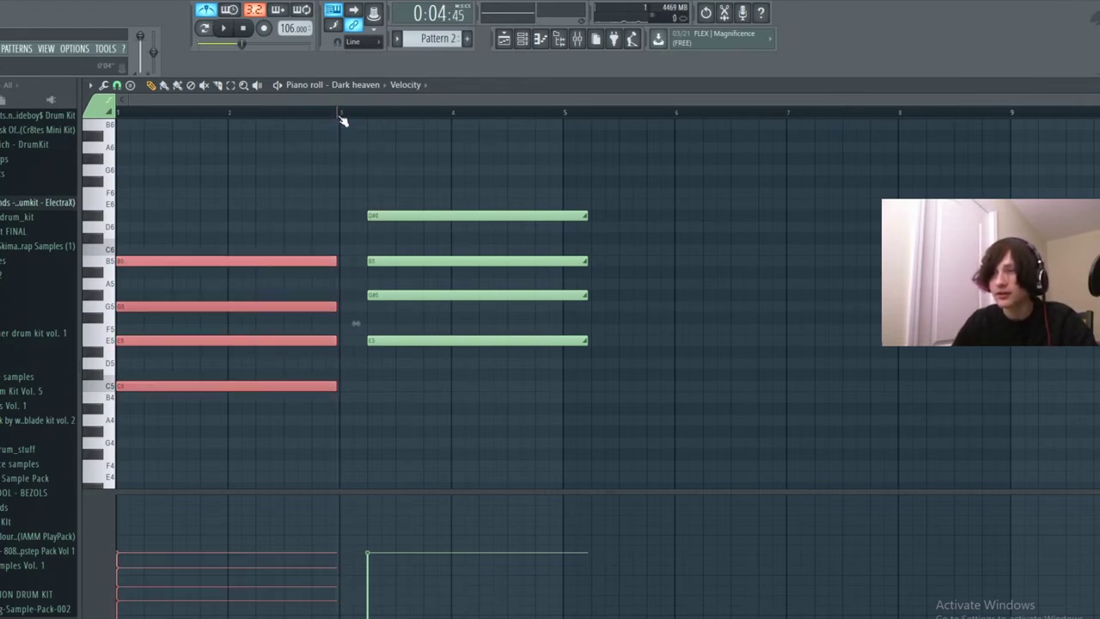
ctrl+click(339, 114)
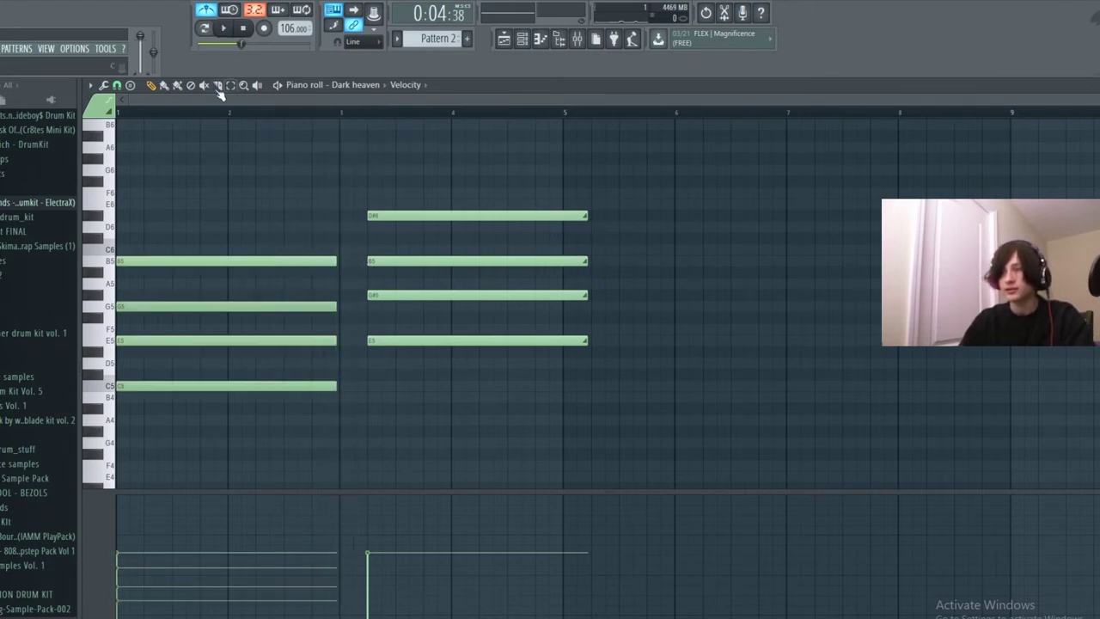
key(space)
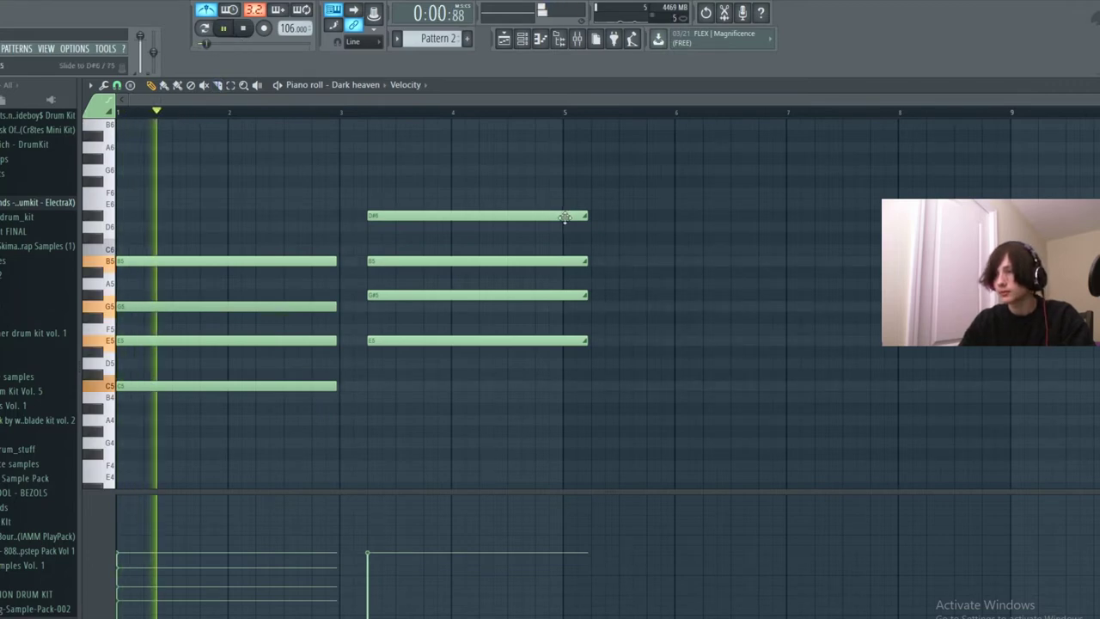
double_click(565, 215)
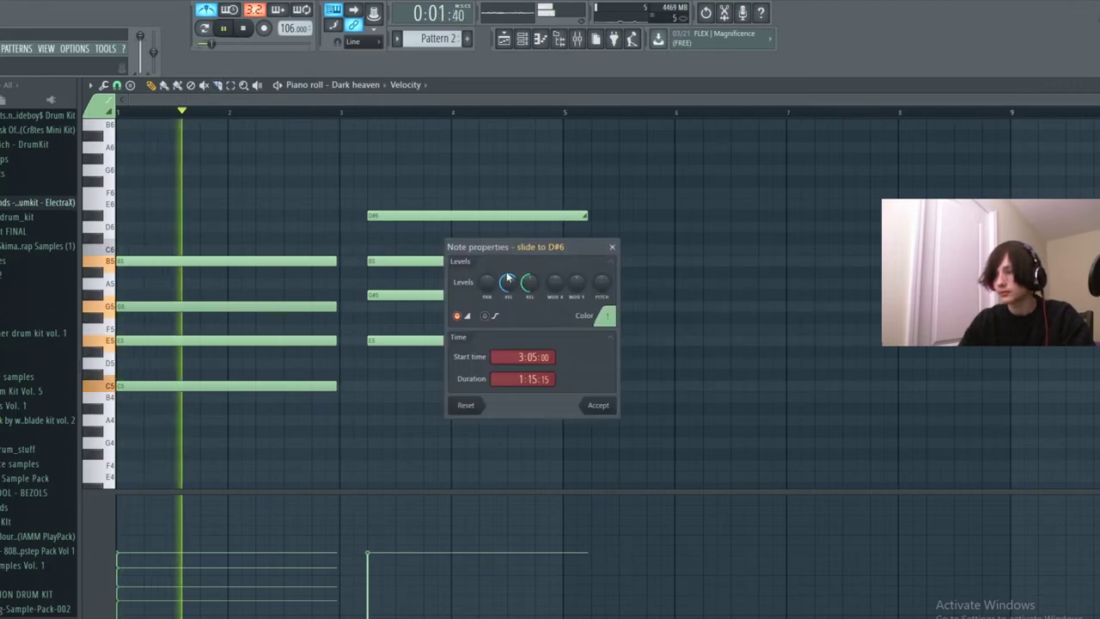
click(593, 405)
key(space)
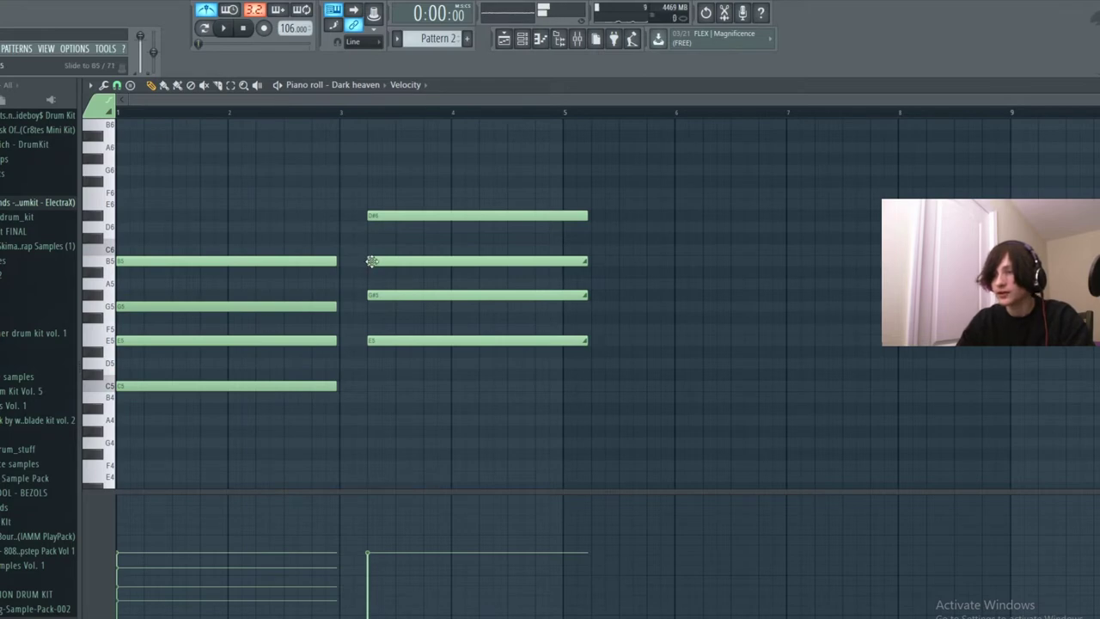
double_click(394, 262)
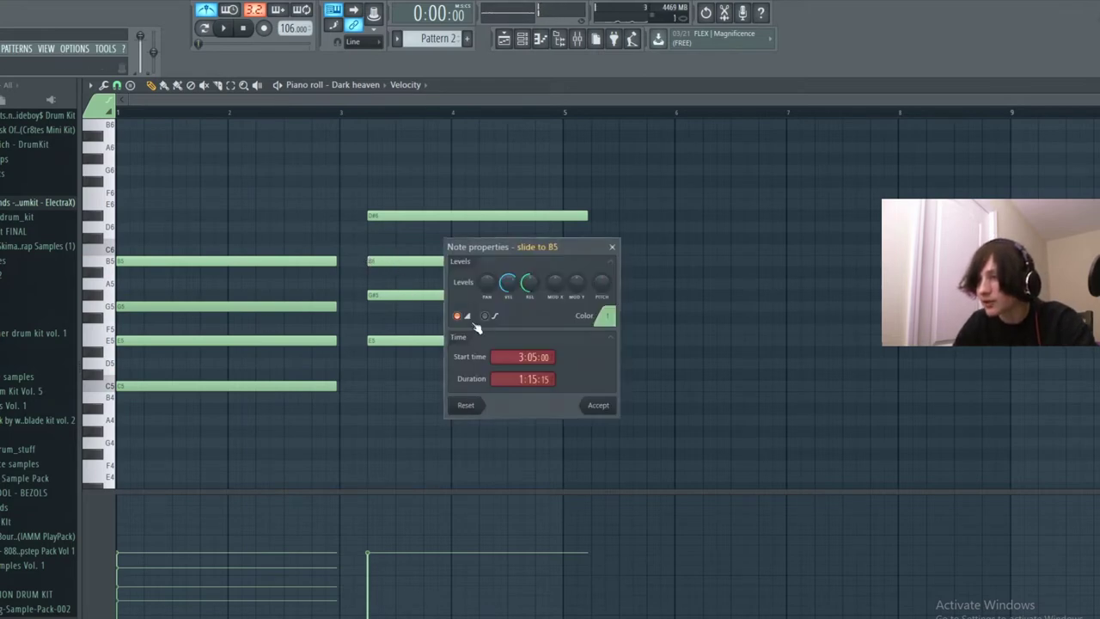
click(587, 406)
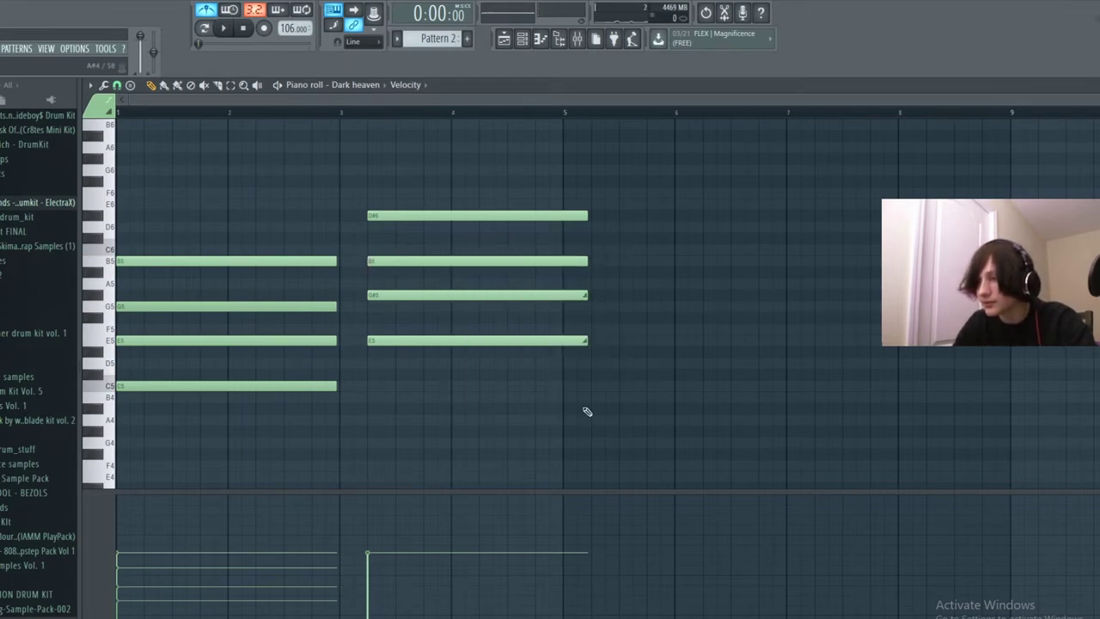
double_click(376, 295)
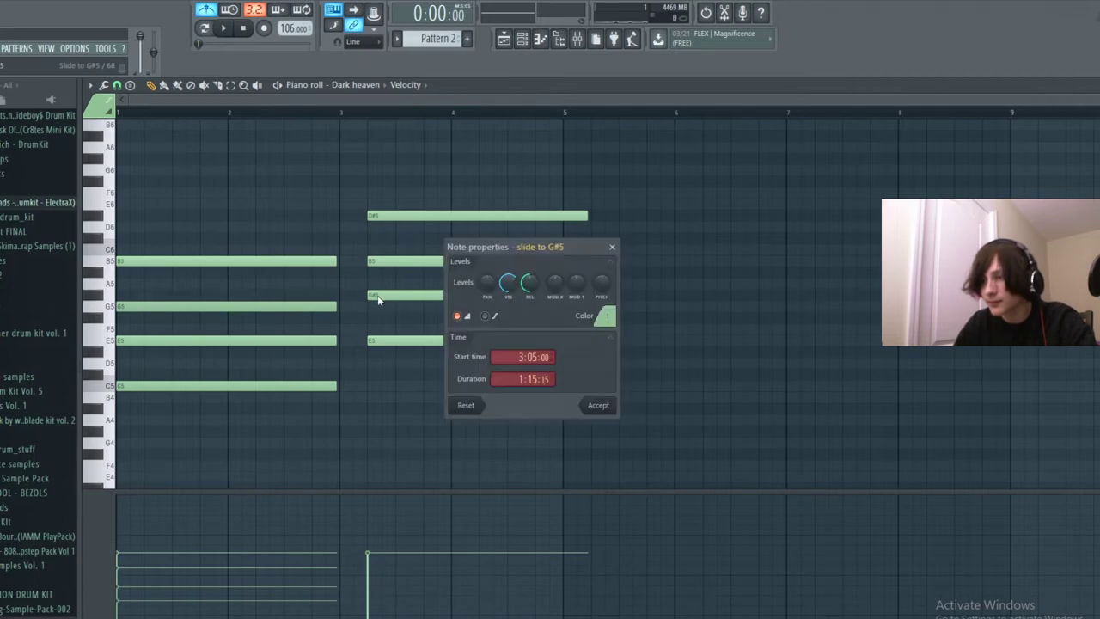
click(601, 407)
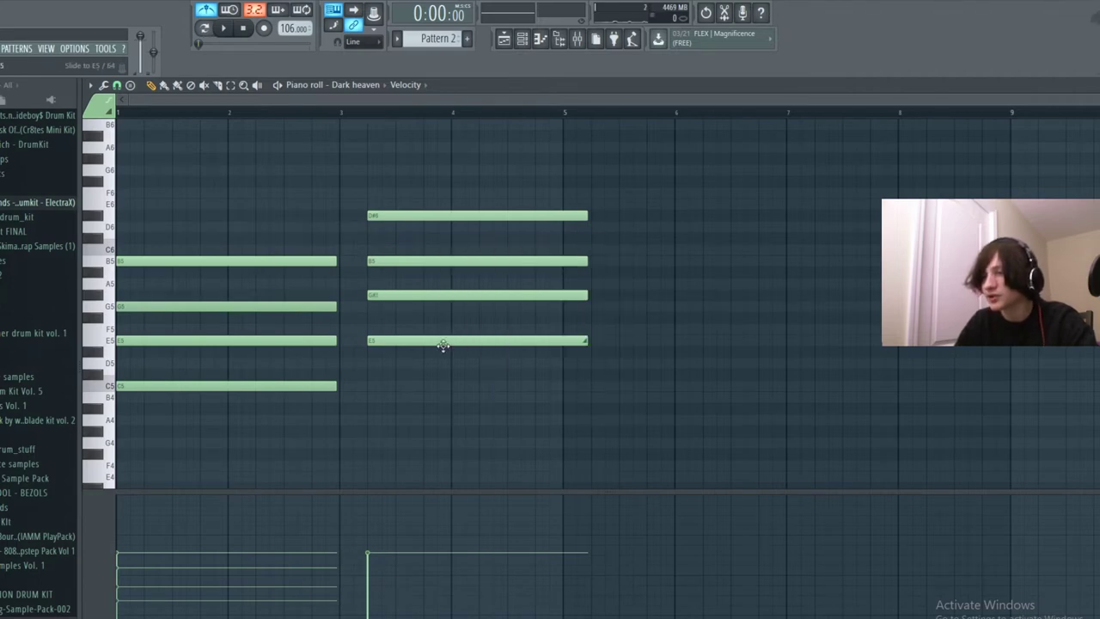
double_click(443, 342)
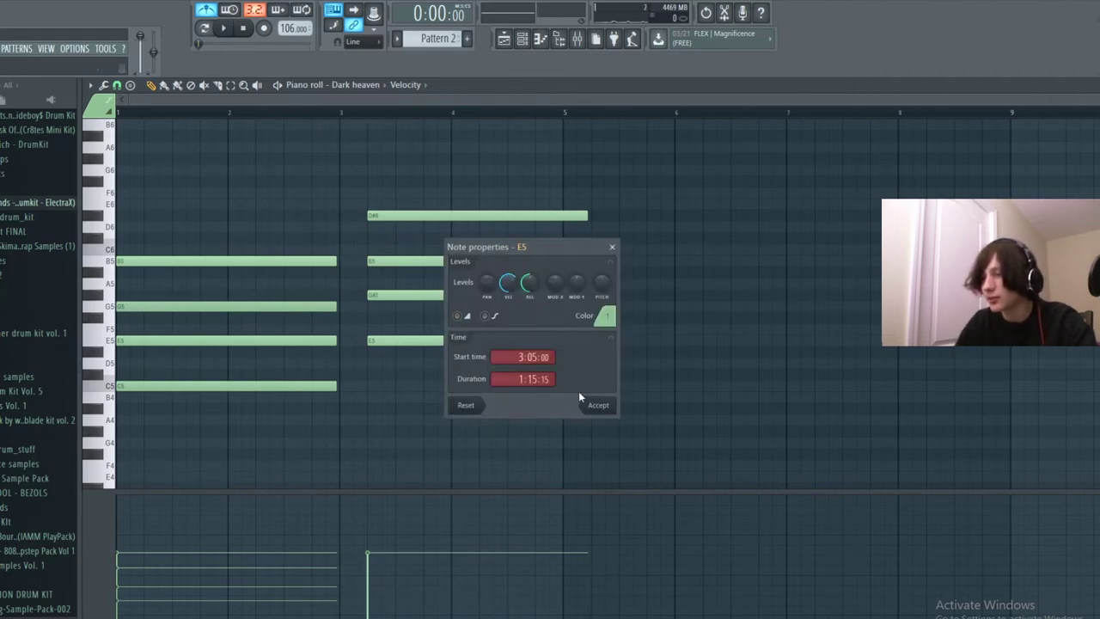
click(600, 408)
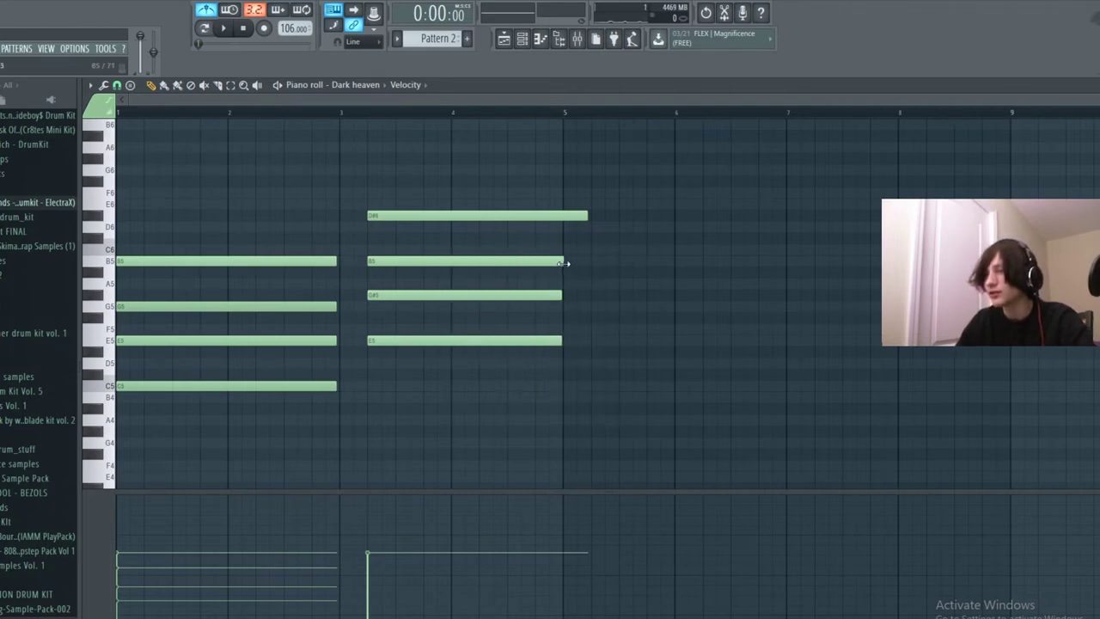
Trim the second chord to end at bar 5 and raise it a semitone to F5, A5, C6 and E6.
key(space)
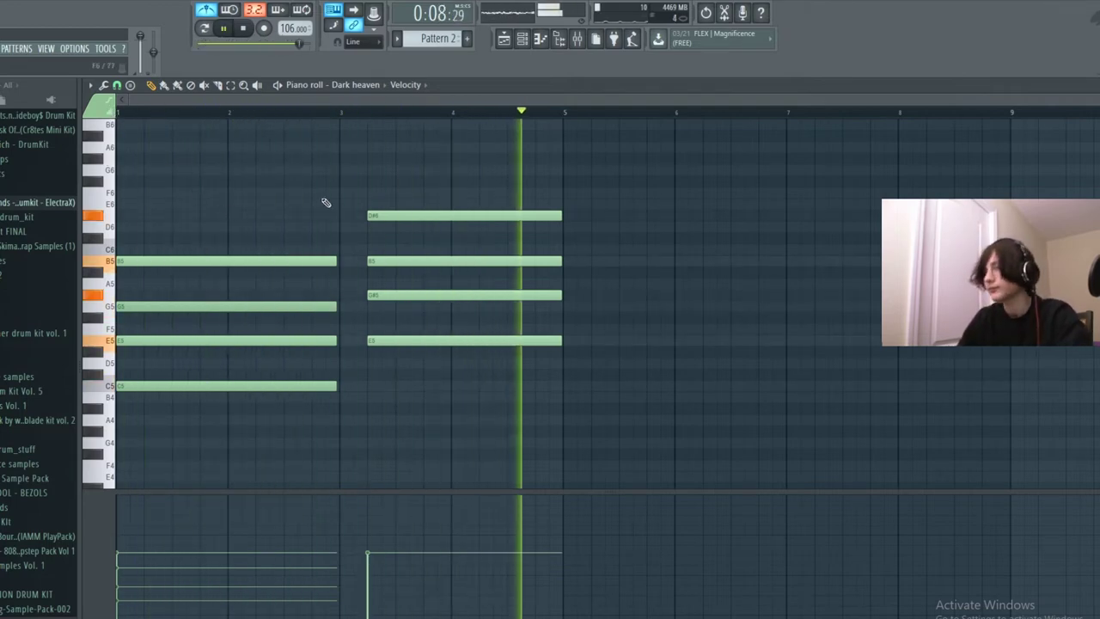
key(space)
drag(414, 338, 417, 247)
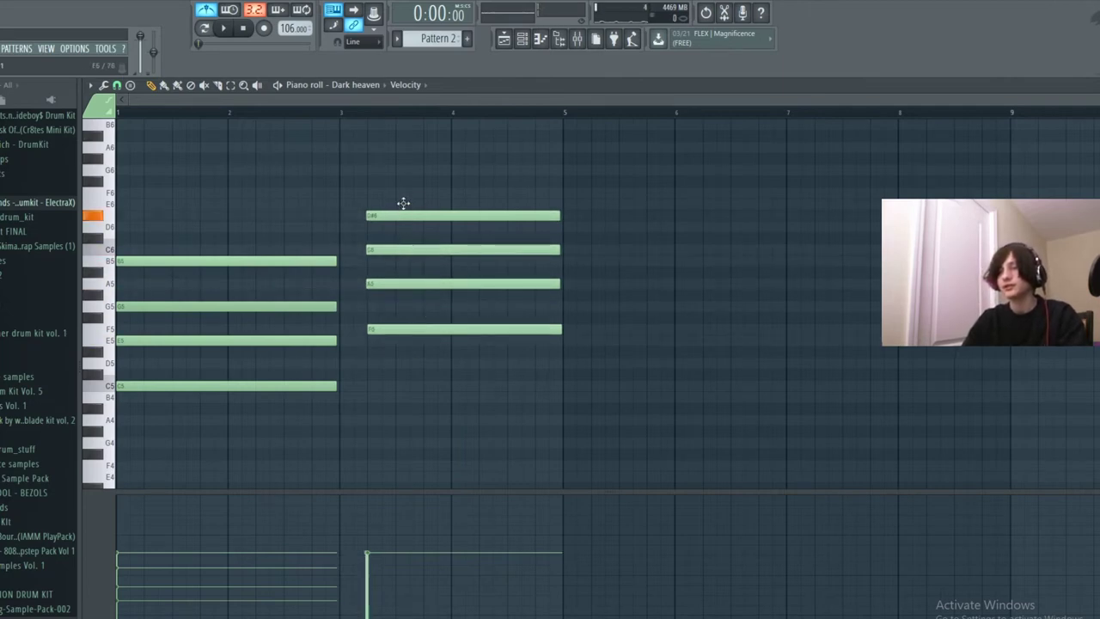
drag(404, 203, 403, 203)
key(space)
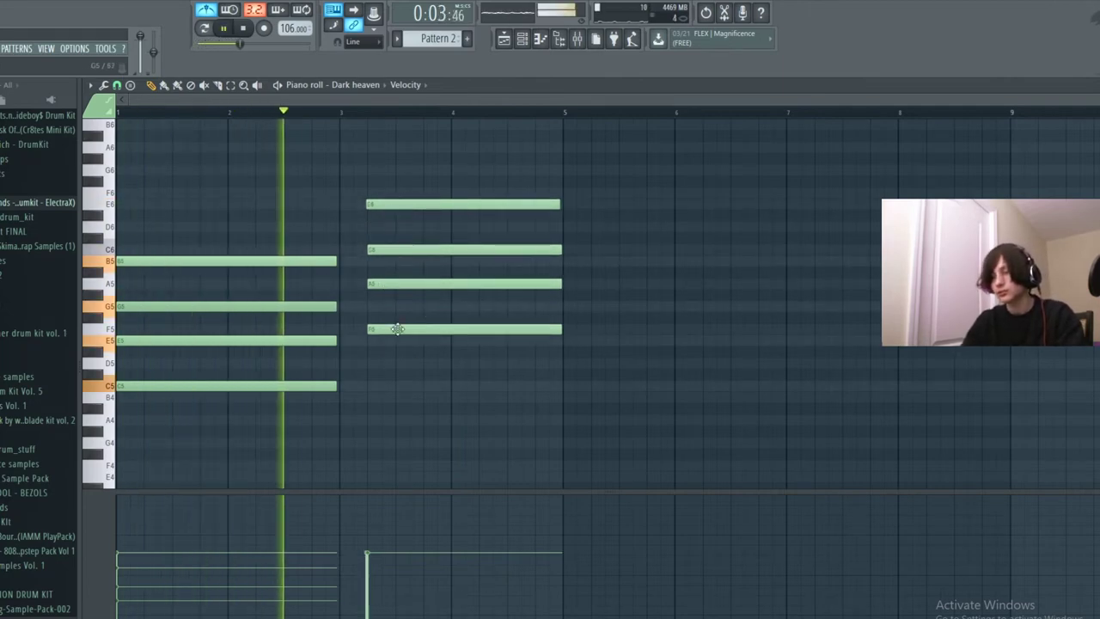
key(space)
Try staggering the start times of the second chord's F5, A5, C6 and E6 notes.
drag(398, 329, 411, 329)
drag(393, 285, 437, 285)
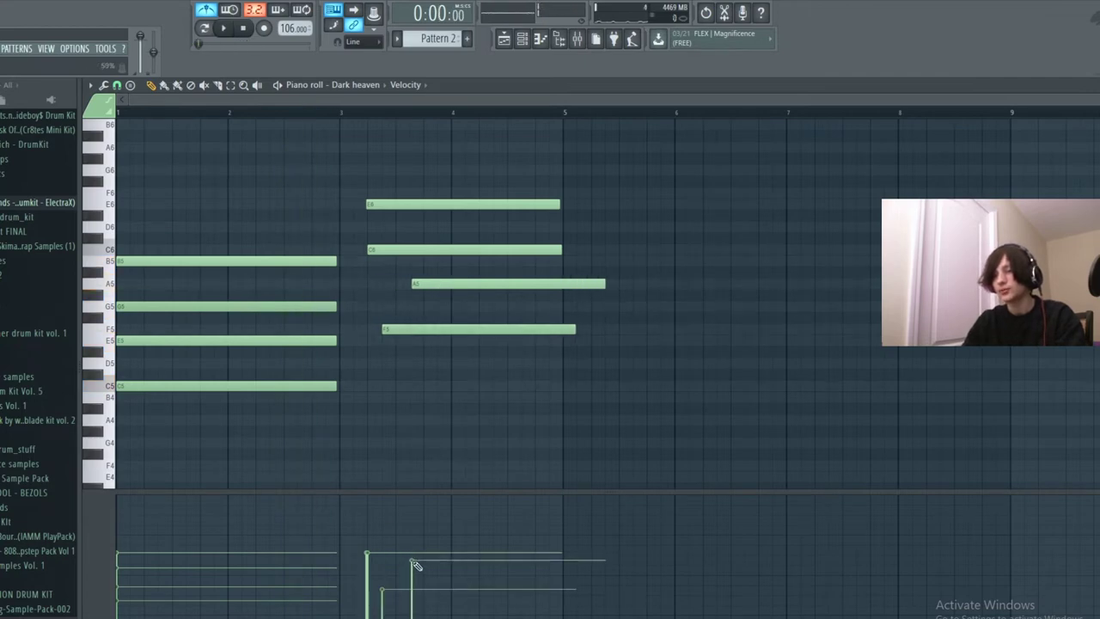
drag(405, 250, 390, 250)
drag(406, 204, 417, 206)
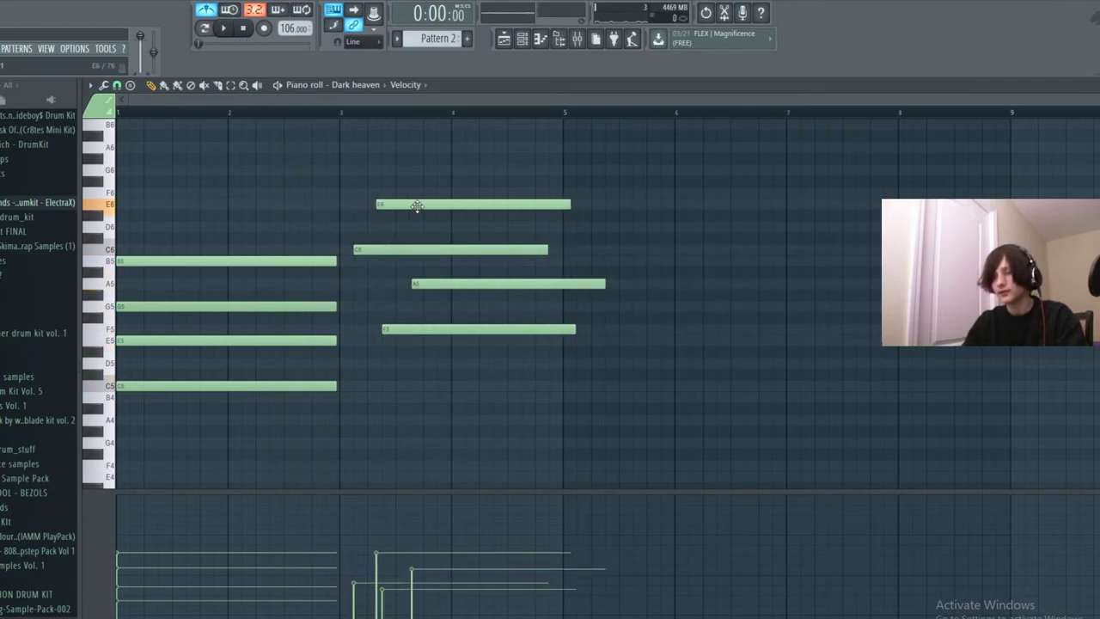
Realign the C6, E6, A5 and F5 notes to a common start just after bar 3.
drag(392, 249, 408, 249)
drag(405, 205, 396, 204)
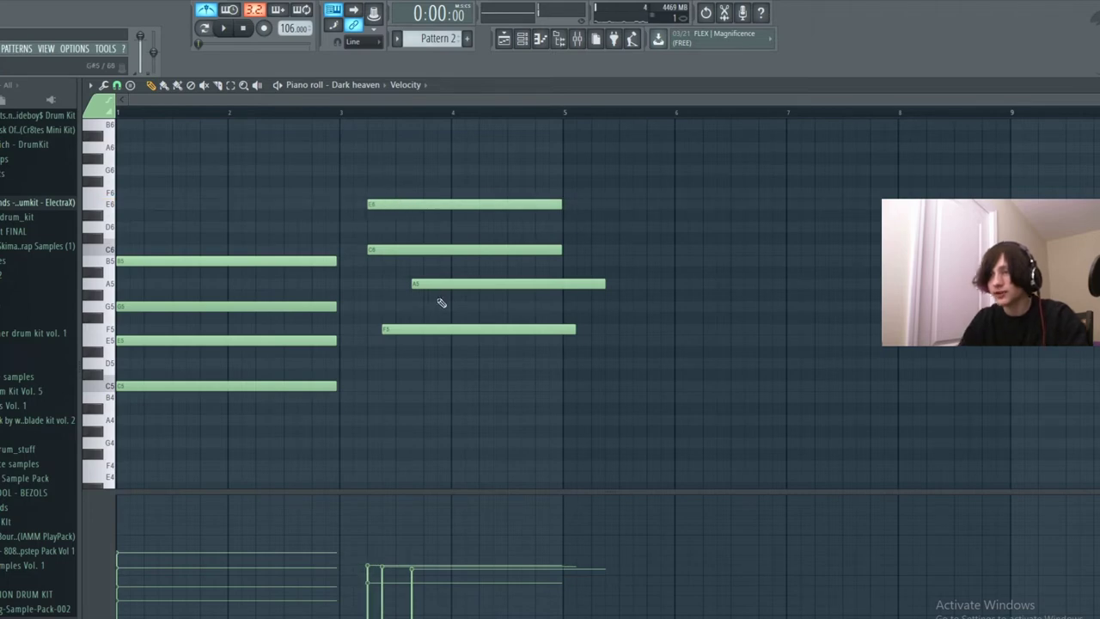
drag(441, 284, 389, 285)
drag(398, 329, 384, 329)
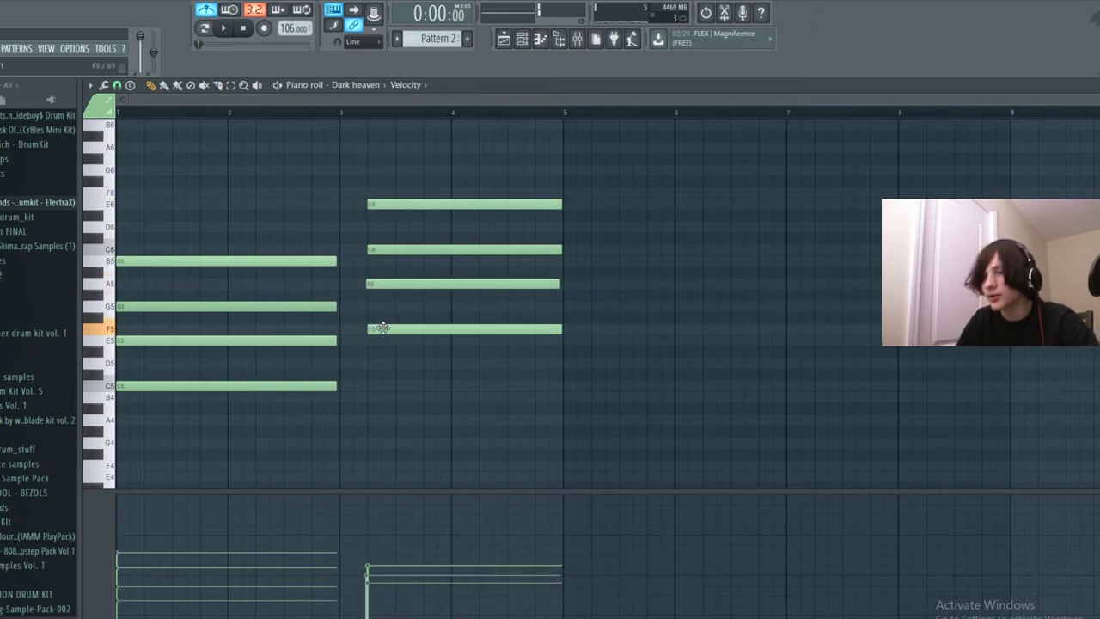
drag(375, 284, 378, 284)
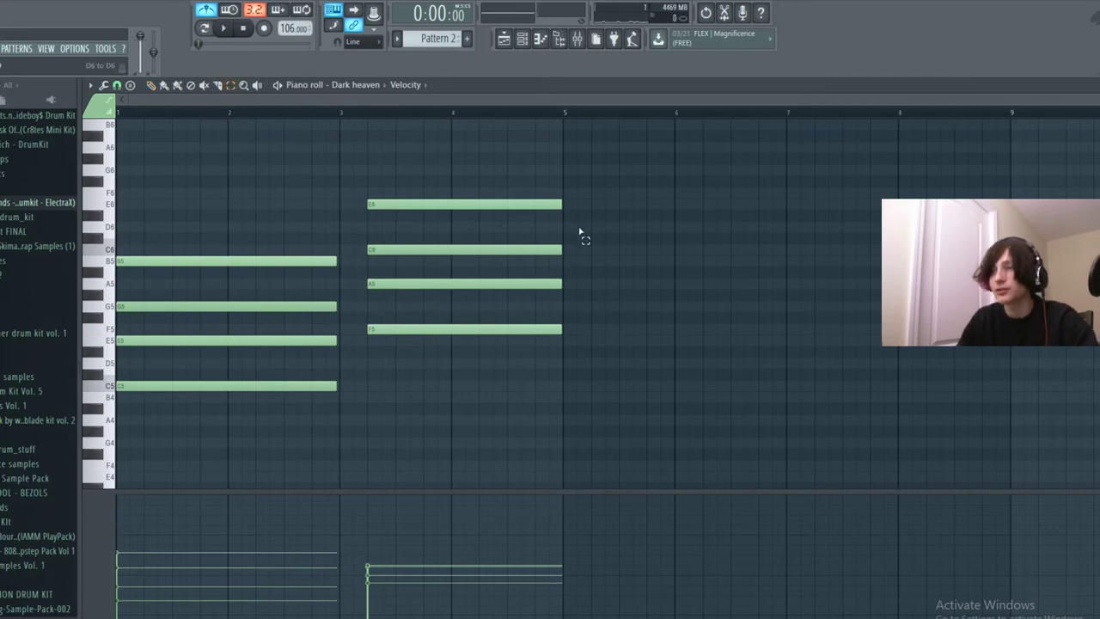
Lower the velocity of the second chord's C6 note slightly and play the pattern back.
ctrl+click(550, 249)
drag(366, 592, 374, 591)
mouse_move(528, 251)
mouse_down()
mouse_move(542, 253)
mouse_move(525, 249)
mouse_up()
key(space)
Select all four notes of the second chord and delete them.
drag(615, 202, 435, 193)
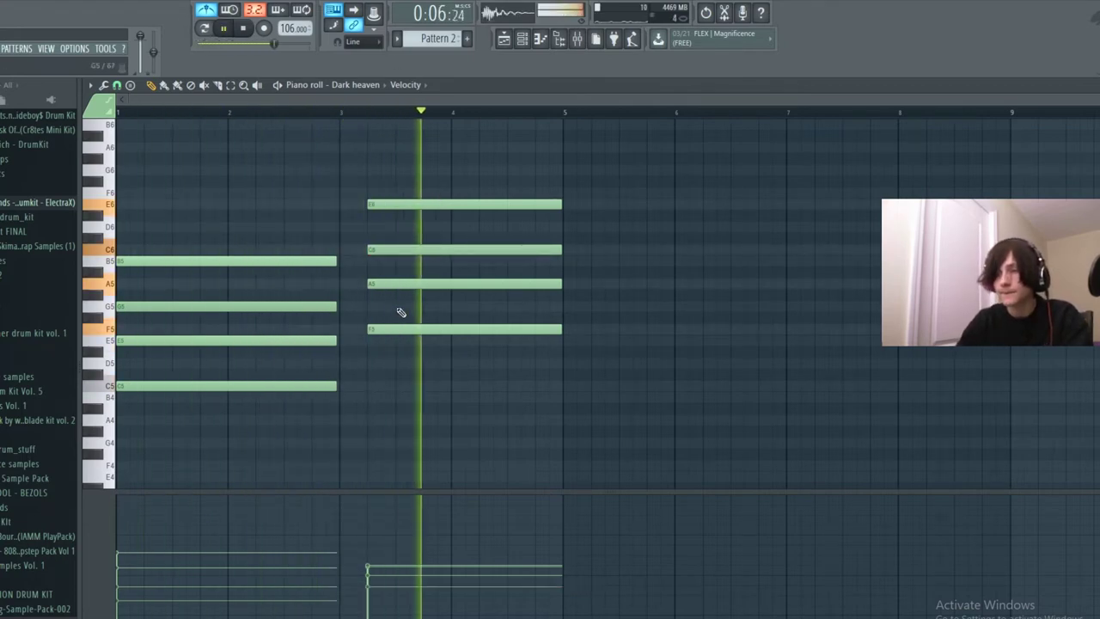
drag(585, 194, 422, 425)
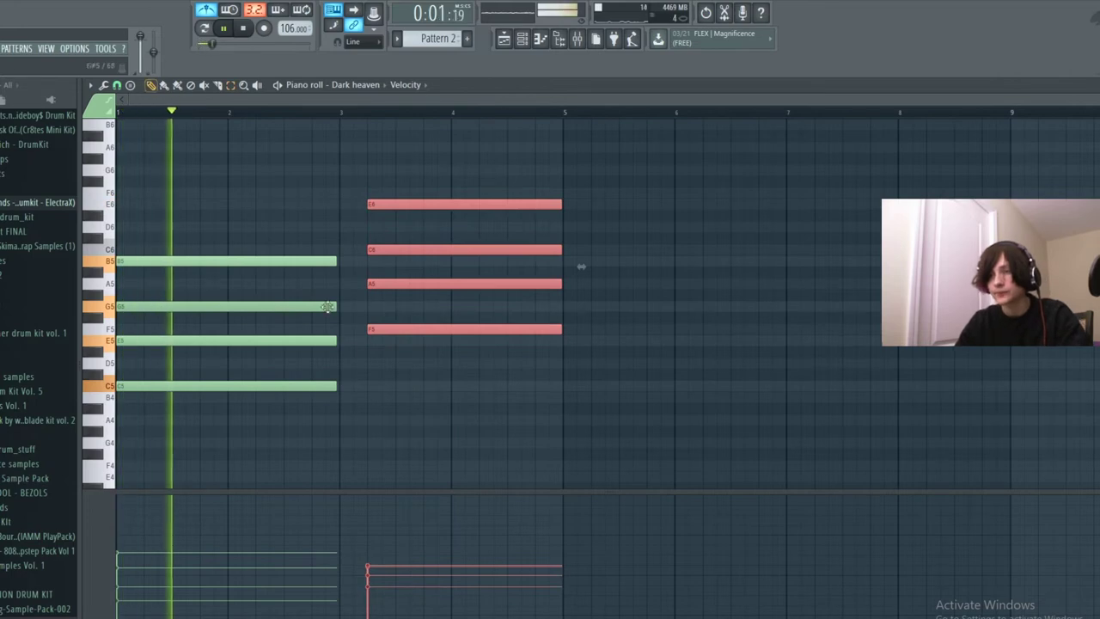
key(space)
right_click(434, 331)
scroll(378, 378, down, 2)
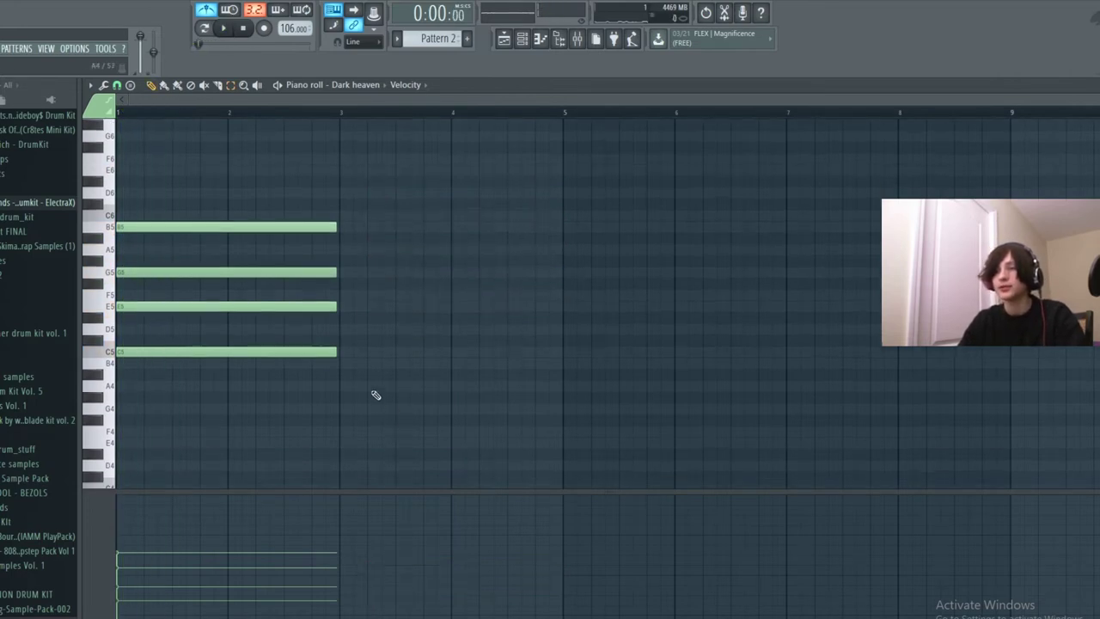
click(371, 386)
click(365, 352)
right_click(365, 352)
right_click(378, 389)
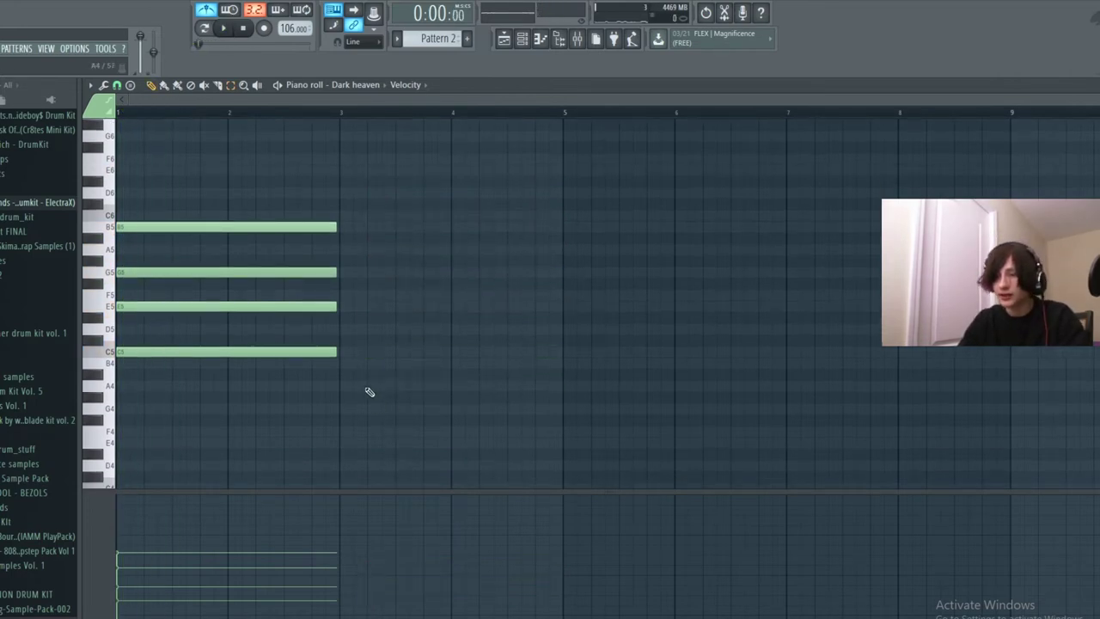
Draw a new second chord just after bar 3 from A4, C5, E5 and G5 notes during playback.
click(369, 386)
click(375, 351)
key(space)
click(374, 307)
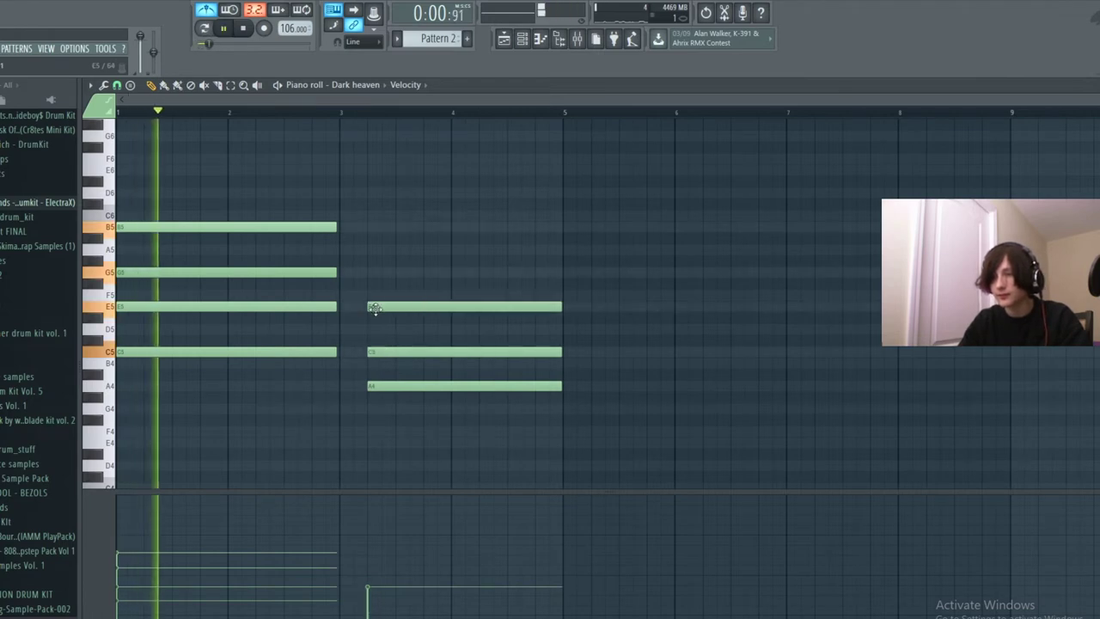
click(373, 271)
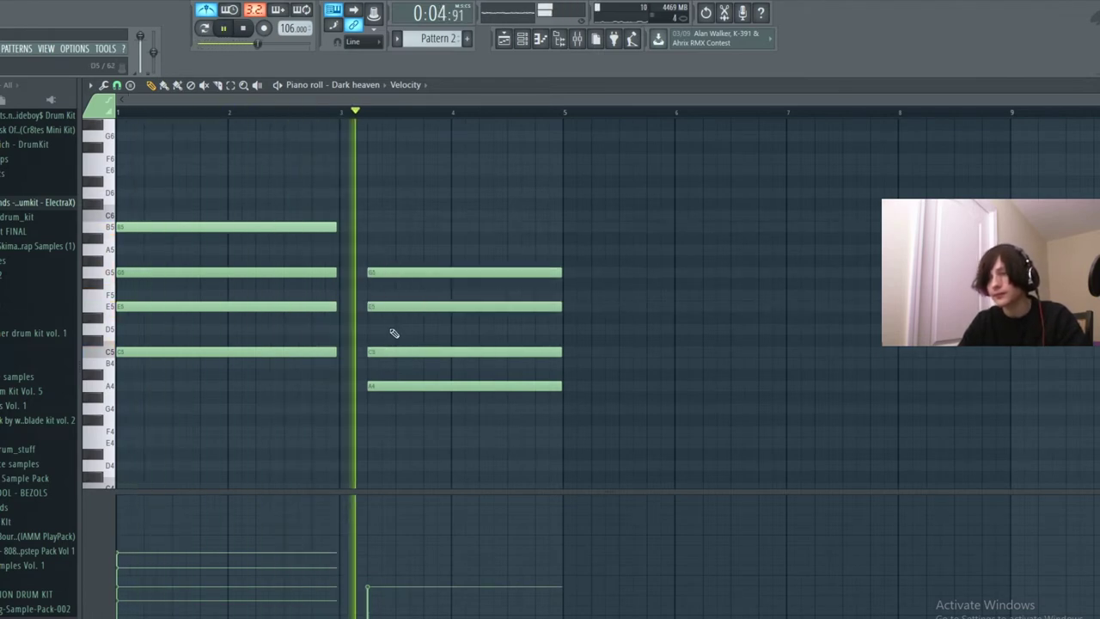
Select the whole second chord, lower it a semitone to G#4, B4, D#5 and F#5, and play it back.
click(230, 85)
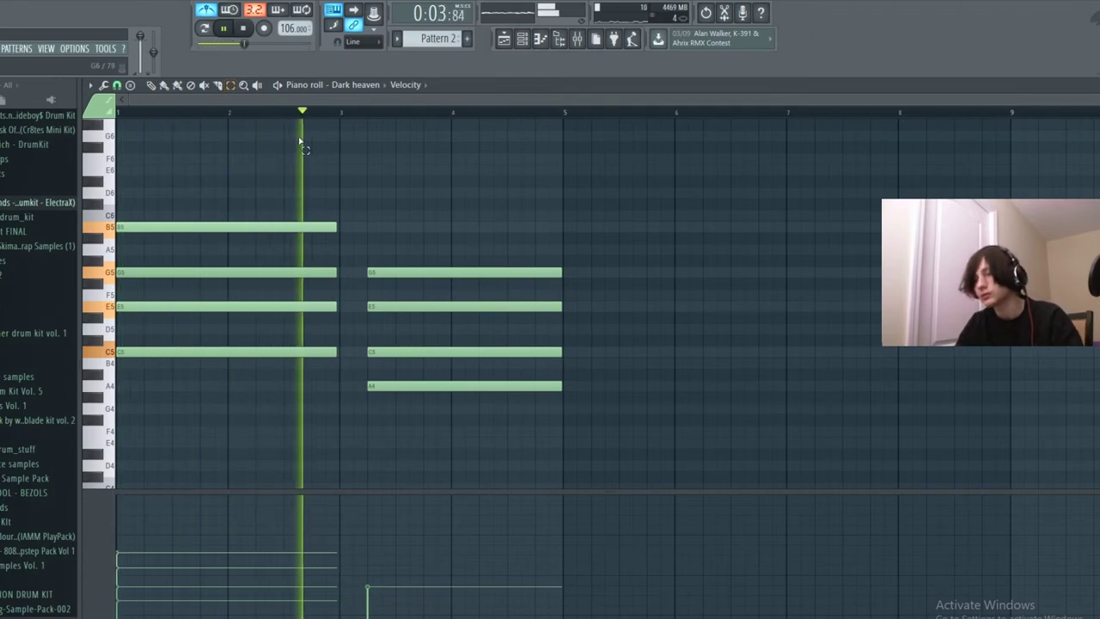
drag(472, 246, 454, 405)
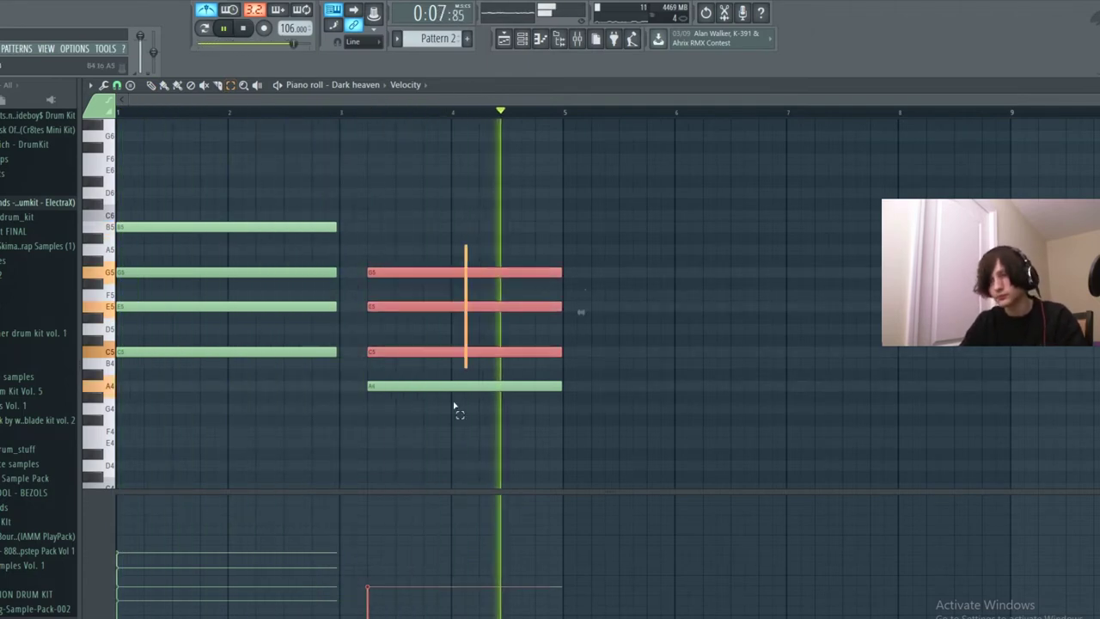
key(space)
click(150, 86)
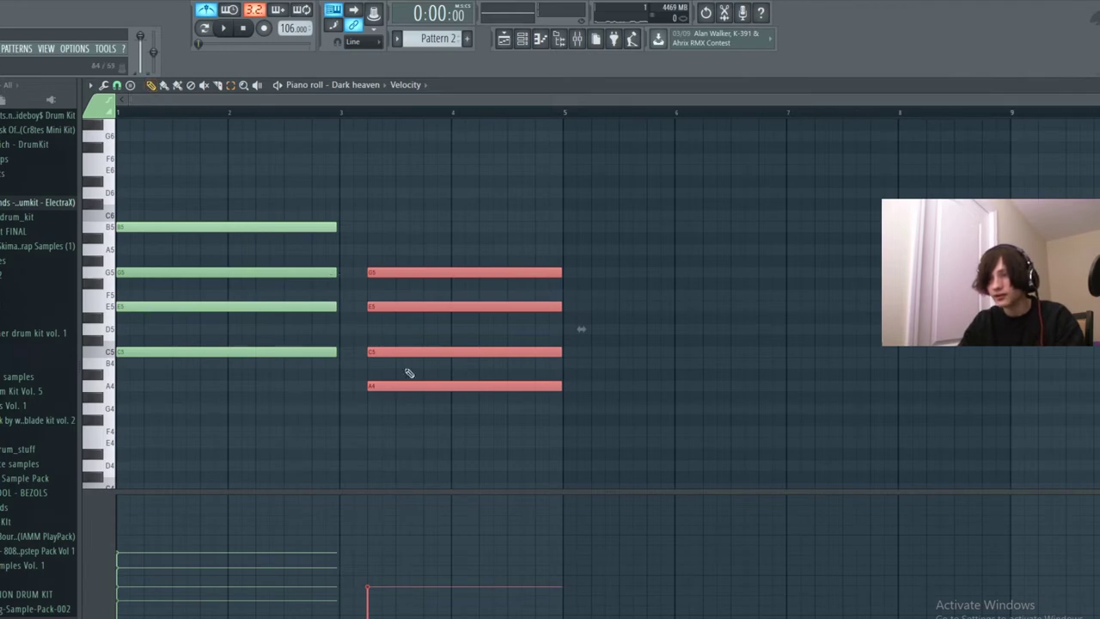
drag(413, 396, 413, 401)
key(space)
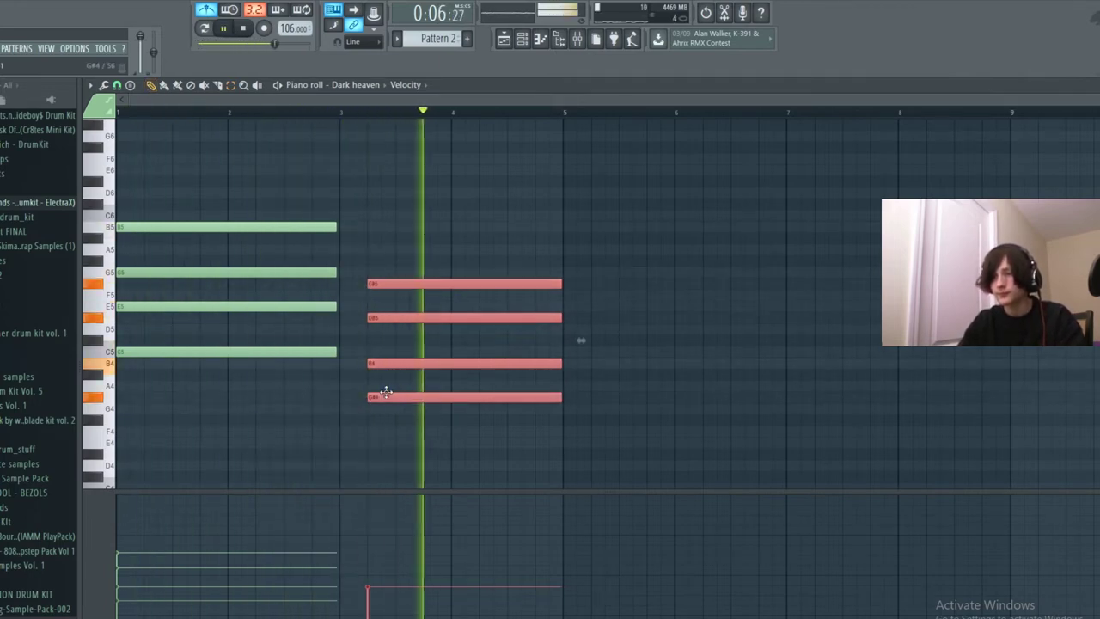
key(space)
Try the second chord from G4, raise it to D5, F5, A5 and C6, and play it back.
drag(407, 397, 402, 408)
key(space)
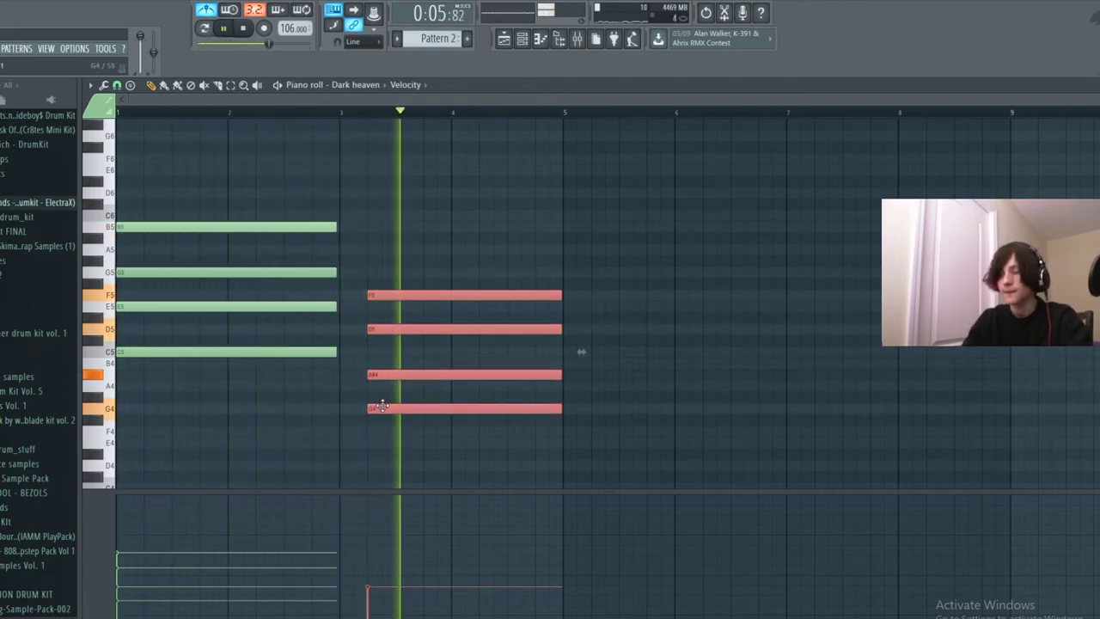
drag(378, 407, 383, 325)
key(space)
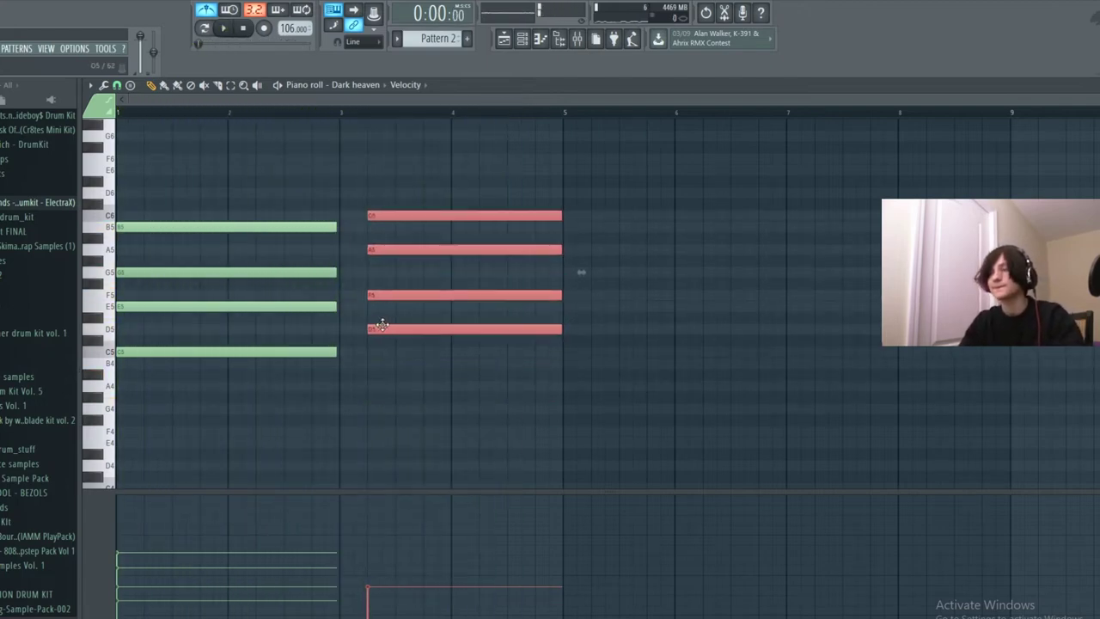
key(space)
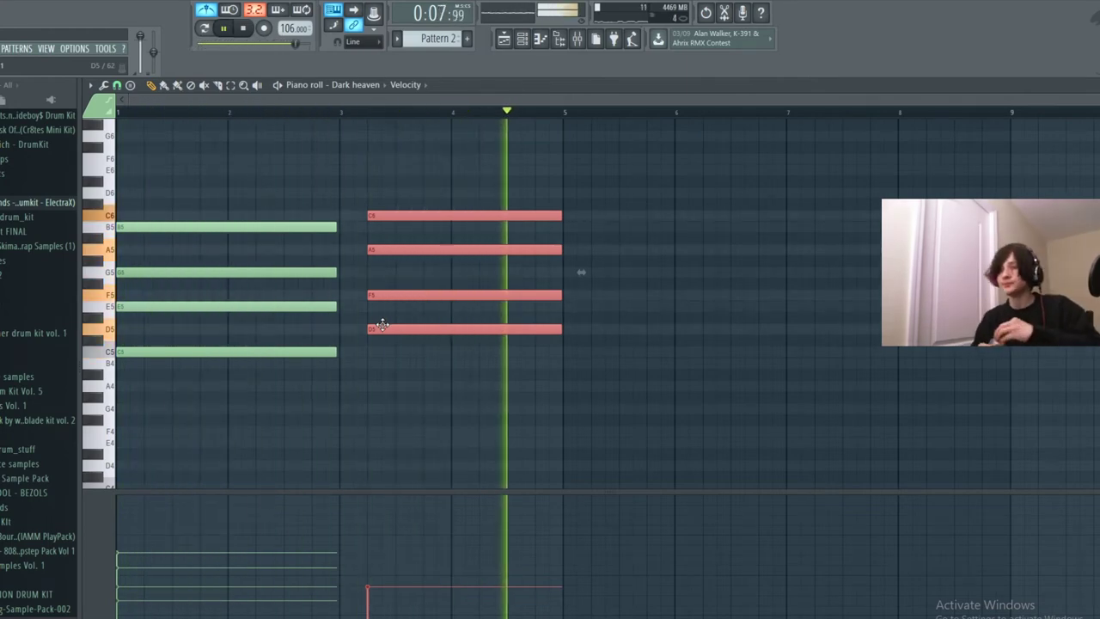
Shorten all four notes of the second chord to about half a bar, deselect them and play the pattern.
drag(537, 331, 422, 333)
click(423, 340)
key(space)
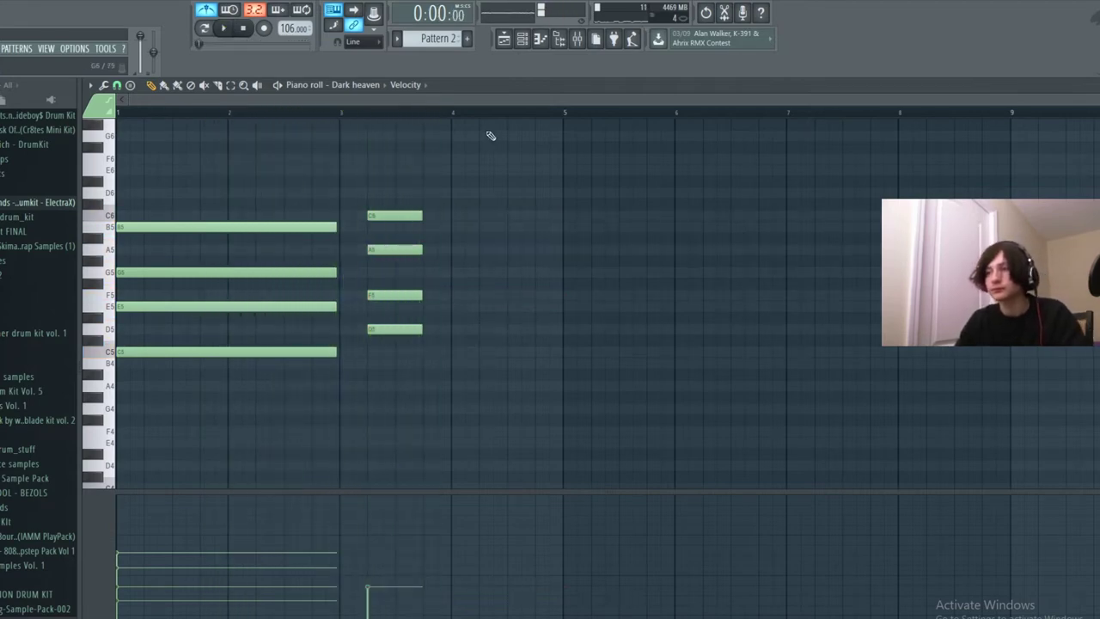
key(space)
key(space)
Draw a third chord of equally short notes at bar 4 from E5, G5, B5 and D6.
click(456, 306)
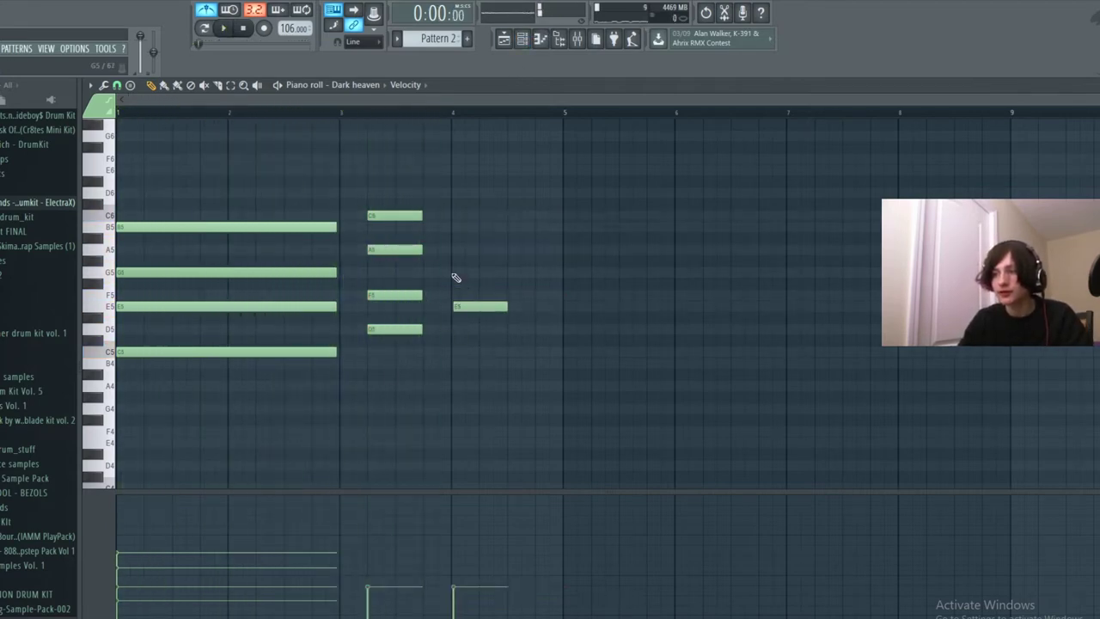
mouse_move(455, 275)
mouse_down()
mouse_move(470, 254)
mouse_move(450, 277)
mouse_up()
drag(465, 228, 460, 227)
click(462, 192)
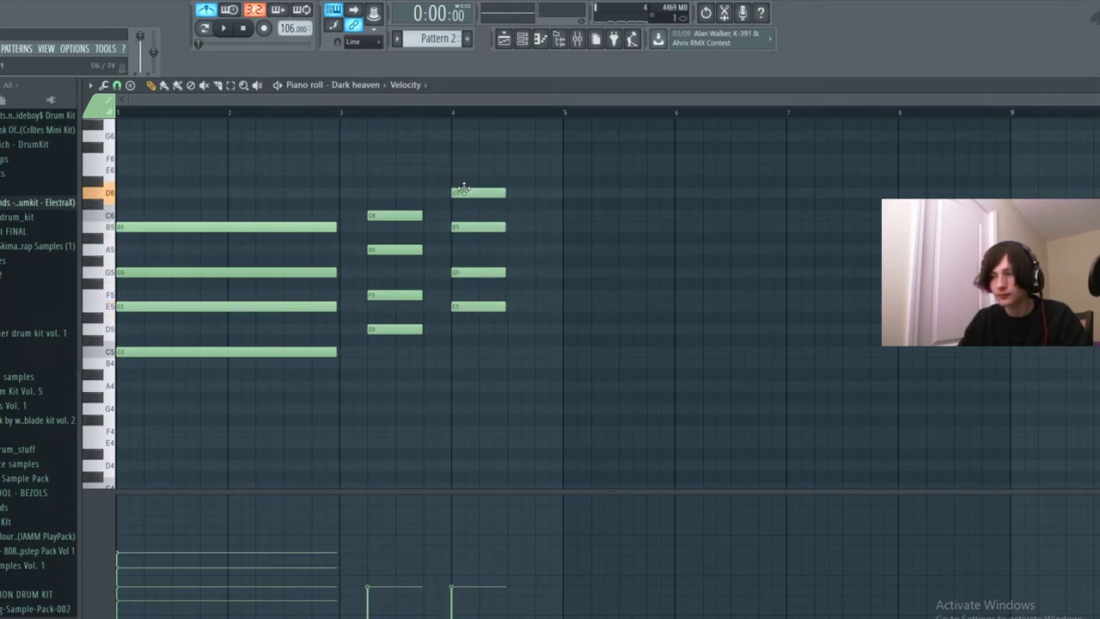
Try staggering the third chord's G5 and E5 notes, adjust note velocities, and realign the whole chord at bar 4.
drag(487, 275, 524, 306)
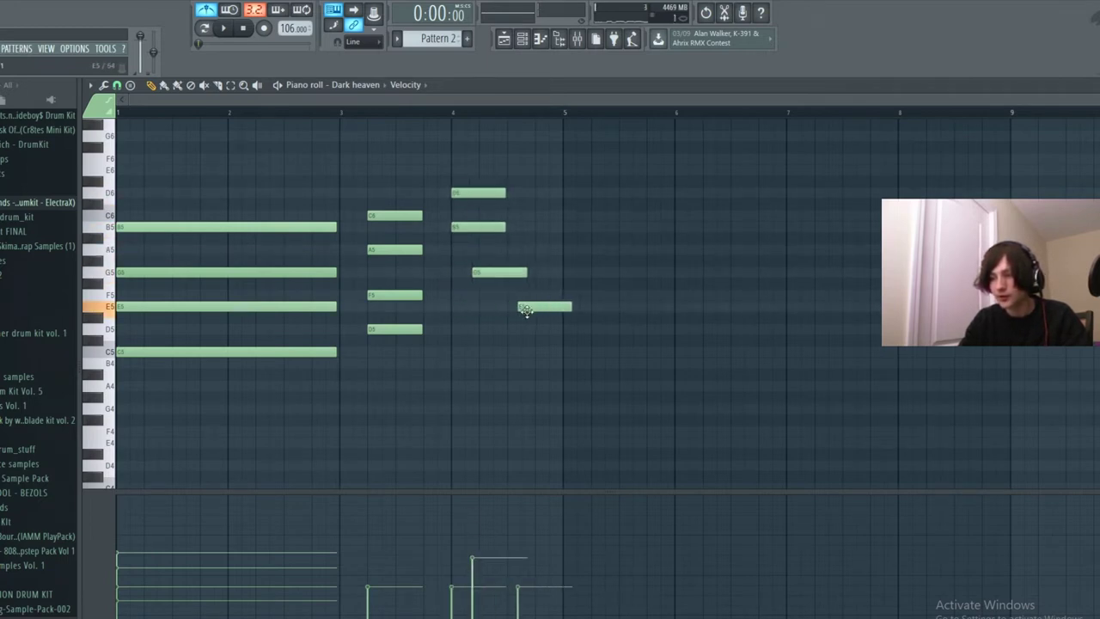
click(517, 530)
drag(522, 536, 524, 584)
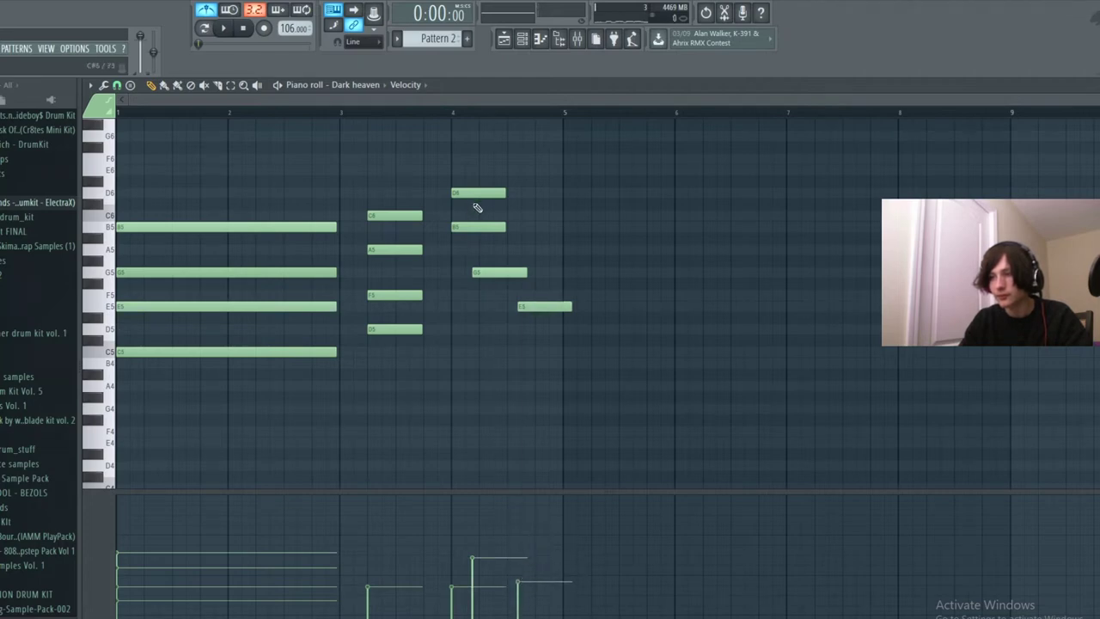
mouse_move(477, 194)
mouse_down()
mouse_move(505, 195)
mouse_move(486, 188)
mouse_up()
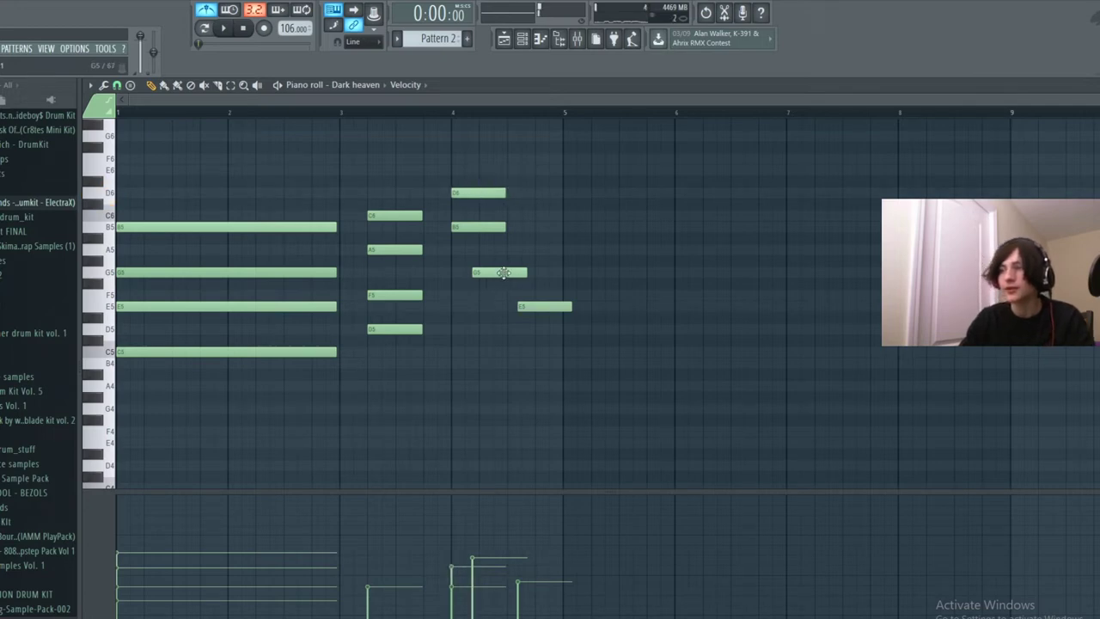
drag(504, 272, 482, 274)
drag(543, 306, 481, 298)
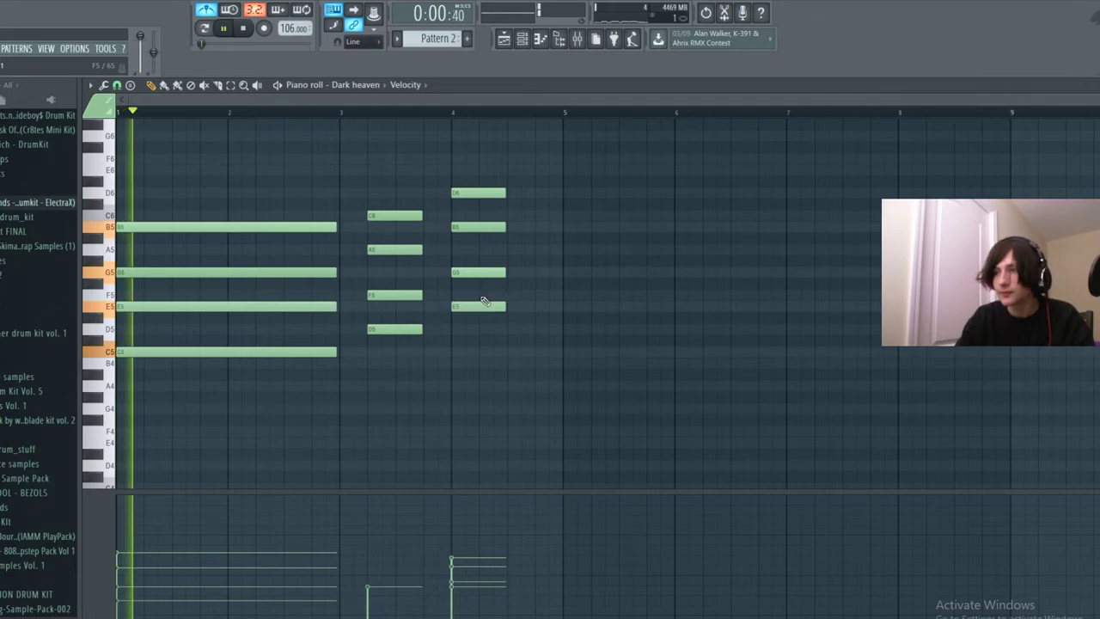
Try note panning: raise it on one third-chord note, lower it on the first chord's G5, and play the pattern.
click(412, 85)
click(416, 111)
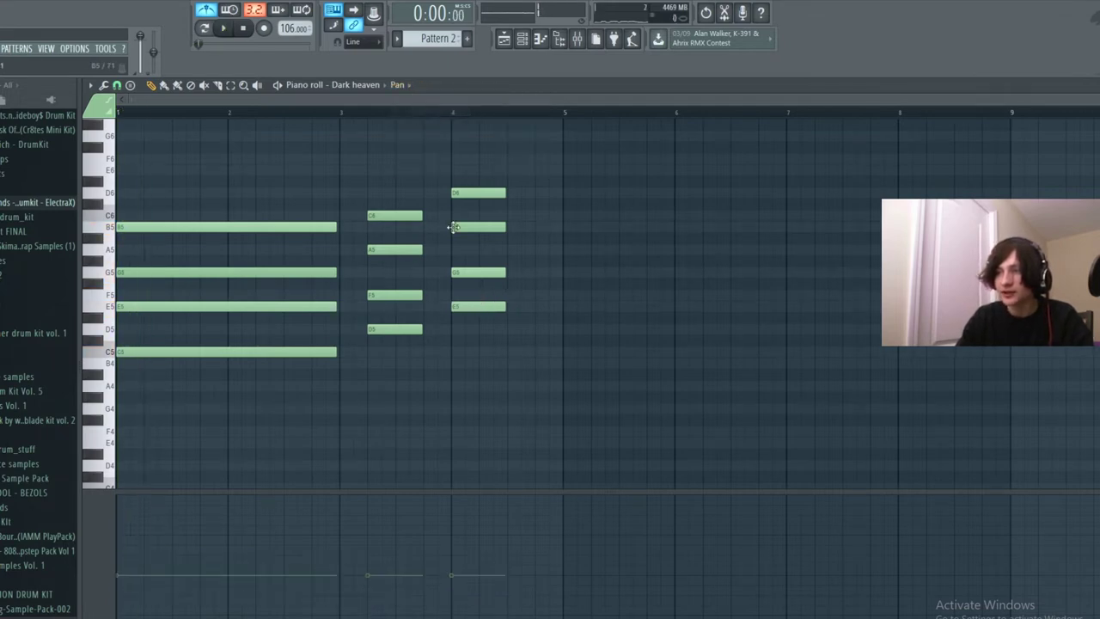
mouse_move(453, 227)
mouse_down()
mouse_move(515, 228)
mouse_move(470, 223)
mouse_up()
key(space)
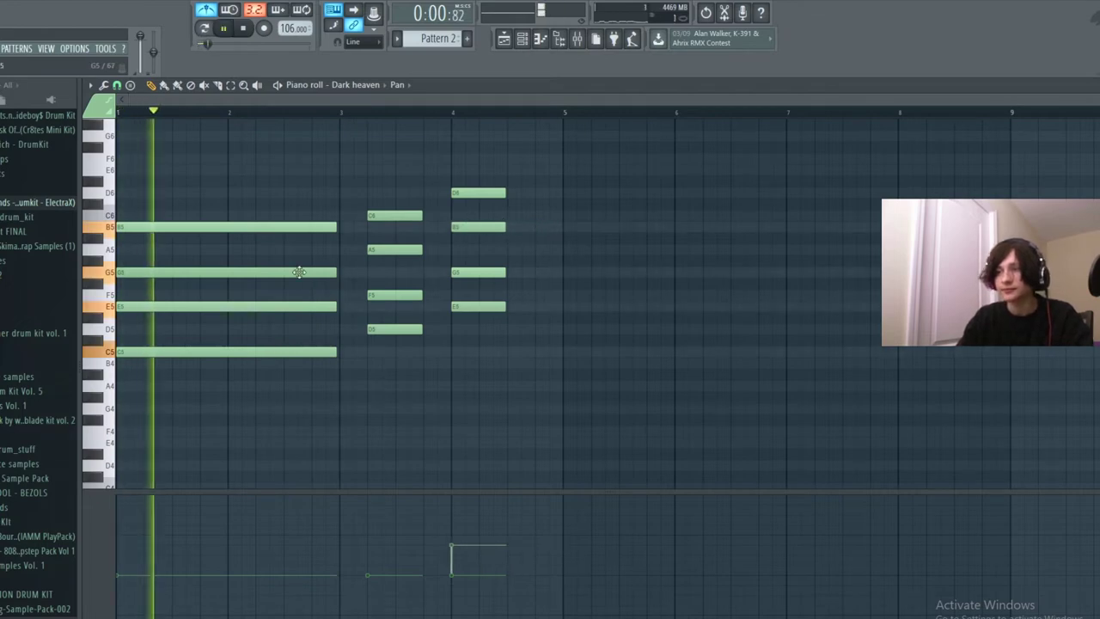
drag(299, 273, 299, 302)
click(124, 613)
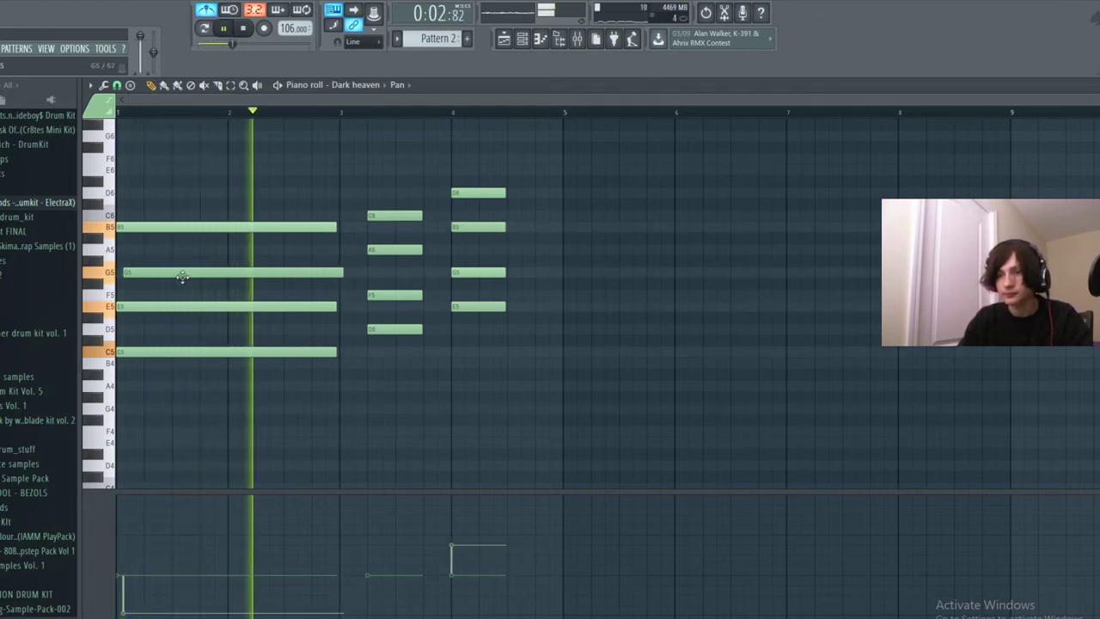
drag(182, 274, 174, 273)
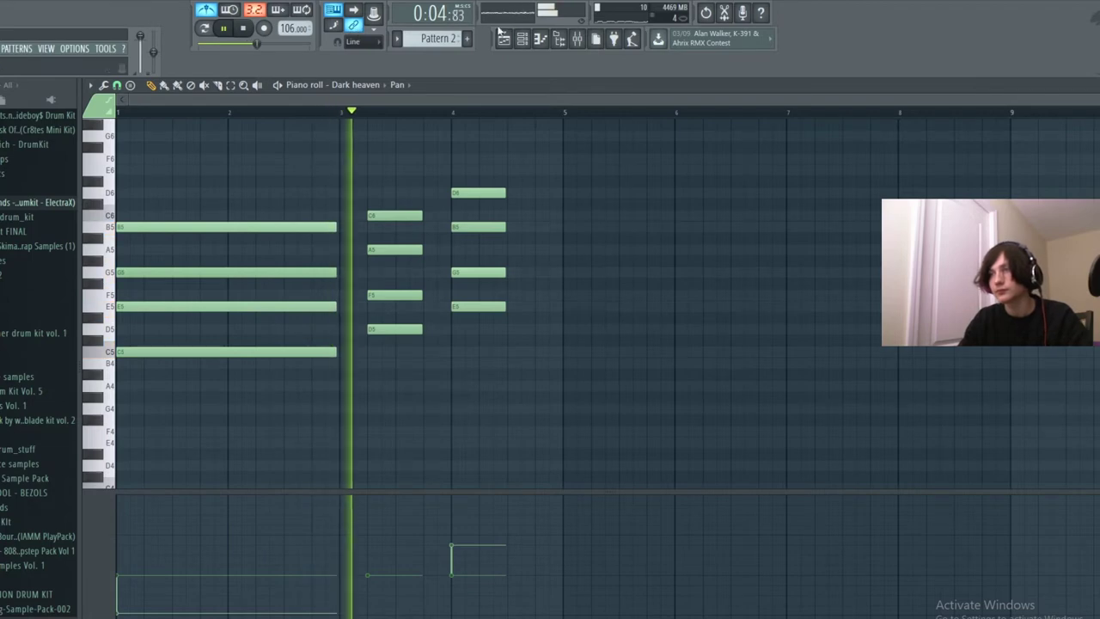
Return the note property lane to Velocity and shift the whole third chord one beat later.
click(400, 88)
click(419, 117)
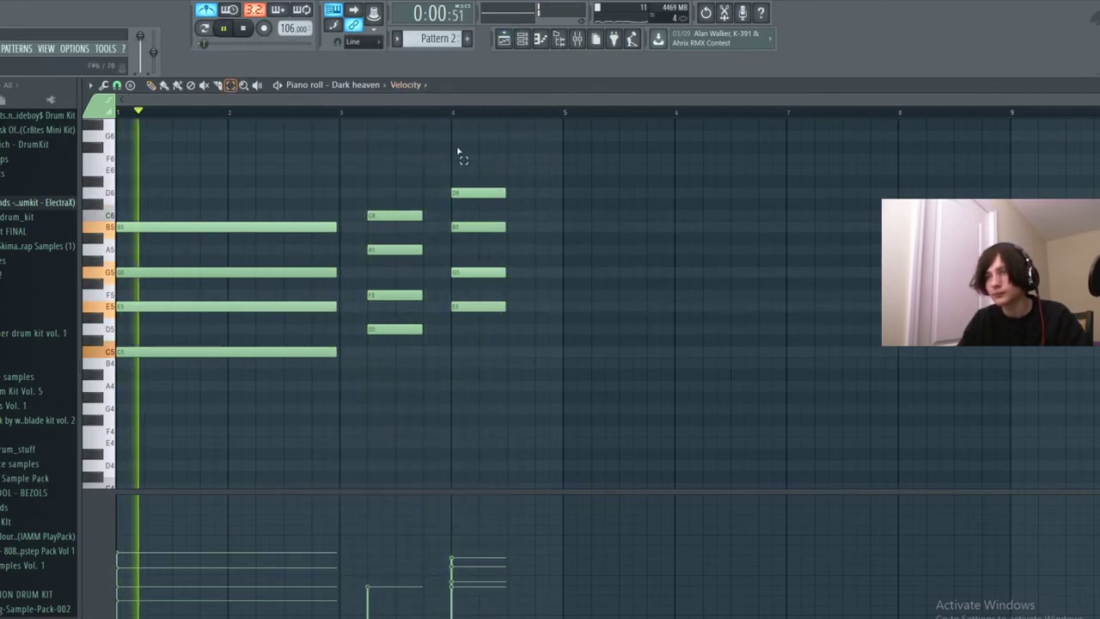
drag(466, 143, 511, 308)
click(567, 225)
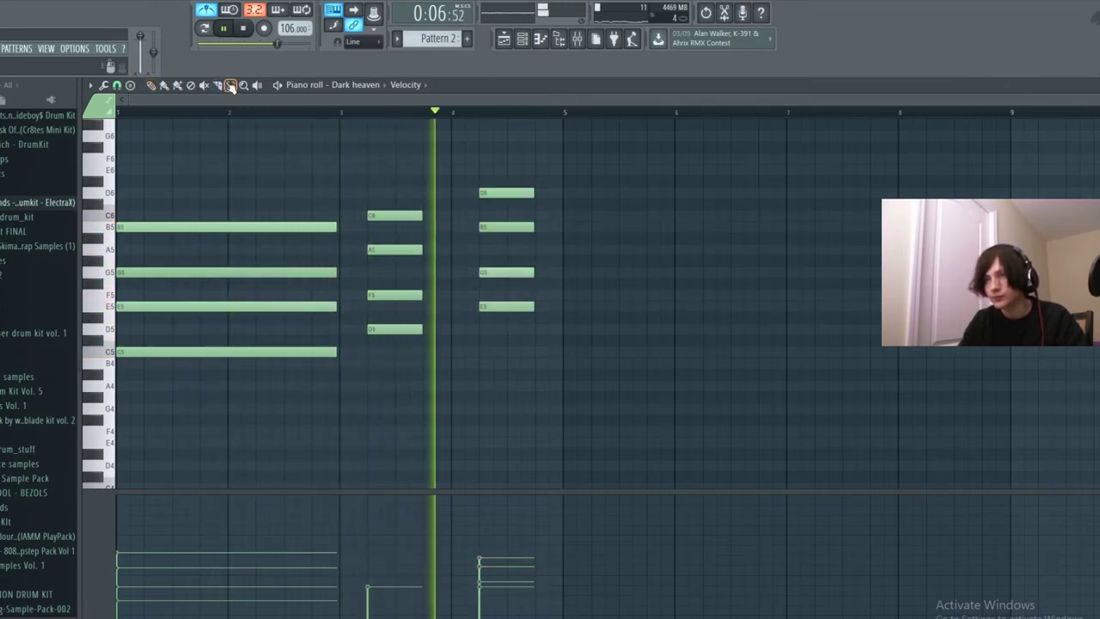
Stop playback and cut all the Dark heaven channel's notes from Pattern 2.
click(522, 39)
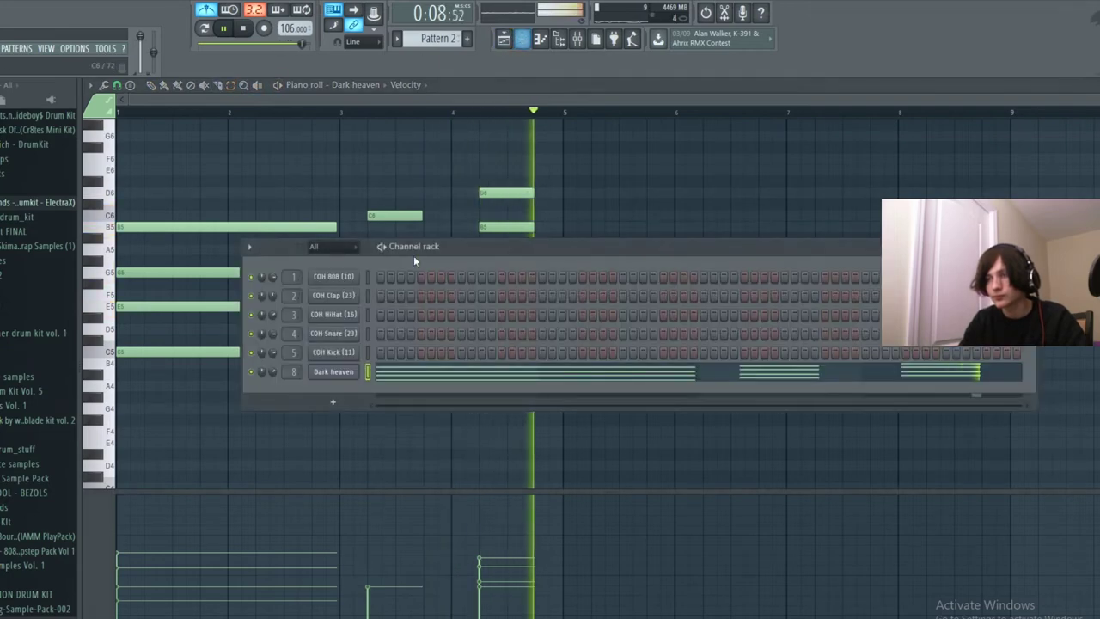
key(space)
right_click(321, 374)
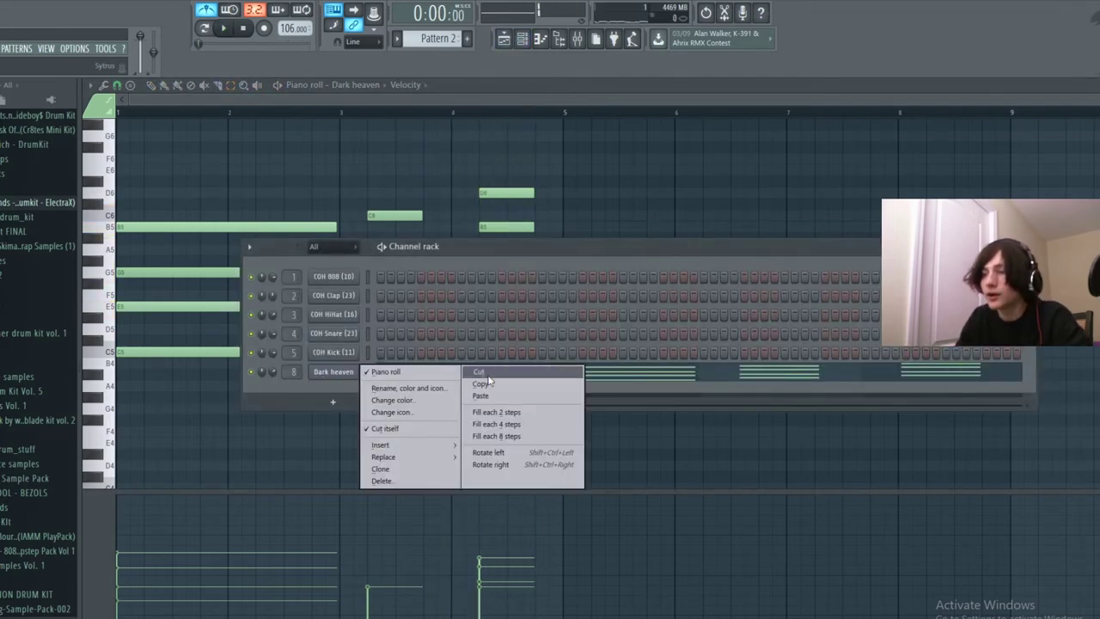
click(487, 373)
Switch the Dark heaven channel's Sytrus synth to the Jupiter preset and close its window.
right_click(322, 371)
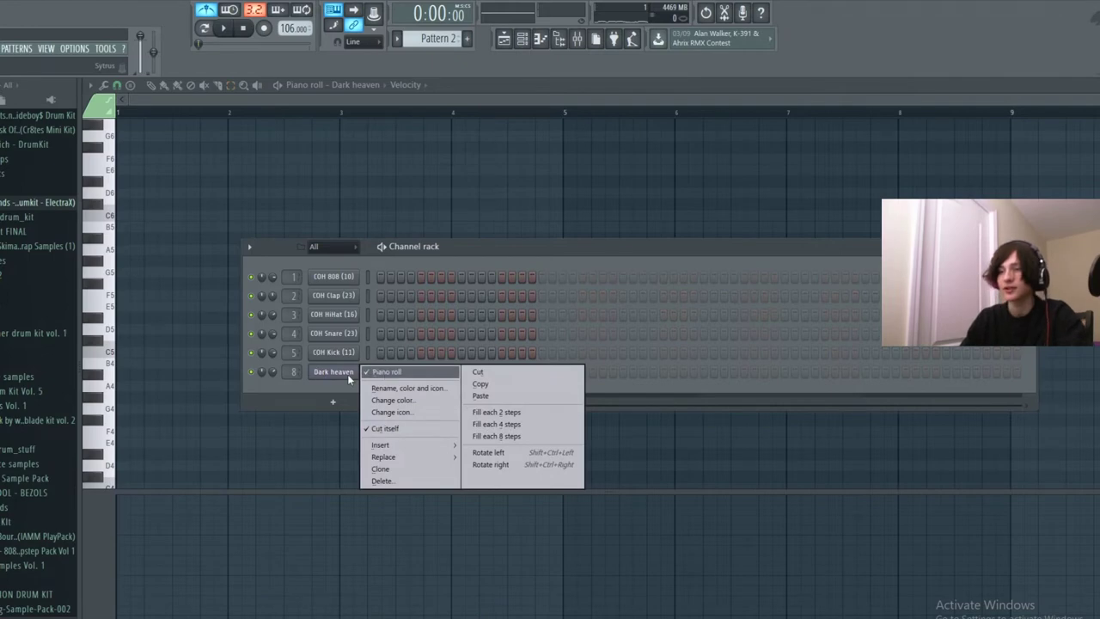
click(347, 376)
click(346, 375)
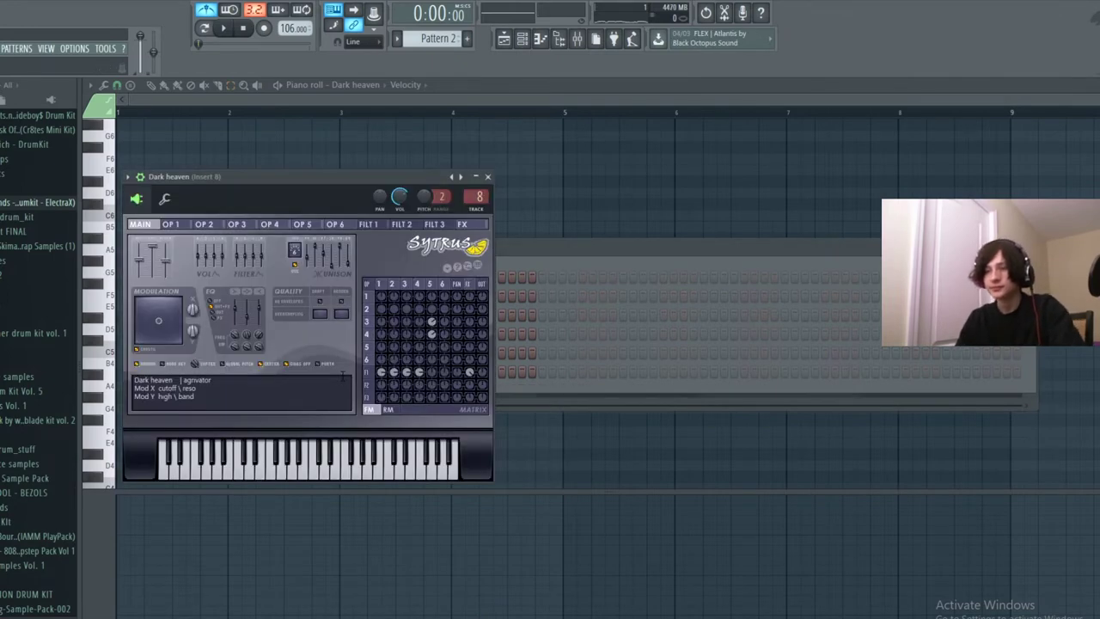
click(128, 177)
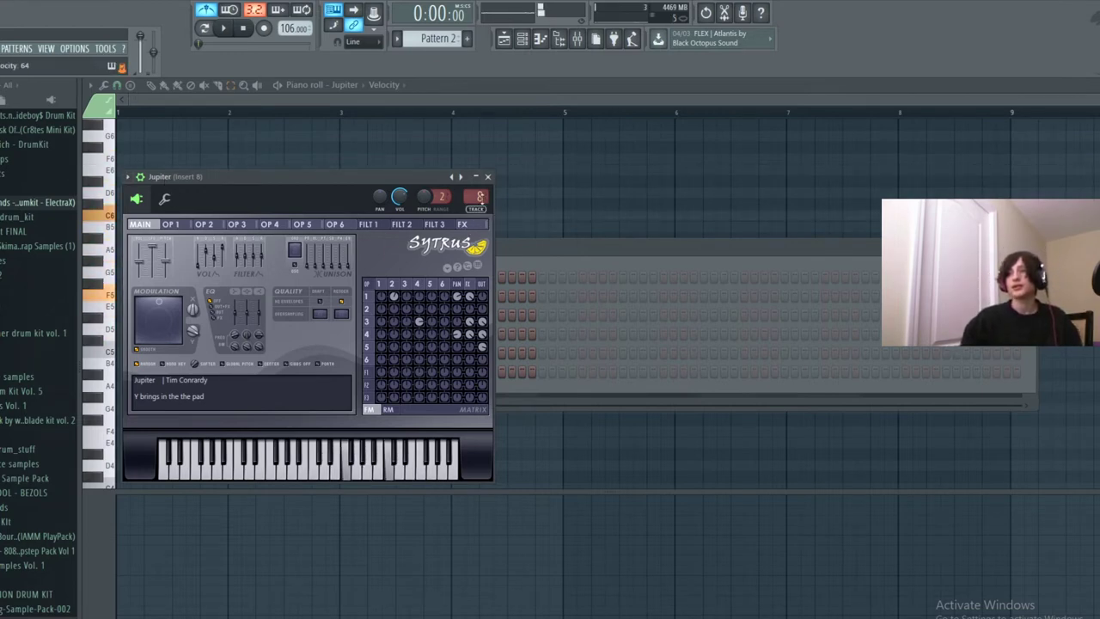
click(487, 176)
Open the piano roll of the Jupiter channel and delete the stray note near bar 3.
right_click(327, 375)
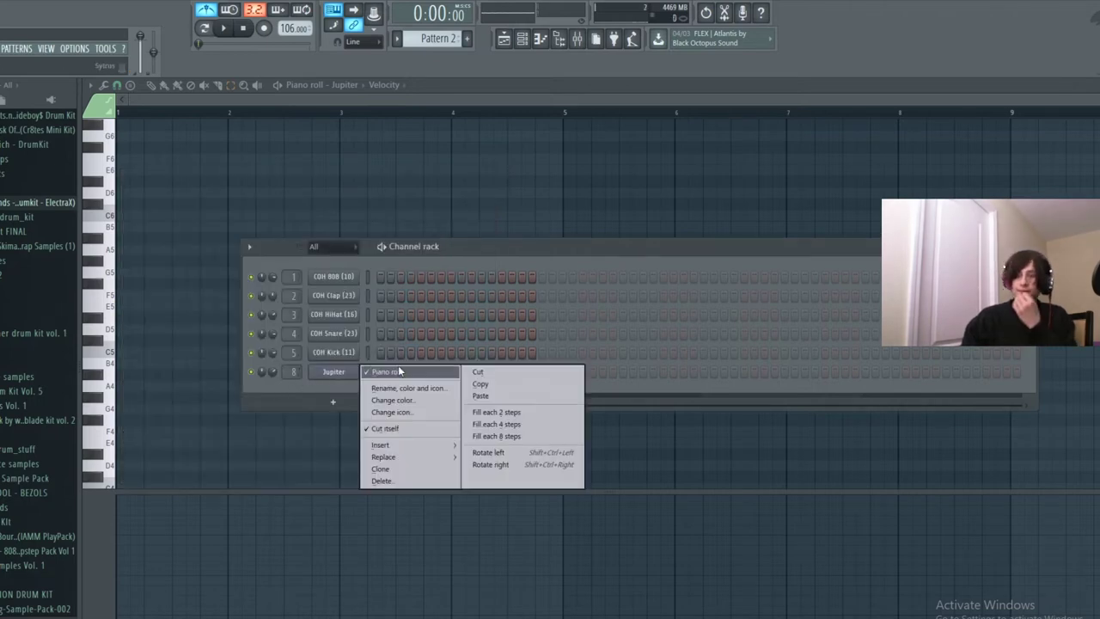
click(399, 370)
right_click(353, 371)
double_click(378, 374)
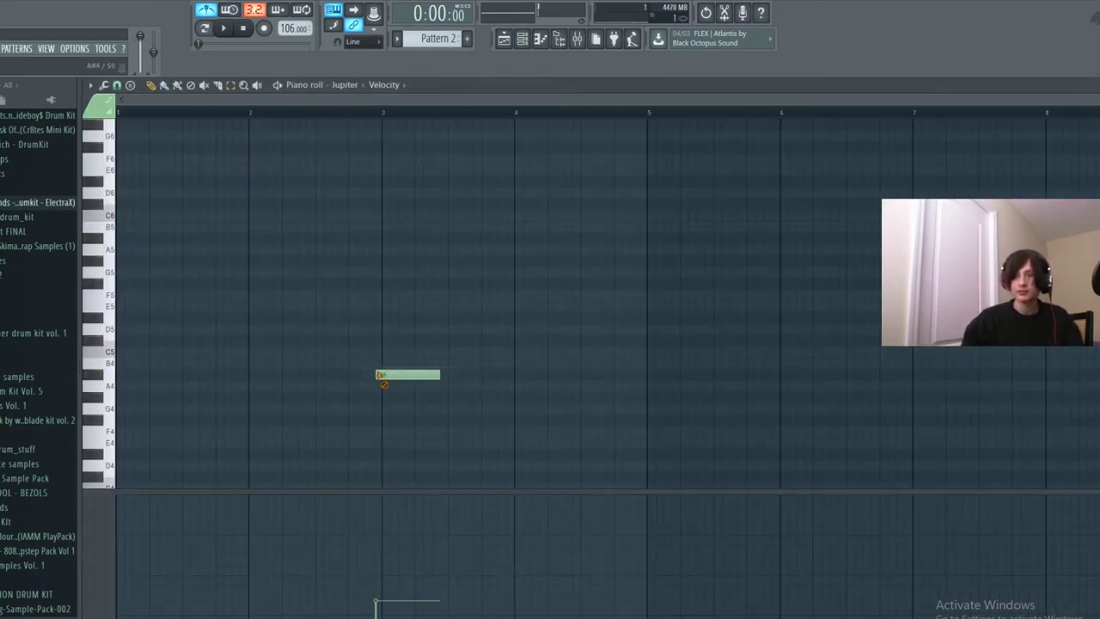
right_click(380, 374)
Try a G5, B5 and D6 chord at bar 1, play it back, and delete its three notes.
mouse_move(233, 257)
mouse_down()
mouse_move(116, 271)
mouse_move(110, 219)
mouse_move(119, 191)
mouse_move(108, 192)
mouse_up()
click(121, 527)
key(space)
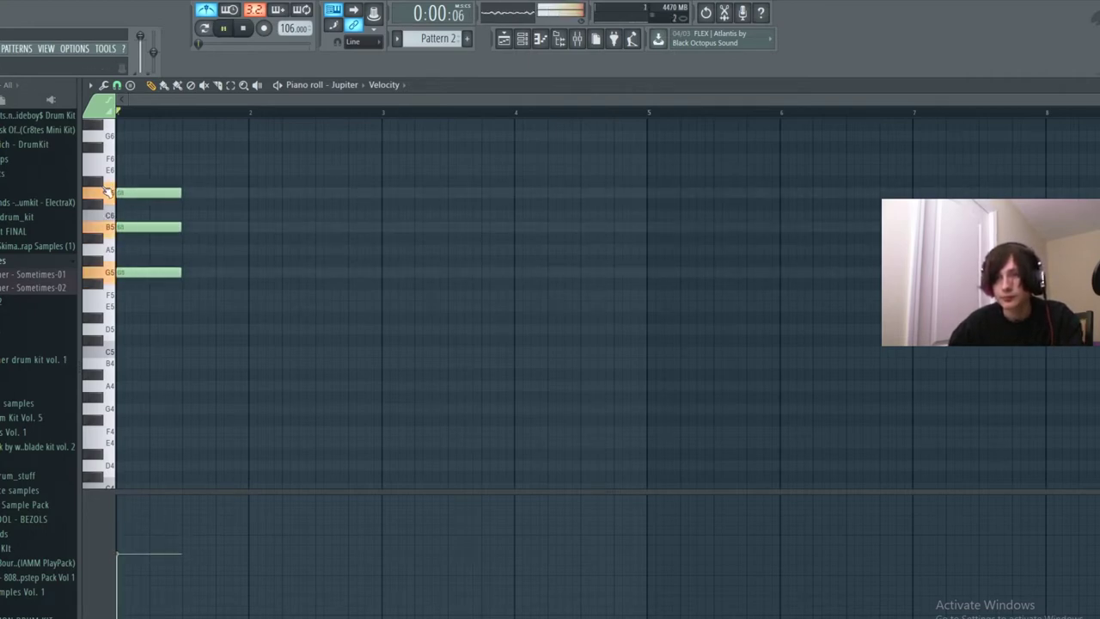
key(space)
click(121, 585)
right_click(153, 272)
right_click(159, 227)
right_click(158, 193)
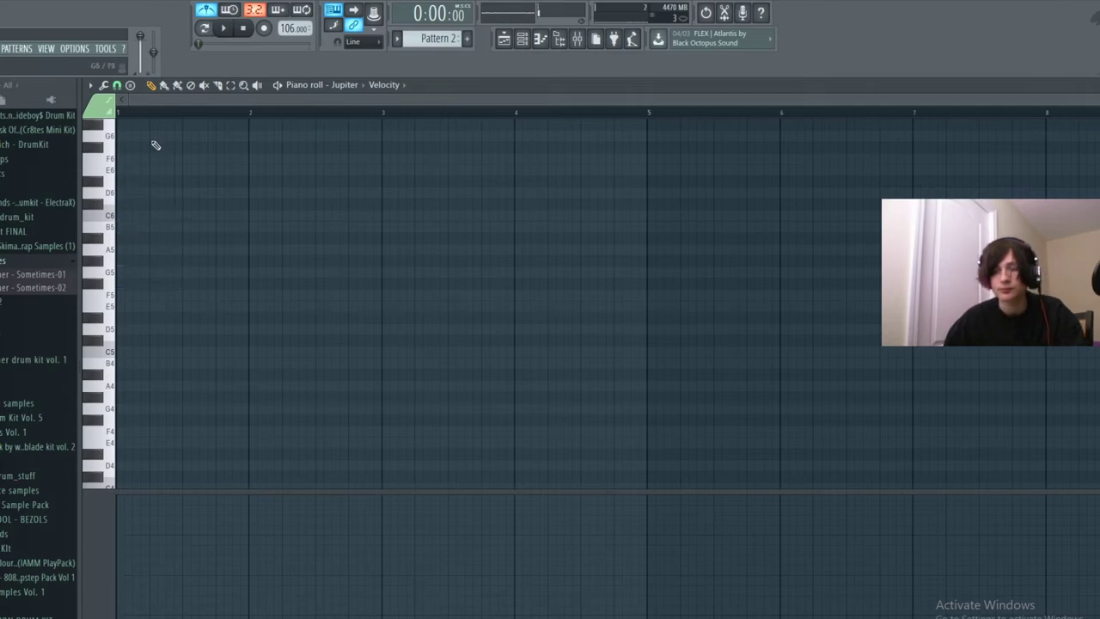
Audition notes on the Jupiter sound and draw a half-bar A5 note at bar 1.
key(x)
key(v)
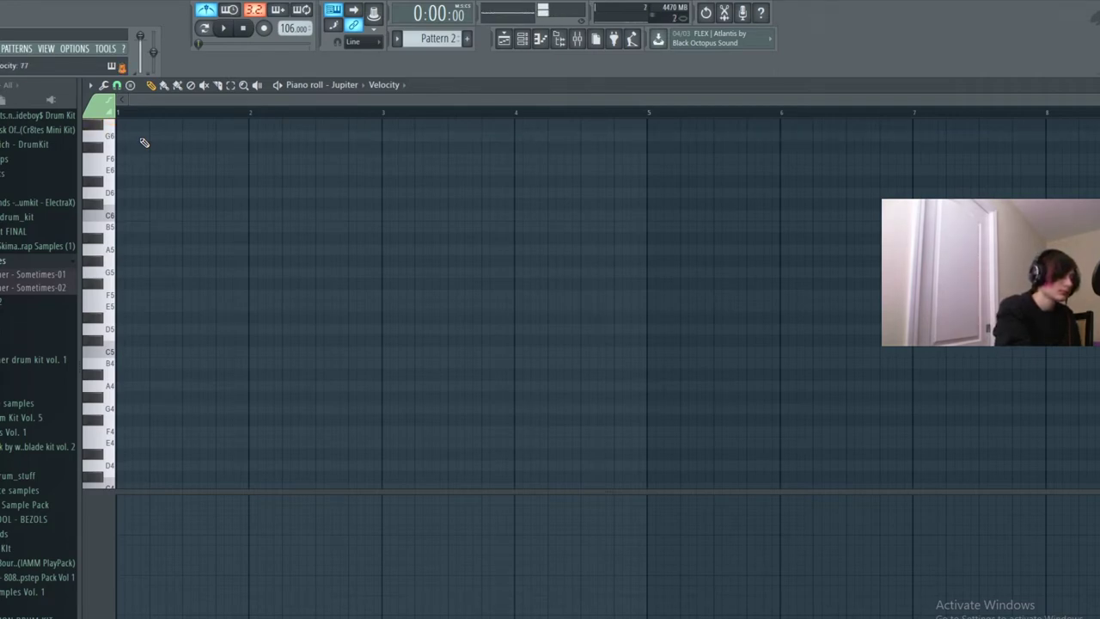
click(133, 254)
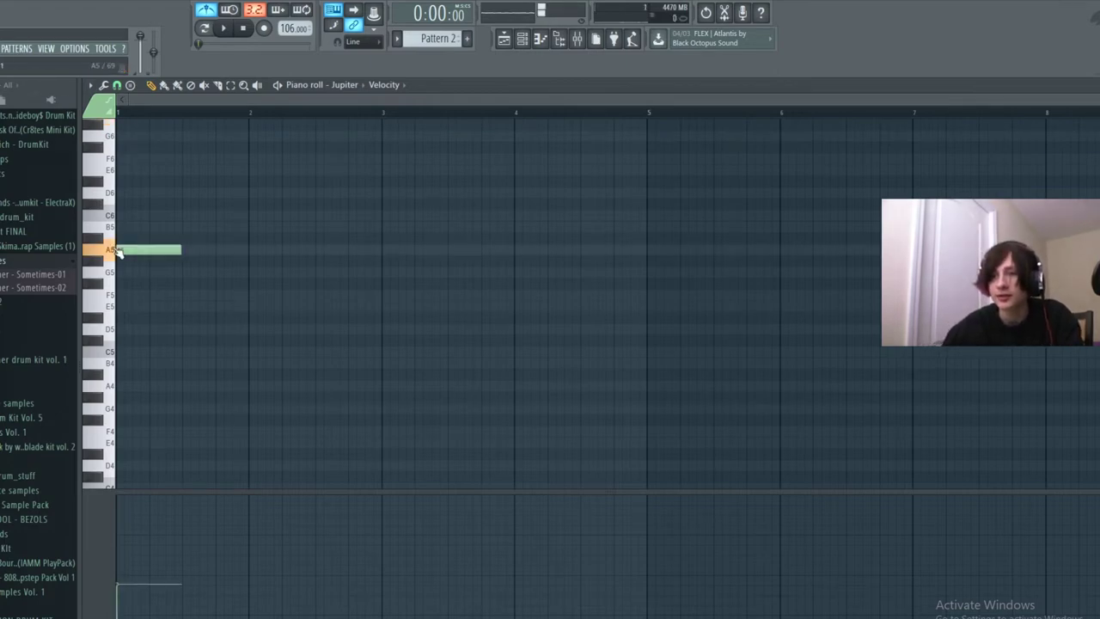
Open the playlist with Pattern 1 selected, remove the misplaced clip on Track 2, and set the snap to Main.
key(F5)
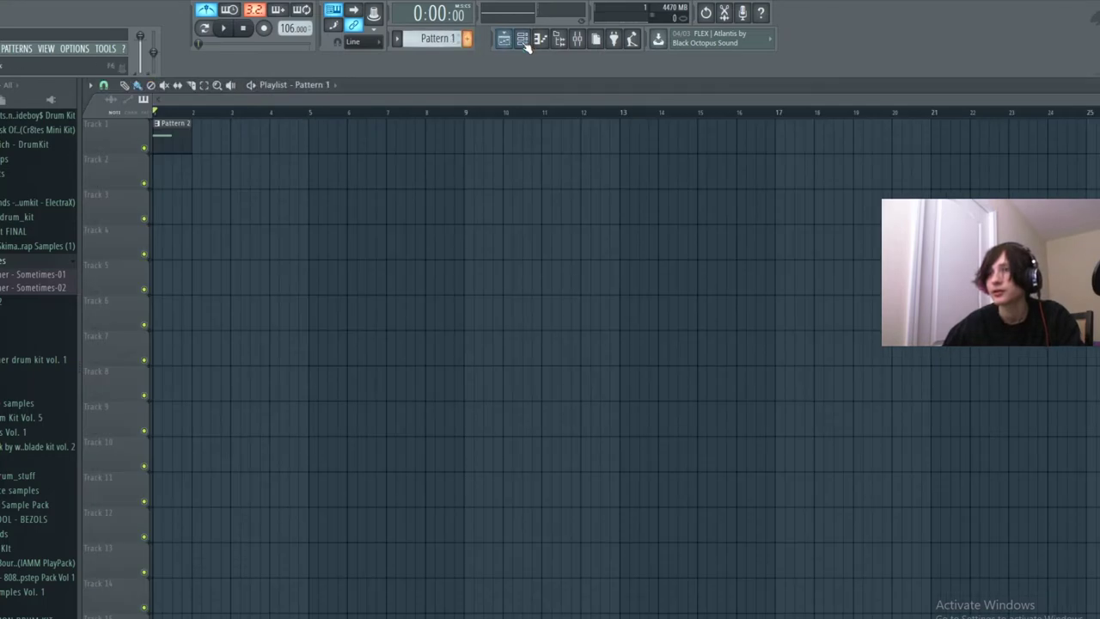
click(522, 38)
click(207, 174)
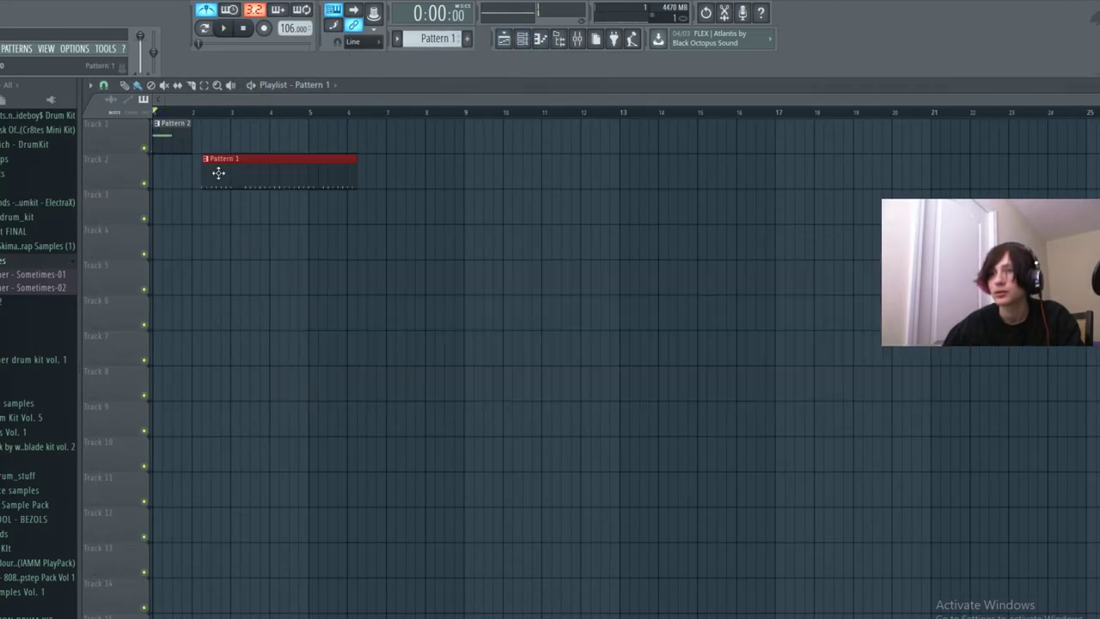
right_click(219, 174)
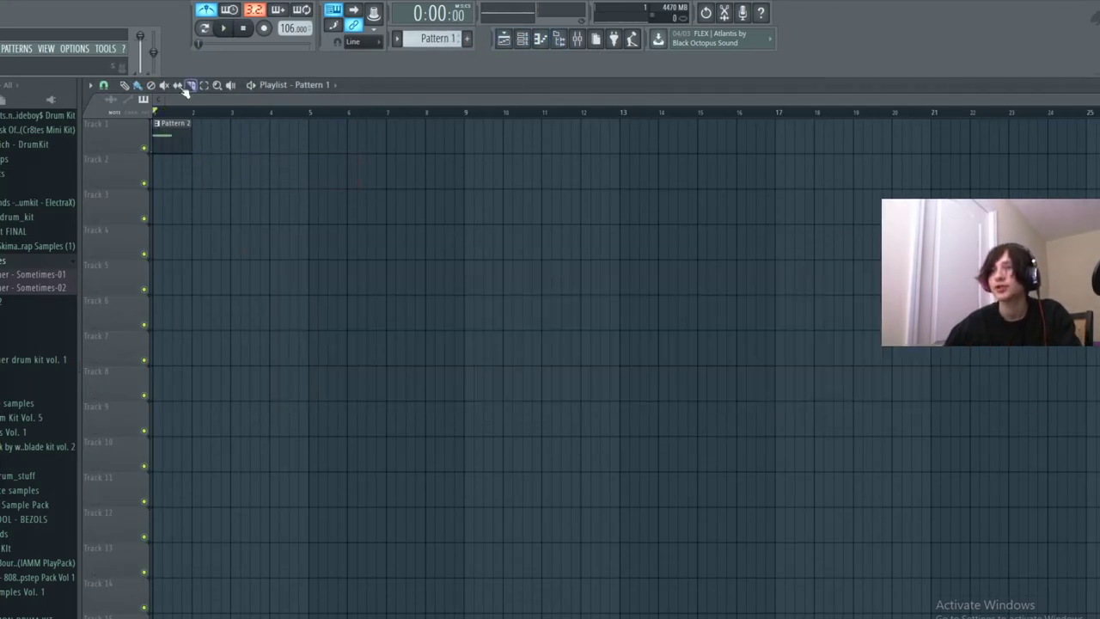
click(104, 85)
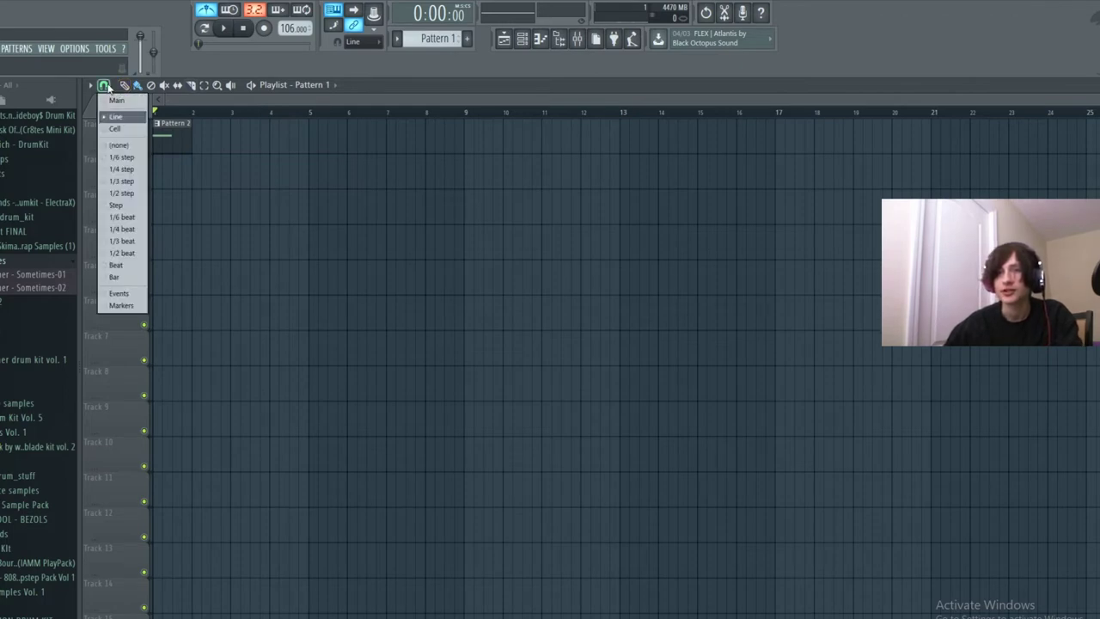
click(111, 101)
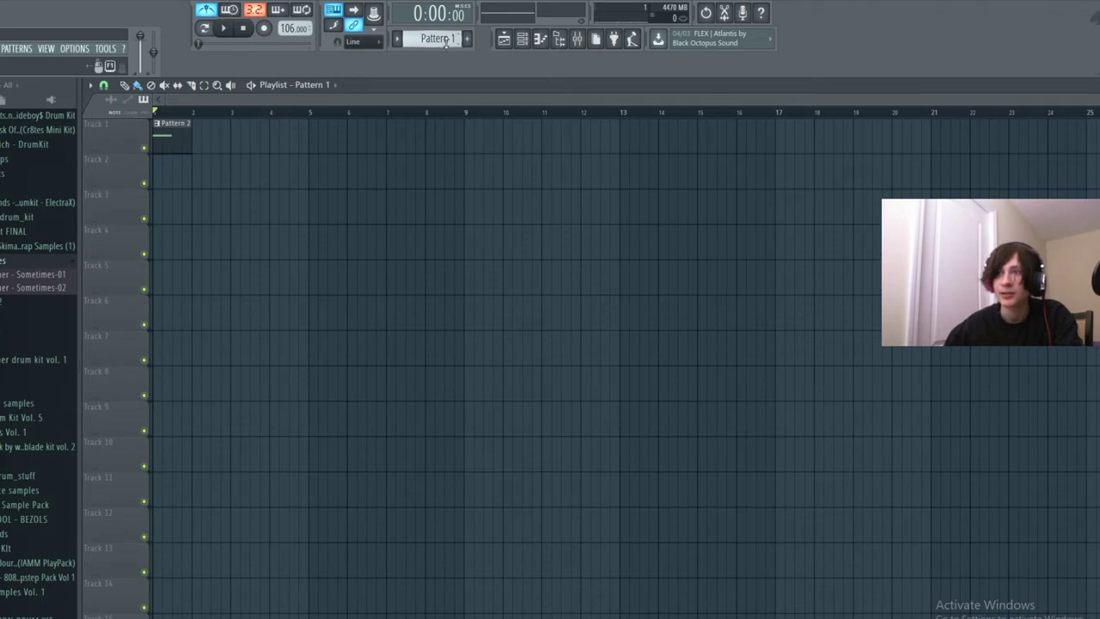
Place two Pattern 1 clips back to back on Track 2, at bars 1 and 5, and check the end.
click(164, 169)
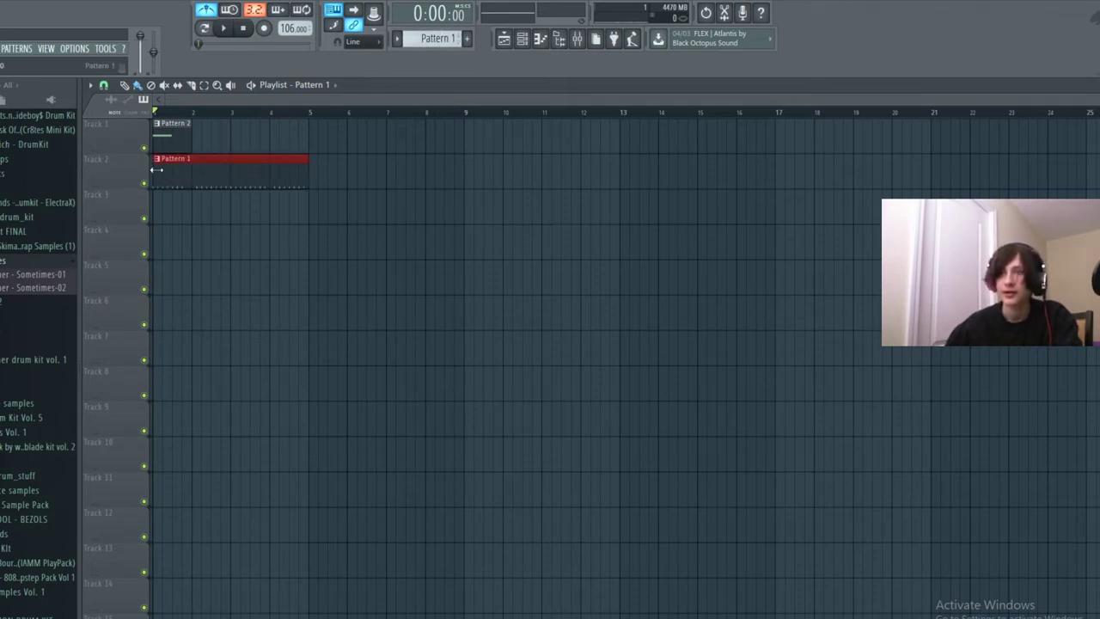
click(316, 182)
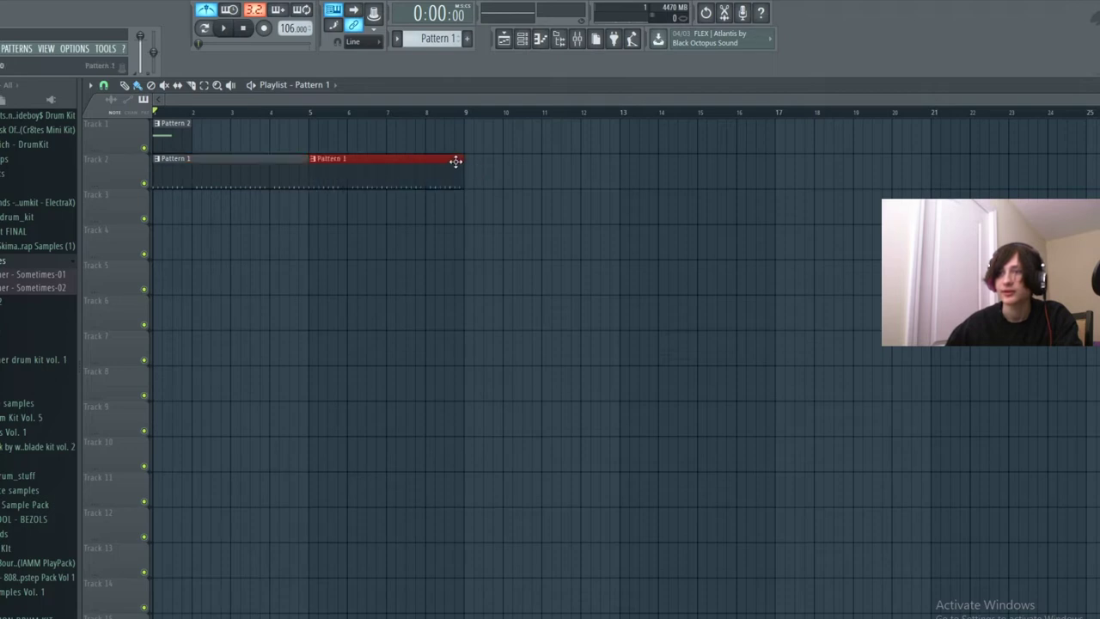
mouse_move(447, 112)
mouse_down()
mouse_move(440, 122)
mouse_move(457, 130)
mouse_up()
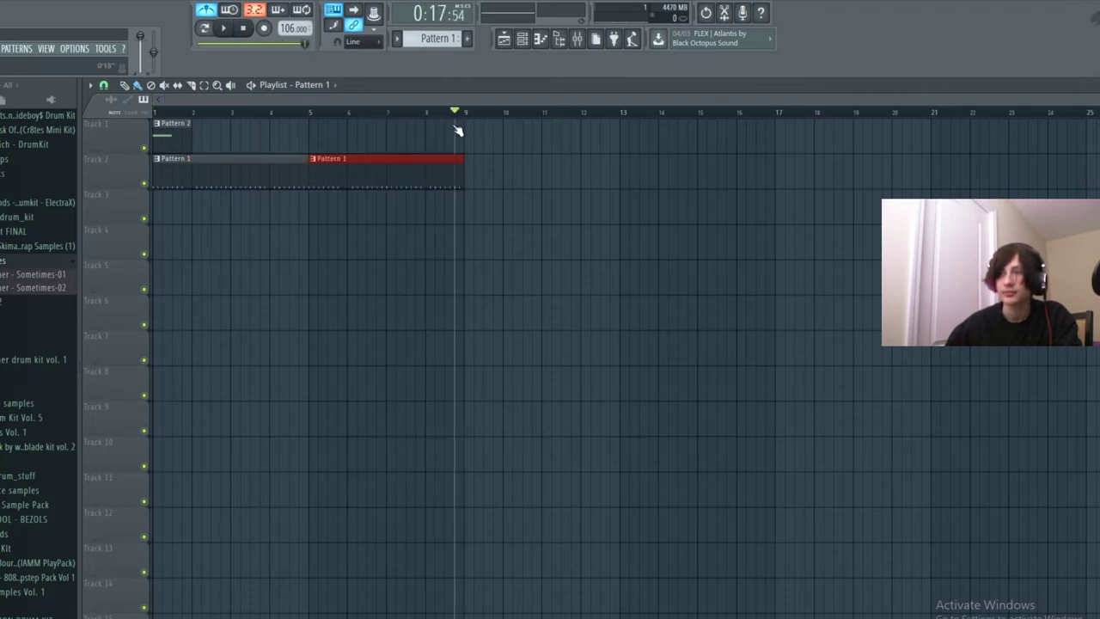
key(space)
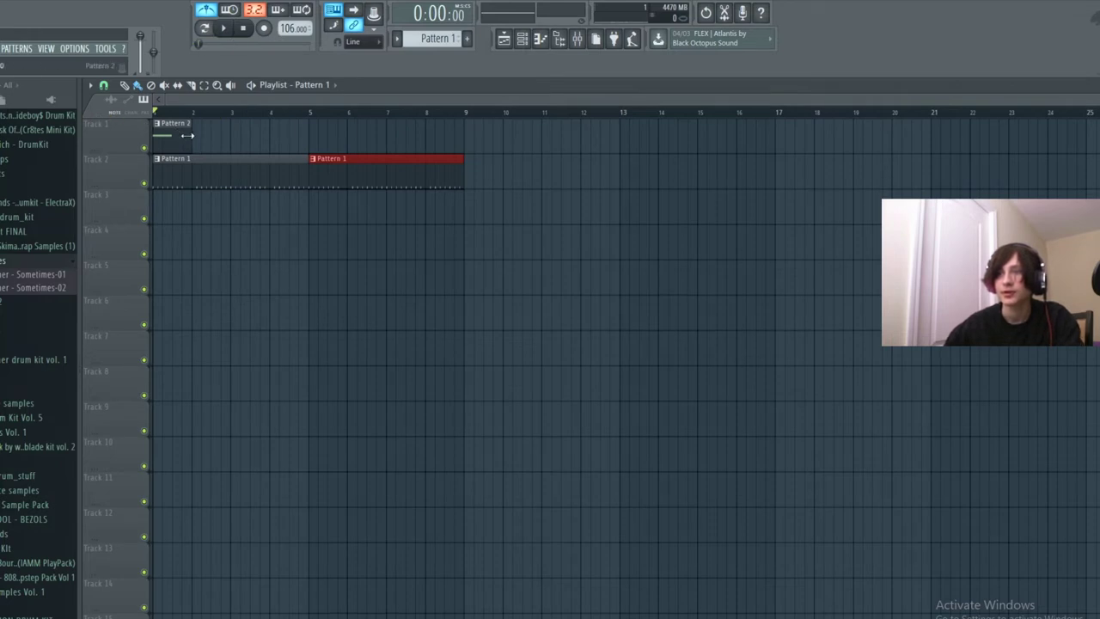
Extend the Pattern 2 clip on Track 1 to four bars, repeat it at bar 5, and play the arrangement.
drag(186, 129, 301, 143)
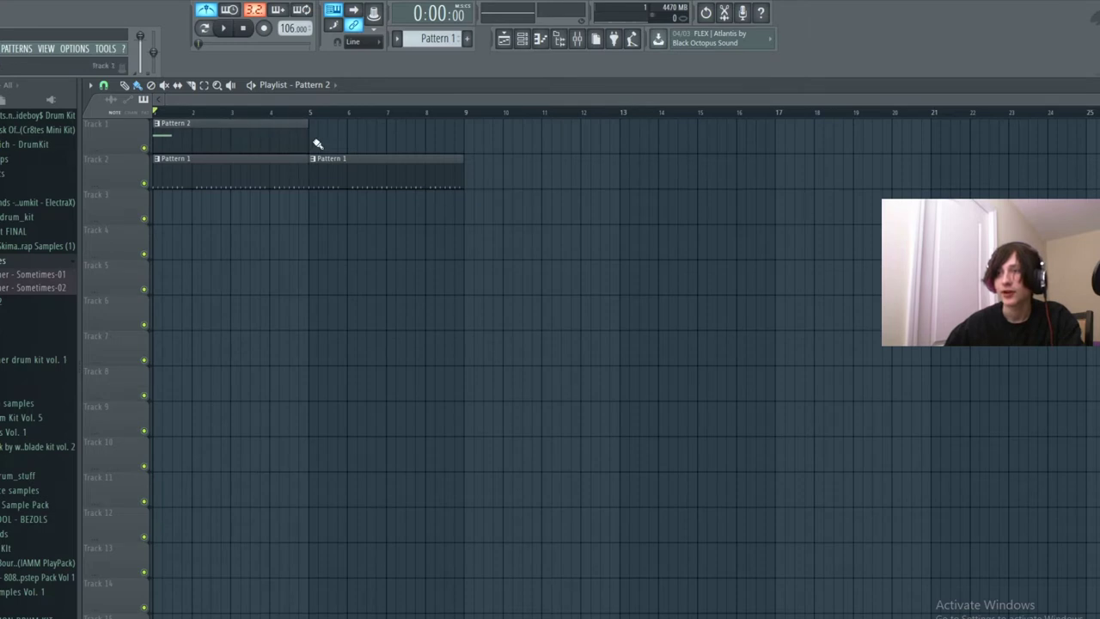
click(318, 142)
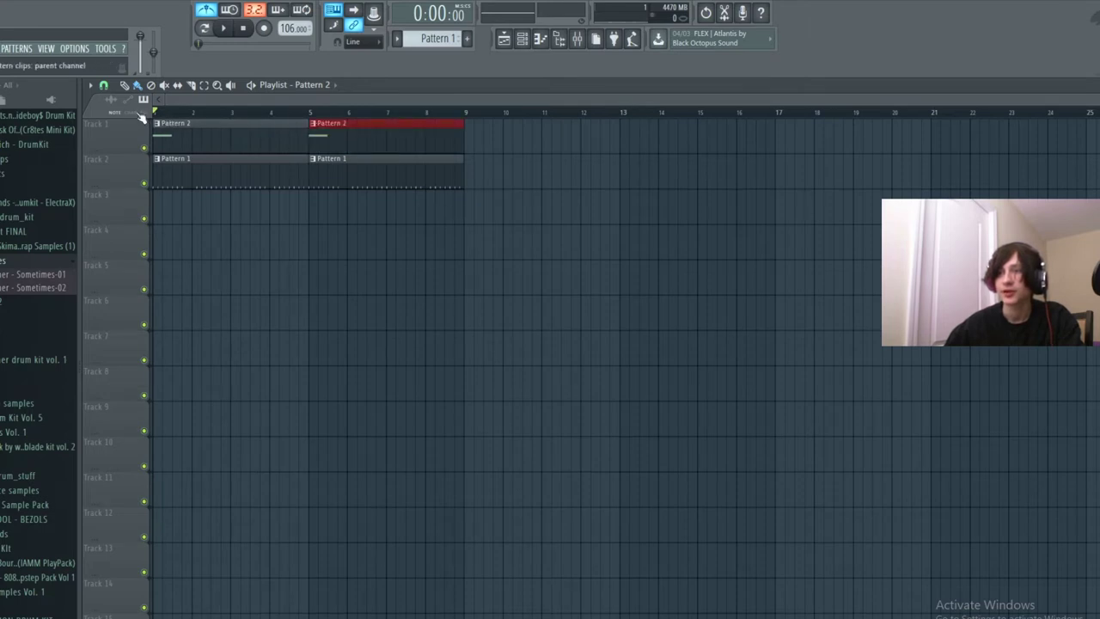
key(space)
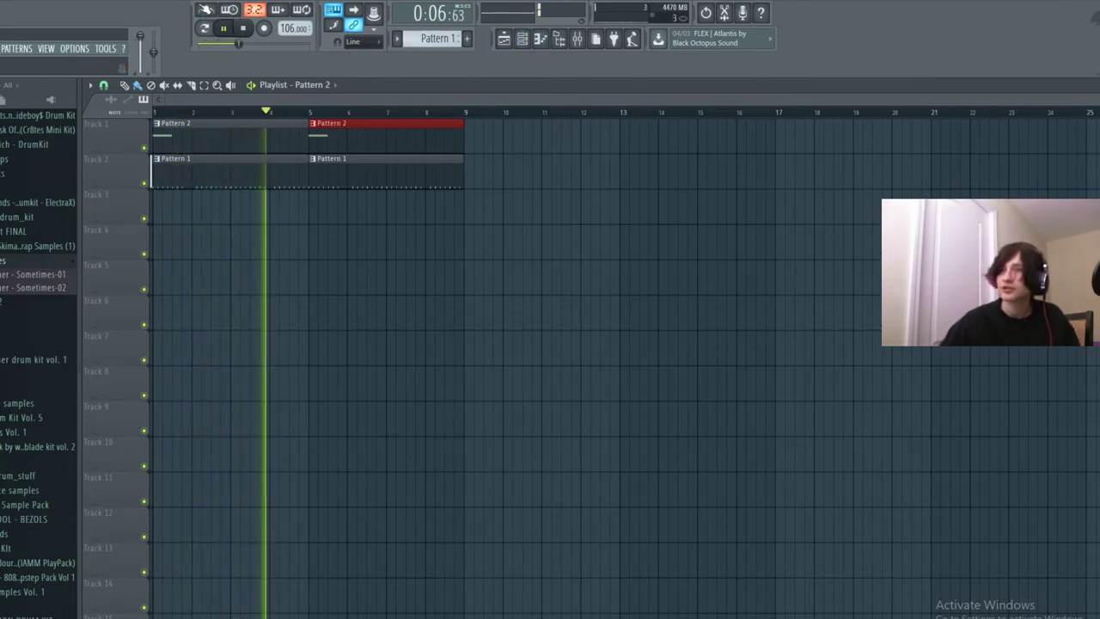
Open Pattern 2 in the channel rack, delete the Jupiter channel and stop playback.
click(533, 38)
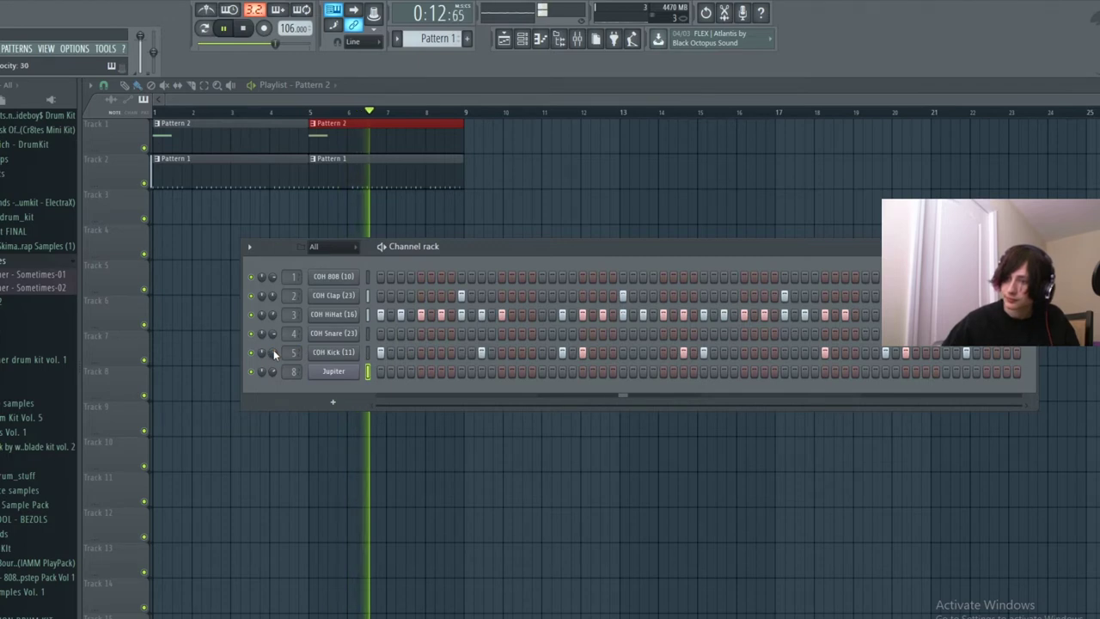
scroll(423, 45, down, 1)
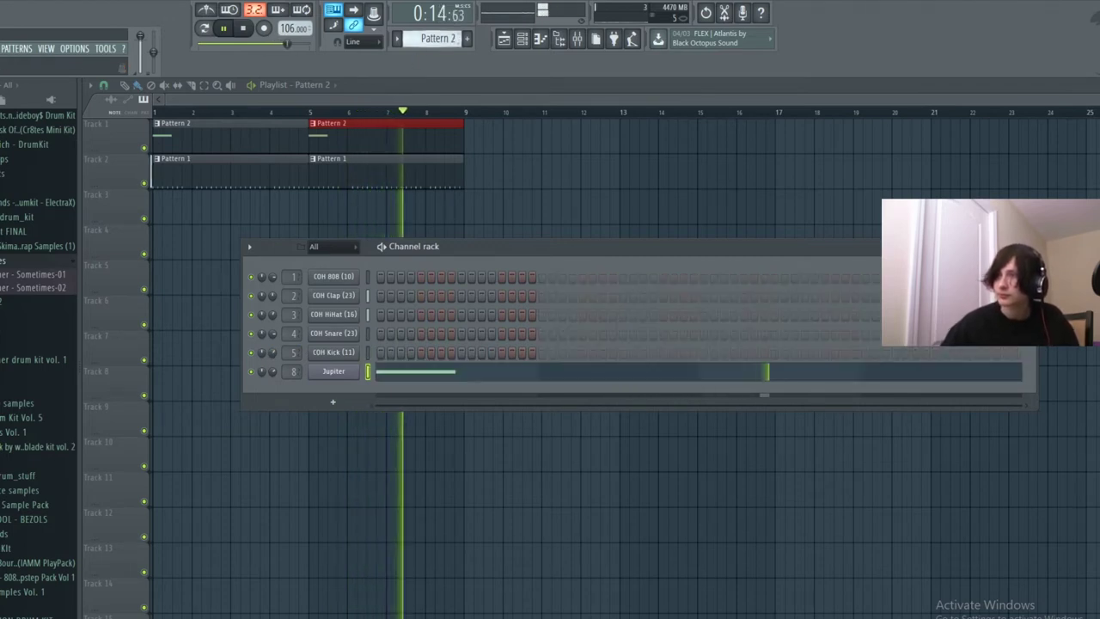
right_click(331, 375)
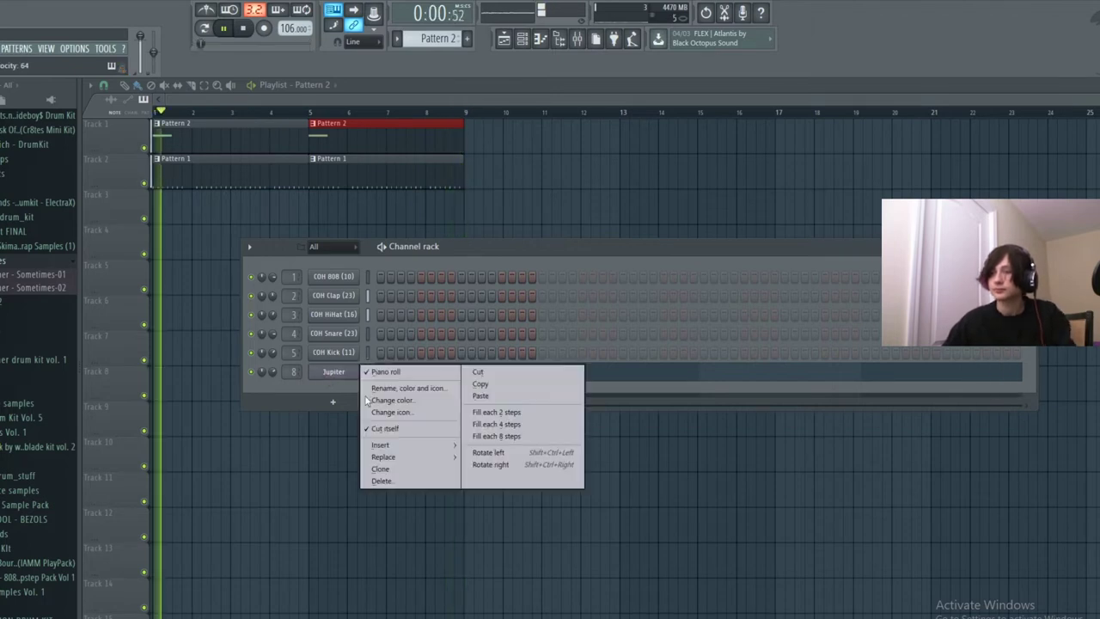
click(383, 476)
click(600, 368)
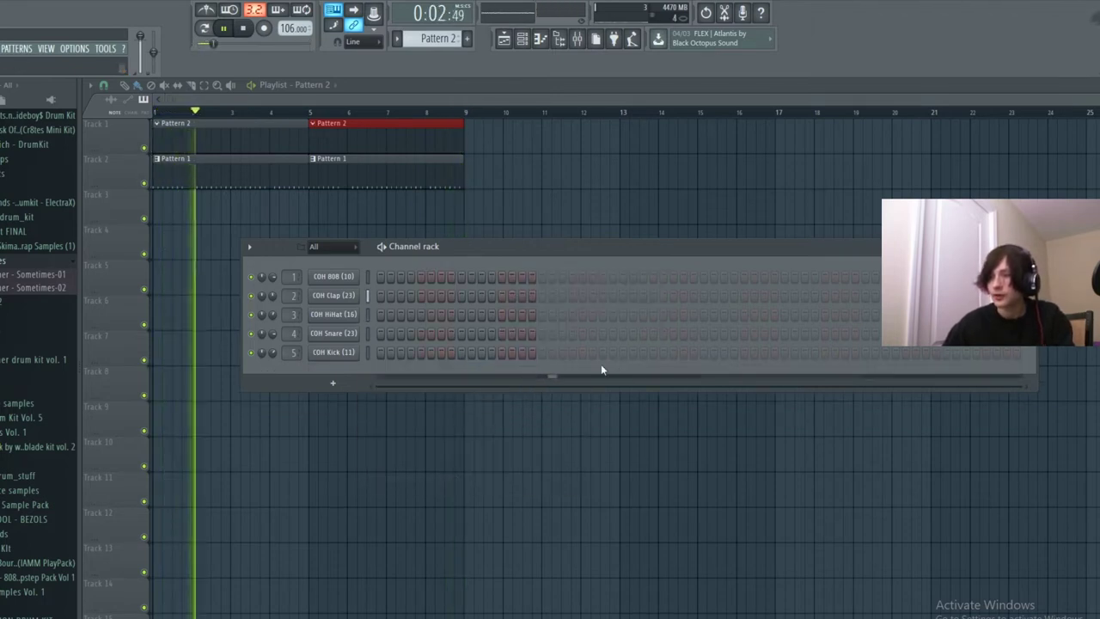
key(space)
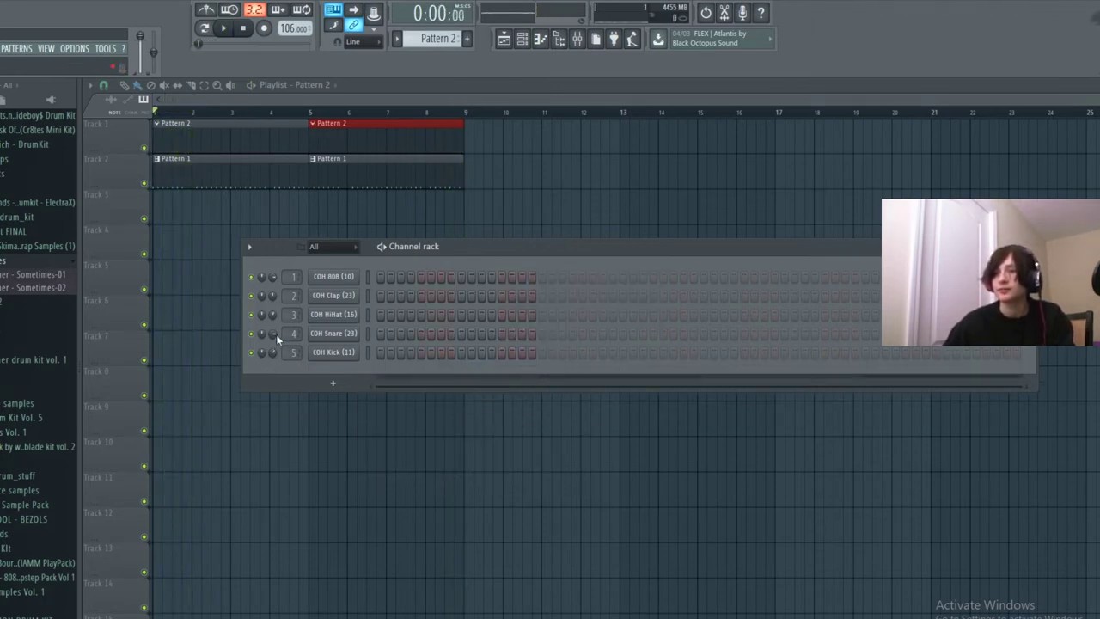
Add a Nexus instrument and load the PD Amberglance preset from the Epic Pads category.
click(614, 39)
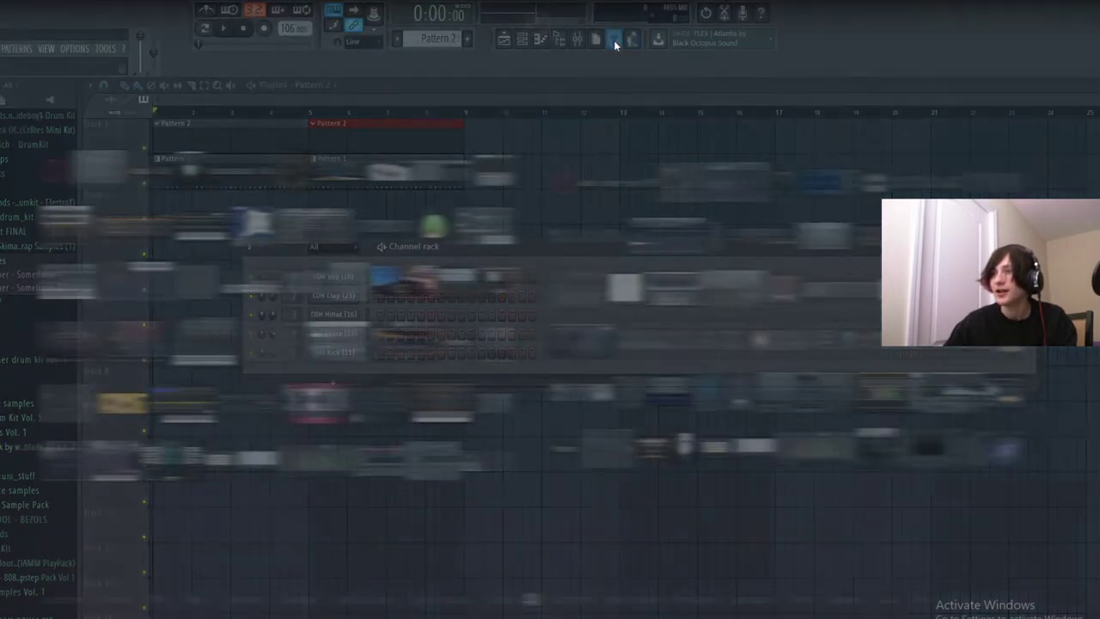
click(448, 343)
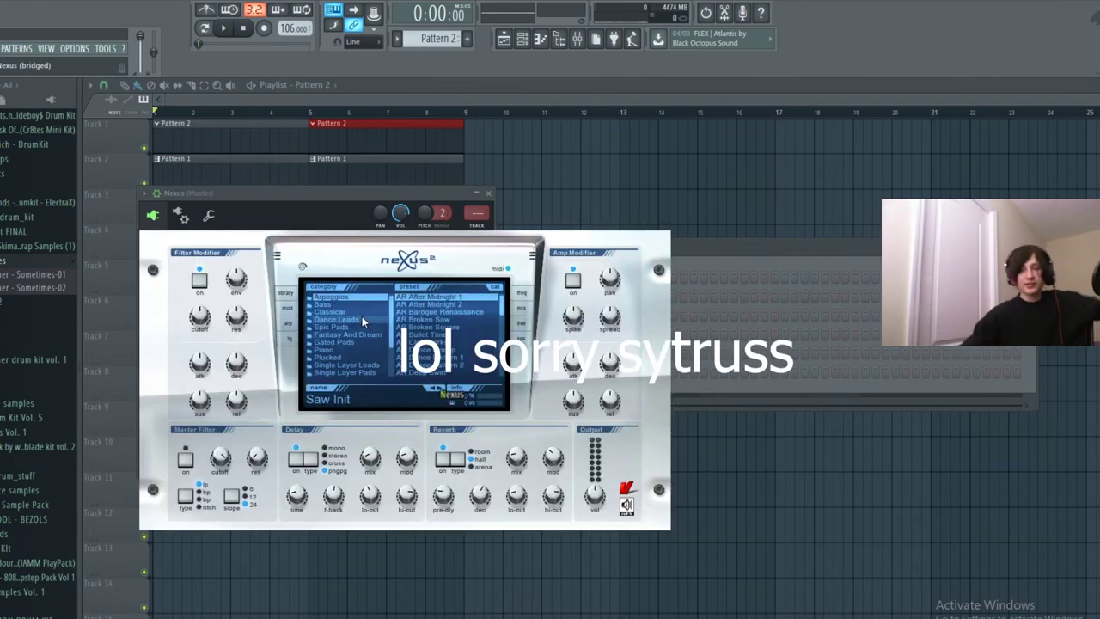
click(381, 328)
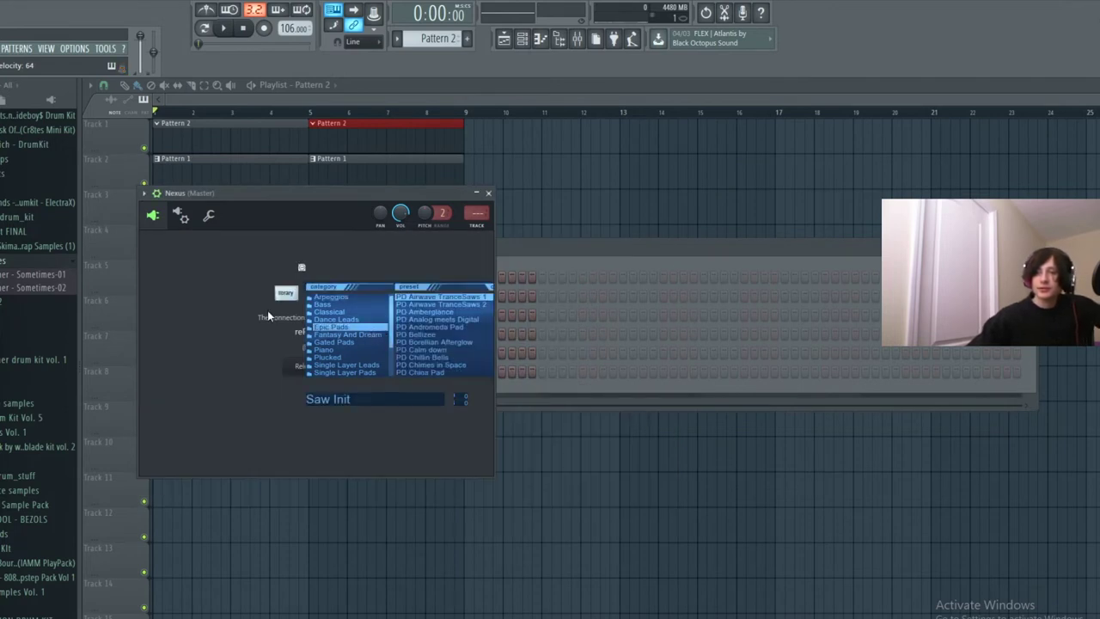
click(336, 320)
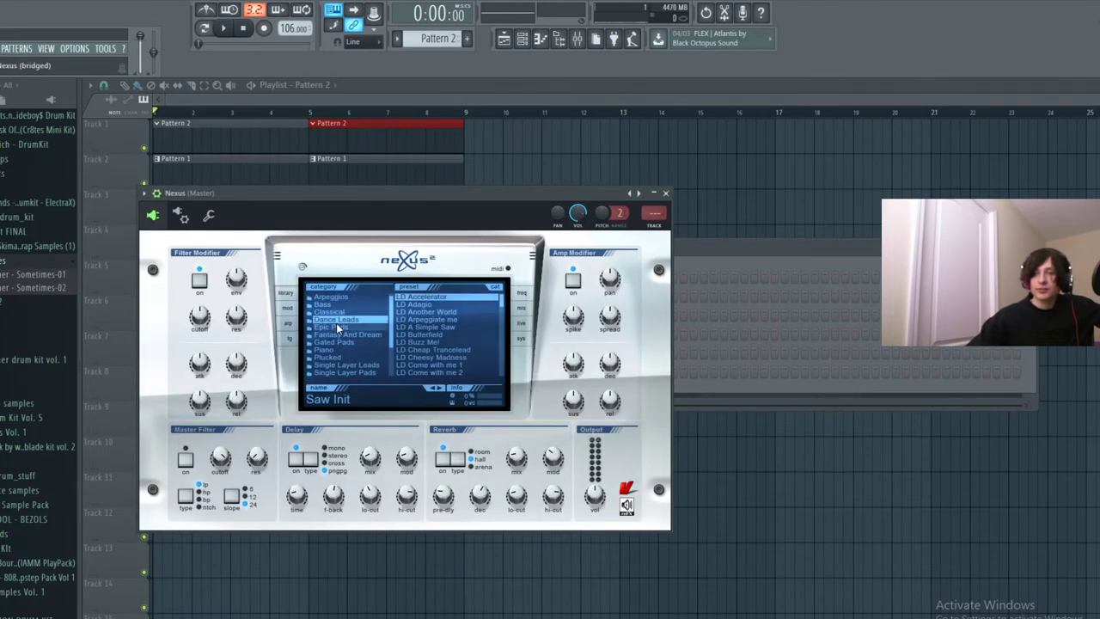
click(365, 327)
click(435, 313)
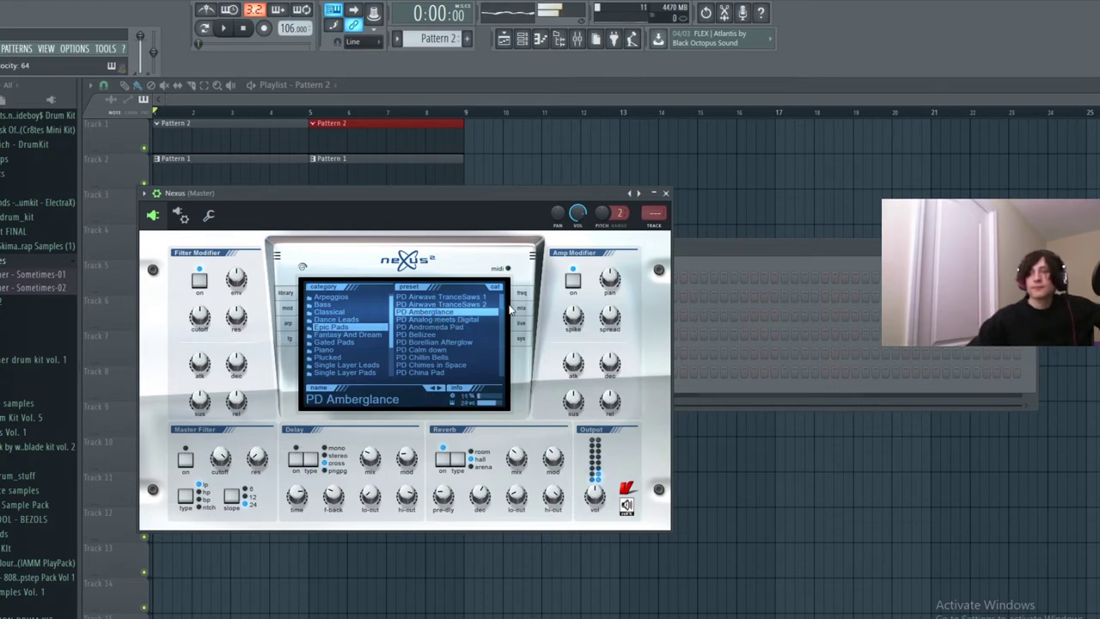
click(665, 194)
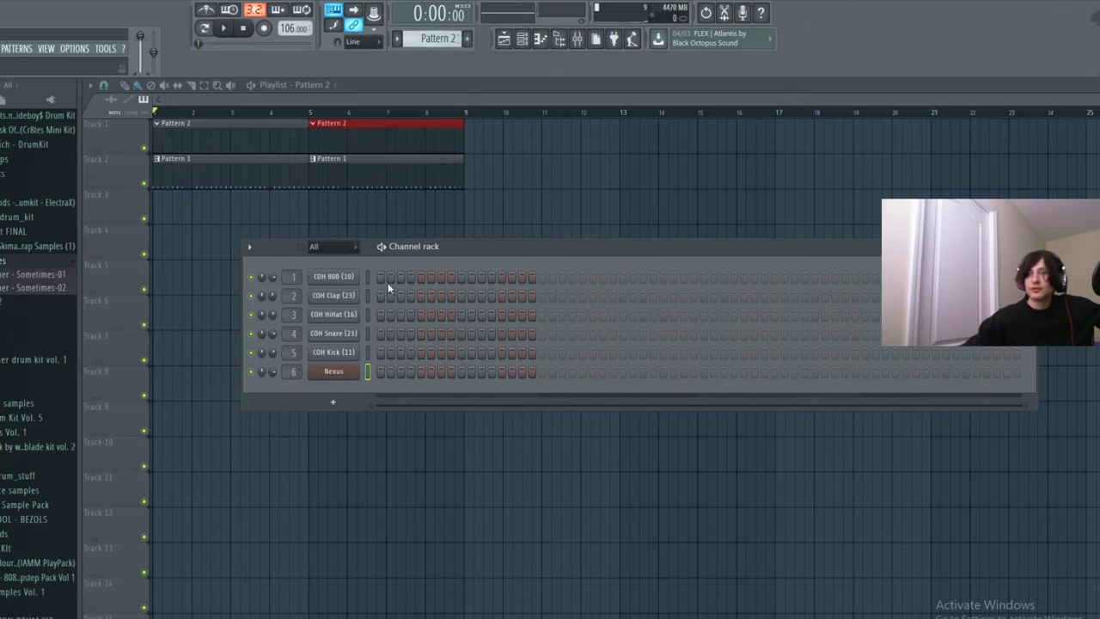
In the Nexus piano roll, enter minor 7th chords on E5 at bar 1 and F#5 in bar 2, and play them back.
right_click(345, 368)
click(382, 372)
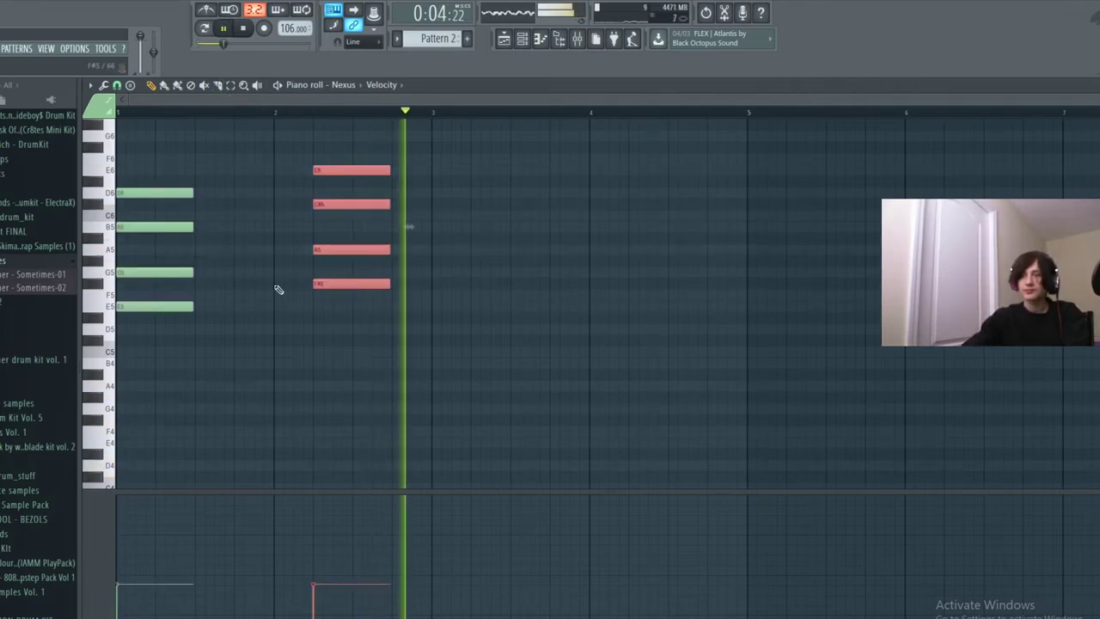
key(space)
key(space)
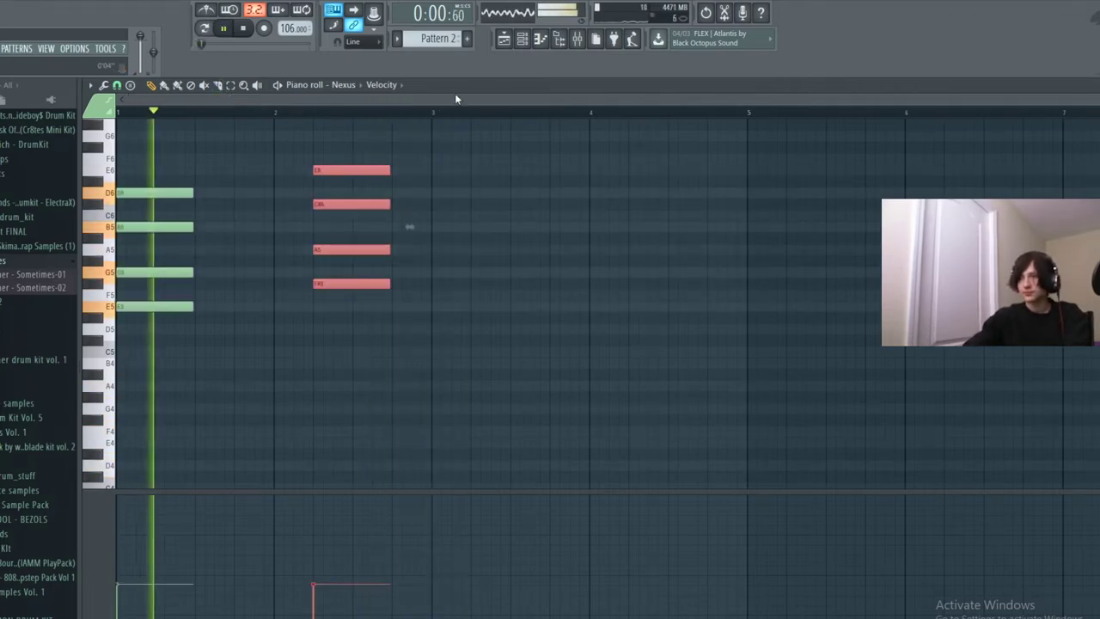
double_click(165, 307)
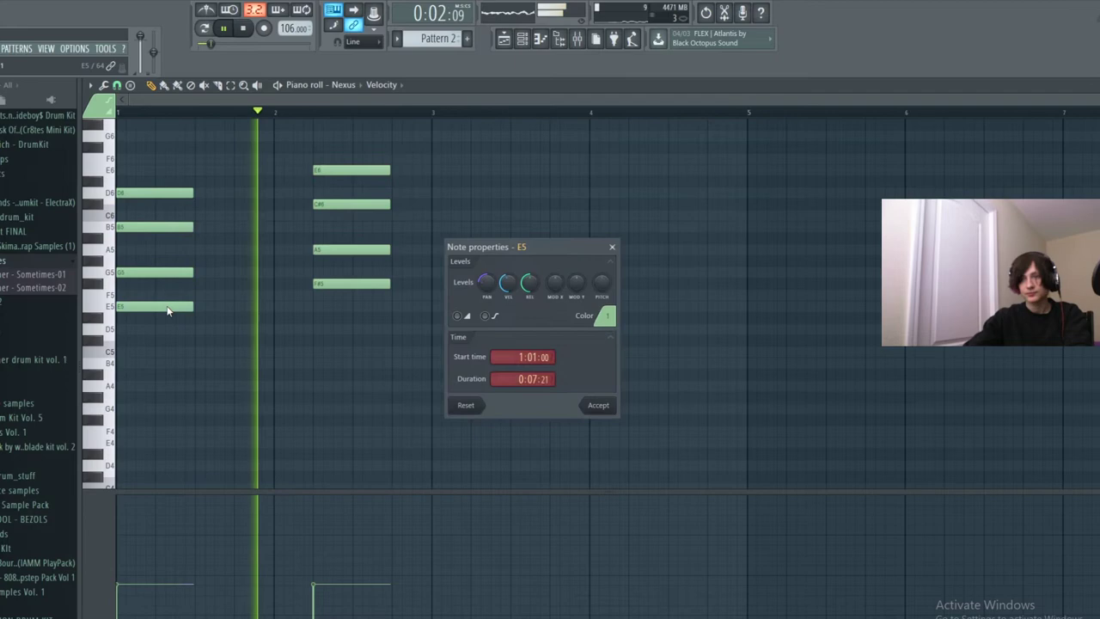
click(614, 249)
key(space)
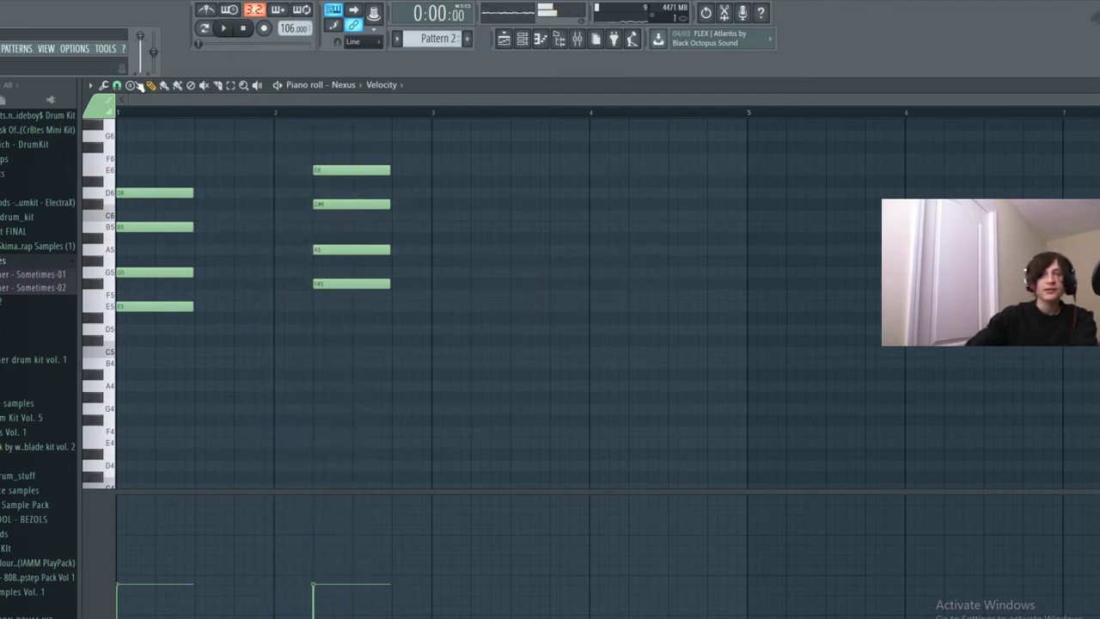
Turn off the Only one stamp option and stamp a Minor 7th chord on E5 at the start of bar 3.
click(130, 84)
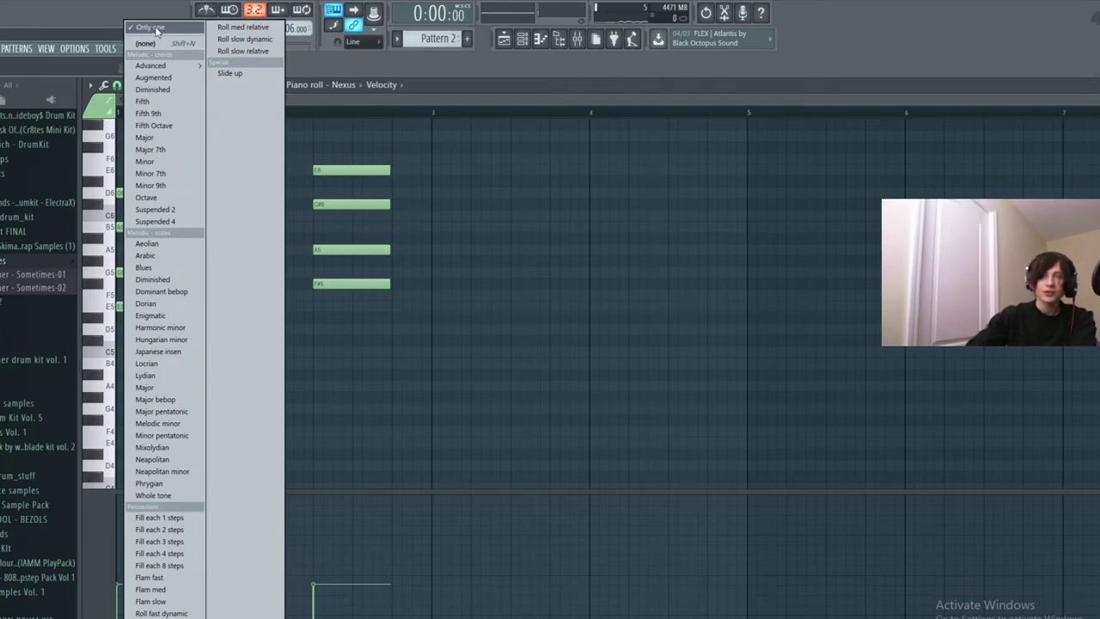
click(156, 28)
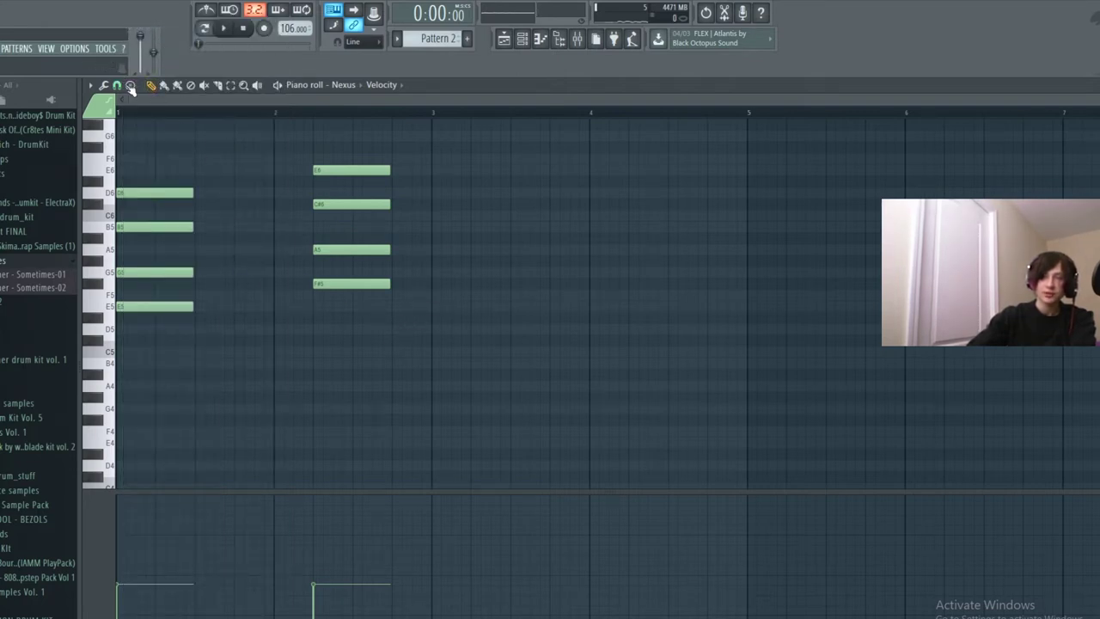
click(434, 309)
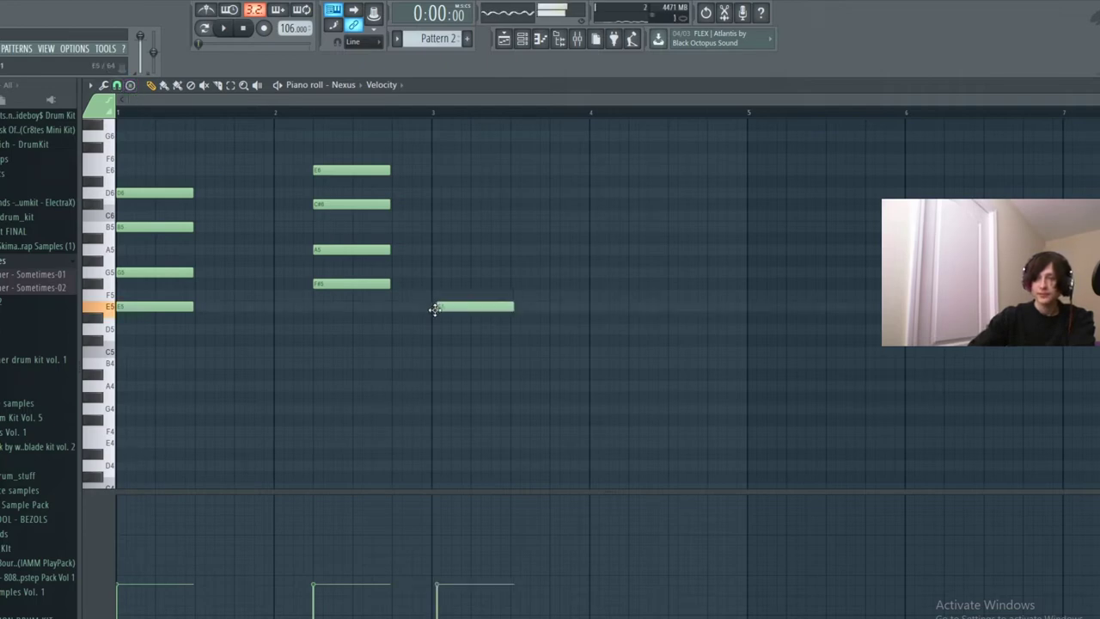
right_click(435, 308)
click(118, 85)
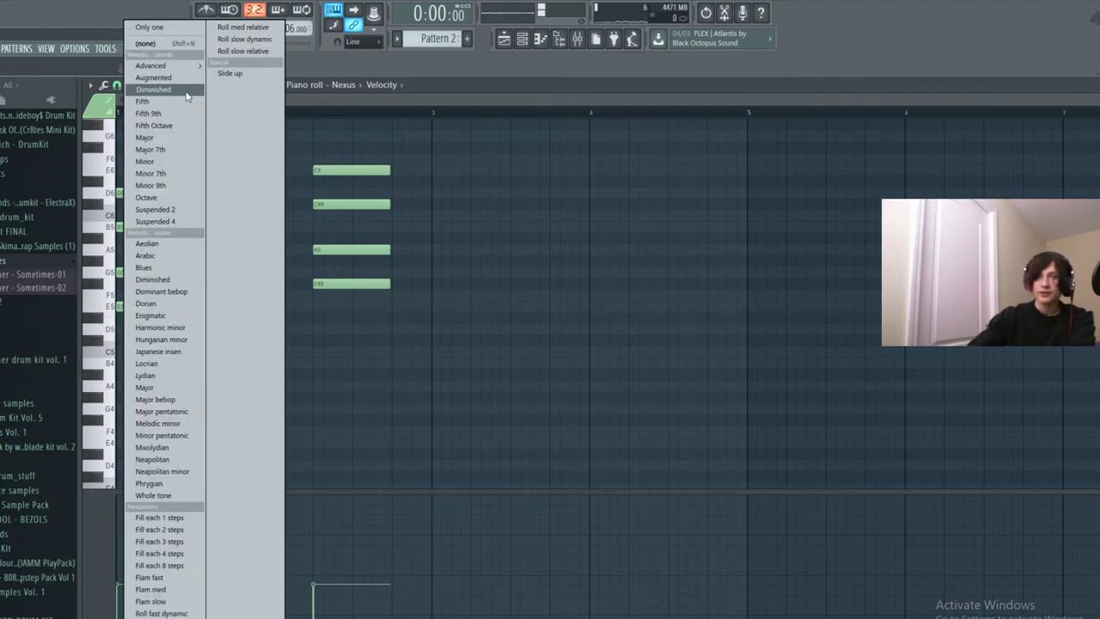
double_click(163, 175)
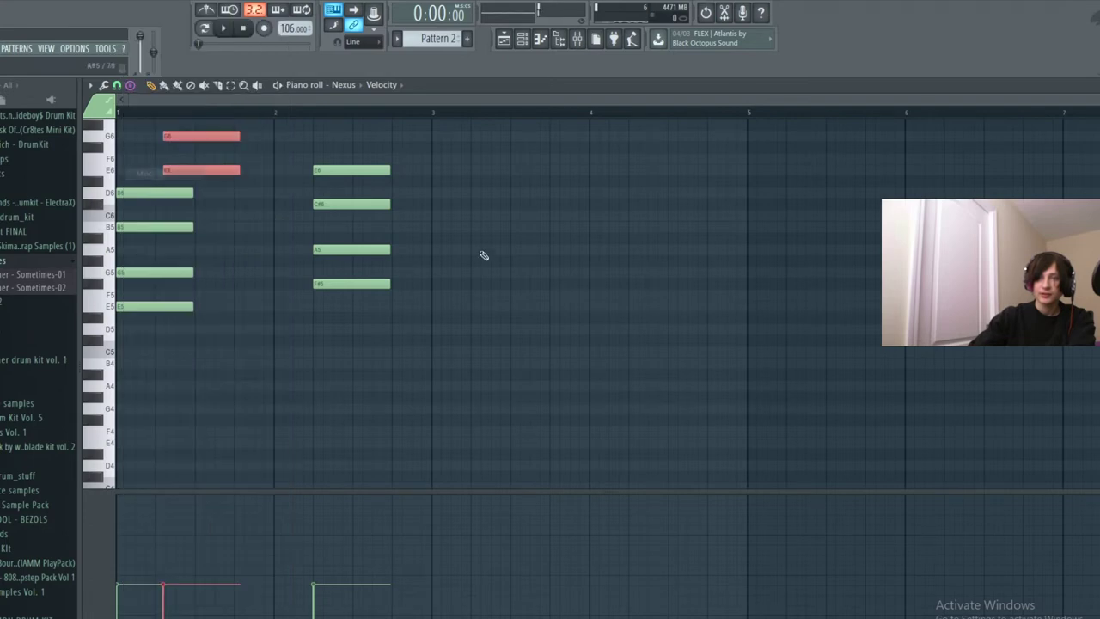
drag(219, 169, 491, 310)
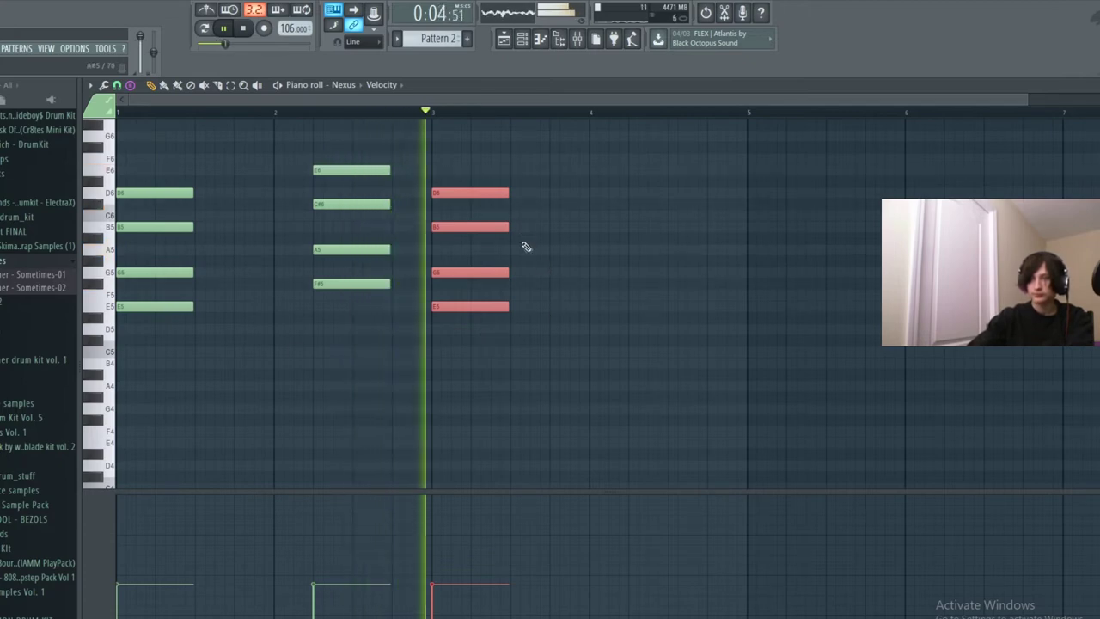
Stamp a Minor 7th chord on F5 about a quarter into bar 4 and play the progression.
drag(598, 273, 643, 275)
key(space)
key(shift+Down)
key(shift+Down)
key(space)
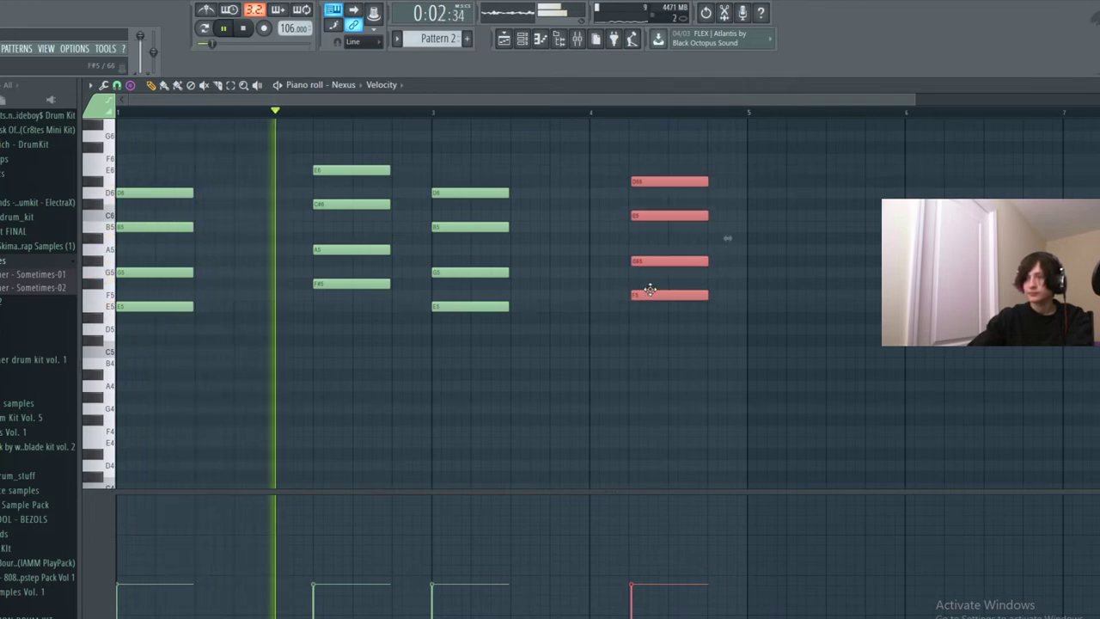
Shorten the F5 chord in bar 4 and add an equally long minor 7th chord on G5 directly behind it, undoing any stray stamp.
drag(651, 291, 686, 295)
key(ctrl+b)
key(shift+Up)
key(shift+Up)
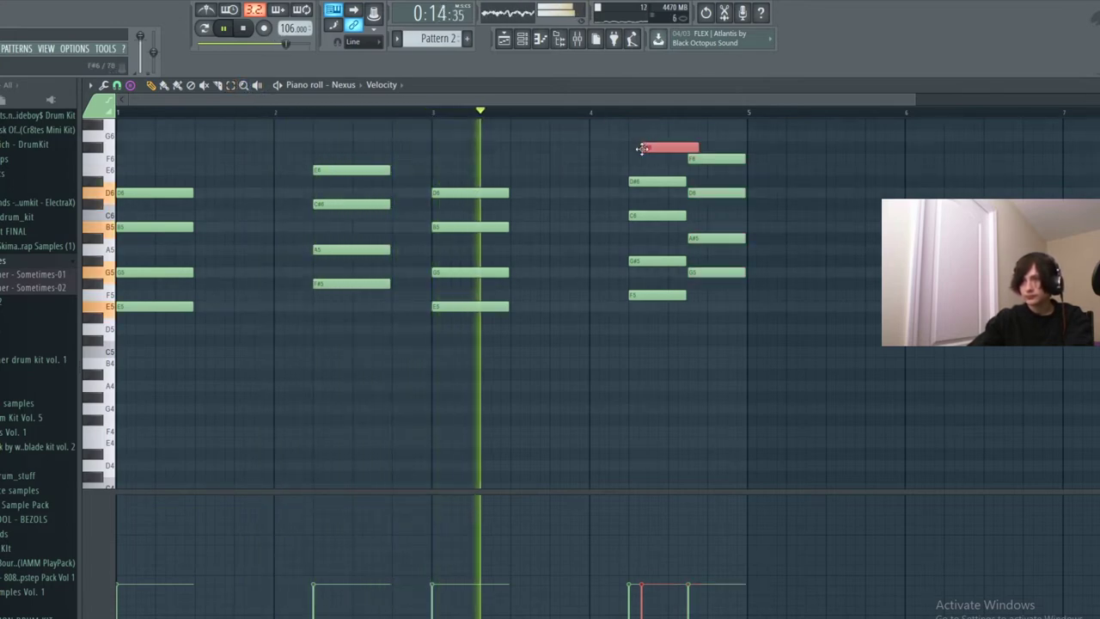
click(677, 307)
key(ctrl+z)
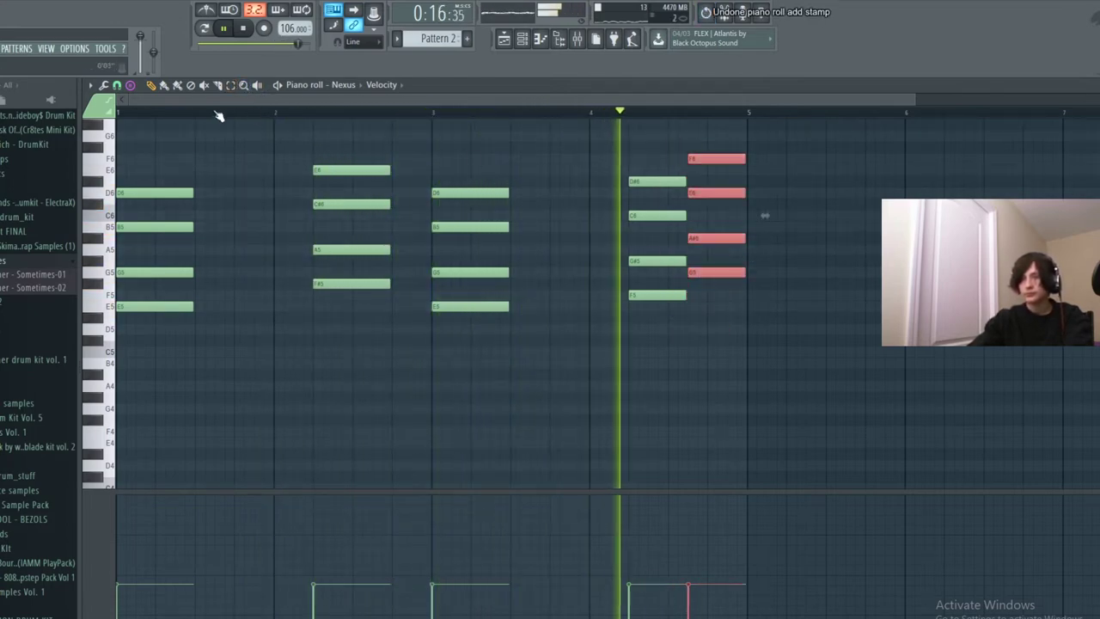
Try a minor 7th chord on F#5 in bar 4, then remove it together with the F5 chord.
click(231, 84)
drag(628, 153, 640, 305)
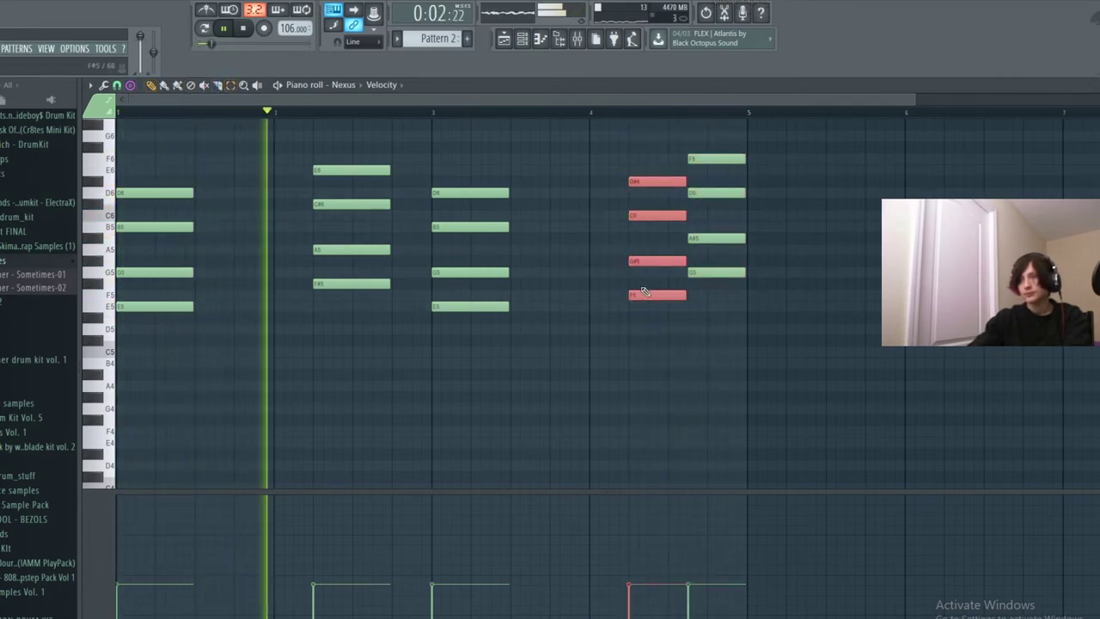
key(shift+Up)
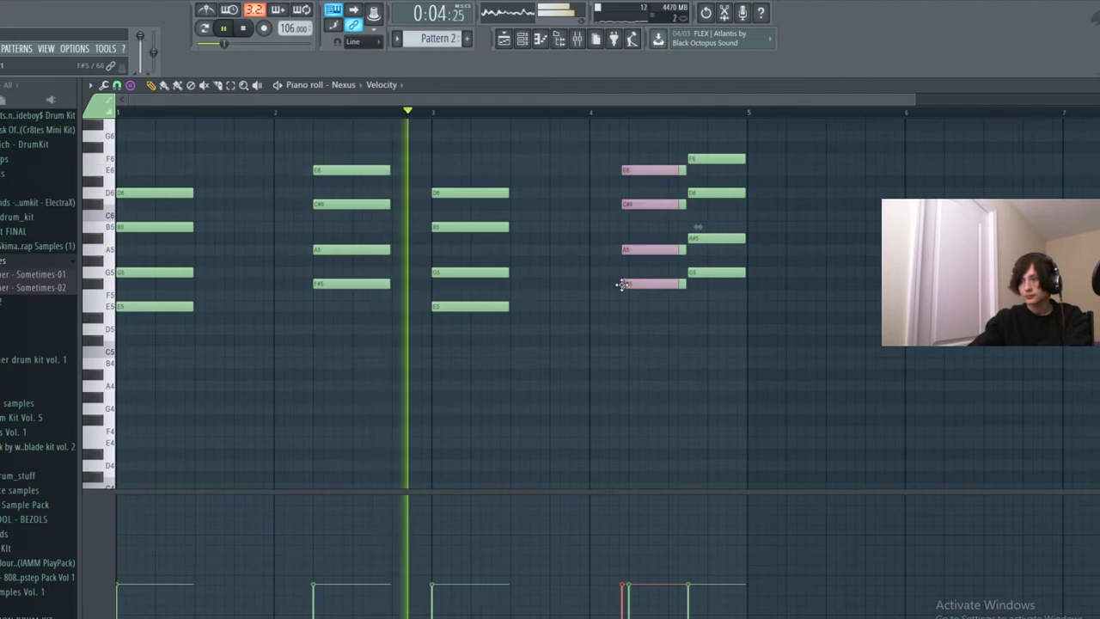
key(ctrl+z)
key(space)
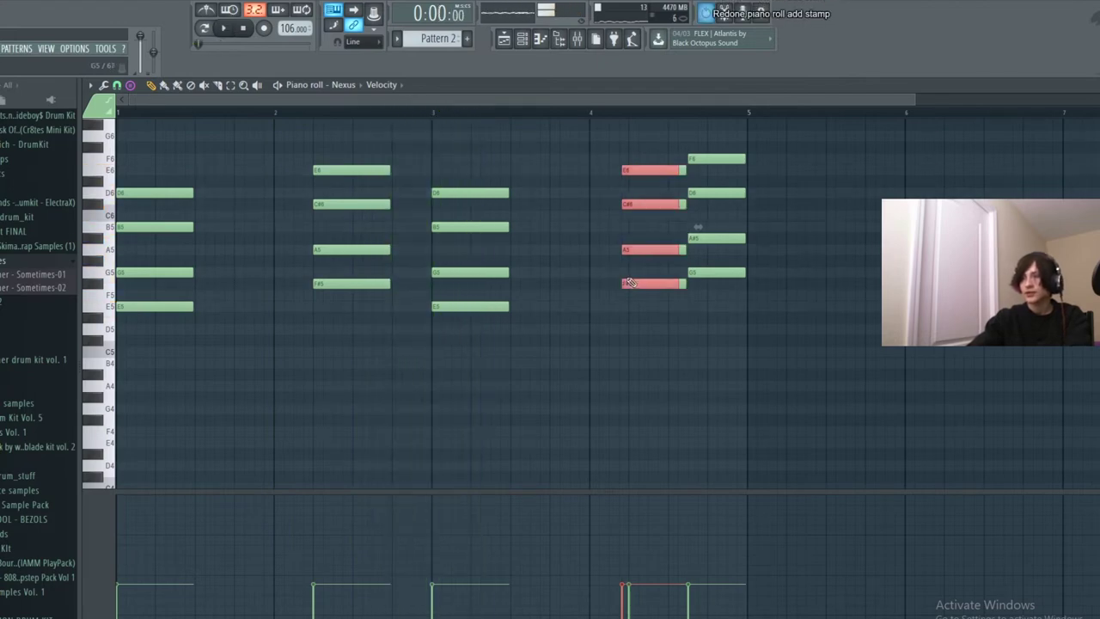
key(Delete)
key(ctrl+z)
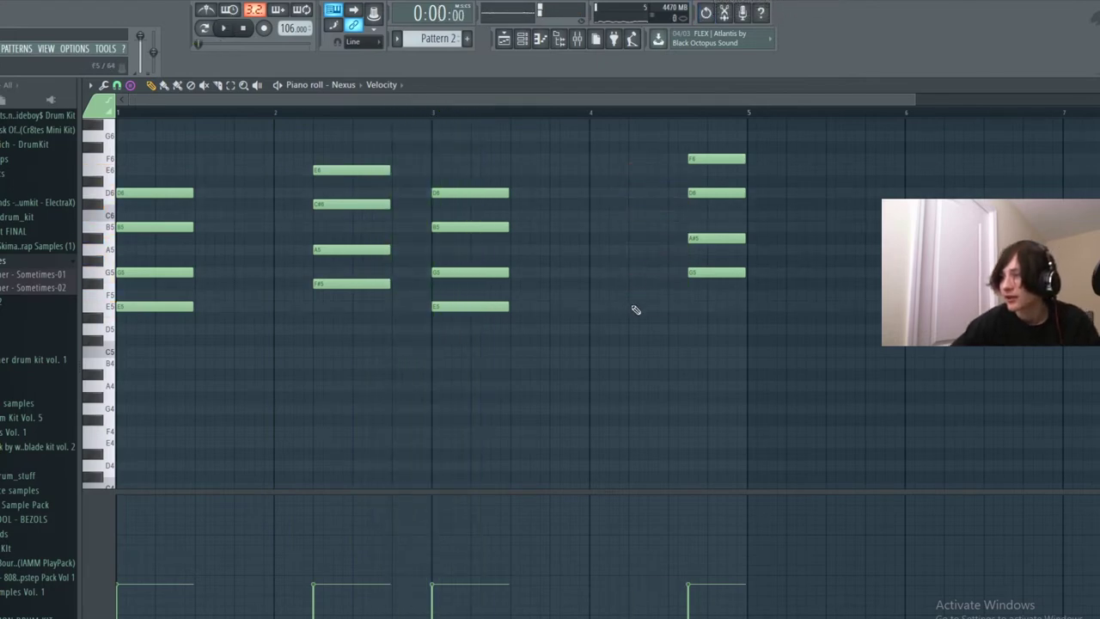
Stamp a Minor 7th chord on E5 in bar 4, directly before the G5 chord.
double_click(636, 308)
click(612, 291)
drag(634, 306, 633, 308)
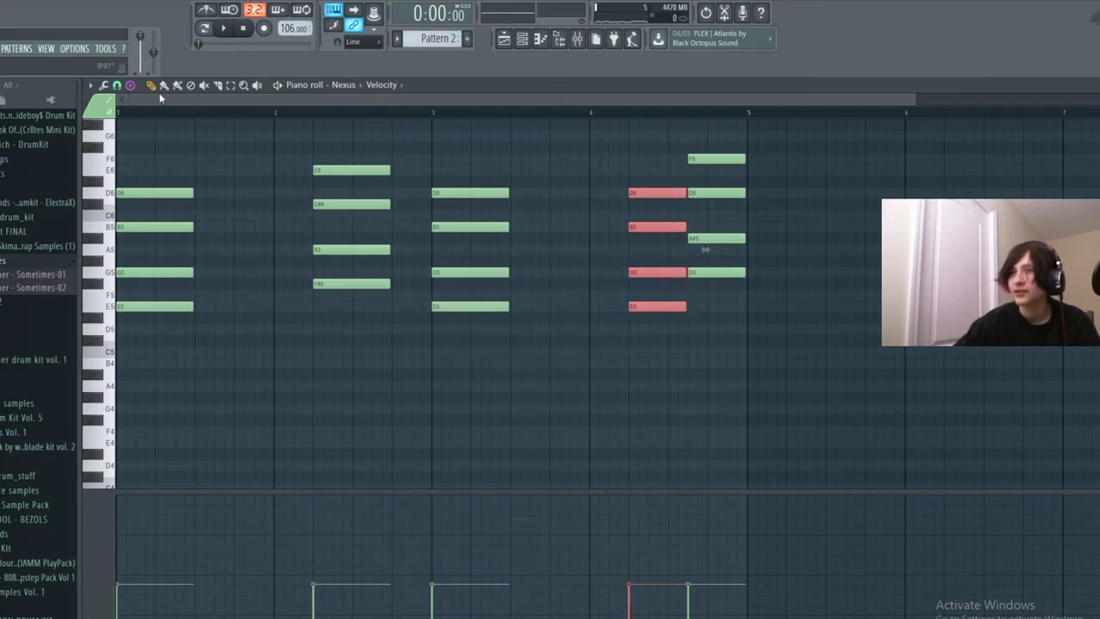
Turn on the Only one stamp option, delete the stray B5 chord, and draw single D6, B5, G5 and E5 notes leading into bar 4's E5 chord.
click(131, 85)
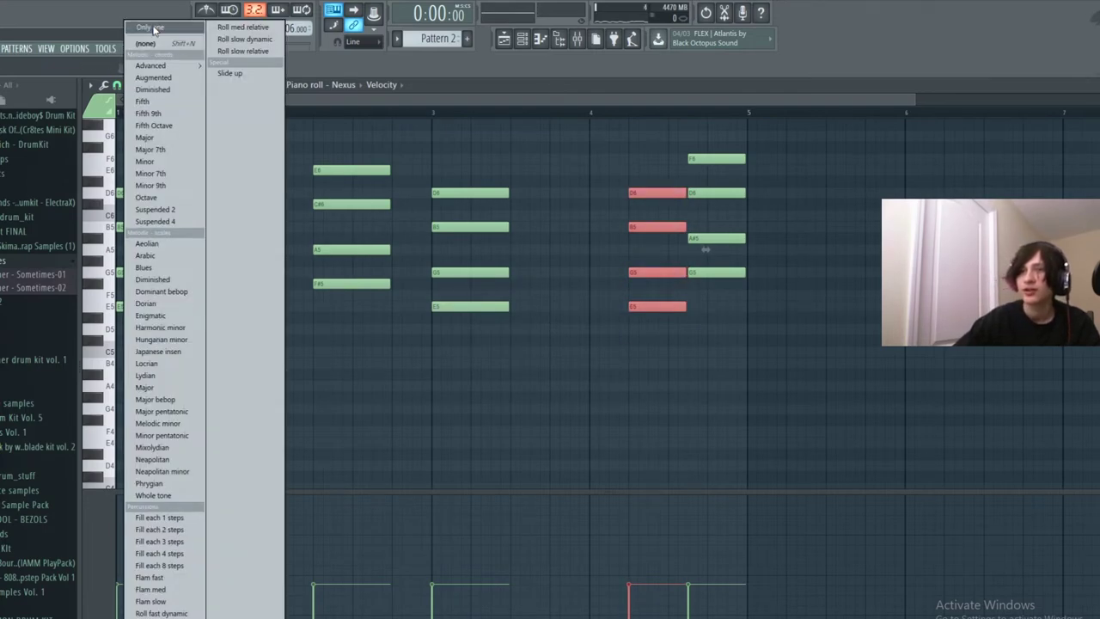
click(155, 33)
click(576, 227)
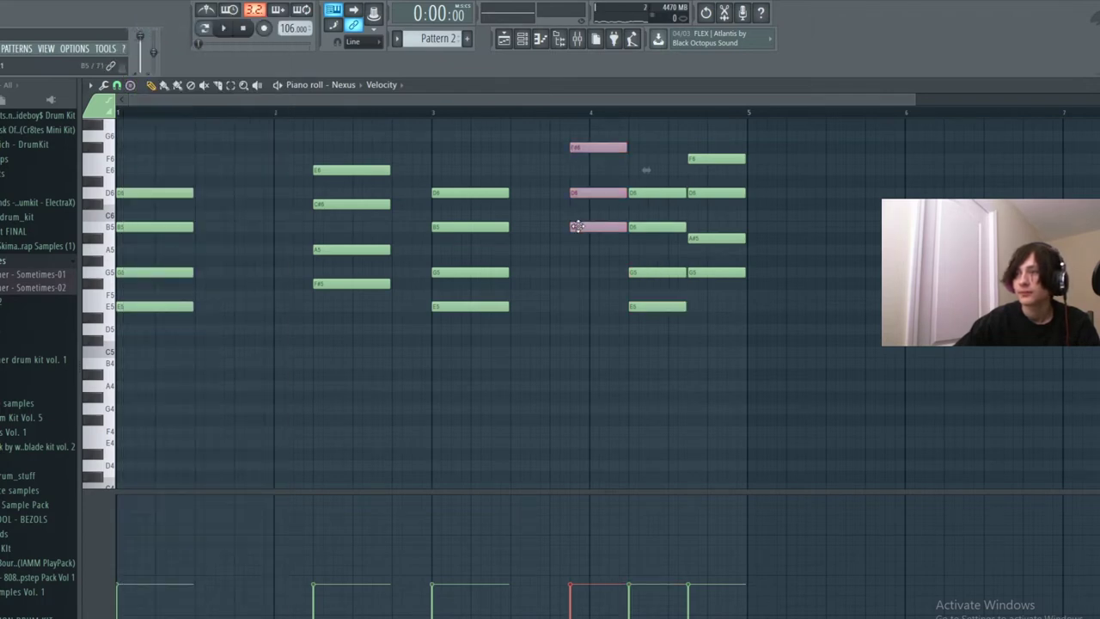
right_click(584, 227)
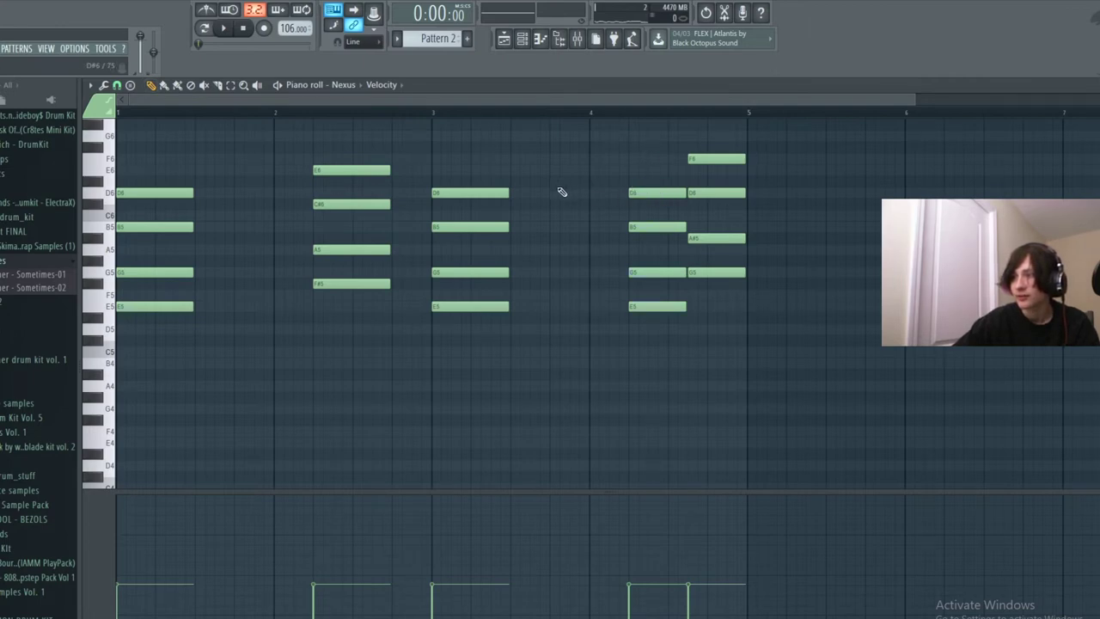
drag(562, 192, 594, 232)
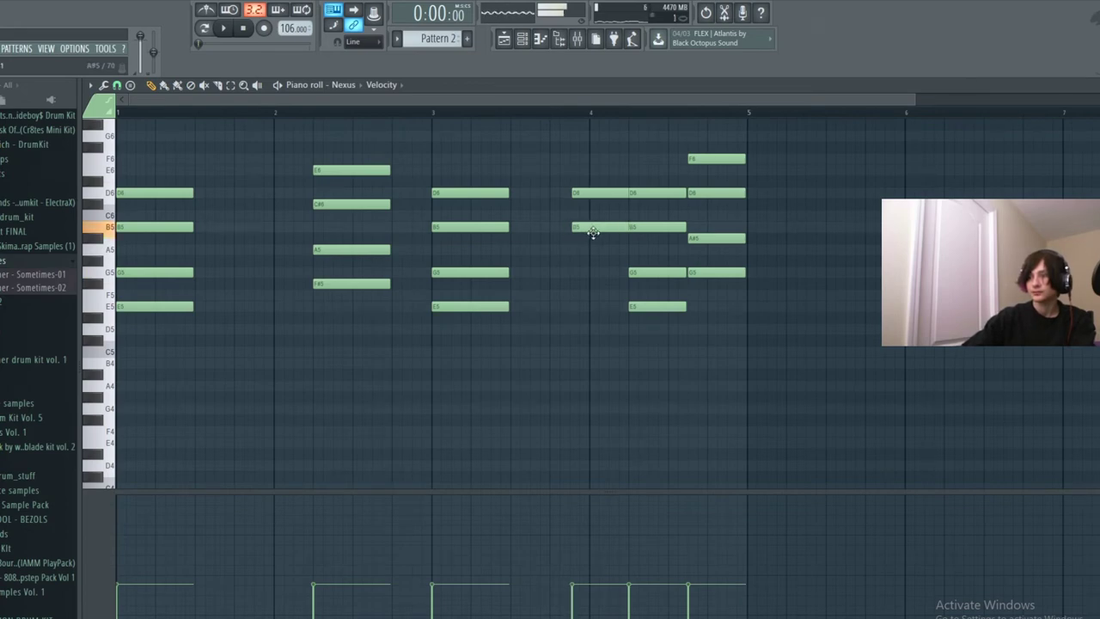
drag(568, 276, 578, 273)
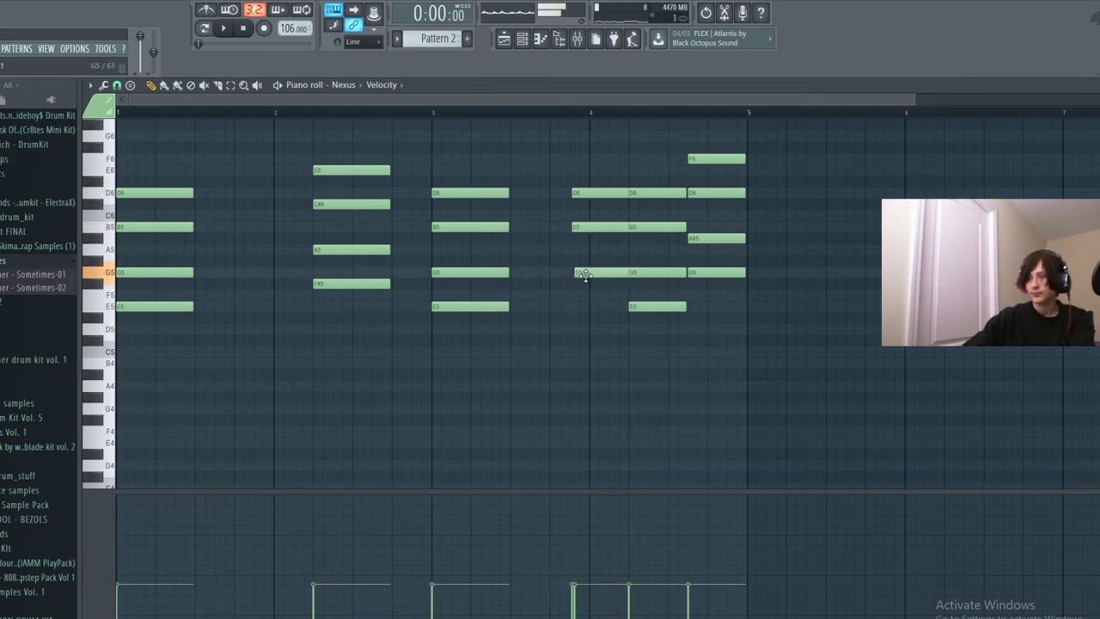
click(573, 307)
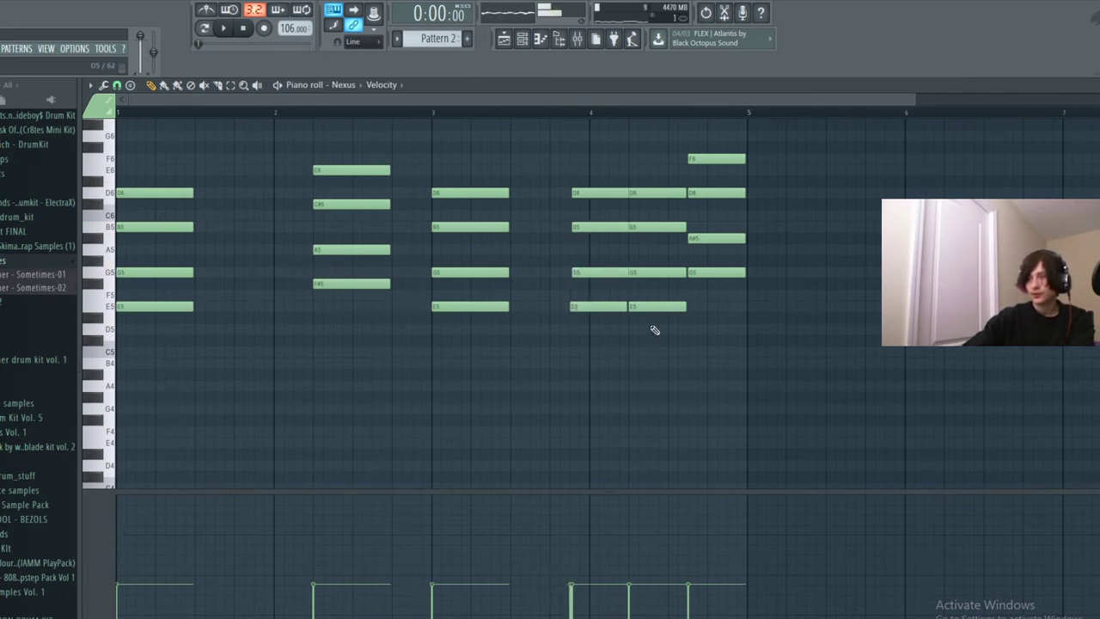
Delete the E5 minor 7th chord in bar 4 and move the preceding single E5, G5, B5 and D6 notes into its place.
right_click(653, 194)
right_click(654, 228)
right_click(654, 273)
right_click(650, 307)
drag(626, 309, 680, 314)
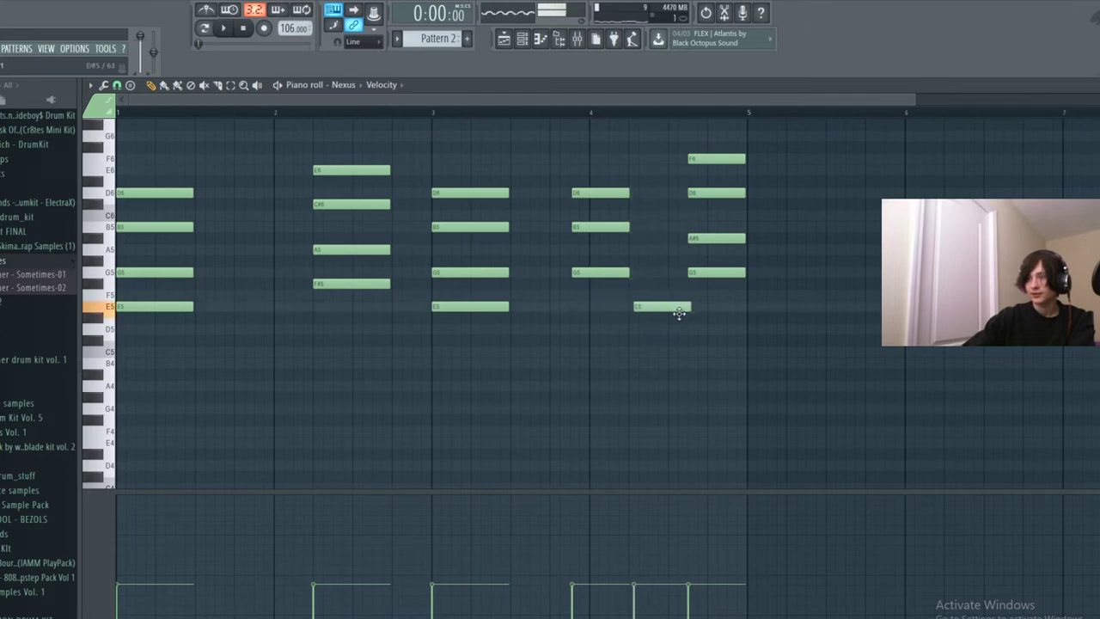
drag(620, 272, 666, 281)
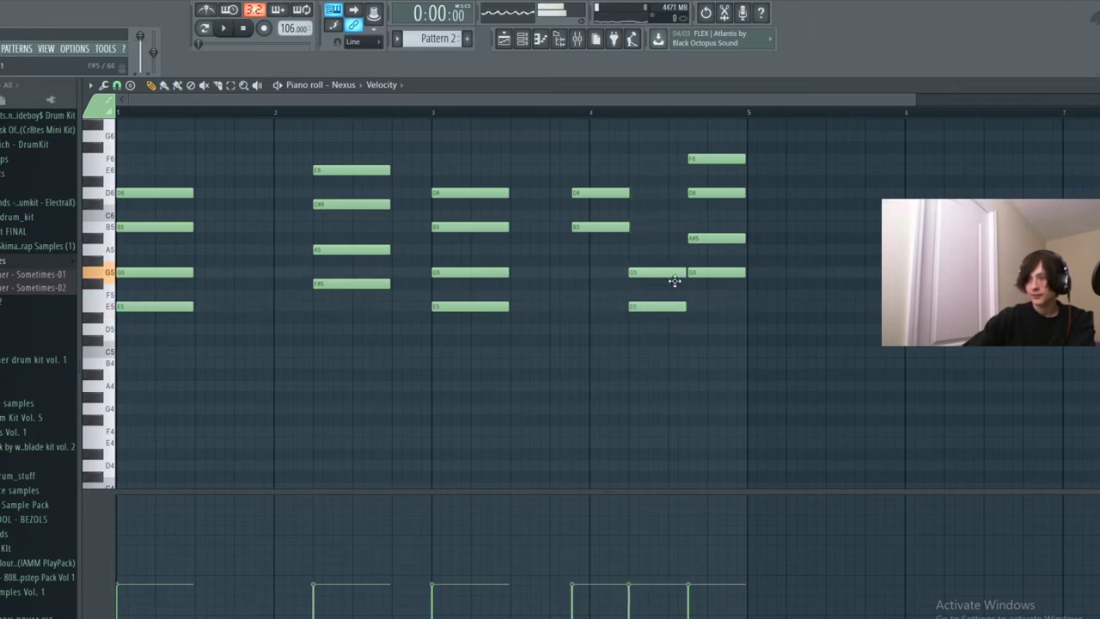
drag(621, 230, 671, 239)
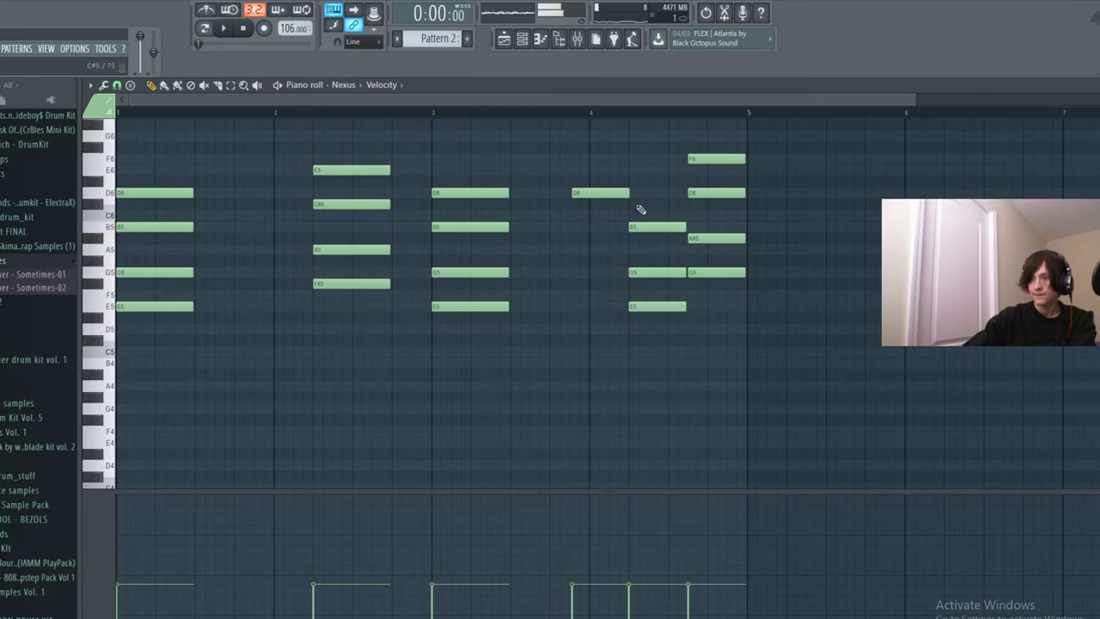
drag(622, 194, 674, 205)
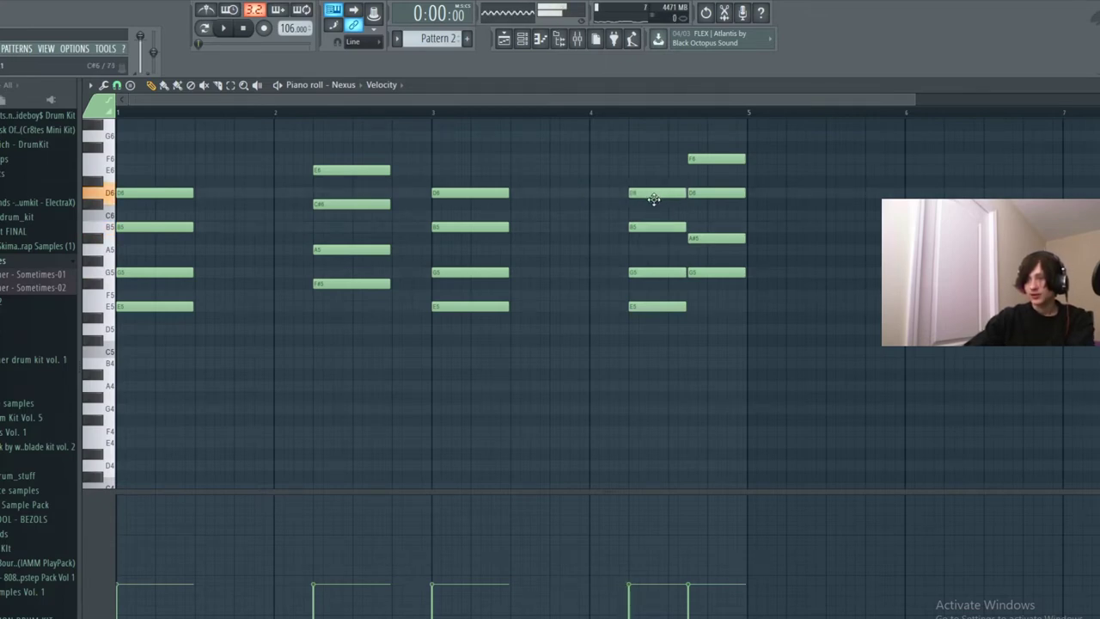
Lower the top note of bar 4's E5 chord to C#6 and play it back.
drag(653, 199, 654, 206)
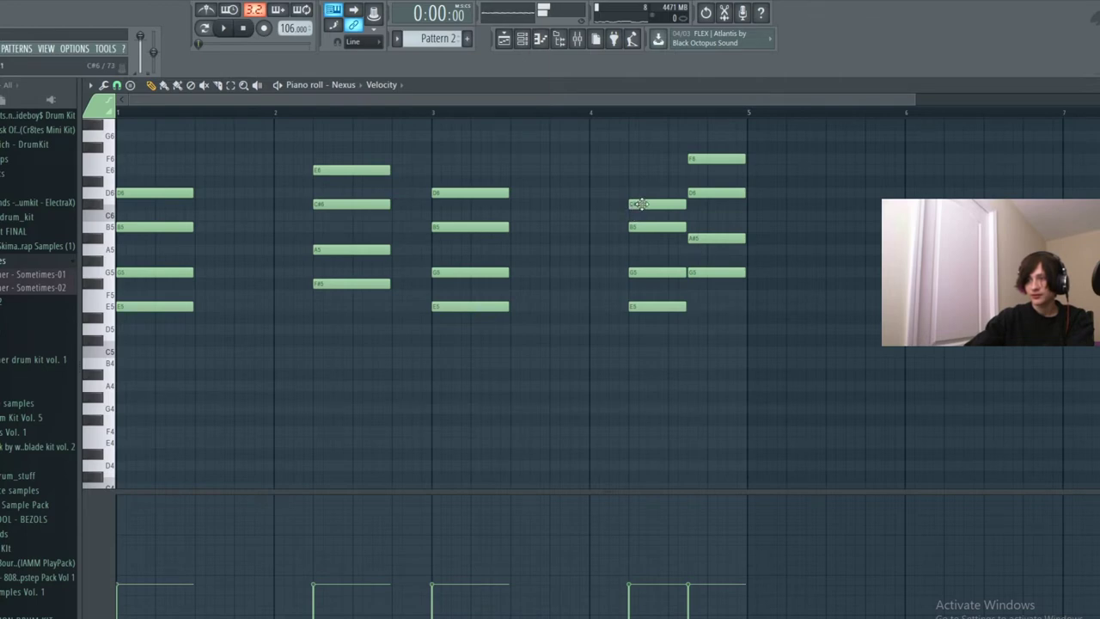
key(space)
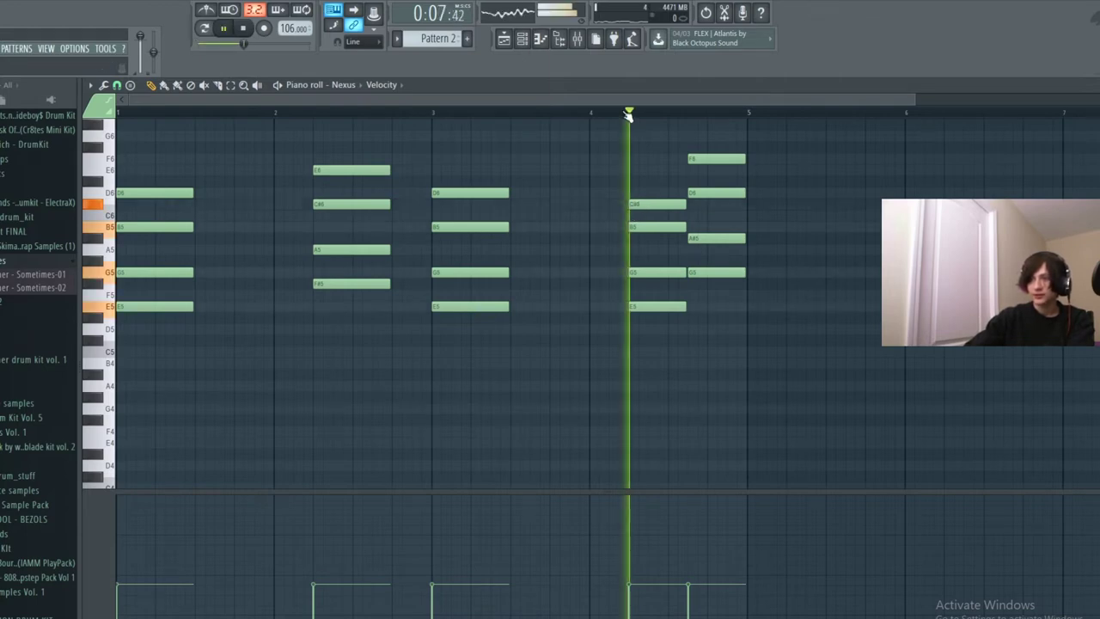
key(space)
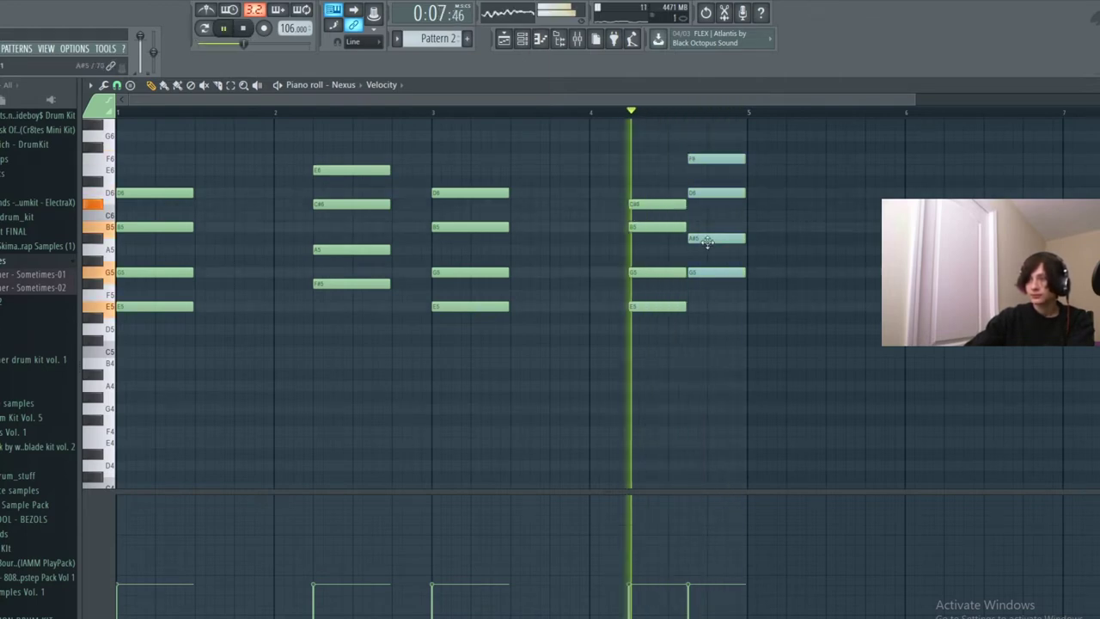
Delete all four notes of the G5 minor 7th chord at the end of bar 4.
double_click(710, 238)
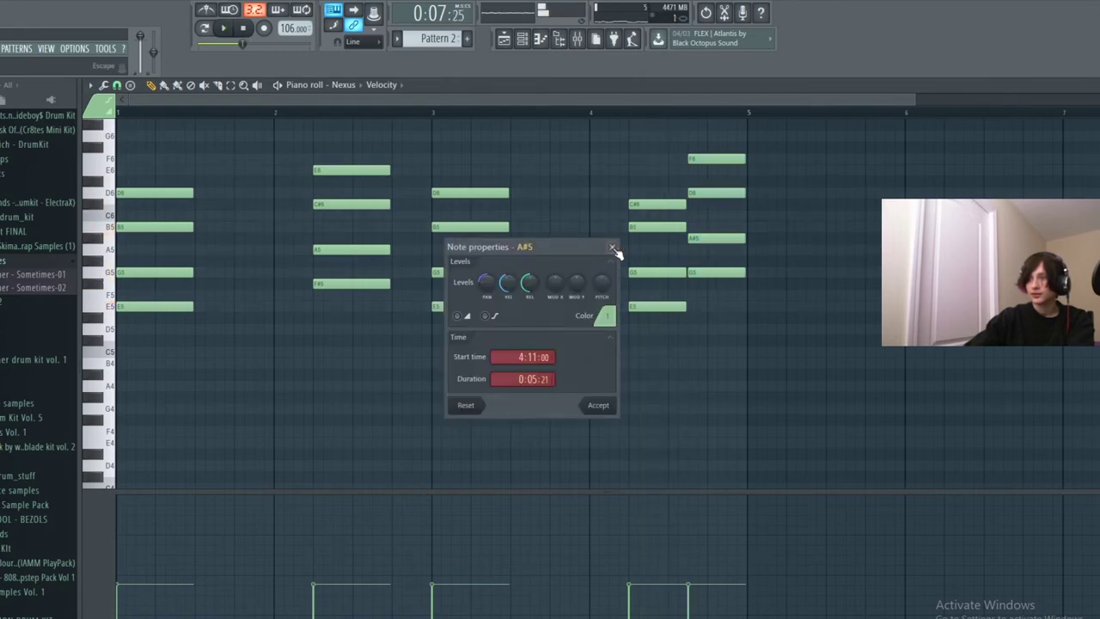
click(613, 248)
right_click(716, 272)
right_click(718, 238)
right_click(720, 192)
right_click(720, 159)
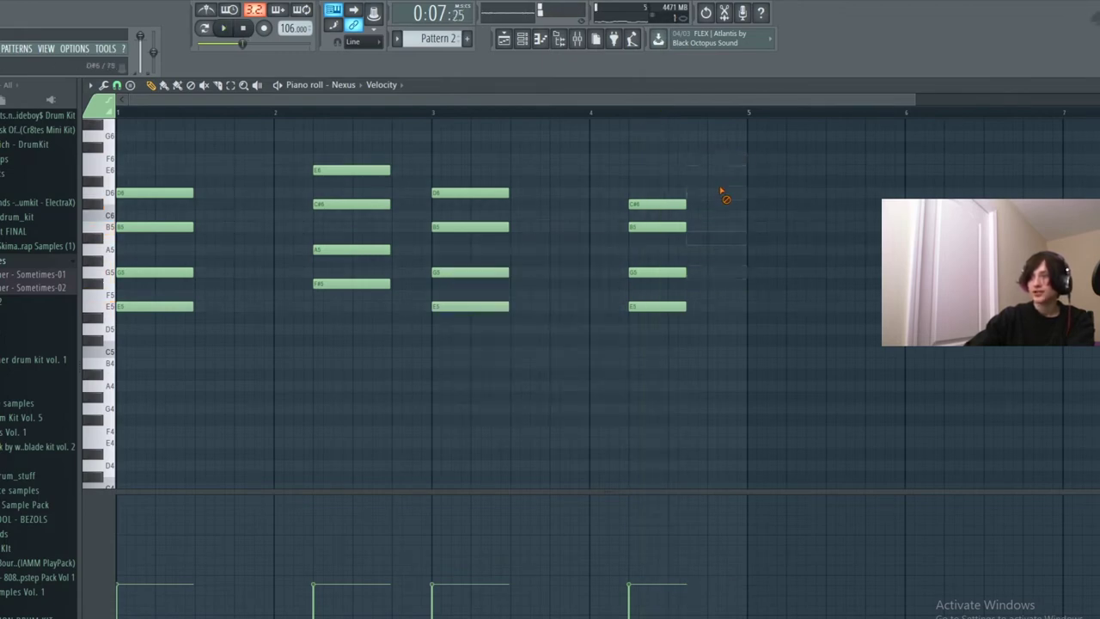
Draw single F#5, A#5 and C#6 notes directly behind bar 4's E5 chord and play them back.
click(693, 283)
drag(684, 248, 703, 204)
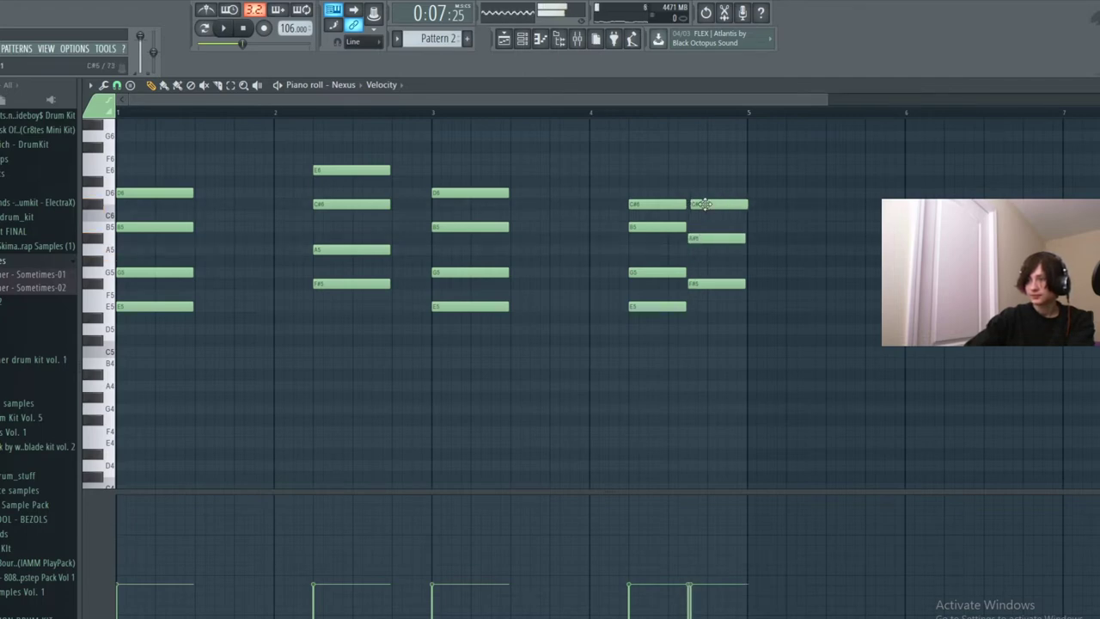
key(space)
key(space)
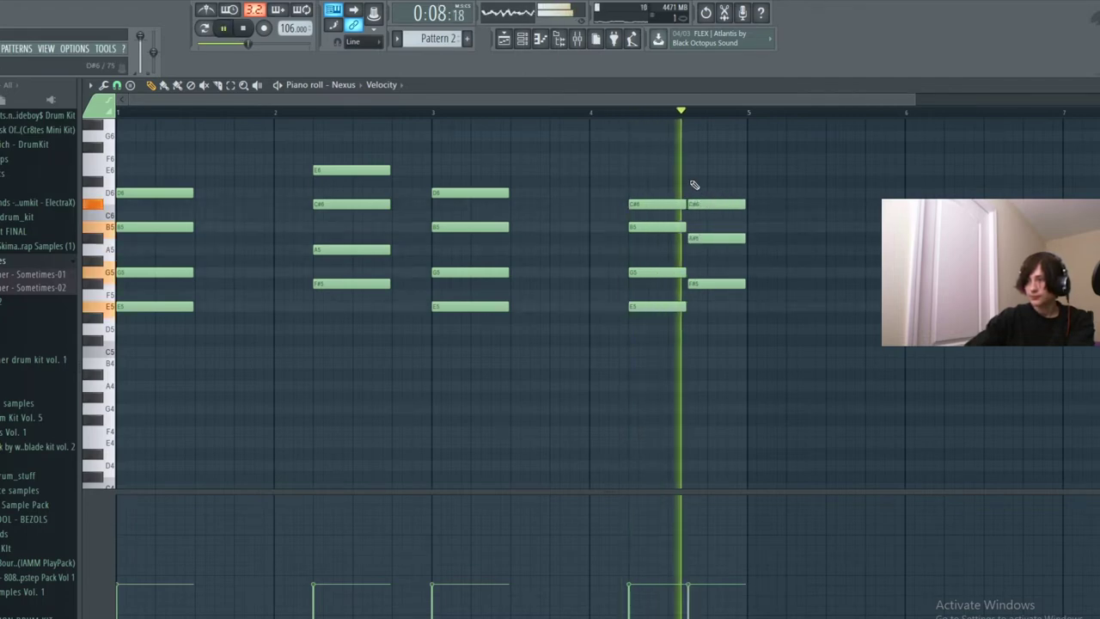
Try E6 as the top note of the F#5 chord, replace it with F6, and play the progression.
click(698, 175)
key(space)
key(space)
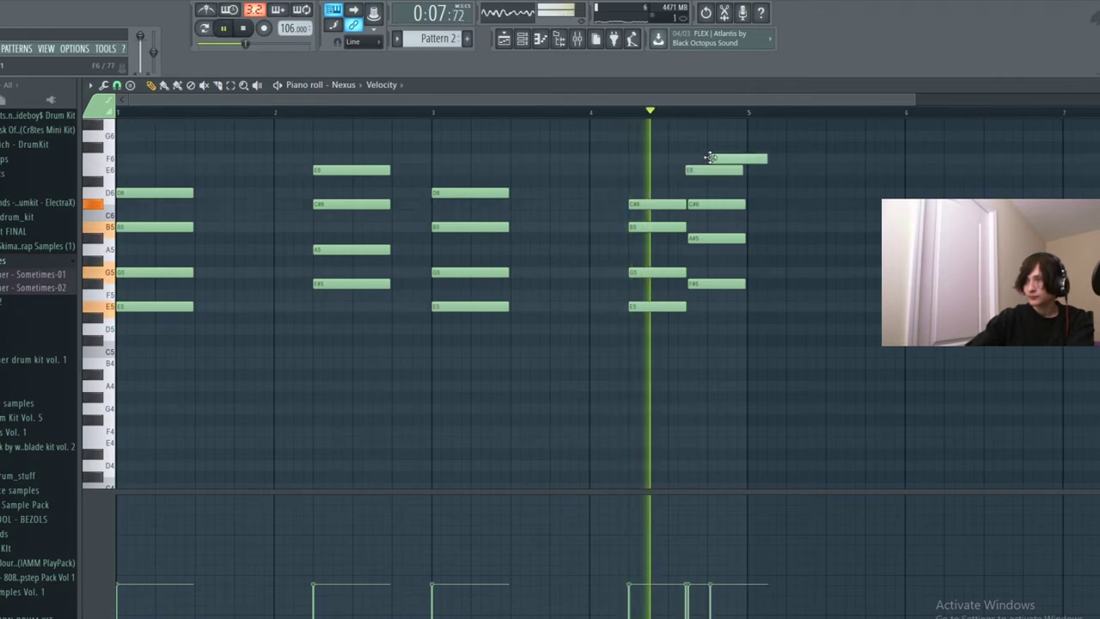
right_click(691, 172)
click(695, 160)
key(space)
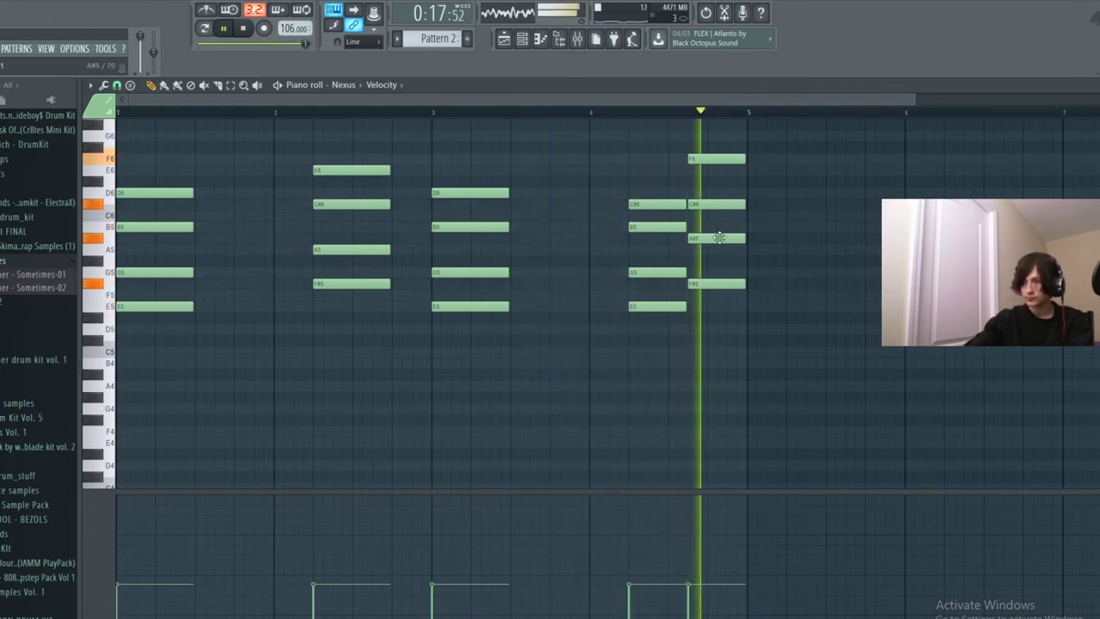
key(space)
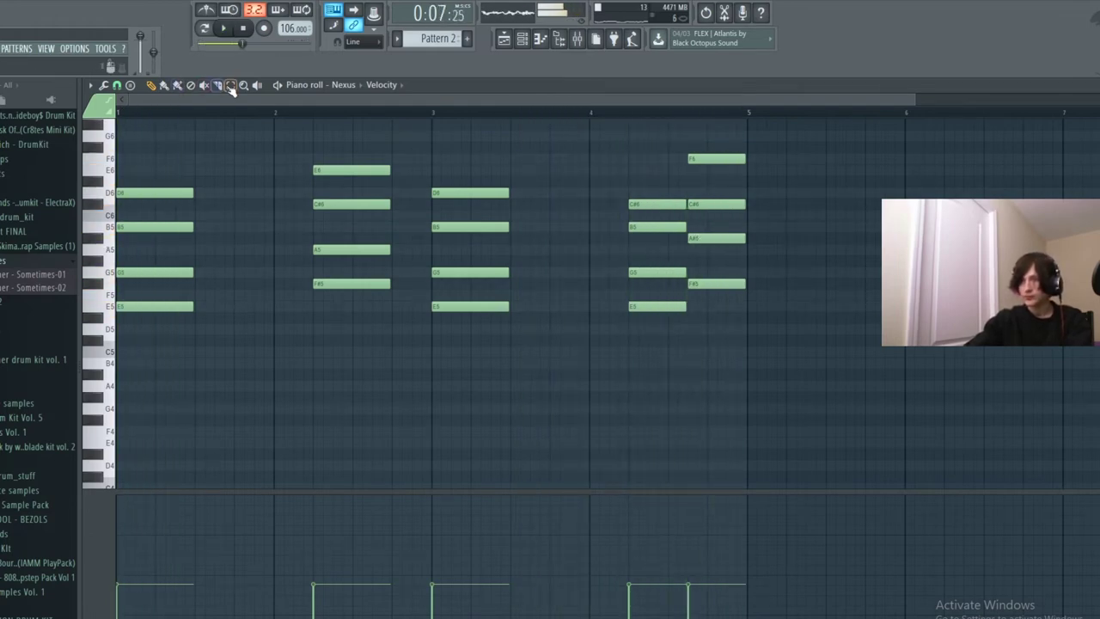
Transpose the whole last chord of bar 4 down so its root is D5, play the progression, and deselect the notes.
drag(710, 130, 711, 309)
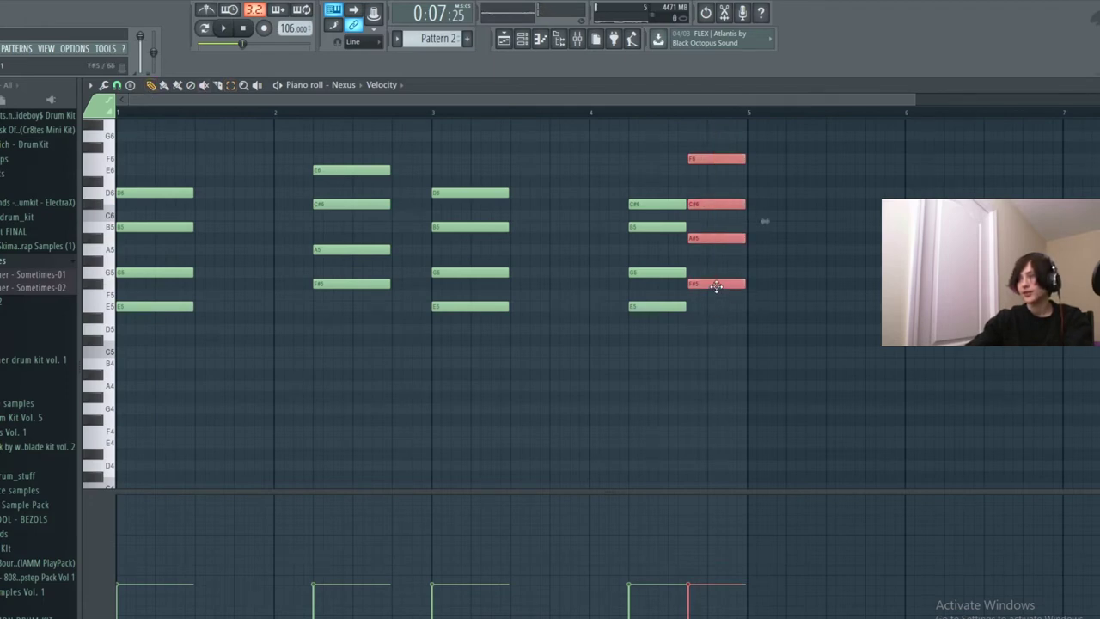
drag(717, 286, 717, 329)
key(space)
key(space)
key(space)
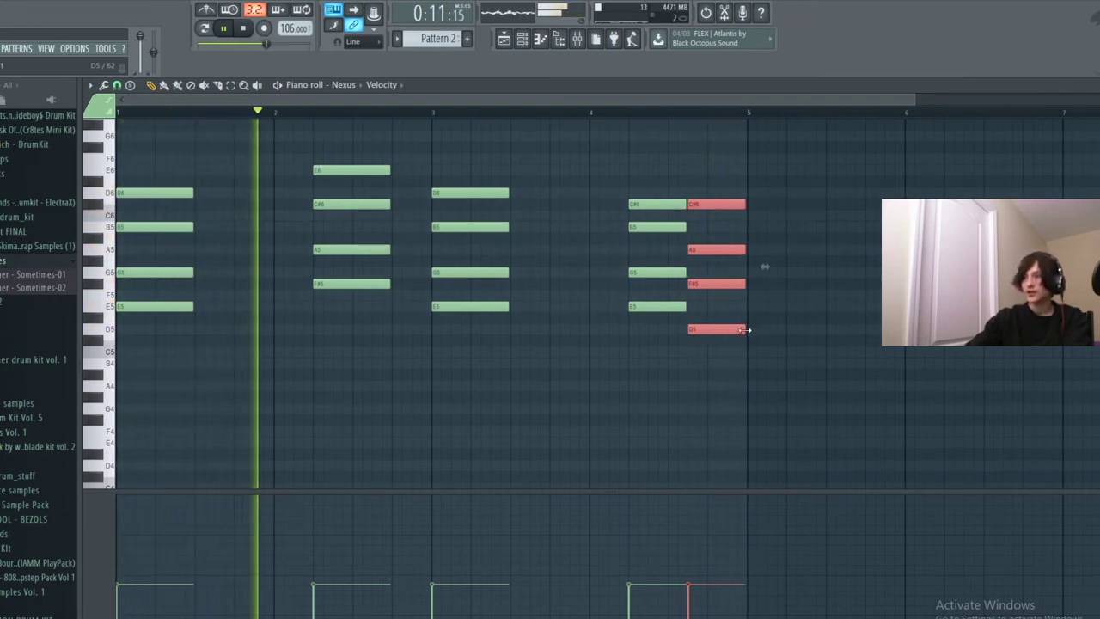
click(764, 319)
right_click(792, 316)
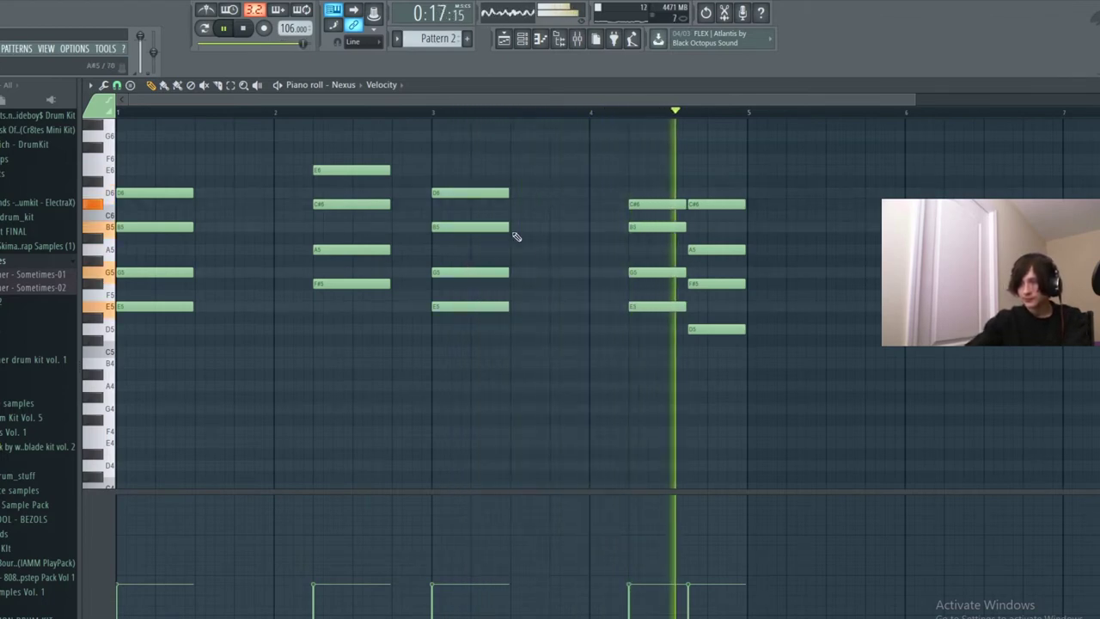
click(522, 39)
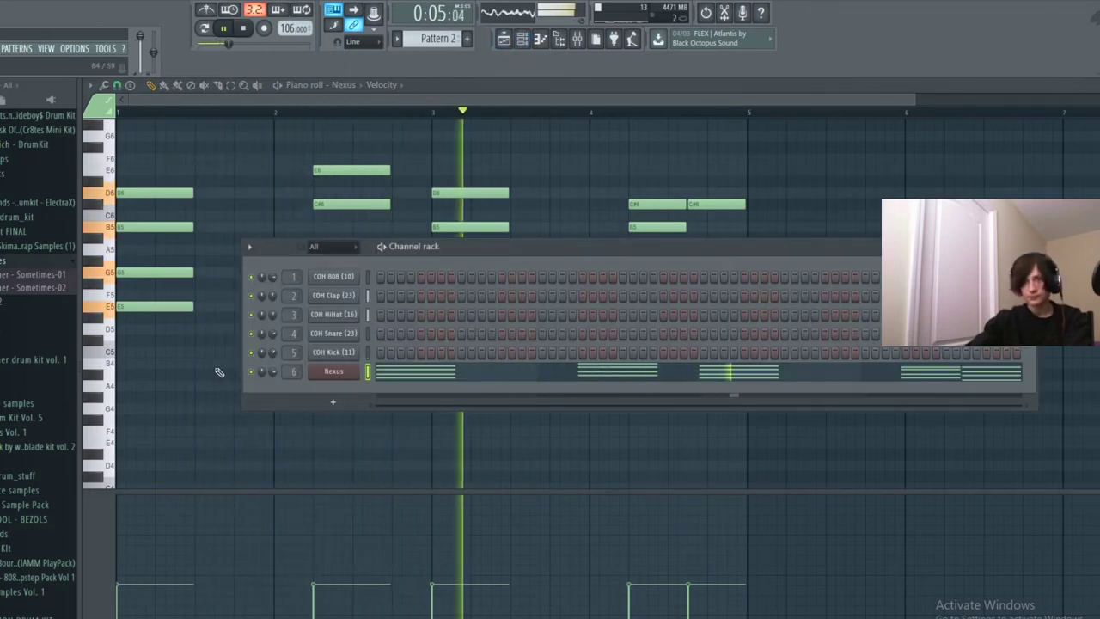
click(465, 104)
key(space)
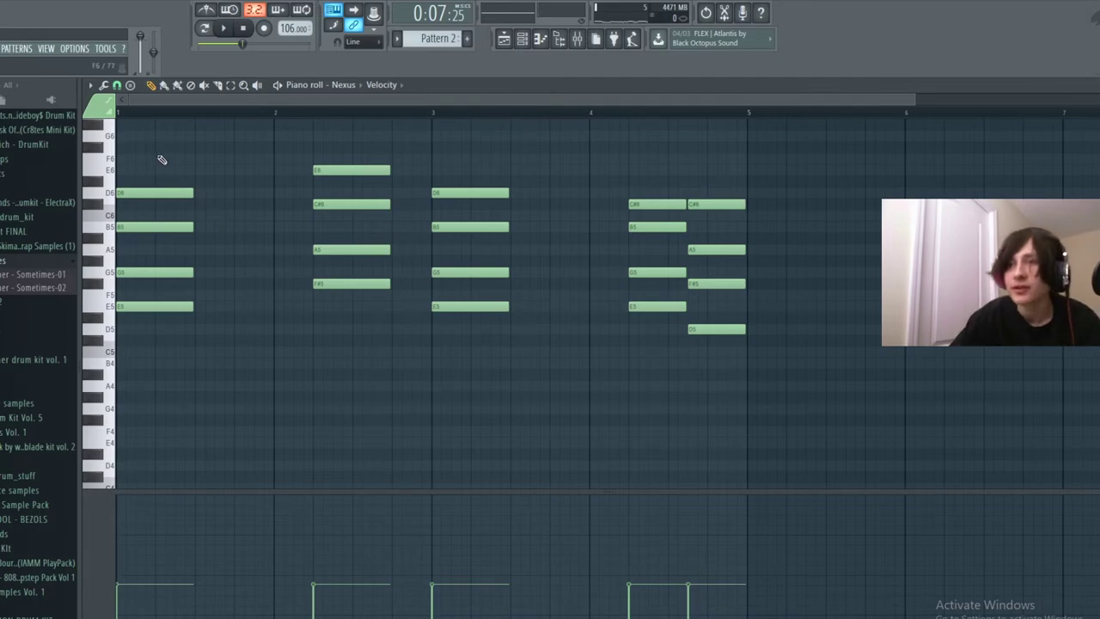
click(91, 86)
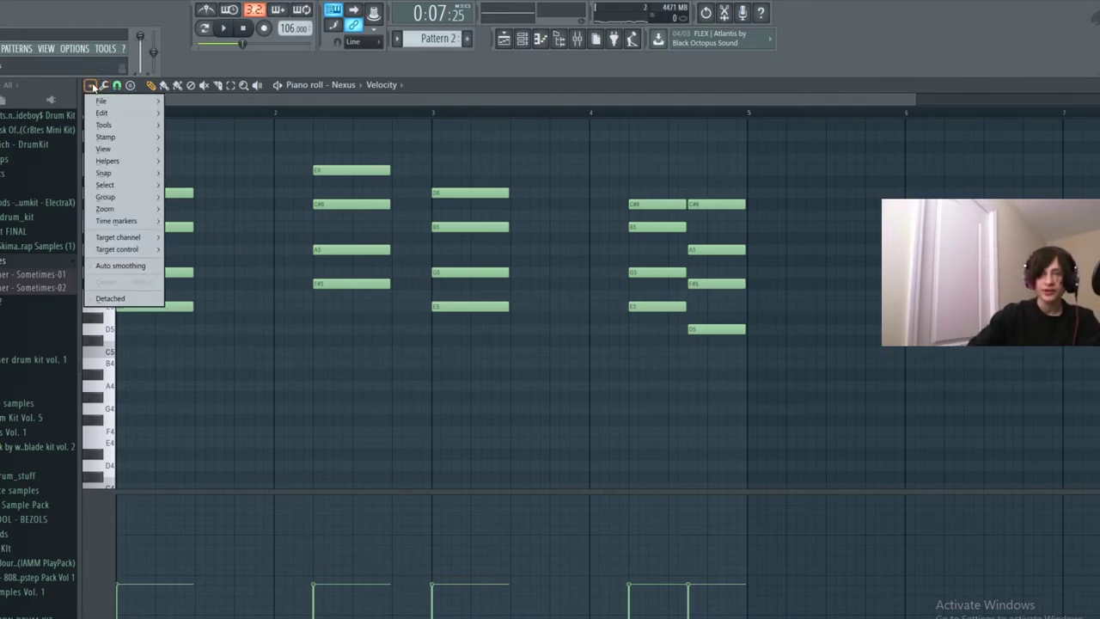
Add a second Nexus instance as a new channel below the existing Nexus.
click(523, 40)
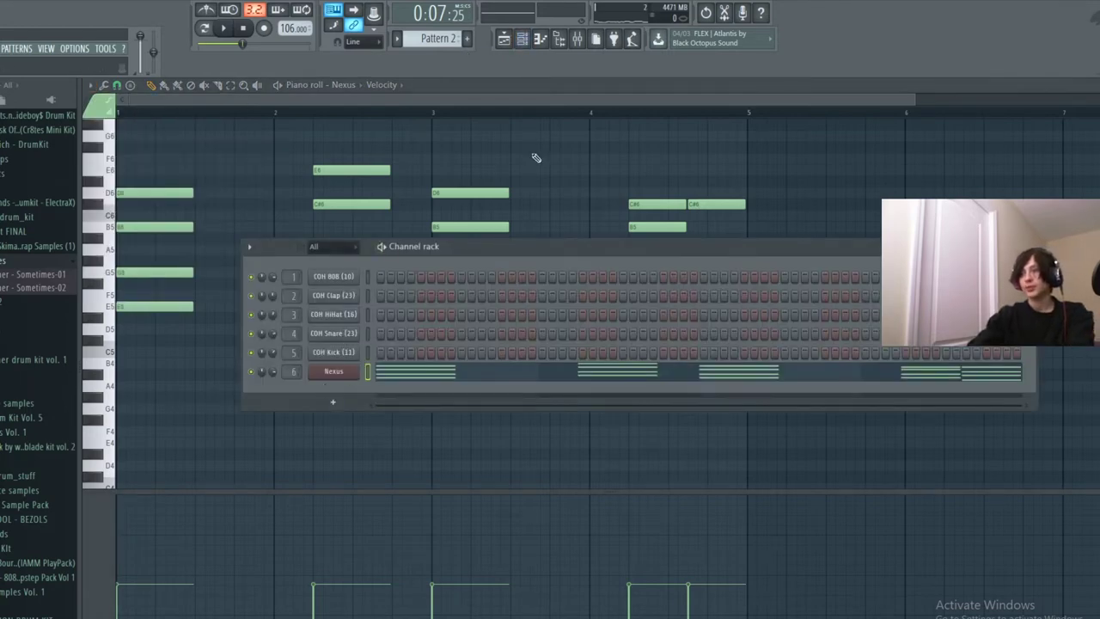
click(614, 40)
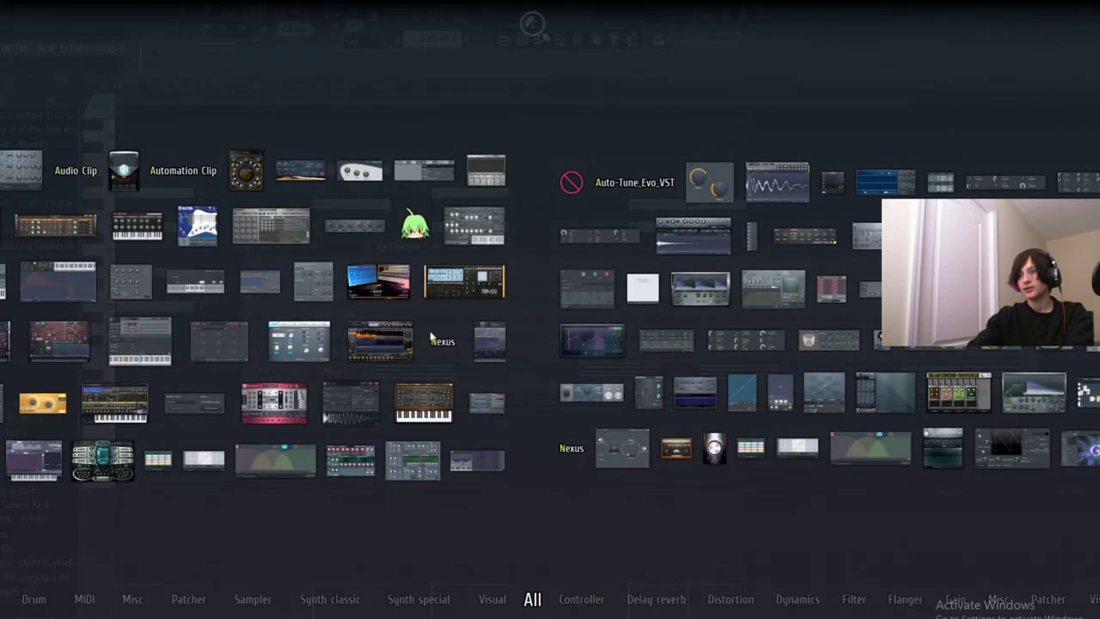
drag(435, 337, 364, 394)
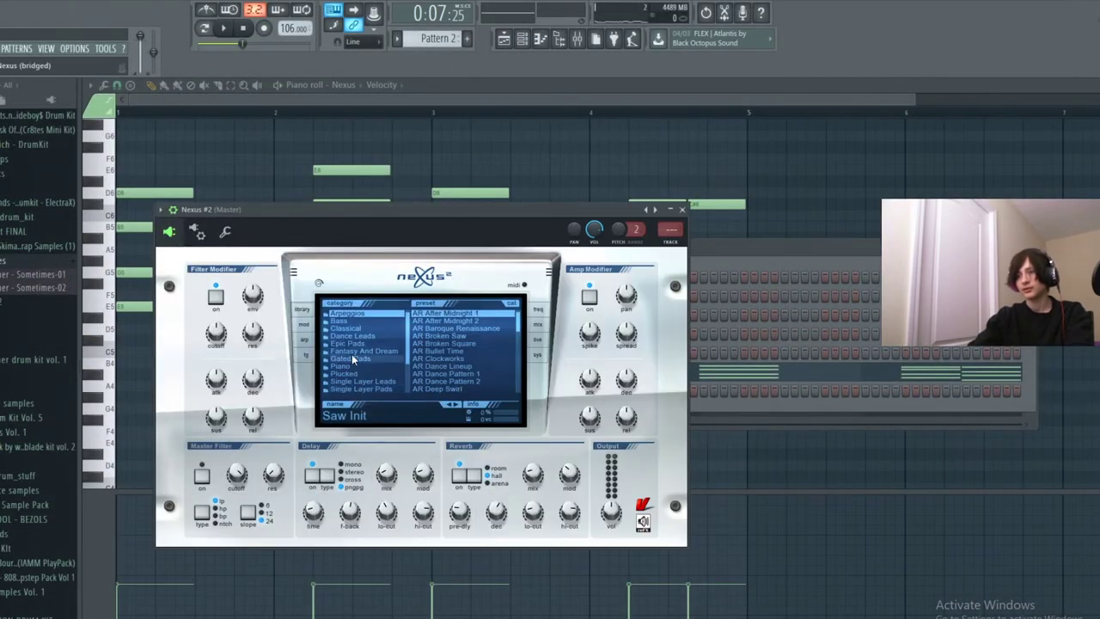
Load the PL Illusionize 1 preset from the Plucked category in the second Nexus and close the plugin.
click(359, 372)
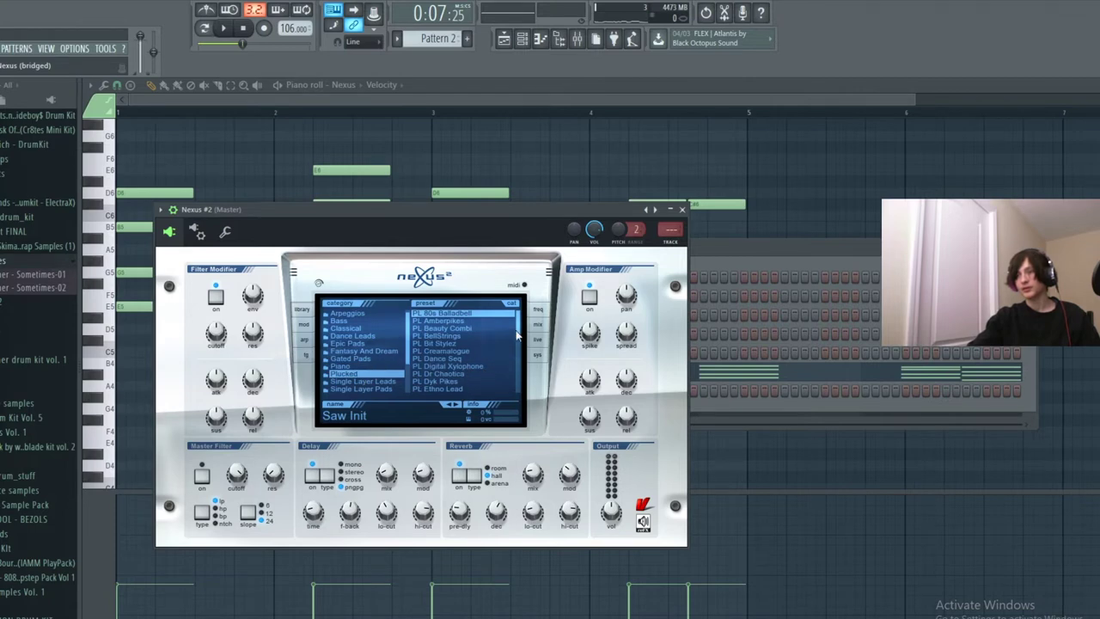
drag(518, 335, 519, 349)
click(487, 358)
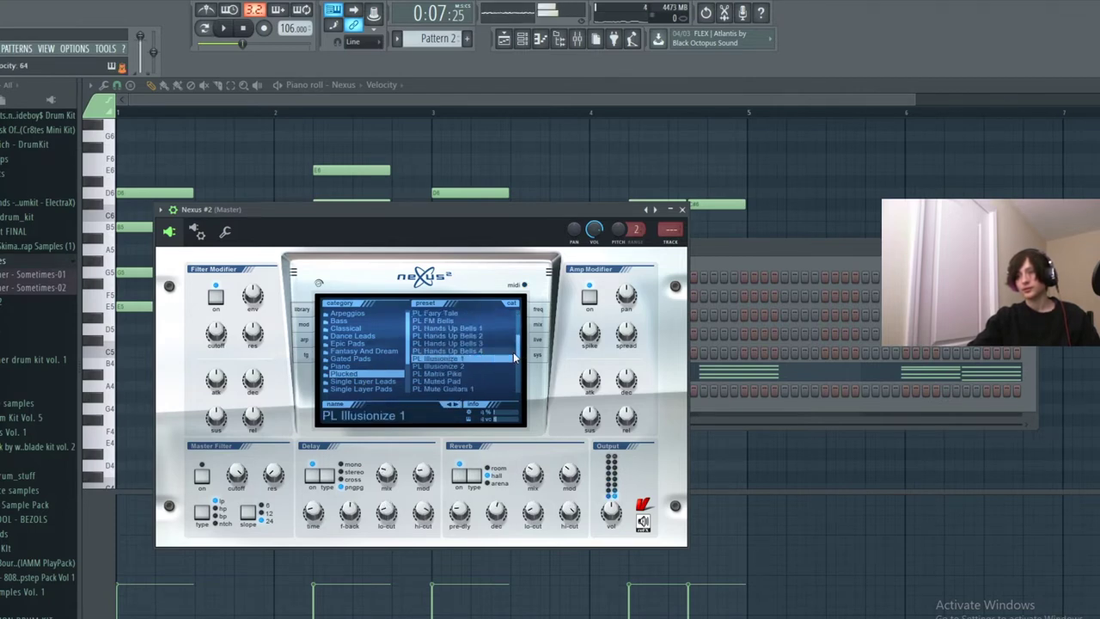
scroll(514, 357, down, 2)
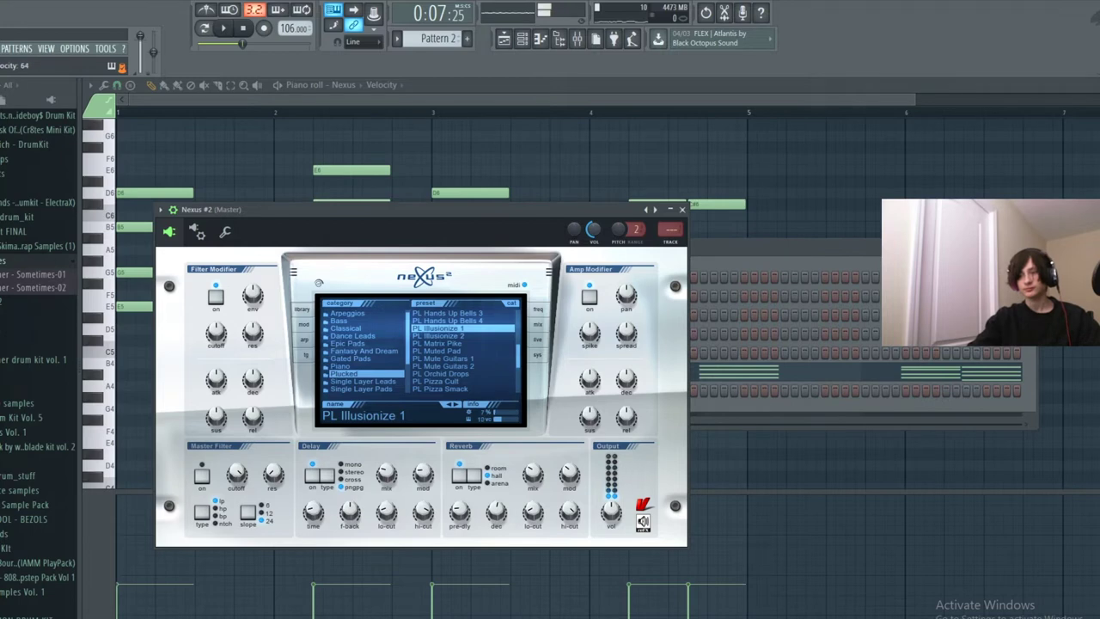
click(684, 210)
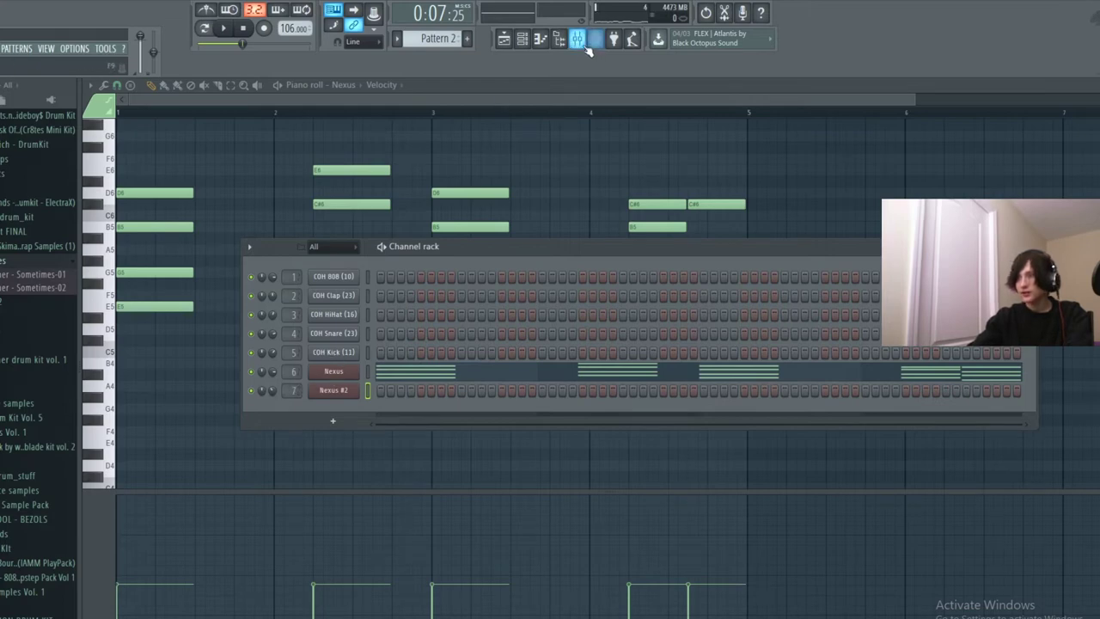
Name mixer insert 6 "DREAM PAD" and color it purple.
key(F9)
click(371, 101)
right_click(371, 100)
click(357, 102)
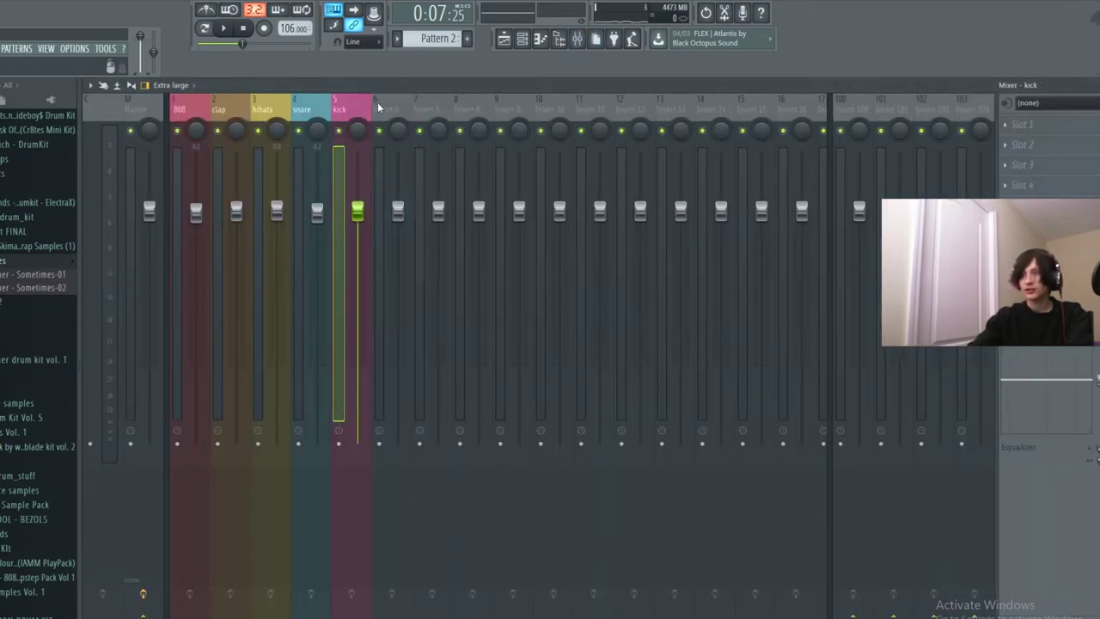
right_click(378, 105)
click(429, 111)
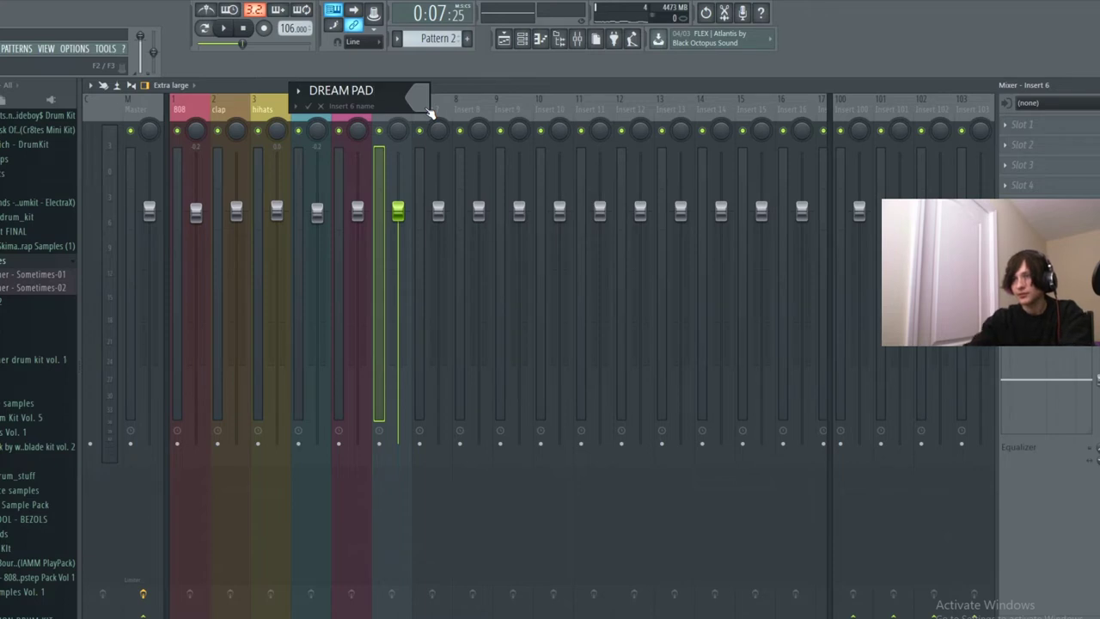
click(430, 110)
click(528, 84)
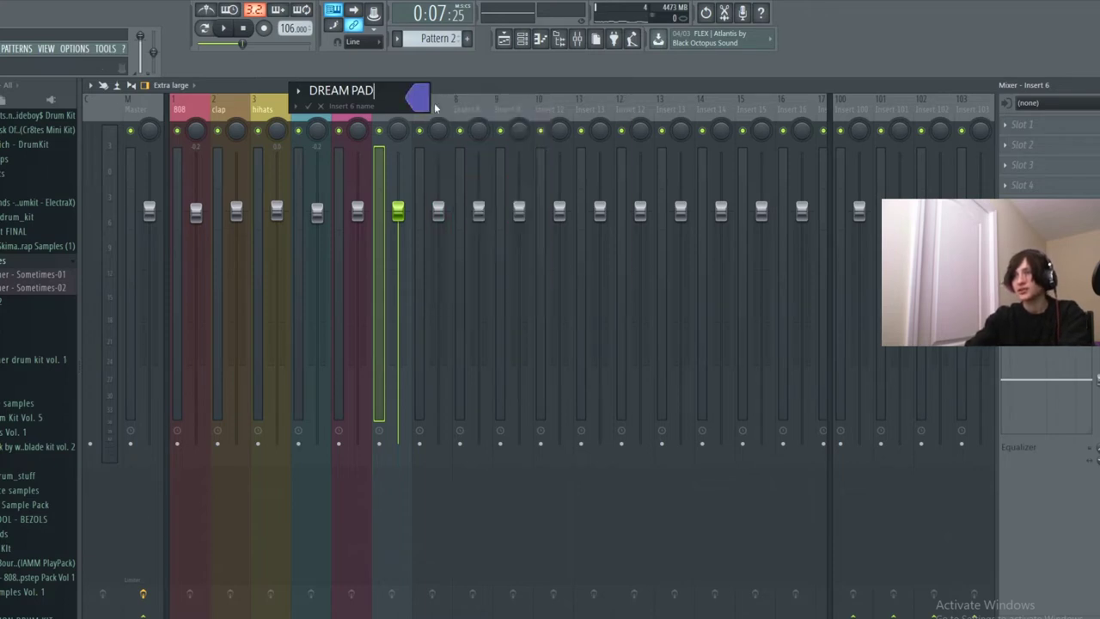
click(308, 106)
Name mixer insert 7 "BELLS TSYNTH THING" and color it teal.
right_click(433, 105)
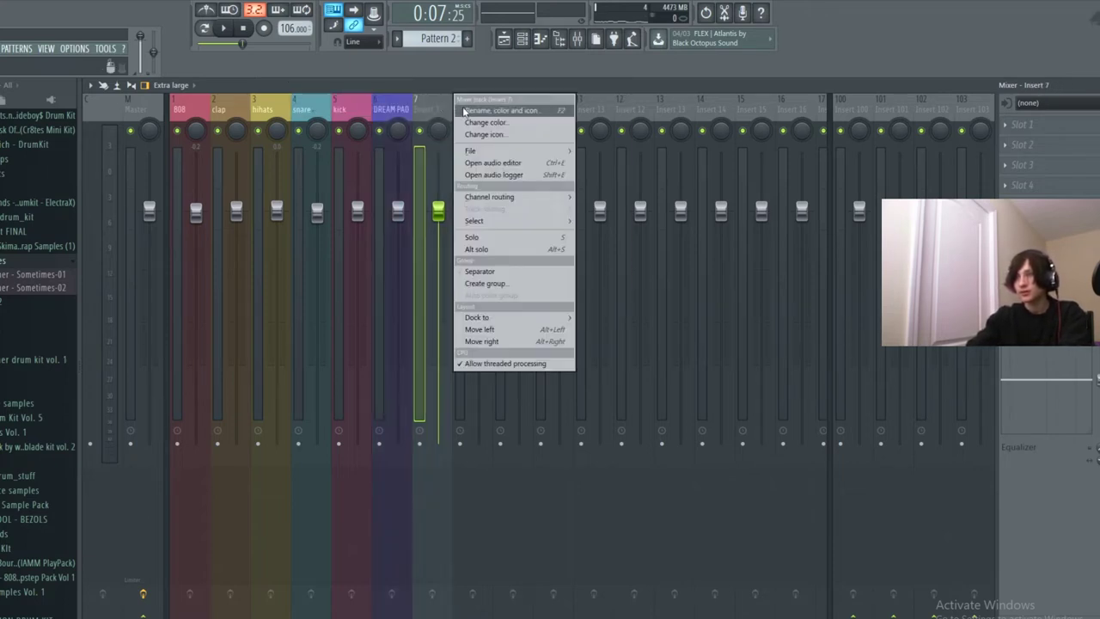
click(465, 111)
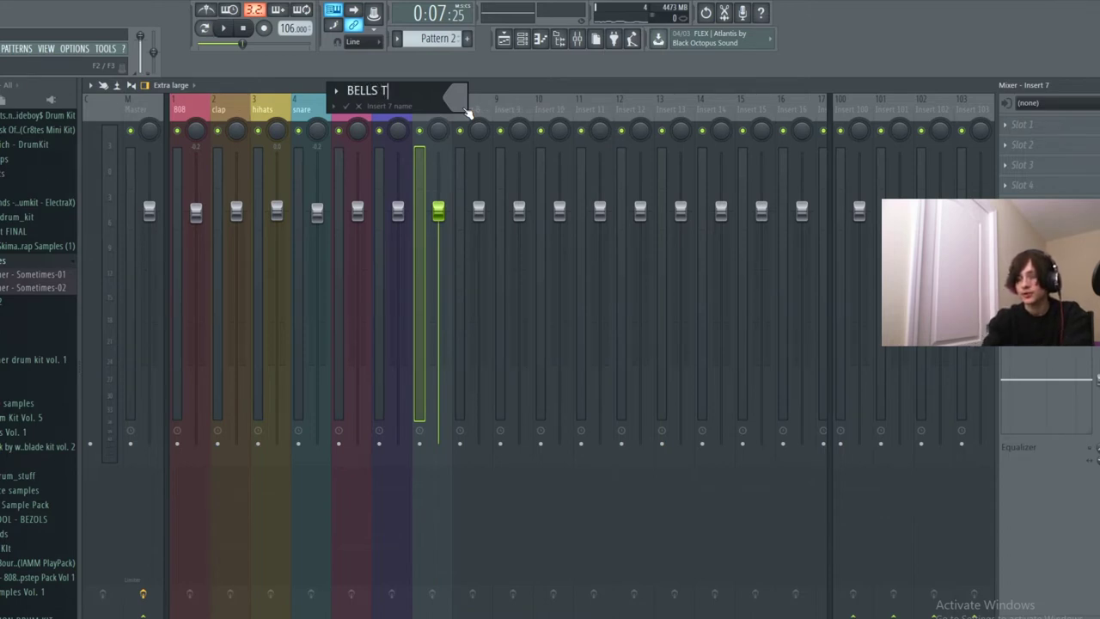
text(BELLS TSYNTH THI)
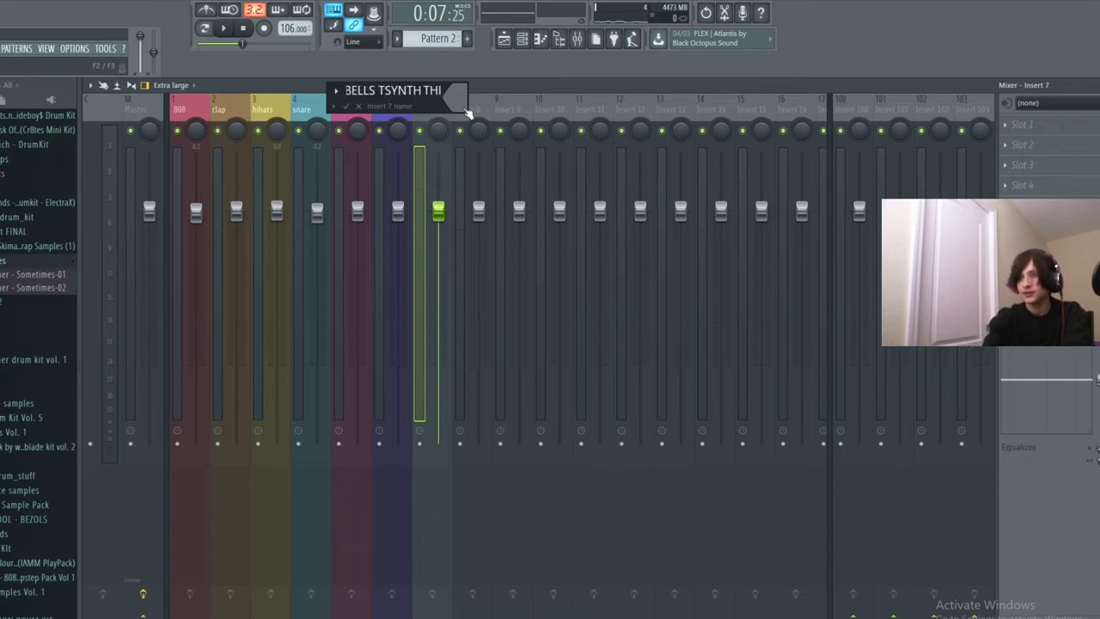
click(468, 111)
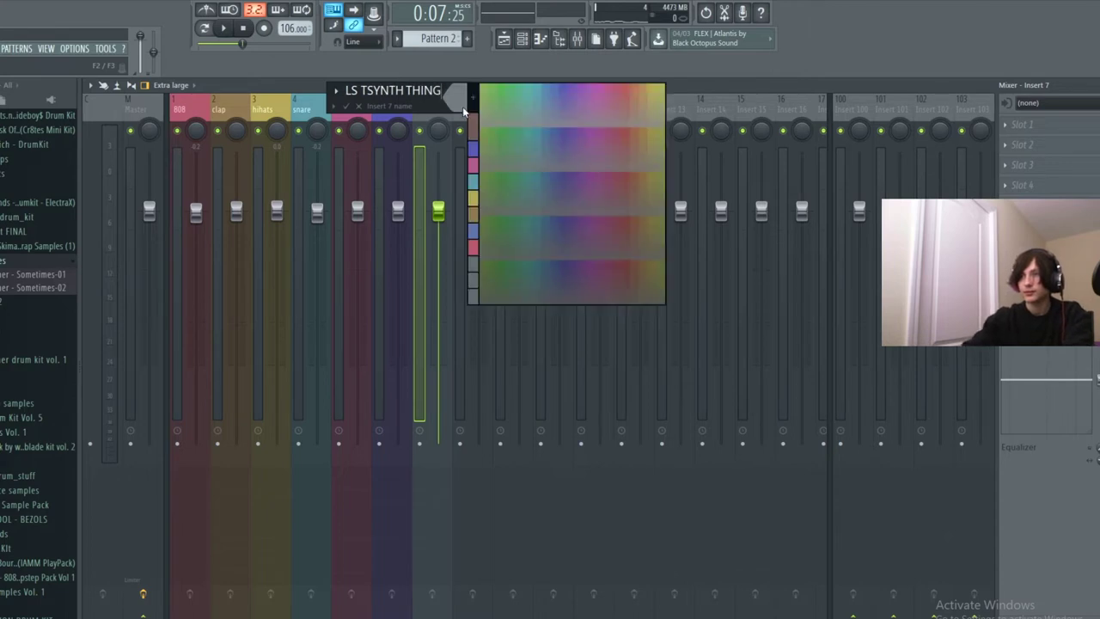
click(548, 95)
click(358, 105)
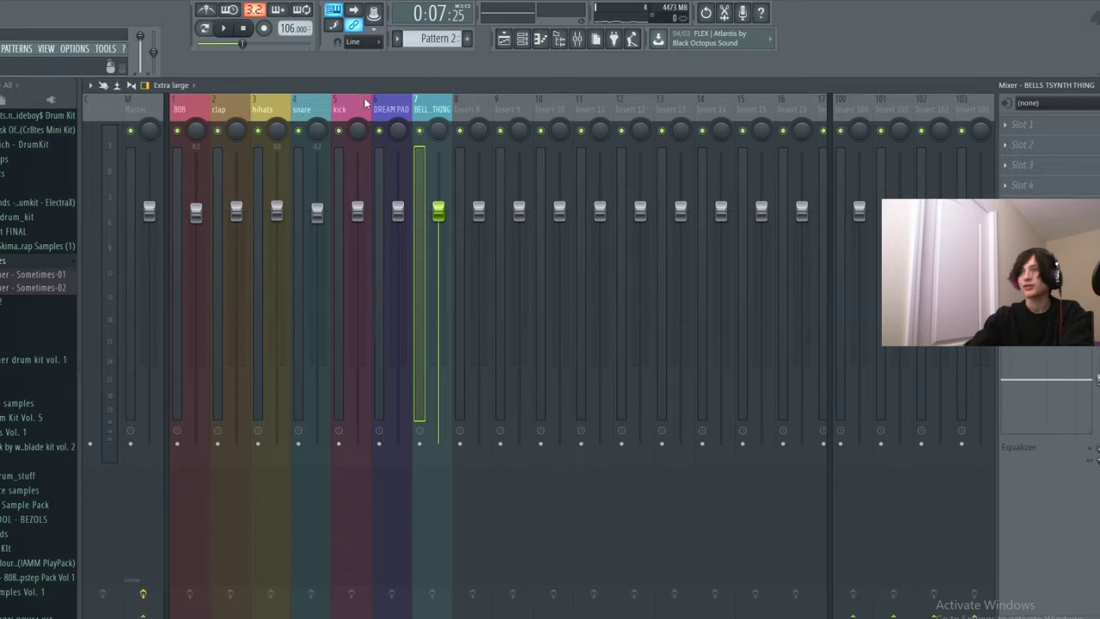
Recolor mixer insert 7, BELLS TSYNTH THING, from the color palette to green.
right_click(434, 108)
click(481, 113)
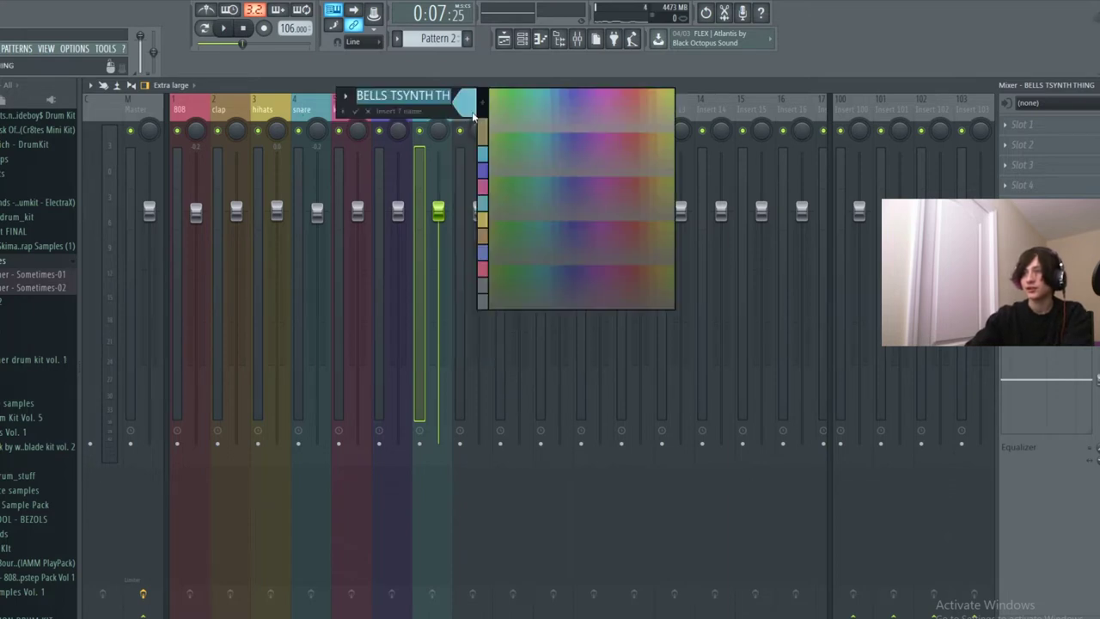
click(513, 142)
click(359, 112)
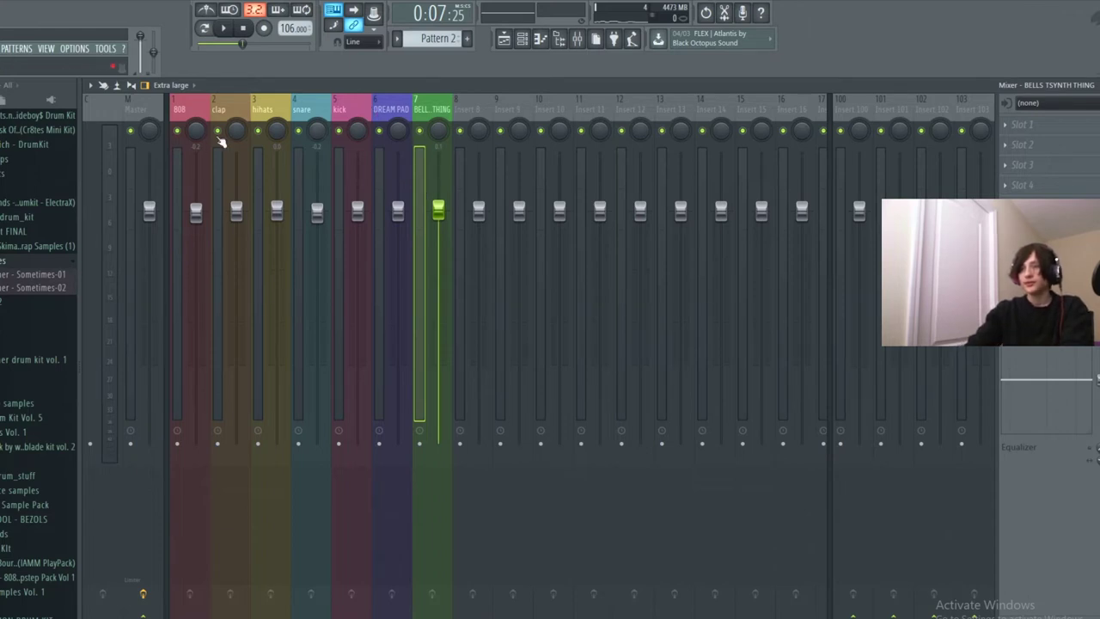
Play the playlist arrangement and lower the DREAM PAD fader, with a slight reduction on the kick fader too.
click(506, 43)
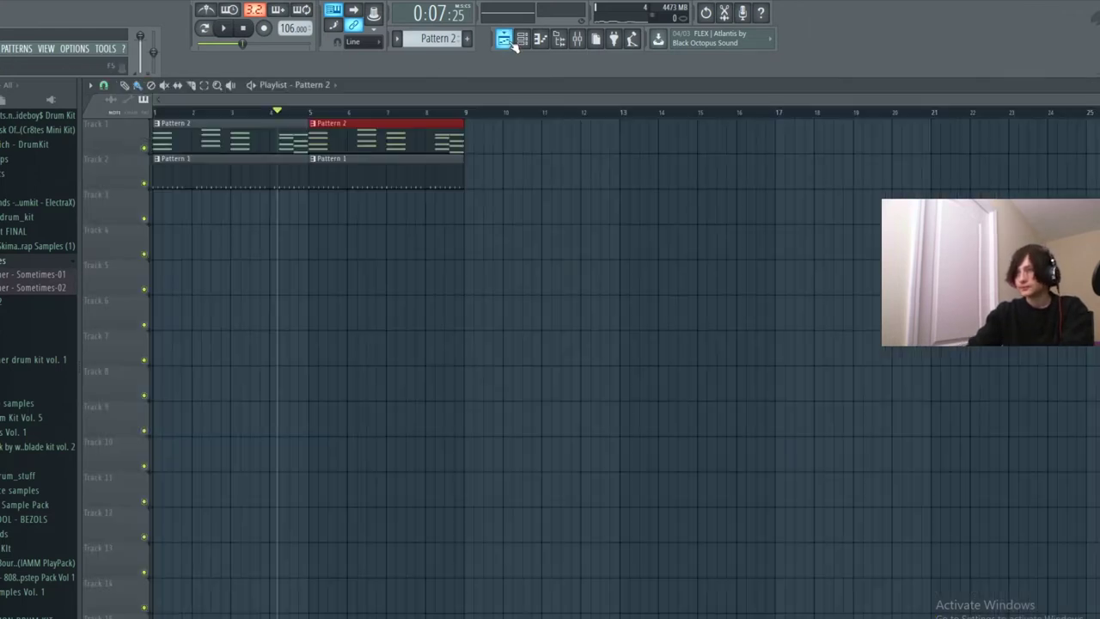
key(space)
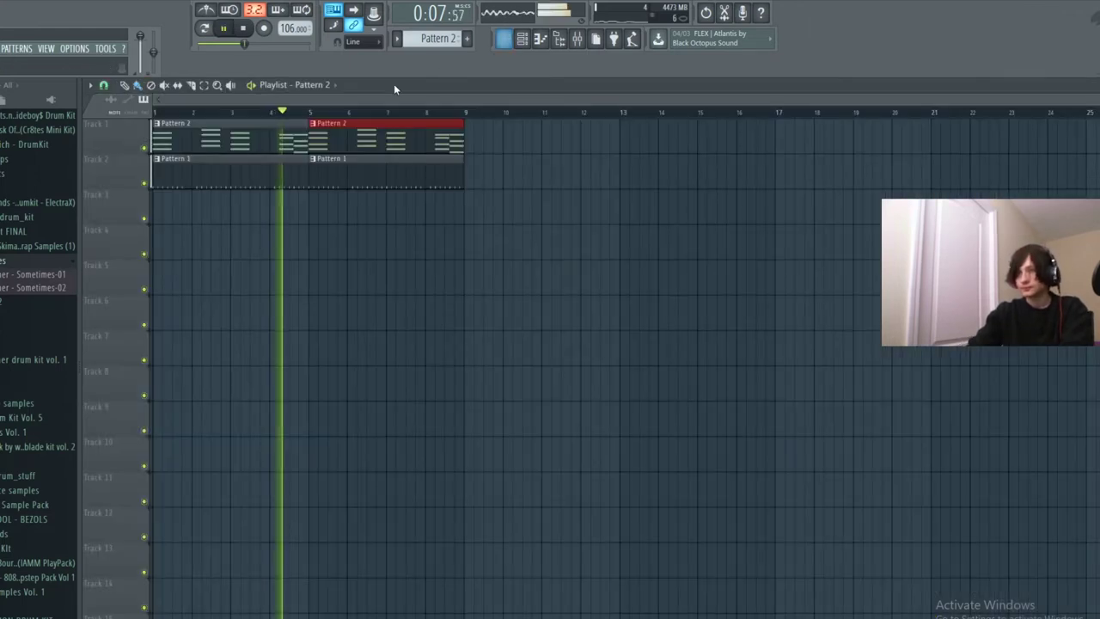
click(576, 38)
drag(398, 223, 398, 238)
key(space)
click(345, 198)
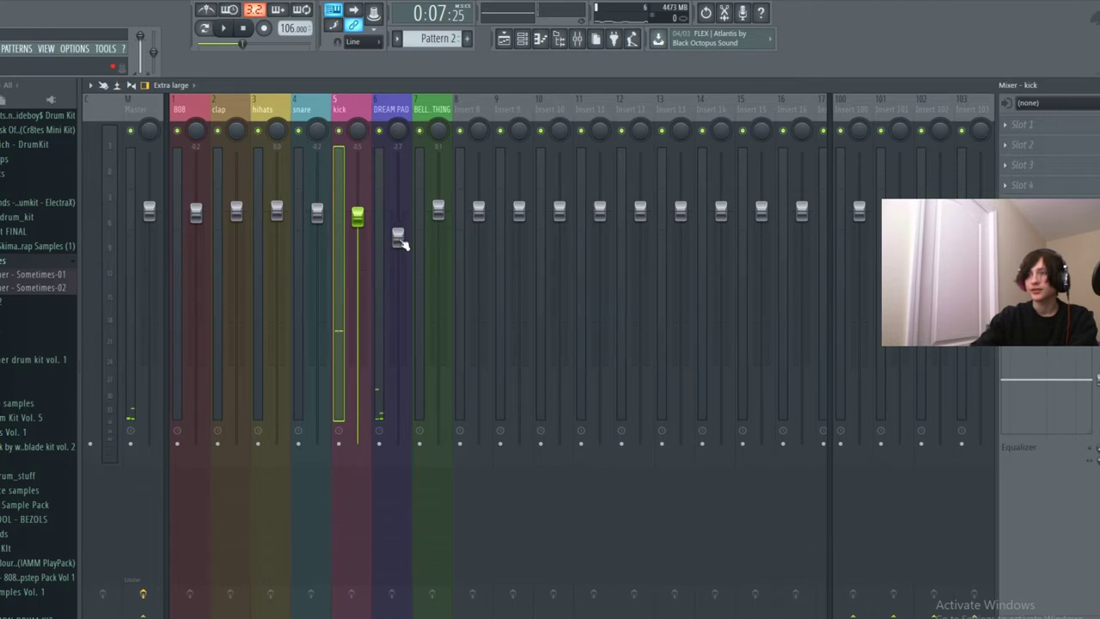
click(397, 113)
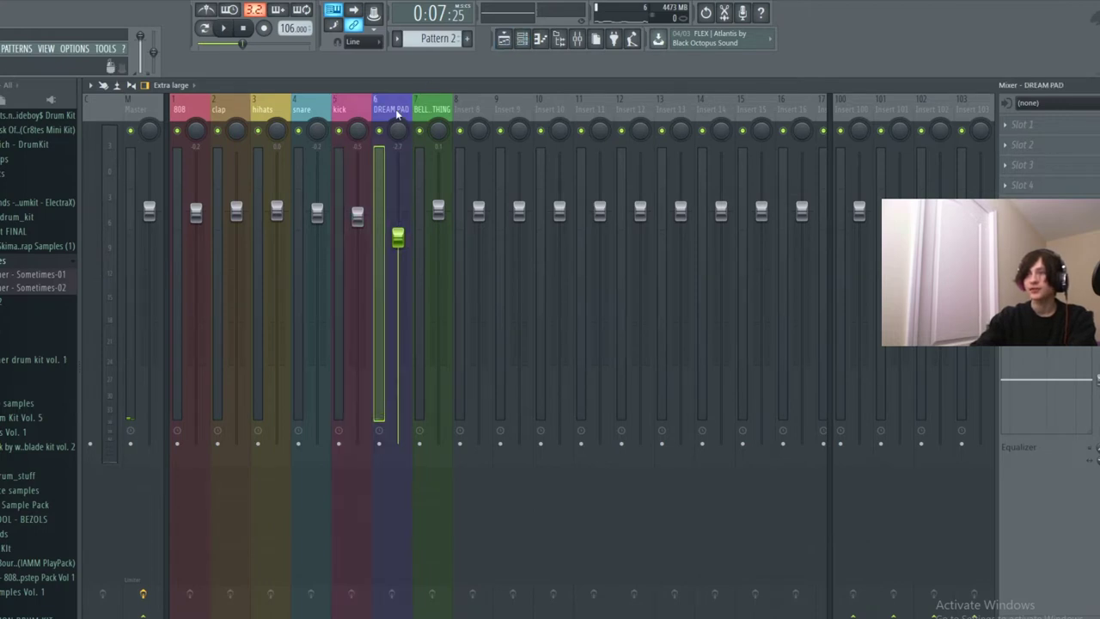
Play the song from the start, watch the mixer levels, and check the pad Nexus channel's preset and mixer track assignment.
key(F5)
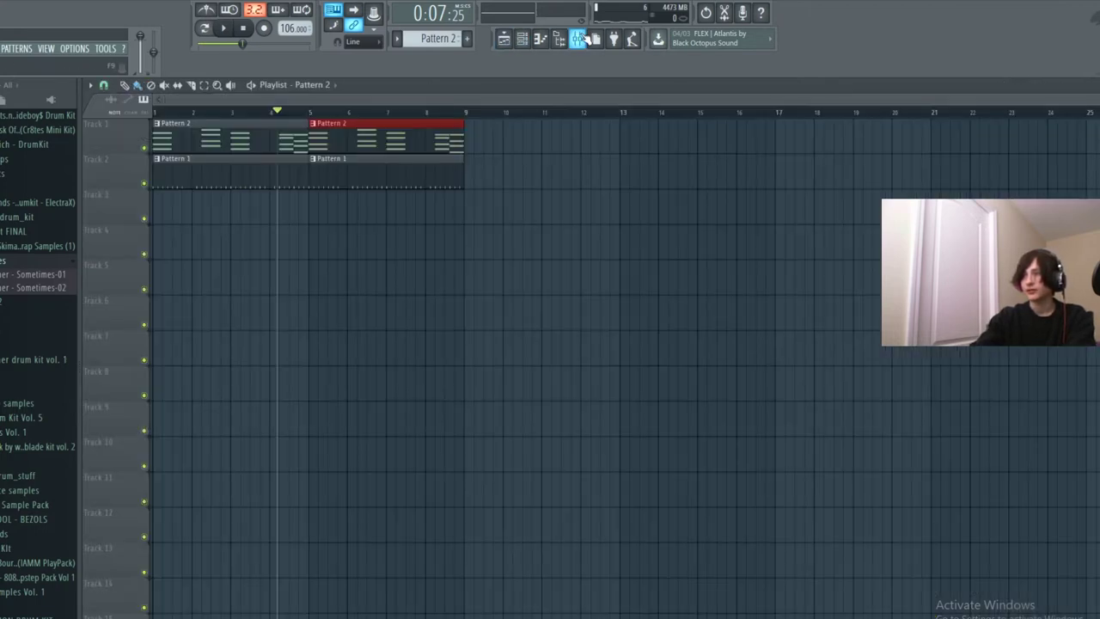
key(space)
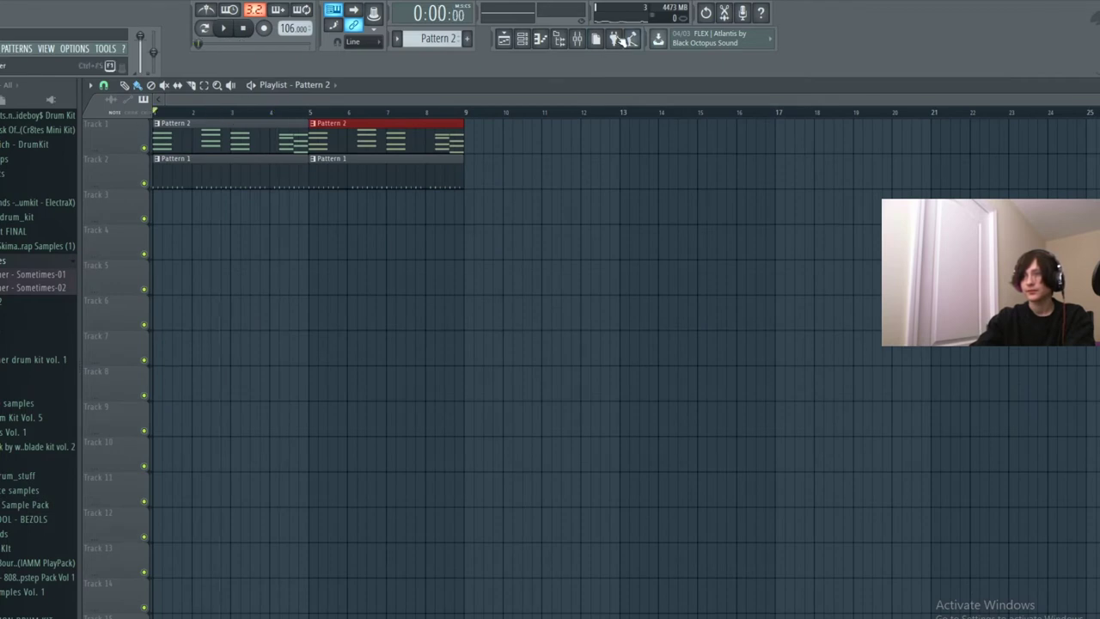
click(577, 38)
click(522, 41)
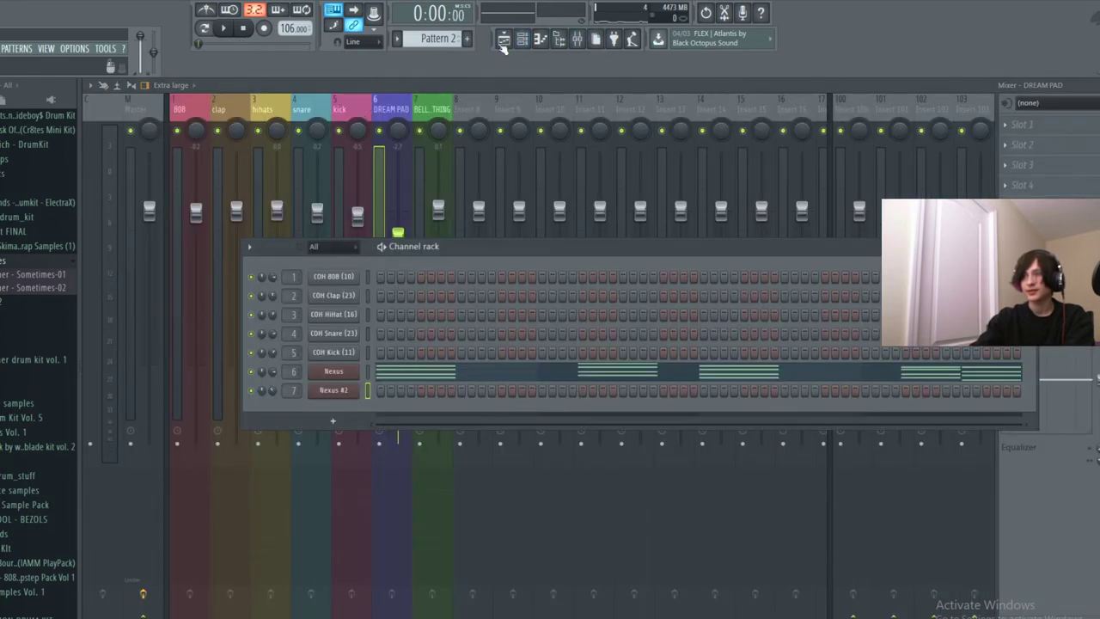
click(505, 40)
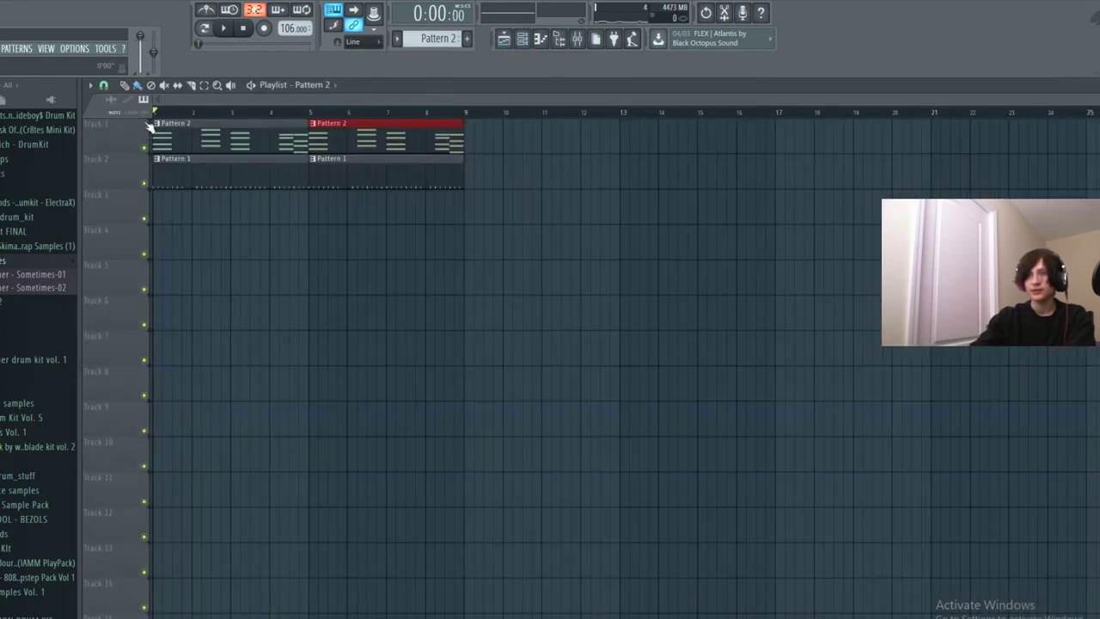
click(577, 38)
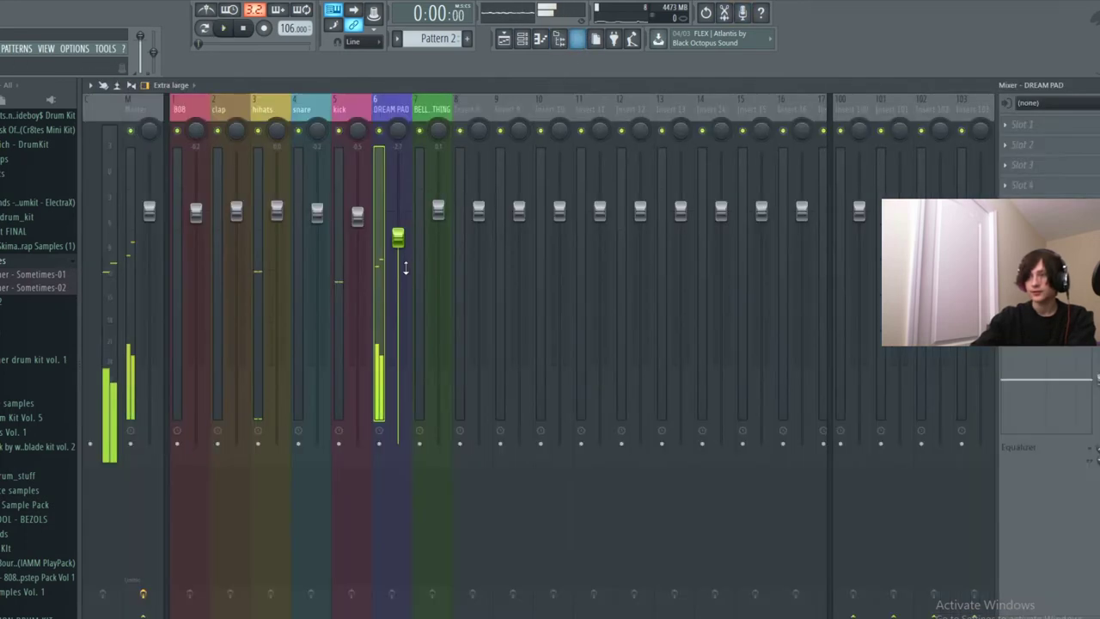
click(522, 39)
click(348, 364)
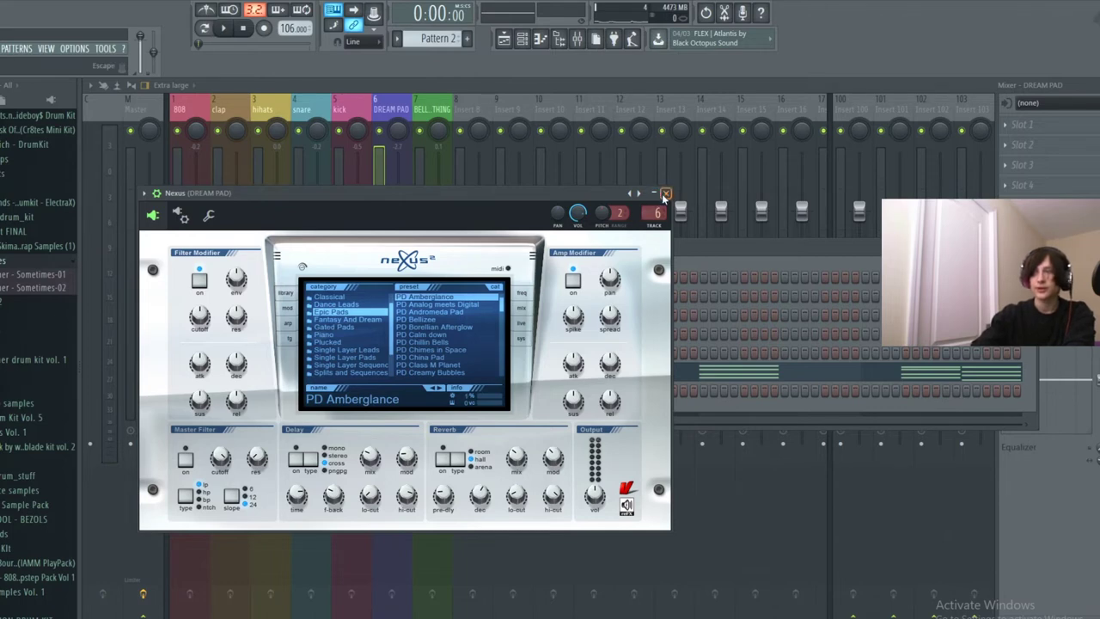
click(665, 194)
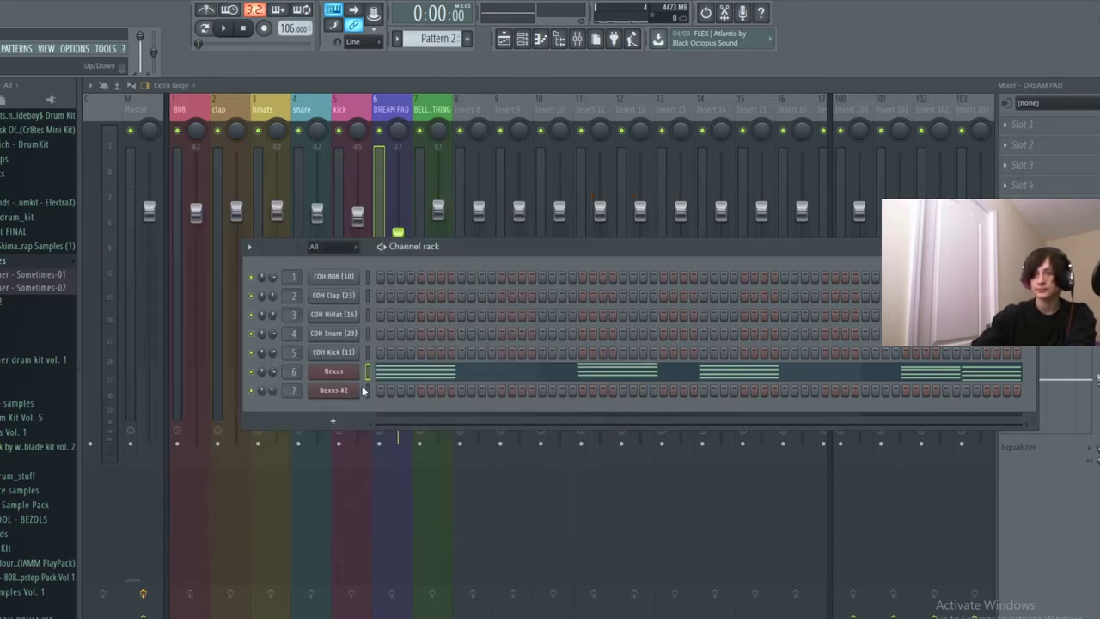
Load Fruity Parametric EQ 2 into slot 3 of the DREAM PAD insert and cut the low frequencies with band 1.
click(579, 39)
click(431, 109)
click(391, 109)
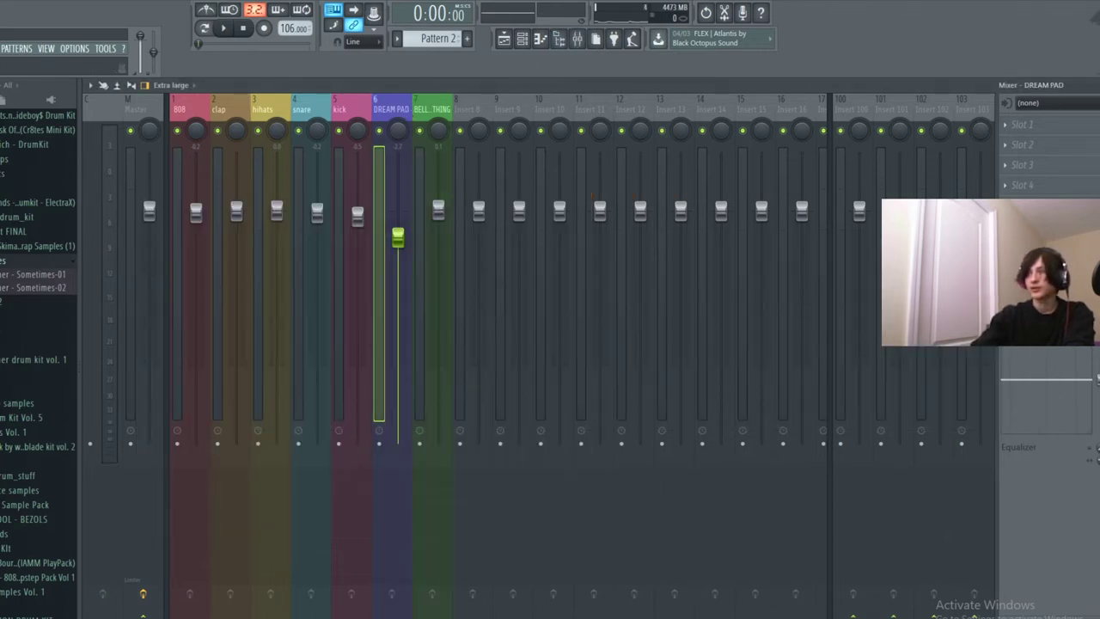
click(1031, 165)
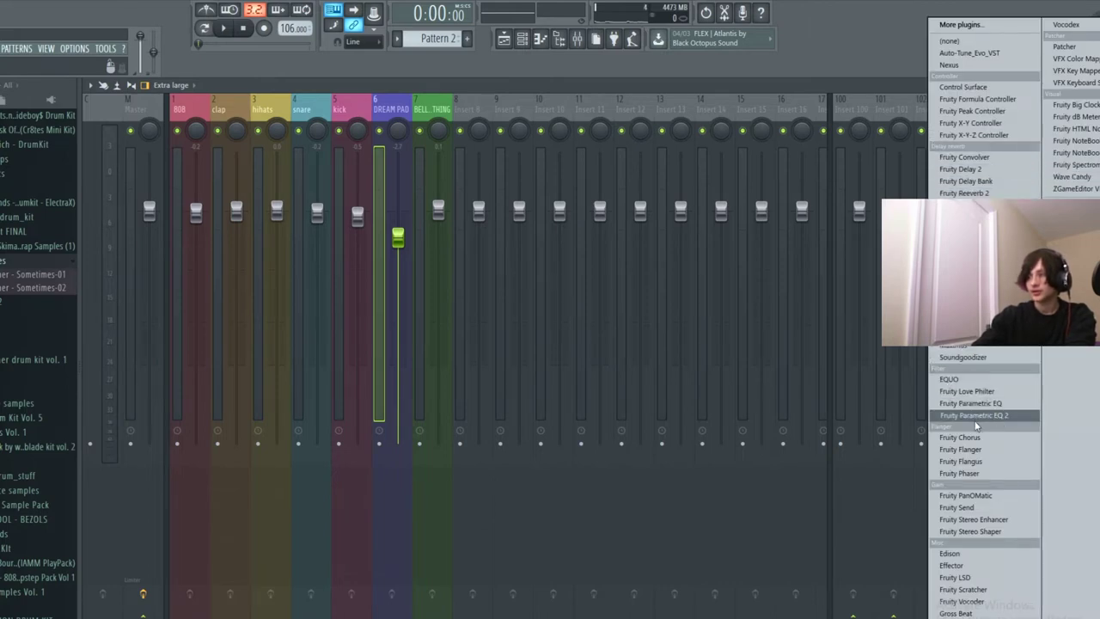
click(982, 415)
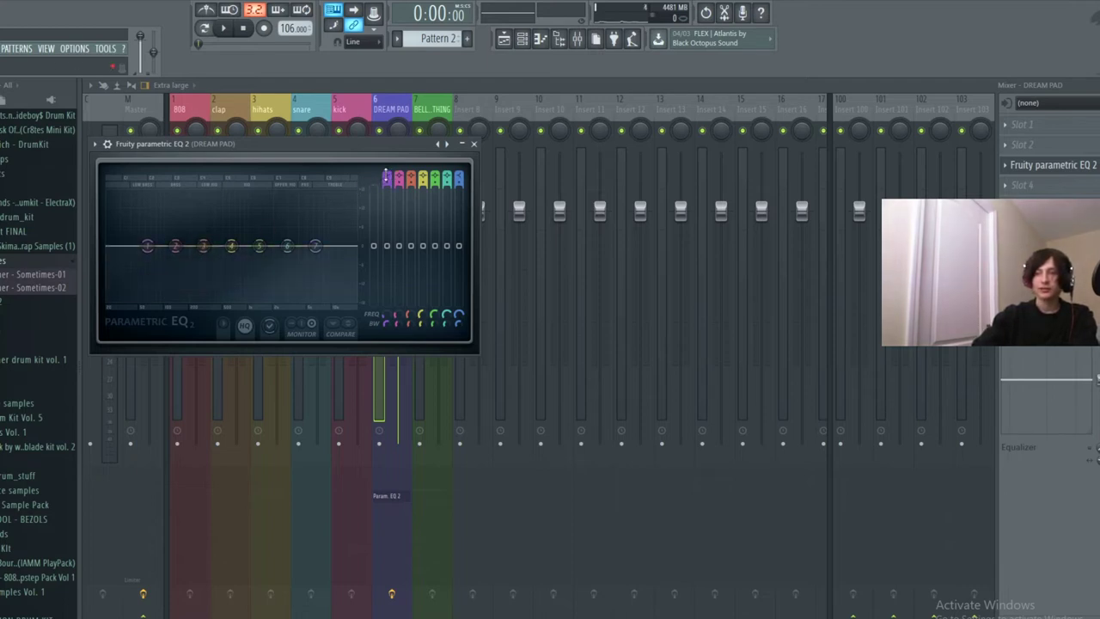
drag(147, 247, 189, 299)
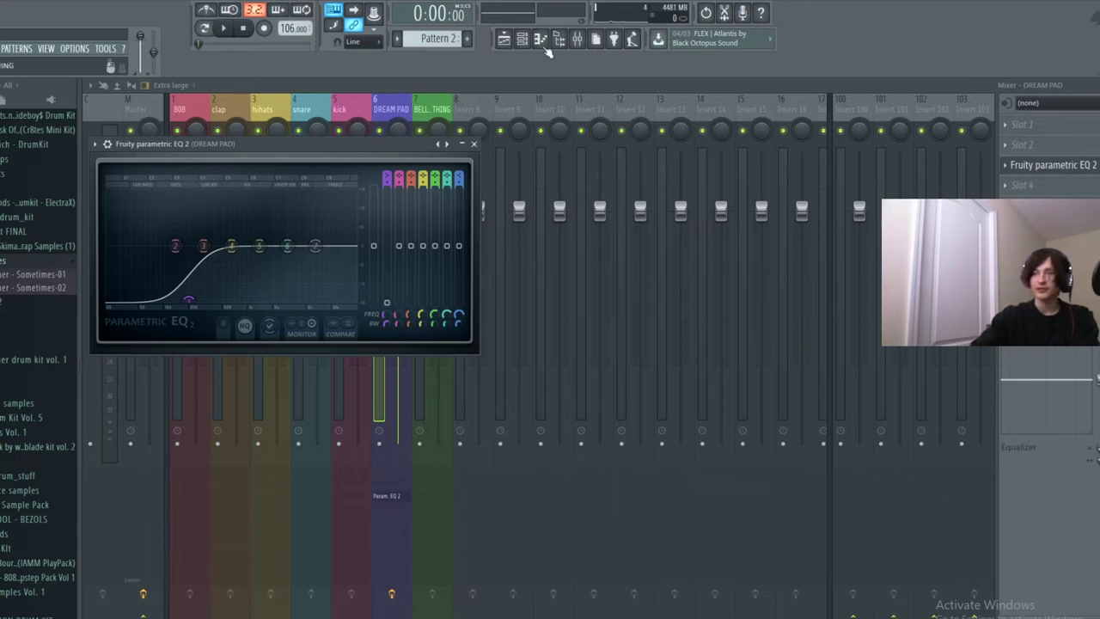
Play the arrangement from bar 1 and reopen the DREAM PAD insert's Parametric EQ 2 to examine its frequency spectrum.
click(580, 39)
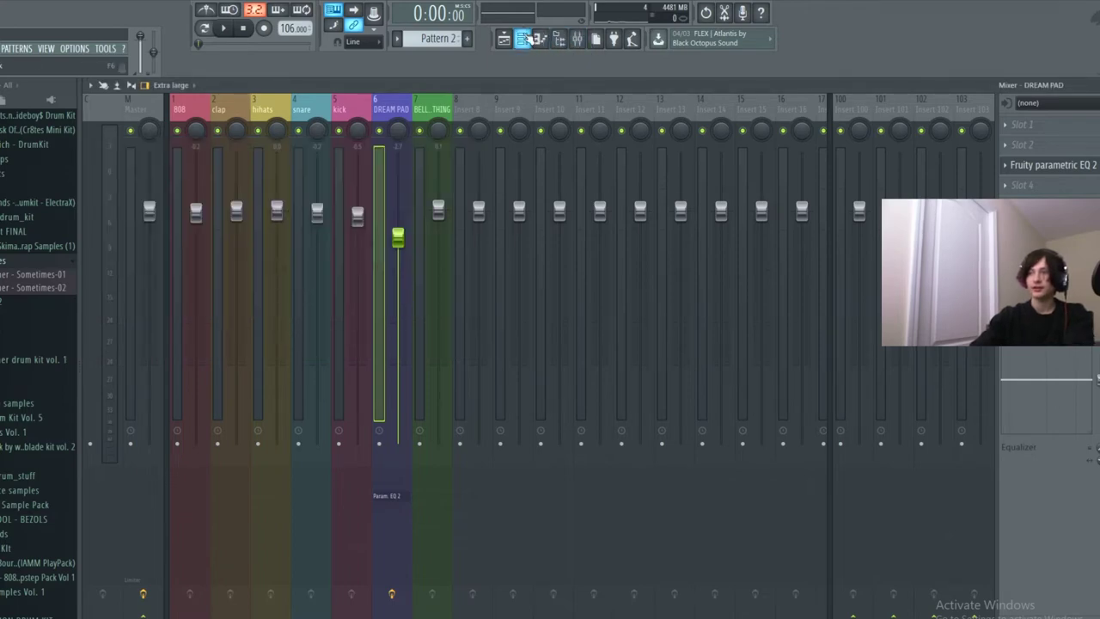
click(530, 40)
click(503, 40)
click(502, 41)
click(502, 39)
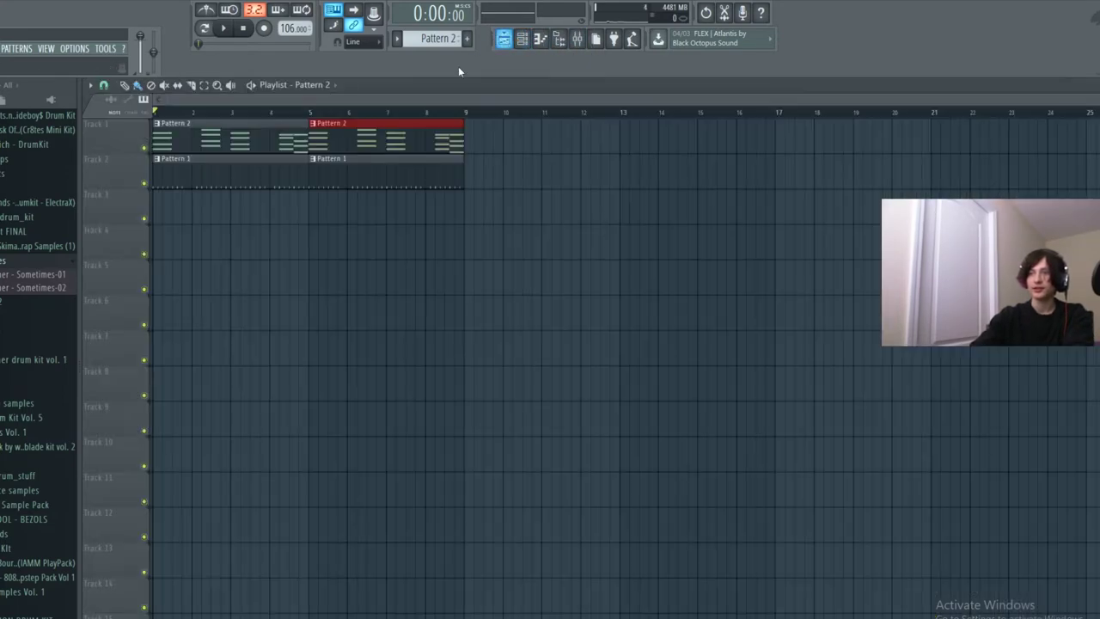
drag(263, 112, 158, 113)
double_click(164, 112)
double_click(157, 113)
key(space)
click(578, 40)
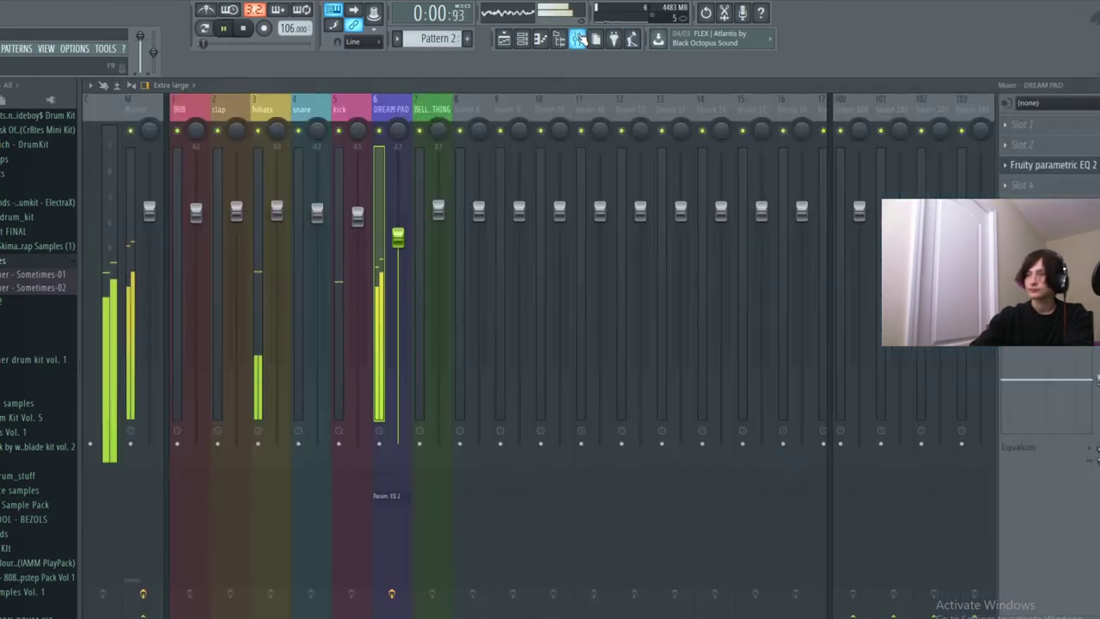
click(1050, 166)
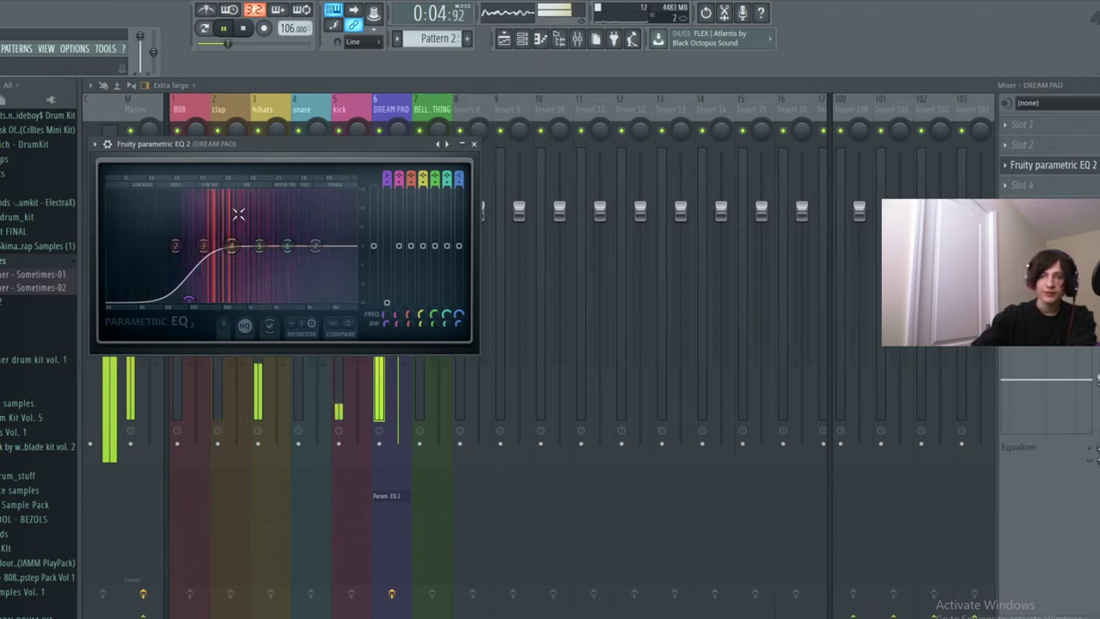
Try a slight, wide boost on EQ band 4 at about 586 Hz during playback.
mouse_move(231, 247)
mouse_down()
mouse_move(232, 219)
mouse_move(230, 238)
mouse_up()
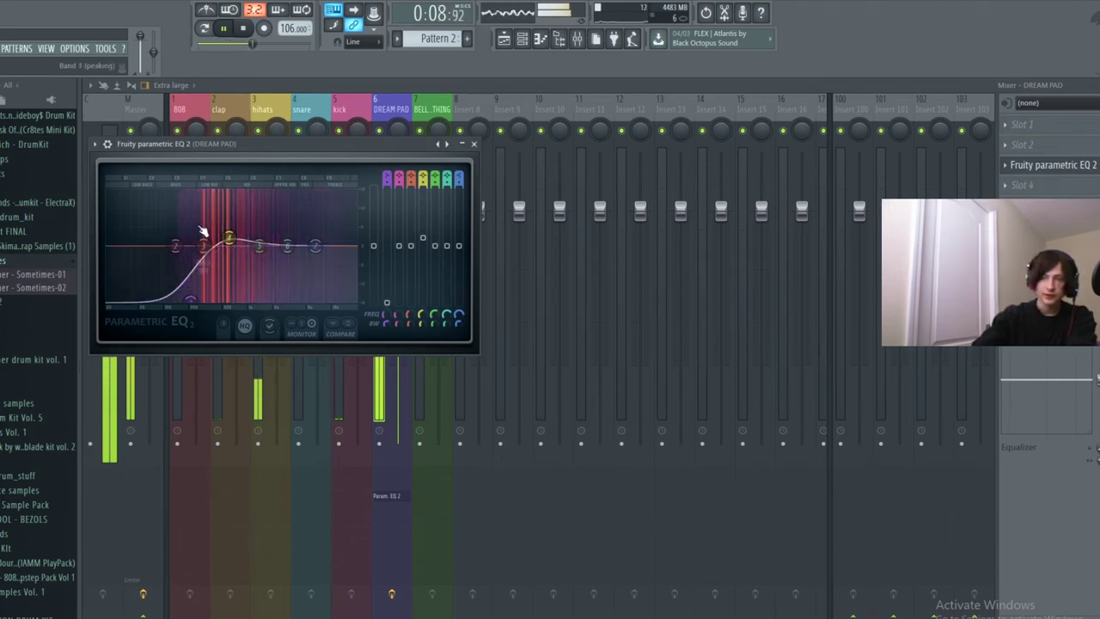
key(space)
drag(229, 238, 229, 241)
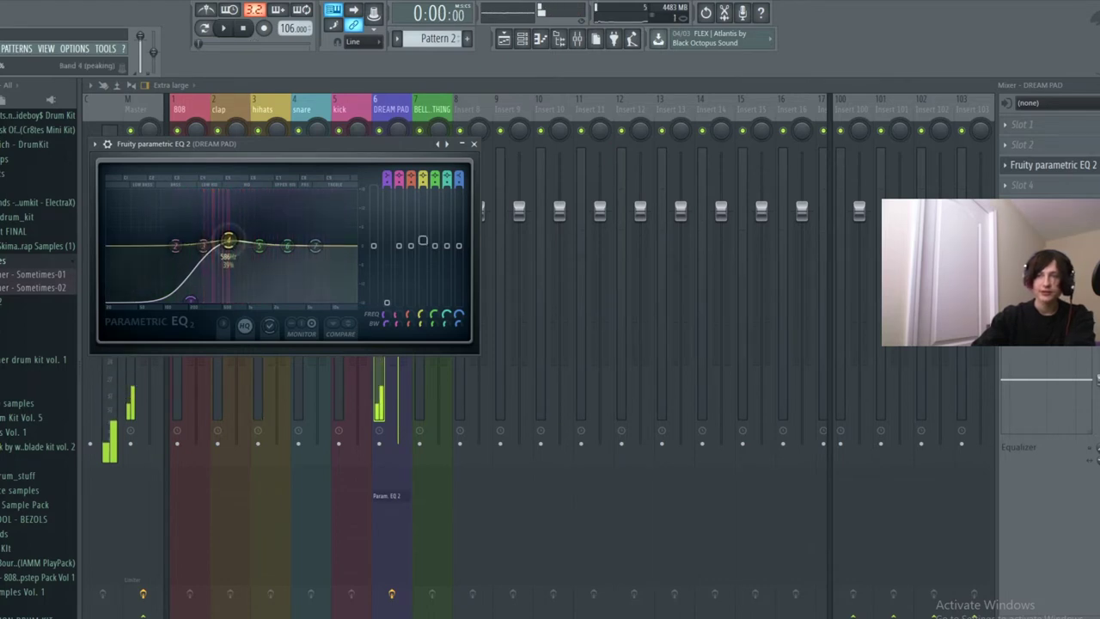
click(193, 299)
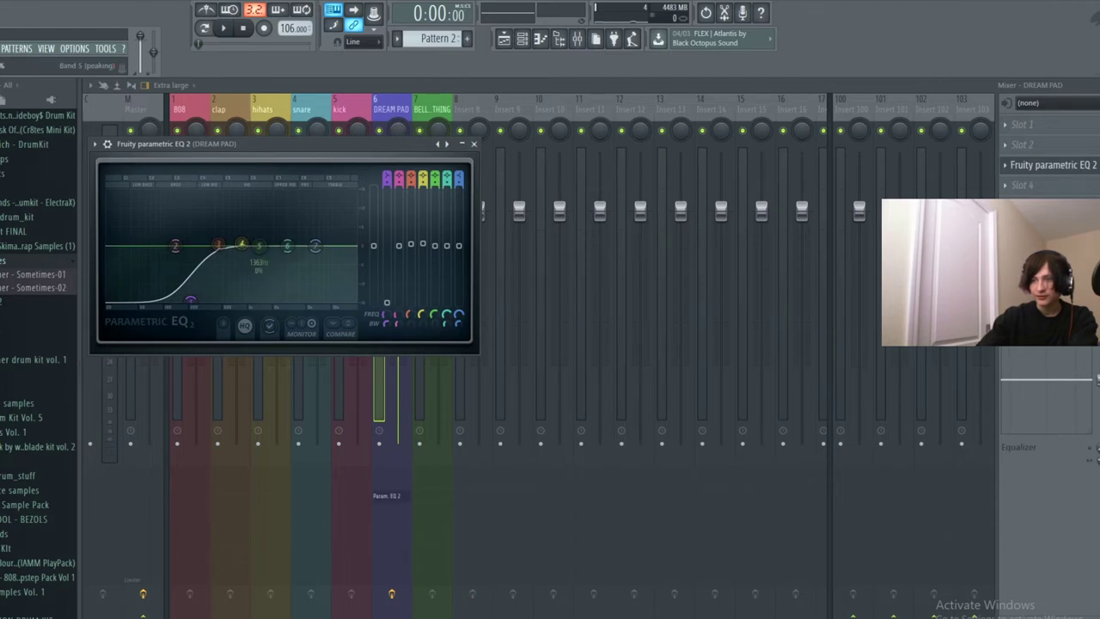
Sweep EQ band 3 as a narrow peak during playback and turn it into a narrow cut at about 625 Hz.
drag(218, 245, 224, 194)
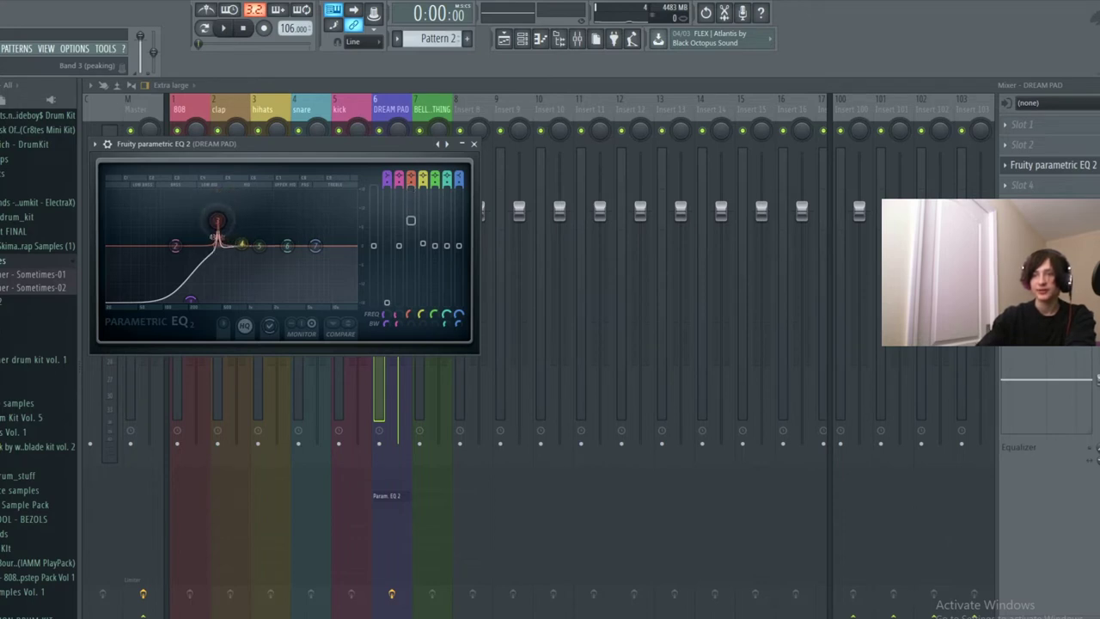
key(space)
drag(217, 221, 230, 261)
key(space)
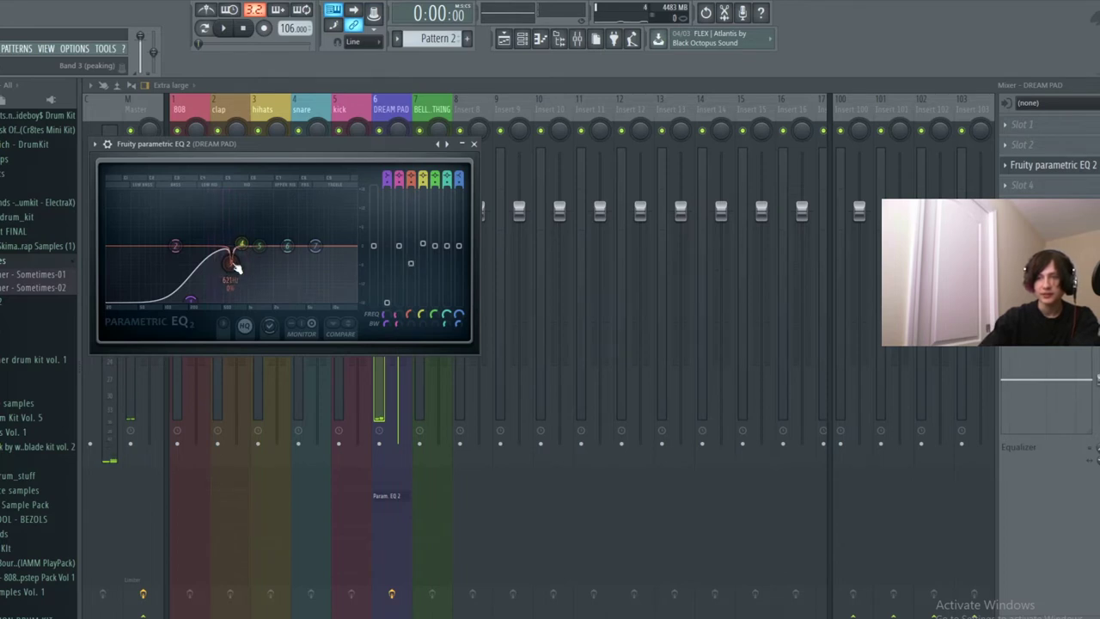
Sweep bands 4 and 5 as narrow peaks during playback and turn both into narrow cuts just above the band 3 notch.
key(space)
drag(242, 194, 260, 215)
key(space)
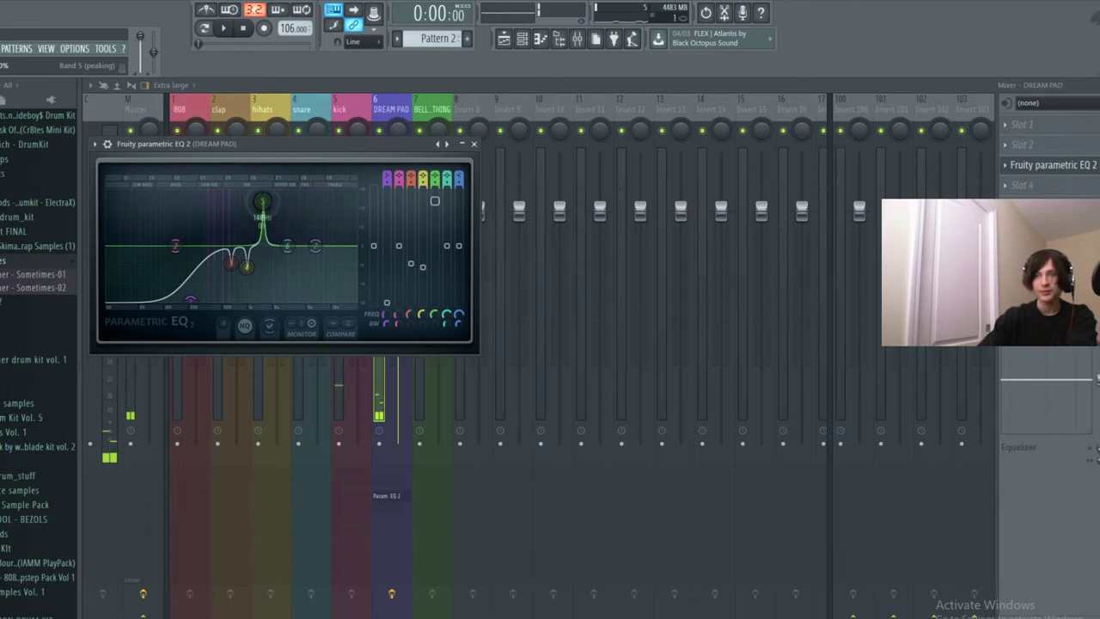
key(space)
drag(256, 203, 258, 257)
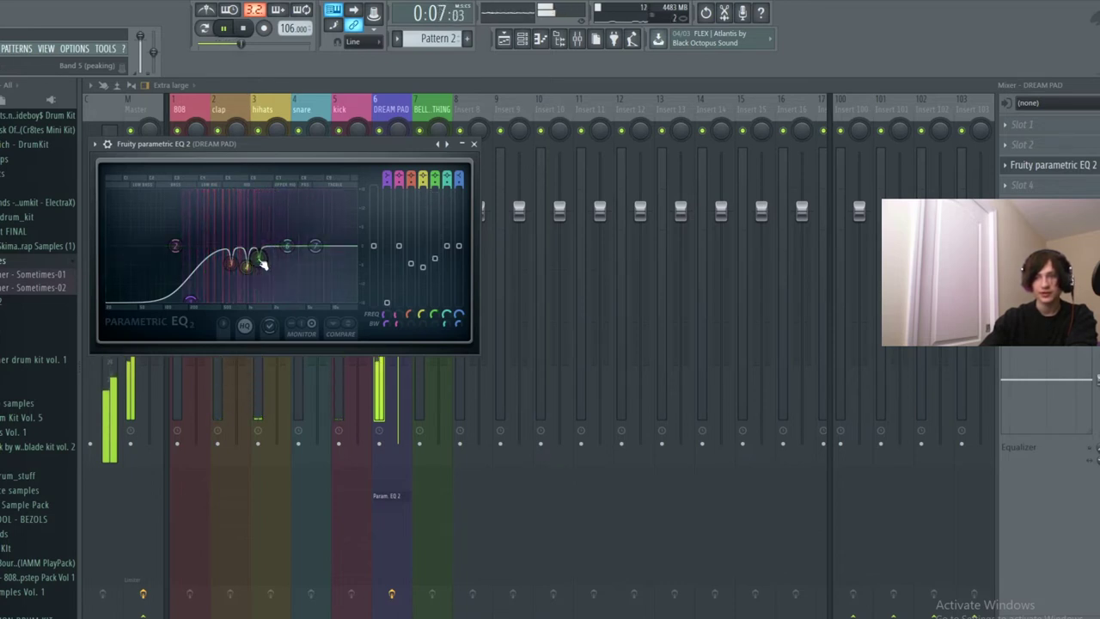
key(space)
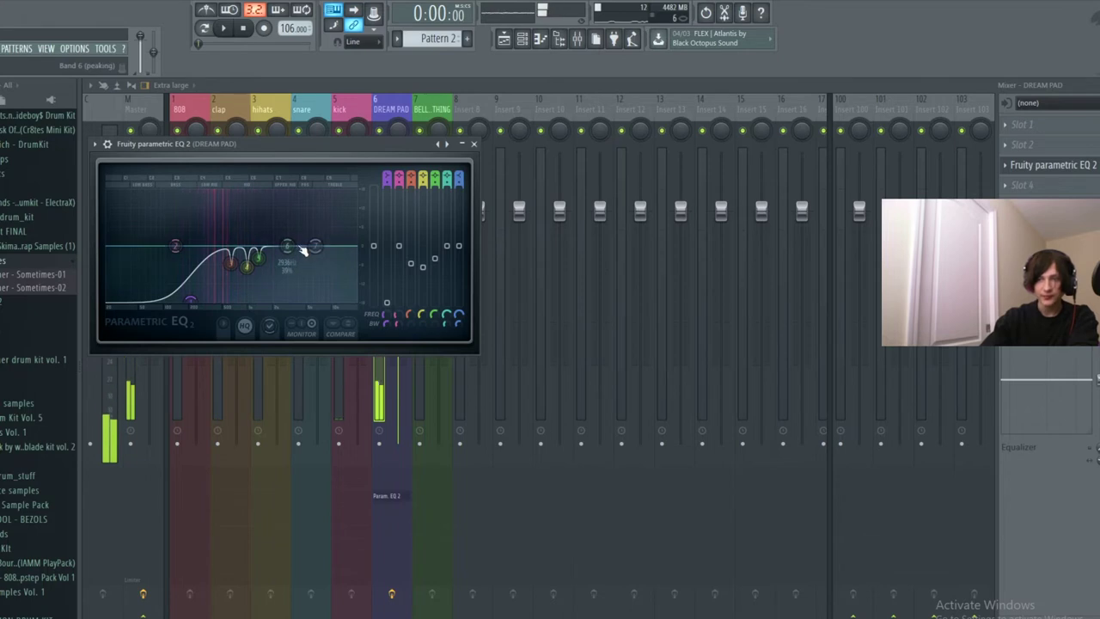
Roll off the highest frequencies with the band 7 high shelf, boost band 6 slightly at about 7050 Hz, and audition the result.
drag(316, 249, 359, 247)
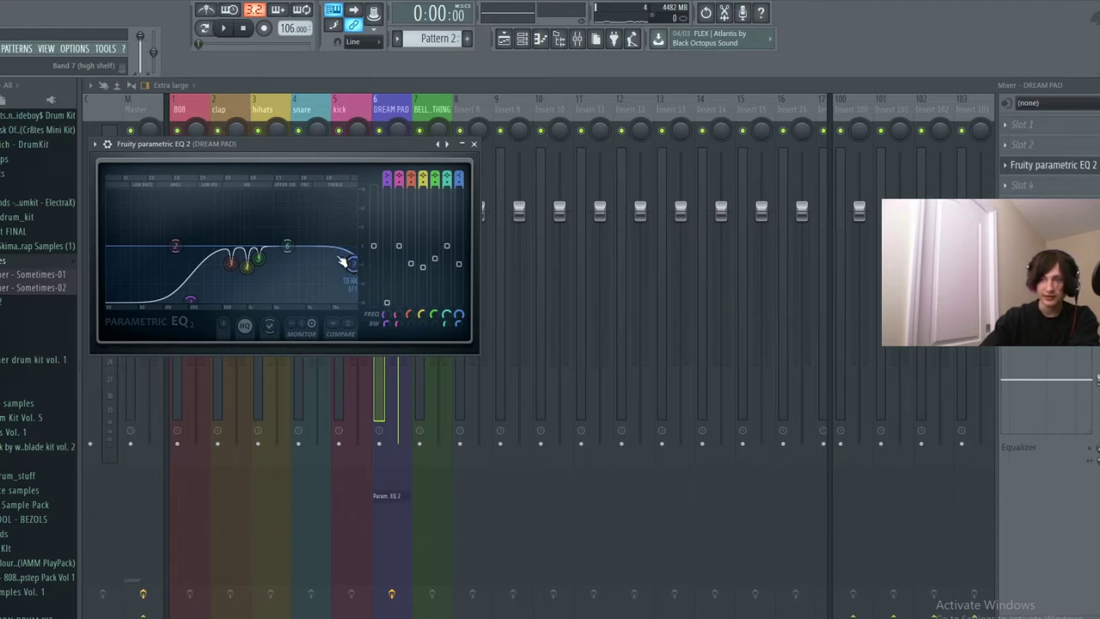
drag(287, 247, 319, 240)
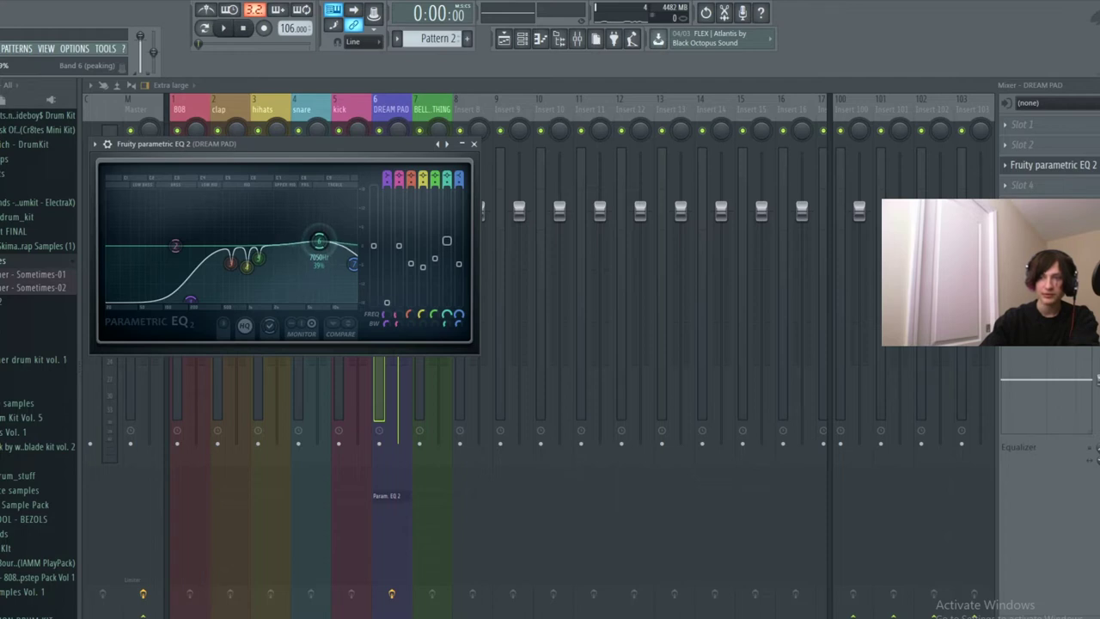
key(space)
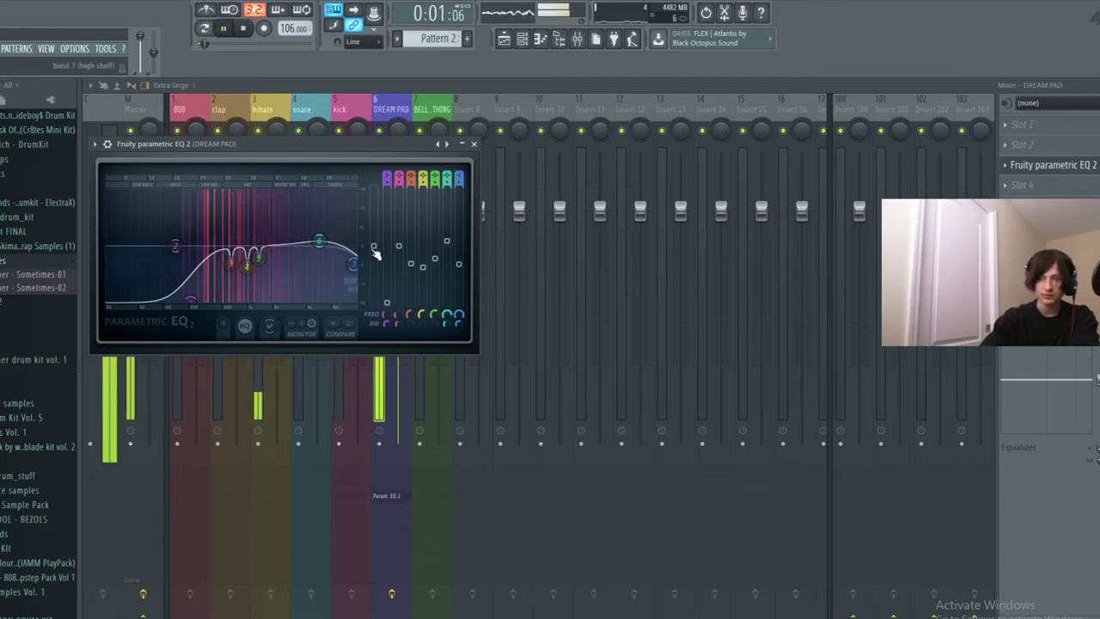
Close the EQ and raise the DREAM PAD fader slightly while listening, ending with playback stopped.
click(473, 144)
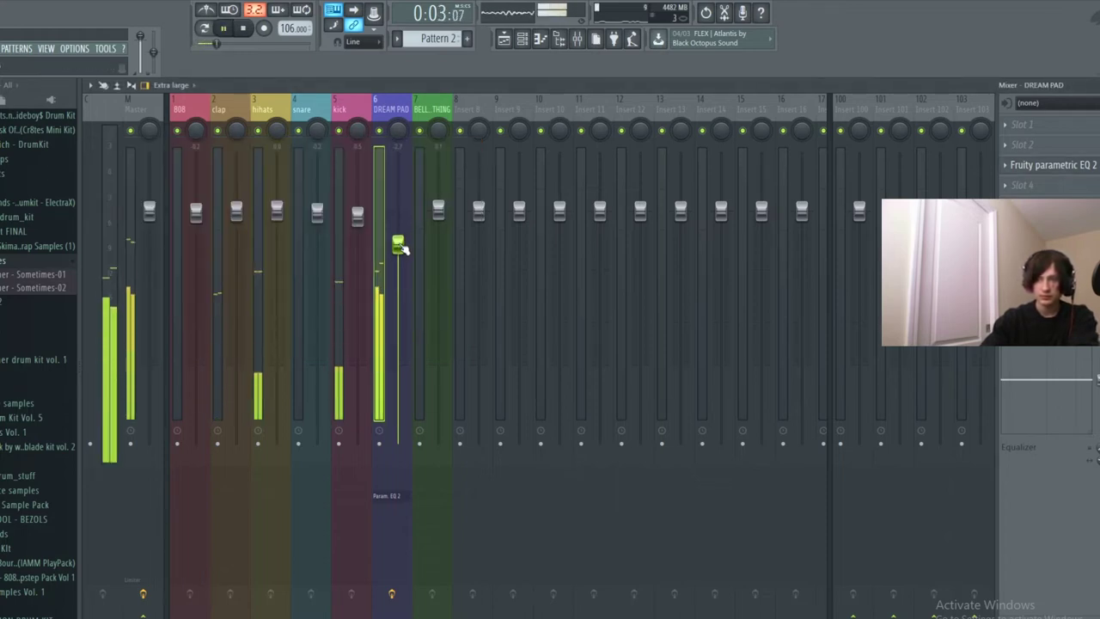
drag(398, 237, 397, 234)
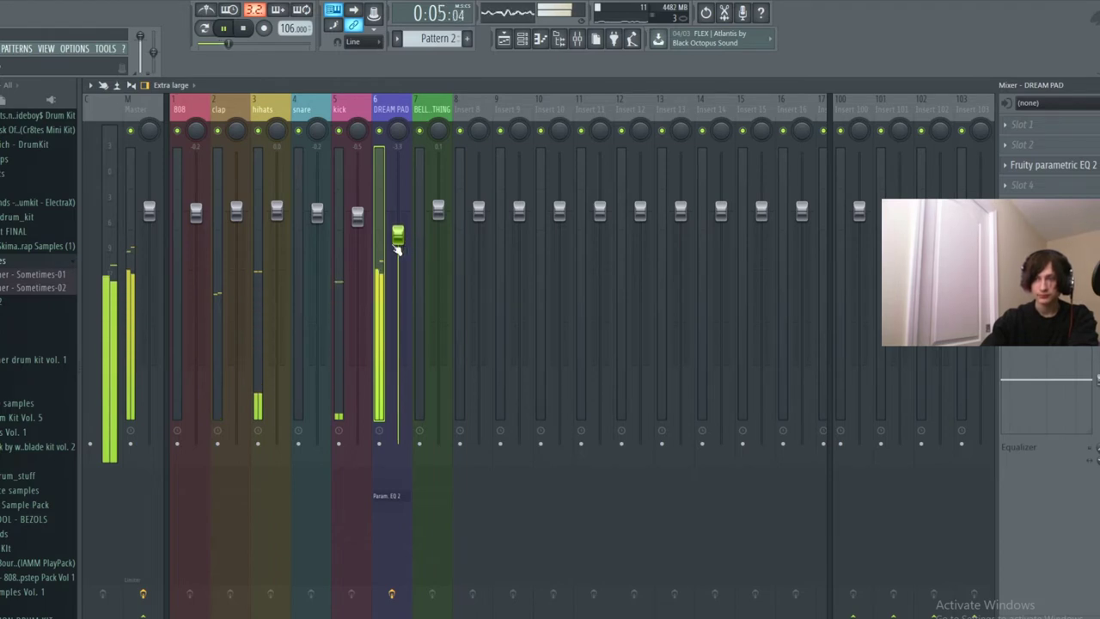
key(space)
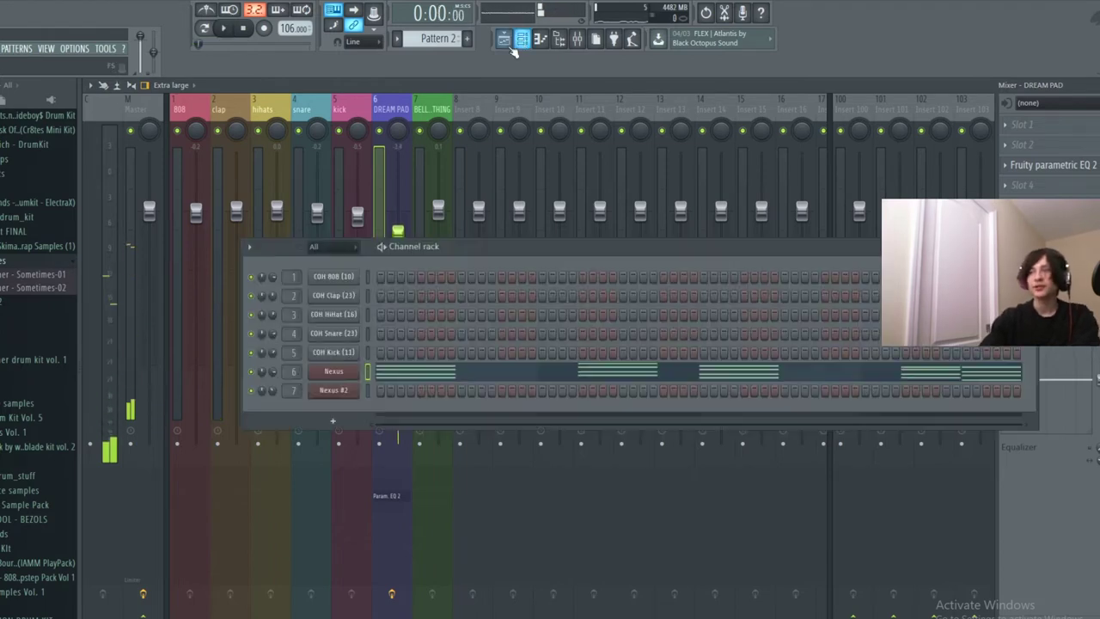
Fine-tune the kick sample's time-stretching pitch with the stretch mode on Auto, auditioning the sound, and close its channel settings.
key(F6)
click(333, 352)
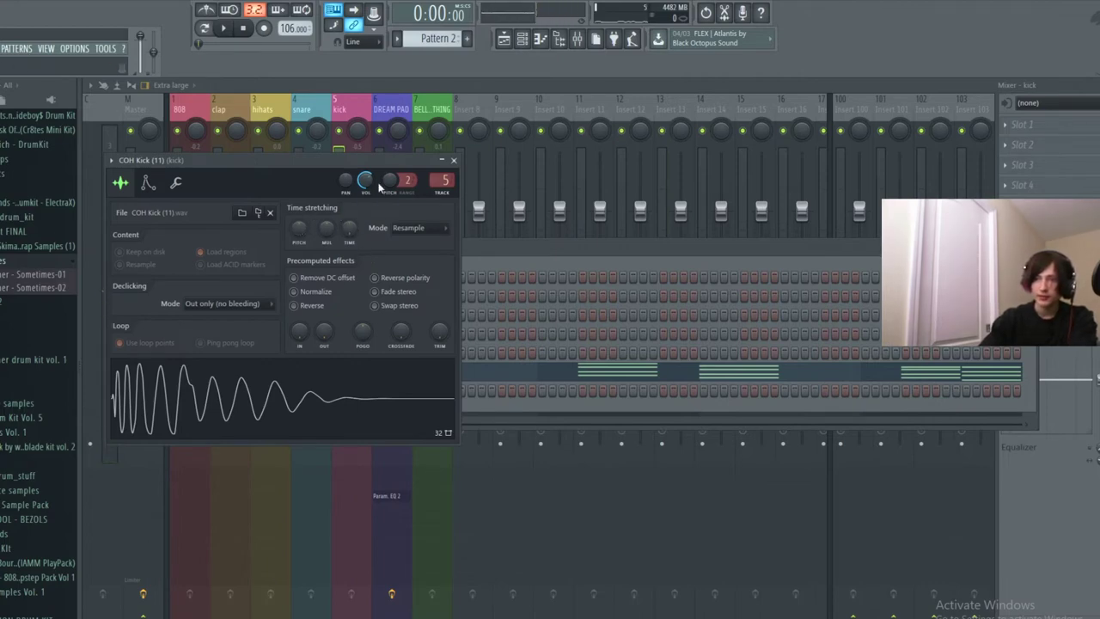
drag(379, 188, 386, 194)
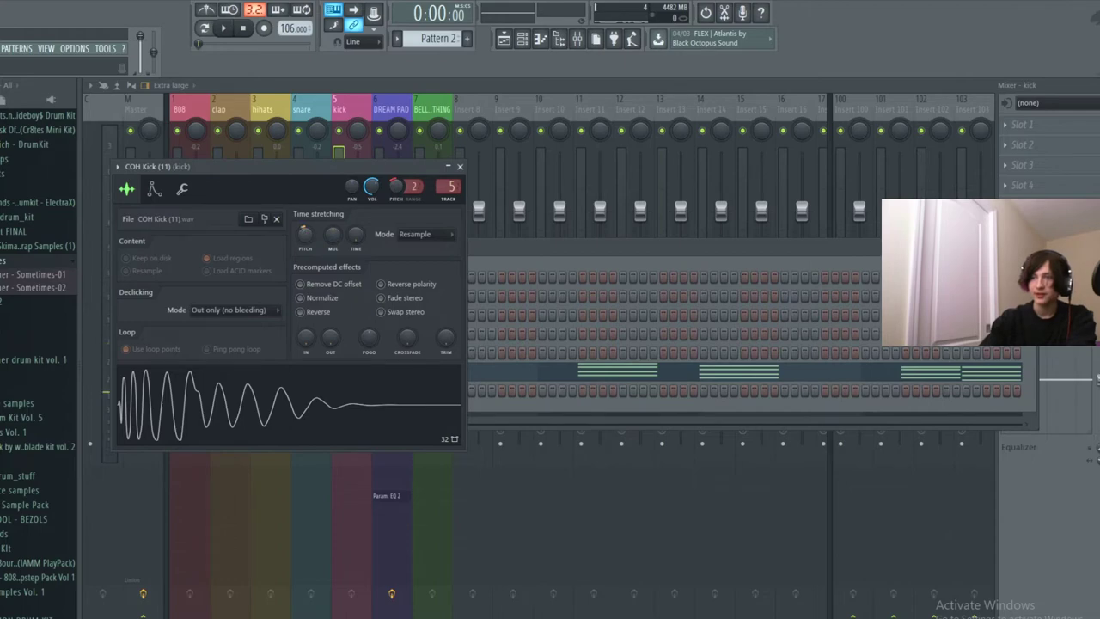
key(q)
drag(305, 234, 311, 228)
key(q)
key(q)
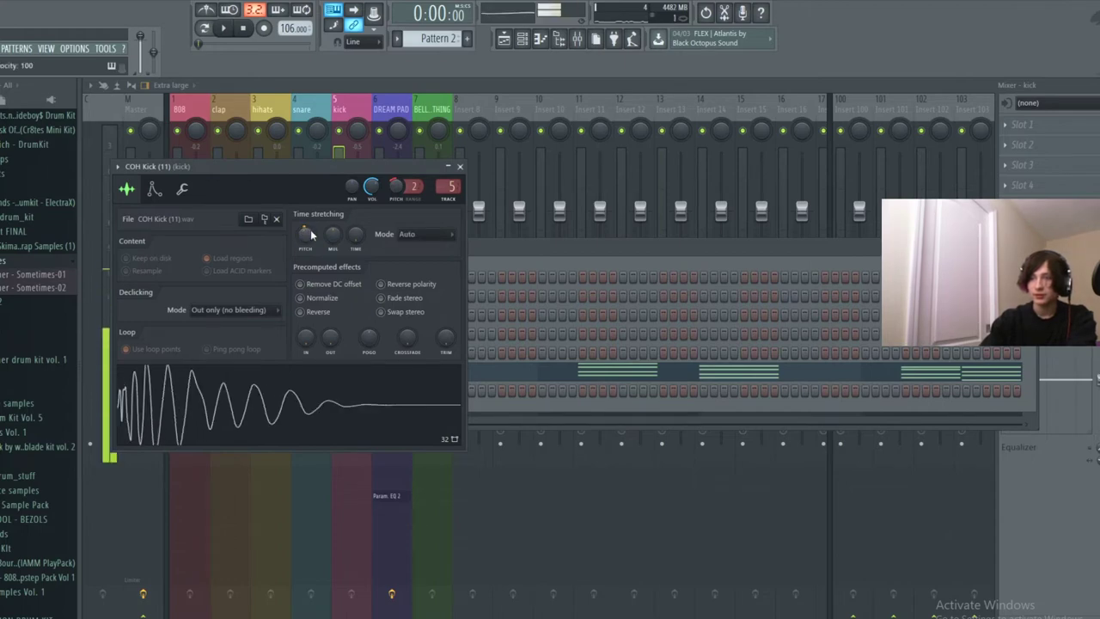
click(460, 167)
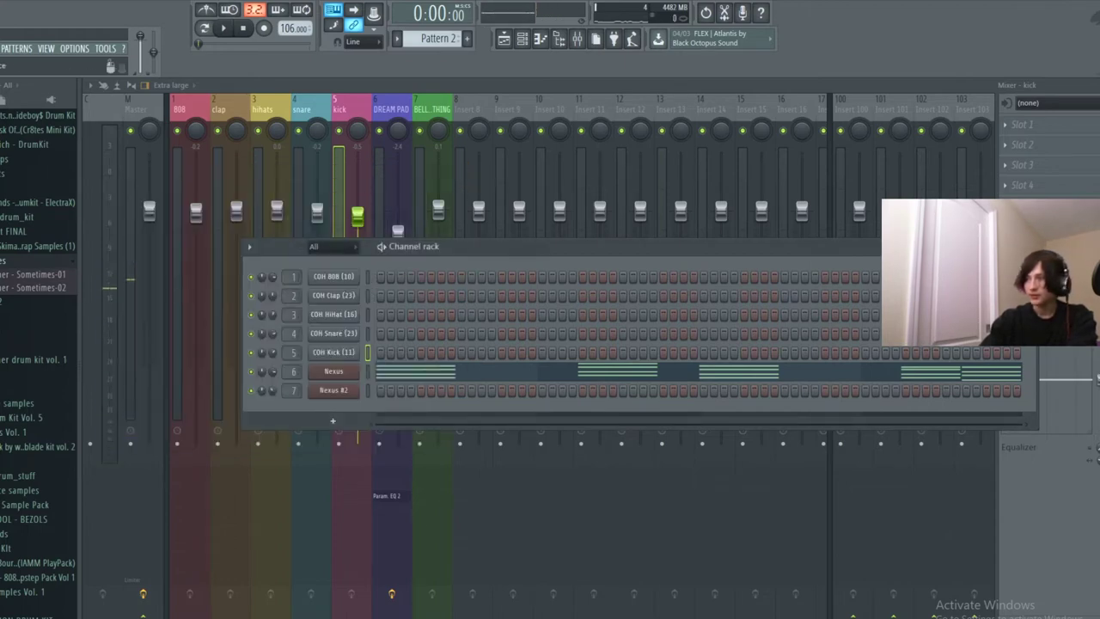
Add Fruity Parametric EQ 2 to slot 2 of the kick track and roll off the highs with the band 7 shelf.
key(F6)
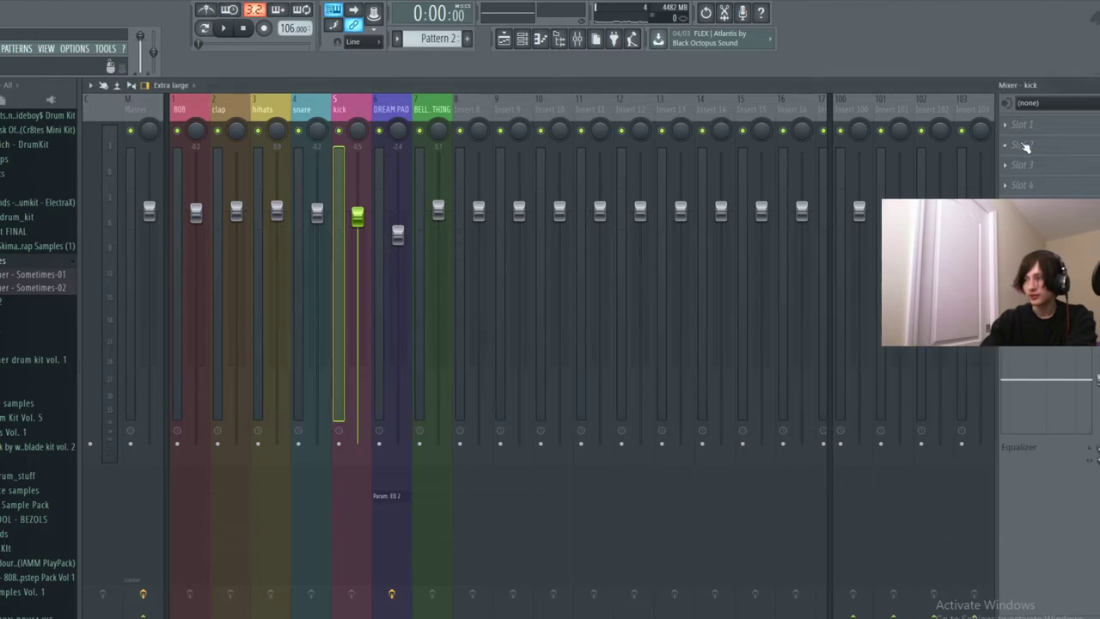
click(1023, 145)
click(973, 415)
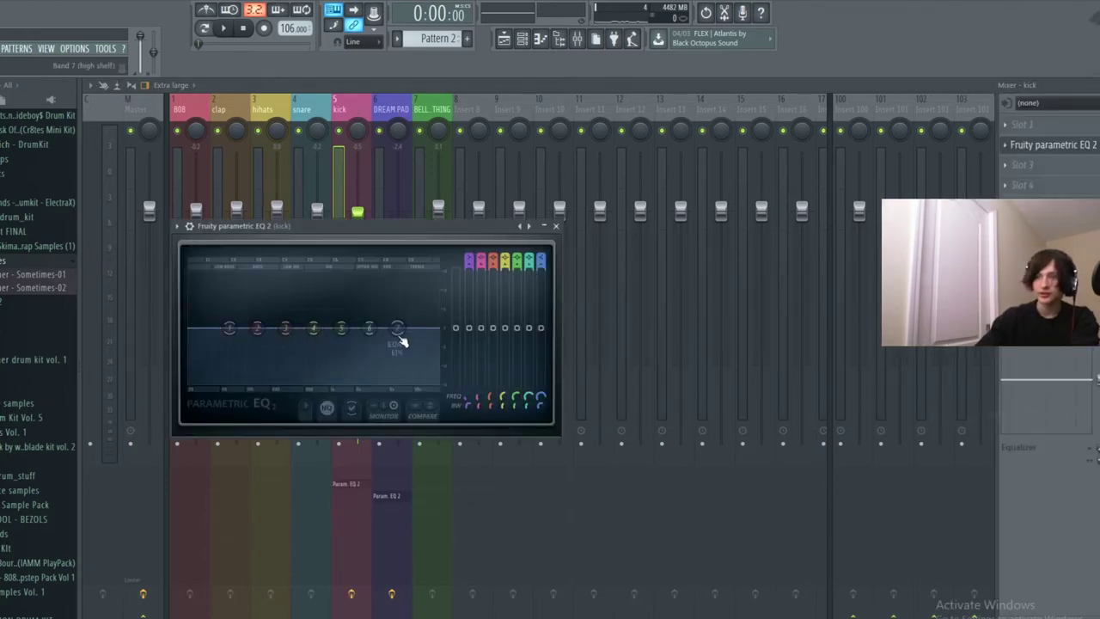
drag(397, 337, 364, 381)
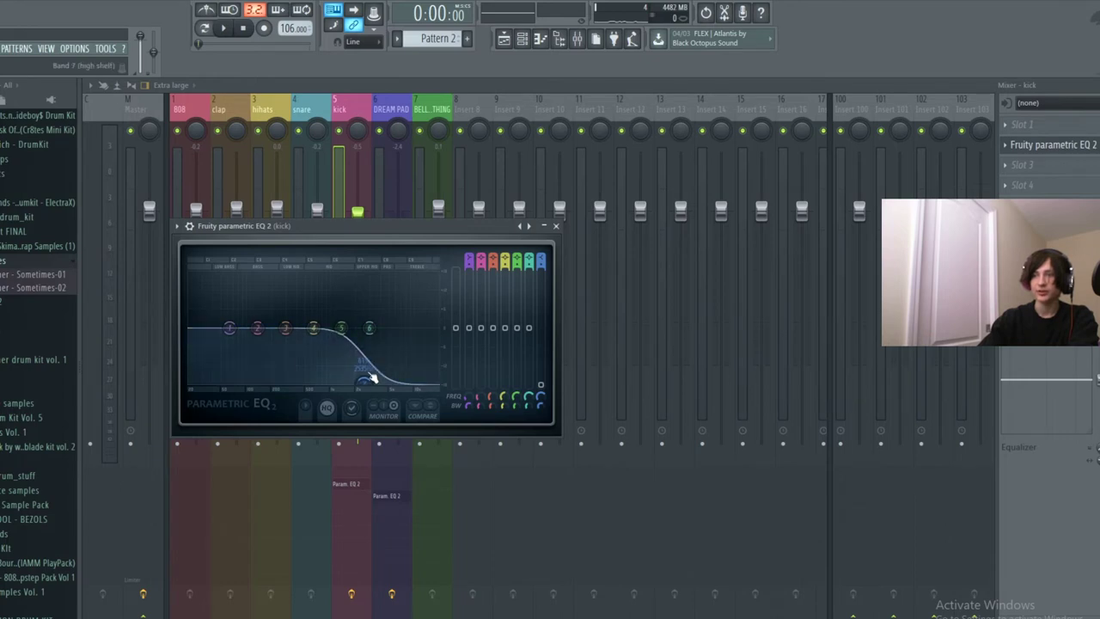
mouse_move(364, 382)
mouse_down()
mouse_move(391, 372)
mouse_move(383, 314)
mouse_move(386, 381)
mouse_up()
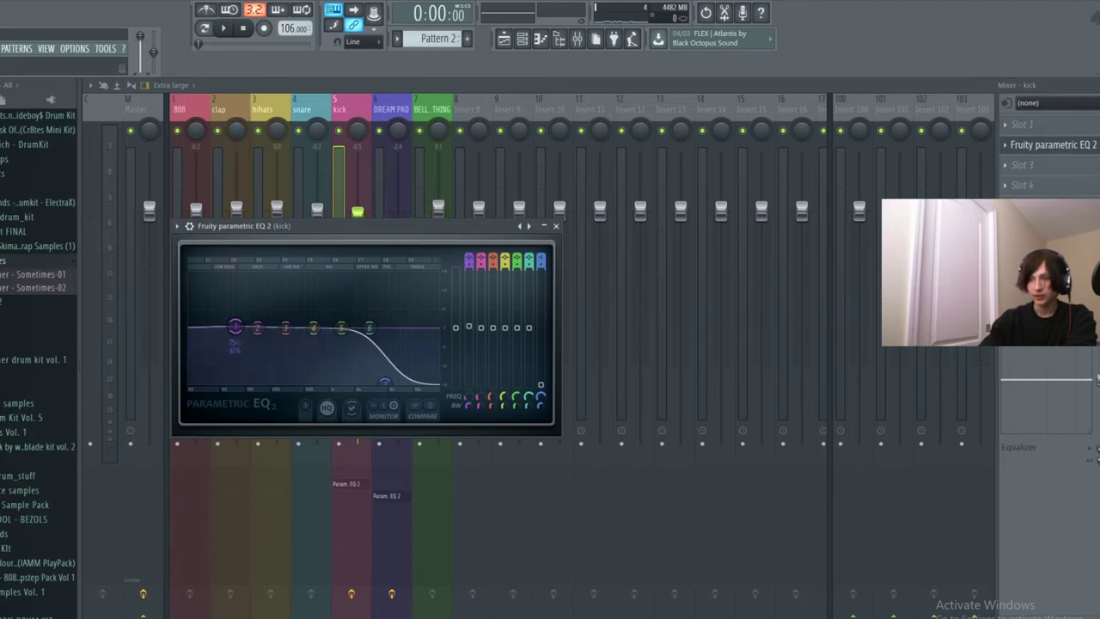
Cut the kick's lowest frequencies with band 1 as a high-pass, boost the lows with band 2, and close the EQ.
drag(234, 326, 236, 326)
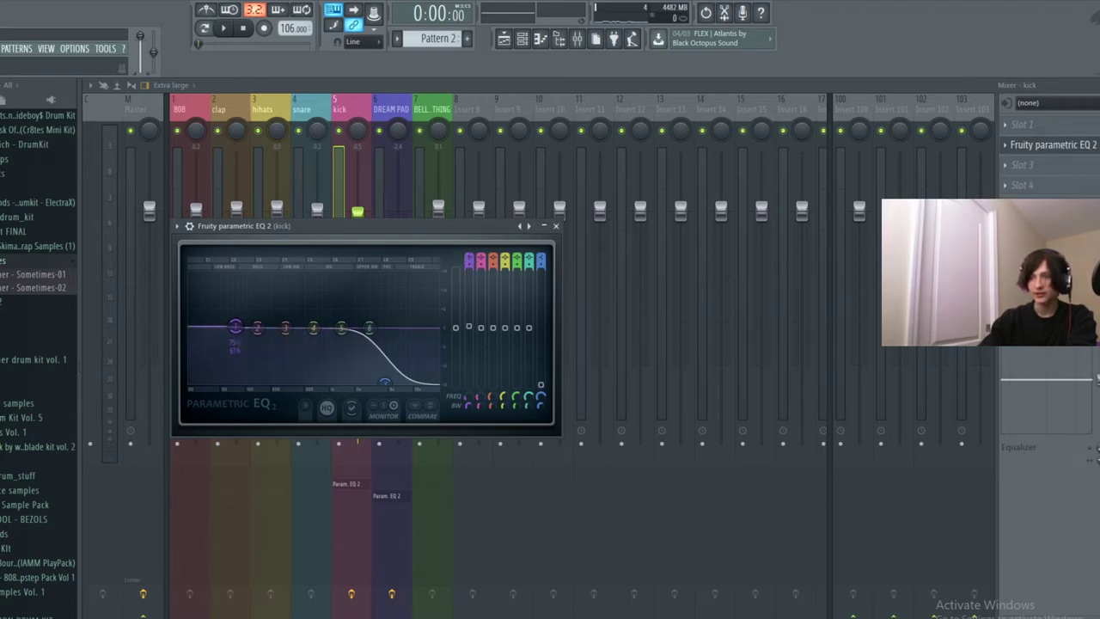
scroll(235, 326, down, 2)
scroll(236, 327, down, 1)
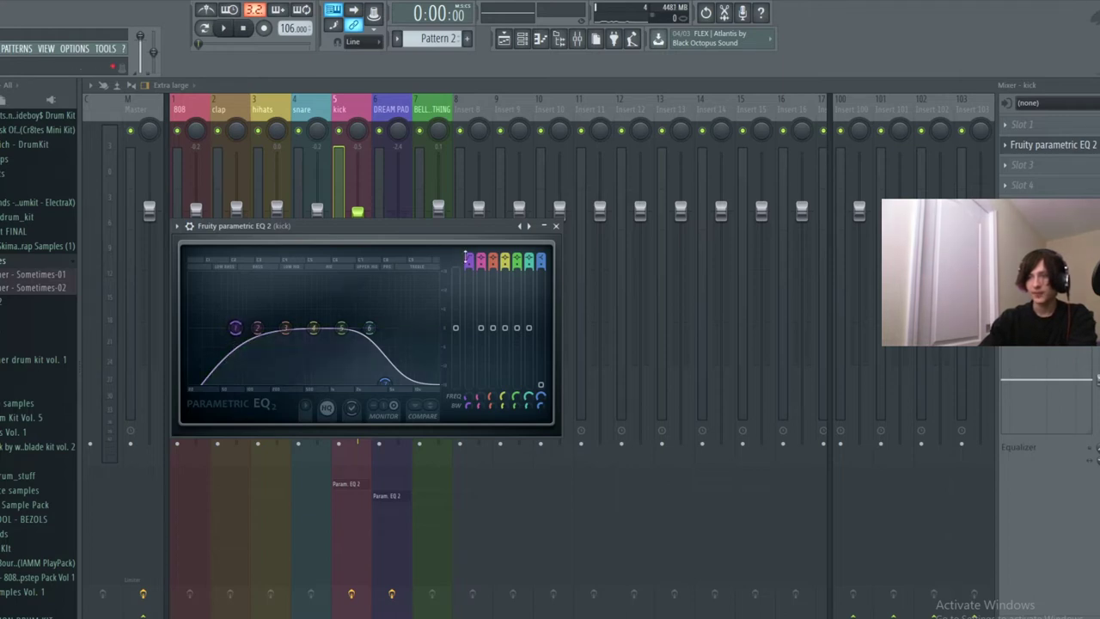
drag(236, 327, 275, 327)
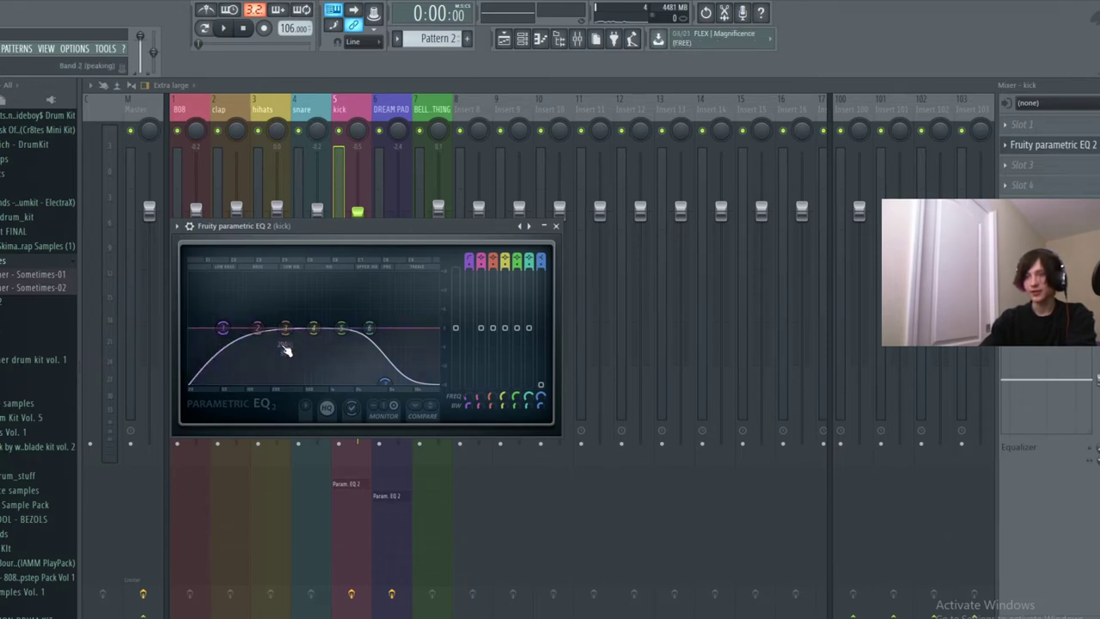
drag(257, 327, 243, 306)
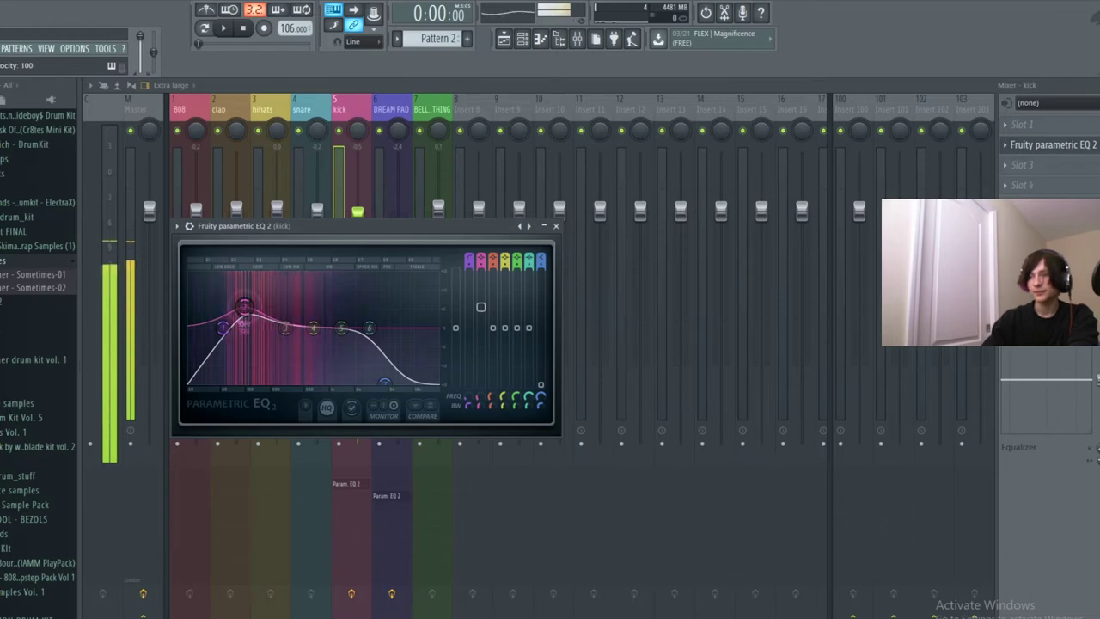
click(556, 226)
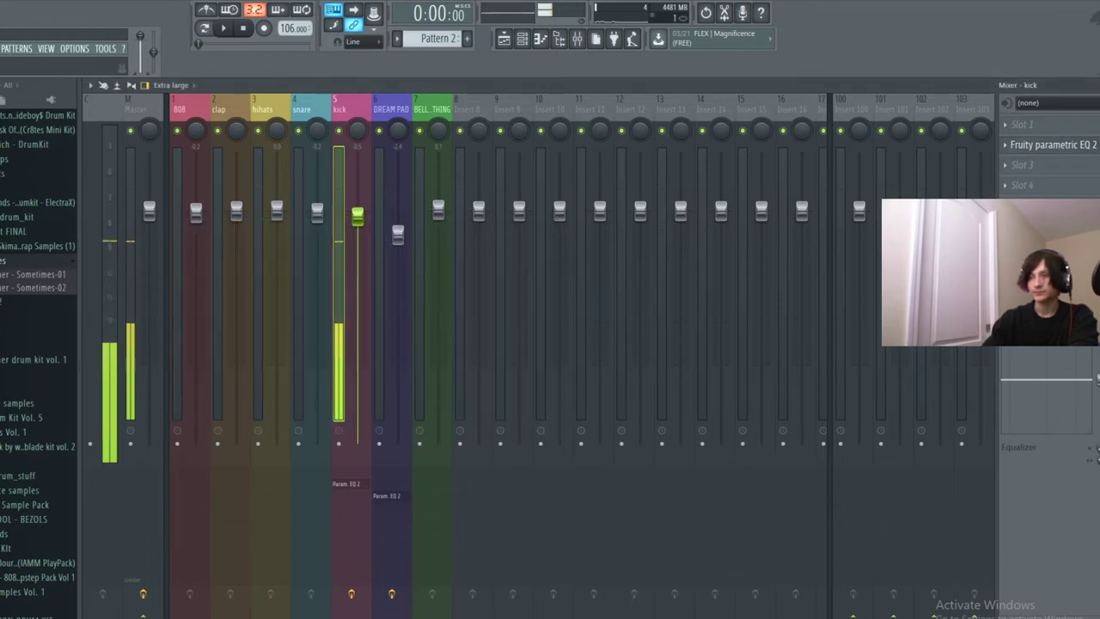
Return to the mixer and lower the kick fader to about -1.8 dB.
key(F5)
click(559, 38)
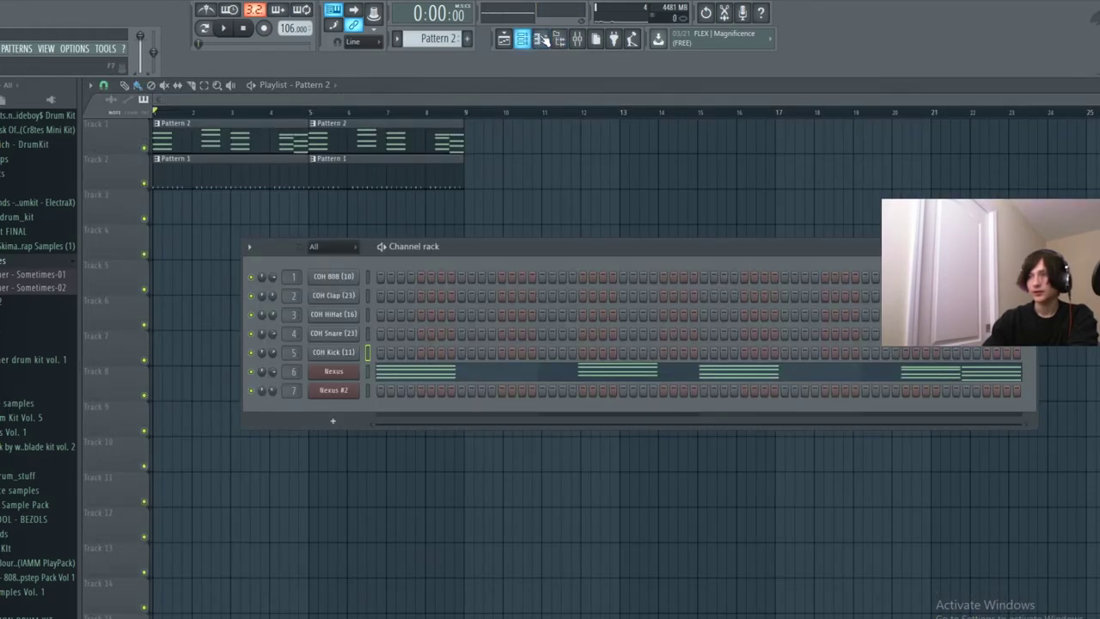
click(578, 38)
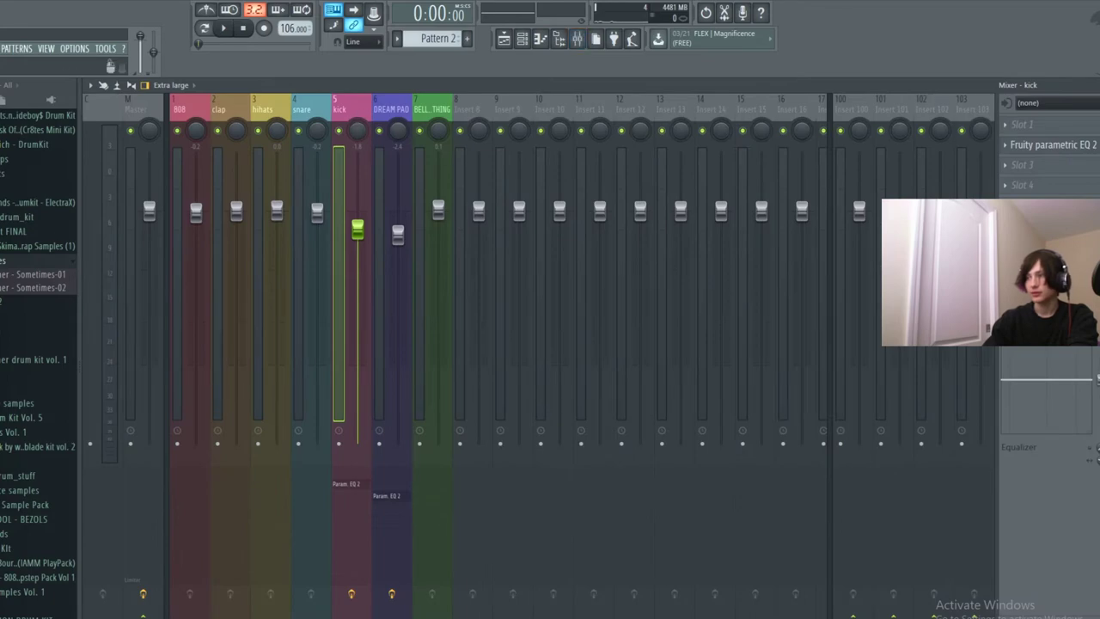
Load Fruity Fast Dist into slot 4 of the kick track.
click(1047, 189)
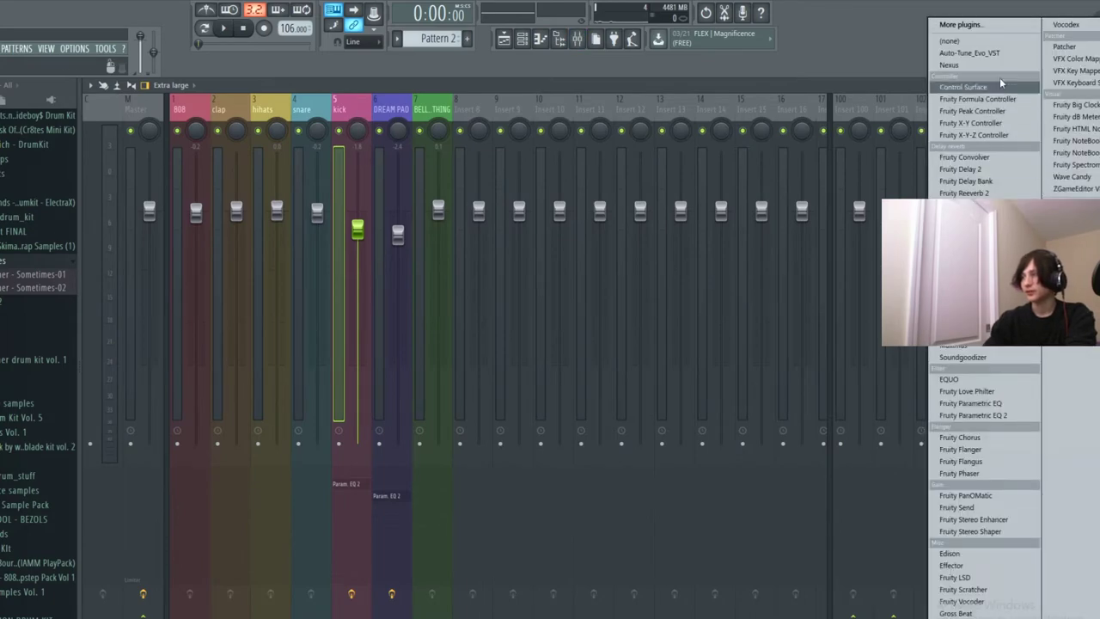
click(980, 20)
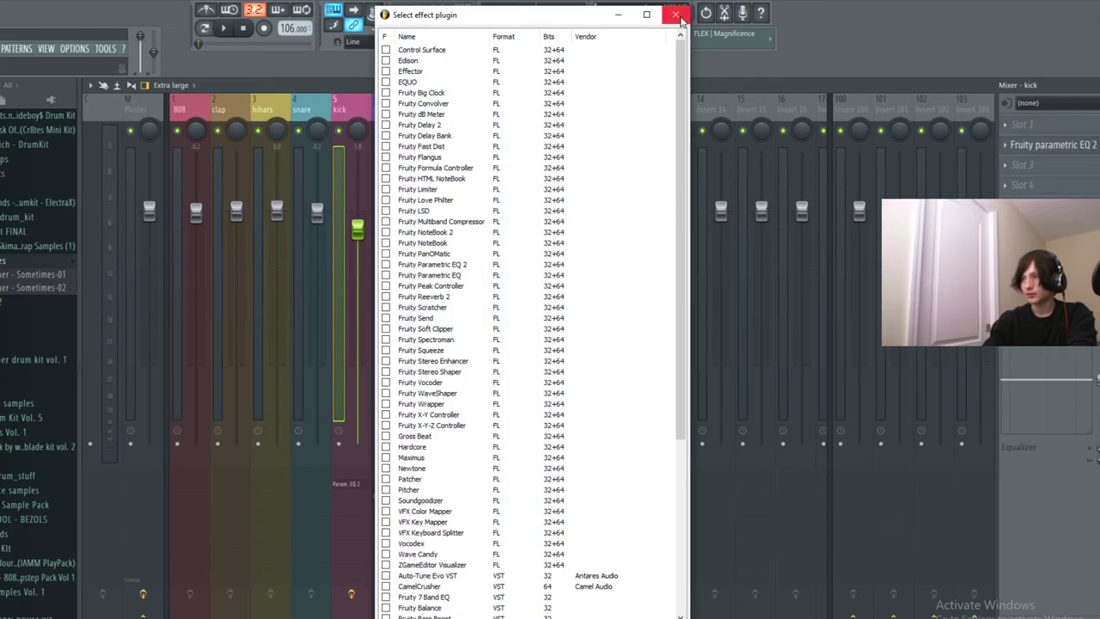
click(678, 15)
click(1054, 187)
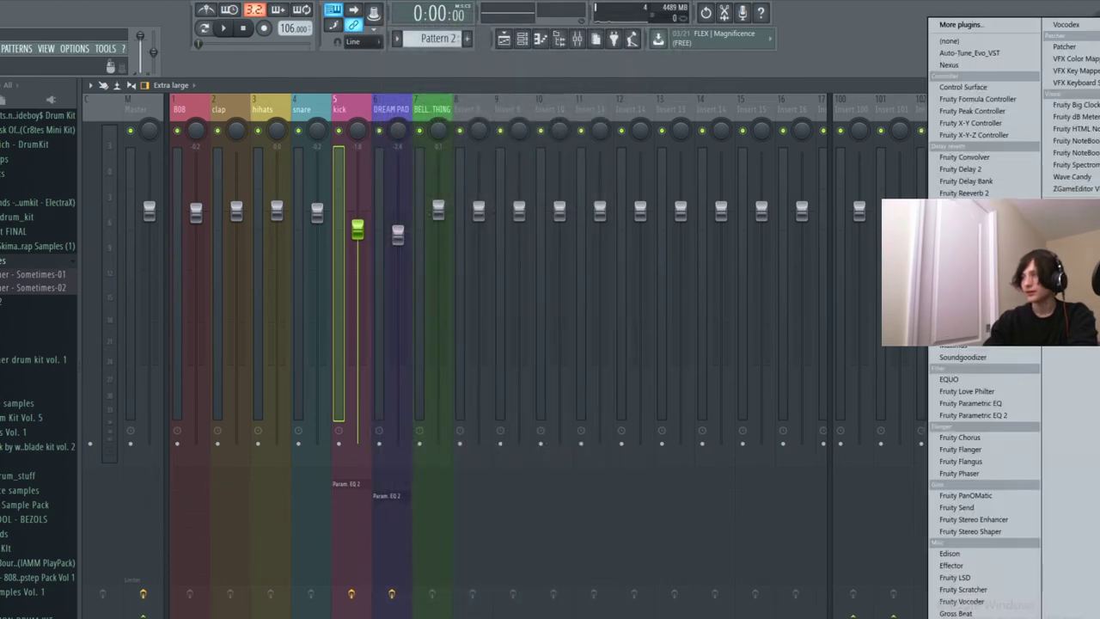
click(961, 228)
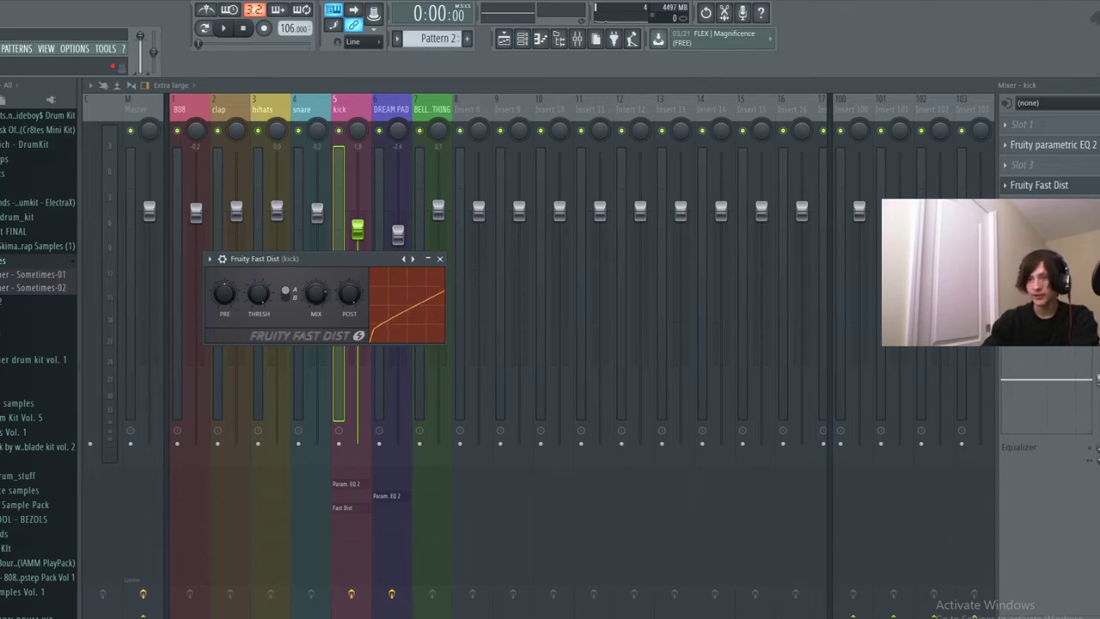
Lower the Fast Dist post level while repeatedly auditioning the kick, and close the plugin.
key(q)
key(q)
key(q)
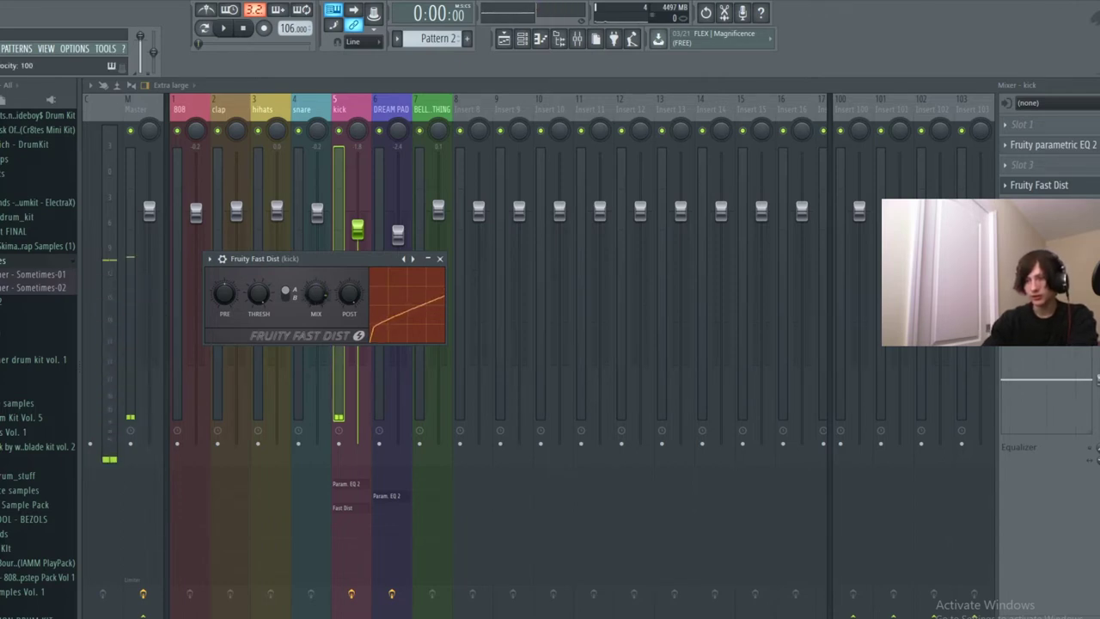
drag(349, 293, 315, 279)
key(q)
key(q)
key(q)
key(q)
key(q)
key(q)
key(q)
key(q)
key(q)
key(q)
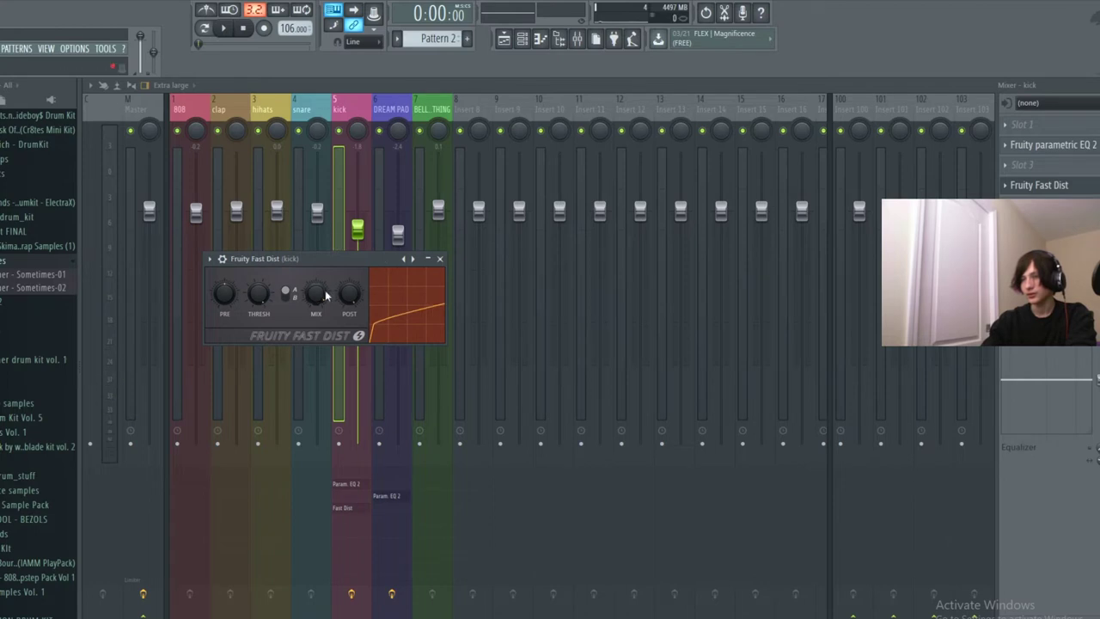
click(439, 259)
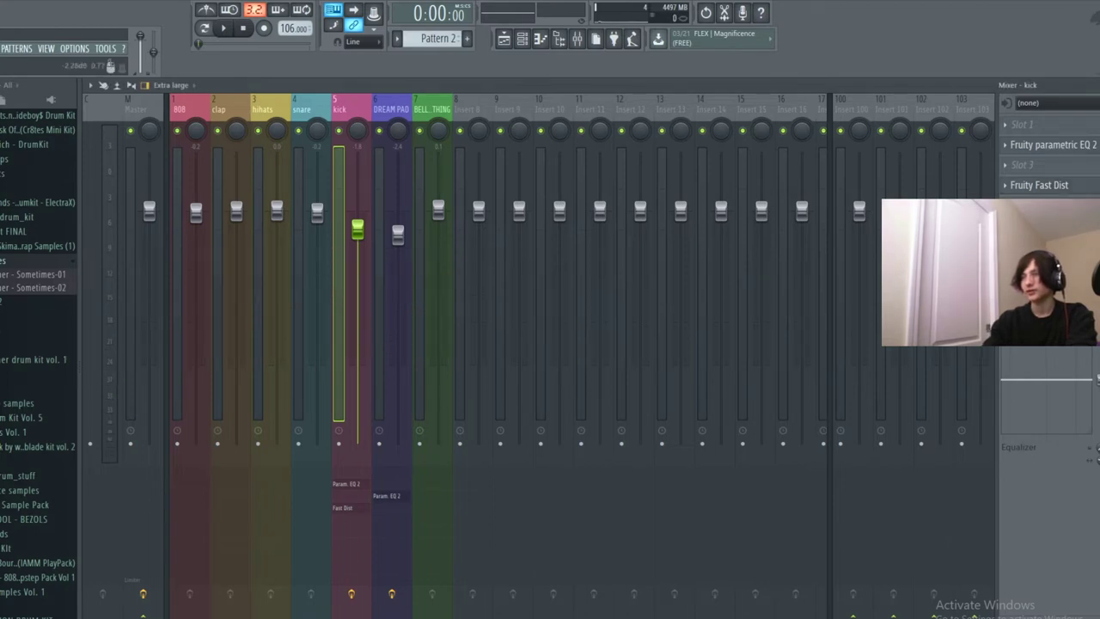
click(1040, 186)
click(440, 259)
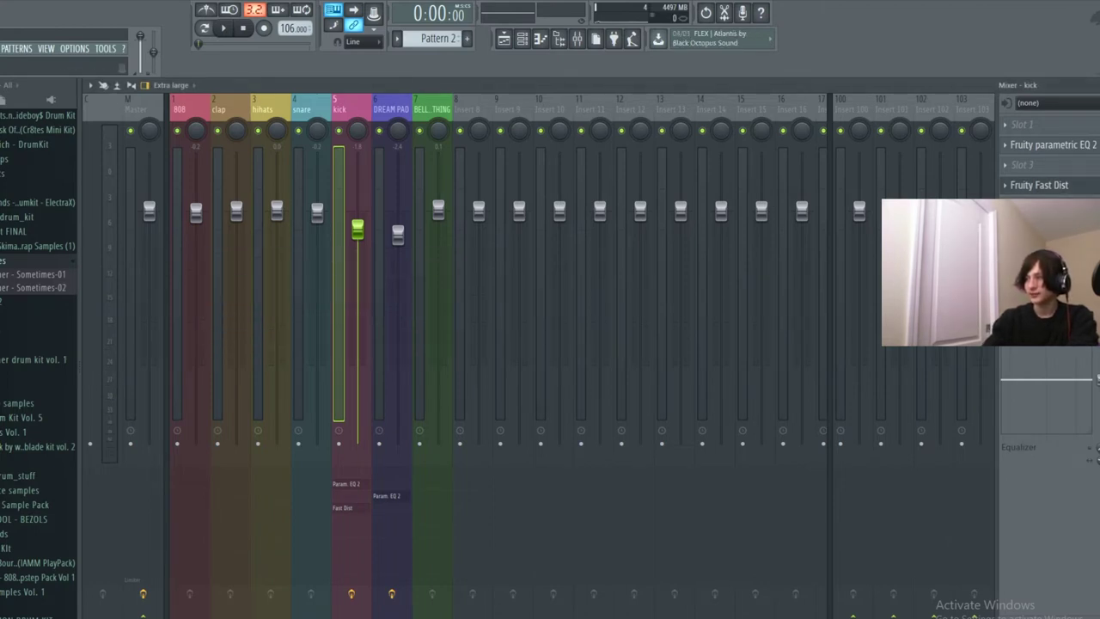
Lower the kick fader to about -3.9 dB while auditioning it, and lower the snare fader slightly to about -1 dB.
key(q)
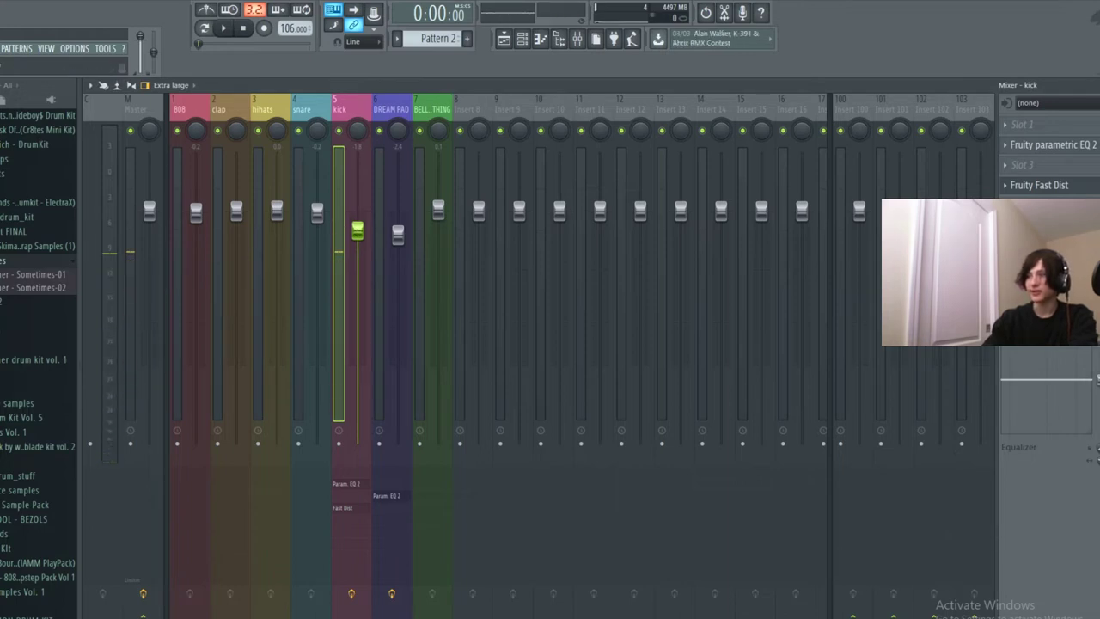
key(q)
key(q)
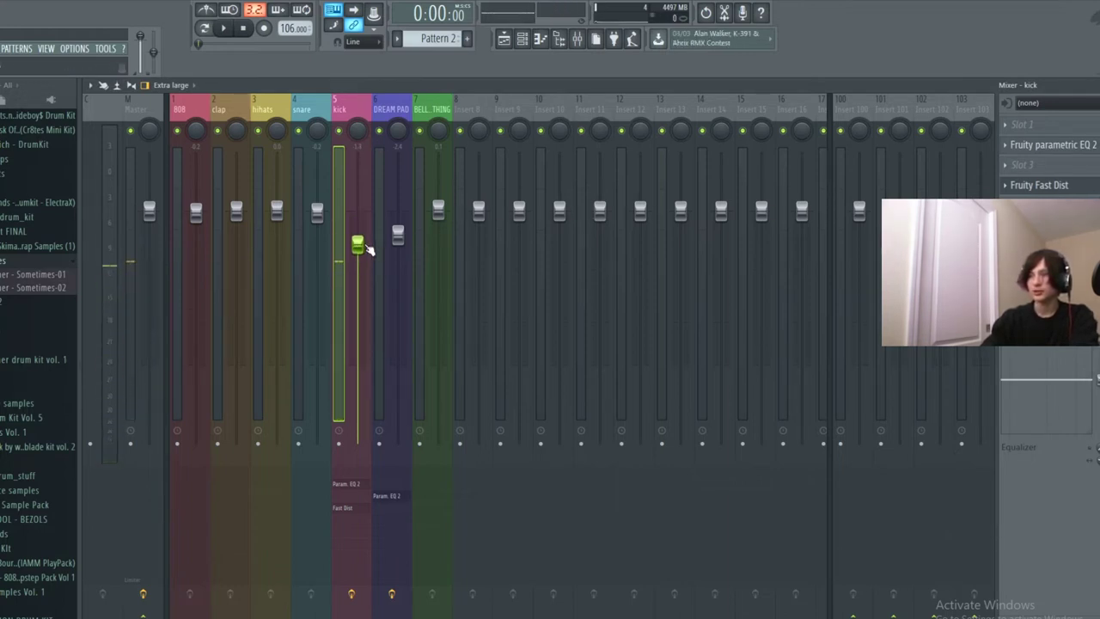
key(q)
key(q)
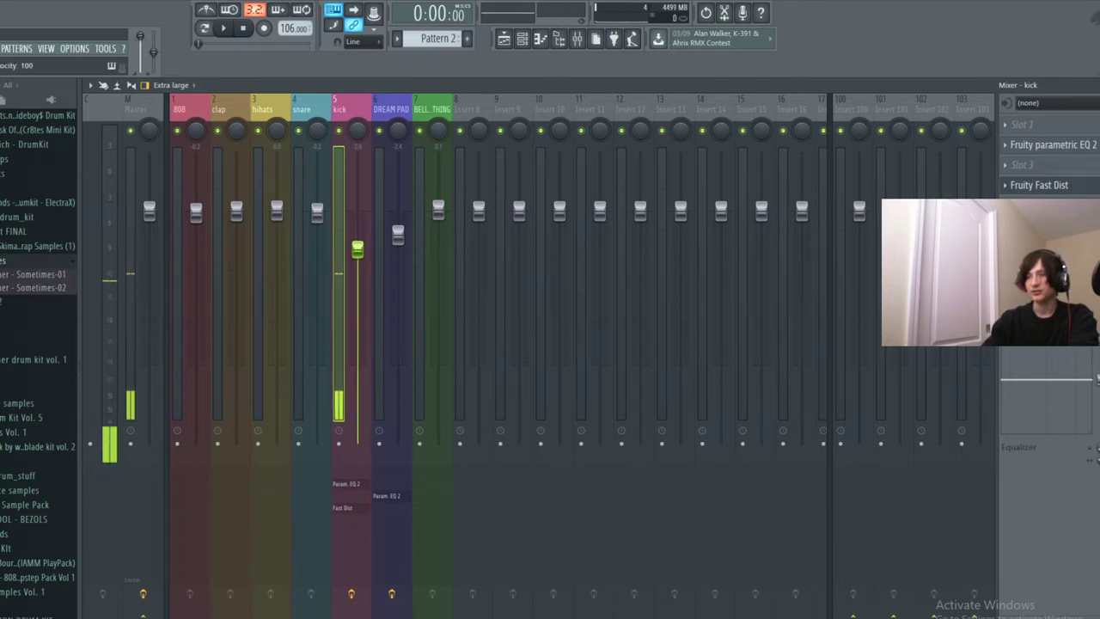
drag(317, 213, 318, 220)
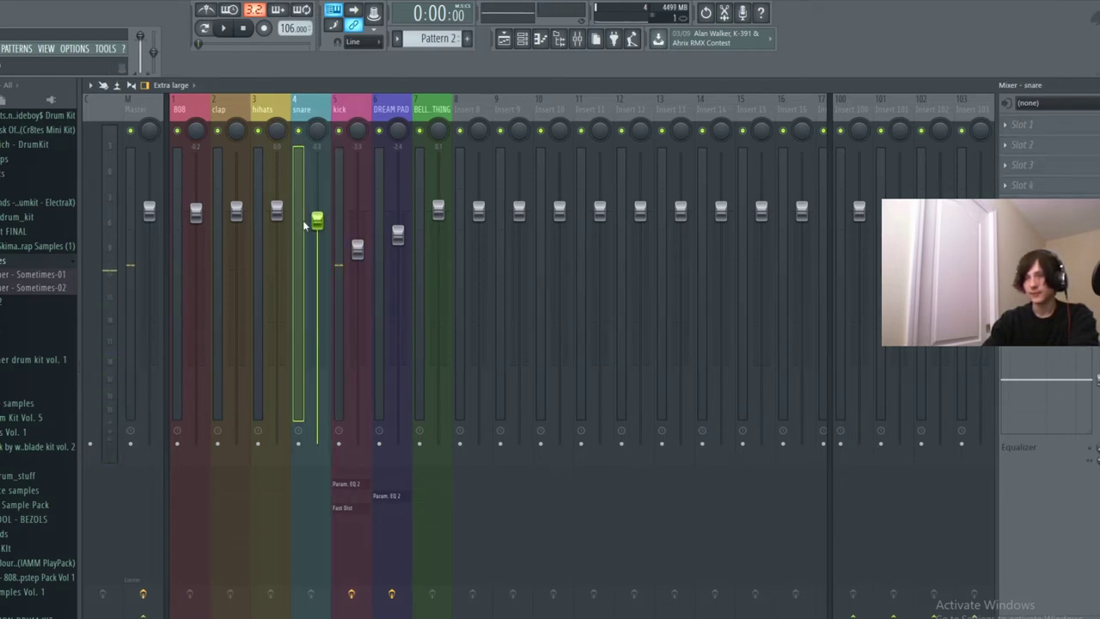
Select the hihats track, switch to Pattern 1 in the channel rack, and play the drum pattern to check the balance.
click(277, 212)
click(522, 40)
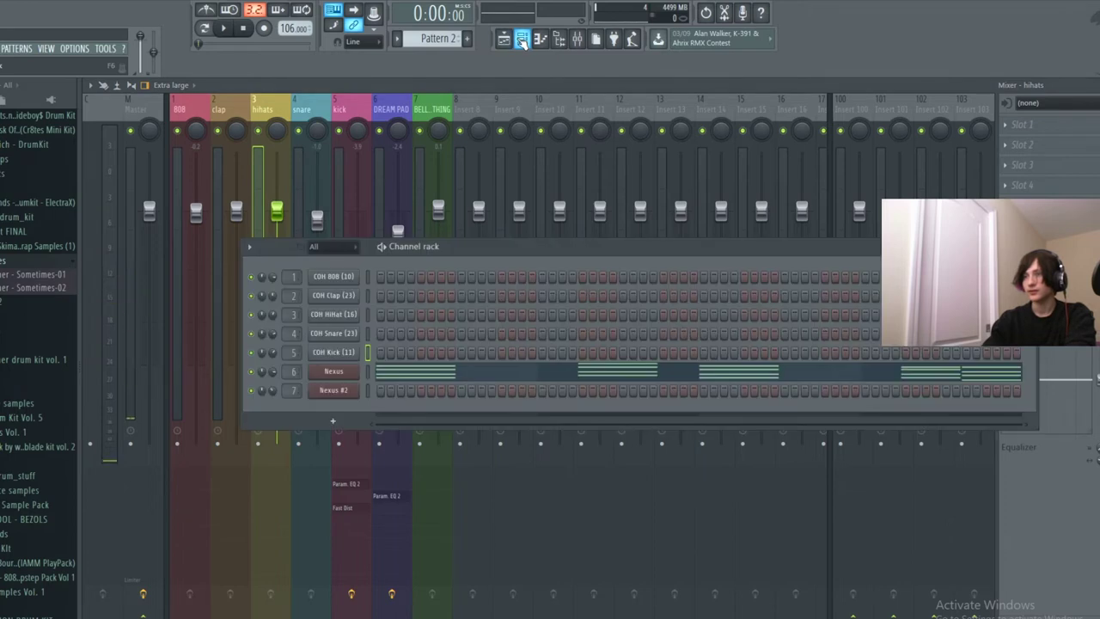
scroll(443, 38, up, 1)
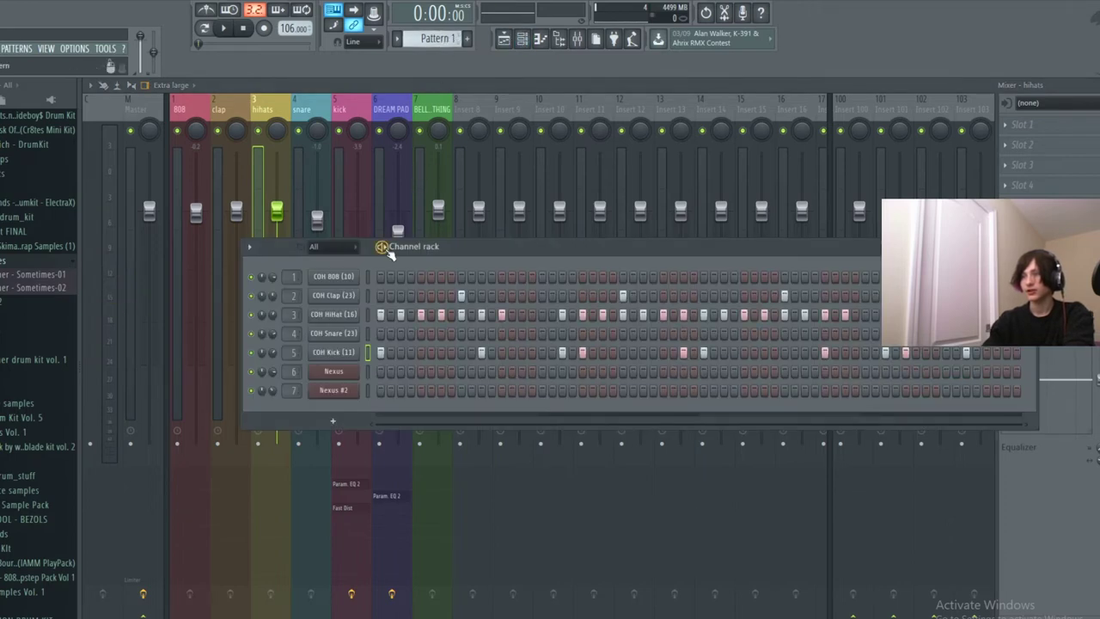
key(space)
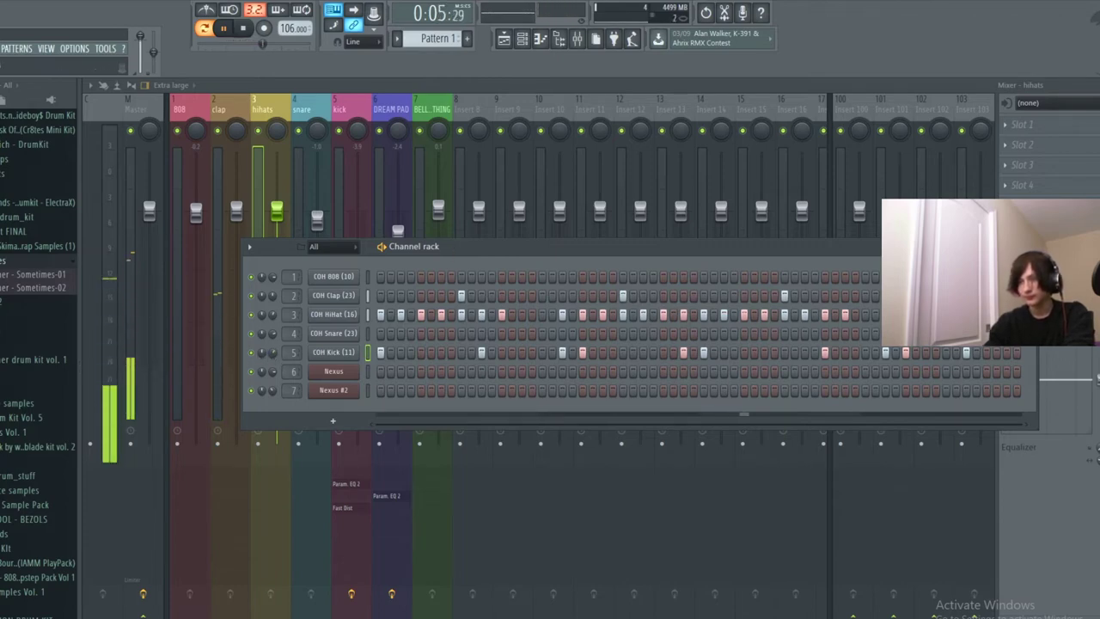
key(space)
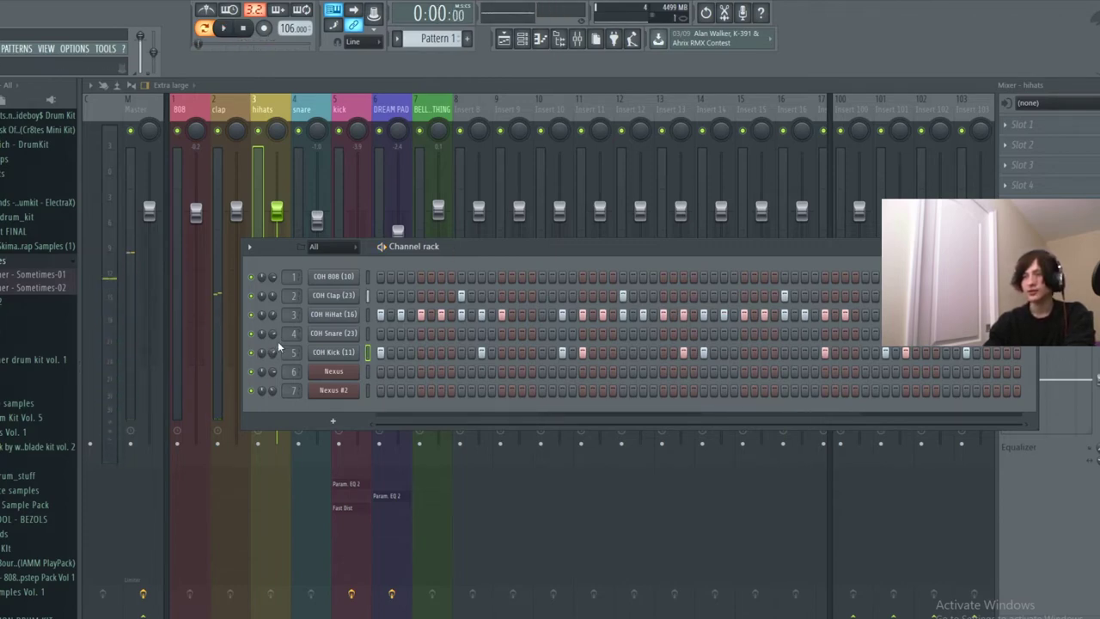
Lower the hihats fader to about -6 dB and add Fruity Parametric EQ 2 to slot 3 of the hihats track.
click(270, 102)
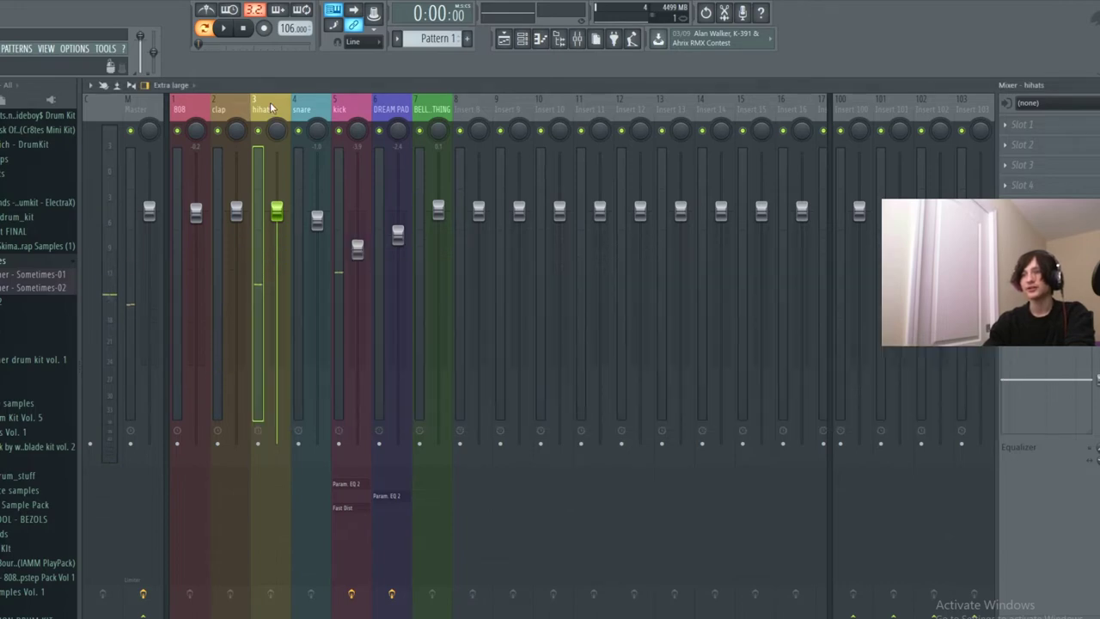
drag(276, 210, 277, 238)
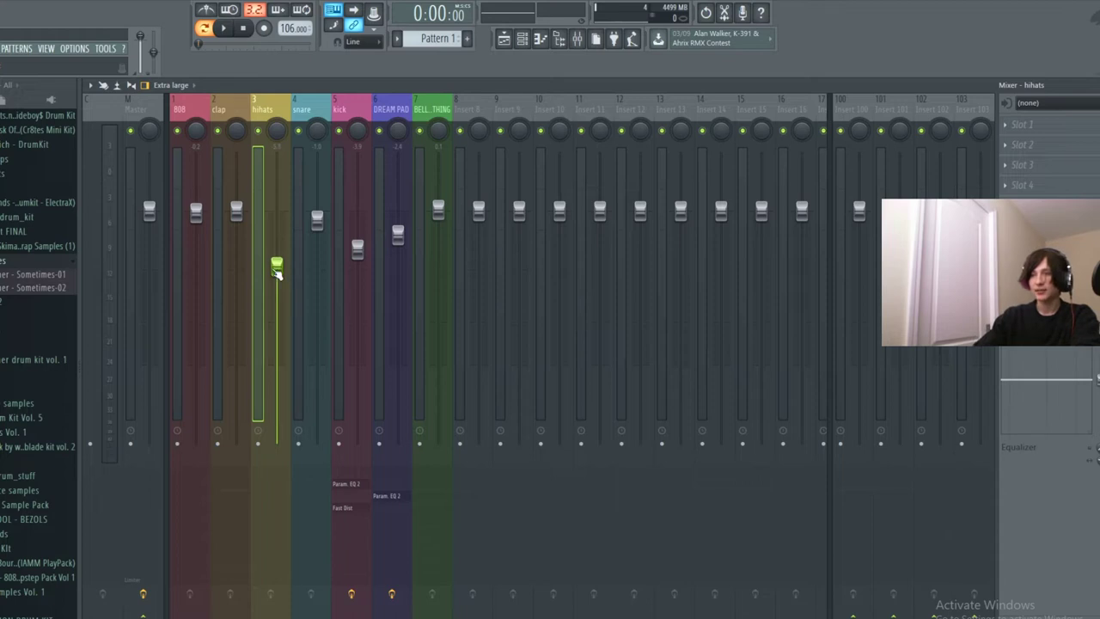
click(1037, 191)
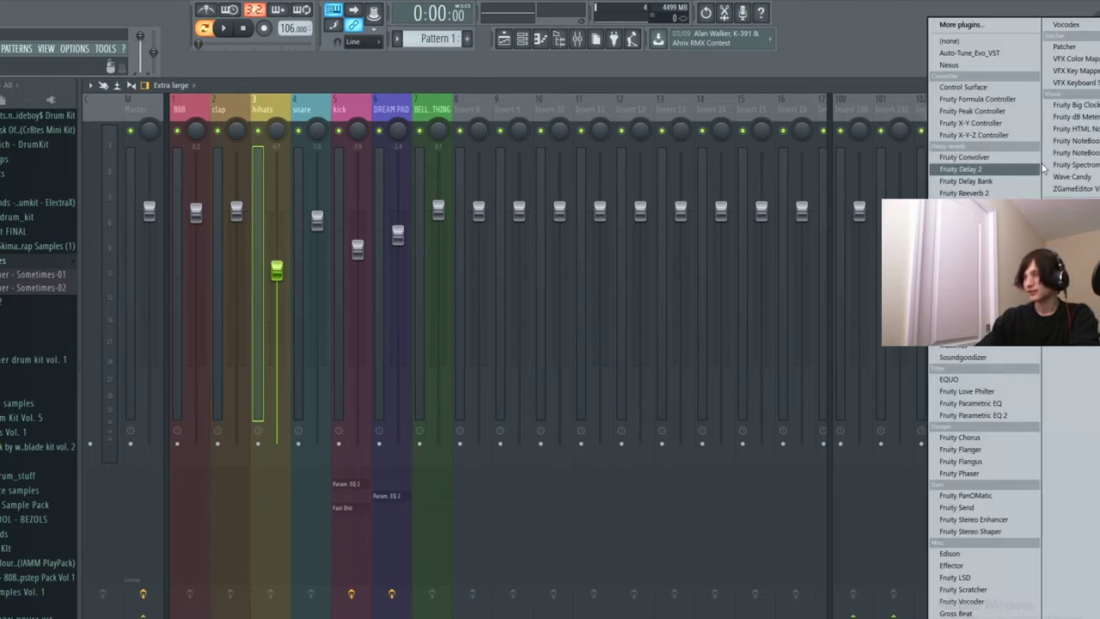
click(1012, 416)
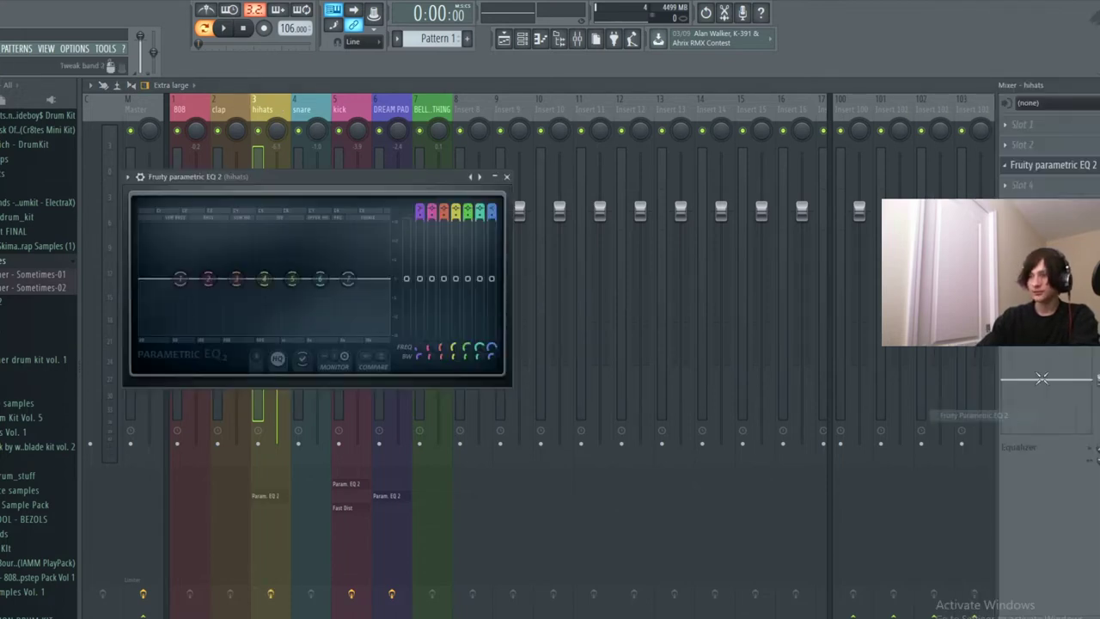
Cut the hihats' lows with band 1 and reduce the highs with band 7 in Parametric EQ 2, checking with Pattern 1 playing.
drag(188, 286, 268, 332)
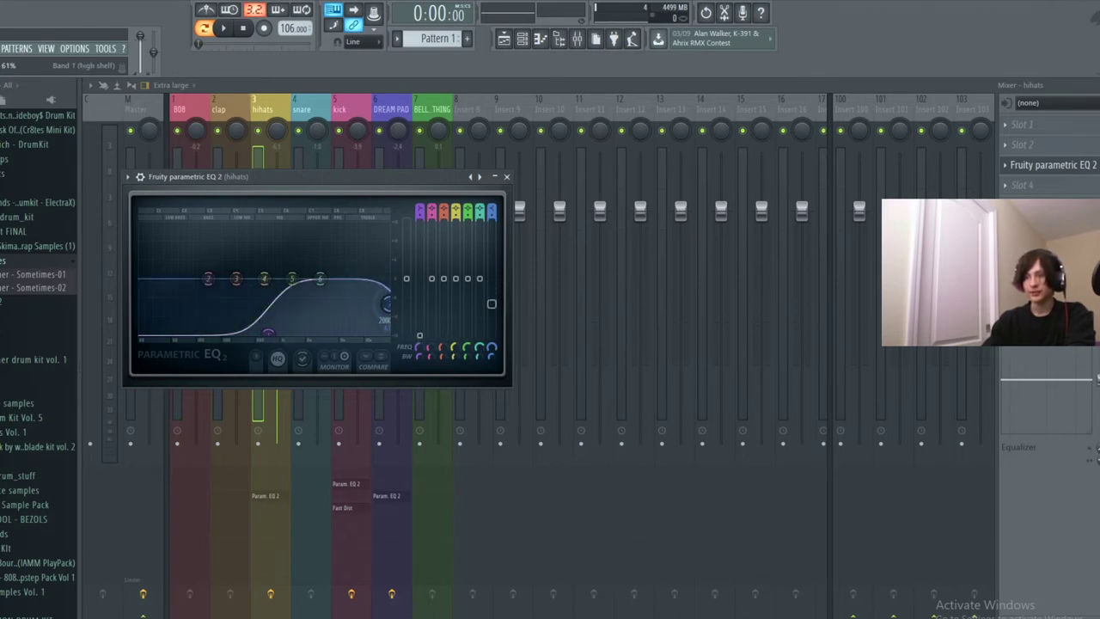
key(space)
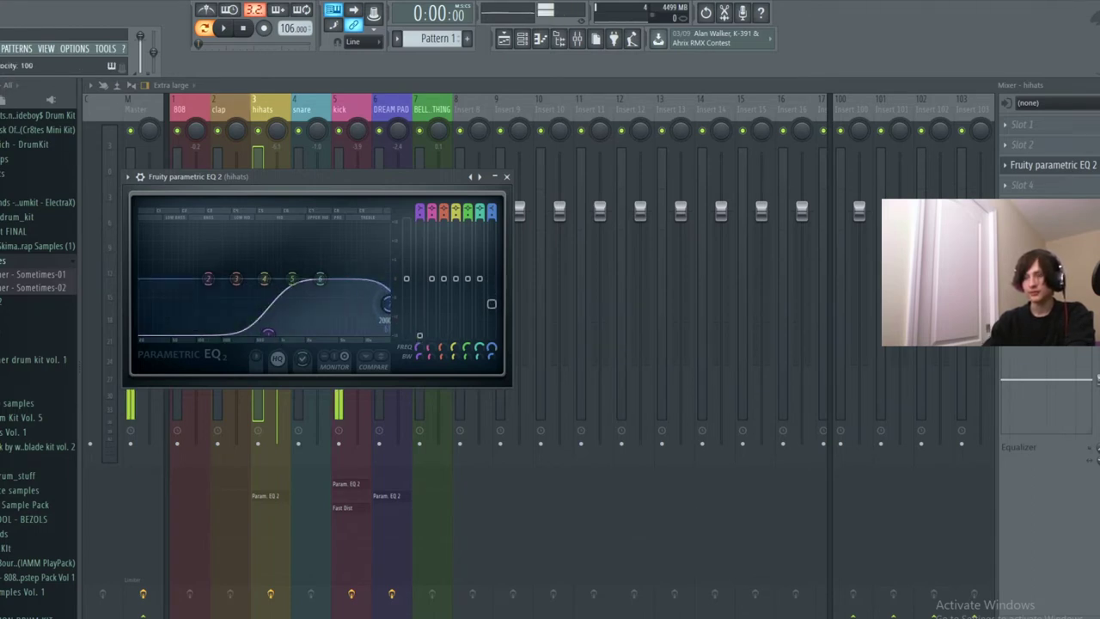
click(526, 39)
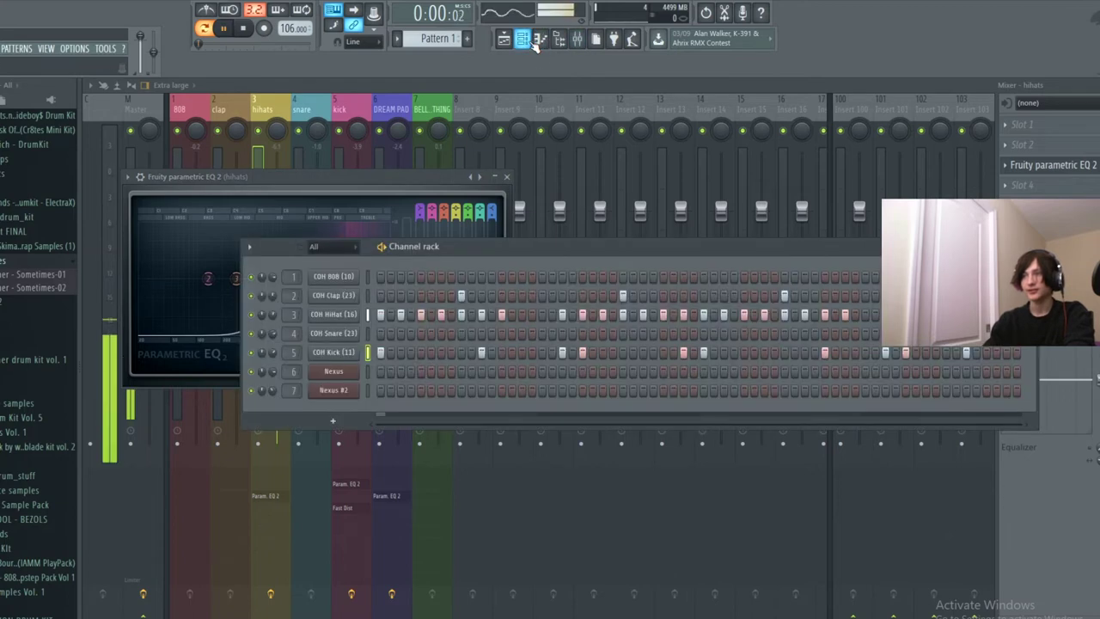
click(334, 315)
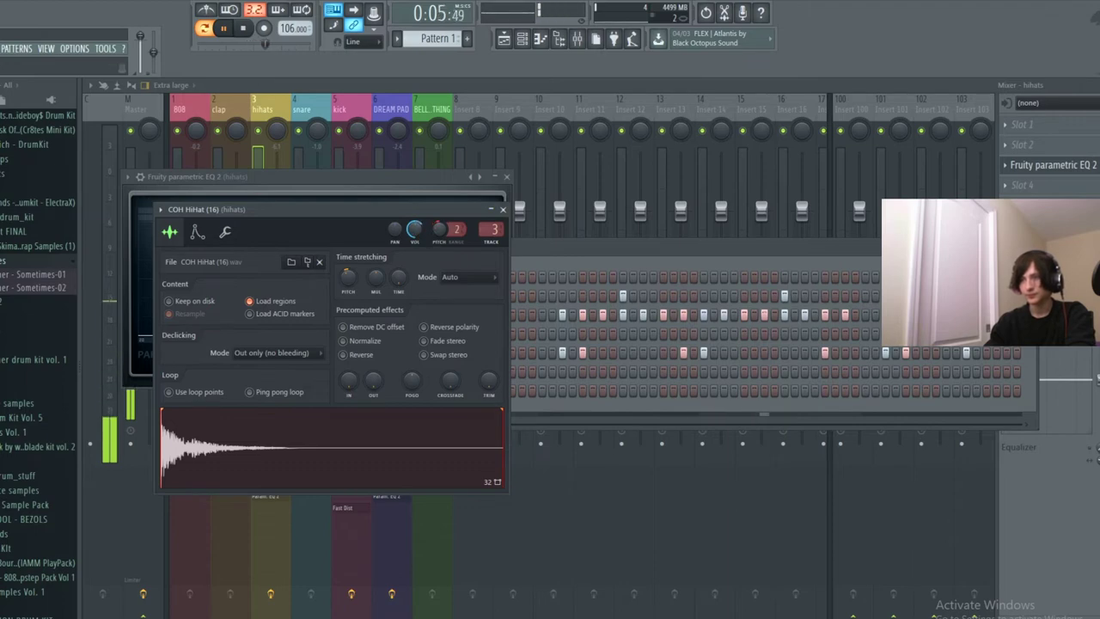
click(503, 209)
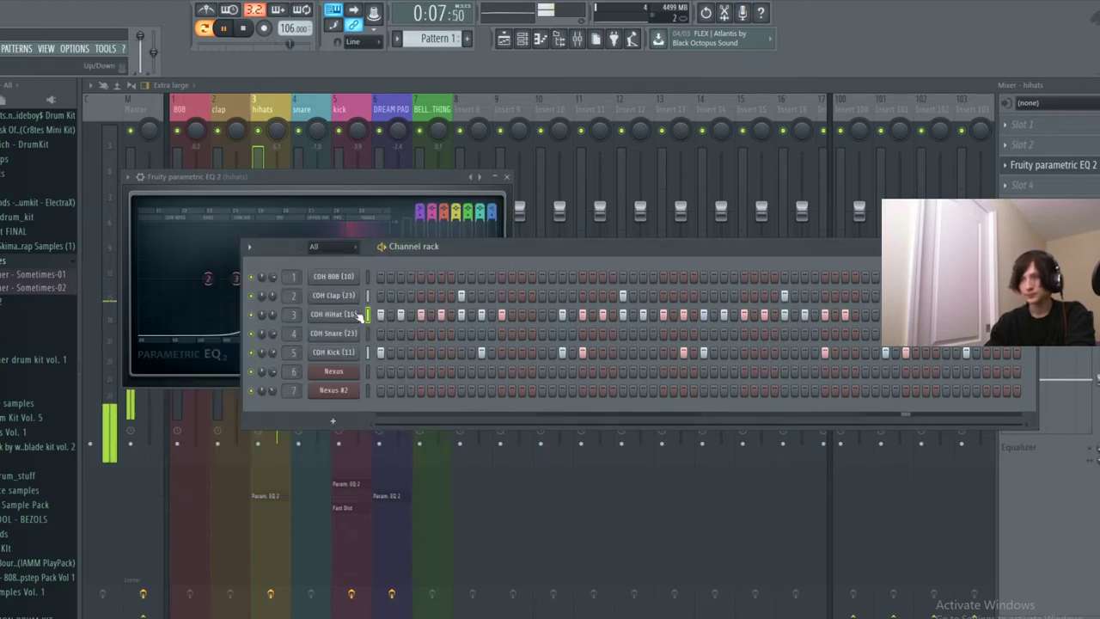
key(space)
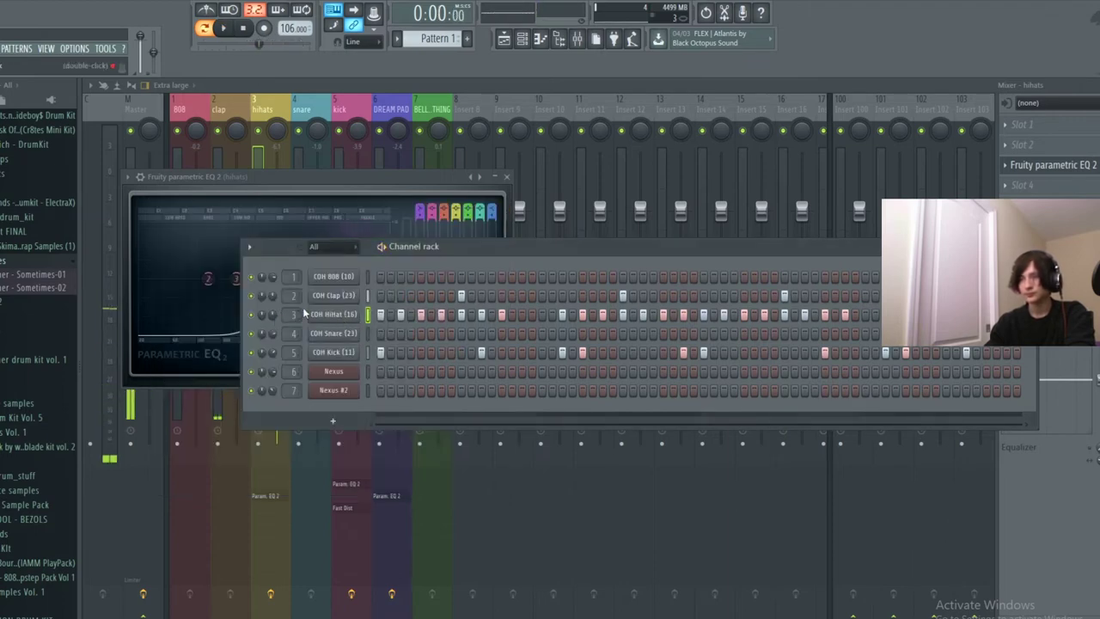
click(596, 40)
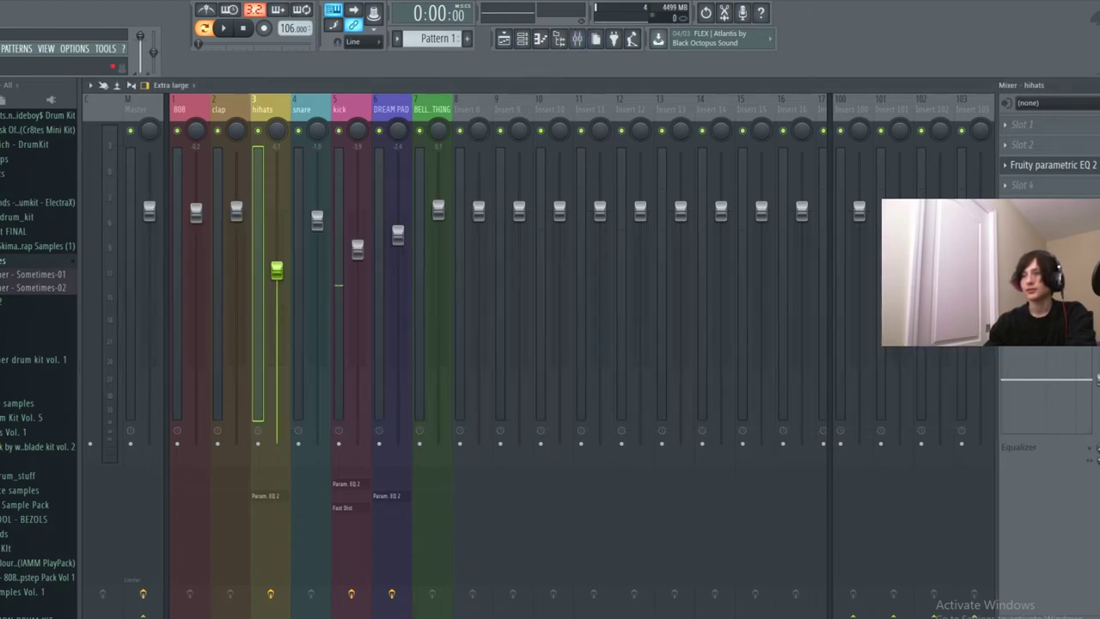
Add Fruity Reeverb 2 to the hihats track and open its settings.
click(1036, 168)
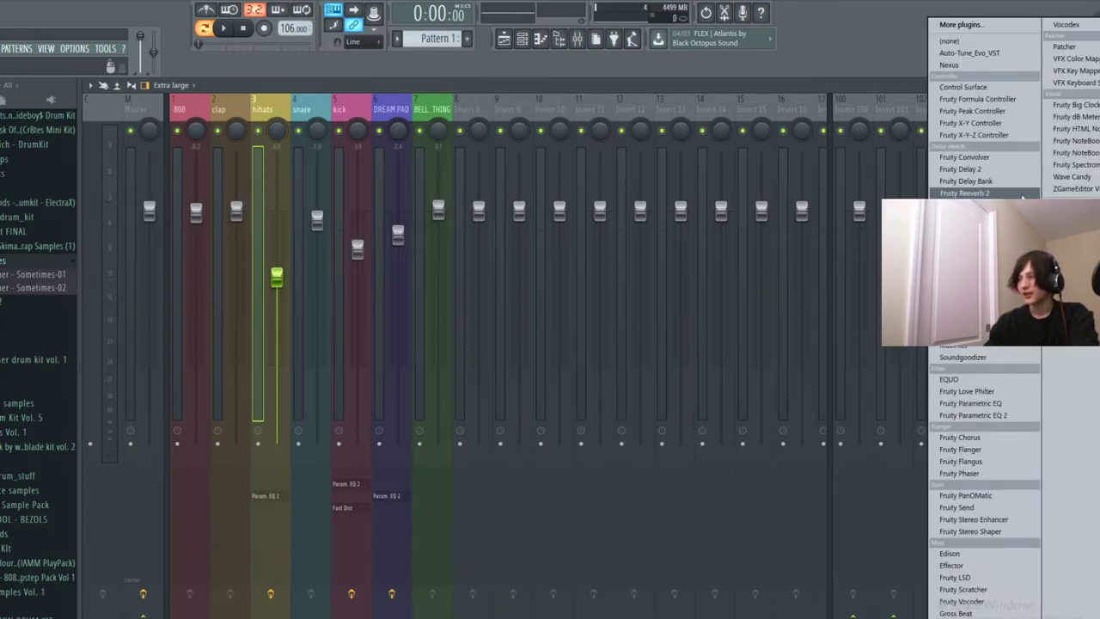
click(980, 193)
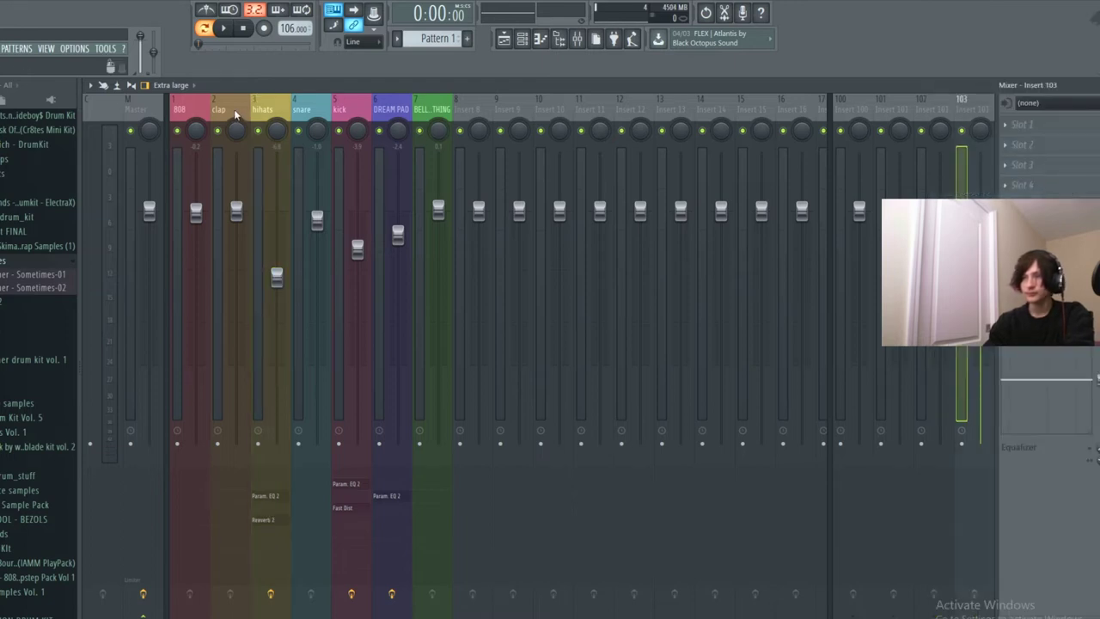
click(266, 109)
click(1044, 206)
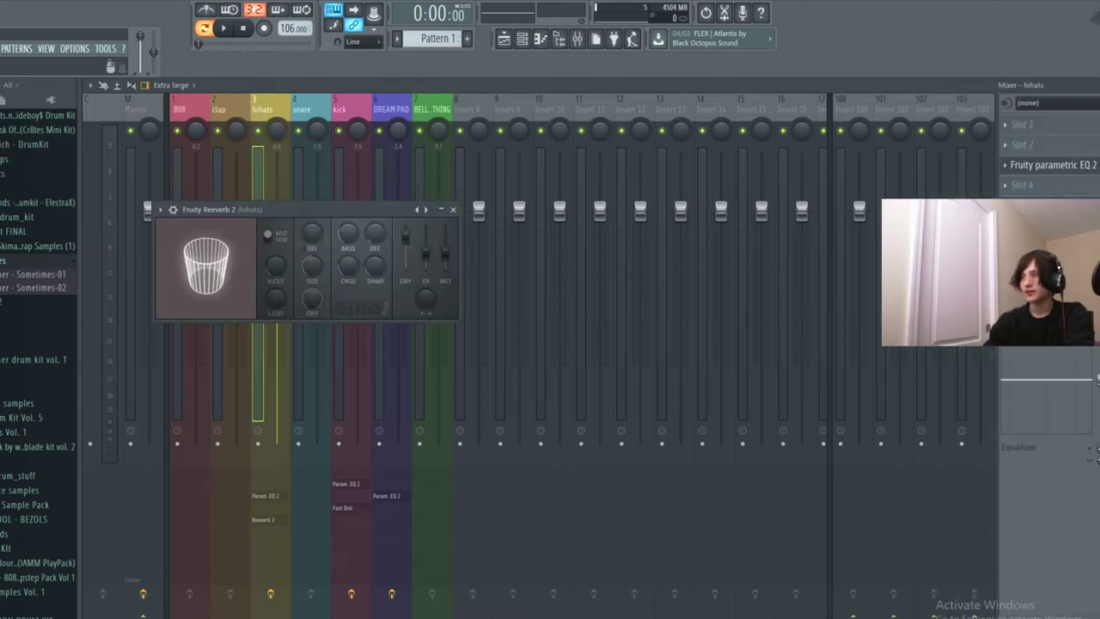
Step through the Fruity Reeverb 2 presets for the hihats.
click(426, 211)
click(427, 212)
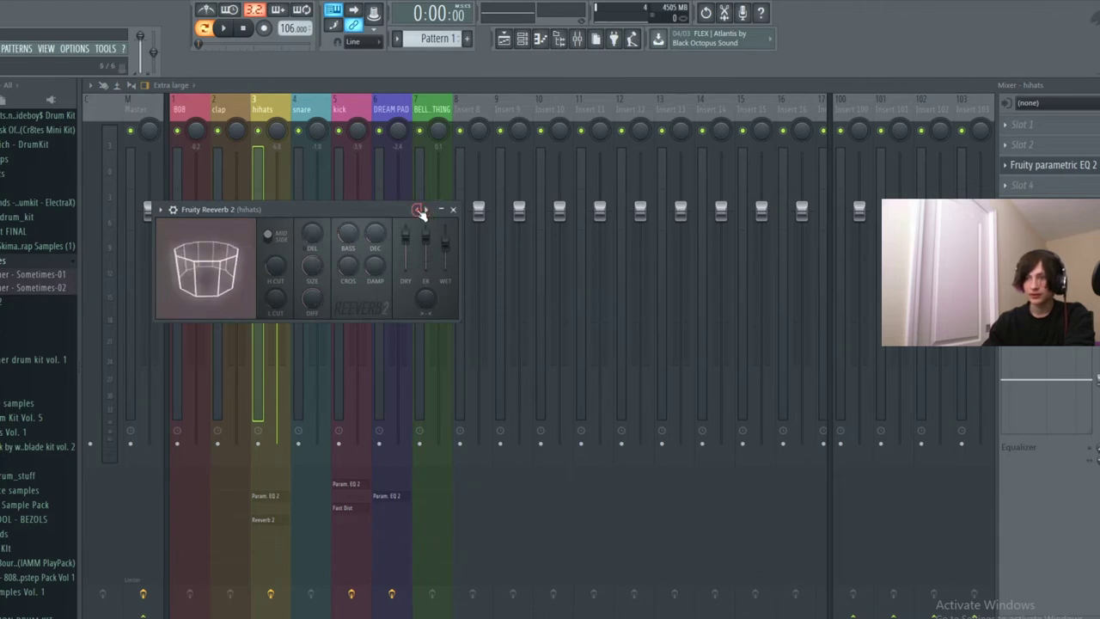
click(427, 212)
click(428, 213)
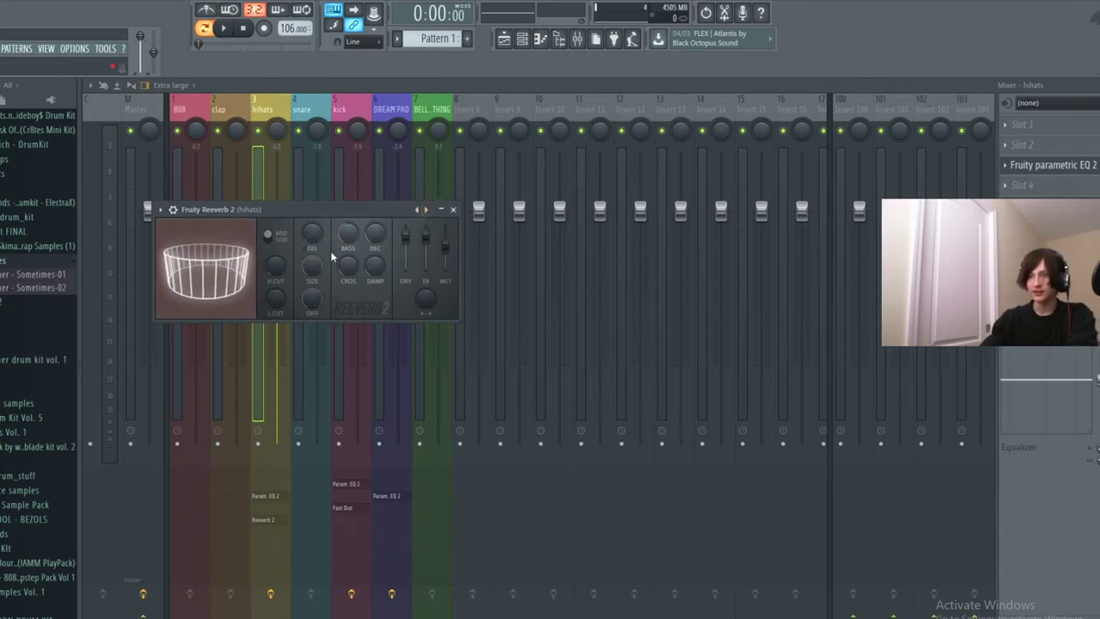
click(425, 211)
click(426, 211)
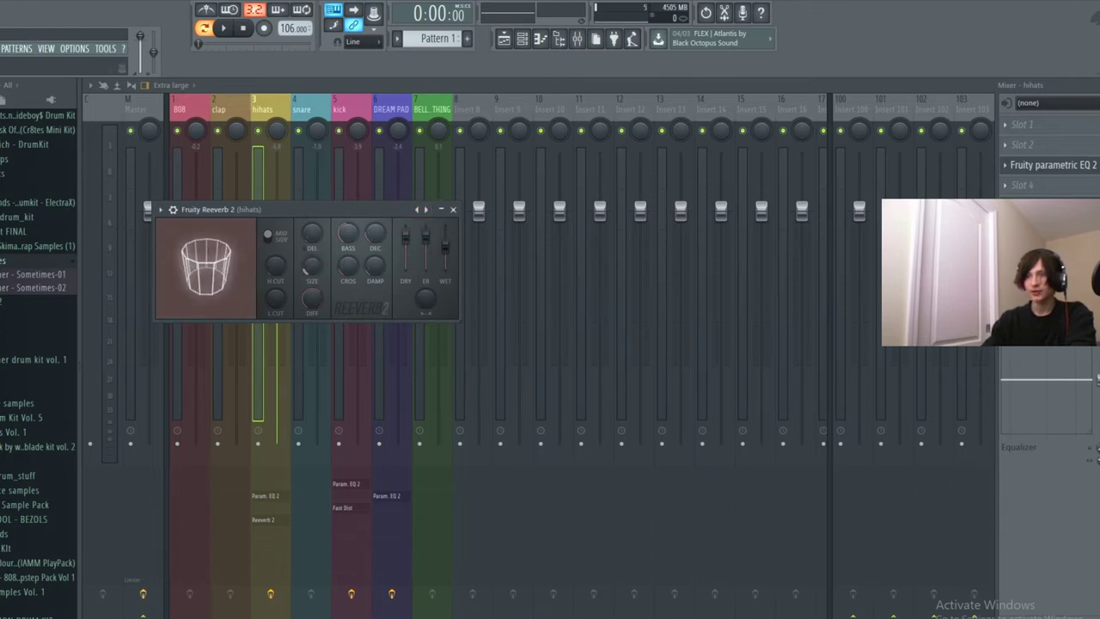
Reduce the room size and lower the dry level in the hihats reverb, and raise its wet level slightly.
drag(312, 267, 312, 279)
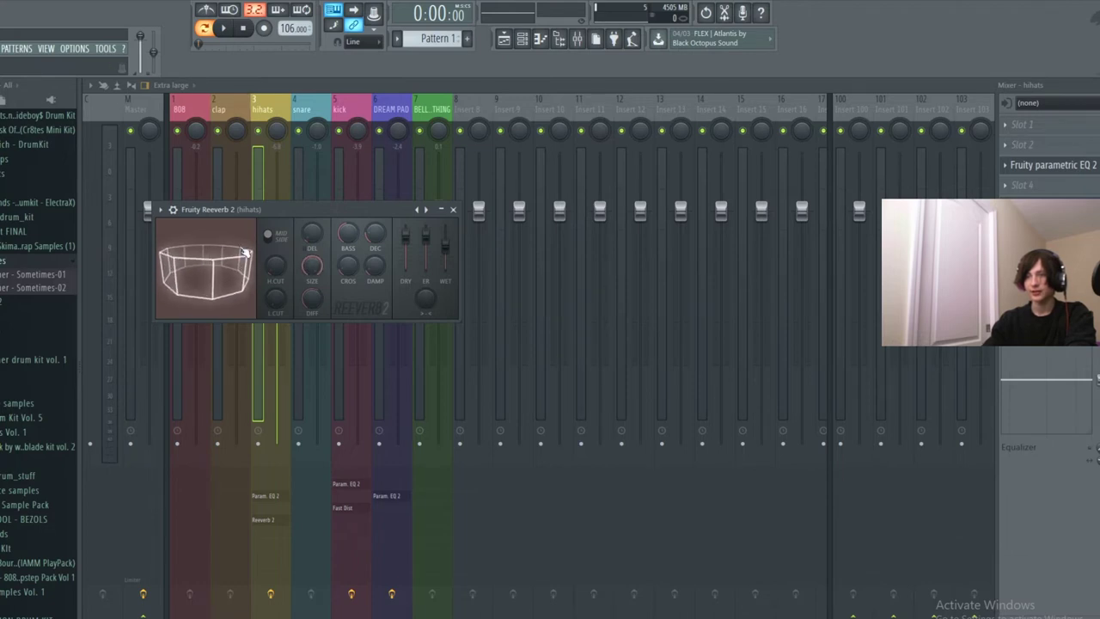
drag(312, 267, 312, 280)
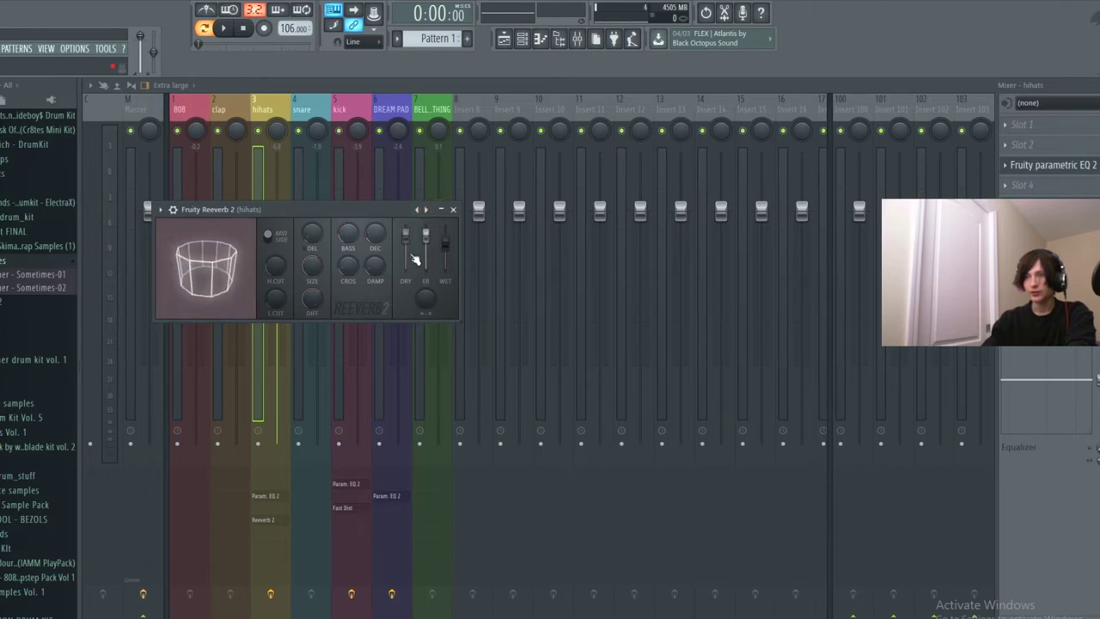
drag(317, 277, 317, 301)
drag(412, 248, 411, 264)
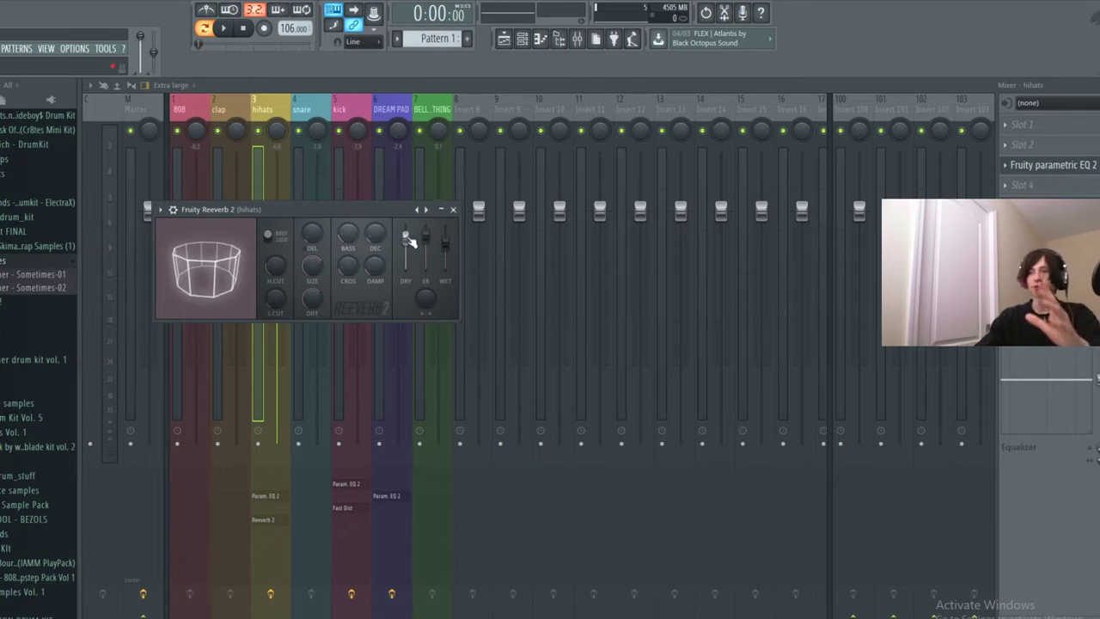
drag(447, 245, 447, 235)
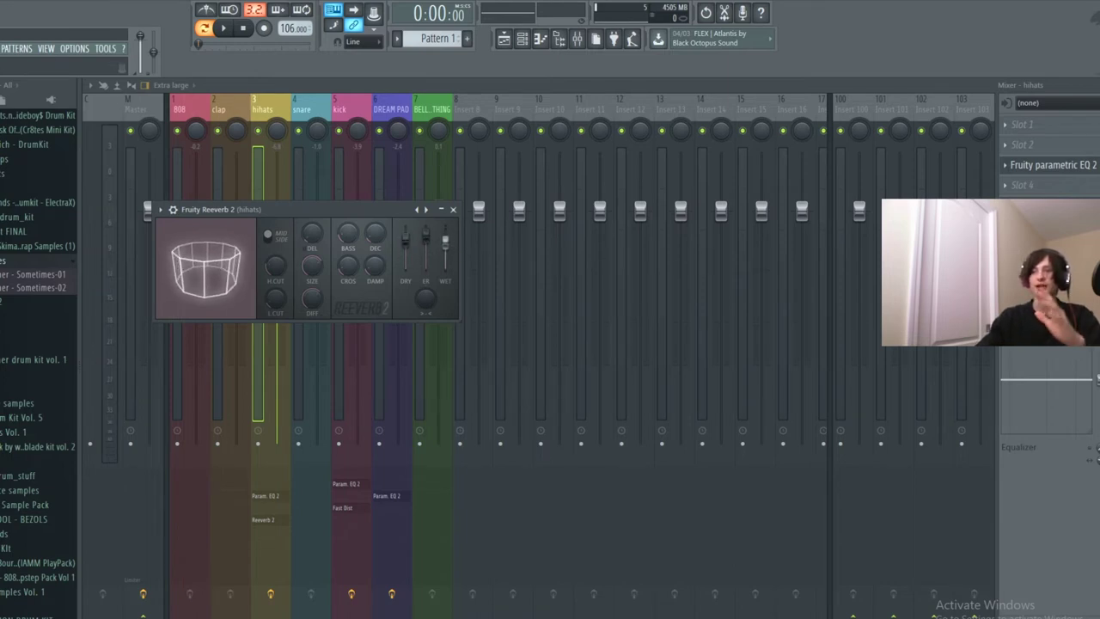
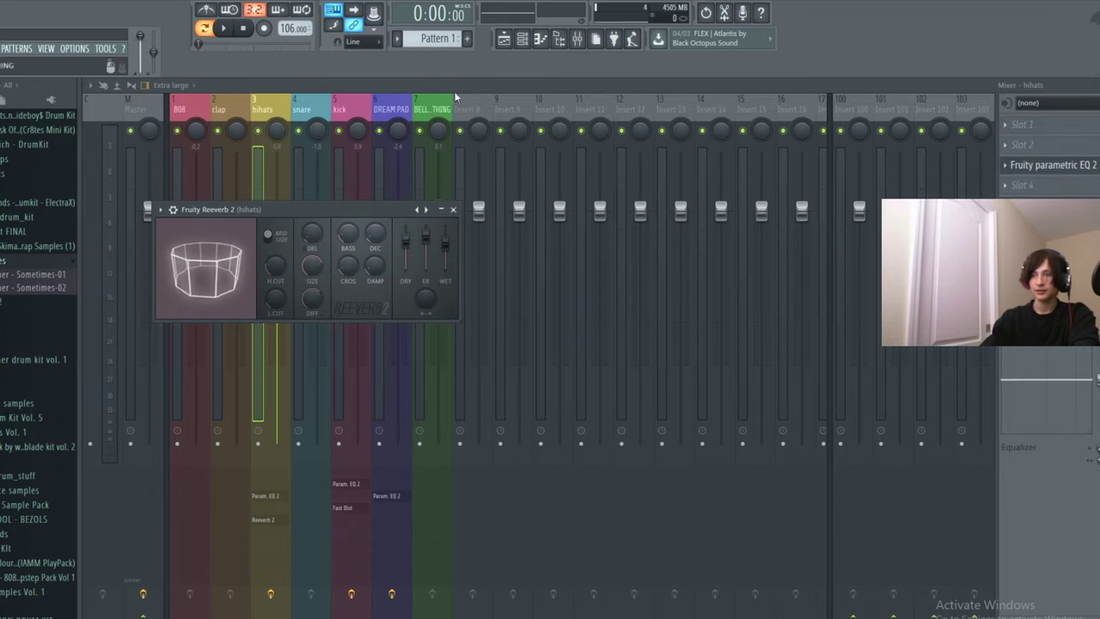
Play Pattern 1 while lowering the hihats reverb's dry level slightly and increasing its room size, and close the plugin.
click(505, 40)
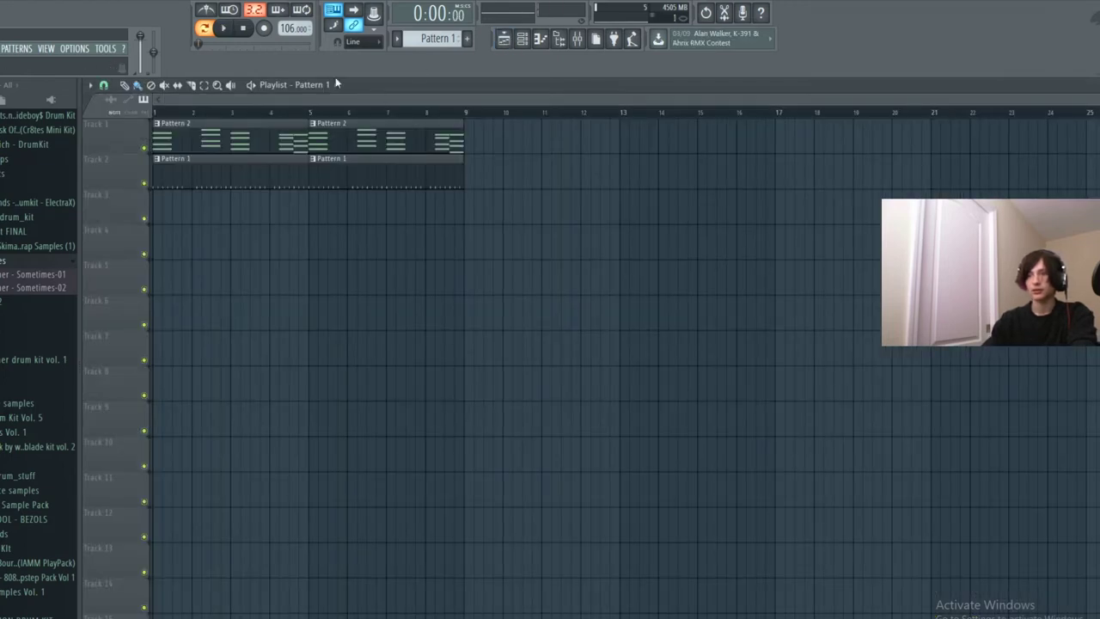
key(space)
click(582, 39)
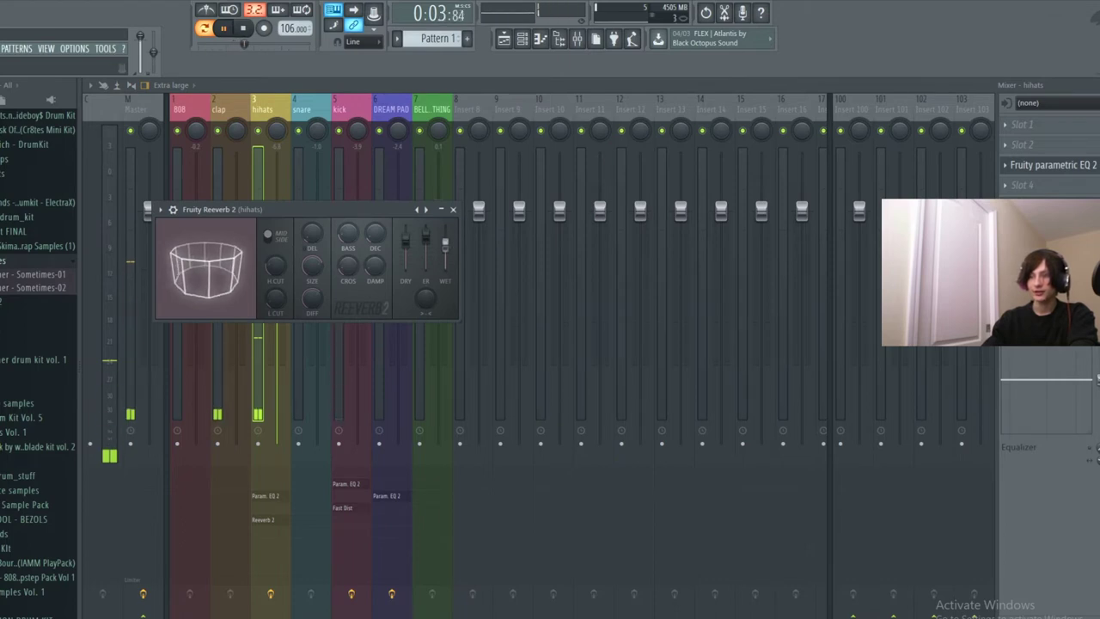
drag(409, 245, 410, 251)
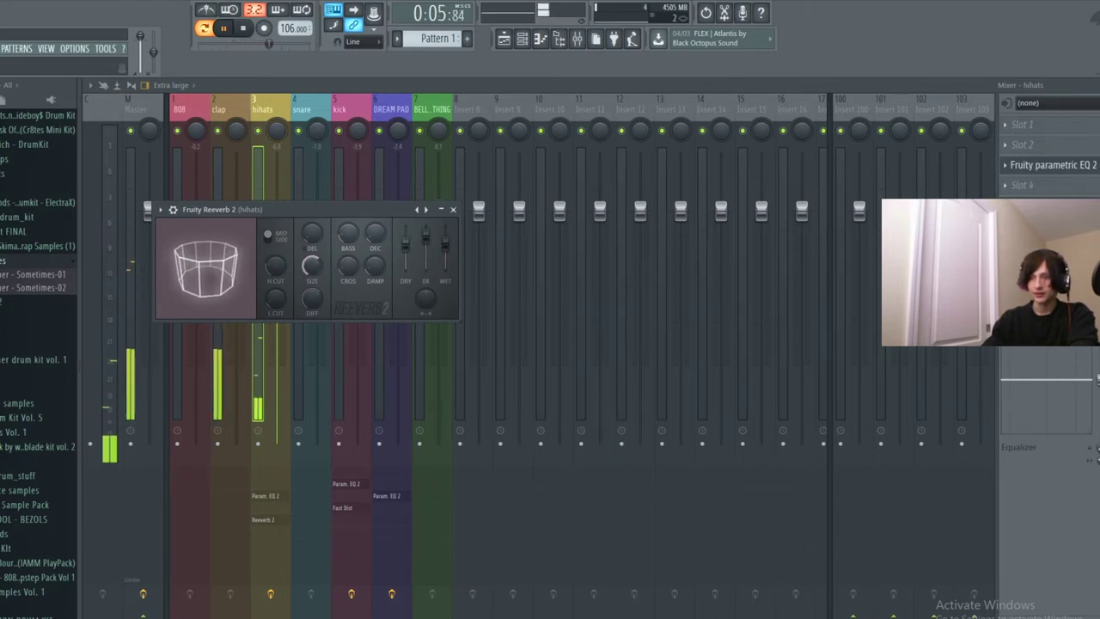
drag(318, 272, 317, 250)
key(Escape)
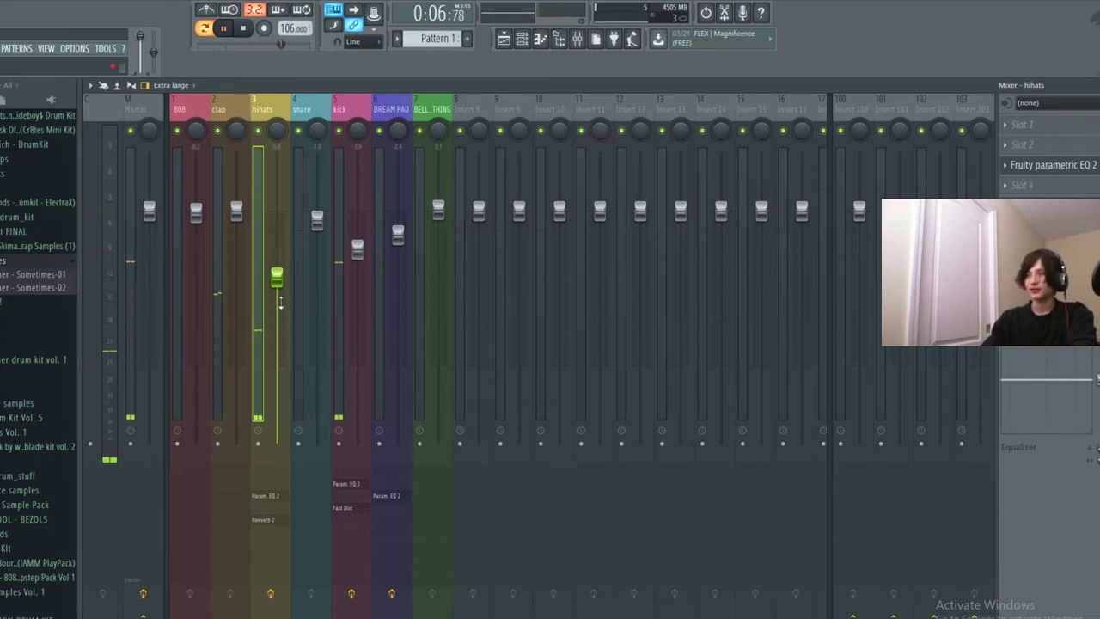
Lower the hihats fader to about -8.5 dB and the clap fader to about -0.2 dB, trim the kick level, and stop playback.
mouse_move(356, 247)
mouse_down()
mouse_move(357, 258)
mouse_move(358, 243)
mouse_up()
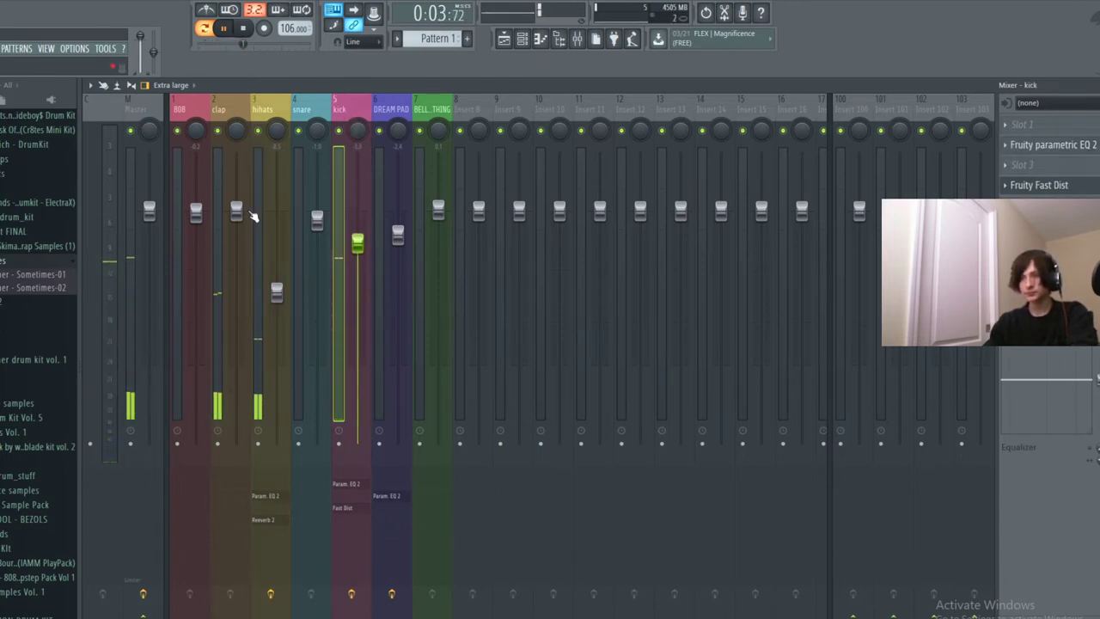
click(238, 213)
key(space)
Add CamelCrusher to the kick track, play Pattern 1 with the British Clean patch, and close the plugin.
click(345, 150)
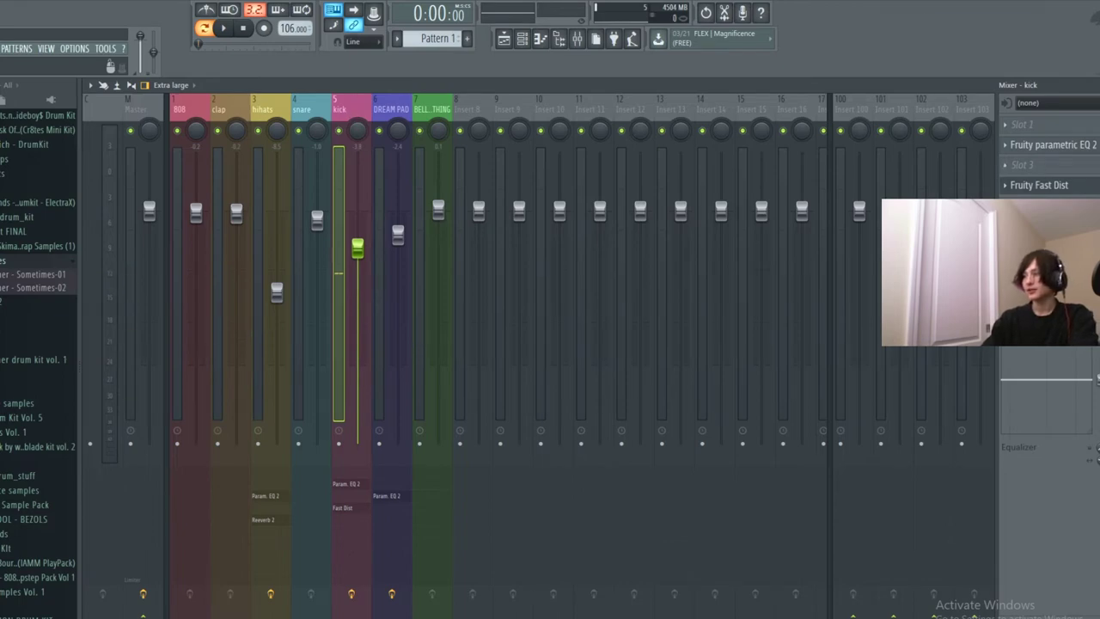
click(1023, 164)
click(956, 25)
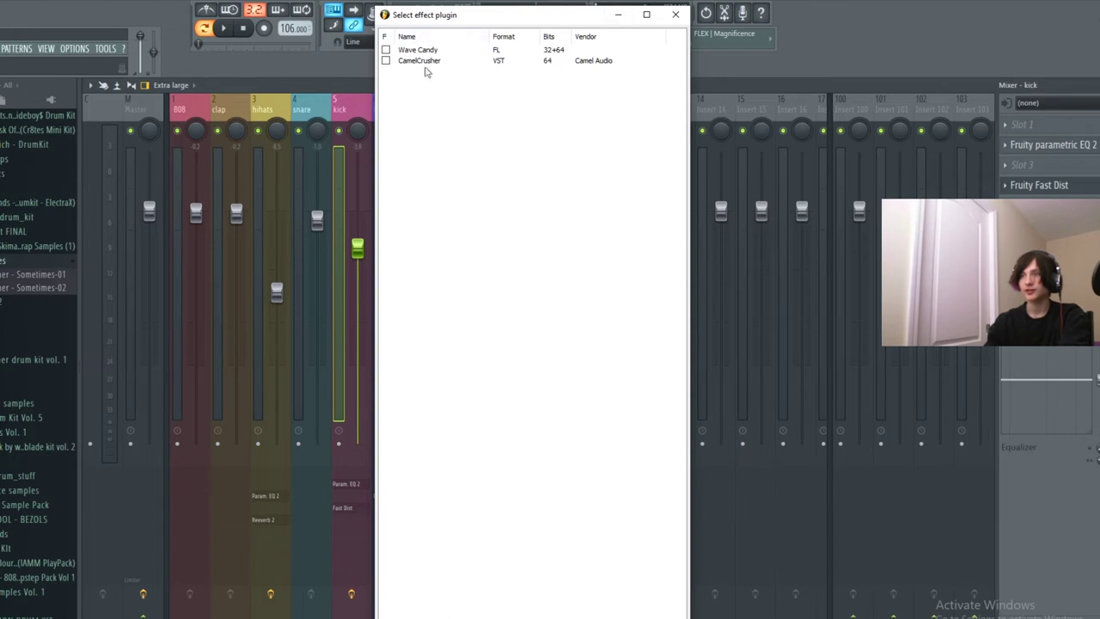
double_click(421, 61)
key(Escape)
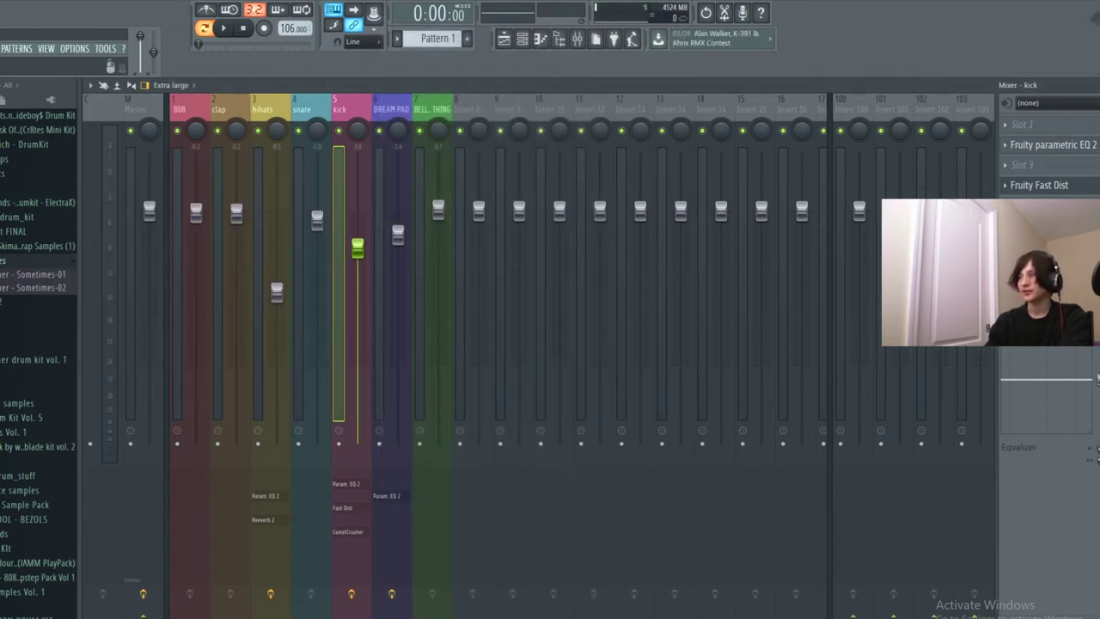
click(1042, 225)
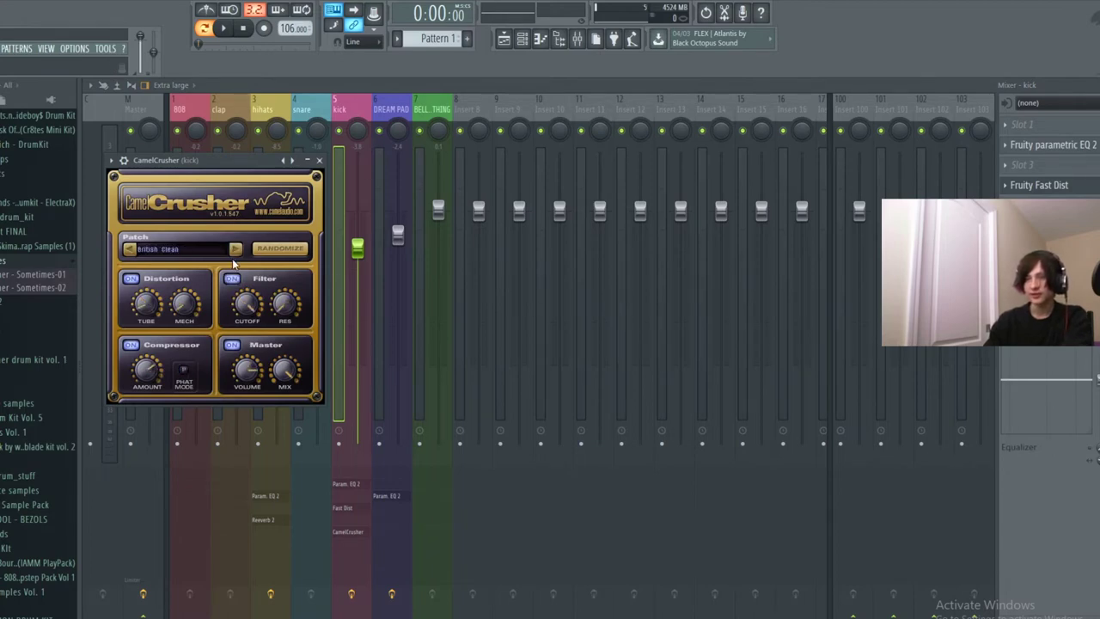
key(space)
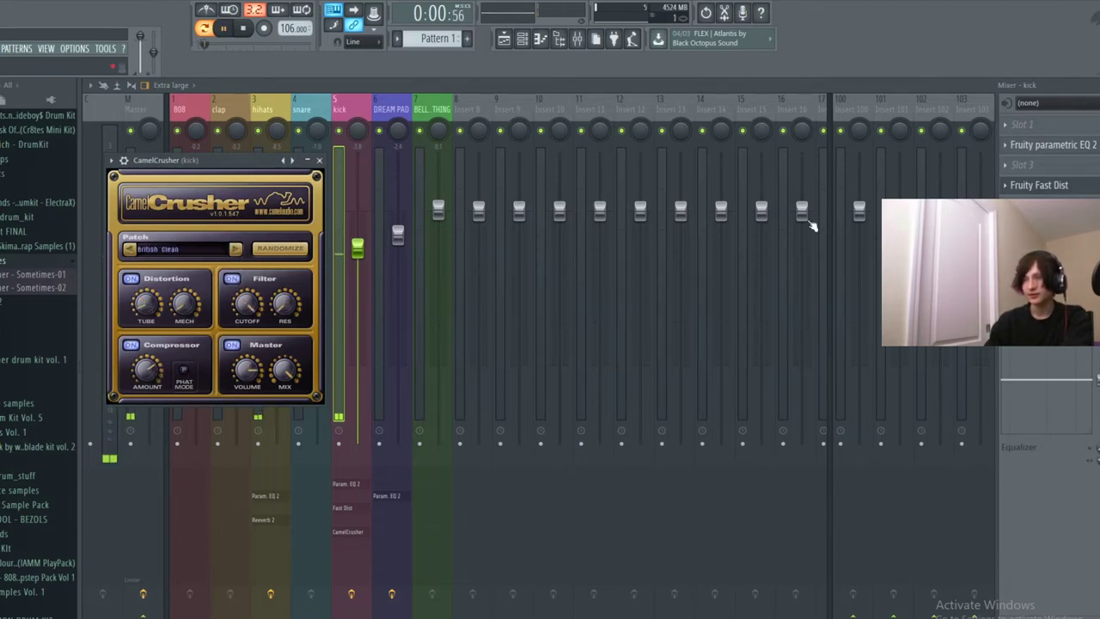
key(Escape)
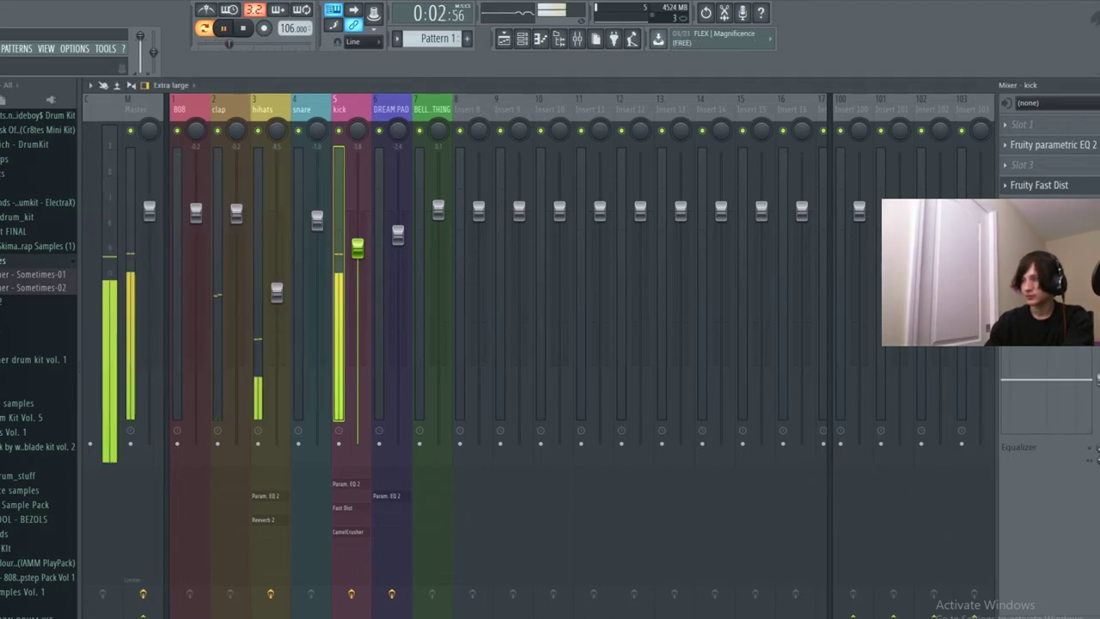
Lower the kick fader to about -5.1 dB, trim the hihats and clap faders slightly, and stop playback.
drag(358, 248, 361, 266)
click(277, 293)
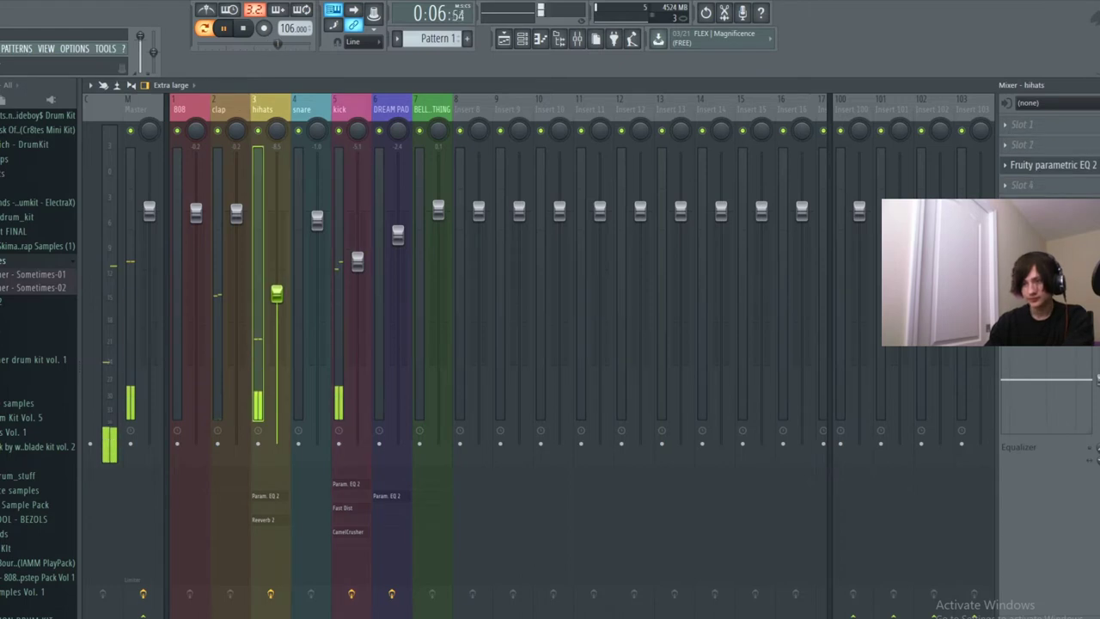
click(236, 215)
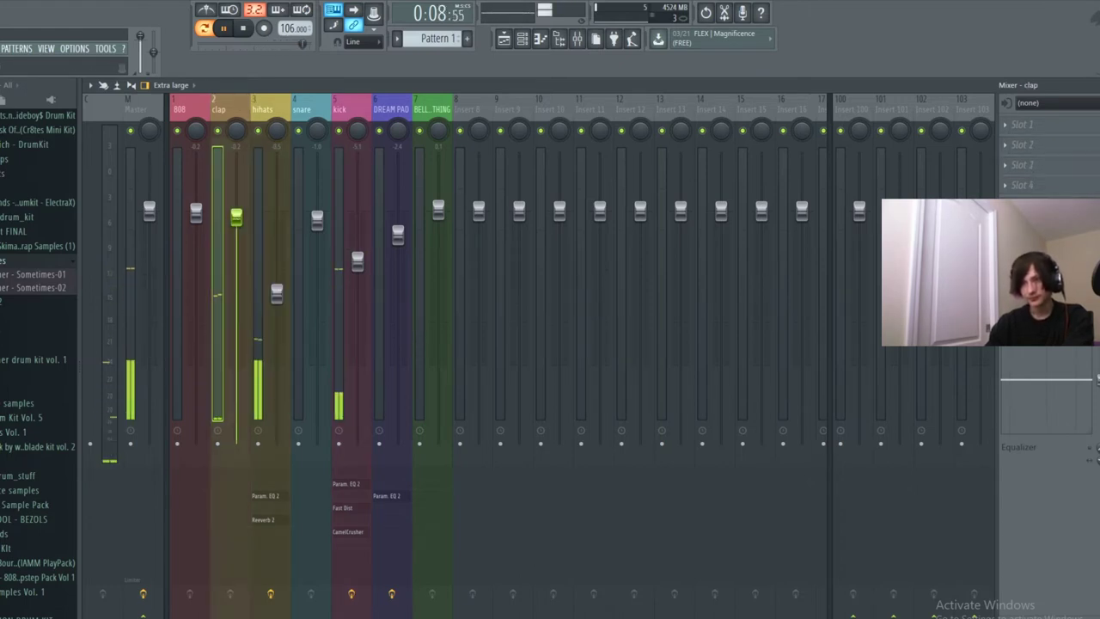
key(space)
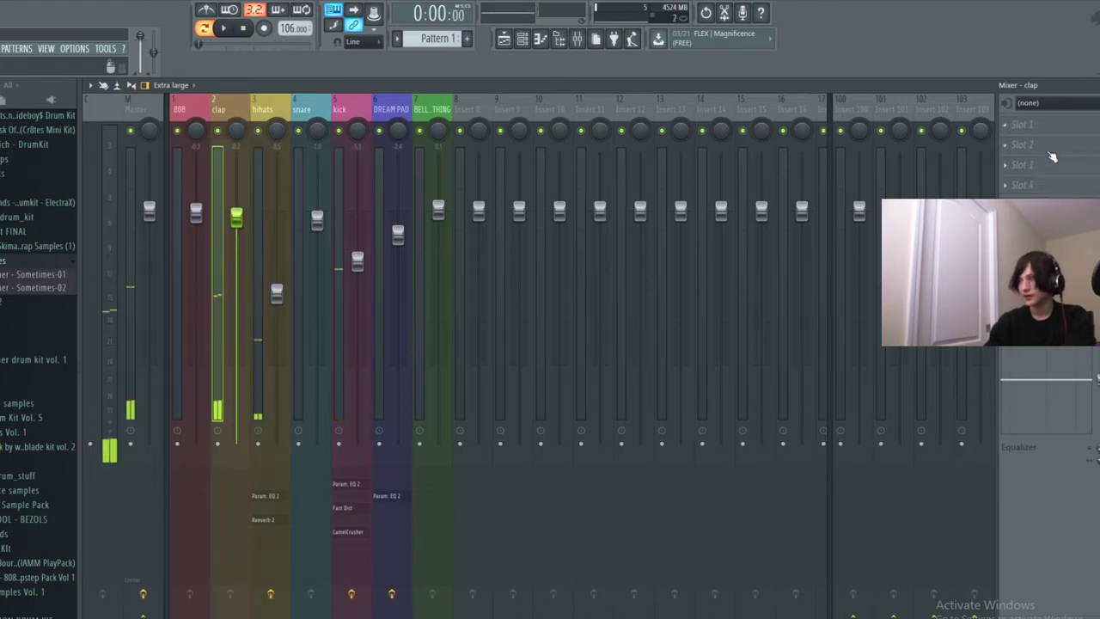
Add Fruity Parametric EQ 2 to slot 2 of the clap track and pull band 1 down to cut the lows.
click(1012, 124)
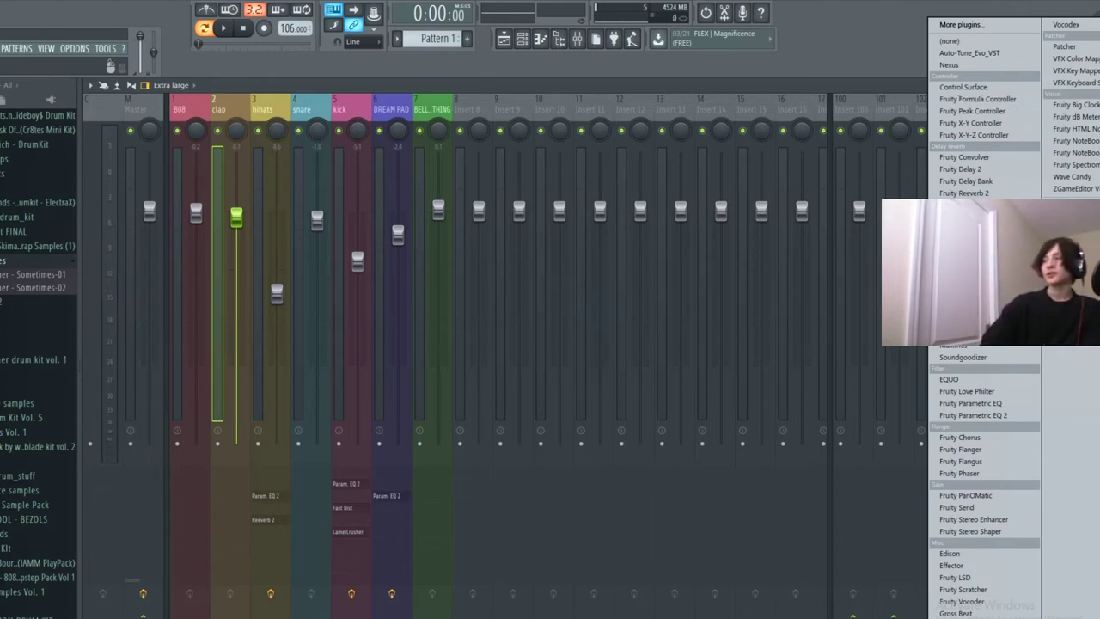
click(974, 415)
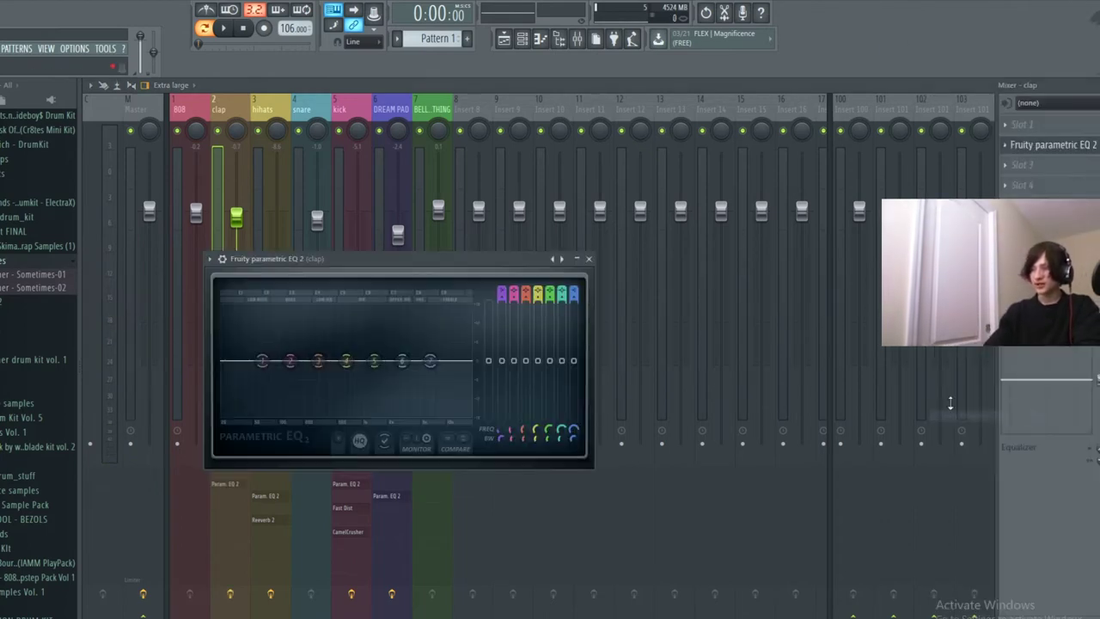
drag(262, 361, 325, 414)
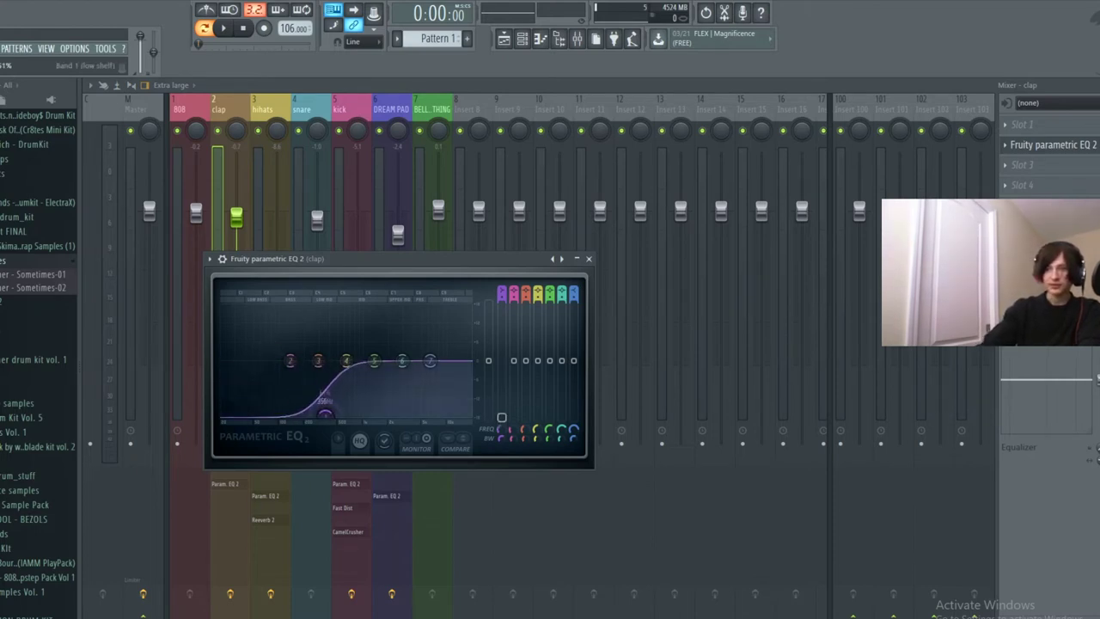
During playback, lower the frequency of band 1's low cut on the clap EQ and add a narrow band 6 boost near 3.5 kHz.
key(space)
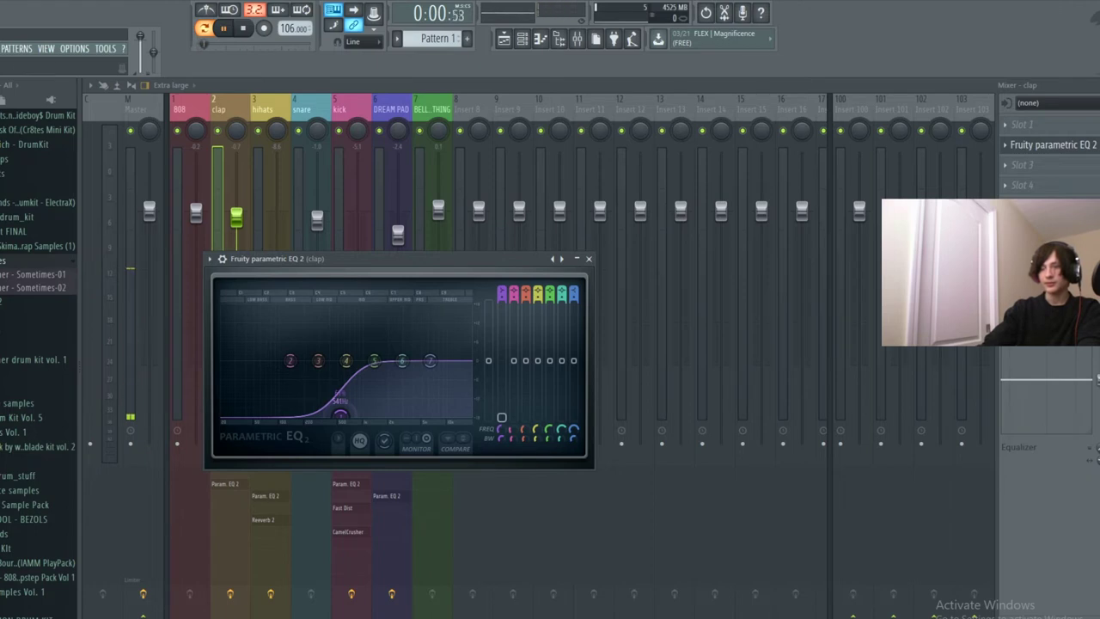
drag(338, 415, 310, 415)
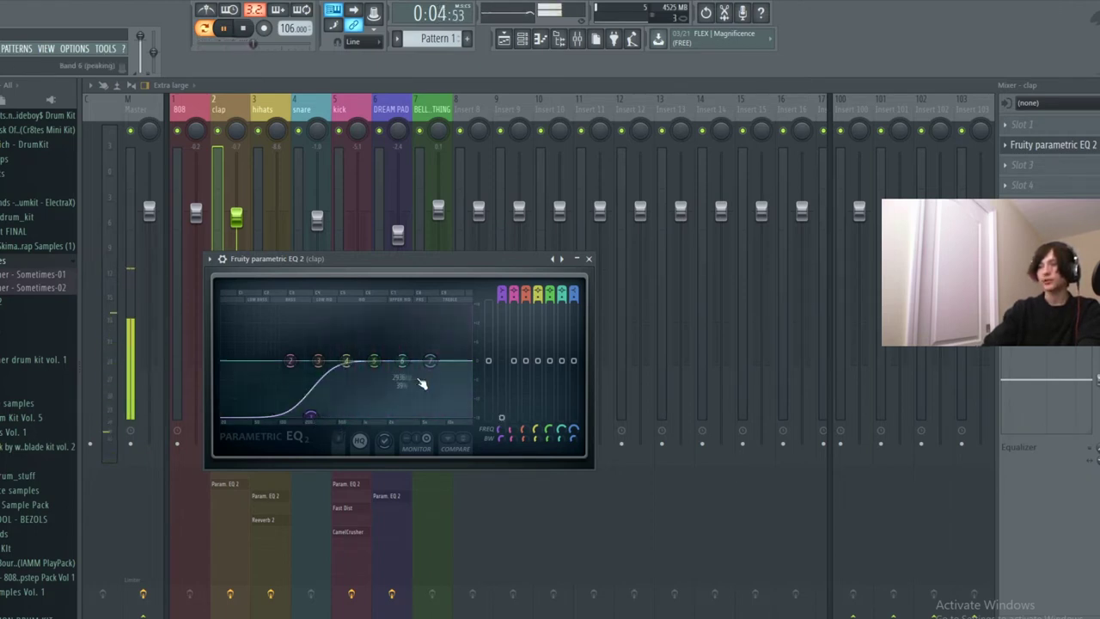
drag(426, 362, 404, 354)
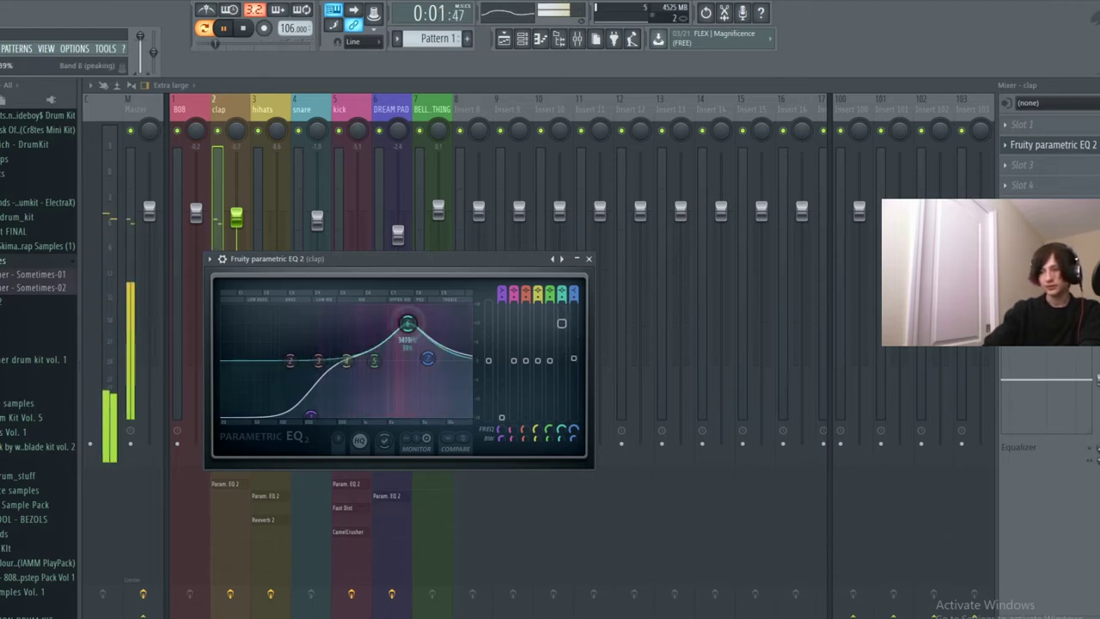
drag(402, 314, 404, 330)
scroll(404, 329, down, 6)
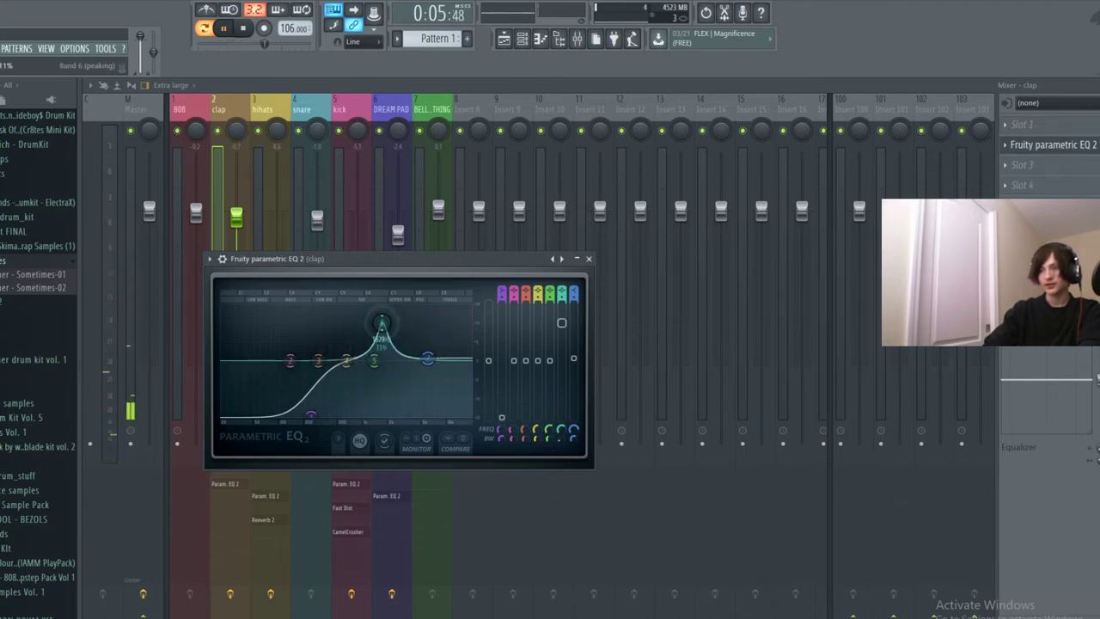
drag(380, 324, 410, 347)
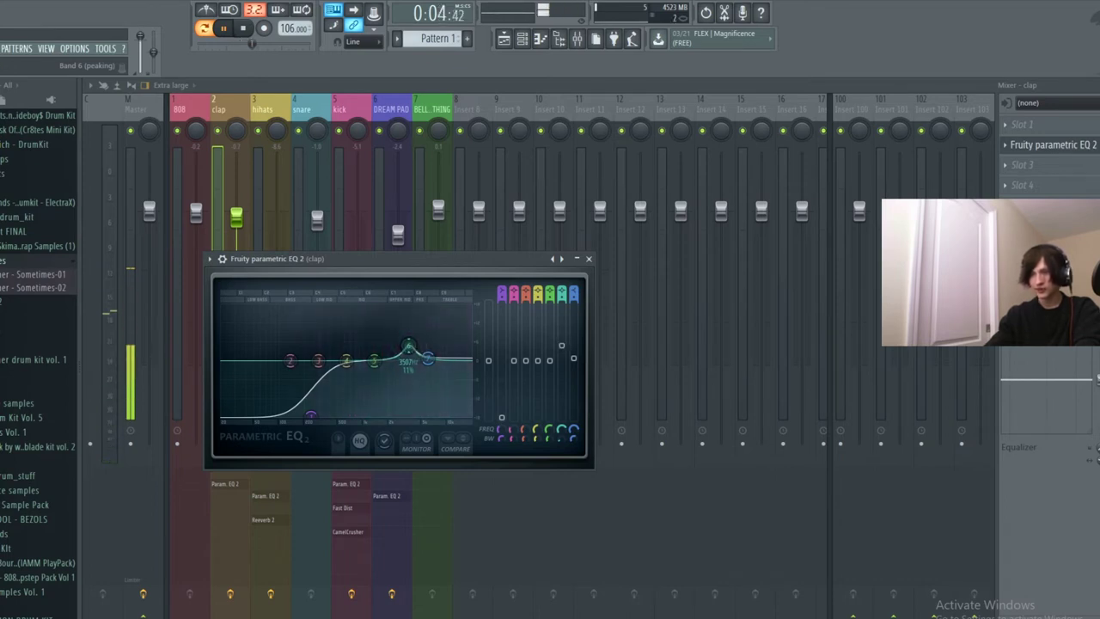
Fine-tune band 6's bandwidth, pull band 7 down to roll off the clap's highs, and close the EQ.
click(551, 440)
click(561, 441)
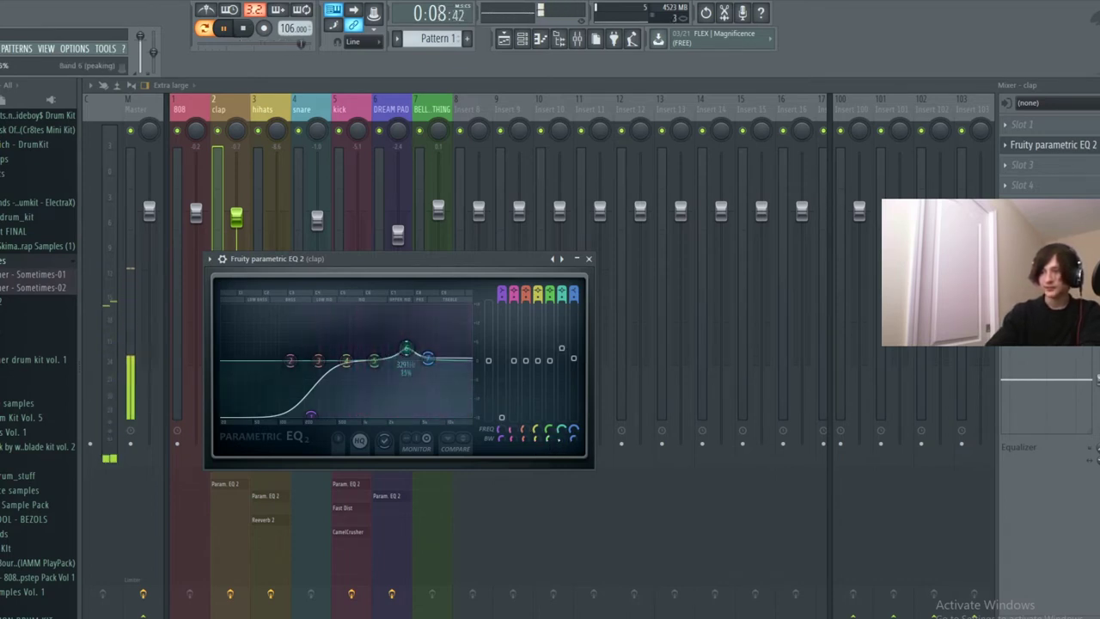
mouse_move(561, 440)
mouse_down()
mouse_move(562, 424)
mouse_move(561, 435)
mouse_up()
mouse_move(407, 349)
mouse_down()
mouse_move(401, 318)
mouse_move(404, 353)
mouse_move(462, 384)
mouse_move(462, 396)
mouse_up()
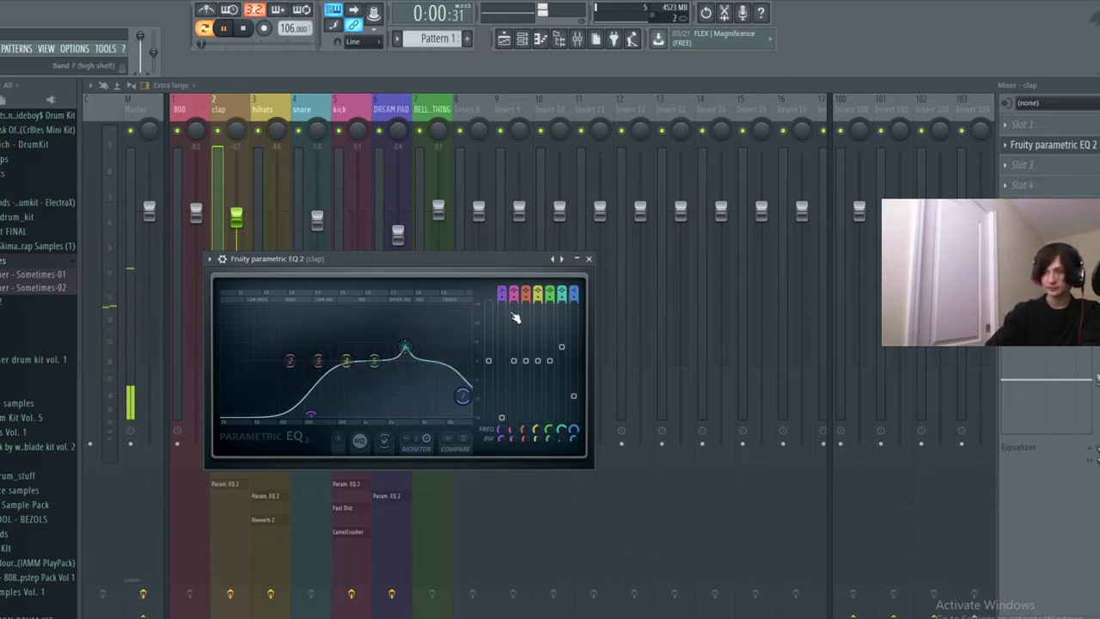
click(582, 259)
Lower the clap fader to about -2.5 dB, add Fruity Reeverb 2 to the clap track, and stop playback.
click(277, 292)
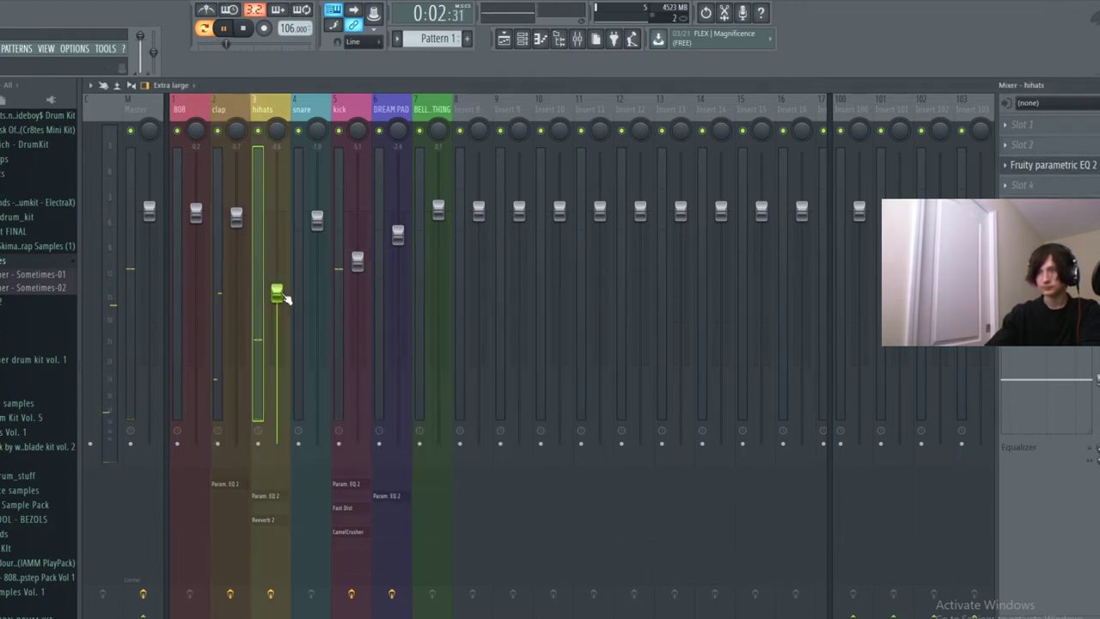
drag(237, 221, 237, 241)
click(1023, 145)
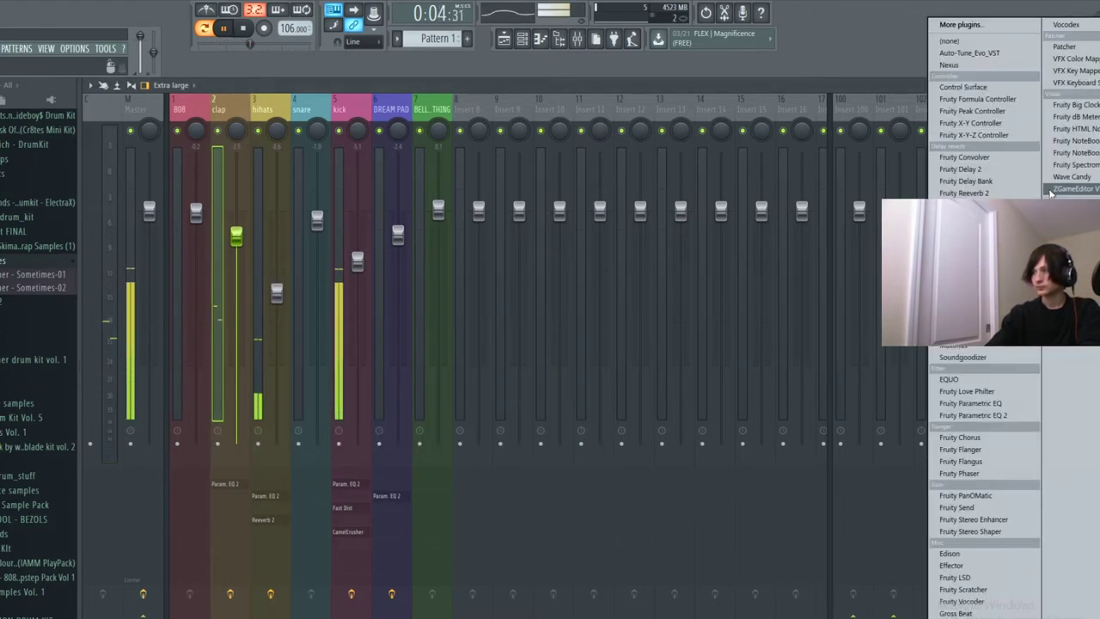
click(988, 193)
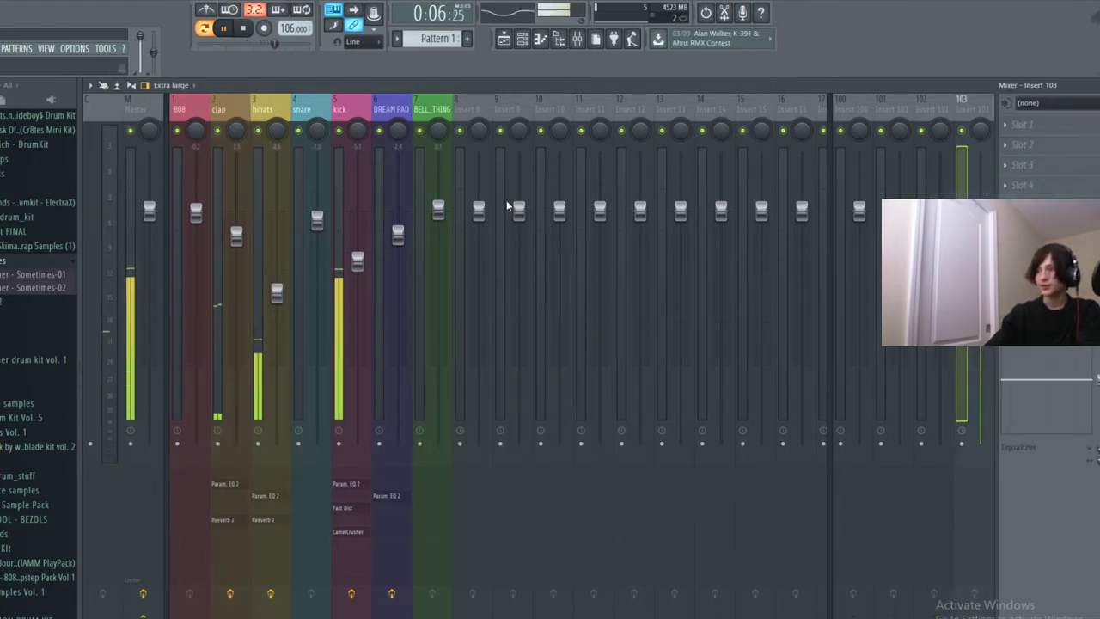
click(225, 109)
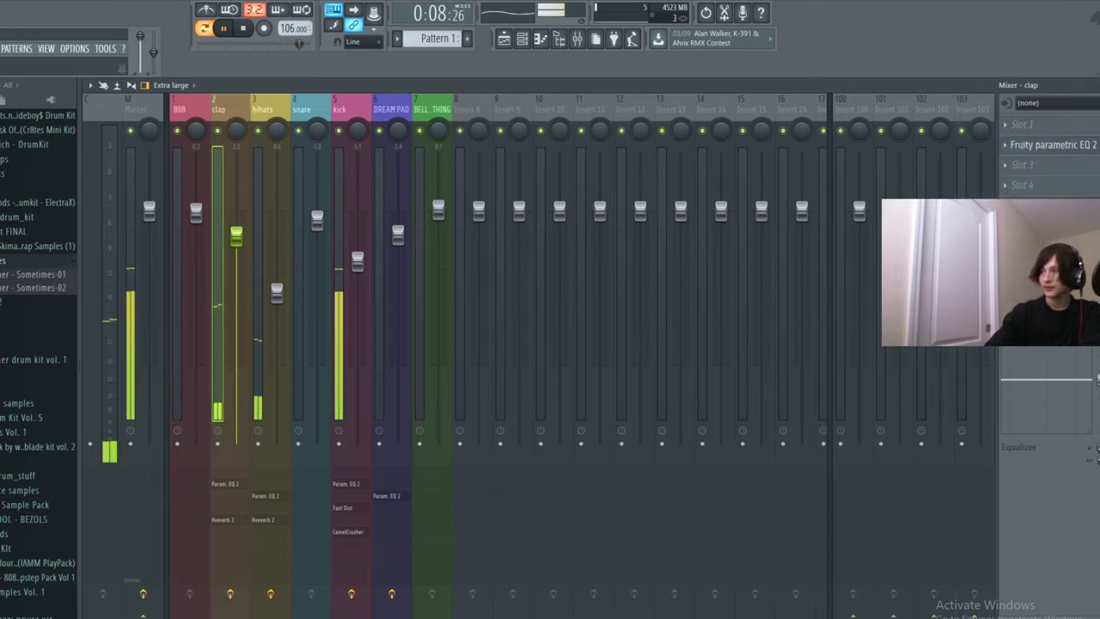
click(1039, 205)
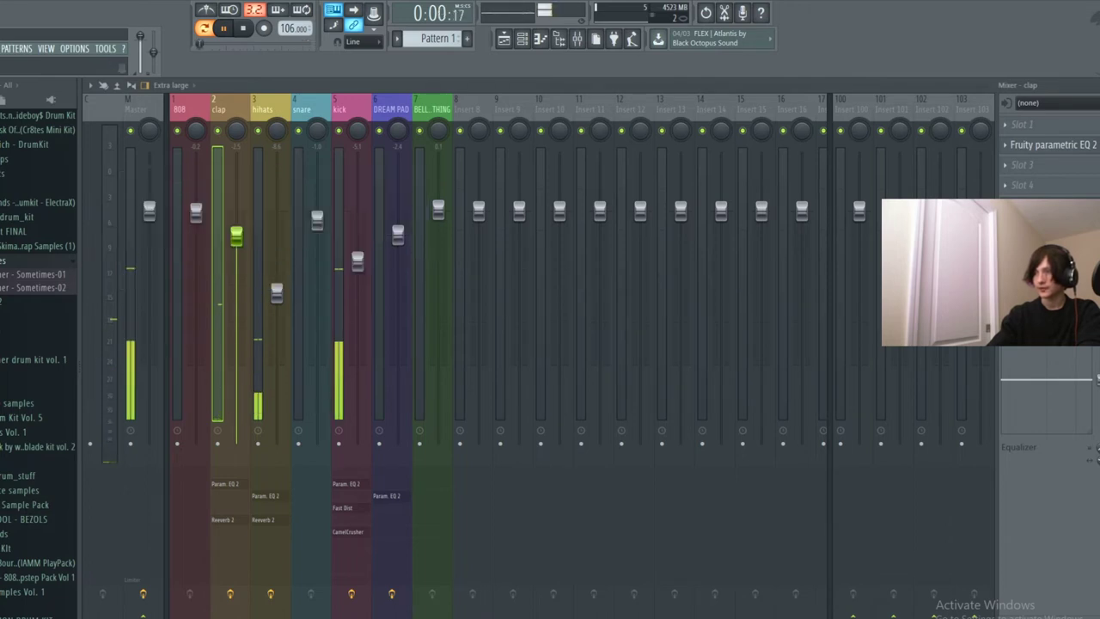
click(181, 289)
right_click(192, 263)
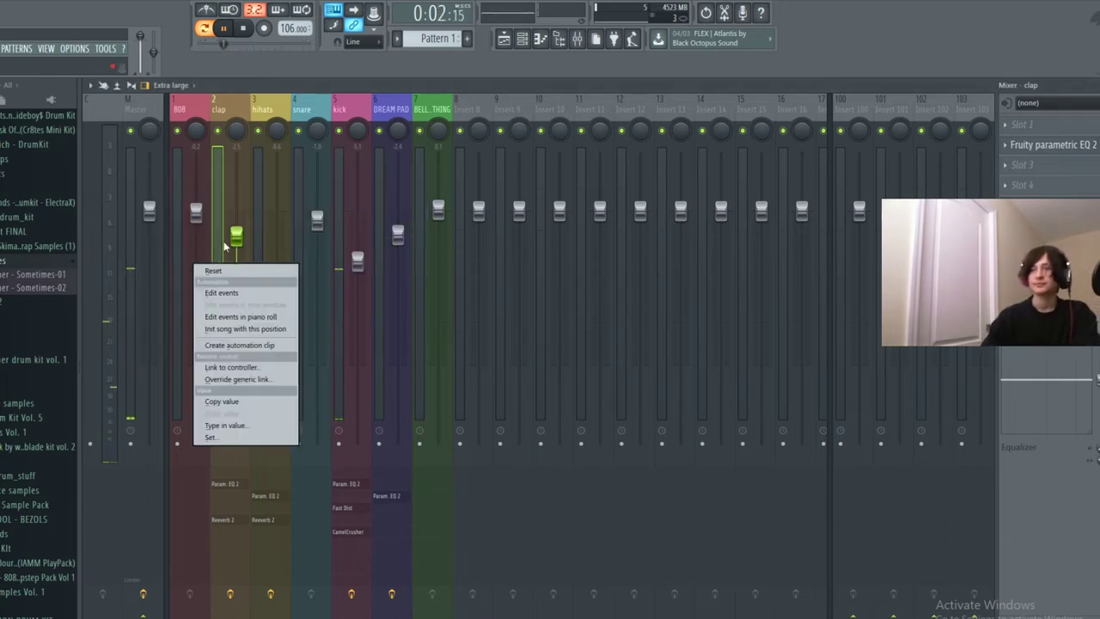
click(233, 237)
key(space)
Show the playlist, switch from pattern to song mode, and play the arrangement with the channel rack open.
click(510, 41)
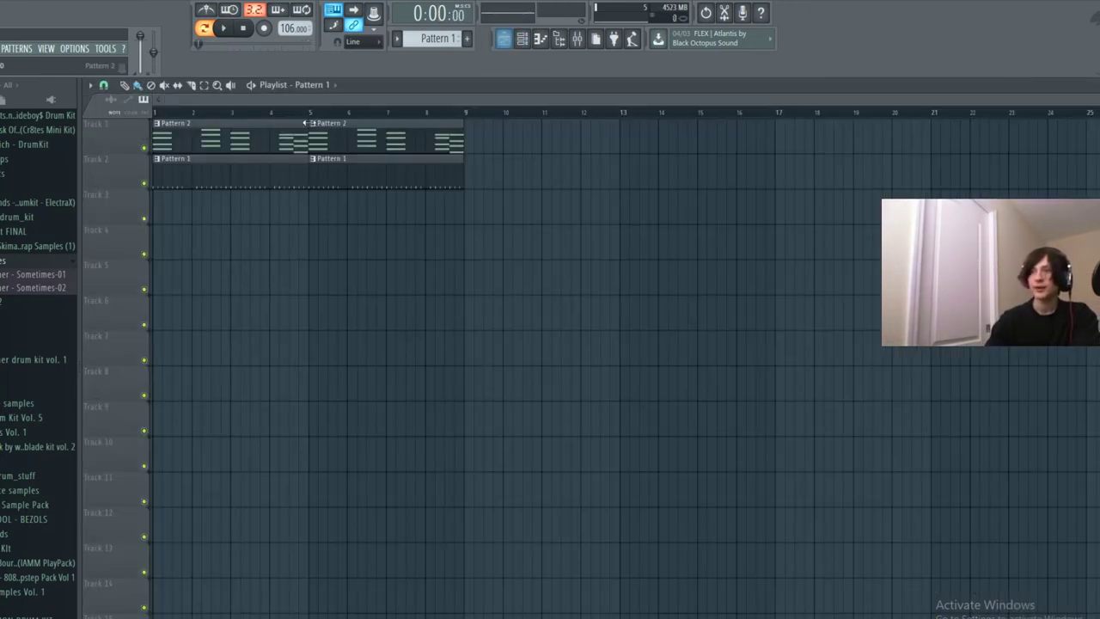
click(205, 30)
key(space)
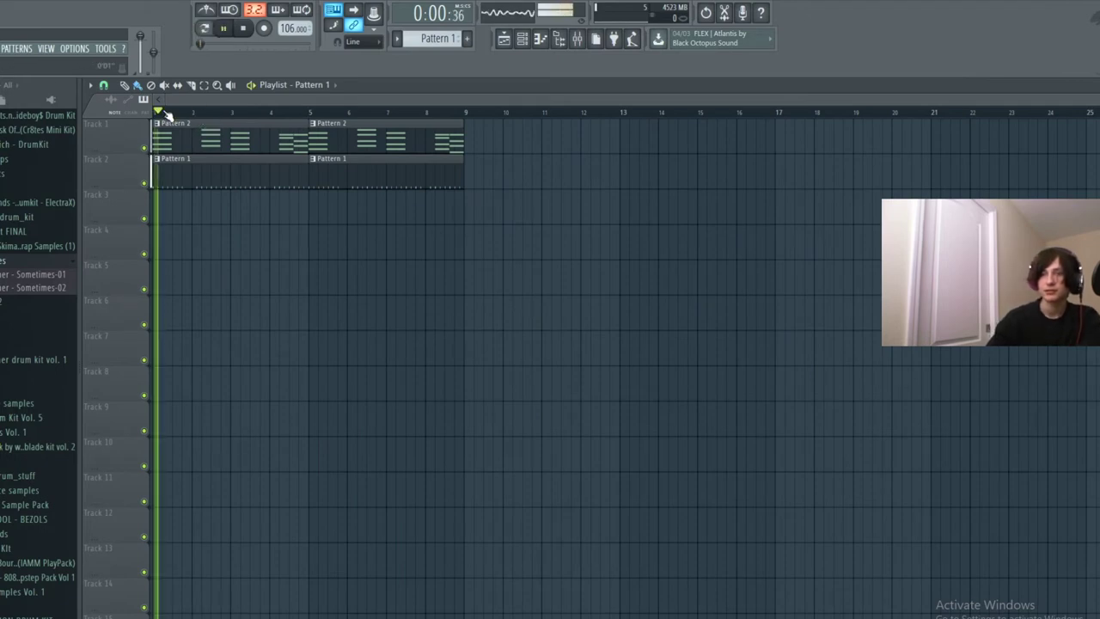
click(523, 40)
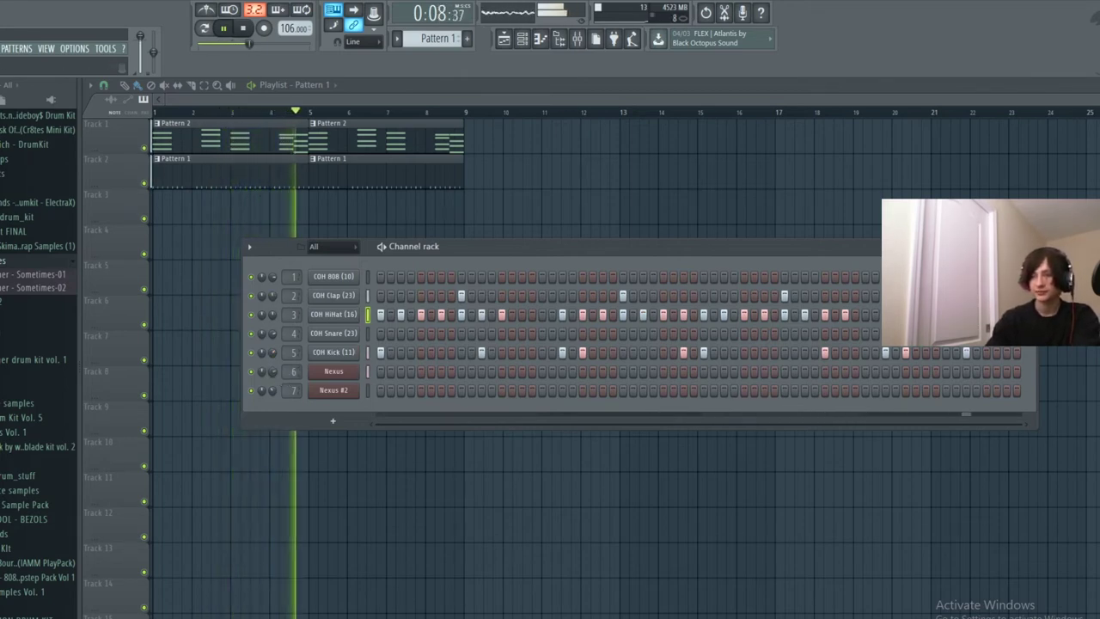
In the mixer, lower the kick fader to about -8.3 dB and the DREAM PAD fader to about -3 dB, then stop playback.
click(577, 38)
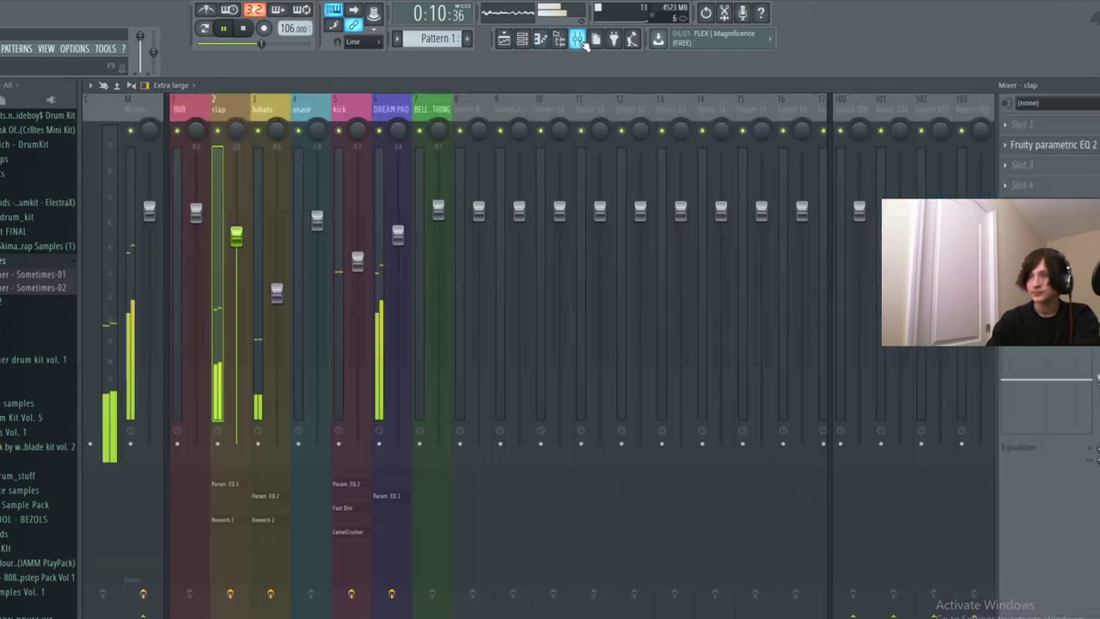
click(374, 268)
key(space)
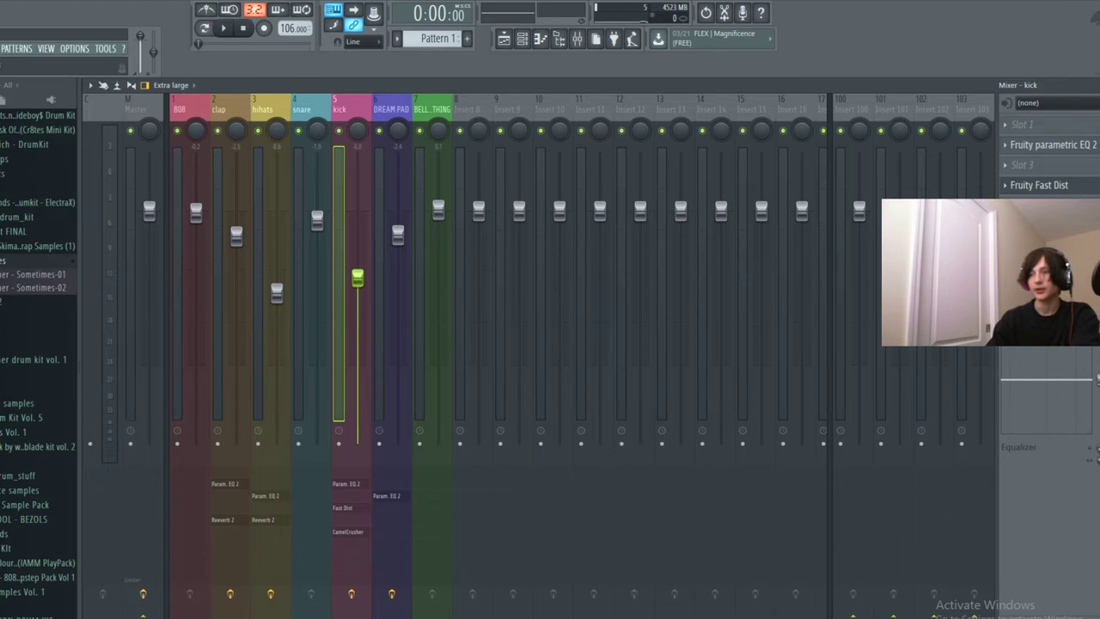
key(space)
mouse_move(398, 236)
mouse_down()
mouse_move(401, 267)
mouse_move(398, 239)
mouse_up()
drag(357, 280, 358, 291)
key(space)
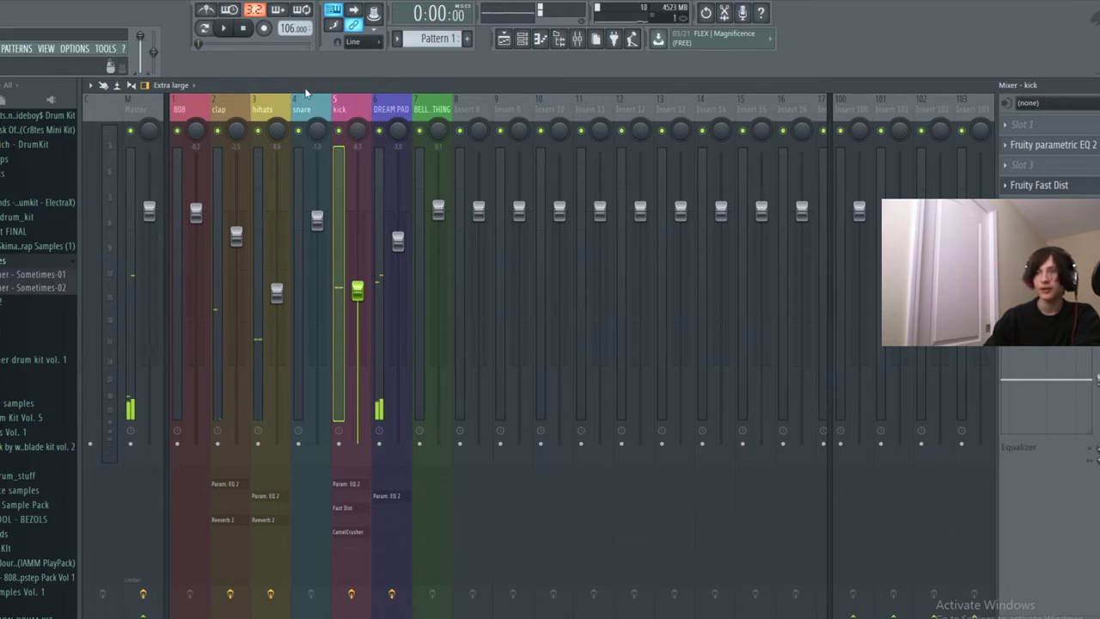
Lower the clap fader to about -3.2 dB and the hihats fader to about -10.5 dB, restarting the song.
drag(238, 217, 238, 225)
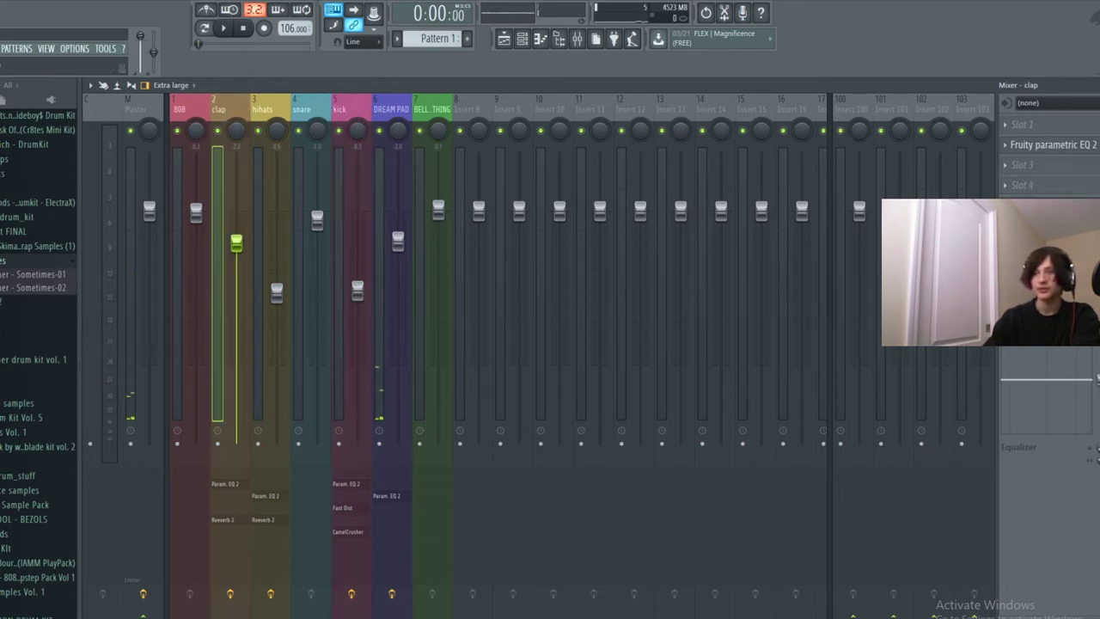
key(space)
drag(277, 293, 280, 311)
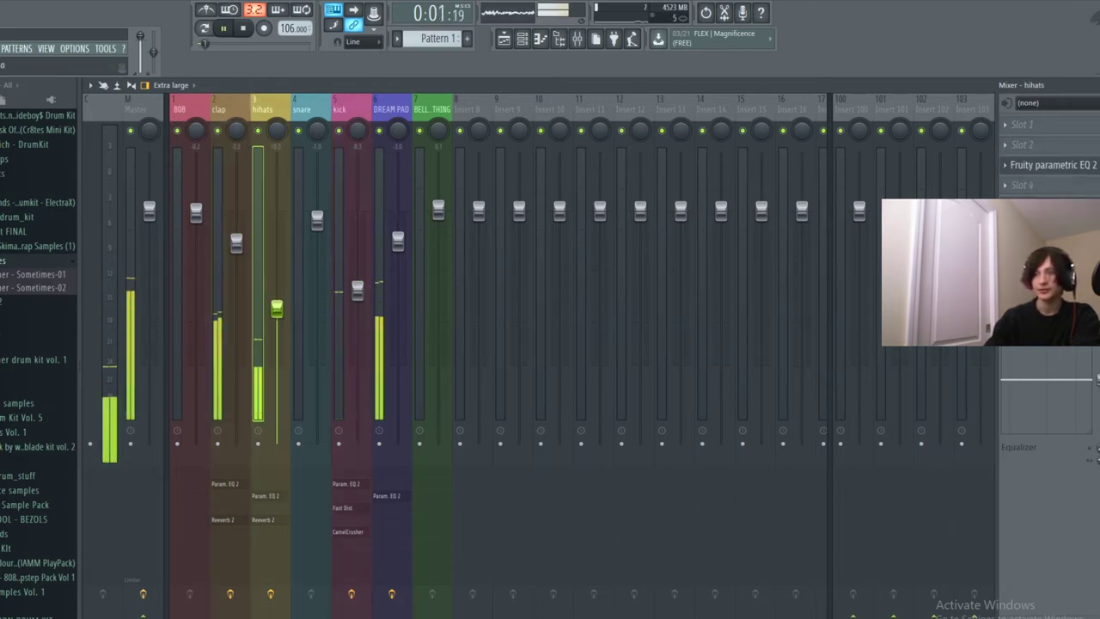
click(302, 299)
Set the DREAM PAD fader to about -3.5 dB and the kick fader to about -7.8 dB during playback.
drag(399, 243, 399, 246)
click(365, 291)
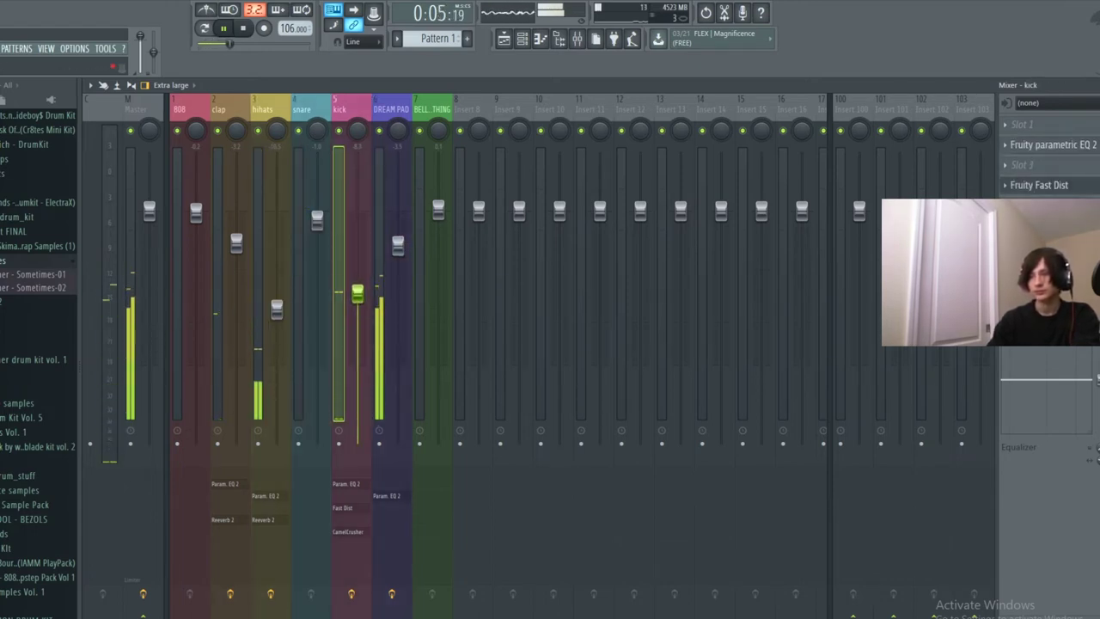
drag(359, 296, 360, 291)
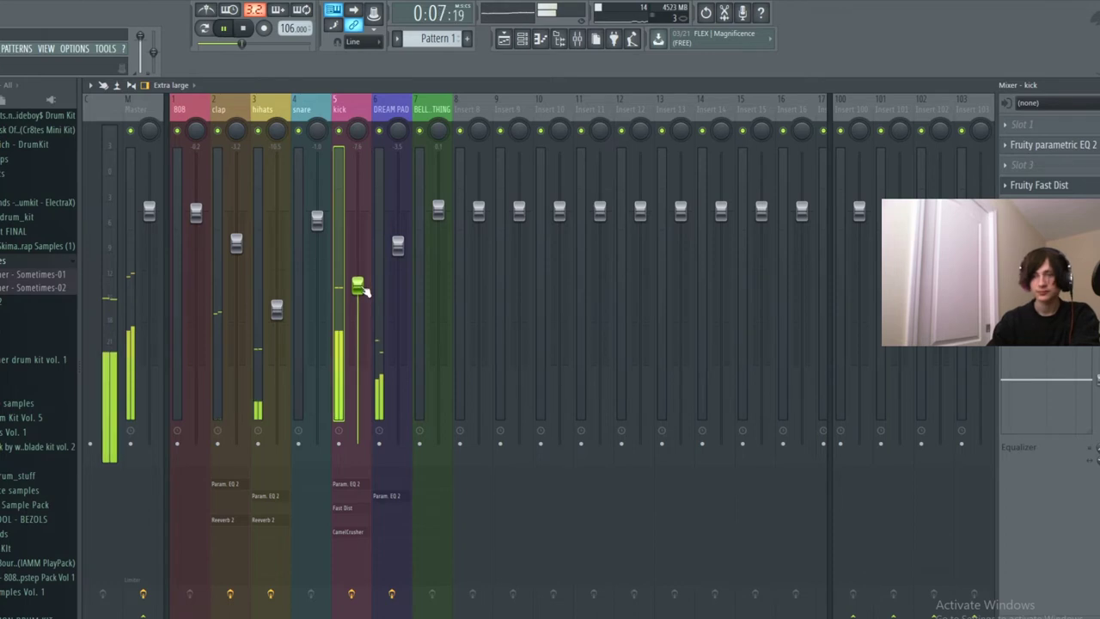
Stop playback, copy the COH Kick steps from Pattern 1, and paste them into the COH 808 channel of Pattern 3.
key(F6)
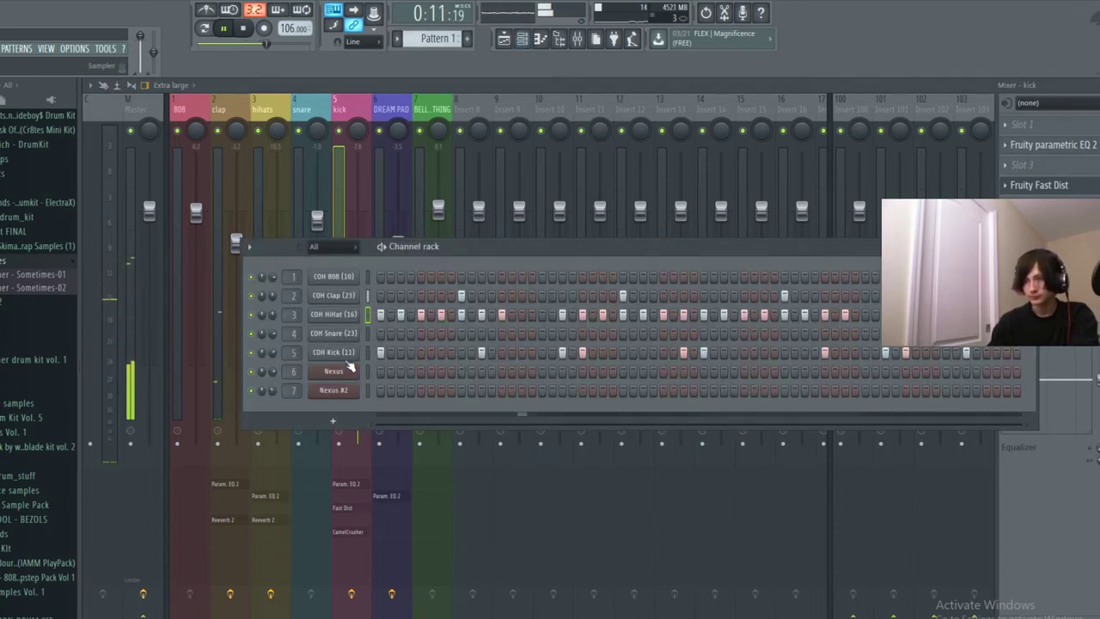
key(space)
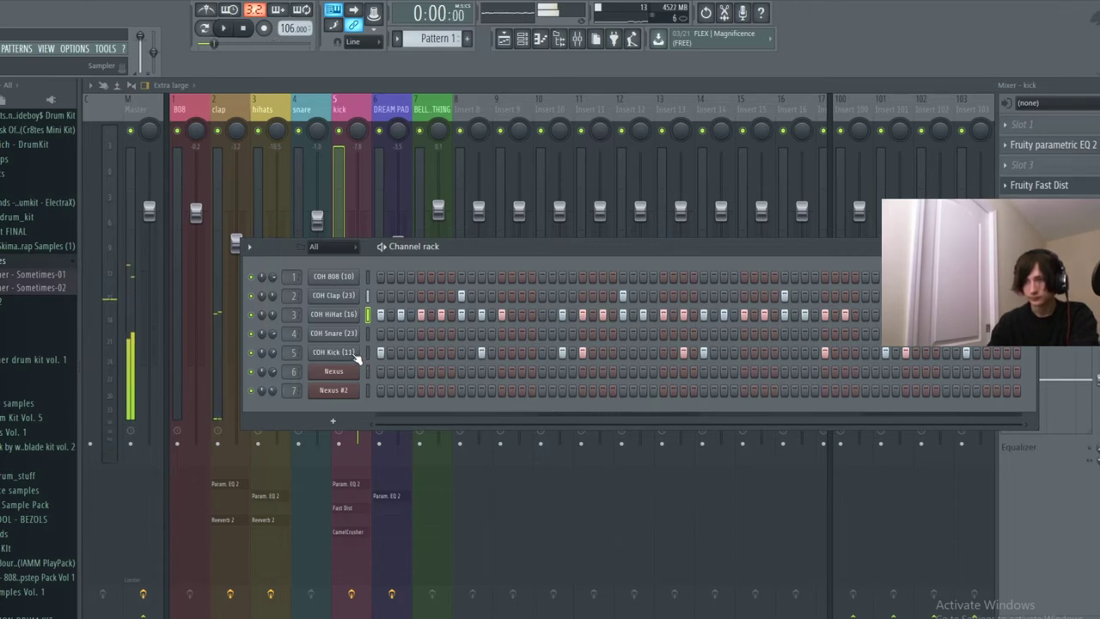
right_click(353, 356)
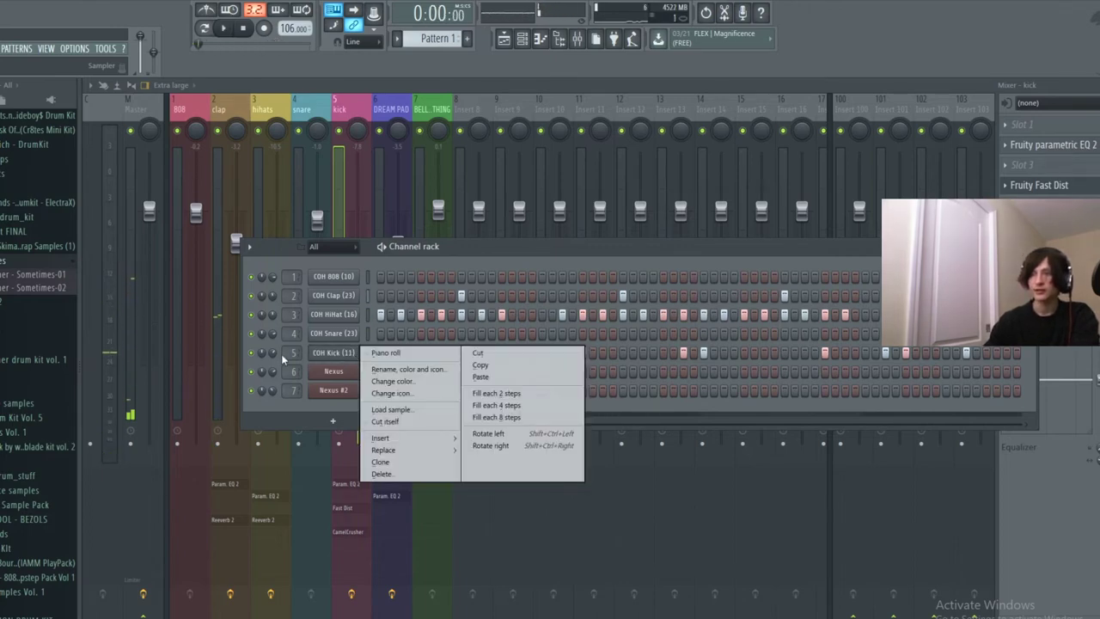
click(496, 369)
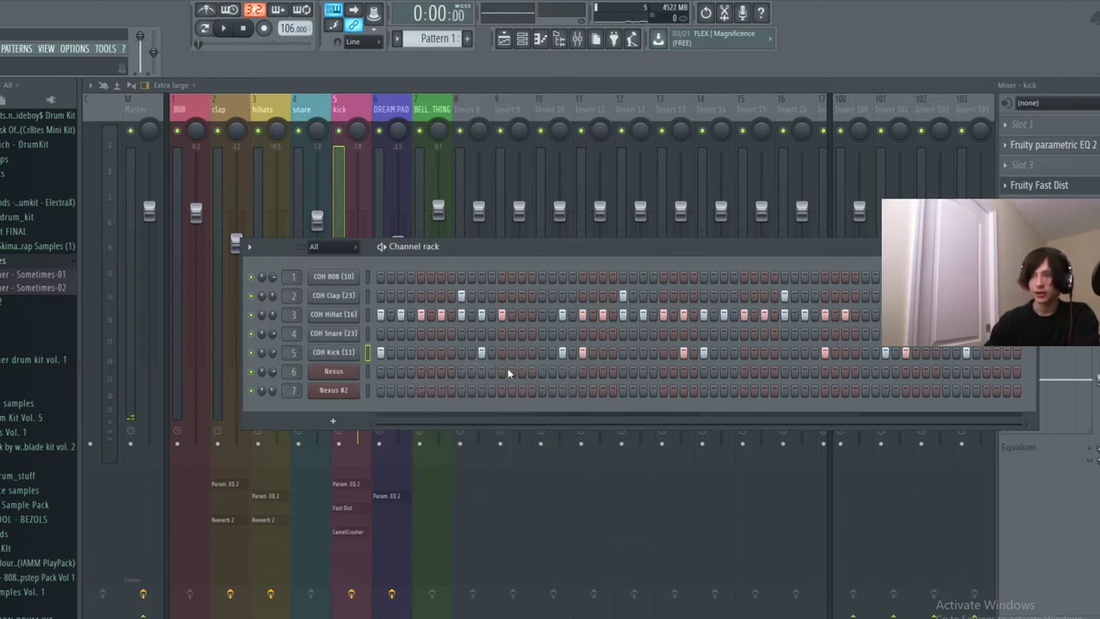
scroll(438, 39, down, 2)
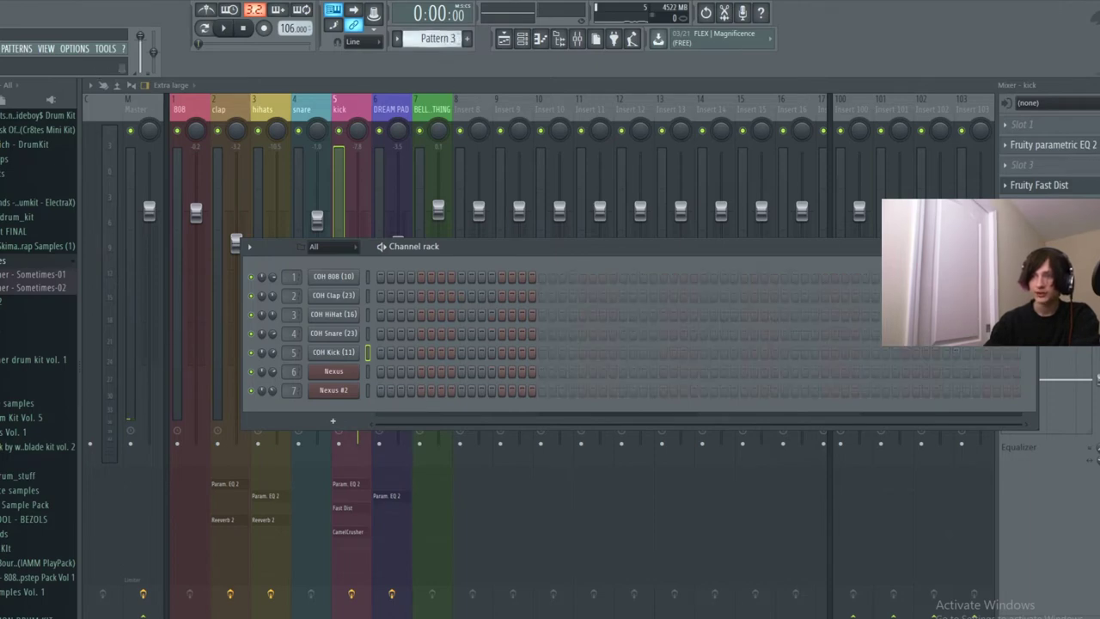
right_click(355, 277)
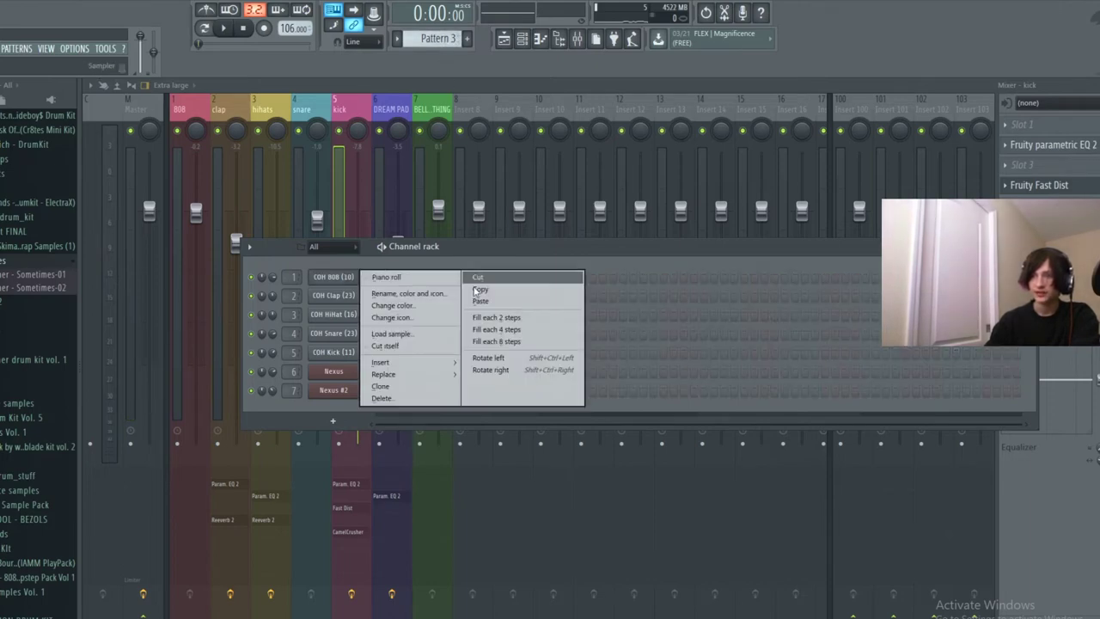
click(490, 302)
Open the volume envelope settings of the COH 808 channel and audition the 808 note.
click(336, 278)
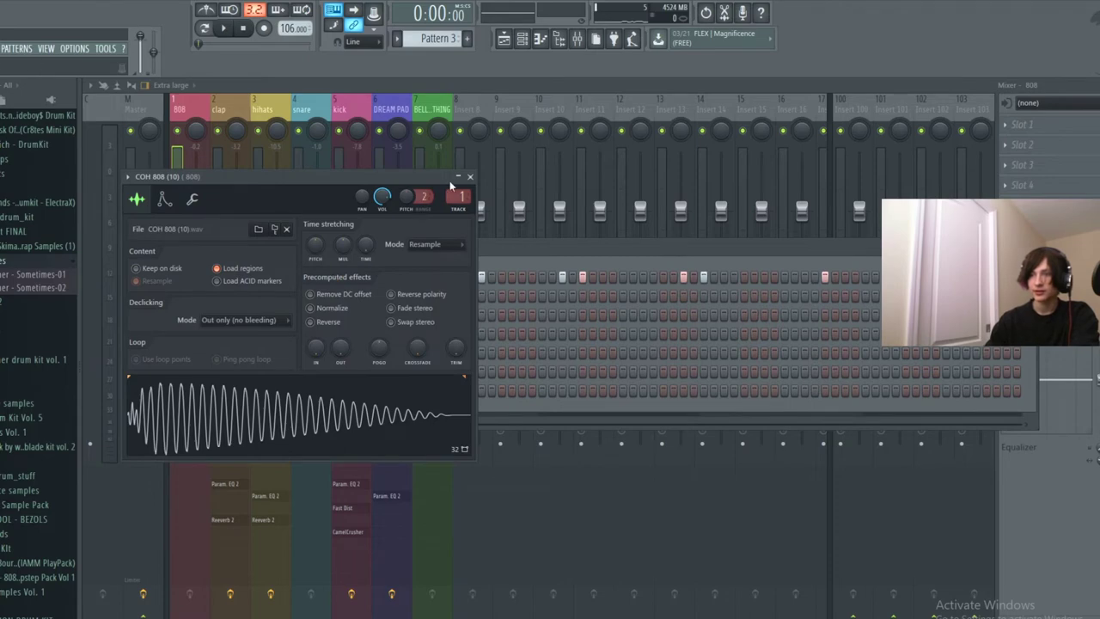
click(458, 183)
click(332, 276)
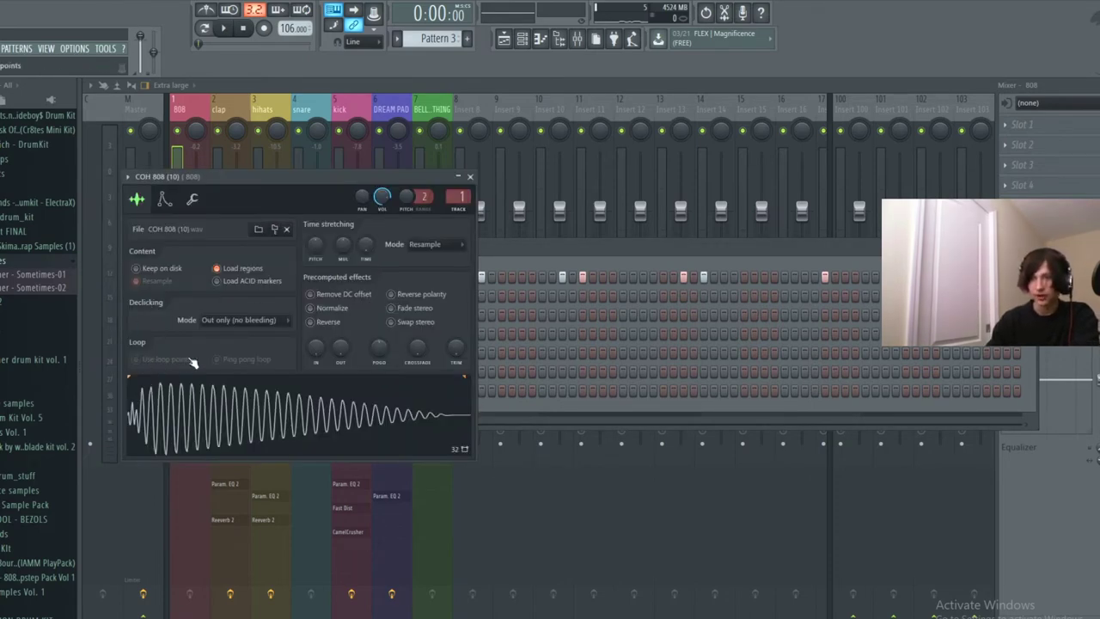
click(164, 200)
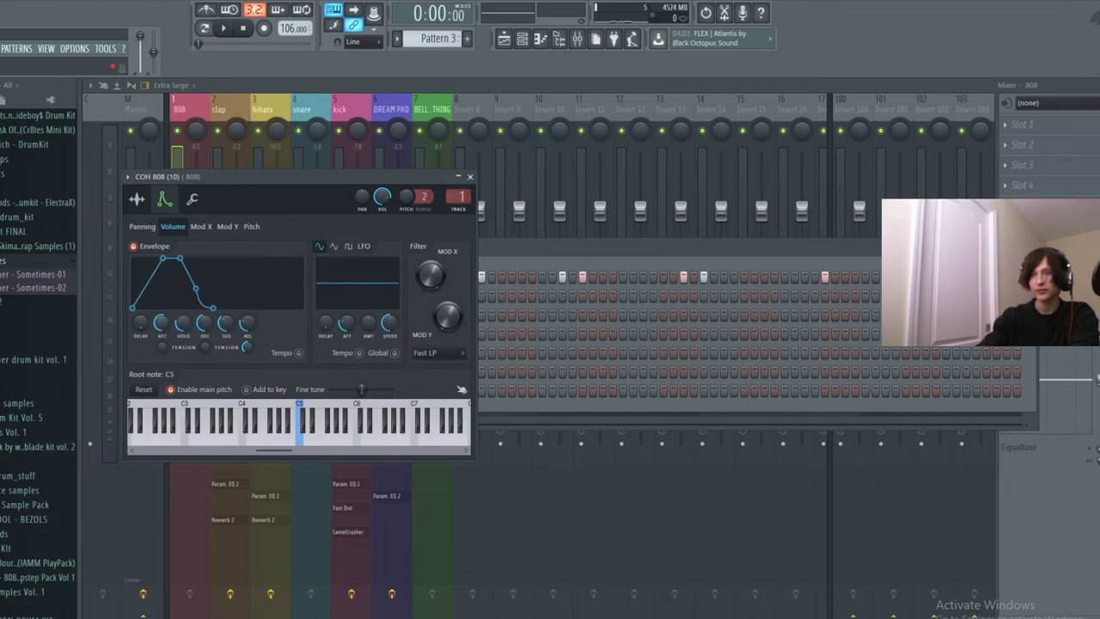
key(q)
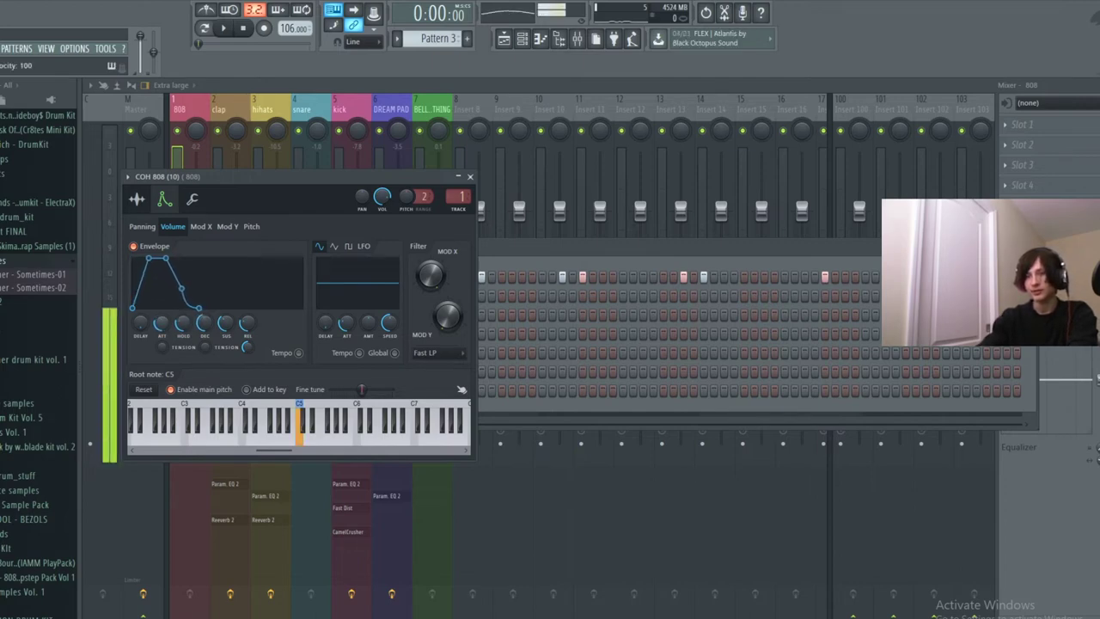
Try different attack times on the 808's volume envelope while auditioning the note, and finish with the attack at its minimum.
mouse_move(161, 323)
mouse_down()
mouse_move(162, 352)
mouse_move(162, 318)
mouse_up()
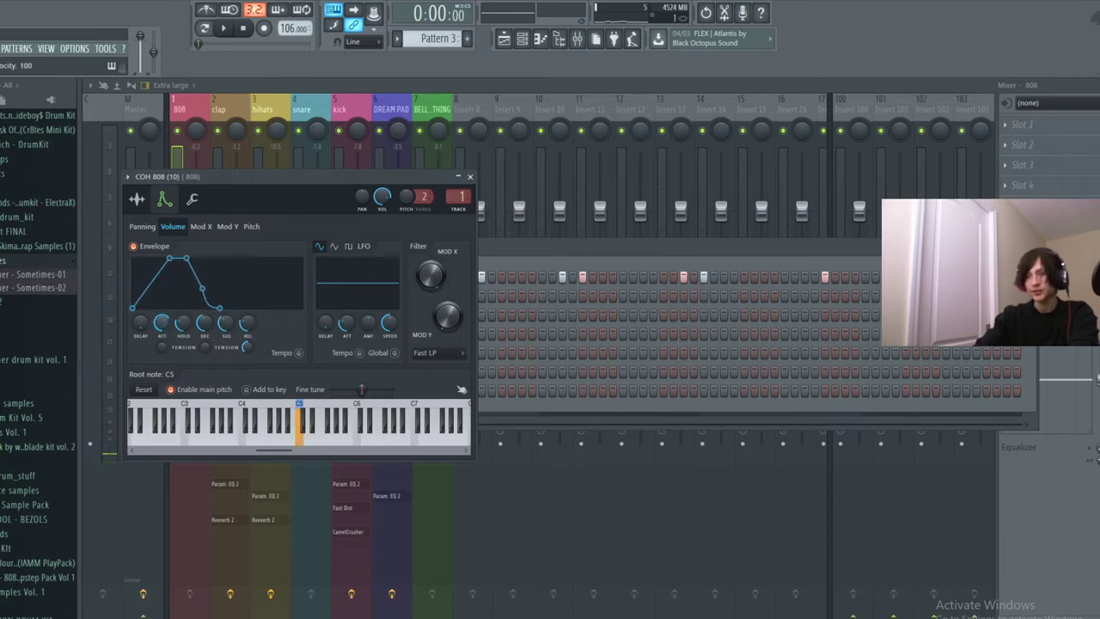
drag(162, 324, 162, 331)
key(q)
key(q)
key(q)
key(q)
key(q)
drag(161, 324, 162, 341)
key(q)
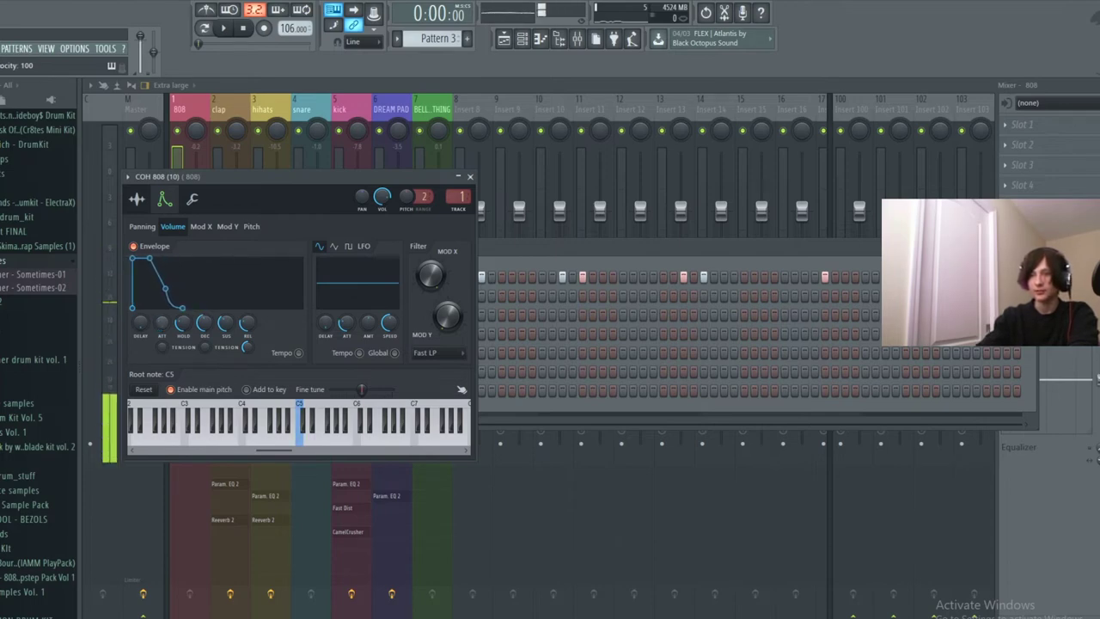
Raise the 808 volume envelope's hold to maximum and lower its decay and sustain to minimum while auditioning the note.
key(q)
key(q)
key(q)
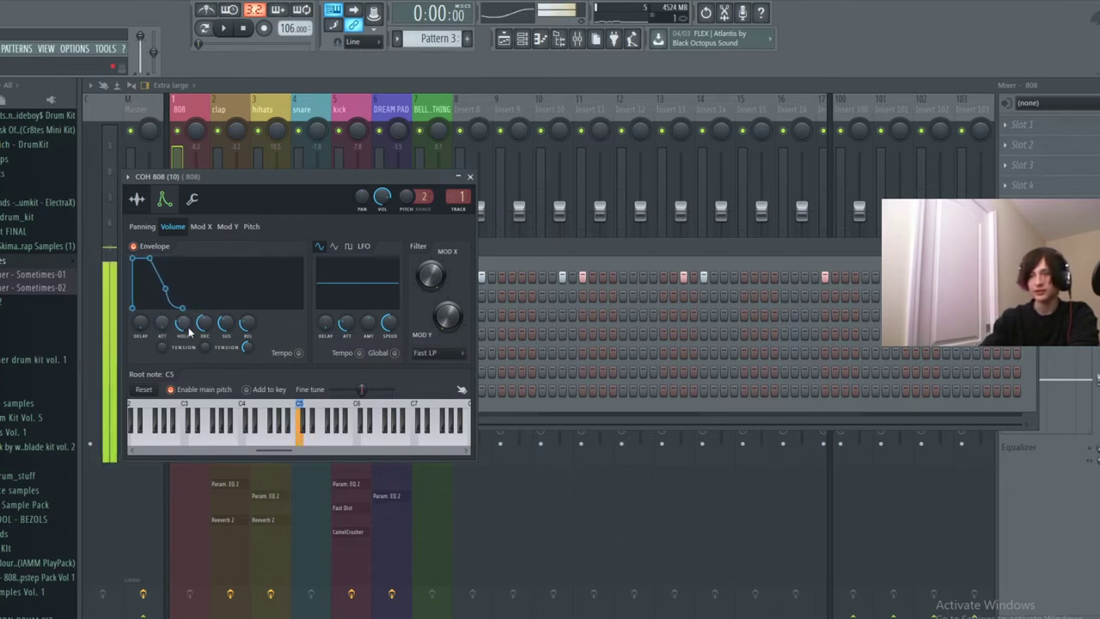
drag(183, 323, 244, 318)
key(q)
key(q)
key(q)
key(q)
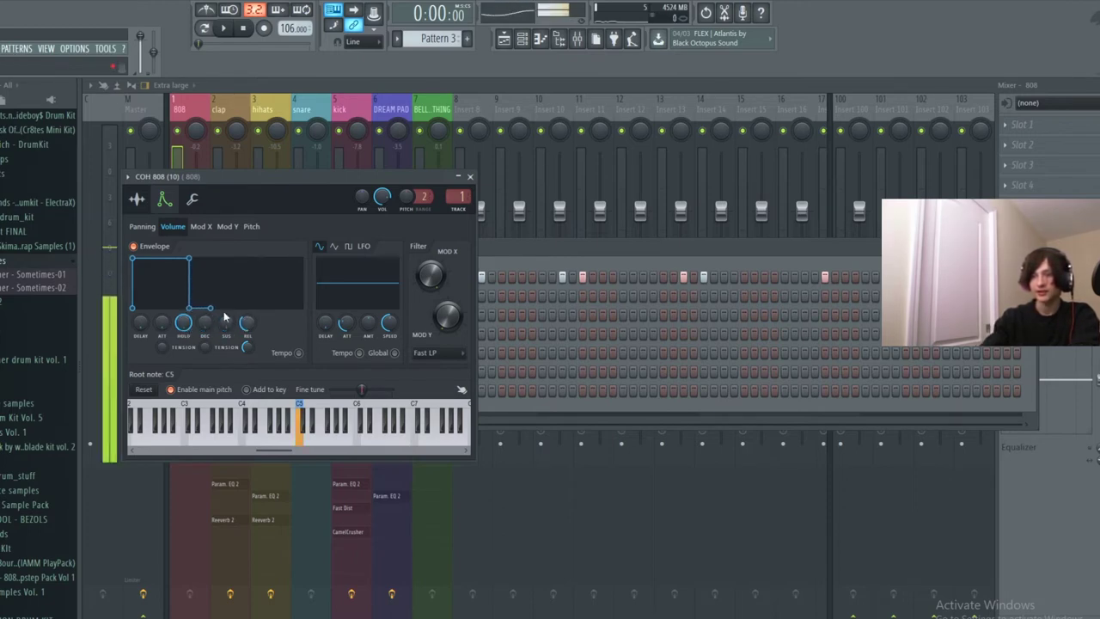
Audition the 808 on several notes with the reshaped envelope and close its channel settings.
key(q)
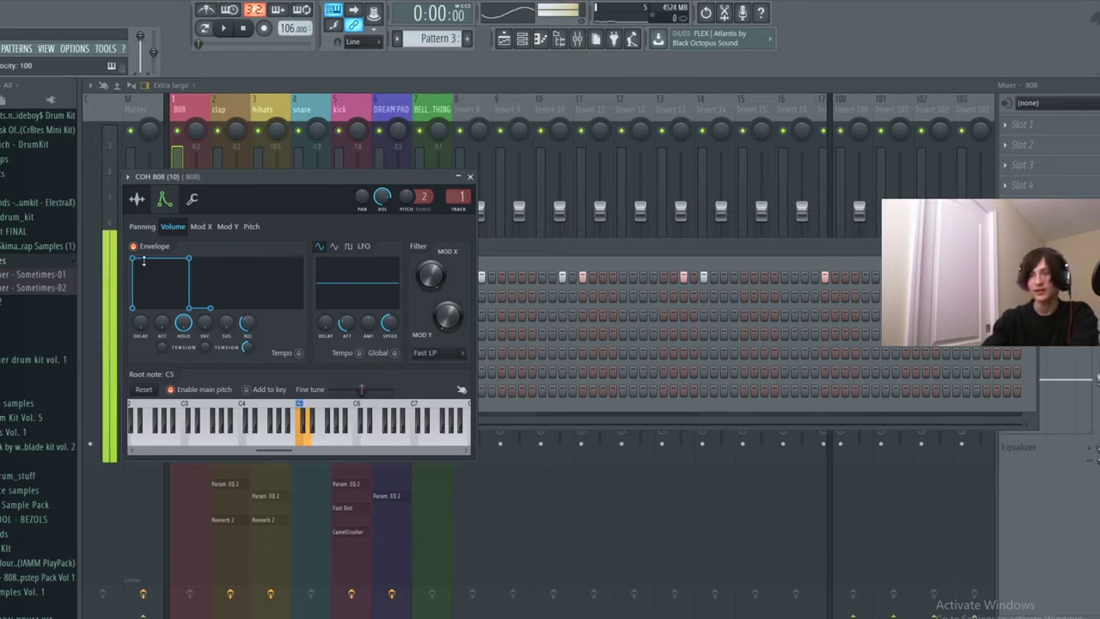
key(q)
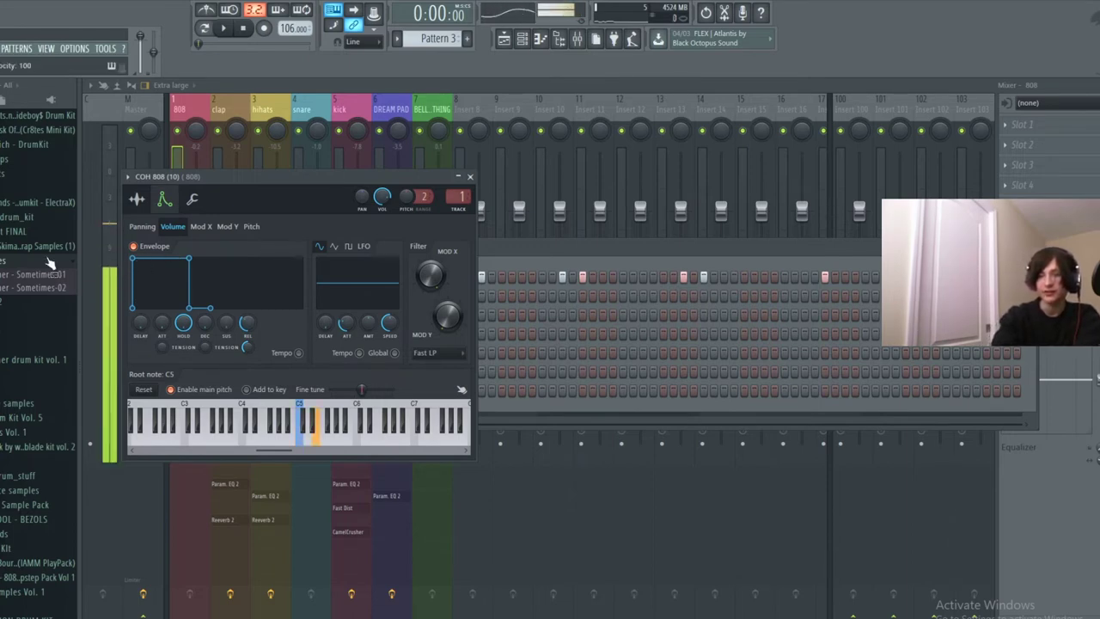
key(q)
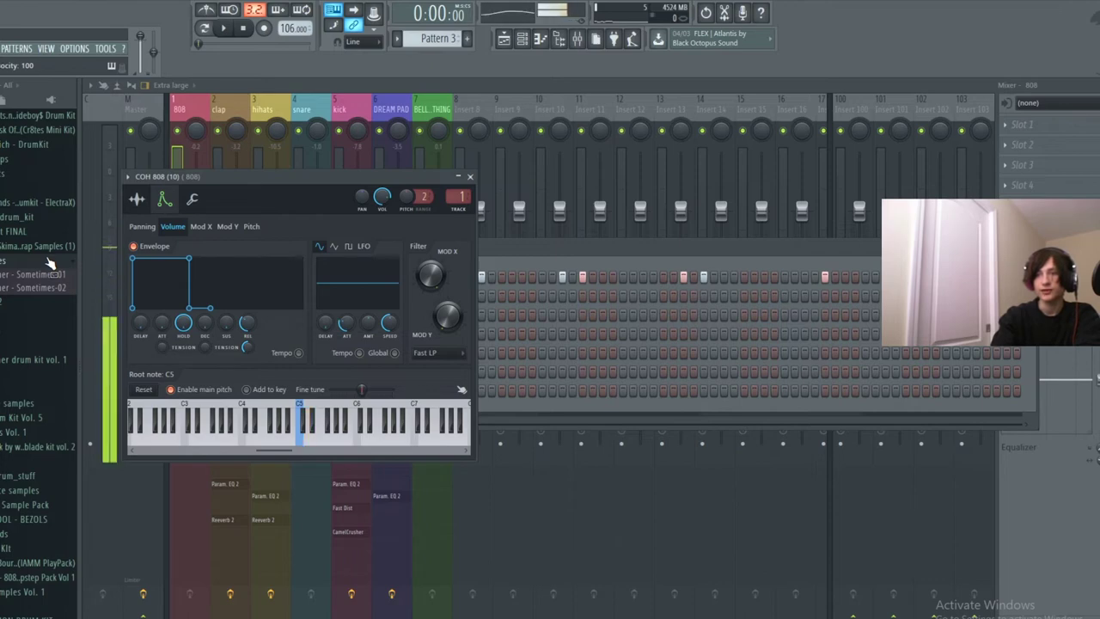
key(q)
key(r)
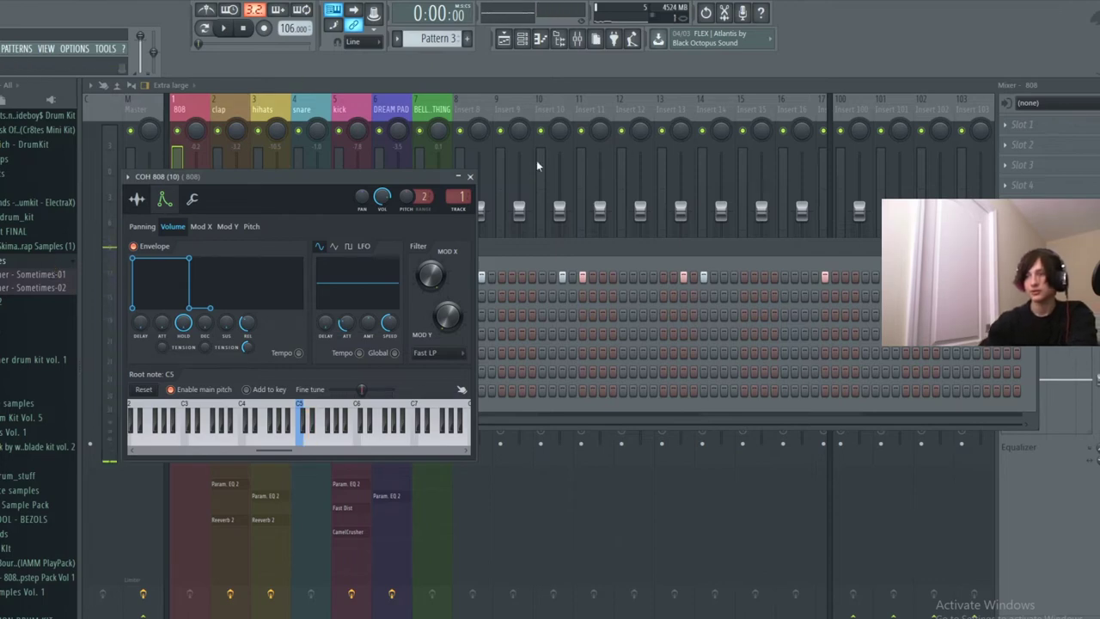
click(470, 178)
Open the COH 808 piano roll and turn the first C5 note into a D5 note about one and a half beats long.
right_click(347, 281)
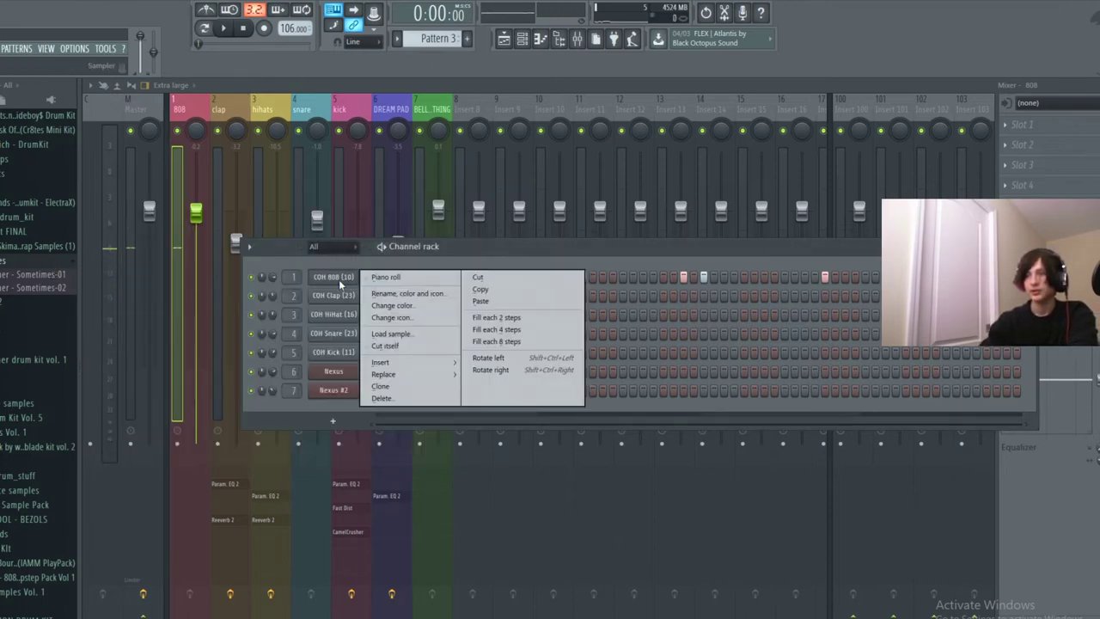
click(338, 279)
click(476, 175)
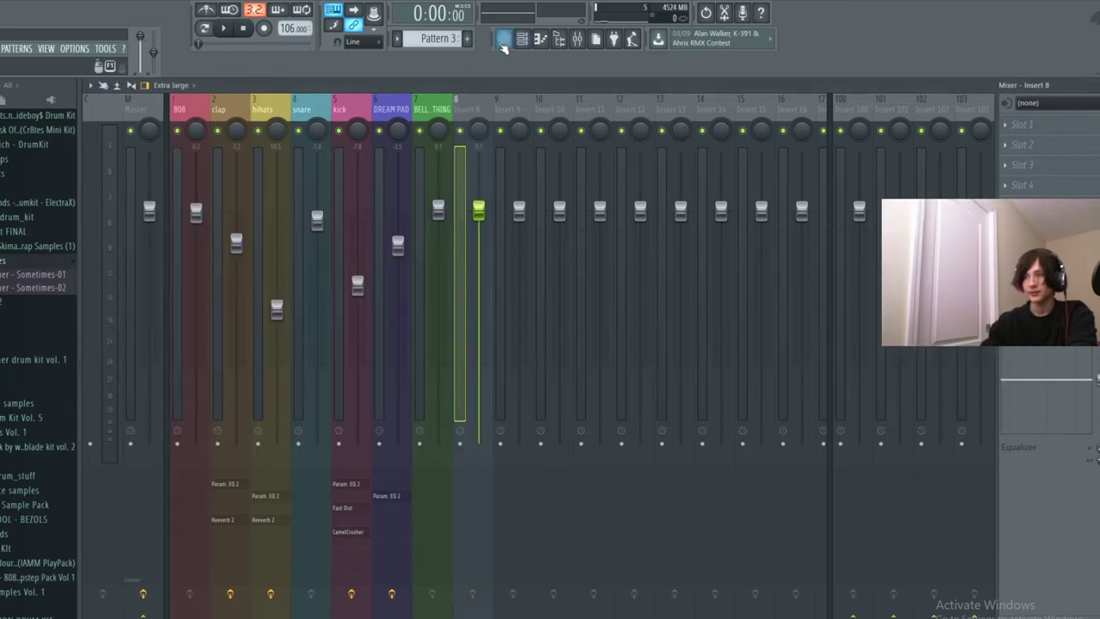
click(505, 41)
right_click(337, 277)
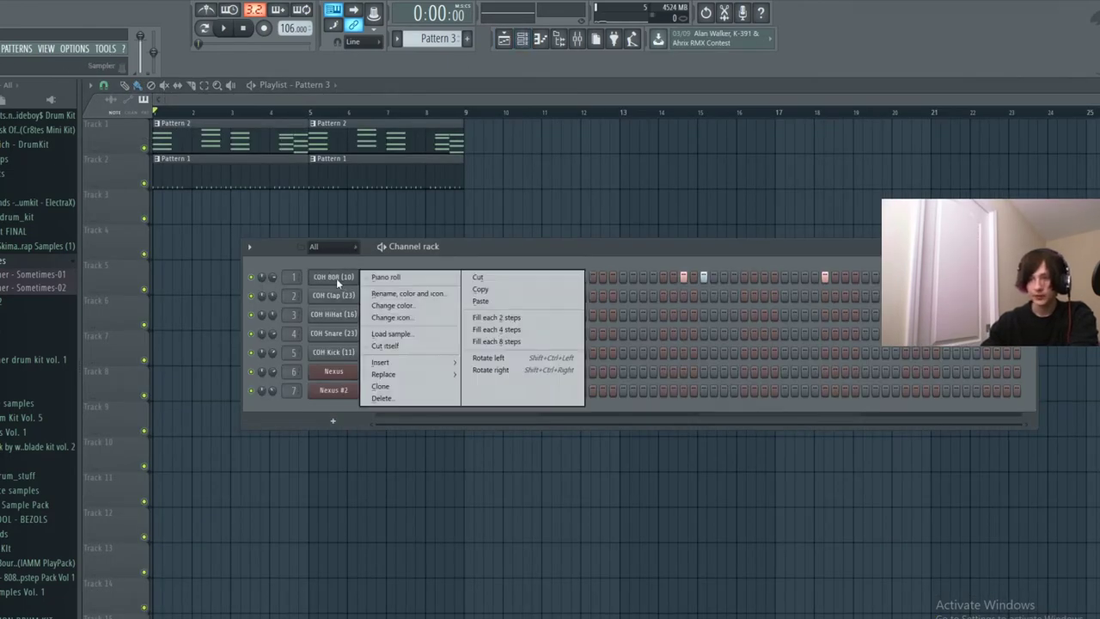
click(388, 278)
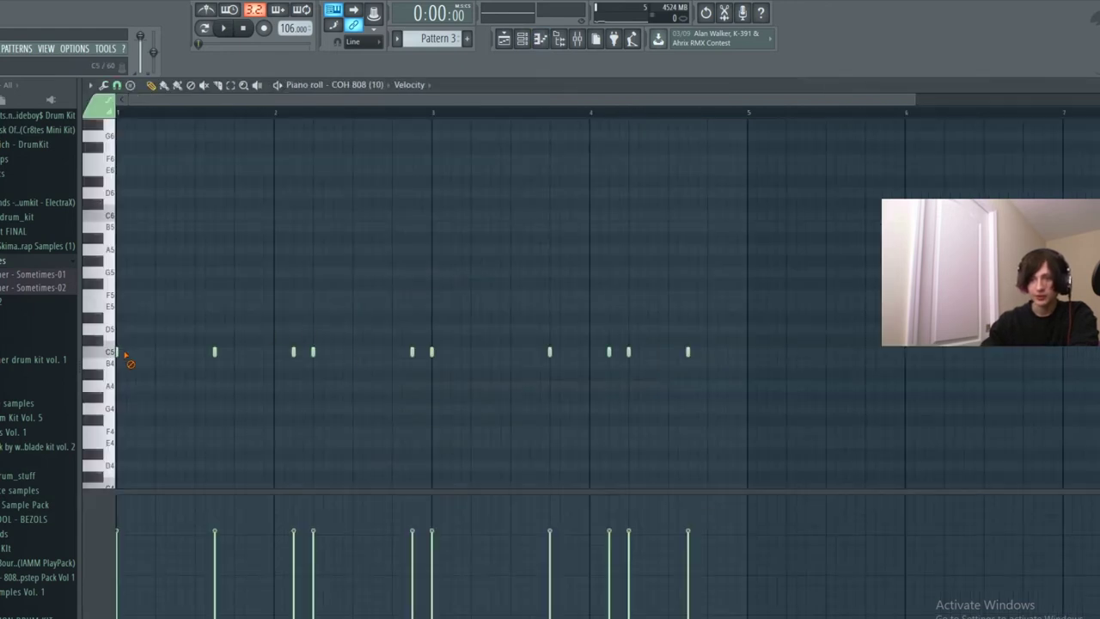
mouse_move(130, 344)
mouse_down()
mouse_move(129, 330)
mouse_move(144, 330)
mouse_move(138, 317)
mouse_move(133, 330)
mouse_up()
Place Pattern 3 on Track 3 of the playlist at bar 1 and duplicate it to bar 5.
click(505, 38)
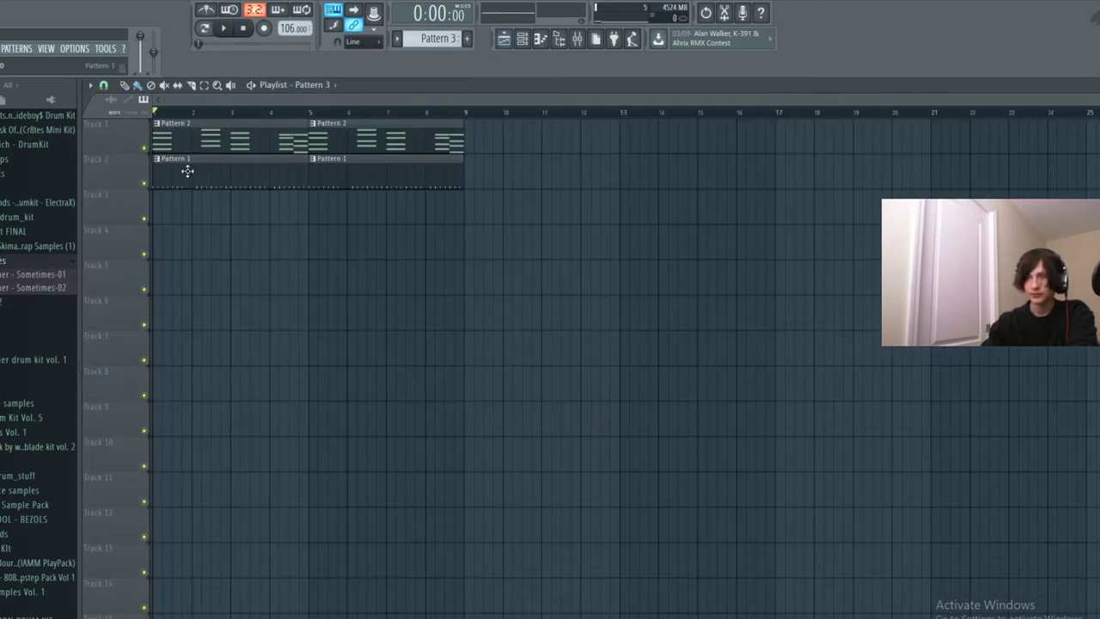
click(163, 209)
drag(185, 204, 174, 205)
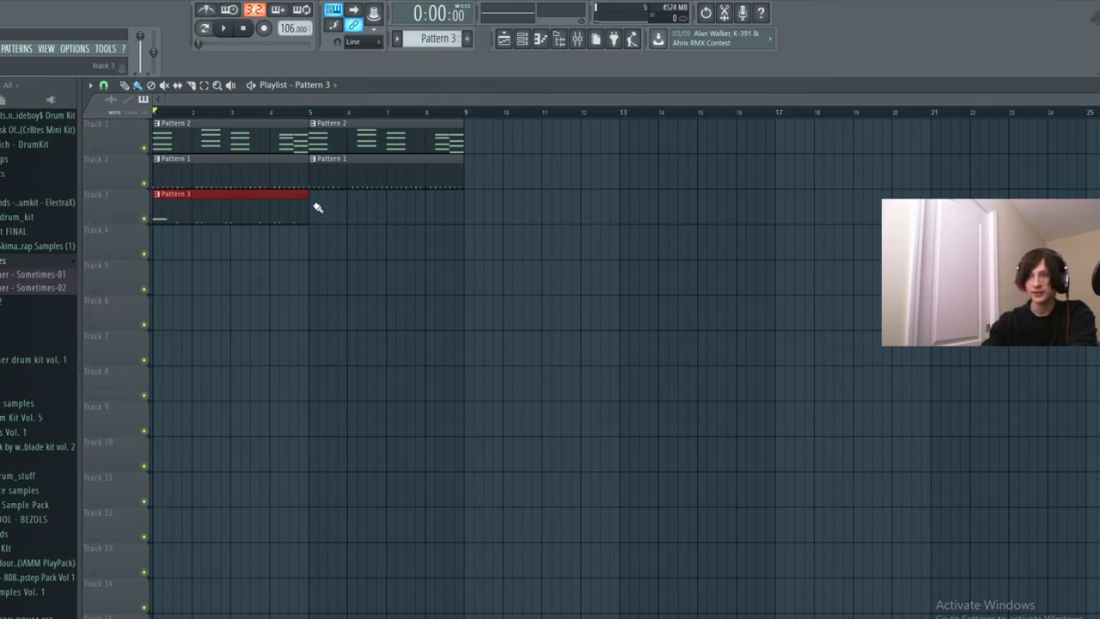
key(ctrl+b)
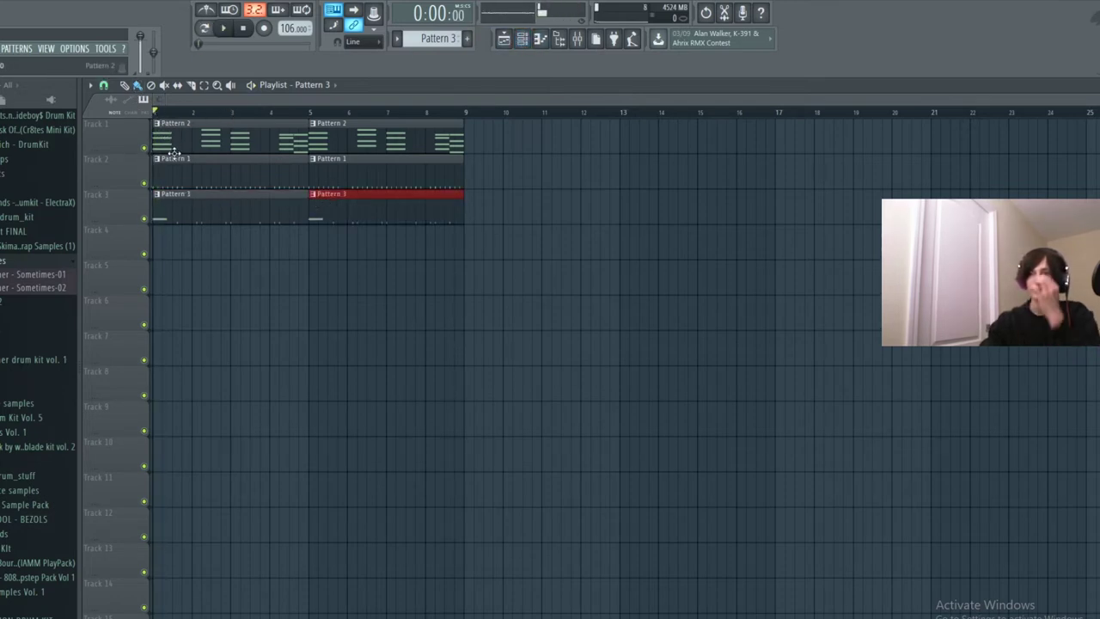
Play the arrangement, reopen the COH 808 piano roll from the channel rack, and stop playback.
key(space)
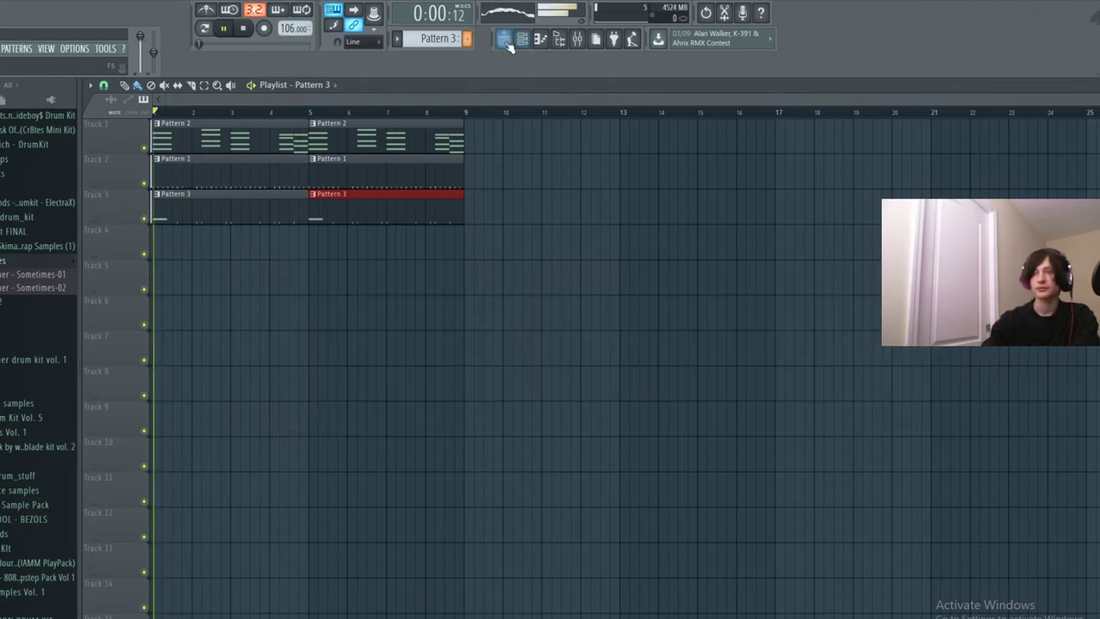
click(522, 39)
click(522, 39)
click(522, 39)
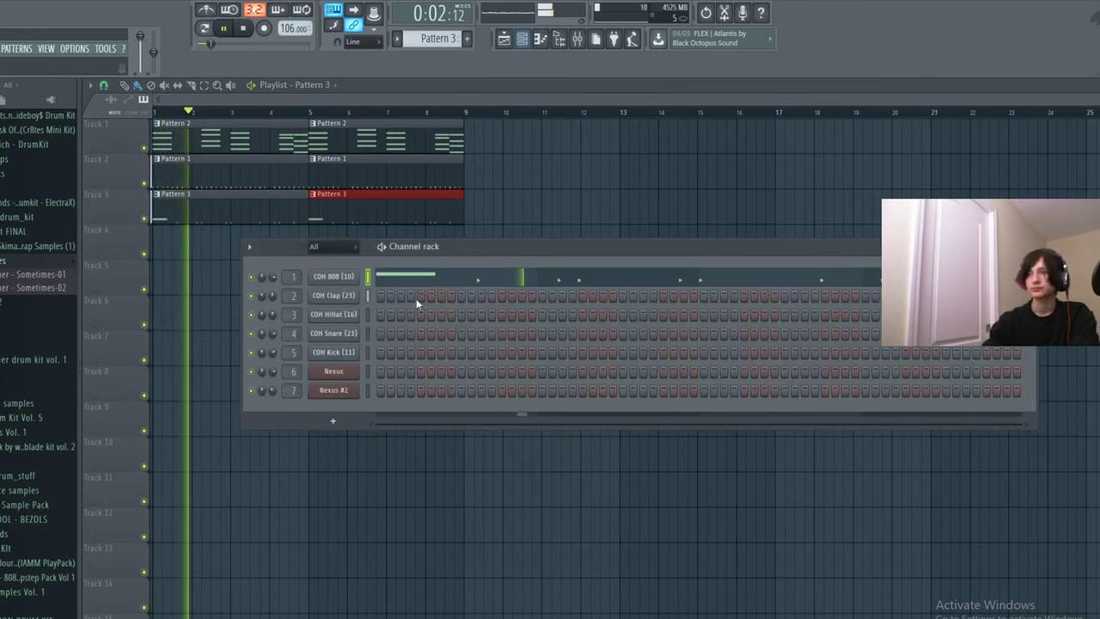
click(416, 277)
key(space)
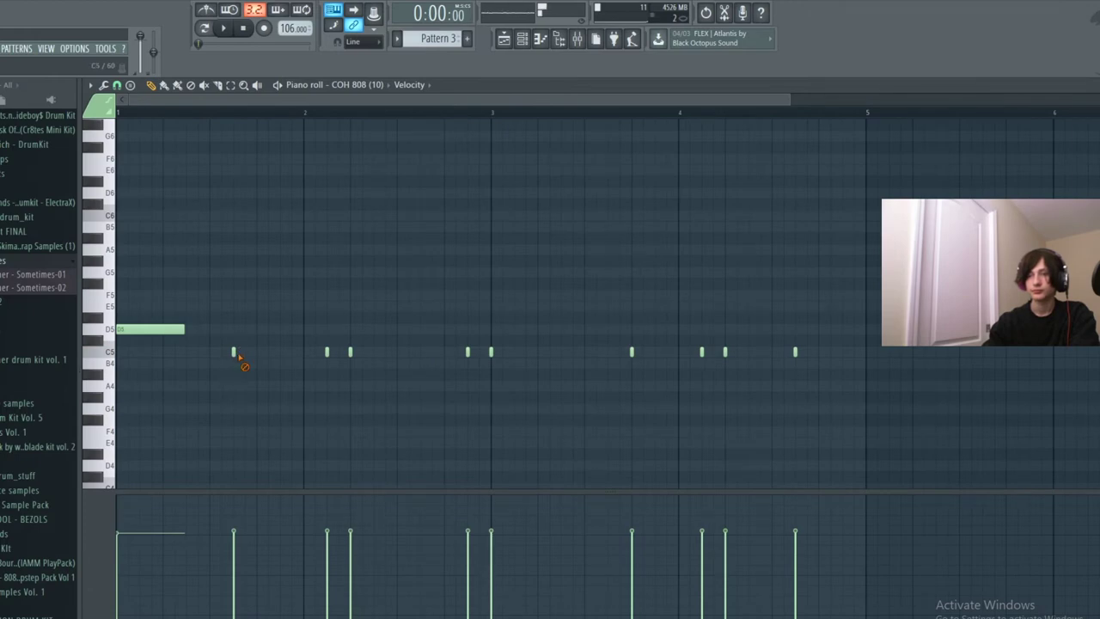
Replace the second 808 note with a D5 about one and a half beats long and the third with an E5 about half a beat long.
right_click(236, 353)
drag(236, 354, 235, 327)
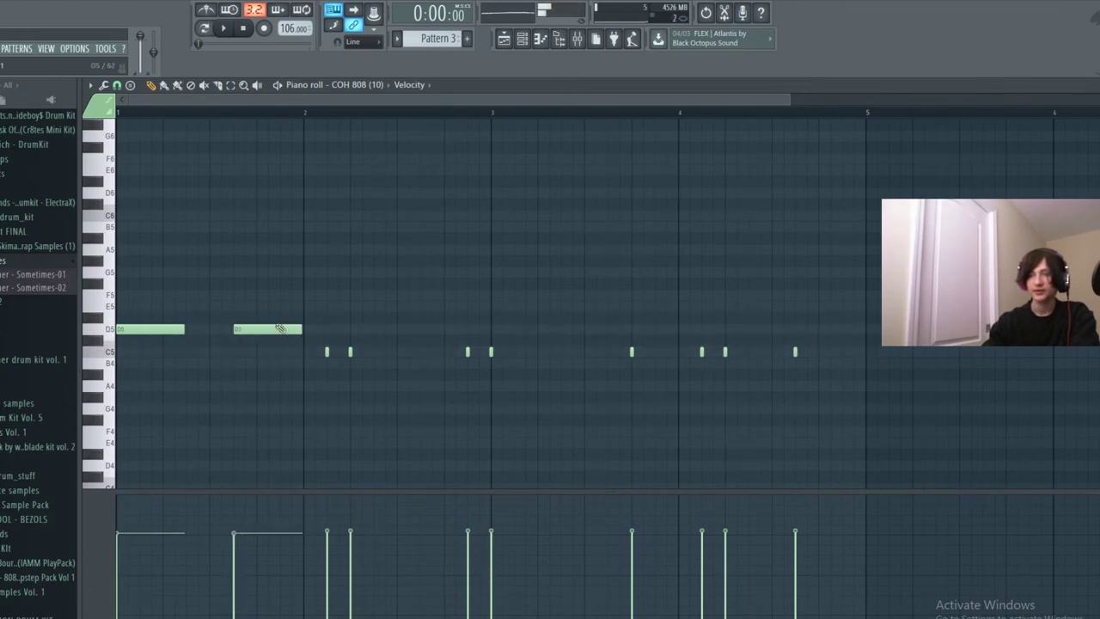
click(331, 329)
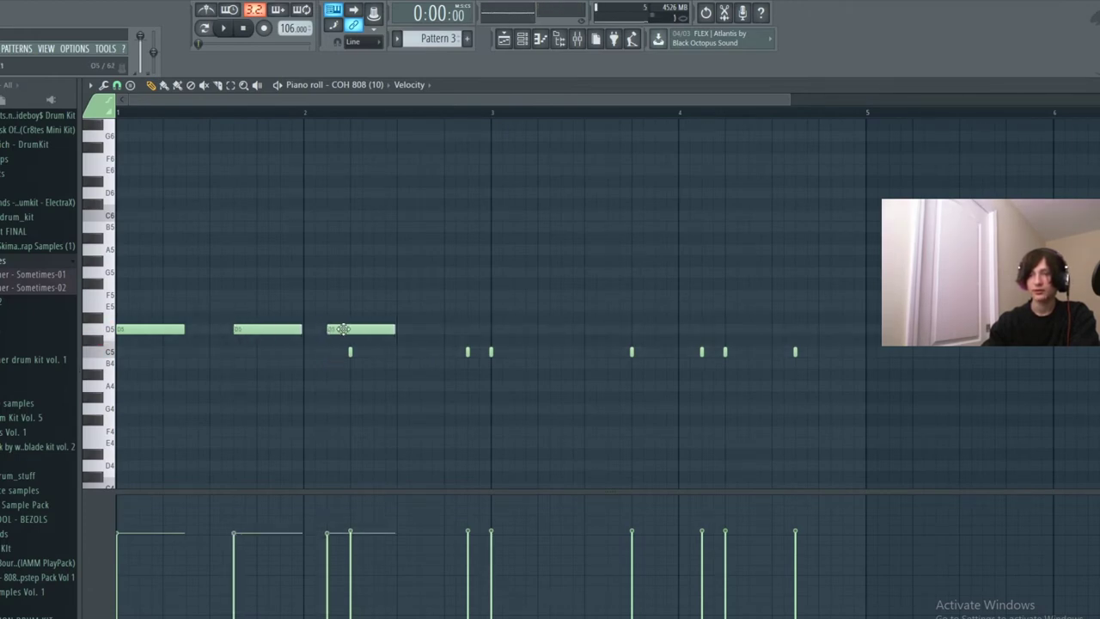
mouse_move(339, 329)
mouse_down()
mouse_move(334, 298)
mouse_move(329, 307)
mouse_move(354, 318)
mouse_up()
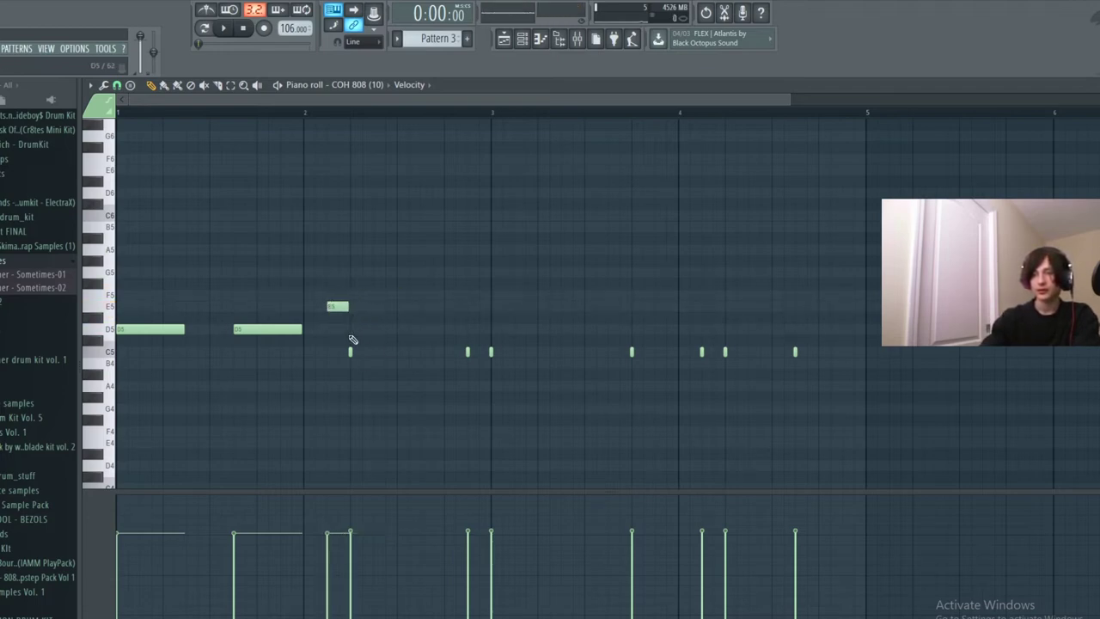
Replace the second C5 note in bar 2 with an E5 note, start playback, and extend the note to about two beats.
right_click(351, 350)
click(358, 308)
key(space)
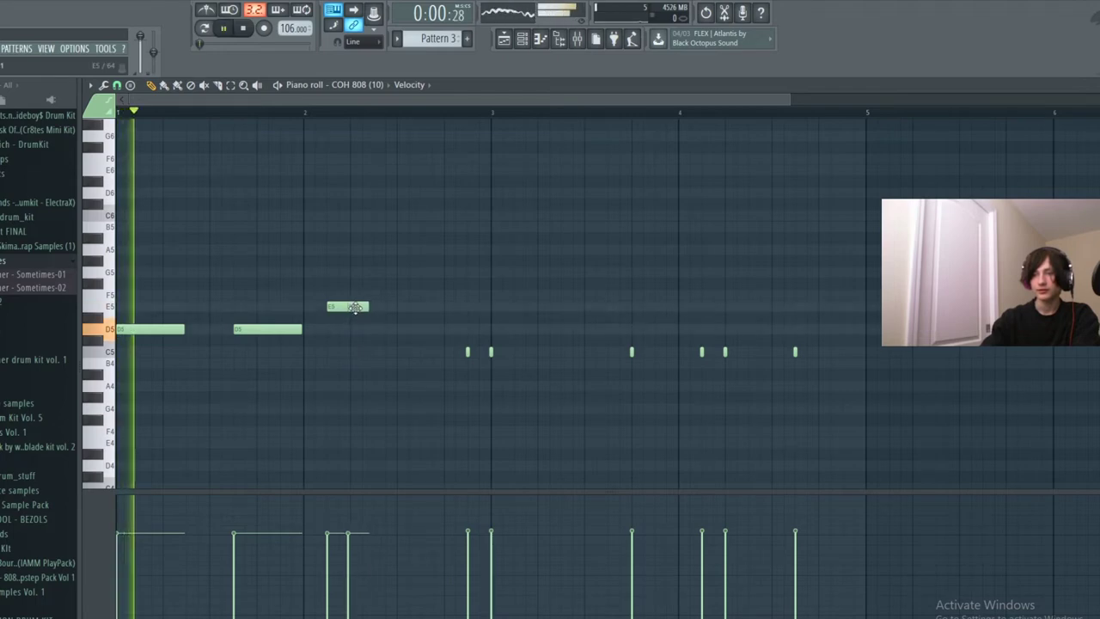
drag(371, 307, 442, 331)
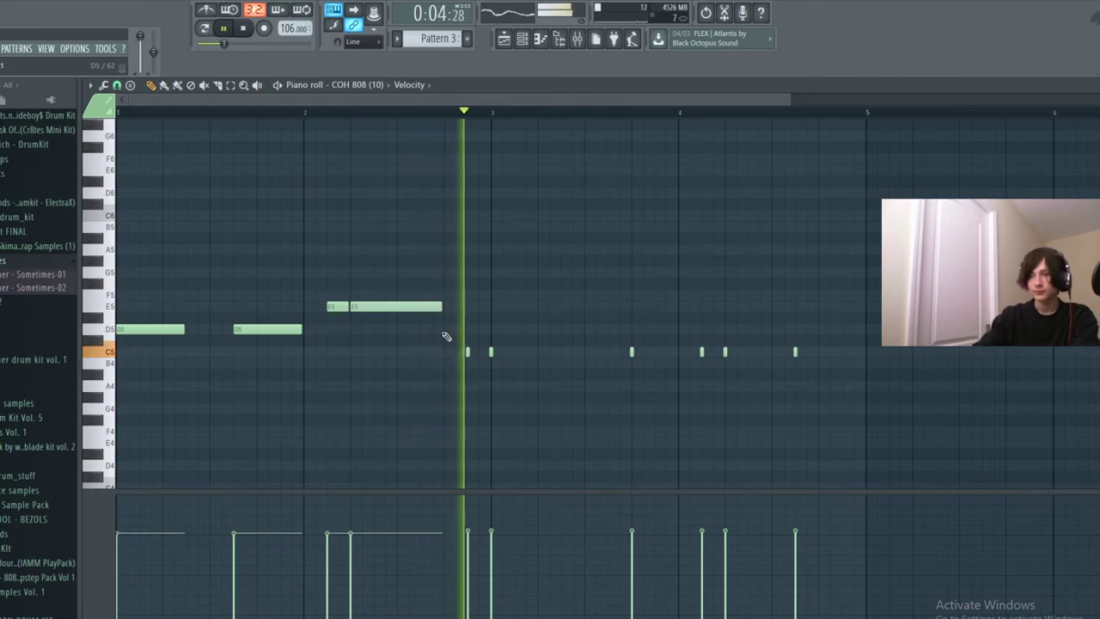
Stop playback and replace the C5 note just before bar 3 with a G5 note about half a beat long.
key(space)
right_click(469, 350)
double_click(471, 312)
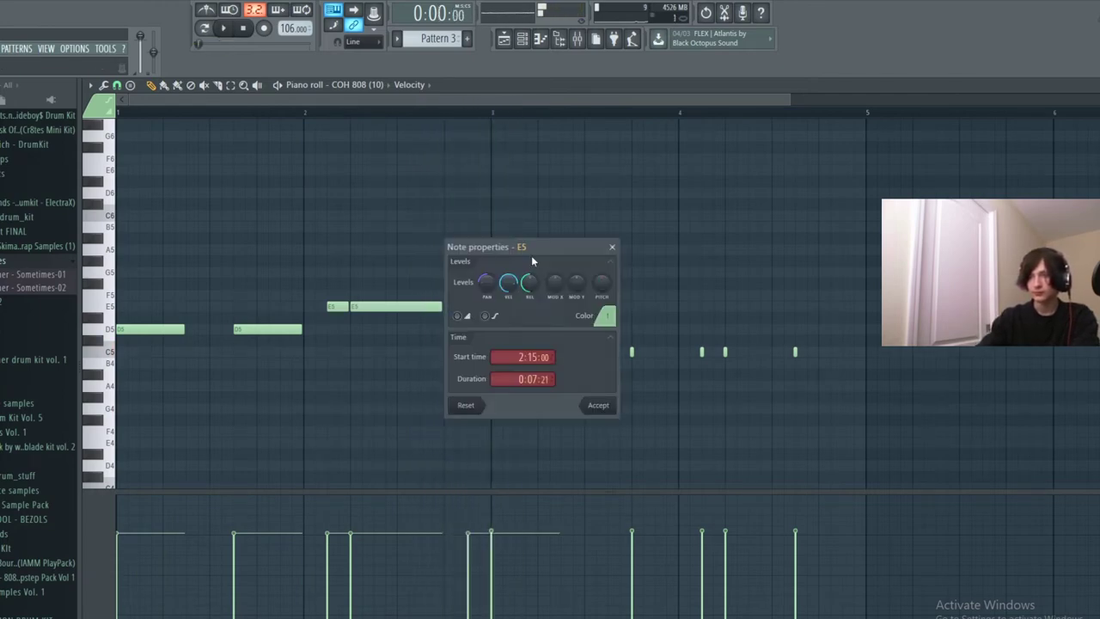
click(611, 247)
drag(479, 310, 491, 282)
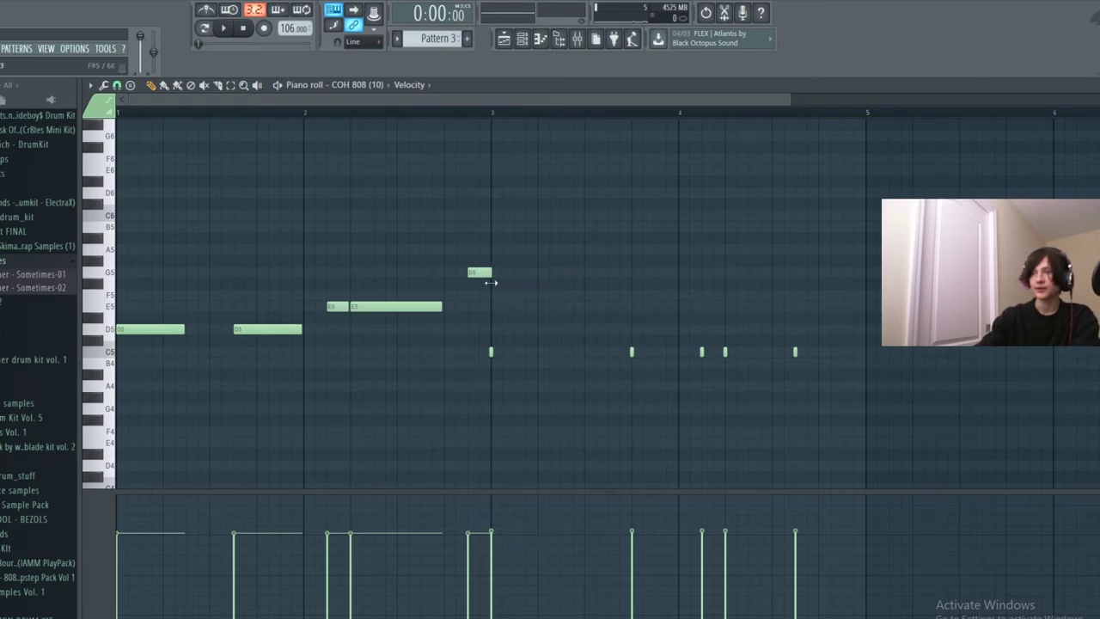
click(487, 272)
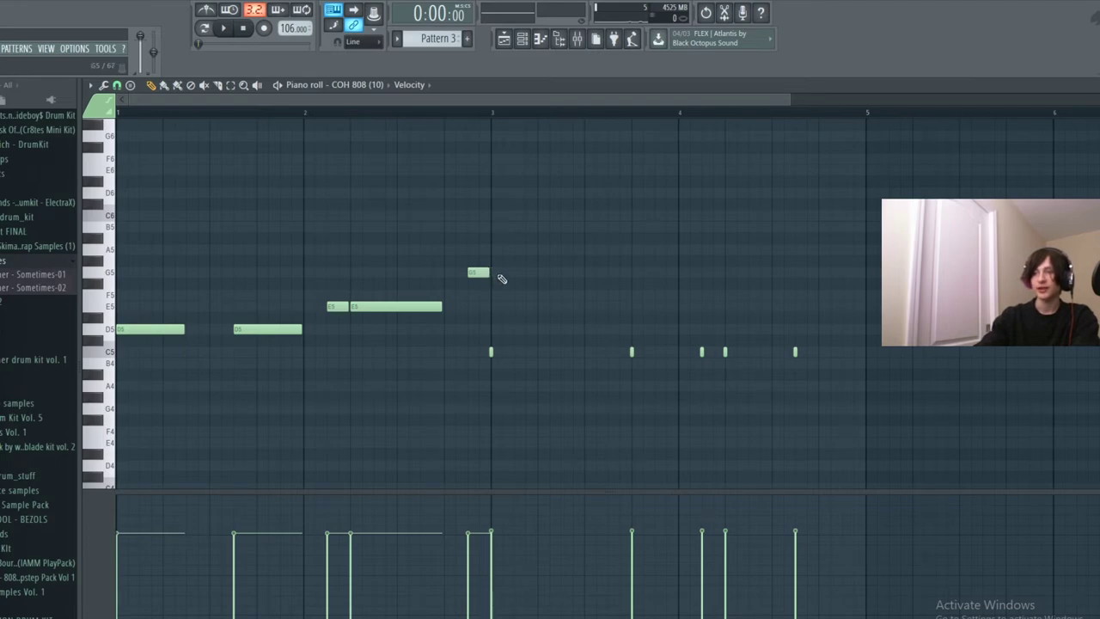
During playback, replace the two C5 notes in bar 3 with D5 notes about two beats and one and a half beats long.
key(space)
key(space)
key(space)
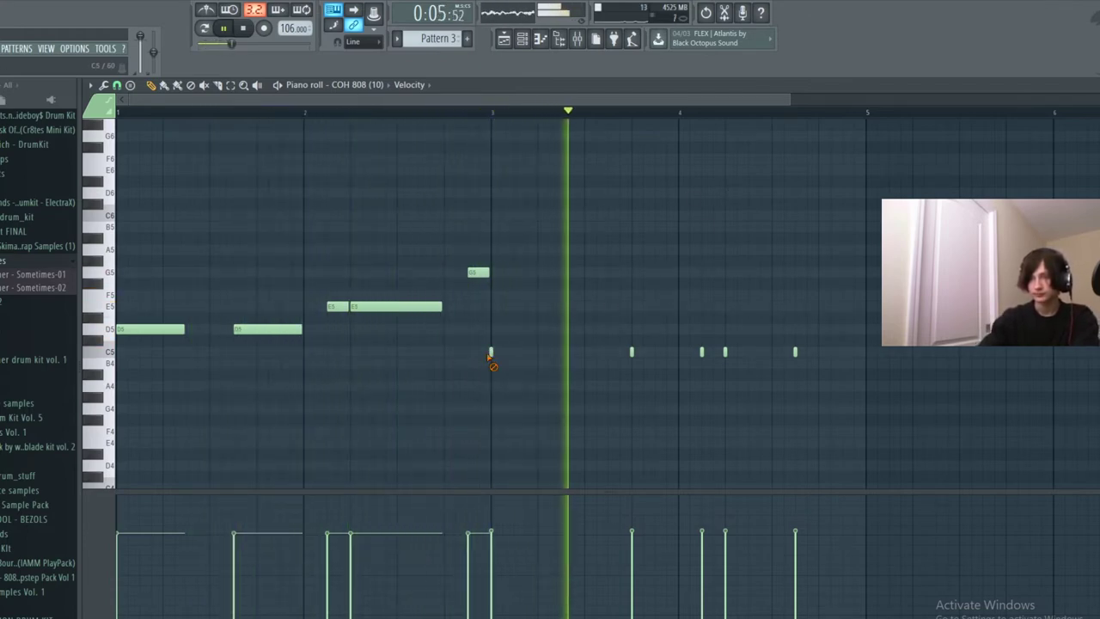
drag(492, 354, 584, 352)
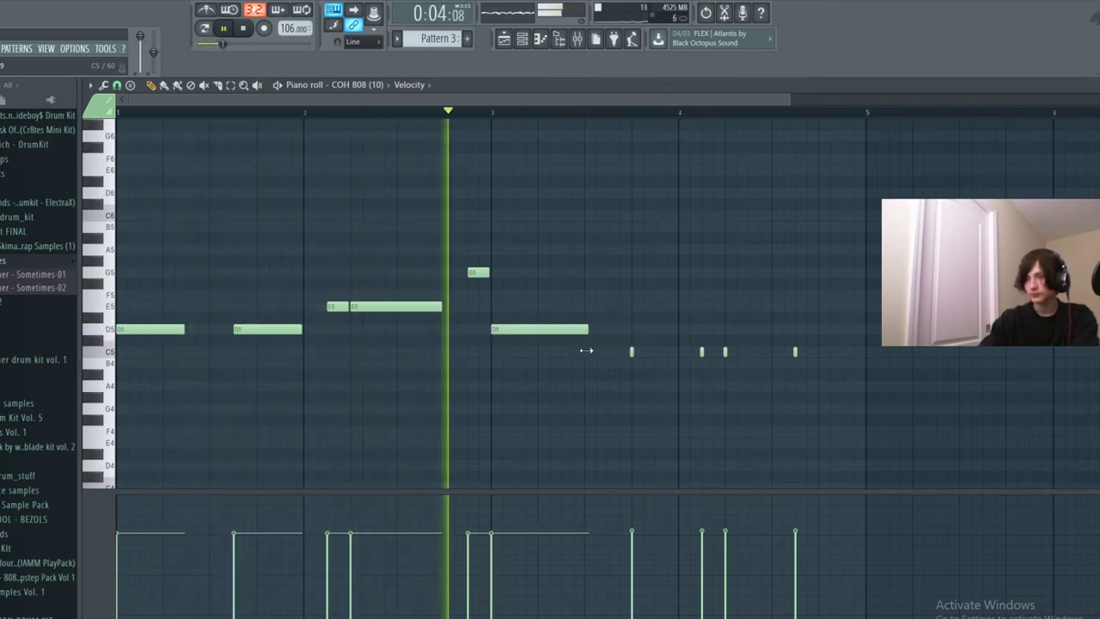
click(636, 331)
drag(722, 330, 700, 340)
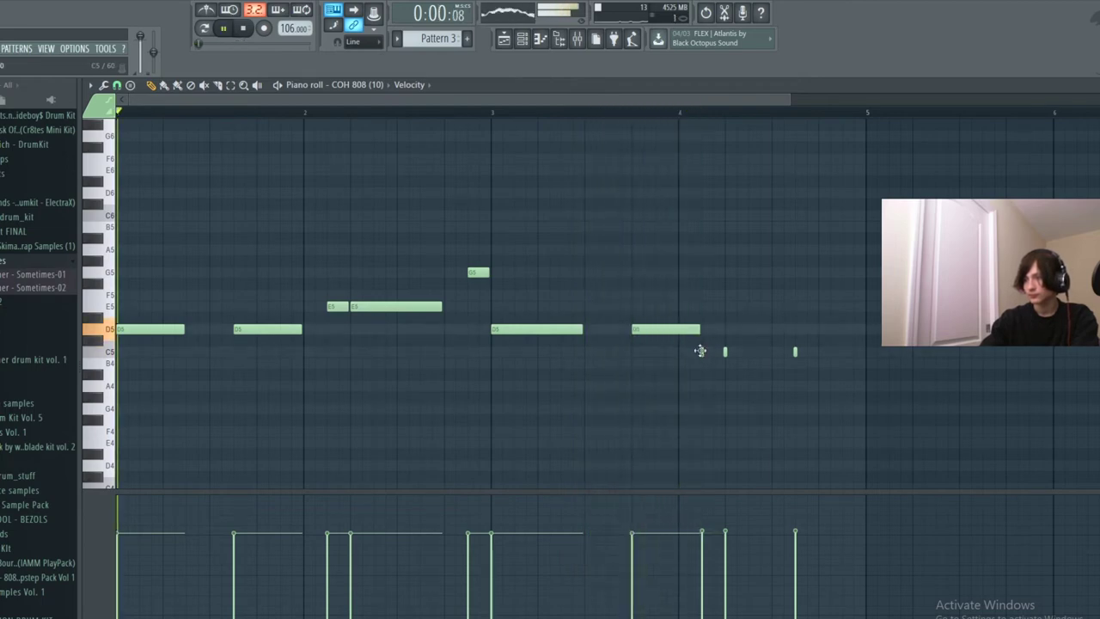
Replace the three C5 notes in bar 4 with one short E5 and two E5 notes about one and a half beats long, and stop playback.
click(710, 307)
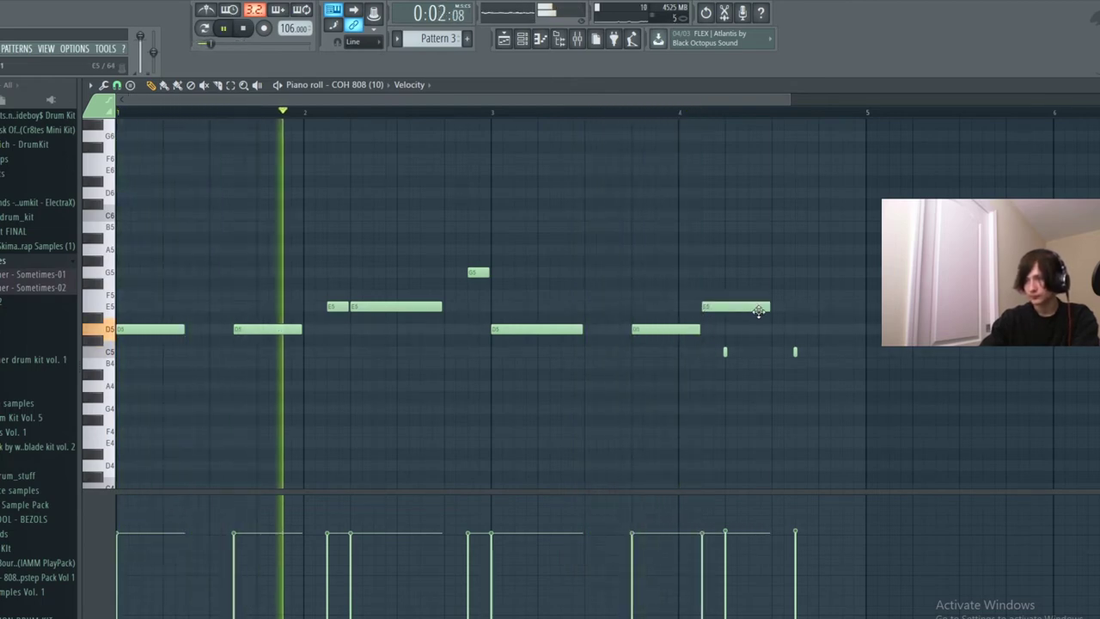
drag(758, 311, 724, 310)
right_click(725, 352)
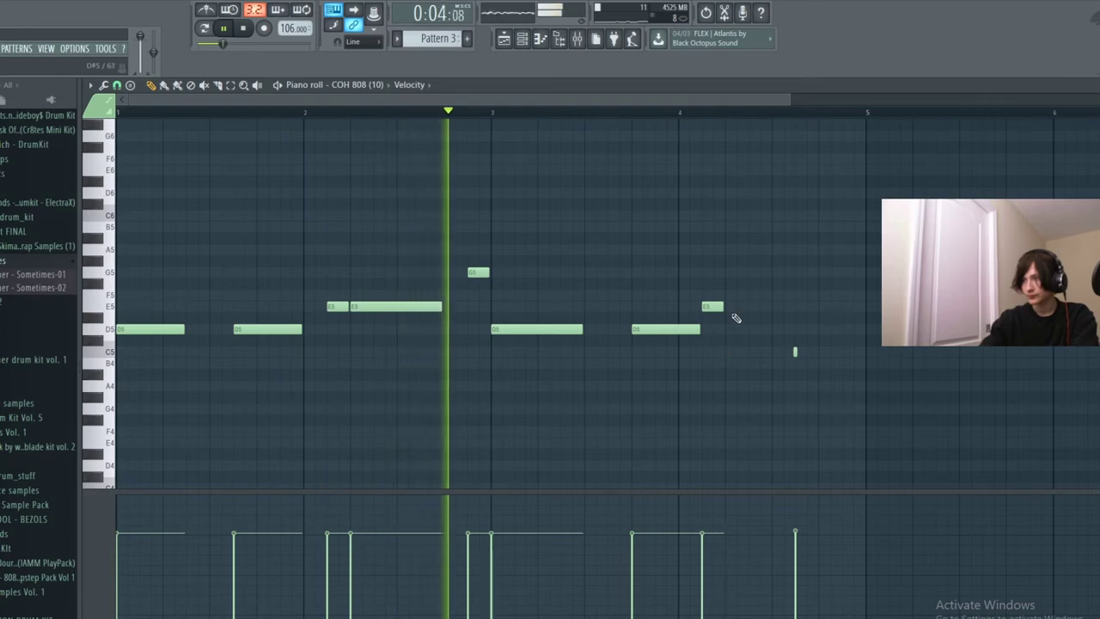
click(737, 307)
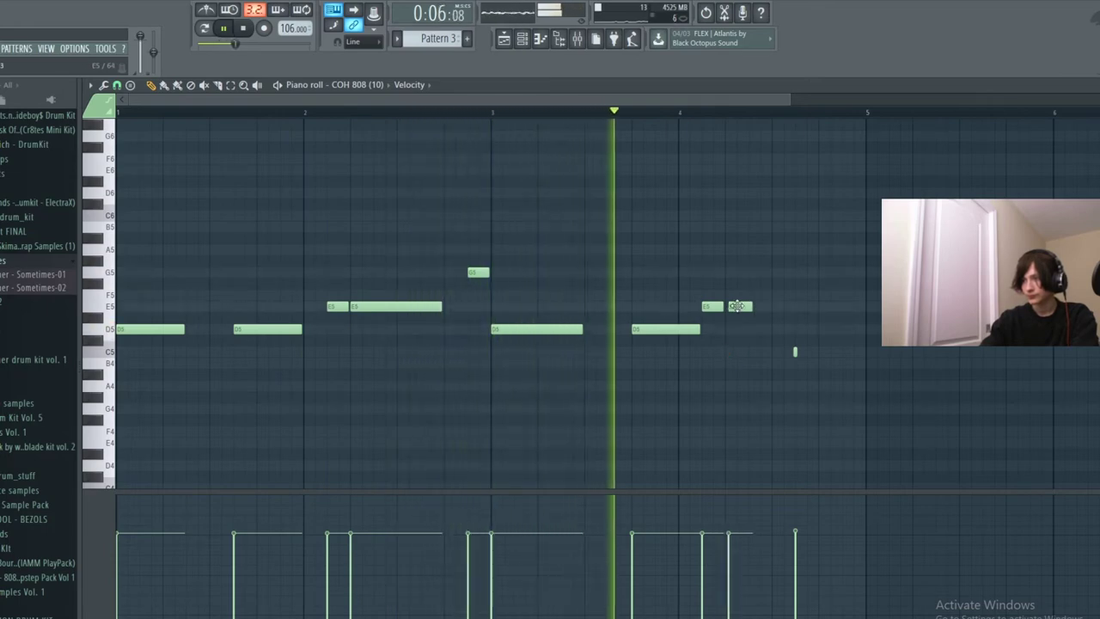
drag(752, 308, 795, 312)
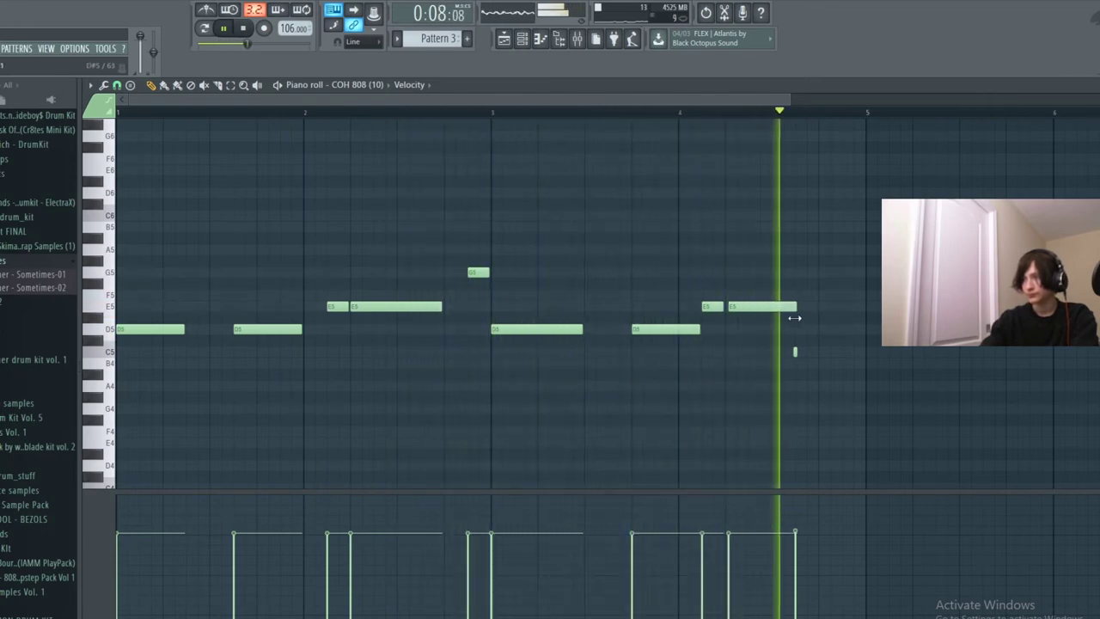
right_click(796, 351)
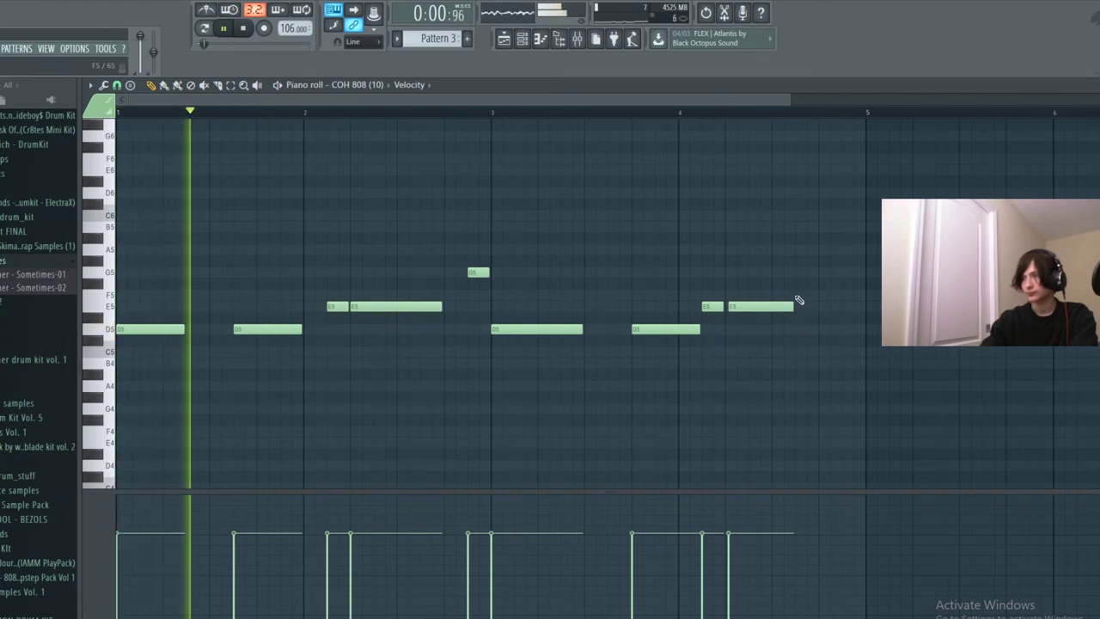
click(804, 308)
key(space)
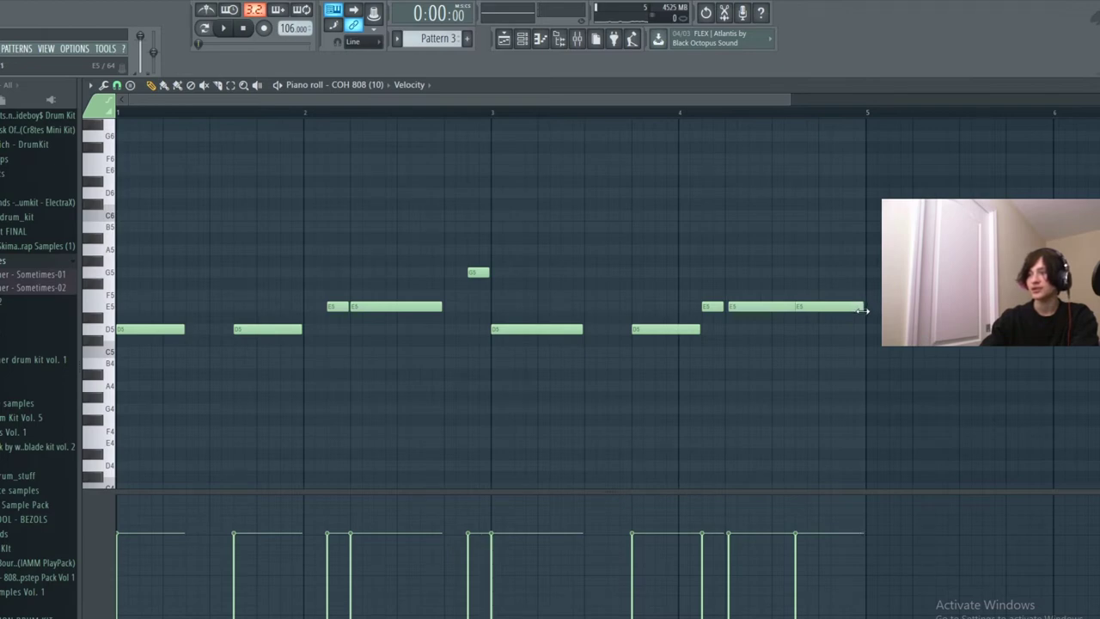
click(857, 228)
mouse_move(860, 228)
mouse_down()
mouse_move(860, 180)
mouse_move(863, 238)
mouse_up()
right_click(864, 238)
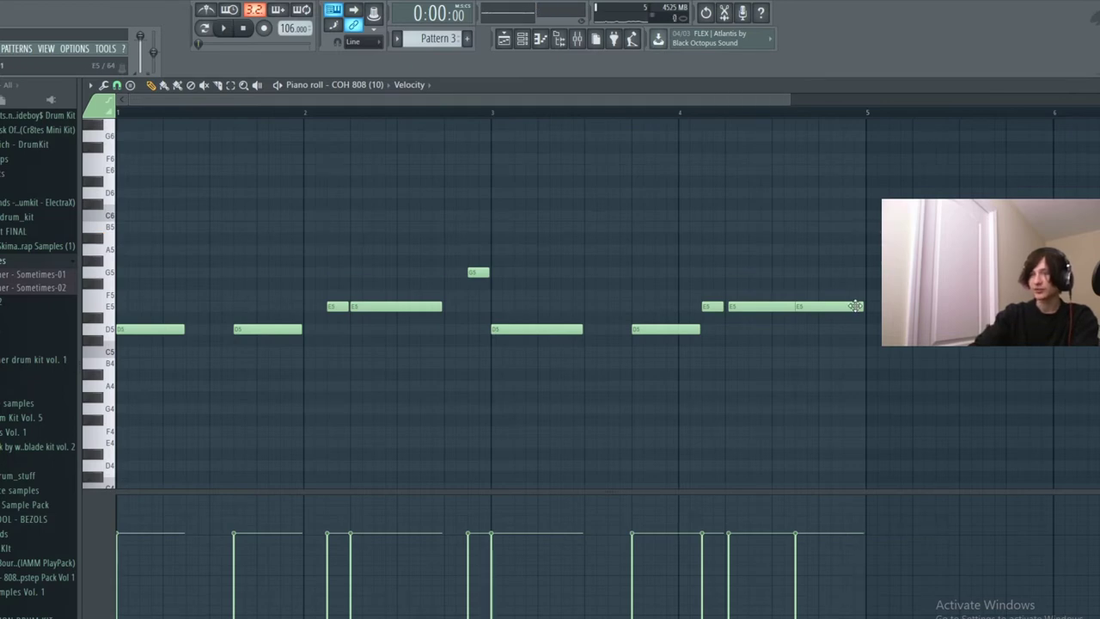
Place an E6 note near the end of bar 4 and a D#6 note starting slightly after it and overlapping it.
click(818, 193)
right_click(835, 190)
mouse_move(834, 179)
mouse_down()
mouse_move(837, 158)
mouse_move(840, 170)
mouse_up()
click(848, 181)
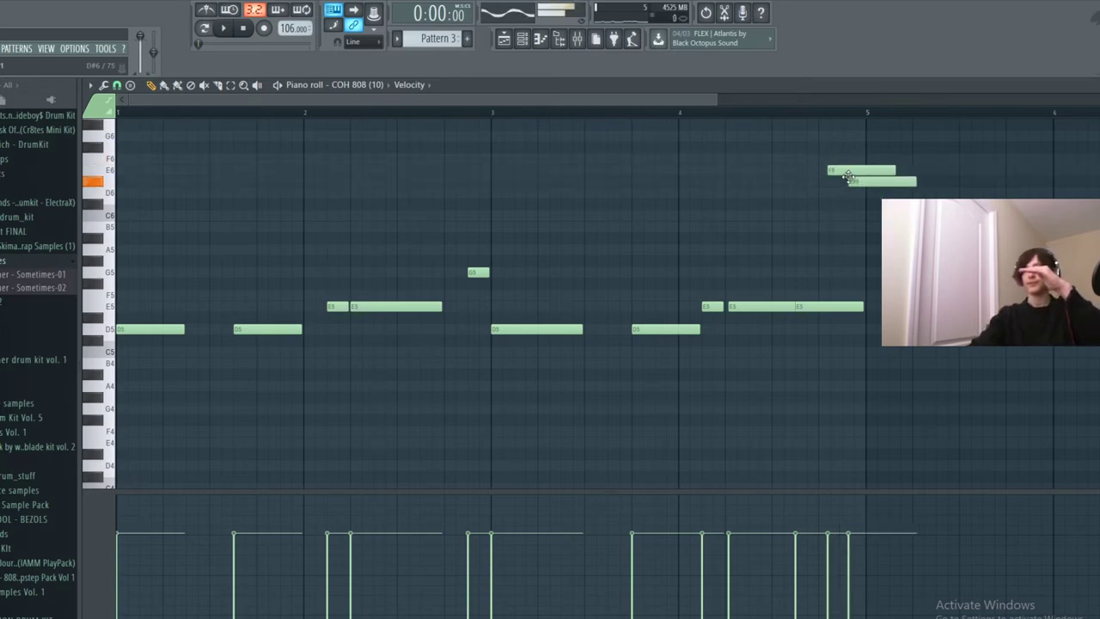
Delete the overlapping E6 and D#6 notes near the end of bar 4.
right_click(847, 171)
right_click(852, 180)
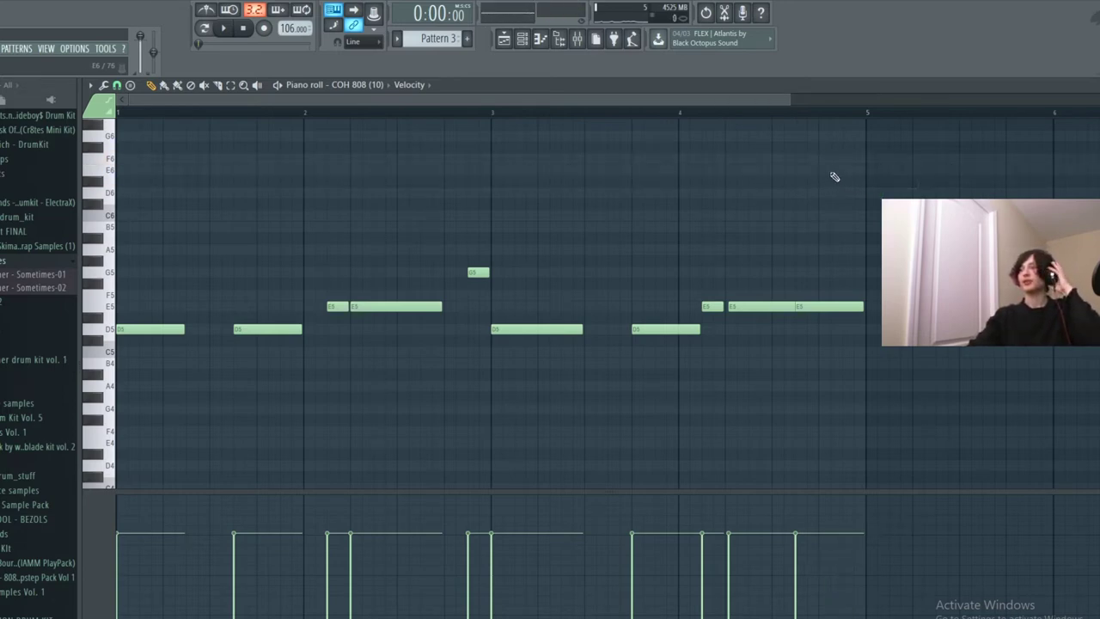
click(789, 170)
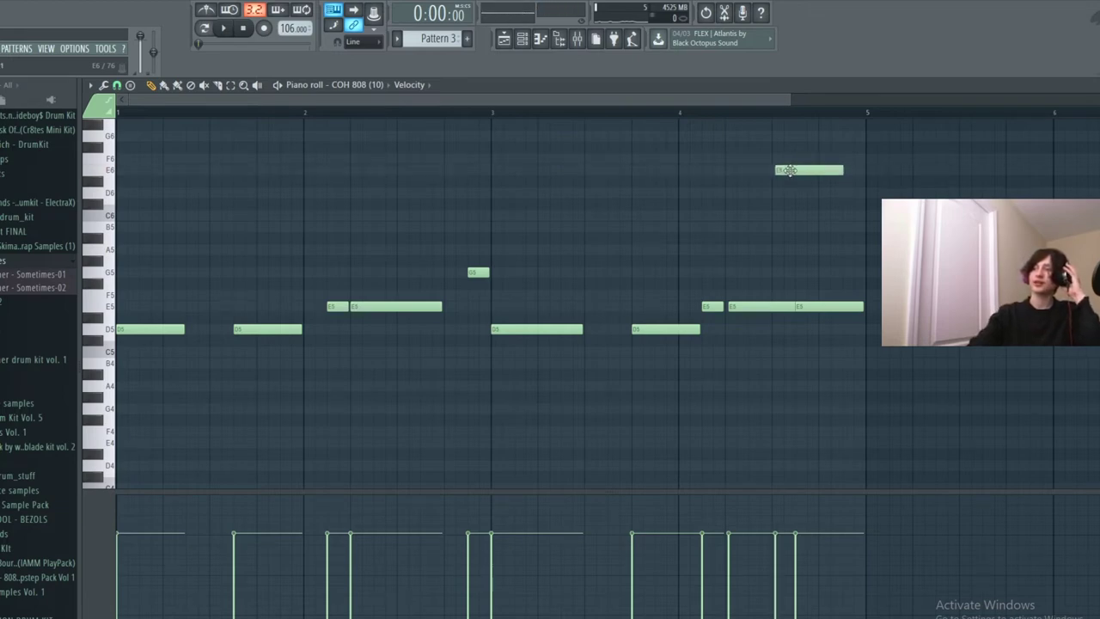
click(795, 180)
right_click(838, 181)
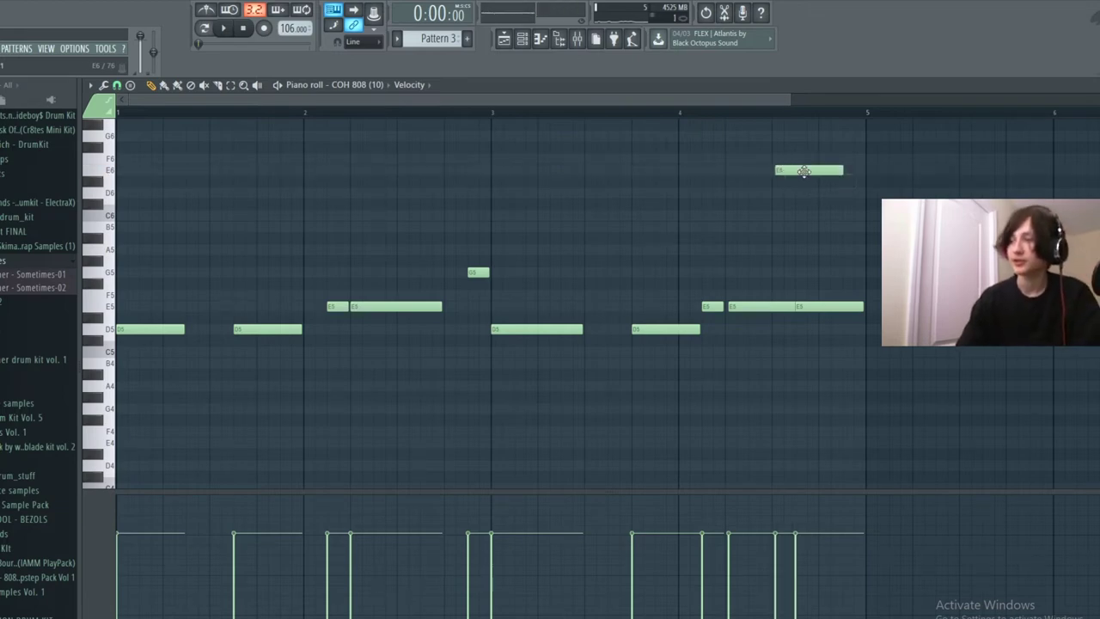
right_click(838, 171)
Place an E6 note one step long at the very end of bar 4, ending at bar 5, and set the snap to 1/4 step.
click(856, 172)
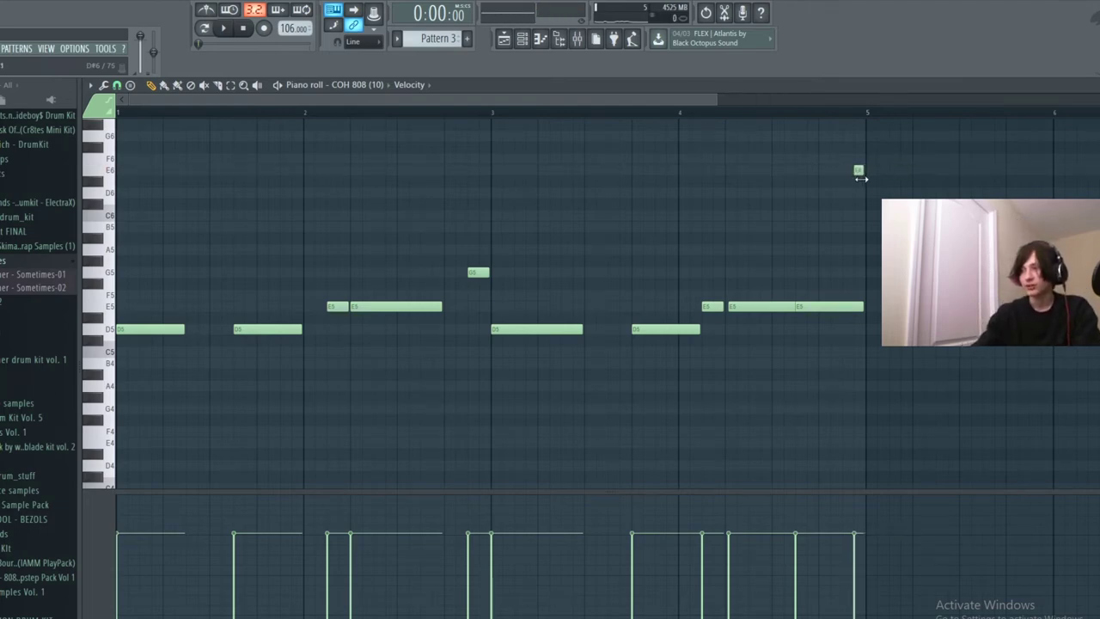
drag(859, 173, 861, 173)
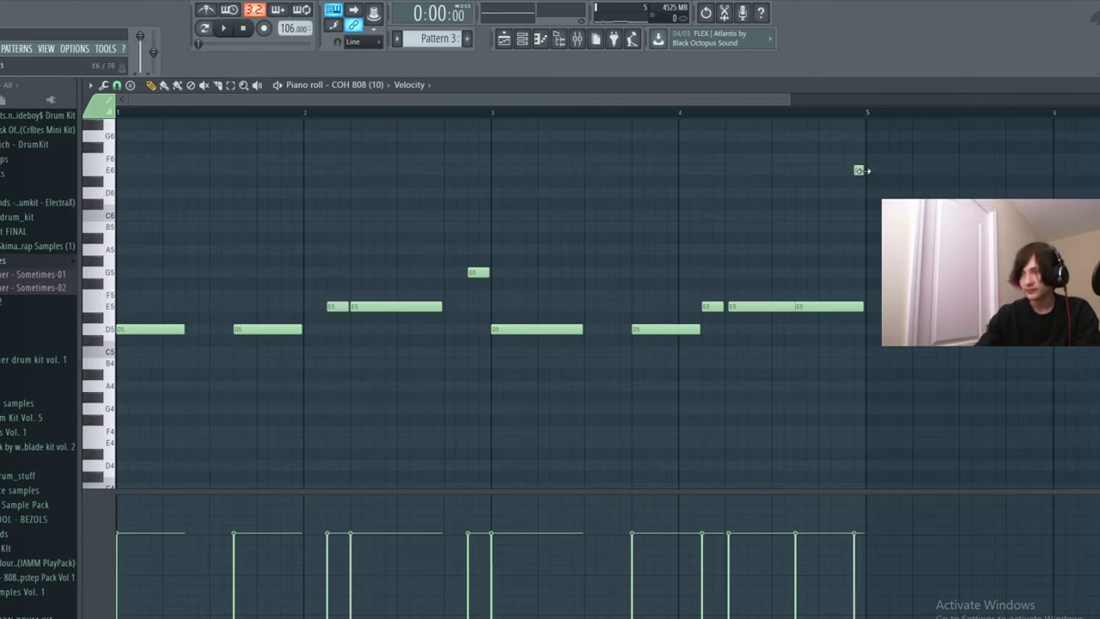
ctrl+scroll(855, 181, up, 2)
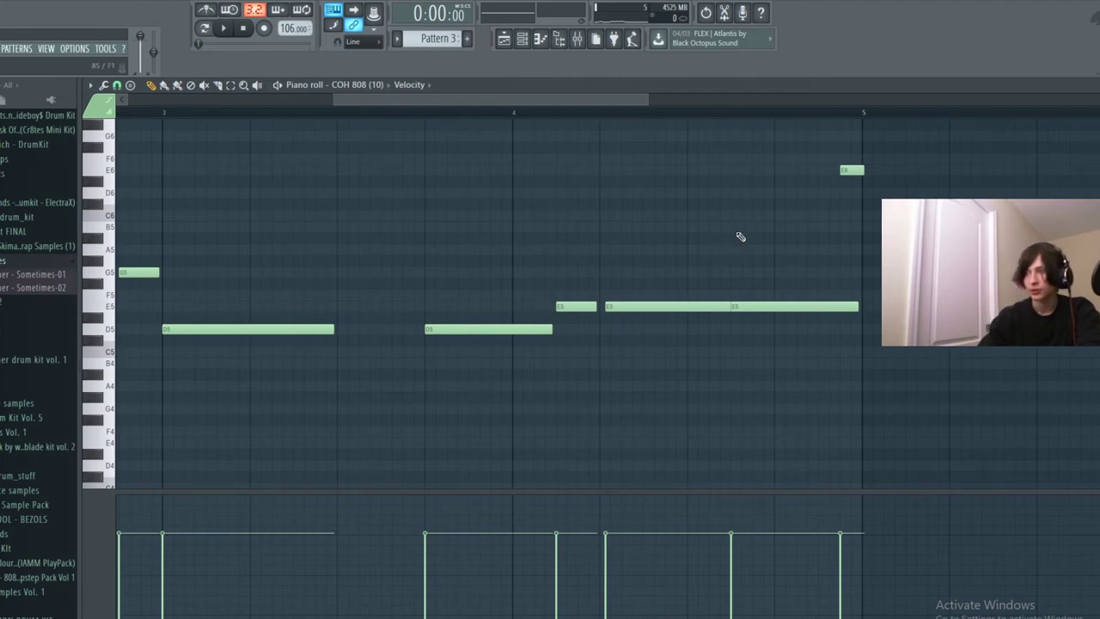
ctrl+scroll(860, 172, up, 4)
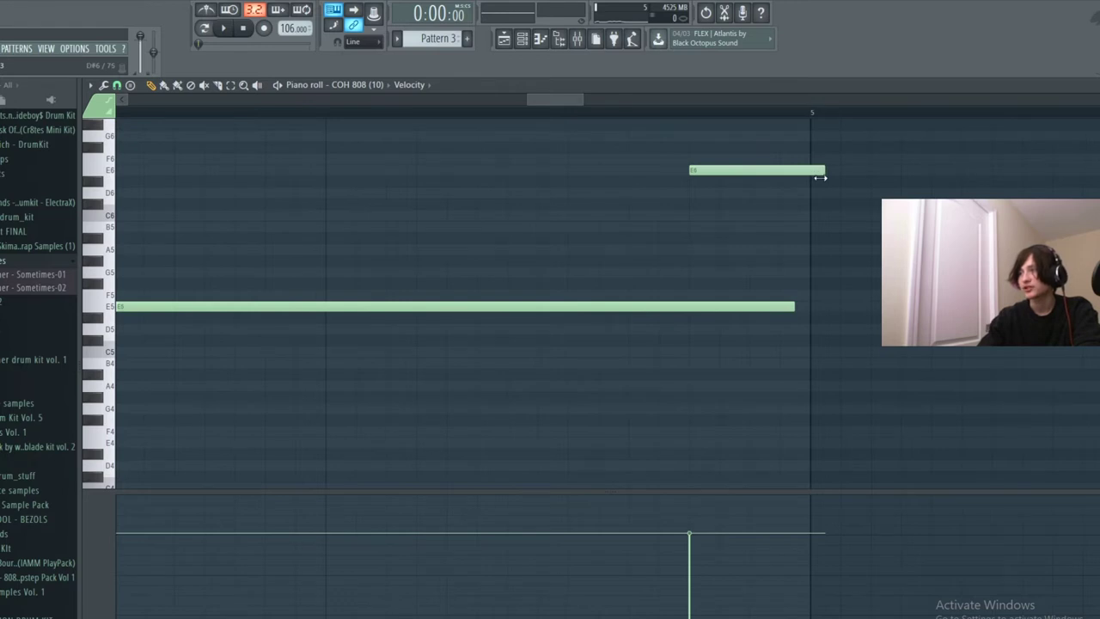
click(117, 87)
click(137, 156)
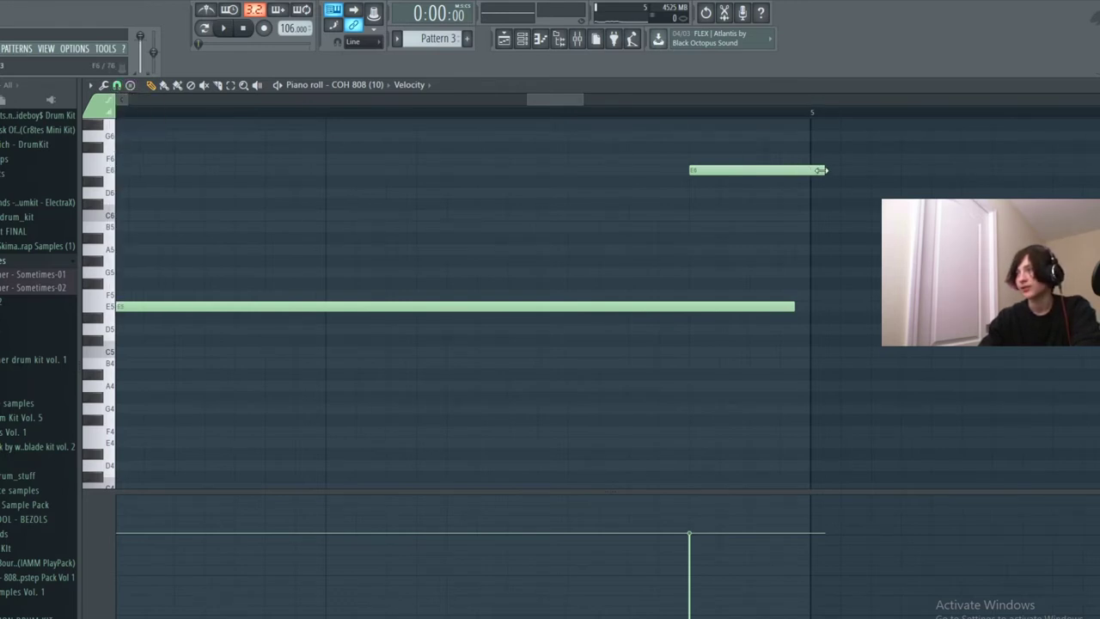
drag(810, 172, 809, 172)
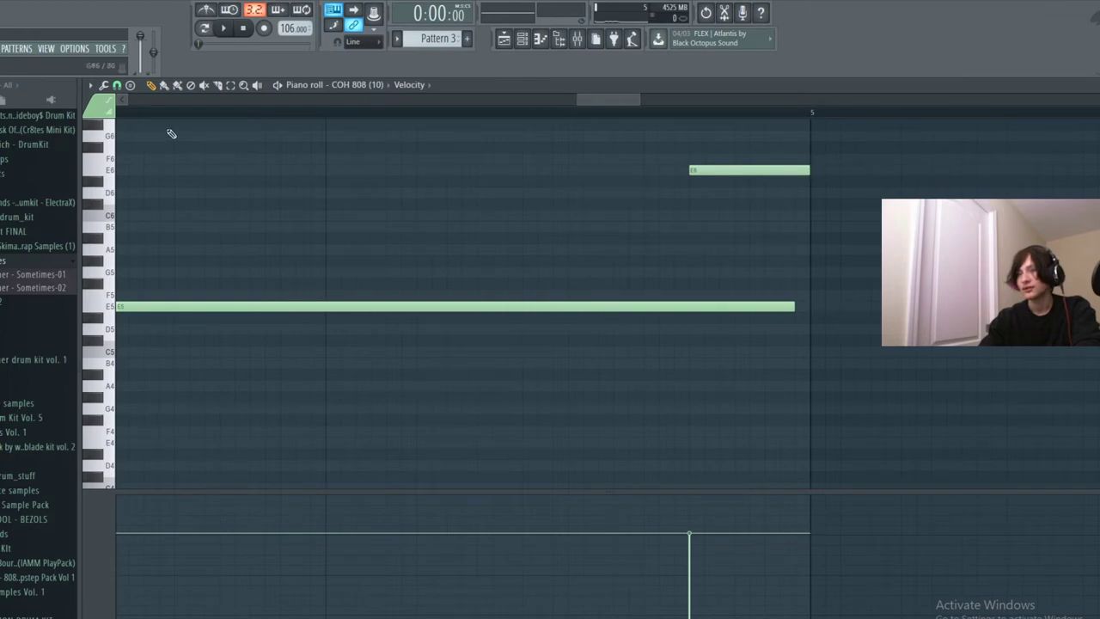
click(117, 86)
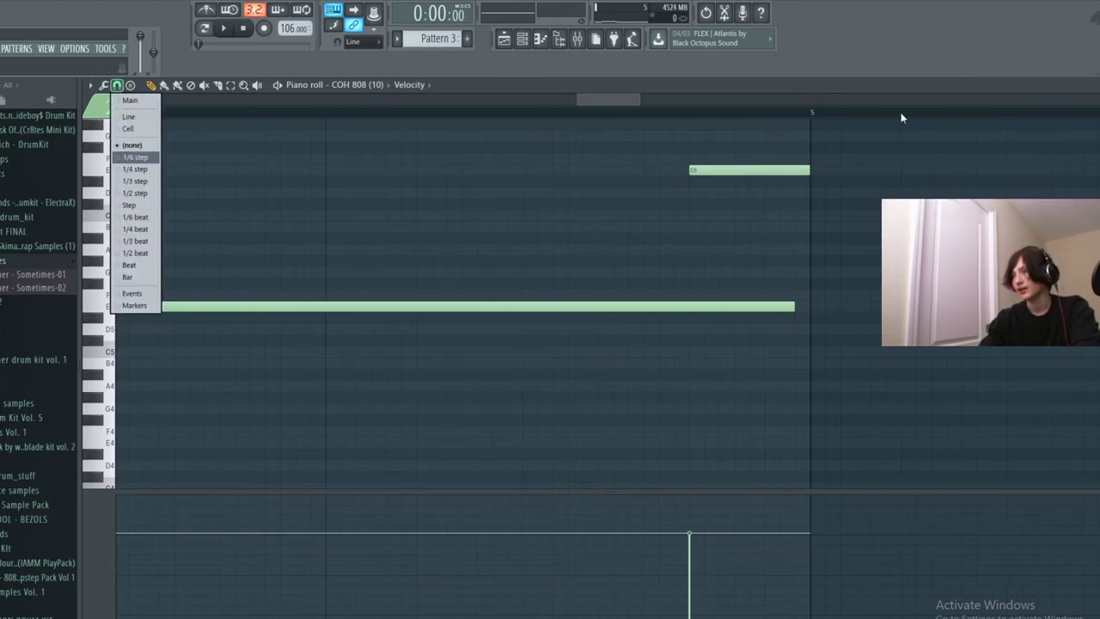
click(135, 171)
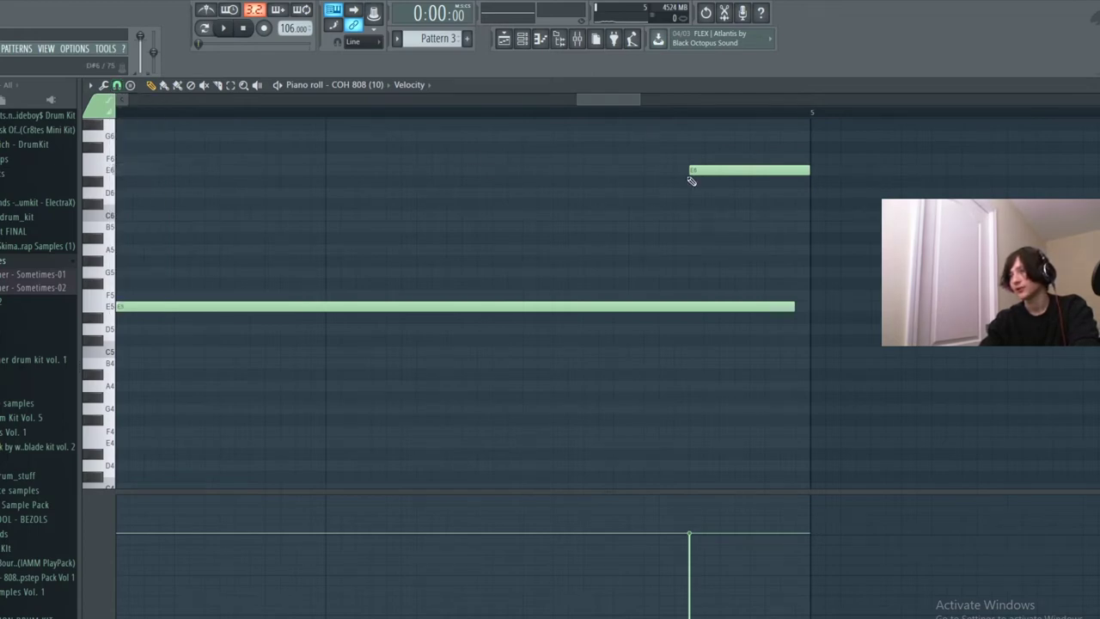
Turn the E6 note at the end of bar 4 into a slide note in its note properties.
scroll(728, 180, down, 3)
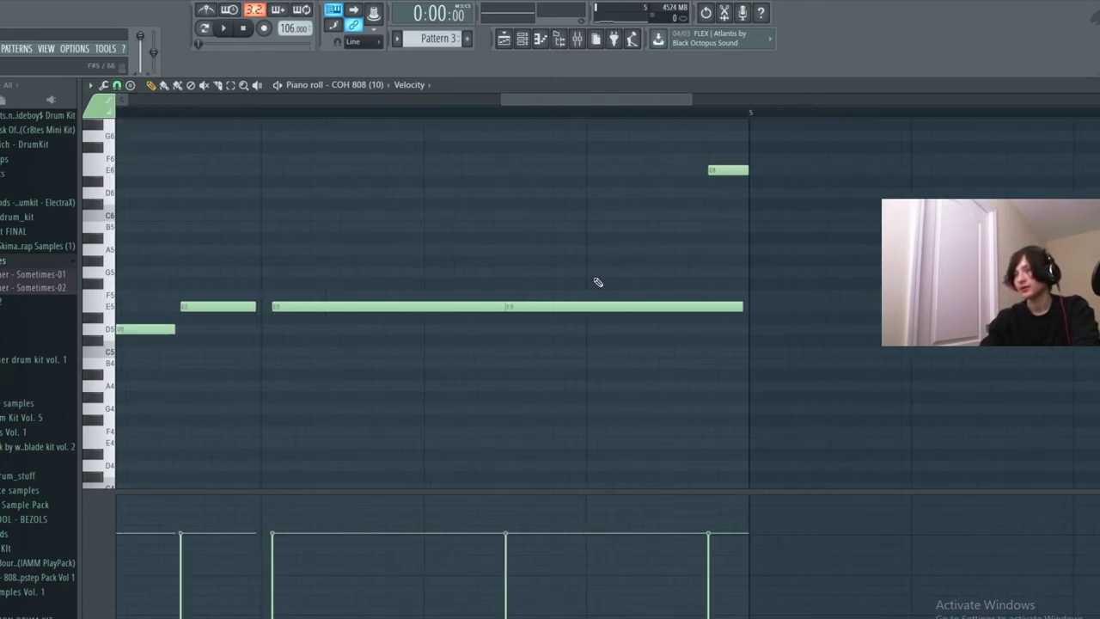
scroll(602, 276, up, 4)
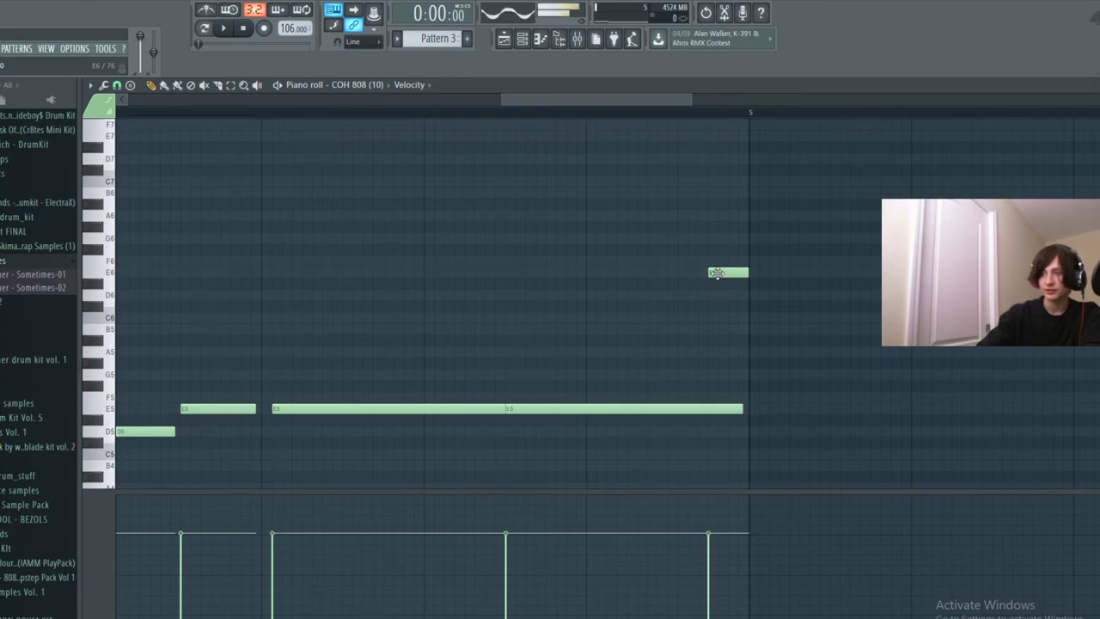
double_click(720, 275)
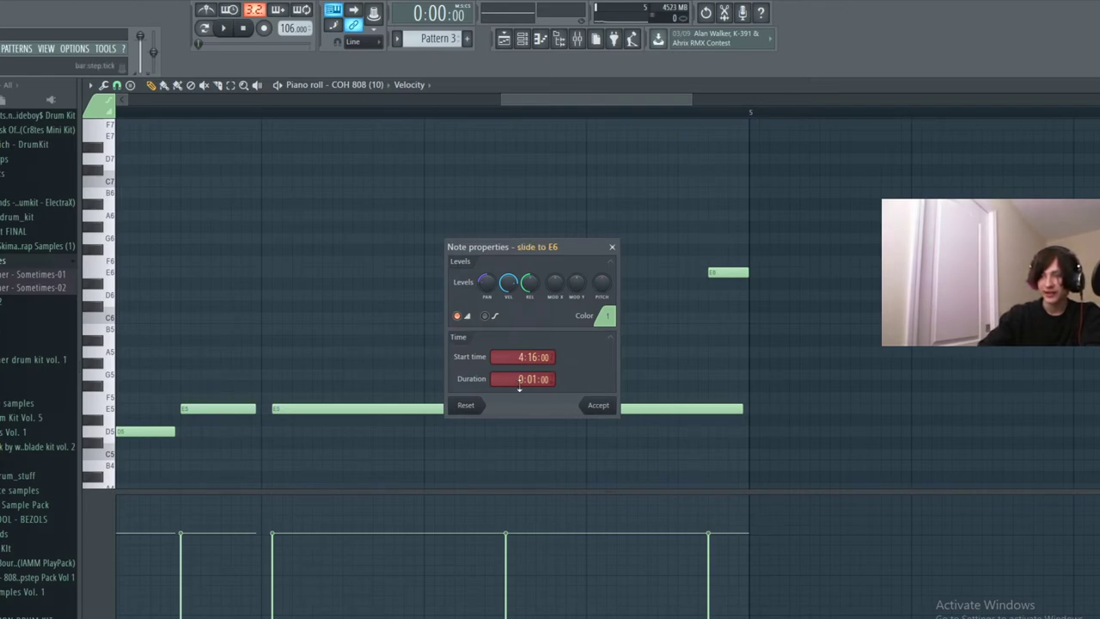
click(598, 407)
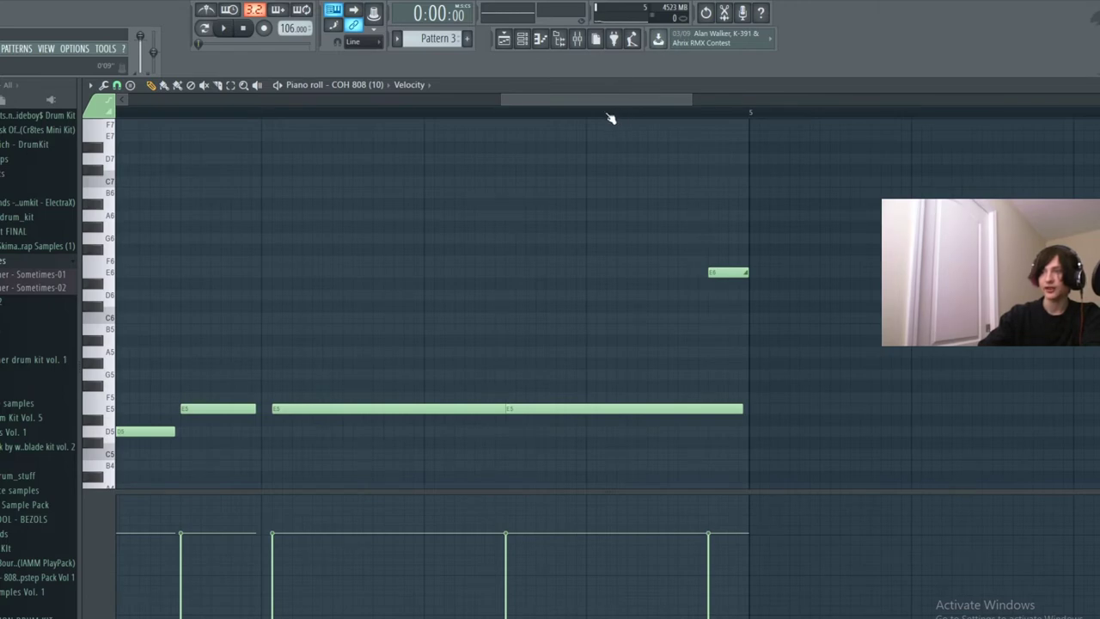
Play the bassline through bar 4 to hear the slide note, check its note properties, and stop playback.
key(space)
drag(501, 101, 183, 100)
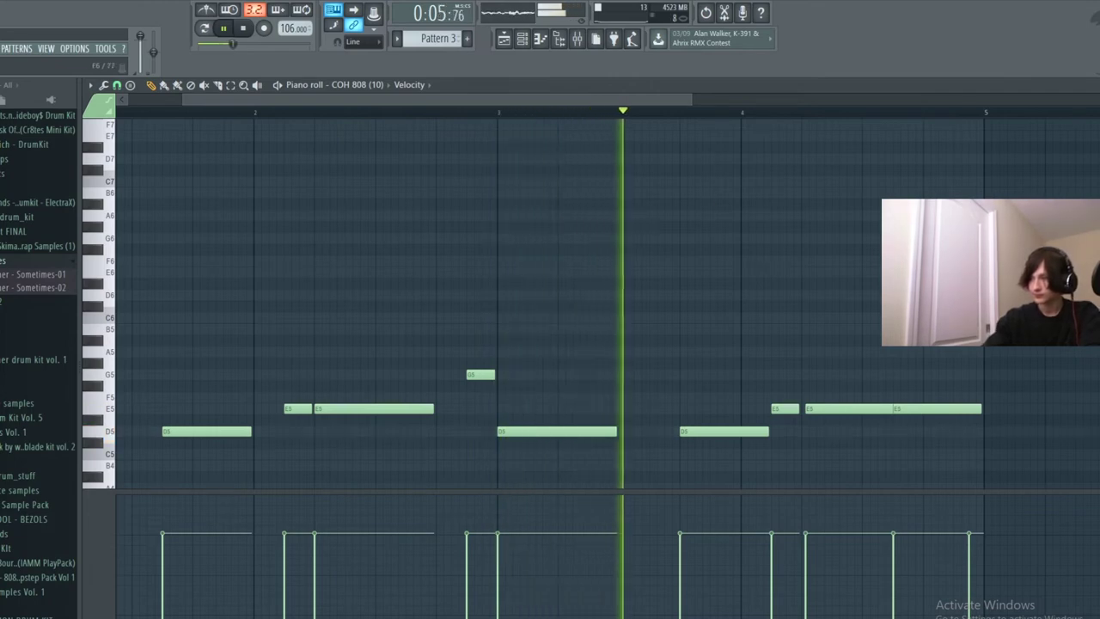
double_click(976, 272)
click(615, 246)
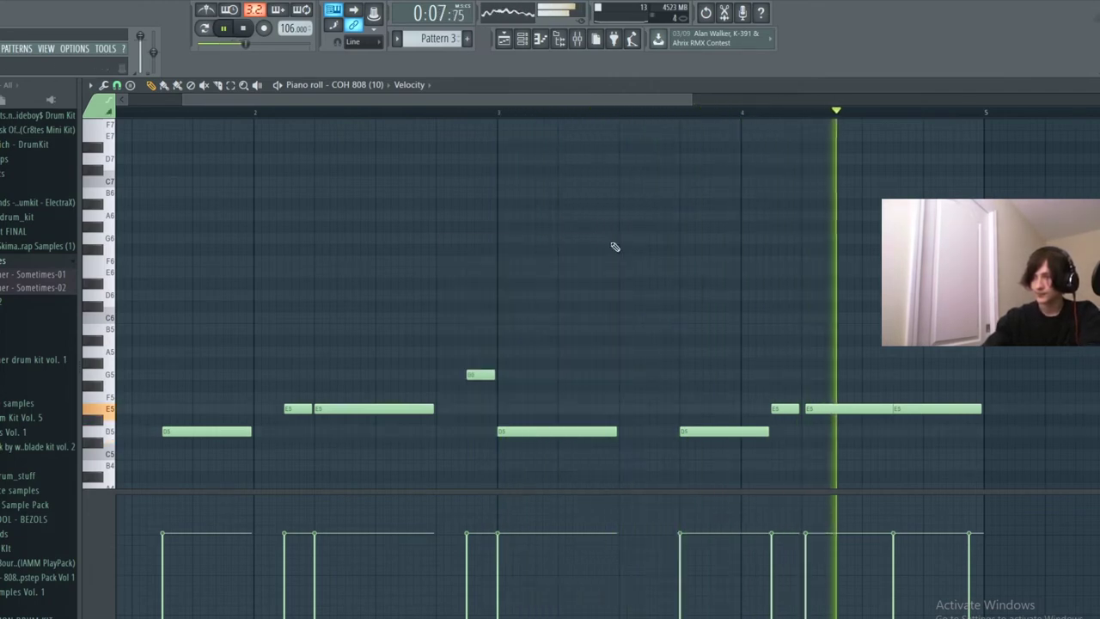
key(space)
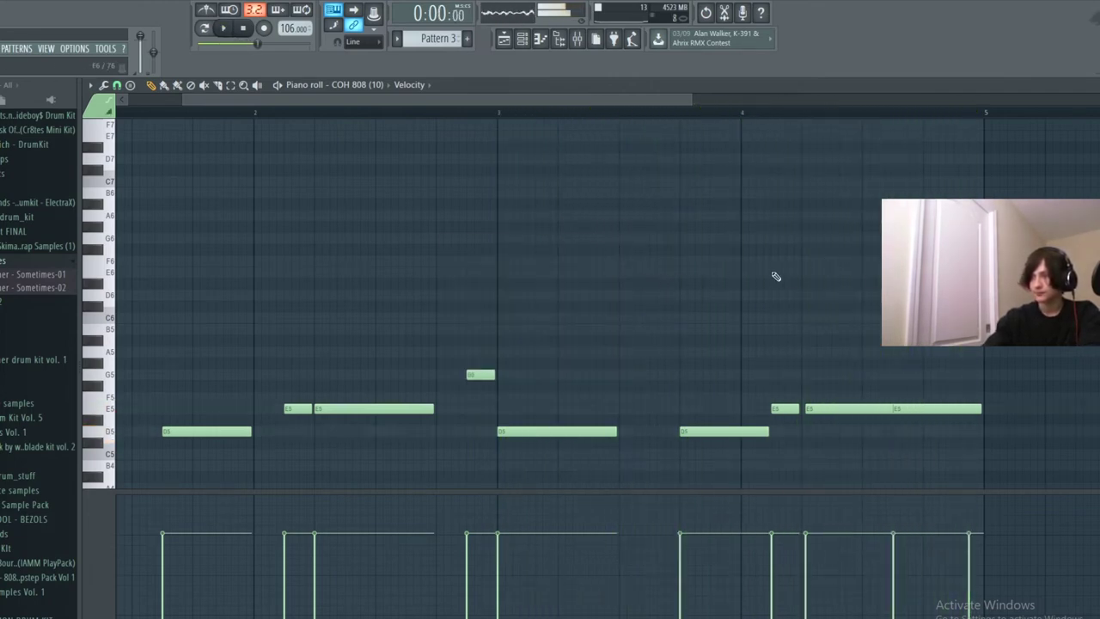
drag(386, 103, 201, 133)
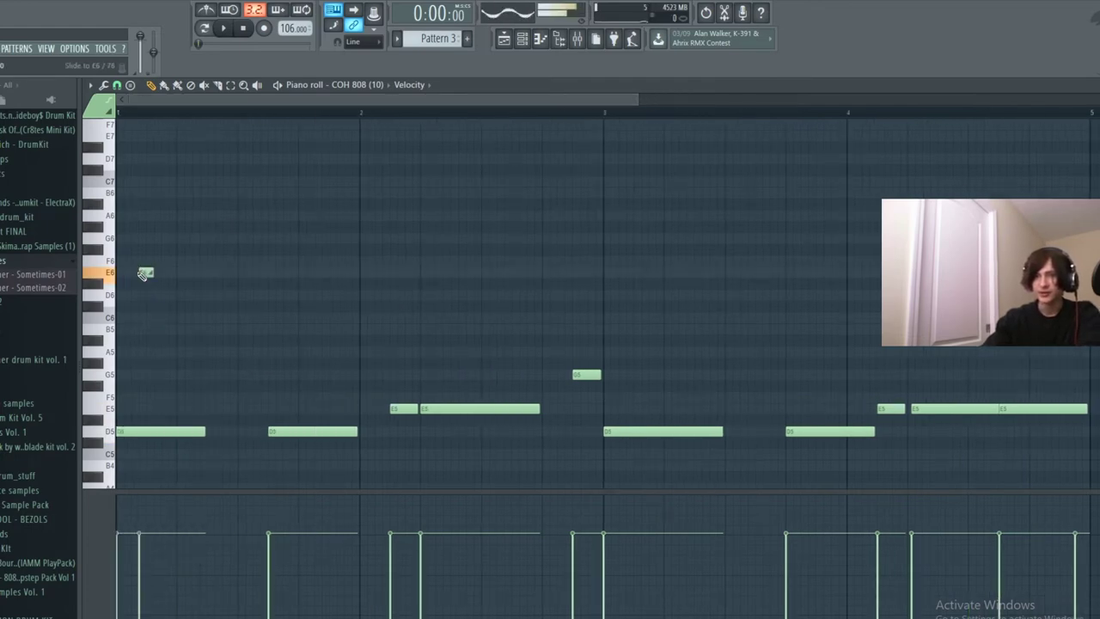
drag(140, 272, 136, 275)
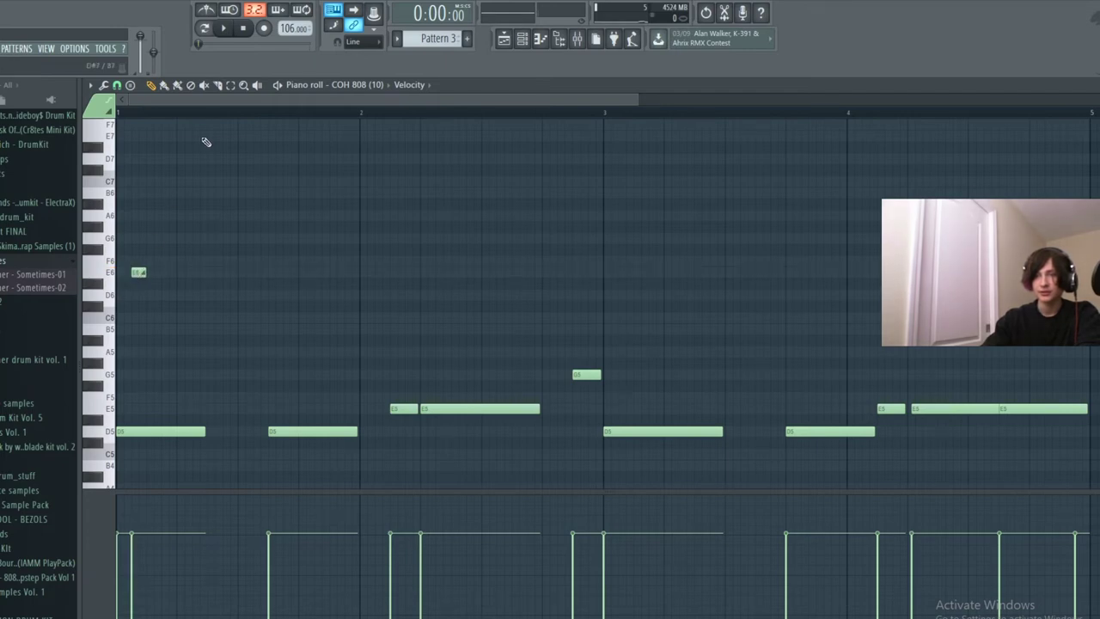
right_click(139, 273)
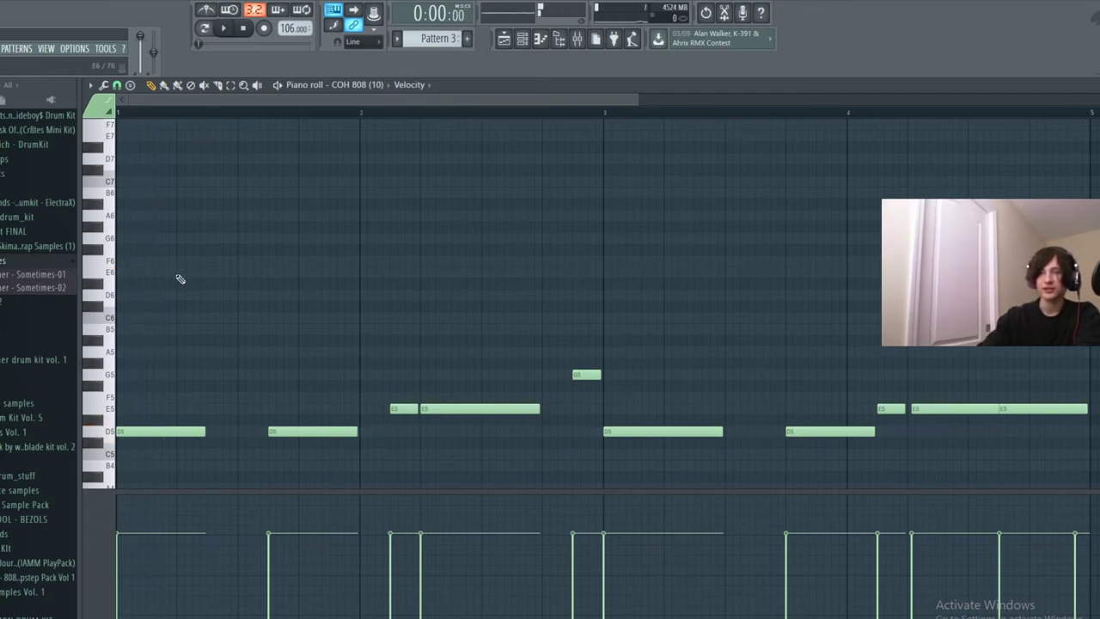
double_click(180, 274)
click(613, 247)
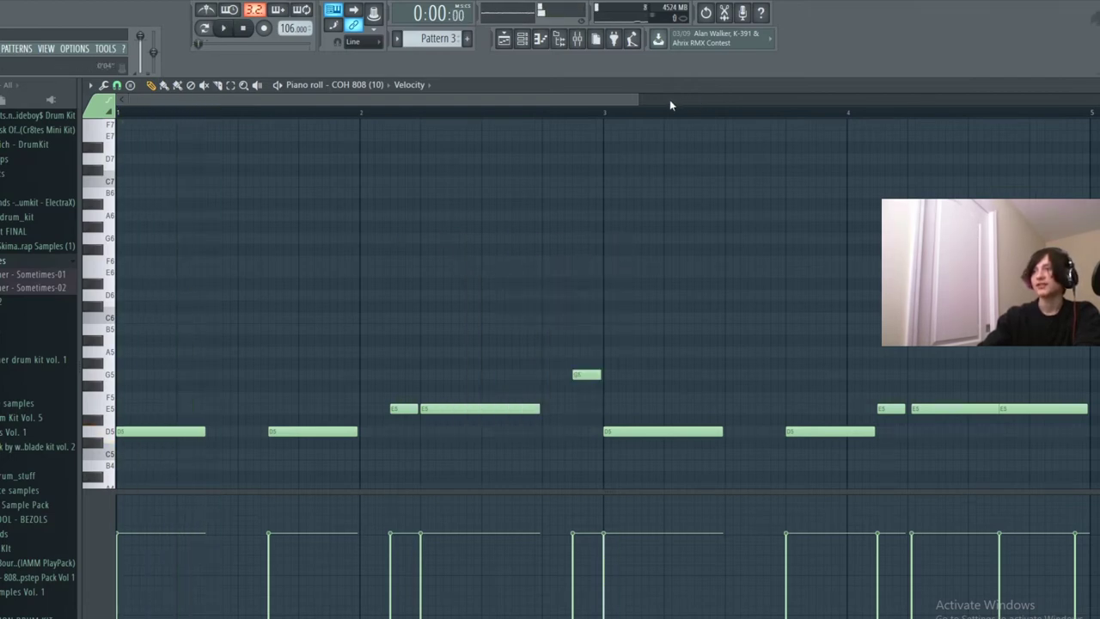
Shorten the last E5 note in bar 4 to about one beat and add an E5 note about 0.4 beat long after it.
drag(640, 96, 762, 129)
scroll(908, 383, up, 5)
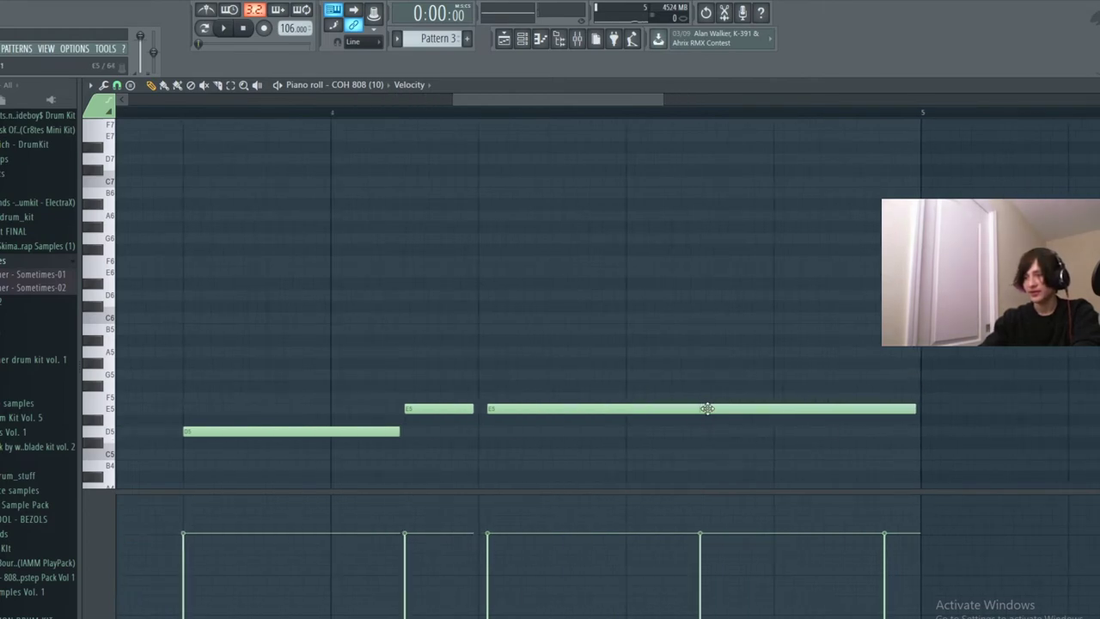
drag(915, 407, 836, 423)
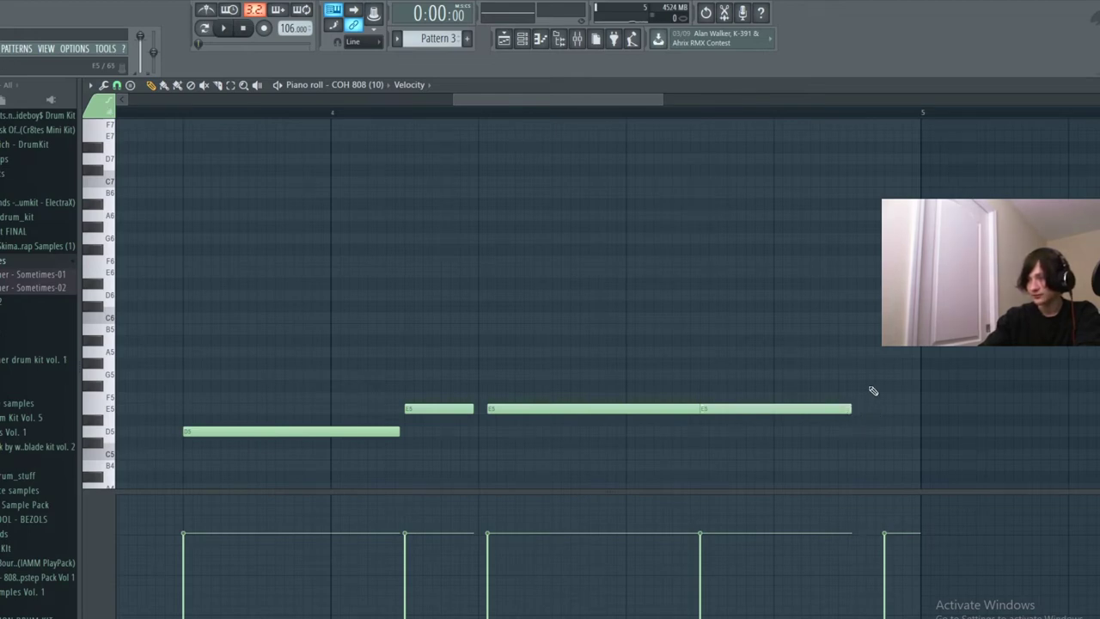
drag(878, 410, 899, 405)
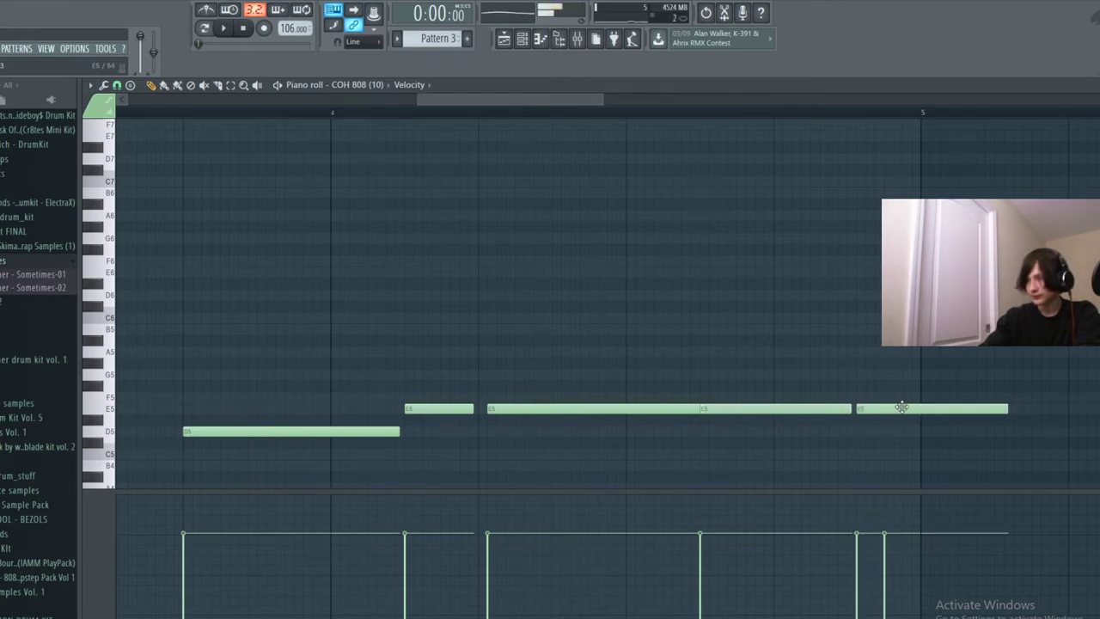
drag(1011, 407, 934, 421)
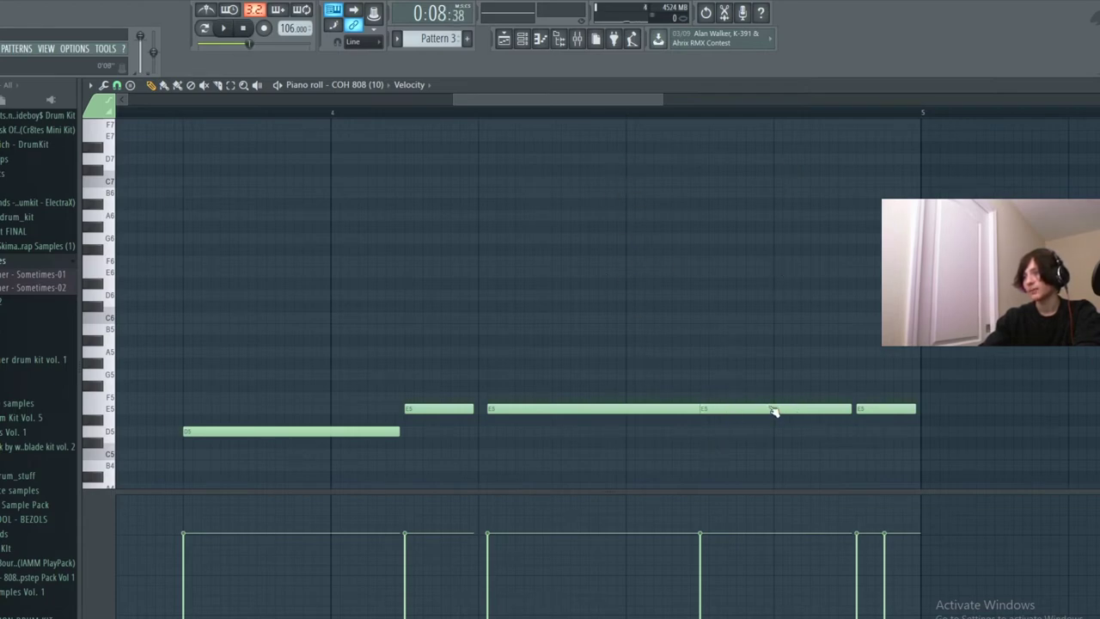
Play the arrangement with the revised bassline and return to the playlist.
click(875, 410)
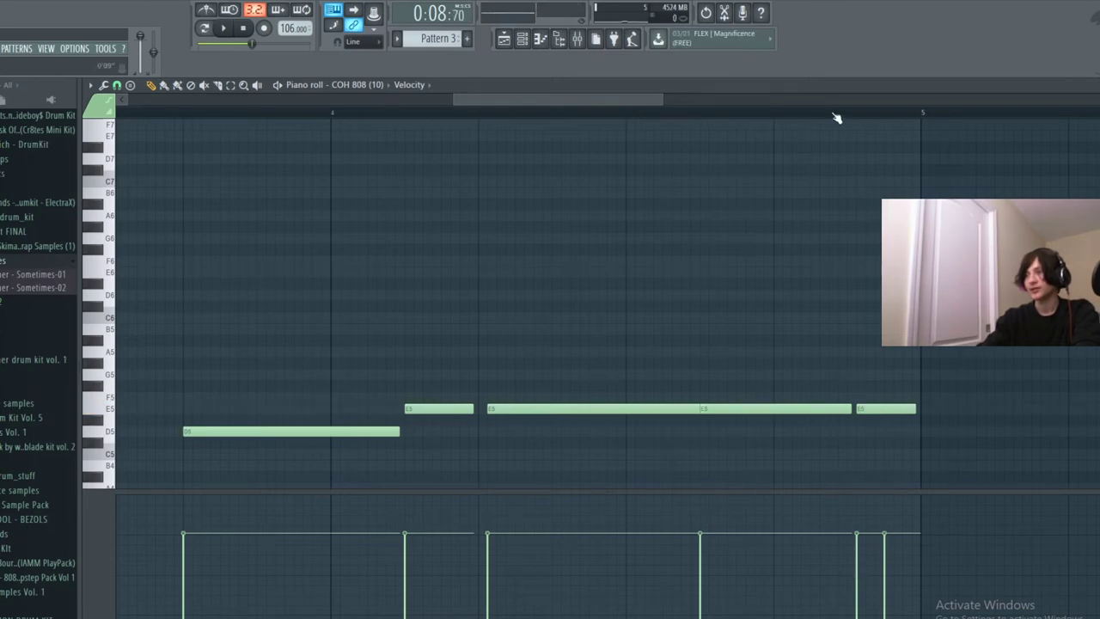
key(space)
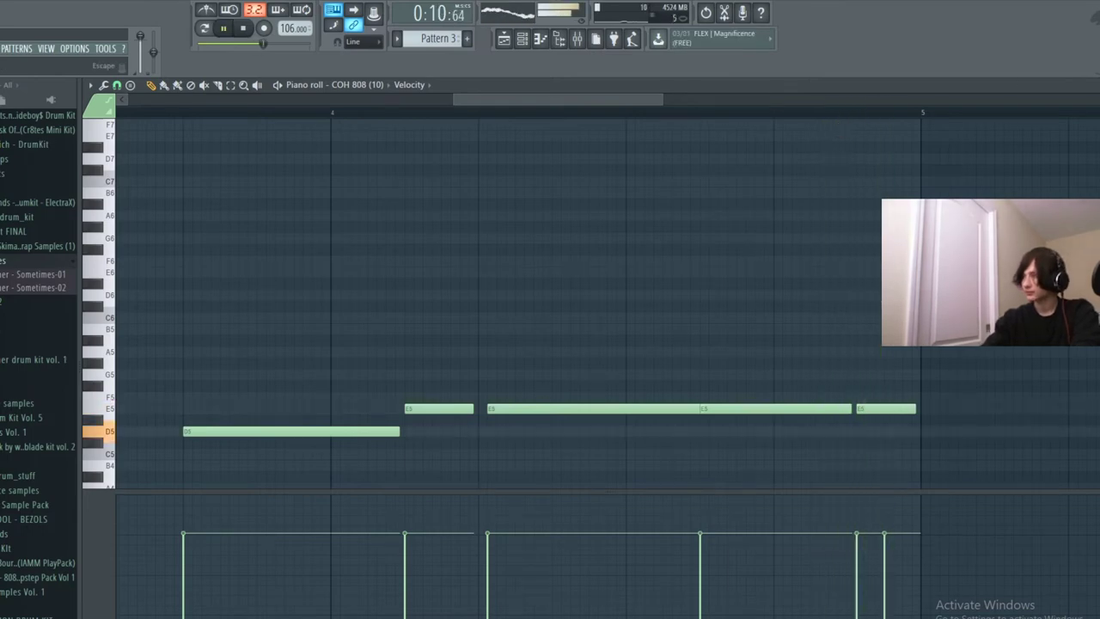
click(1098, 80)
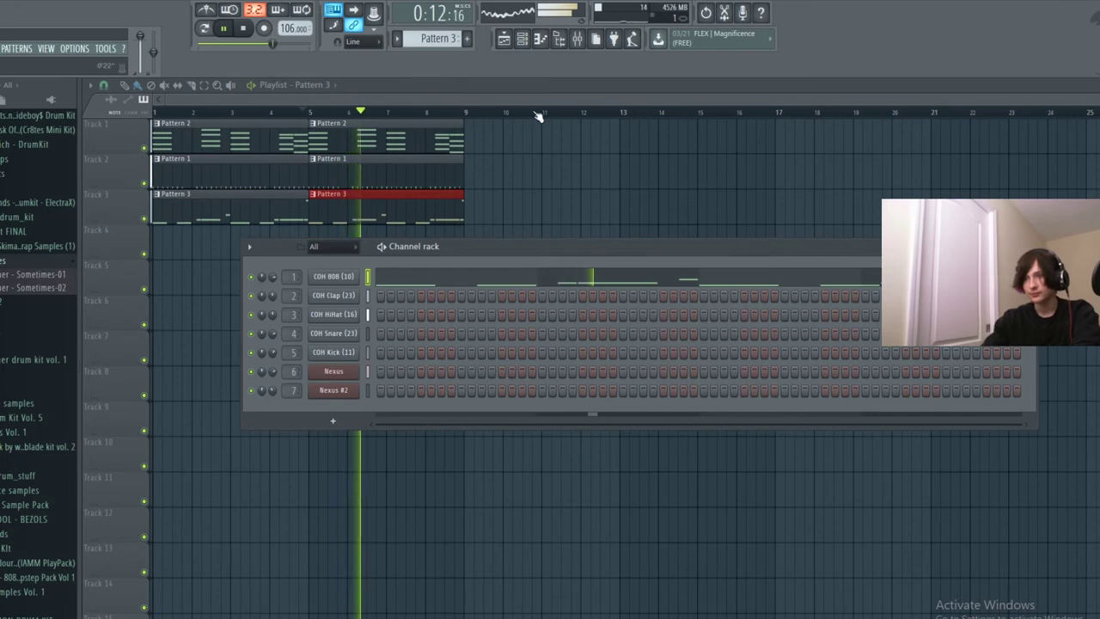
click(386, 91)
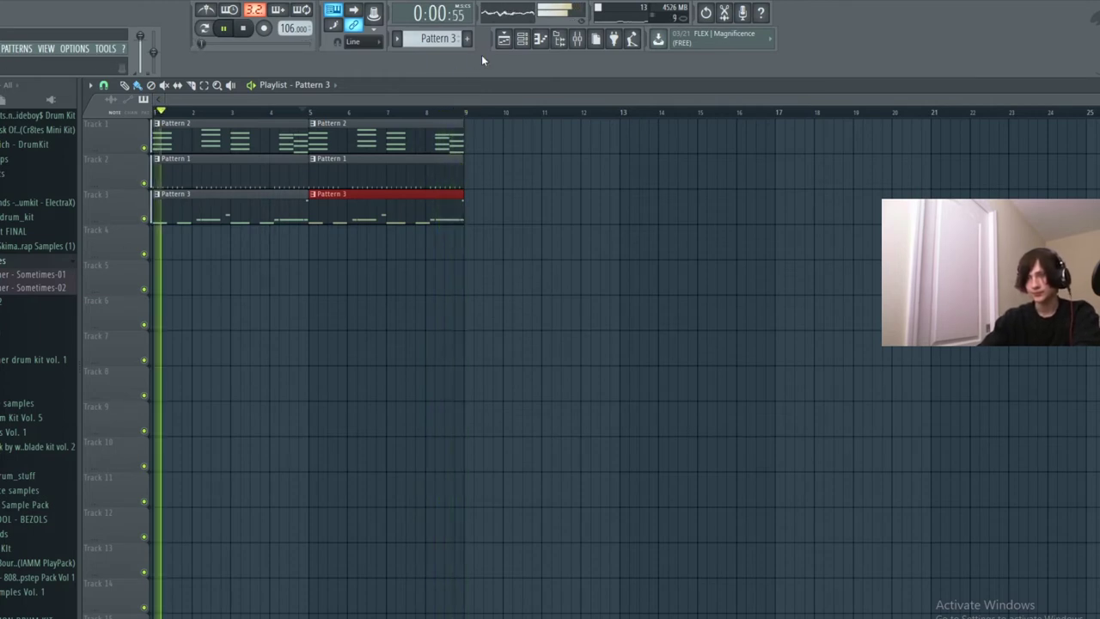
Show the channel rack, switch to Pattern 2, and slightly raise the Nexus #2 channel's volume.
click(522, 38)
scroll(438, 38, down, 1)
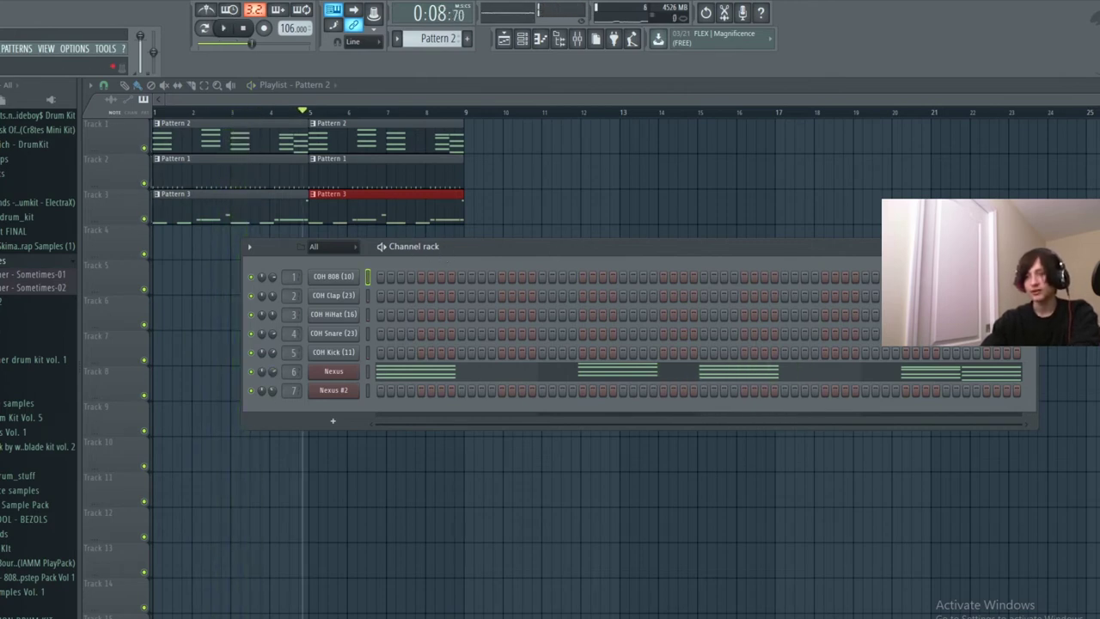
drag(273, 388, 273, 382)
Check the preset loaded in Nexus #2, close the plugin window, and open the channel's piano roll.
click(334, 391)
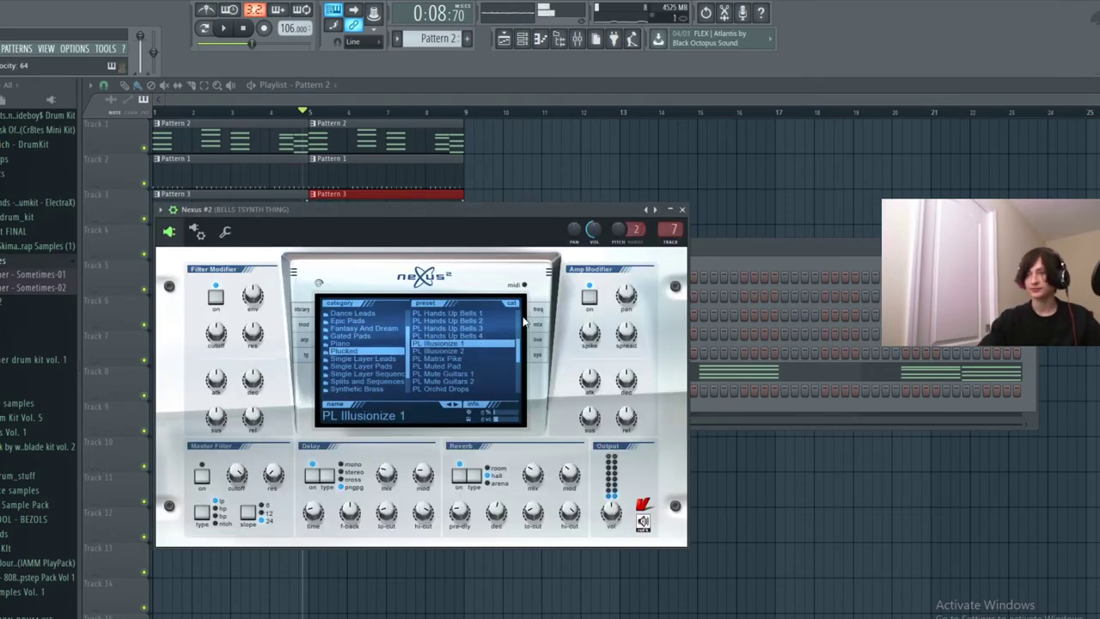
click(679, 212)
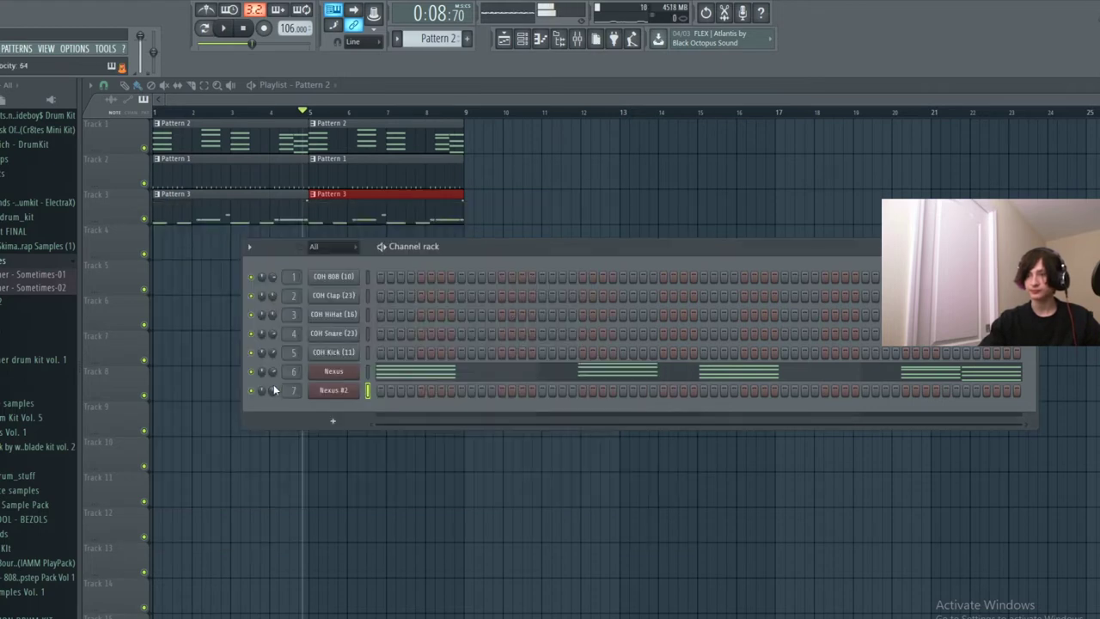
right_click(342, 391)
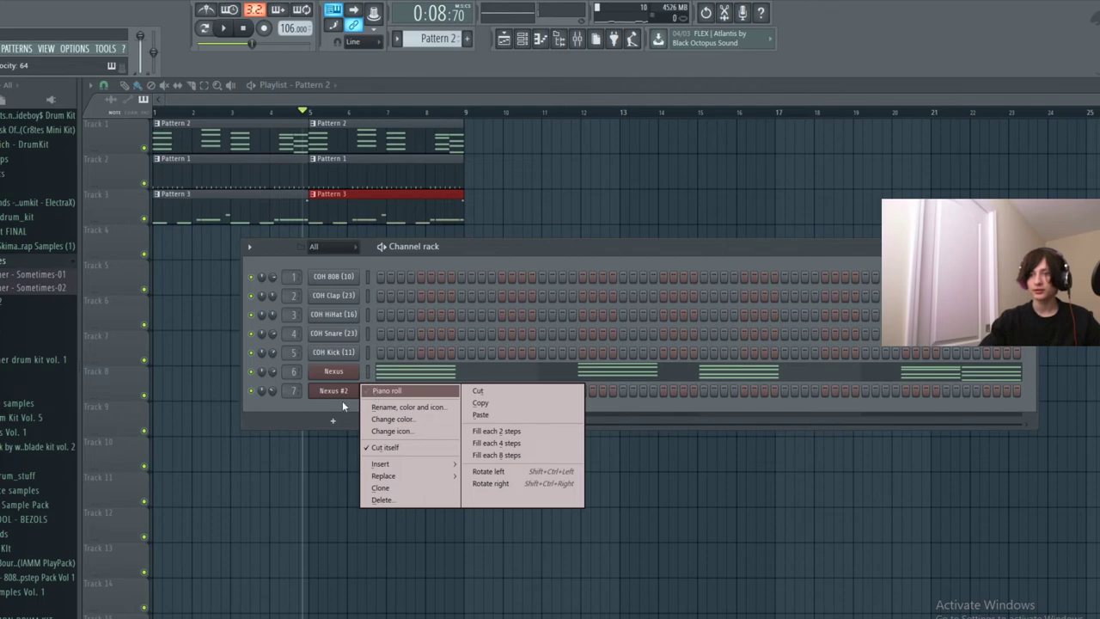
click(342, 406)
right_click(335, 391)
click(387, 391)
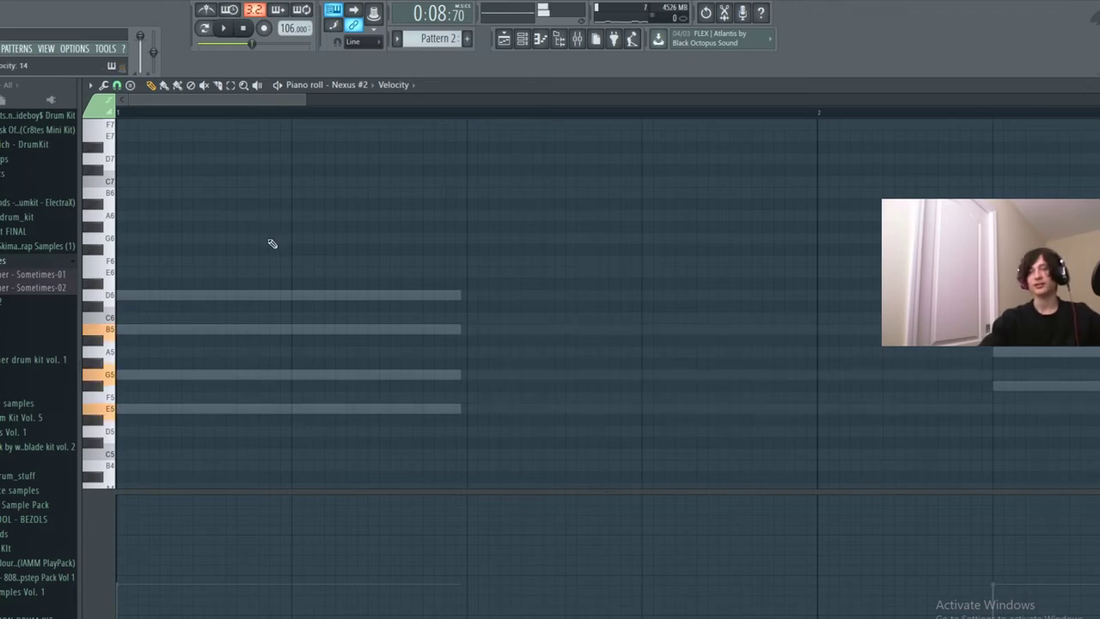
Open the original Nexus channel's piano roll from the channel rack to view its chords.
click(121, 374)
right_click(131, 375)
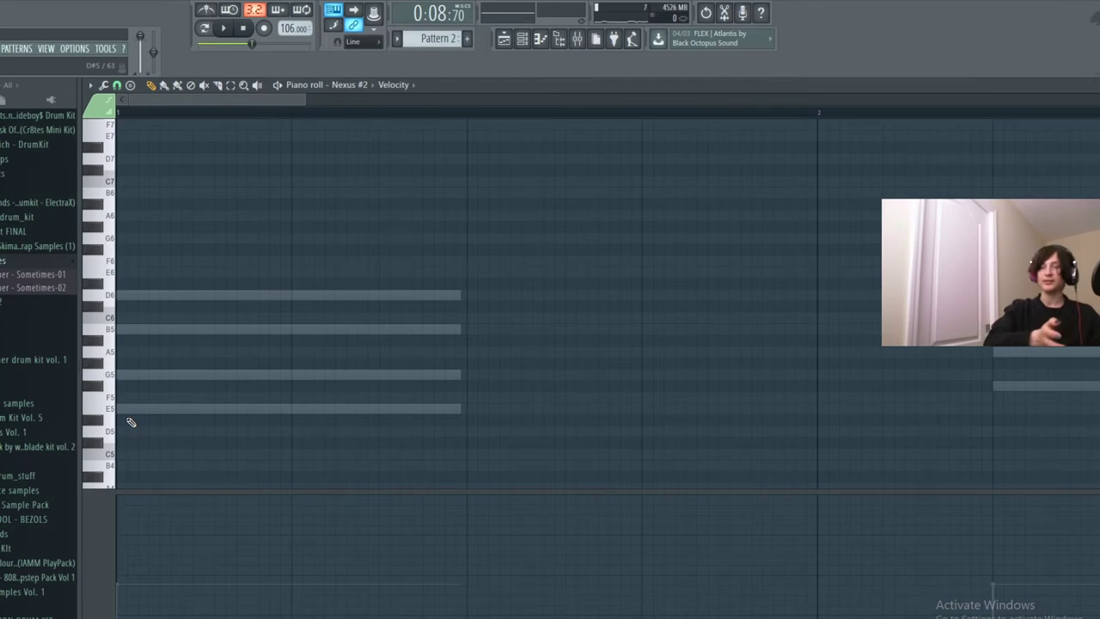
click(522, 39)
click(522, 39)
click(523, 40)
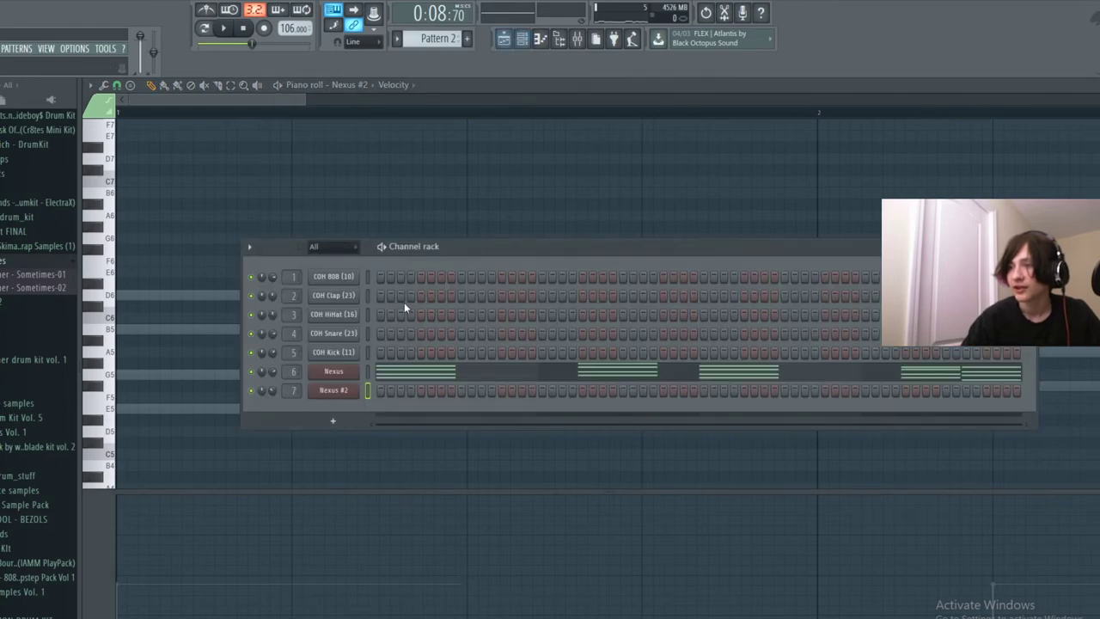
click(393, 378)
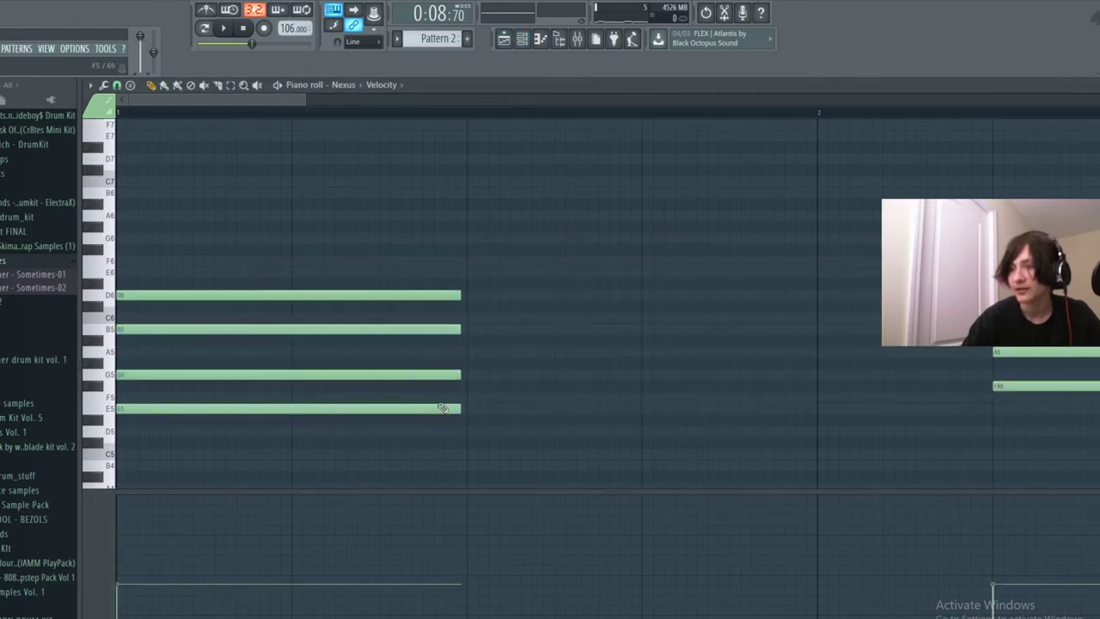
click(91, 86)
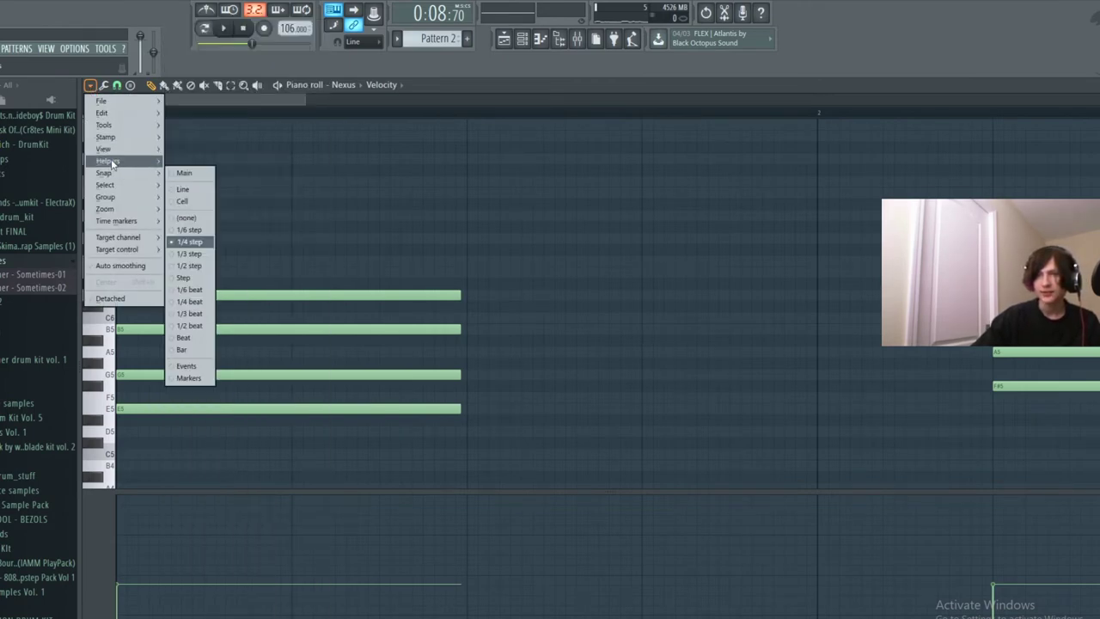
mouse_move(121, 149)
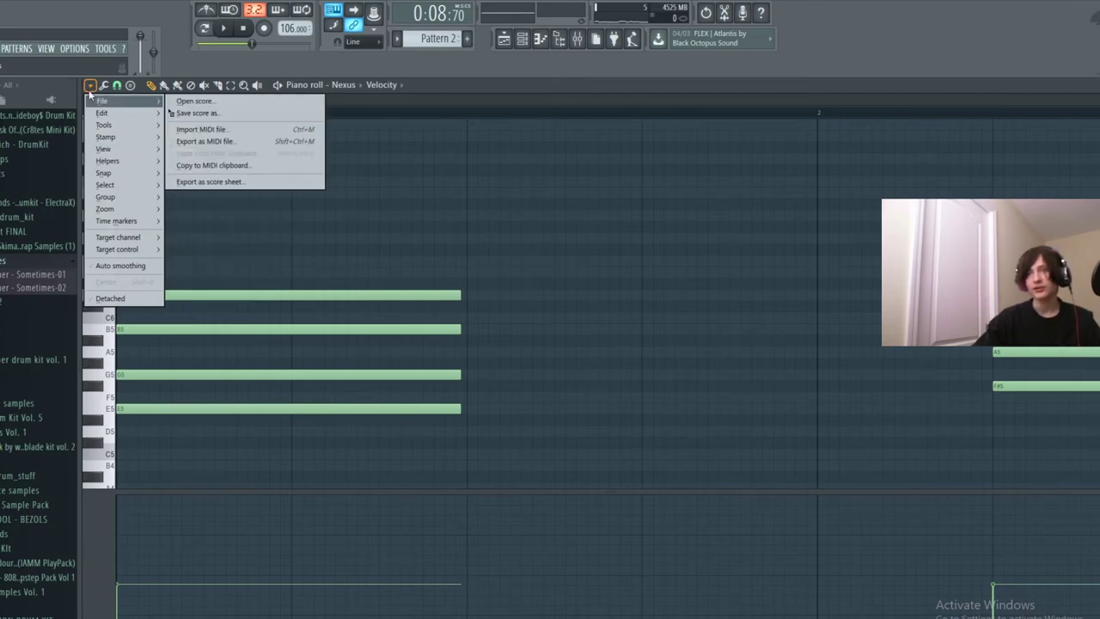
mouse_move(111, 191)
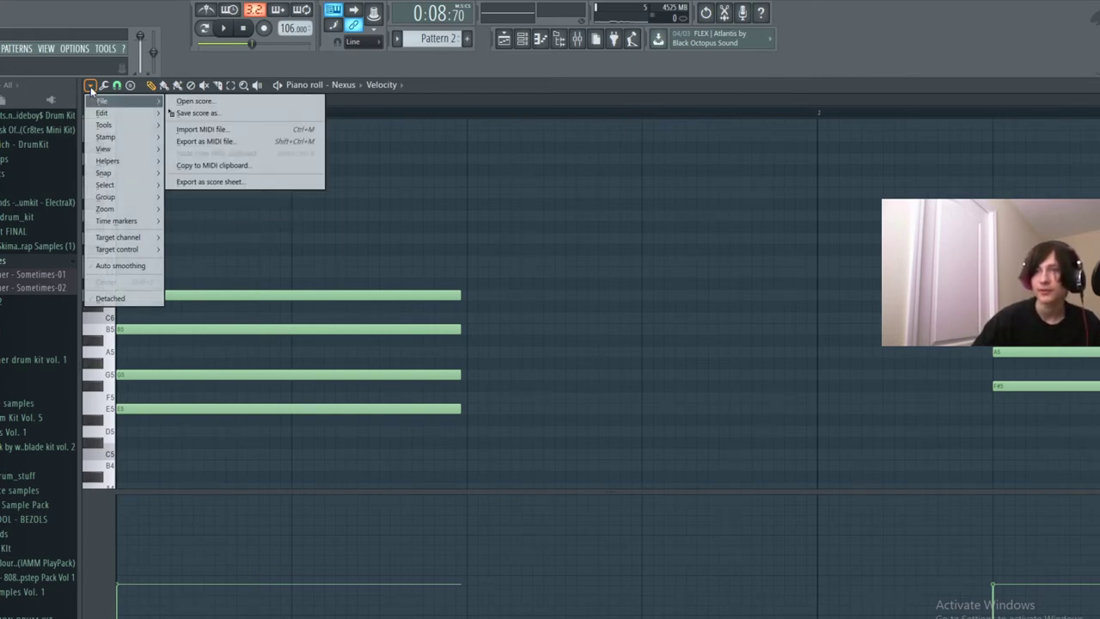
click(90, 86)
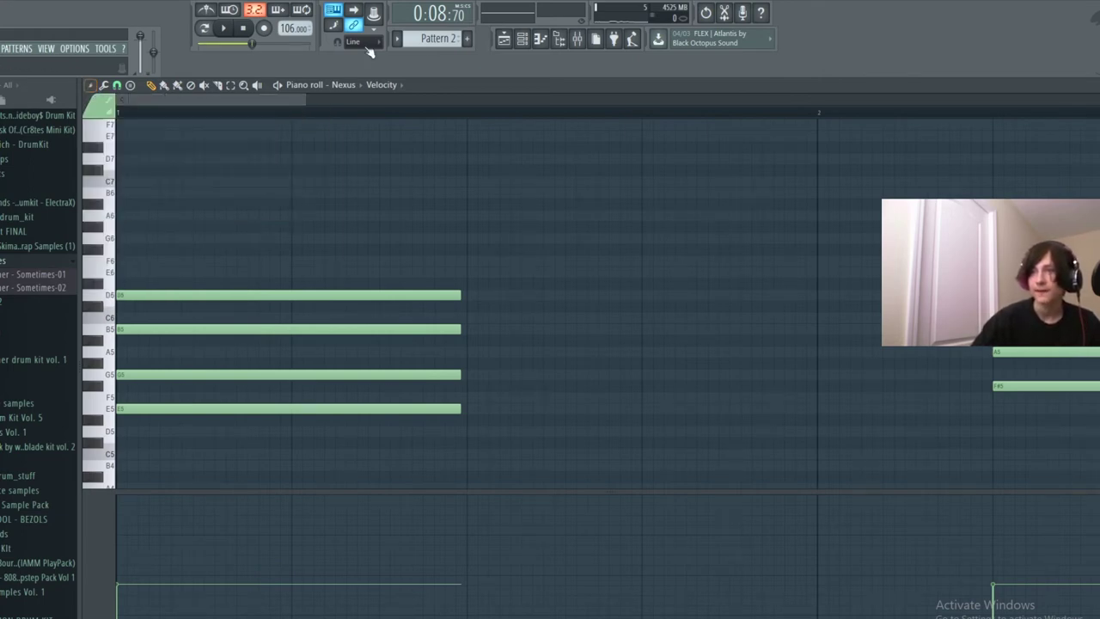
Show the channel rack again and return to the Nexus #2 channel's piano roll.
click(536, 39)
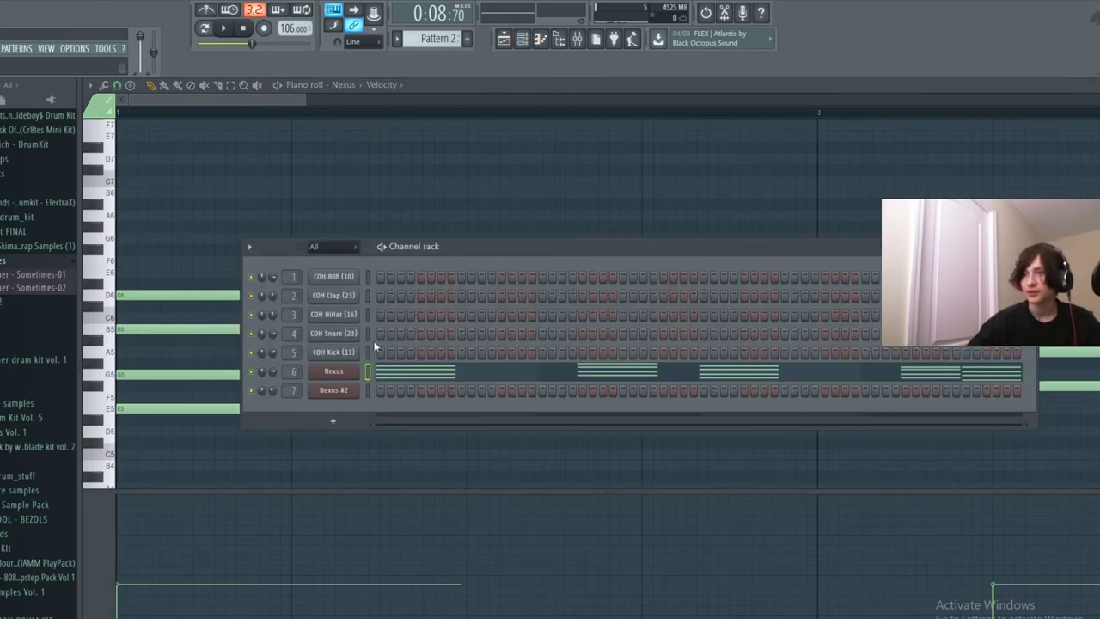
right_click(348, 391)
click(378, 389)
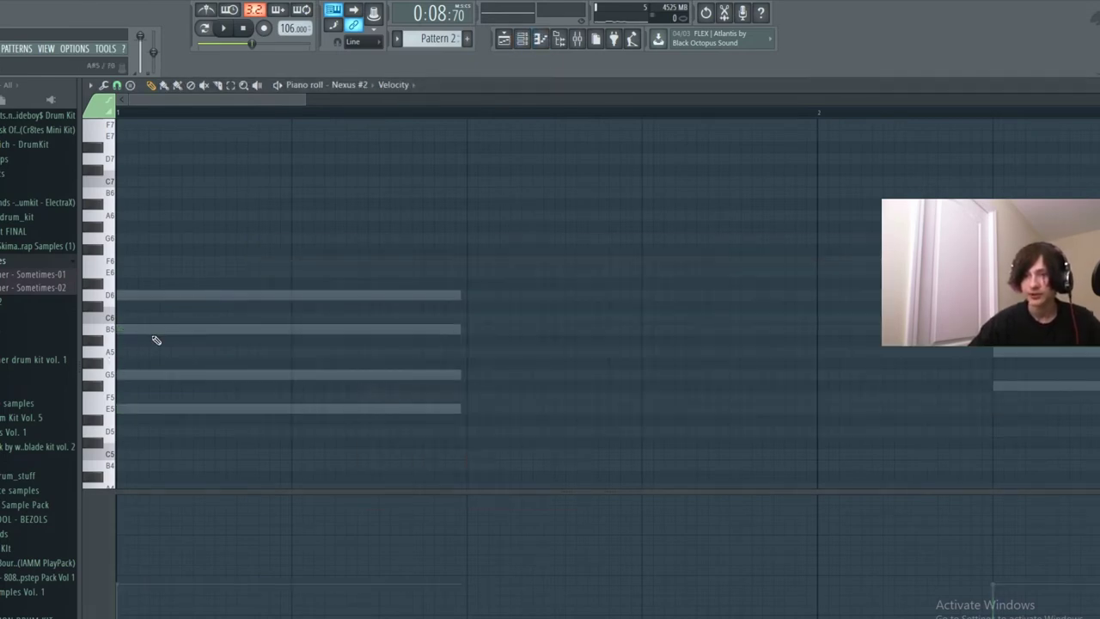
click(129, 409)
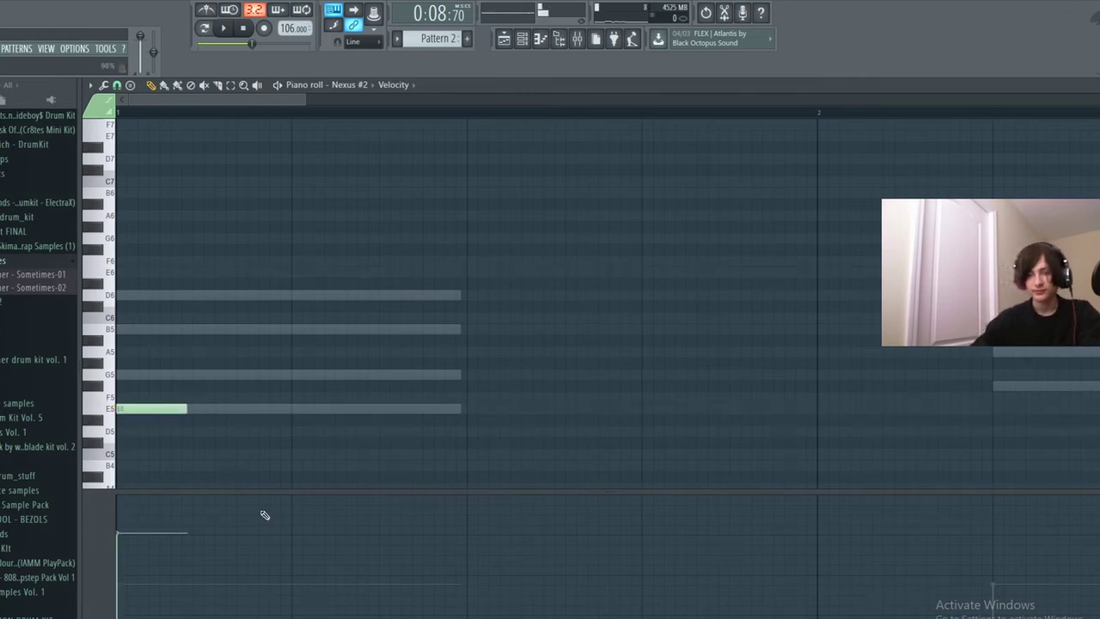
click(130, 552)
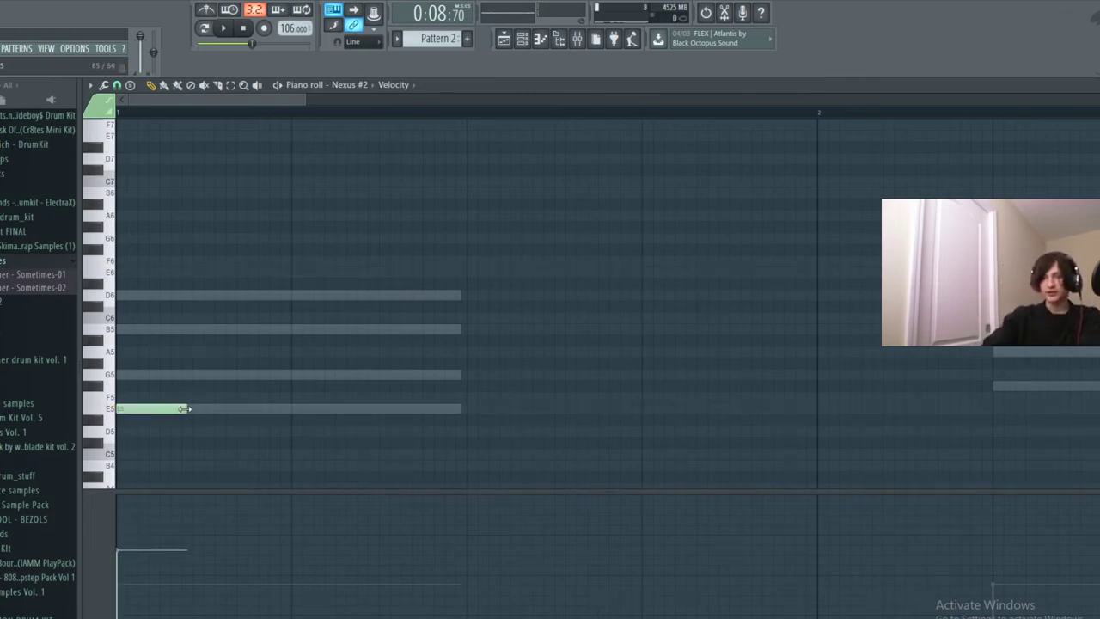
drag(186, 409, 163, 410)
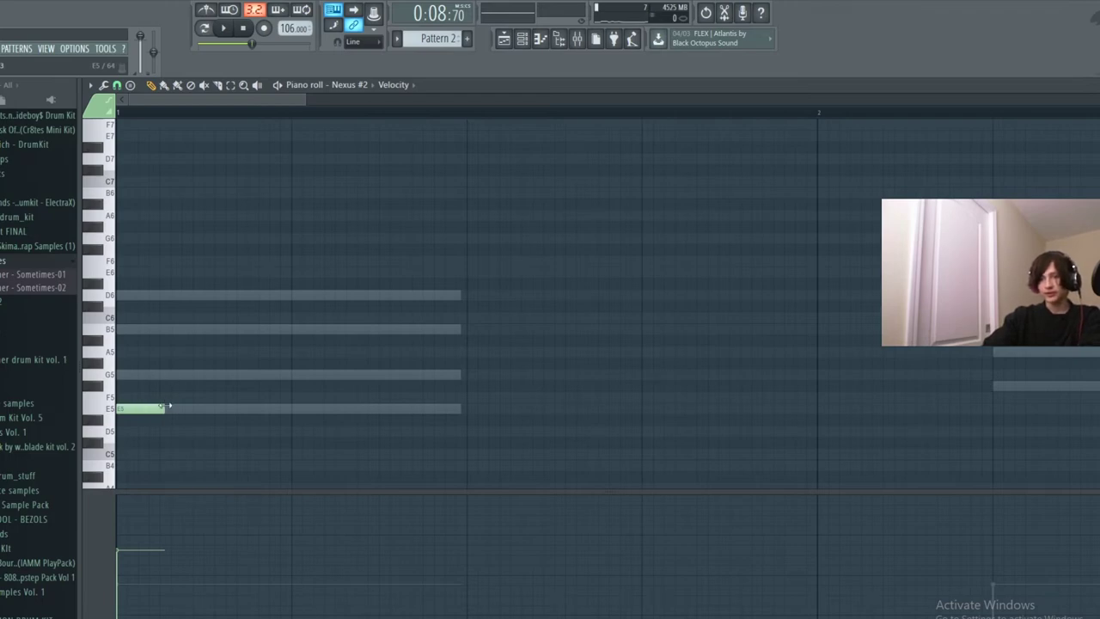
right_click(153, 410)
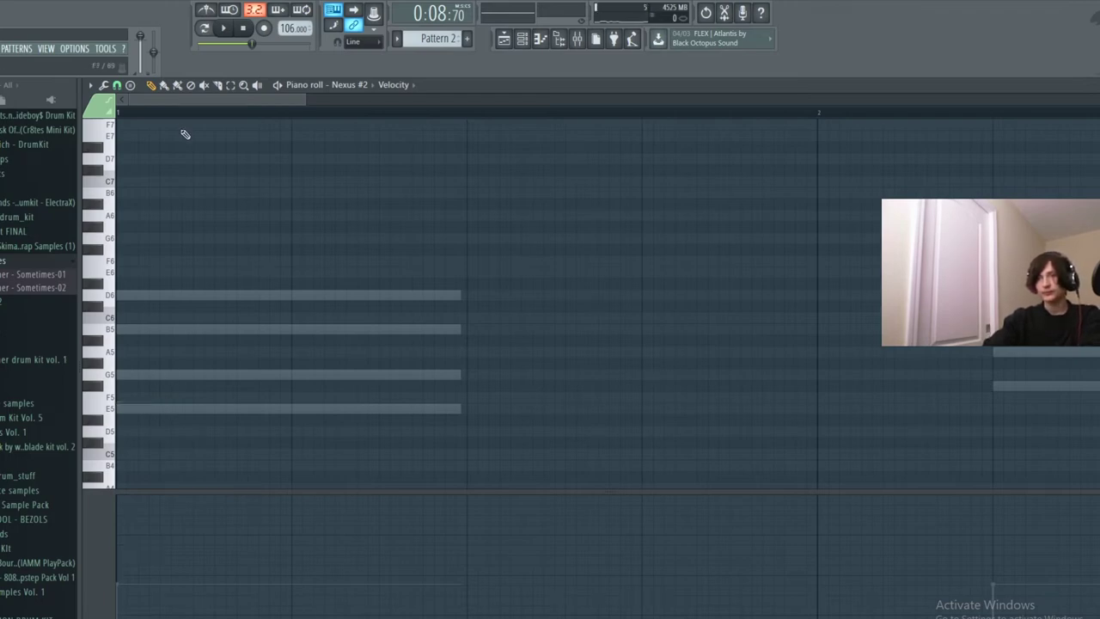
Place a one-step E5 note at the start of bar 1 and set the piano roll snap to 1/4 step.
click(117, 85)
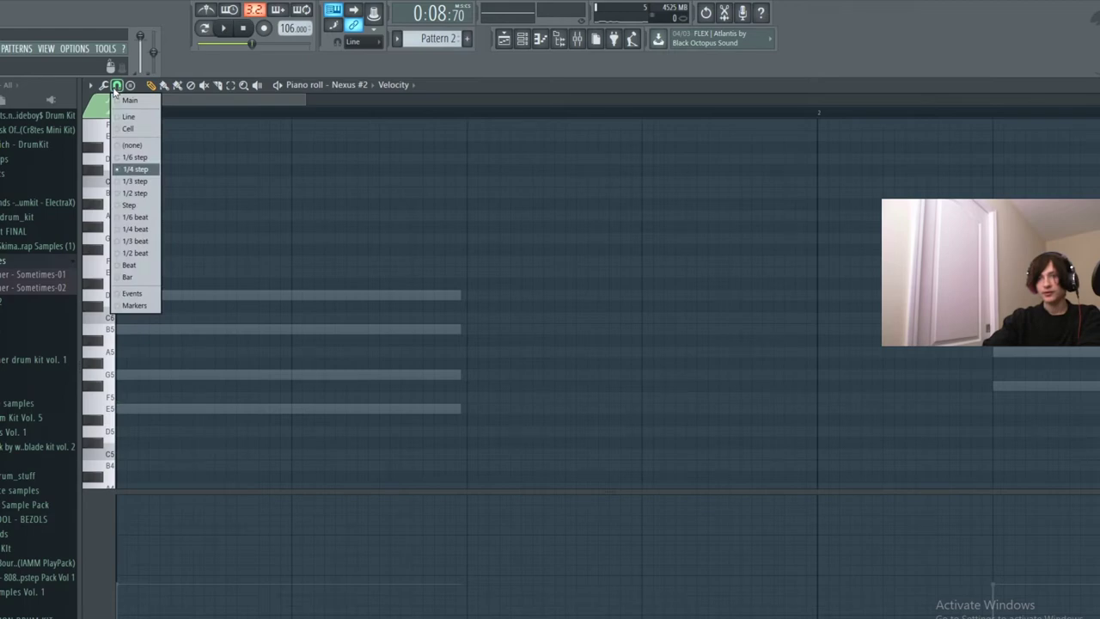
click(133, 146)
click(151, 408)
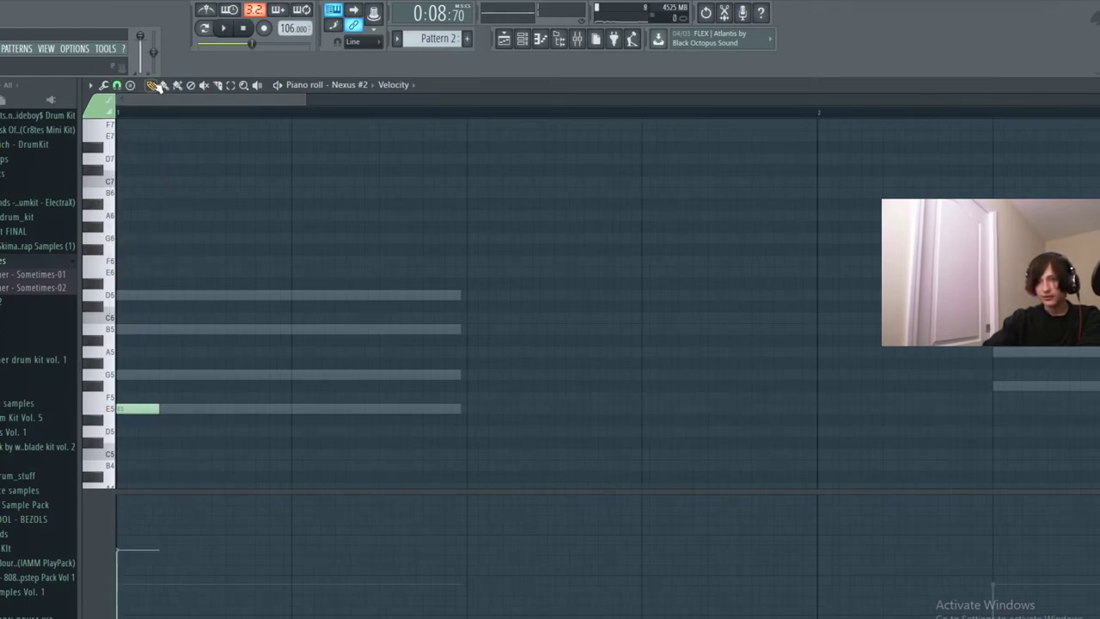
click(117, 85)
click(146, 171)
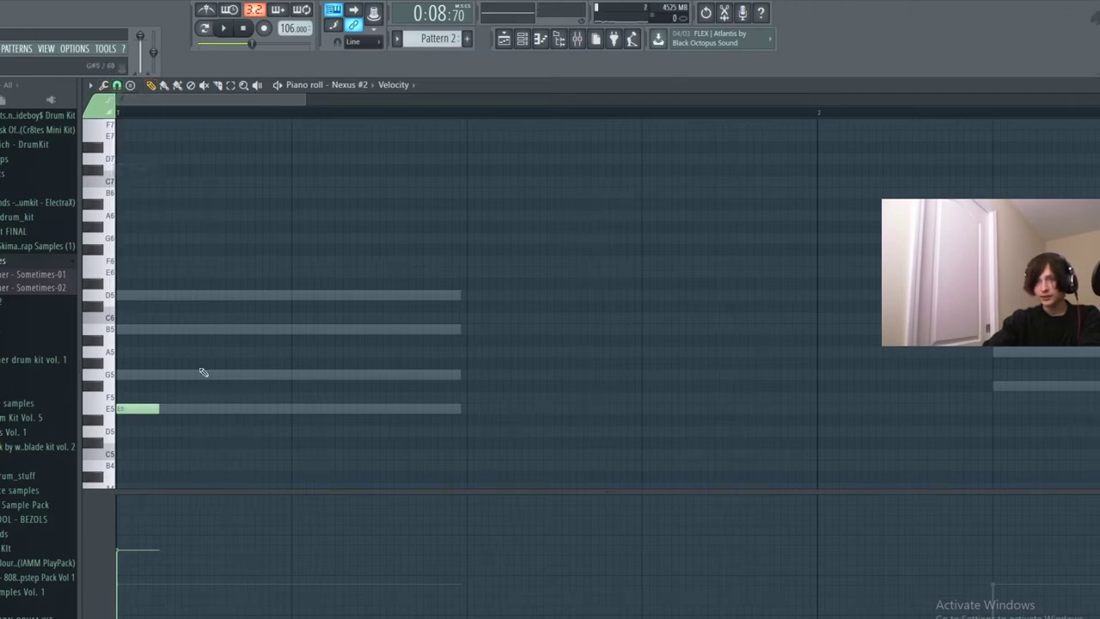
mouse_move(162, 406)
mouse_down()
mouse_move(184, 412)
mouse_move(140, 418)
mouse_move(152, 428)
mouse_move(300, 418)
mouse_move(160, 424)
mouse_up()
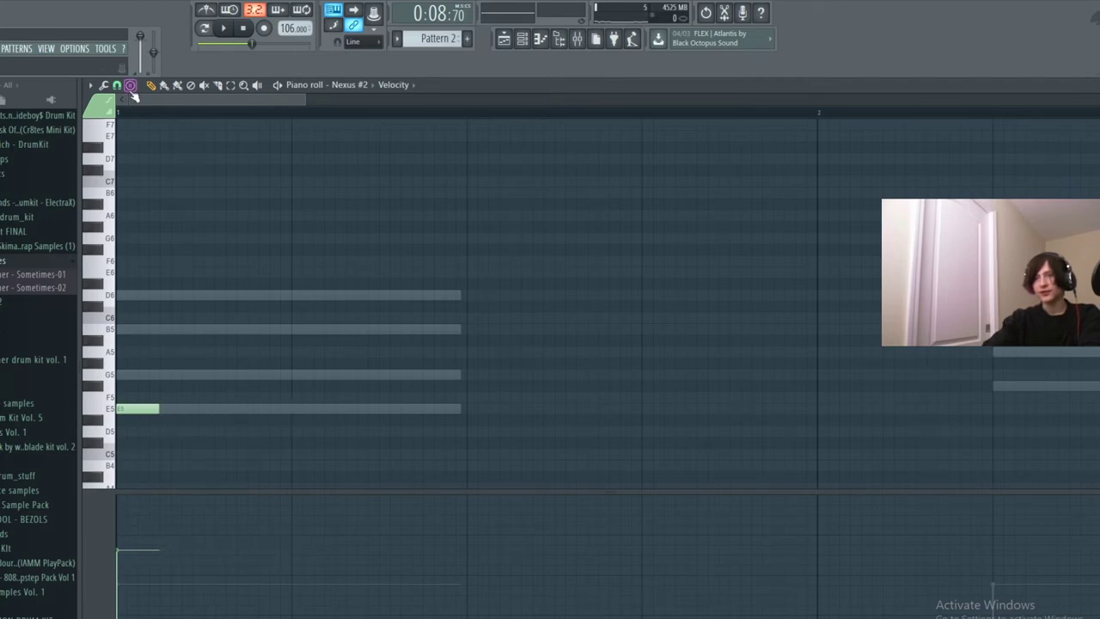
Check the snap options and the E5 note's properties, and slightly lower the note's velocity.
scroll(172, 413, up, 4)
scroll(170, 103, up, 3)
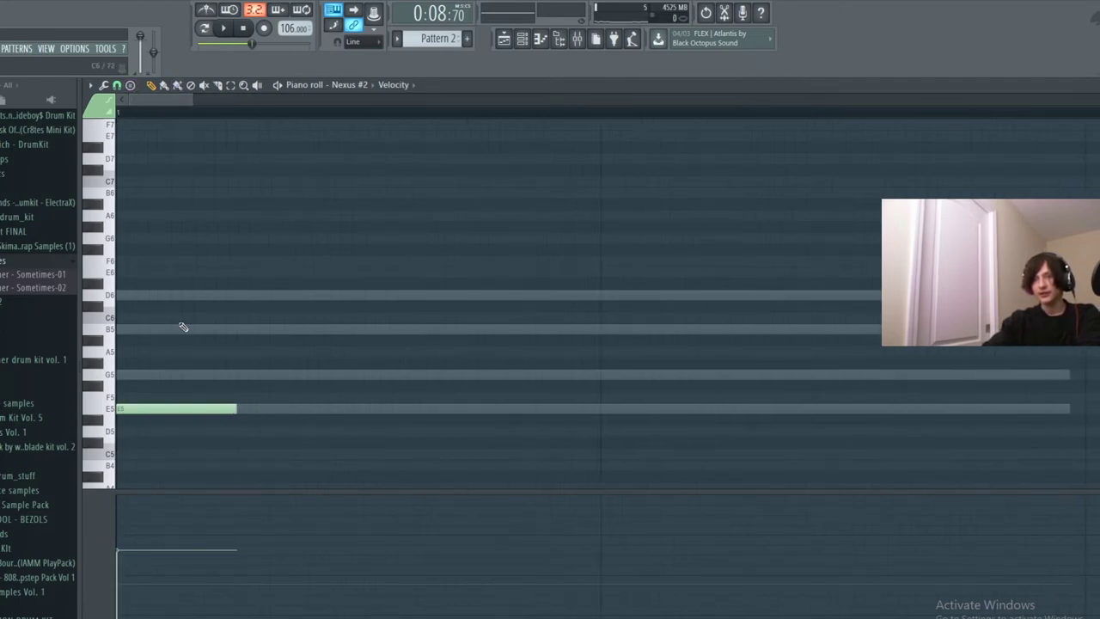
click(117, 85)
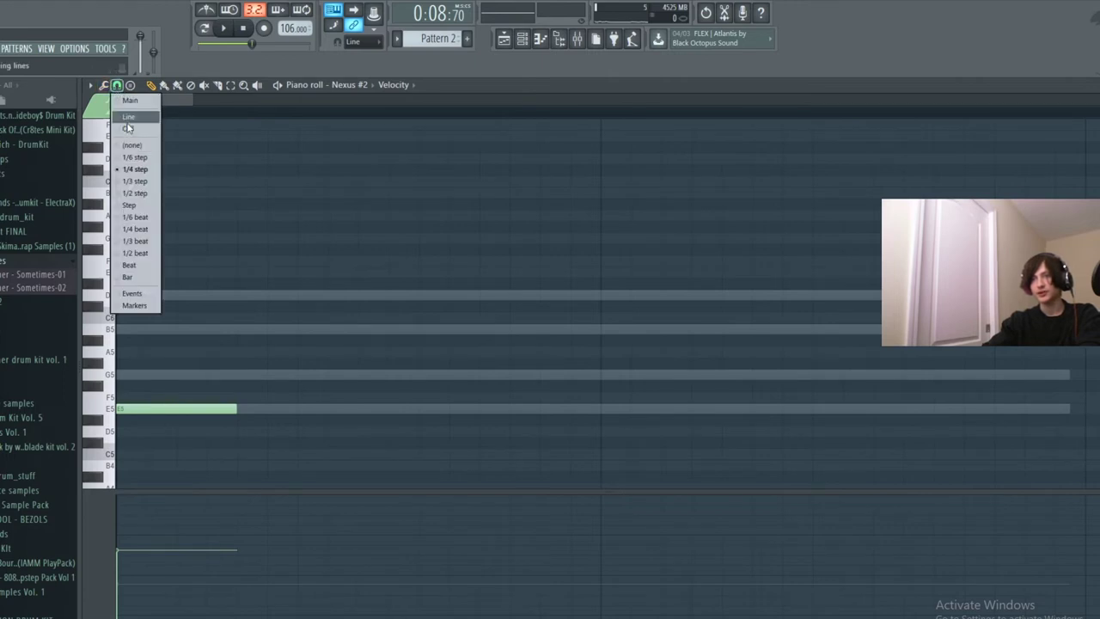
click(116, 86)
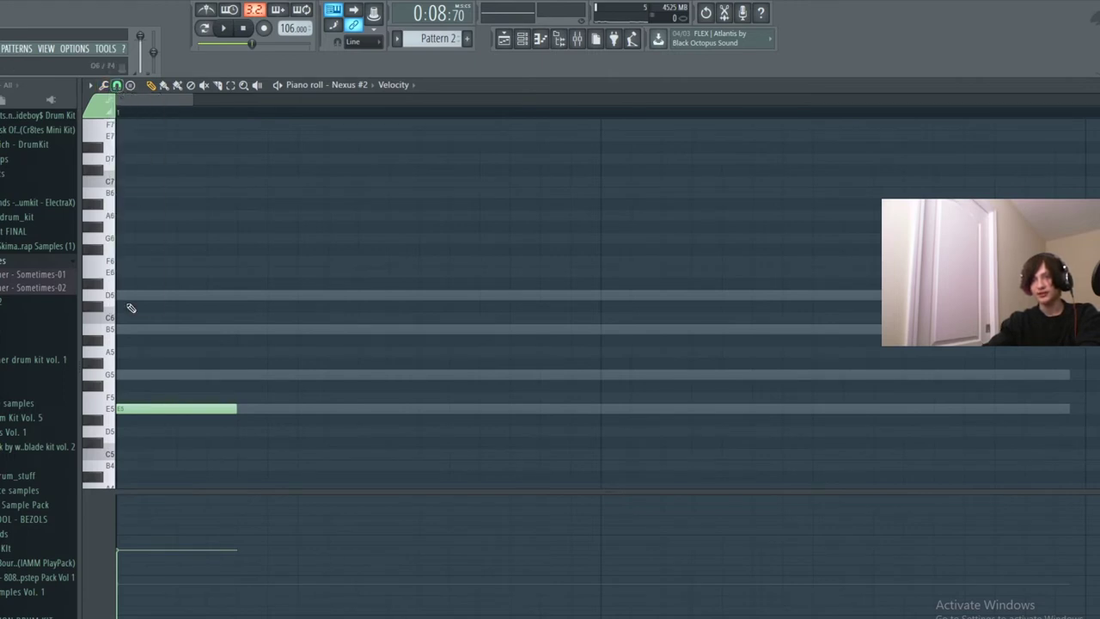
scroll(230, 407, down, 1)
scroll(215, 409, down, 3)
double_click(147, 408)
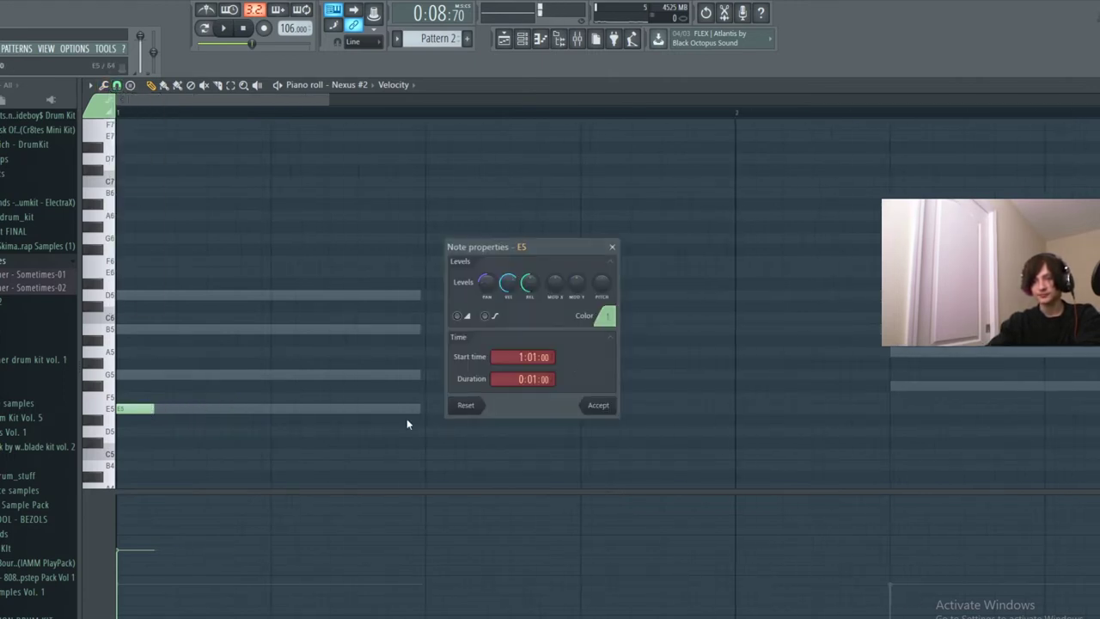
click(612, 248)
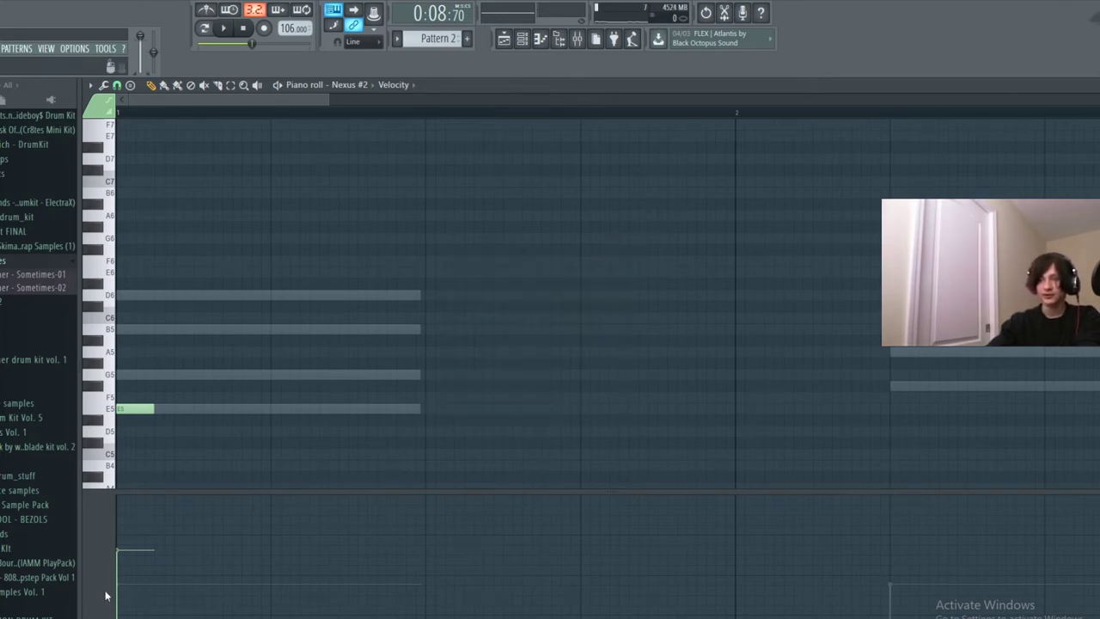
click(125, 570)
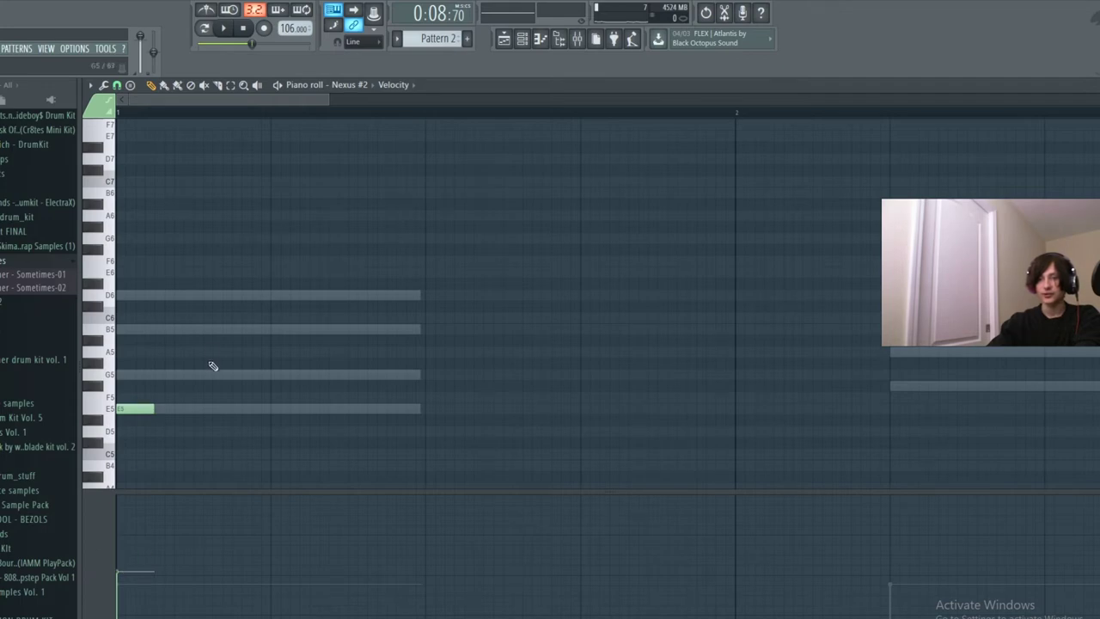
Try repeating the one-step E5 note through the first beat of bar 1, and remove the three repeats.
click(122, 409)
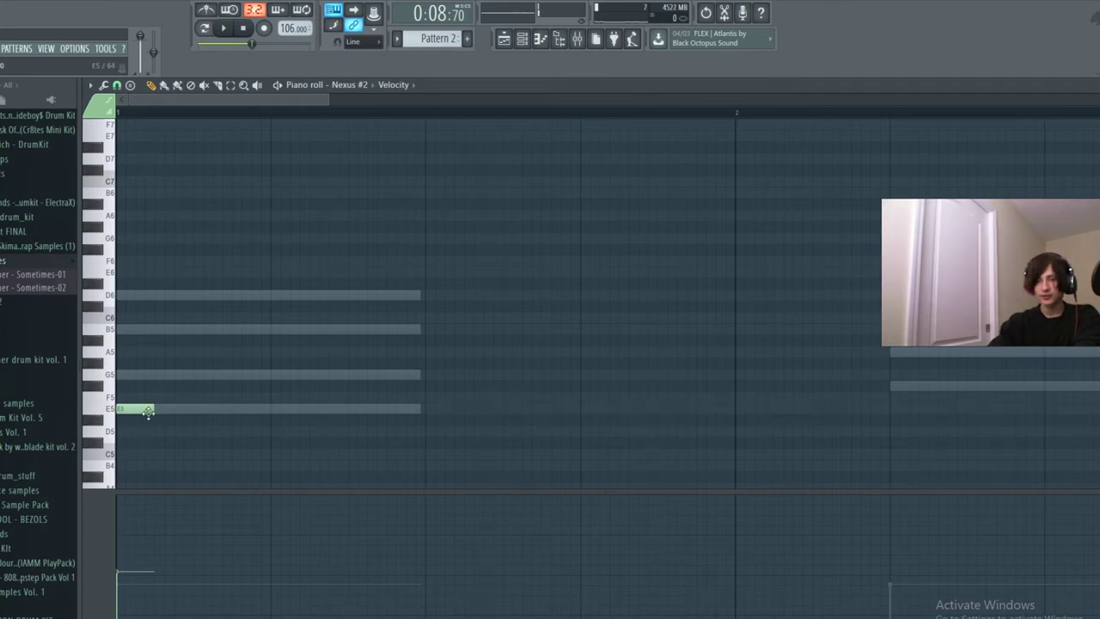
mouse_move(154, 410)
mouse_down()
mouse_move(280, 410)
mouse_move(152, 417)
mouse_move(272, 421)
mouse_up()
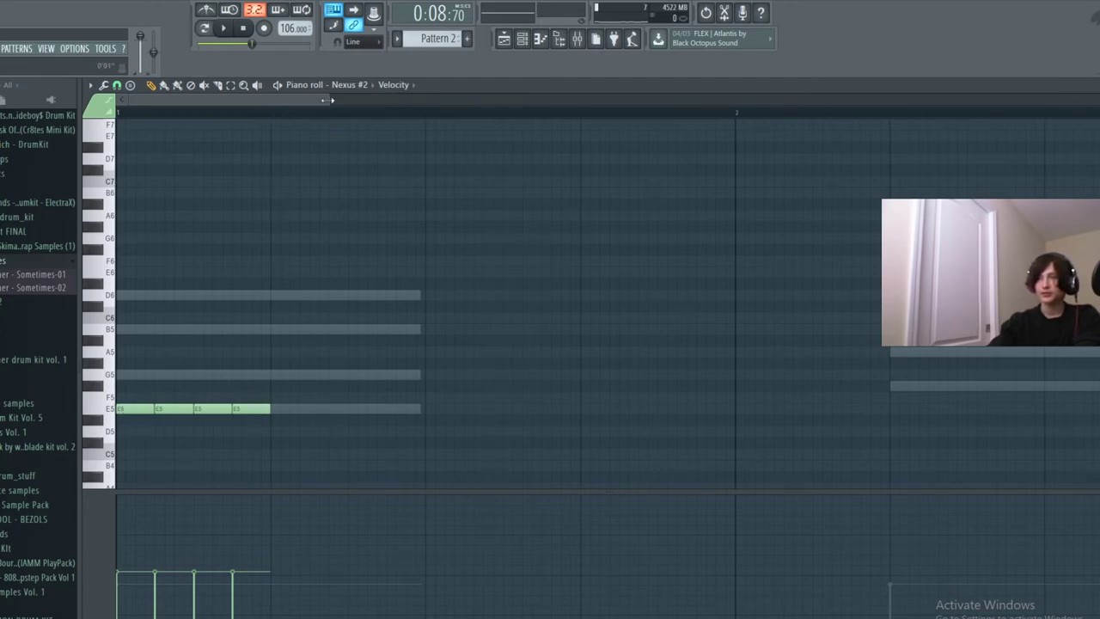
drag(326, 99, 639, 109)
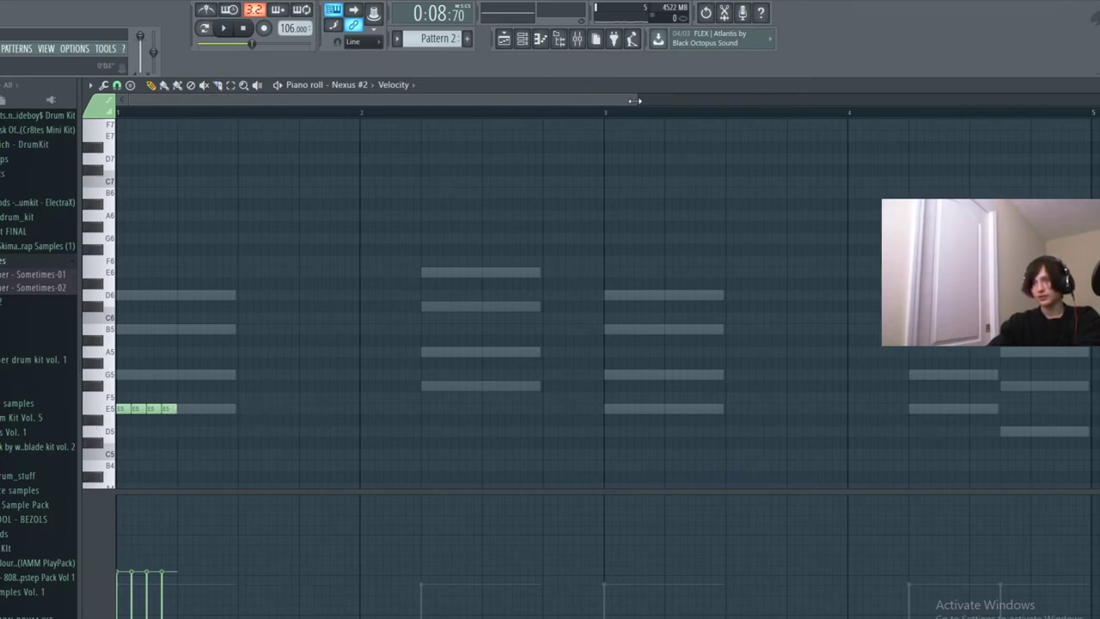
drag(634, 100, 324, 110)
right_click(175, 410)
right_click(215, 410)
right_click(258, 410)
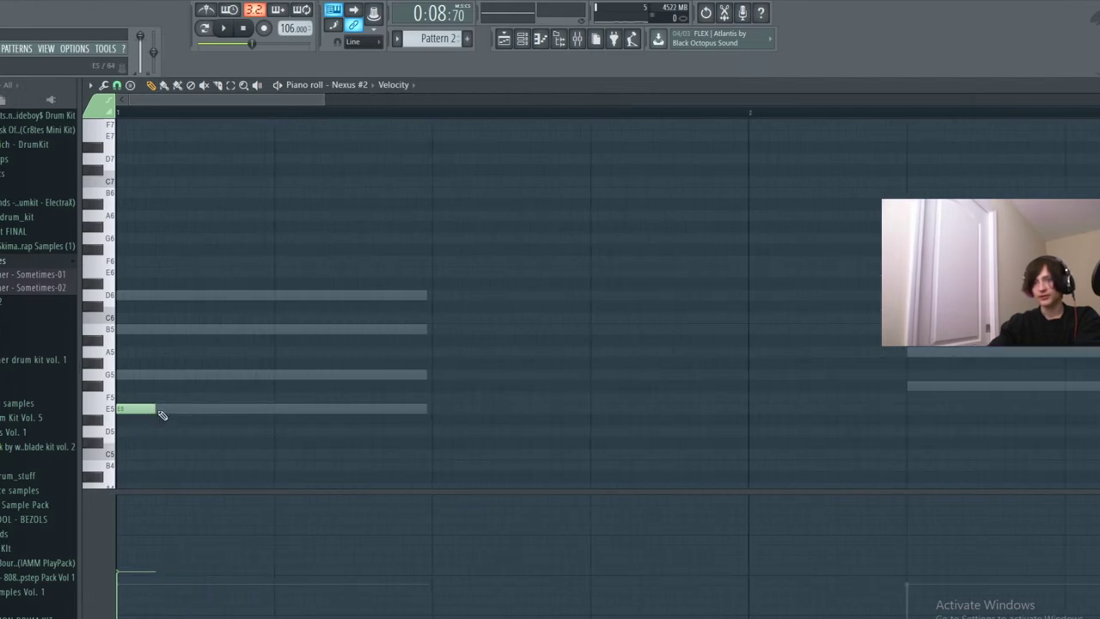
Lengthen the E5 note to one beat and repeat it on every beat of bar 1.
drag(155, 411, 274, 417)
click(286, 411)
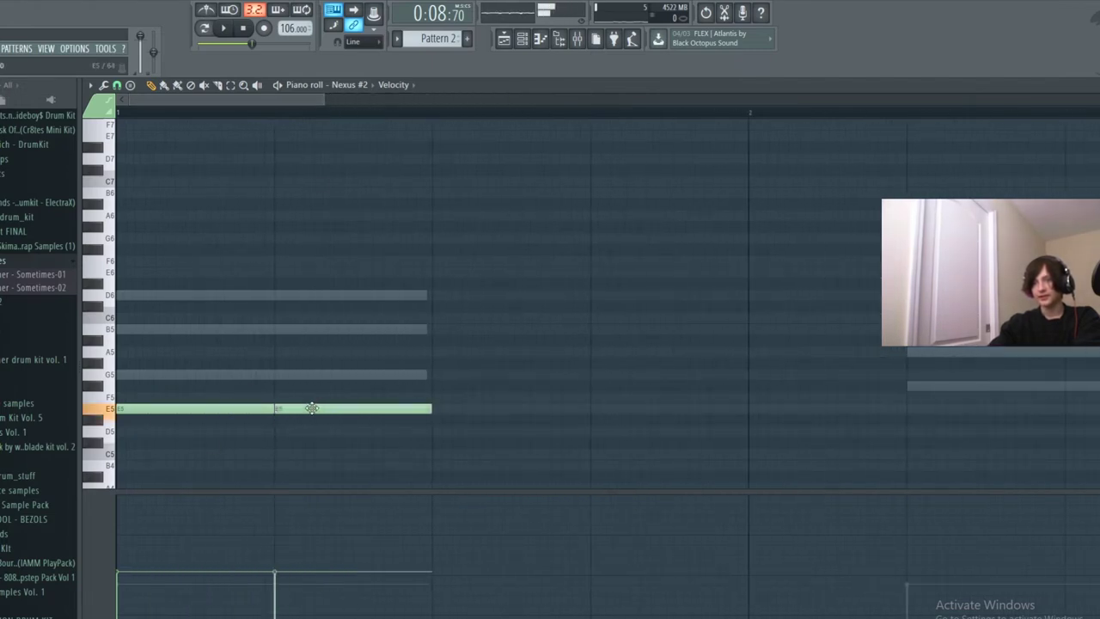
click(447, 416)
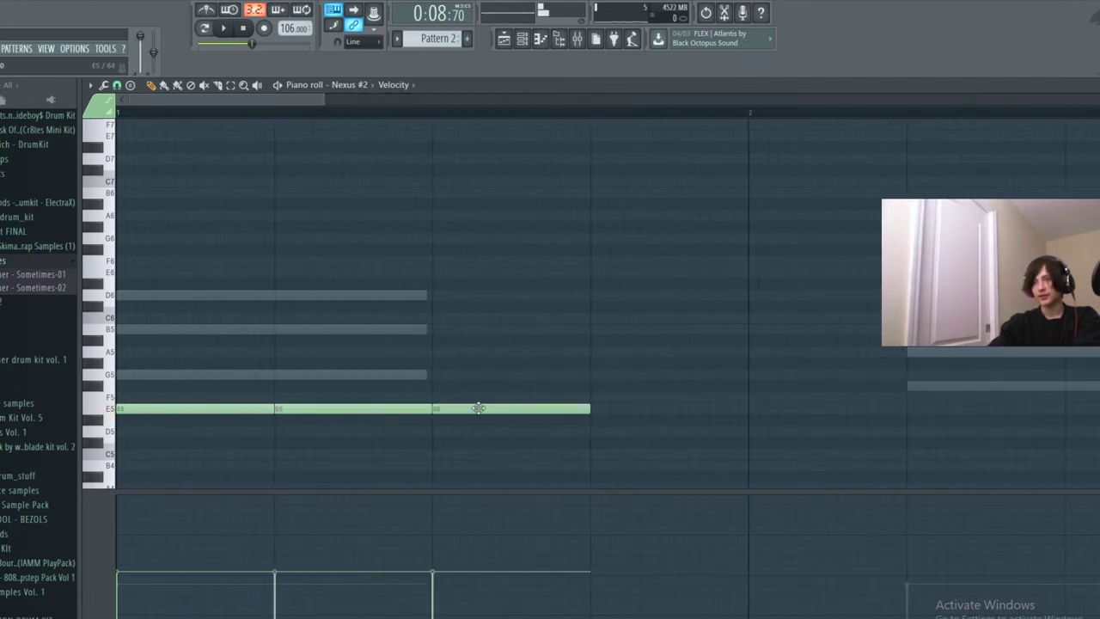
click(599, 412)
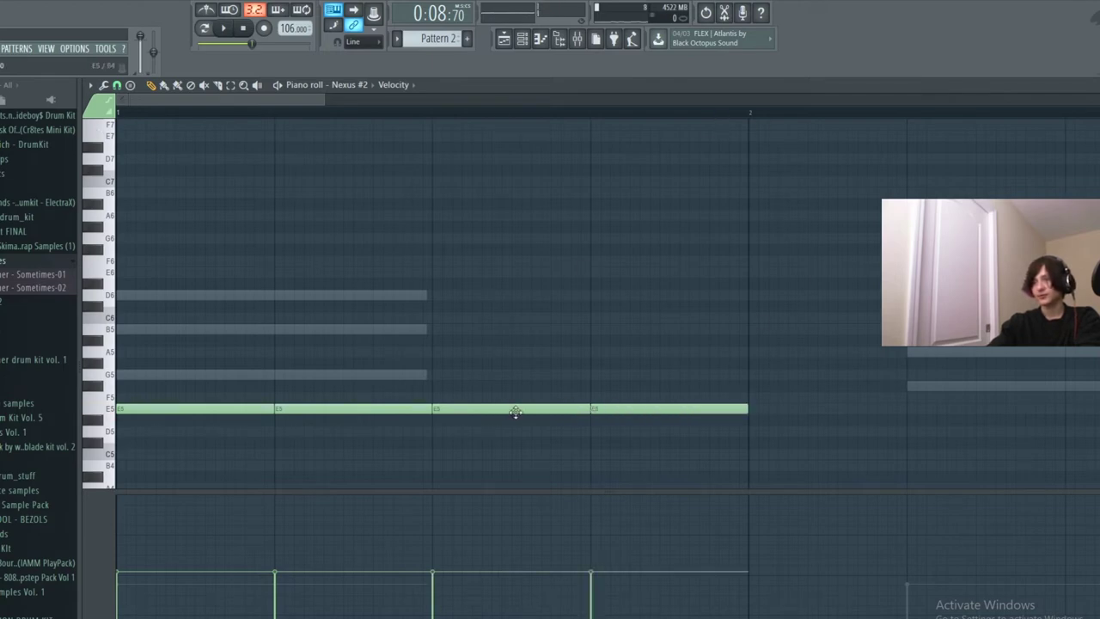
Remove the three repeated E5 notes from bar 1 and shorten the first one to half a beat.
right_click(575, 412)
right_click(596, 410)
right_click(421, 411)
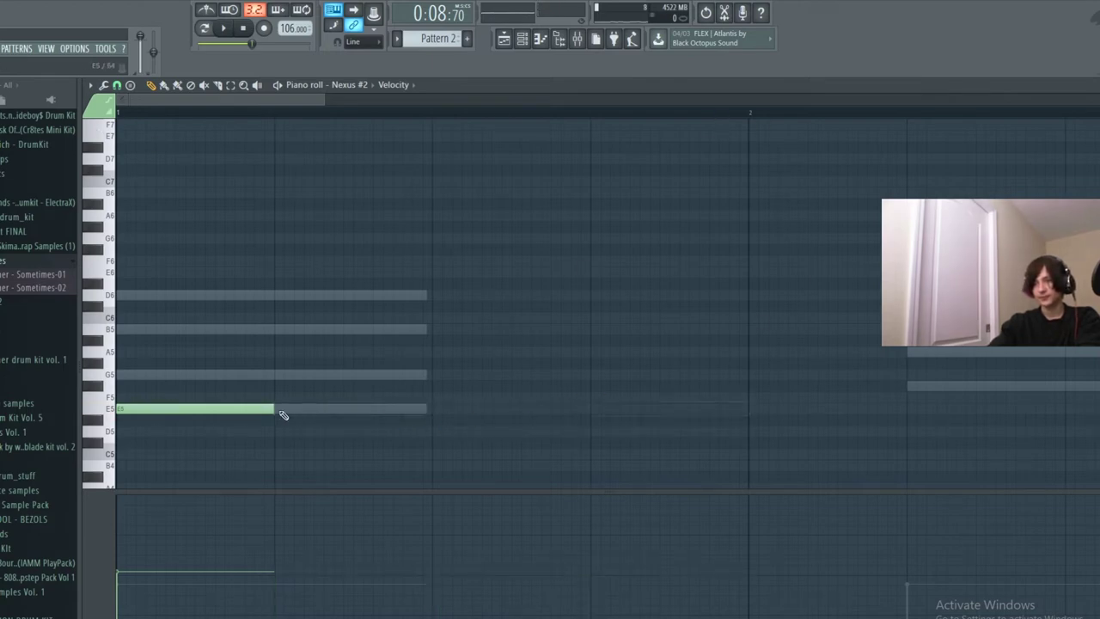
drag(277, 412, 194, 411)
Try filling the rest of bar 1 with repeated half-beat E5 notes.
click(196, 410)
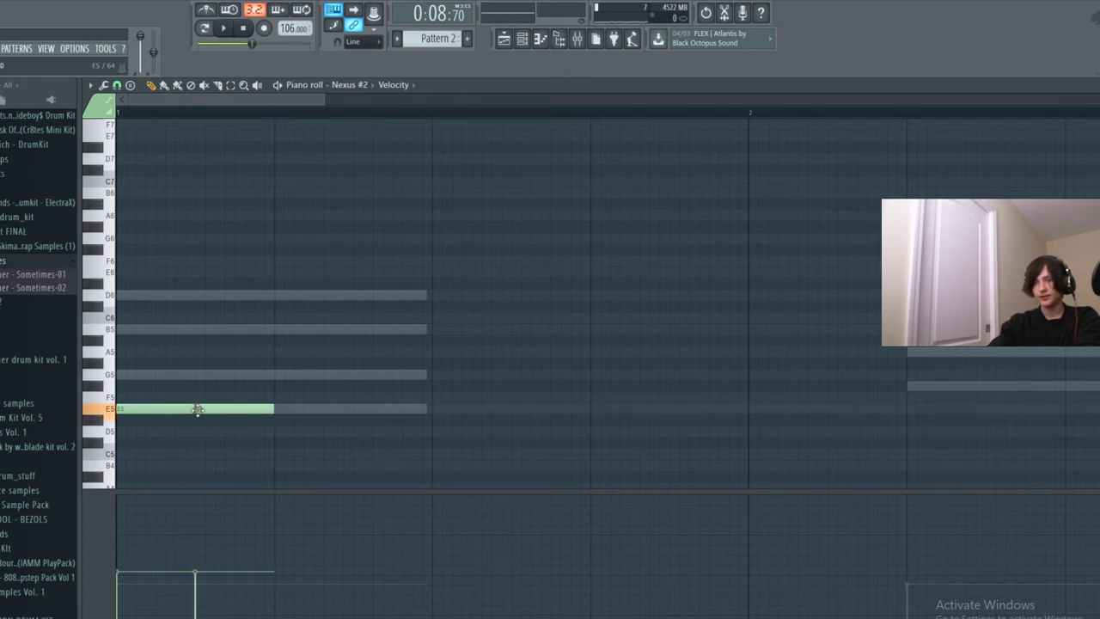
click(283, 412)
click(354, 411)
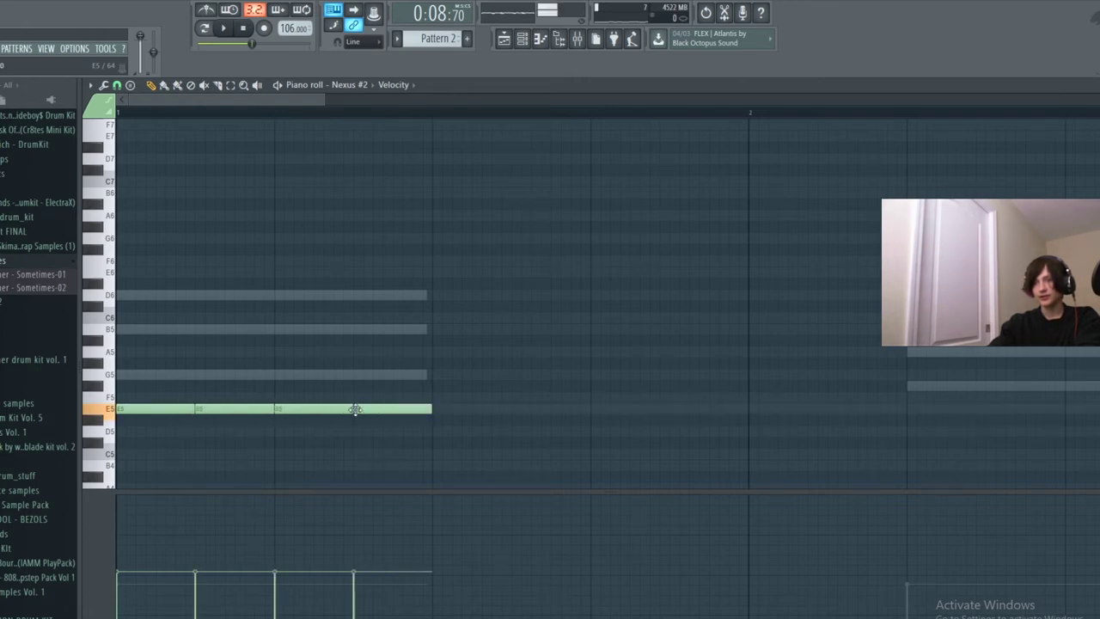
click(437, 411)
click(516, 410)
click(597, 410)
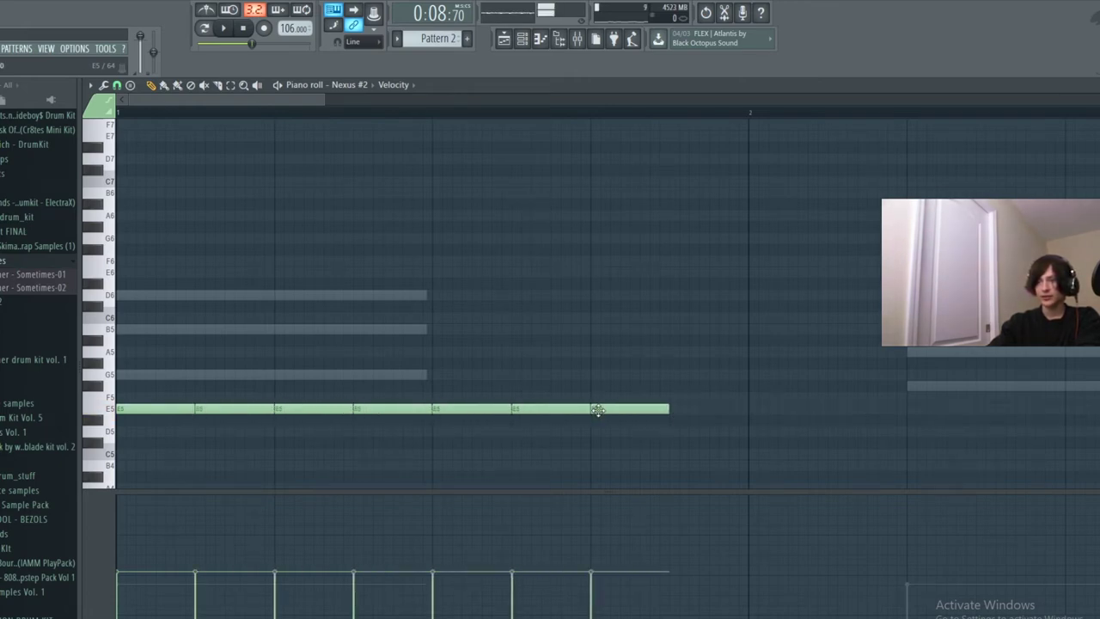
click(675, 410)
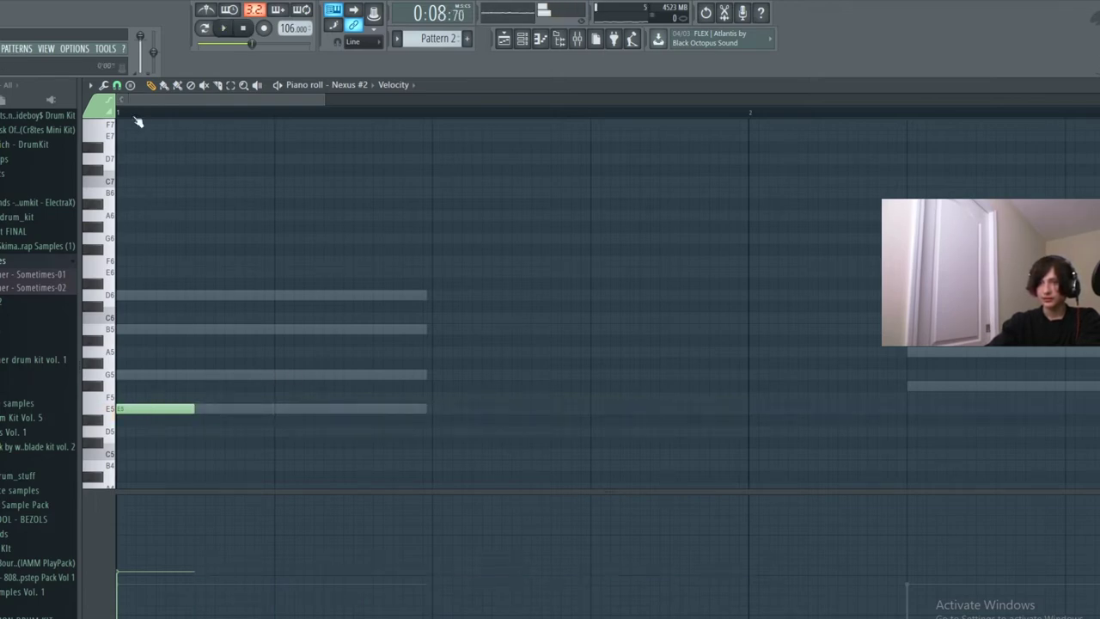
Place half-beat G5, B5 and D6 notes on beats 2, 3 and 4 of bar 1 and audition the pattern.
key(space)
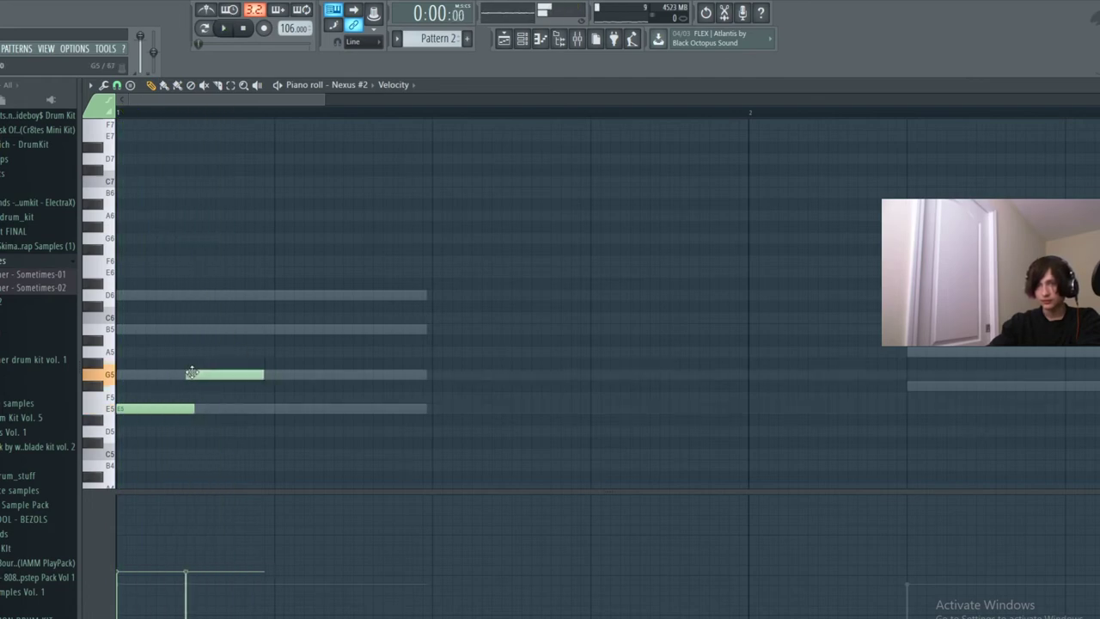
key(space)
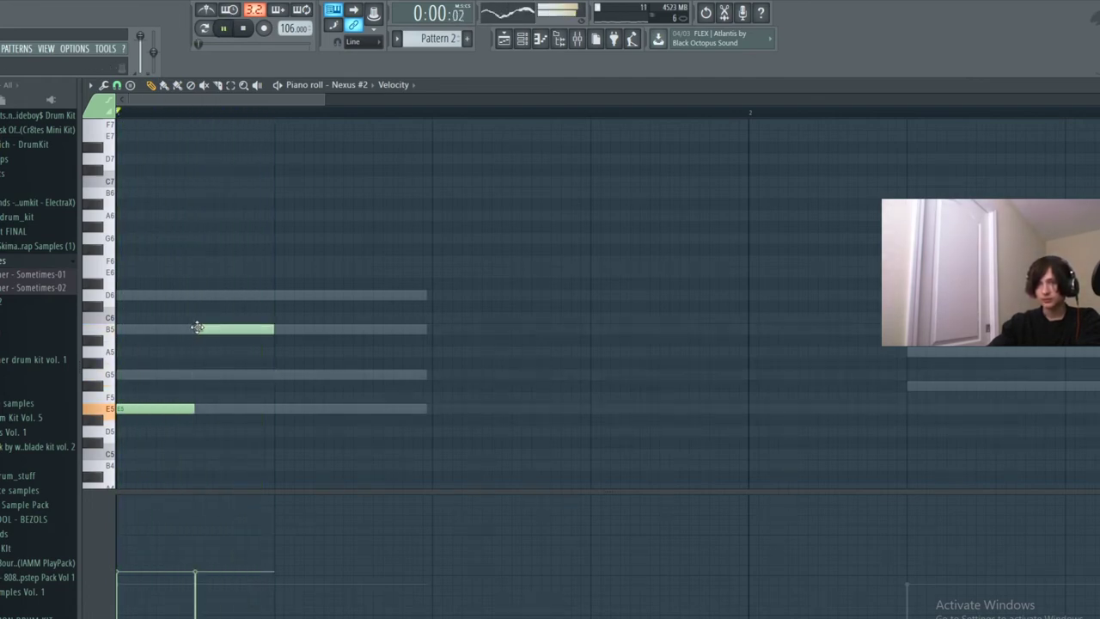
click(277, 372)
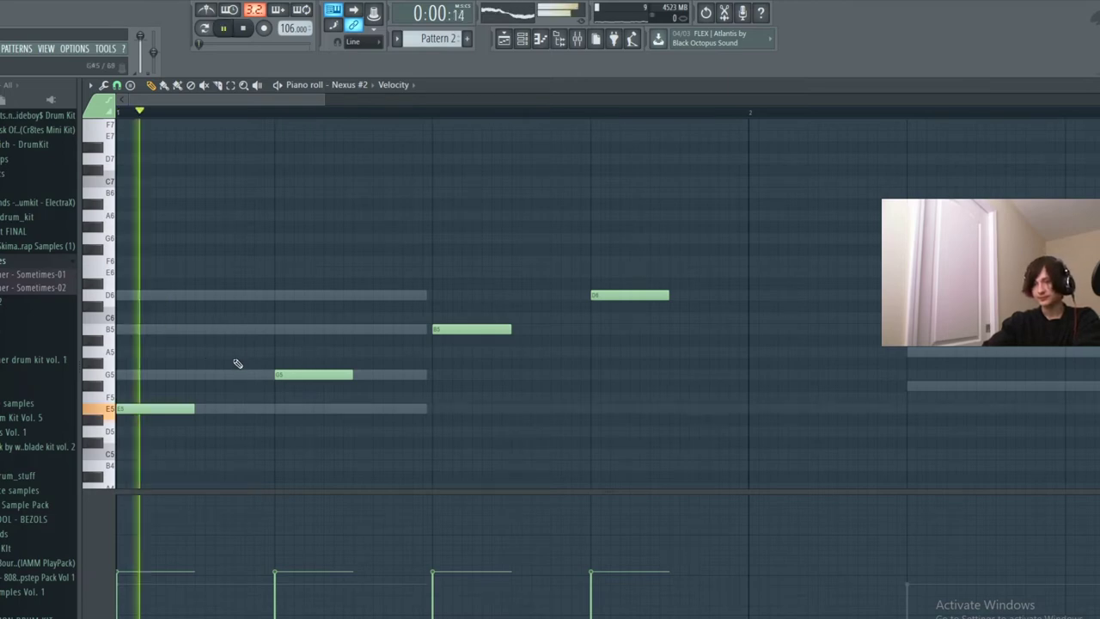
key(space)
Replace the G5 note on beat 2 of bar 1 with a half-beat D6 note and audition the melody.
right_click(312, 376)
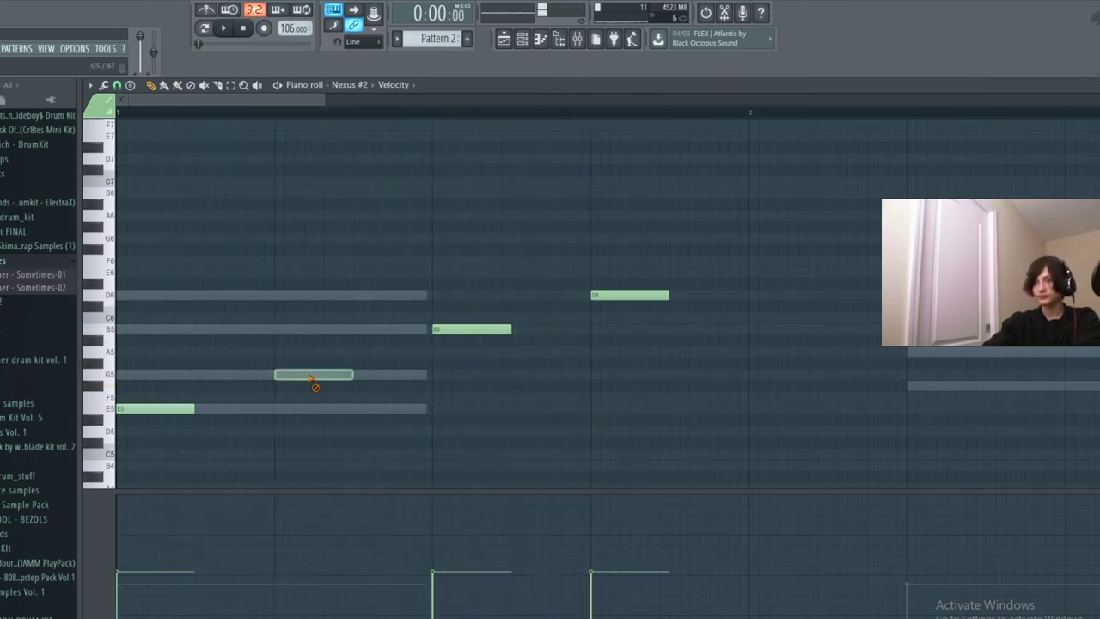
click(250, 296)
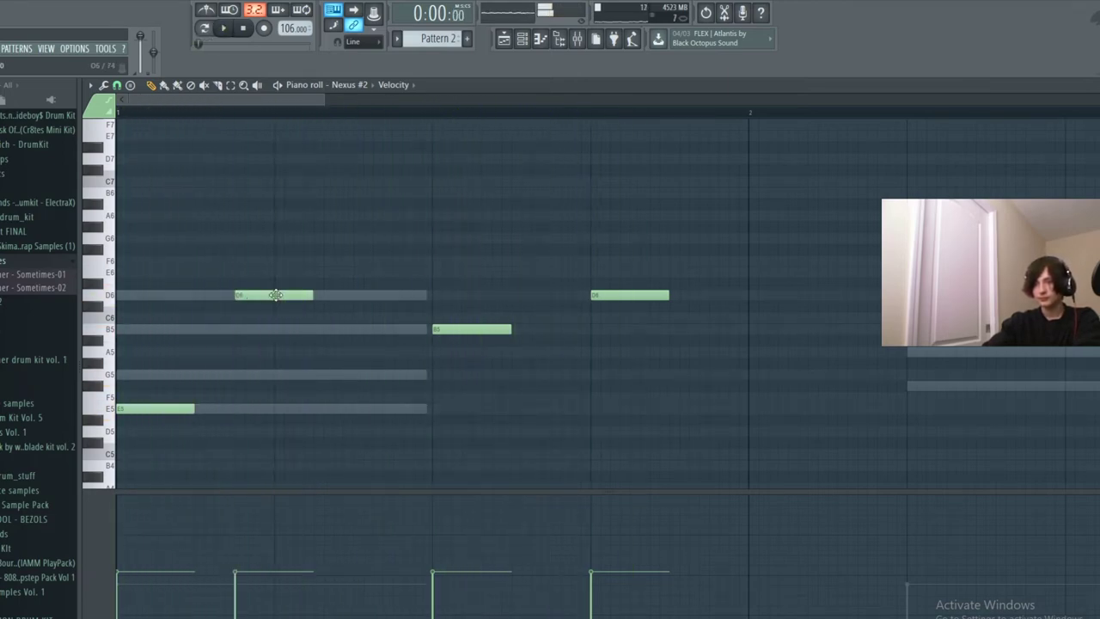
drag(339, 295, 330, 295)
key(space)
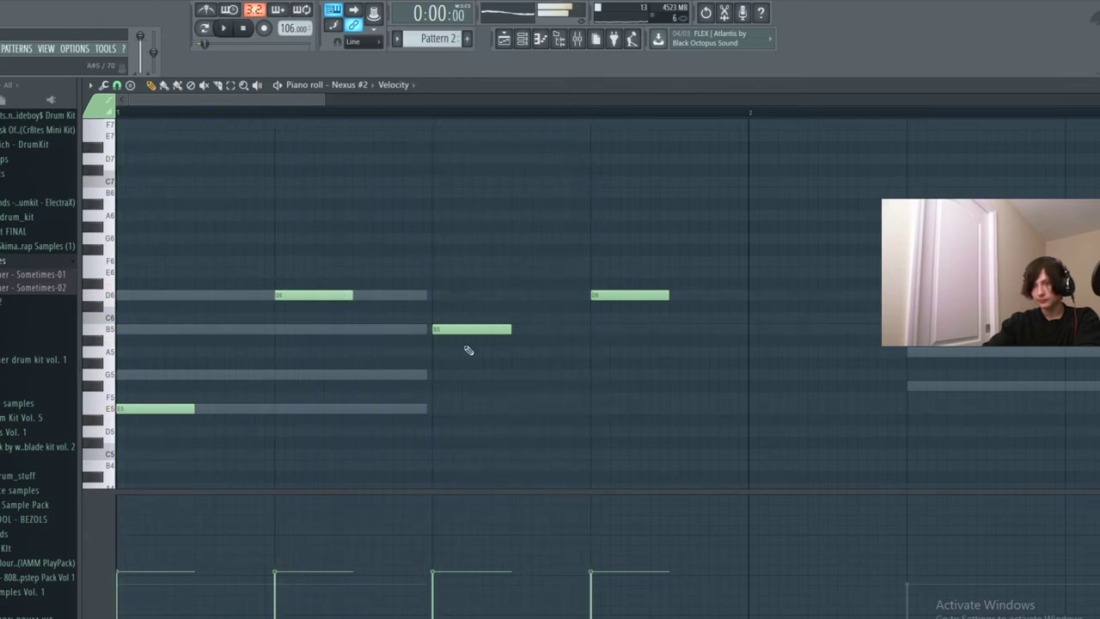
Replace the D6 note on beat 4 of bar 1 with A5, and add a half-beat G5 note at the start of bar 2.
right_click(613, 295)
key(space)
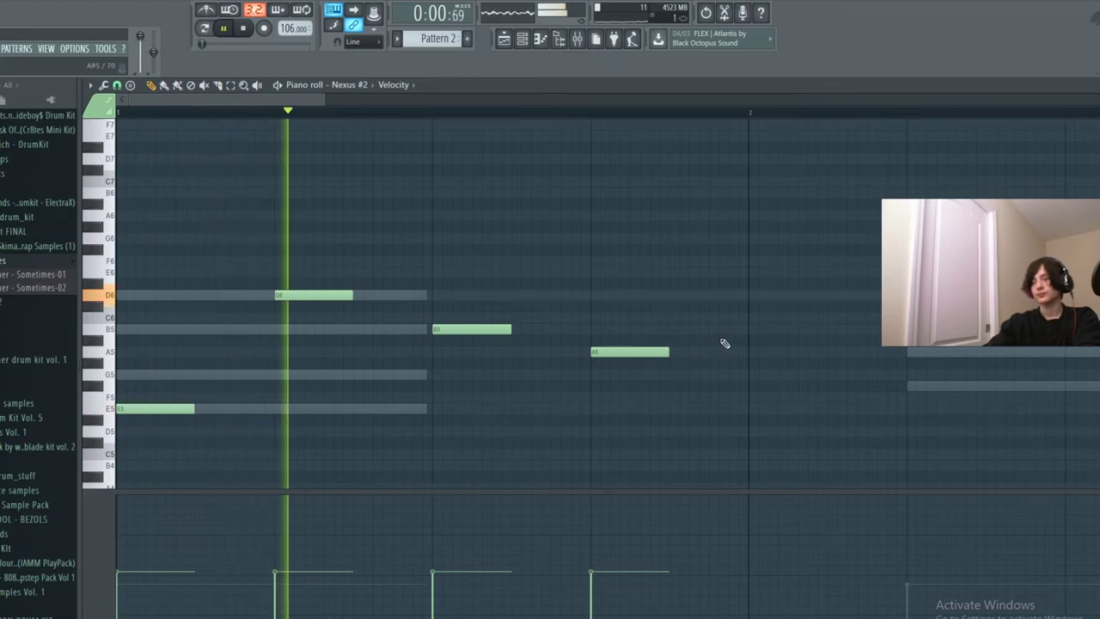
key(space)
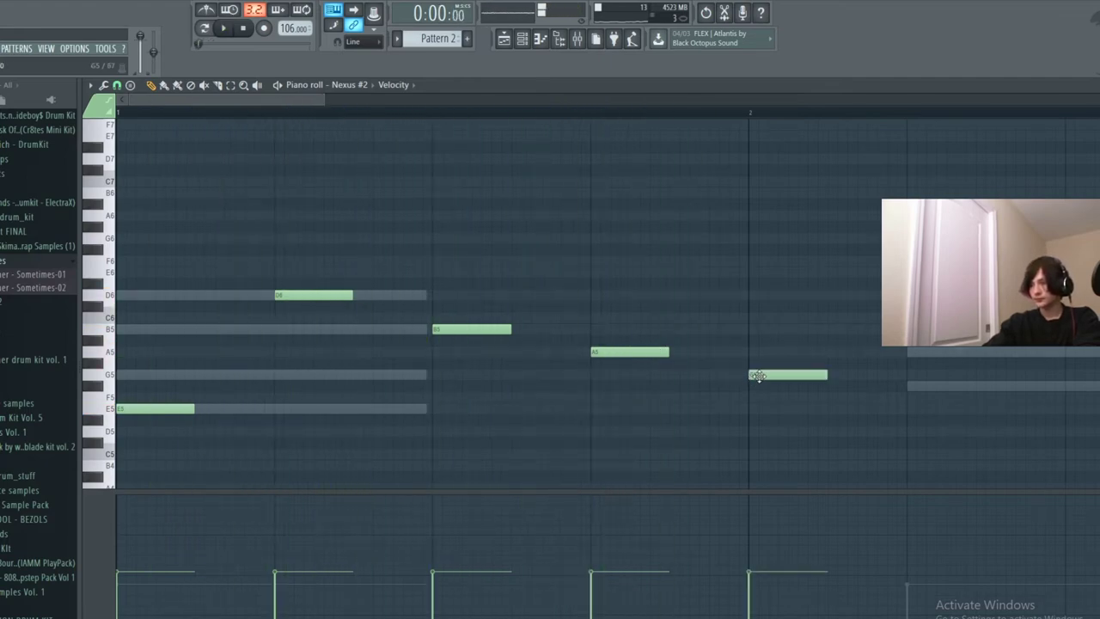
key(space)
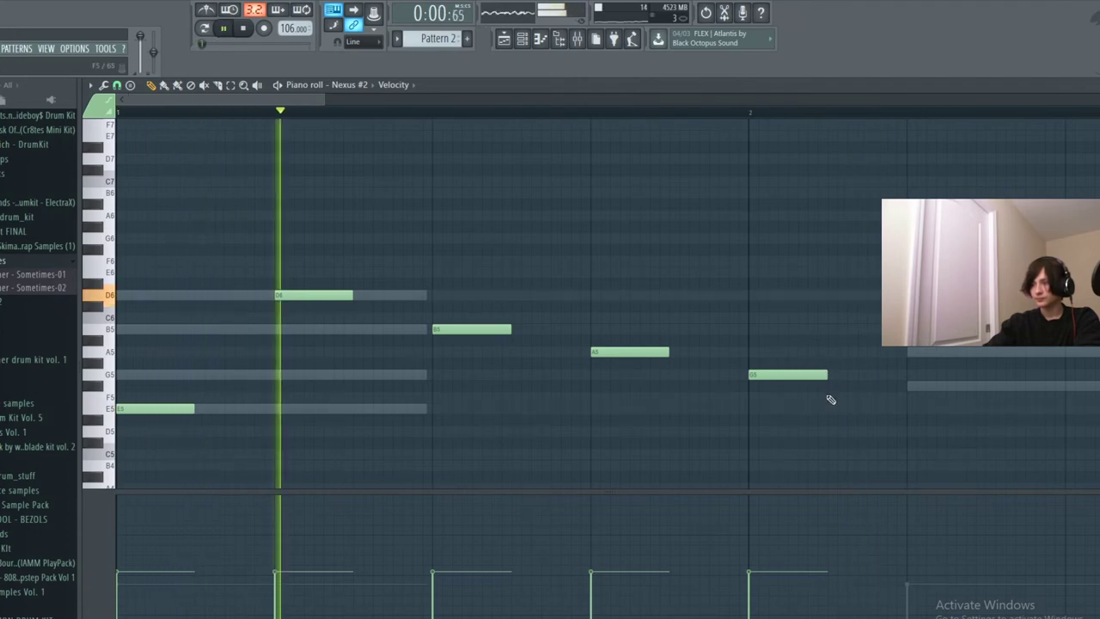
Continue the descent in bar 2 with a half-beat F#5 after the G5 and an E5 on beat 2, and audition it.
click(847, 386)
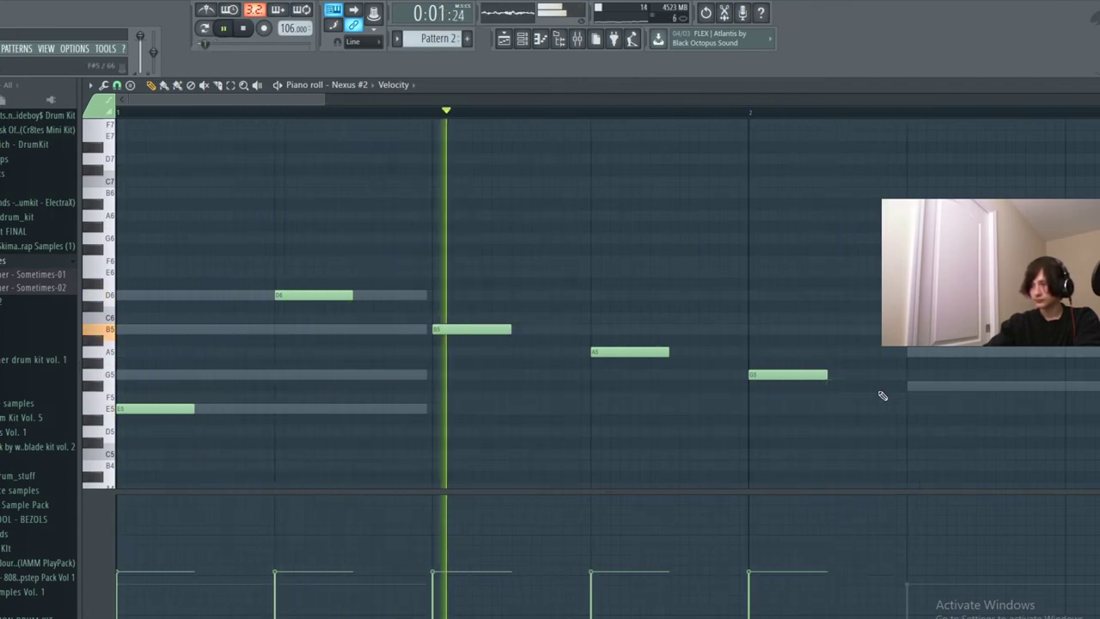
click(831, 386)
click(907, 409)
key(space)
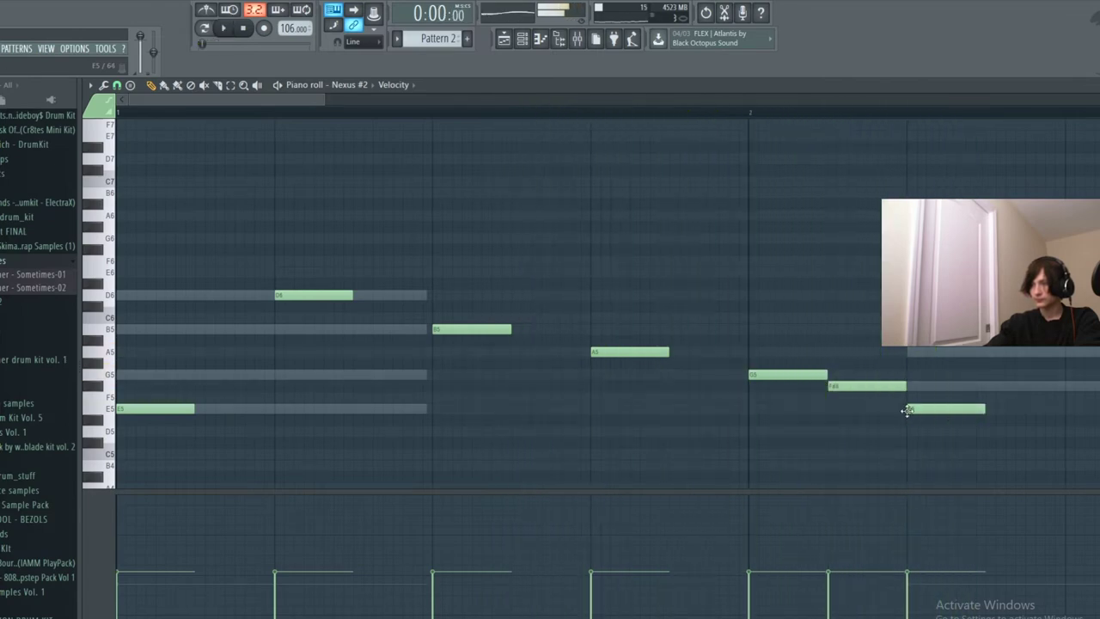
click(327, 100)
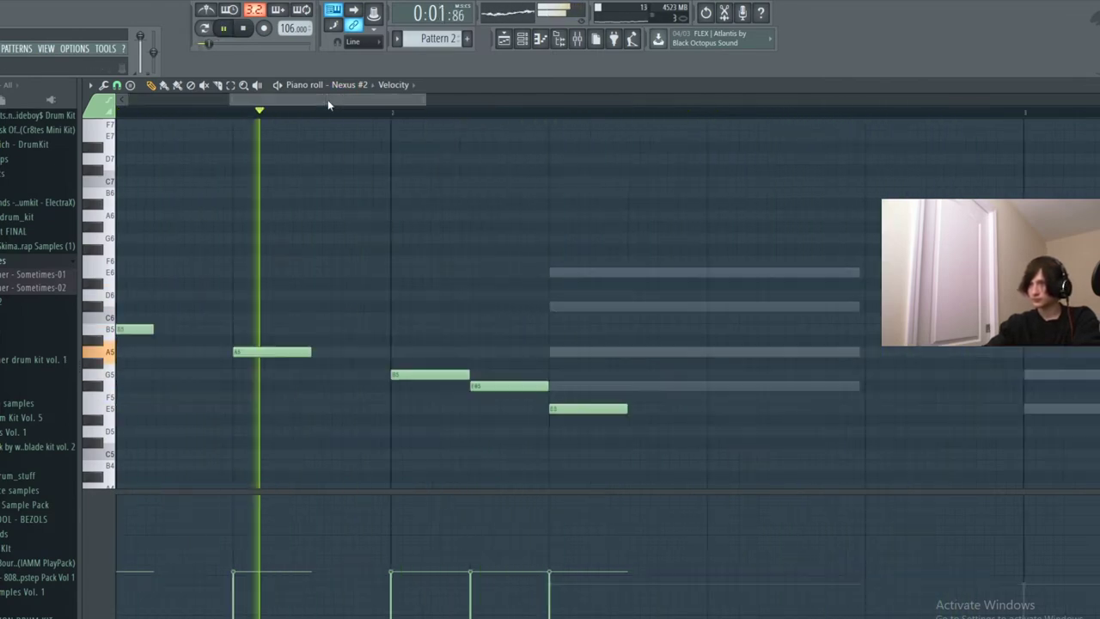
key(space)
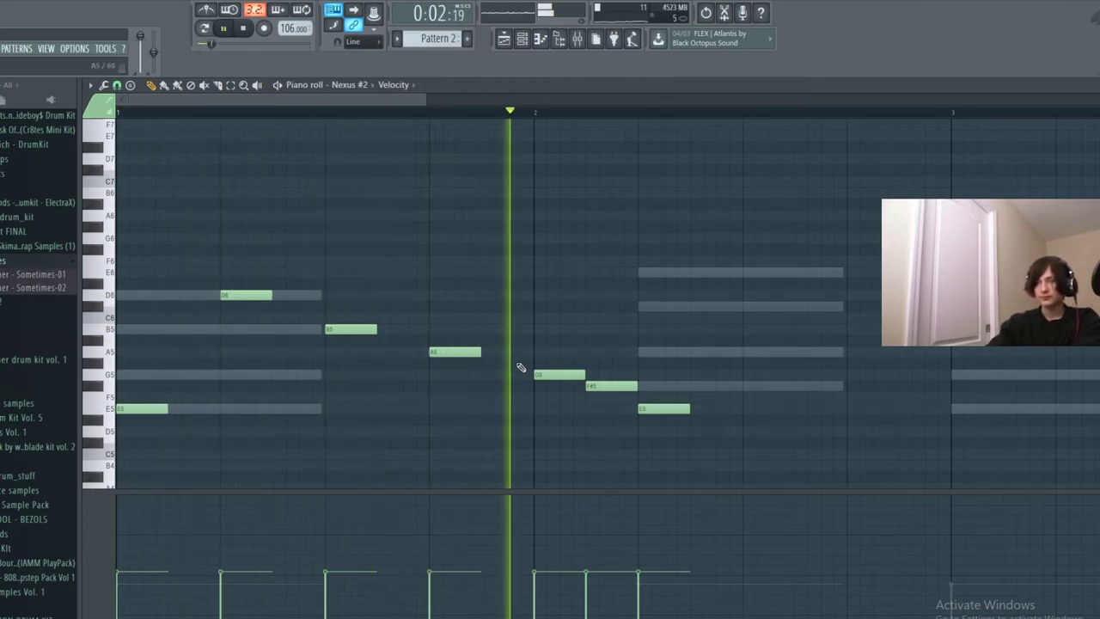
Add a half-beat D5 note on beat 3 of bar 2, followed directly by an F5 note, and audition them.
key(space)
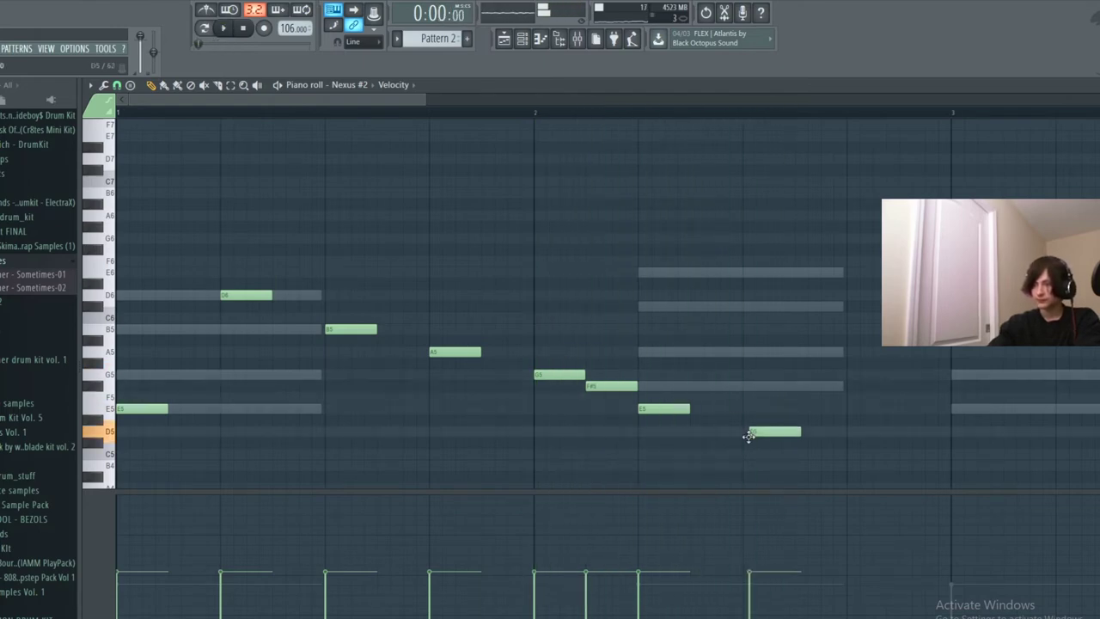
click(798, 399)
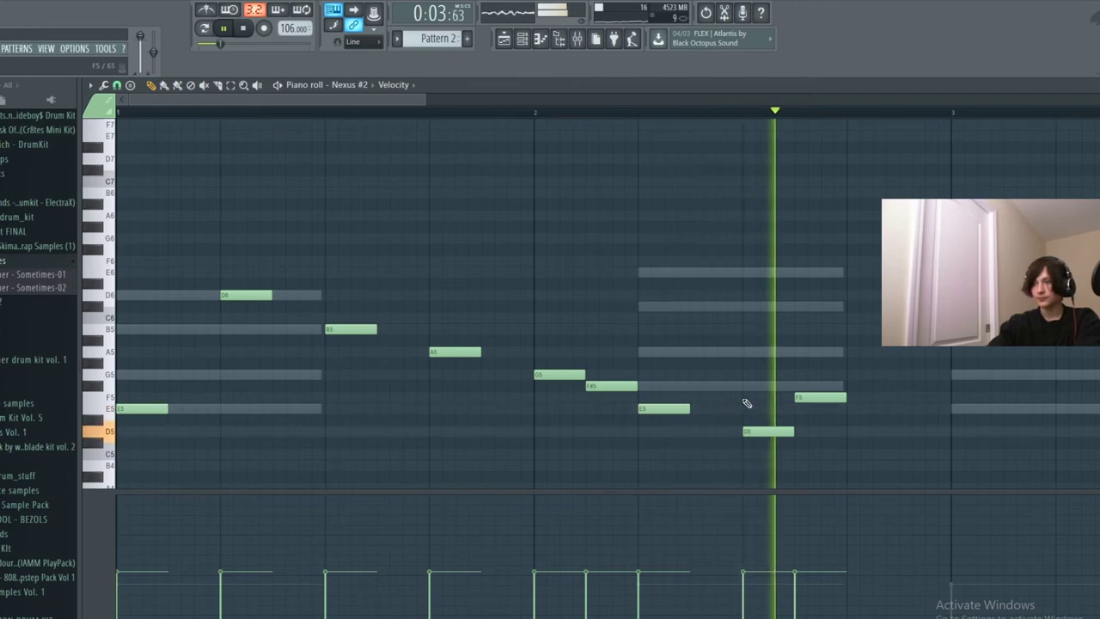
key(space)
Replace the F5 note after the D5 in bar 2 with F#5, and add a half-beat A5 note on beat 4.
click(801, 398)
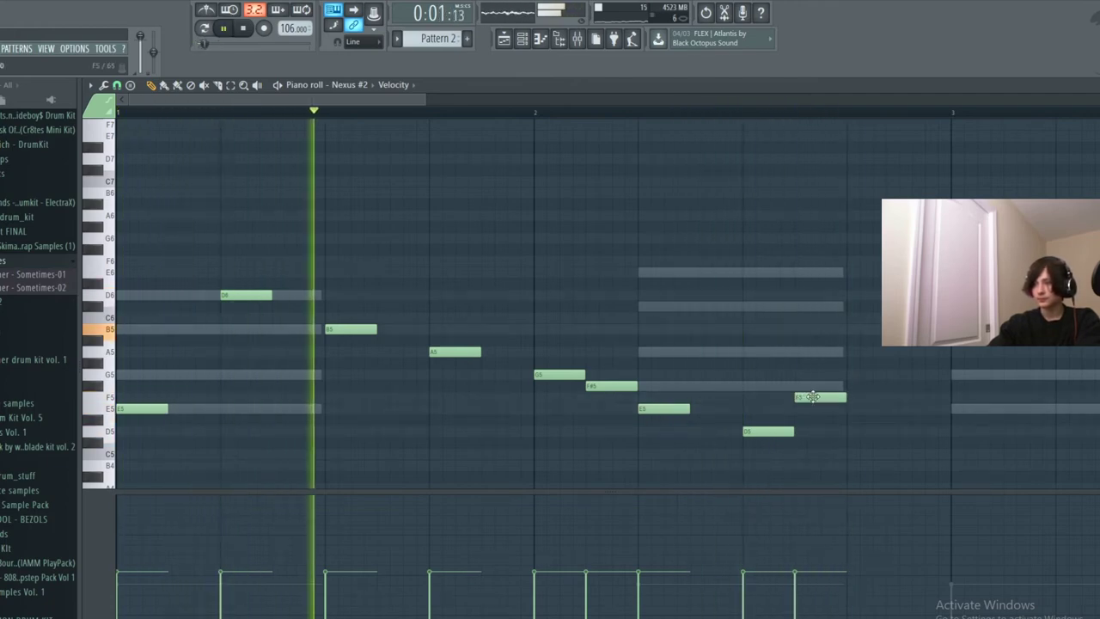
click(813, 387)
right_click(813, 387)
right_click(807, 398)
click(800, 387)
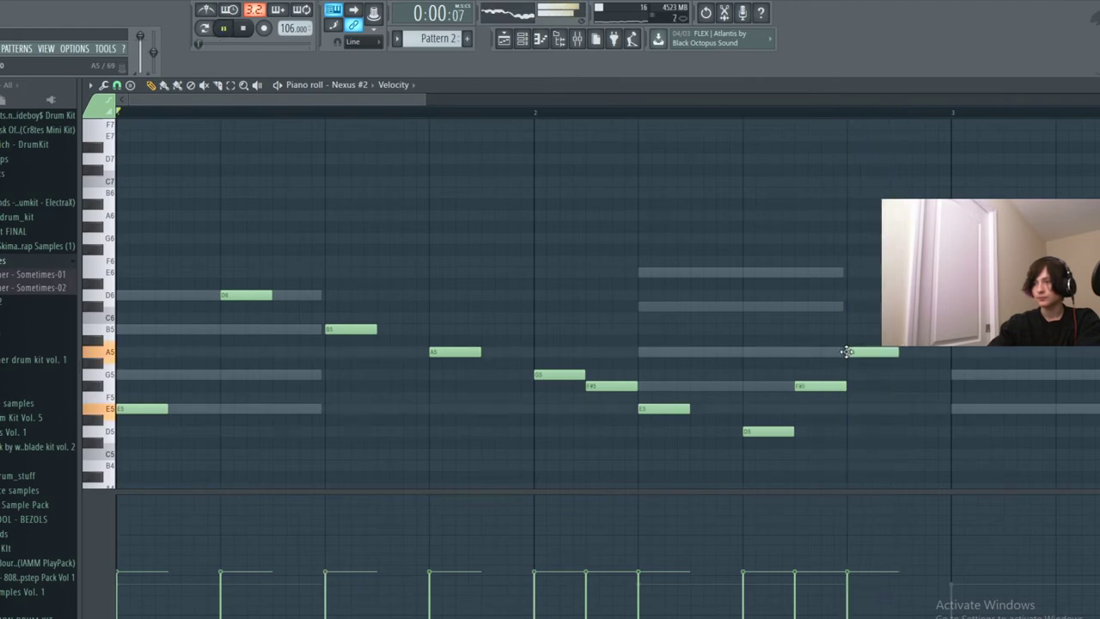
Rework the end of bar 2 into a rising run of D5, A5 and C#6, starting halfway through beat 3.
right_click(853, 352)
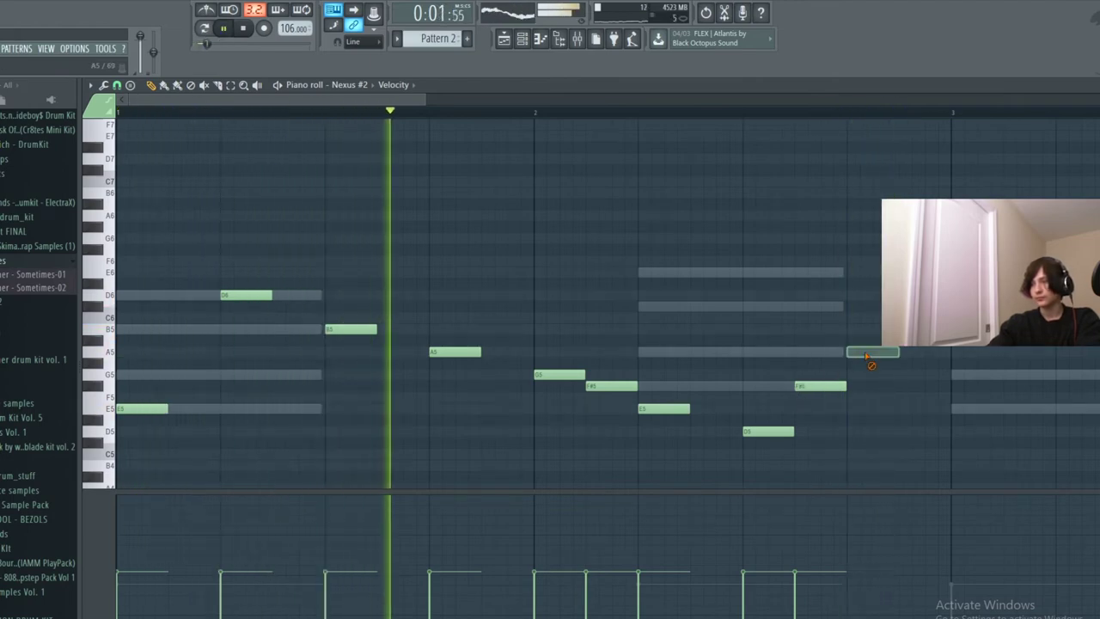
right_click(834, 384)
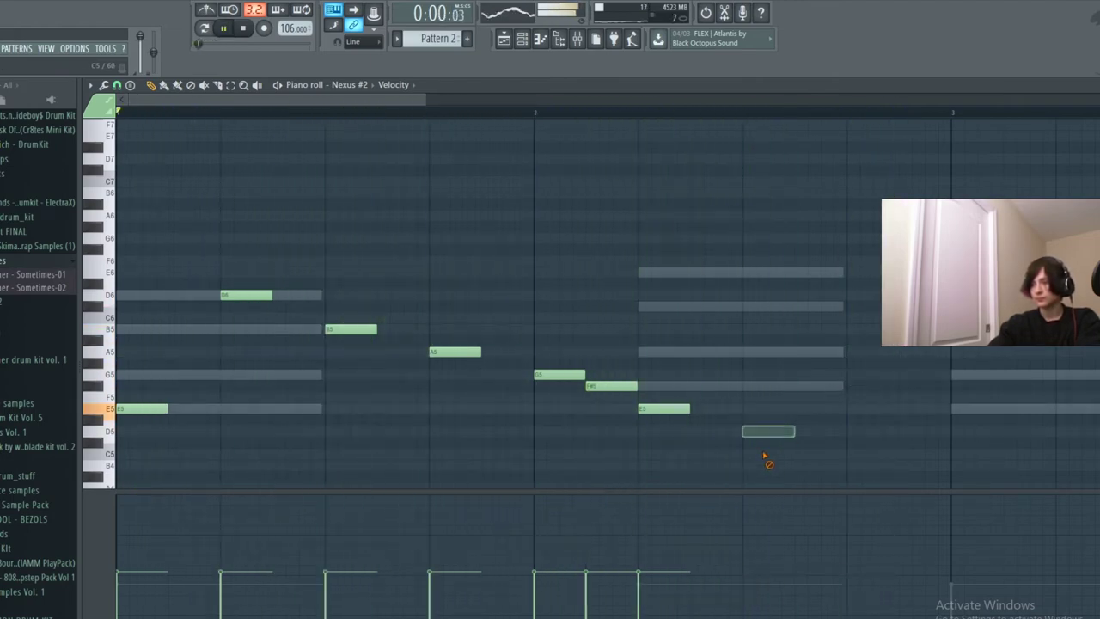
click(817, 432)
click(849, 353)
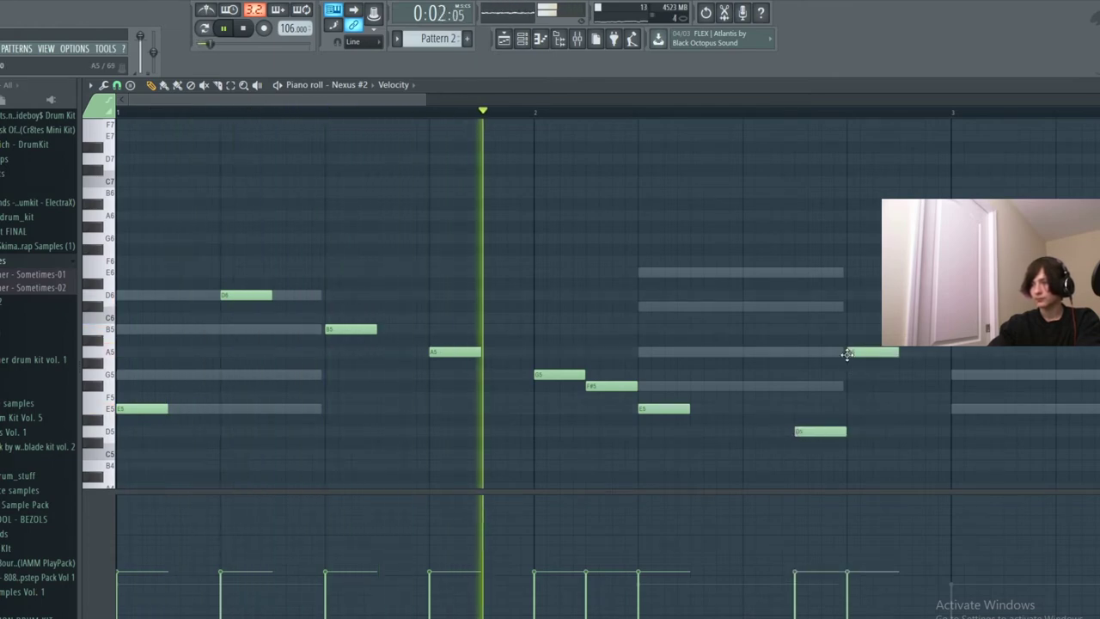
right_click(860, 354)
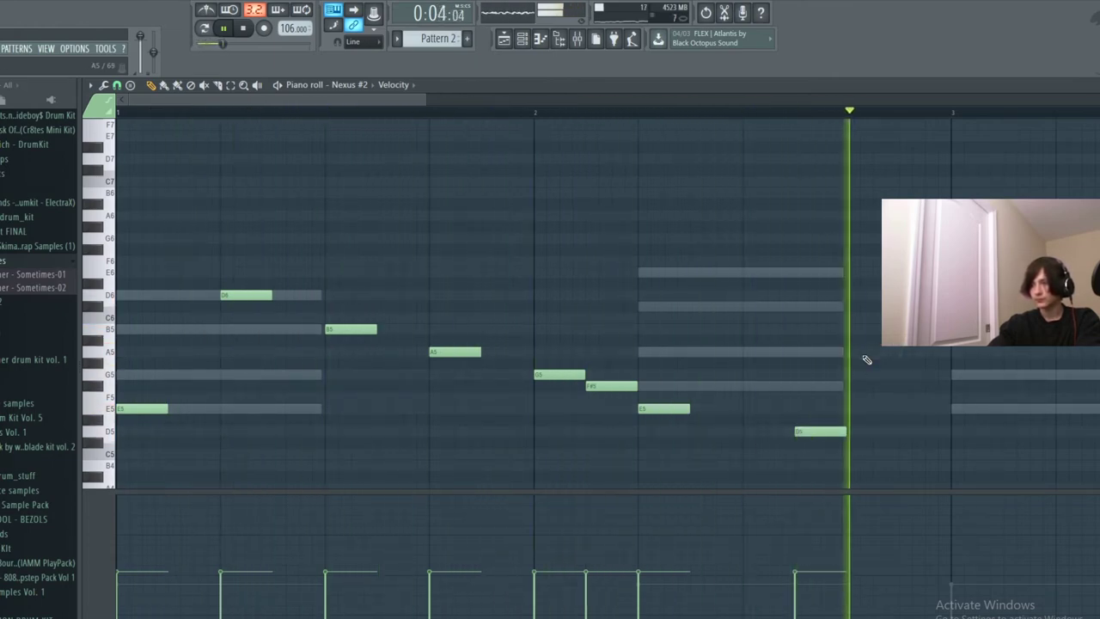
key(space)
mouse_move(866, 354)
mouse_down()
mouse_move(902, 361)
mouse_move(860, 355)
mouse_up()
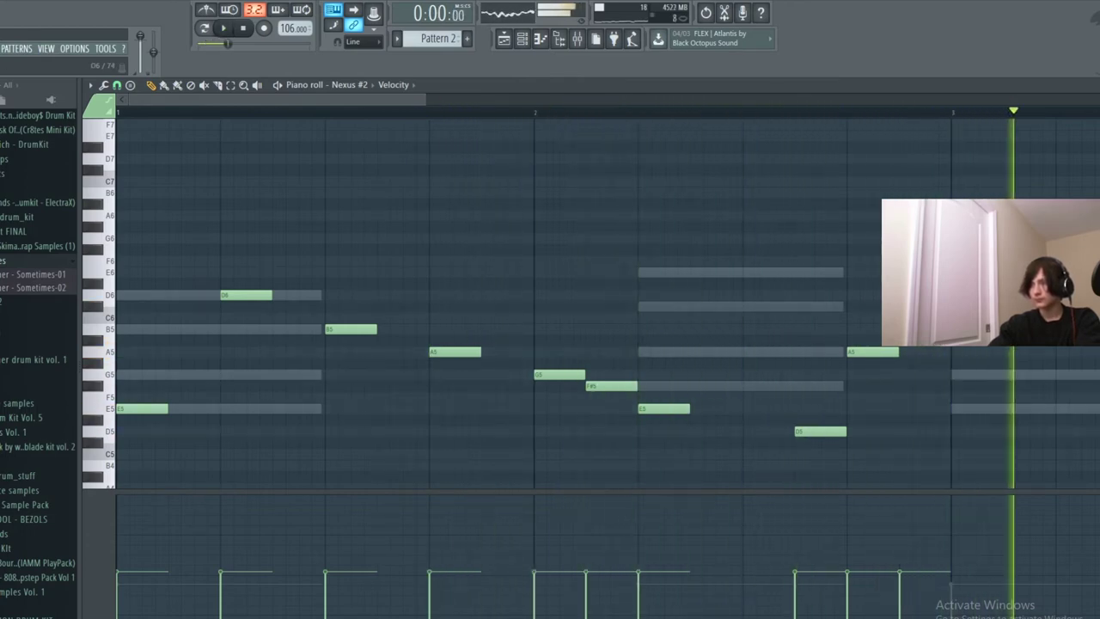
Vary the velocities of the melody notes from bar 1 through the E5 in bar 2.
scroll(676, 147, down, 2)
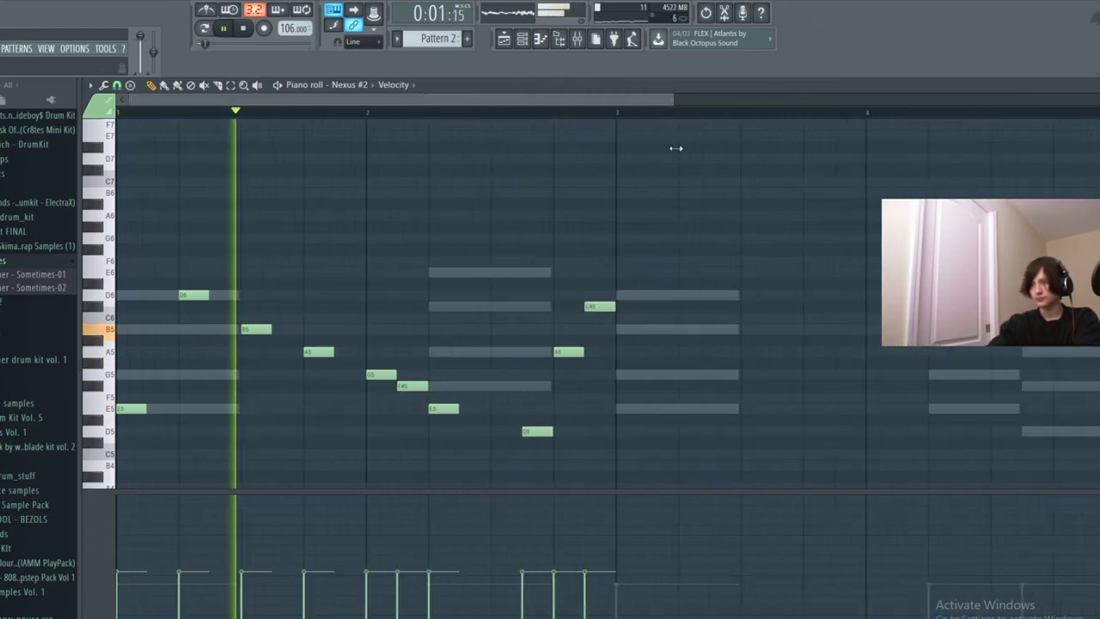
key(space)
click(233, 548)
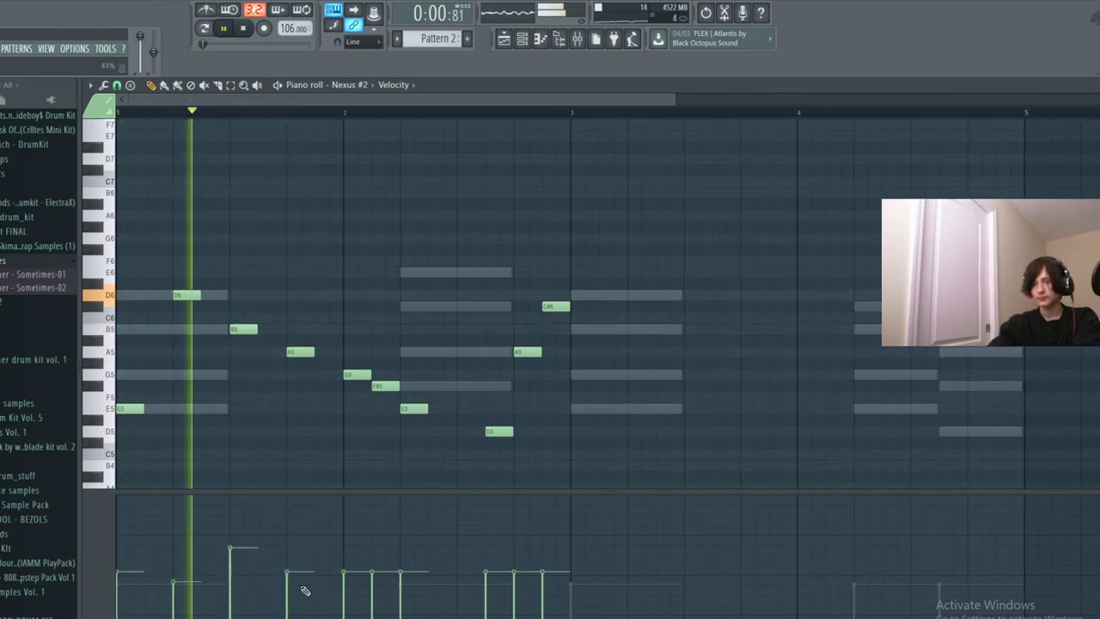
click(291, 556)
click(345, 534)
drag(337, 545, 361, 560)
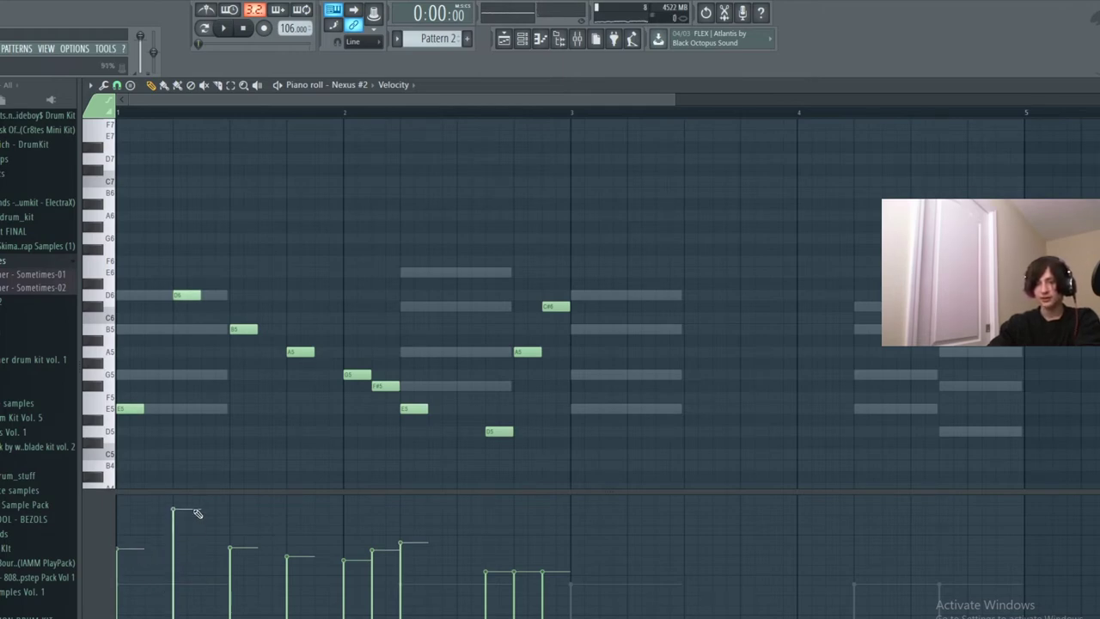
Adjust the velocities of bar 1's D6 and bar 2's G5, and make bar 2's last three notes get progressively louder.
drag(173, 548, 175, 539)
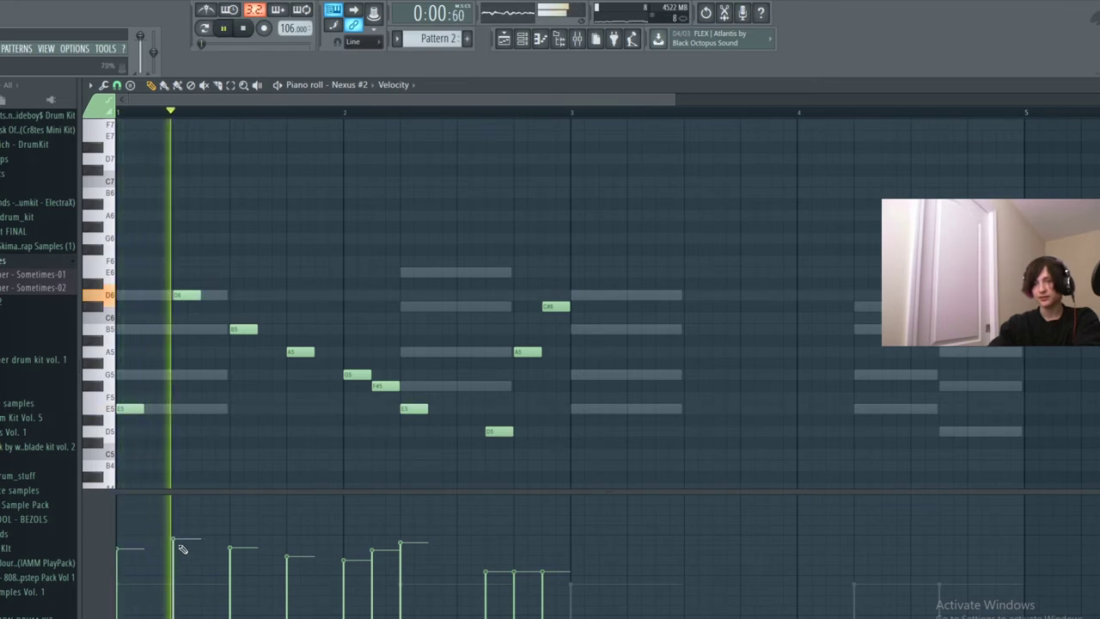
click(345, 542)
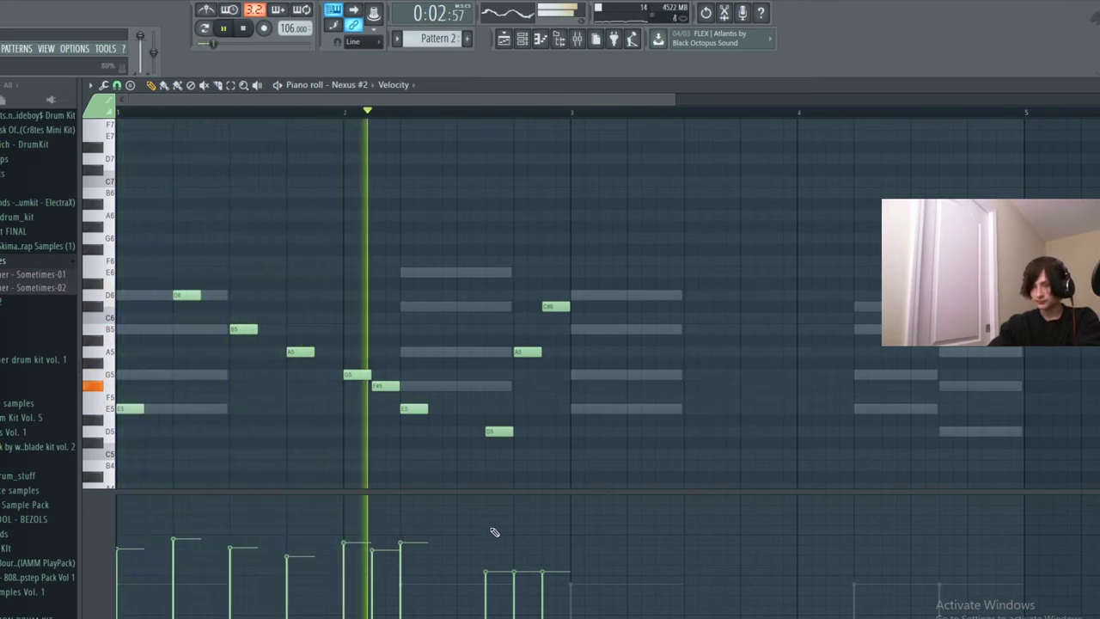
drag(485, 550, 563, 529)
key(space)
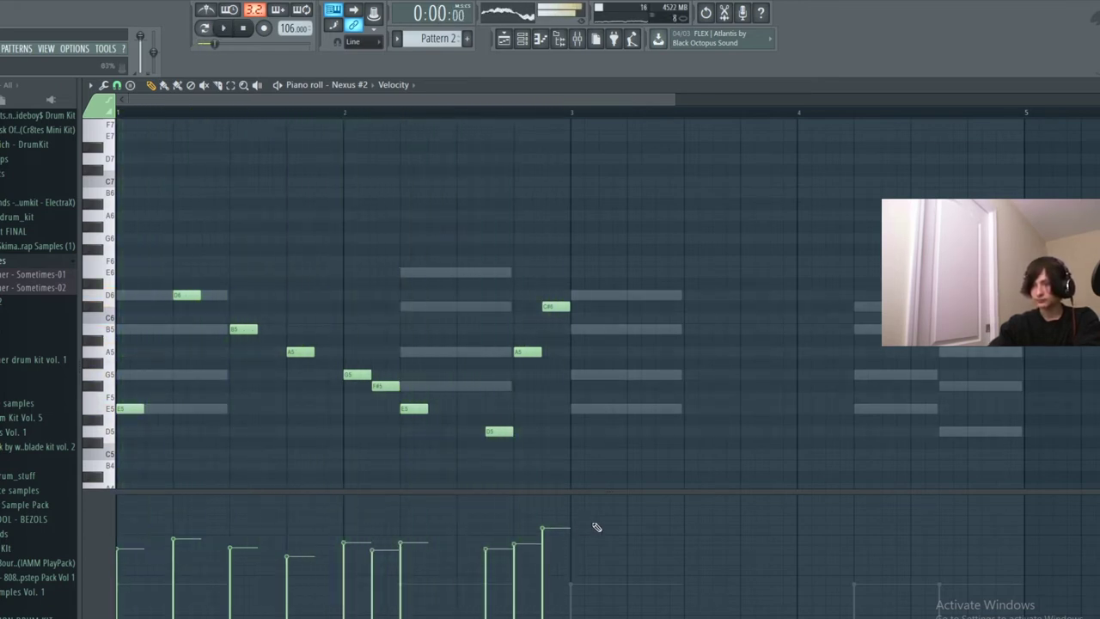
click(584, 297)
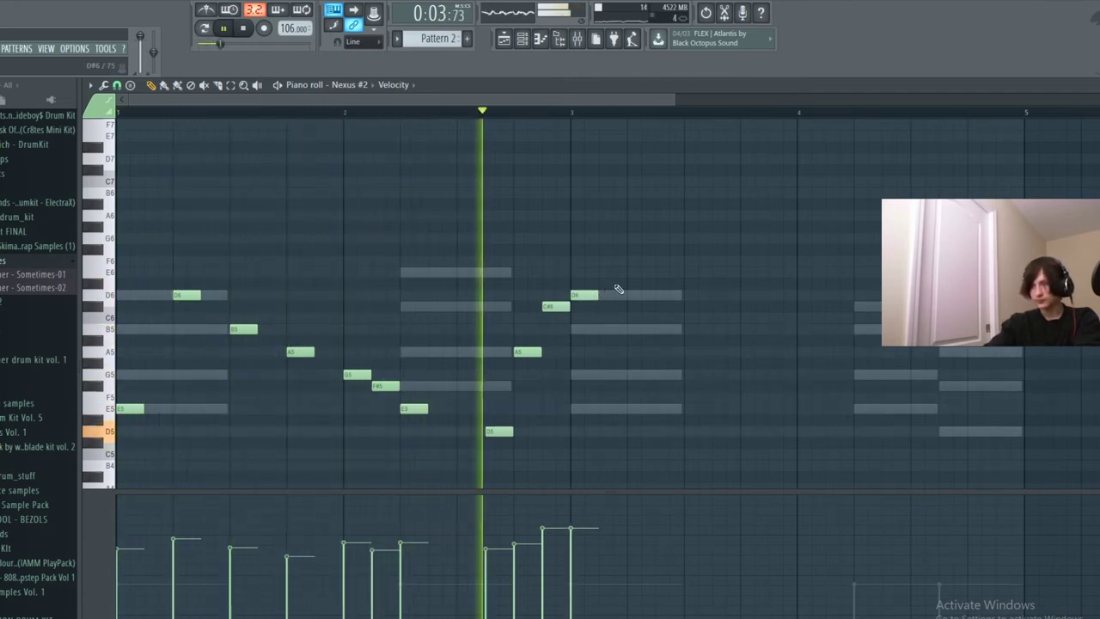
right_click(583, 299)
key(space)
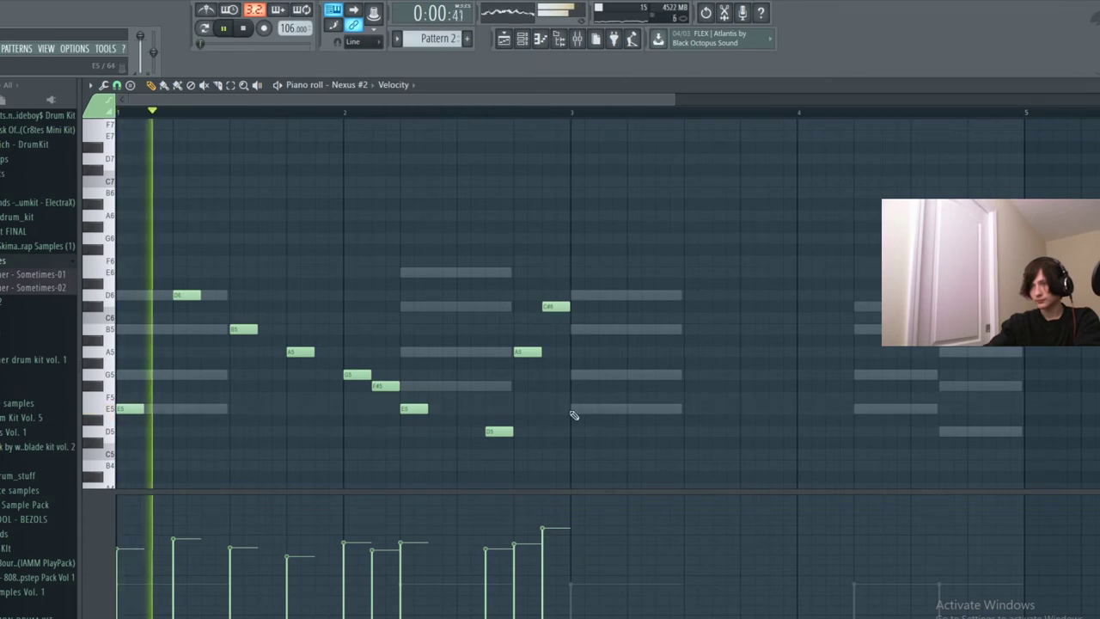
Begin bar 3 with an E5 note and add a high A6 note on its second beat.
click(574, 409)
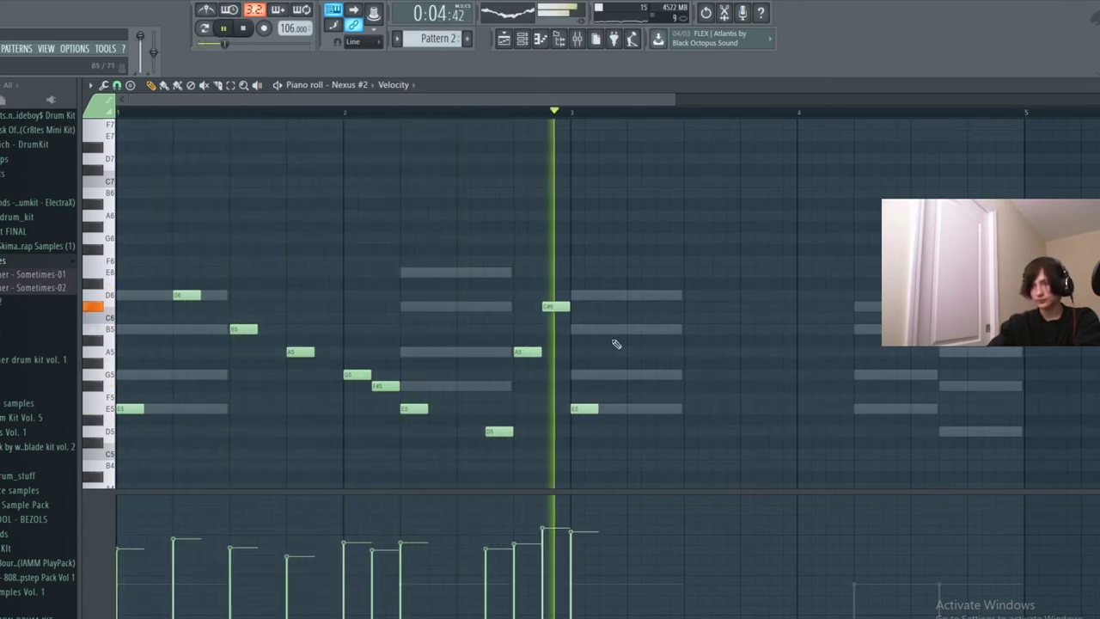
key(space)
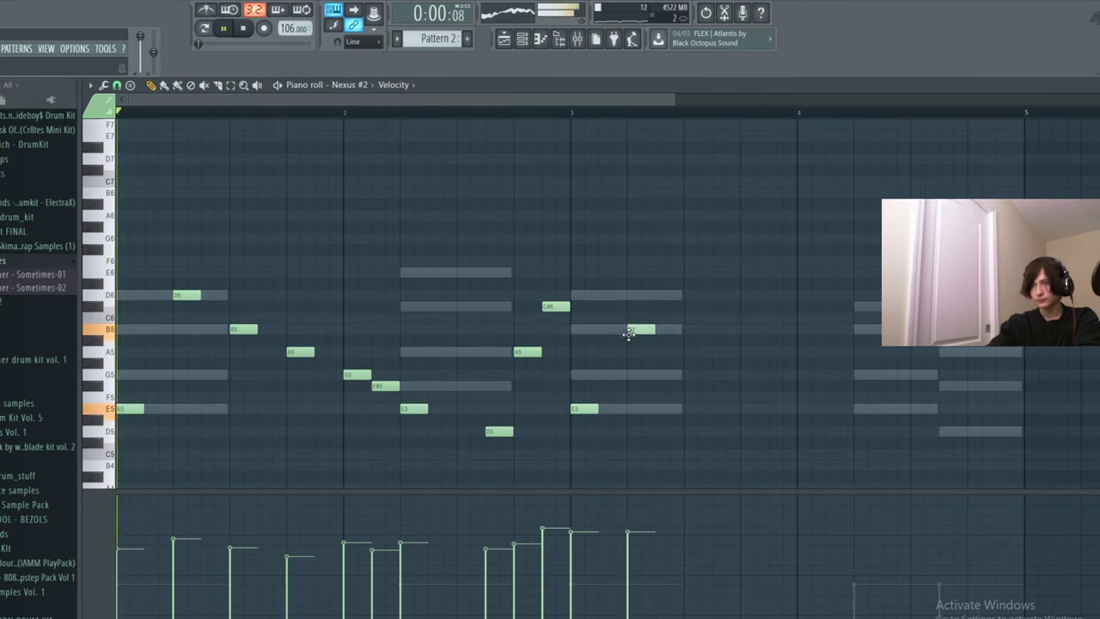
drag(629, 333, 631, 238)
click(632, 227)
right_click(632, 228)
click(628, 514)
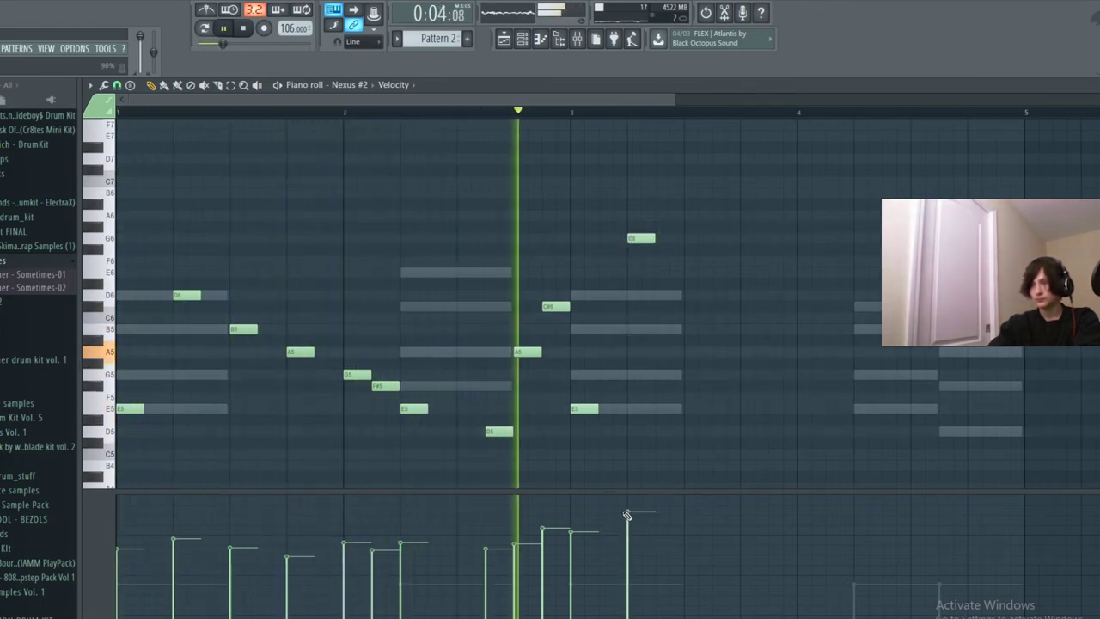
click(636, 215)
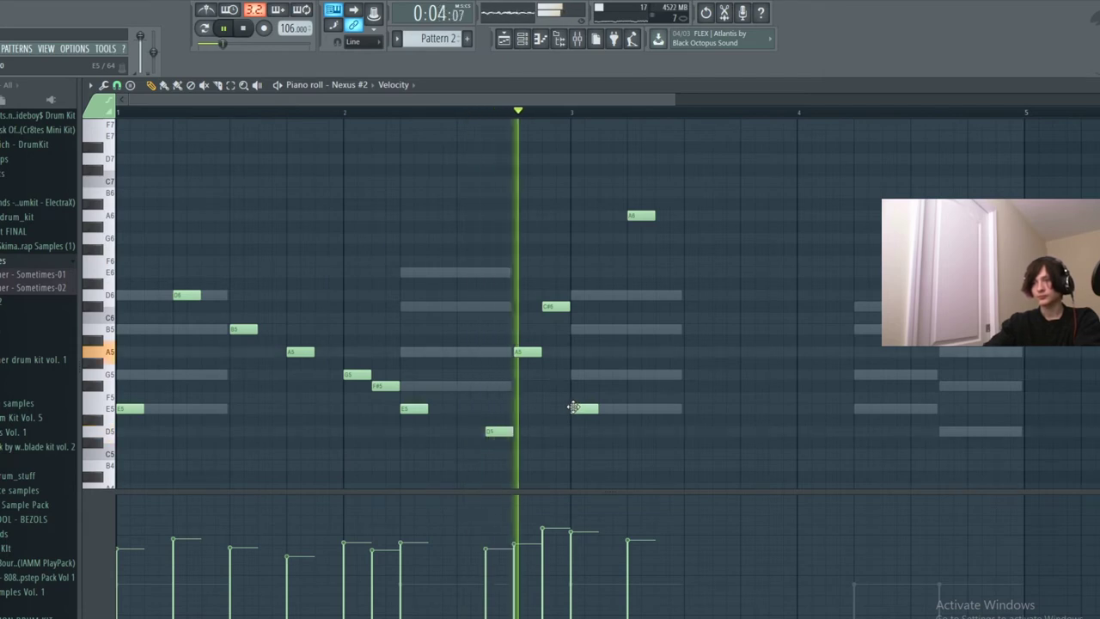
key(space)
Continue the bar 3 melody downward with G6 directly after the A6 and E6 on beat 3.
double_click(653, 239)
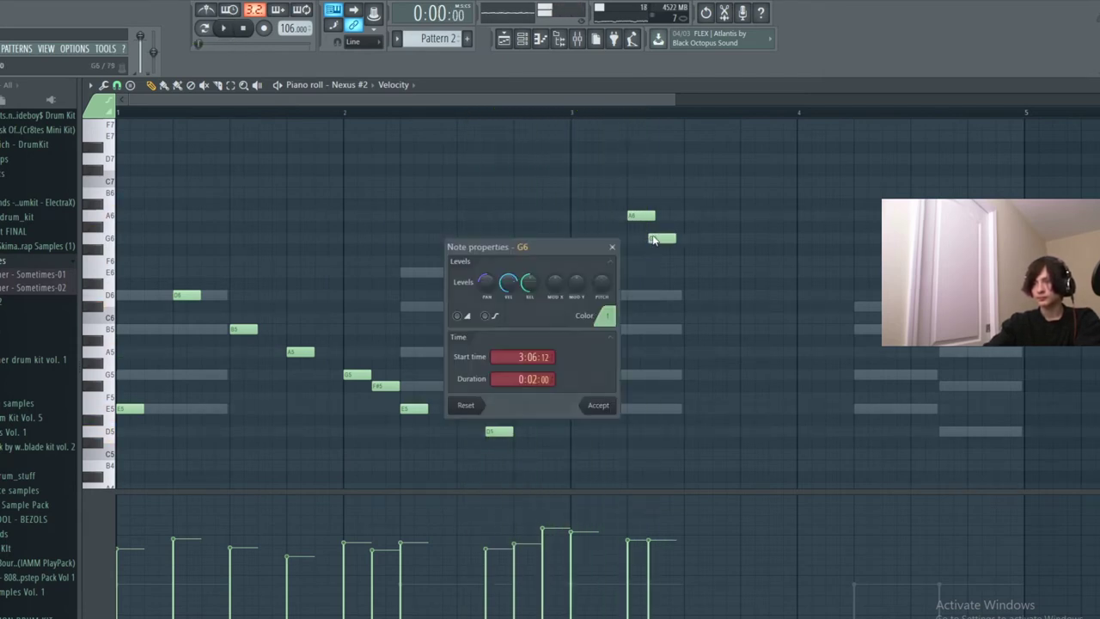
click(614, 248)
key(space)
double_click(655, 239)
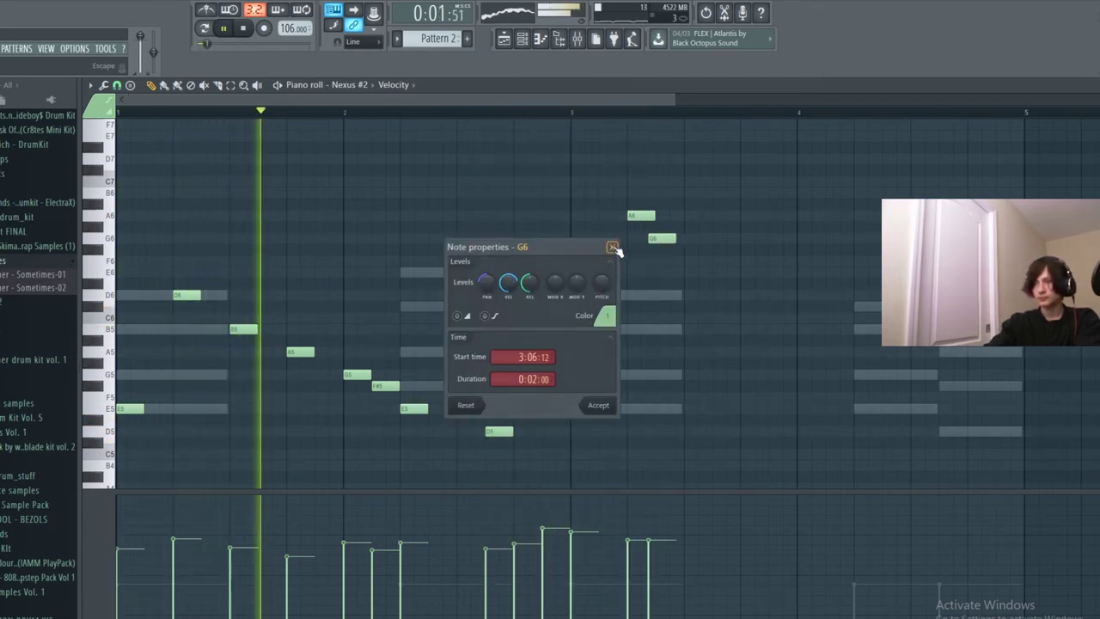
click(614, 248)
double_click(654, 239)
click(614, 248)
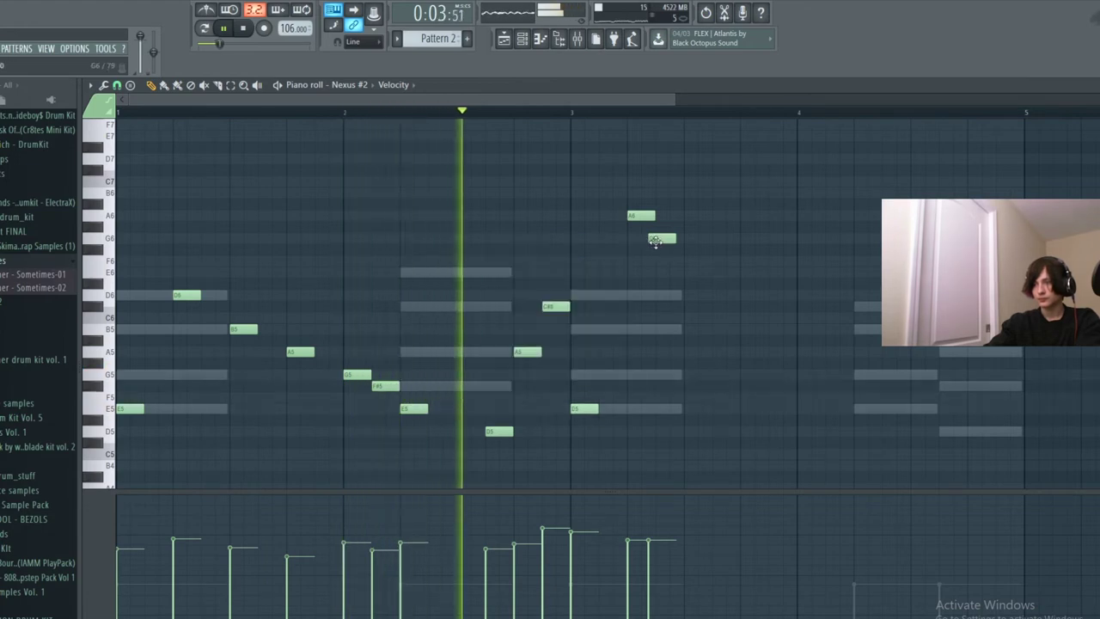
drag(655, 241, 688, 275)
key(space)
key(space)
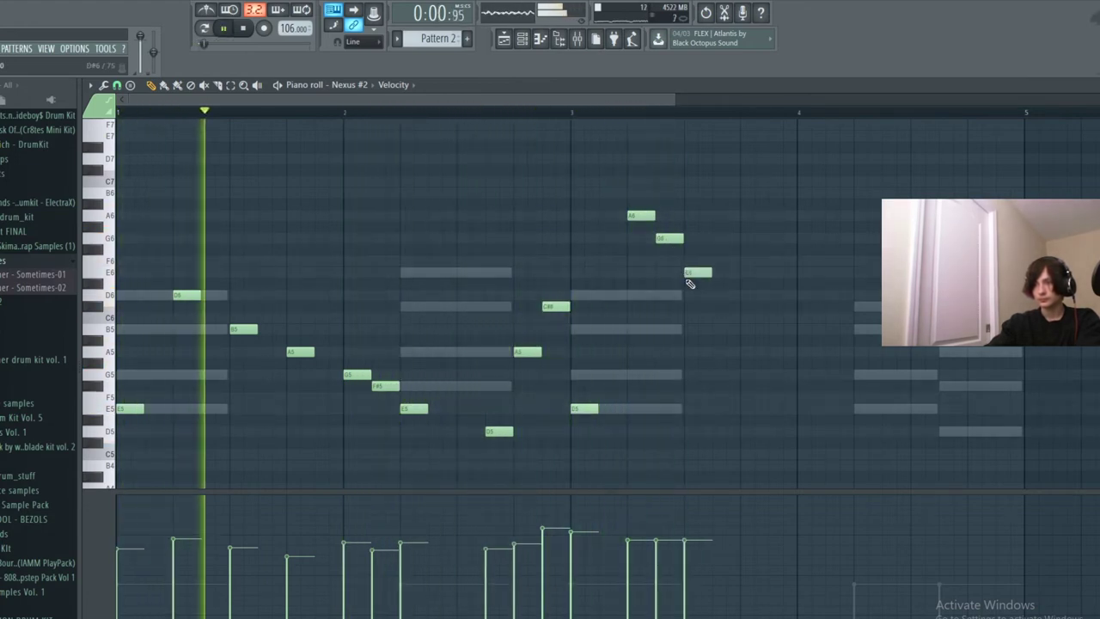
Raise the velocity of bar 3's G6 and add a short D6 note directly after the E6.
click(658, 521)
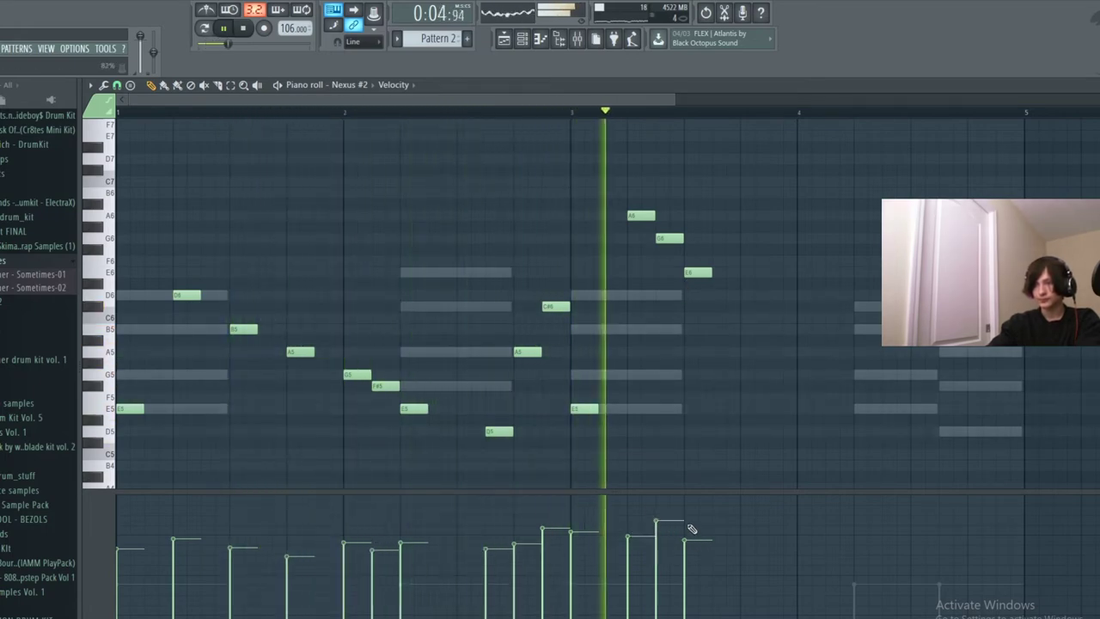
click(710, 307)
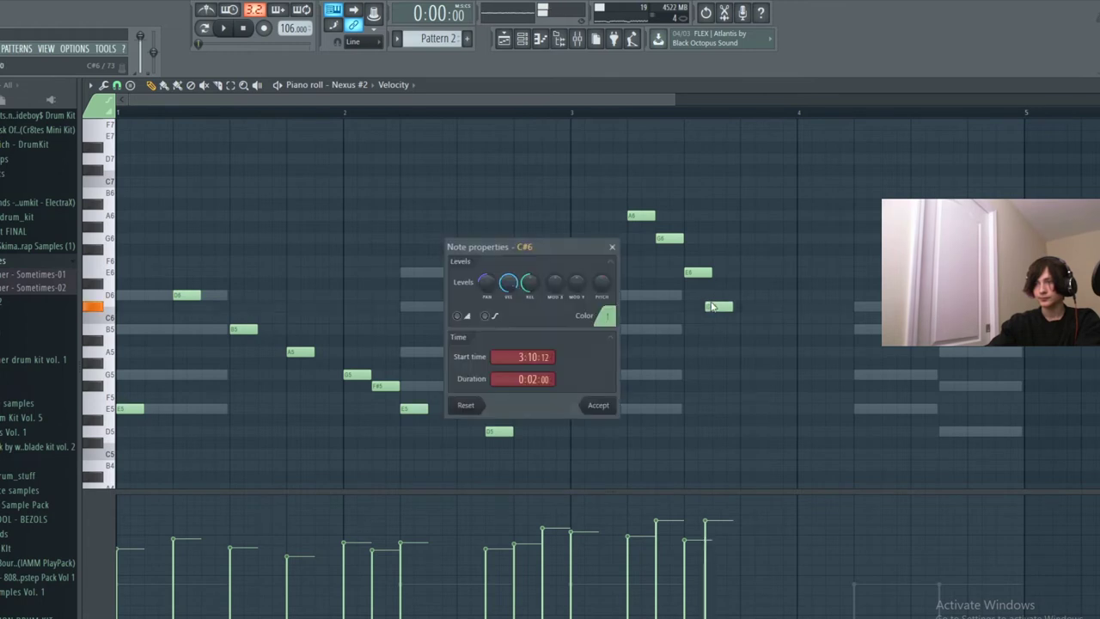
drag(711, 309, 718, 309)
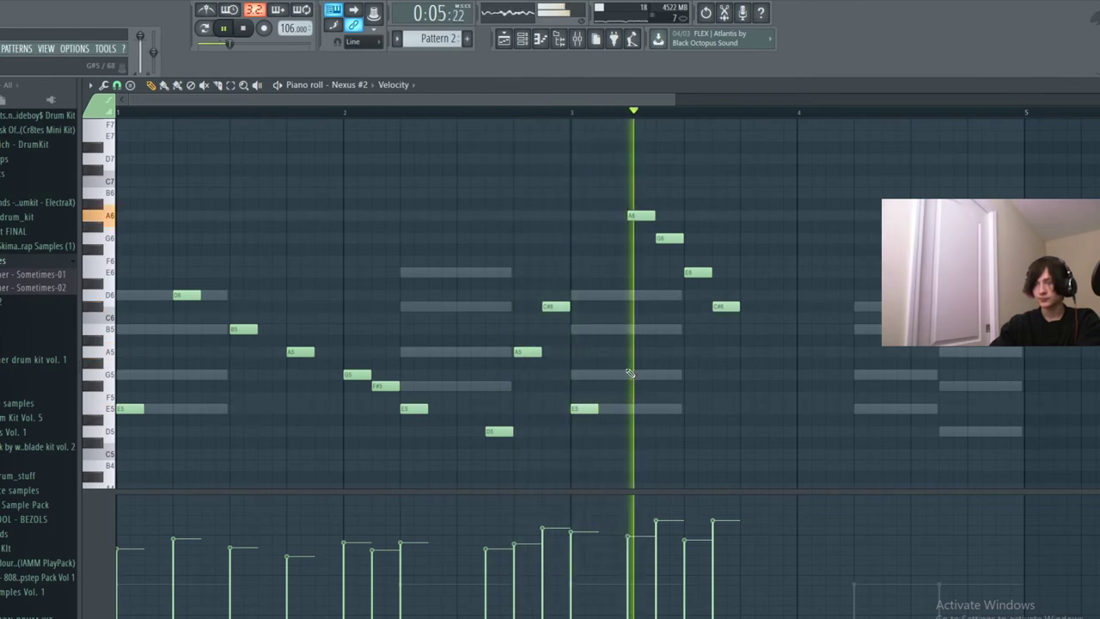
click(713, 295)
drag(741, 295, 795, 307)
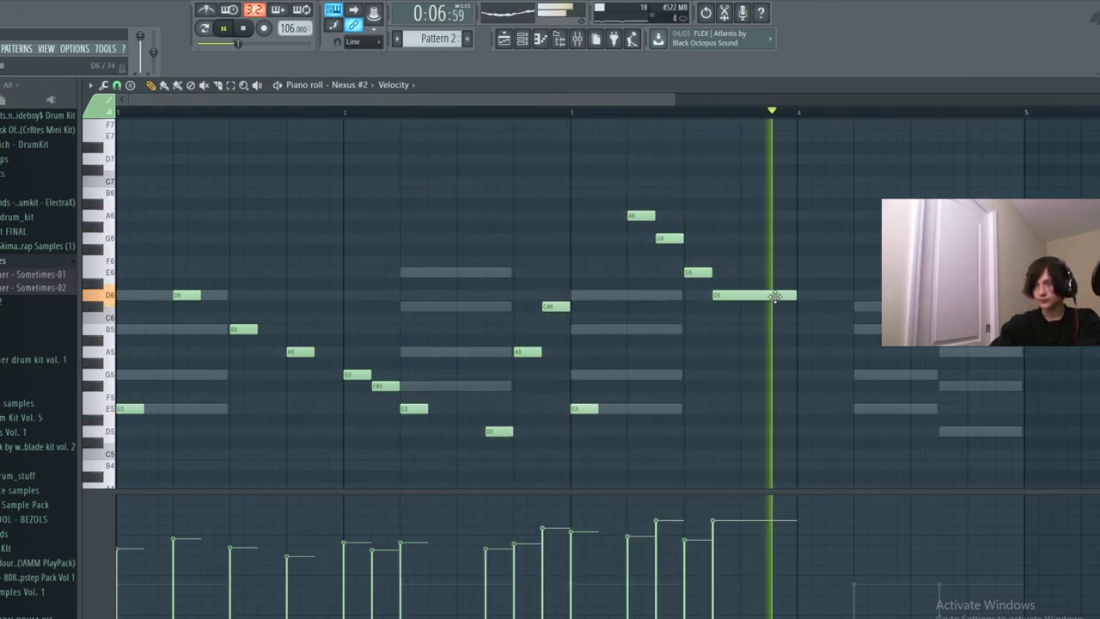
key(space)
drag(796, 294, 739, 295)
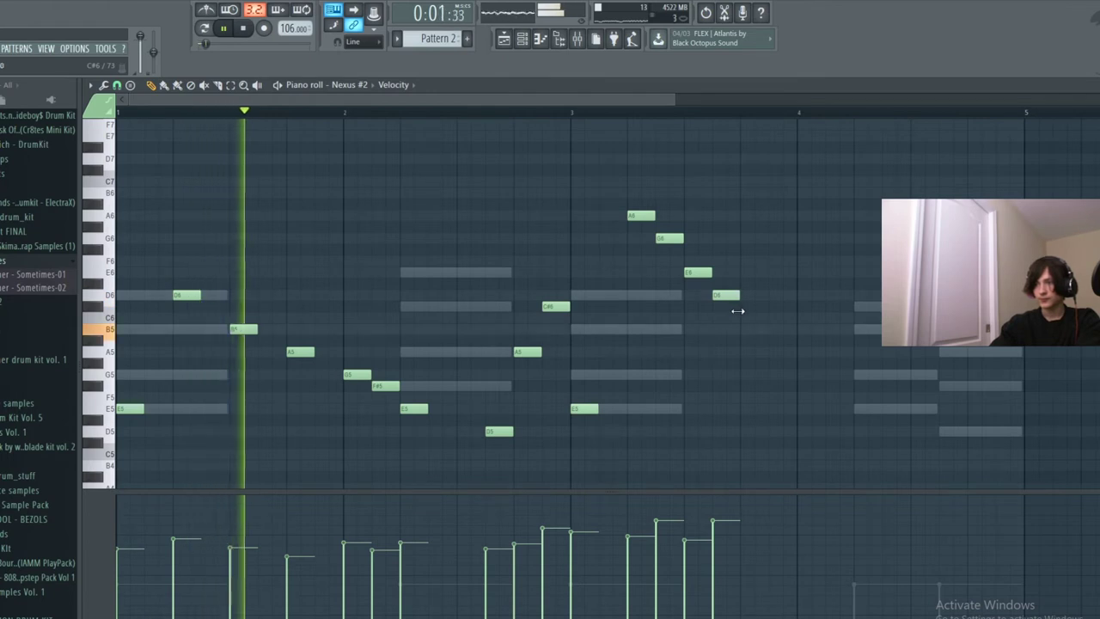
Add an E6 note on beat 4 of bar 3, directly after the D6.
click(749, 330)
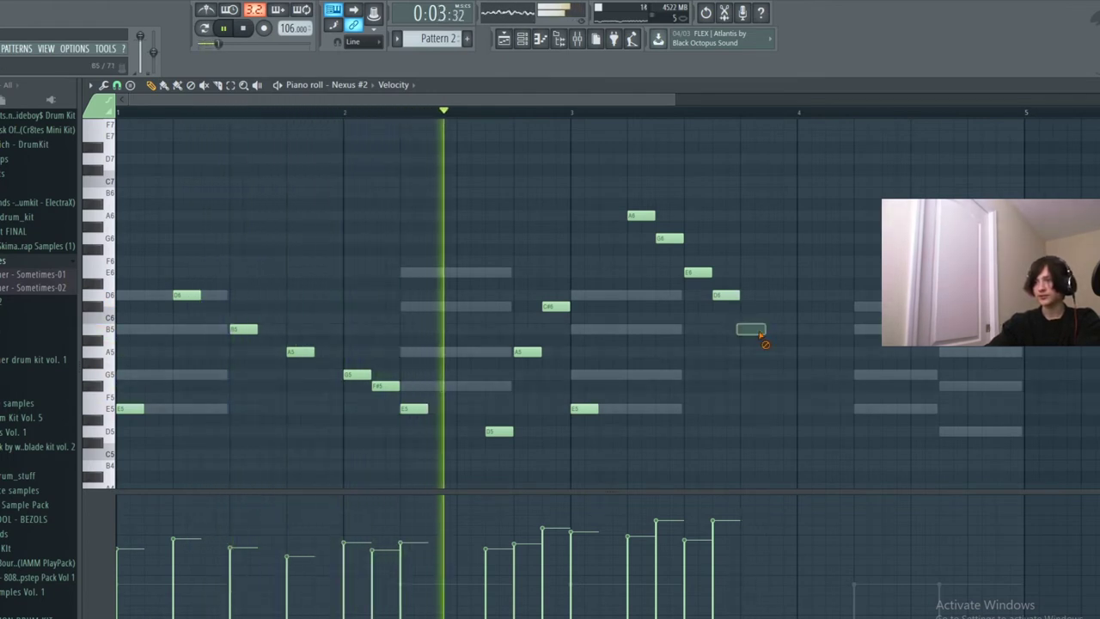
drag(749, 330, 746, 274)
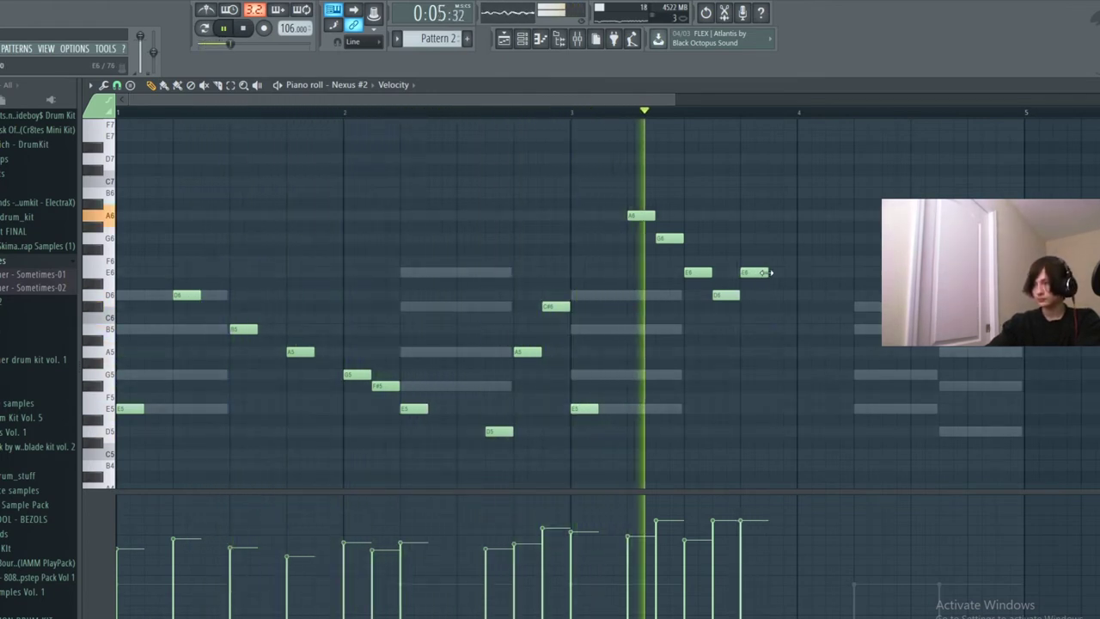
double_click(748, 273)
click(612, 246)
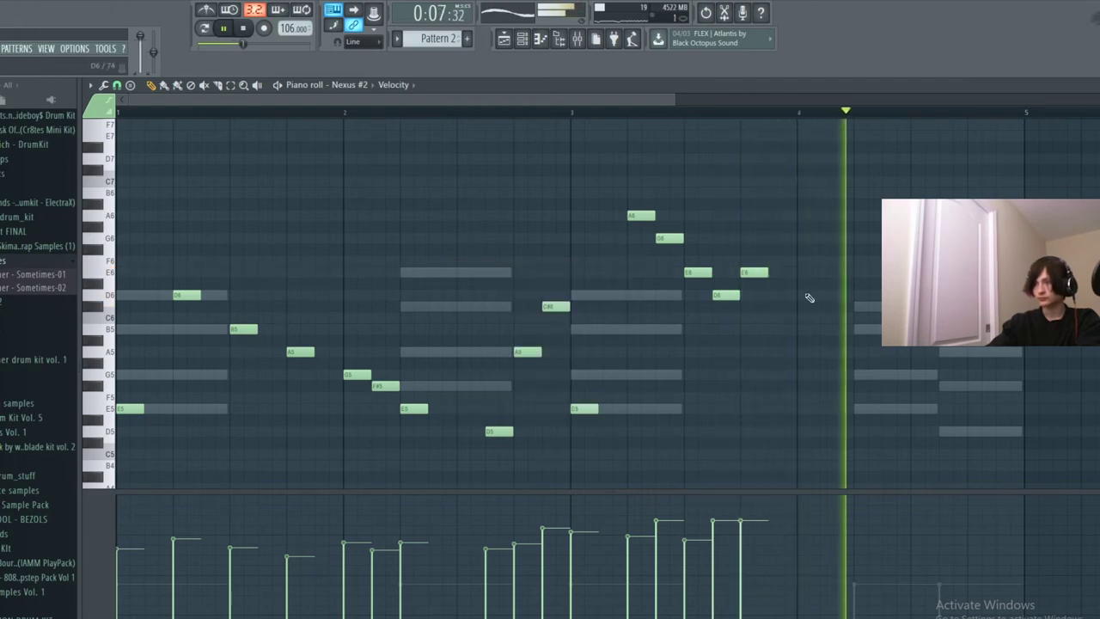
Fill bar 4 with a descending phrase, placing E6 before beat 2, C#6 on beat 2 and A5 on beat 4.
click(826, 270)
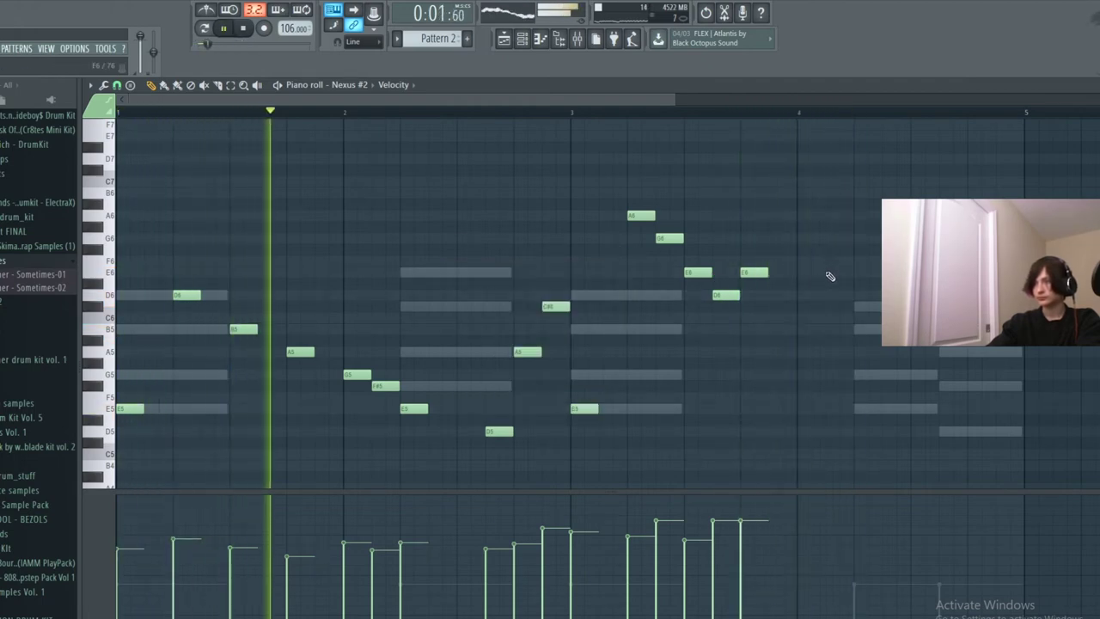
click(859, 307)
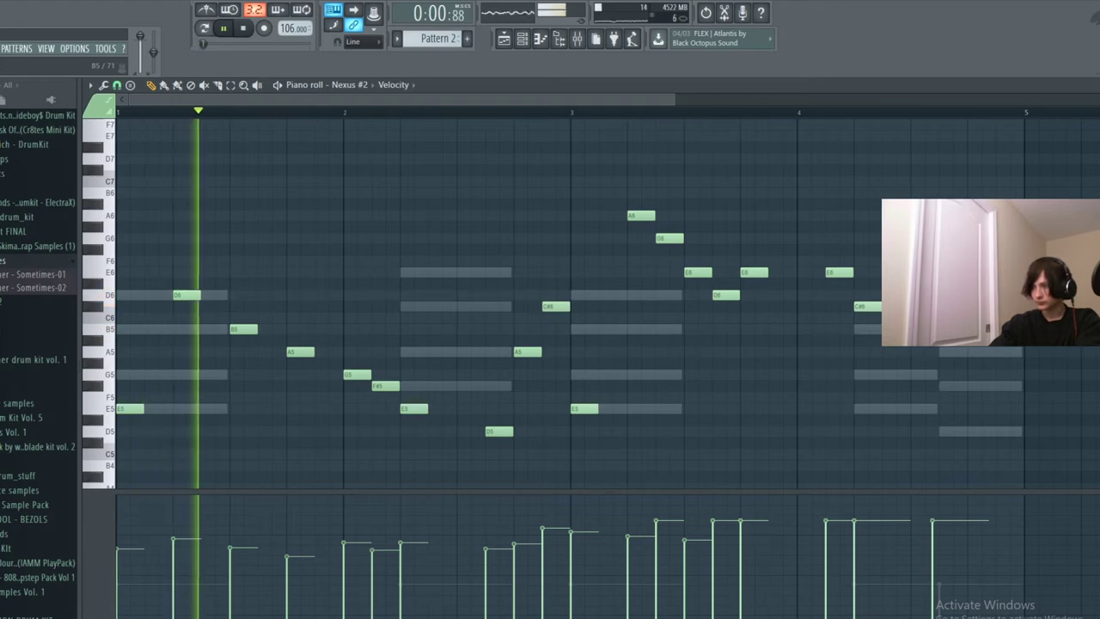
click(980, 353)
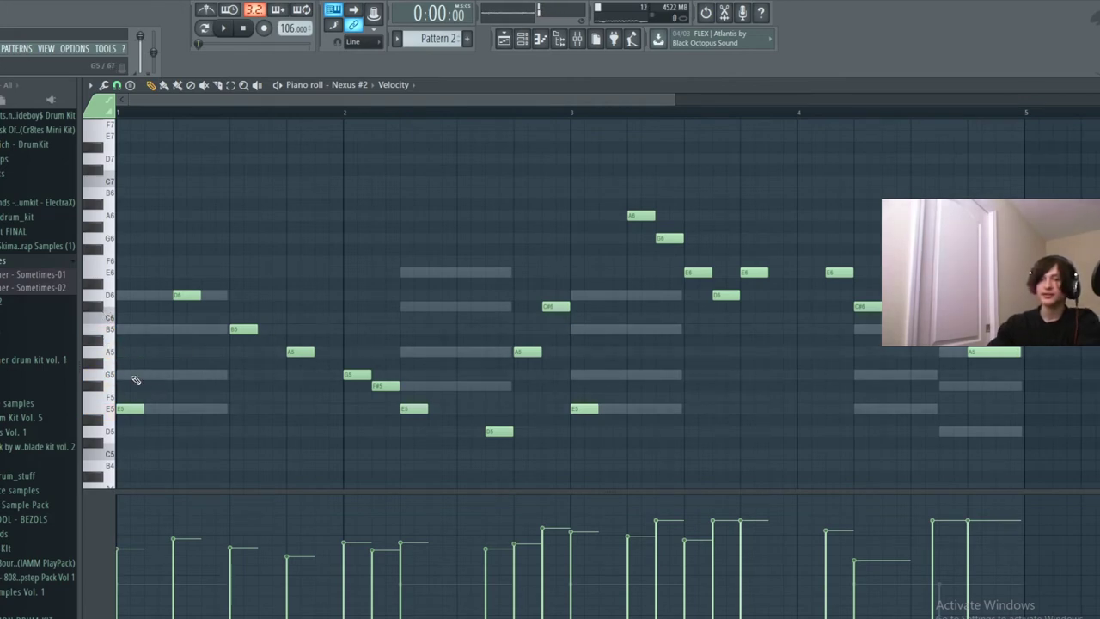
Audition three-note chord voicings live on the Nexus instrument, such as E5–G5–C6, F5–A5–E6 and E5–G5–D6.
key(e)
key(t)
key(r)
key(e)
key(u)
key(e)
key(t)
key(i)
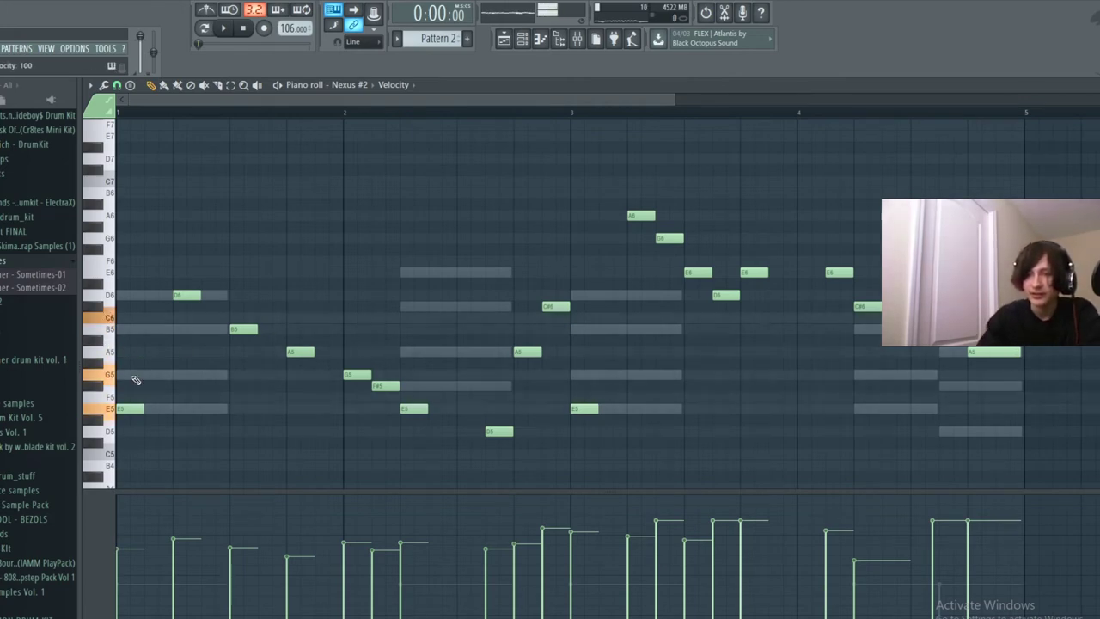
key(r)
key(y)
key(p)
key(e)
key(t)
key(o)
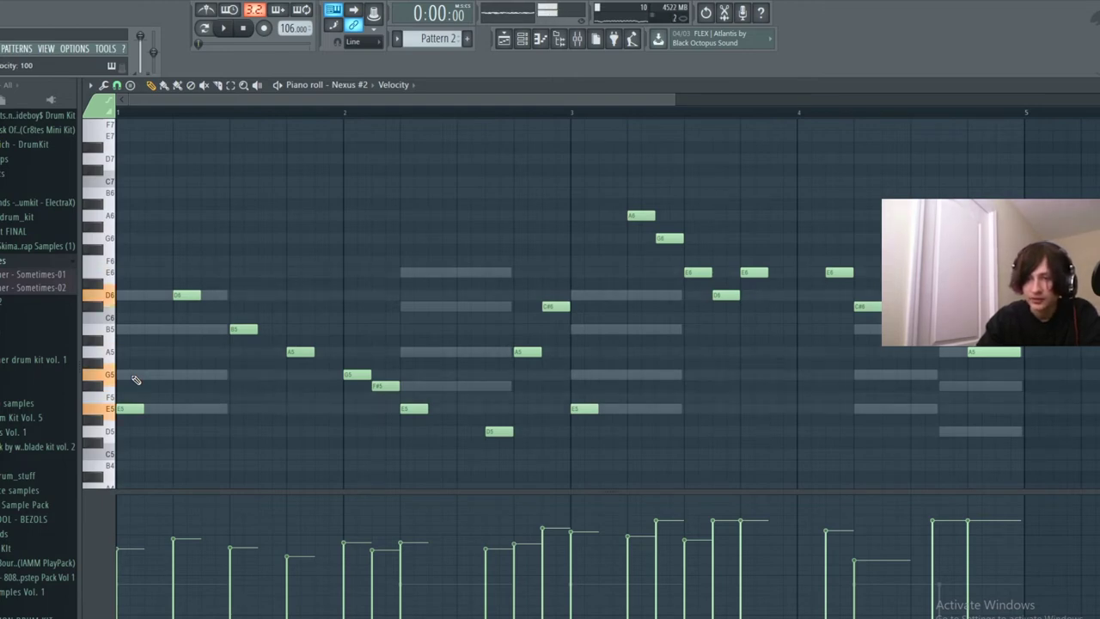
key(e)
key(t)
key(i)
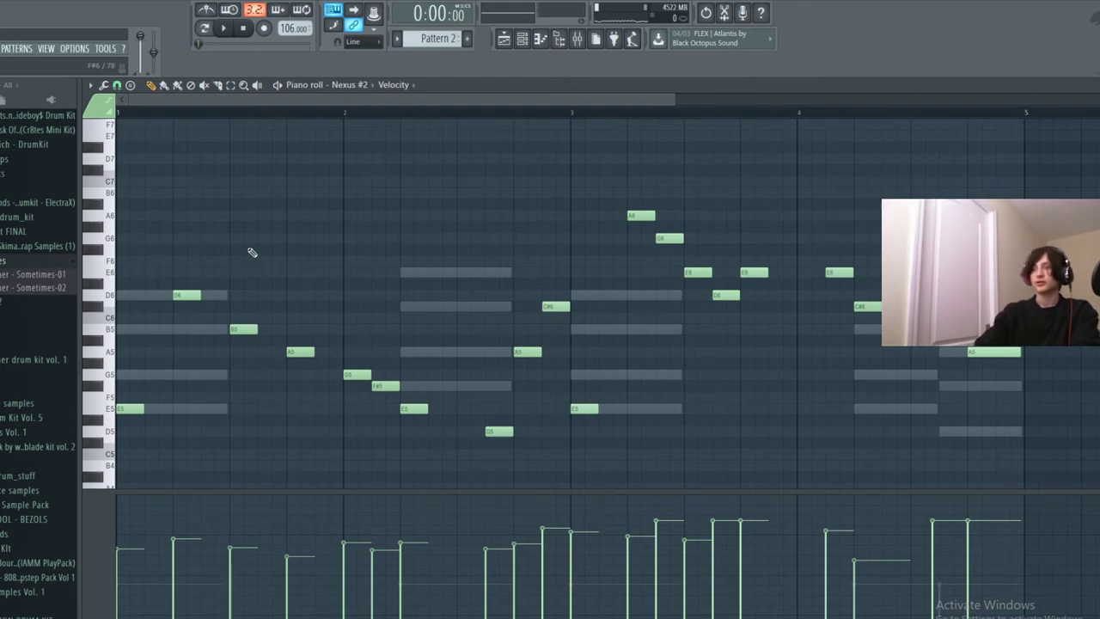
Add a short B5 note in bar 1, filling the gap between the opening E5 and the D6.
key(space)
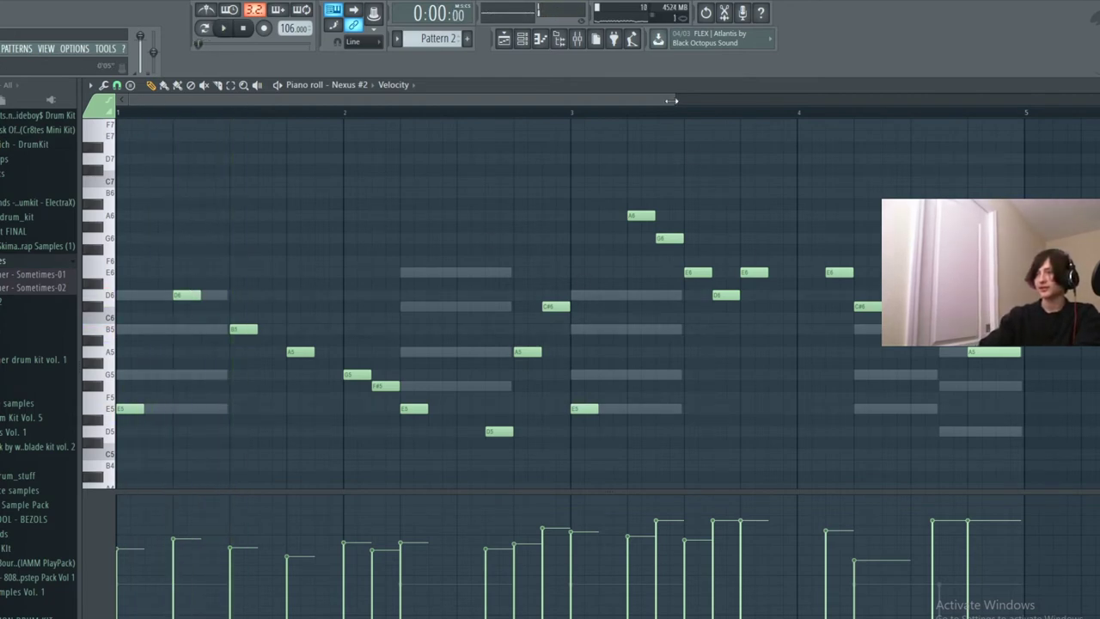
drag(671, 100, 756, 100)
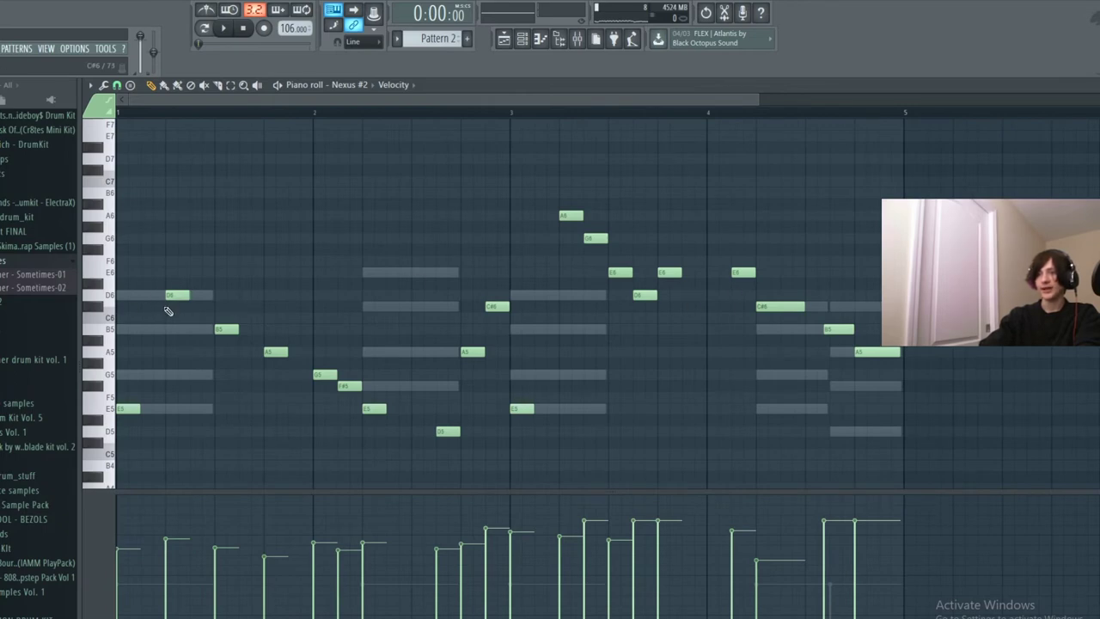
click(155, 274)
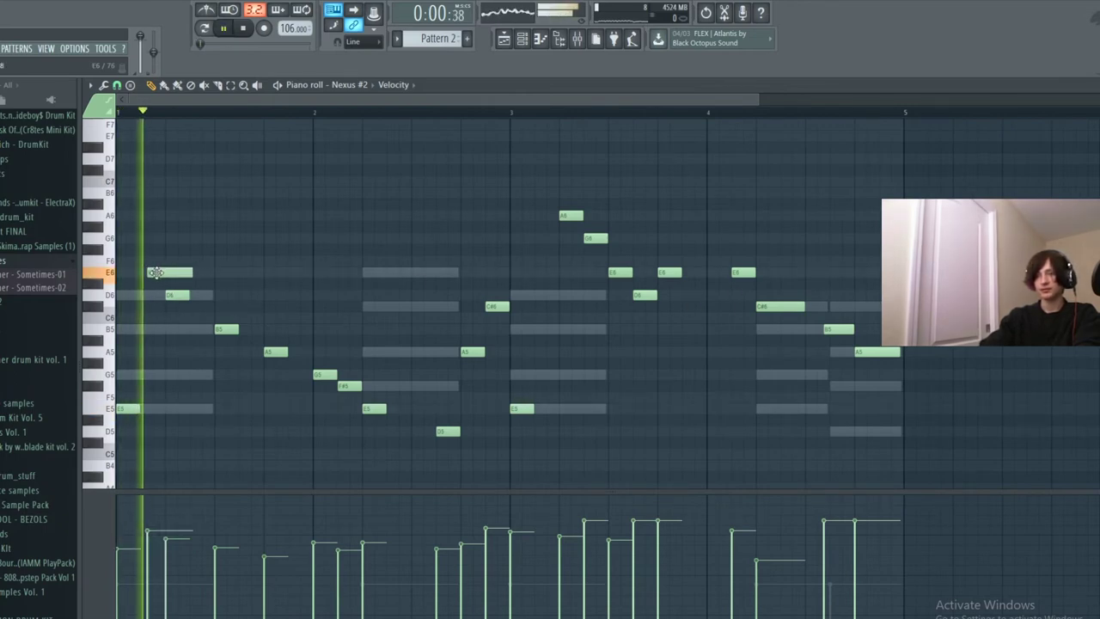
drag(156, 274, 161, 334)
key(space)
key(space)
key(space)
key(space)
right_click(150, 332)
click(141, 329)
key(space)
key(space)
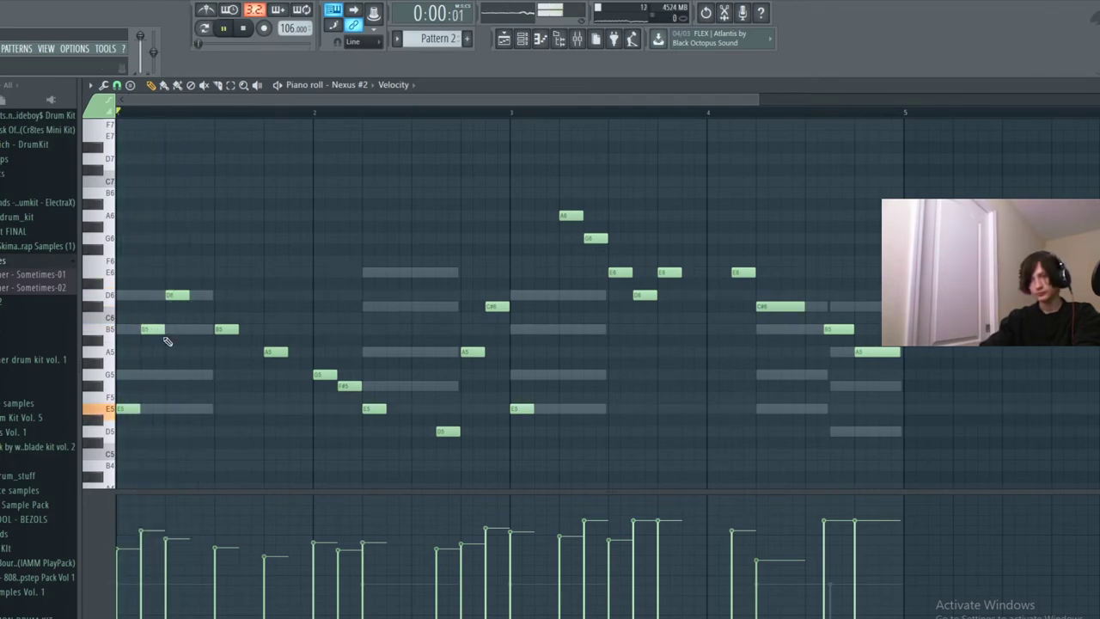
Add a G6 note in bar 1 directly after the D6 and audition the phrase.
key(space)
click(189, 258)
key(space)
drag(191, 258, 192, 239)
key(space)
key(space)
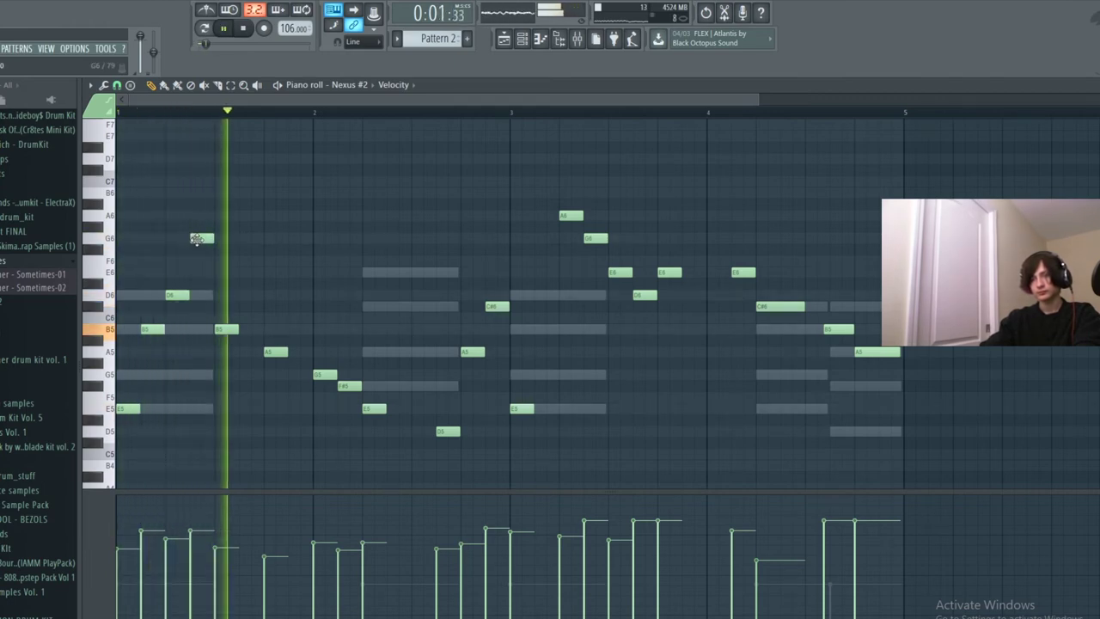
key(space)
key(space)
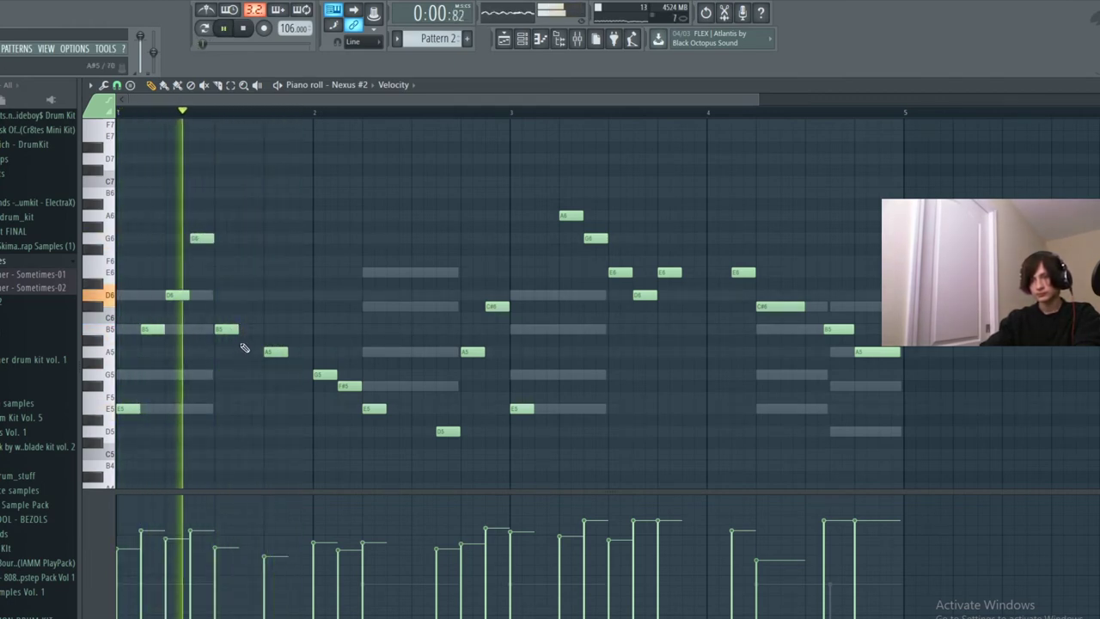
click(244, 343)
right_click(246, 342)
key(space)
key(space)
click(242, 297)
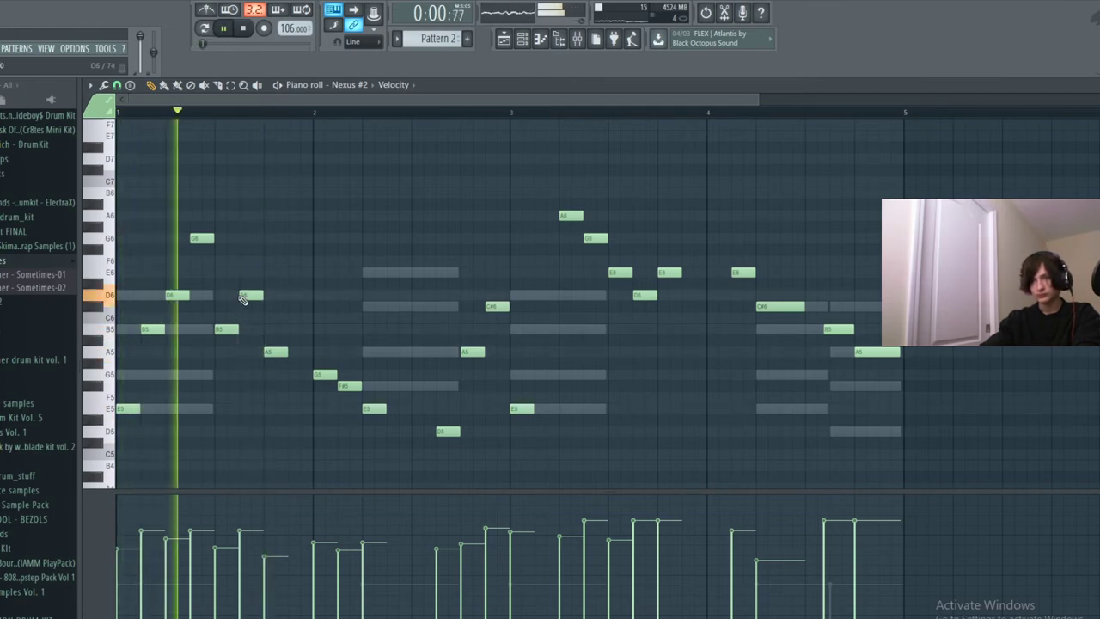
right_click(251, 298)
key(space)
key(space)
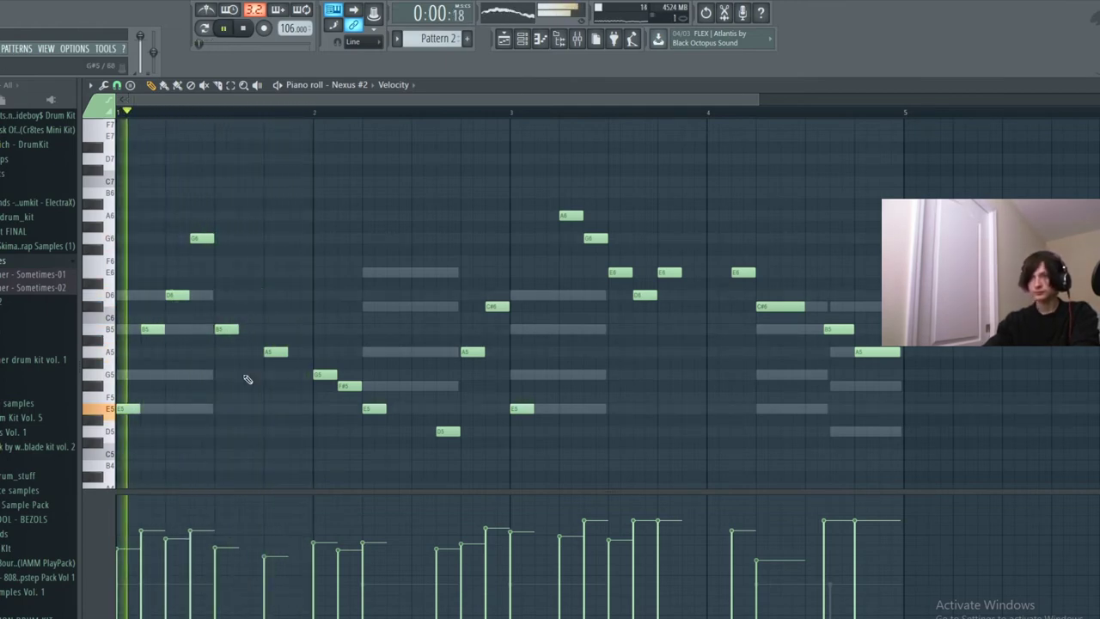
Fill the gaps around bar 1's A5 with a G5 note before it and a C6 note after it.
click(246, 375)
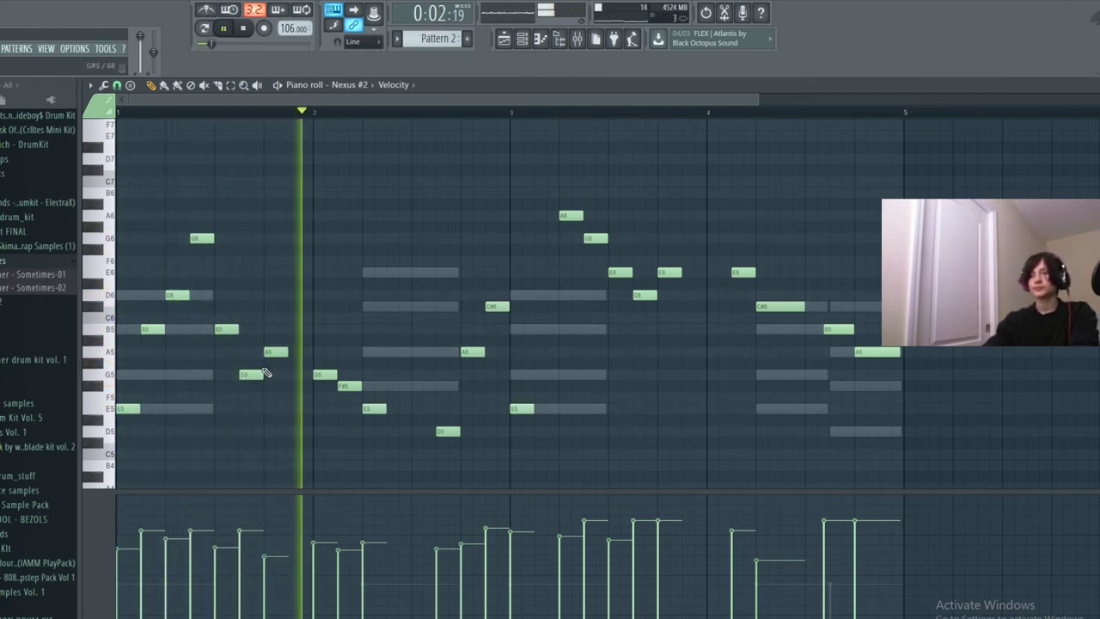
key(space)
key(space)
click(294, 319)
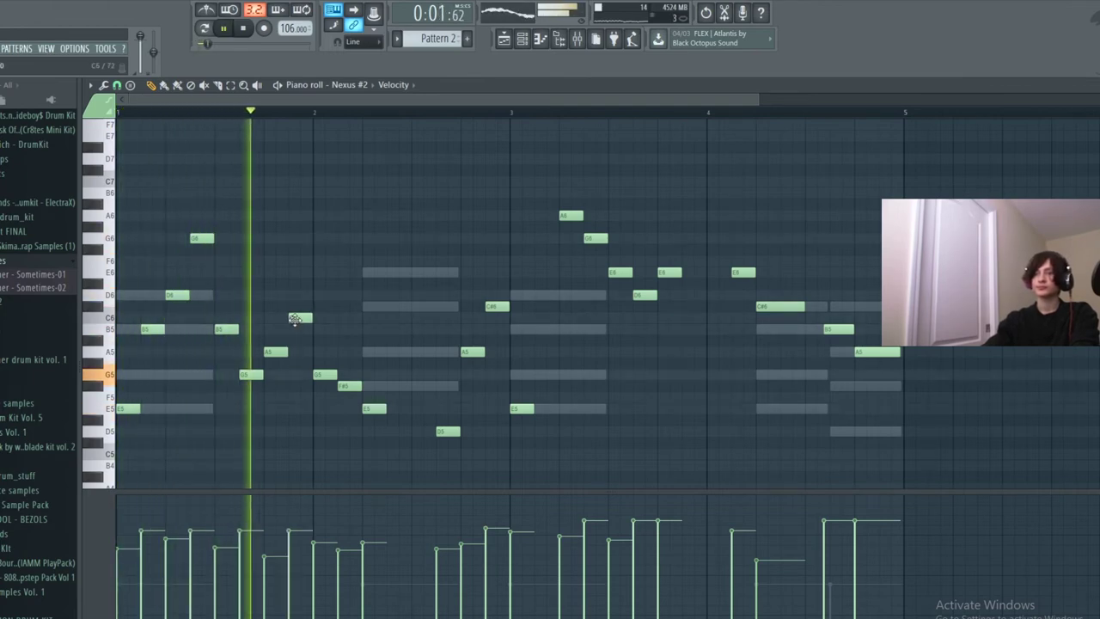
key(space)
key(space)
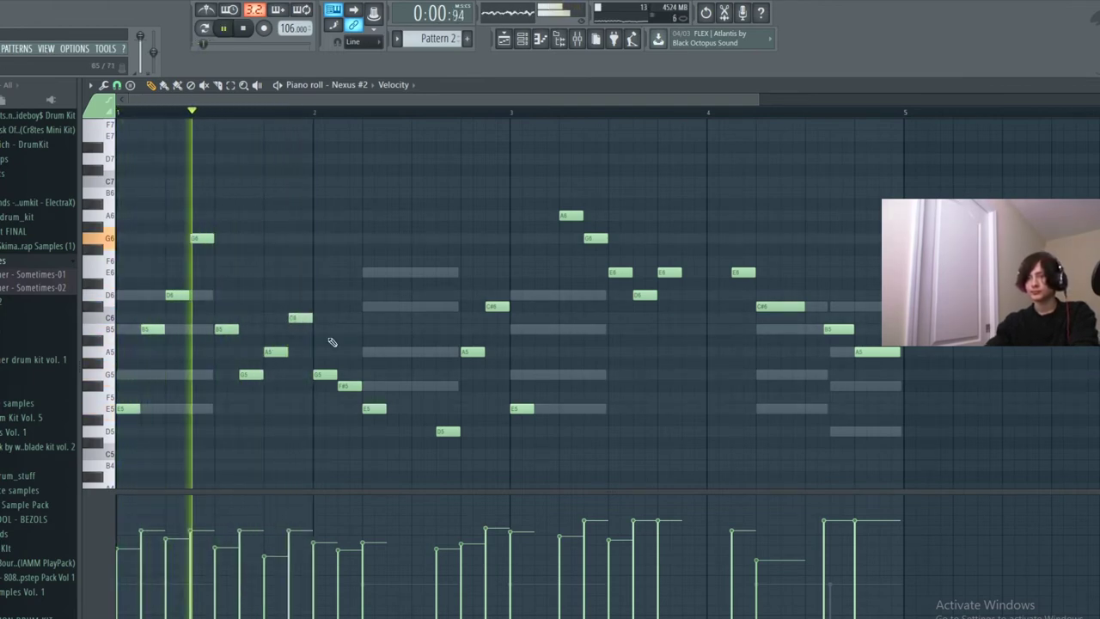
Delete the F#5 and E5 notes from the first half of bar 2.
right_click(350, 386)
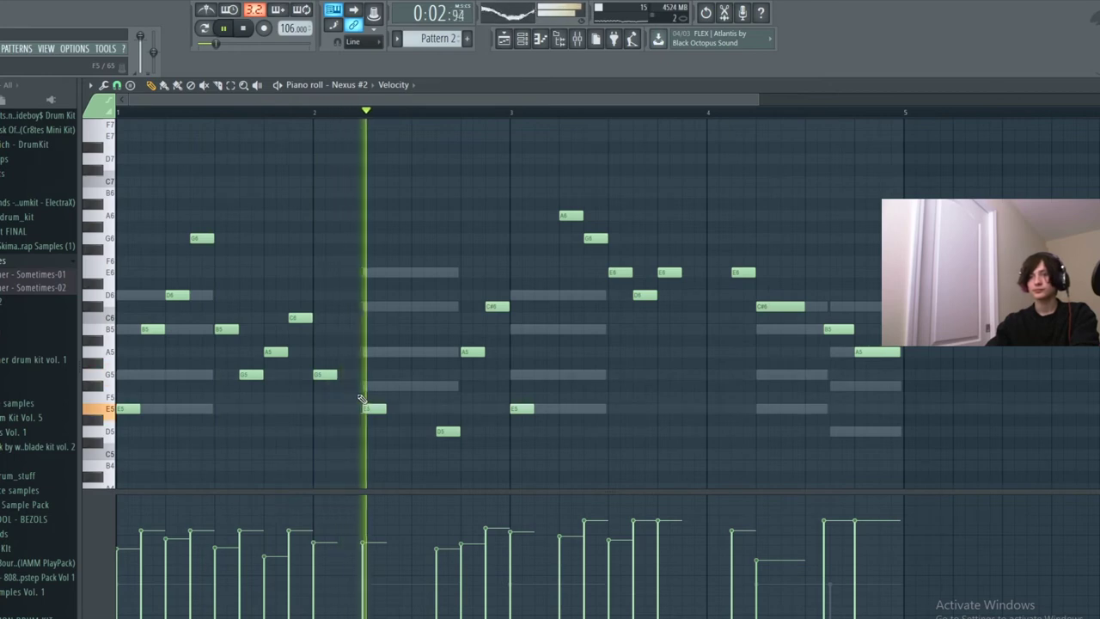
key(space)
right_click(376, 406)
key(space)
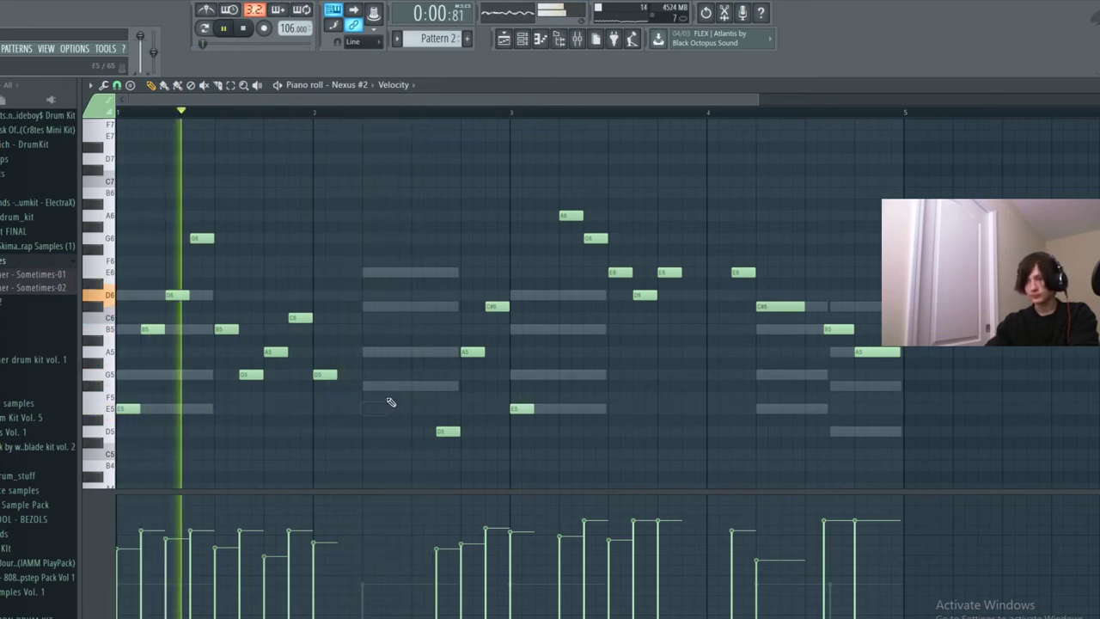
click(388, 306)
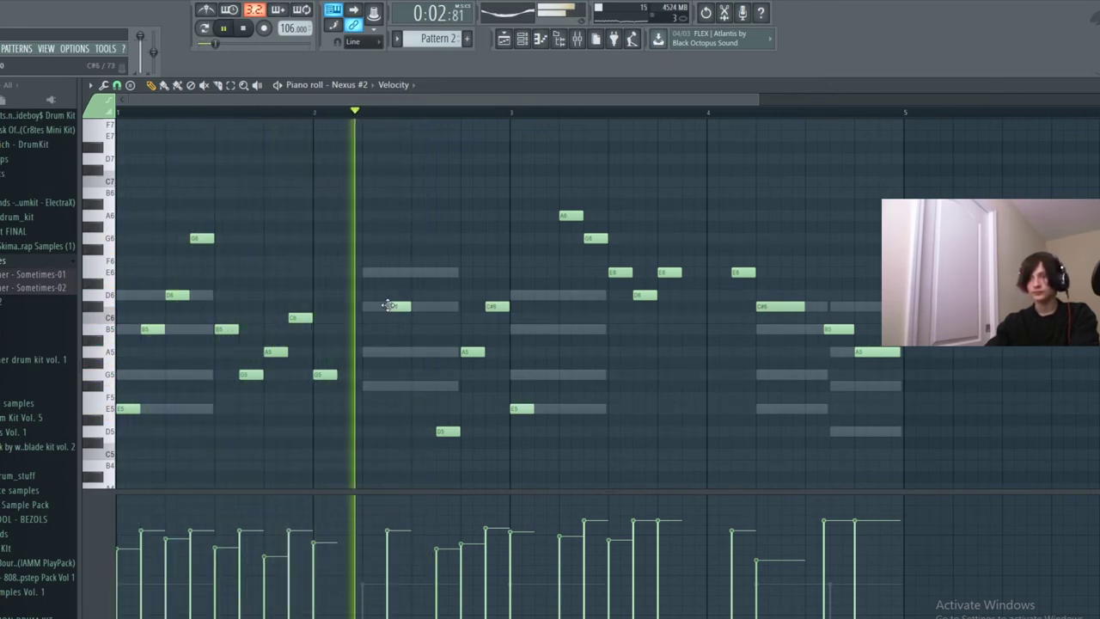
key(space)
key(space)
right_click(392, 305)
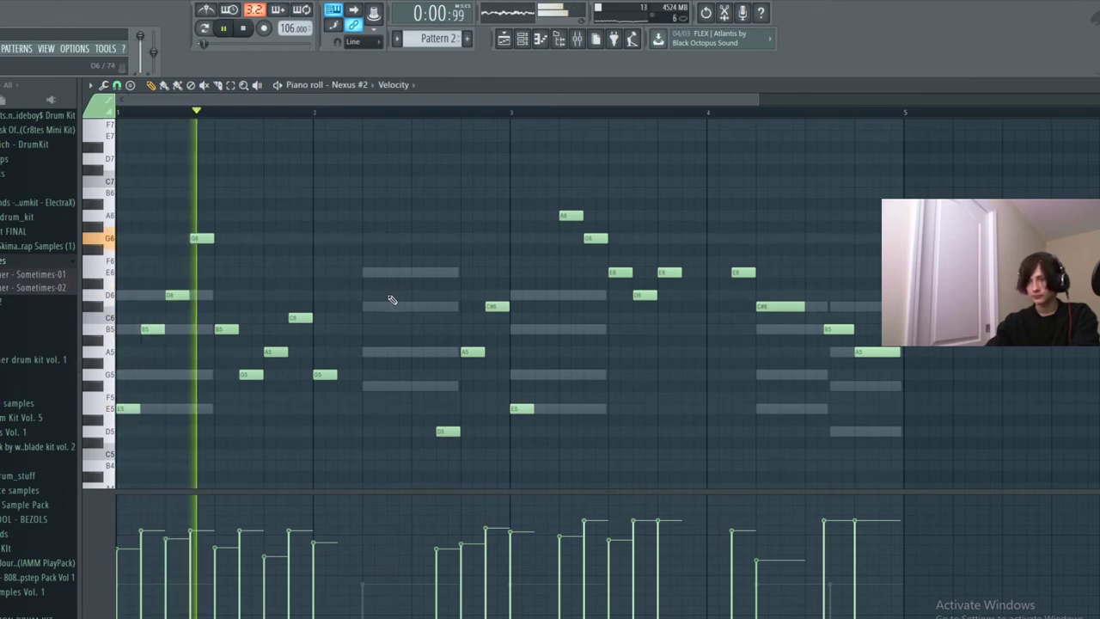
Add consecutive D6 and C#6 notes in the middle of bar 2 and a D6 directly after bar 3's E5.
click(394, 295)
click(417, 308)
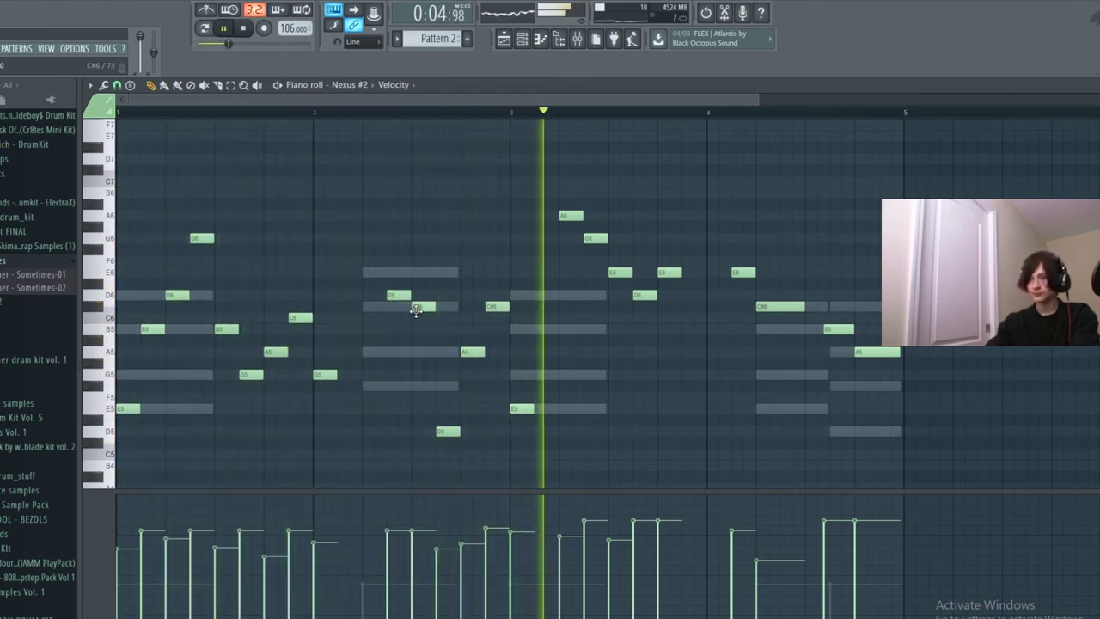
key(space)
key(space)
click(542, 296)
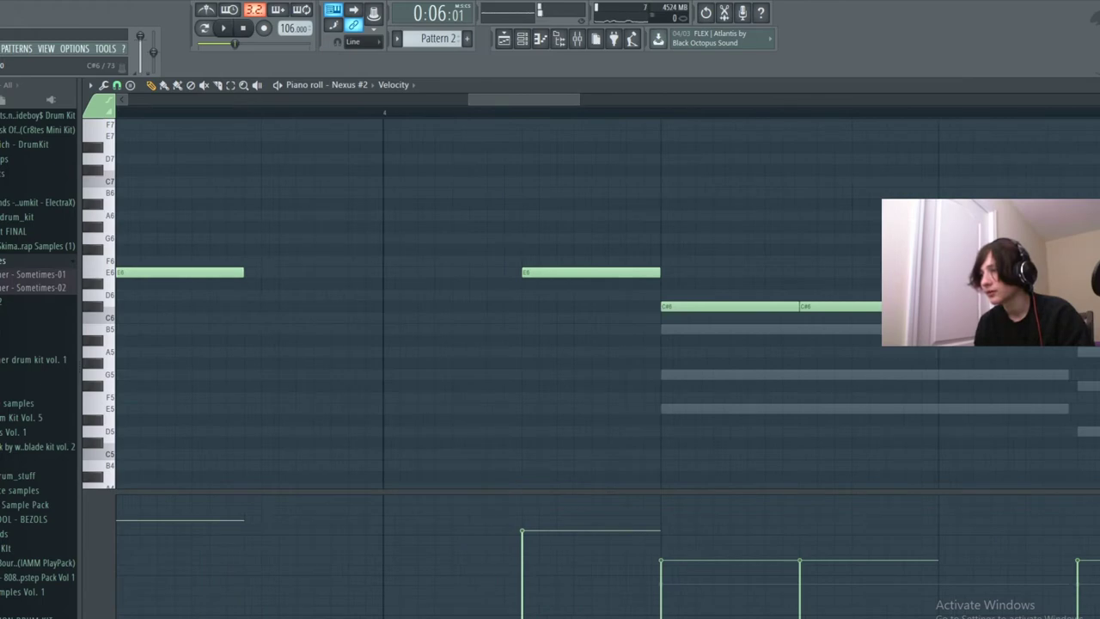
Split the second half of bar 4's C#6 into two shorter repeats and lower the velocity of the repeated notes.
click(879, 308)
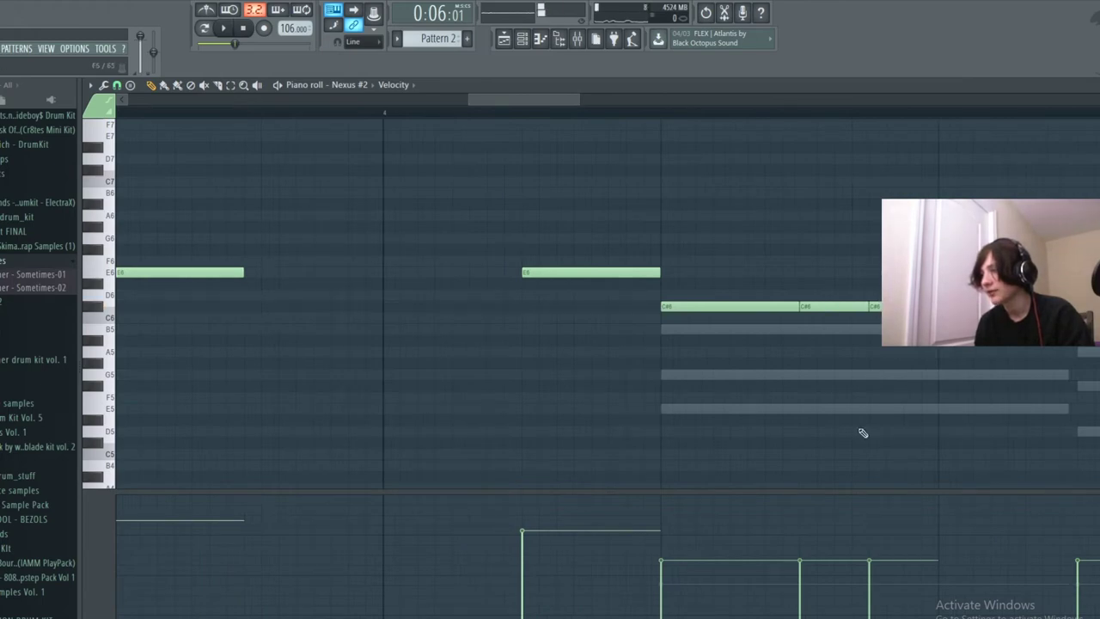
click(802, 596)
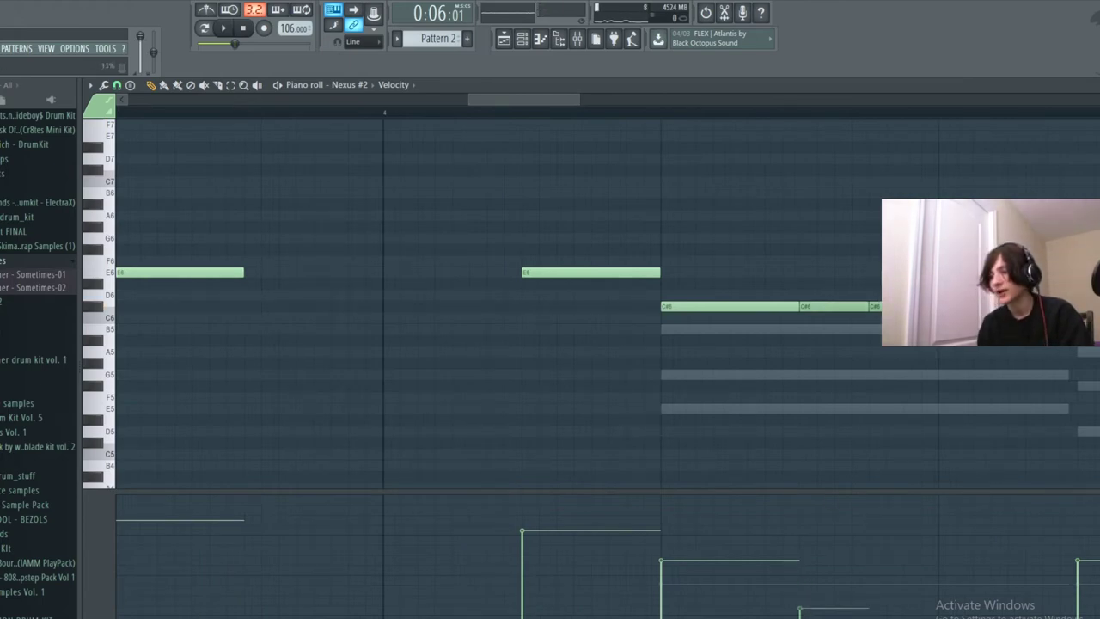
Play the arrangement in the Playlist from the beginning to hear the melody with the drums and 808.
click(505, 38)
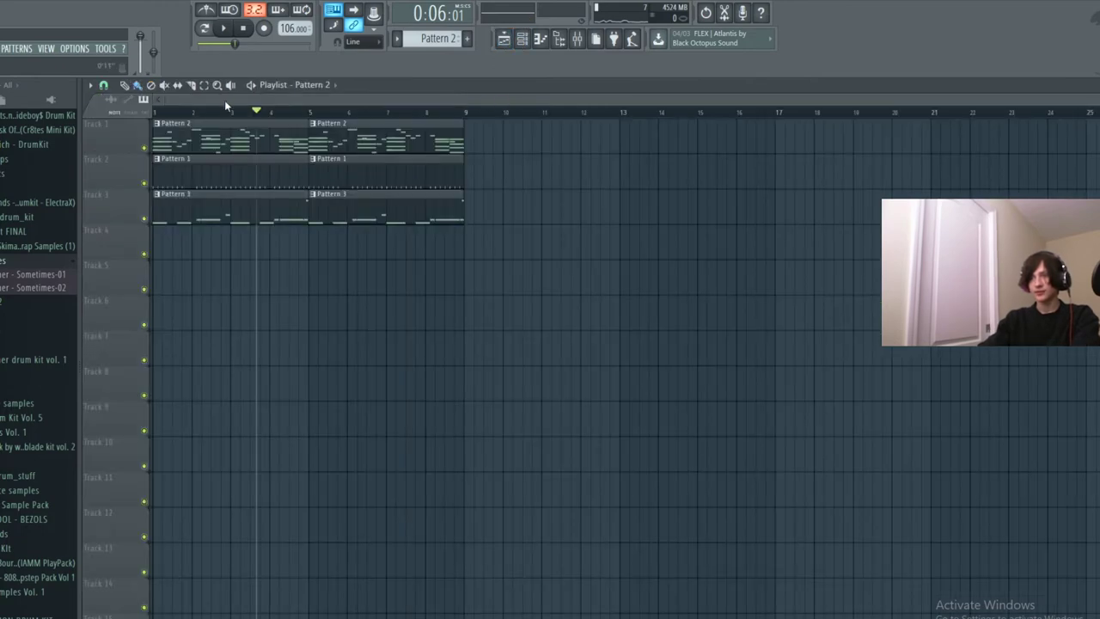
click(153, 113)
key(space)
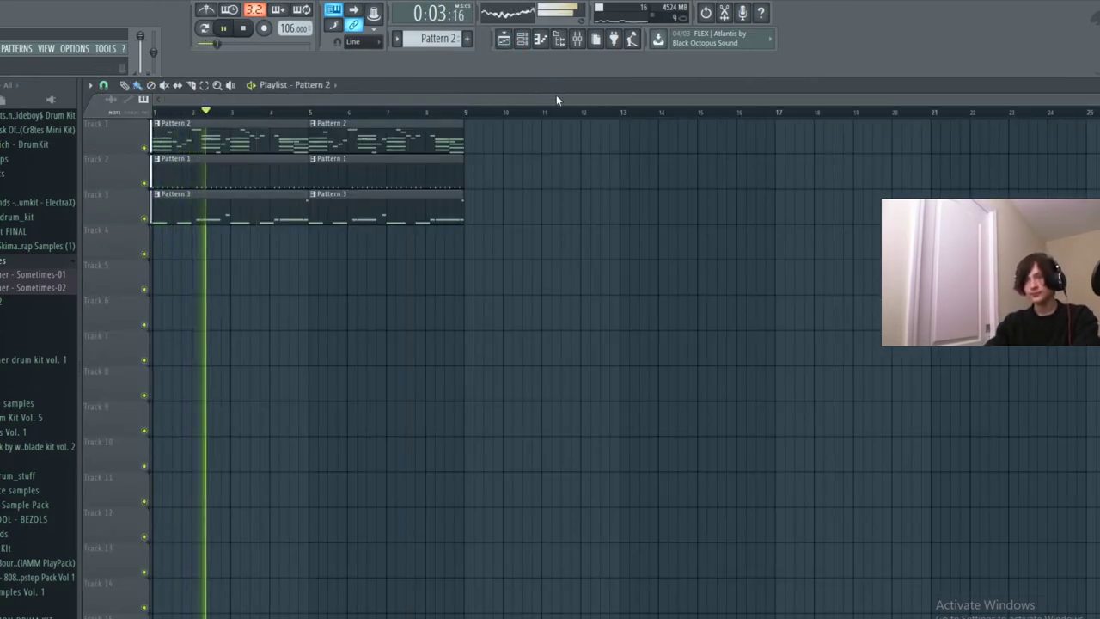
Stop playback and cut the Nexus #2 channel's notes out of Pattern 2.
click(526, 38)
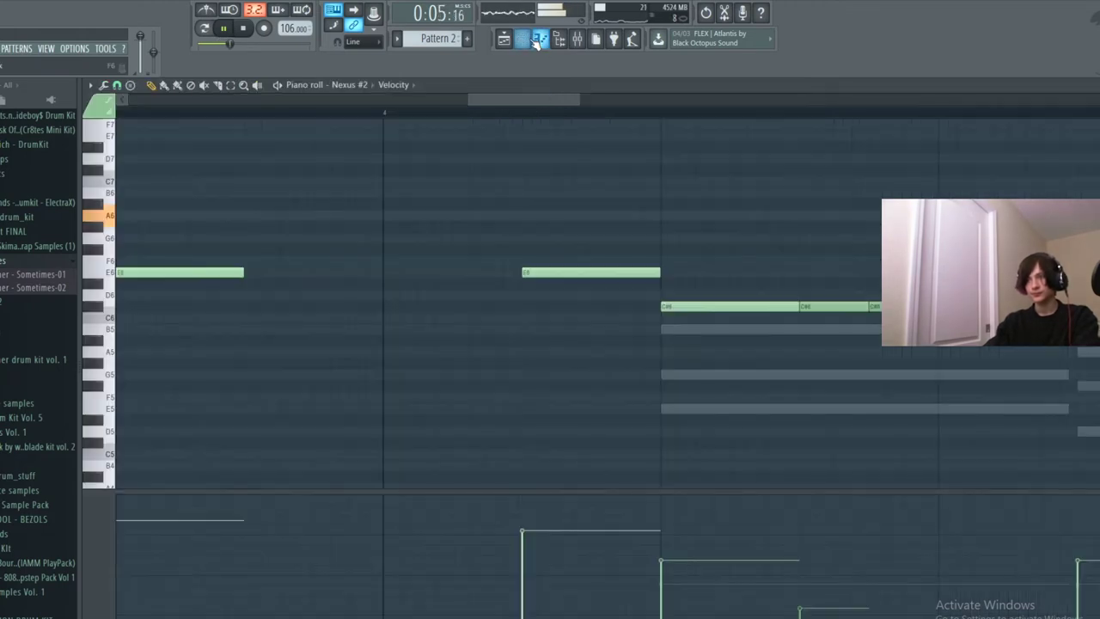
click(539, 40)
key(space)
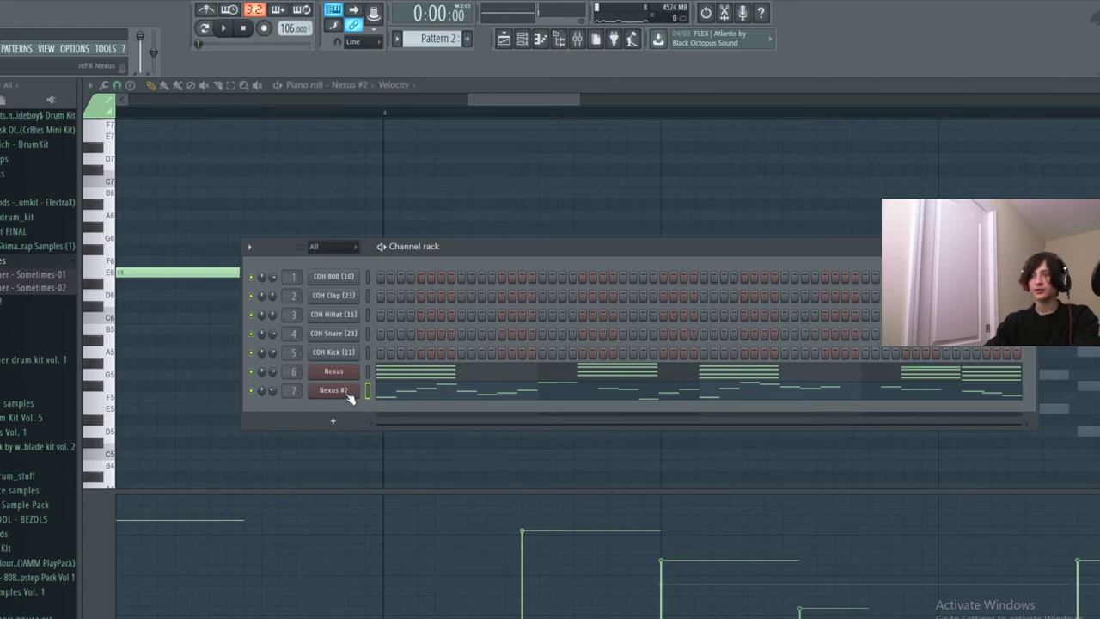
right_click(348, 393)
click(332, 411)
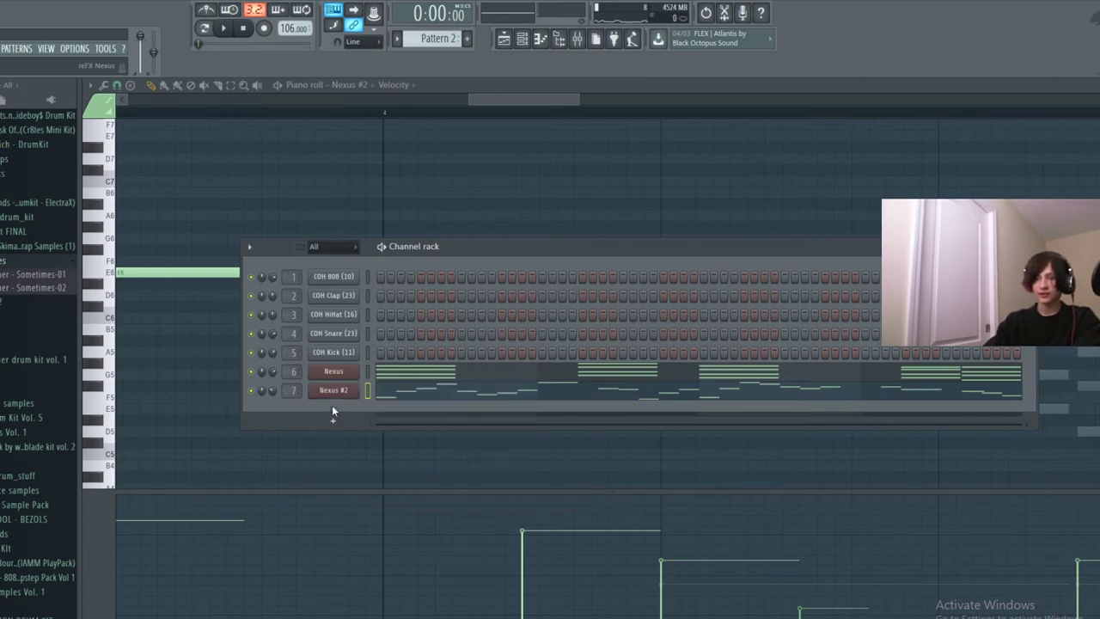
right_click(343, 397)
mouse_move(381, 388)
click(474, 396)
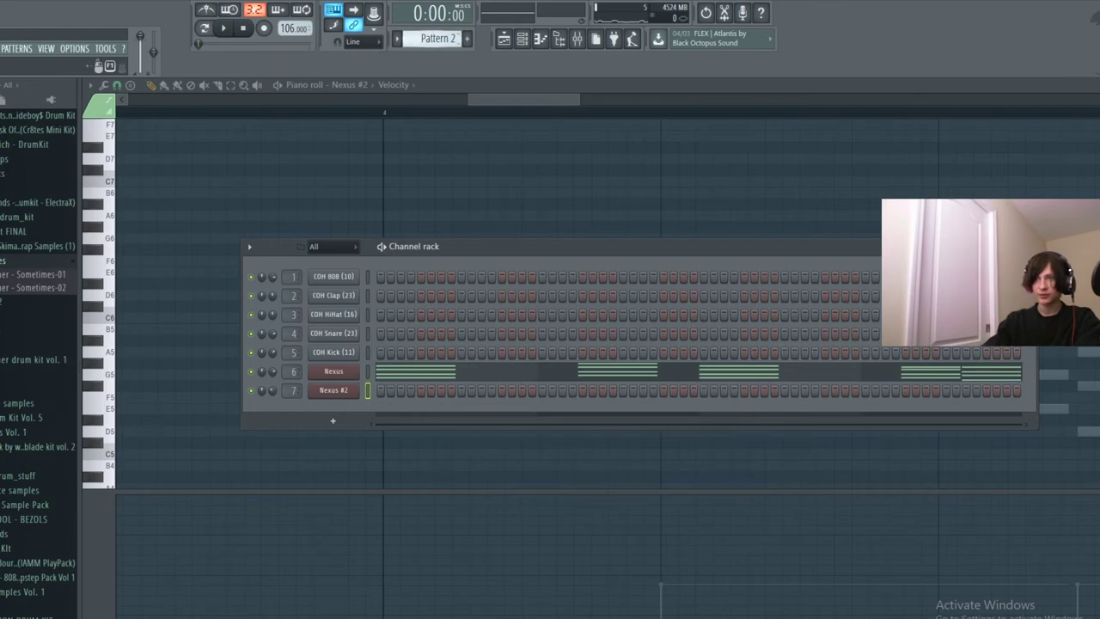
Switch to the empty Pattern 4 and paste the cut melody into its Nexus #2 channel.
drag(434, 40, 435, 38)
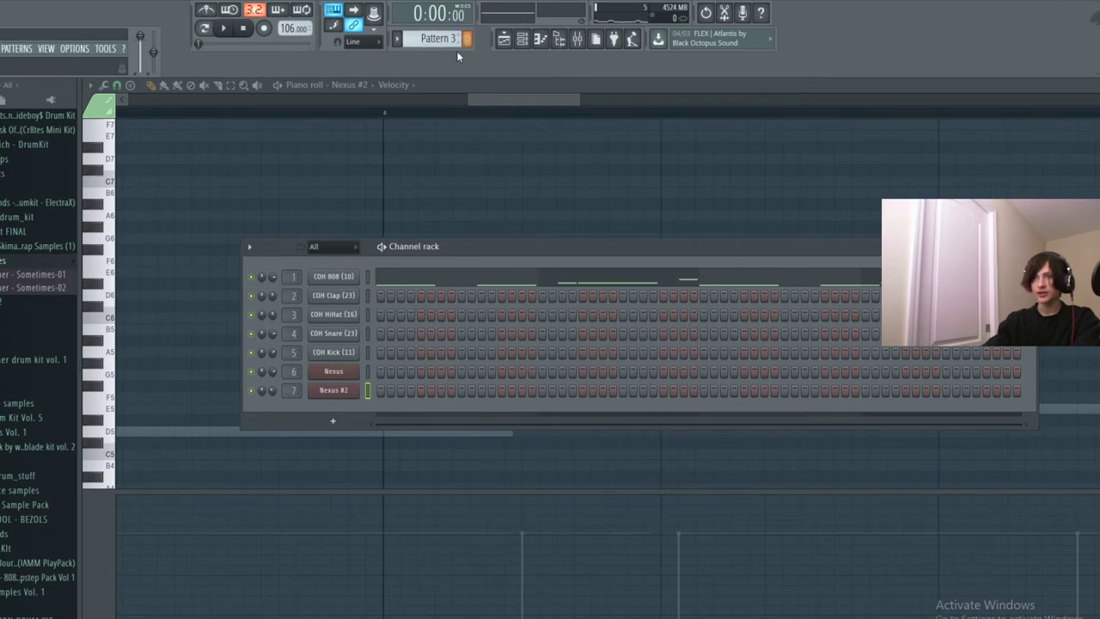
drag(451, 38, 451, 31)
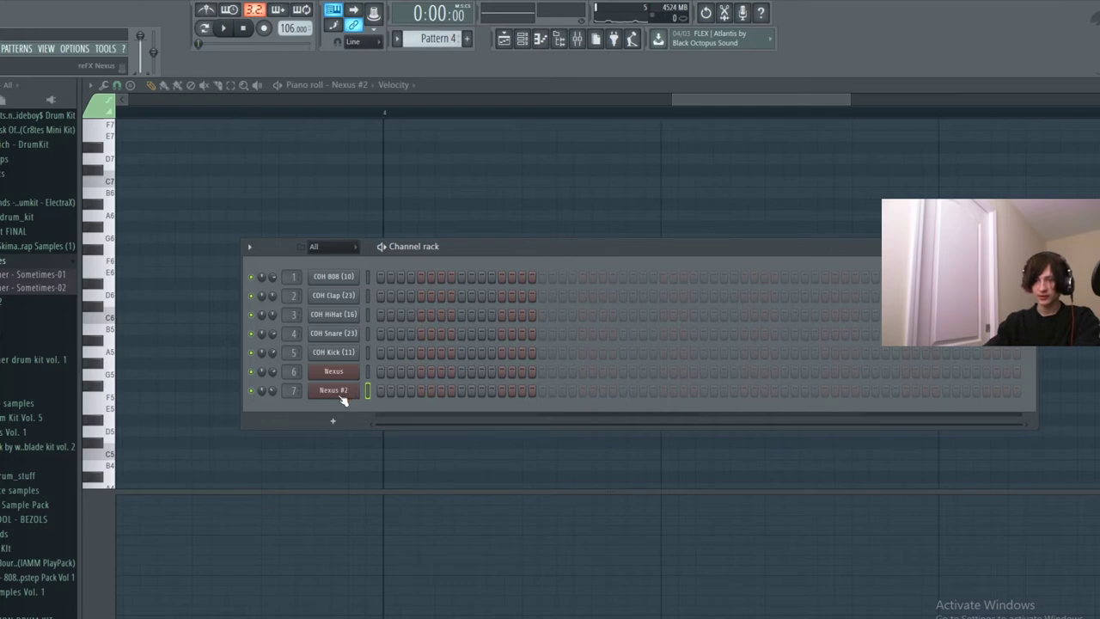
right_click(342, 401)
click(477, 418)
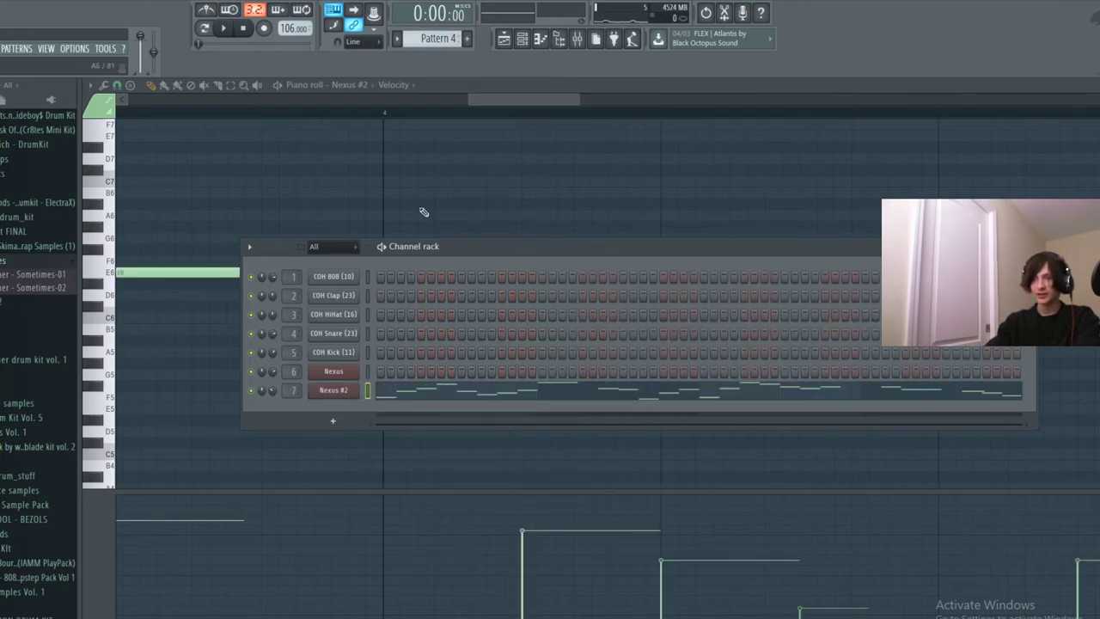
Place two Pattern 4 clips on Track 4 of the Playlist, starting at bars 9 and 13.
click(502, 38)
drag(184, 113, 146, 131)
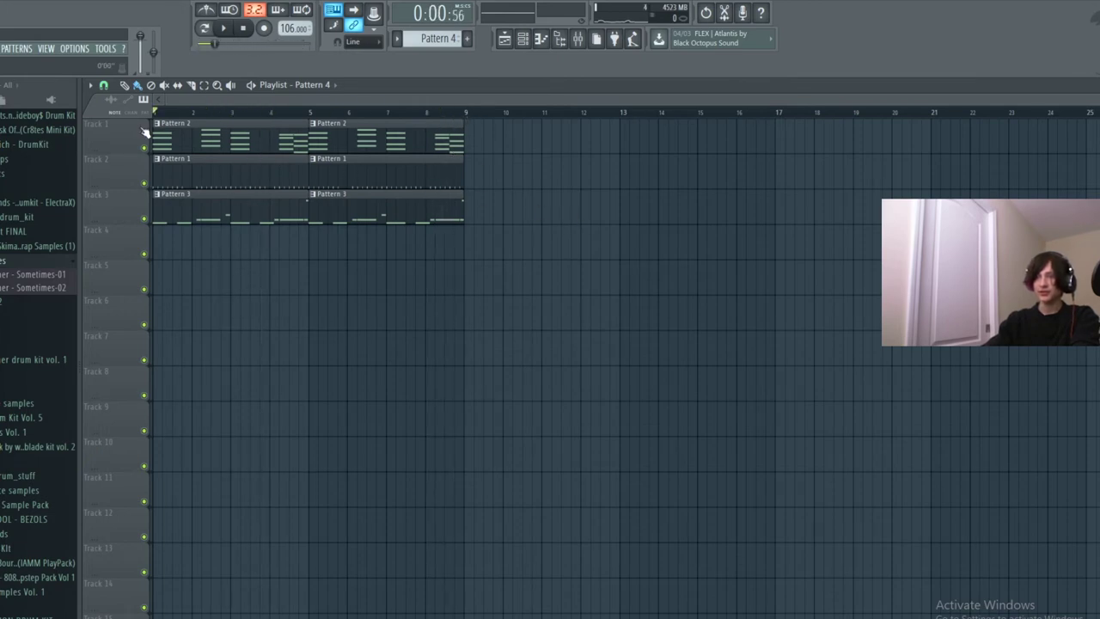
key(space)
click(469, 239)
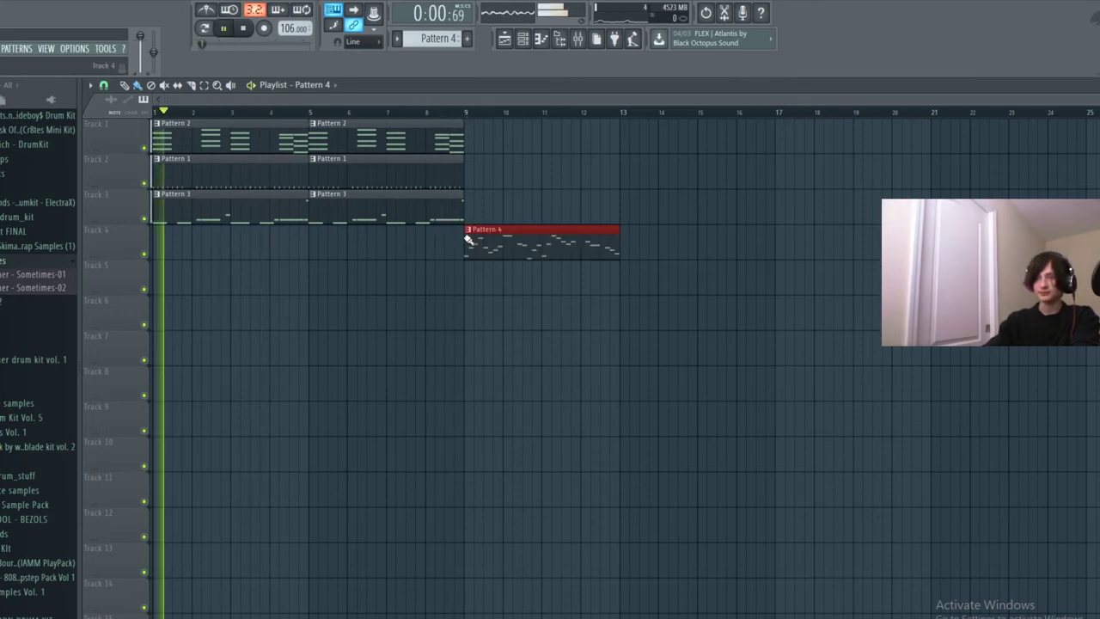
double_click(633, 248)
click(506, 40)
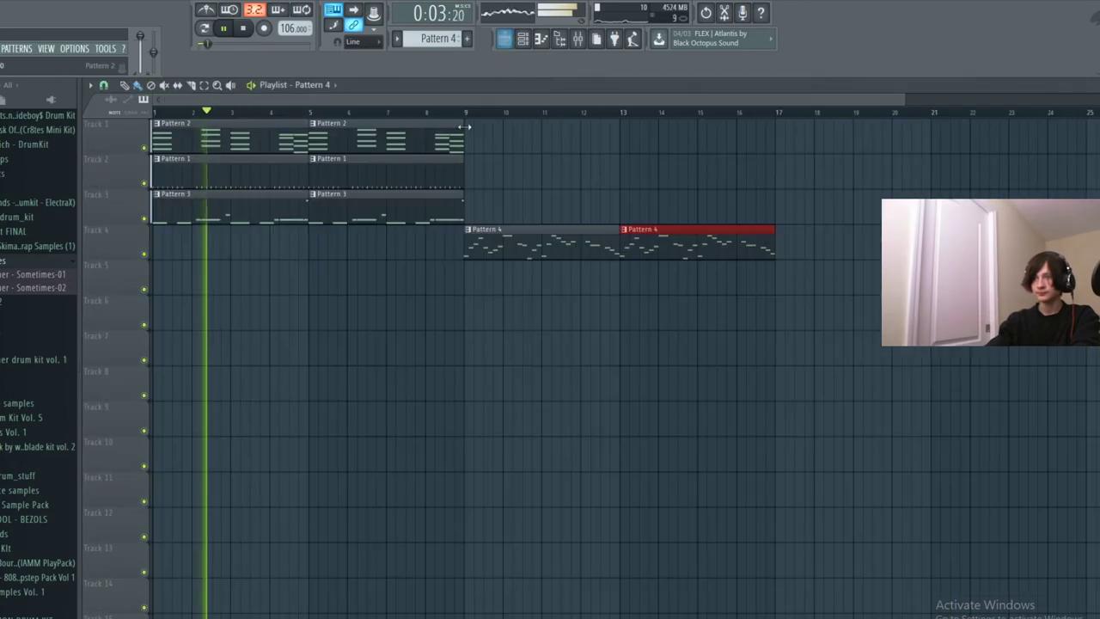
Add two Pattern 2 clips on Track 1 and two Pattern 1 clips on Track 2, at bars 9 and 13.
click(466, 143)
click(469, 143)
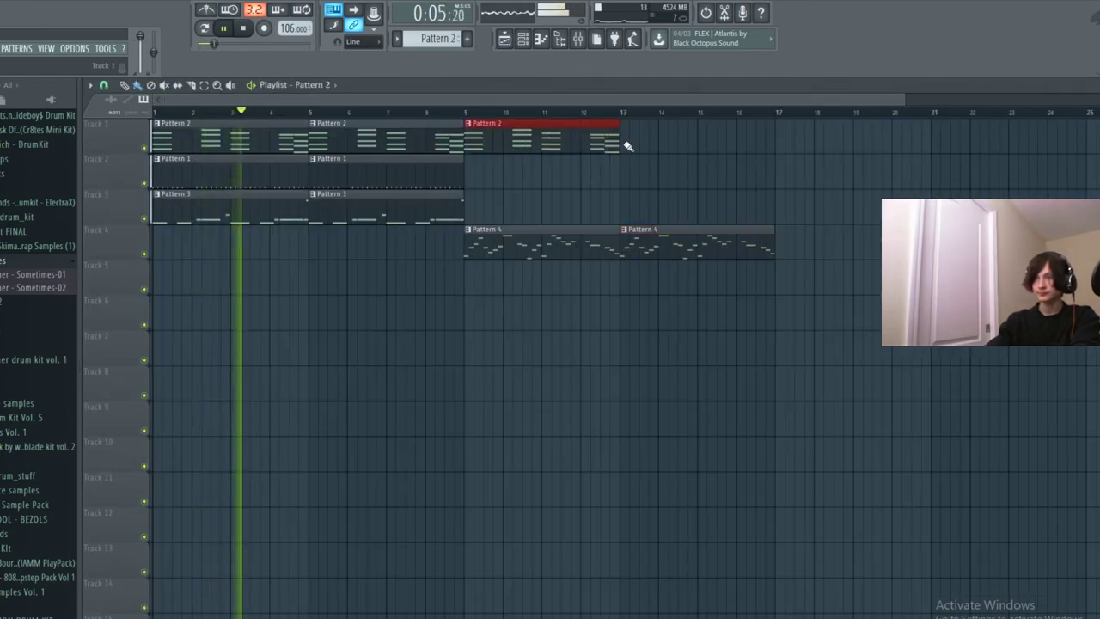
click(627, 142)
click(393, 175)
click(469, 176)
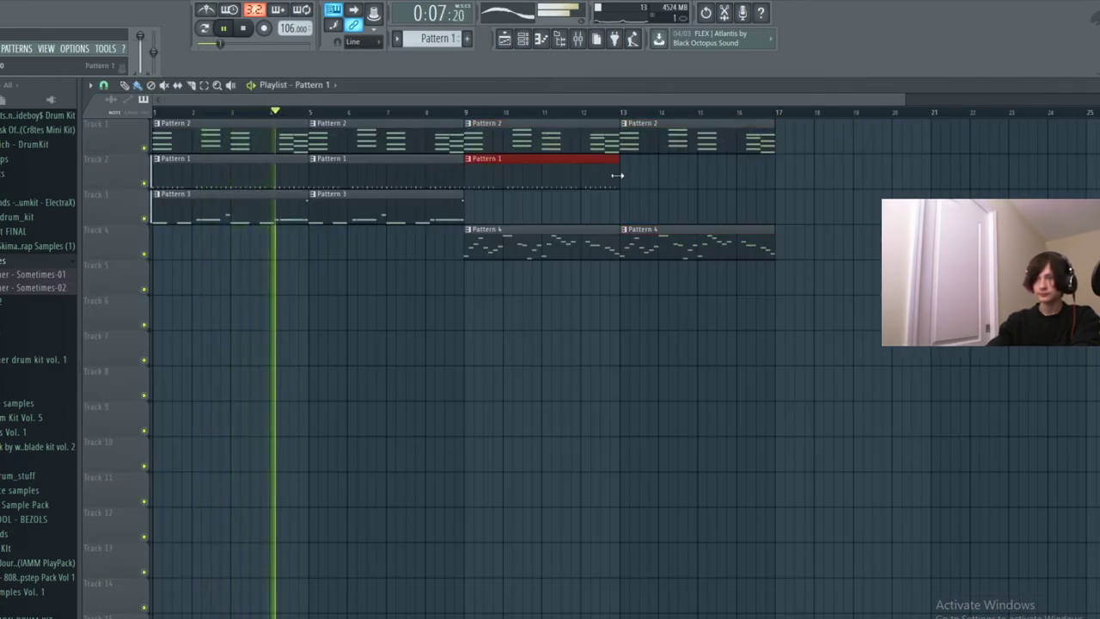
click(625, 177)
Add two Pattern 3 clips on Track 3 at bars 9 and 13 and stop playback.
click(393, 210)
click(469, 210)
key(space)
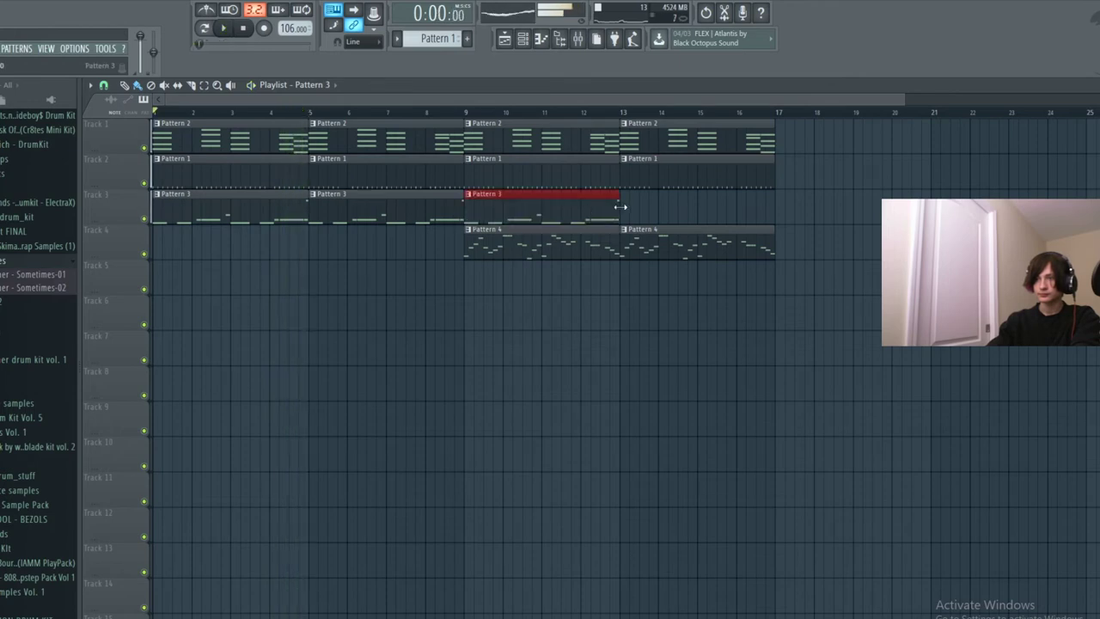
click(625, 207)
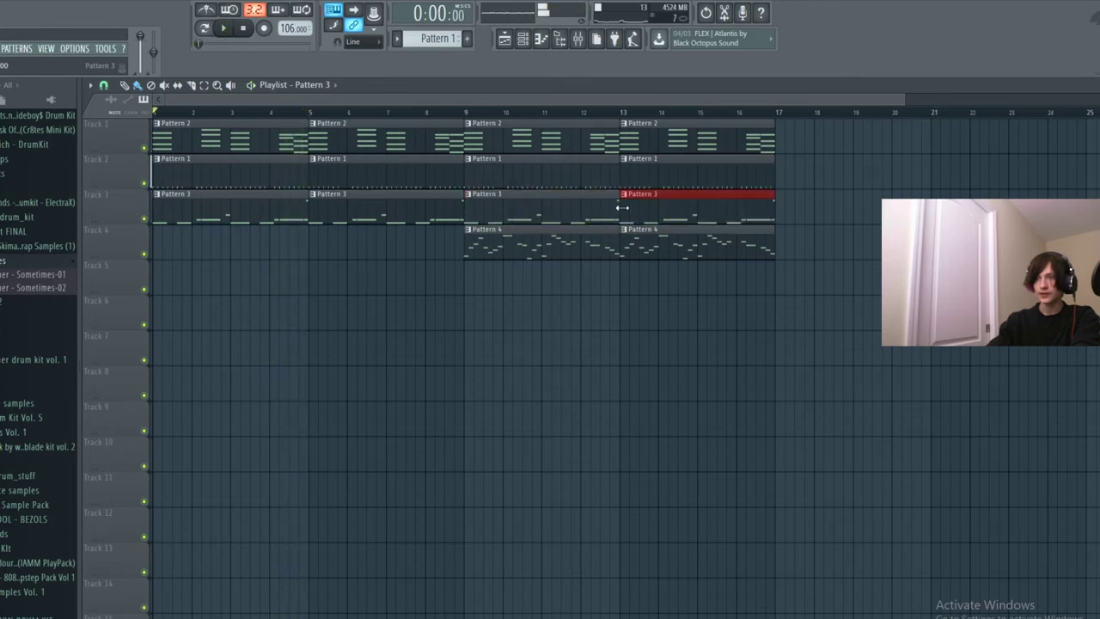
Review the Playlist's snap-to-grid options without changing the current one.
click(106, 86)
click(110, 91)
click(104, 86)
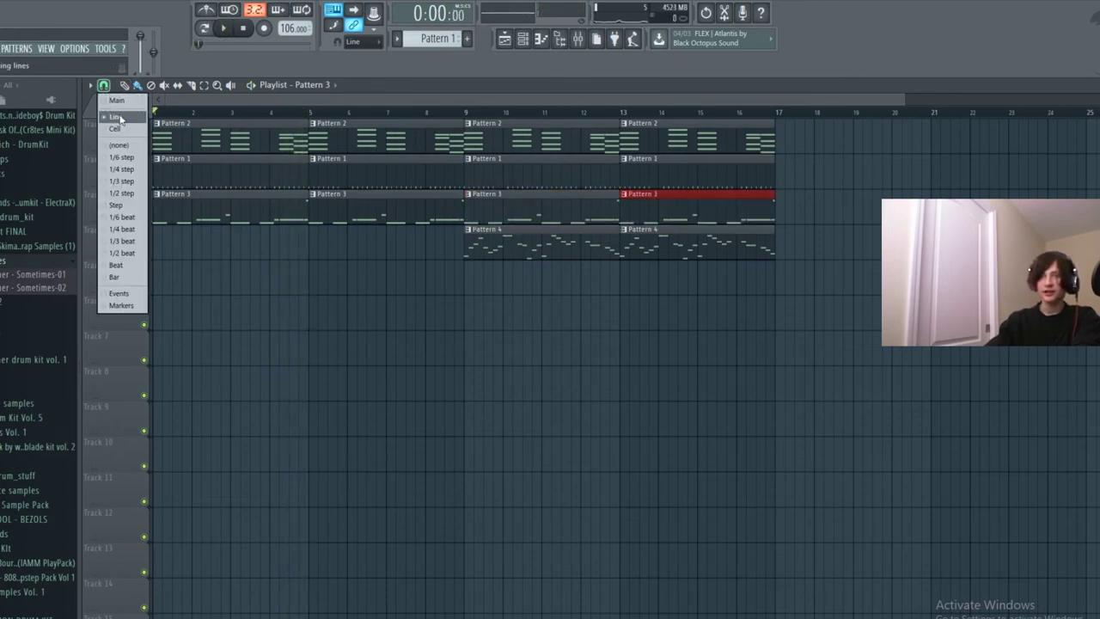
click(105, 88)
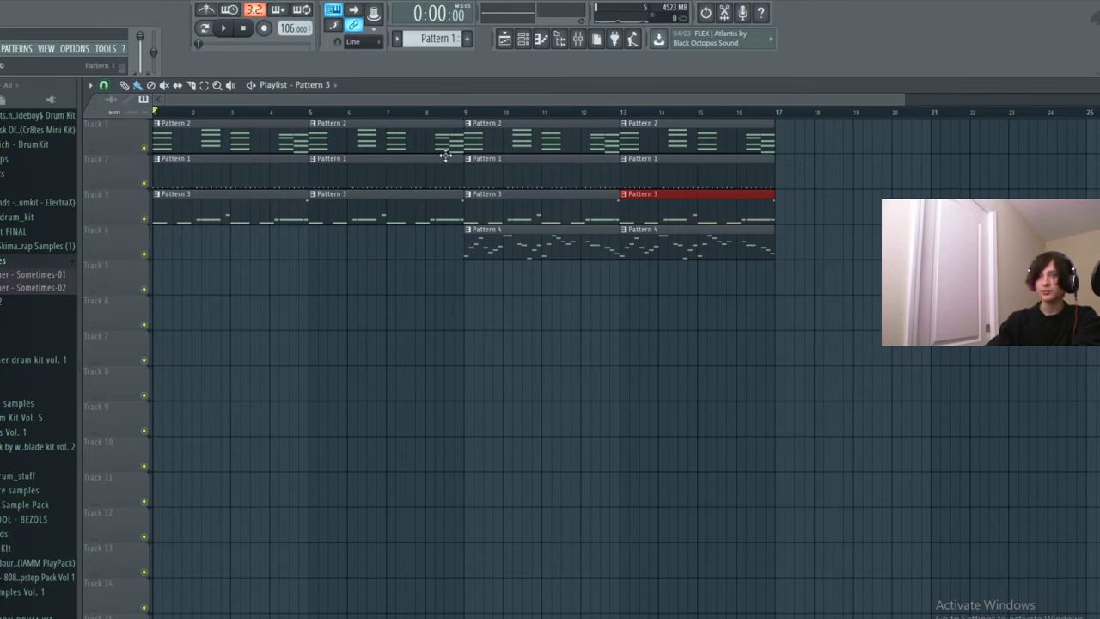
Try placing trial pattern clips on the empty Track 5 around bar 10, removing each one again.
click(469, 113)
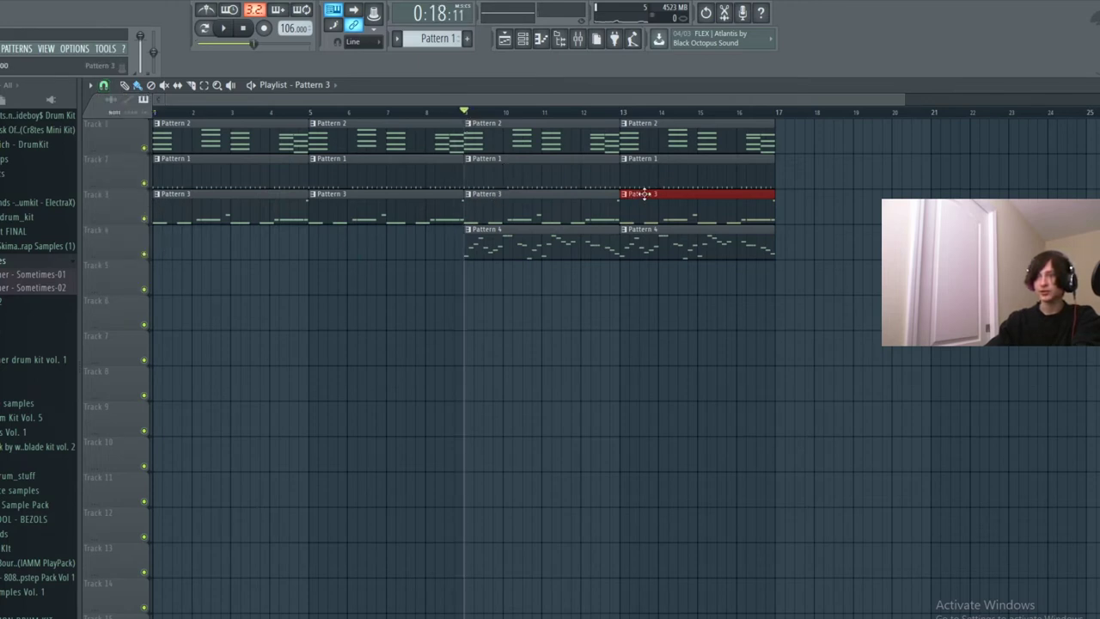
scroll(438, 38, down, 1)
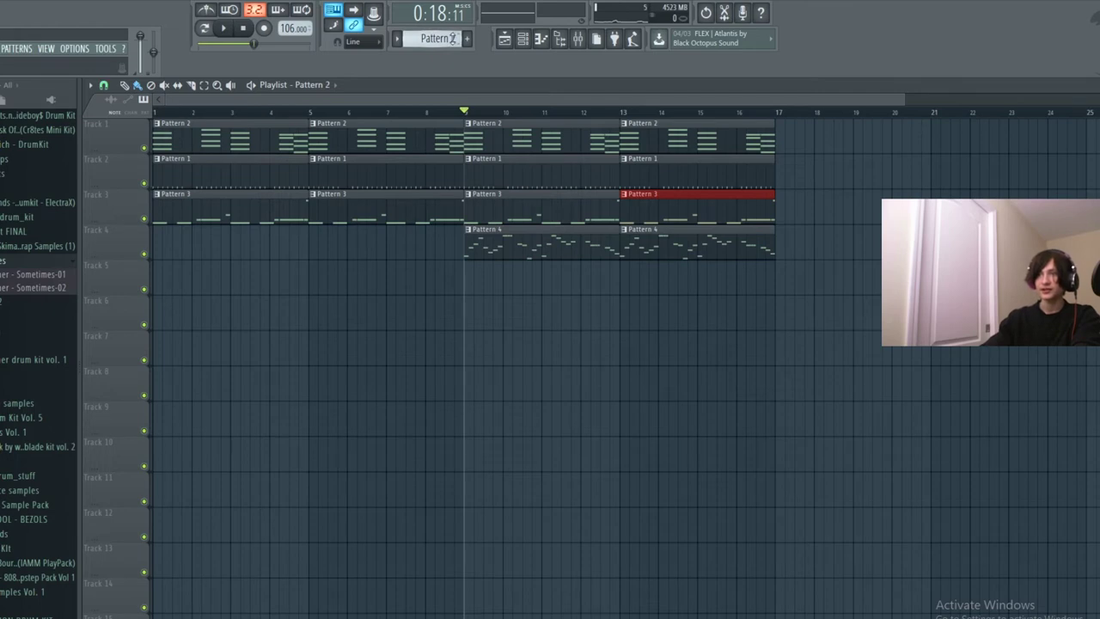
click(393, 197)
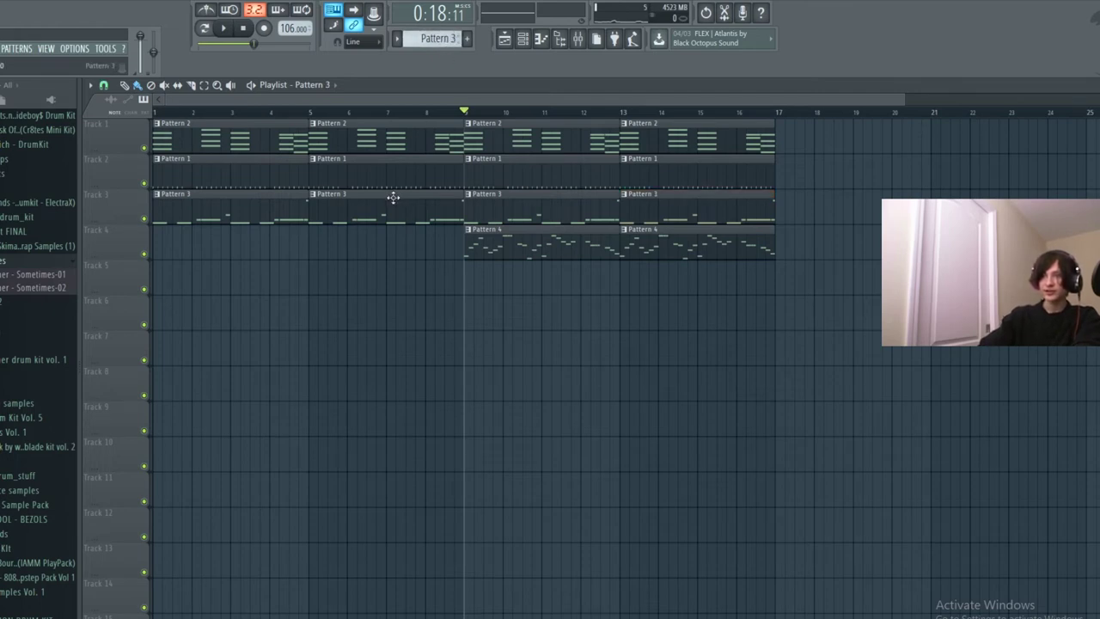
click(494, 292)
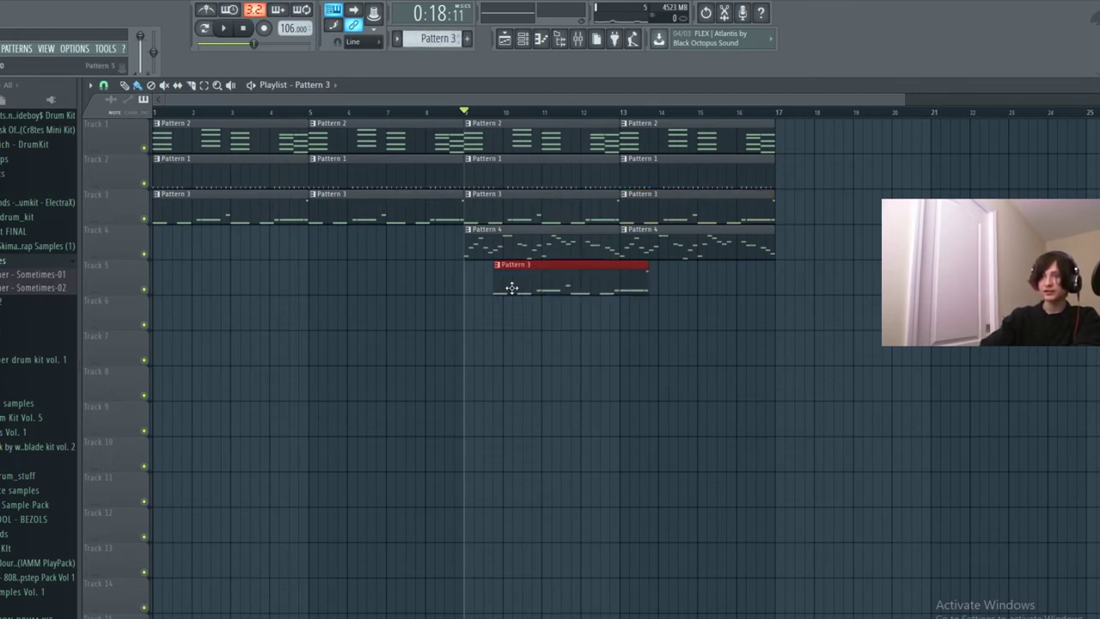
right_click(520, 284)
click(495, 291)
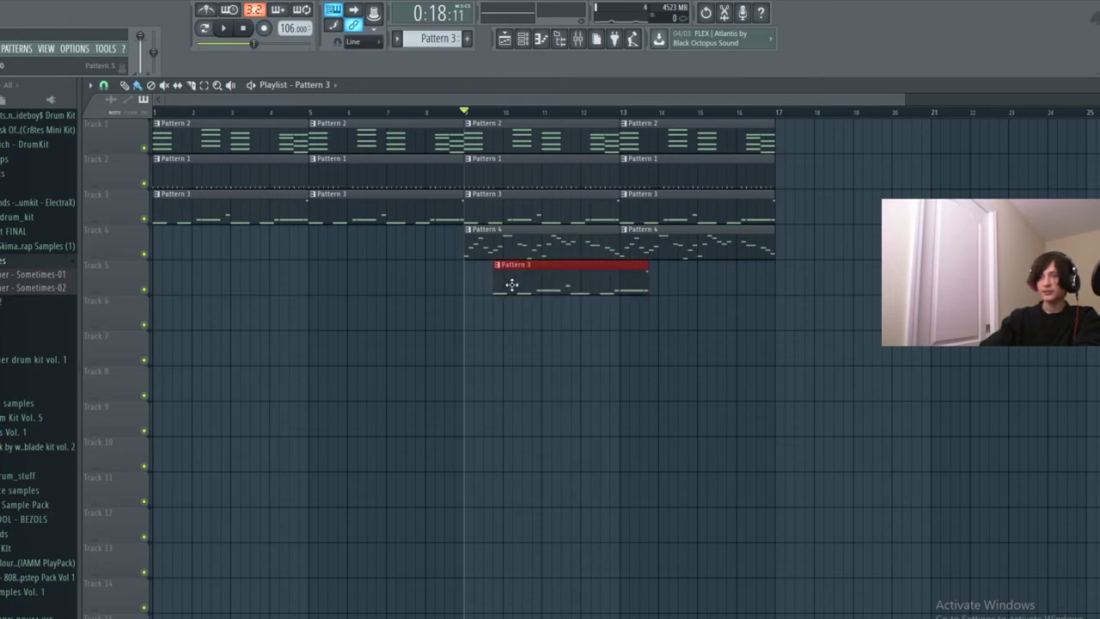
right_click(511, 285)
click(487, 265)
right_click(487, 266)
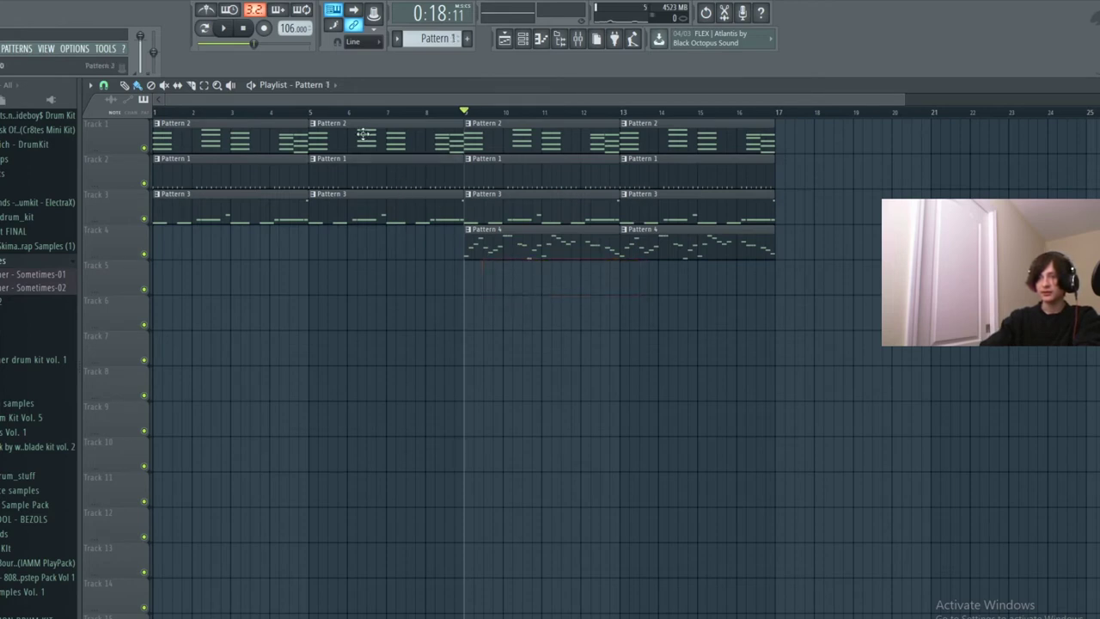
click(553, 272)
right_click(548, 271)
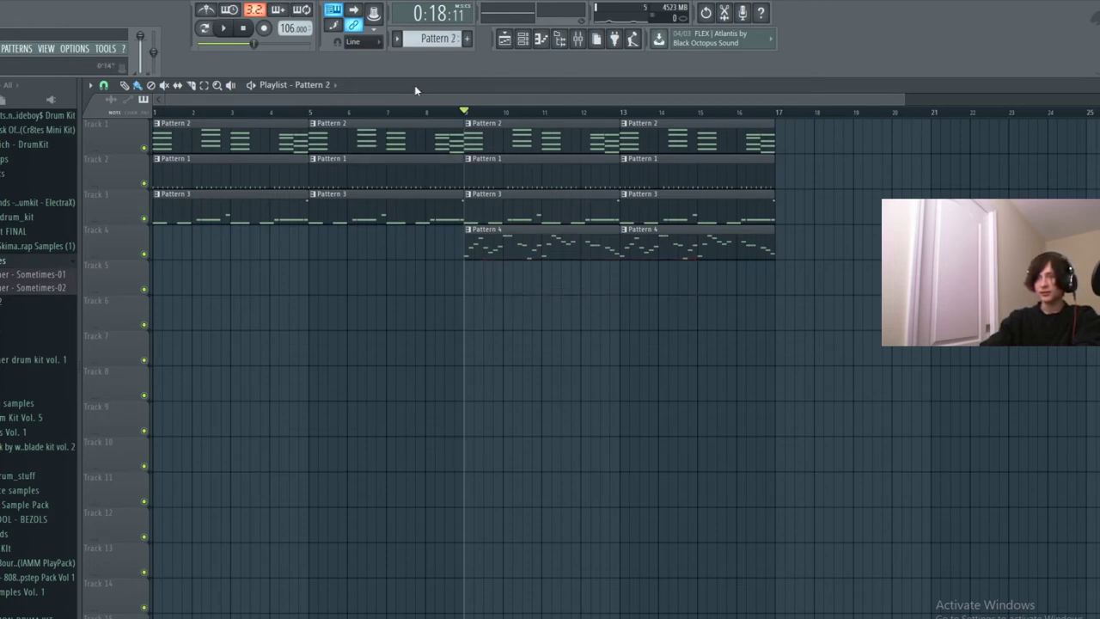
drag(436, 40, 436, 47)
drag(436, 40, 439, 41)
click(438, 41)
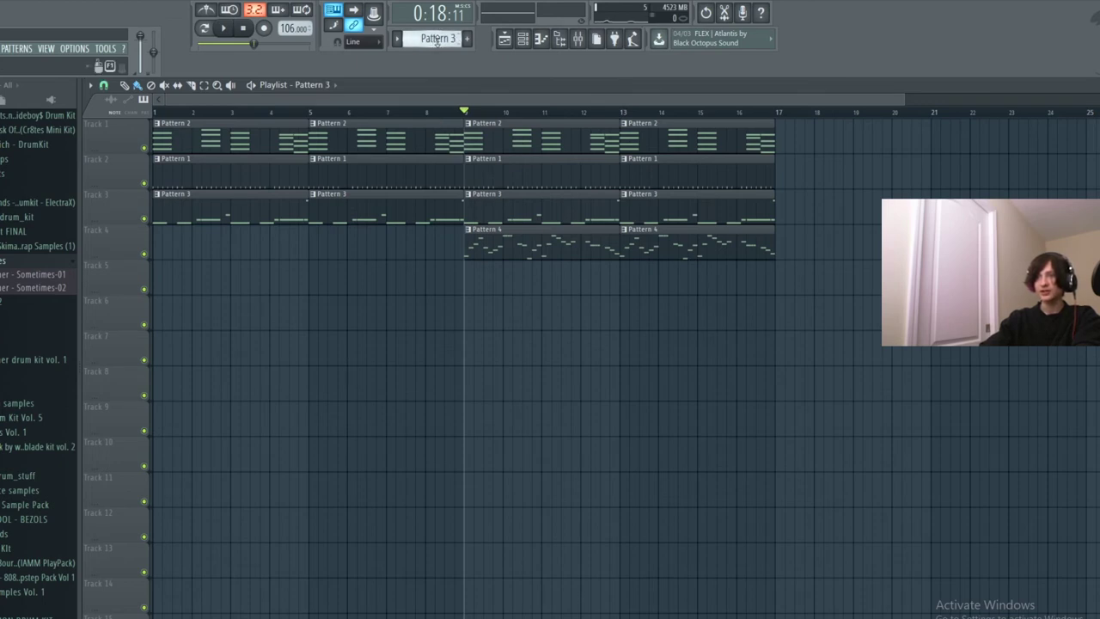
click(512, 294)
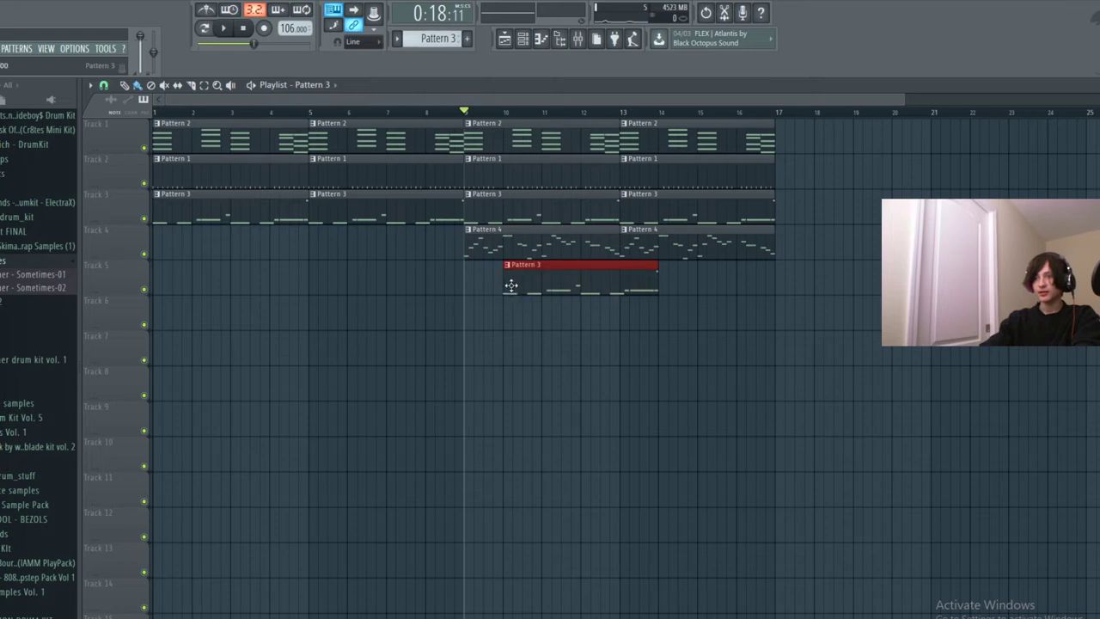
right_click(512, 286)
click(509, 298)
right_click(511, 300)
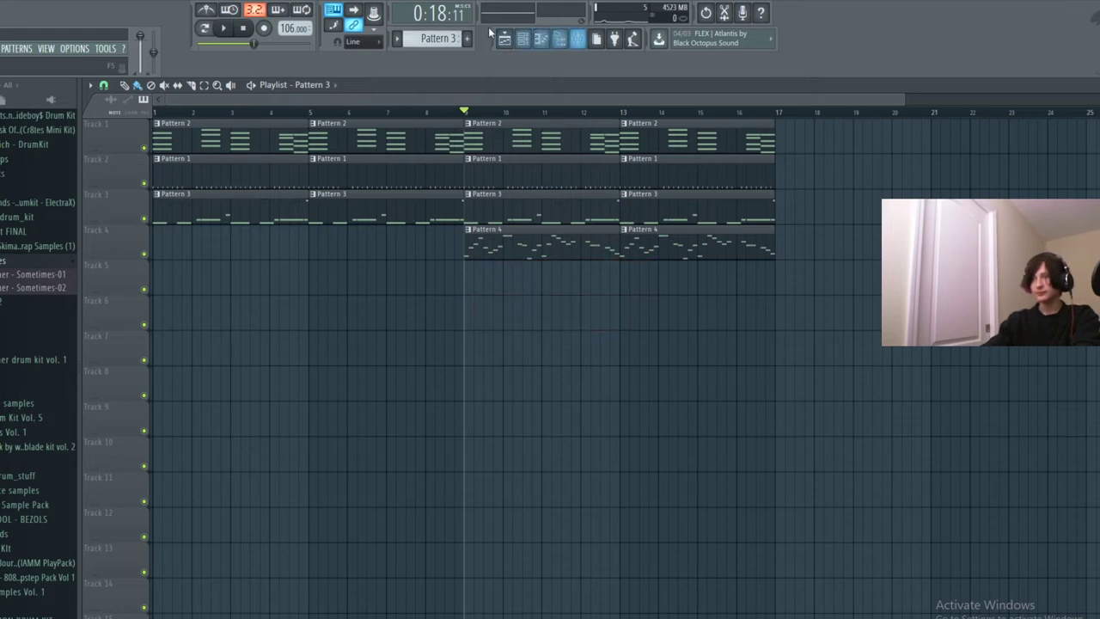
Inspect the first Pattern 2 clip's notes in the Nexus piano roll and return to the Playlist.
click(445, 39)
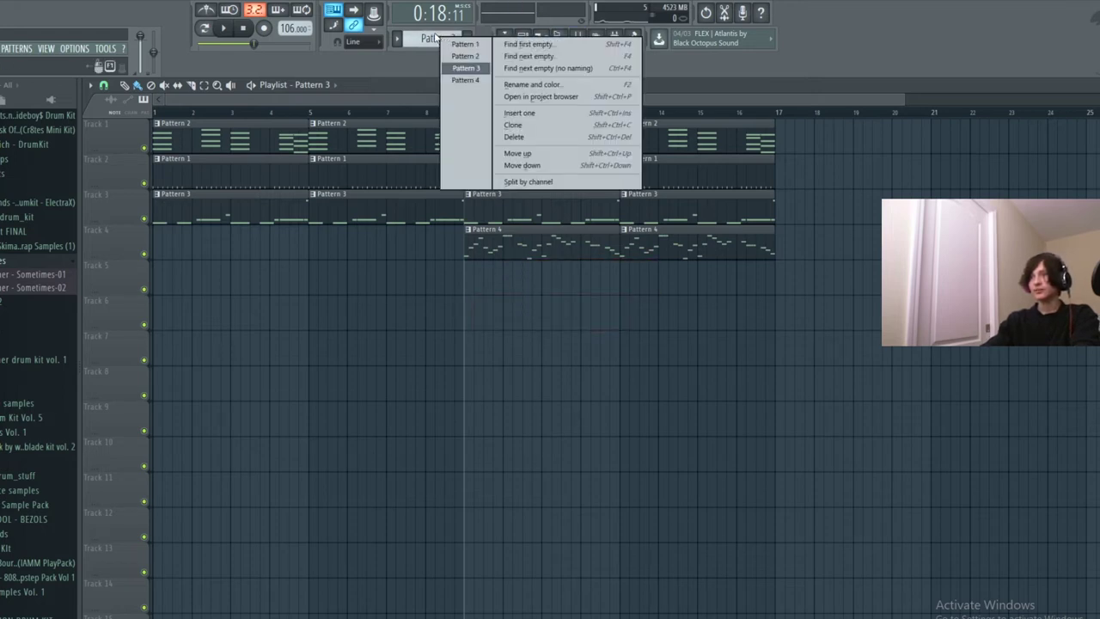
click(436, 38)
click(159, 126)
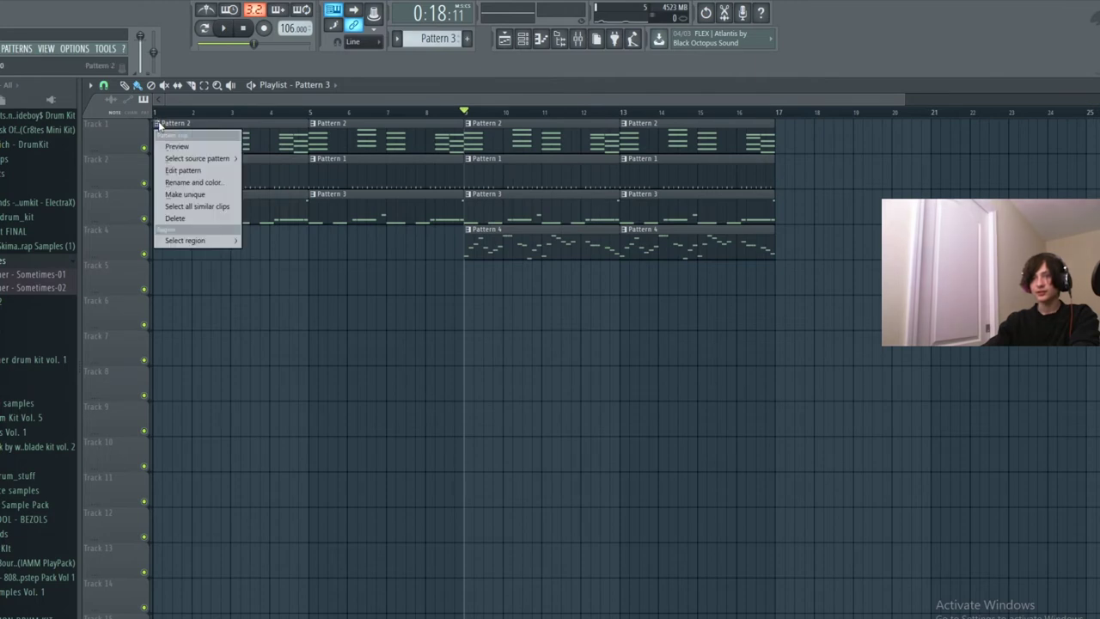
double_click(163, 127)
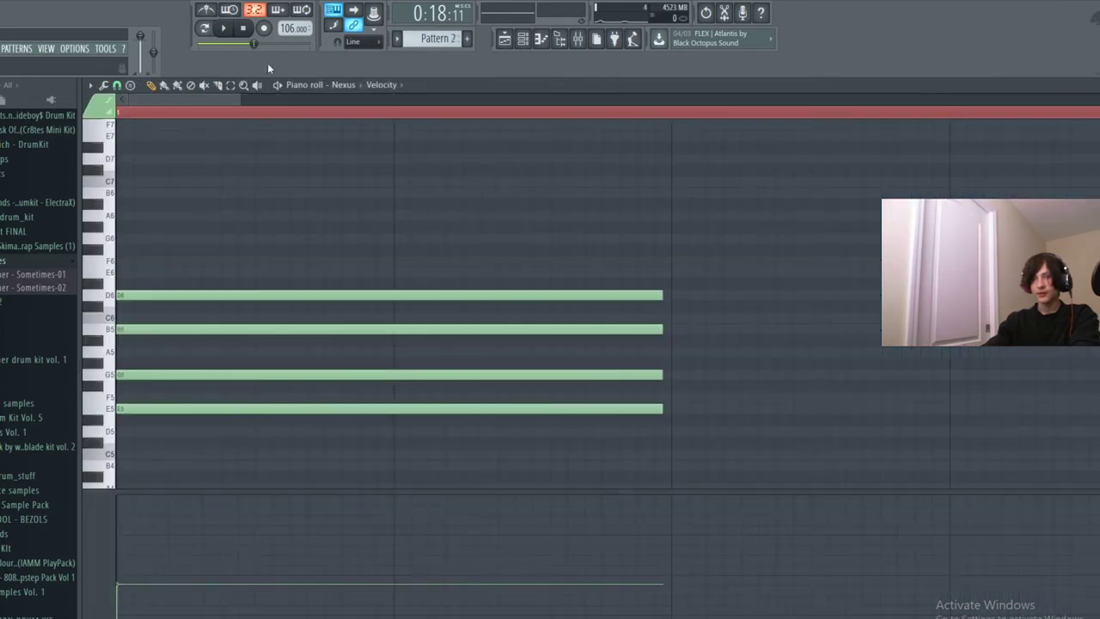
click(526, 40)
click(508, 41)
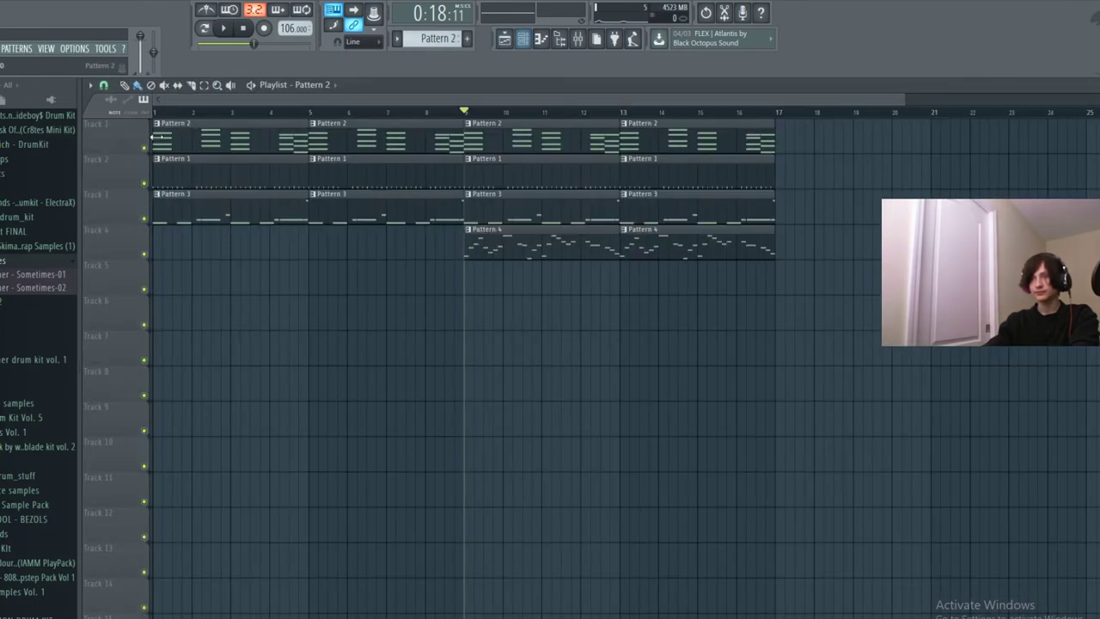
Look over the mixer tracks and Pattern 1's drum steps in the channel rack, and return to the Playlist.
click(541, 39)
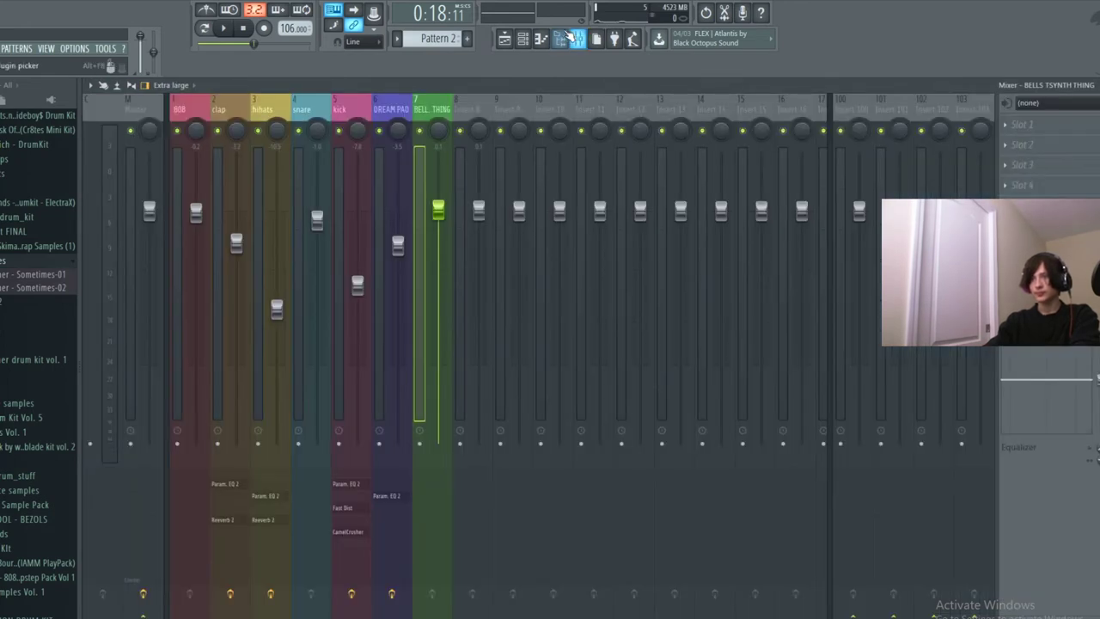
click(528, 40)
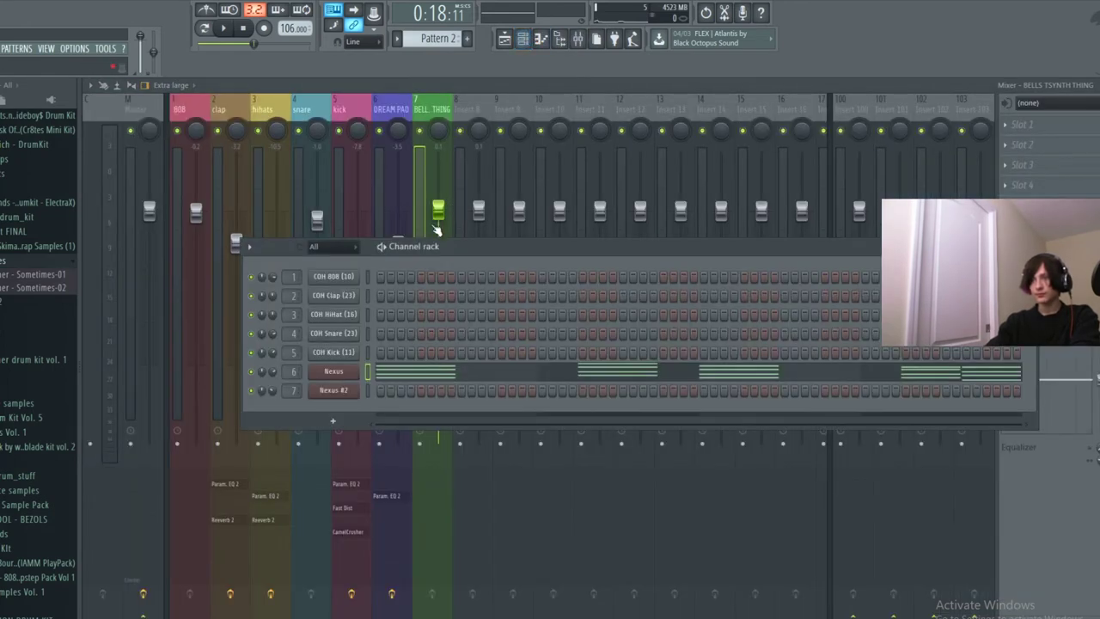
scroll(445, 40, up, 1)
click(446, 40)
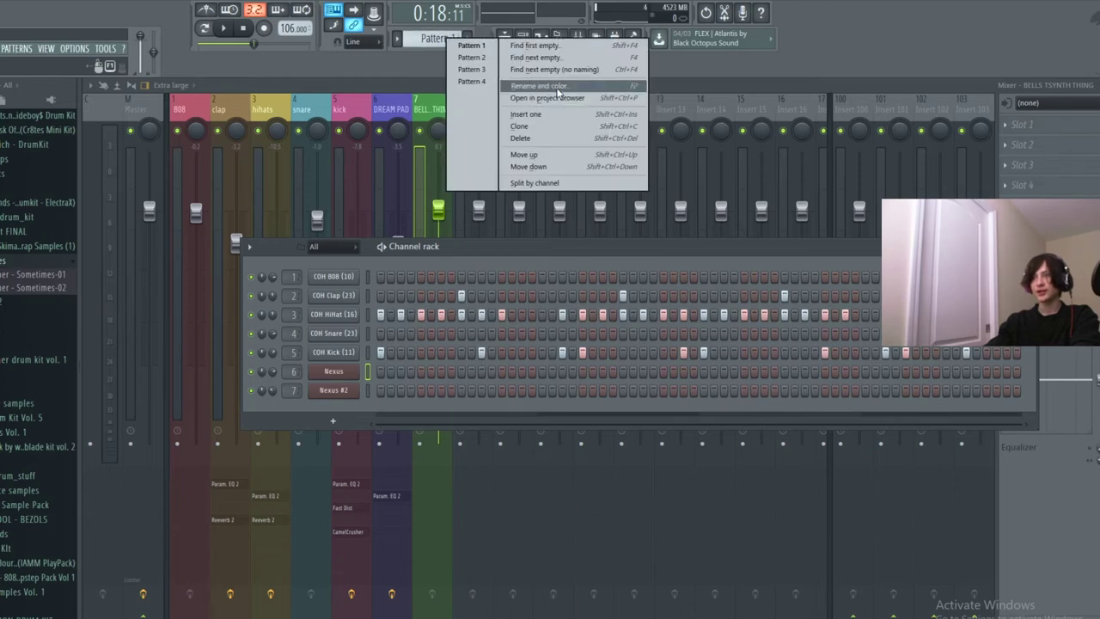
click(430, 43)
click(509, 39)
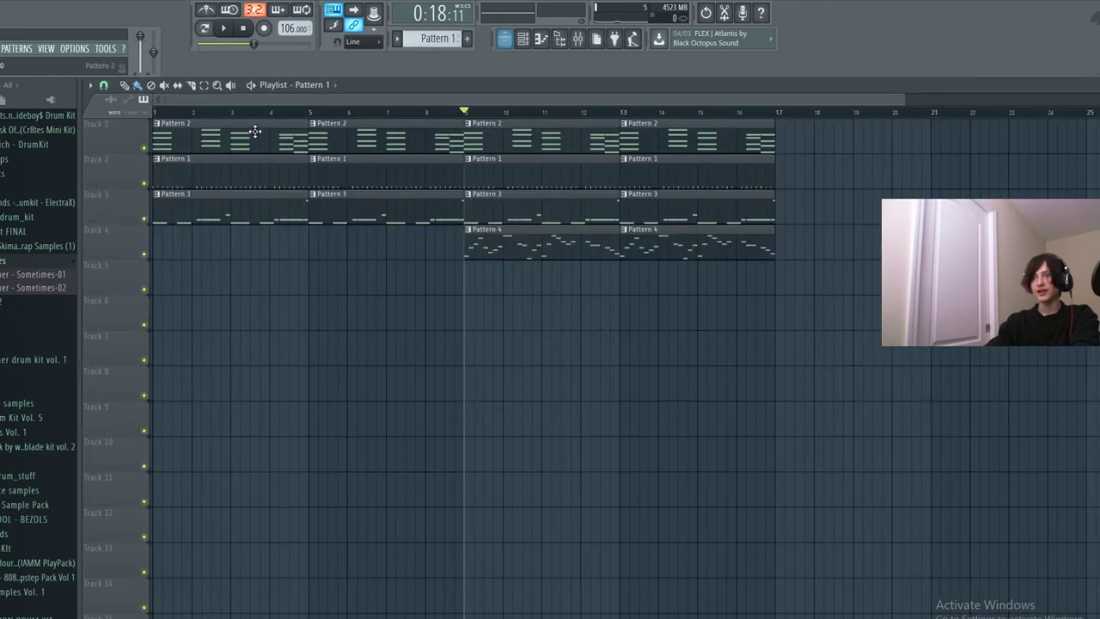
Move the playhead back to the start of bar 1 in the Playlist.
click(156, 111)
click(173, 112)
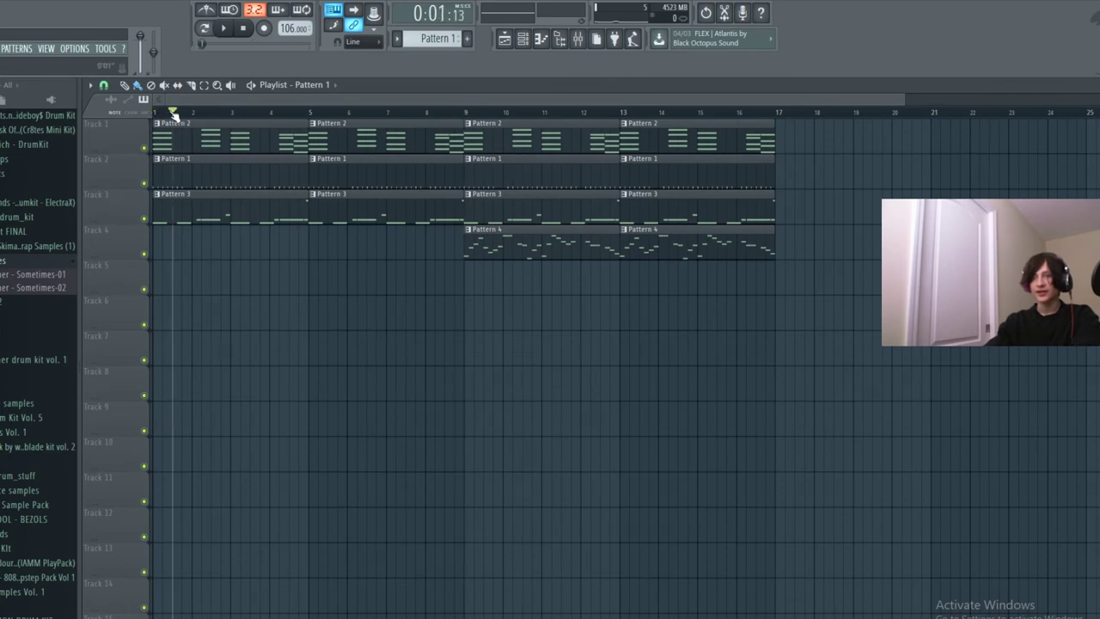
click(153, 113)
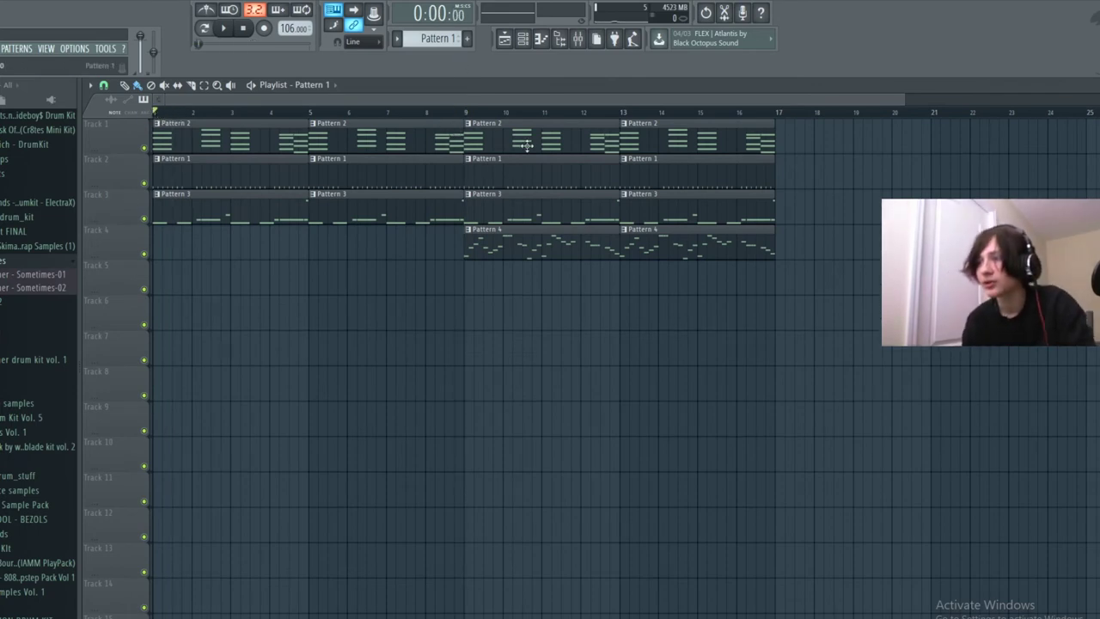
click(577, 38)
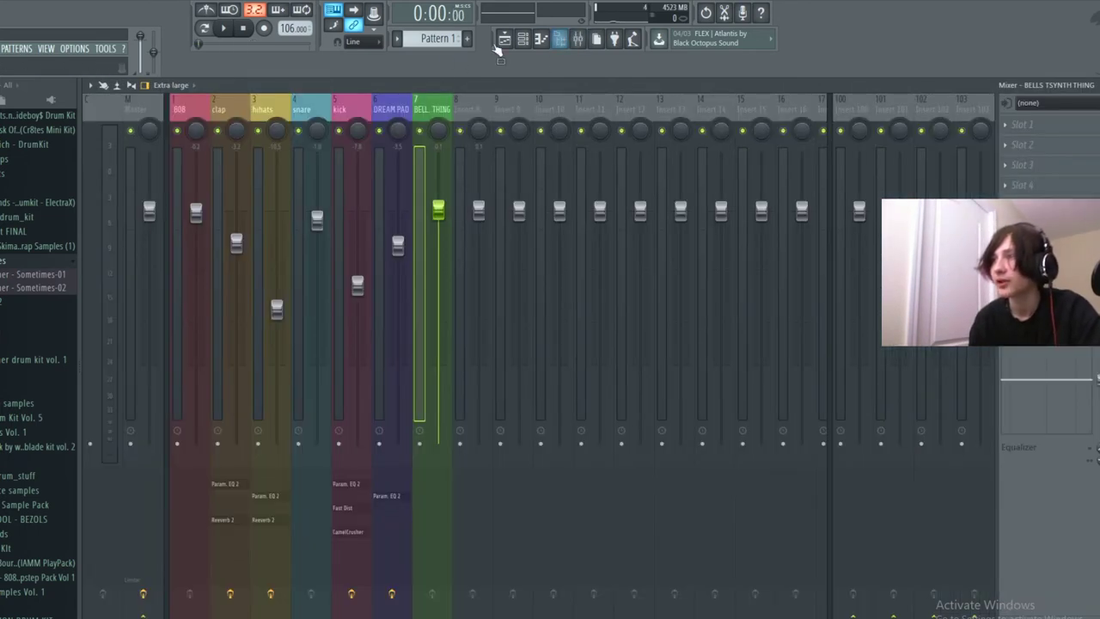
click(507, 39)
click(521, 40)
click(521, 39)
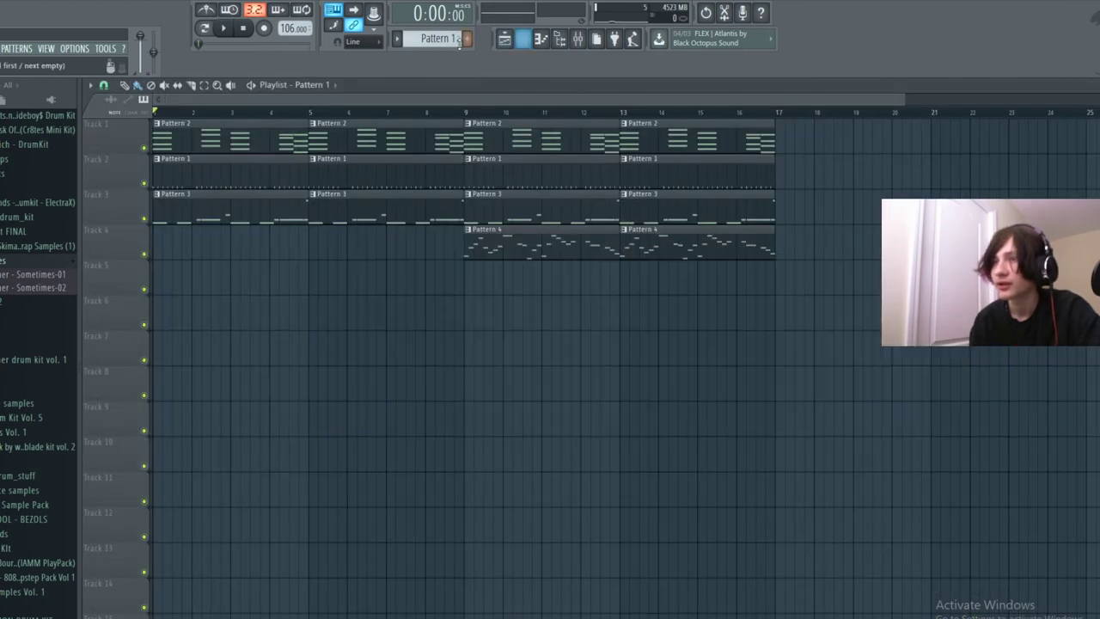
Rename Pattern 2 as "this is the pad" and give it a purple colour.
scroll(450, 38, down, 1)
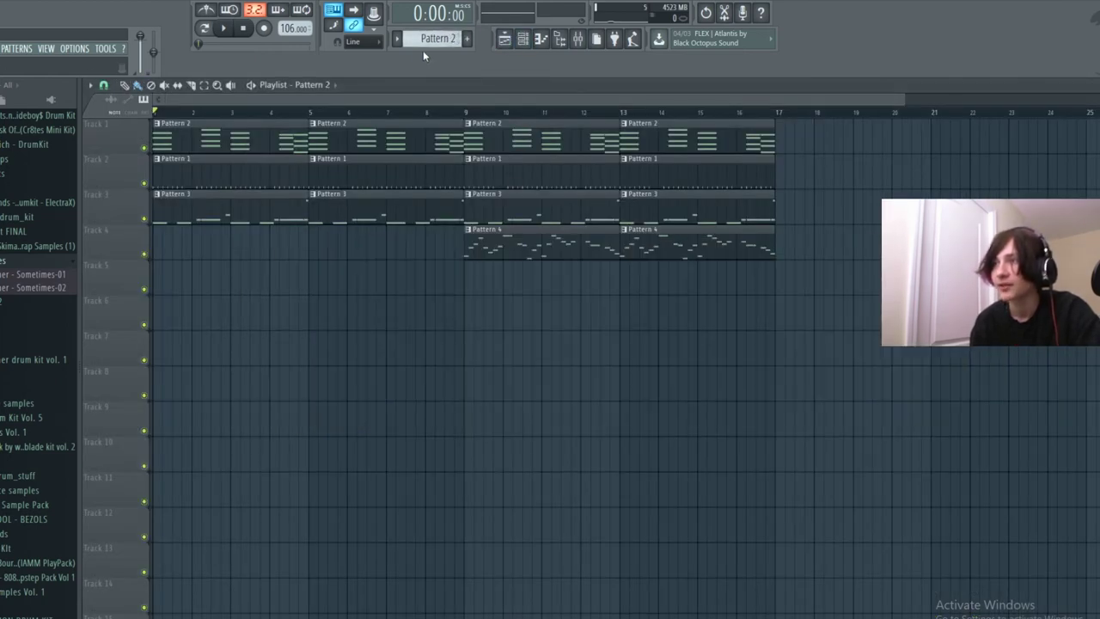
click(438, 38)
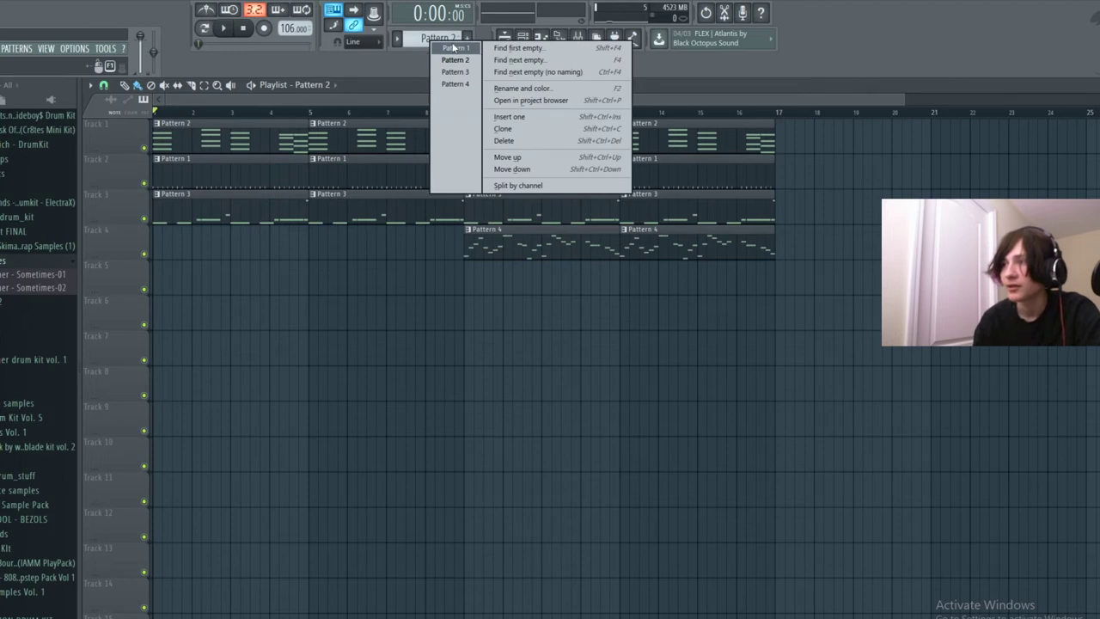
click(520, 88)
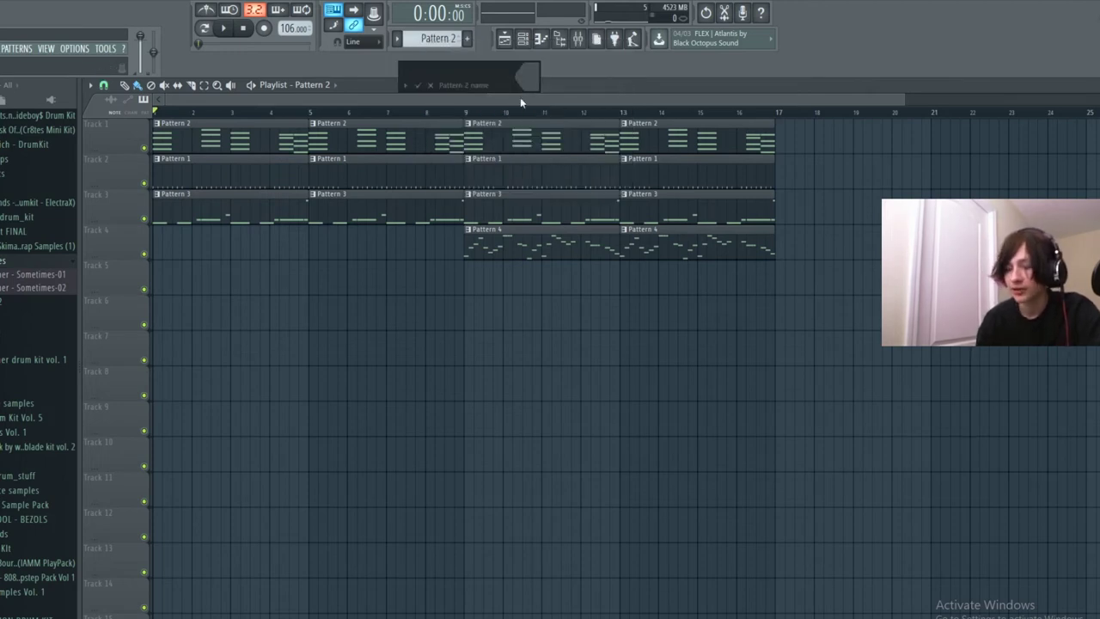
text(this is)
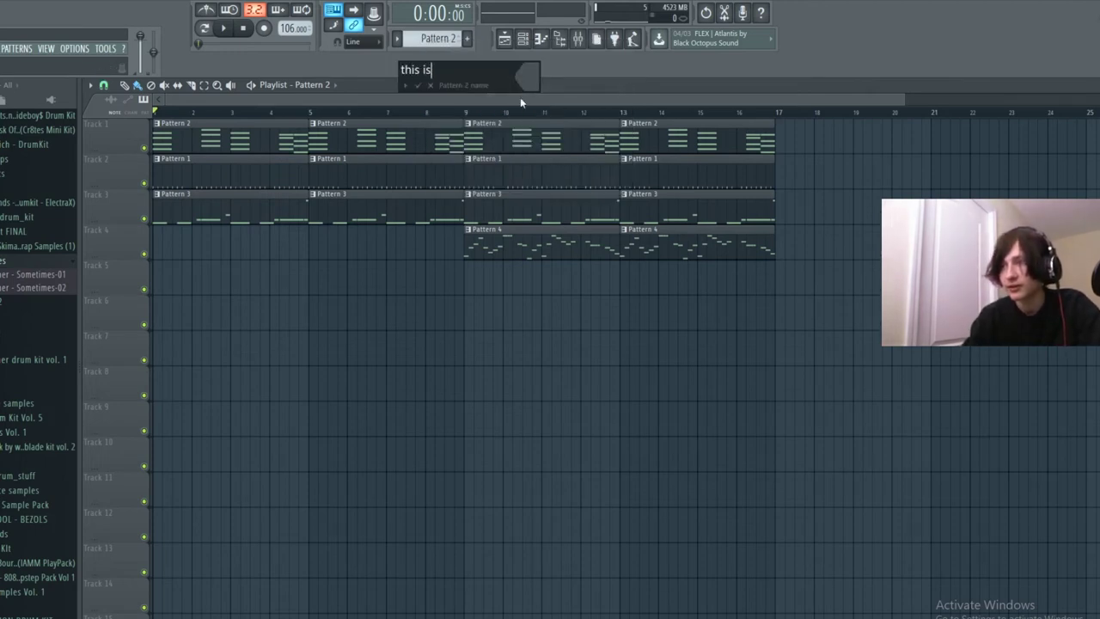
text( the pad)
click(533, 80)
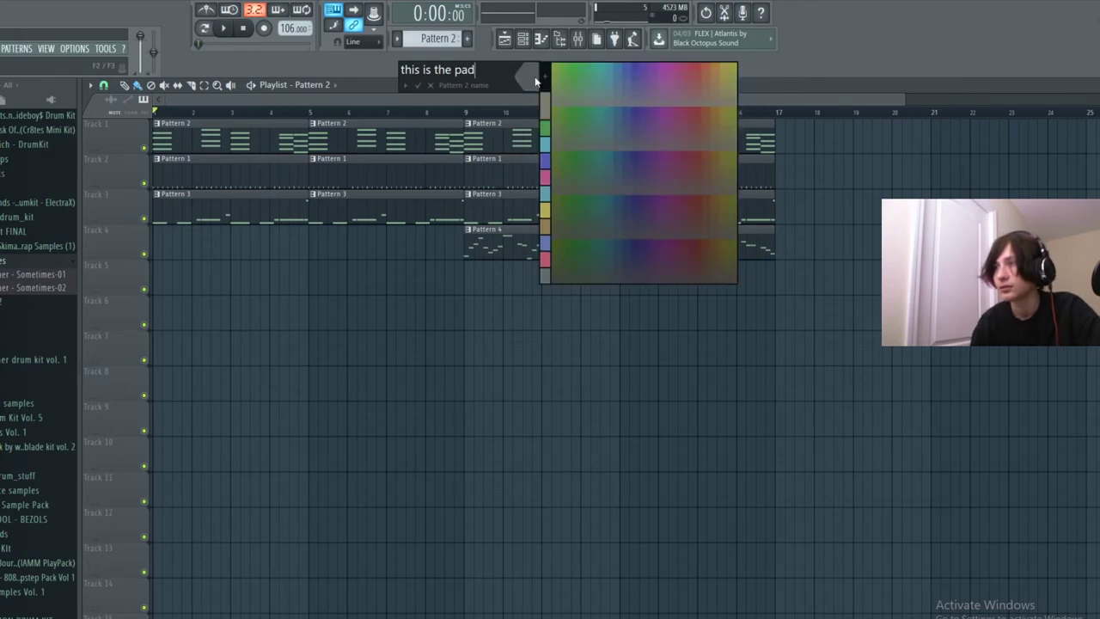
click(651, 86)
click(416, 86)
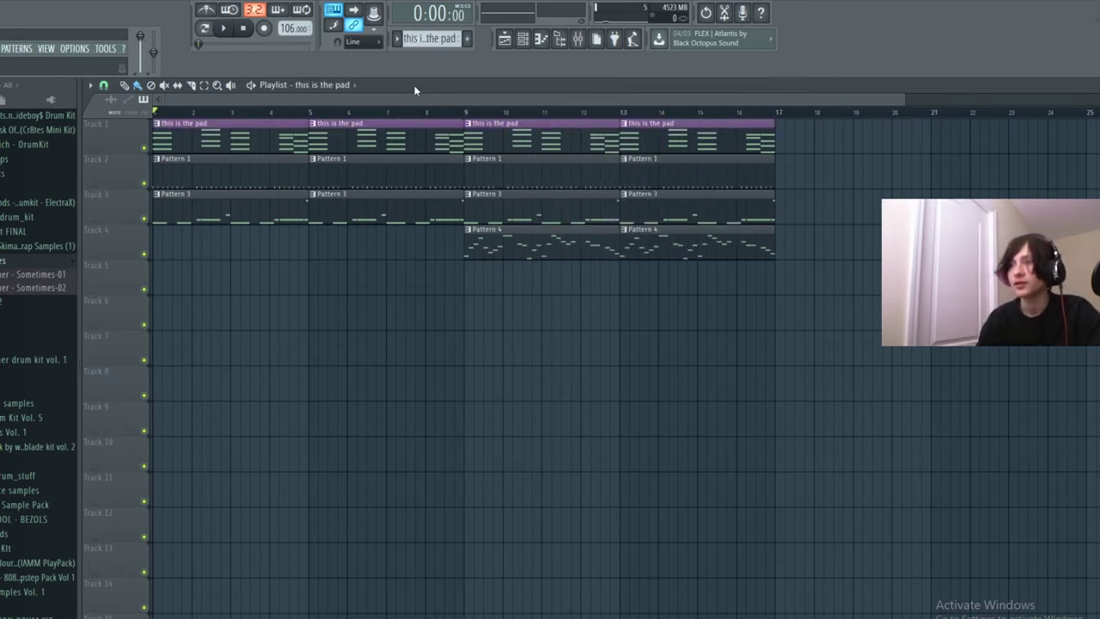
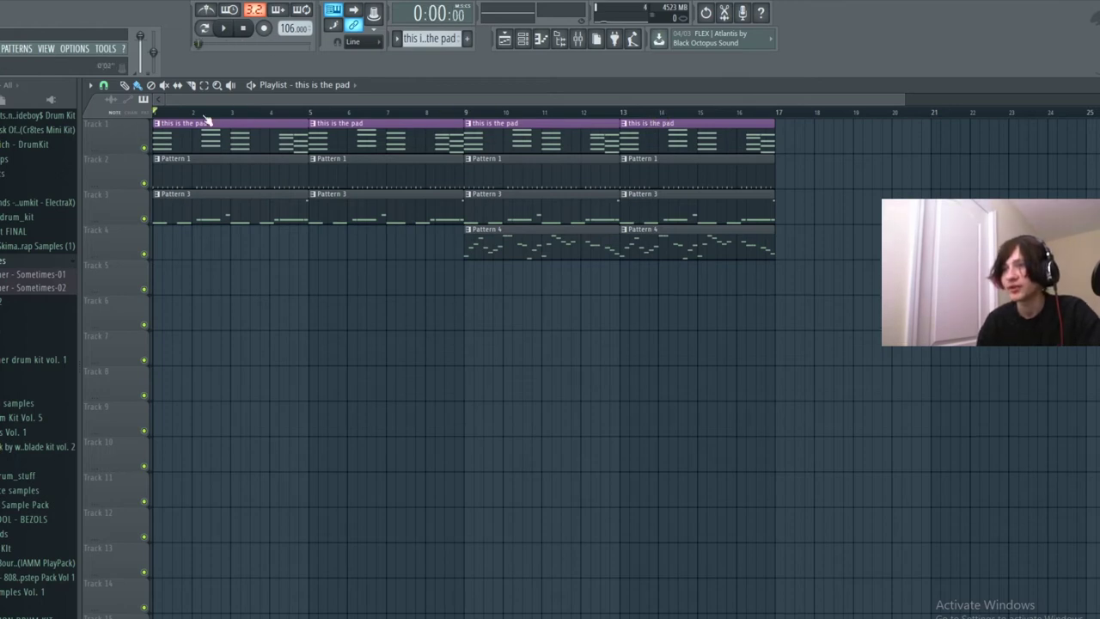
Place the playhead at the start of bar 9 in the Playlist.
click(456, 114)
click(469, 123)
click(456, 114)
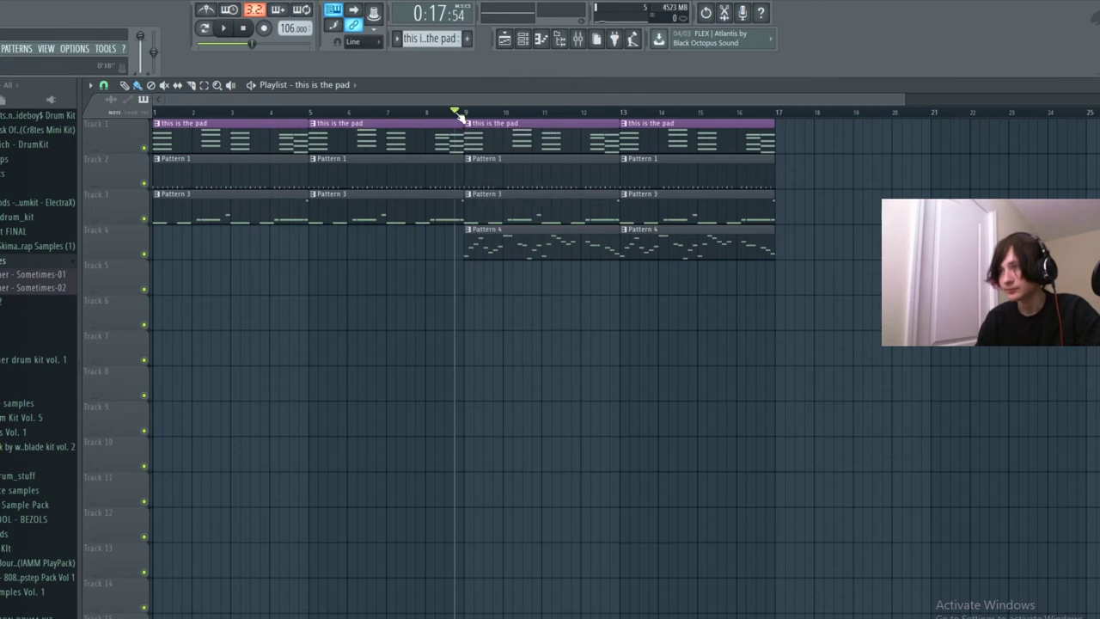
click(465, 114)
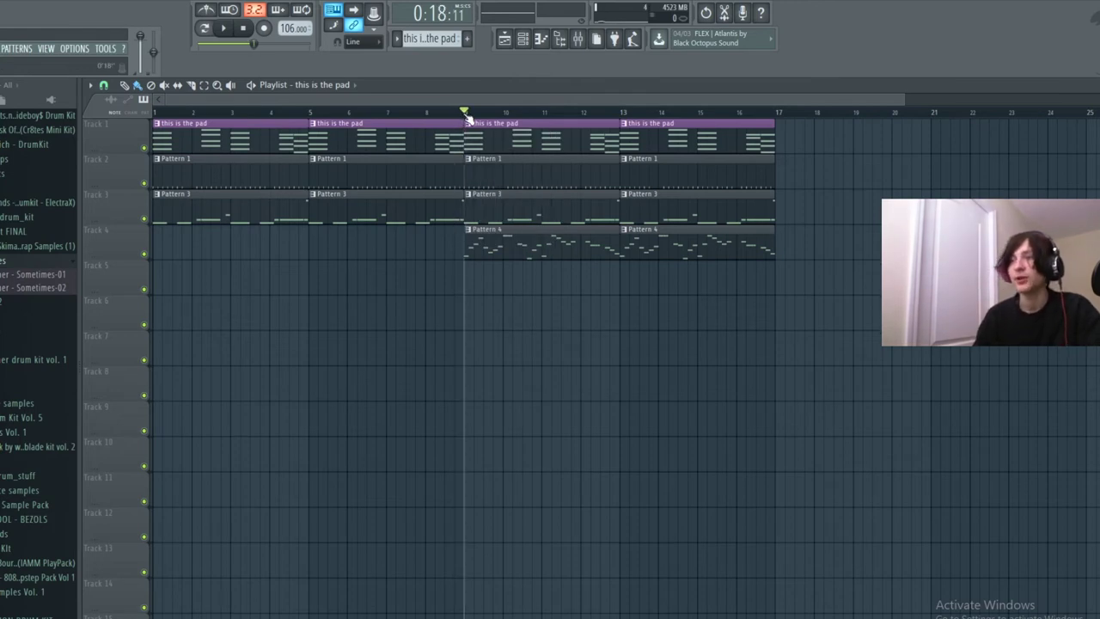
mouse_move(465, 114)
mouse_down()
mouse_move(473, 121)
mouse_move(464, 121)
mouse_up()
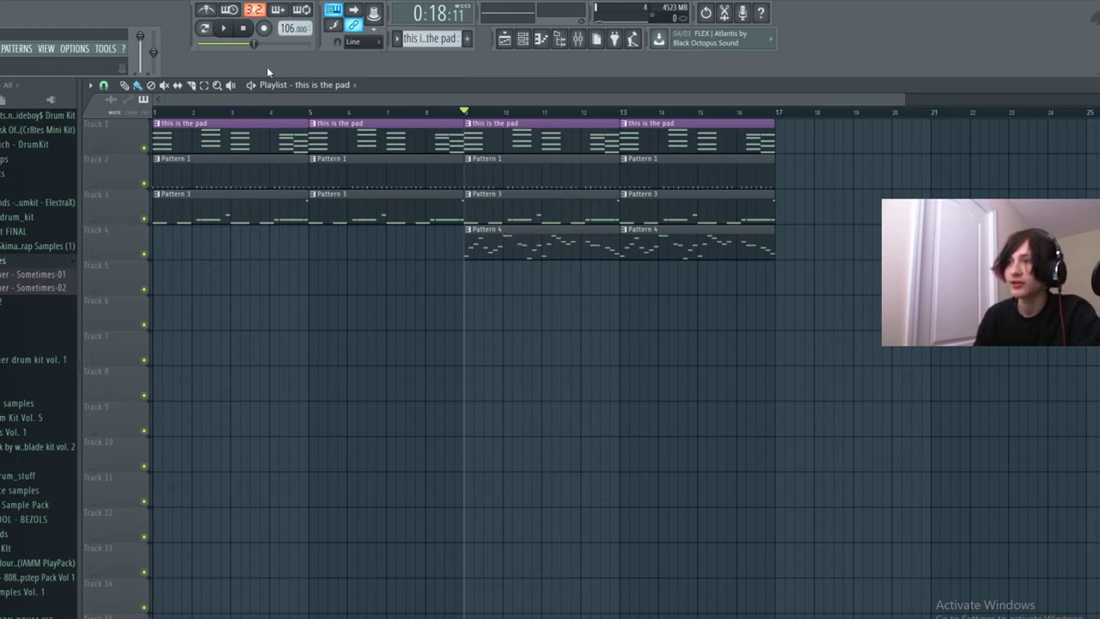
Rename Pattern 4 as "Bells that r at chorus" and give it a violet colour.
scroll(417, 36, down, 1)
click(434, 38)
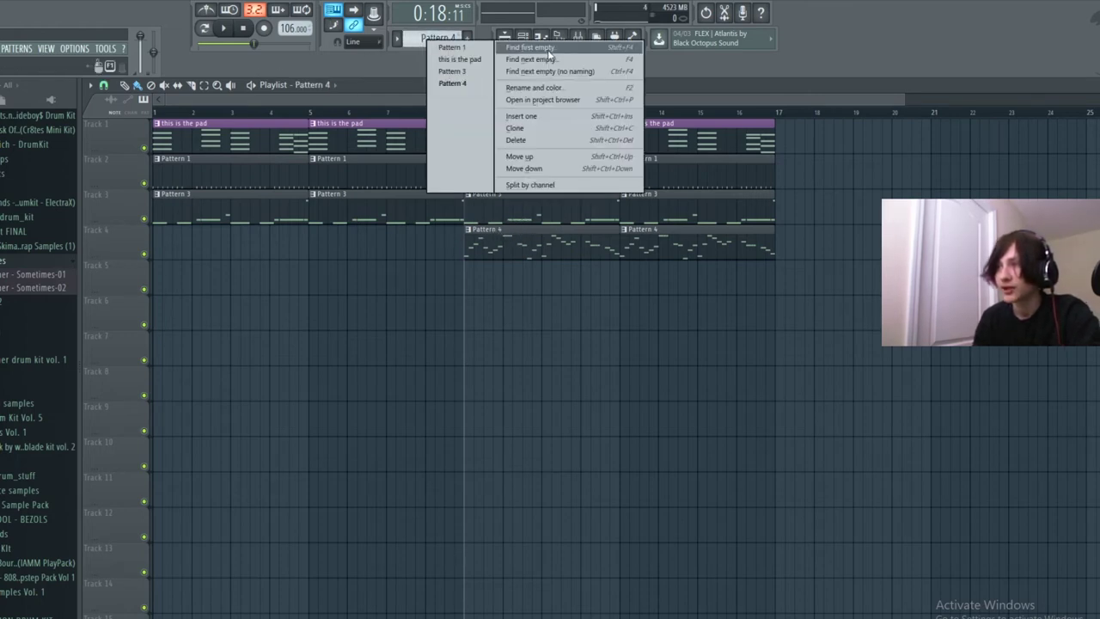
click(554, 89)
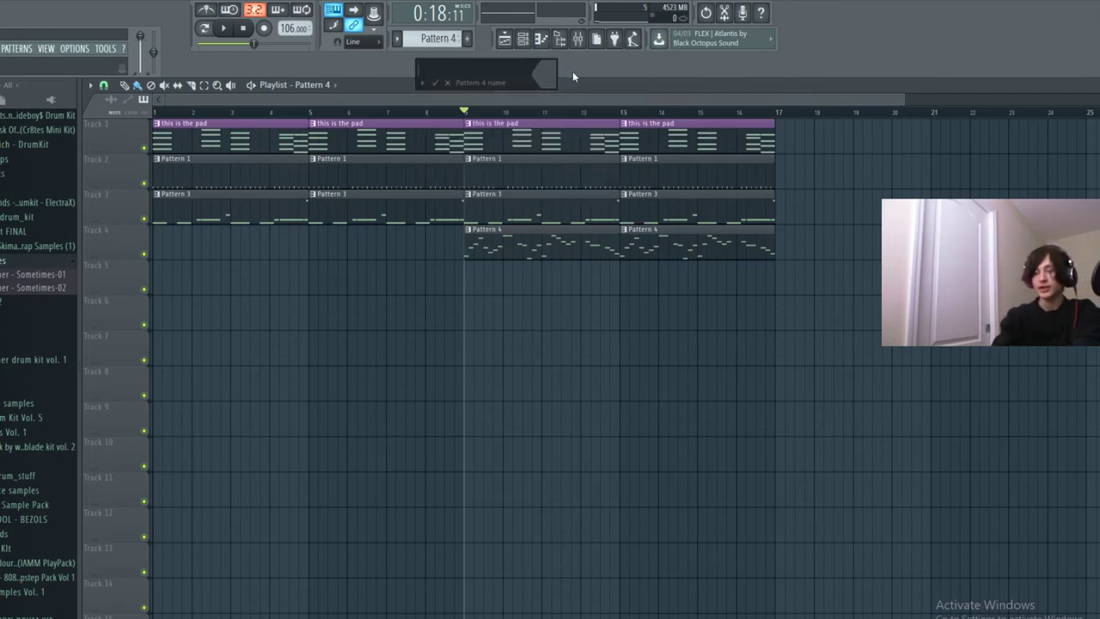
text(Bells that)
text(r )
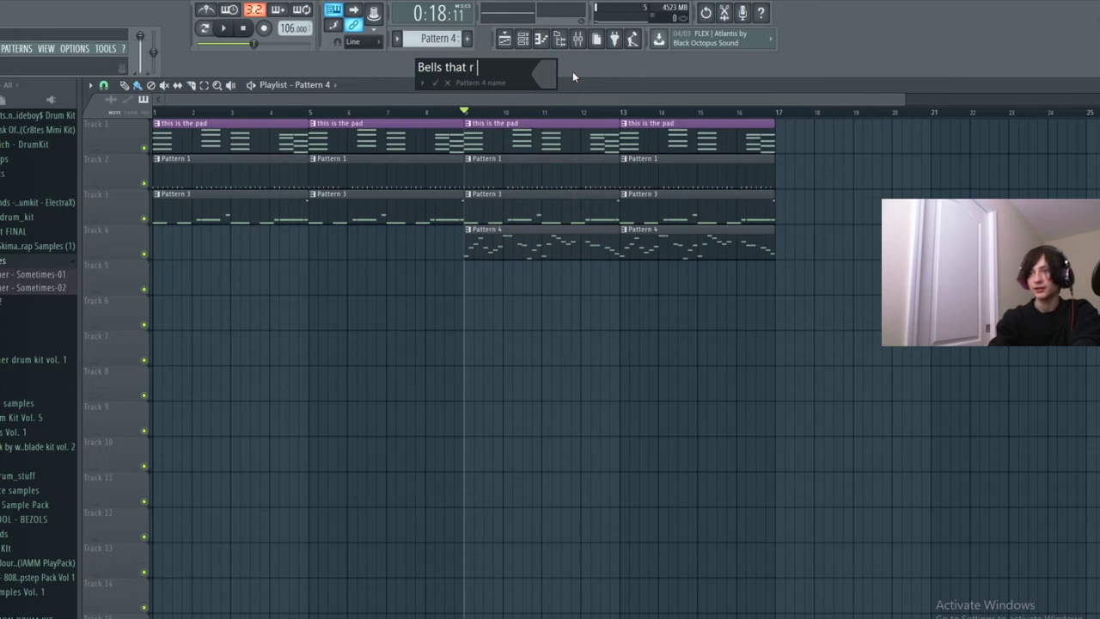
text(at chorus)
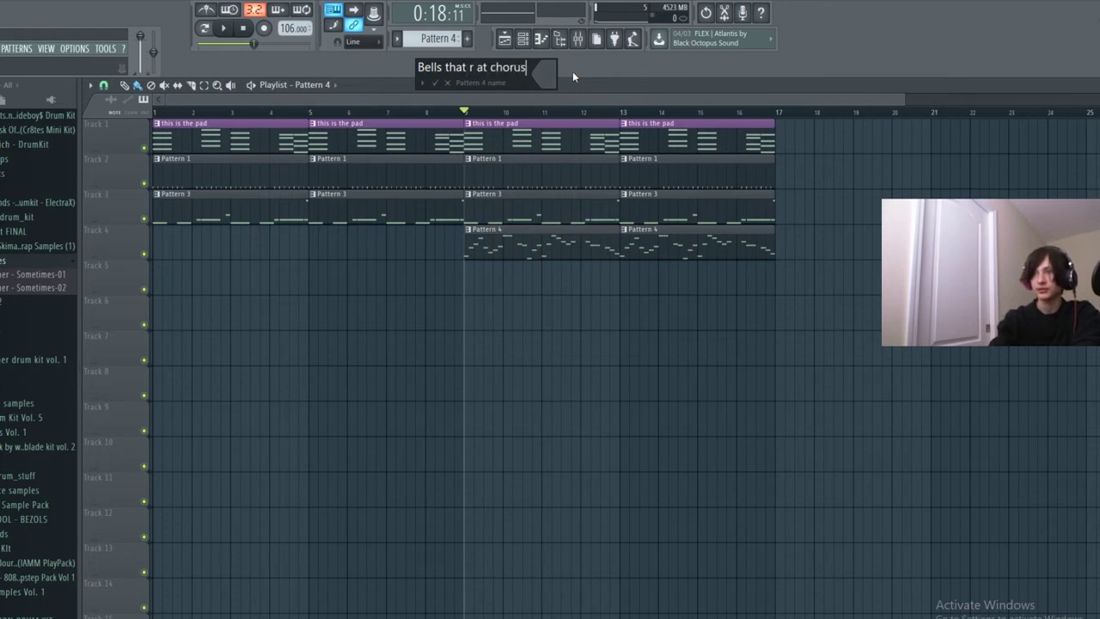
click(545, 74)
click(664, 113)
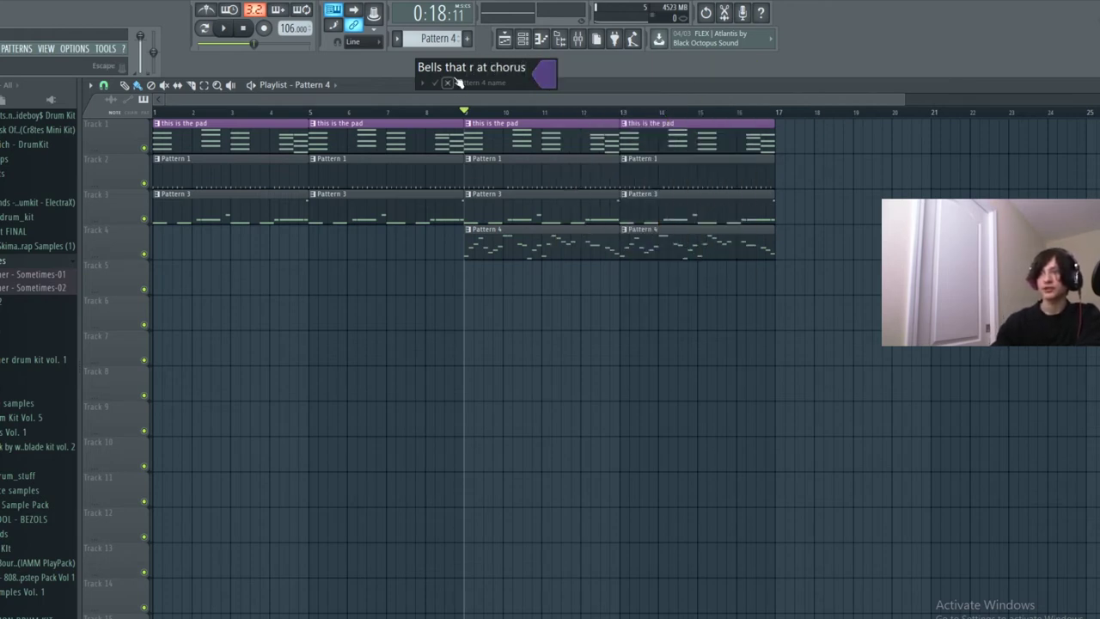
click(438, 80)
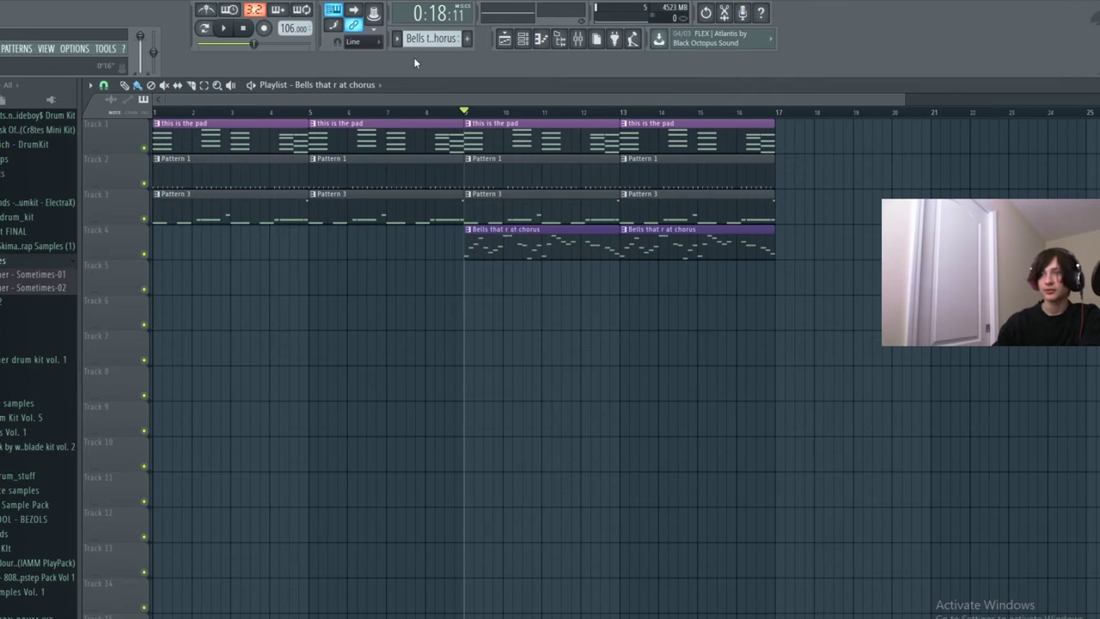
Recolour the "Bells that r at chorus" pattern magenta.
click(430, 37)
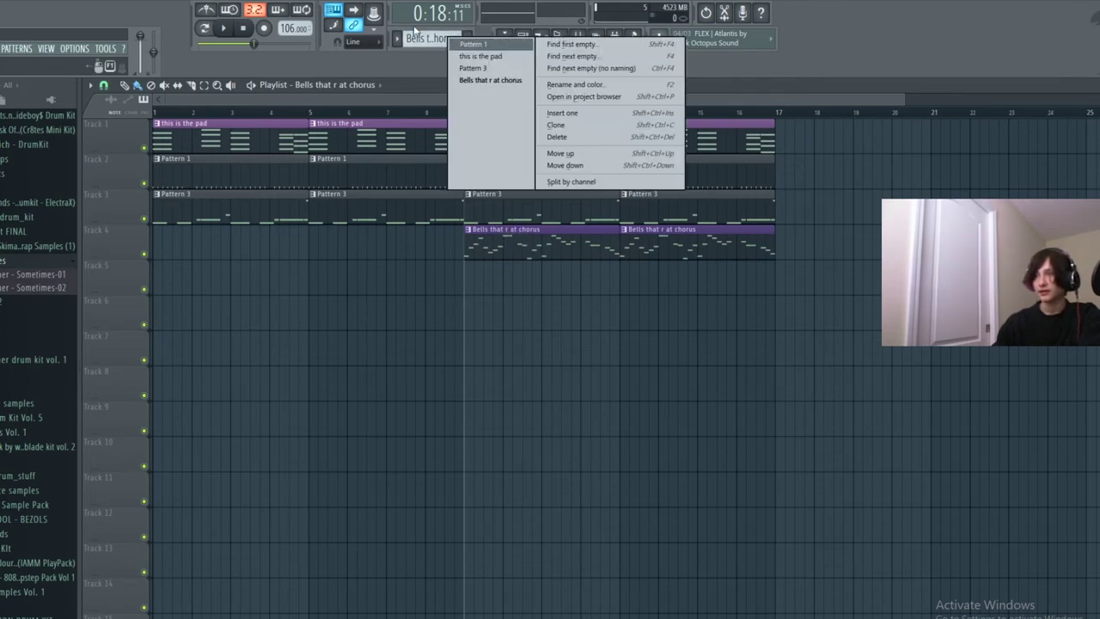
click(589, 88)
click(584, 79)
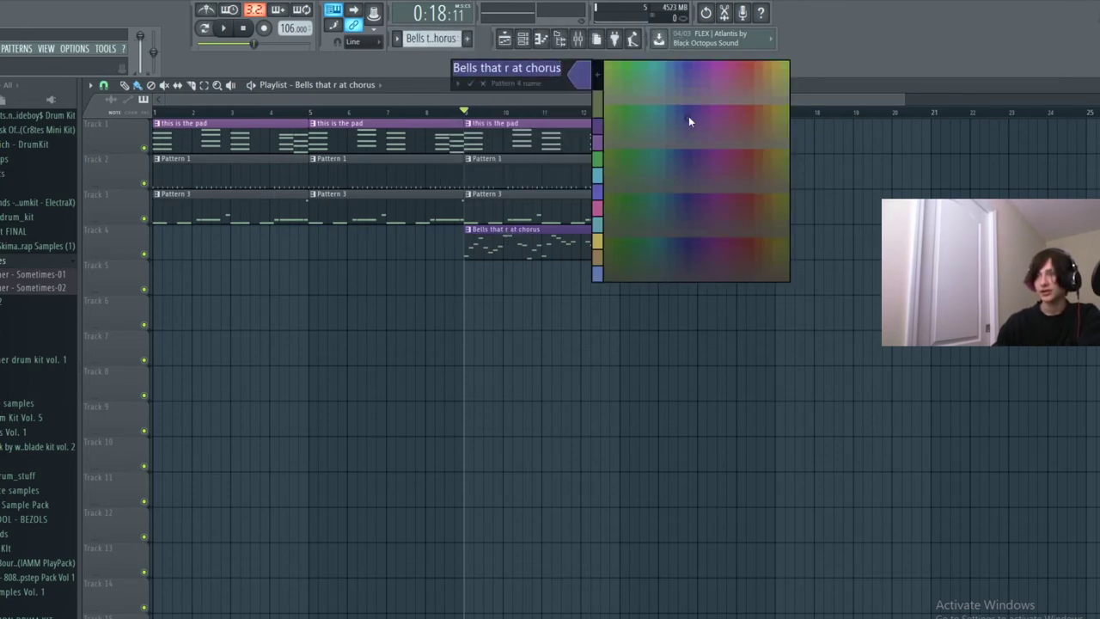
click(707, 80)
click(459, 84)
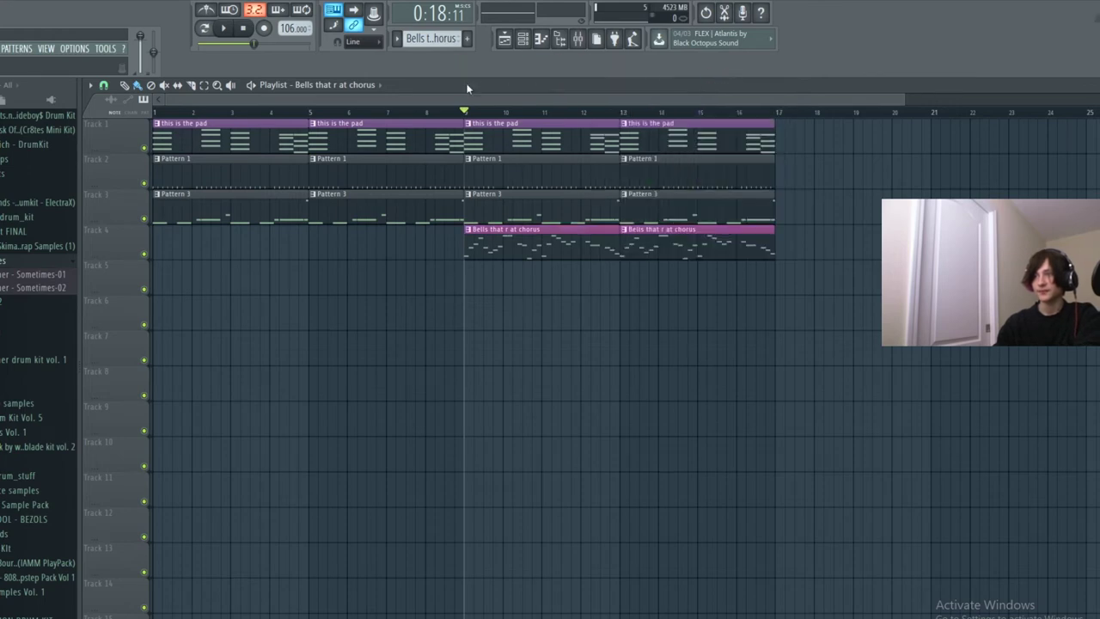
Play the arrangement from bar 9, then replay it from just before bar 8.
key(space)
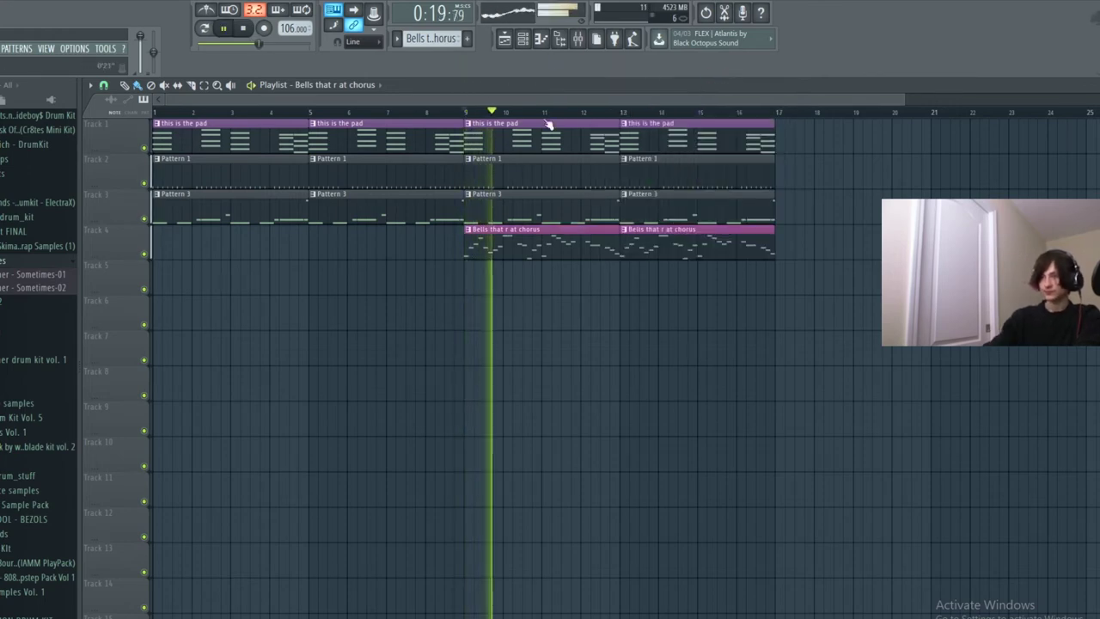
key(space)
click(417, 111)
key(space)
Open the Nexus #2 melody in the Piano roll and delete its second note, B5.
click(522, 41)
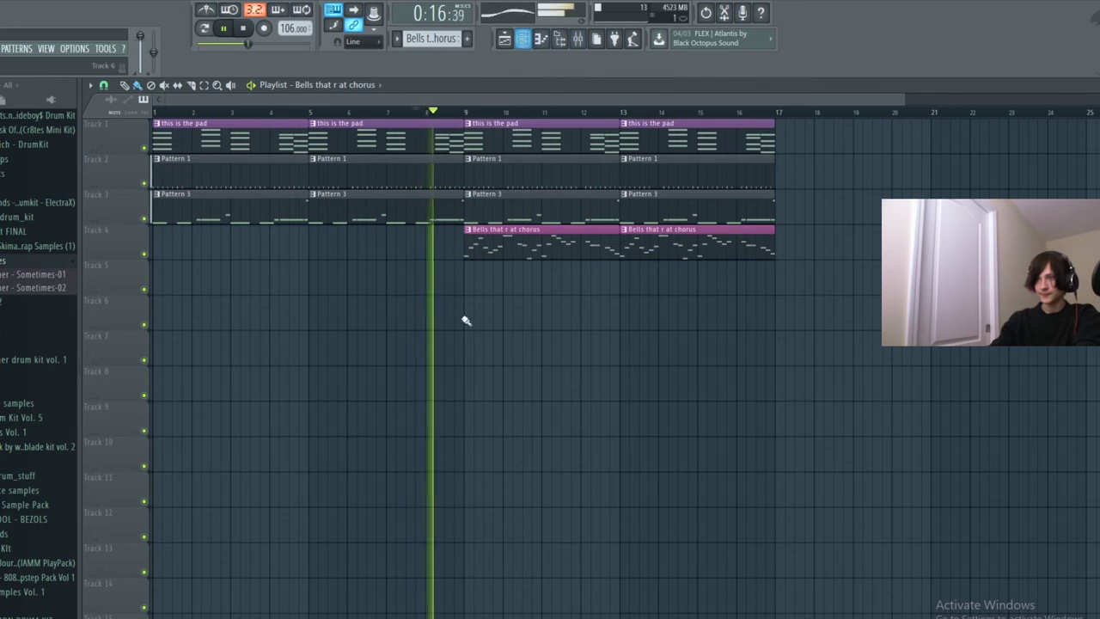
click(522, 40)
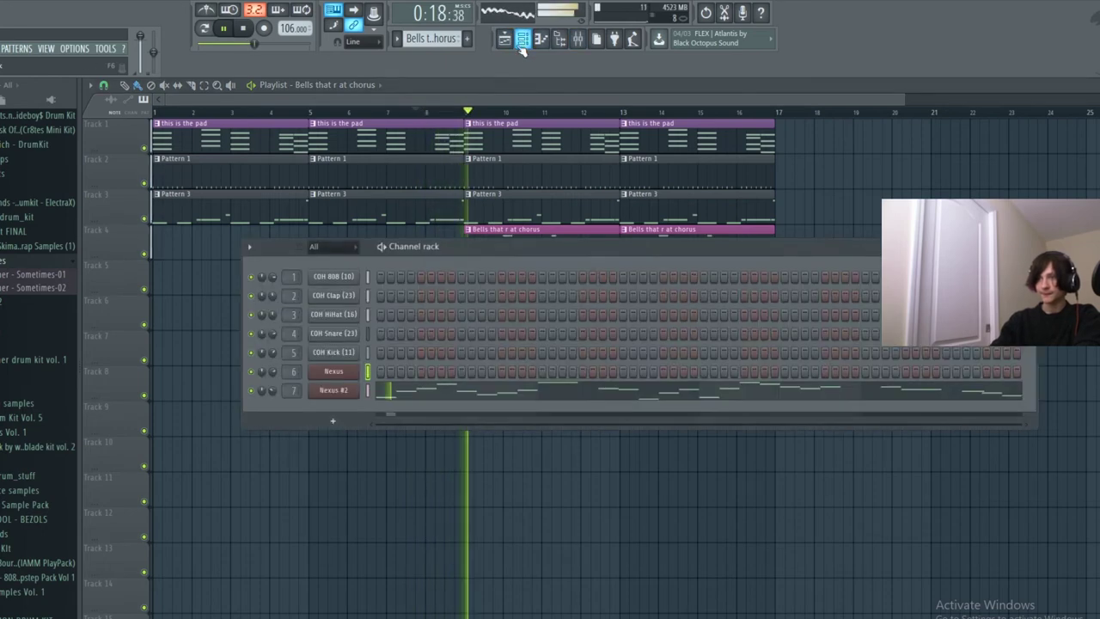
key(space)
click(403, 373)
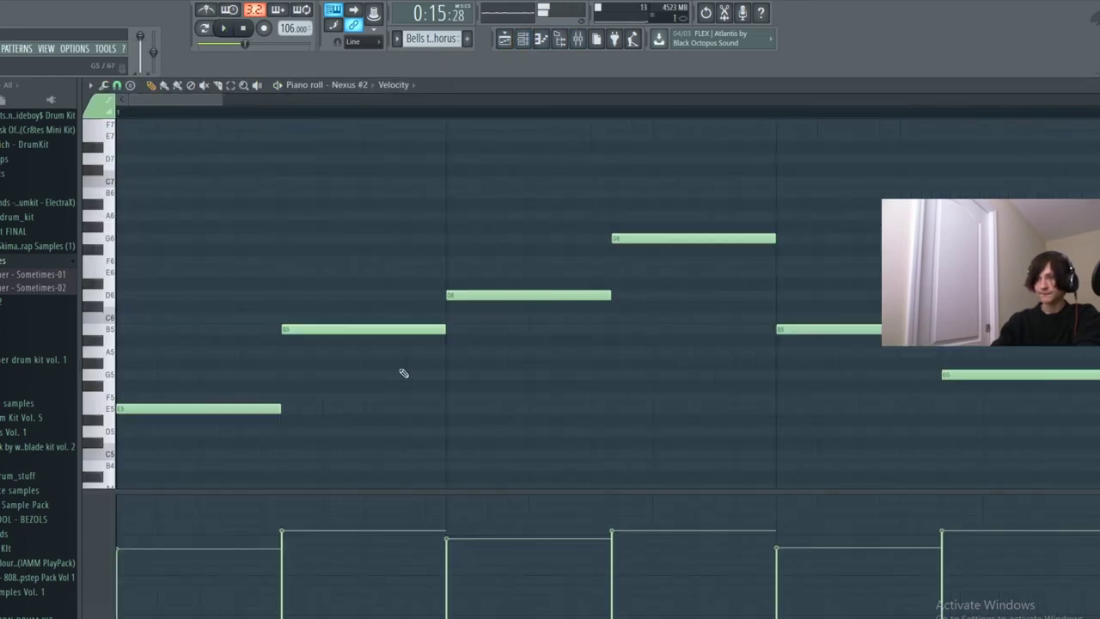
right_click(330, 330)
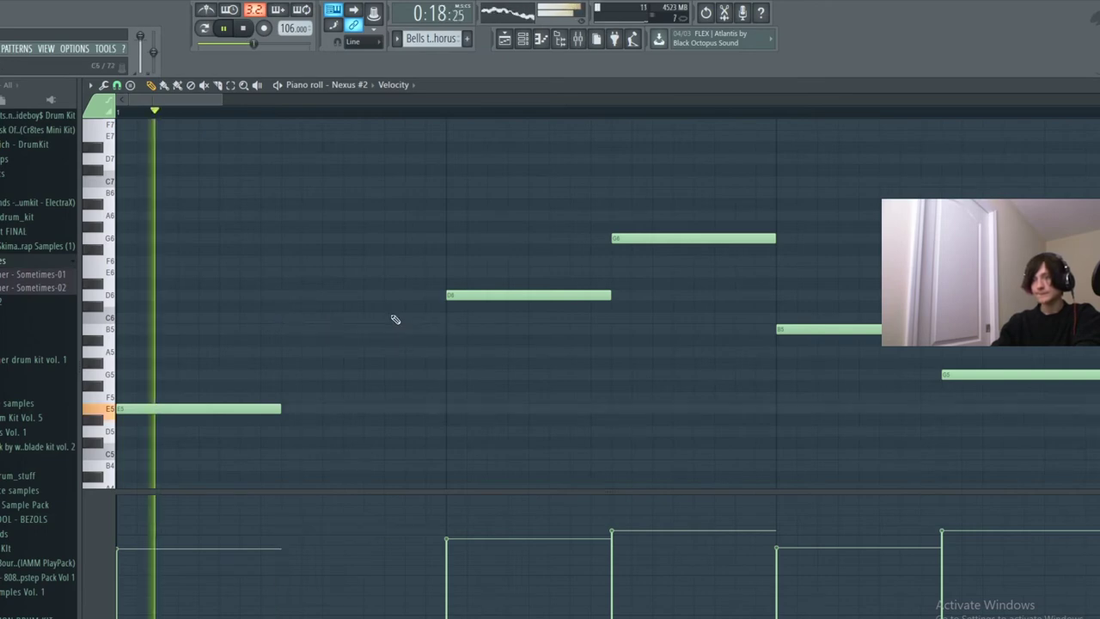
Add an E6 note in the gap after the first Nexus #2 note, matching its length, and adjust its velocity.
key(space)
scroll(222, 96, down, 4)
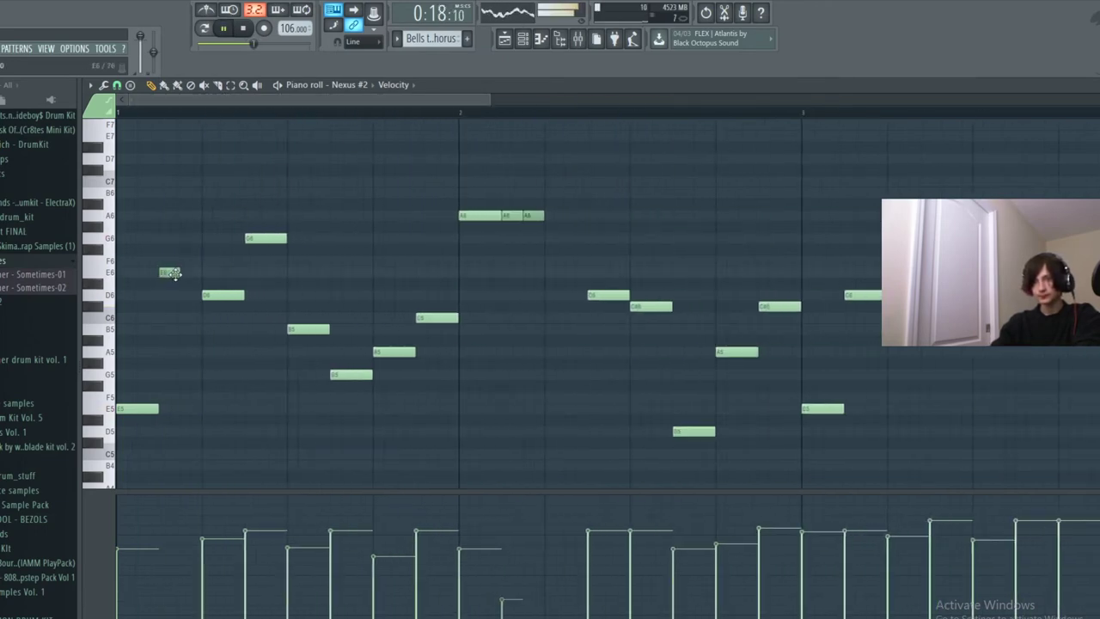
drag(180, 275, 210, 281)
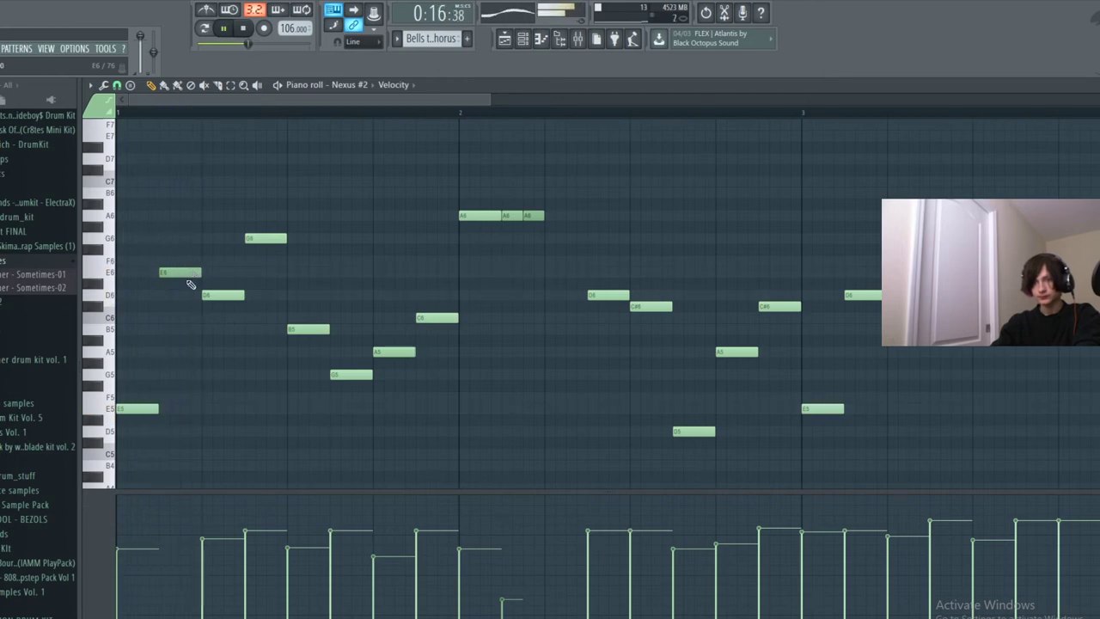
drag(170, 558, 165, 548)
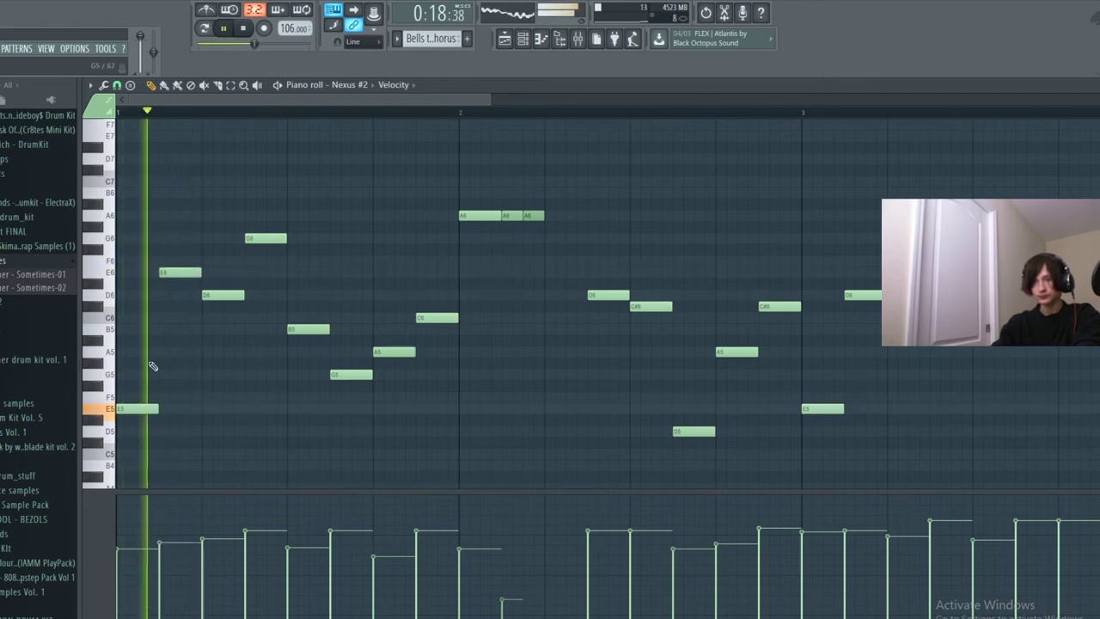
Replace the E6 note after the first note with D#6 and play the melody back.
right_click(173, 276)
key(space)
double_click(162, 293)
right_click(166, 297)
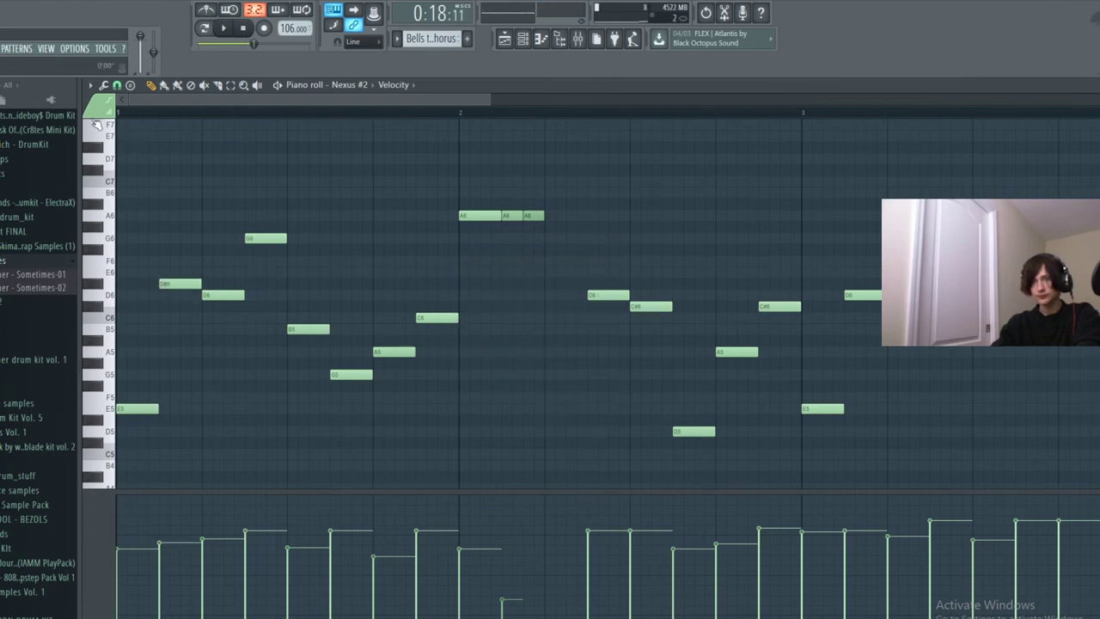
key(space)
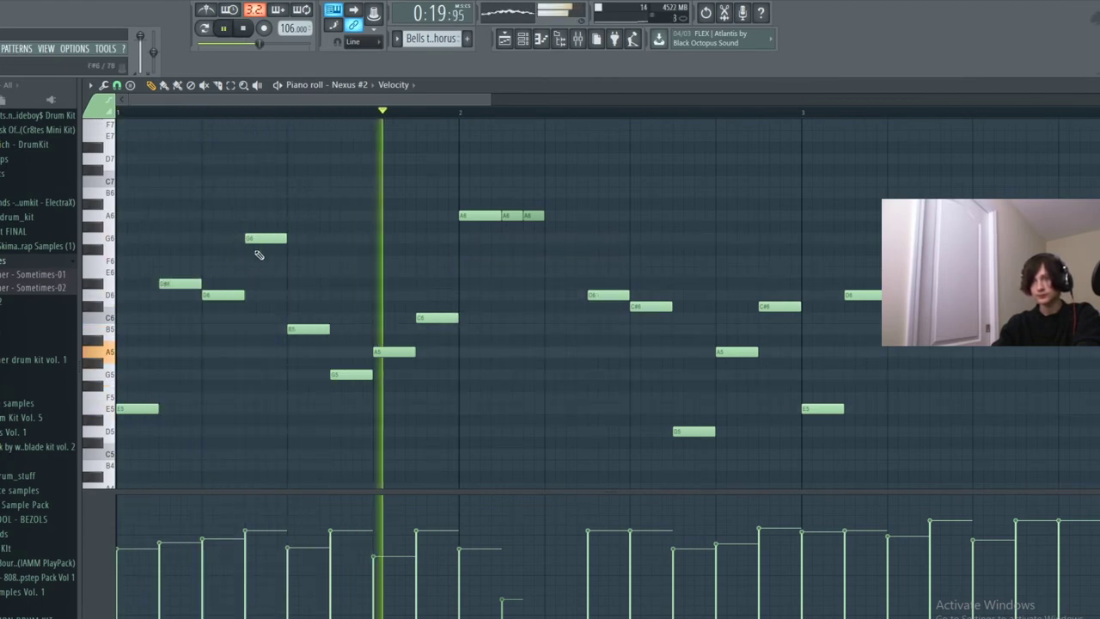
Transpose the Nexus #2 melody down one octave, then up two octaves while it plays.
key(ctrl+Down)
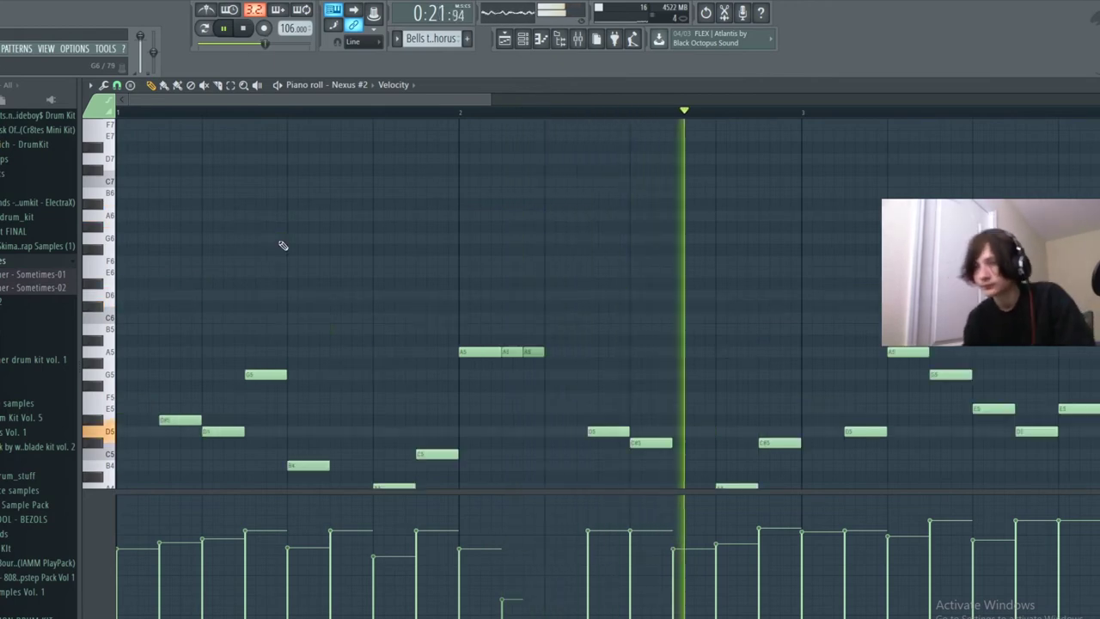
key(ctrl+Up)
key(ctrl+Up)
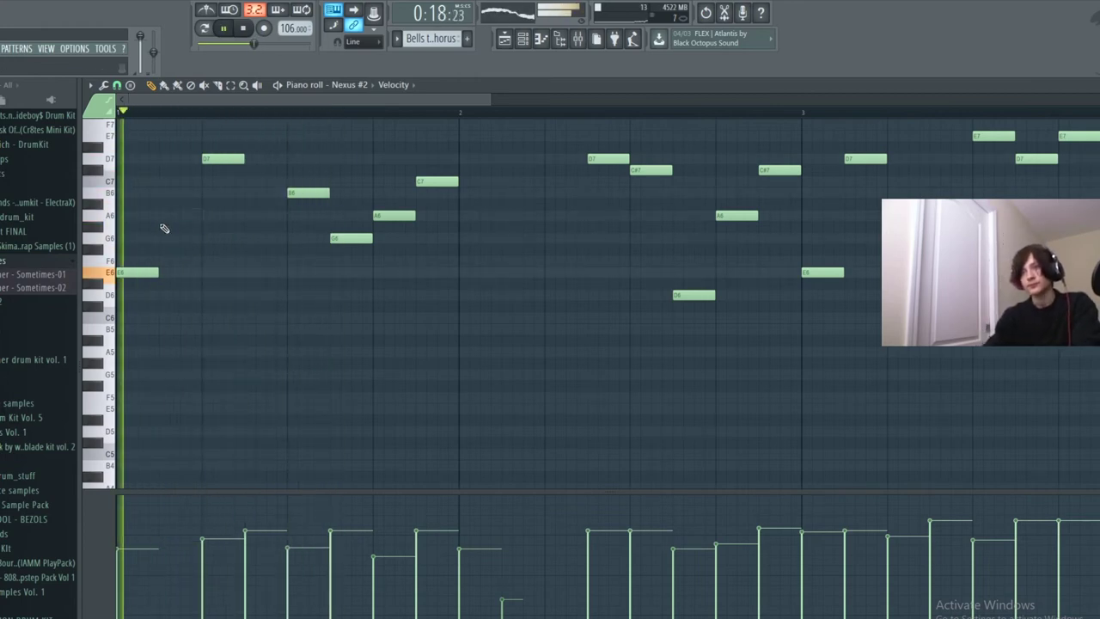
Try G6 and then E7 in the gap after the first note during playback, removing each one.
key(space)
click(167, 239)
key(space)
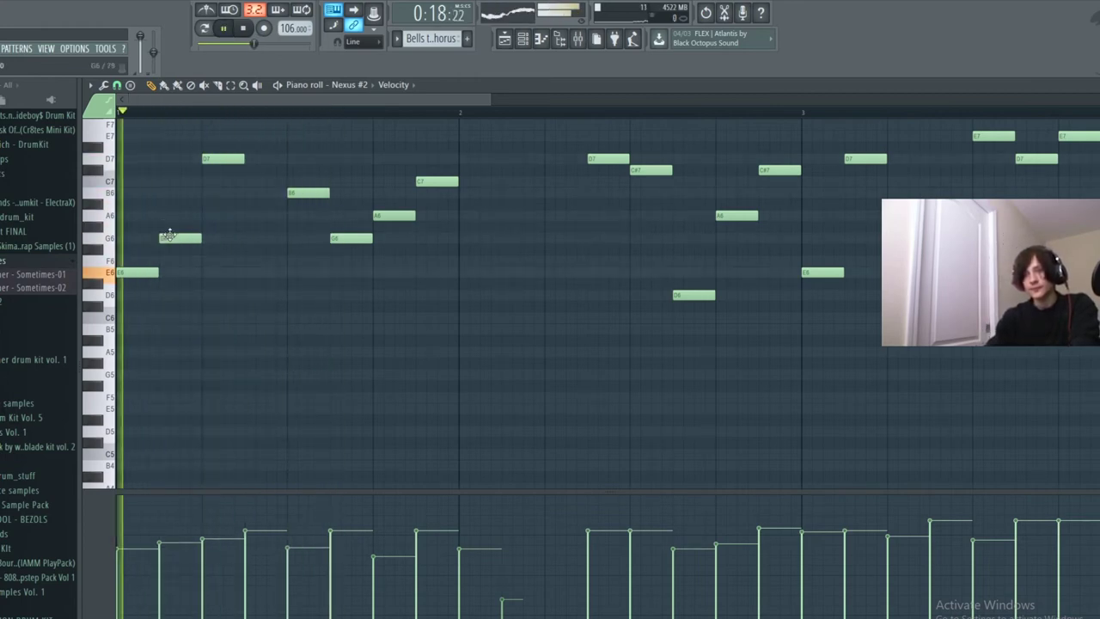
right_click(167, 239)
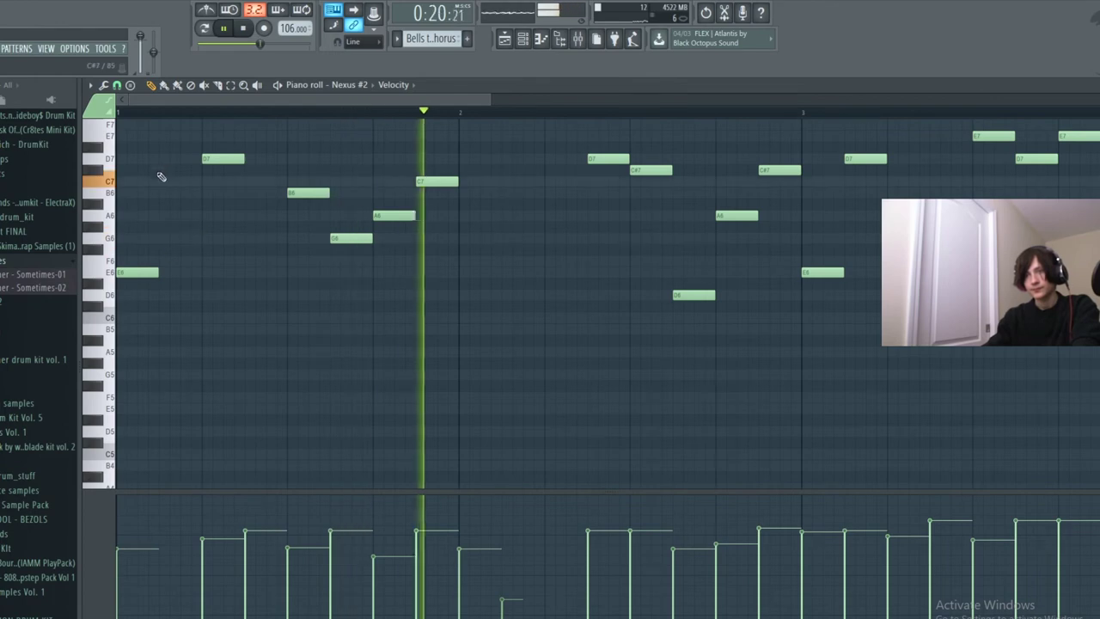
click(168, 138)
right_click(180, 138)
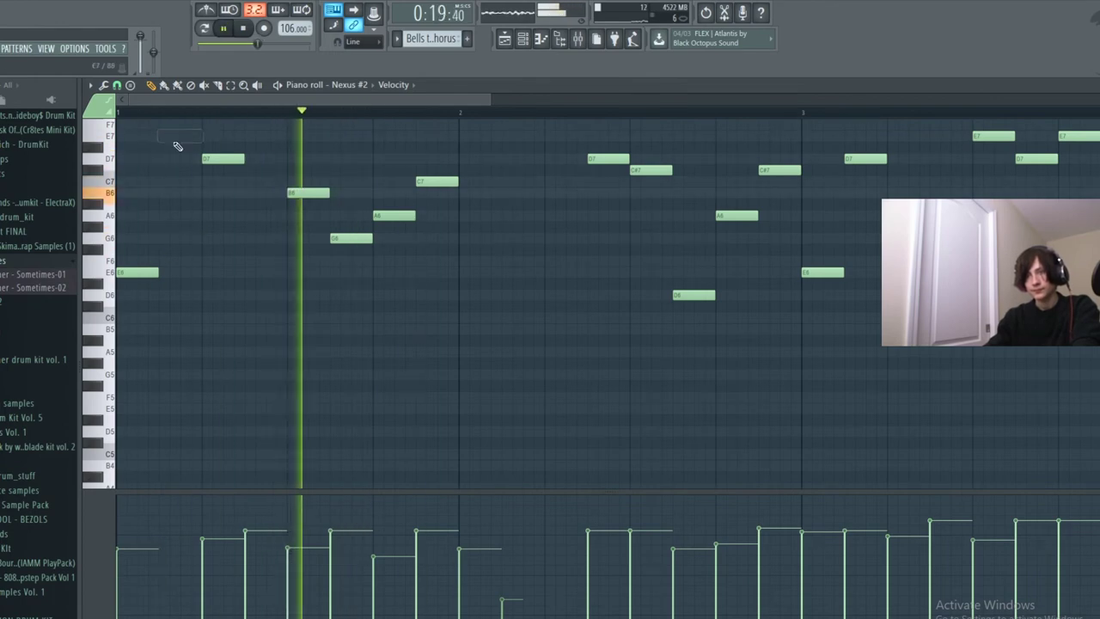
Raise the Nexus #2 melody another octave and listen through its four bars.
scroll(177, 142, down, 4)
scroll(550, 183, up, 2)
scroll(550, 183, up, 5)
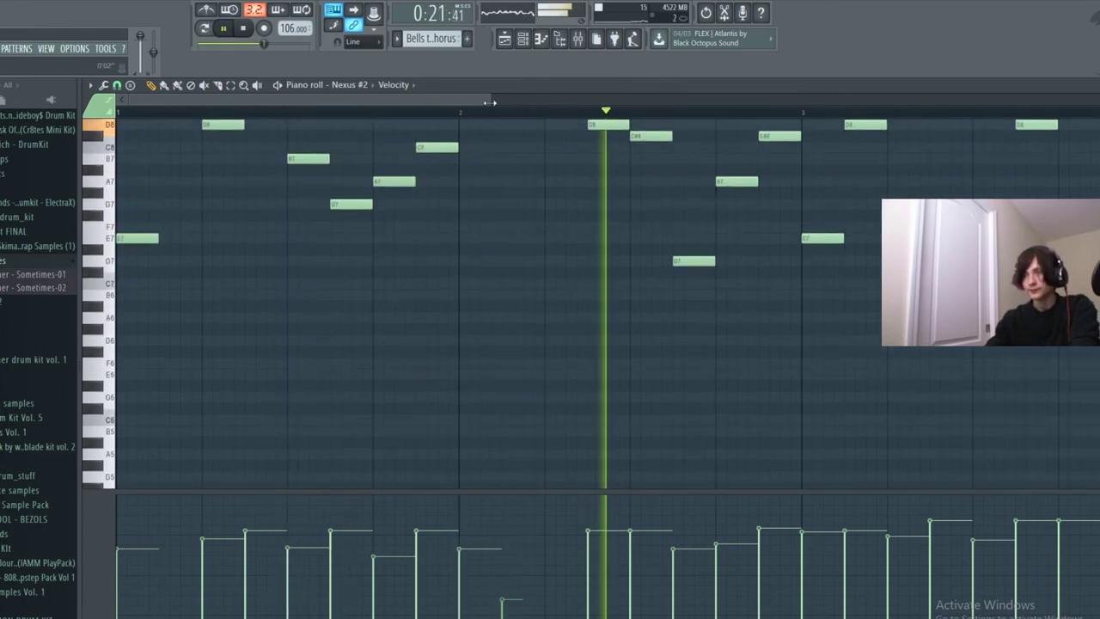
scroll(550, 183, down, 4)
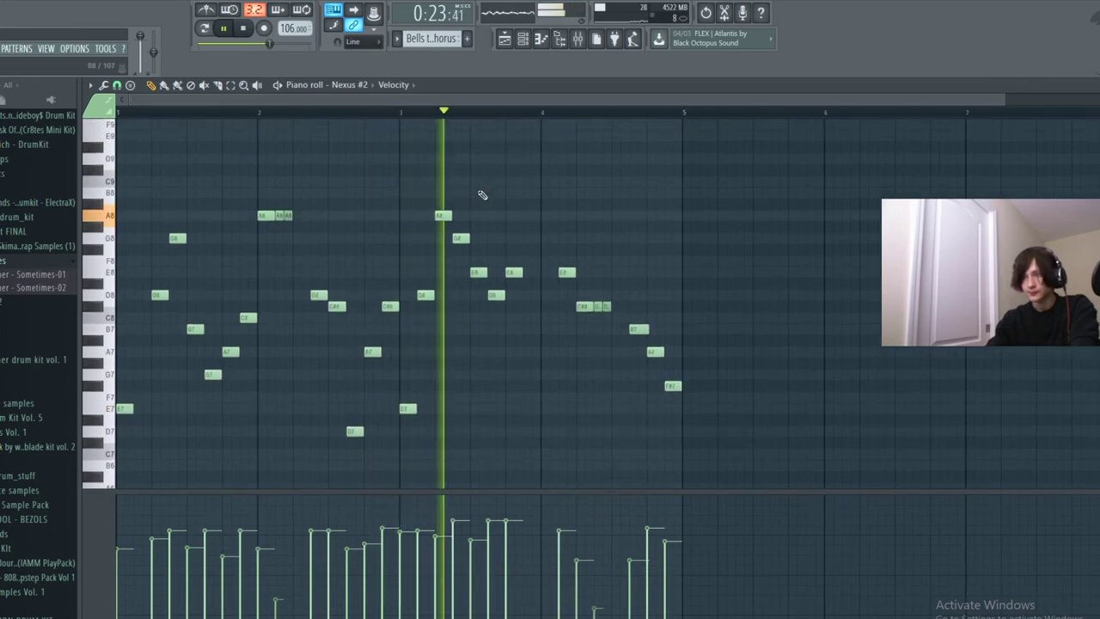
key(space)
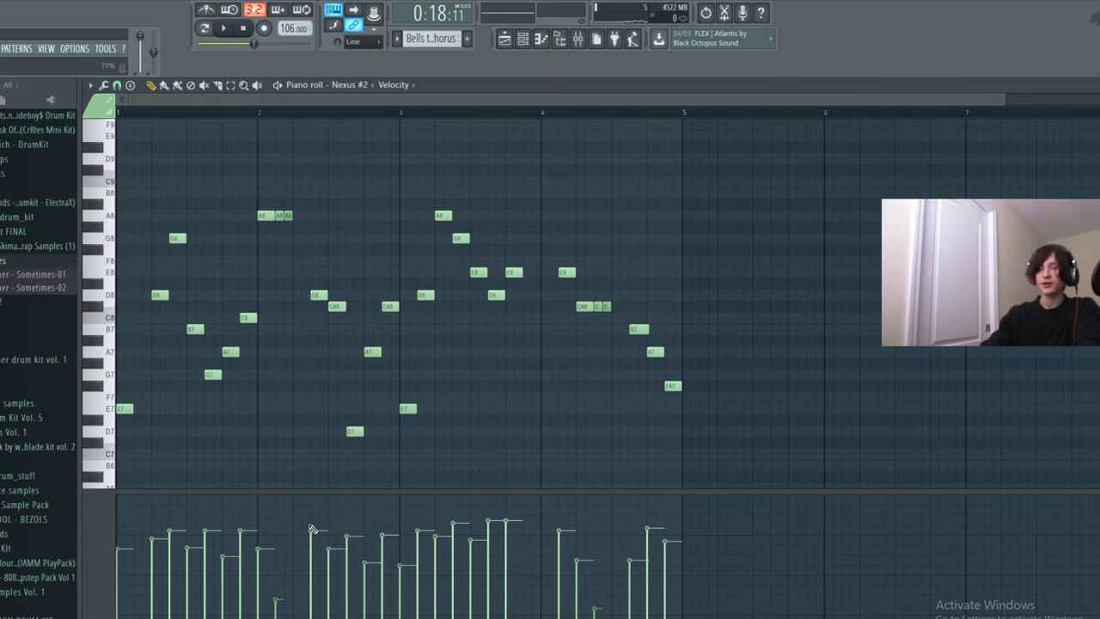
click(524, 40)
click(271, 193)
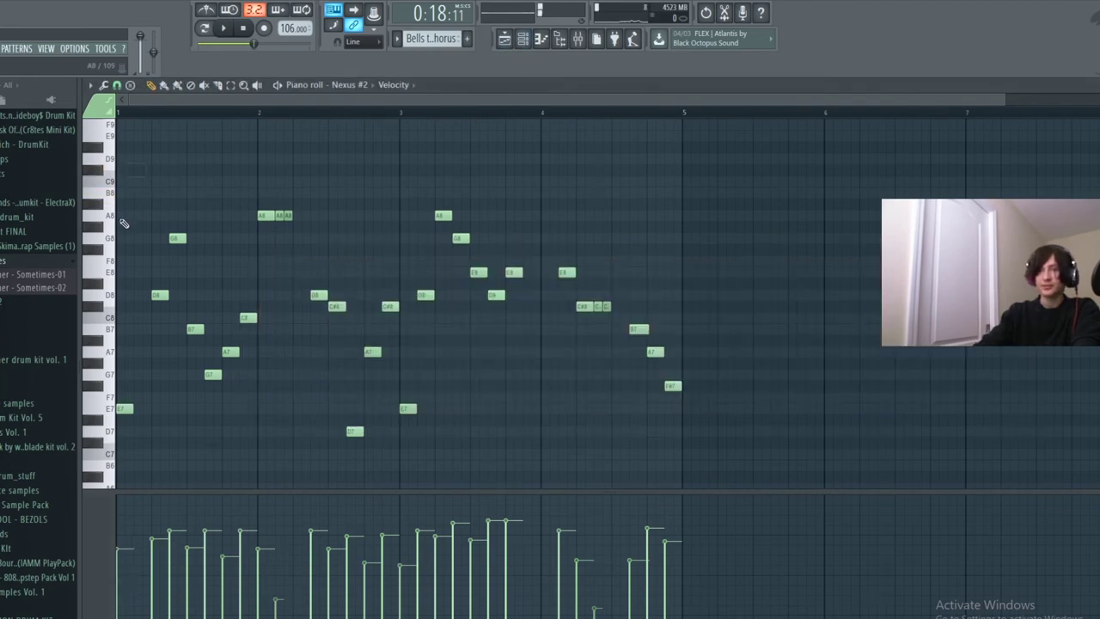
drag(149, 283, 139, 295)
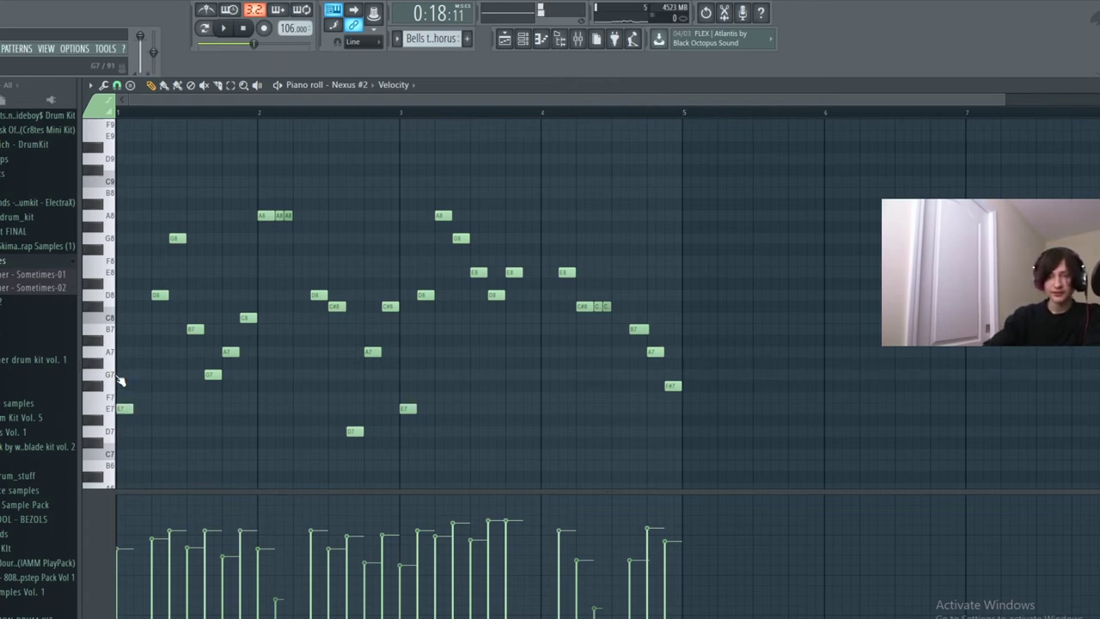
Cut all the notes of the Nexus #2 channel from the bells pattern.
click(522, 38)
right_click(354, 397)
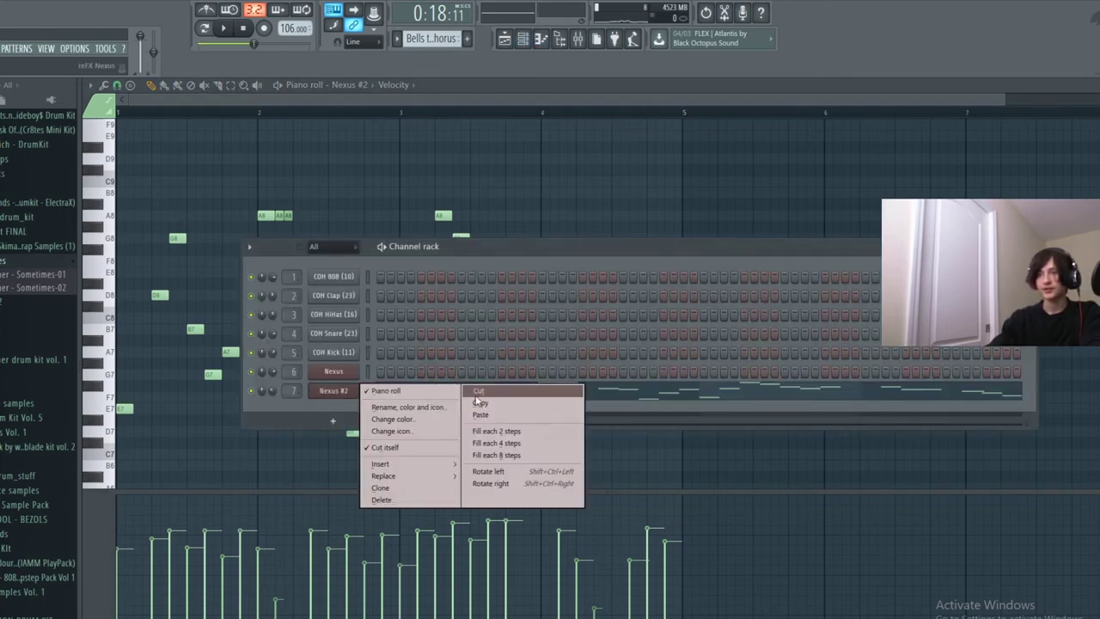
click(478, 394)
Stack G7, B7, D8 and E8 notes at the start of bar 1 and play the chord back.
drag(145, 388, 84, 375)
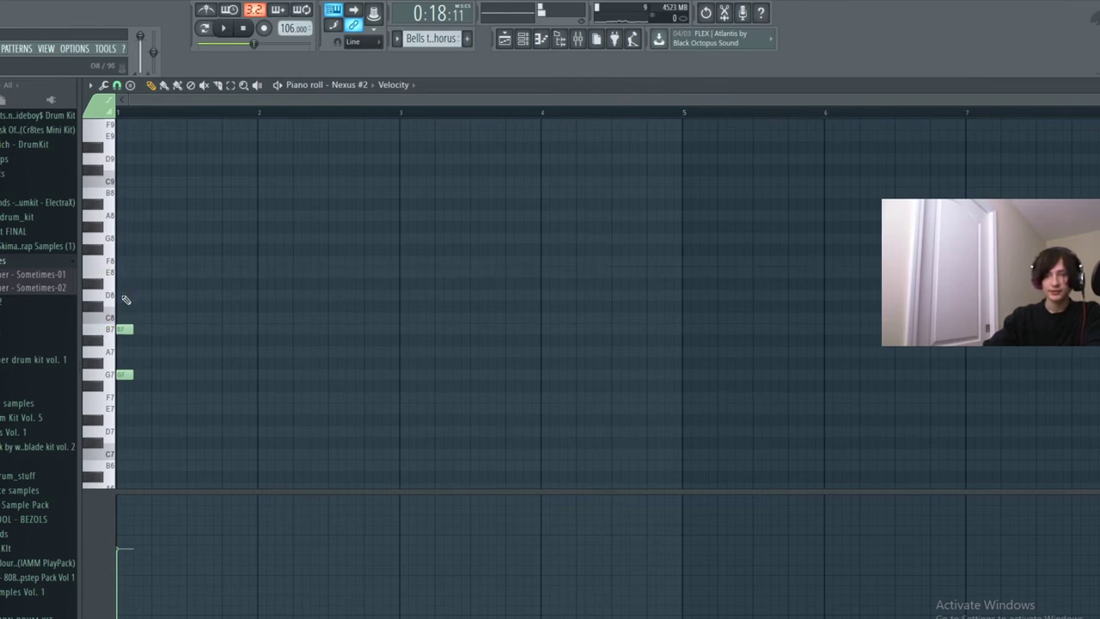
key(space)
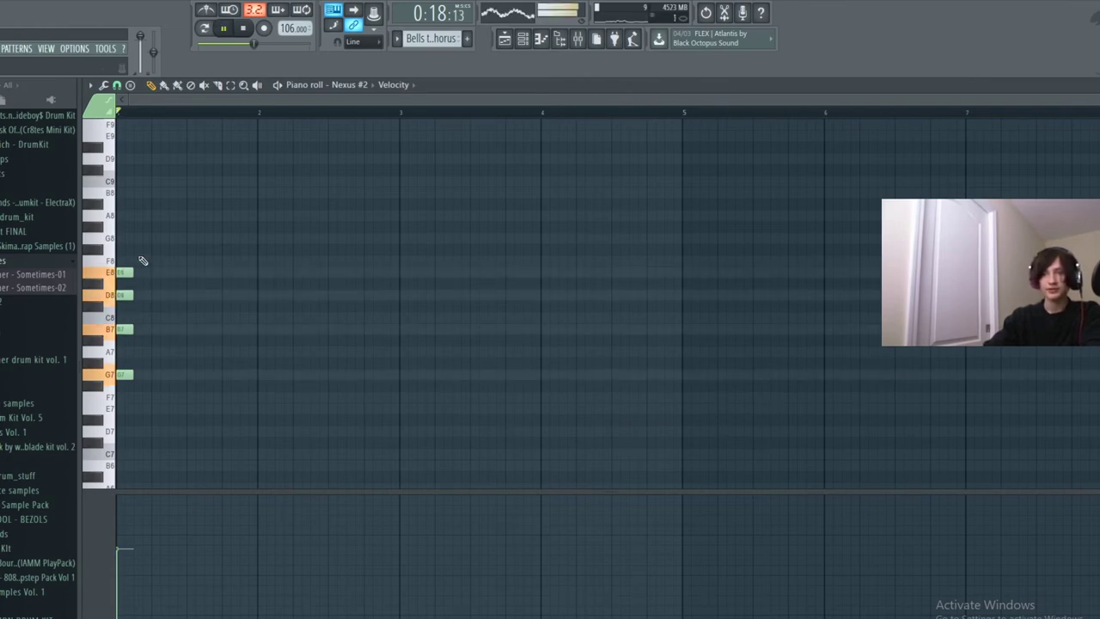
key(space)
key(space)
key(space)
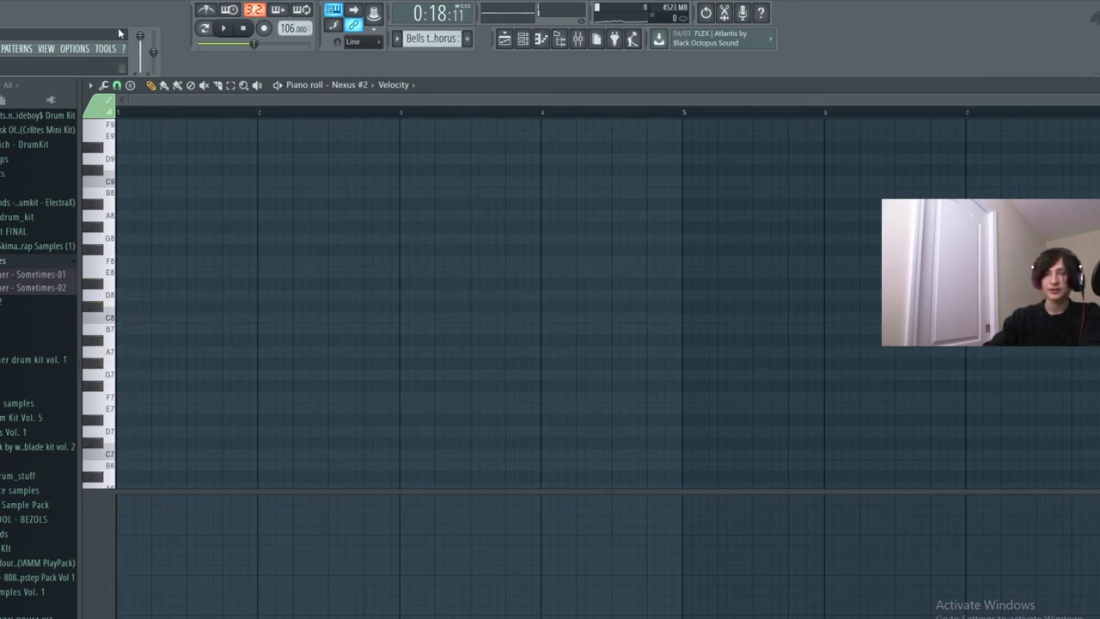
Examine the chord and scale stamps available for the Nexus #2 Piano roll.
click(132, 86)
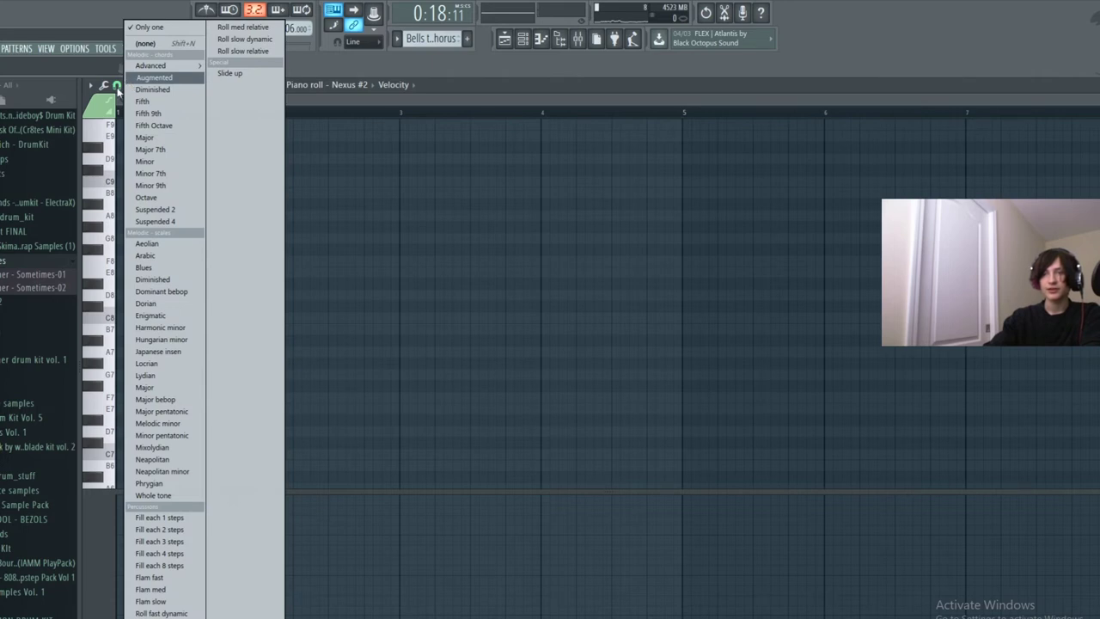
click(118, 89)
click(130, 86)
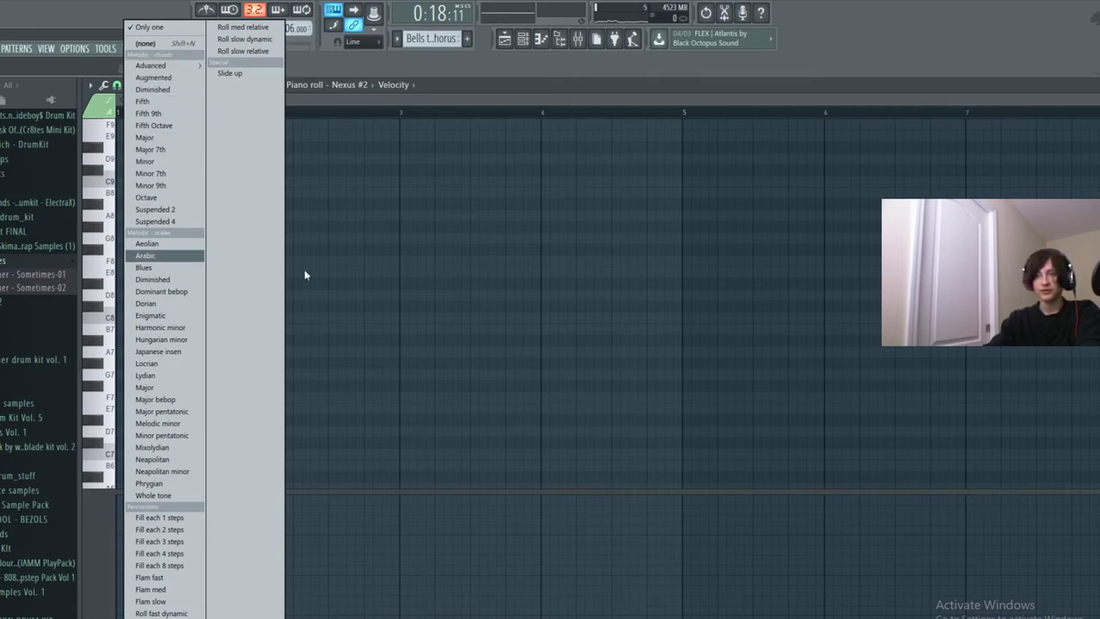
Place a D8 note on beat 1 and a B7 note on beat 2 of bar 1 and play them back.
click(347, 282)
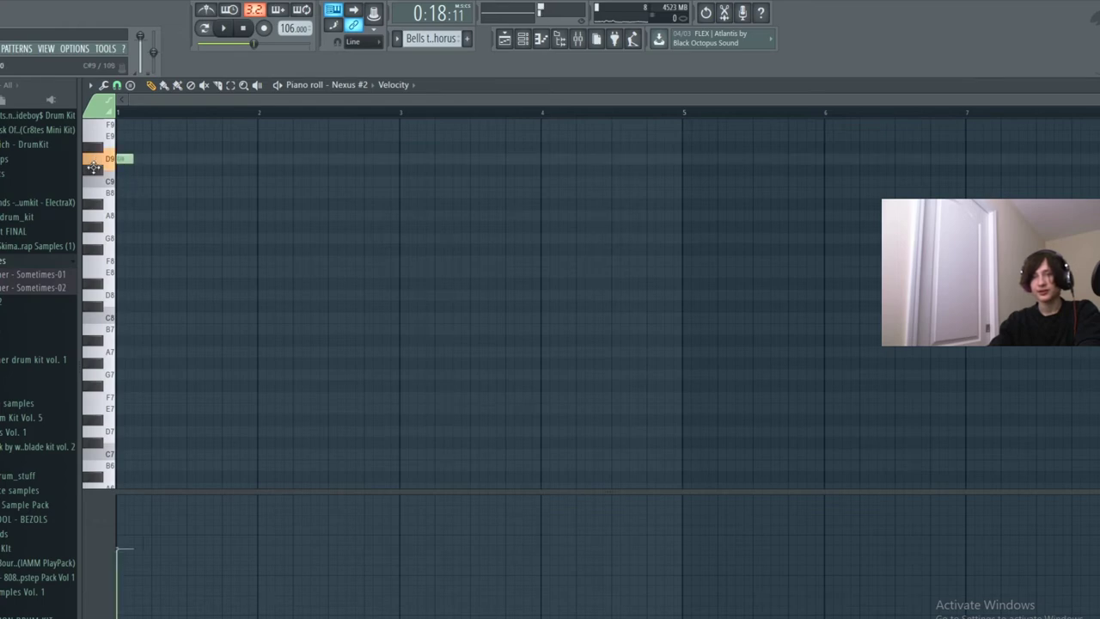
drag(93, 167, 147, 308)
key(space)
key(space)
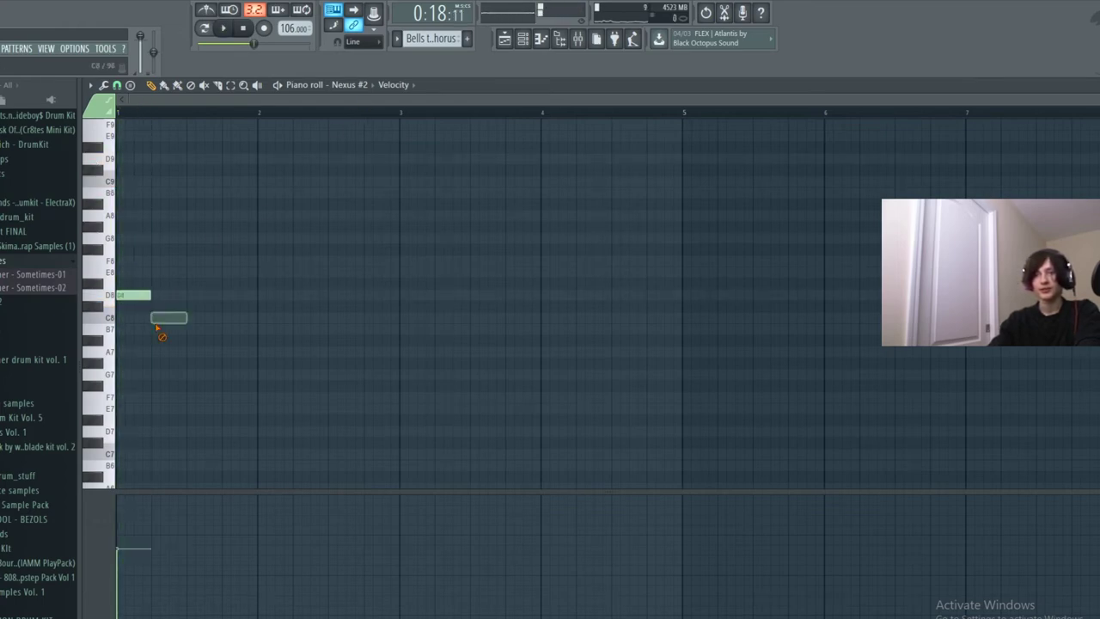
key(space)
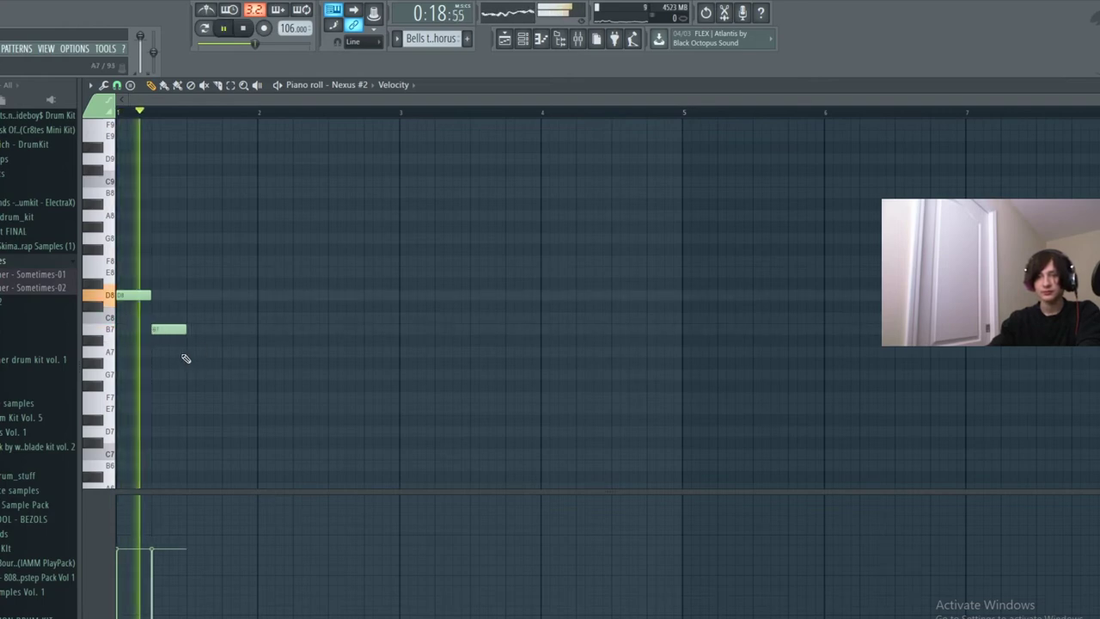
key(space)
key(space)
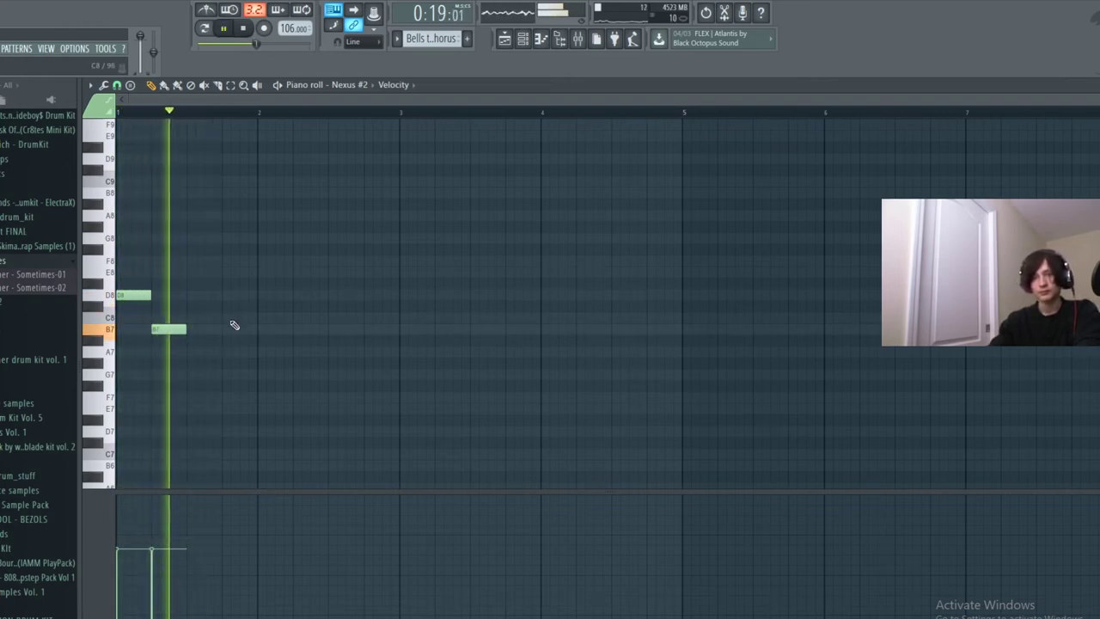
Add a G7 note on beat 4 of bar 1 and an F#7 note at the start of bar 2, and play the phrase.
click(227, 351)
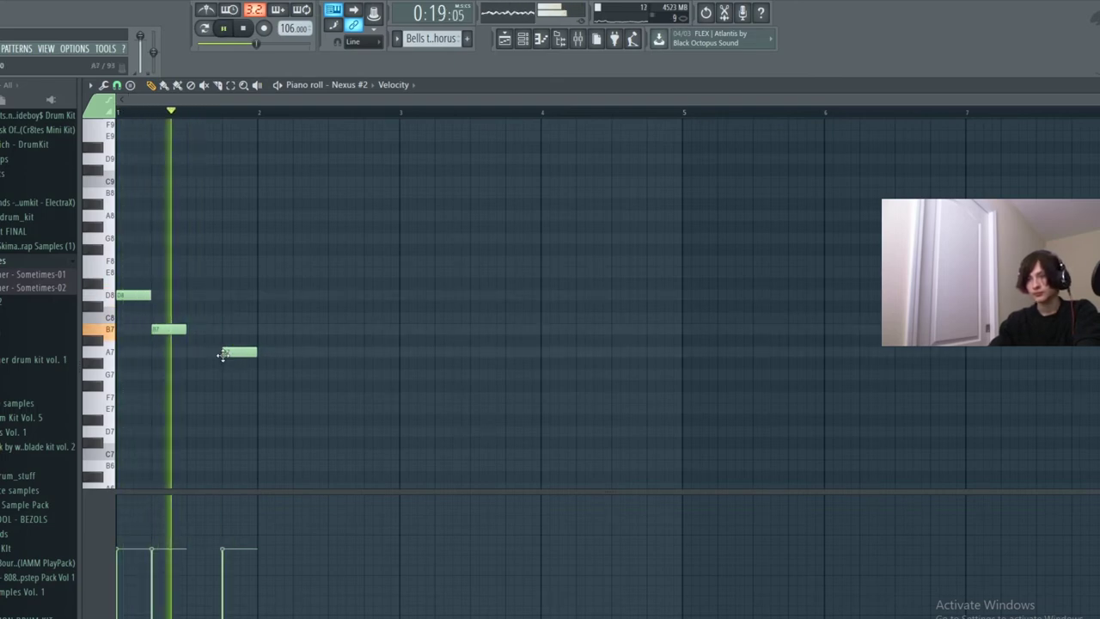
key(space)
key(space)
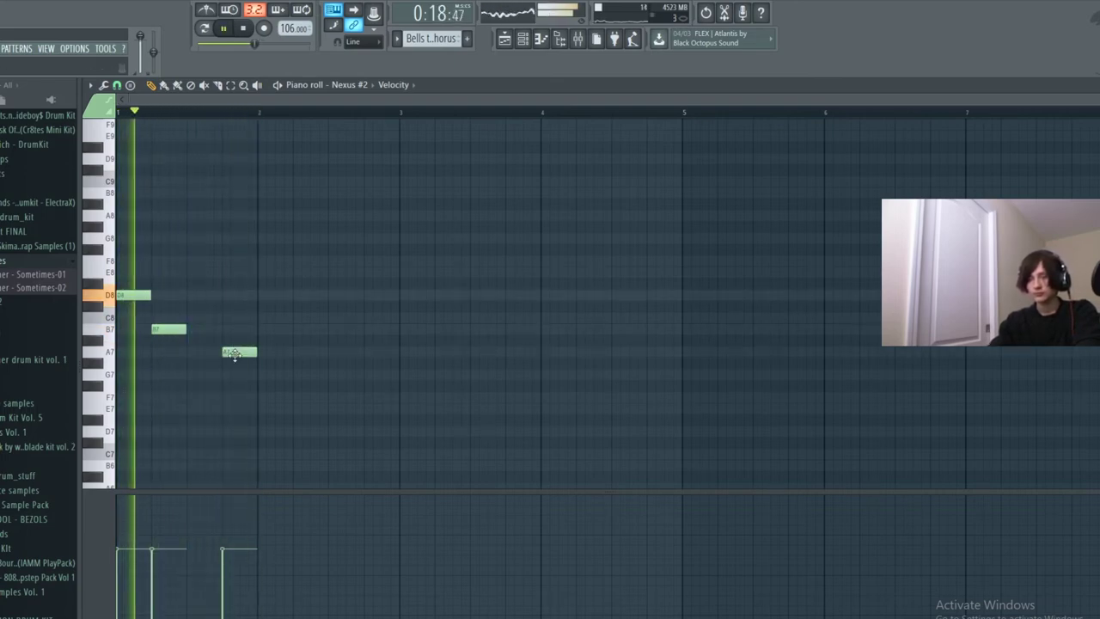
drag(239, 352, 233, 375)
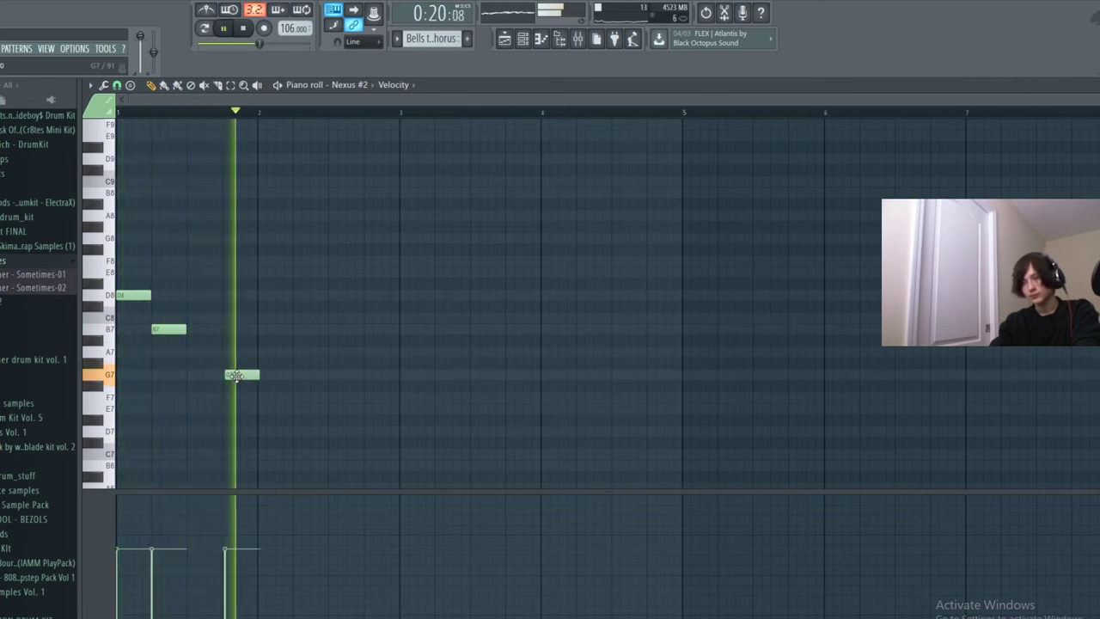
click(267, 386)
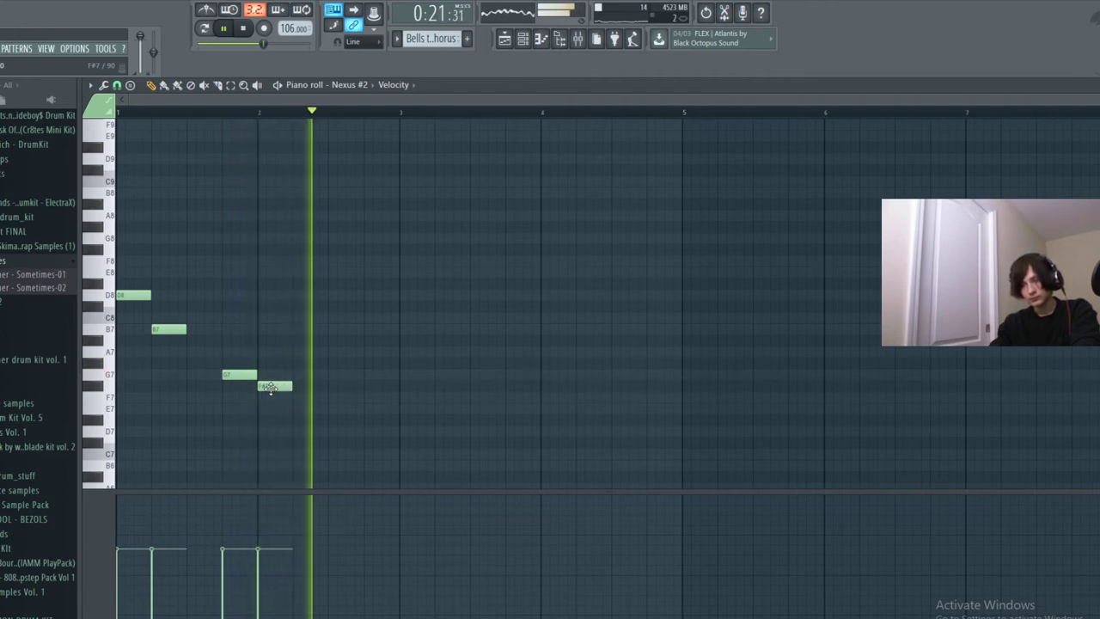
key(space)
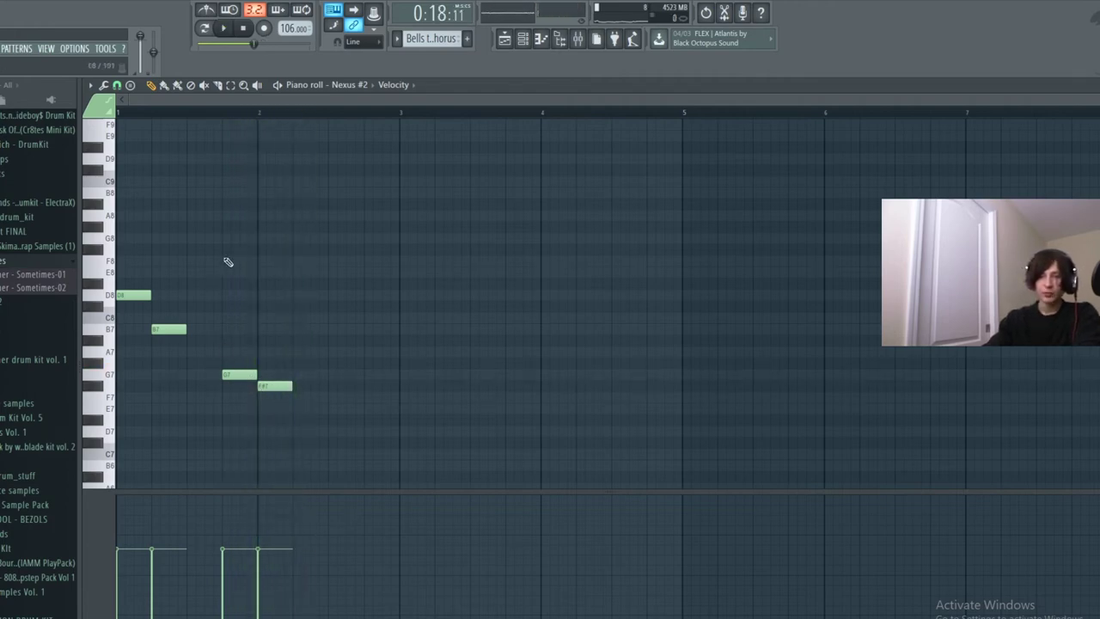
drag(274, 383, 277, 386)
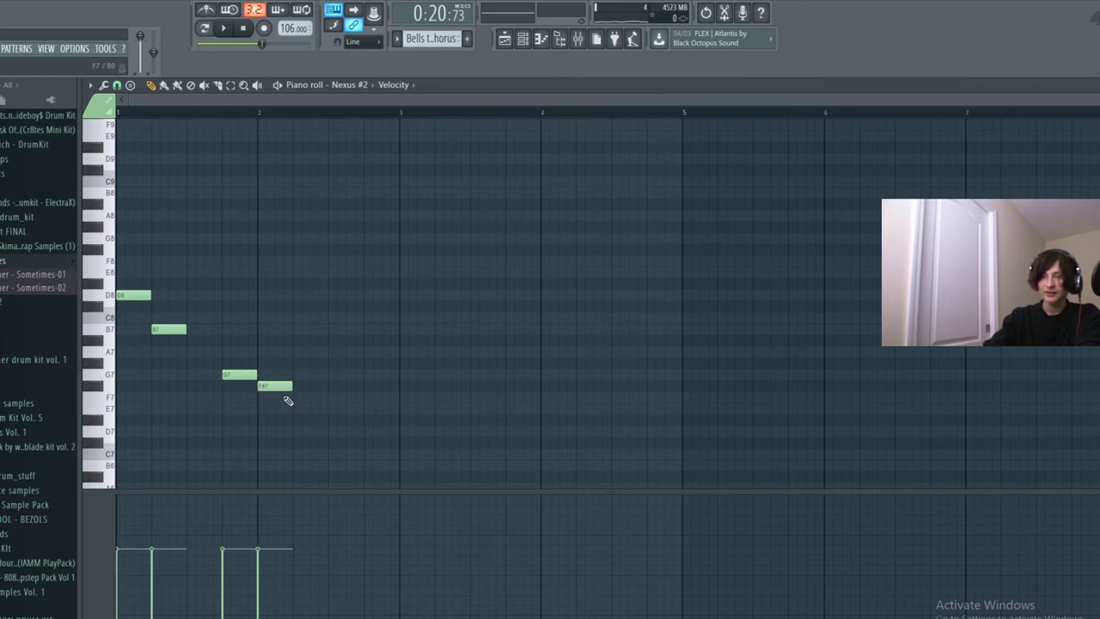
key(space)
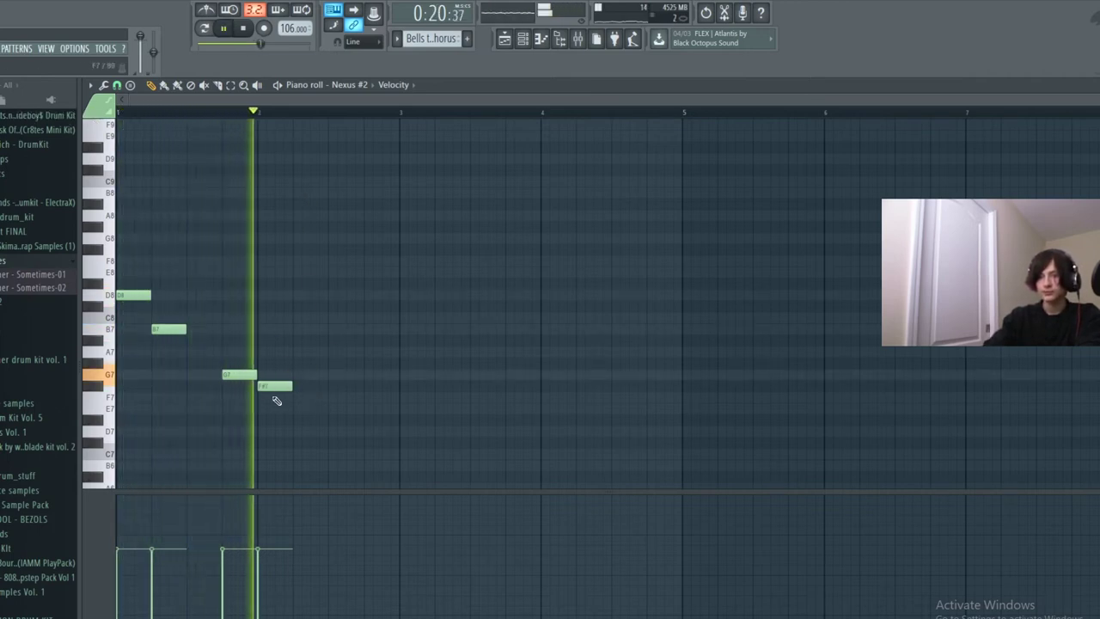
Try a D7 note on beat 4, then on beat 3 of bar 2, against the playing melody.
drag(370, 399, 365, 433)
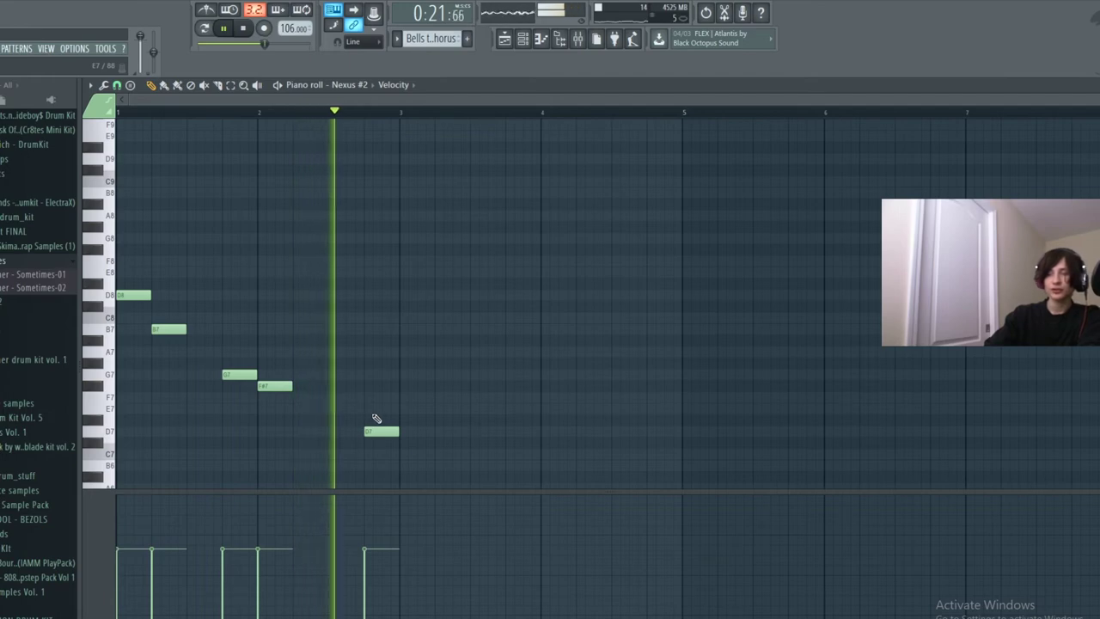
key(space)
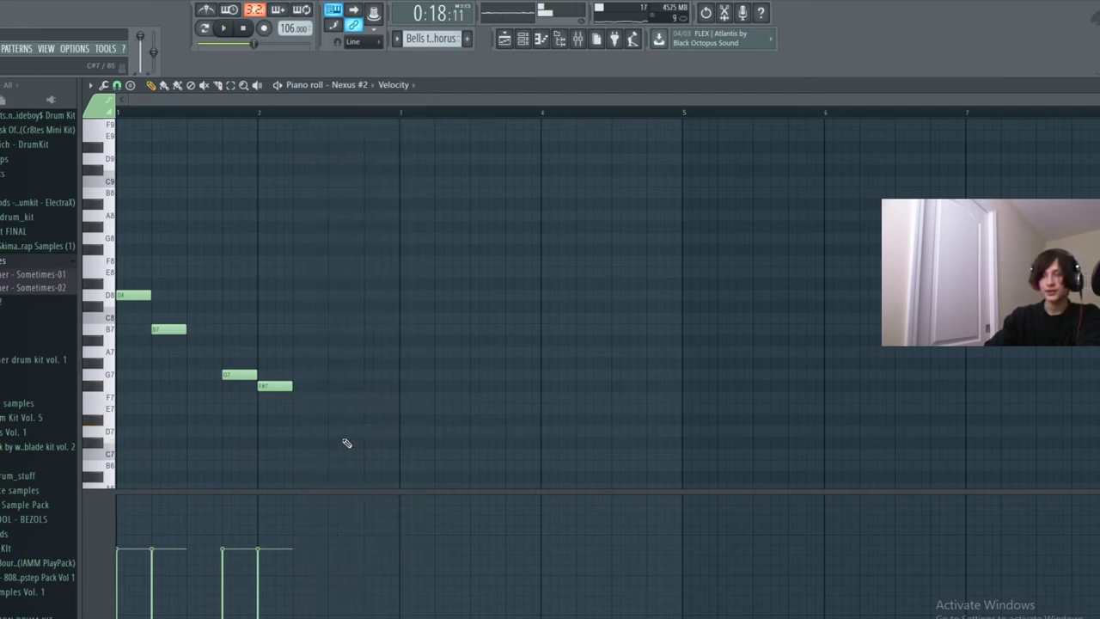
key(space)
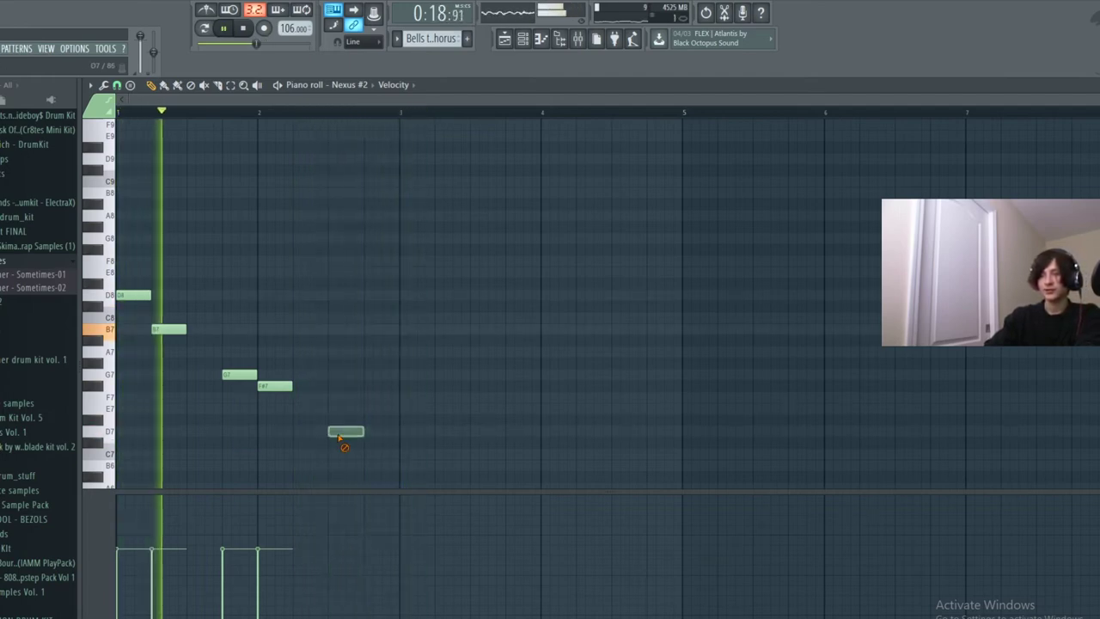
right_click(339, 432)
Try an A7 note on beat 3 of bar 2 followed by a B7 note on beat 4.
click(340, 318)
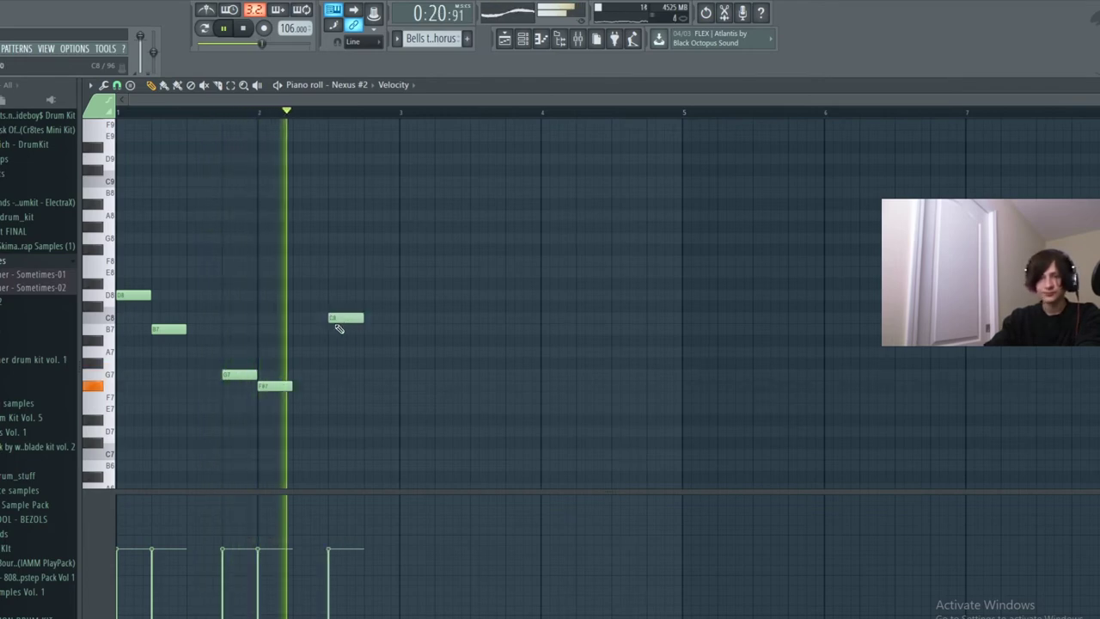
drag(365, 316, 332, 332)
double_click(333, 330)
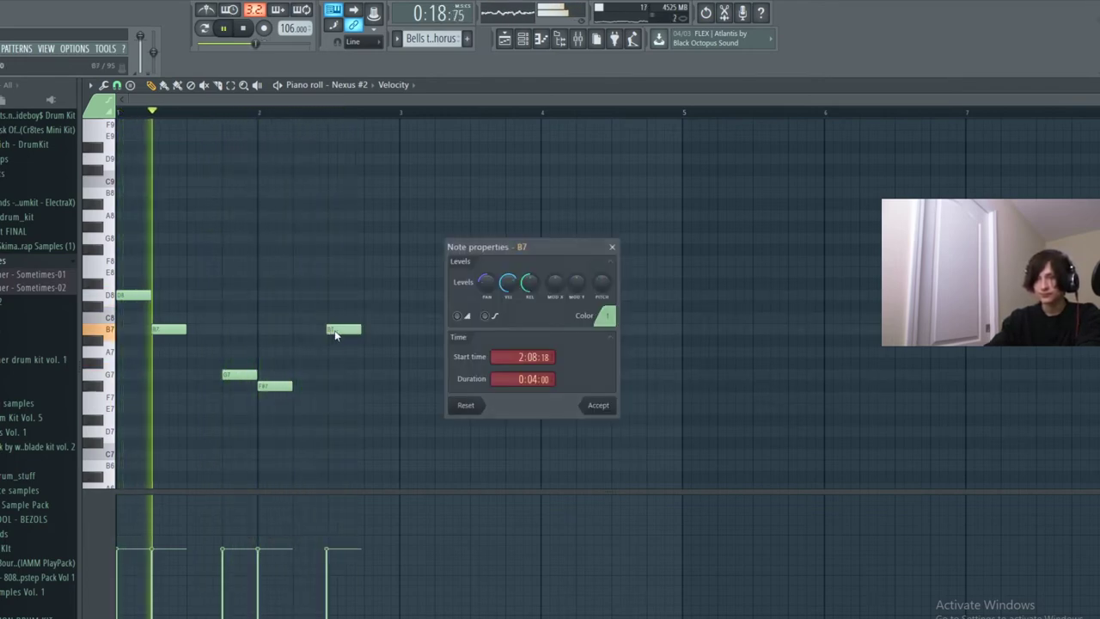
click(612, 247)
drag(340, 333, 344, 352)
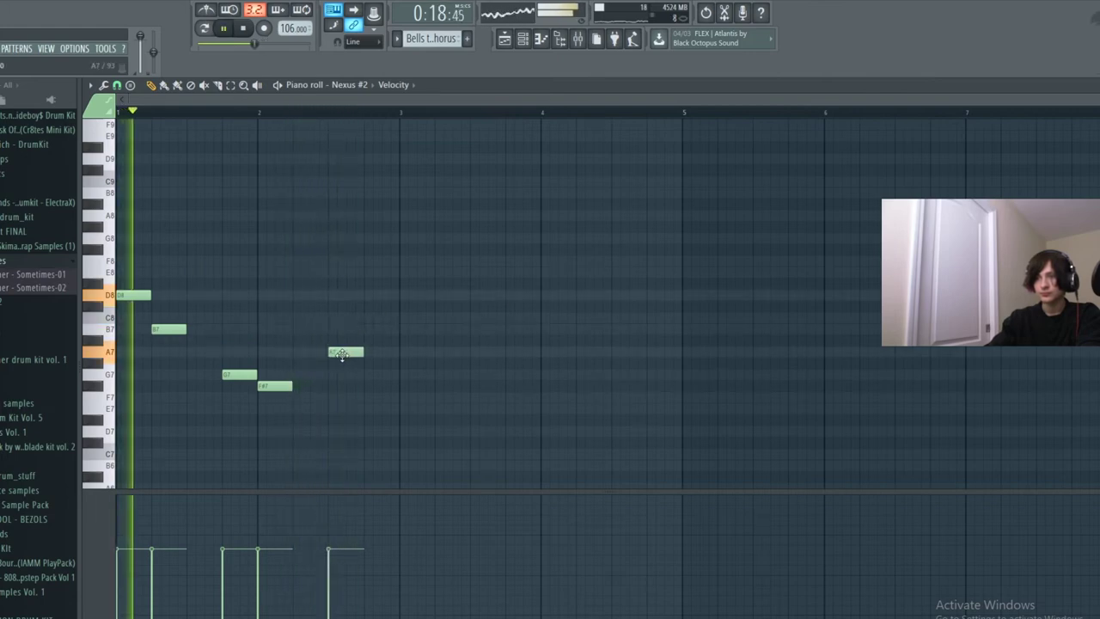
click(372, 329)
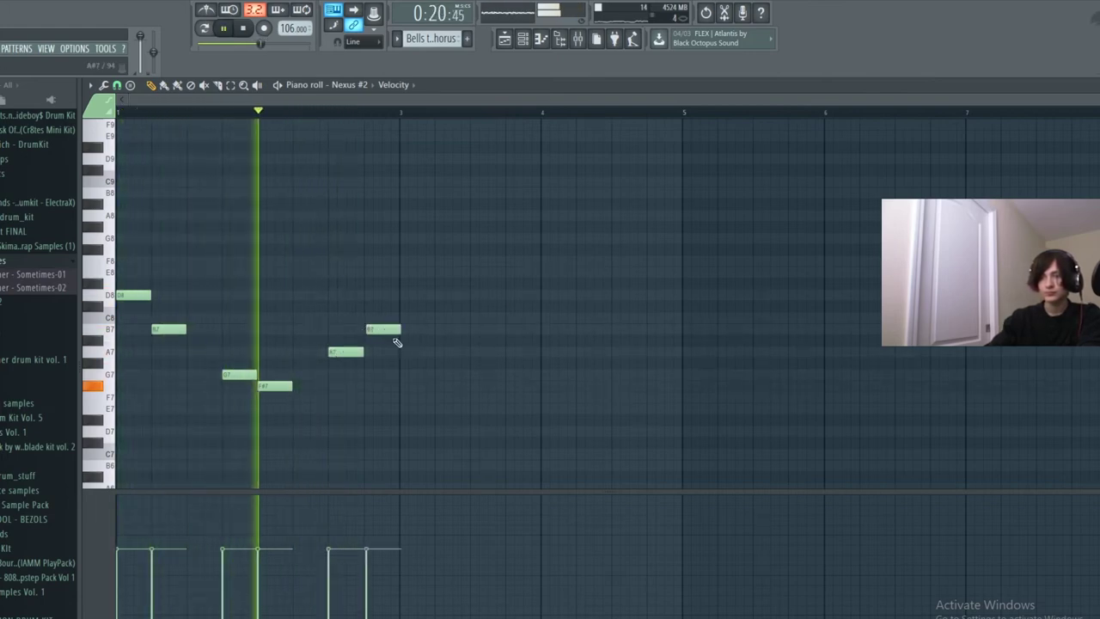
Add D8 and B7 notes on the first two beats of bar 3 and delete the A7 and B7 notes in bar 2.
click(402, 296)
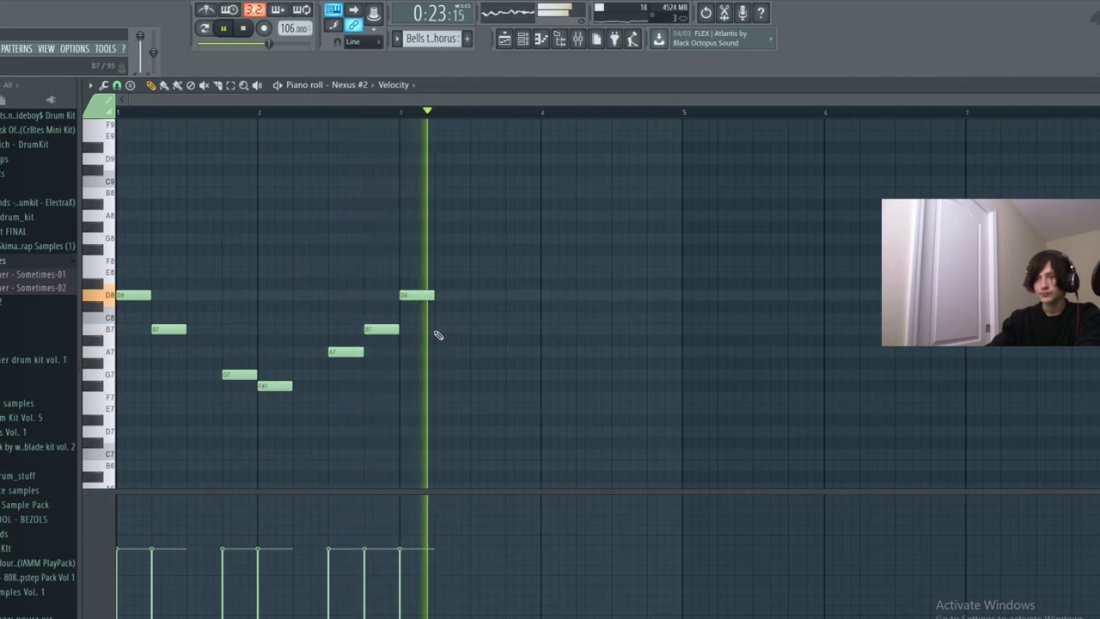
click(438, 329)
right_click(389, 330)
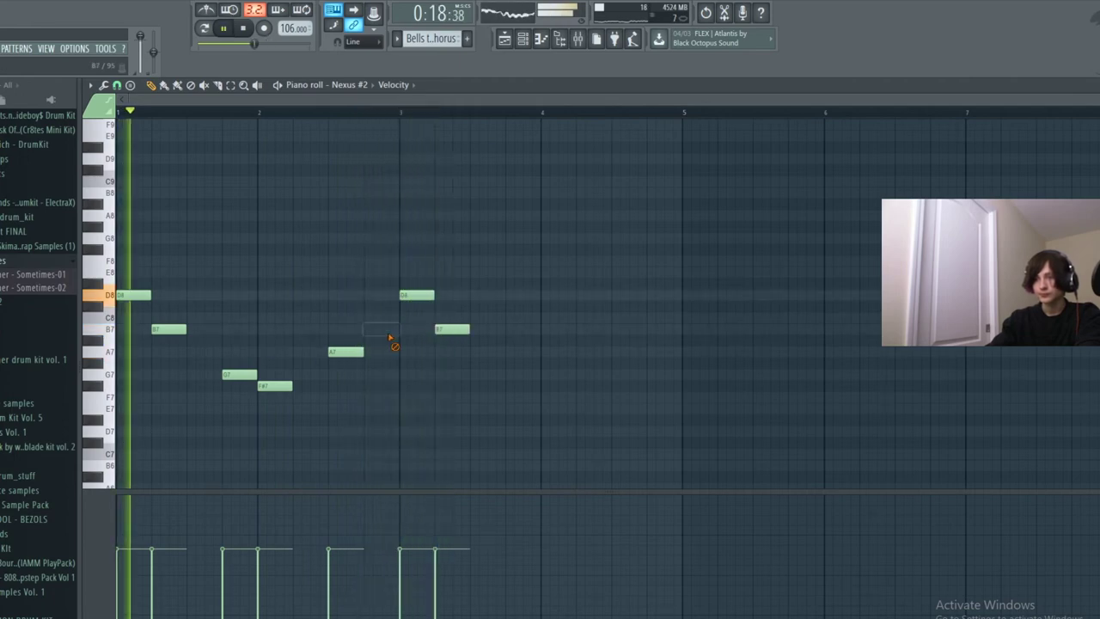
right_click(346, 352)
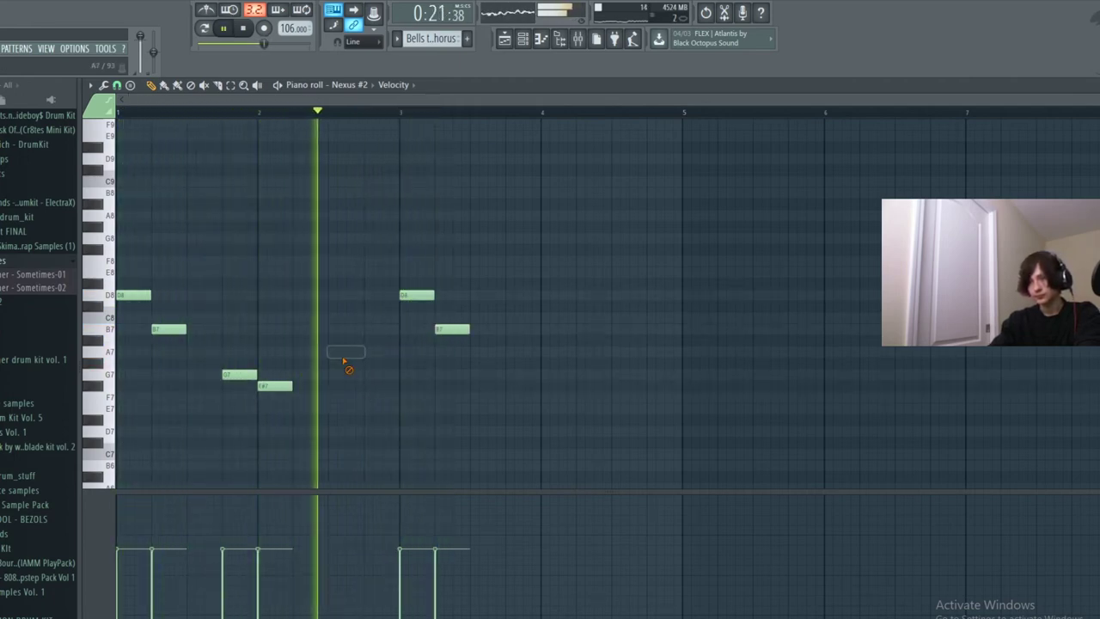
Place an E7 note on beat 3 of bar 2 and play the melody back.
key(space)
drag(334, 406, 332, 407)
key(space)
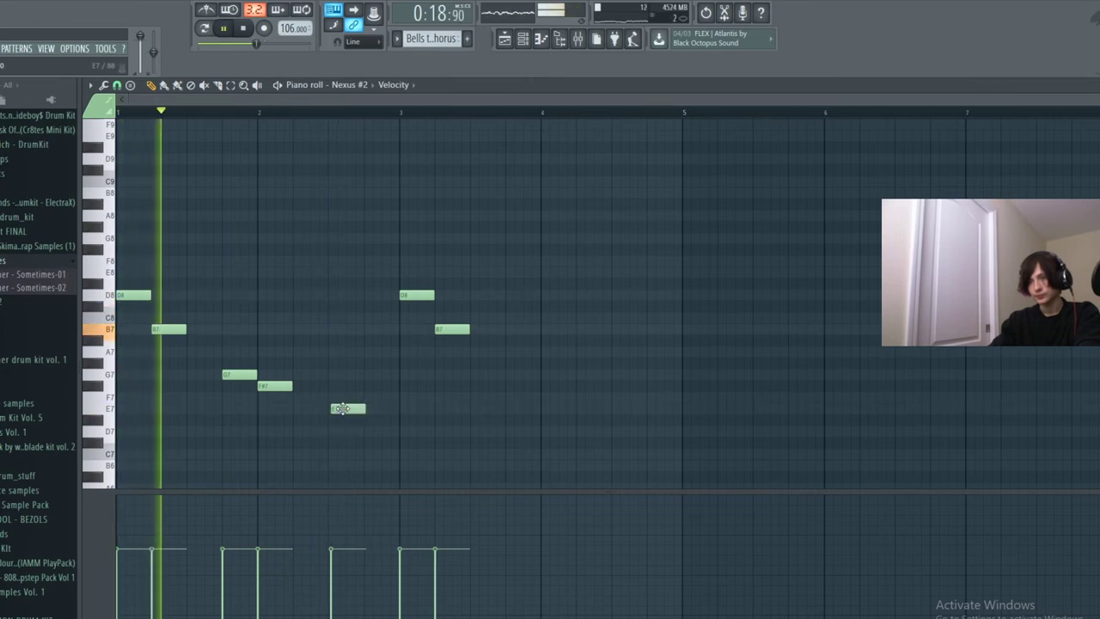
Try an F7 note after the E7 note in bar 2.
click(375, 398)
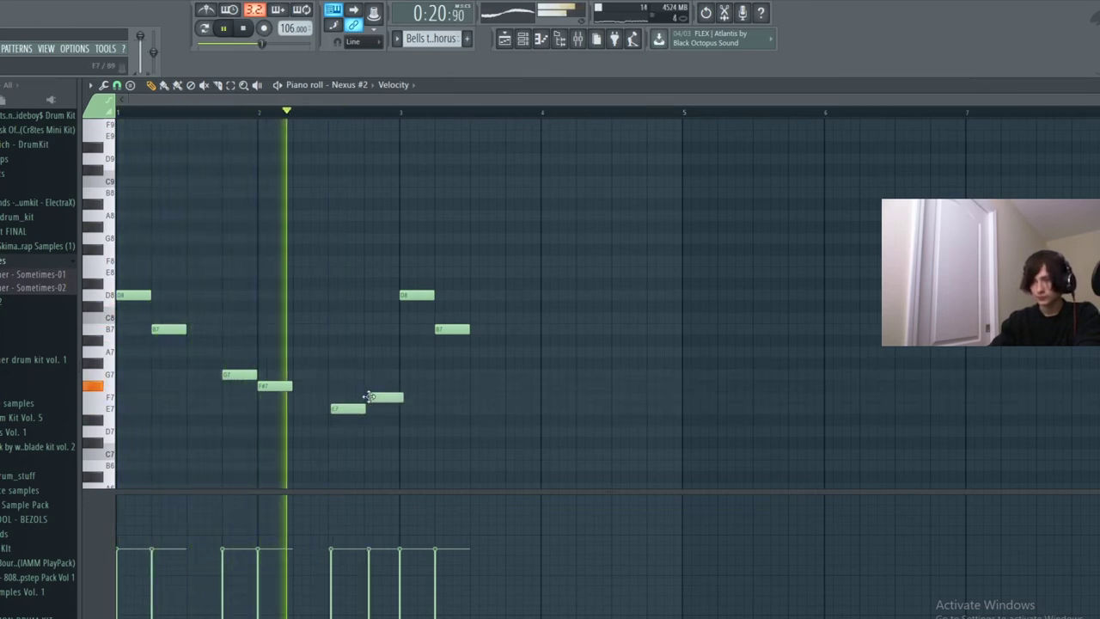
double_click(379, 397)
click(612, 247)
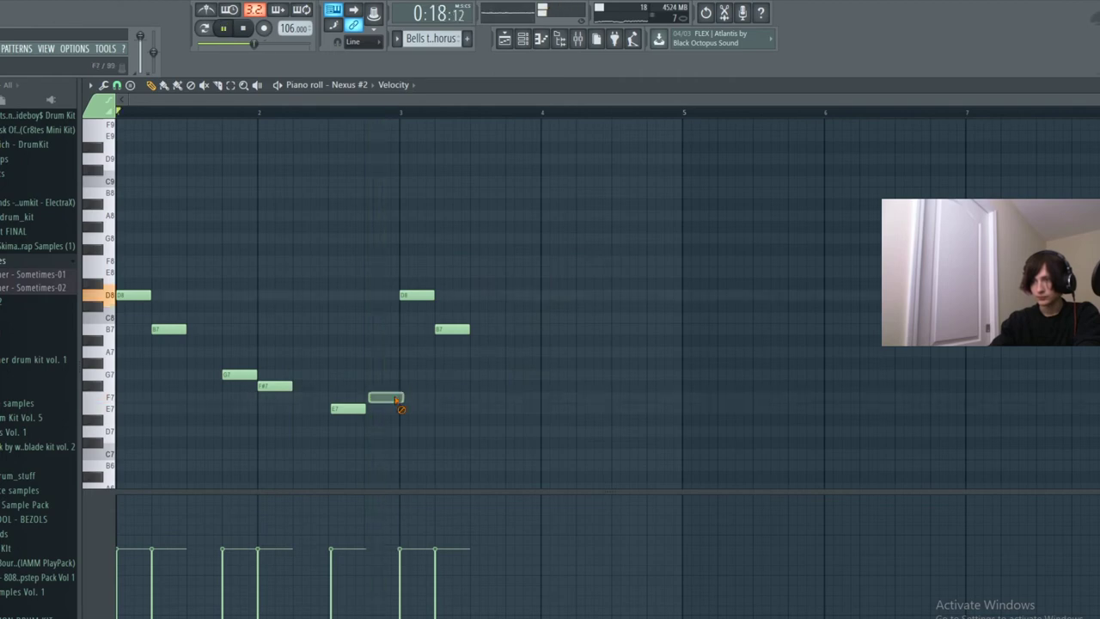
right_click(391, 398)
double_click(348, 408)
click(612, 246)
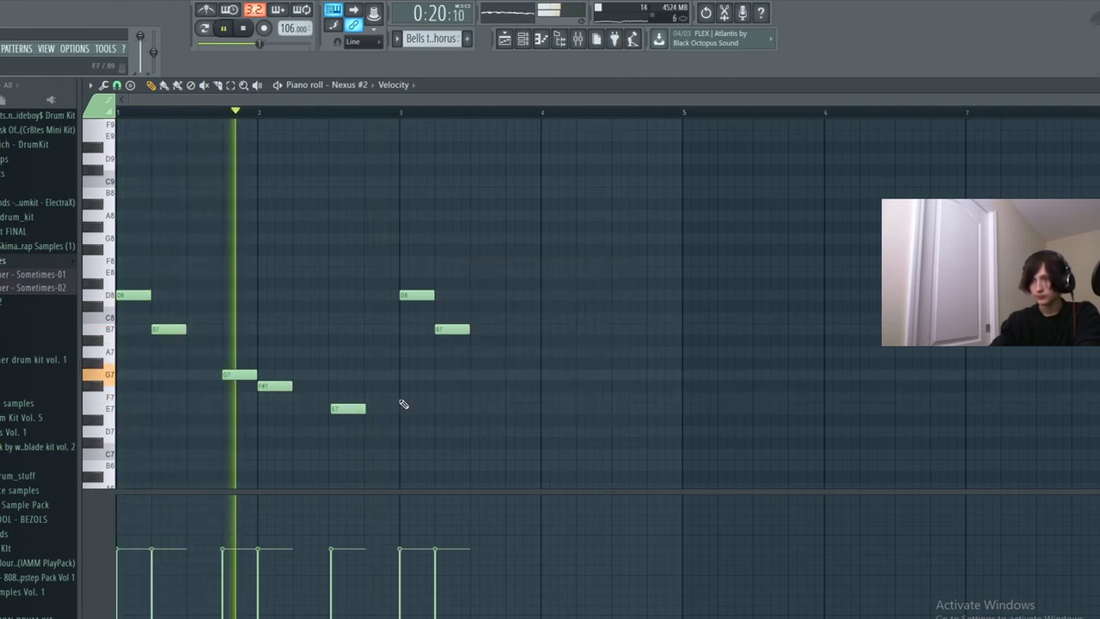
Snap the E7 note to beat 3 of bar 2 and add a half-beat D7 note on beat 4 with velocity about 55%.
click(354, 421)
drag(349, 411, 384, 433)
click(370, 421)
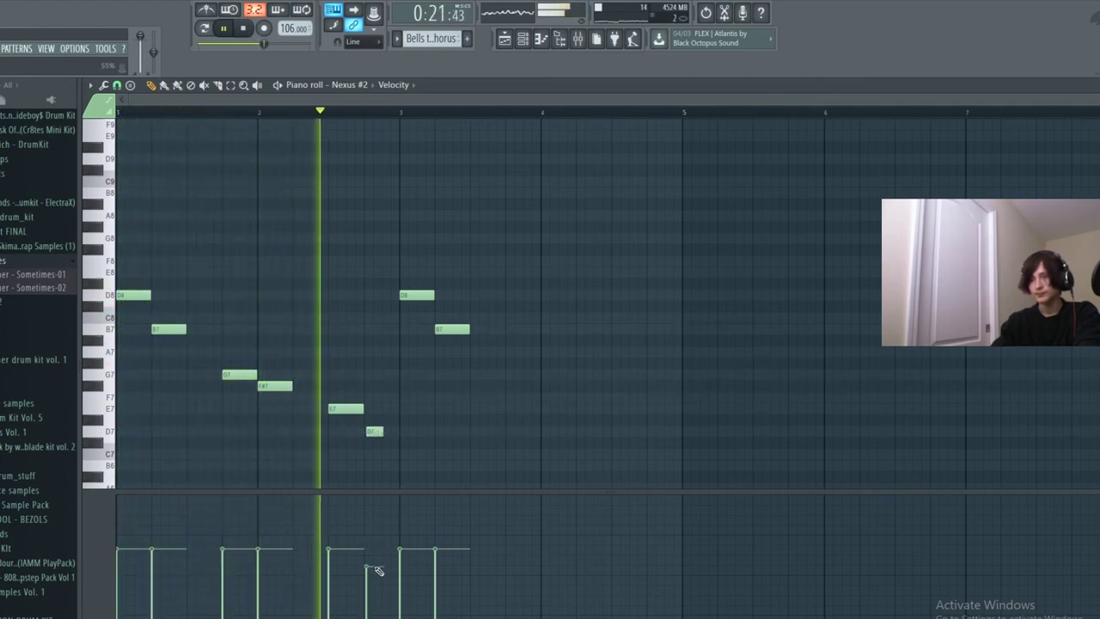
key(space)
click(388, 456)
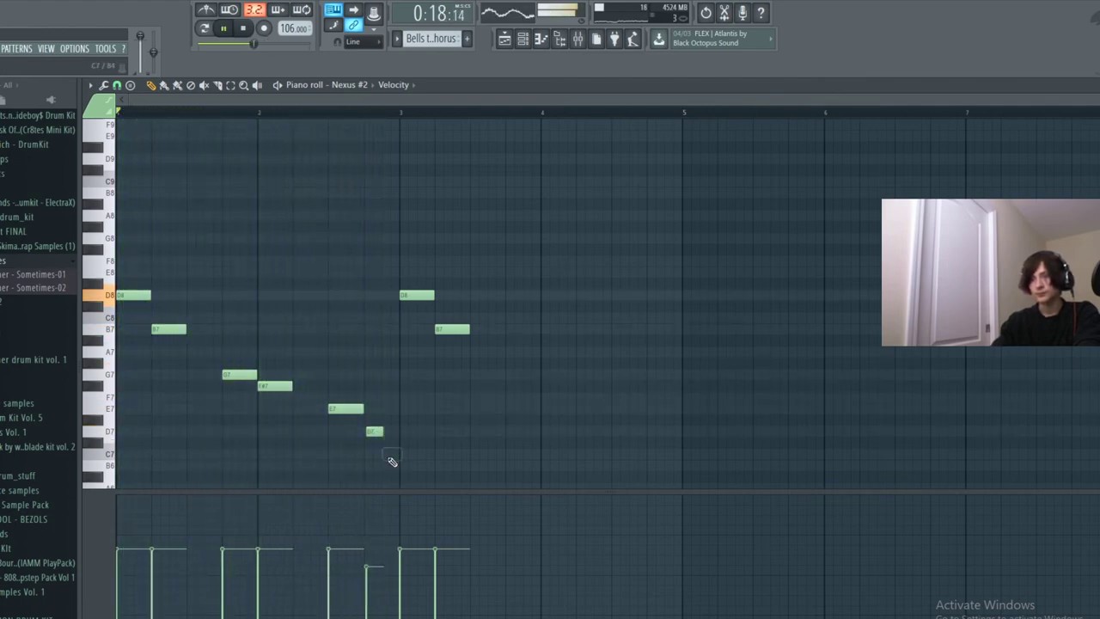
drag(373, 434, 369, 434)
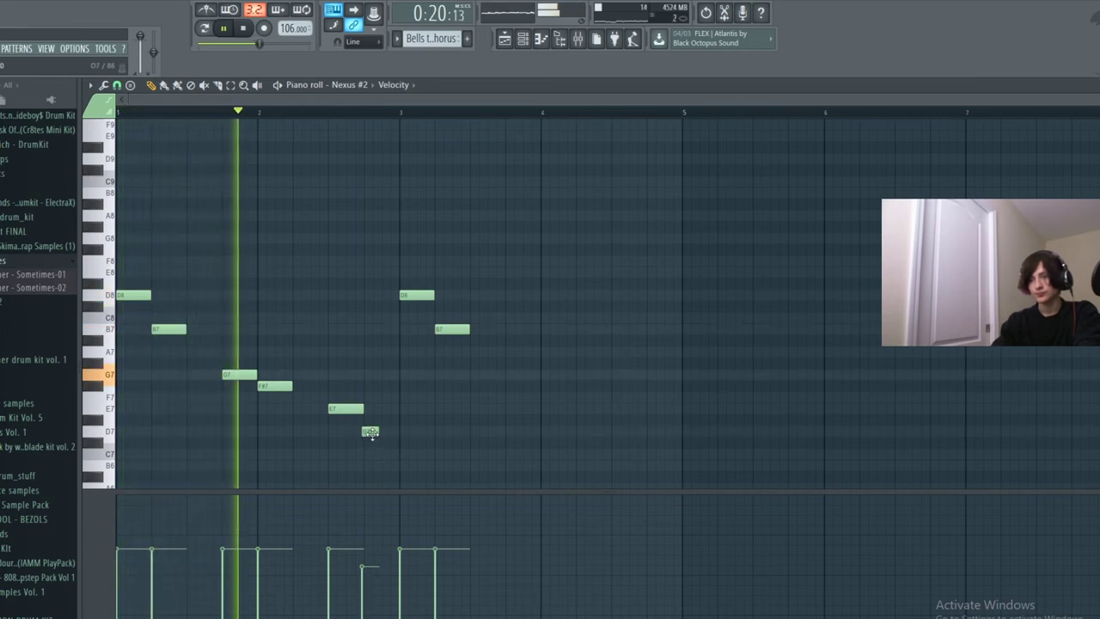
Try a half-beat B6 note at the end of bar 2 with its velocity lowered to about 51%.
click(391, 465)
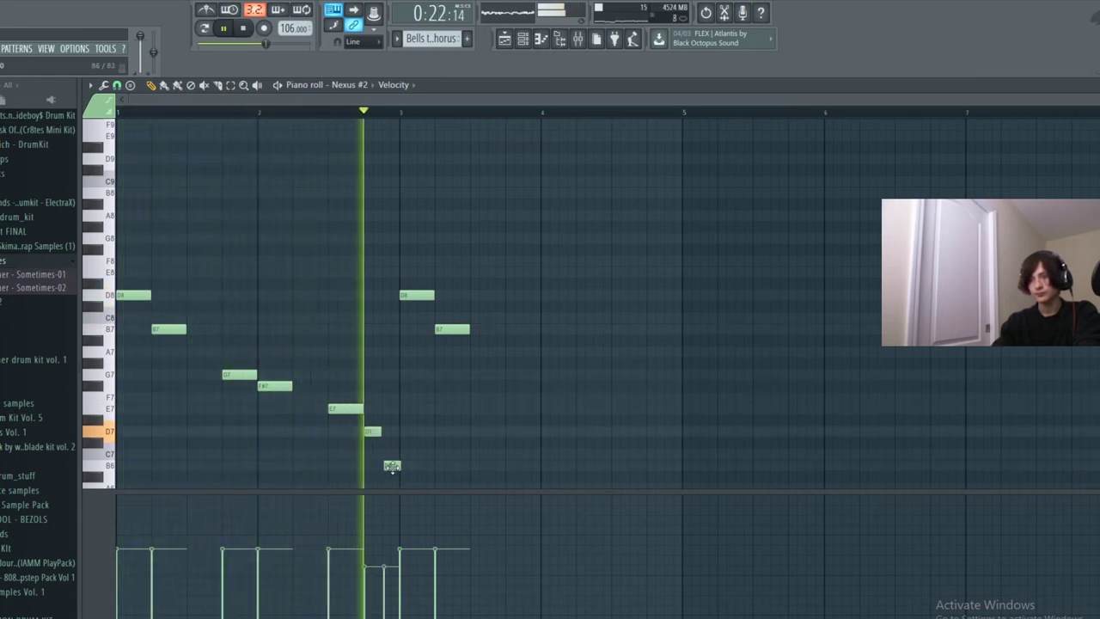
drag(392, 466, 389, 466)
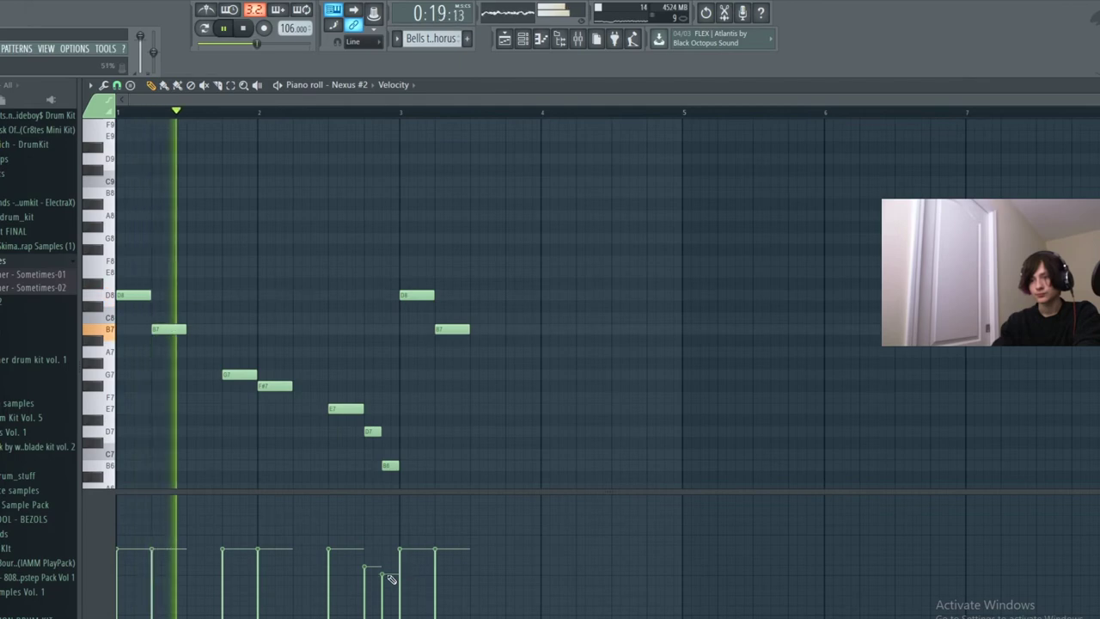
key(space)
right_click(390, 465)
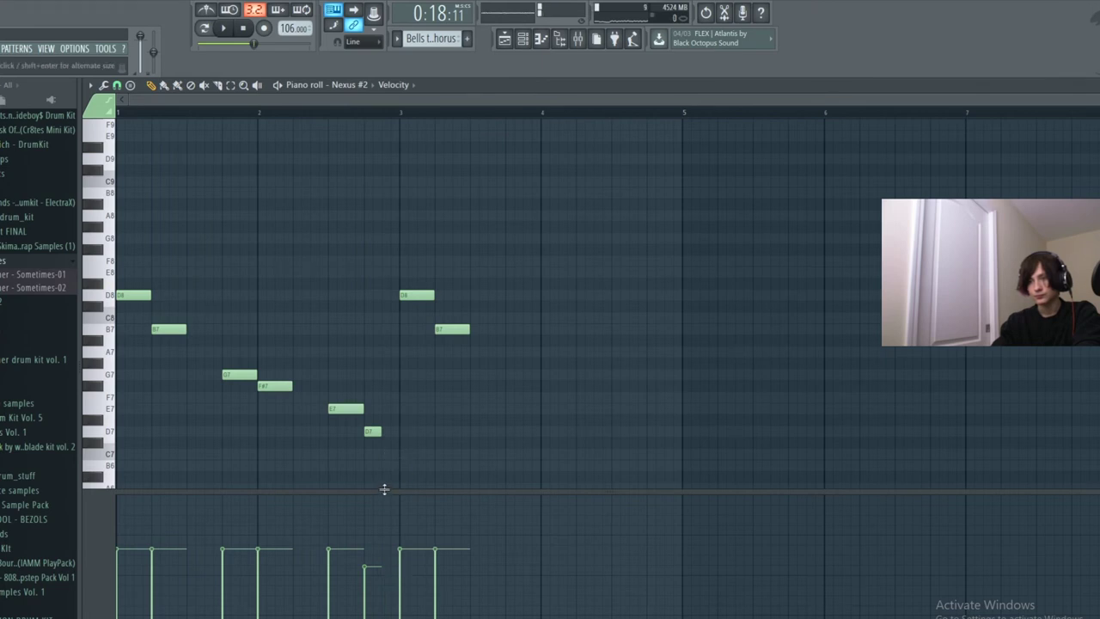
Place a half-beat A6 note at the end of bar 2 and play the melody back.
right_click(385, 489)
drag(391, 487, 388, 488)
key(space)
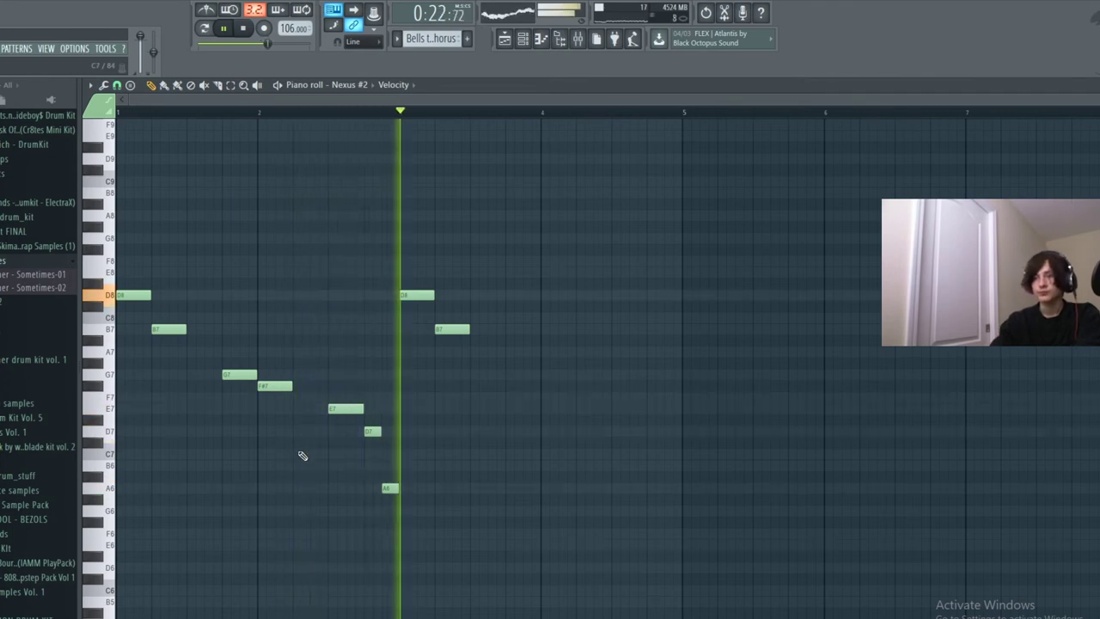
Add a G7 note on beat 4 of bar 3 and an F#7 note at the start of bar 4, restoring the Piano roll to a floating window.
click(508, 379)
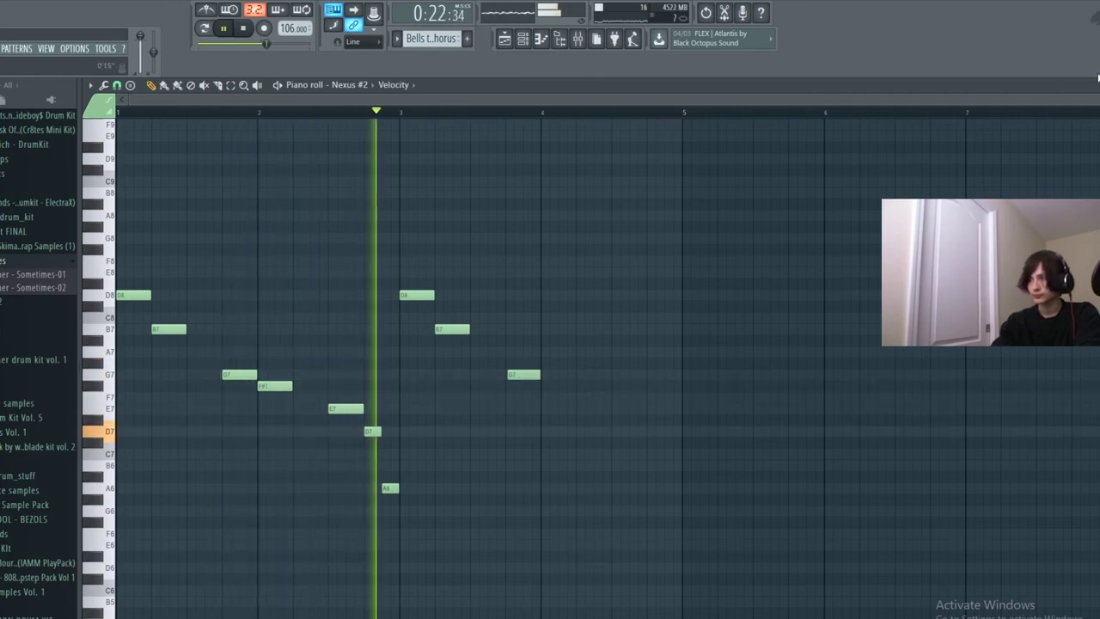
click(1099, 83)
drag(759, 202, 778, 147)
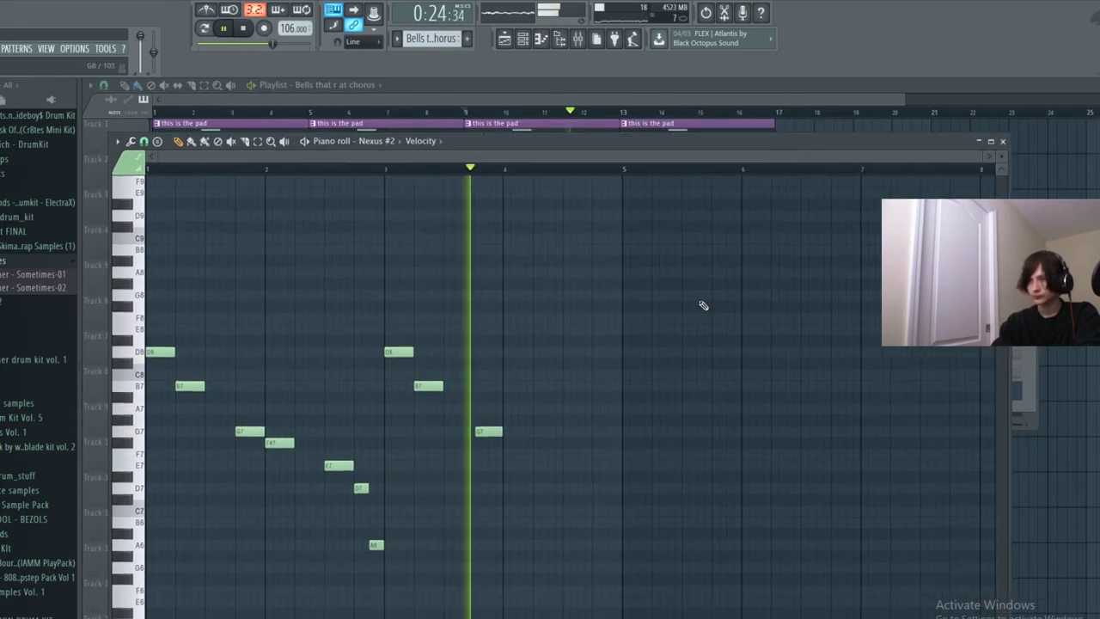
scroll(613, 398, down, 2)
click(508, 410)
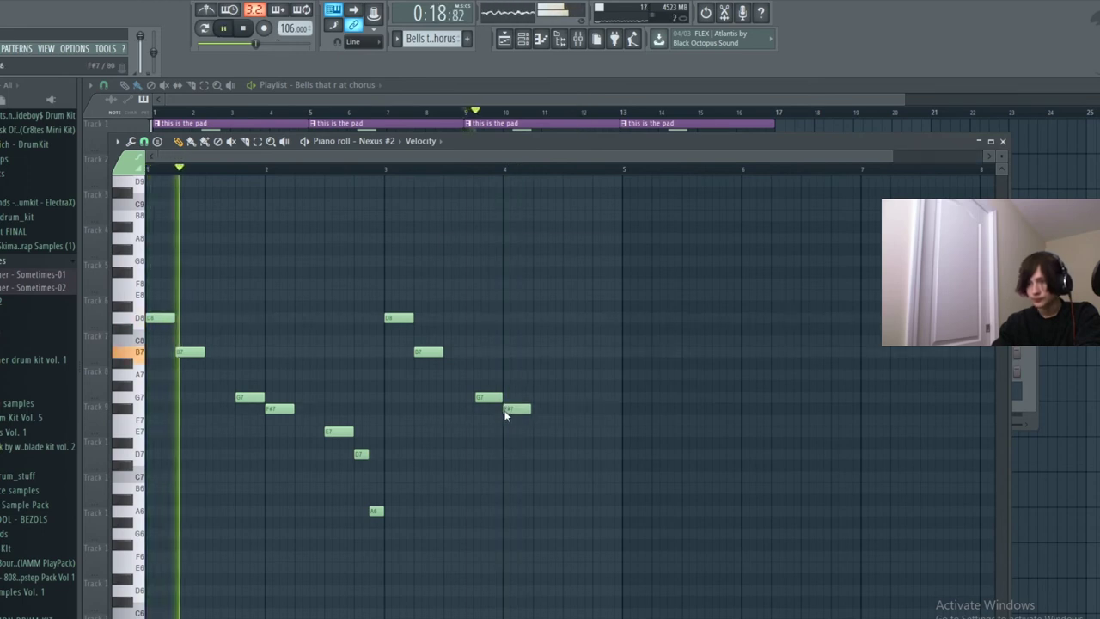
Add an E7 note on beat 3 of bar 4, followed by two half-beat G7 notes that fill beat 4.
double_click(509, 409)
click(613, 248)
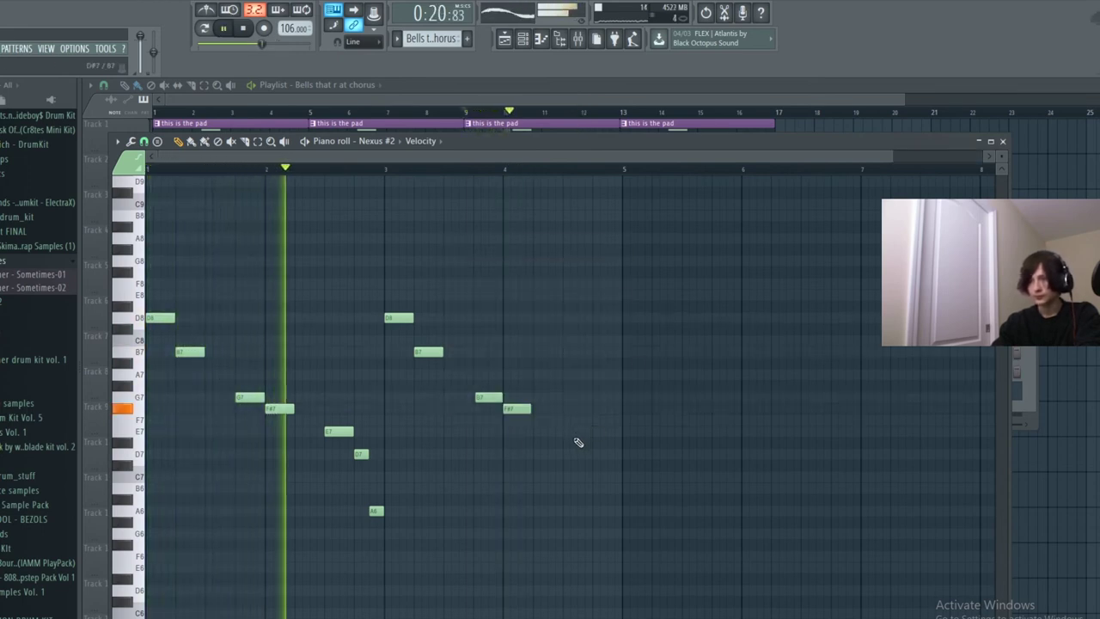
click(574, 433)
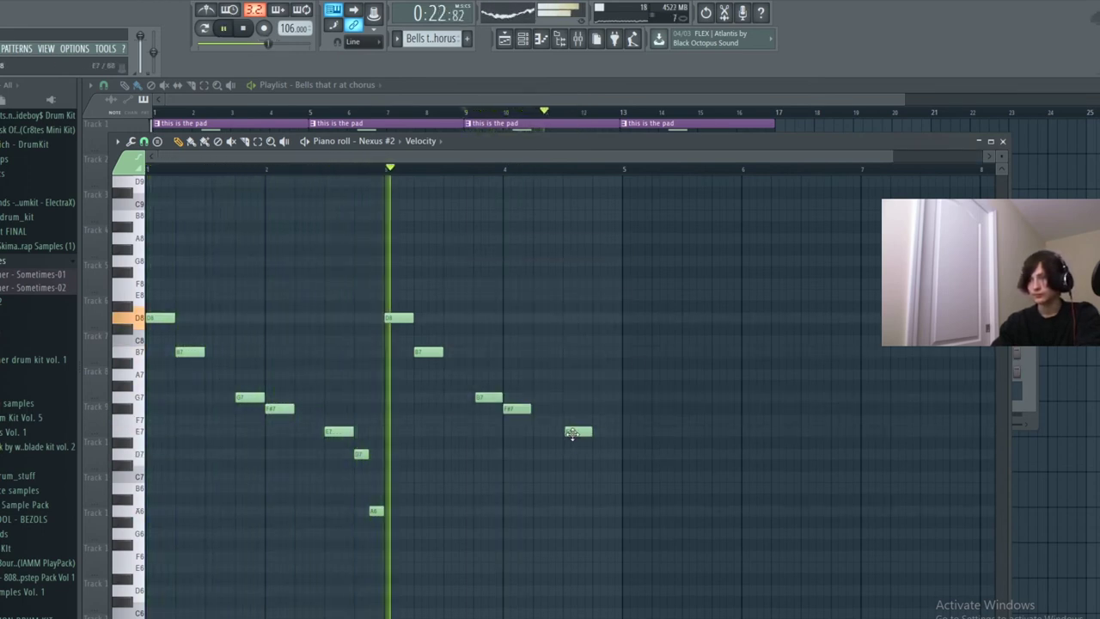
click(599, 398)
drag(621, 398, 607, 399)
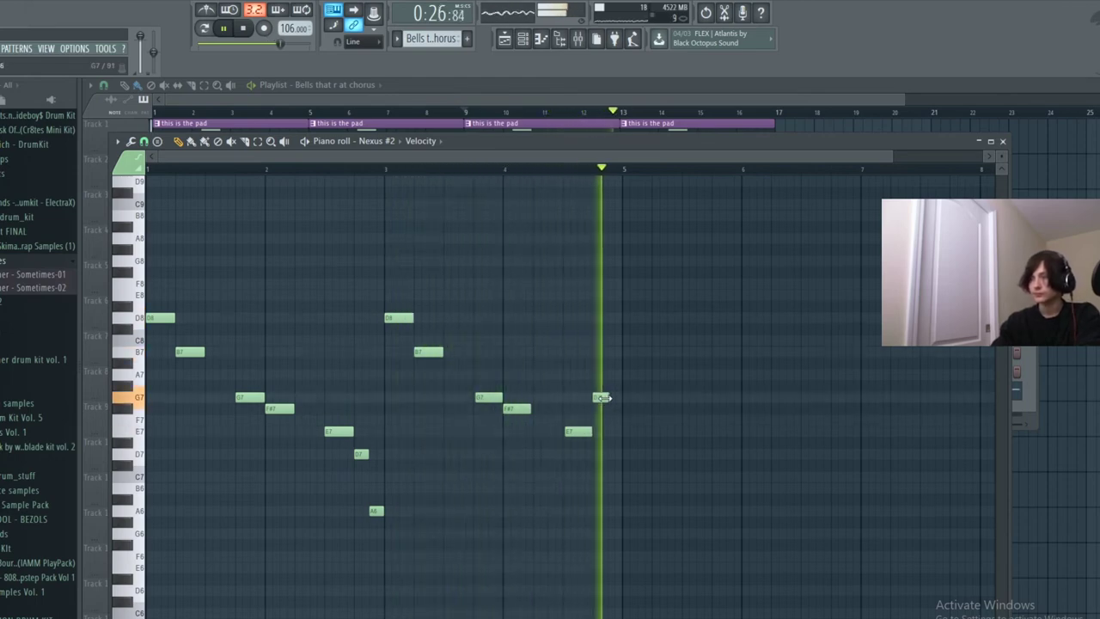
click(610, 398)
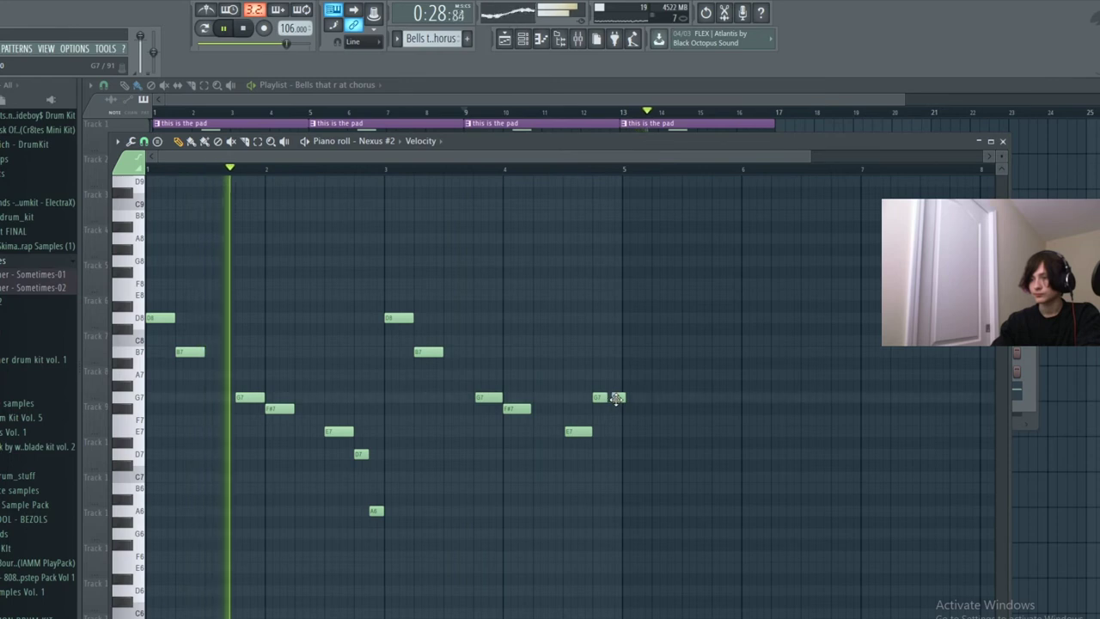
click(627, 181)
right_click(631, 181)
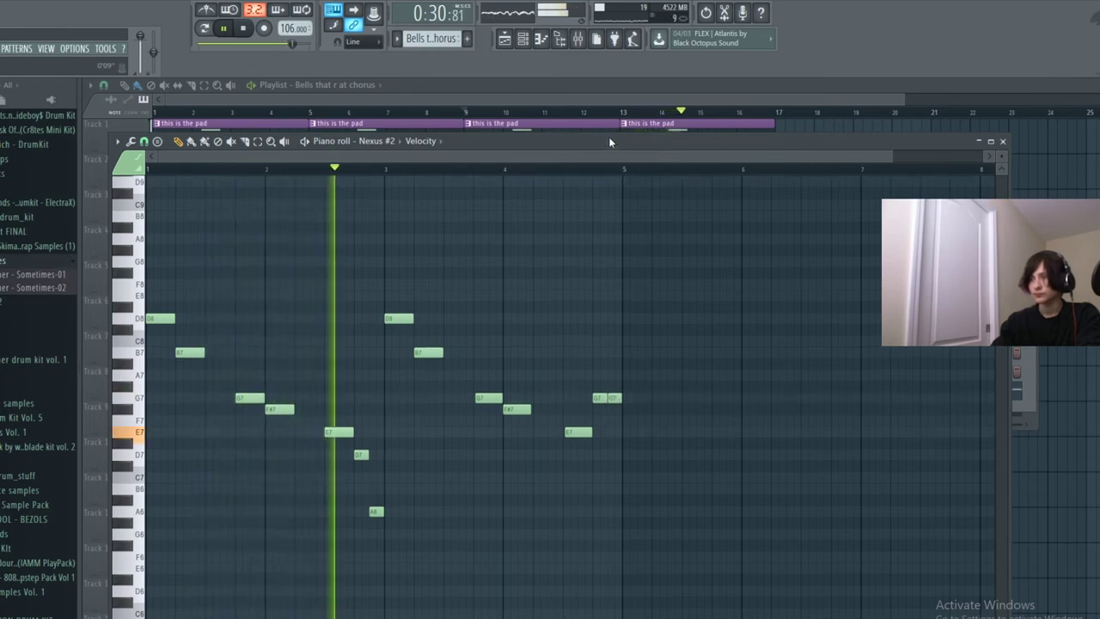
Raise the Piano roll window, enlarge its velocity lane, and taper the velocities of the two closing G7 notes.
drag(609, 139, 605, 86)
key(space)
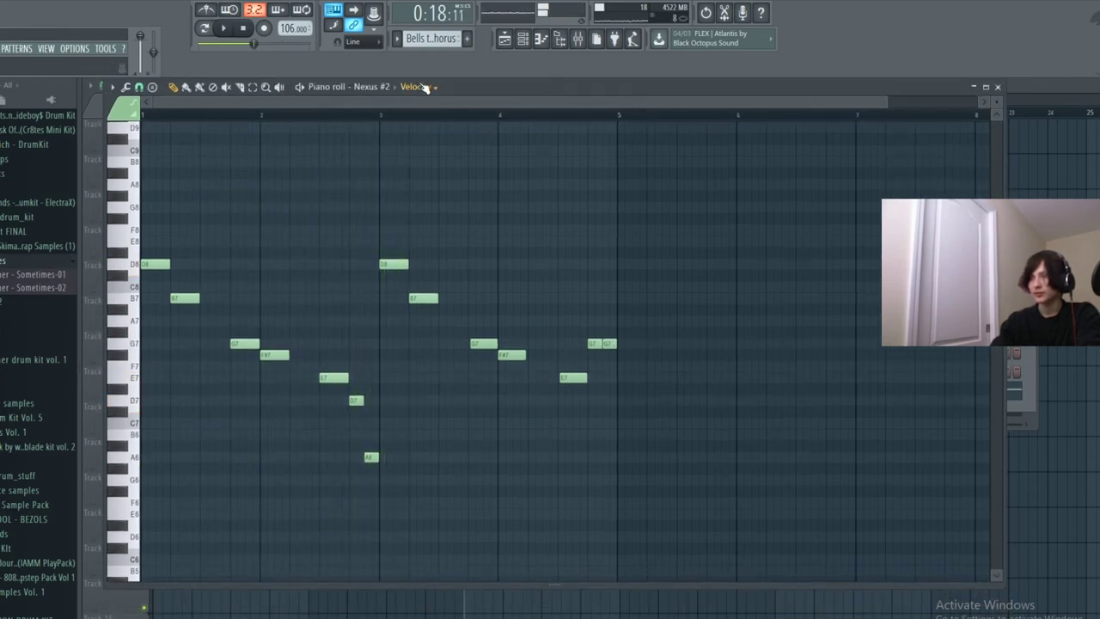
click(424, 88)
click(430, 123)
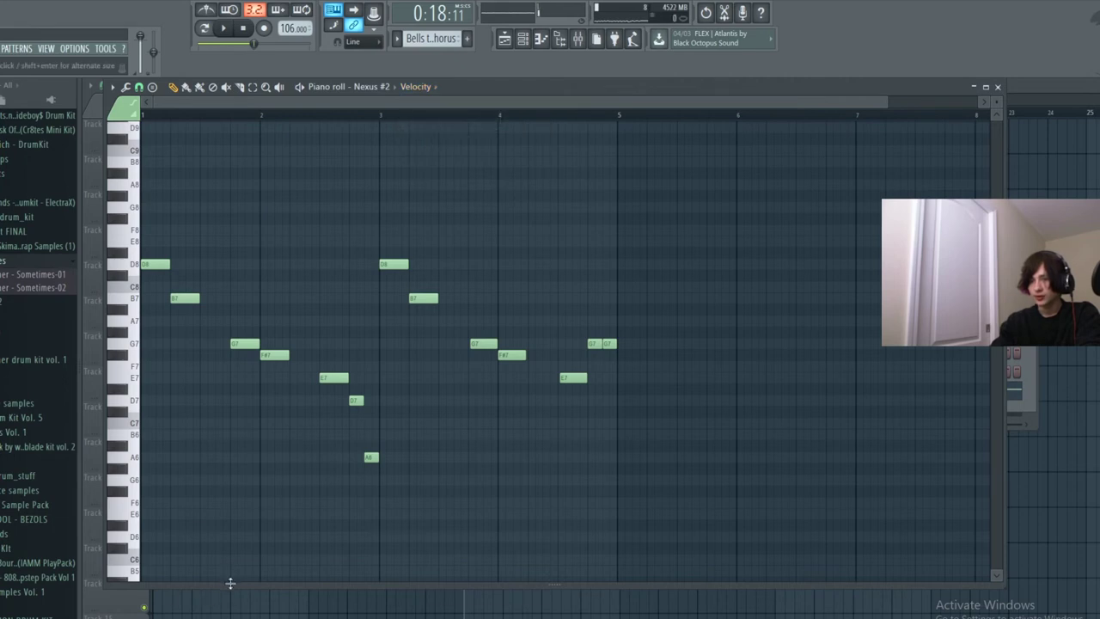
drag(231, 584, 294, 448)
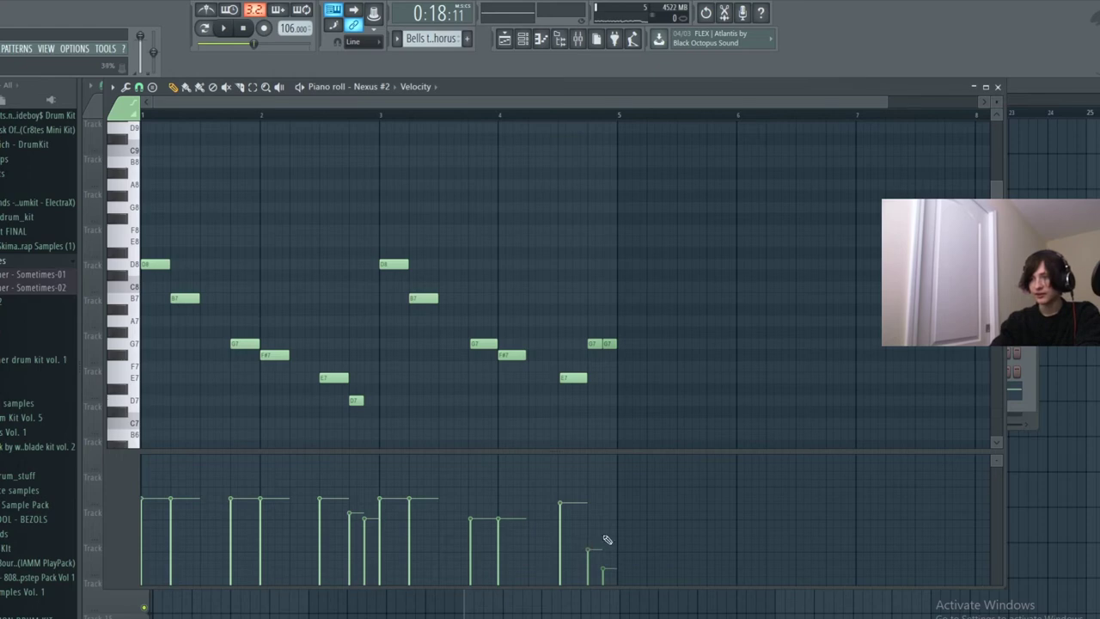
Play back the arrangement with the new bells, checking the patterns in the Playlist and Channel rack.
key(space)
key(space)
key(space)
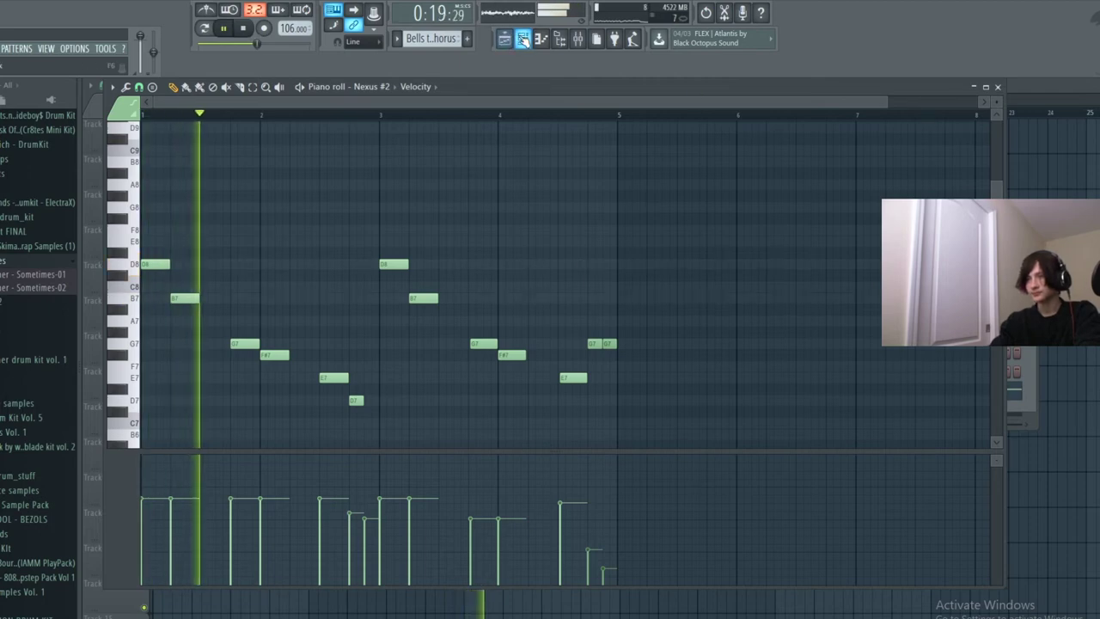
key(F6)
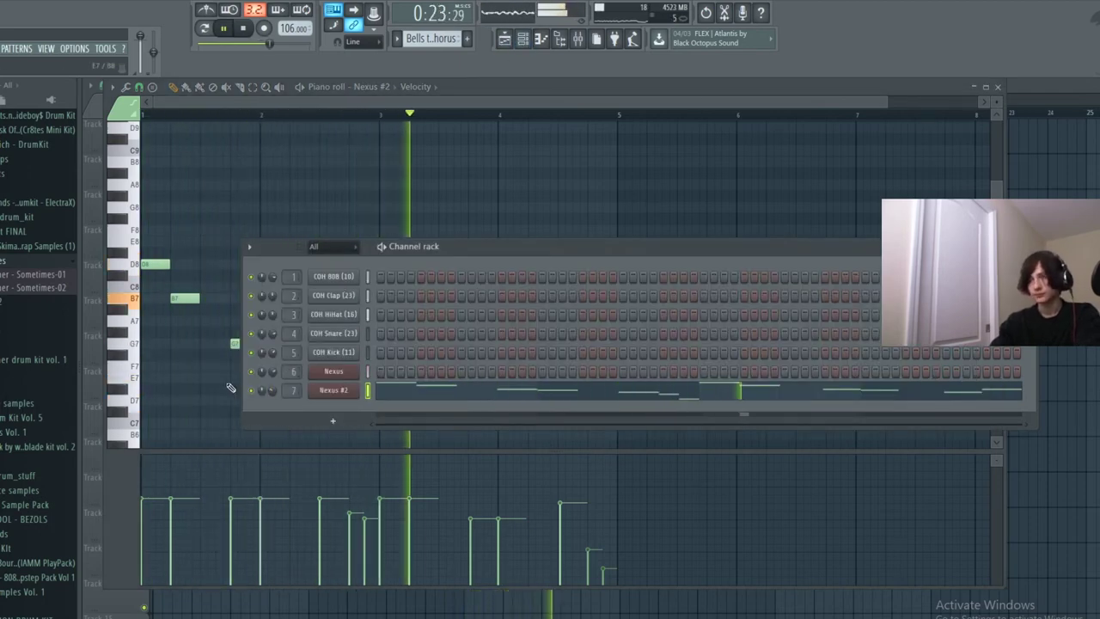
click(503, 40)
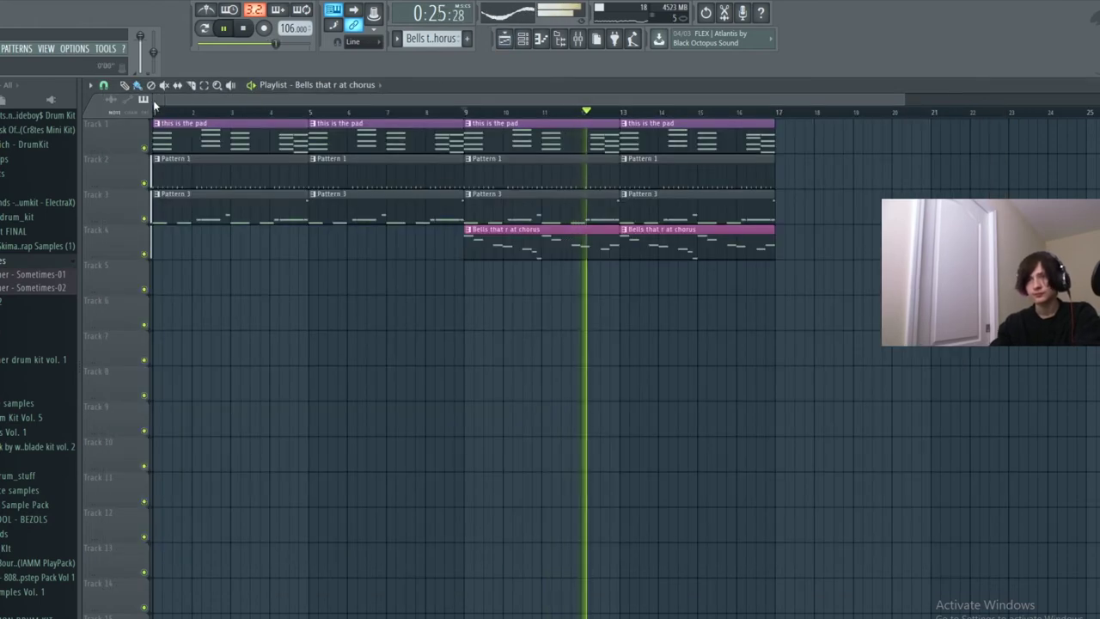
click(657, 288)
right_click(740, 276)
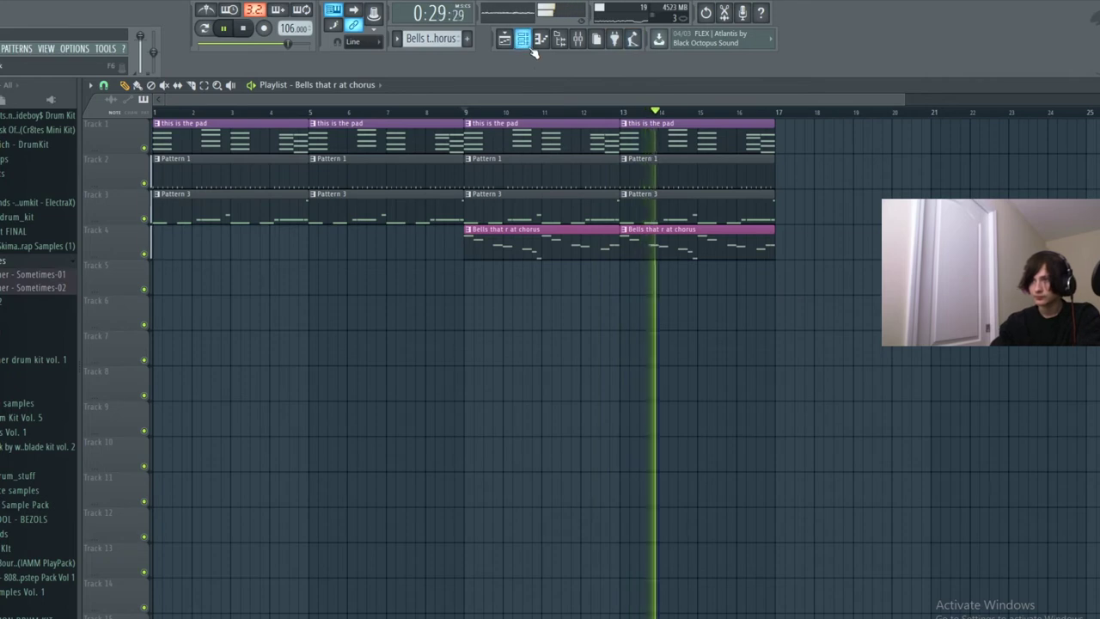
click(526, 43)
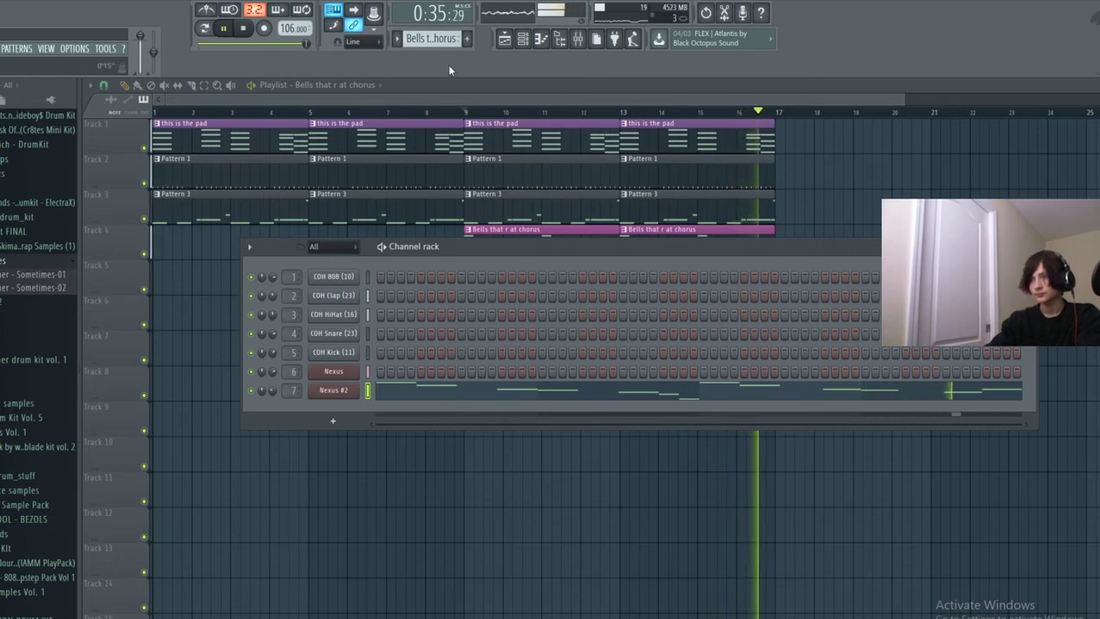
scroll(432, 39, up, 3)
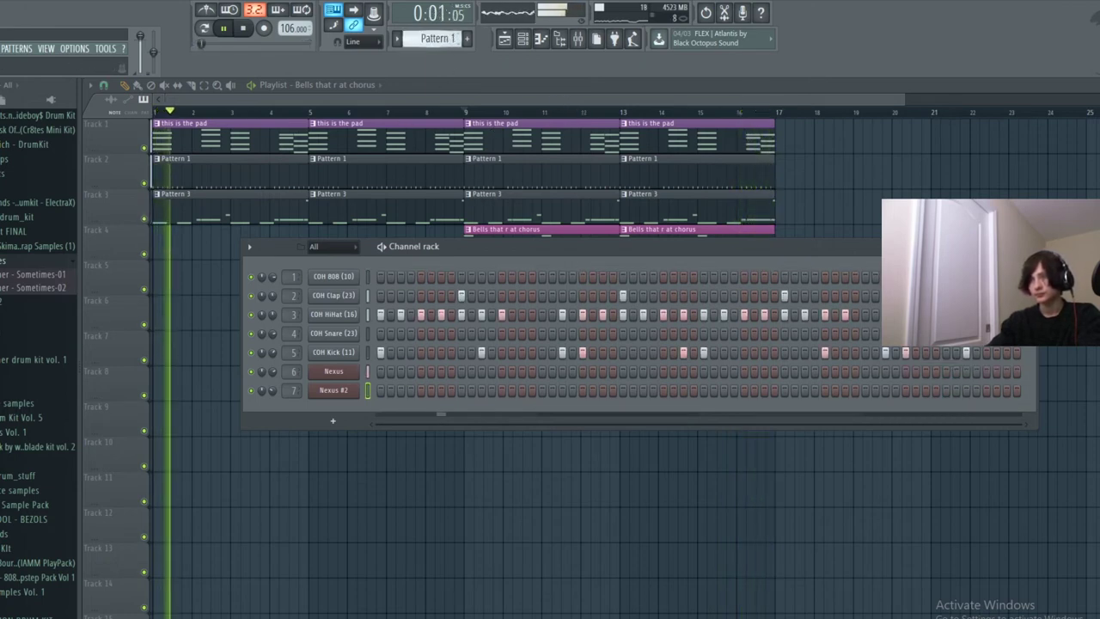
scroll(433, 39, down, 1)
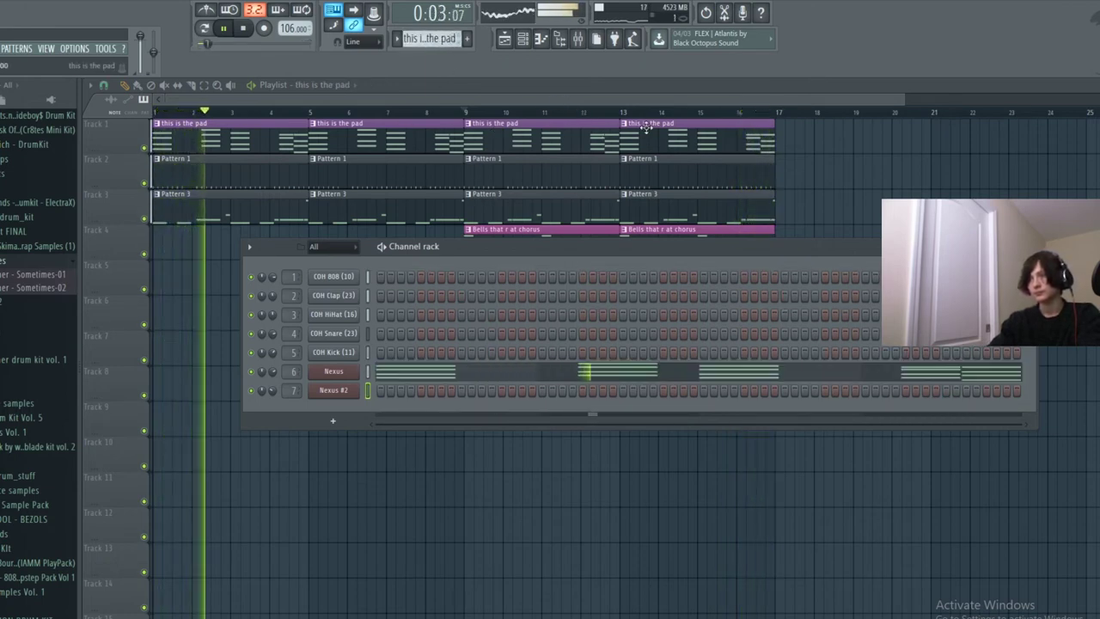
click(732, 121)
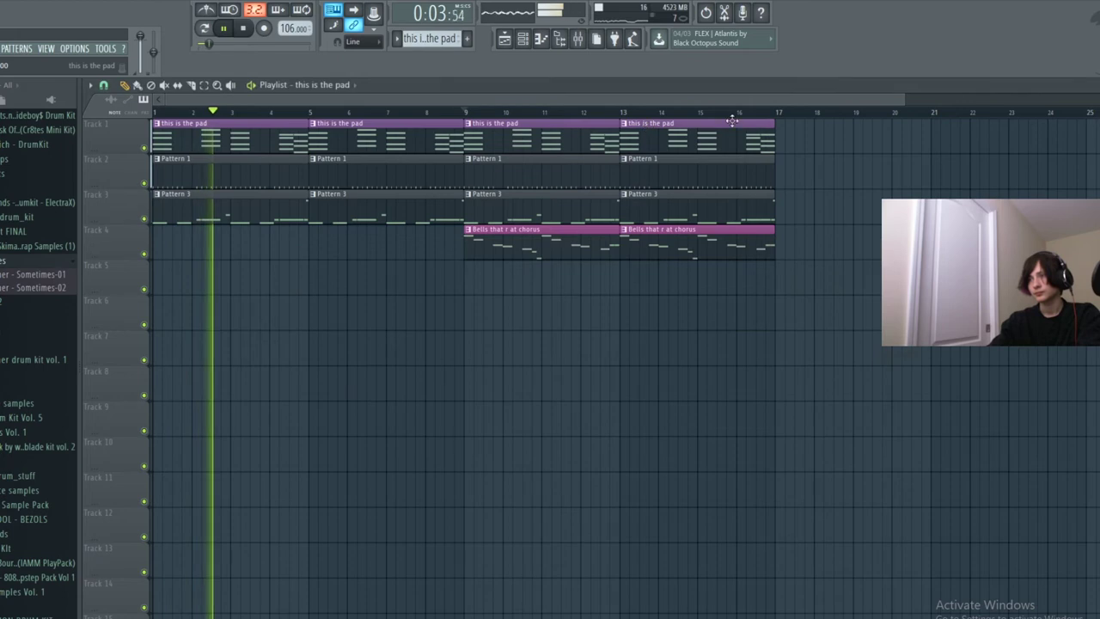
key(space)
Open Pattern 3's COH 808 (10) notes in the Piano roll and lower both E5 notes in bar 2 to C5.
click(528, 40)
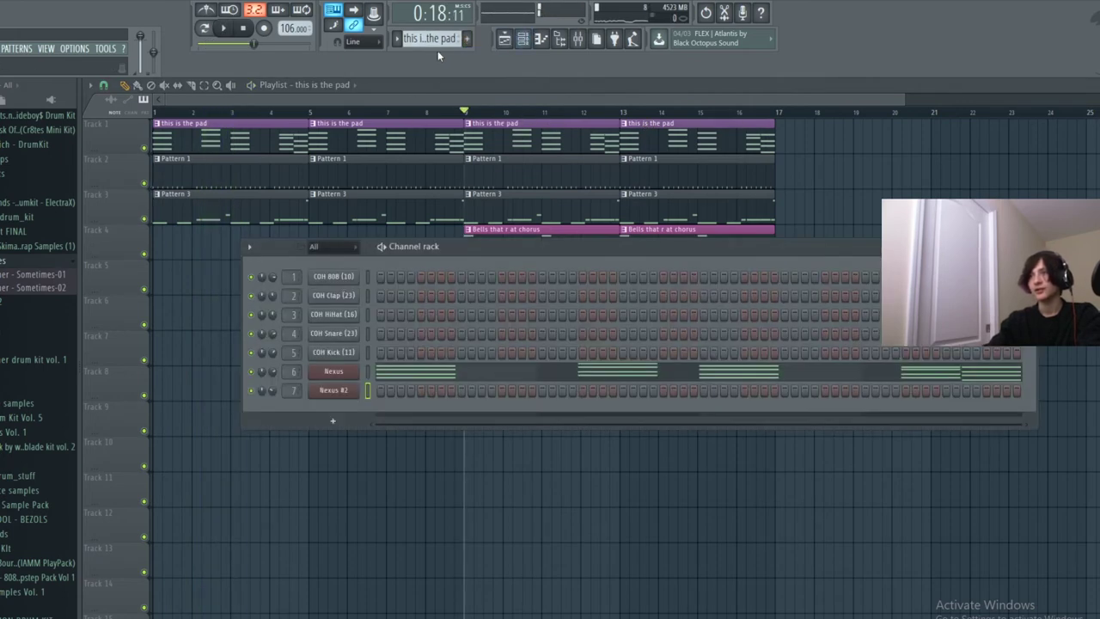
scroll(438, 39, down, 1)
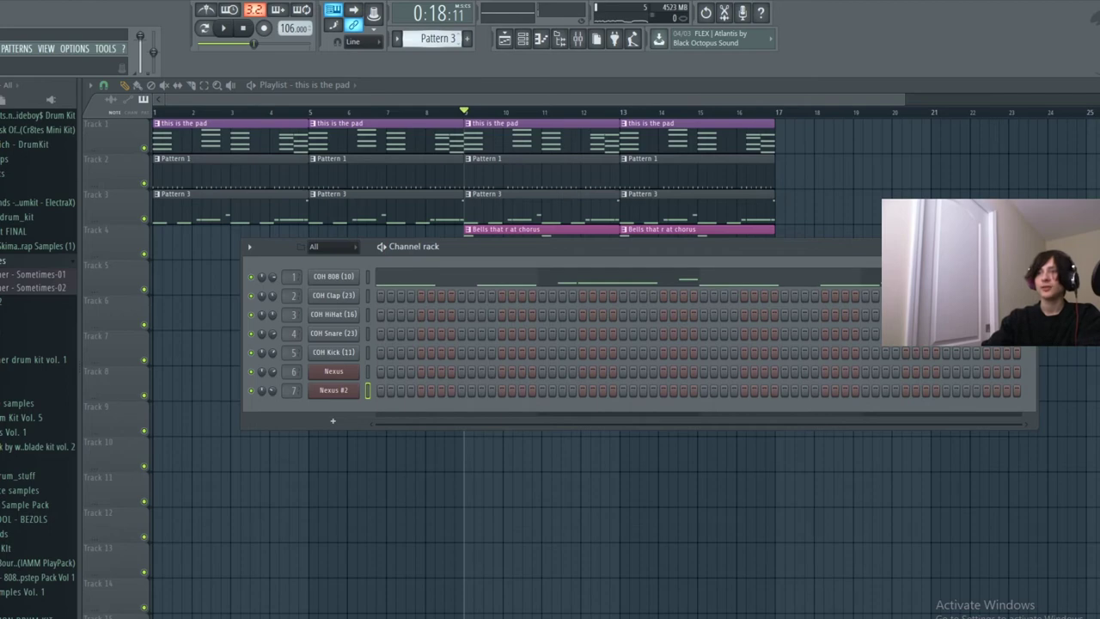
click(410, 281)
scroll(351, 299, down, 8)
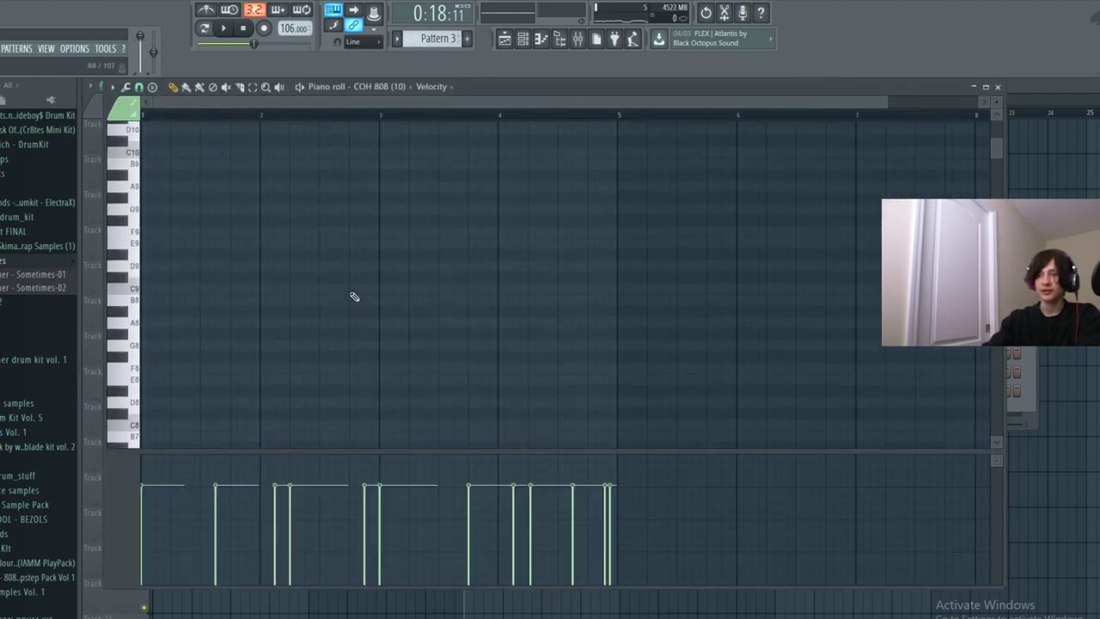
scroll(301, 361, down, 3)
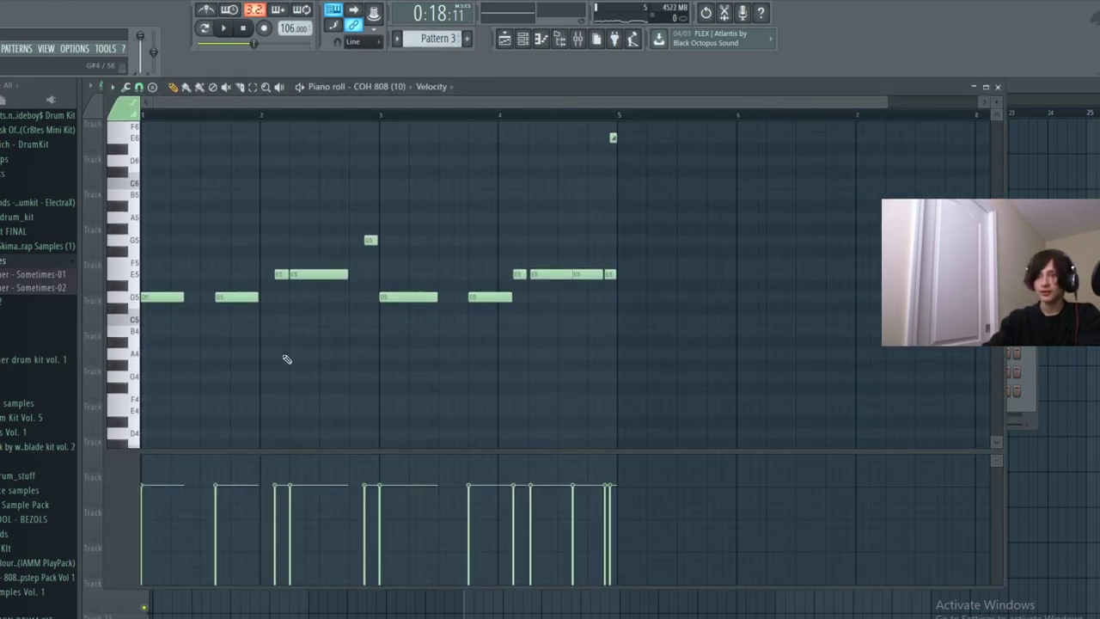
drag(277, 278, 303, 323)
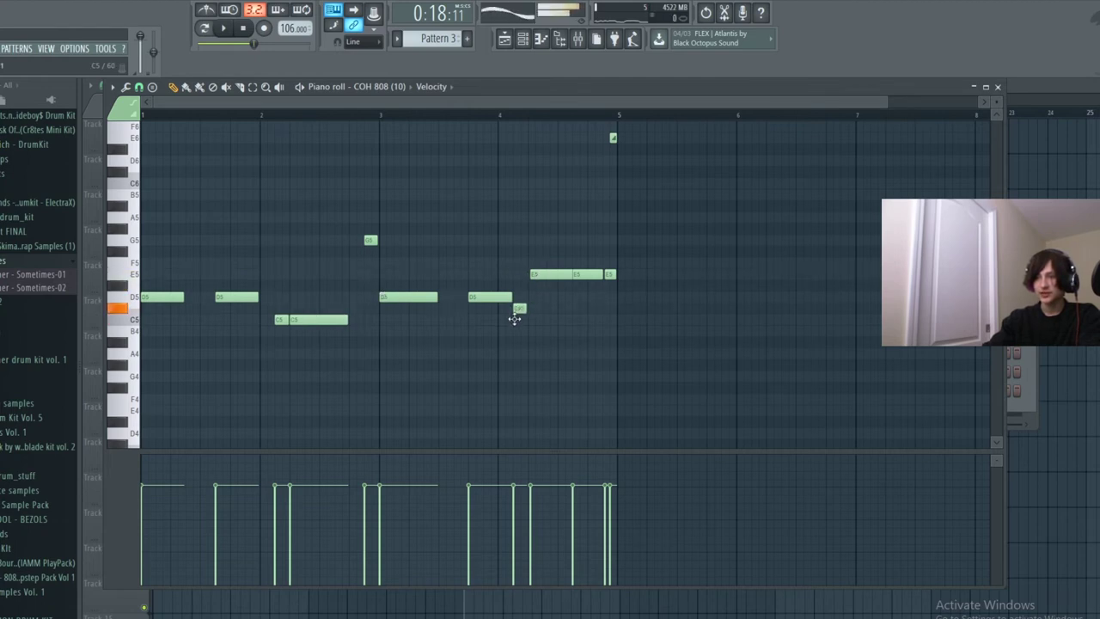
Lower the remaining E5 notes in bar 4 of the 808 line to C5 and the final slide note to C6.
drag(557, 273, 549, 321)
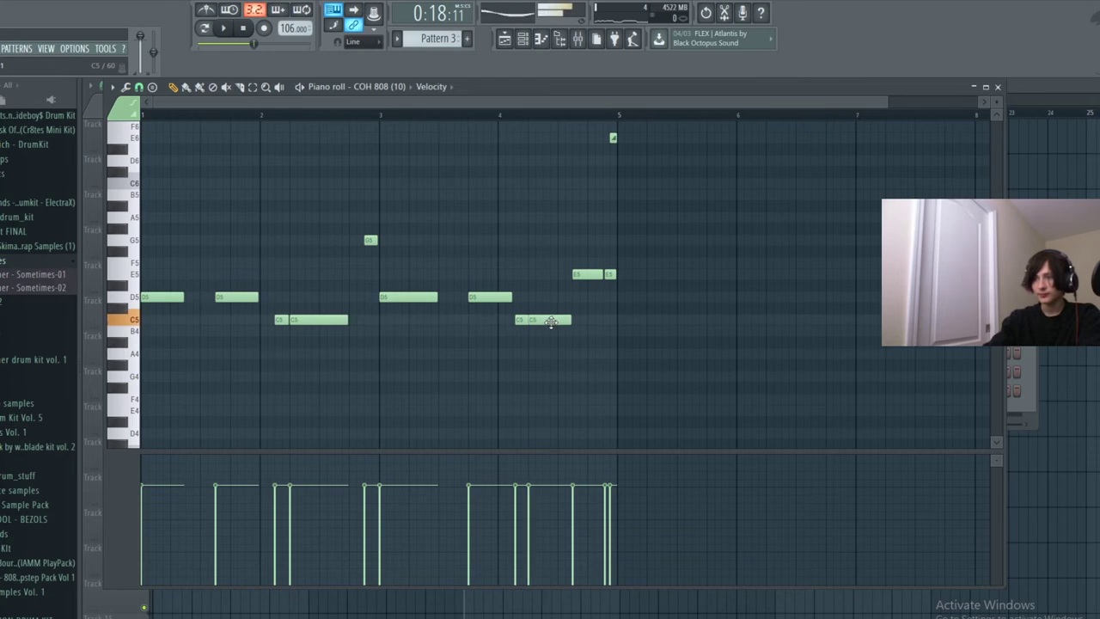
drag(587, 286, 610, 322)
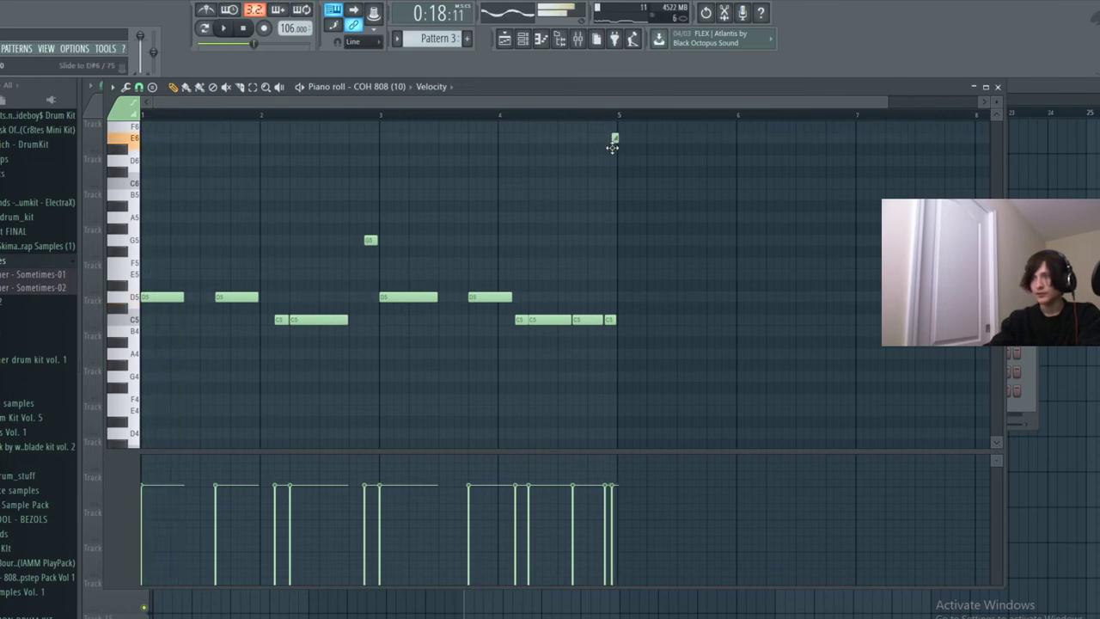
drag(608, 182, 613, 206)
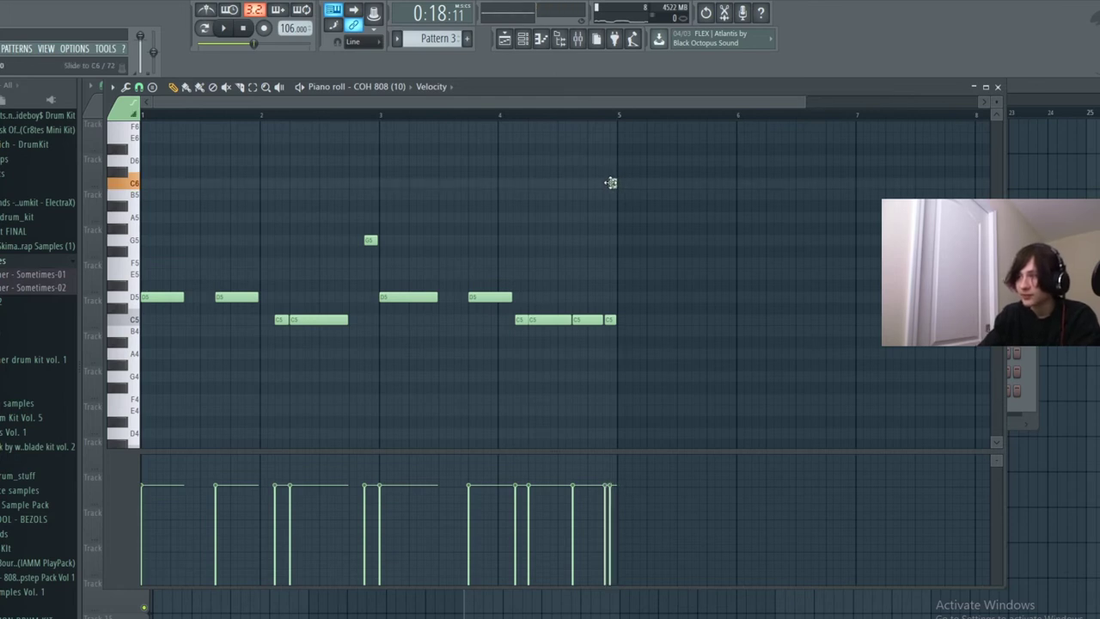
Play the 808 line and lower the short closing notes of bars 2 and 4 to B4.
key(space)
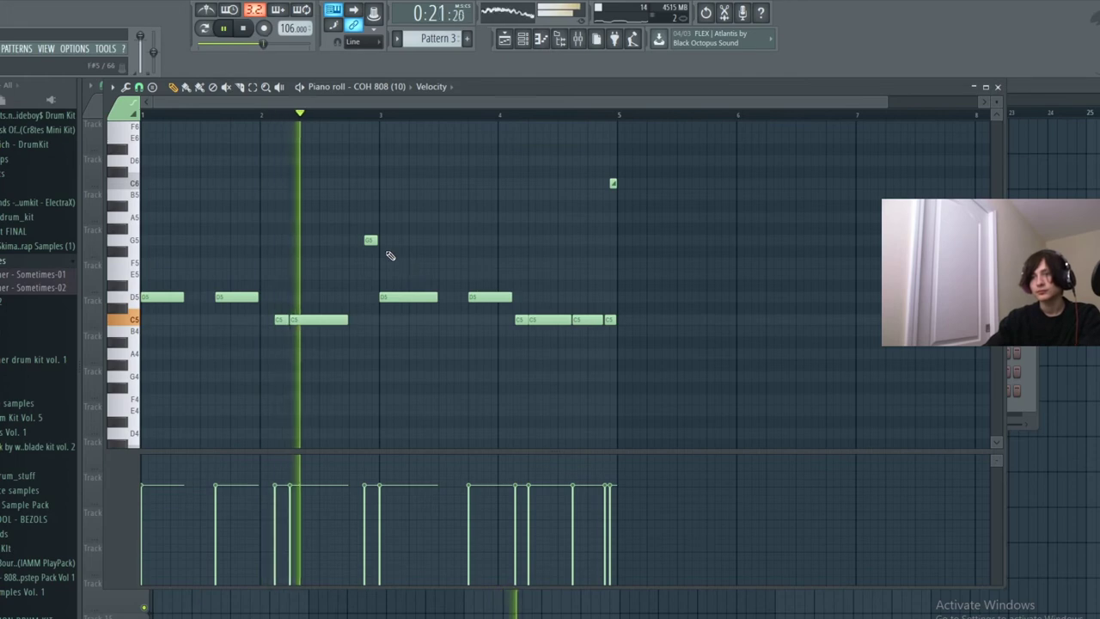
drag(370, 240, 365, 327)
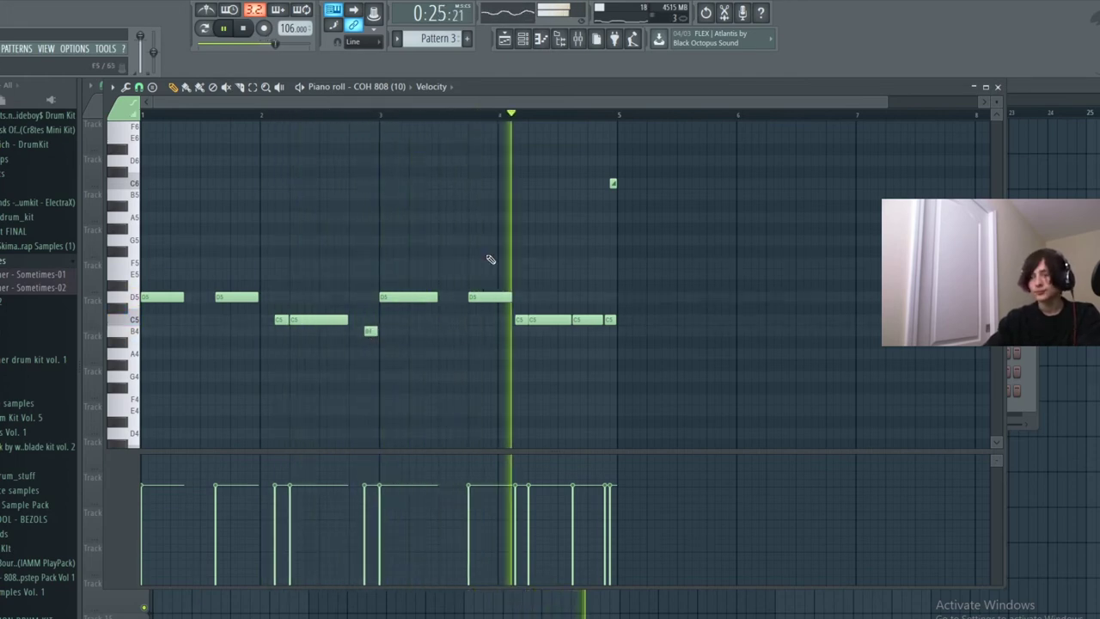
drag(609, 320, 606, 339)
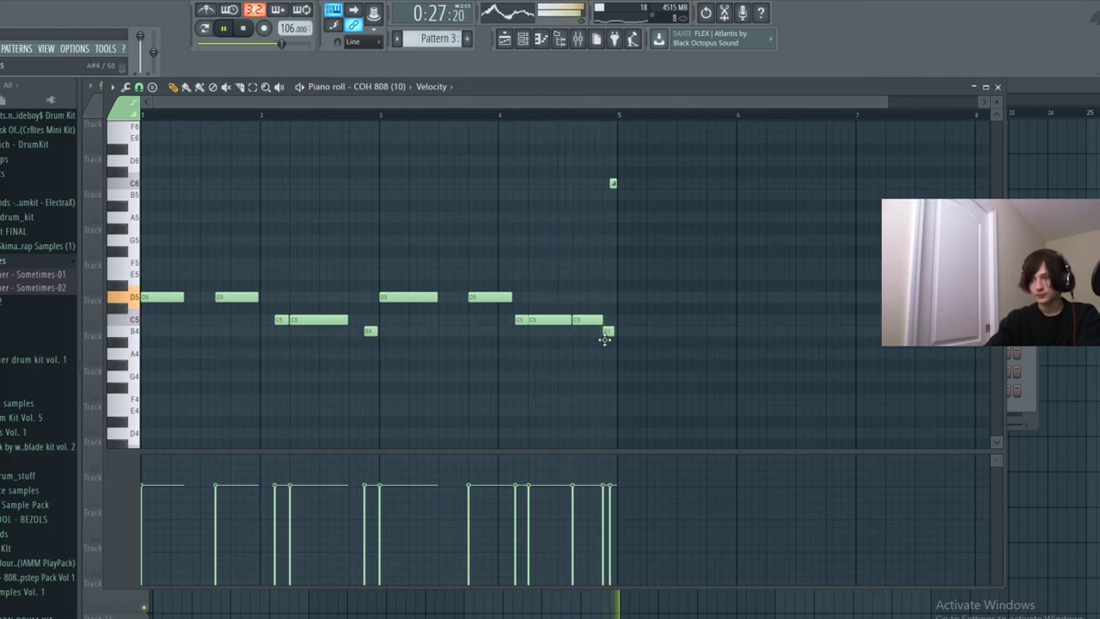
Listen to the arrangement in the Playlist, stop it, move the song position back near the start and collapse the open sample folder.
click(524, 39)
click(505, 39)
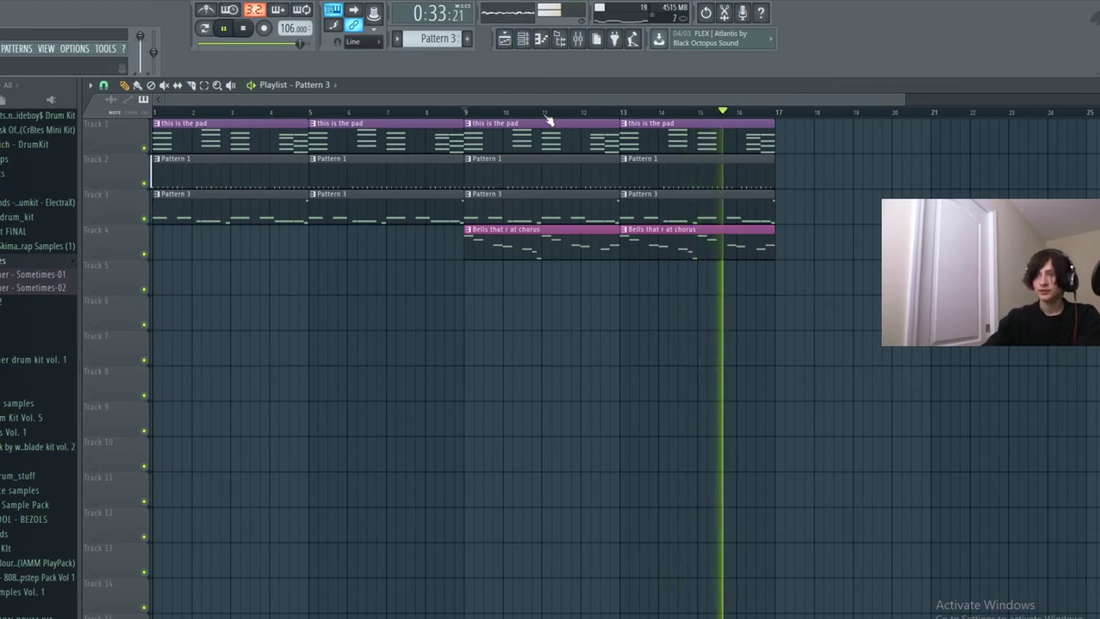
key(space)
click(261, 112)
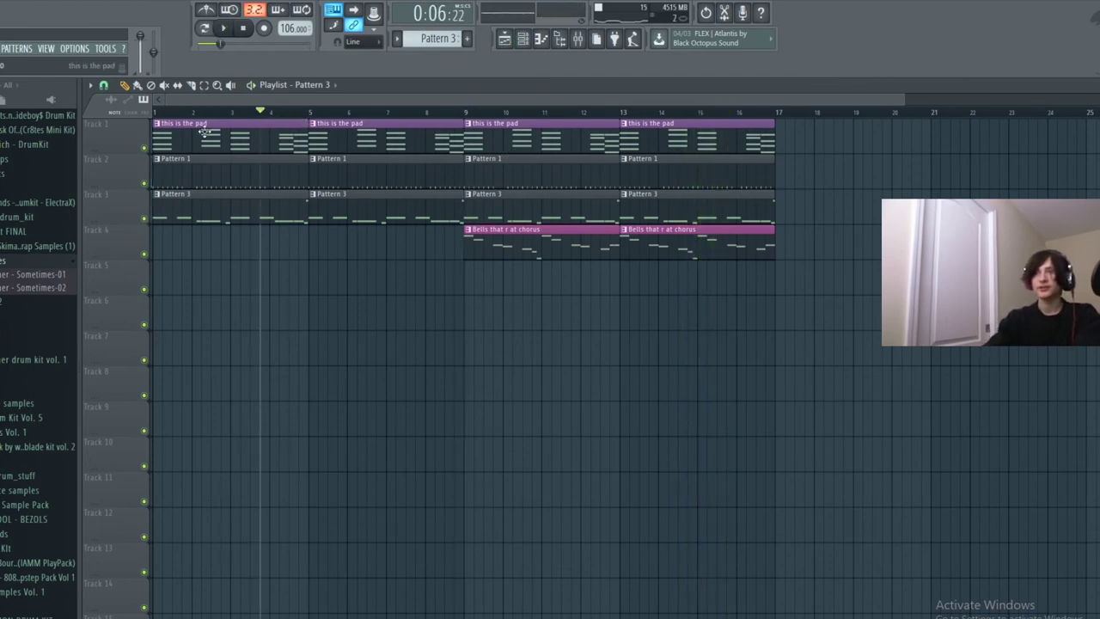
click(158, 114)
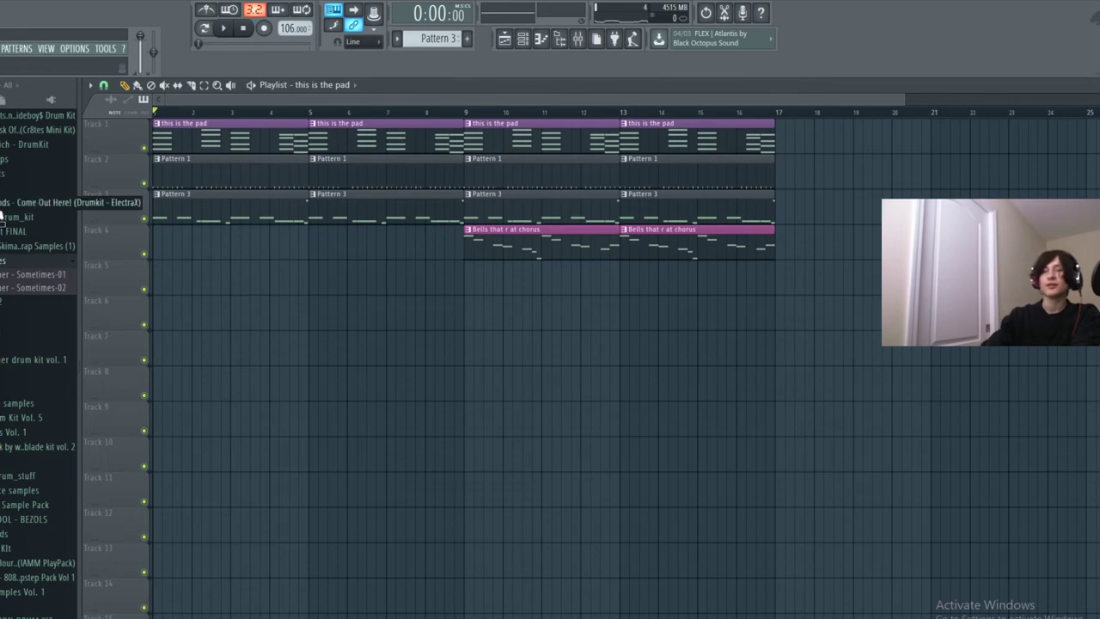
click(4, 261)
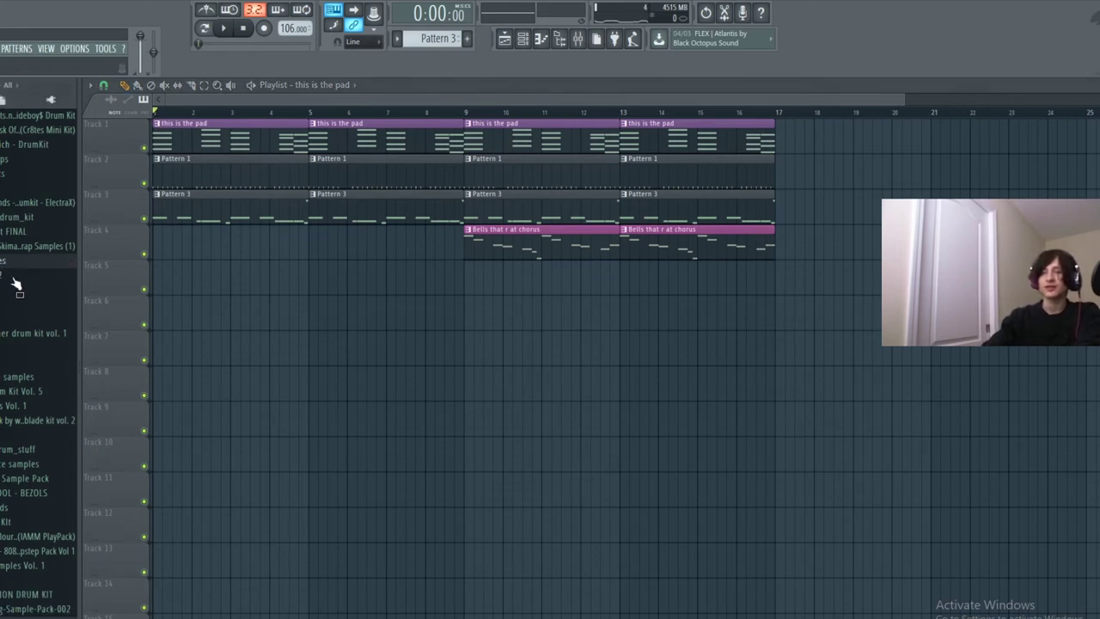
click(170, 115)
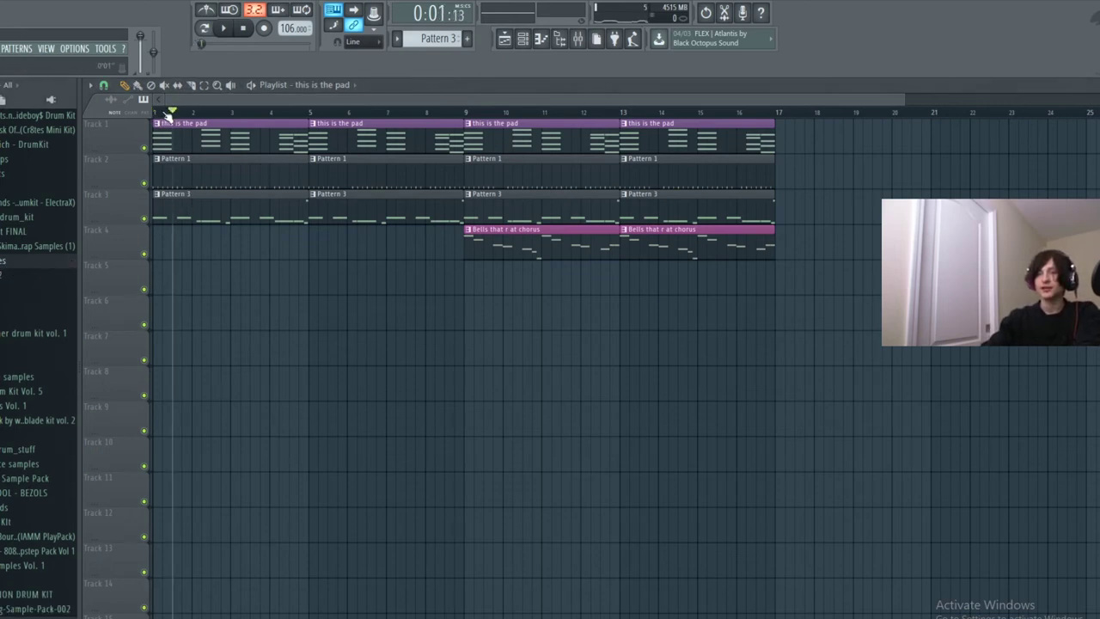
Switch to Pattern 1 and open the COH HiHat (16) channel's notes in the Piano roll.
click(533, 44)
scroll(439, 38, up, 1)
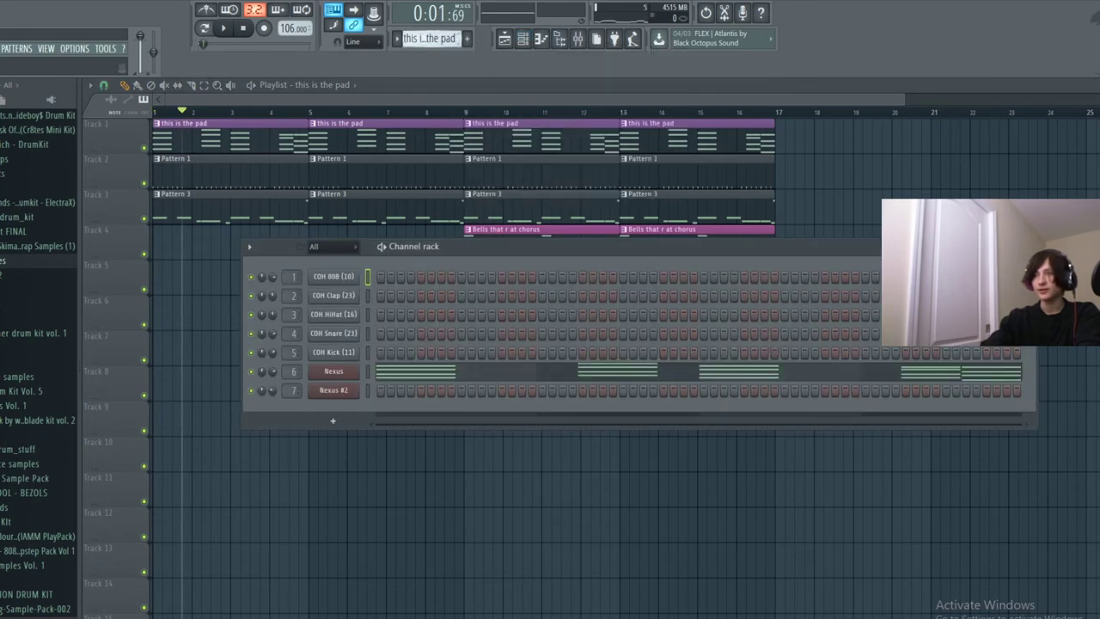
scroll(443, 41, up, 1)
right_click(353, 316)
click(367, 318)
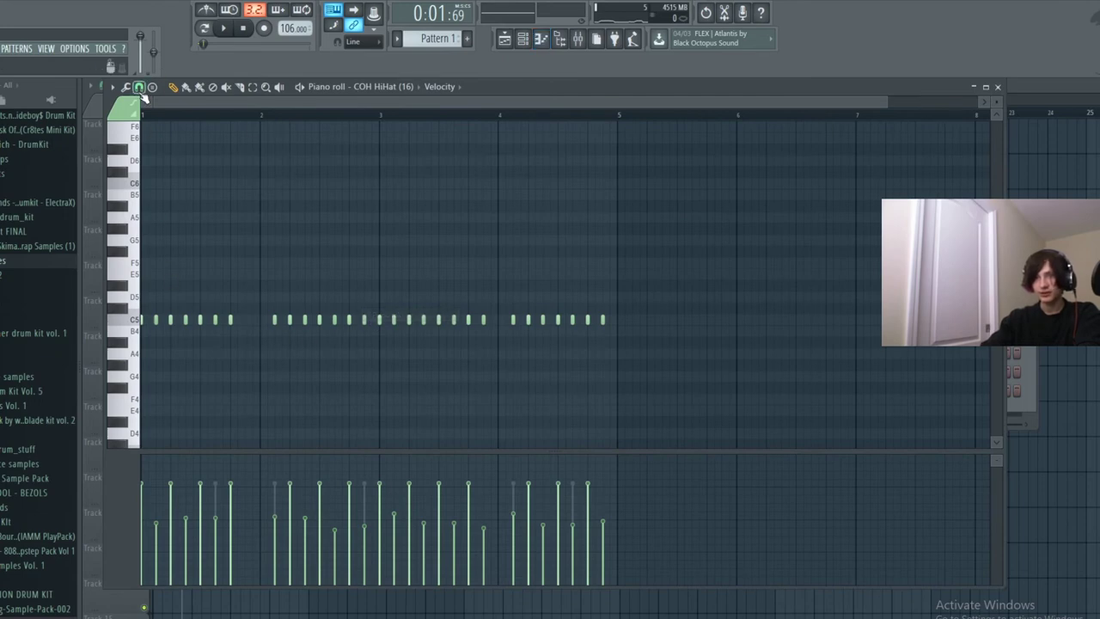
scroll(177, 201, up, 2)
drag(247, 99, 207, 105)
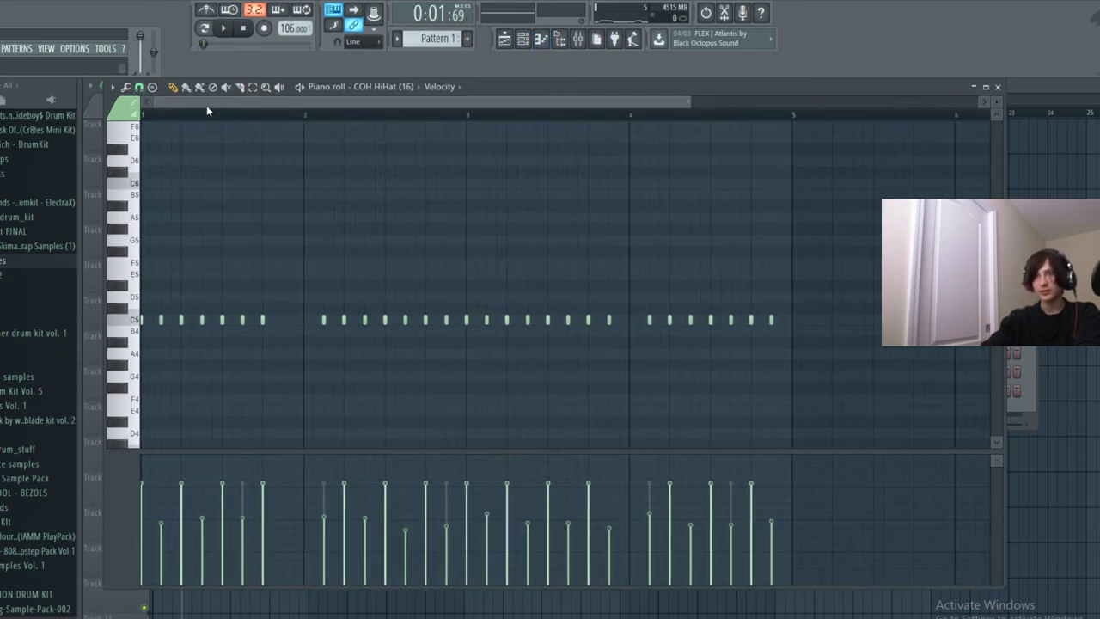
Set the snap to 1/3 step and fill the gap at the end of bar 1 with C5 triplet hi-hat notes up to bar 2's downbeat.
click(138, 88)
click(152, 183)
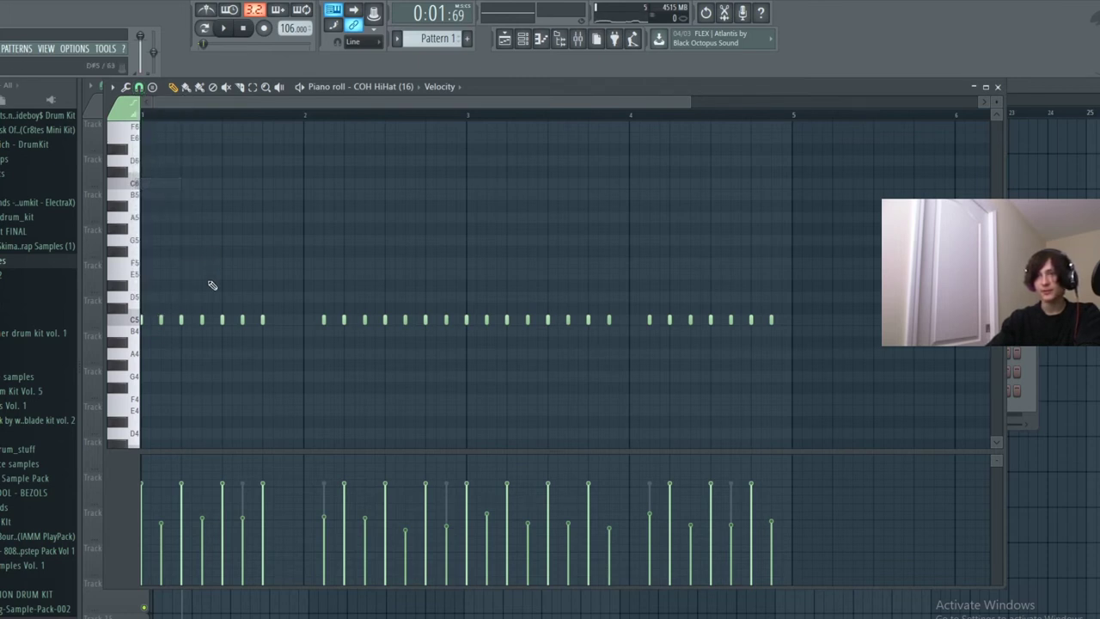
scroll(199, 145, up, 2)
drag(211, 106, 112, 137)
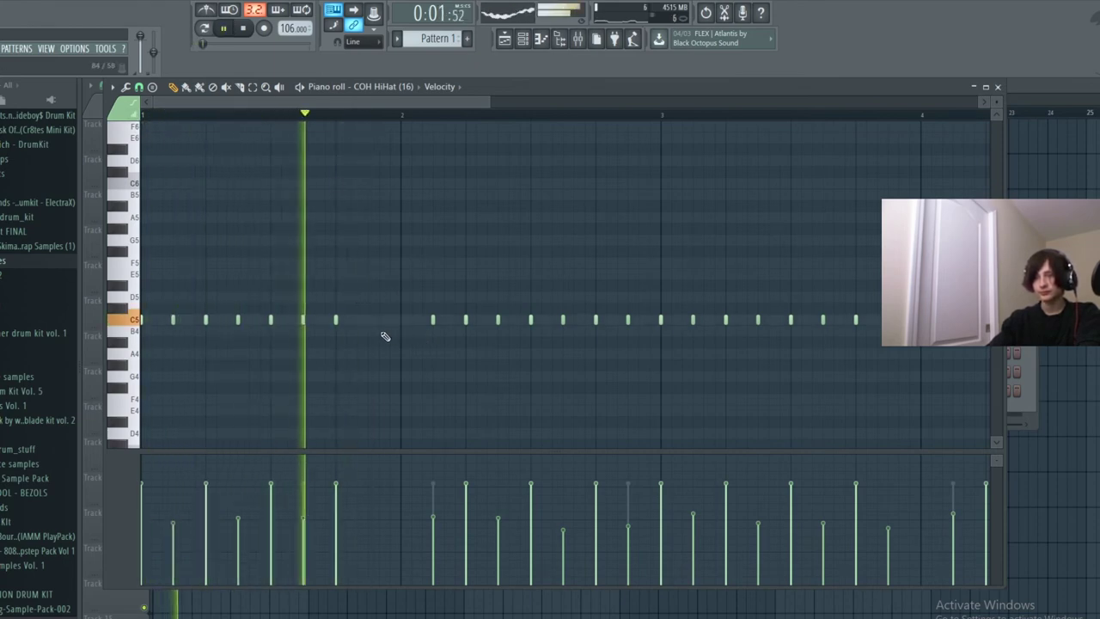
key(space)
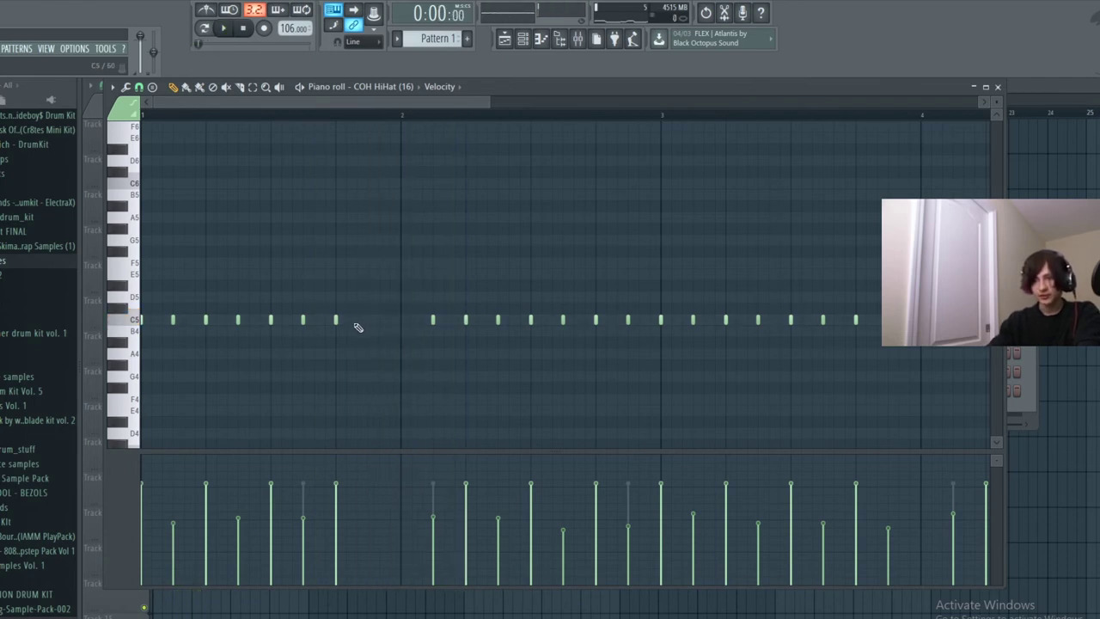
right_click(418, 321)
key(space)
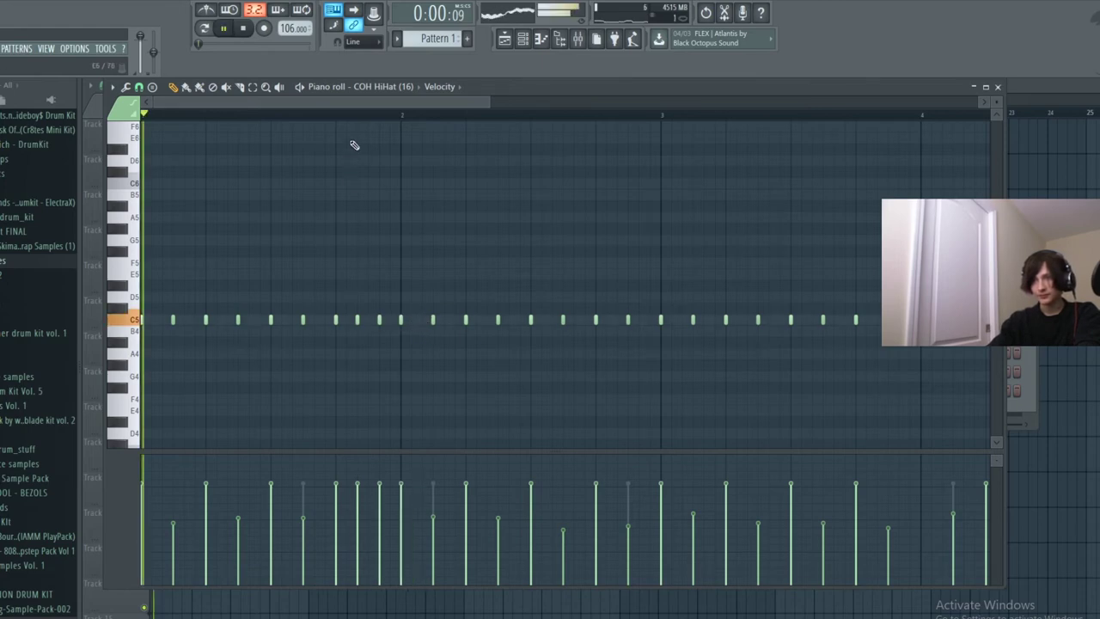
Continue the C5 triplet run with two more notes in bar 2's first beat, removing the existing offbeat note between them.
key(space)
click(425, 319)
key(space)
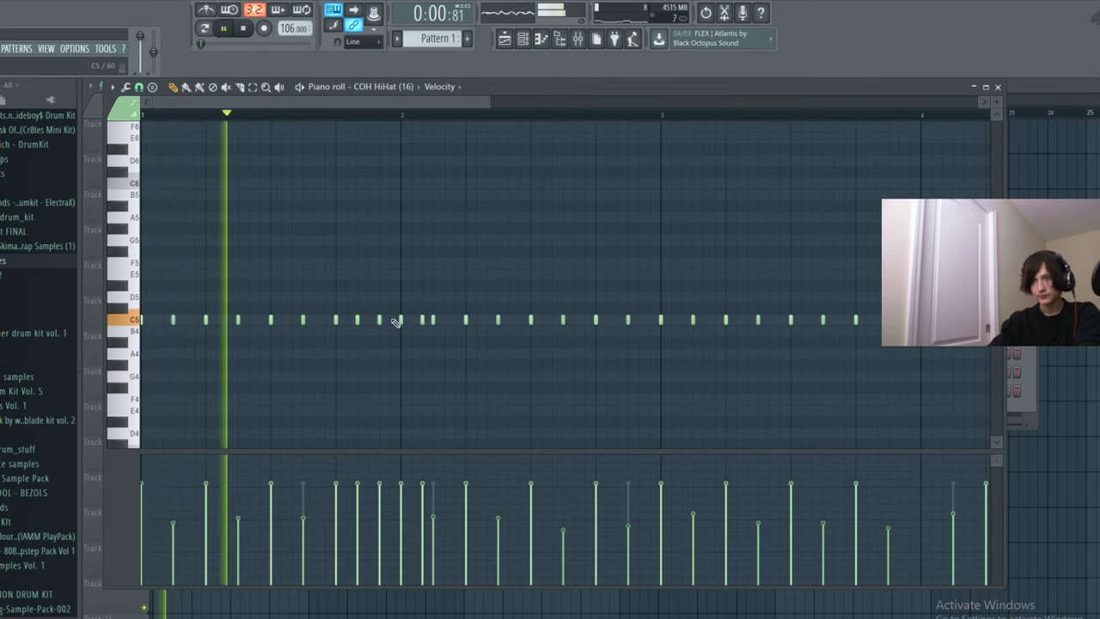
key(space)
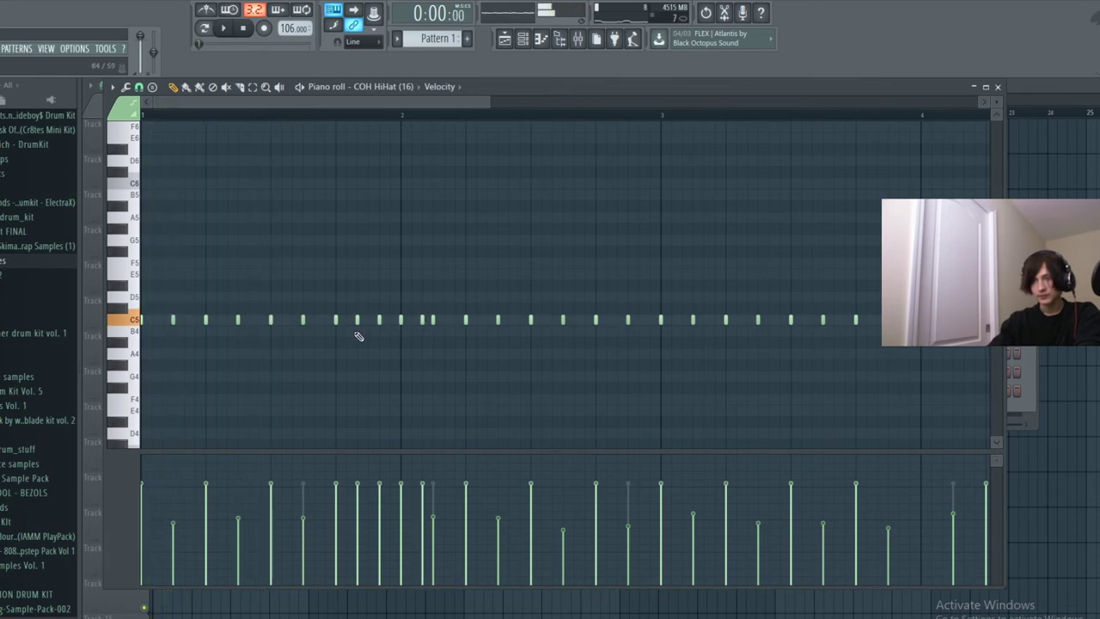
click(141, 89)
click(158, 191)
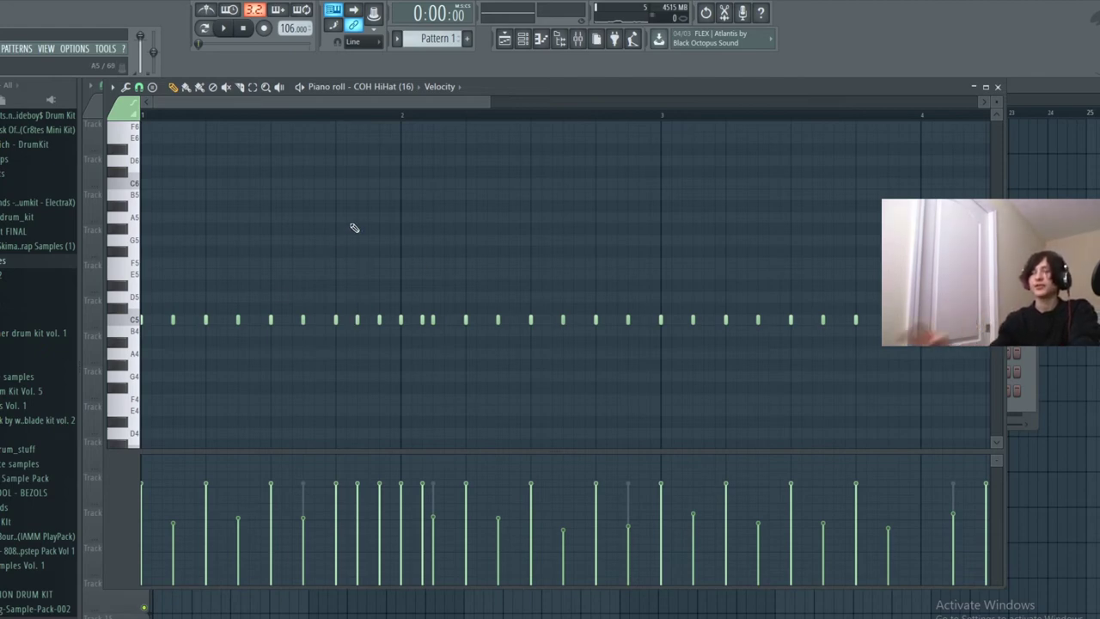
key(space)
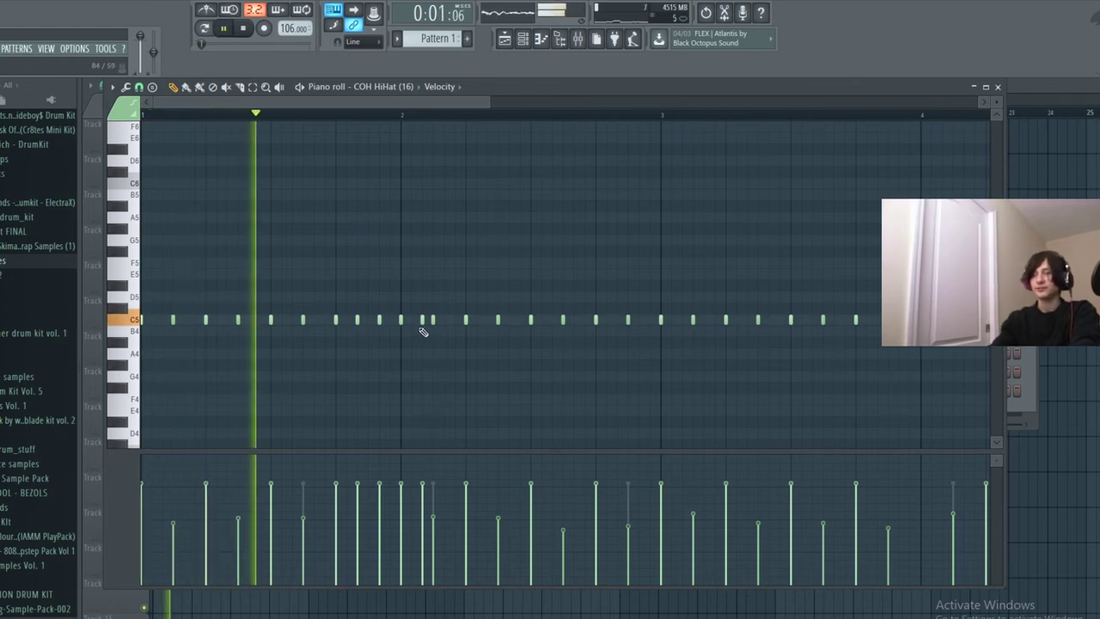
key(space)
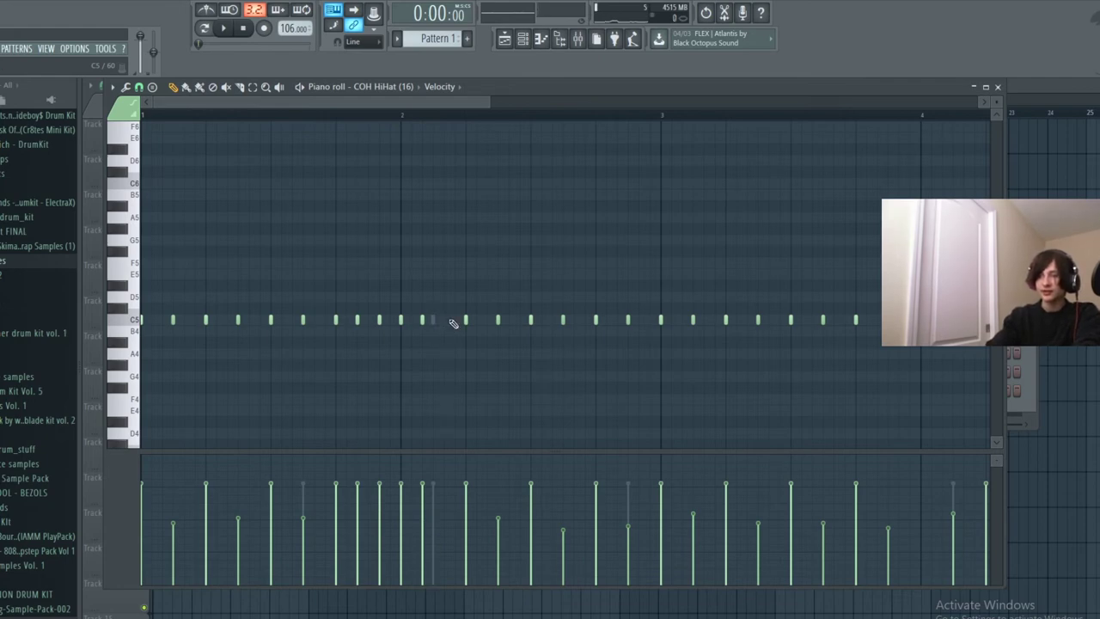
click(445, 319)
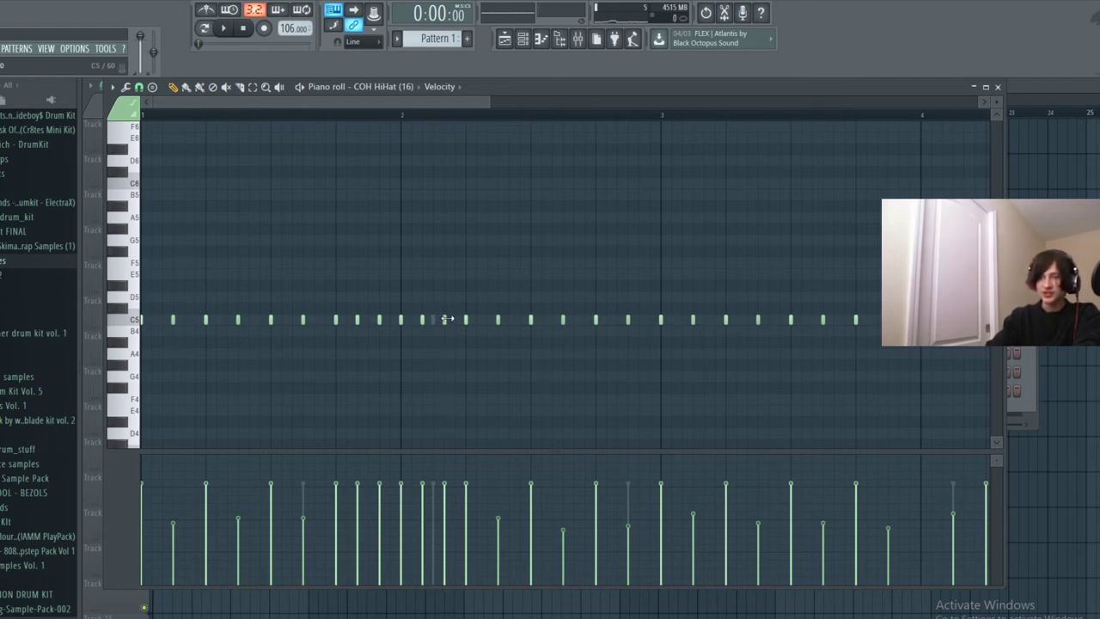
Lower the velocity of the triplet run's second note to about 50%, reduce bar 2's downbeat note slightly, and play the result.
click(361, 522)
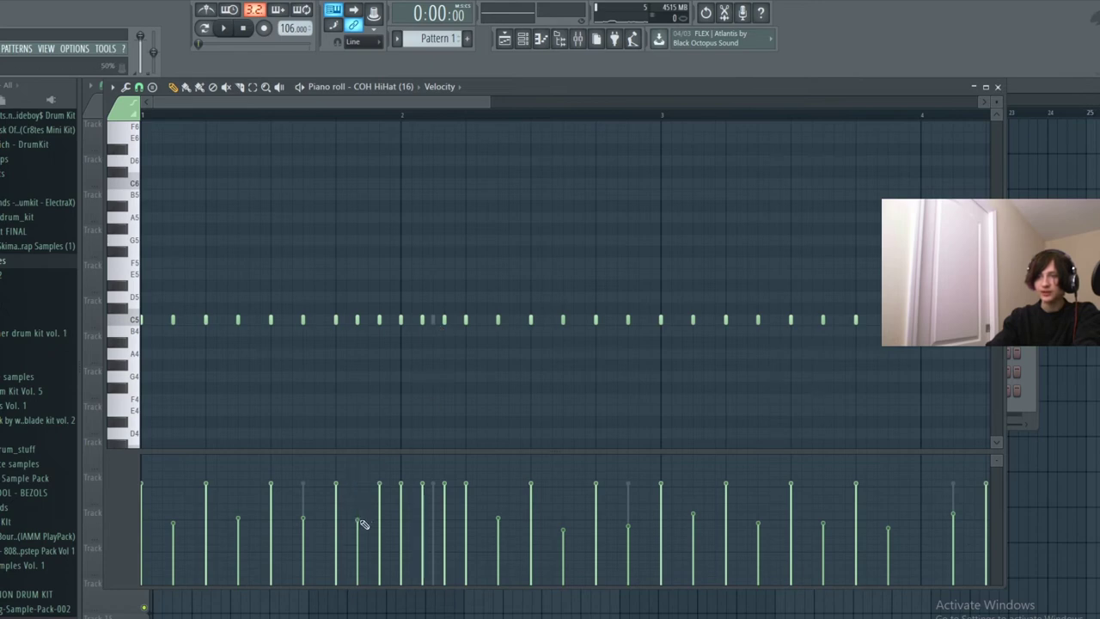
click(399, 501)
key(space)
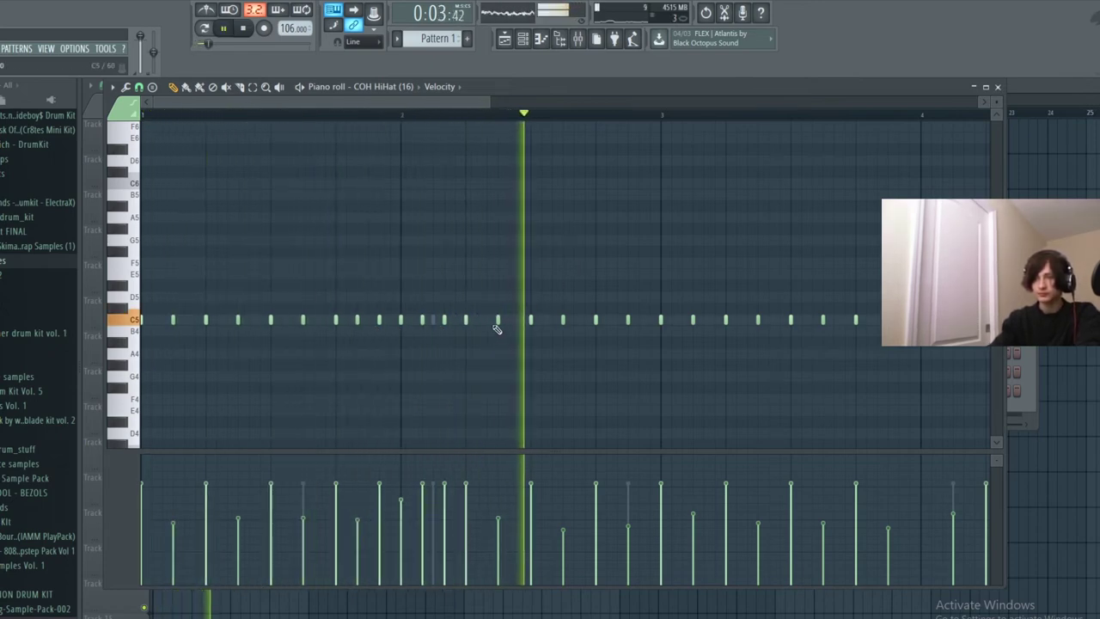
key(space)
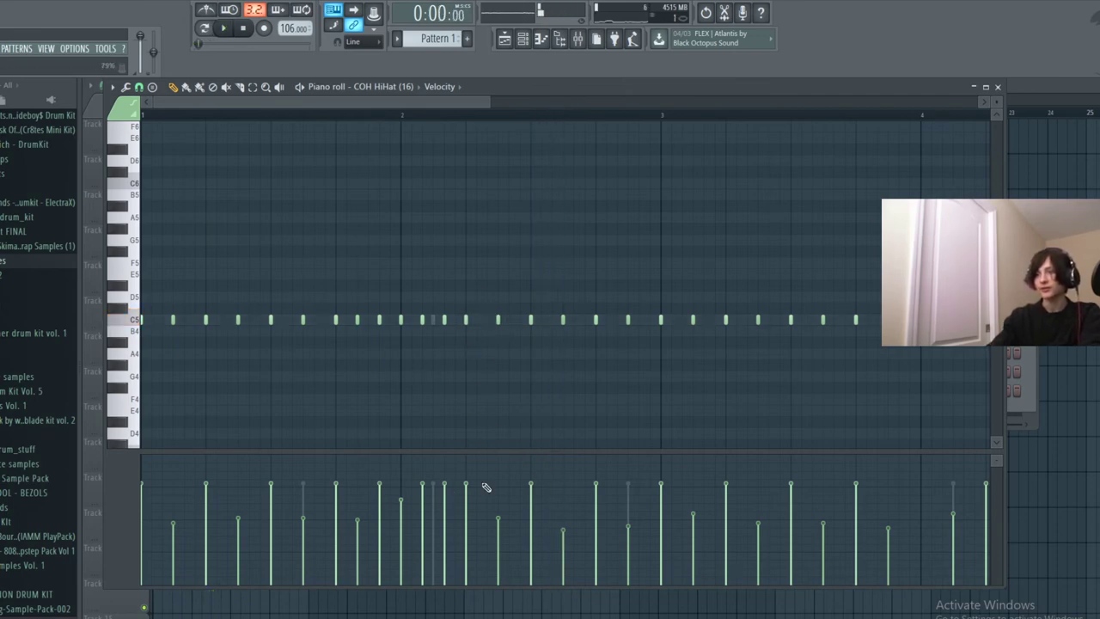
Set the snap to 1/4 step and play the hi-hat pattern from the start of bar 3.
drag(491, 100, 629, 146)
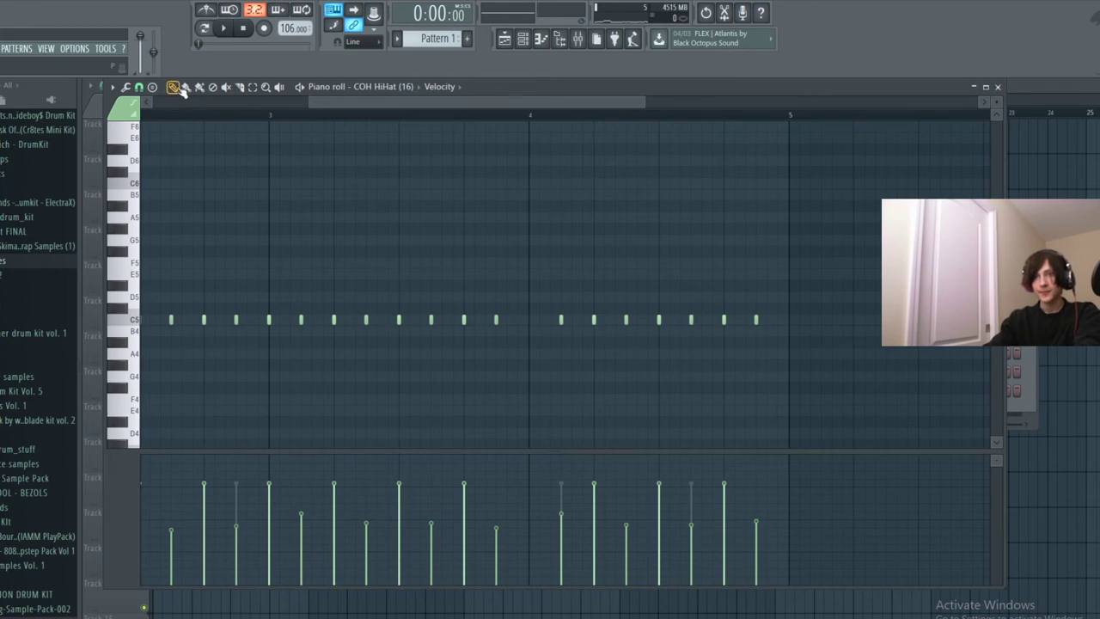
click(139, 87)
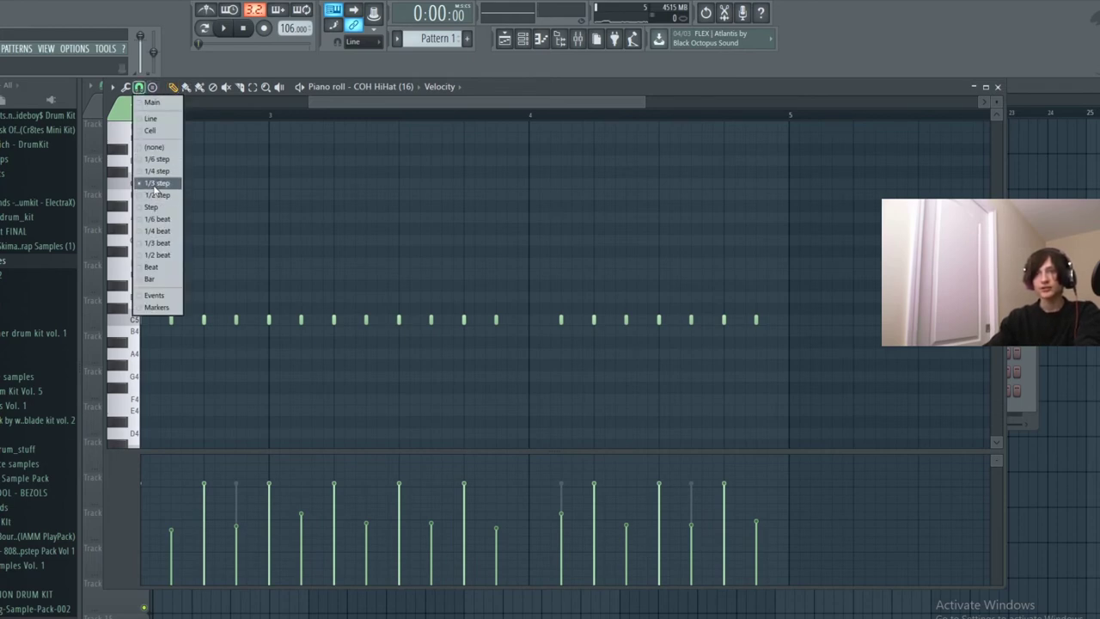
click(159, 179)
scroll(411, 343, up, 3)
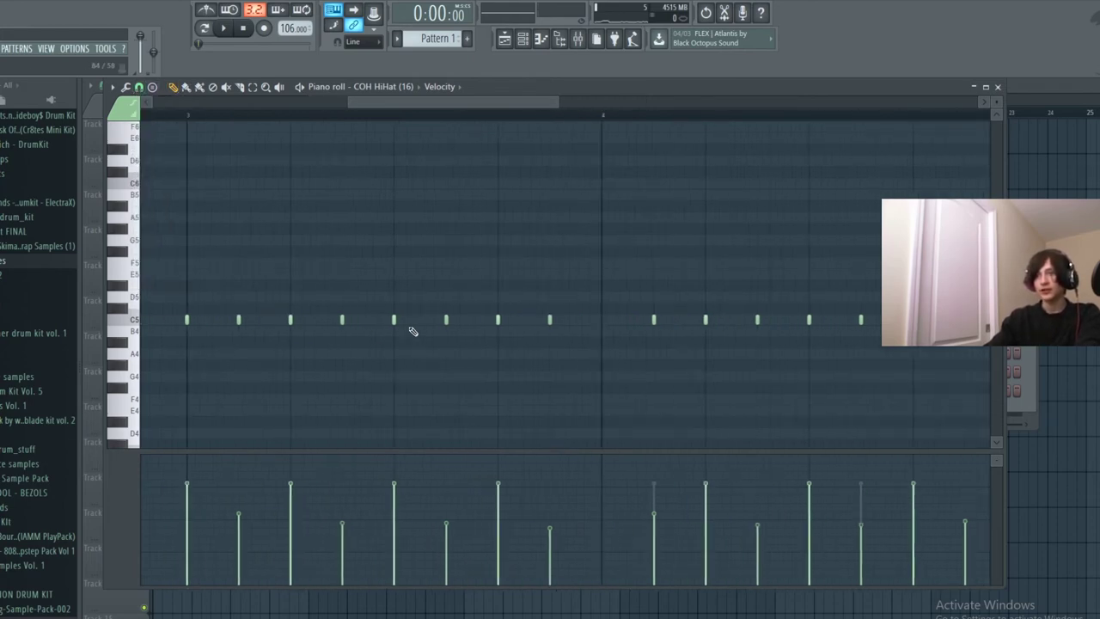
click(152, 116)
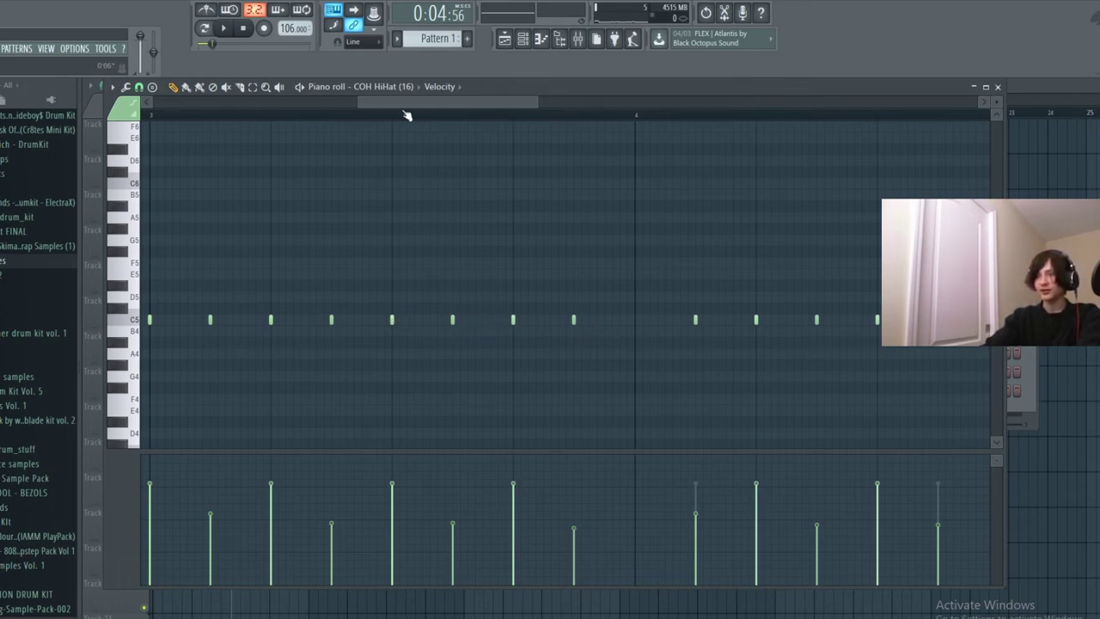
scroll(408, 115, down, 2)
key(space)
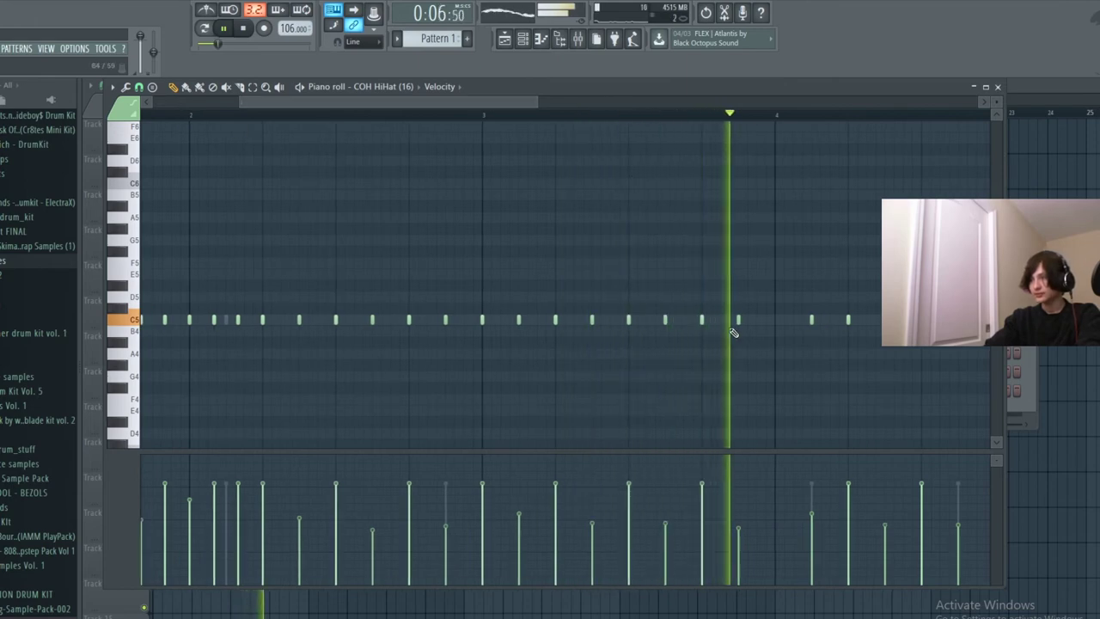
key(space)
Add three C5 notes at 1/4-step spacing right after the beat 4 hit of bar 3 and play the roll.
click(706, 320)
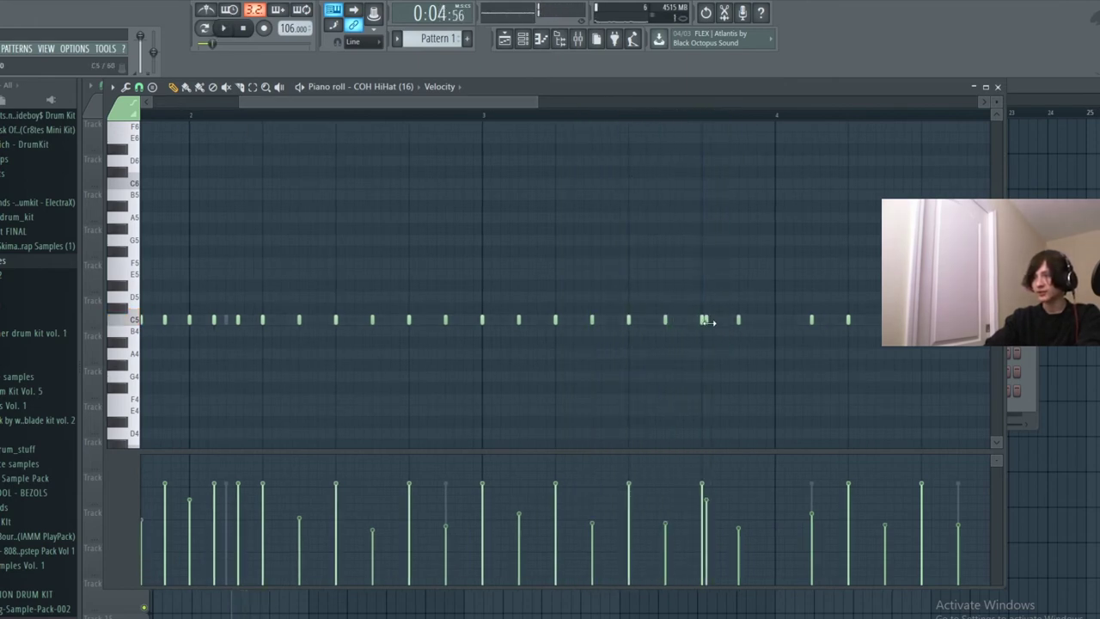
scroll(714, 329, up, 4)
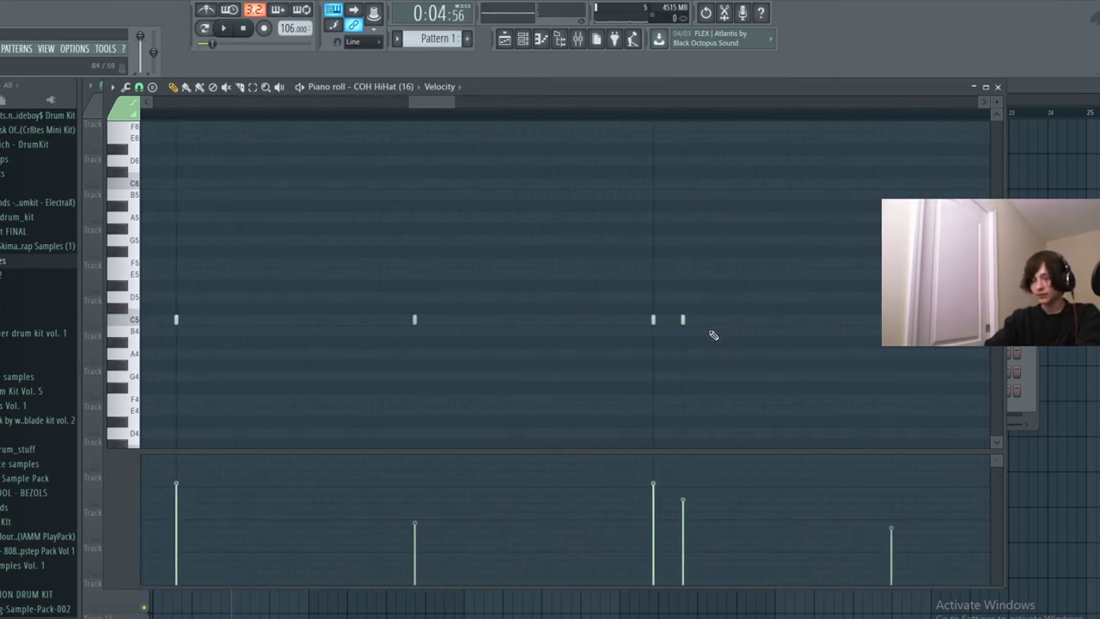
click(713, 320)
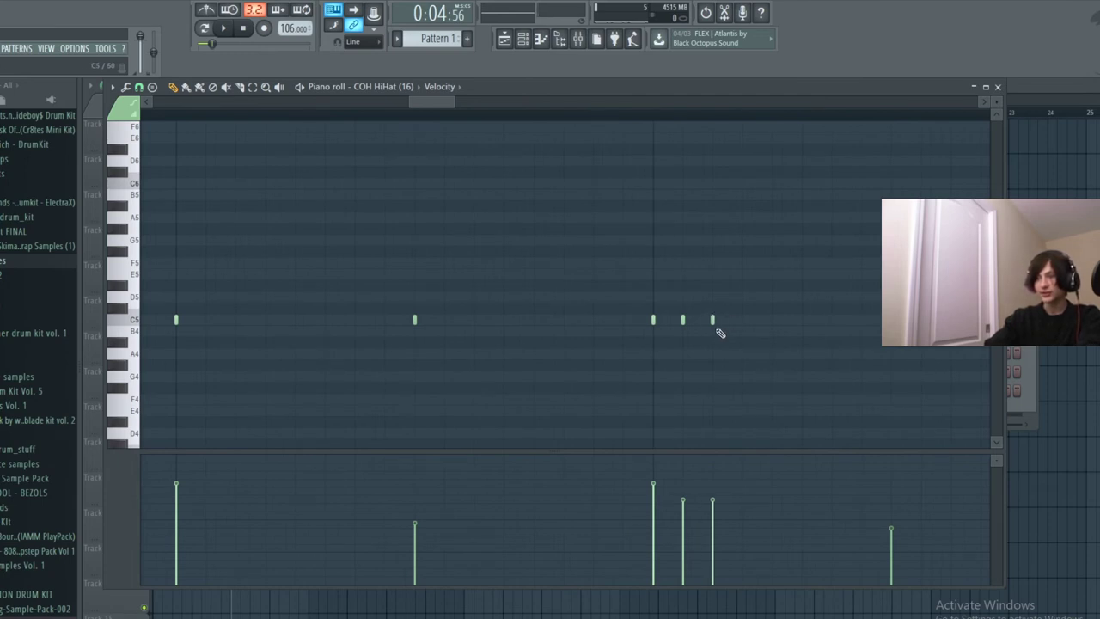
click(742, 320)
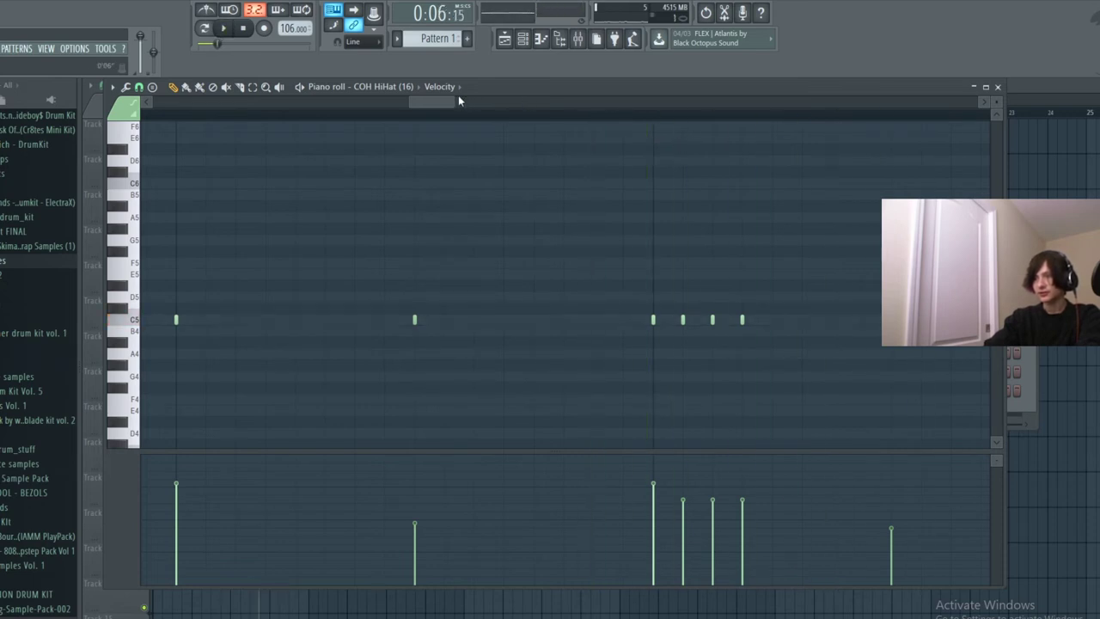
drag(452, 103, 723, 124)
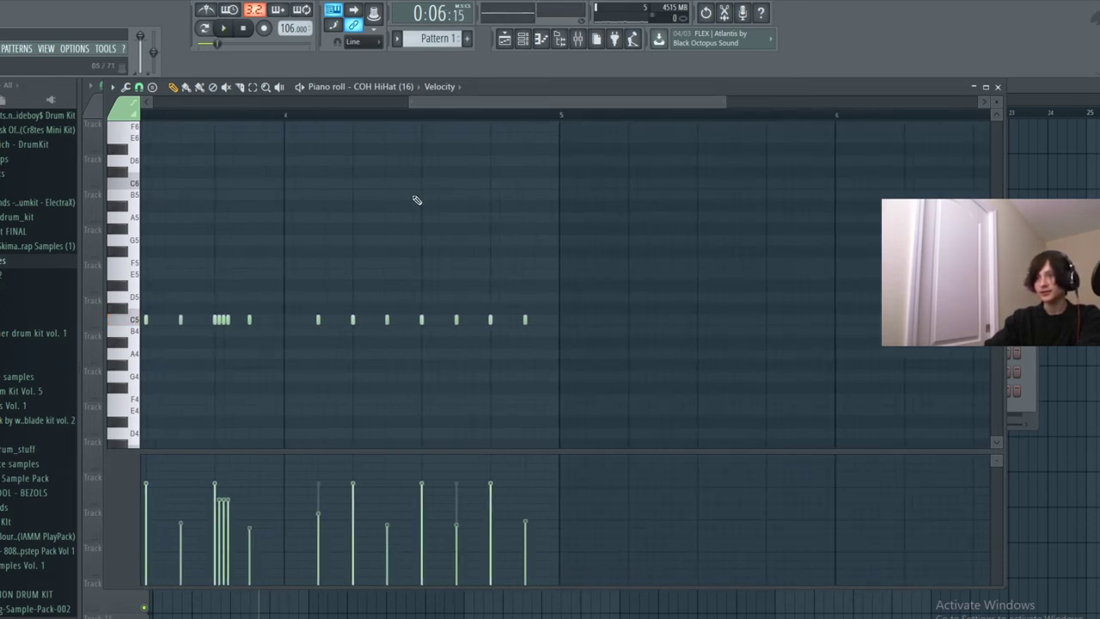
key(space)
key(space)
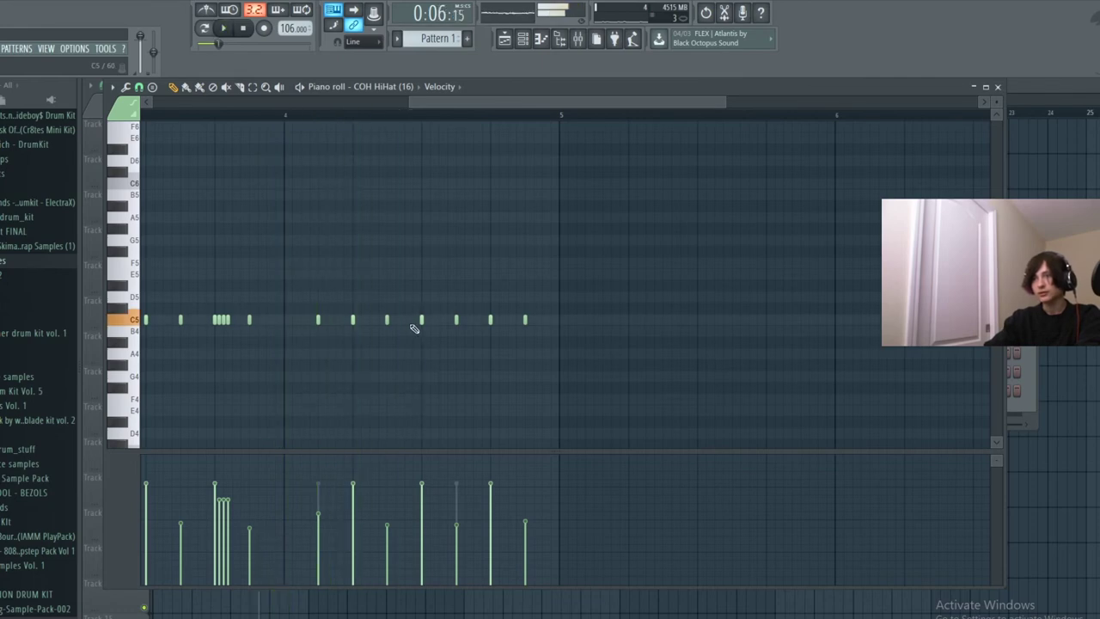
Set the snap to 1/3 step, add two C5 triplet notes just before beat 3 of bar 4, raise the run's velocities, and play it.
click(395, 319)
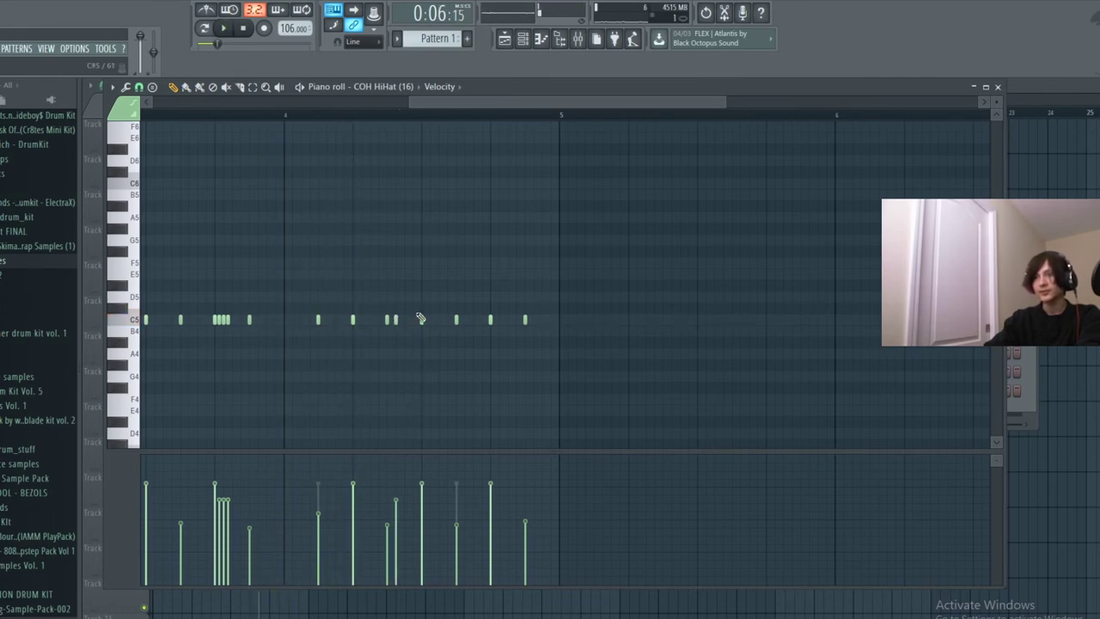
right_click(396, 320)
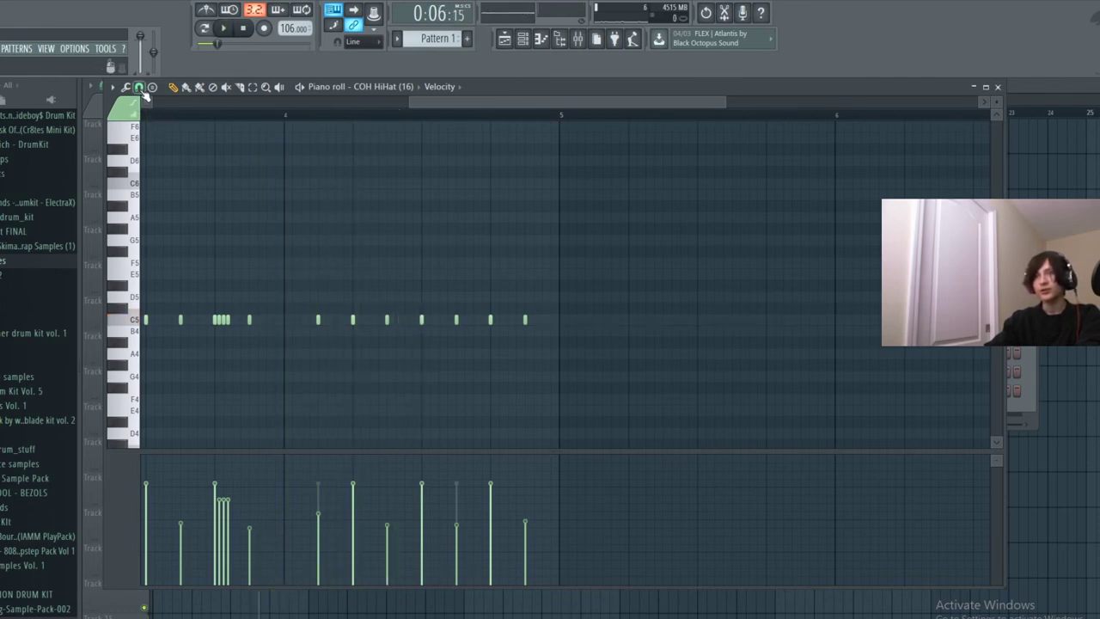
click(141, 89)
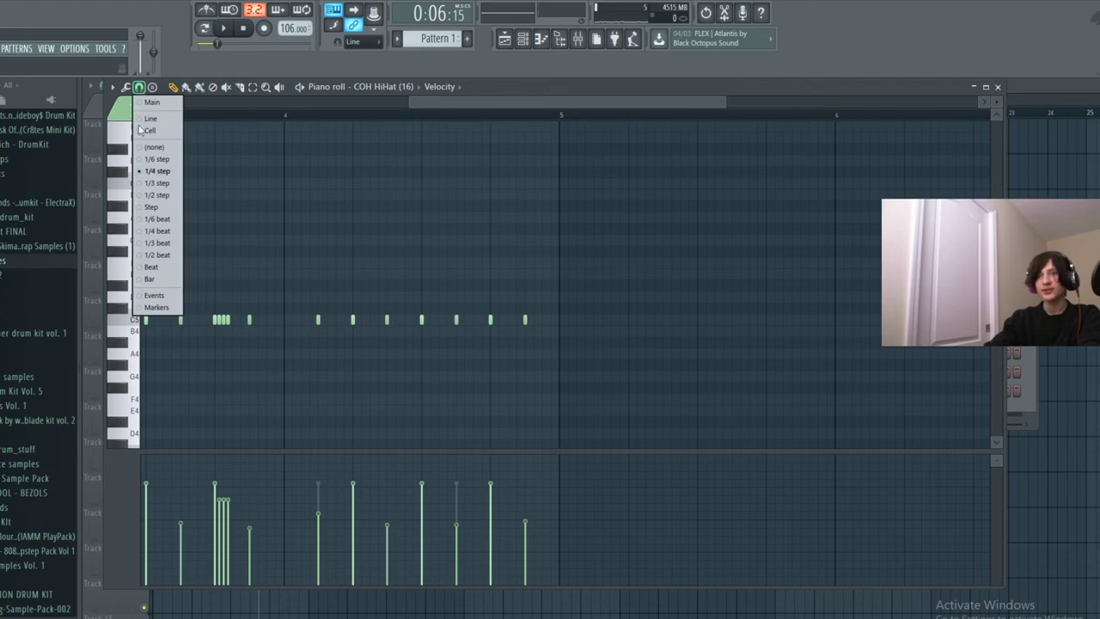
click(167, 185)
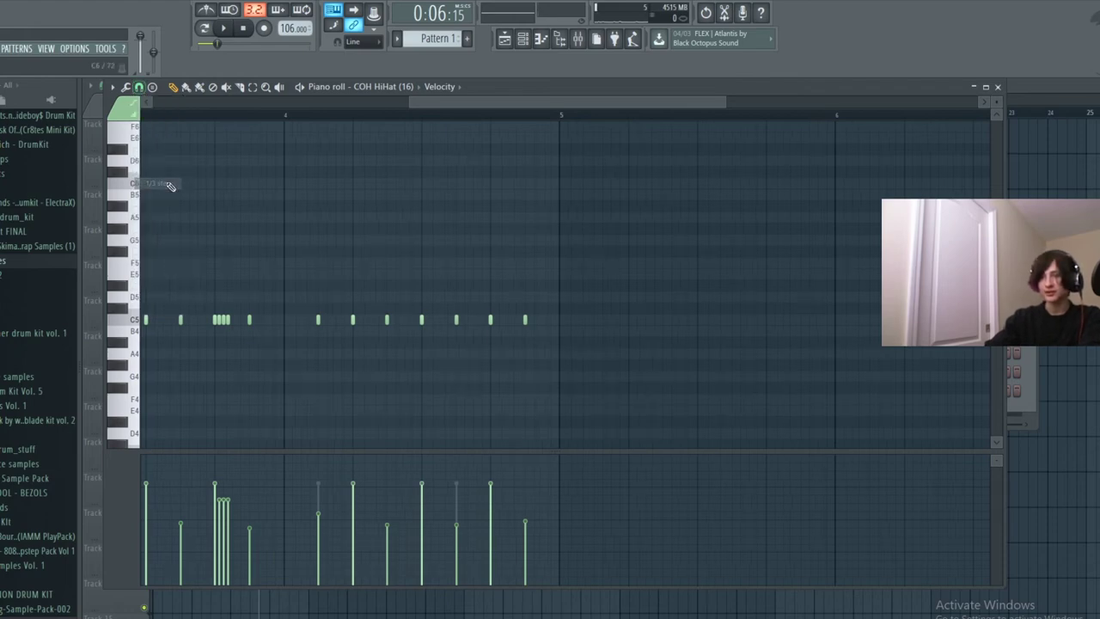
click(410, 319)
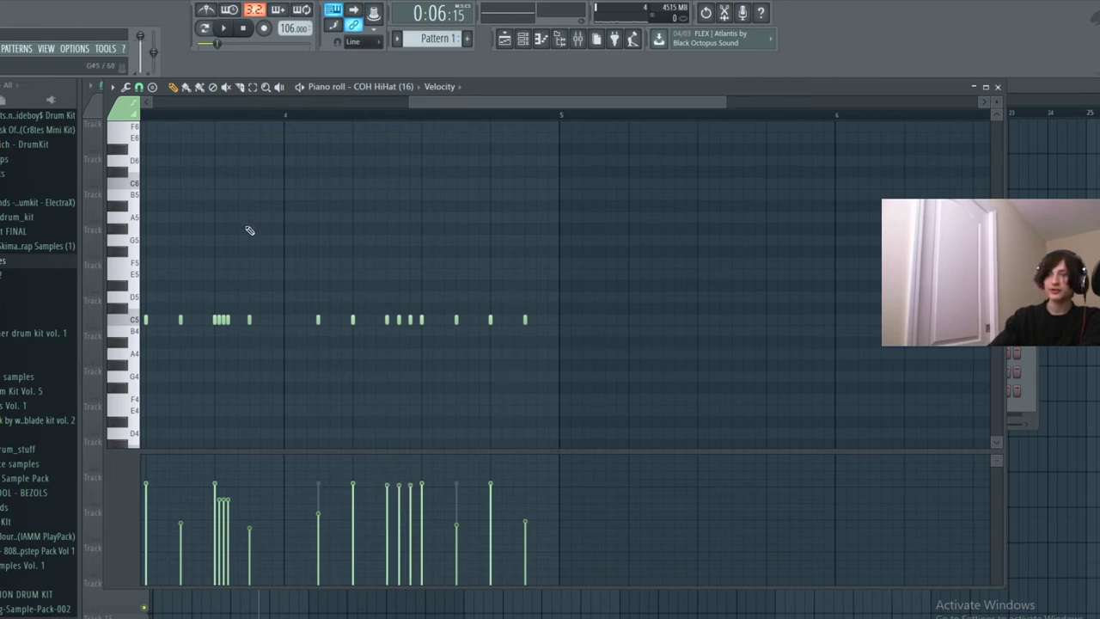
key(space)
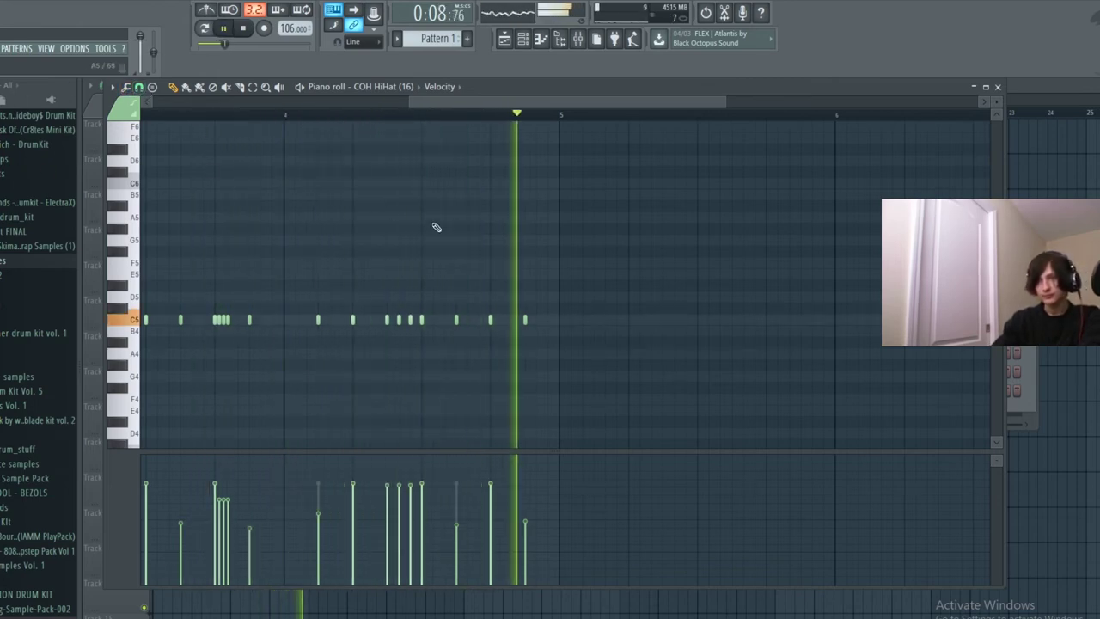
Set the Piano roll snap to Line and bring the Playlist arrangement back into view.
click(138, 87)
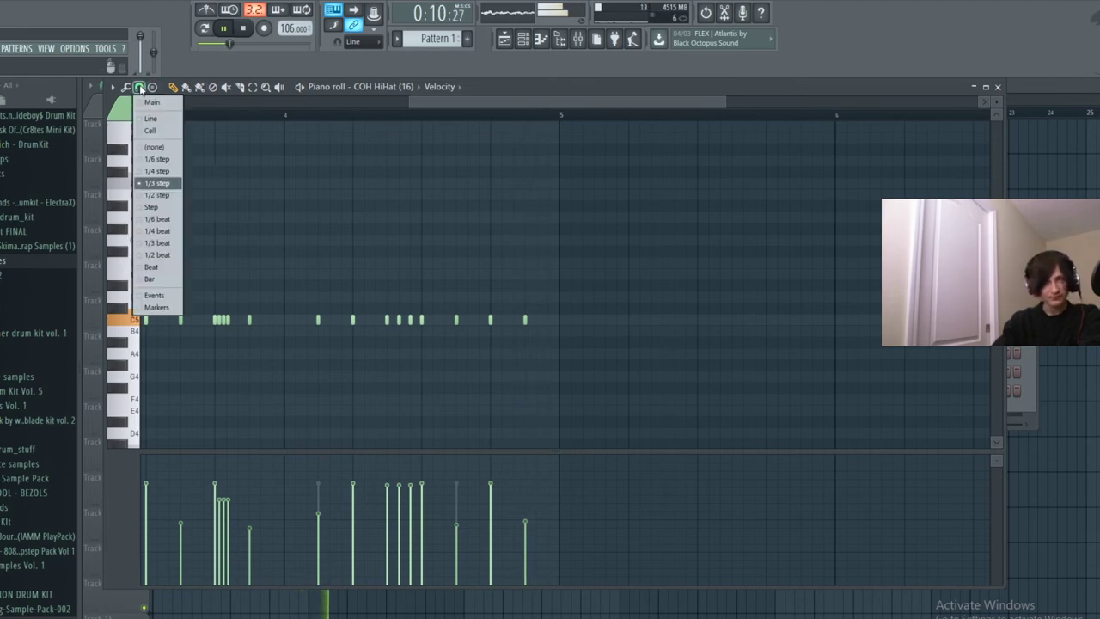
click(172, 120)
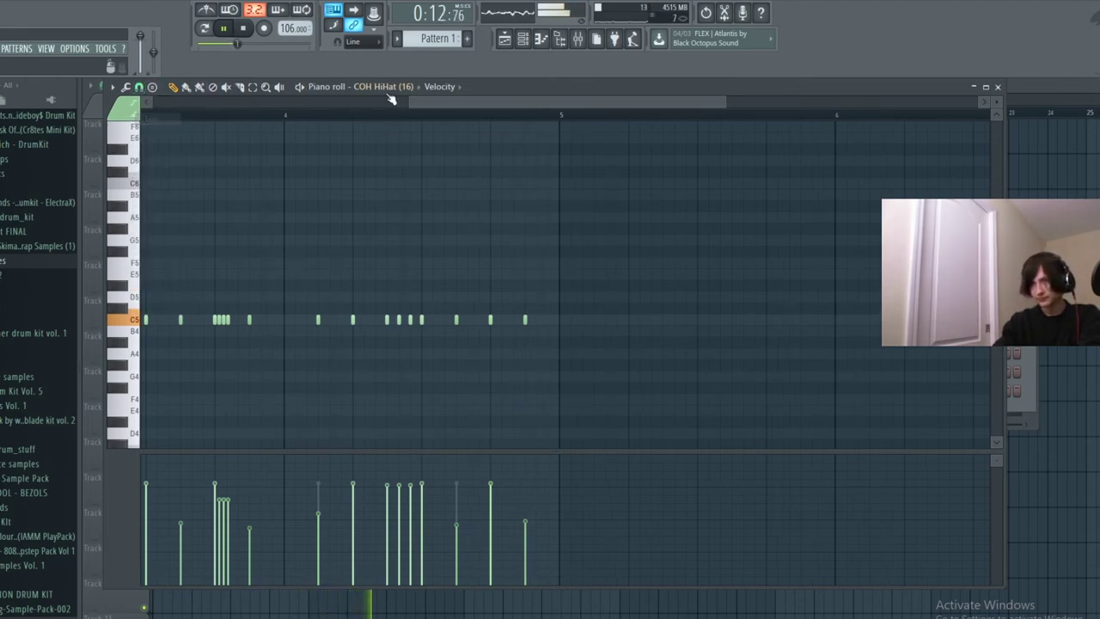
drag(410, 101, 95, 112)
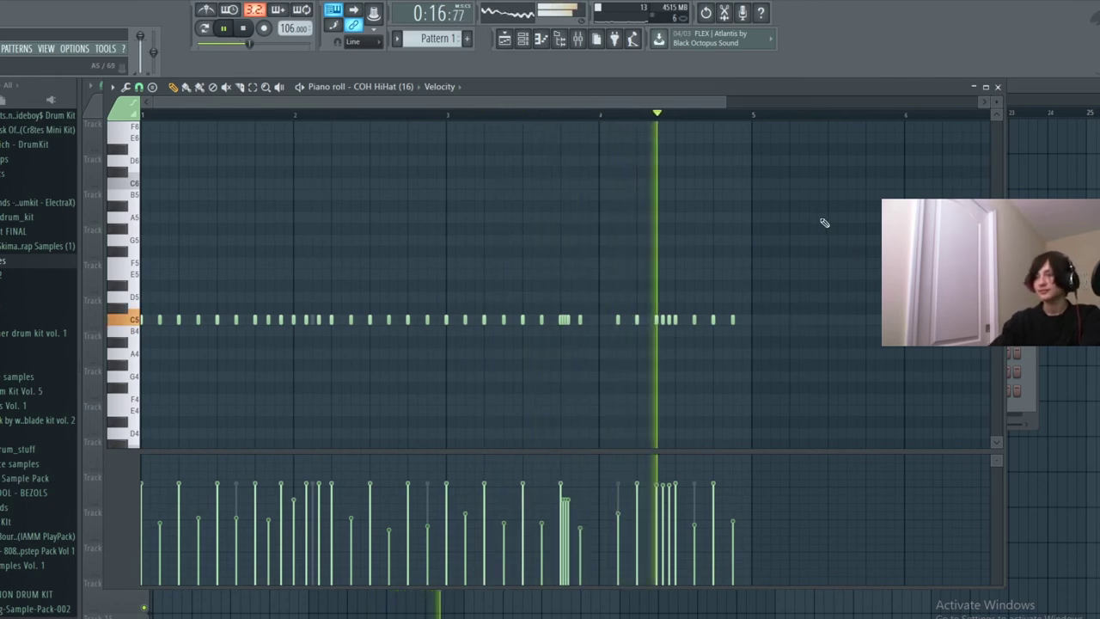
click(507, 39)
click(506, 39)
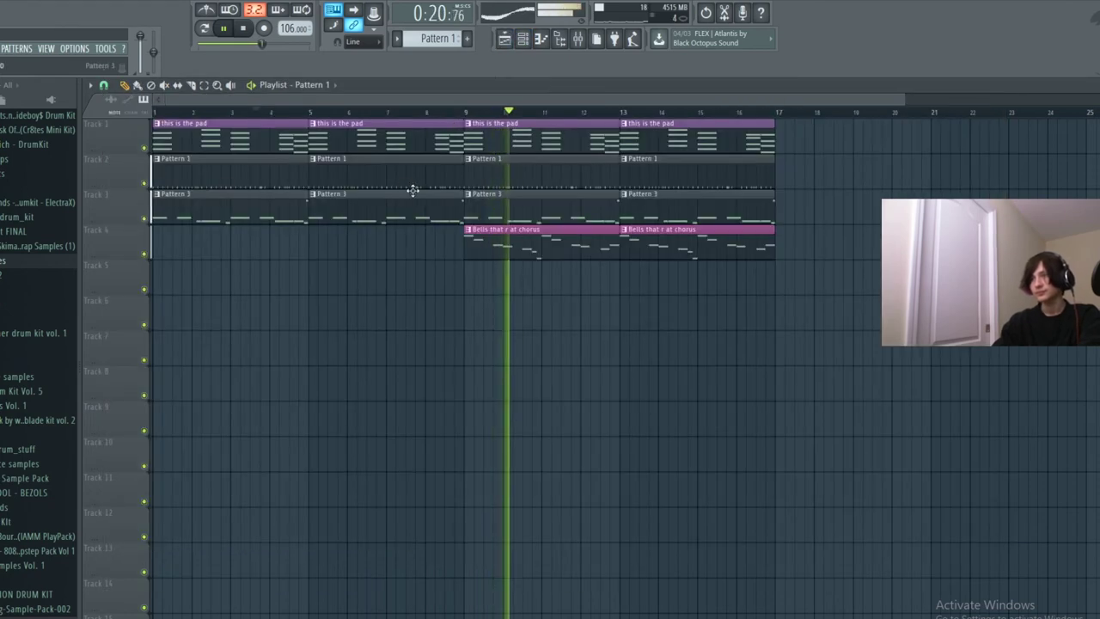
Play sections of the Playlist arrangement from around bar 18 and bar 2, and stop playback.
click(204, 84)
drag(538, 207, 168, 277)
double_click(838, 113)
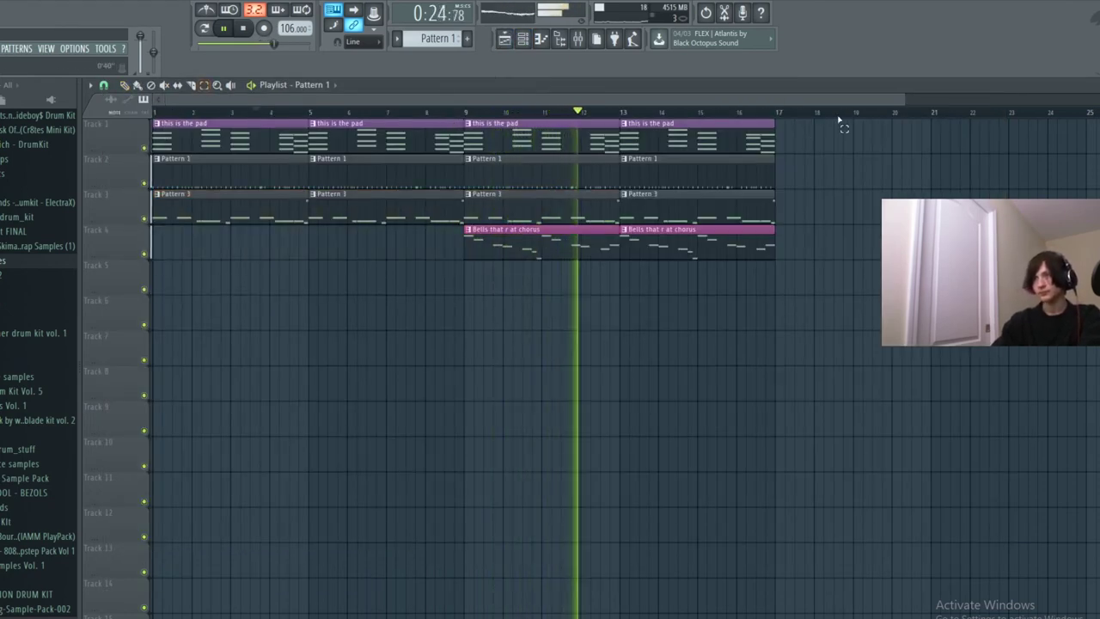
key(space)
click(826, 113)
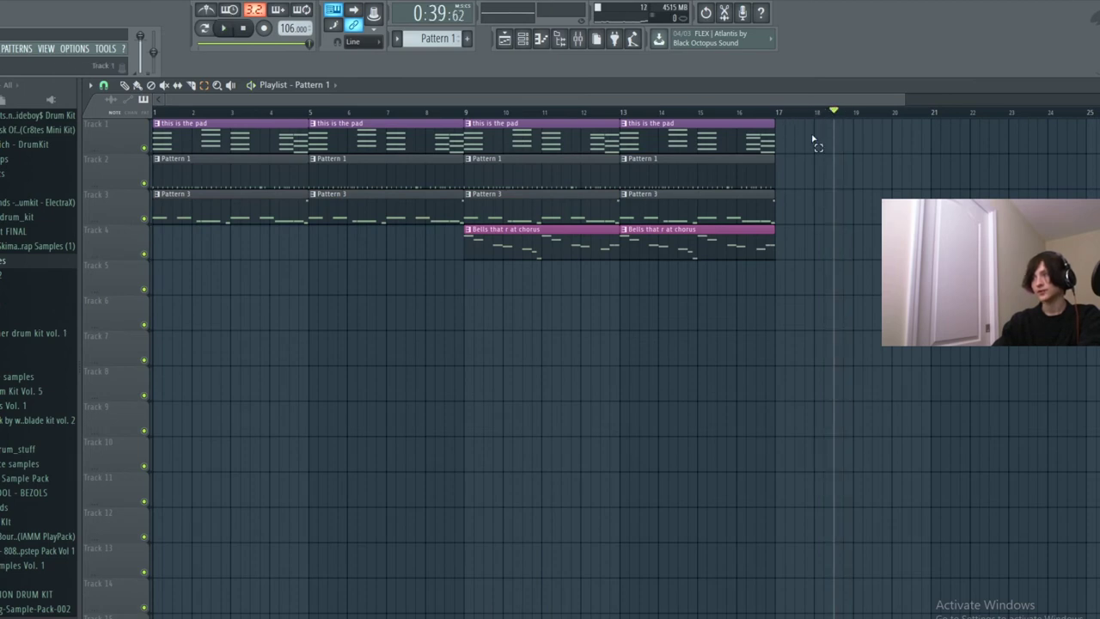
drag(813, 139, 170, 341)
click(193, 114)
key(space)
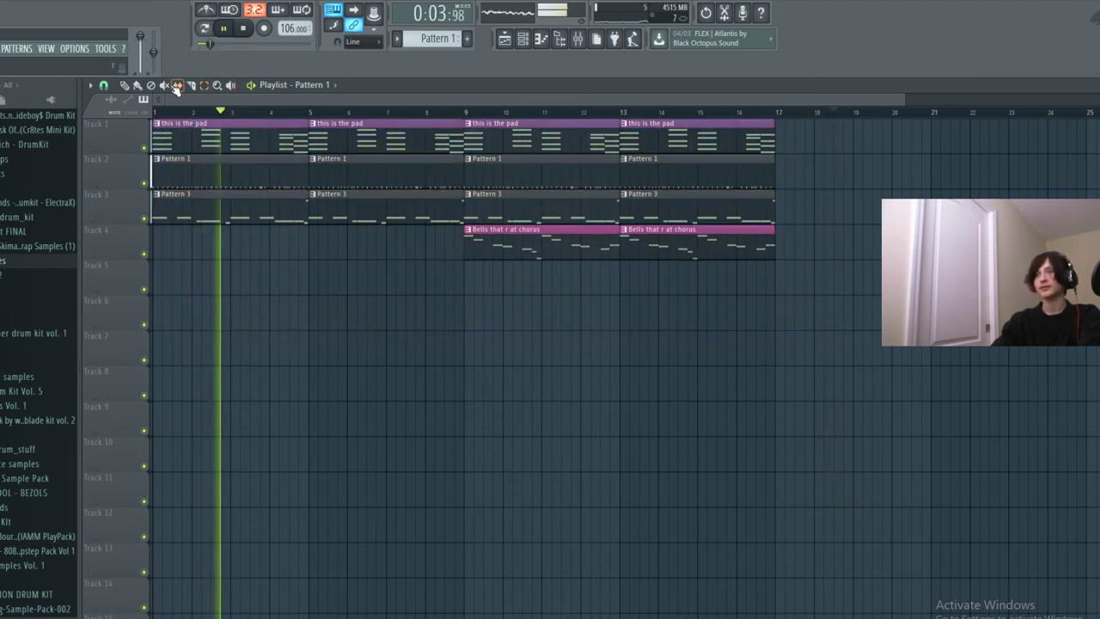
key(space)
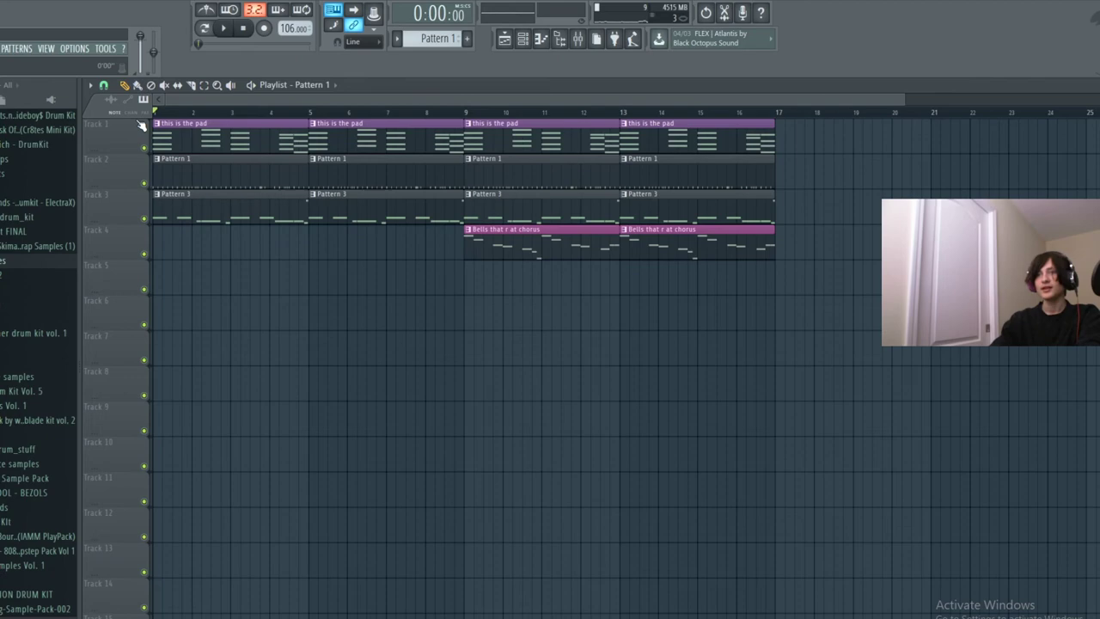
Switch to the "this is the pad" pattern and add another Nexus instrument to the Channel rack.
click(534, 41)
scroll(446, 38, down, 1)
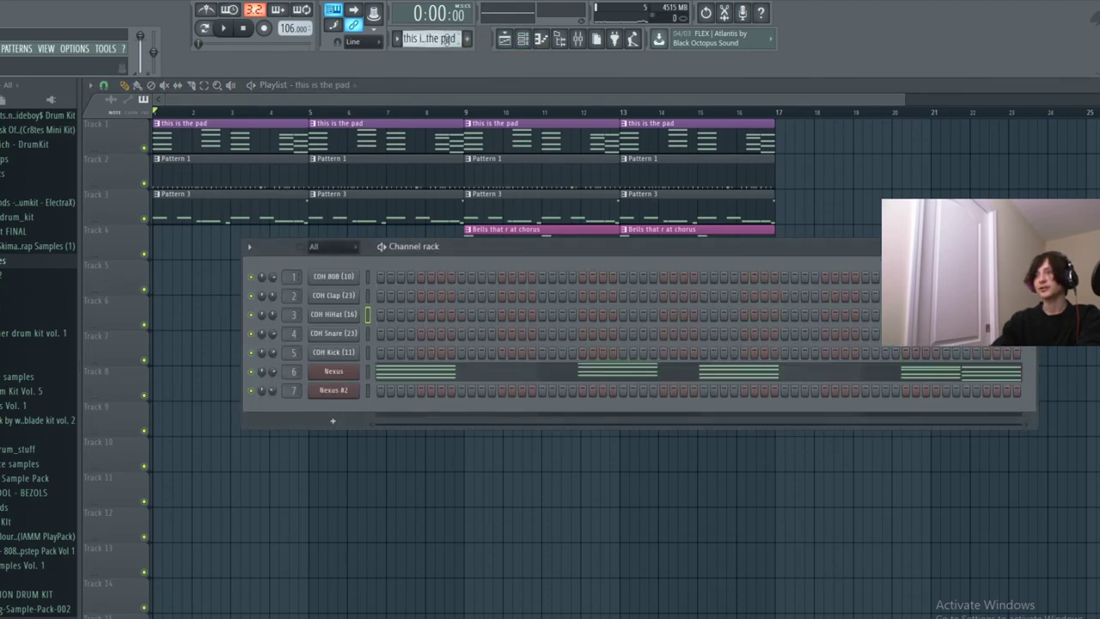
click(614, 40)
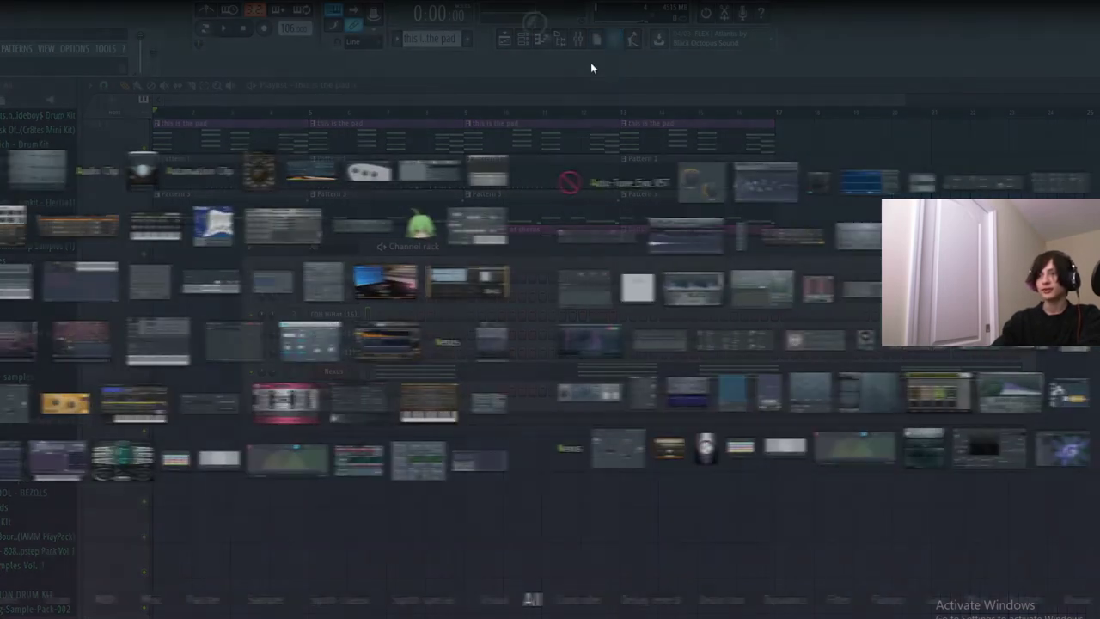
click(450, 346)
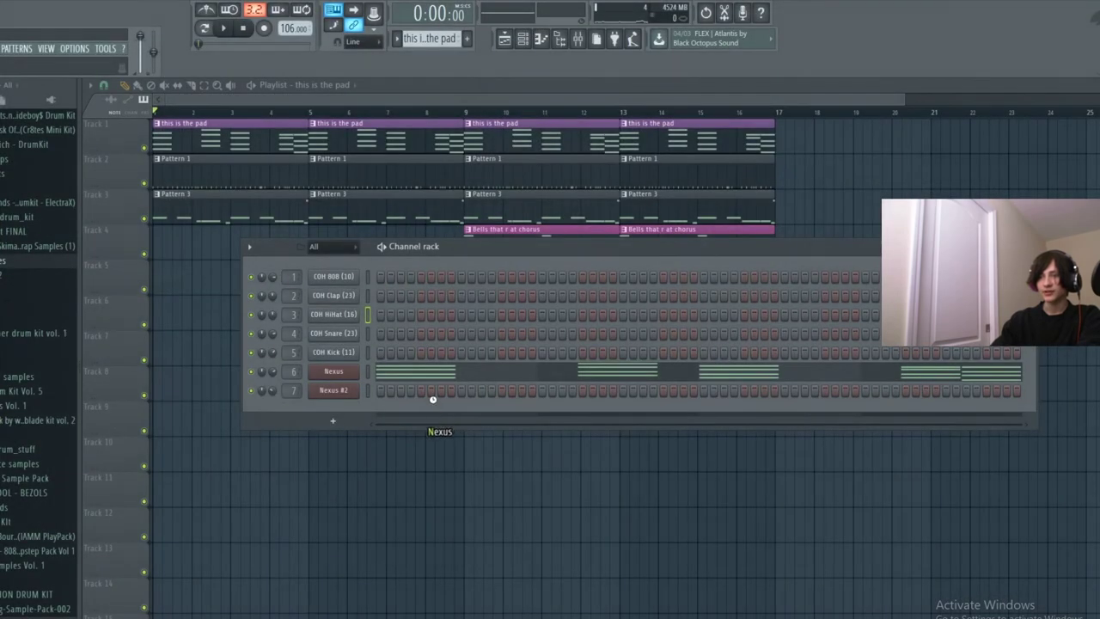
drag(686, 247, 687, 232)
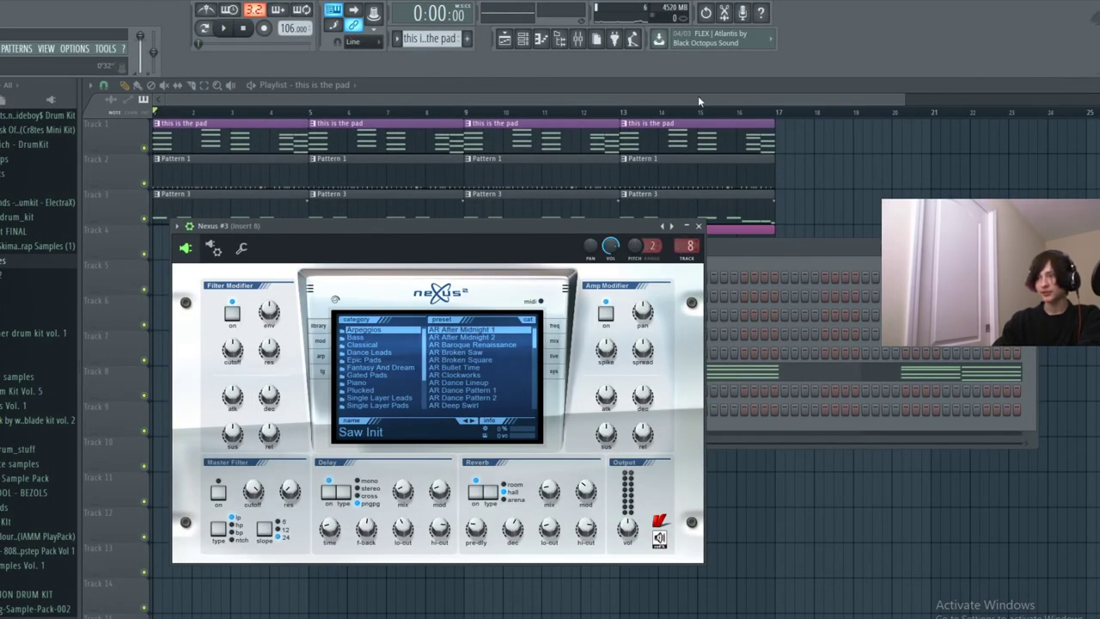
Rename mixer insert 8 to "LEad instrument" and give it a teal color.
click(597, 39)
click(556, 95)
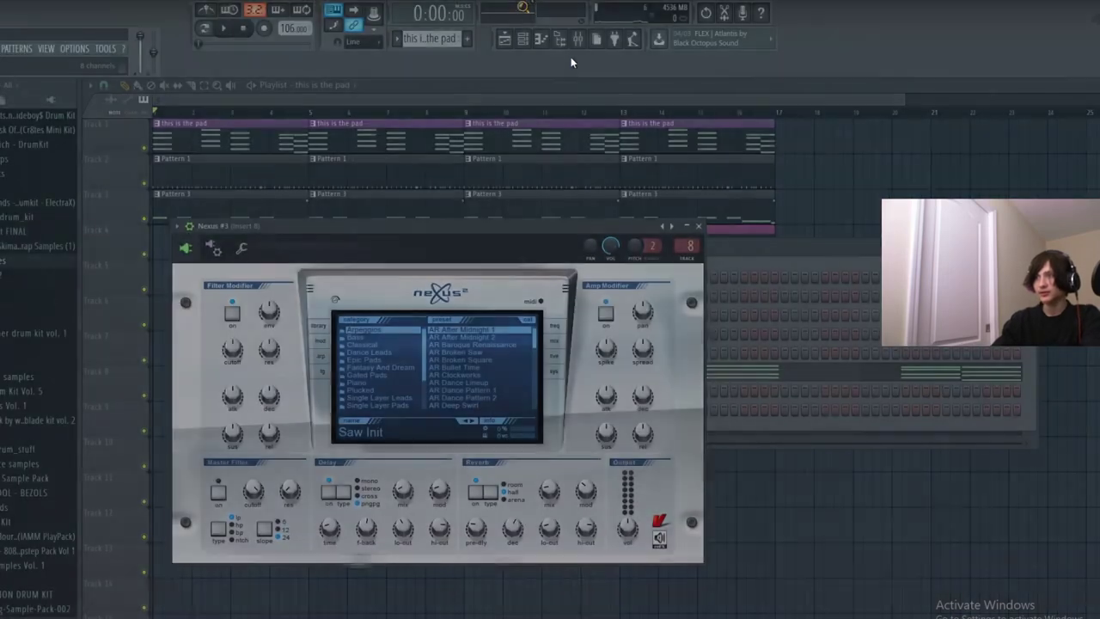
click(577, 38)
right_click(489, 114)
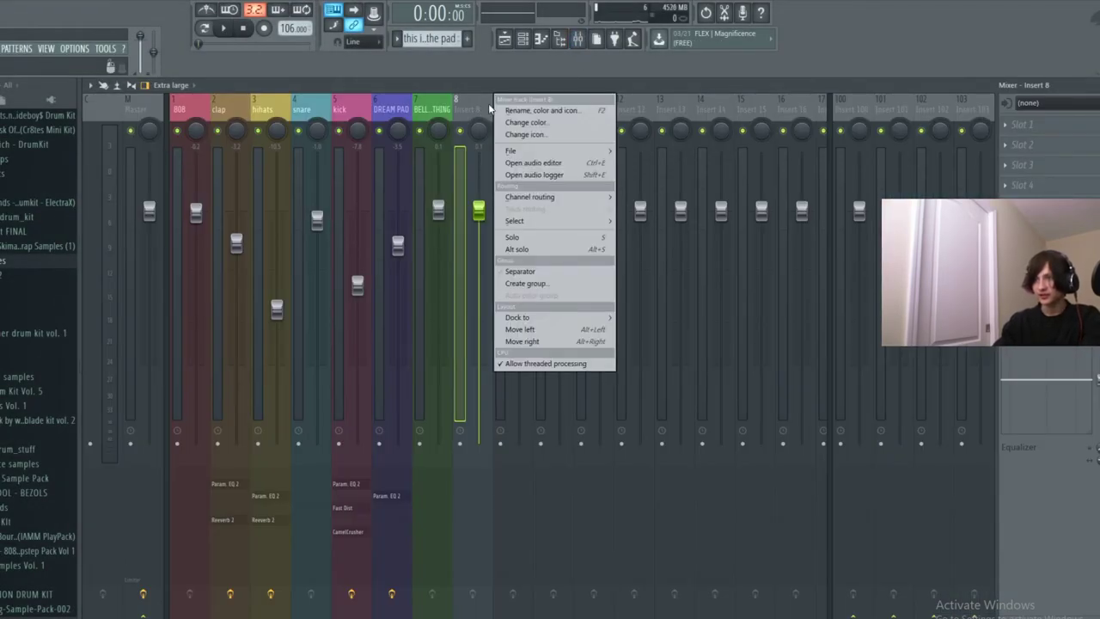
click(513, 111)
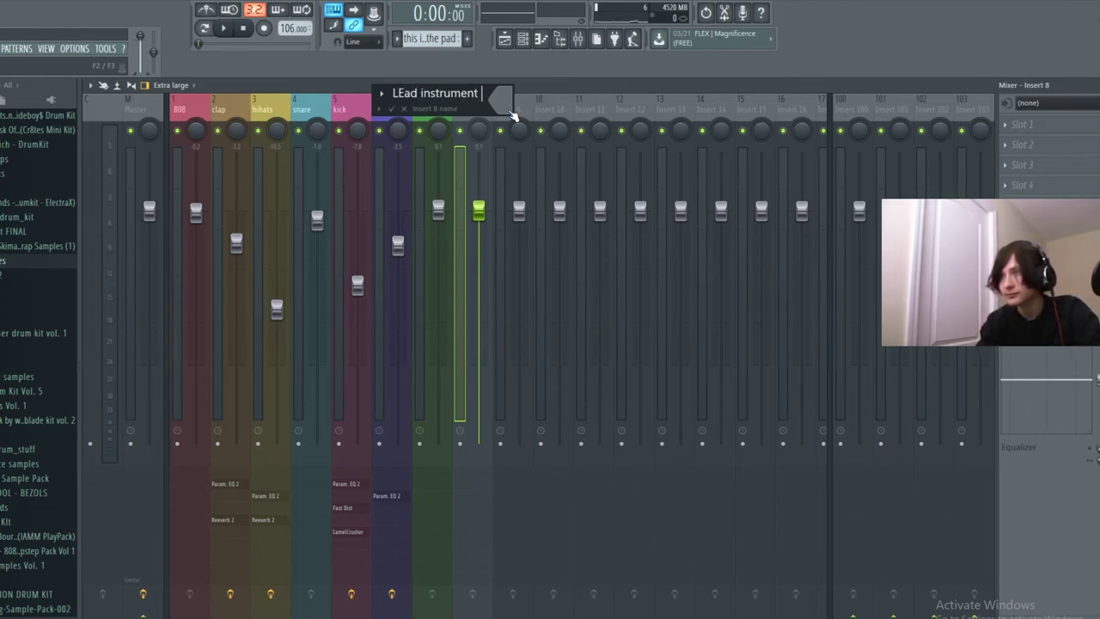
click(502, 105)
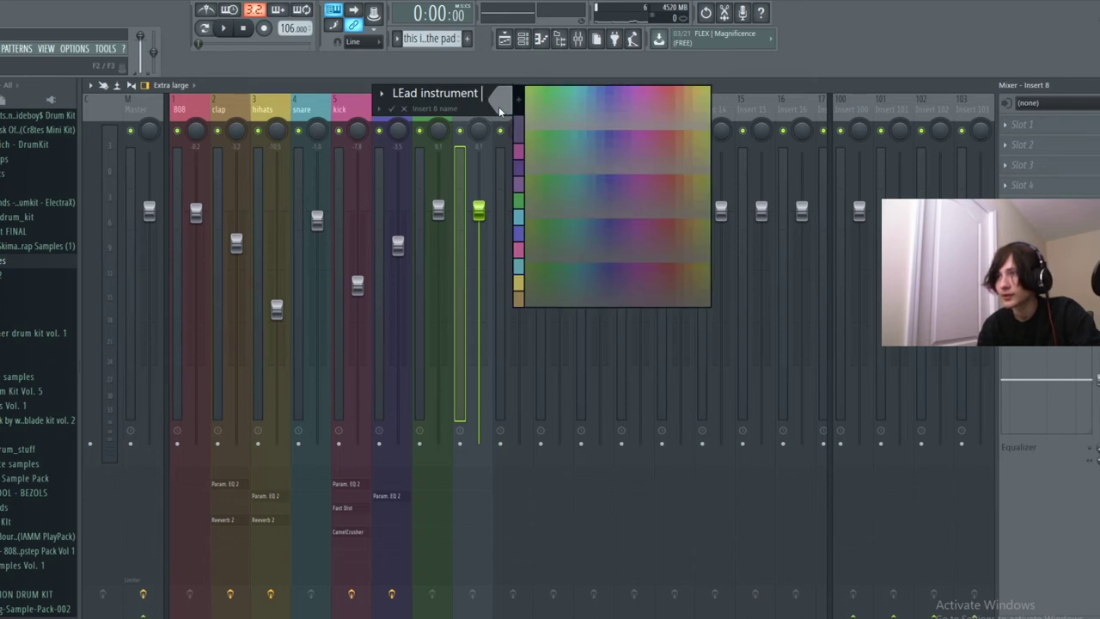
click(582, 146)
key(Return)
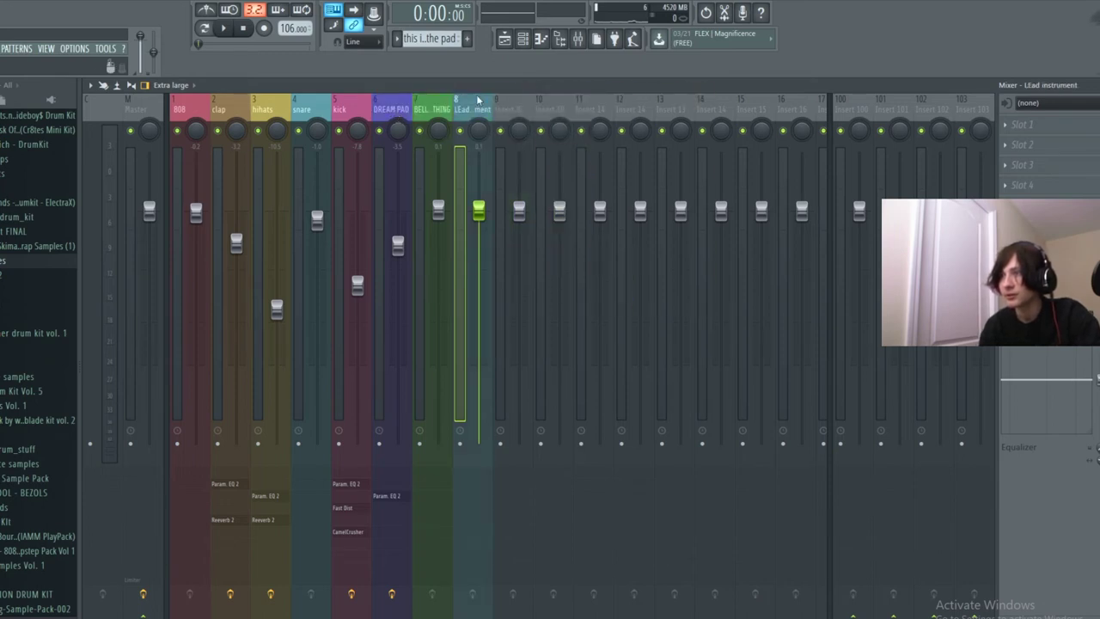
Recolor the "LEad instrument" mixer track pink.
right_click(478, 101)
click(516, 110)
click(513, 97)
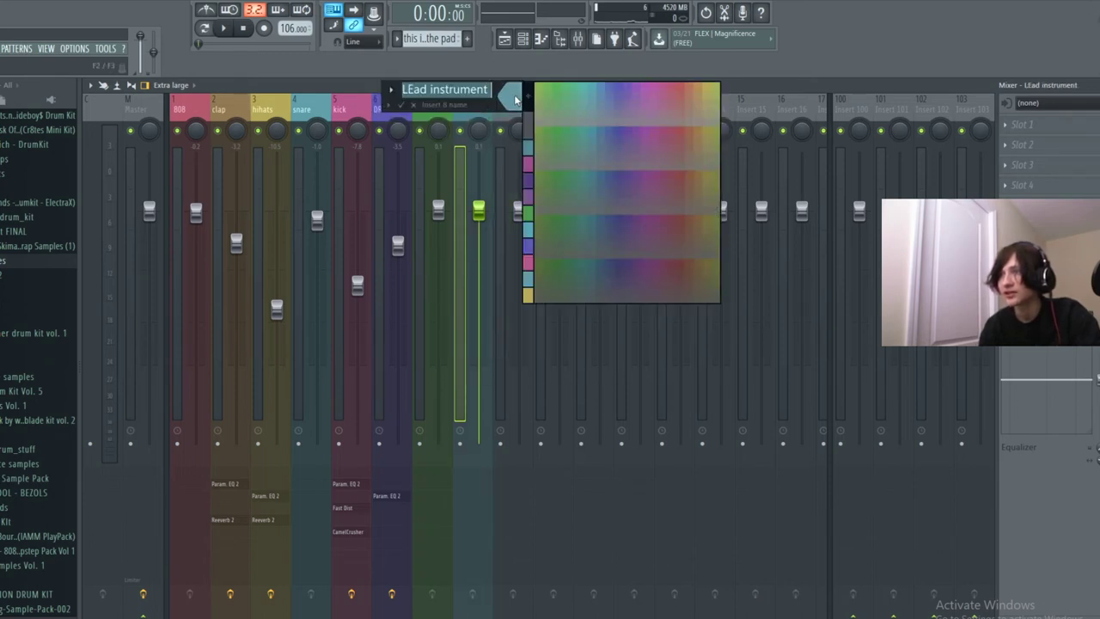
click(653, 99)
click(406, 104)
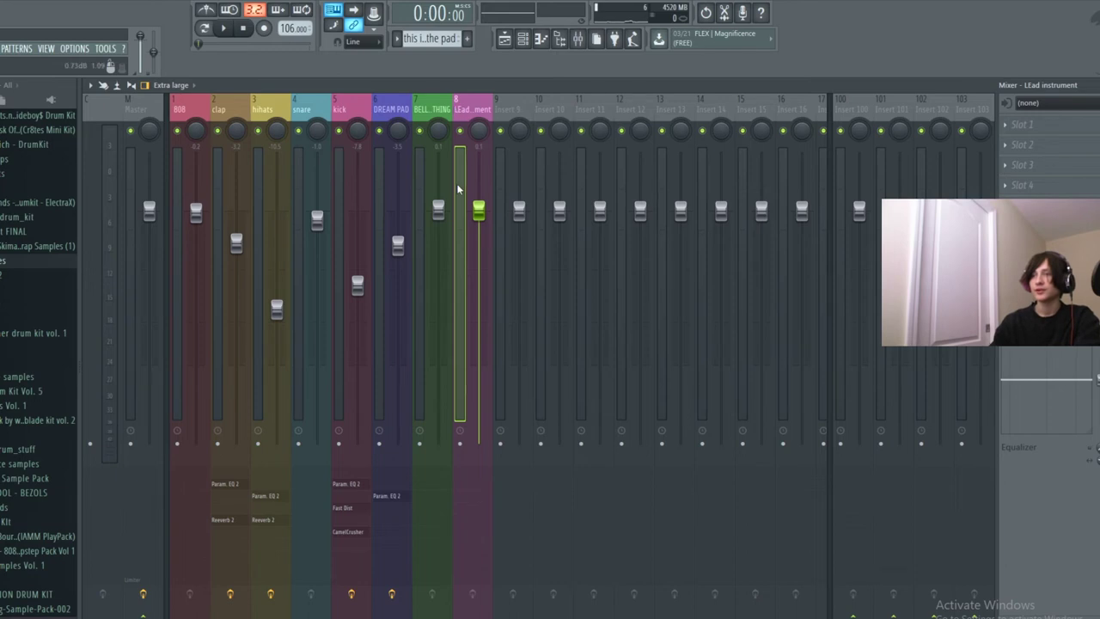
Add Fruity parametric EQ 2 to slot 3 of the lead track and lower band 1 fully to cut the low frequencies.
click(1025, 164)
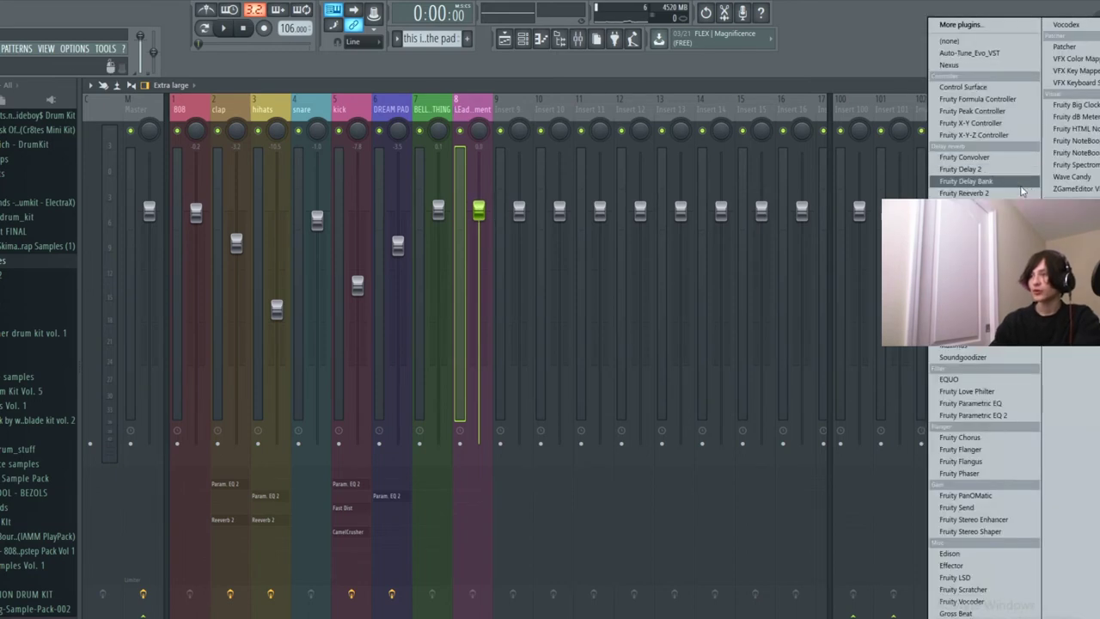
click(989, 416)
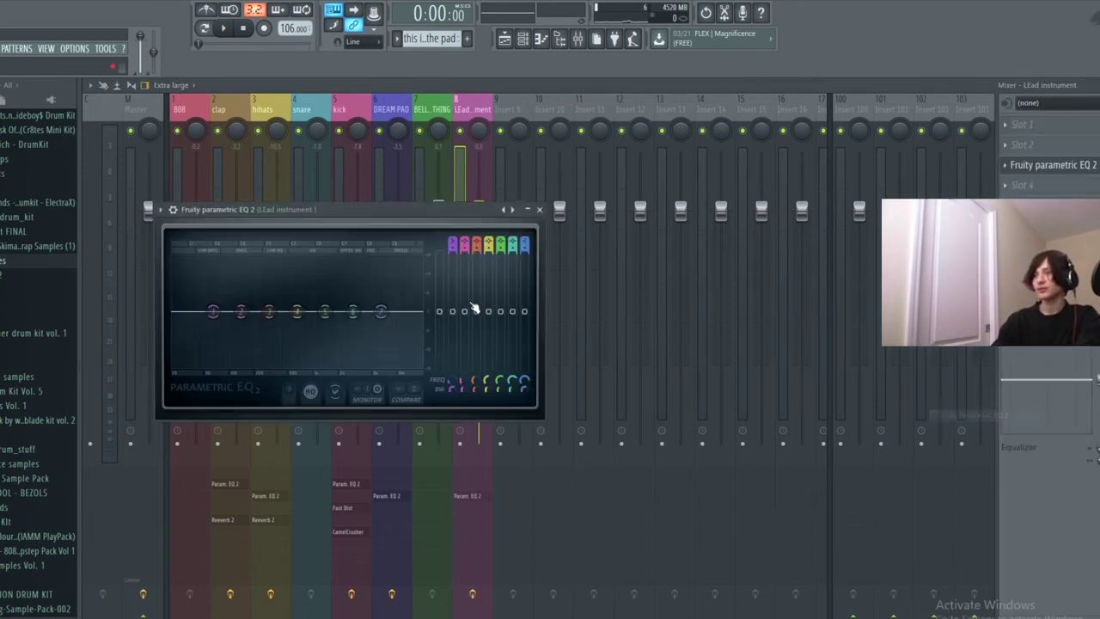
drag(212, 312, 258, 369)
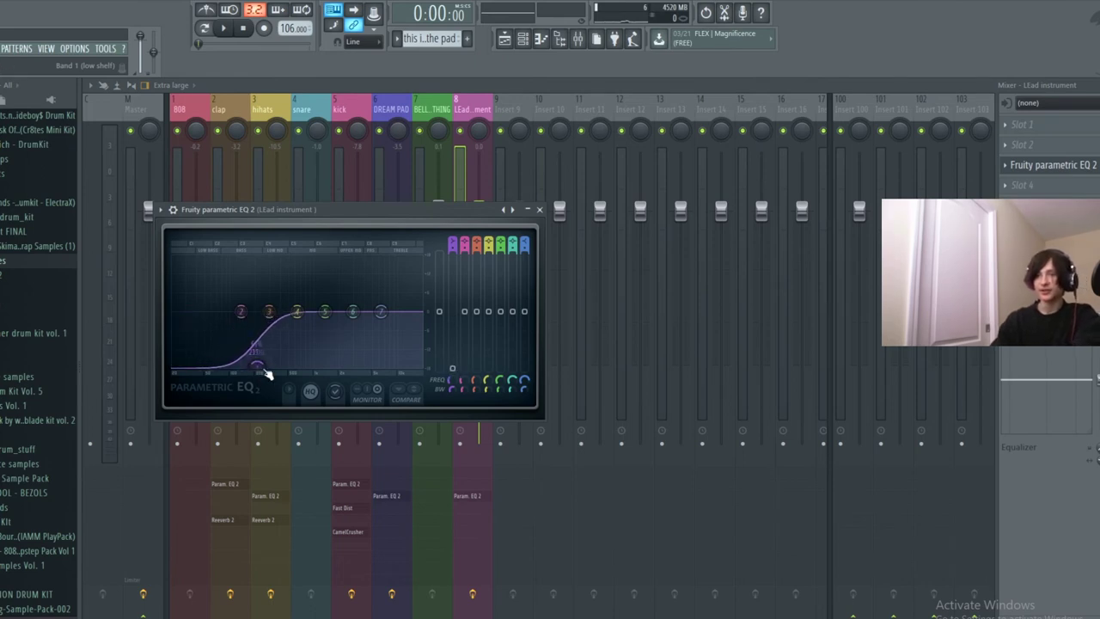
click(541, 210)
Check the Nexus #3 instrument and play the Playlist arrangement from bar 1.
click(522, 39)
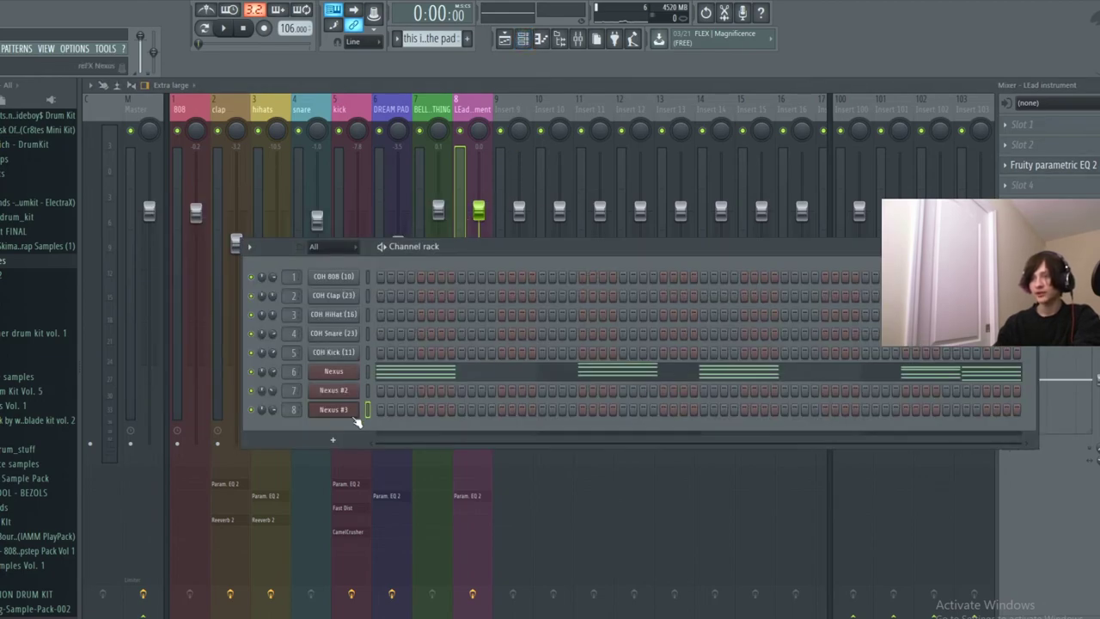
click(353, 414)
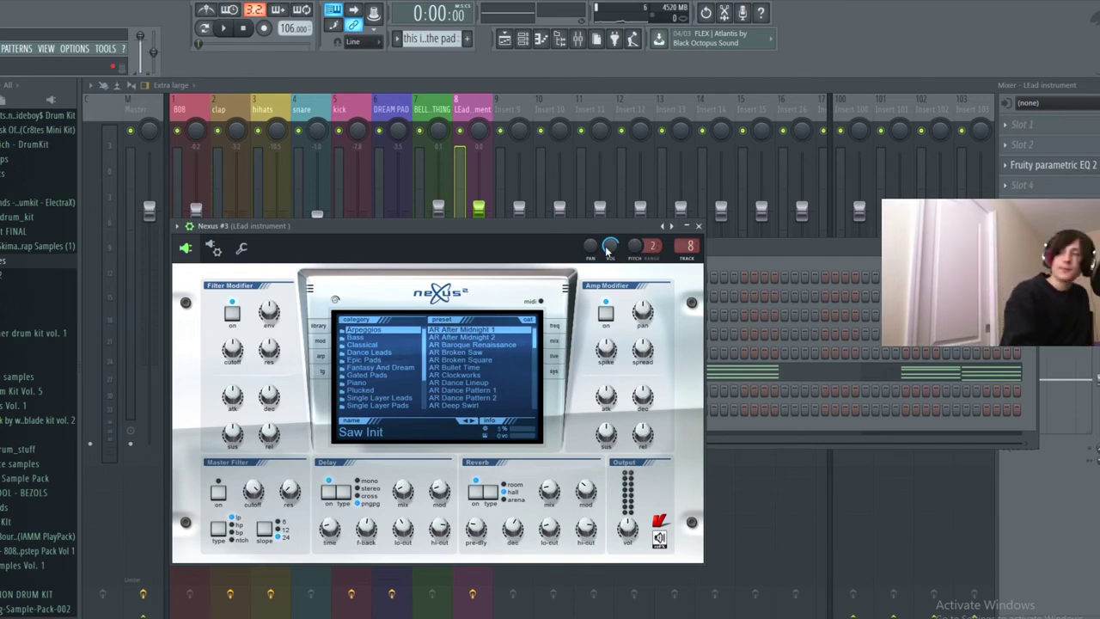
click(505, 38)
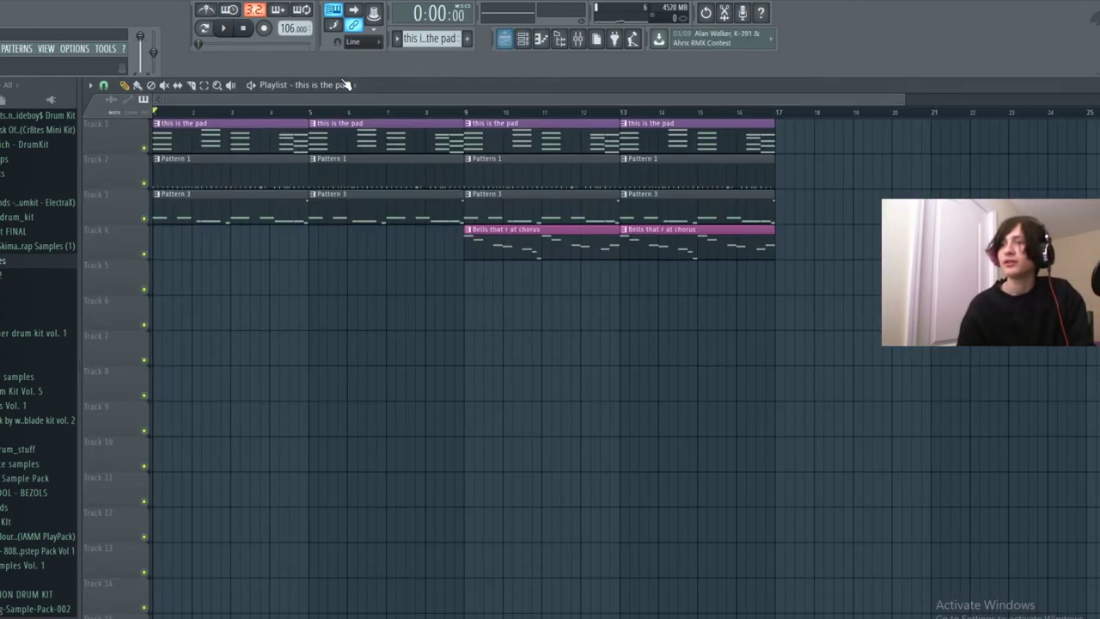
drag(245, 112, 158, 113)
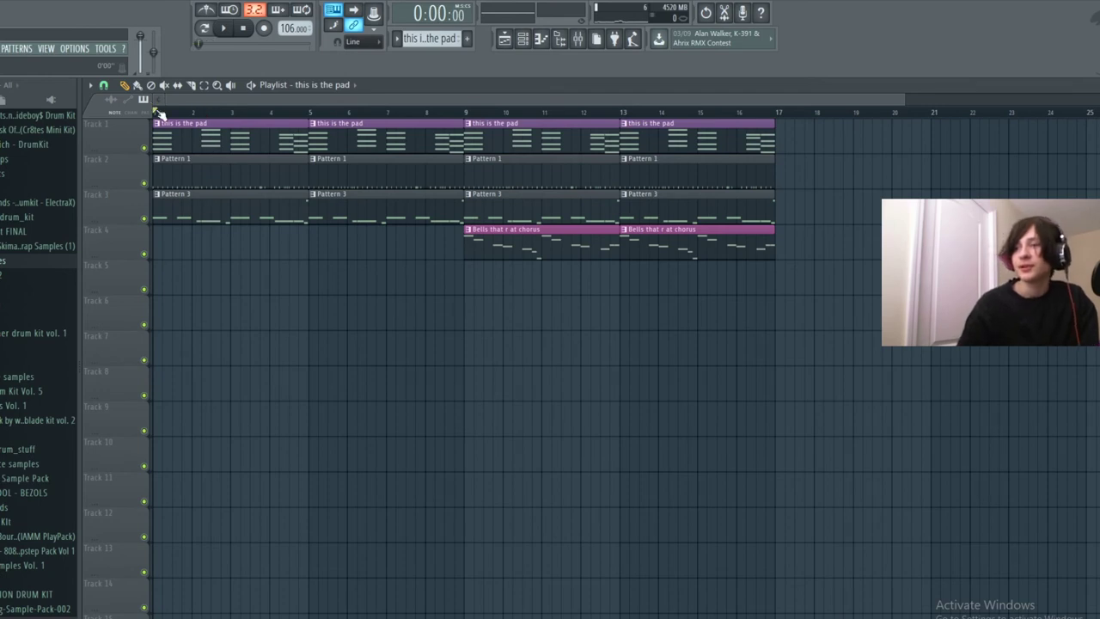
key(space)
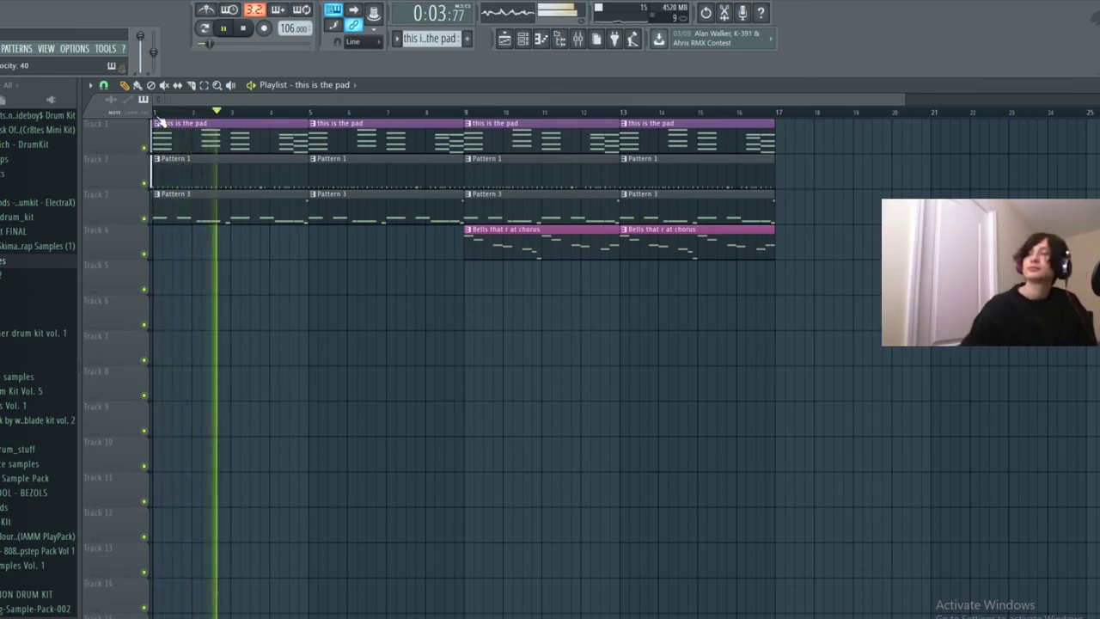
Check the audio levels in OBS while the arrangement plays, and return to FL Studio.
click(525, 39)
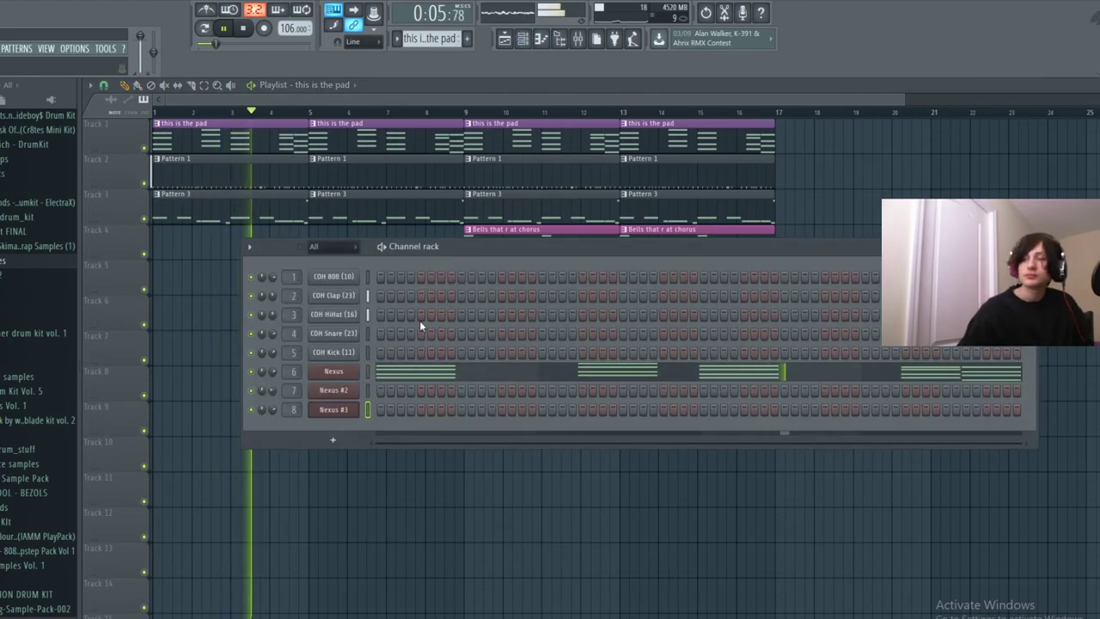
click(354, 409)
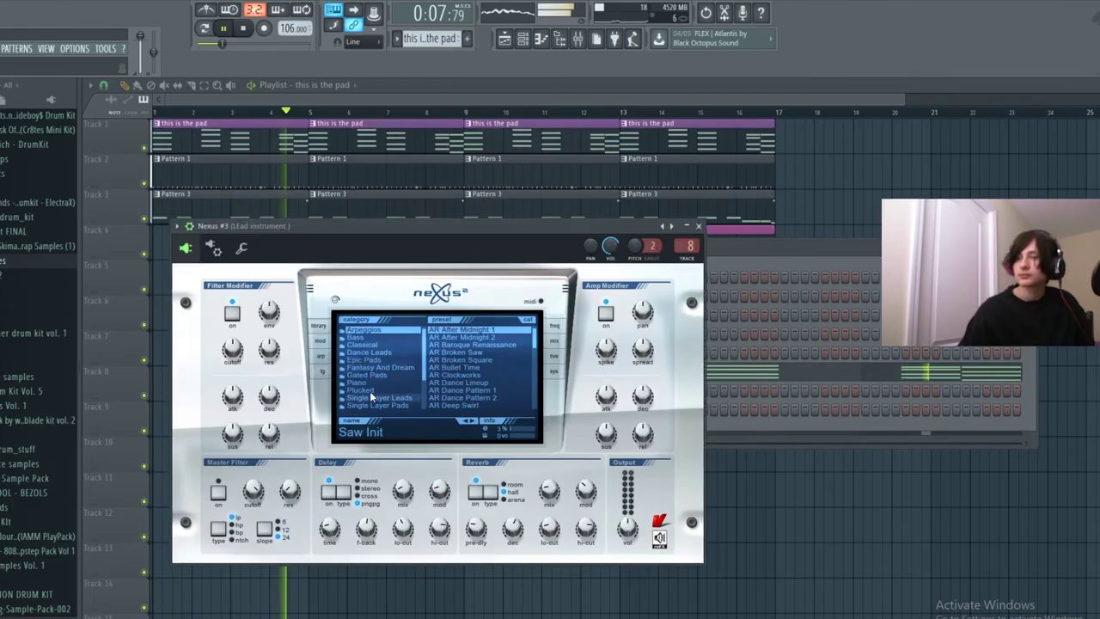
click(726, 427)
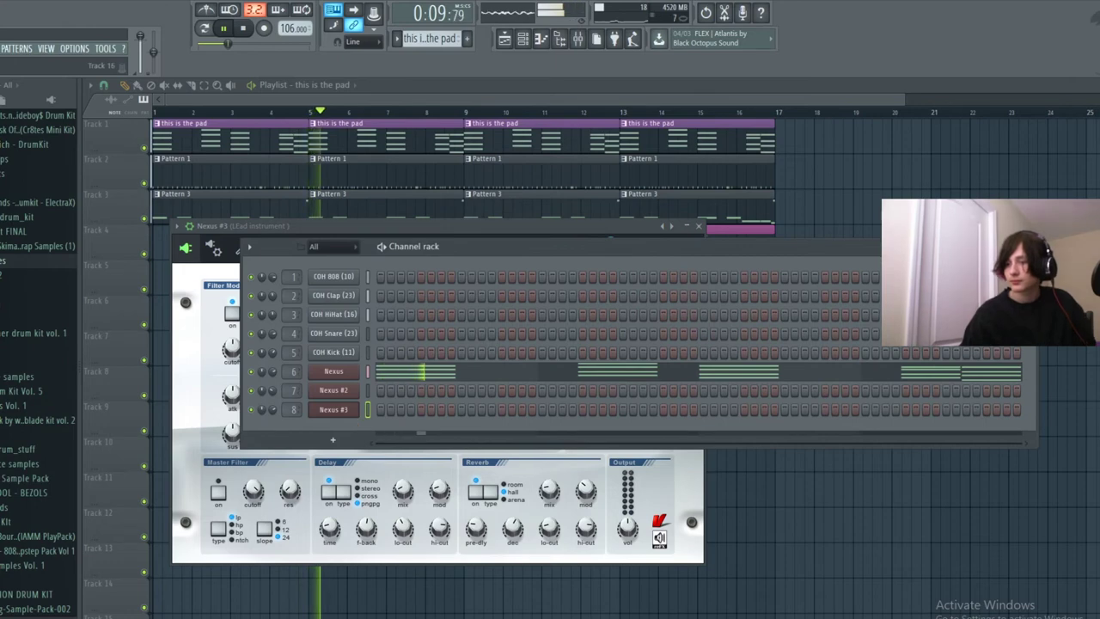
key(alt+Tab)
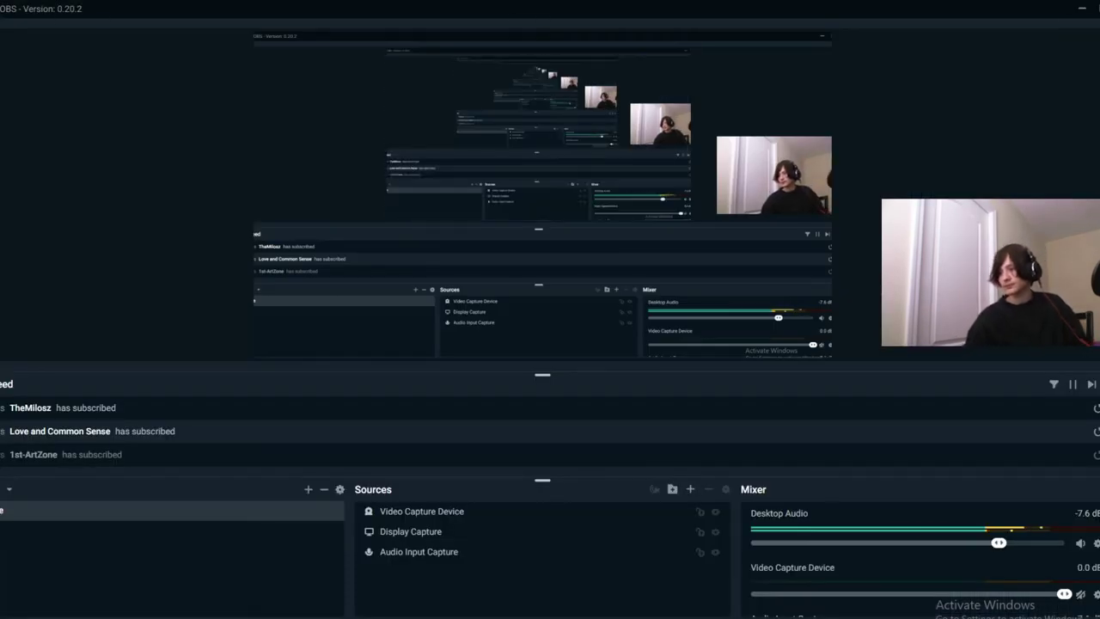
key(alt+Tab)
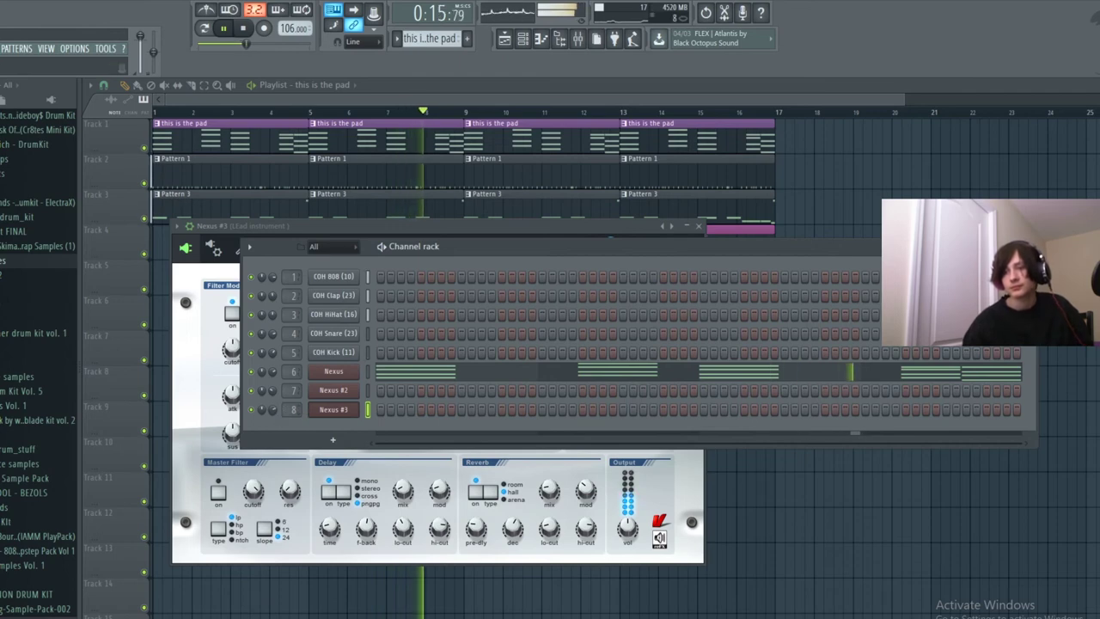
Stop playback and load the Classical preset "CL Soft Piano and Guitars" in Nexus #3.
click(333, 410)
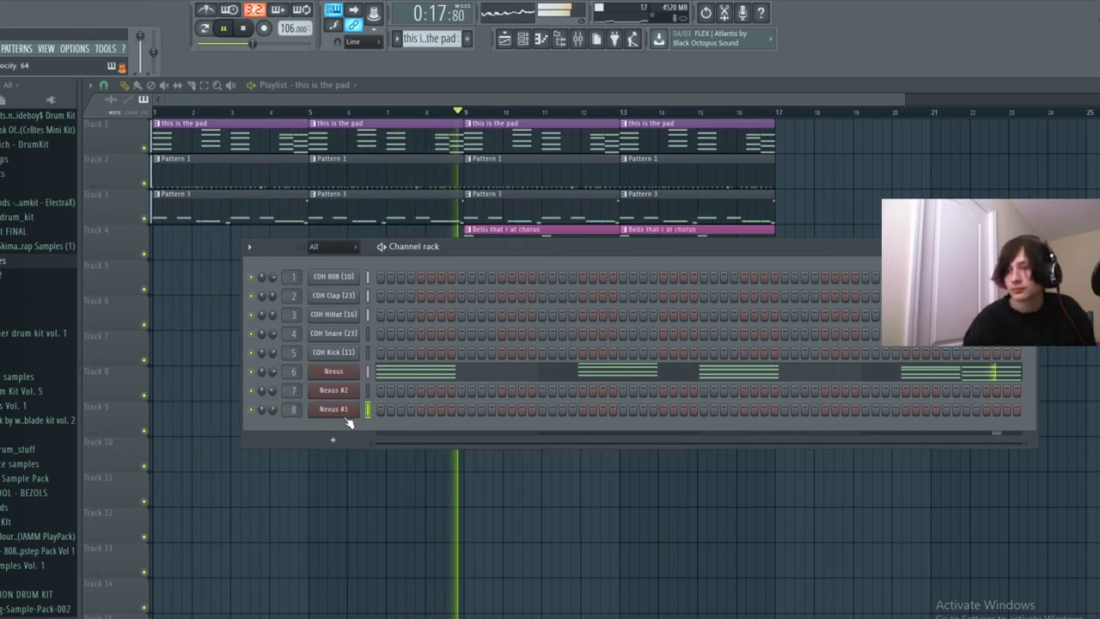
click(334, 409)
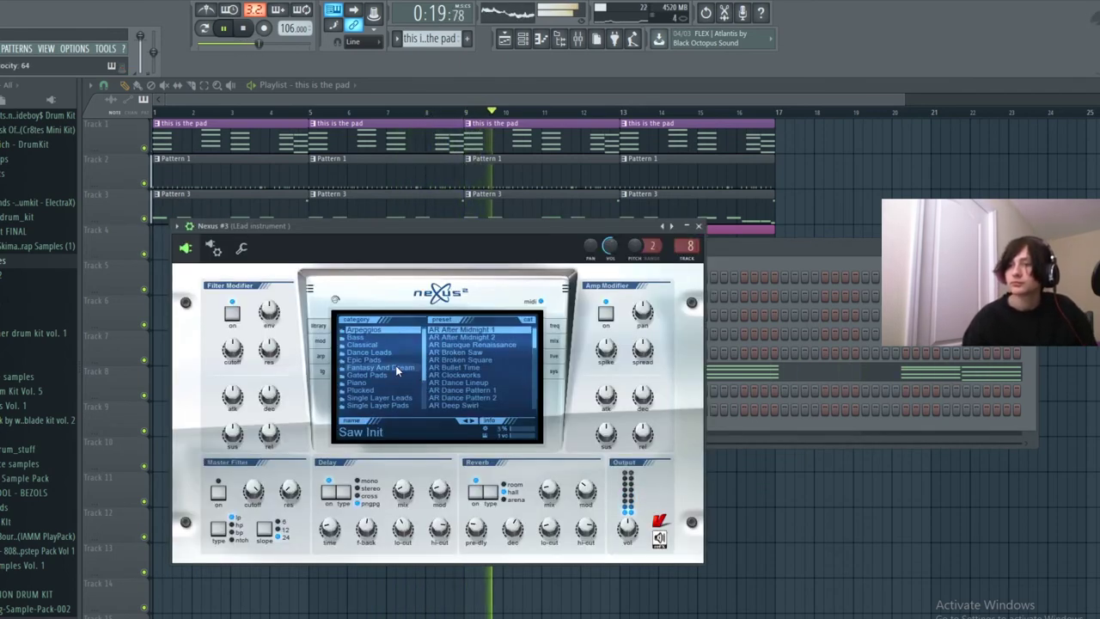
key(space)
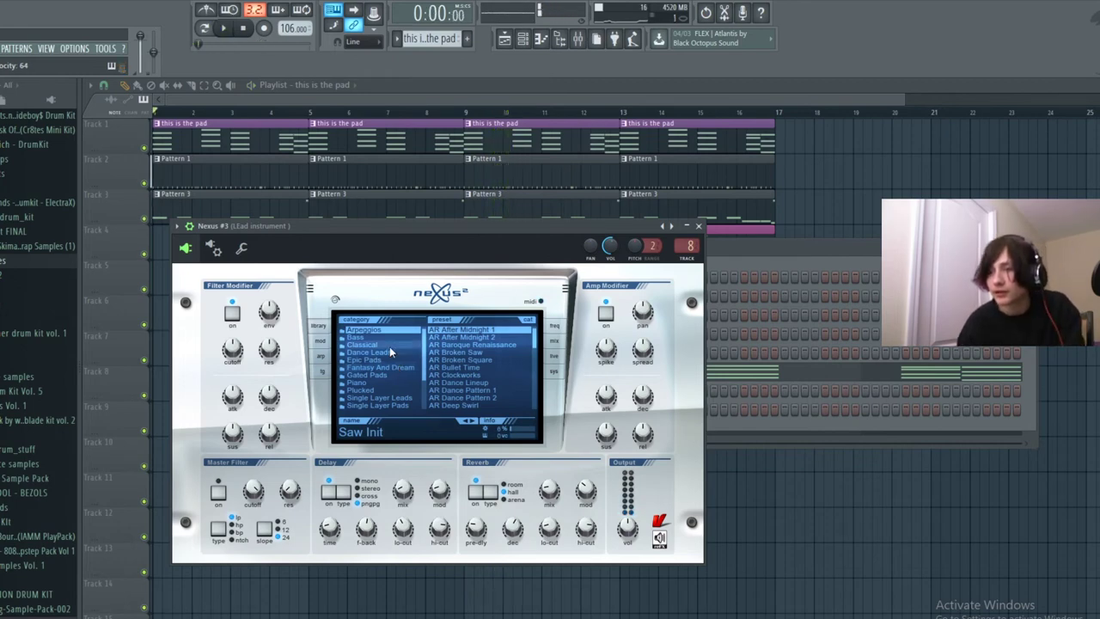
click(392, 345)
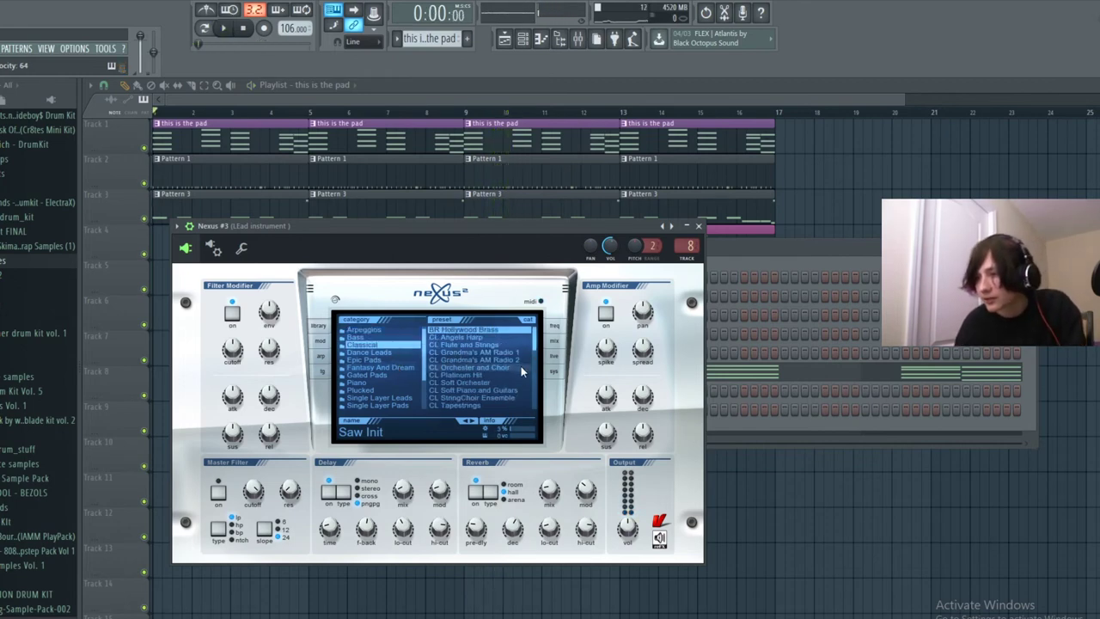
click(511, 391)
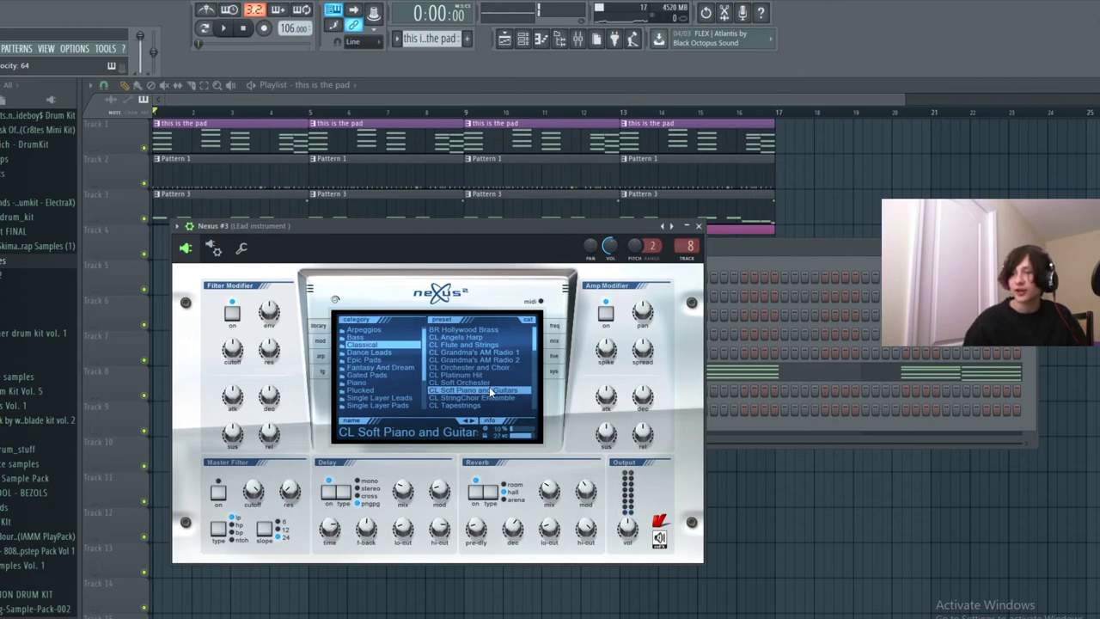
Close the Nexus #3 instrument window and draw a half-bar E5 note at bar 1 in the Nexus #3 piano roll.
click(699, 227)
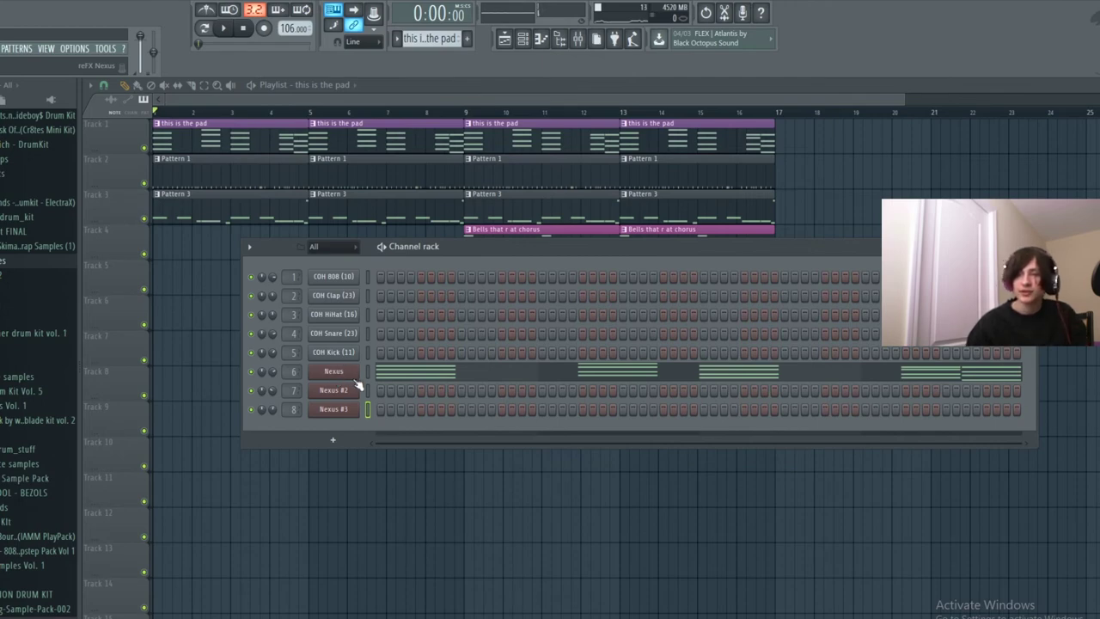
right_click(343, 416)
click(424, 373)
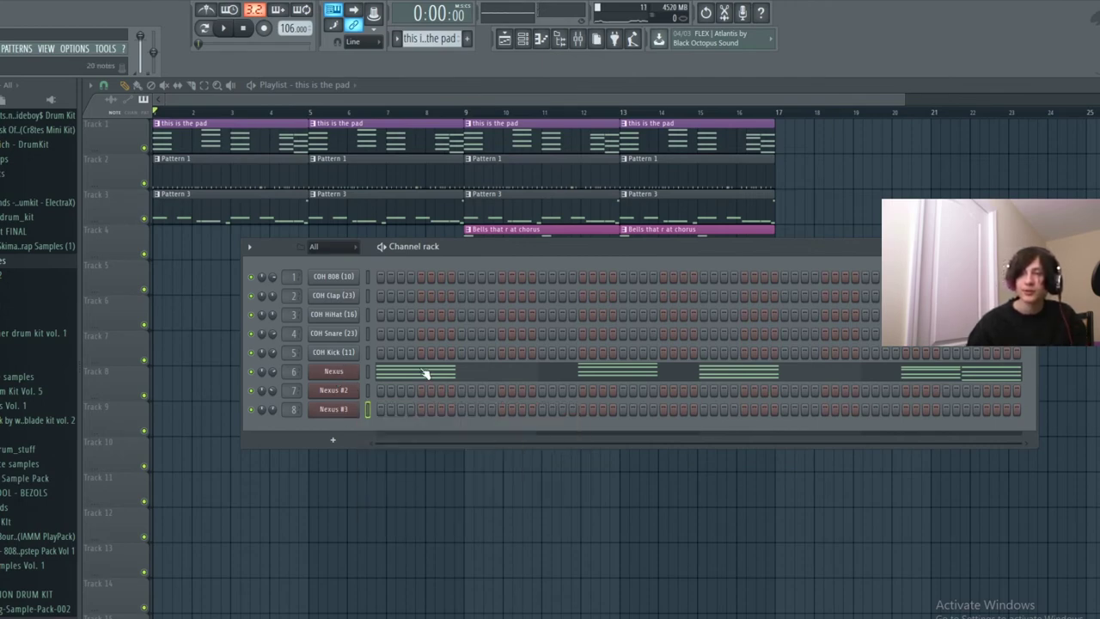
right_click(350, 417)
click(389, 410)
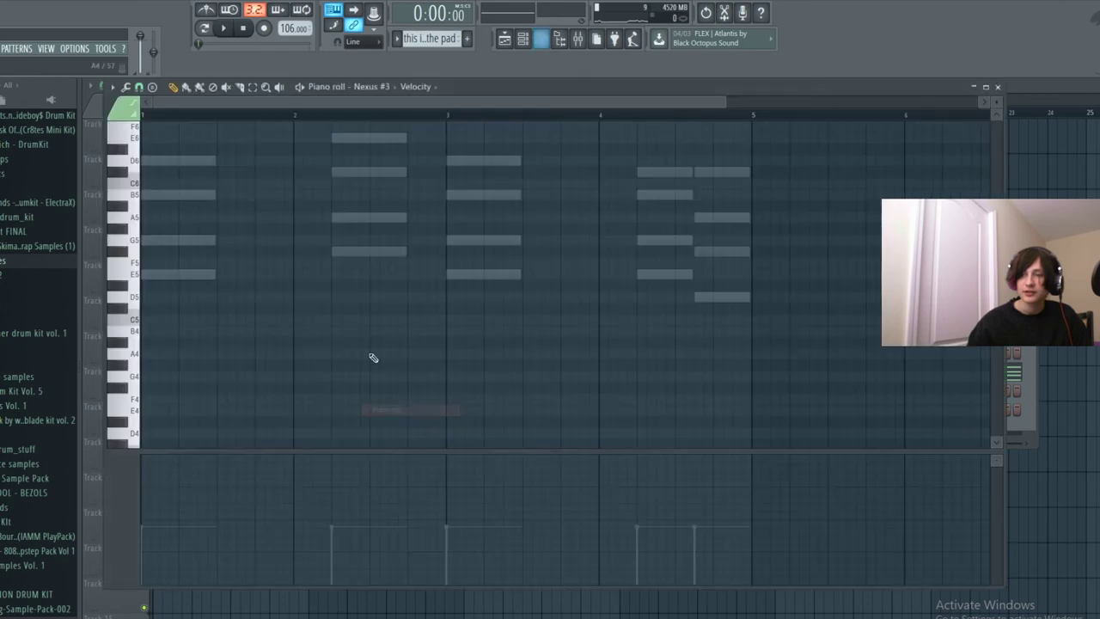
scroll(215, 258, up, 2)
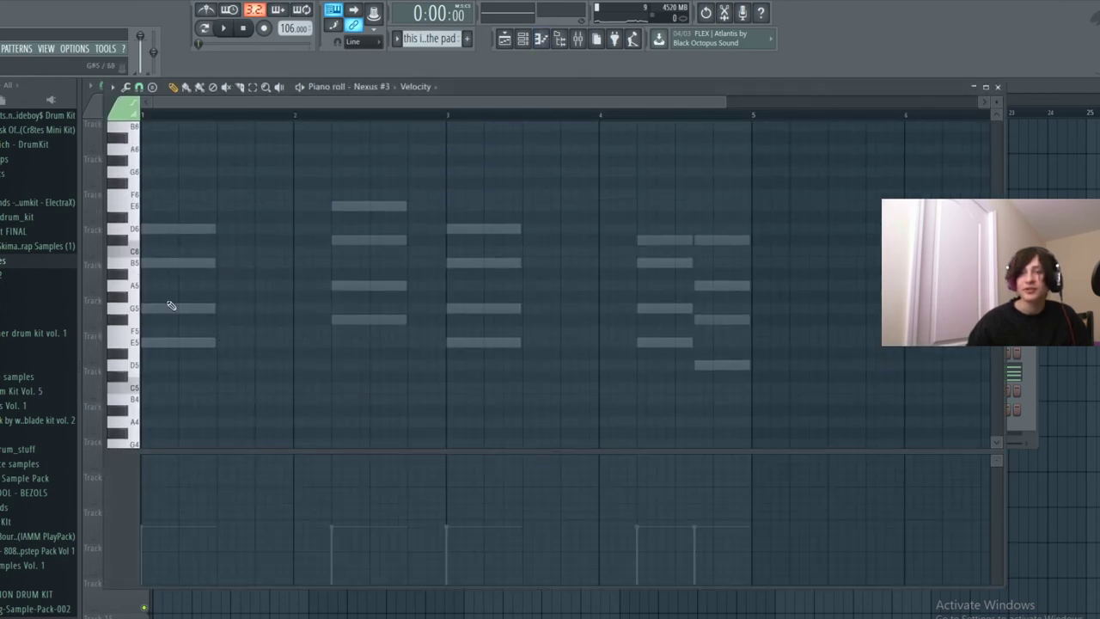
click(134, 343)
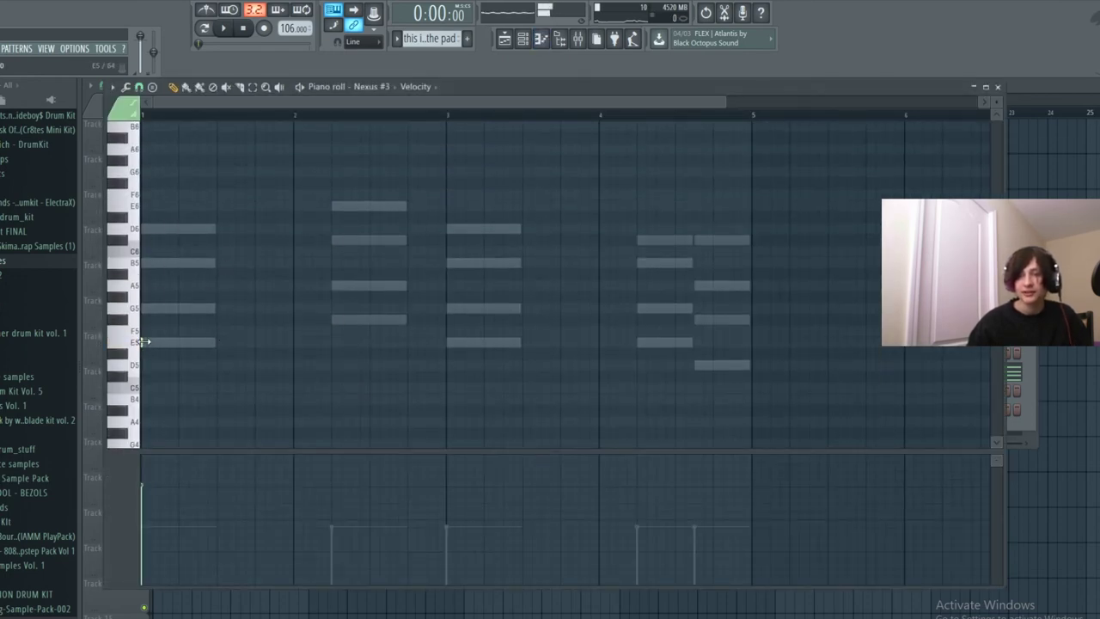
drag(144, 342, 200, 349)
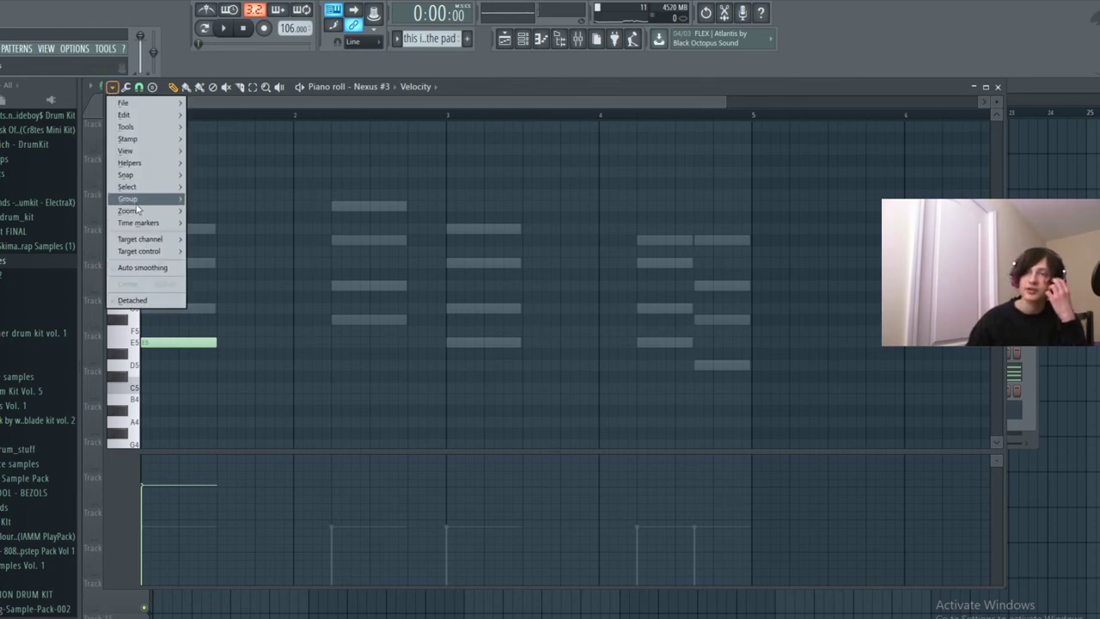
mouse_move(141, 165)
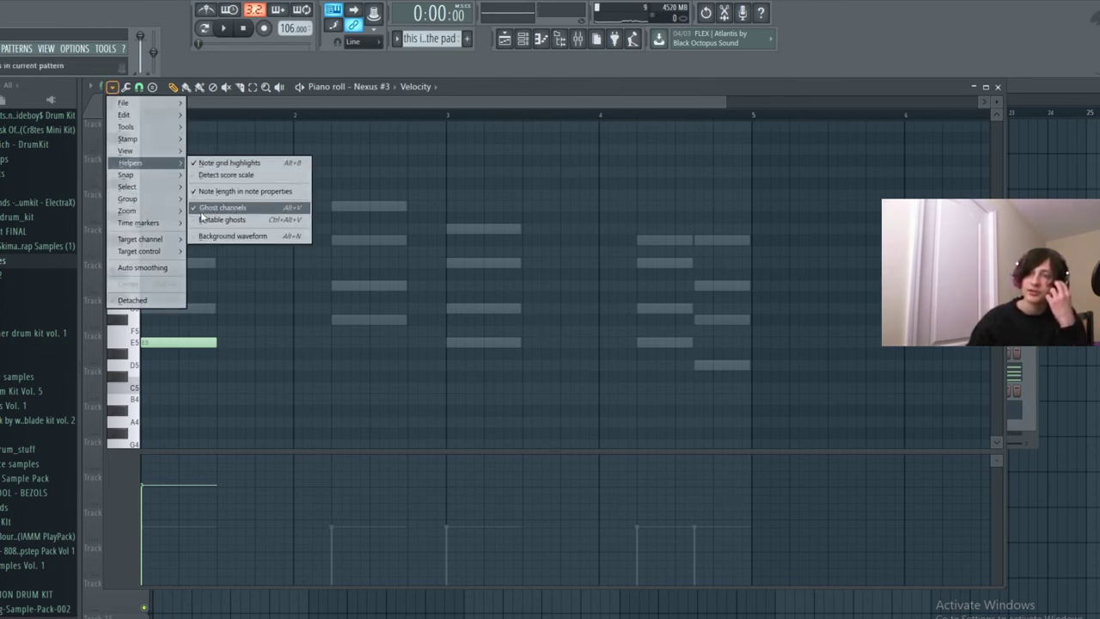
mouse_move(124, 102)
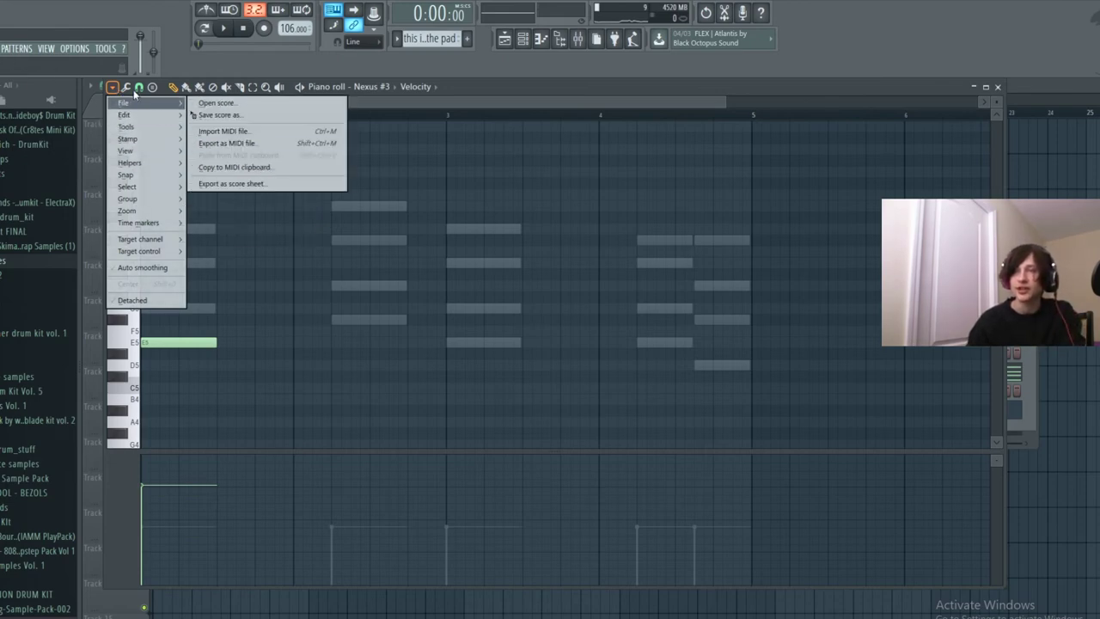
click(109, 77)
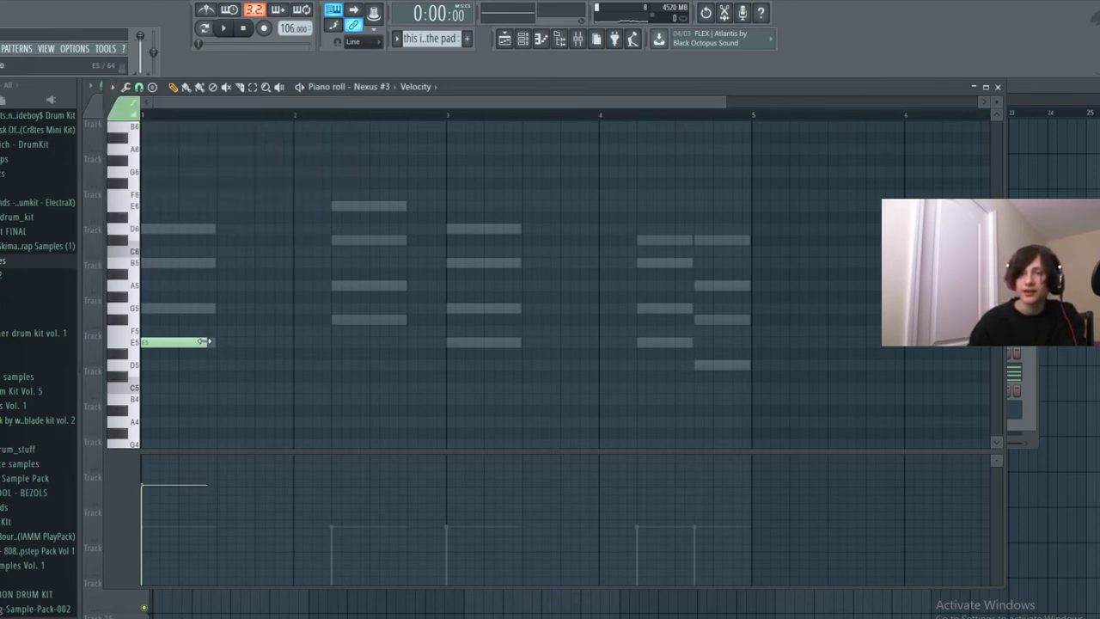
click(222, 312)
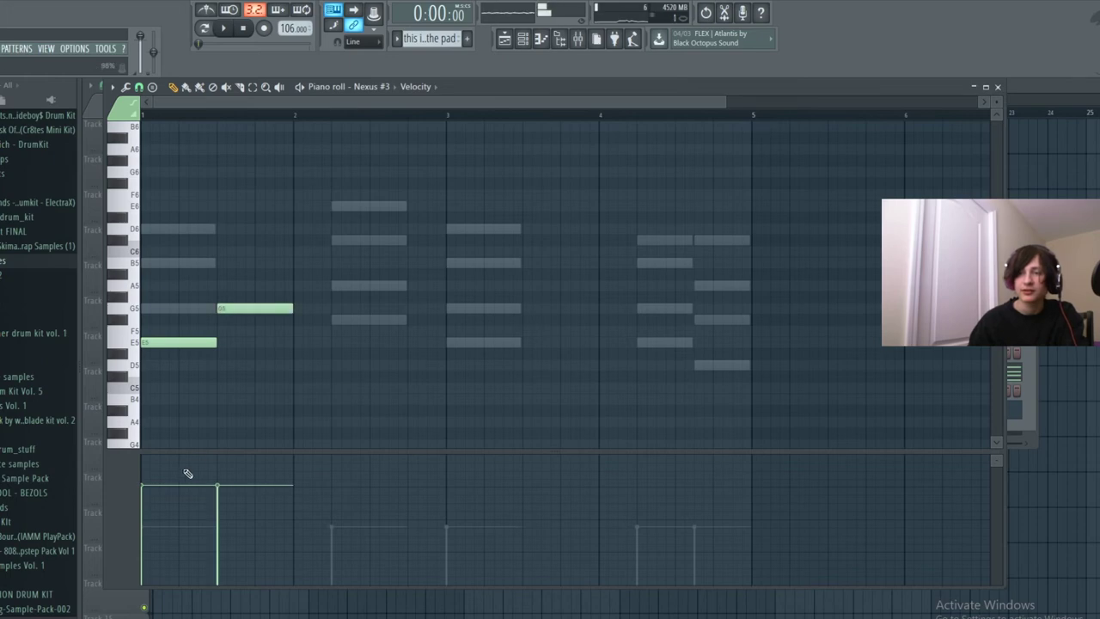
key(space)
right_click(244, 310)
right_click(182, 342)
mouse_move(153, 252)
mouse_down()
mouse_move(138, 251)
mouse_move(155, 228)
mouse_move(135, 263)
mouse_up()
key(space)
key(space)
key(space)
key(space)
drag(154, 308, 126, 341)
key(space)
key(space)
right_click(167, 307)
right_click(172, 263)
right_click(175, 230)
Add half-bar G5 and B5 notes above the E5 note at bar 1.
click(162, 308)
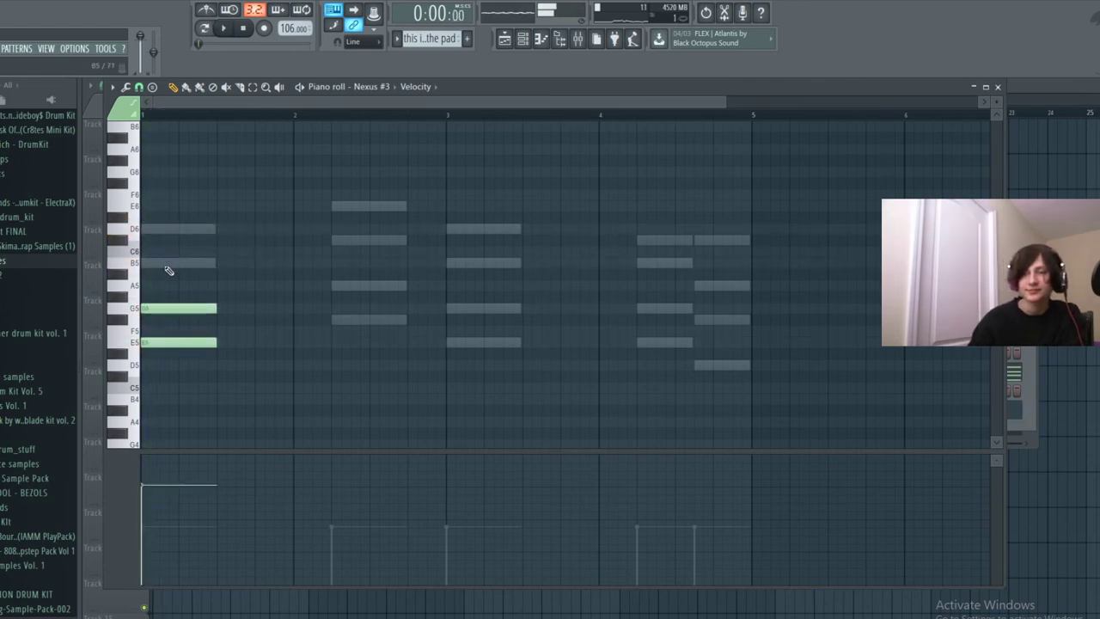
click(167, 263)
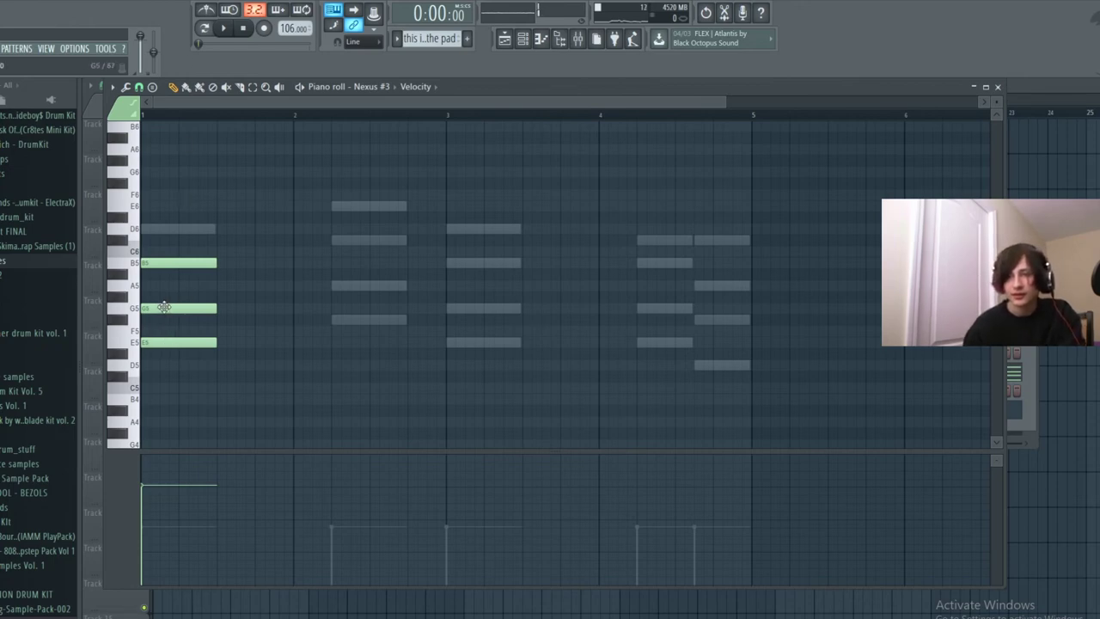
drag(167, 308, 157, 307)
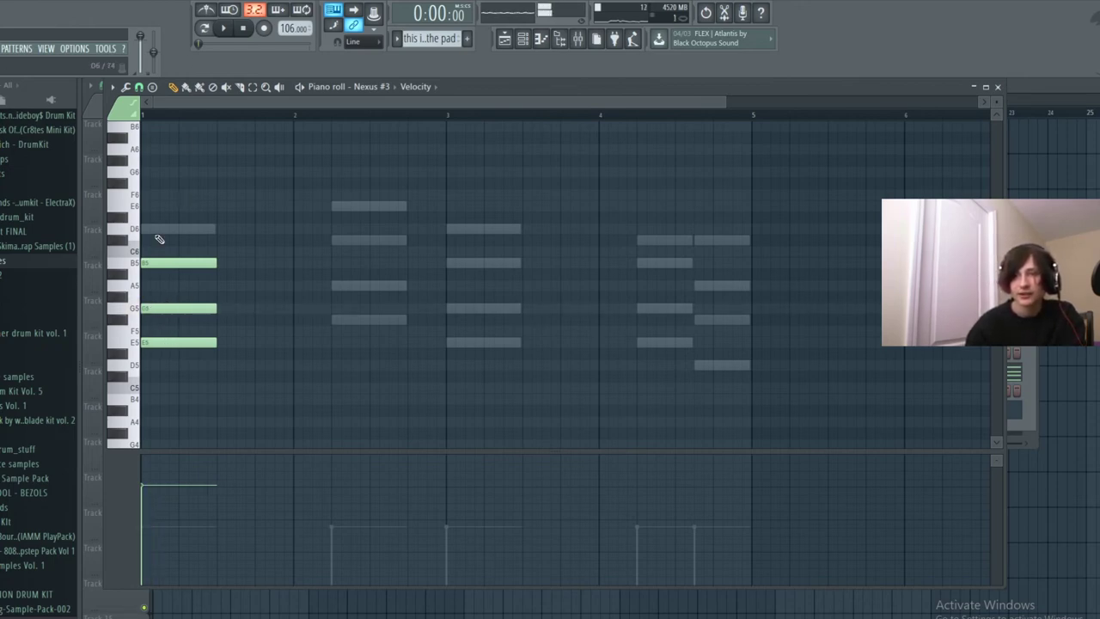
Set the piano roll snap to 1/4 step and shift the G5 and B5 notes progressively later to strum the chord.
click(139, 88)
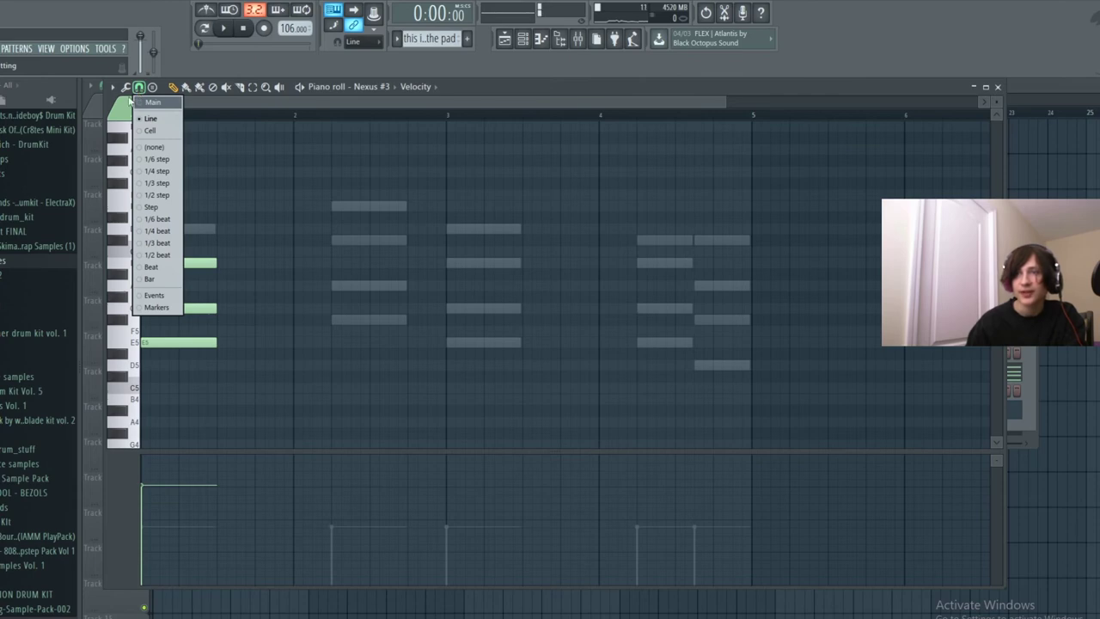
click(164, 171)
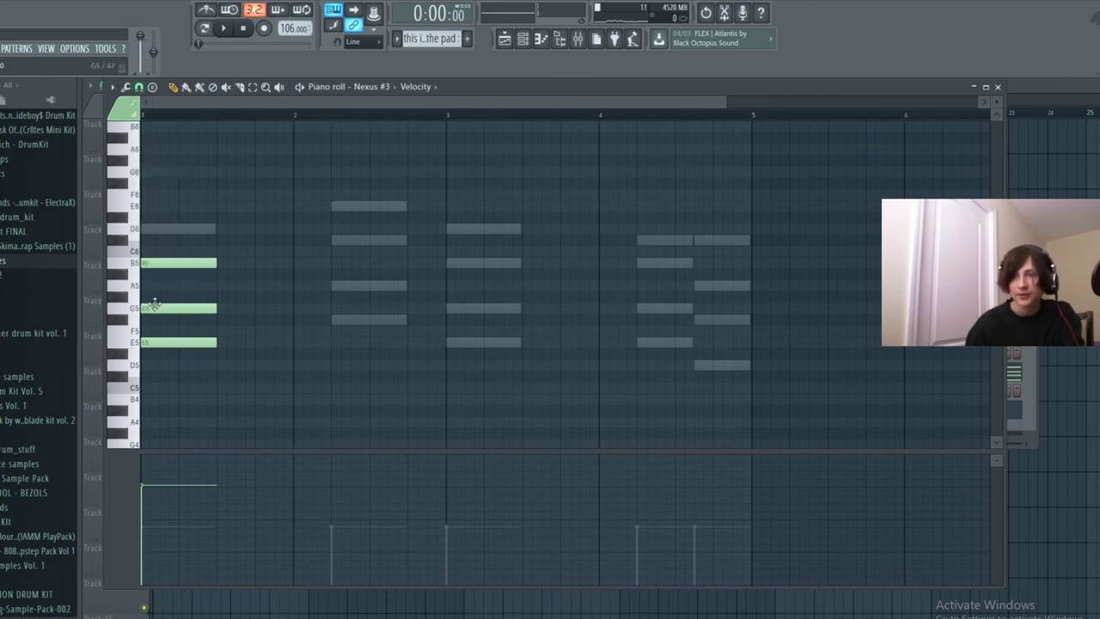
scroll(155, 303, up, 4)
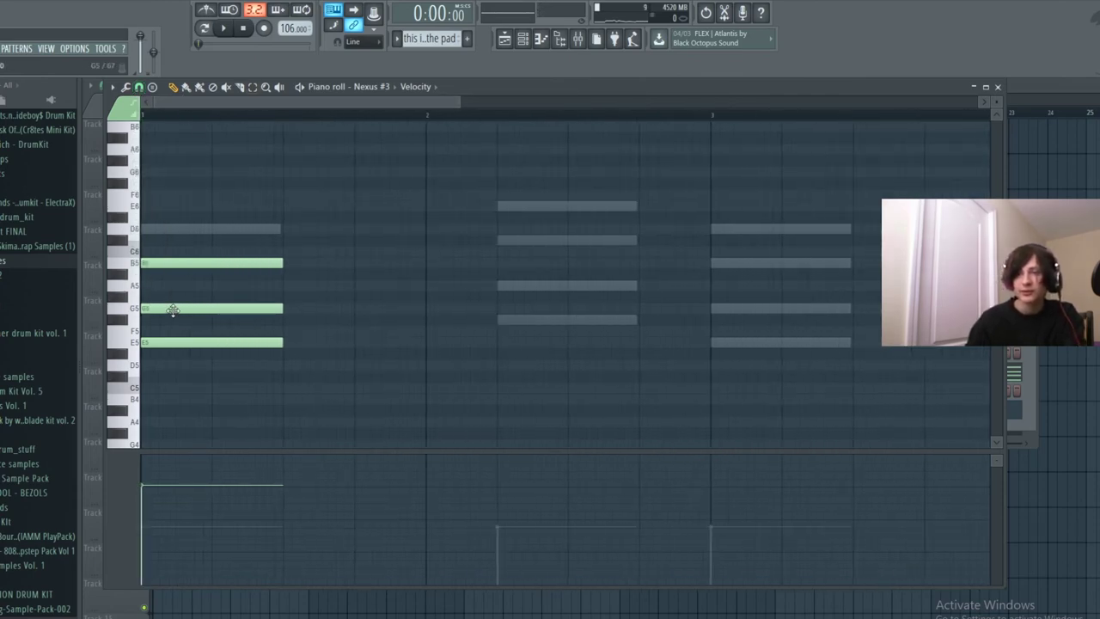
drag(173, 311, 184, 312)
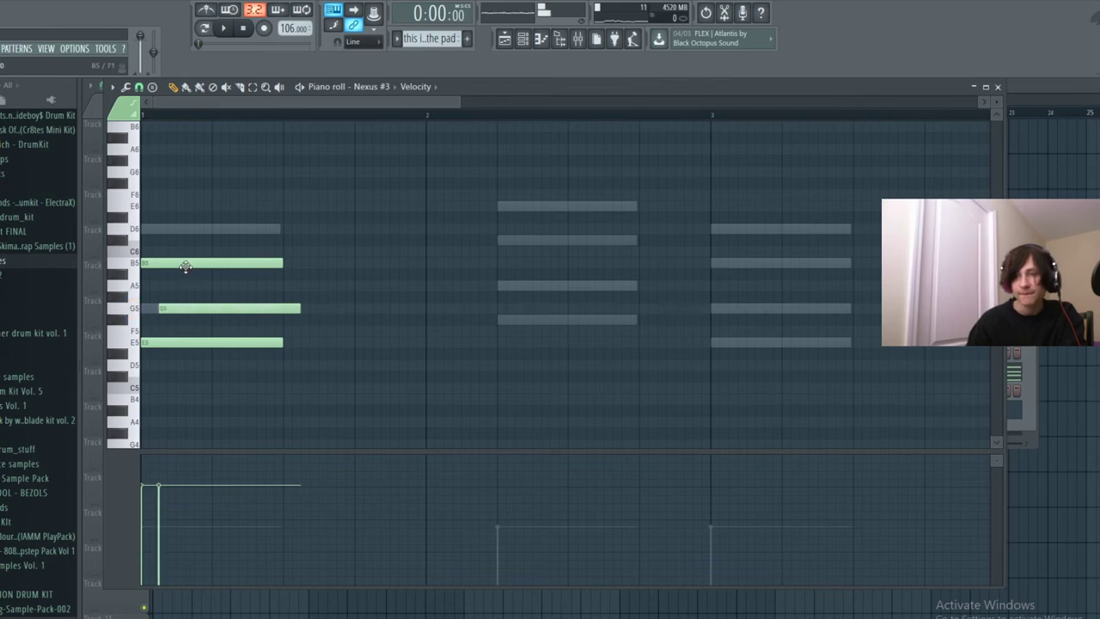
drag(186, 266, 216, 268)
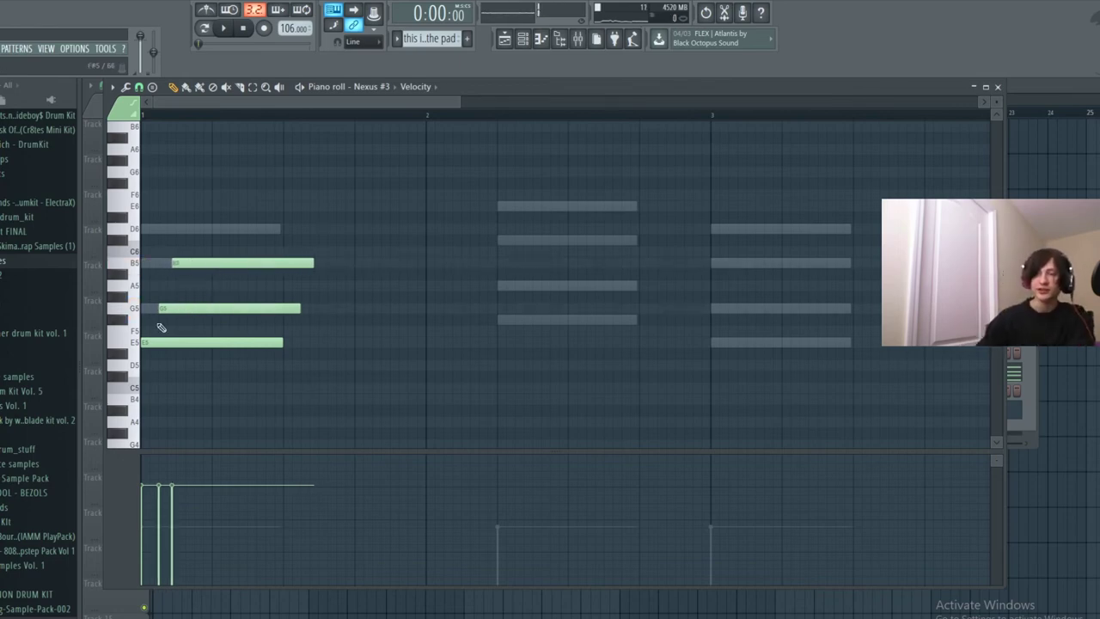
drag(195, 307, 175, 308)
drag(195, 264, 197, 264)
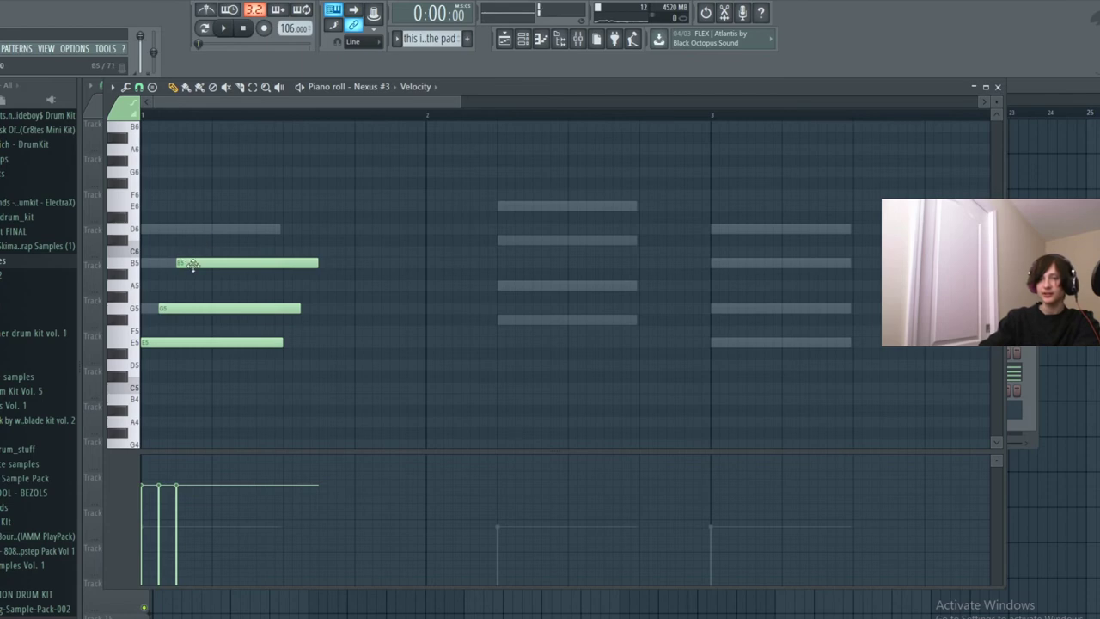
drag(166, 307, 160, 308)
drag(197, 263, 177, 266)
Play back the chord and fine-tune the G5 and B5 start positions to space the strummed notes evenly.
key(space)
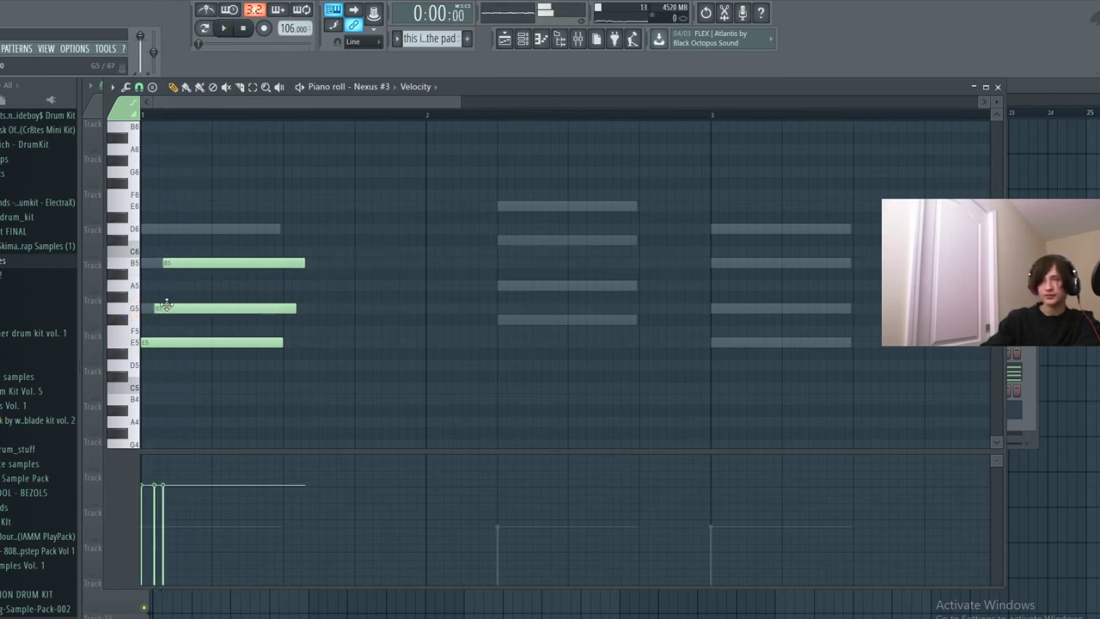
key(space)
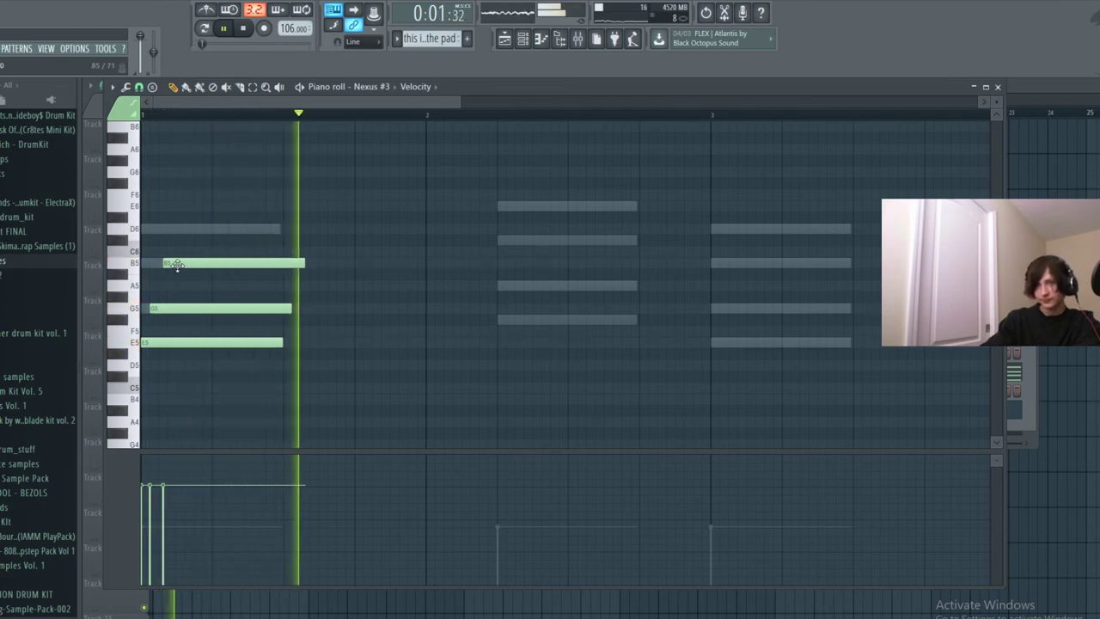
key(space)
drag(178, 264, 173, 264)
key(space)
key(space)
drag(155, 308, 160, 308)
key(space)
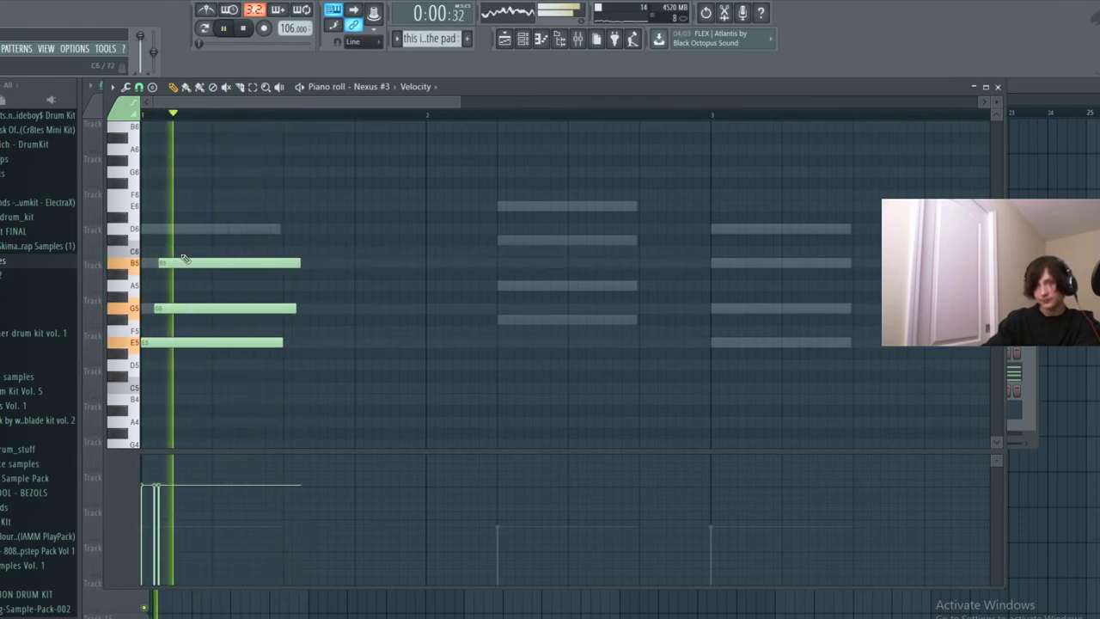
key(space)
drag(179, 263, 188, 262)
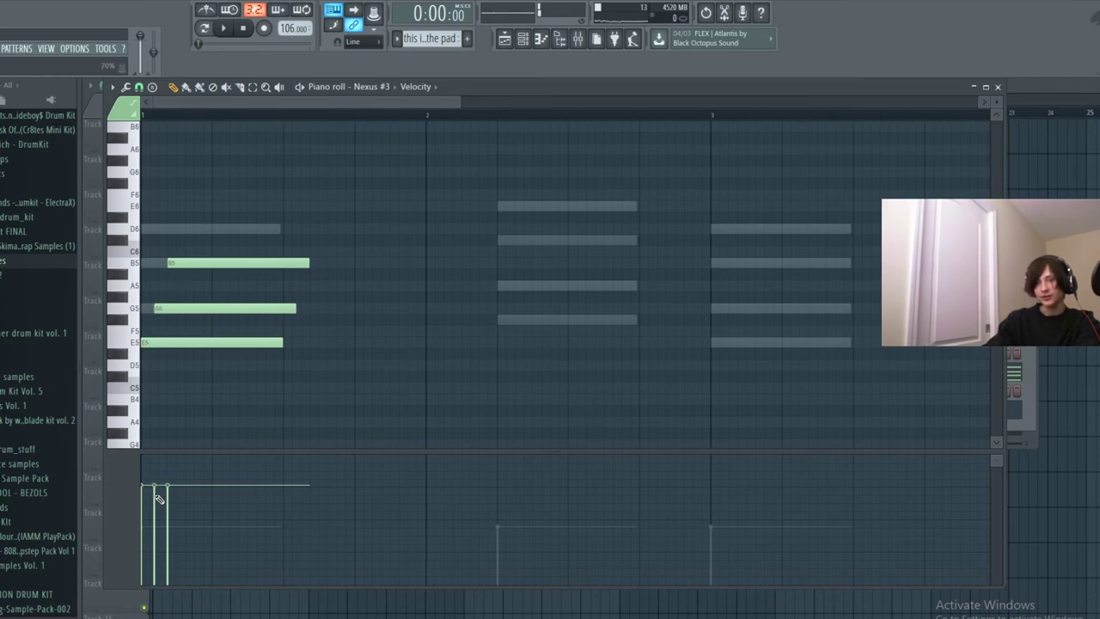
Lower the G5 and B5 velocities to descend stepwise from the E5 note, checking the balance by playback.
click(167, 513)
click(172, 483)
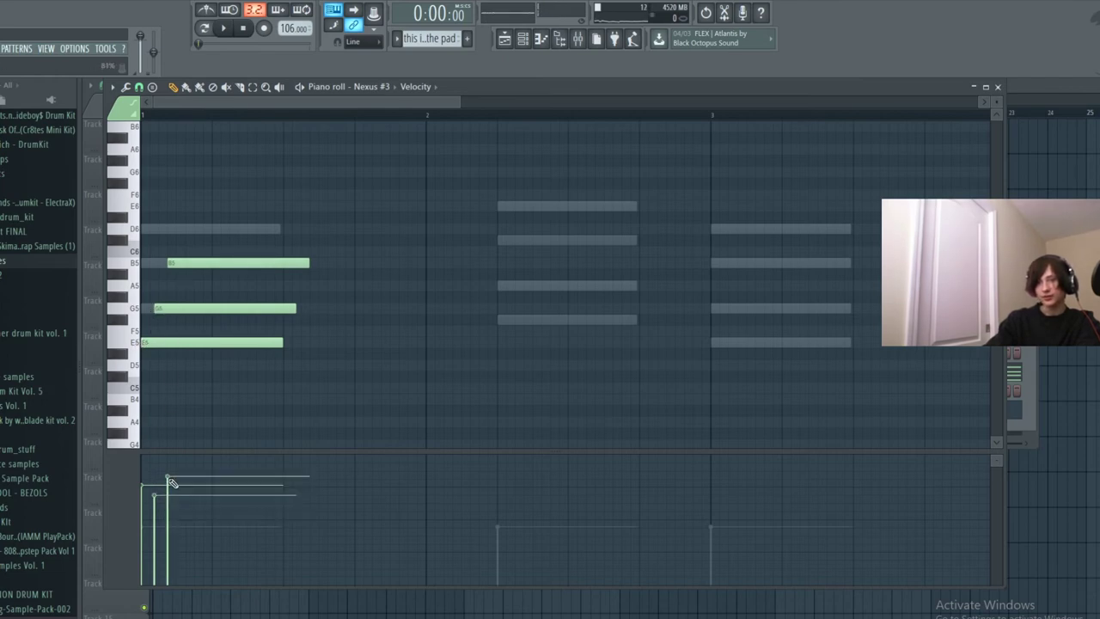
key(space)
key(space)
click(172, 510)
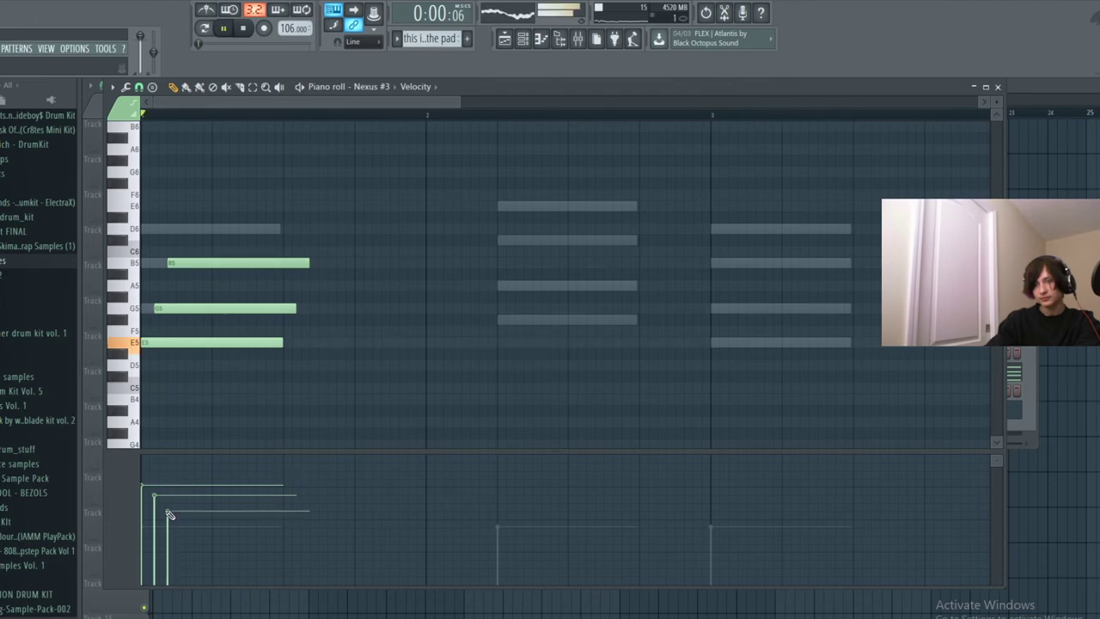
key(space)
click(171, 505)
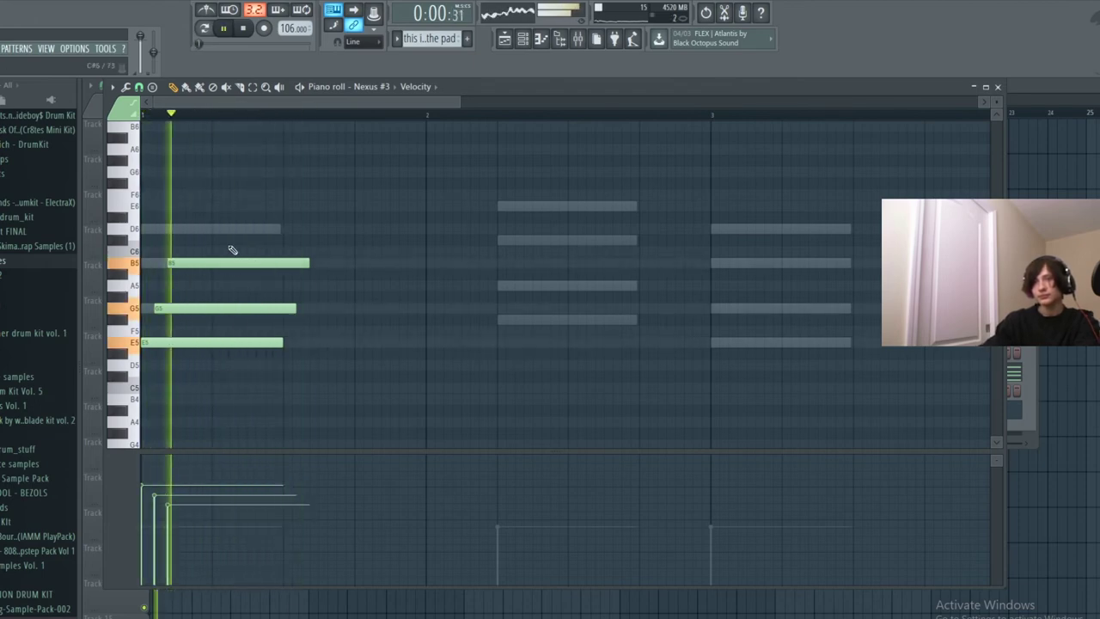
key(space)
Add a one-beat F6 note on beat 2 with a raised velocity, and remove the stray G4 note.
click(214, 219)
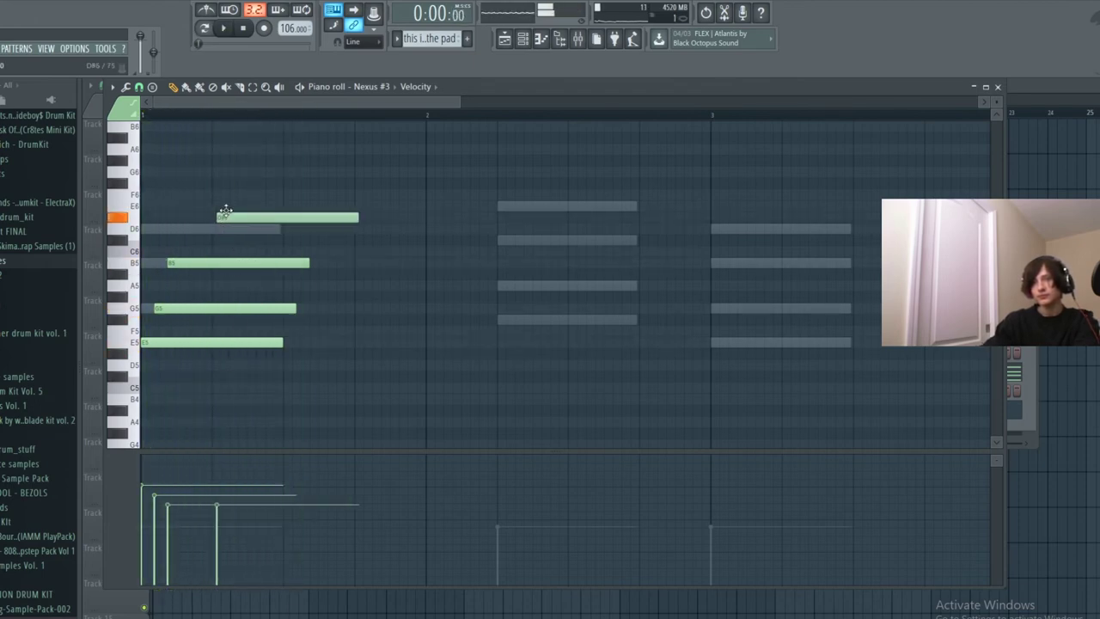
drag(225, 215, 220, 192)
key(space)
key(space)
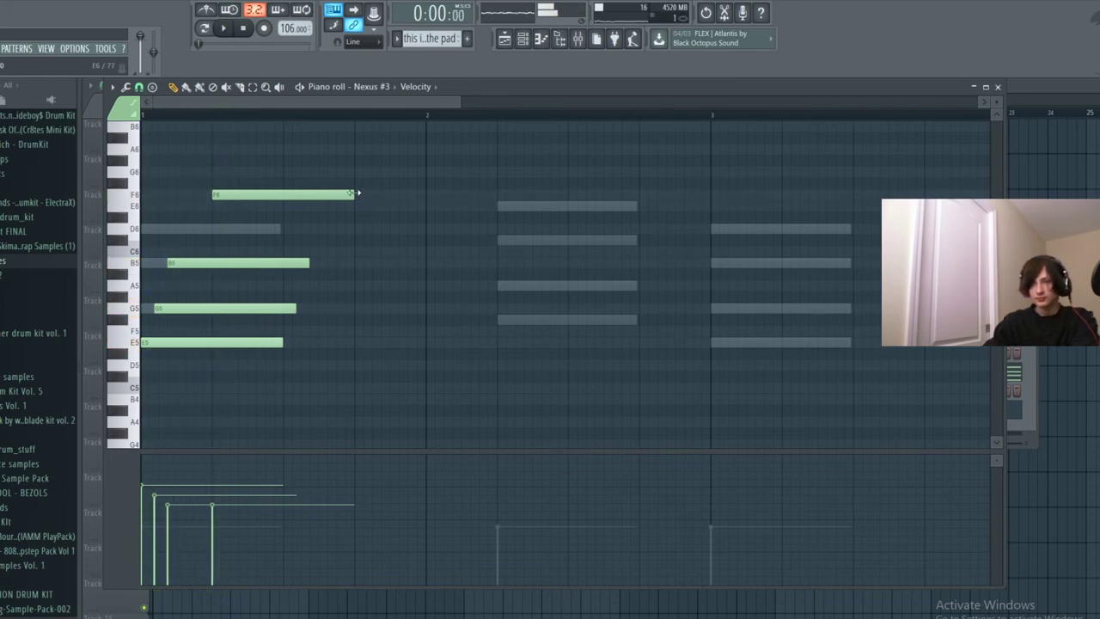
click(220, 446)
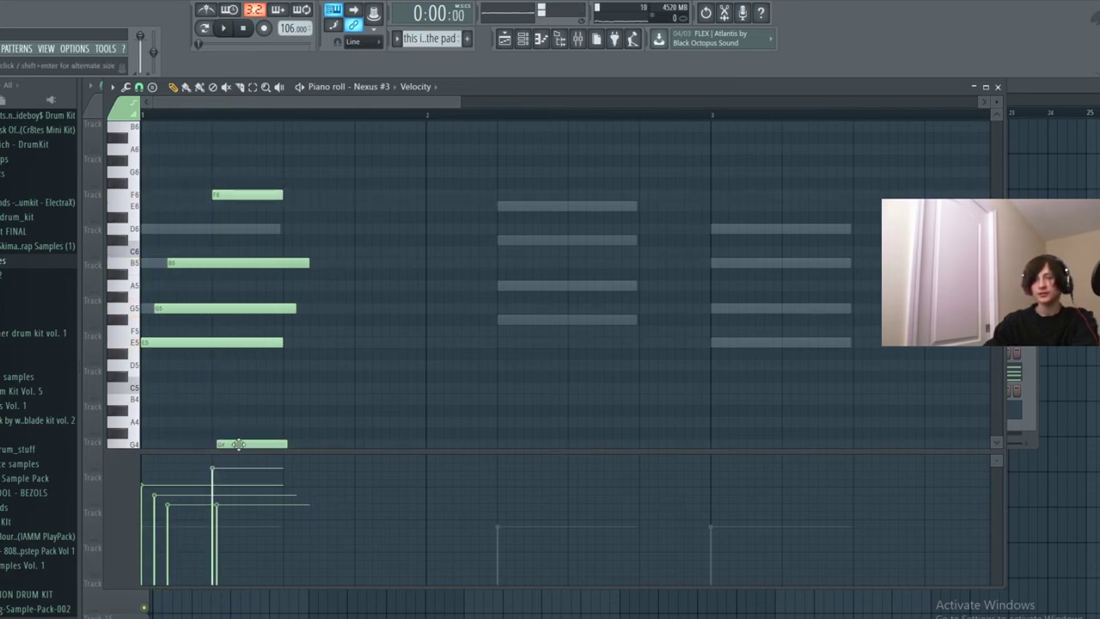
right_click(244, 446)
Move the F6 note up to A6 on beat 2 while auditioning the melody.
key(space)
drag(220, 193, 224, 147)
key(space)
key(space)
key(space)
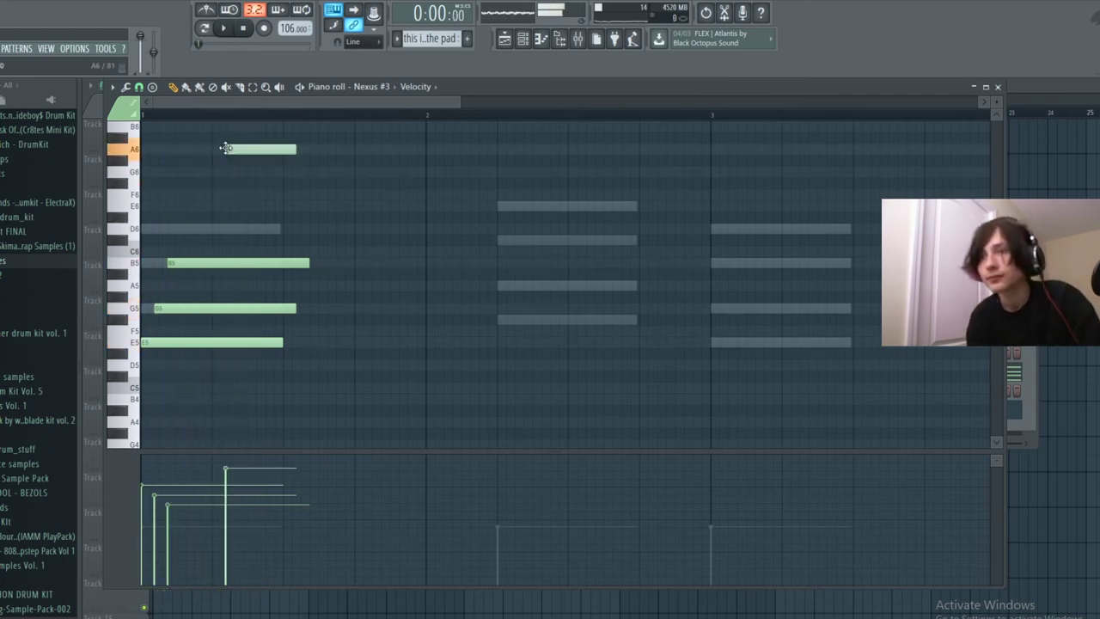
key(space)
key(space)
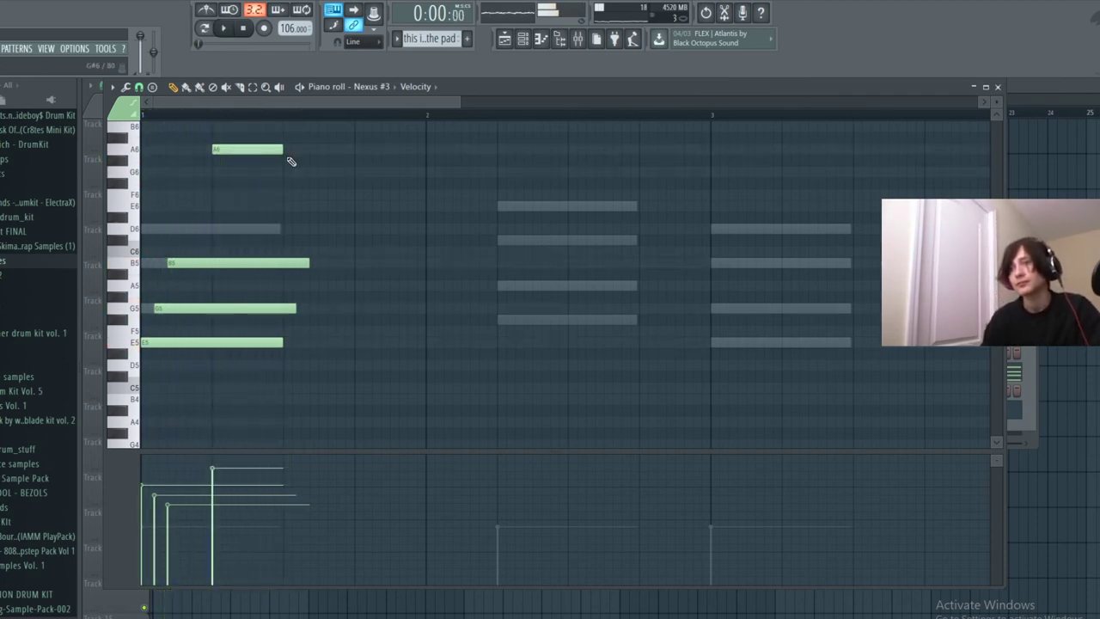
Add a half-beat D7 note midway through beat 3 and a half-beat C7 note on beat 4, auditioning the melody by playback.
key(space)
scroll(297, 172, up, 4)
key(space)
key(space)
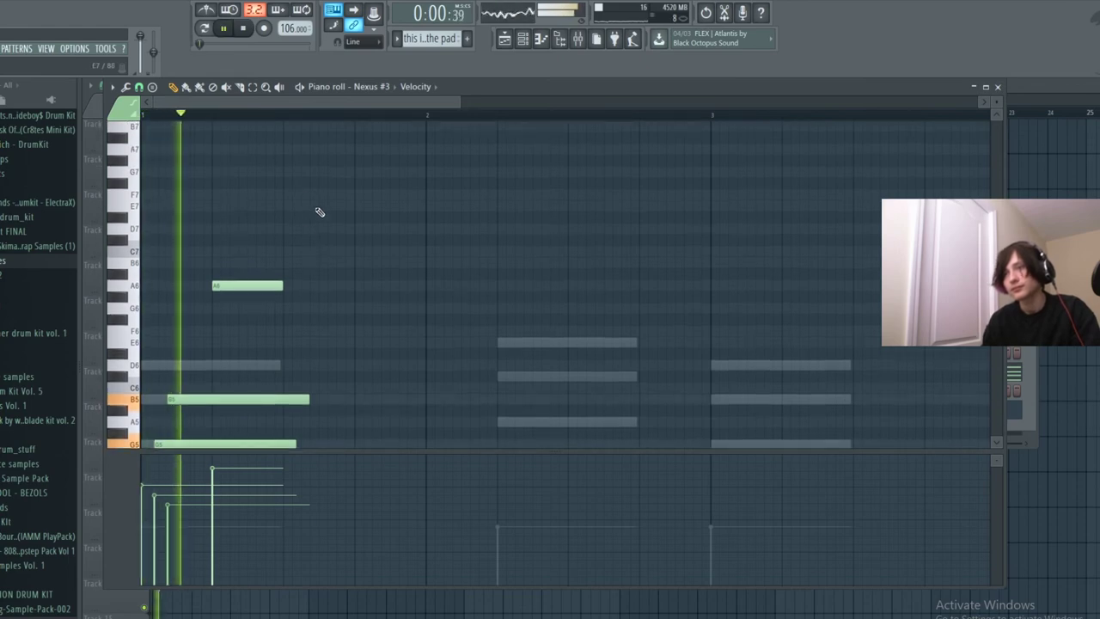
click(325, 229)
key(space)
key(space)
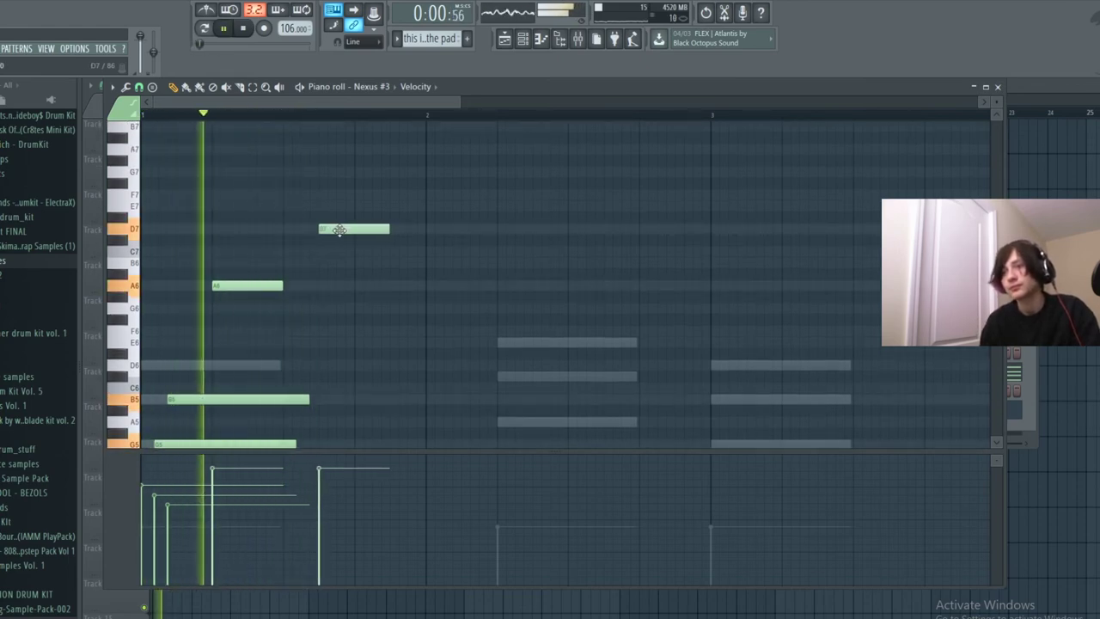
key(space)
drag(392, 232, 348, 233)
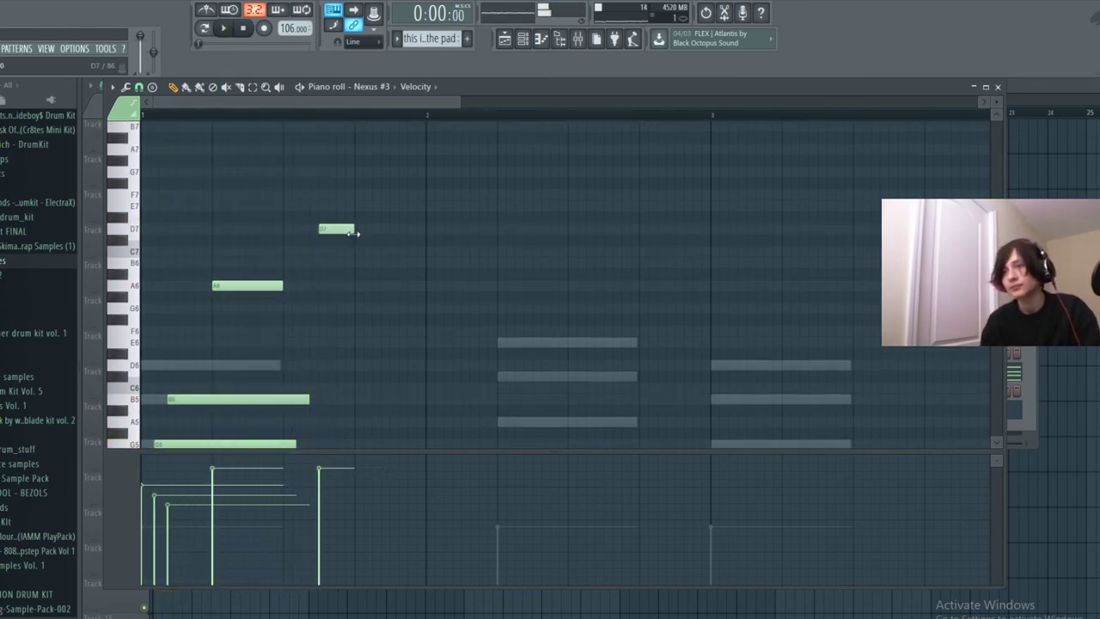
key(space)
click(361, 251)
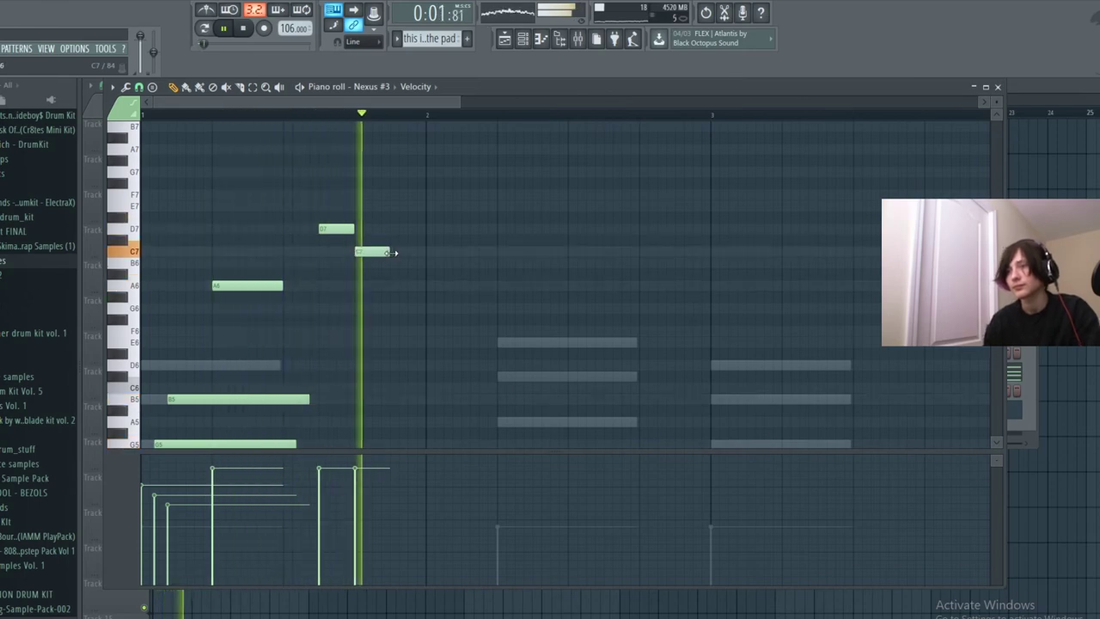
Lower the C7 note on beat 4 to B6 and lengthen it to one beat, auditioning the melody by playback.
key(space)
drag(392, 252, 415, 264)
key(space)
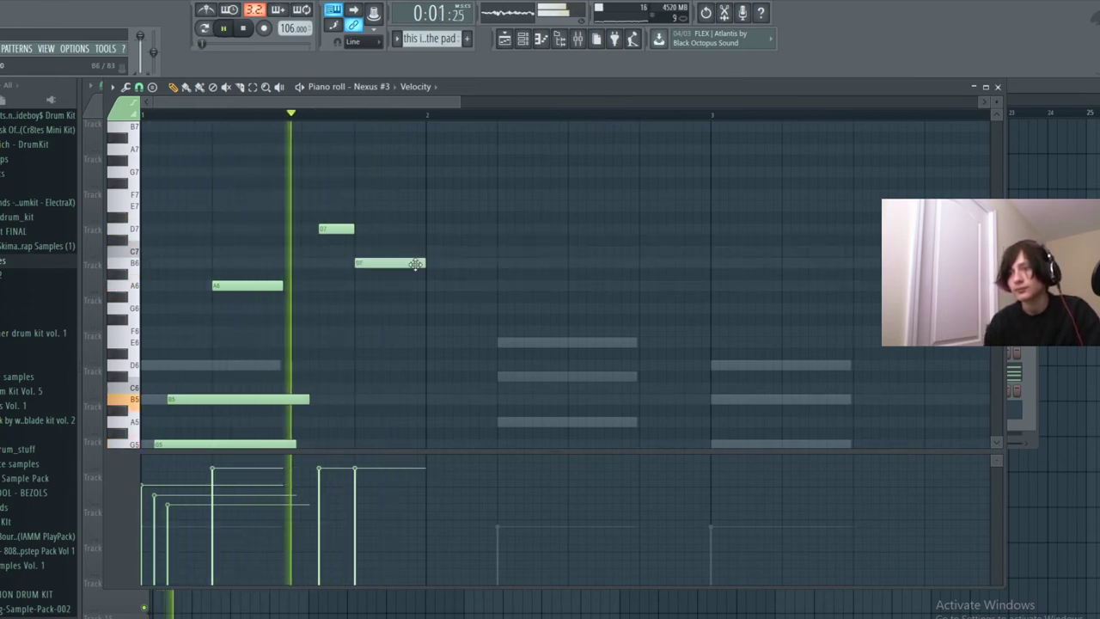
key(space)
key(space)
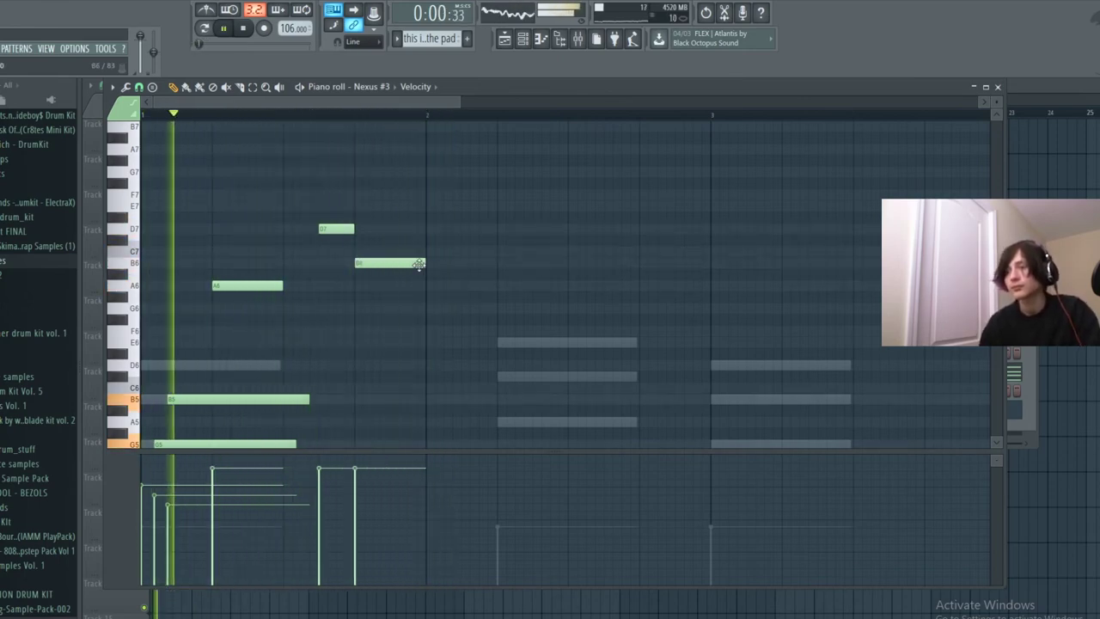
scroll(305, 295, down, 2)
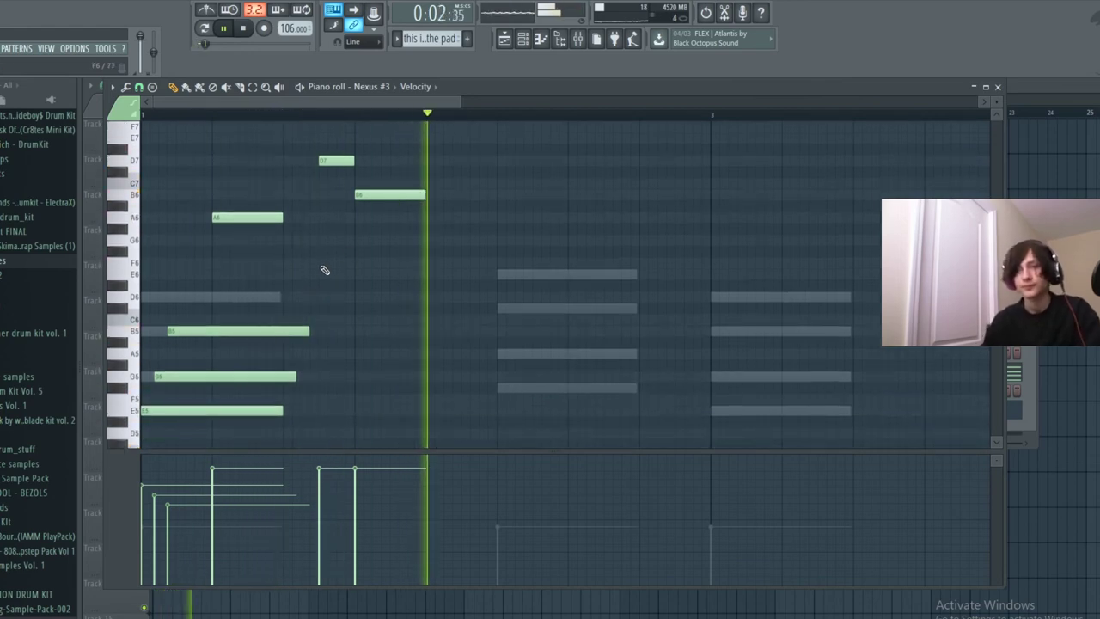
key(space)
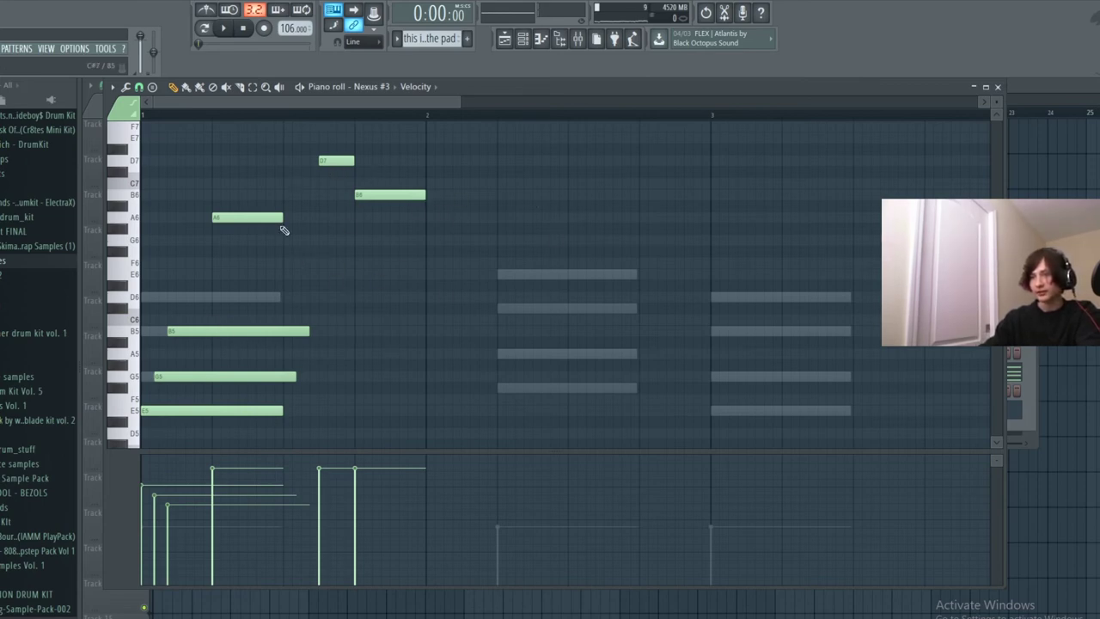
key(space)
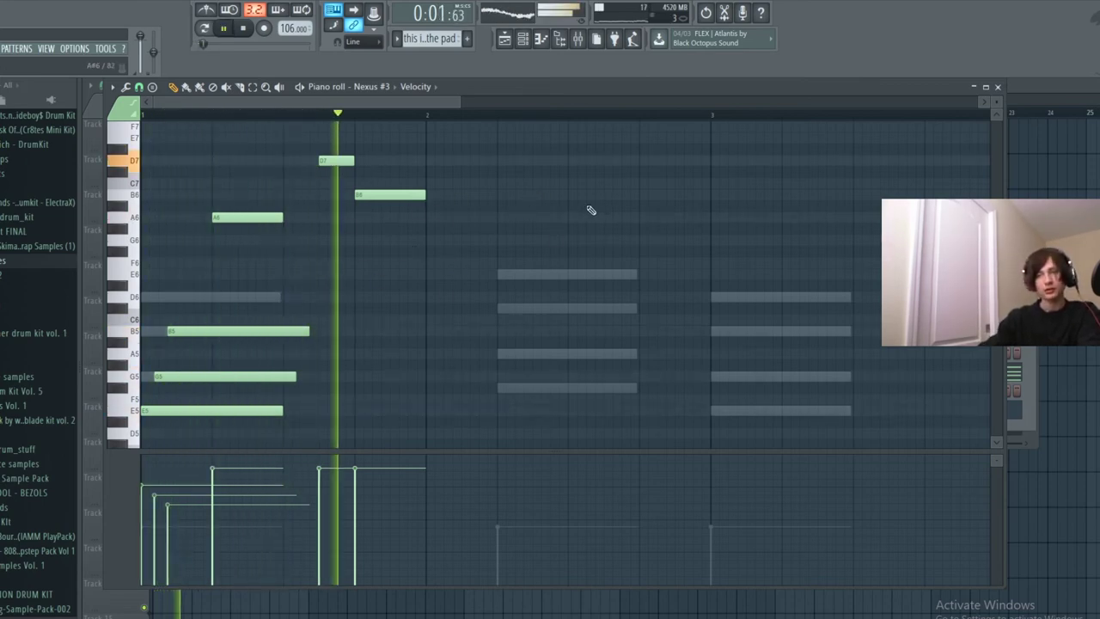
key(space)
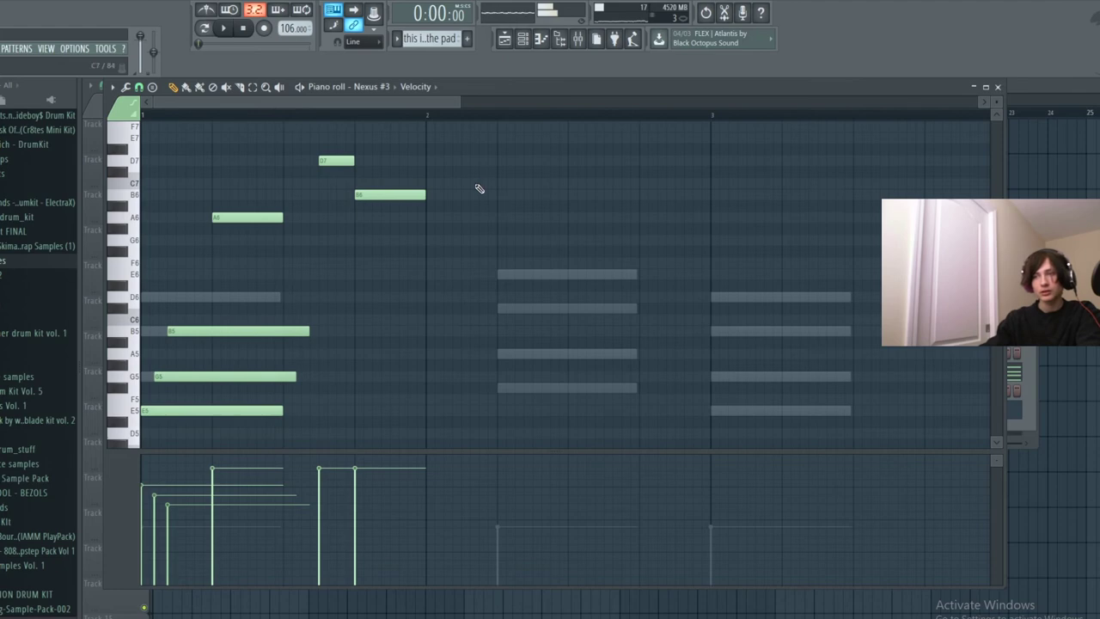
Add a short E7 note early in bar 2, try a following note at D7 and C7, and remove that following note.
click(481, 140)
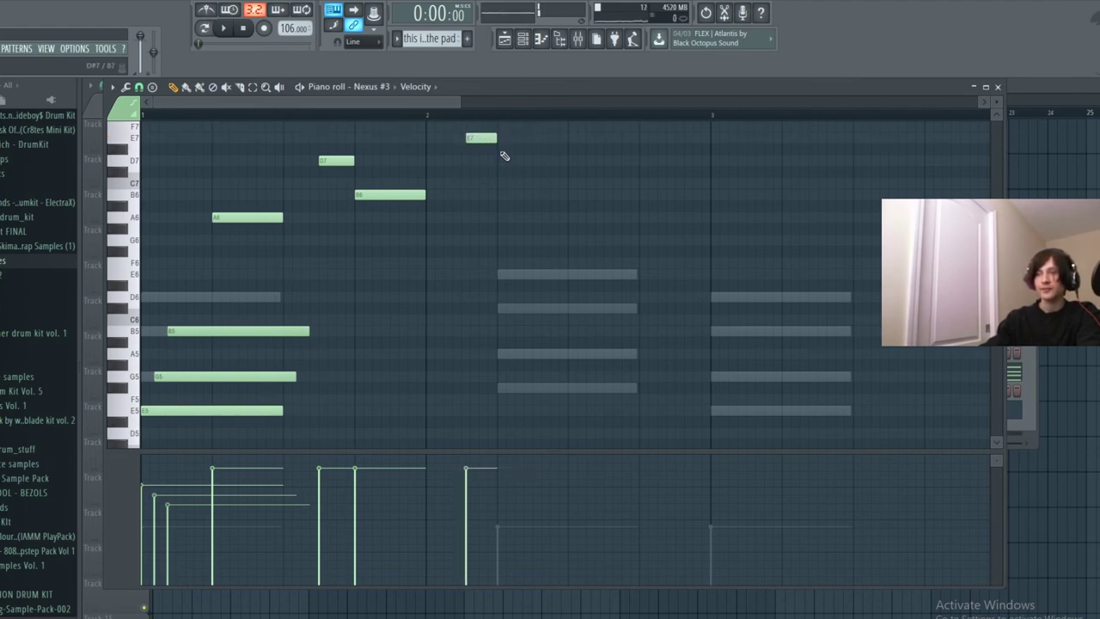
click(496, 162)
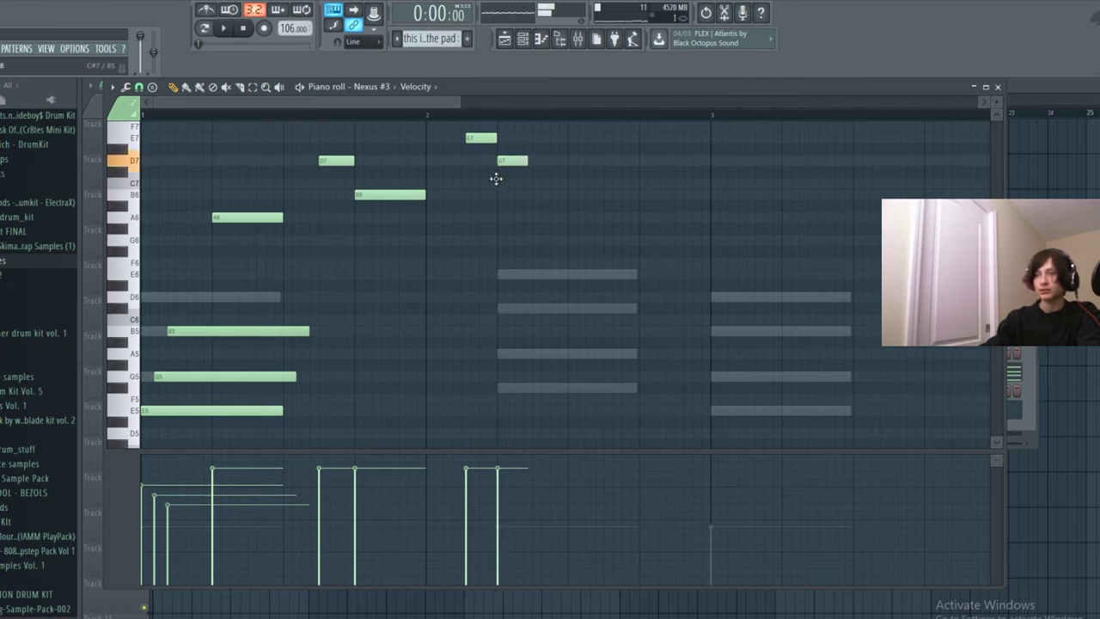
drag(496, 179, 536, 187)
key(space)
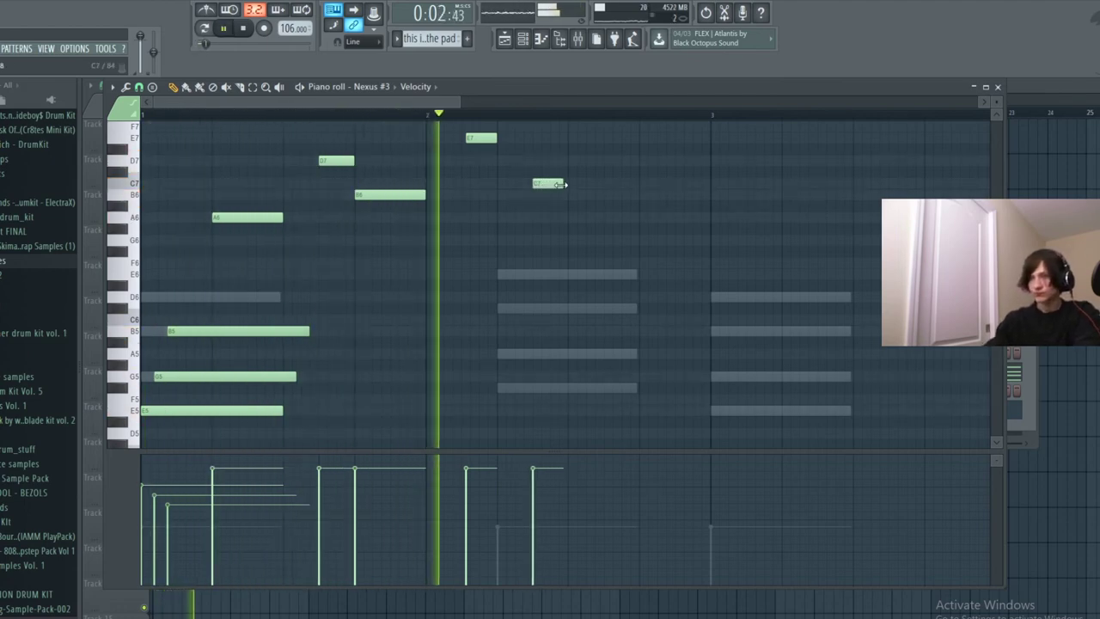
mouse_move(564, 185)
mouse_down()
mouse_move(533, 188)
mouse_move(542, 173)
mouse_move(561, 167)
mouse_move(561, 176)
mouse_move(550, 171)
mouse_up()
right_click(551, 172)
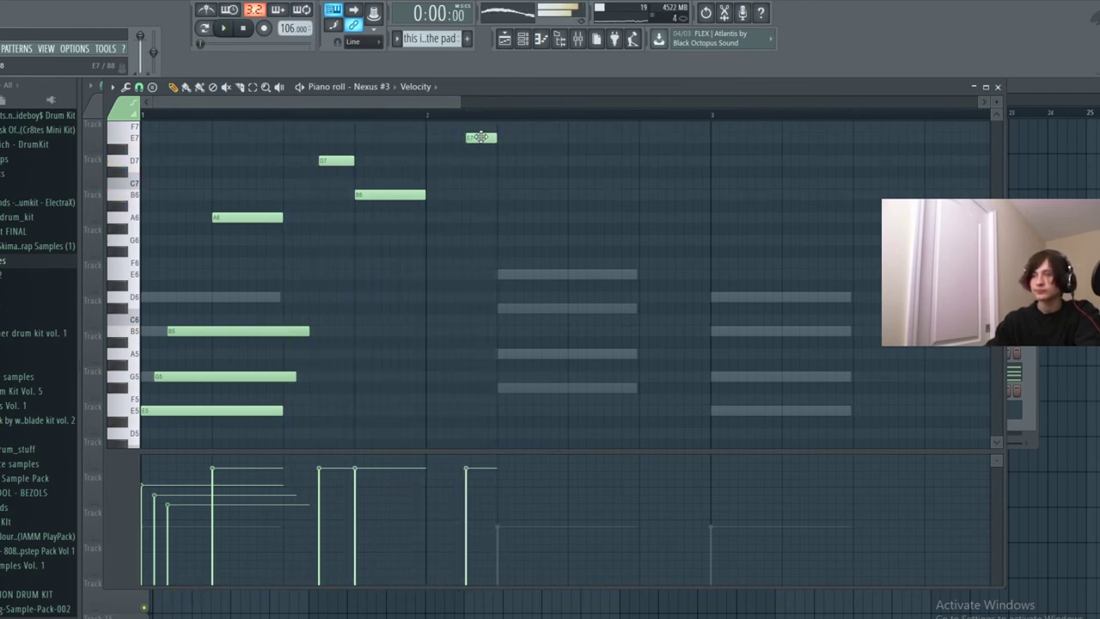
Start the E7 note exactly half a beat into bar 2 and add a half-beat D7 note on beat 2, auditioning by playback.
mouse_move(480, 138)
mouse_down()
mouse_move(512, 140)
mouse_move(435, 141)
mouse_move(490, 143)
mouse_move(473, 135)
mouse_up()
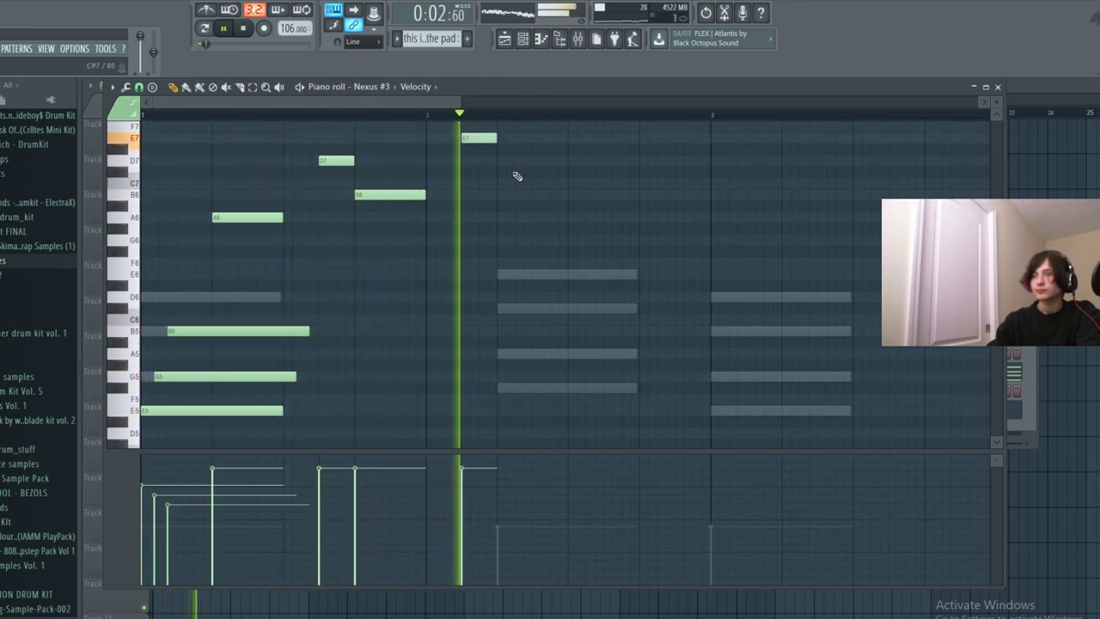
key(space)
click(502, 160)
key(space)
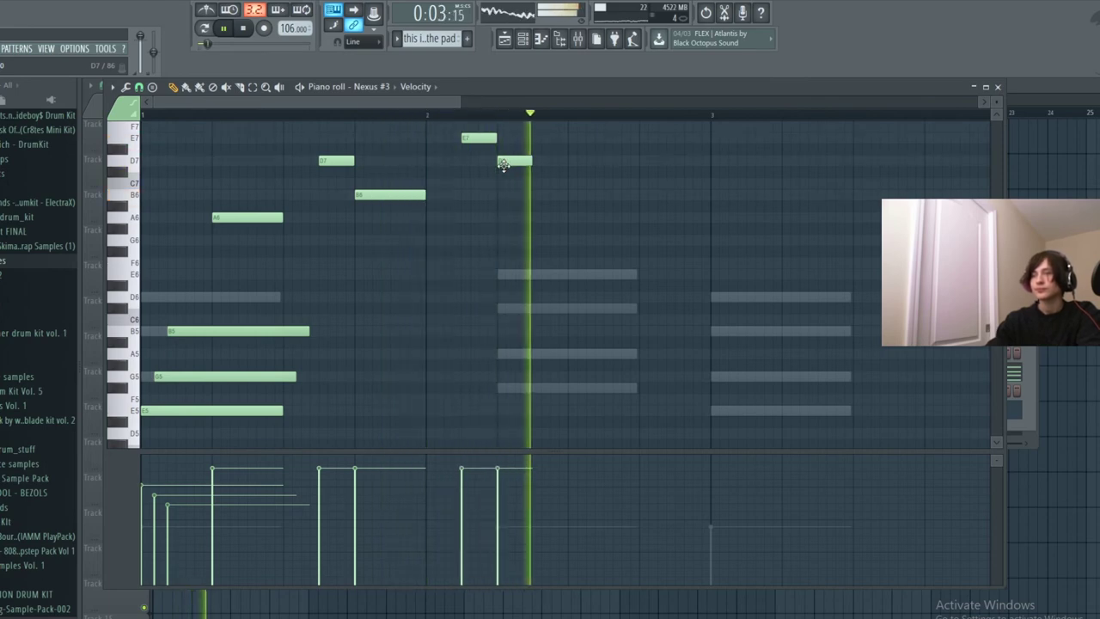
key(space)
Add half-beat C#7 and A6 notes on beats 3 and 4 of bar 2 while auditioning the melody.
mouse_move(561, 187)
mouse_down()
mouse_move(538, 196)
mouse_move(569, 207)
mouse_move(564, 170)
mouse_up()
key(space)
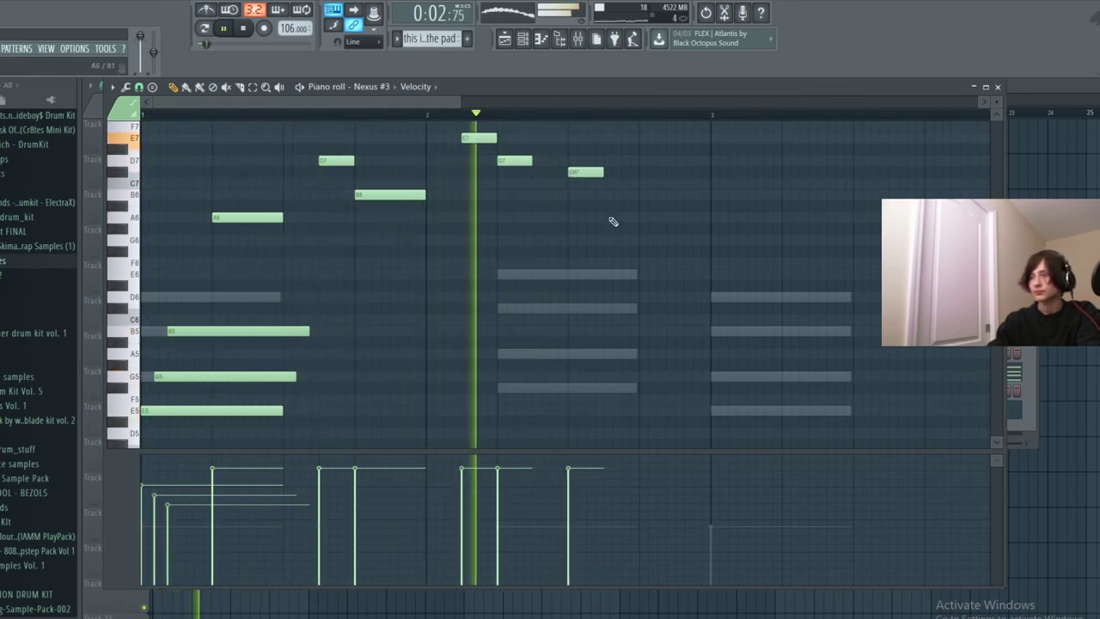
click(642, 217)
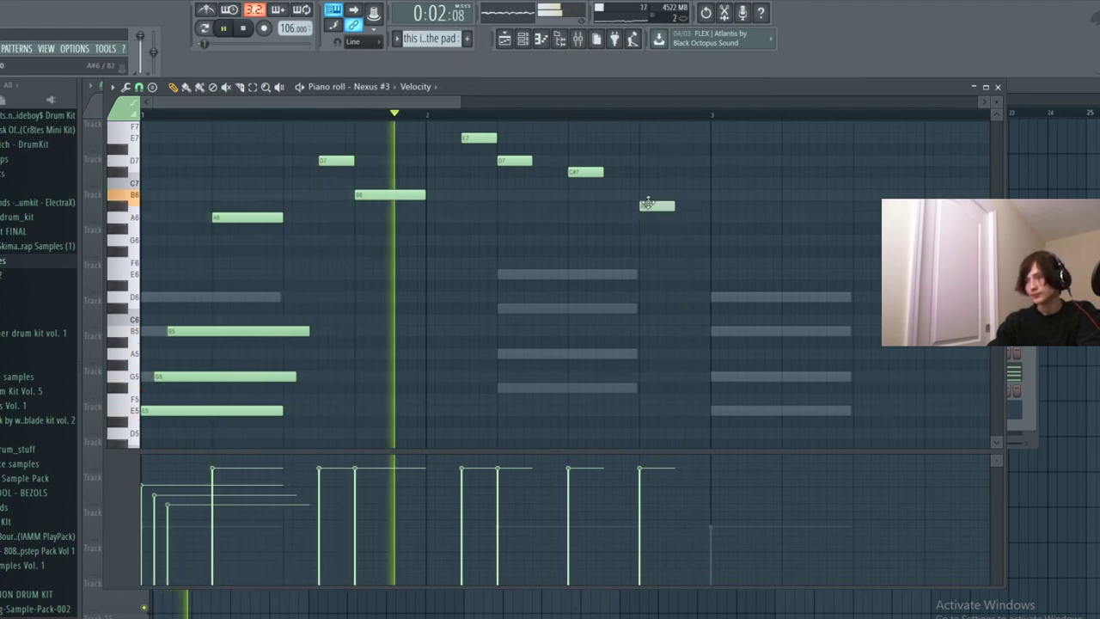
drag(652, 219, 650, 222)
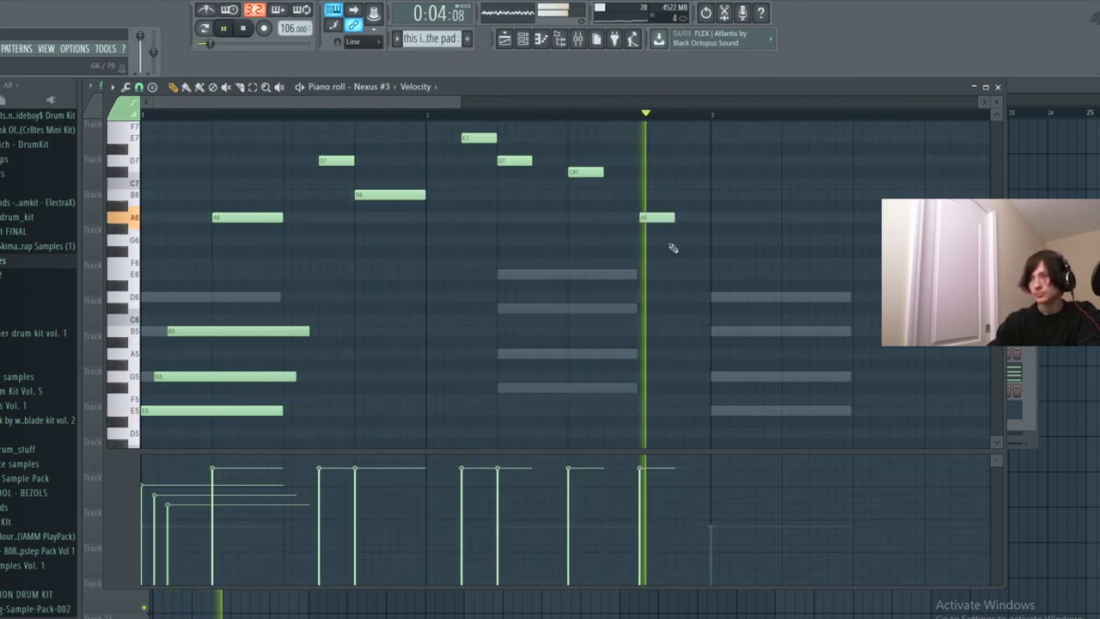
Try a half-beat G#6 note right after bar 2's A6, audition it also at G6, and remove it.
key(space)
click(695, 231)
key(space)
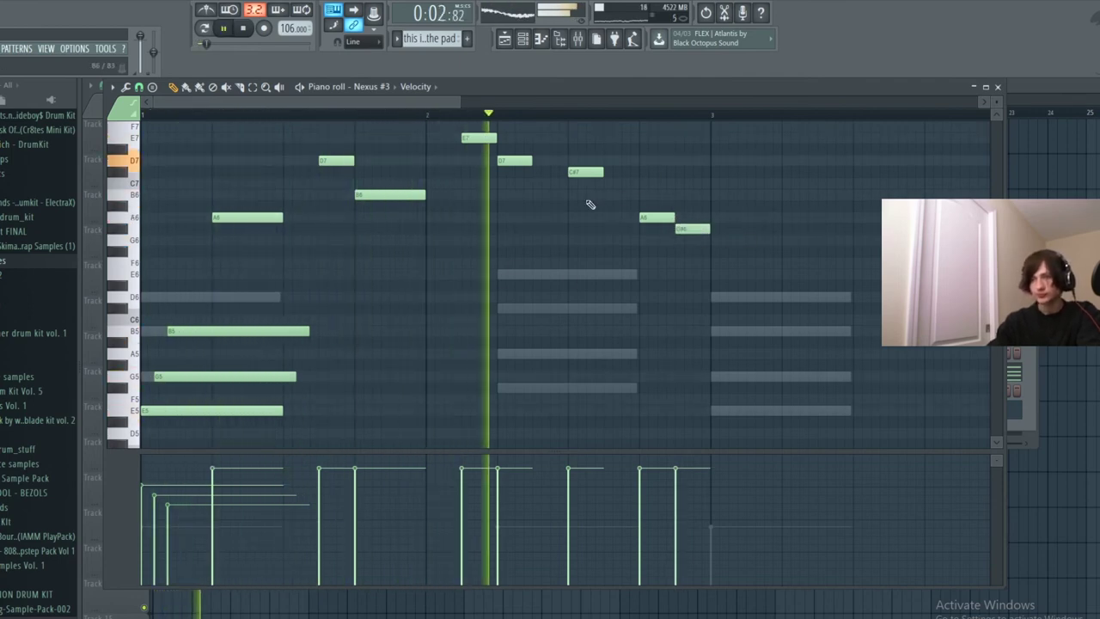
key(space)
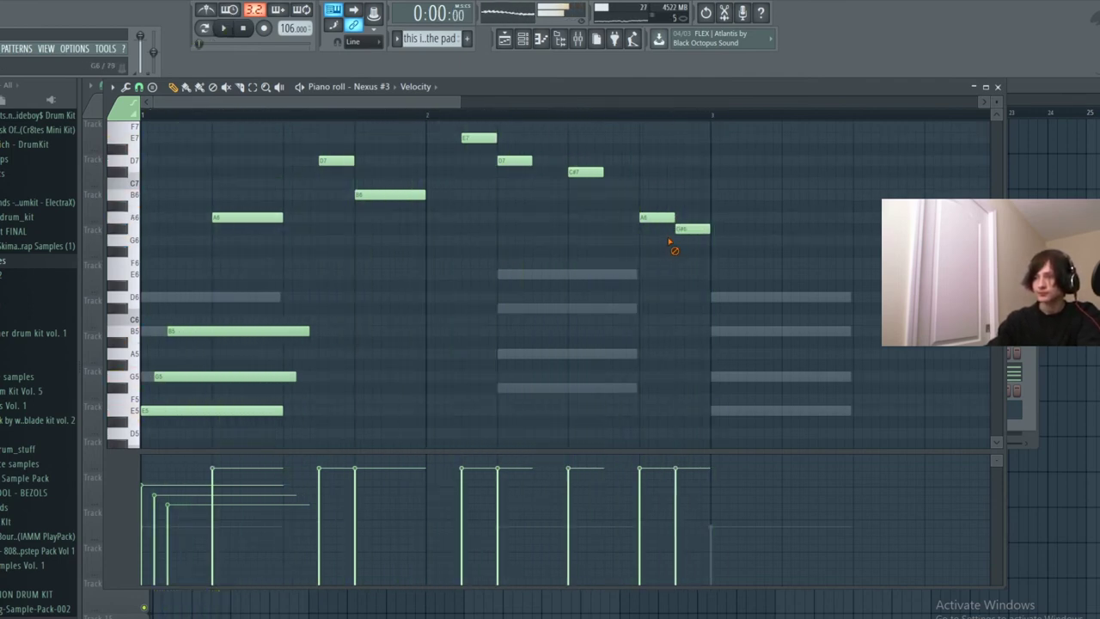
mouse_move(679, 239)
mouse_down()
mouse_move(681, 273)
mouse_move(686, 243)
mouse_up()
key(space)
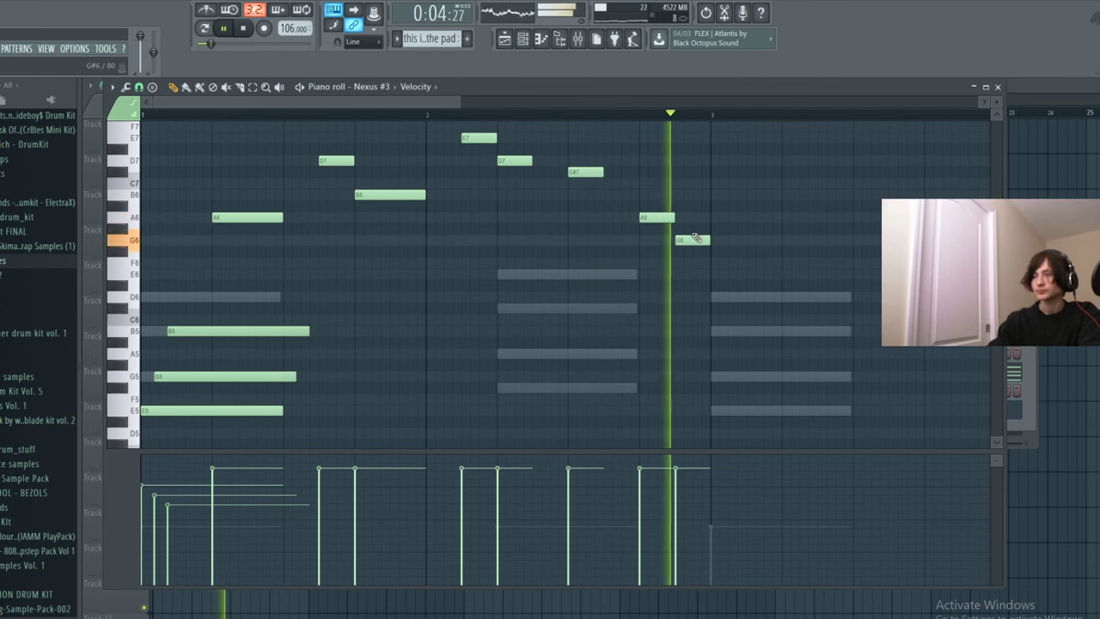
key(space)
right_click(697, 242)
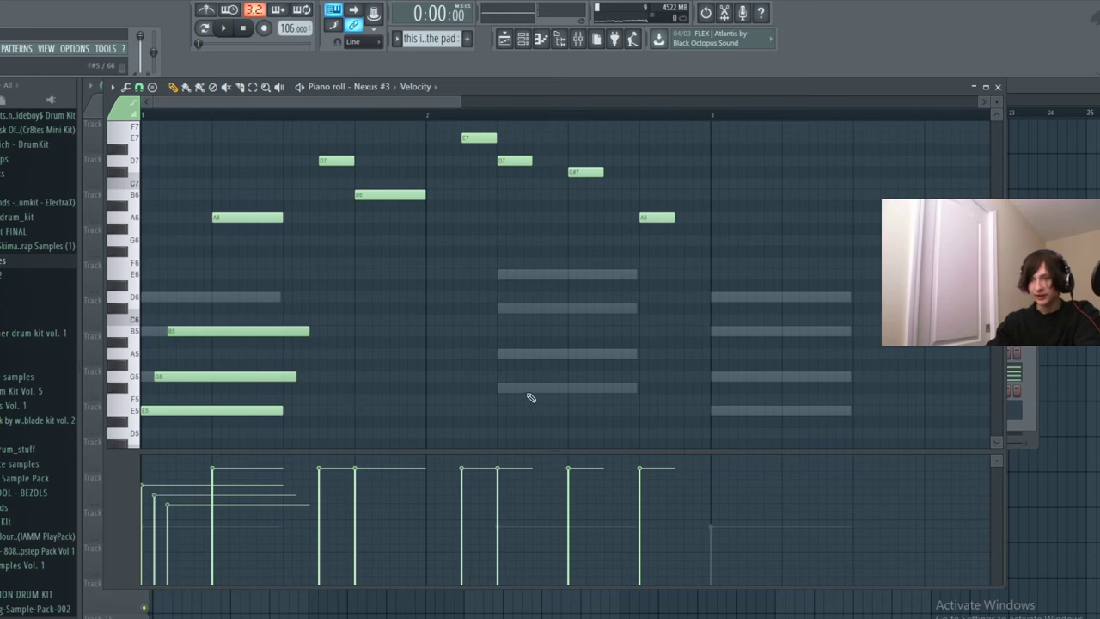
click(505, 355)
right_click(512, 356)
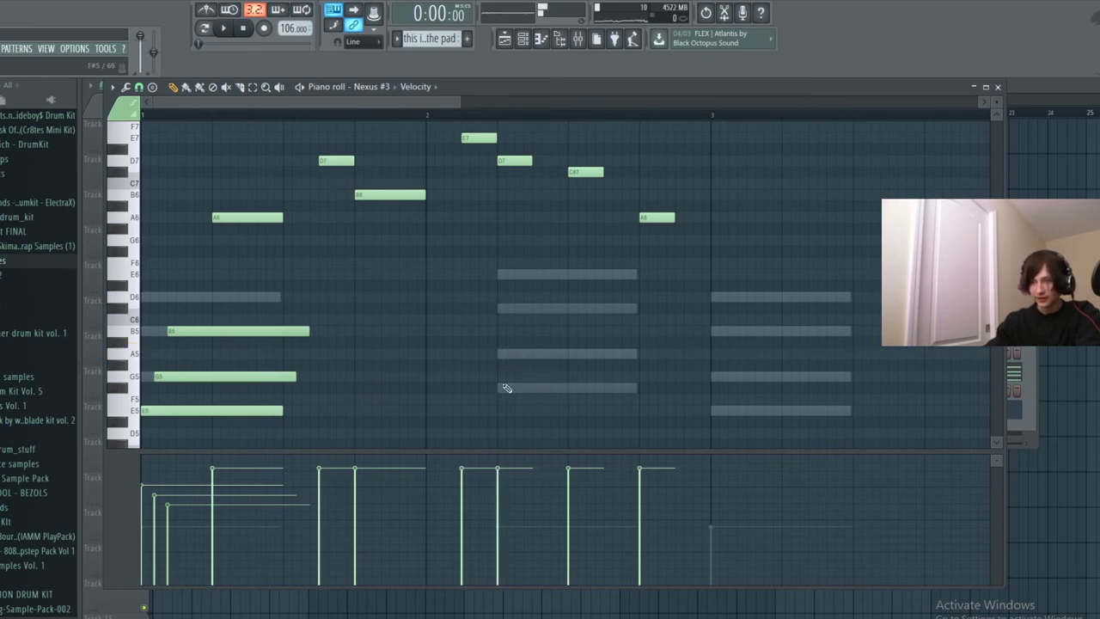
click(502, 388)
click(507, 207)
right_click(515, 206)
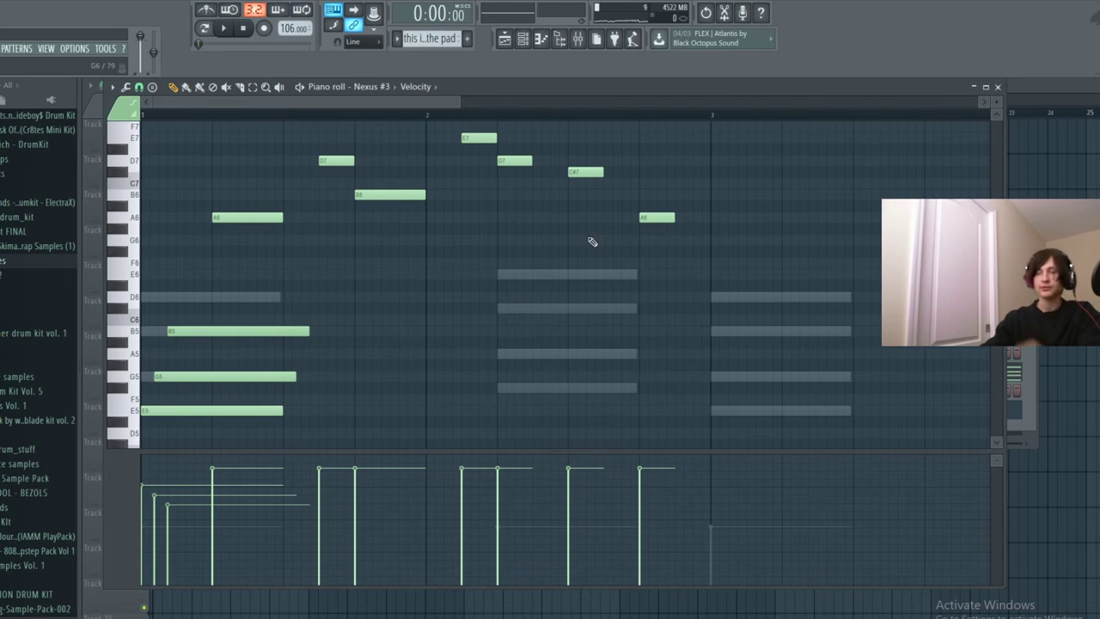
click(616, 153)
right_click(640, 154)
click(690, 184)
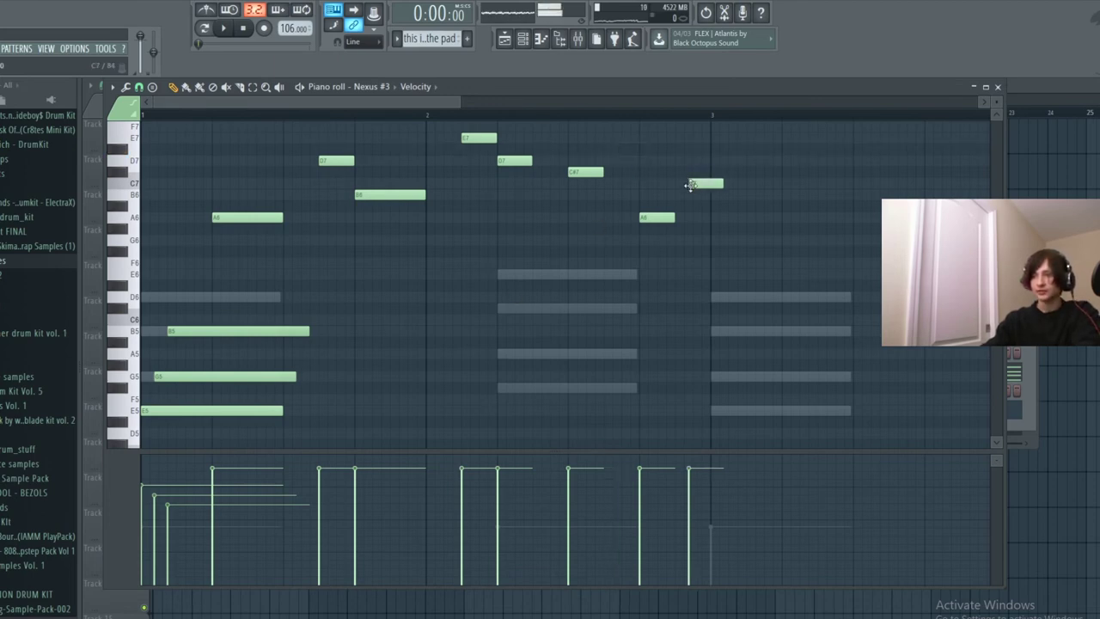
right_click(695, 185)
Add a short F#6 note directly after the A6 note at the end of bar 2 and play the melody.
click(692, 252)
drag(707, 253, 702, 253)
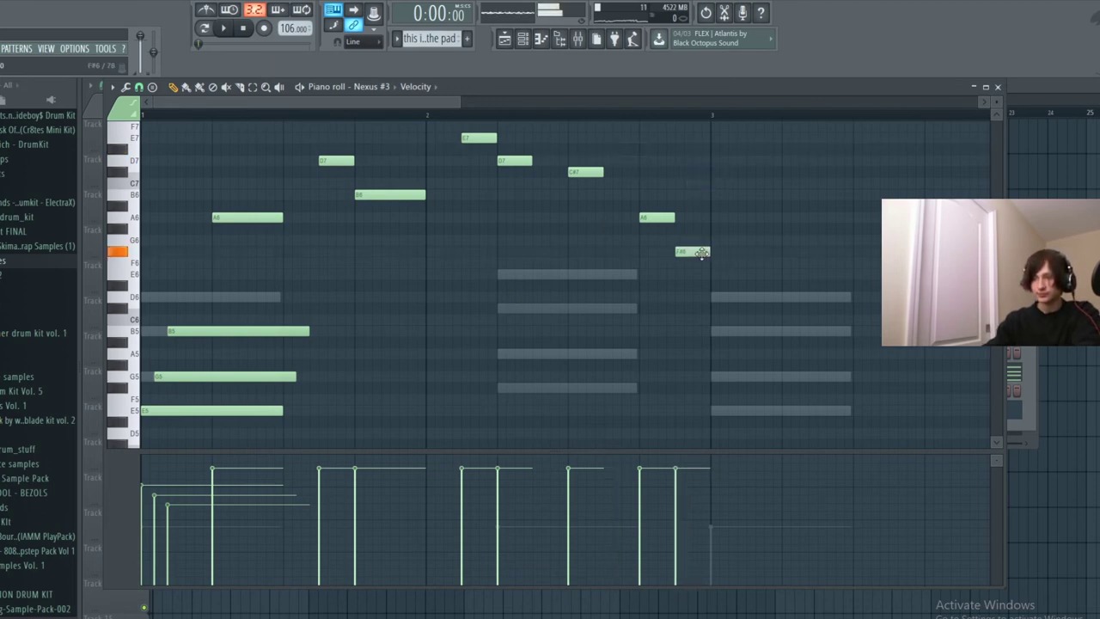
key(space)
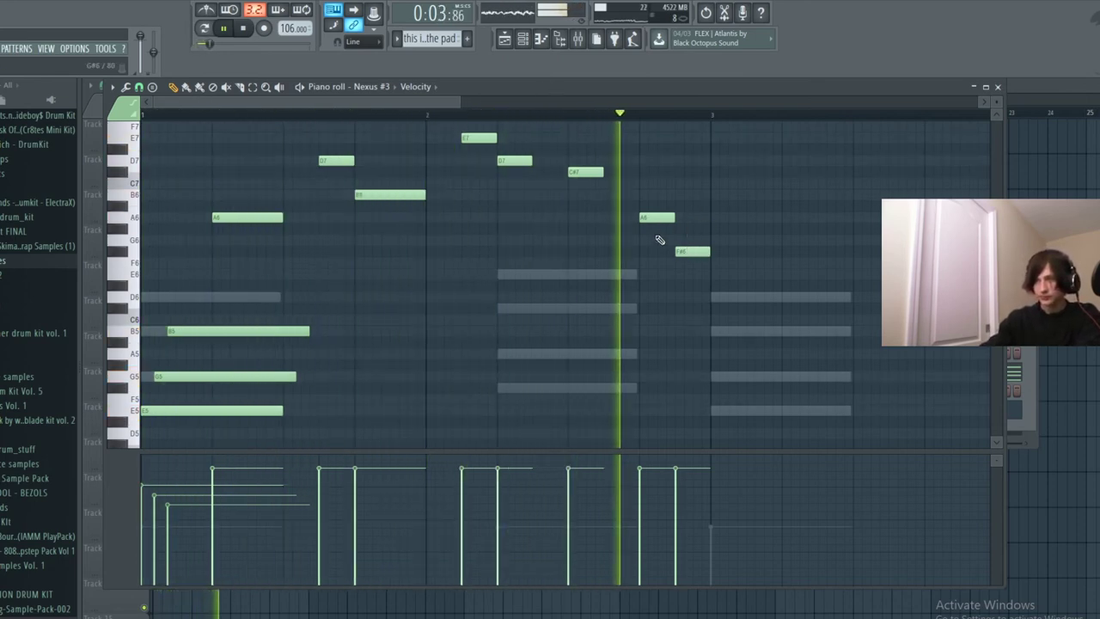
key(space)
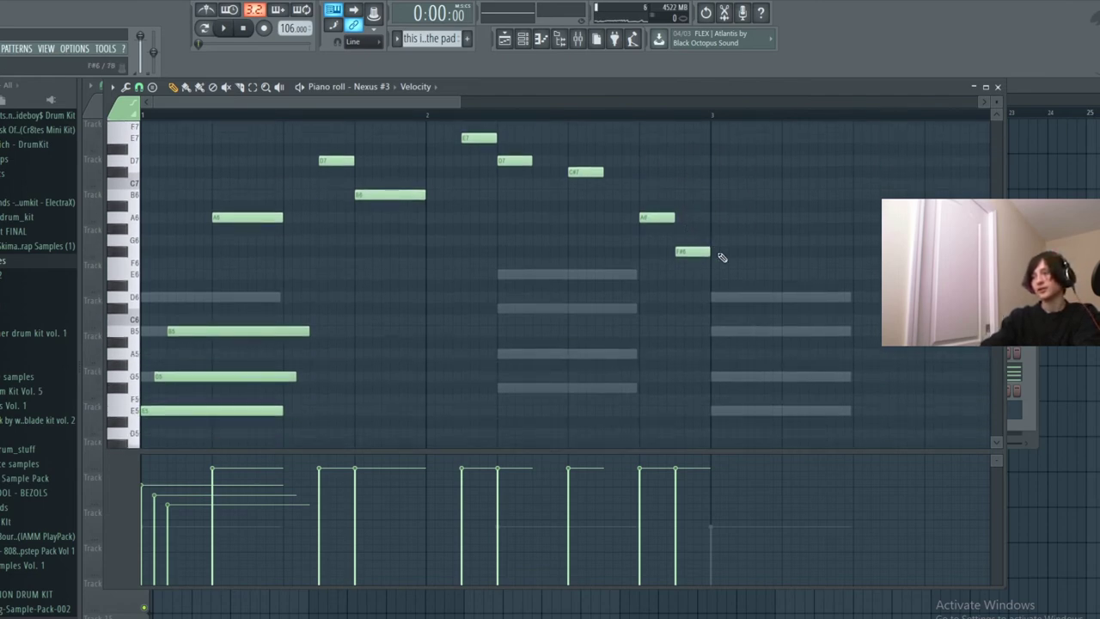
Play the melody and add a D6, B5 and G5 chord at the start of bar 3, following the ghost notes.
drag(462, 102, 679, 148)
scroll(670, 179, down, 1)
key(space)
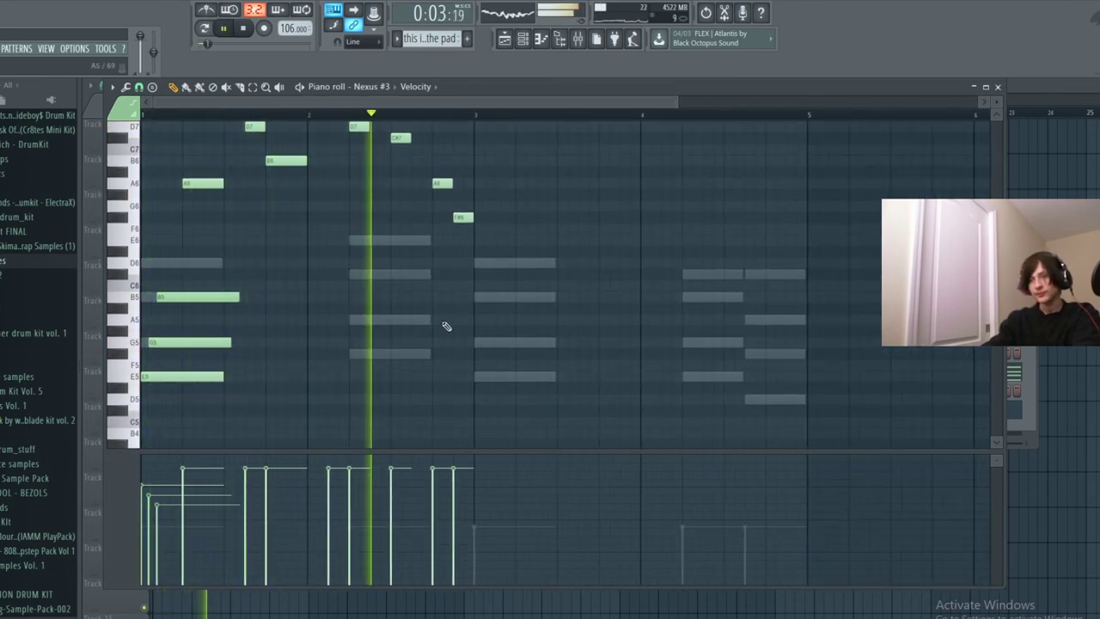
key(space)
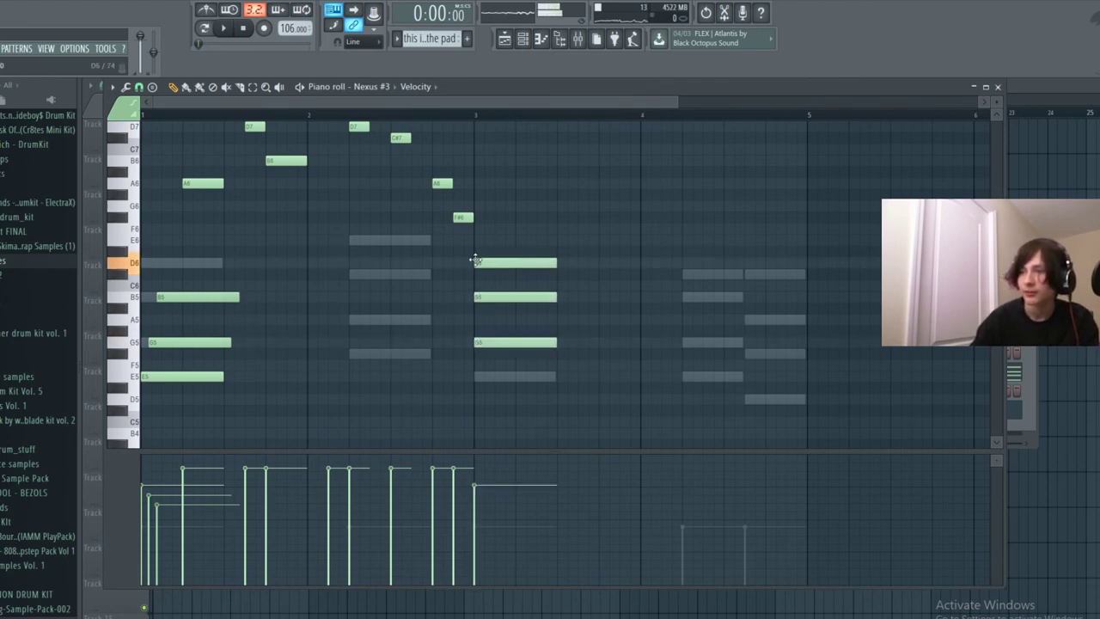
Stagger the bar 3 chord so B5 and G5 start slightly after D6, and play the pattern from the start.
scroll(504, 287, up, 2)
ctrl+scroll(503, 291, up, 4)
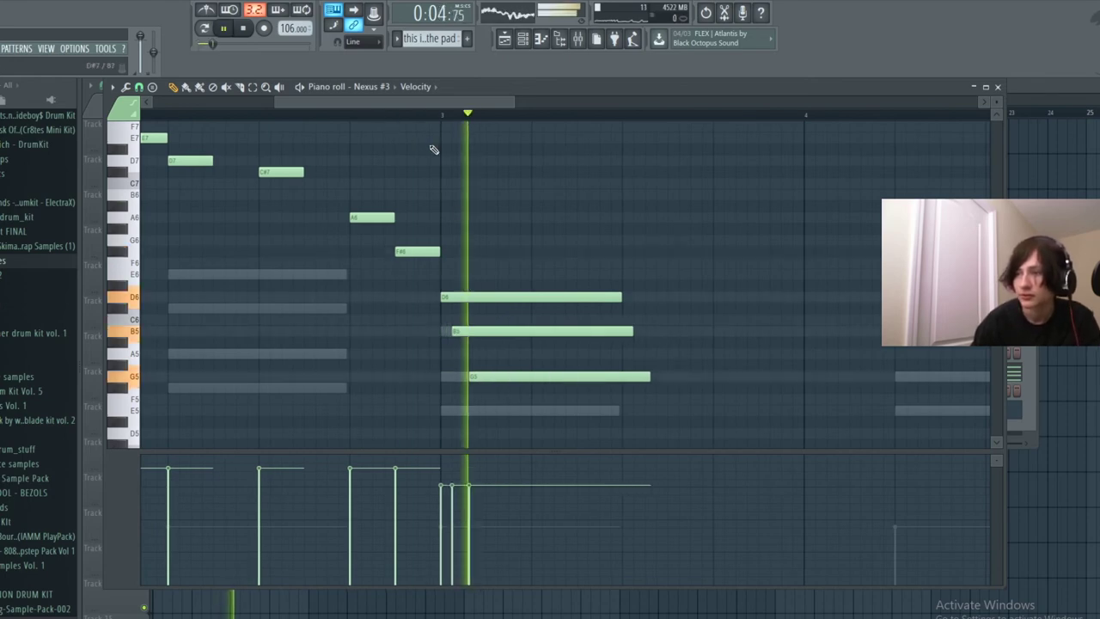
key(space)
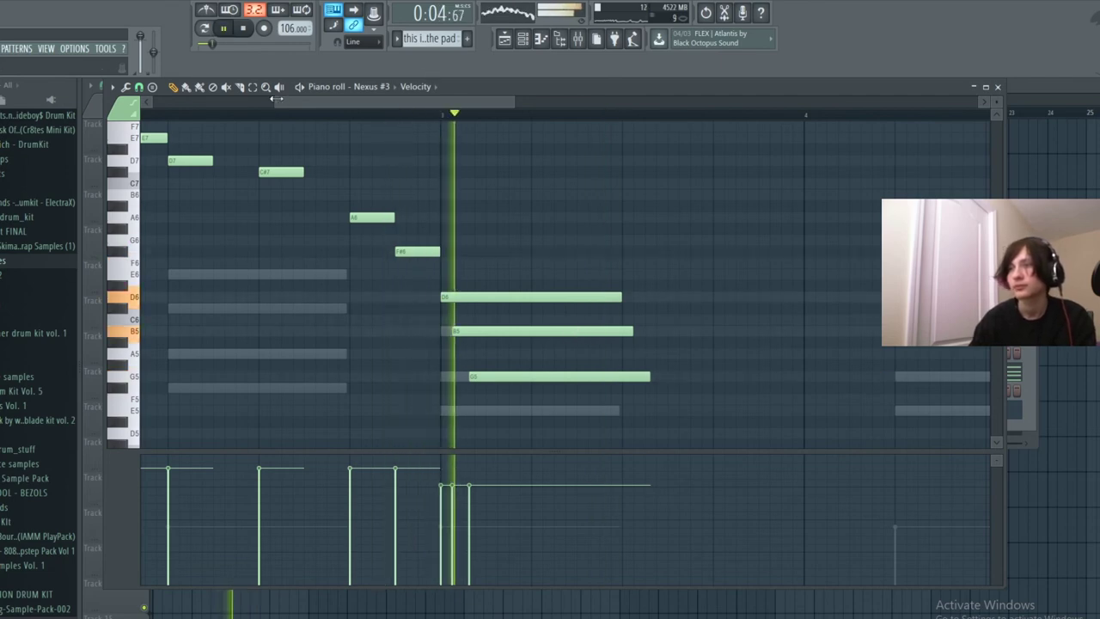
drag(278, 103, 105, 131)
key(space)
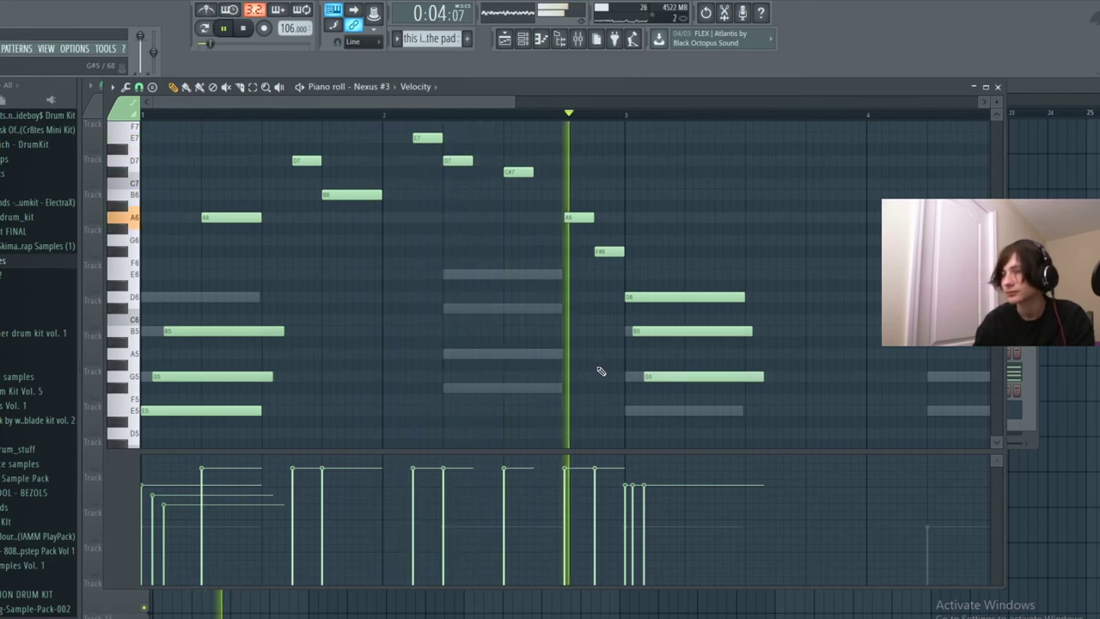
key(space)
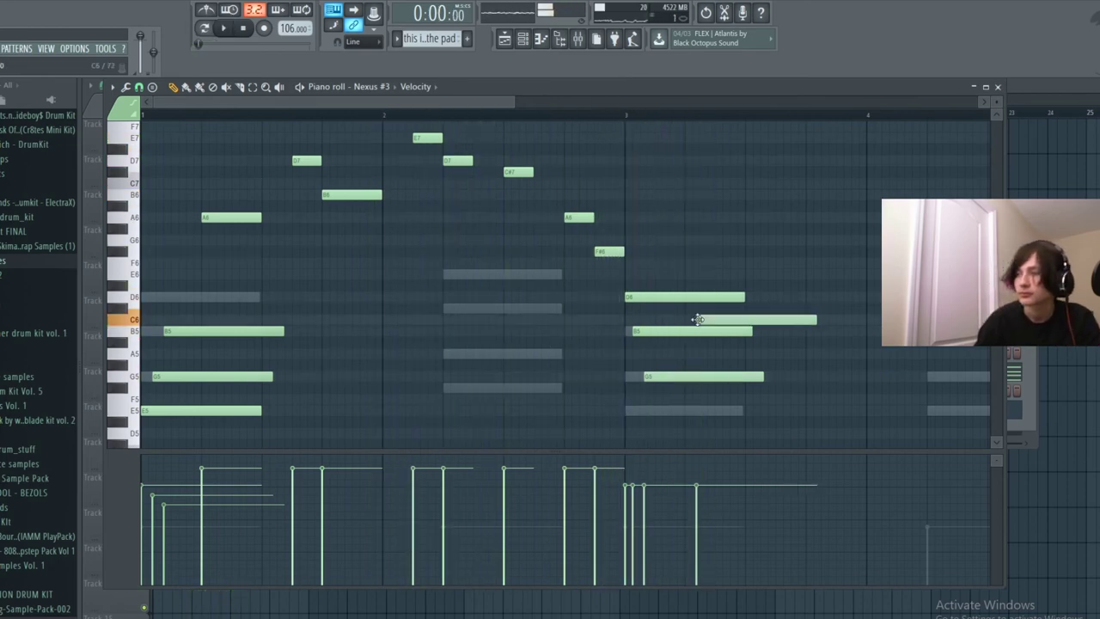
Try C6 and E6 notes over the chord on the second beat of bar 3.
drag(692, 318, 692, 342)
right_click(692, 342)
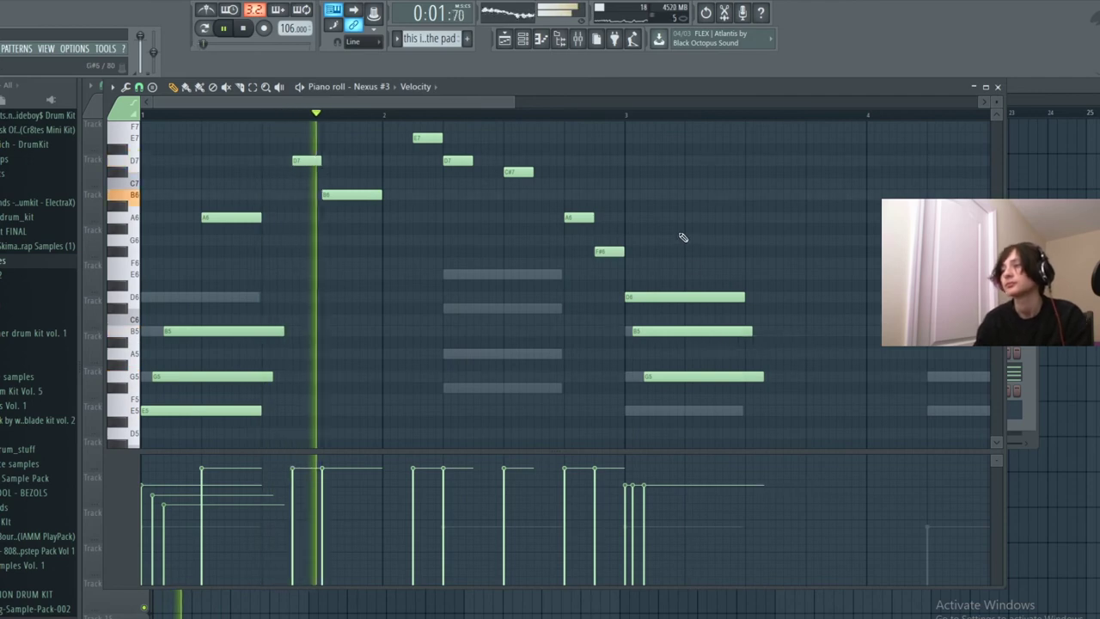
click(690, 276)
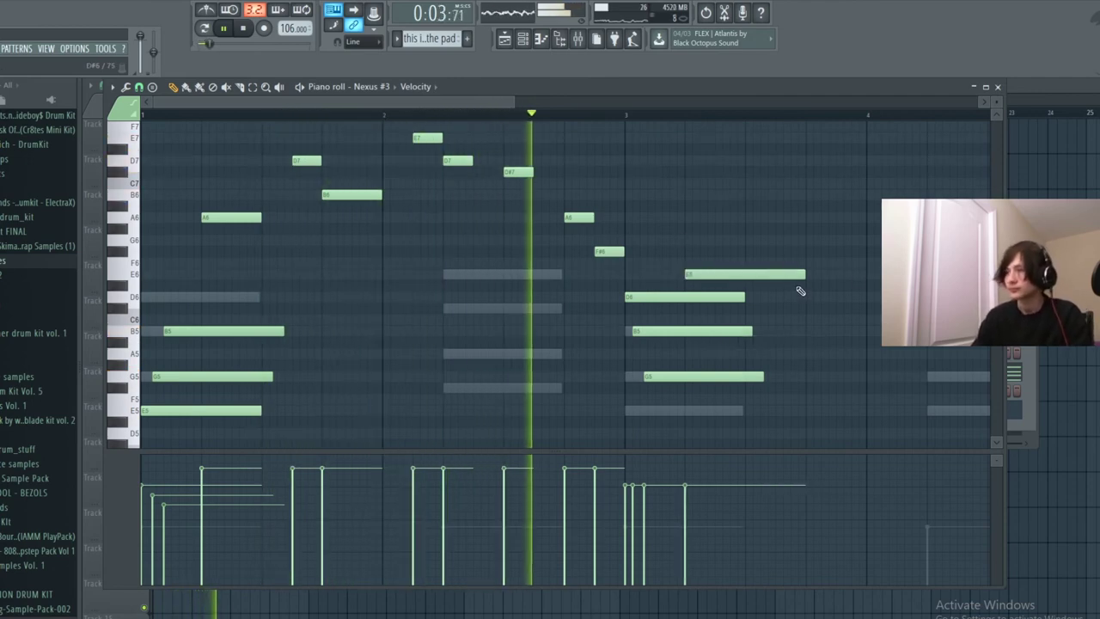
drag(803, 275, 741, 284)
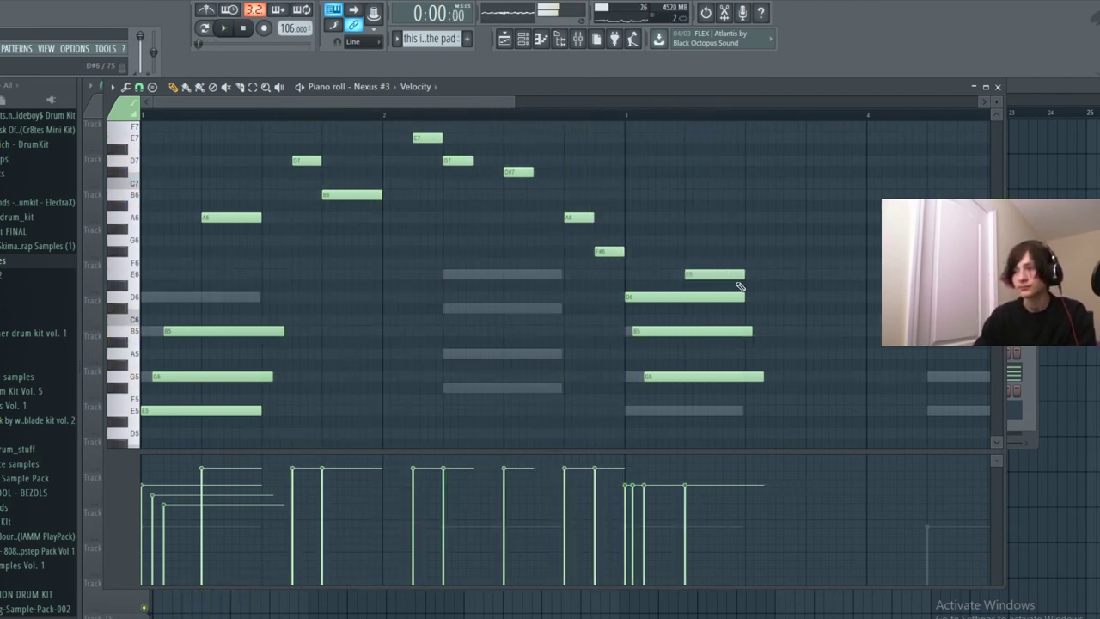
right_click(723, 276)
Add an eighth-length A6 note above the end of the bar 3 chord, with slightly higher velocity than the chord notes.
click(690, 240)
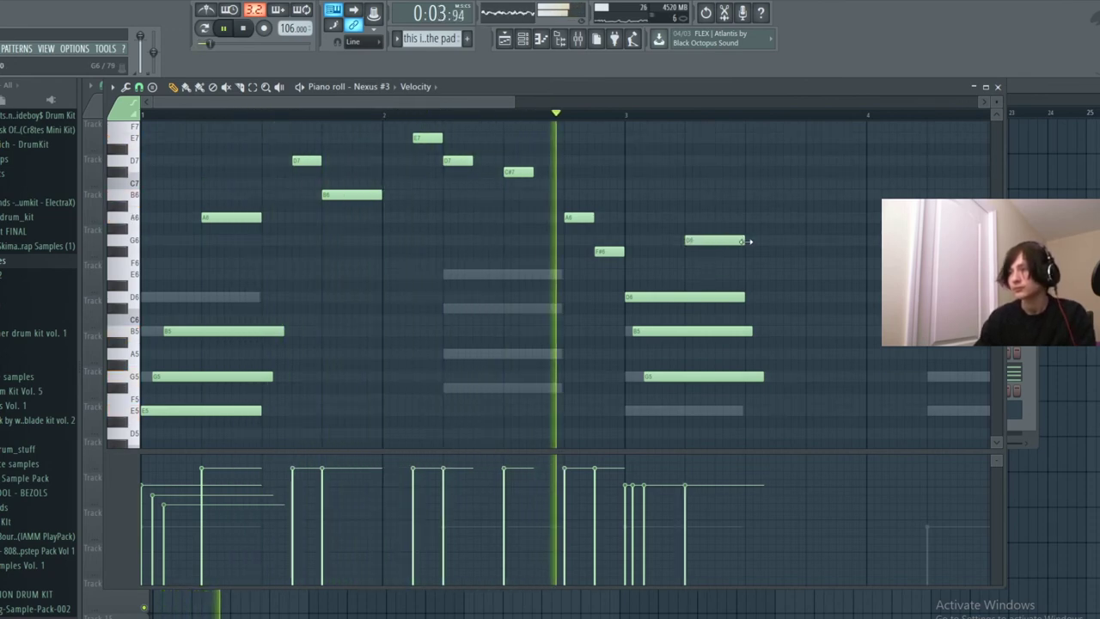
drag(743, 242, 715, 246)
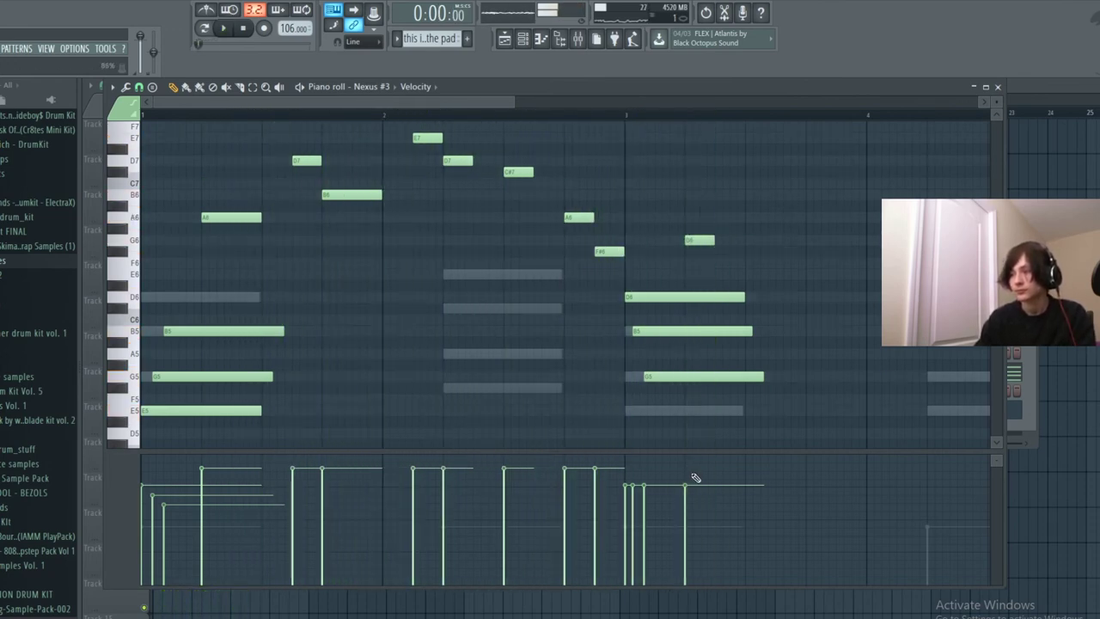
drag(700, 240, 691, 216)
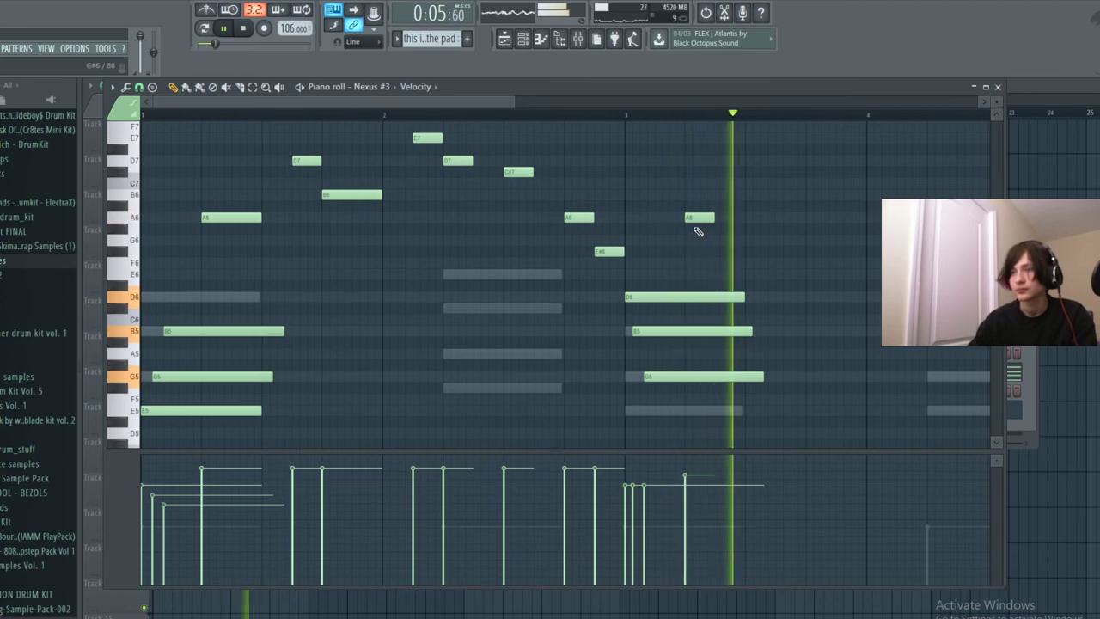
right_click(698, 219)
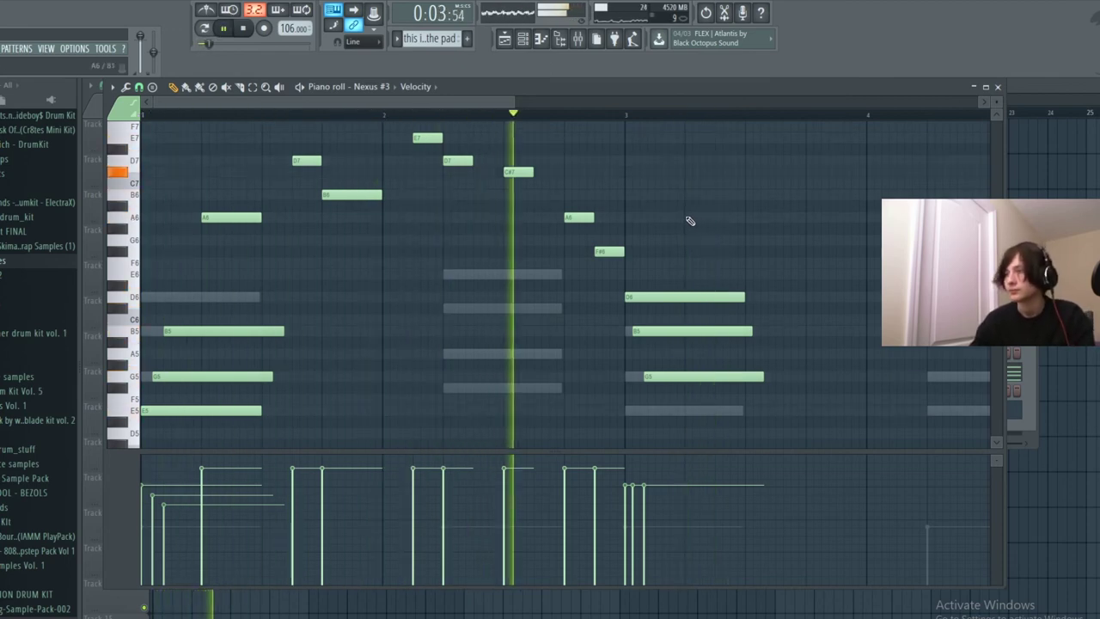
key(space)
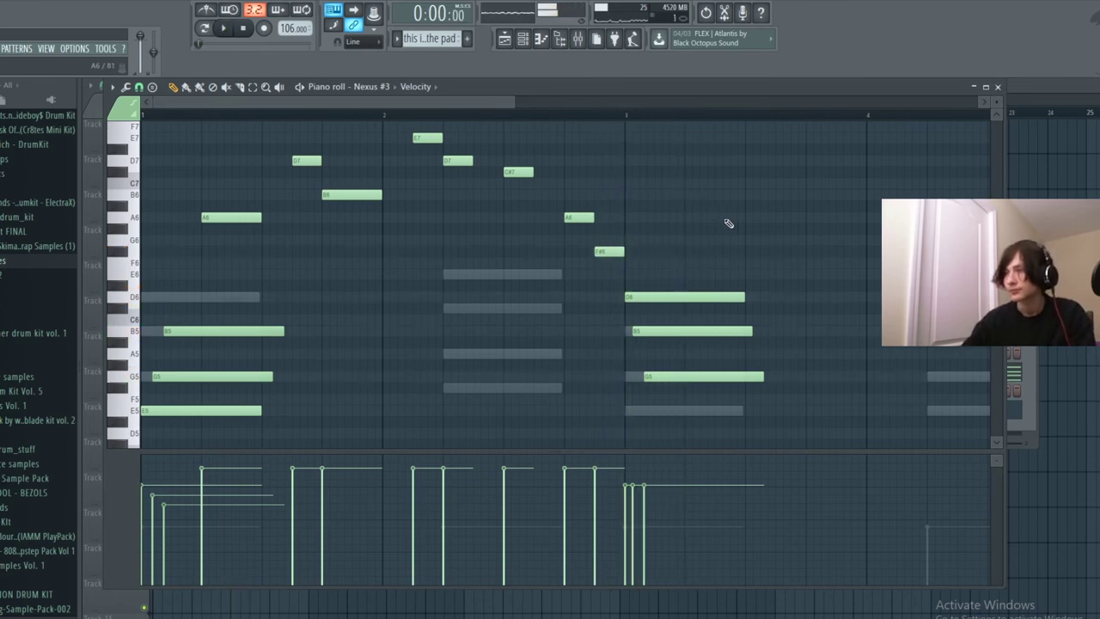
mouse_move(717, 225)
mouse_down()
mouse_move(717, 241)
mouse_move(713, 221)
mouse_move(732, 217)
mouse_up()
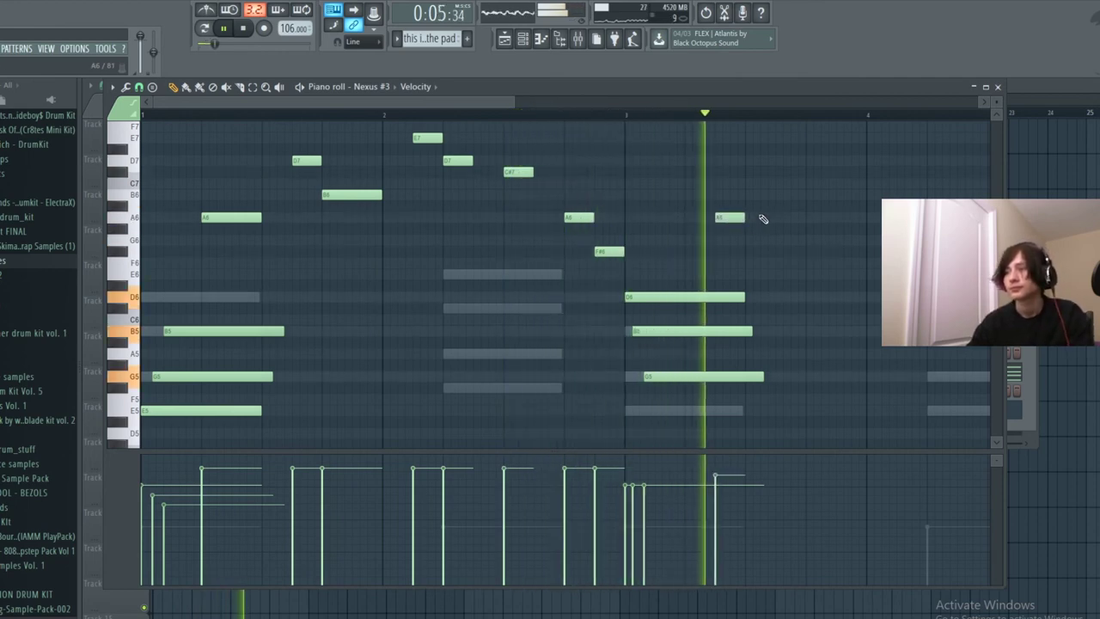
Add a short F#6 note directly after the A6 in bar 3, auditioning B6 and F6 as alternatives.
key(space)
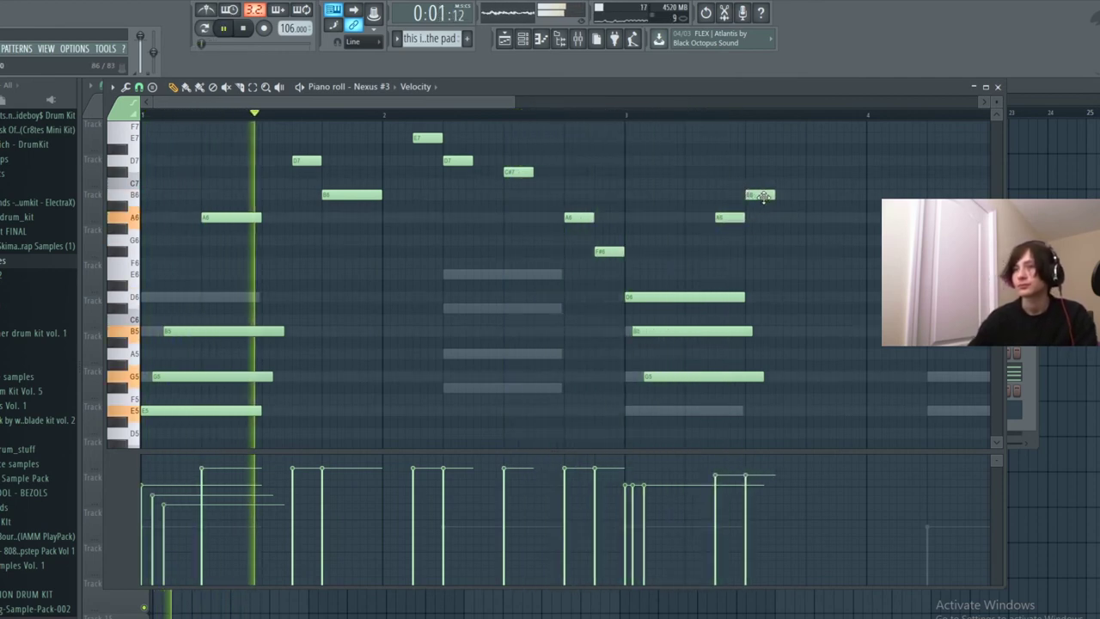
right_click(752, 192)
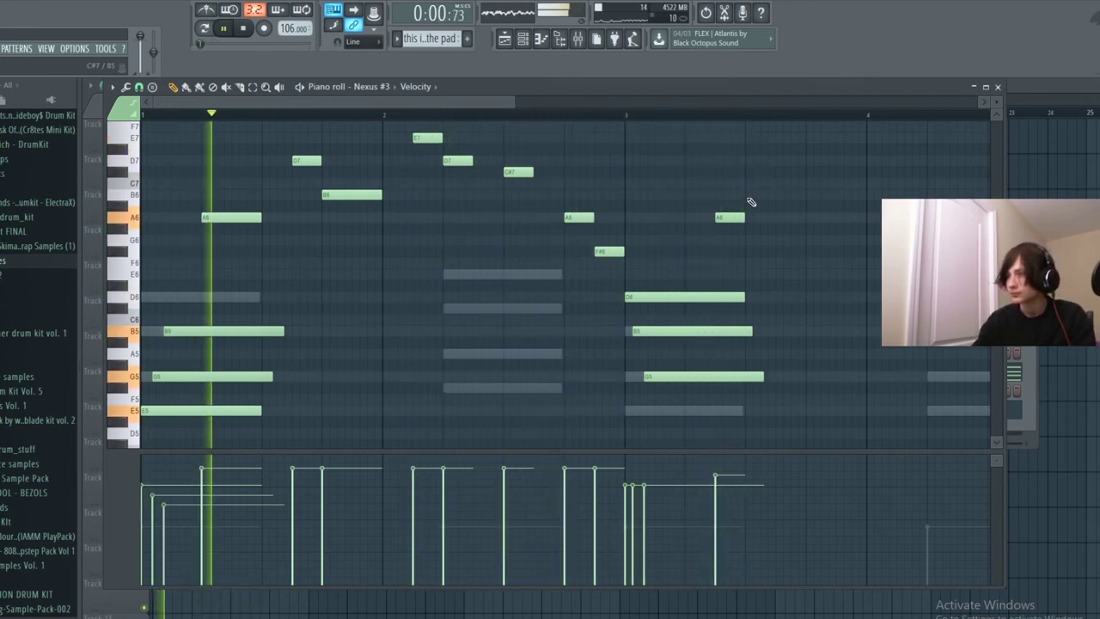
click(749, 263)
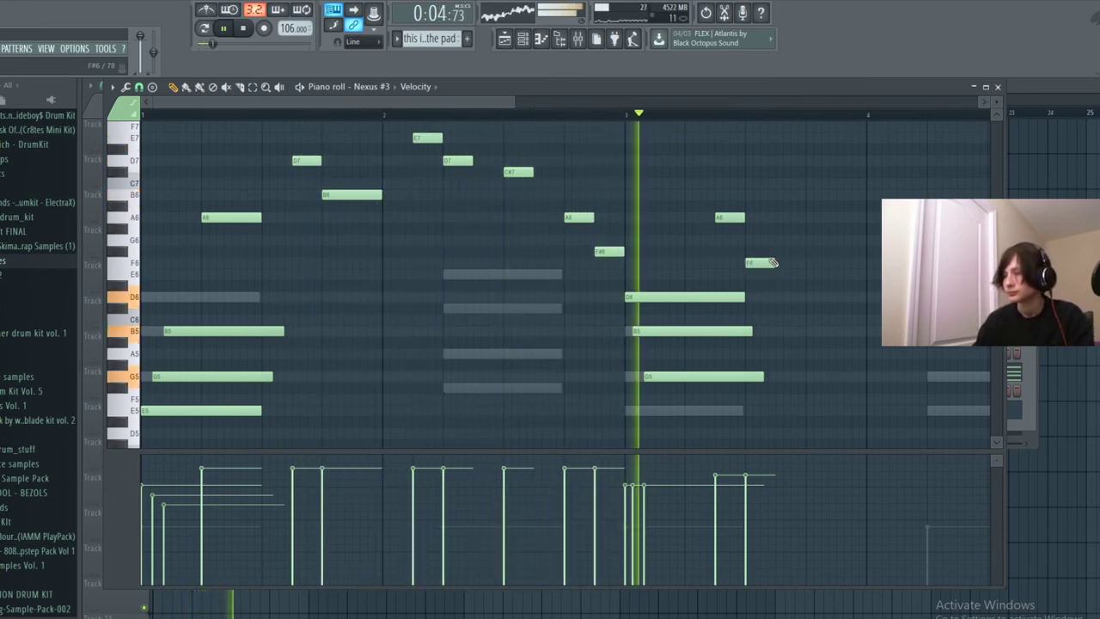
right_click(760, 264)
key(space)
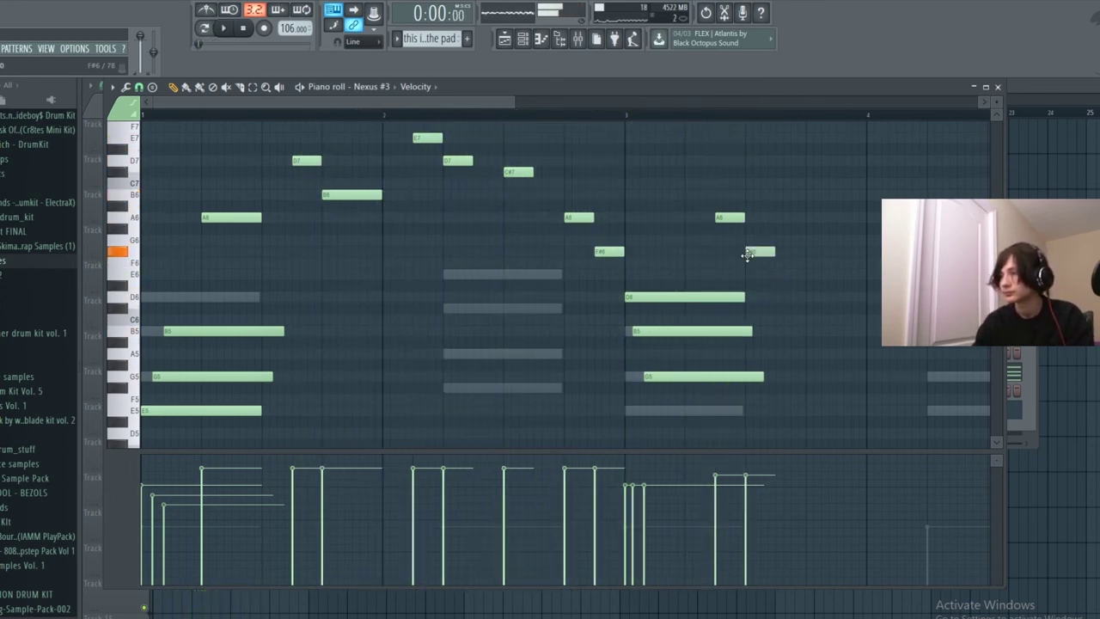
key(space)
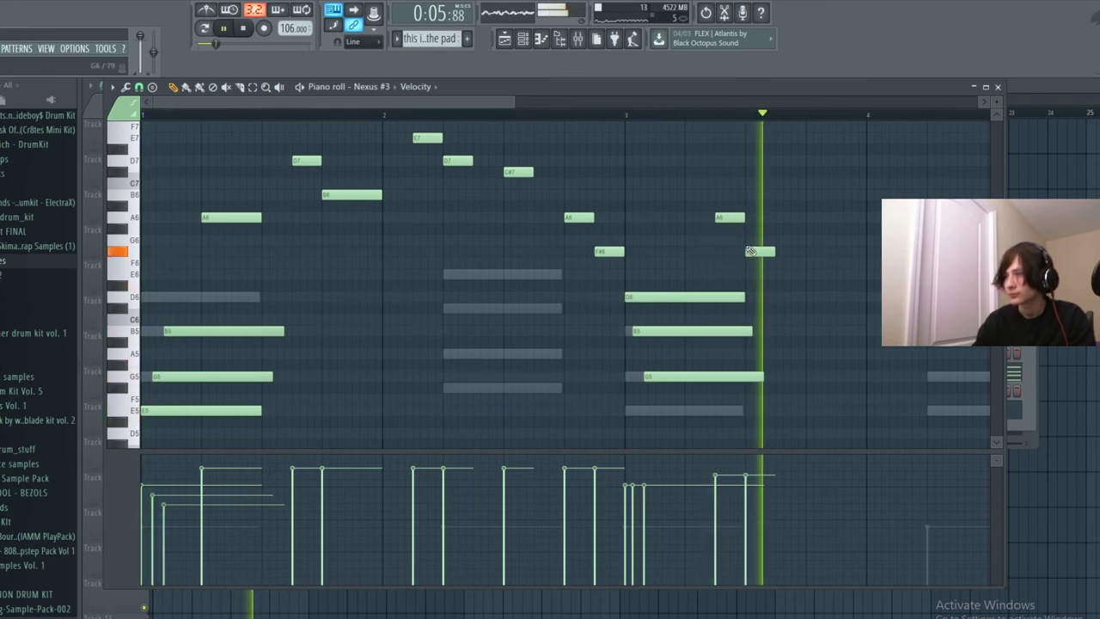
Add short D6 and E6 notes at the end of bar 3 and a short A6 note early in bar 4.
key(space)
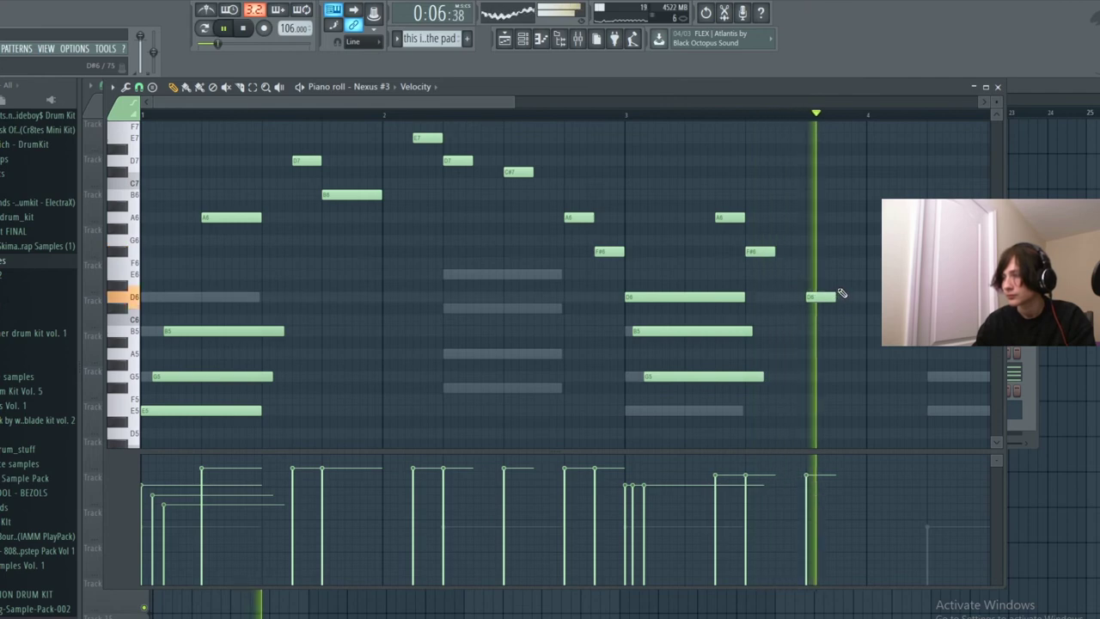
key(space)
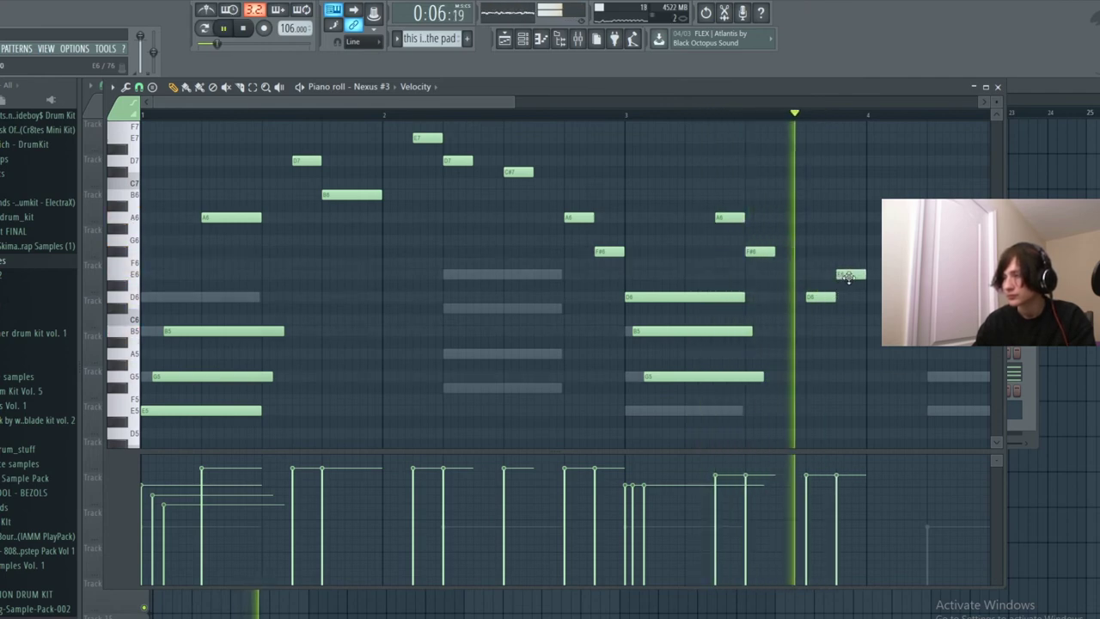
key(space)
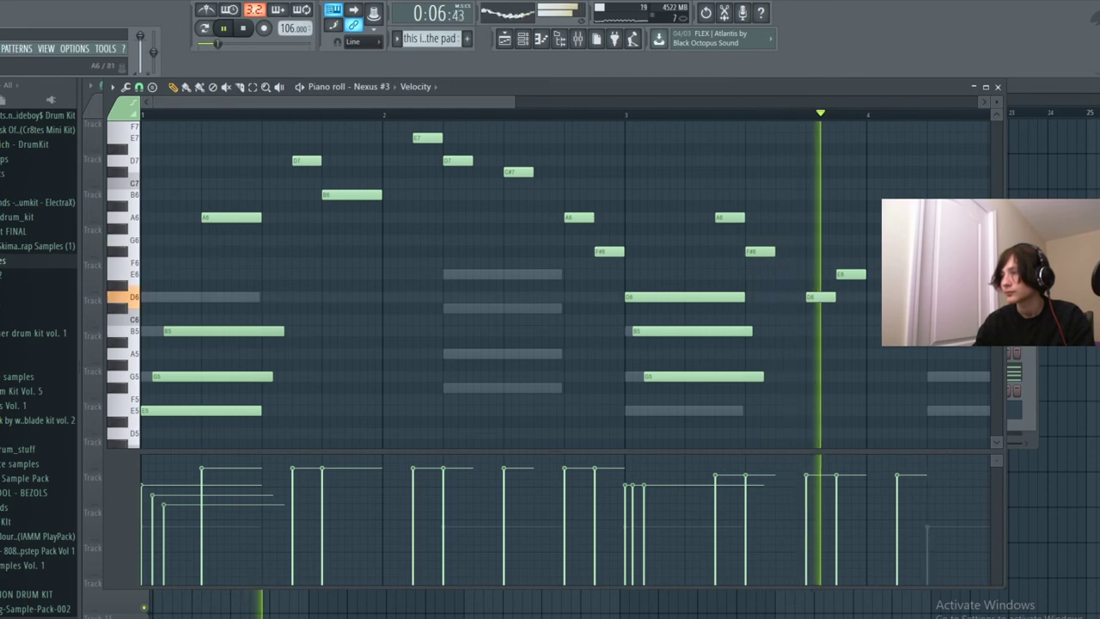
Try B6, C#7 and D7 as the note following the A6 in bar 4, playing the melody back.
drag(929, 240, 928, 196)
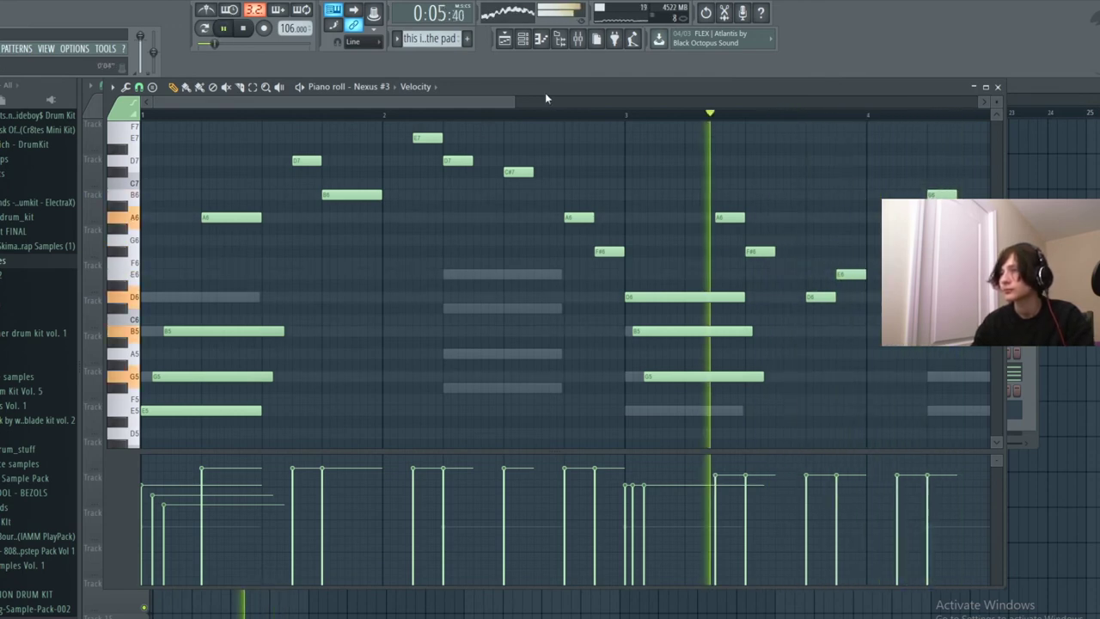
drag(654, 194, 648, 171)
key(space)
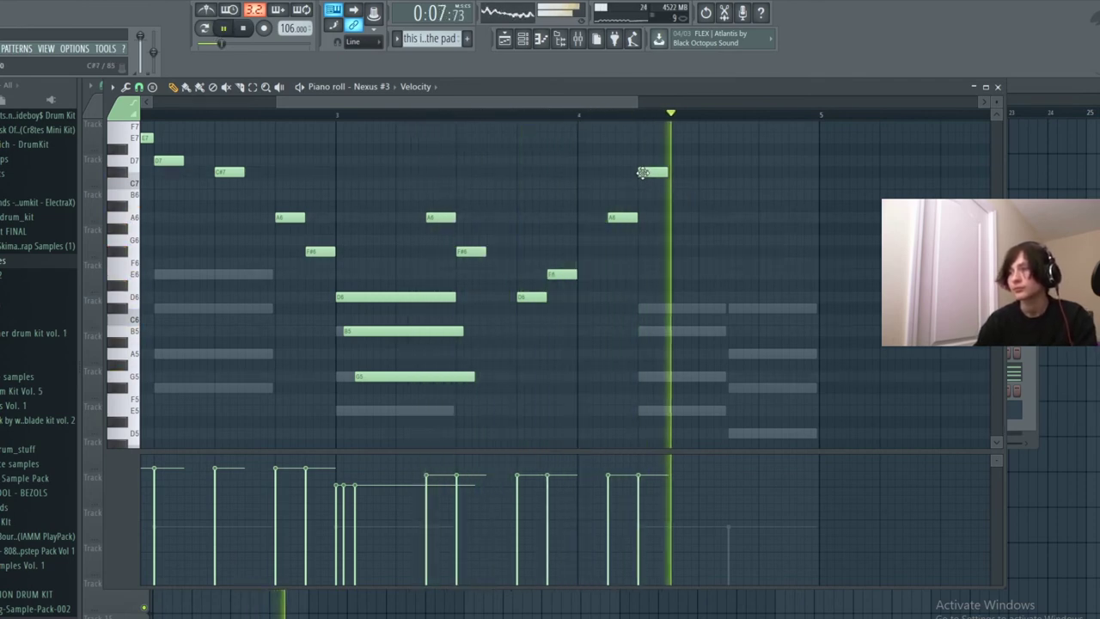
key(space)
key(space)
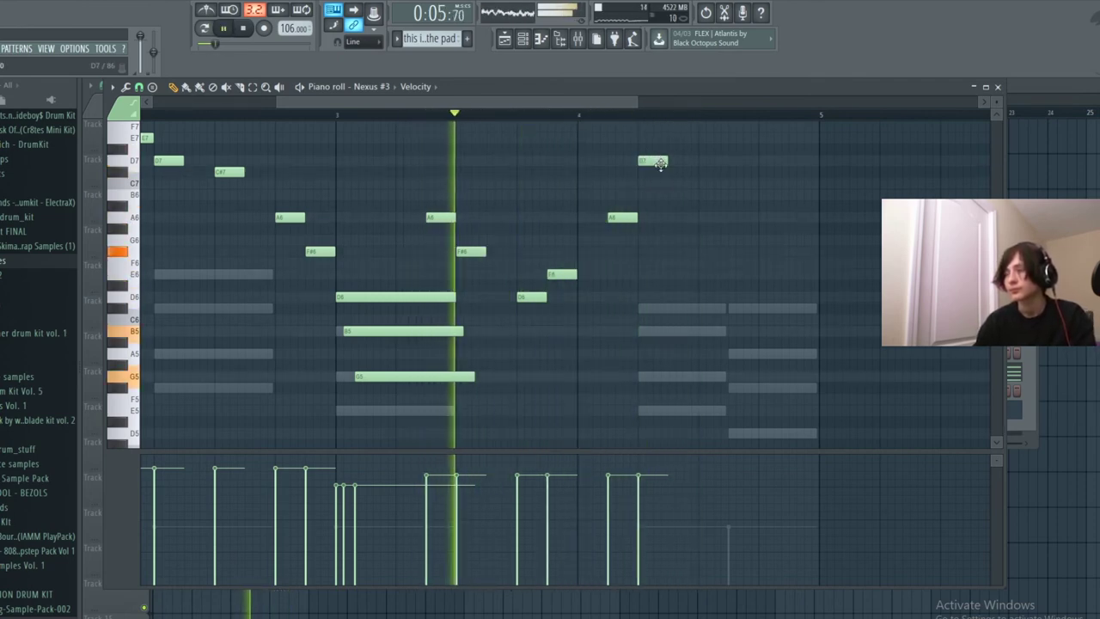
right_click(647, 159)
key(space)
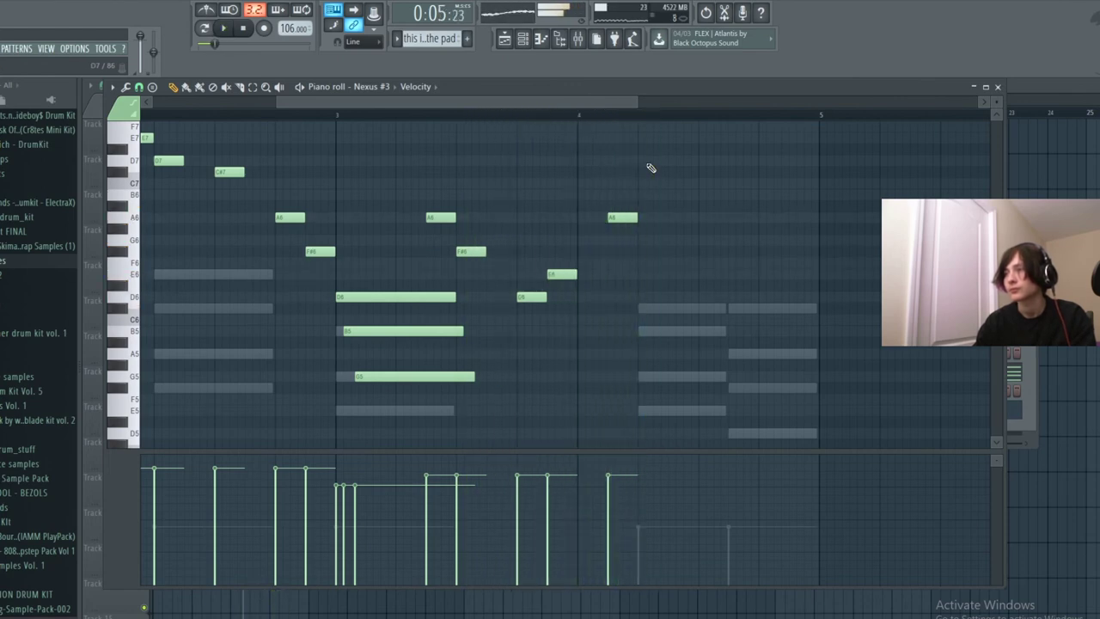
Add sixteenth-length C#7 and D7 notes after the A6 in bar 4, lowering the velocity of the D7.
mouse_move(652, 172)
mouse_down()
mouse_move(678, 175)
mouse_move(652, 172)
mouse_up()
key(space)
key(space)
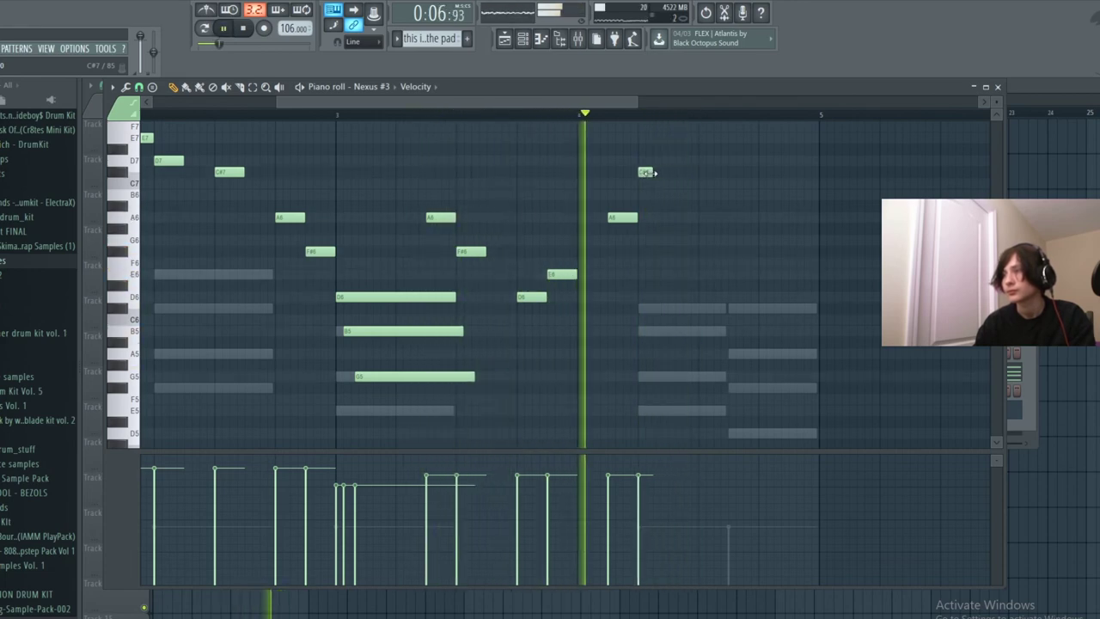
click(657, 163)
key(space)
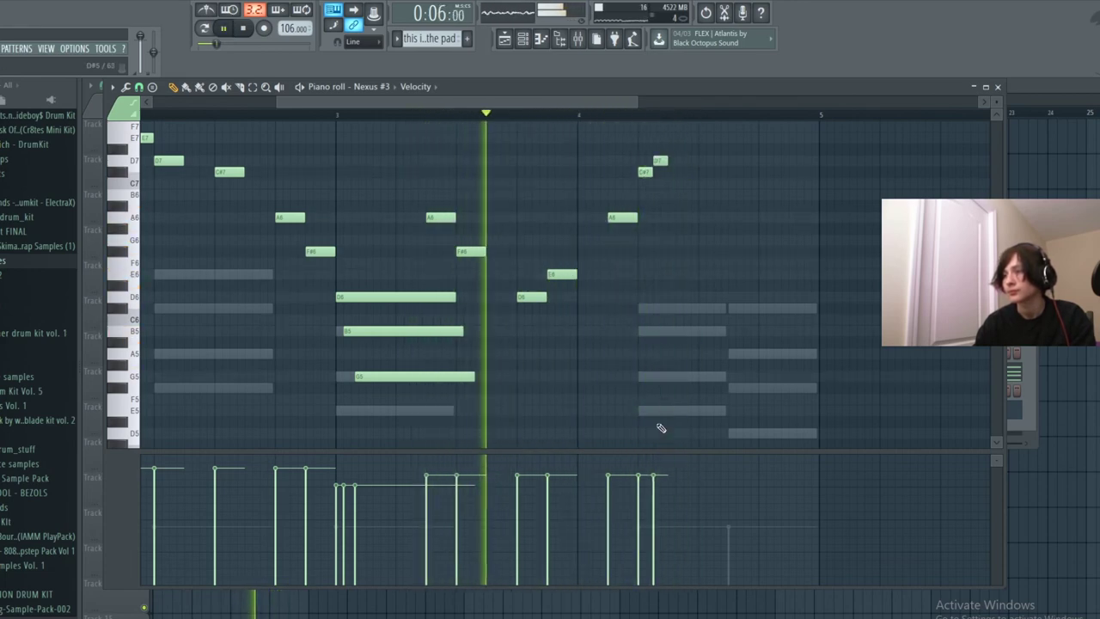
key(space)
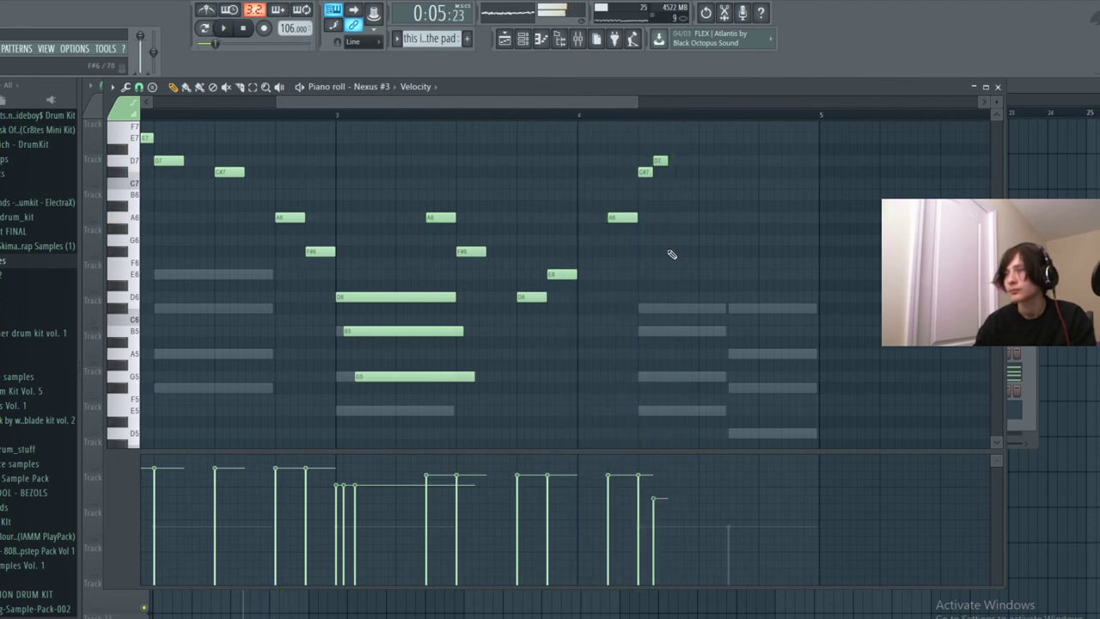
Add a short E7 note after the sixteenth-length D7 in bar 4 and a short D7 note at the start of the last ghost chord.
click(672, 139)
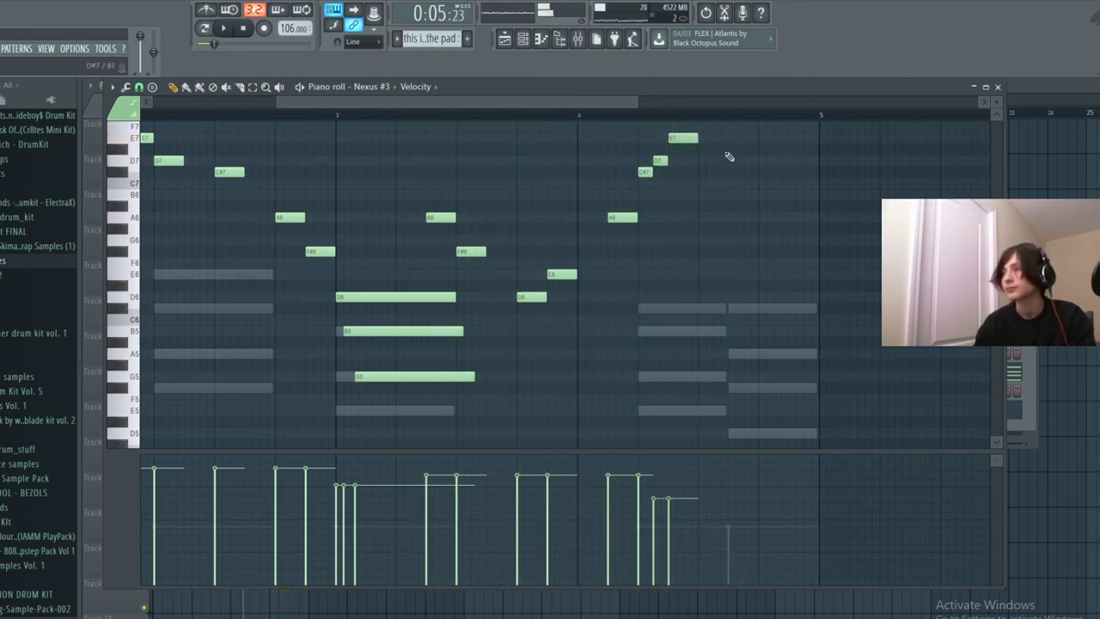
key(space)
click(748, 160)
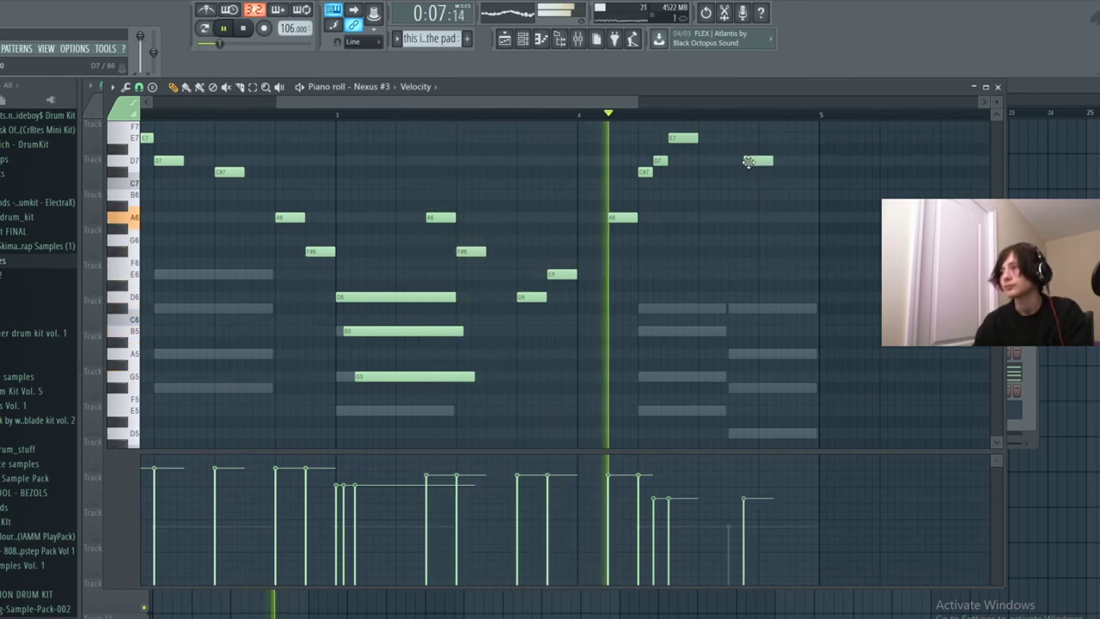
drag(749, 161, 734, 160)
key(space)
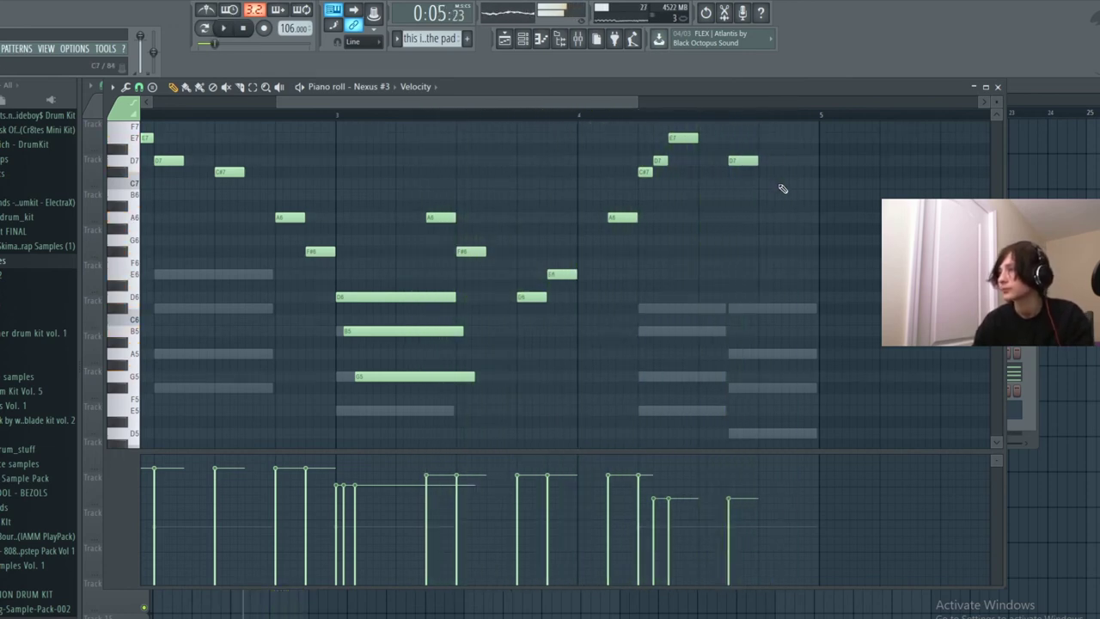
Try C7, then place a short C#7 at the end of bar 4 with its velocity lowered to about 54%, and play the melody.
drag(787, 186, 761, 185)
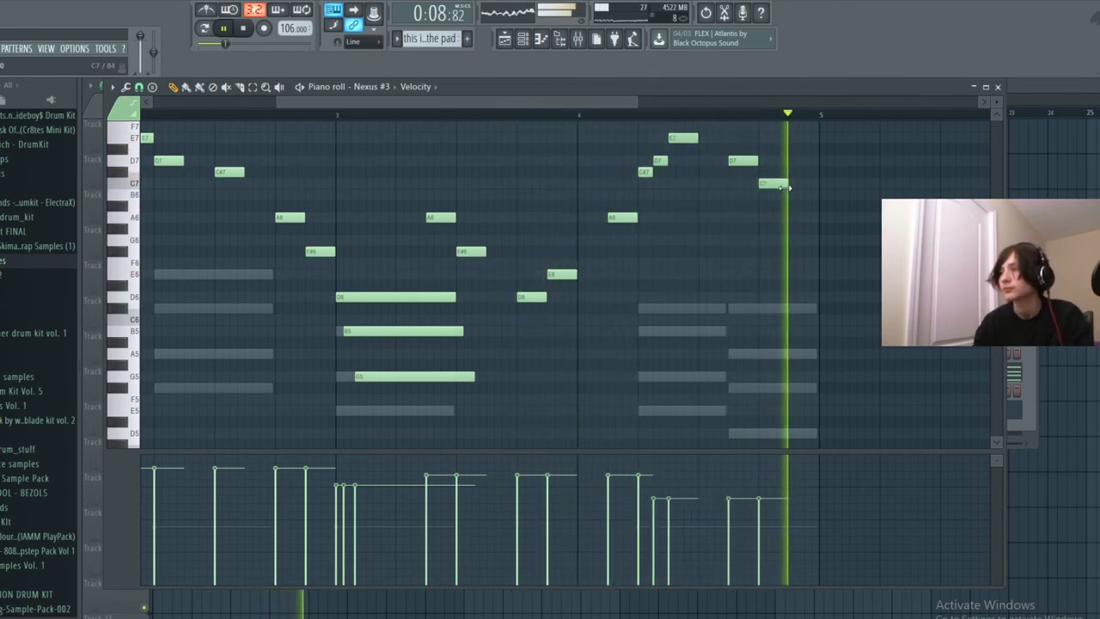
key(space)
key(space)
drag(782, 187, 807, 175)
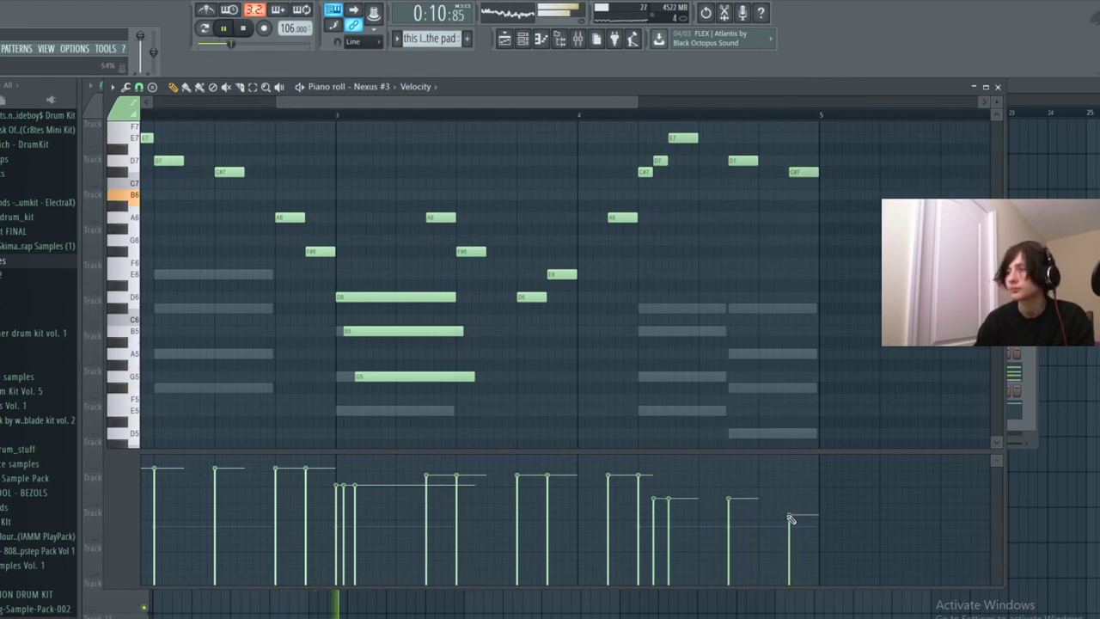
scroll(597, 379, down, 3)
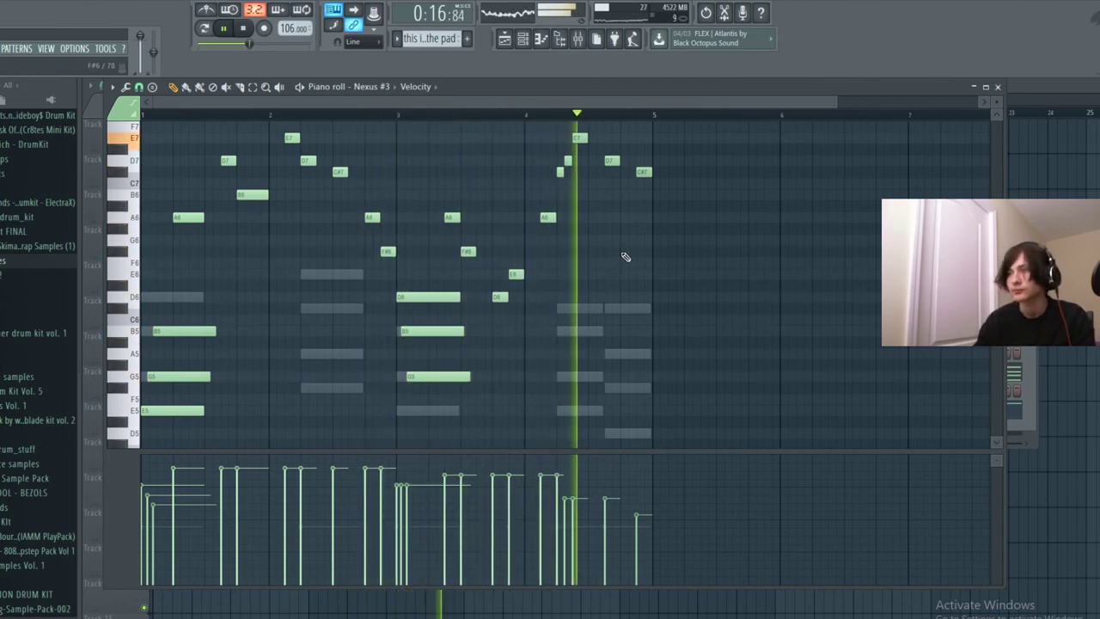
Move the Nexus #3 melody out of the "this is the pad" pattern into the empty Pattern 5 by cutting and pasting it.
click(522, 39)
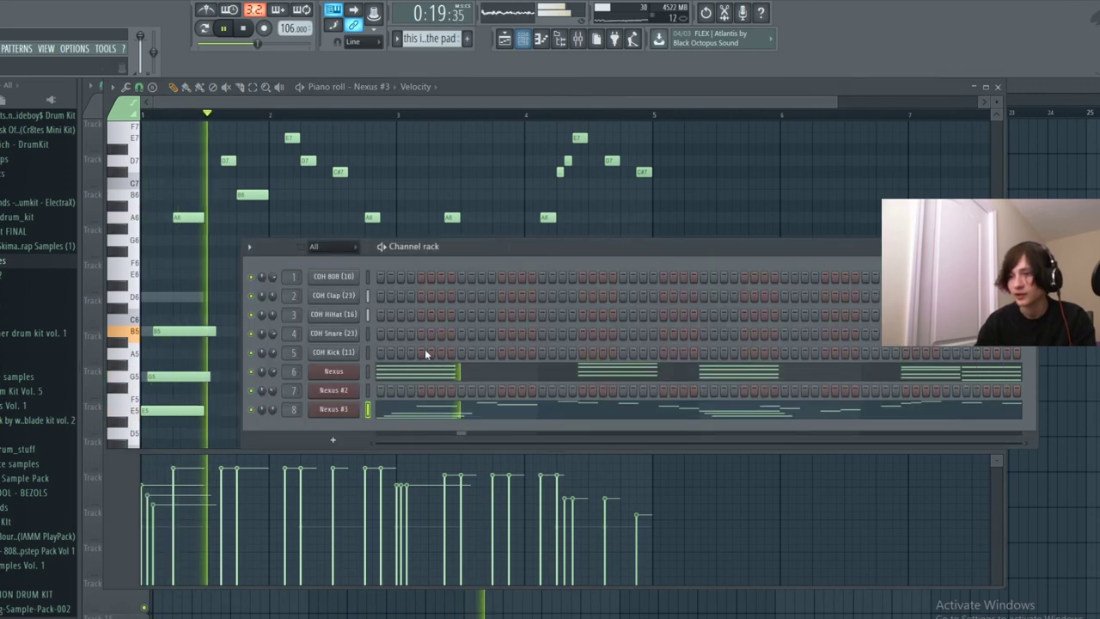
right_click(332, 411)
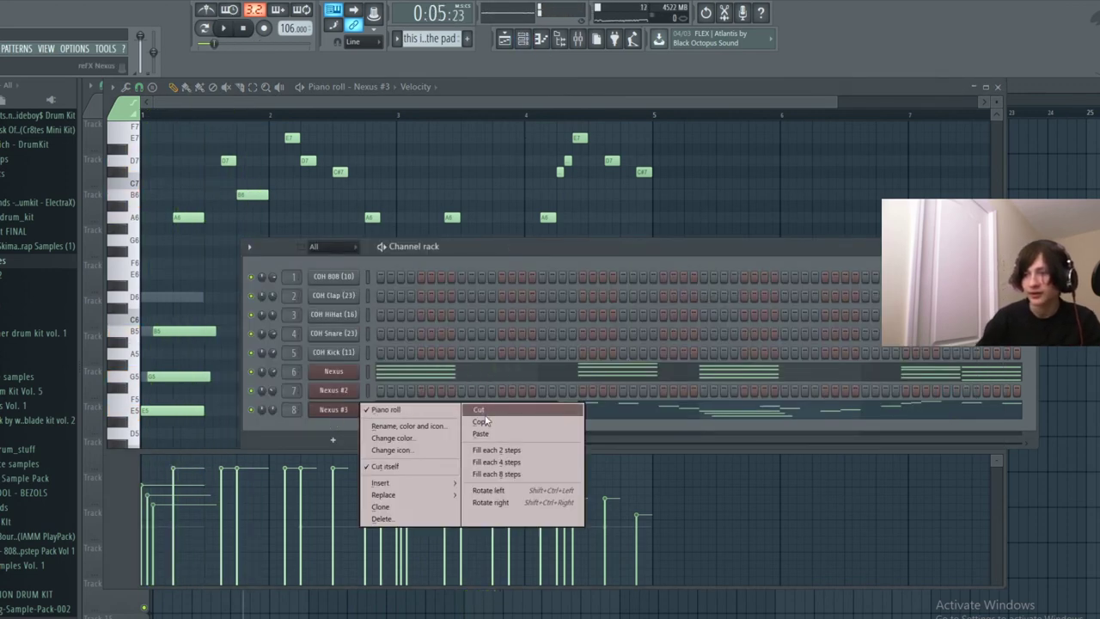
click(484, 414)
scroll(427, 38, down, 3)
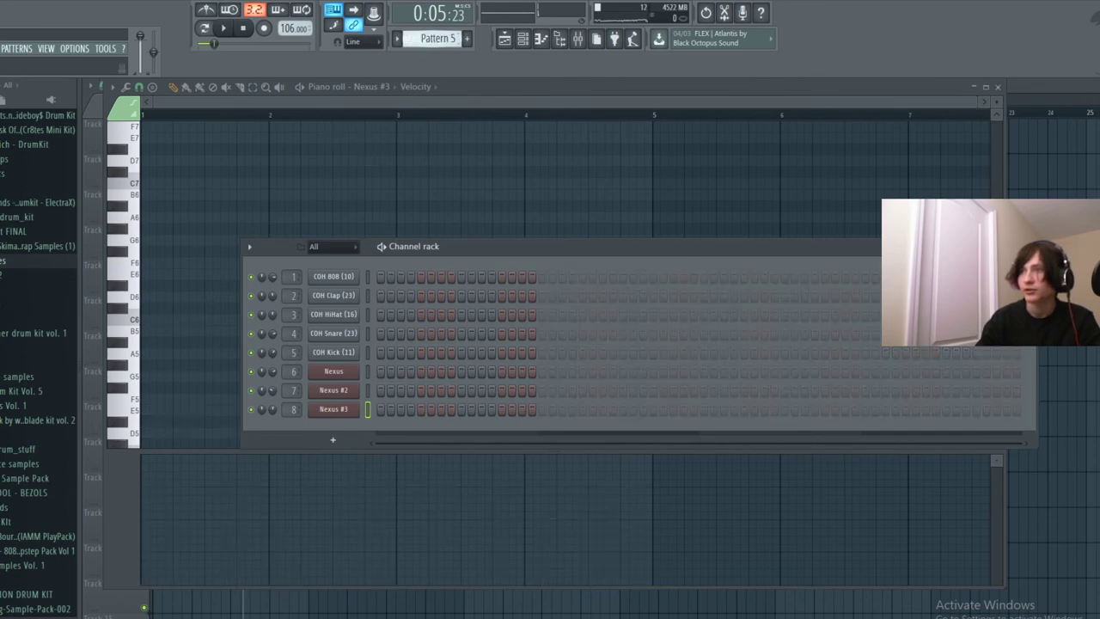
scroll(427, 38, up, 1)
scroll(427, 38, down, 1)
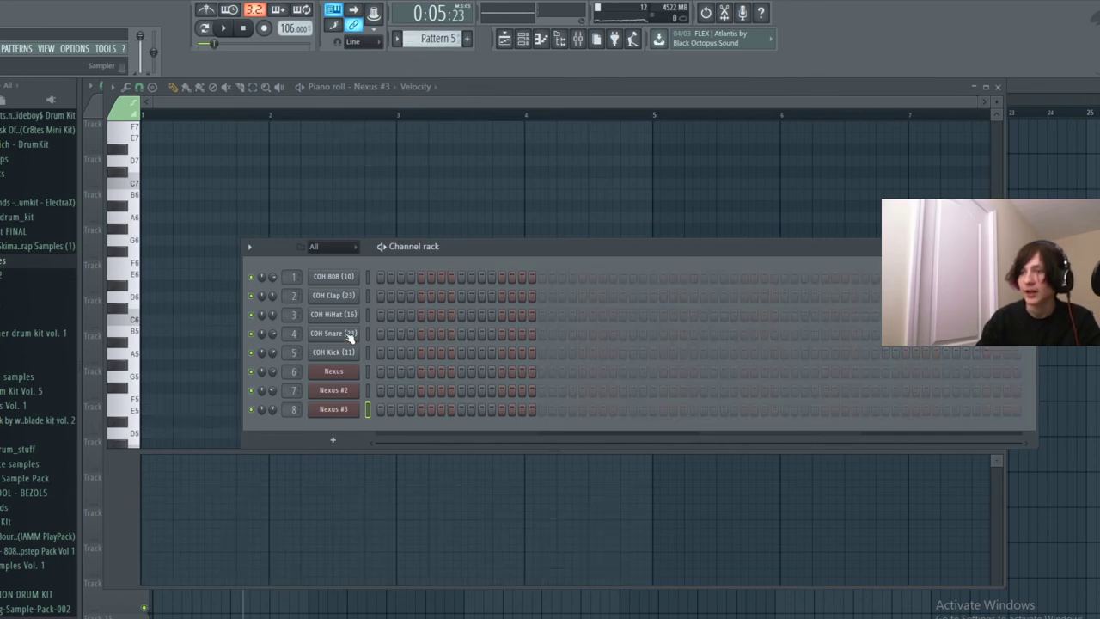
right_click(341, 411)
click(497, 434)
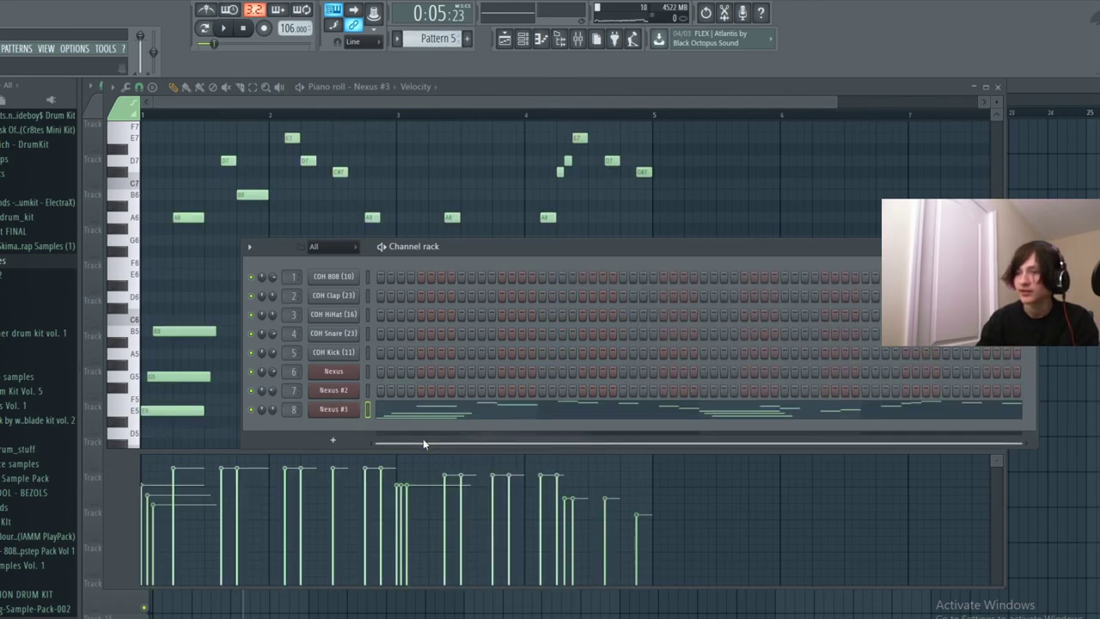
Extend the playlist with "this is the pad" clips from bar 17 through bar 32, and Pattern 1 and Pattern 3 clips at bars 25 and 29.
click(509, 43)
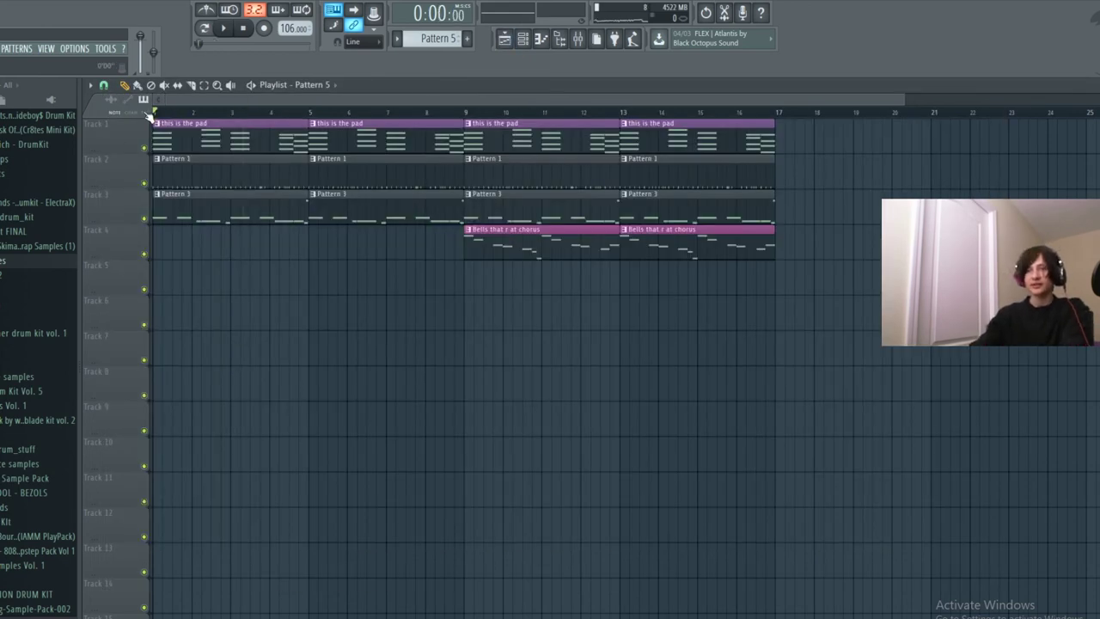
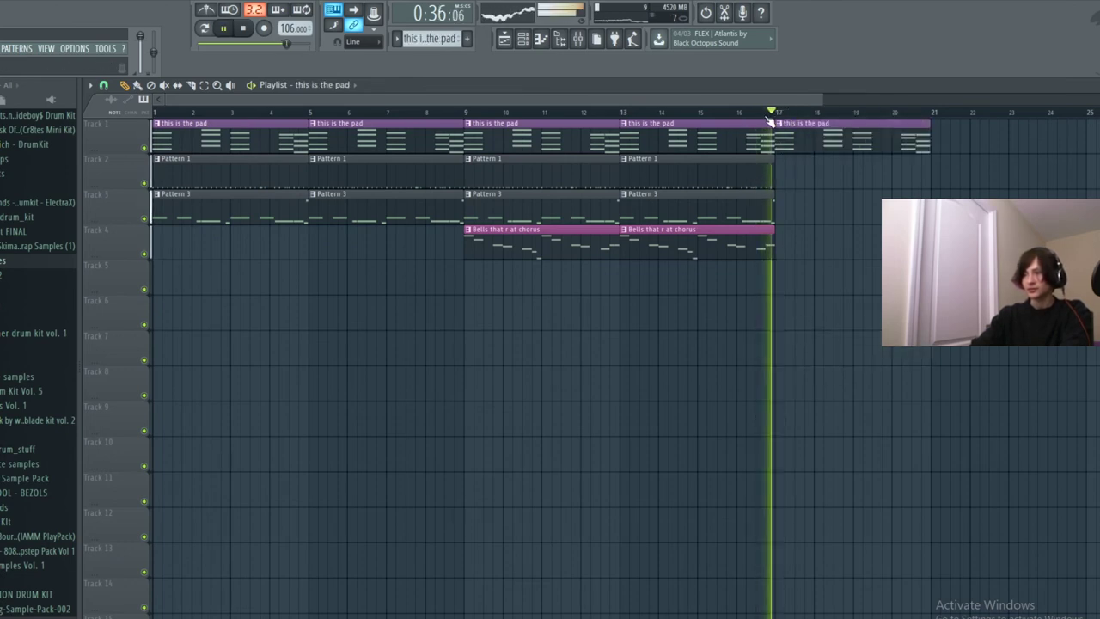
drag(733, 102, 827, 119)
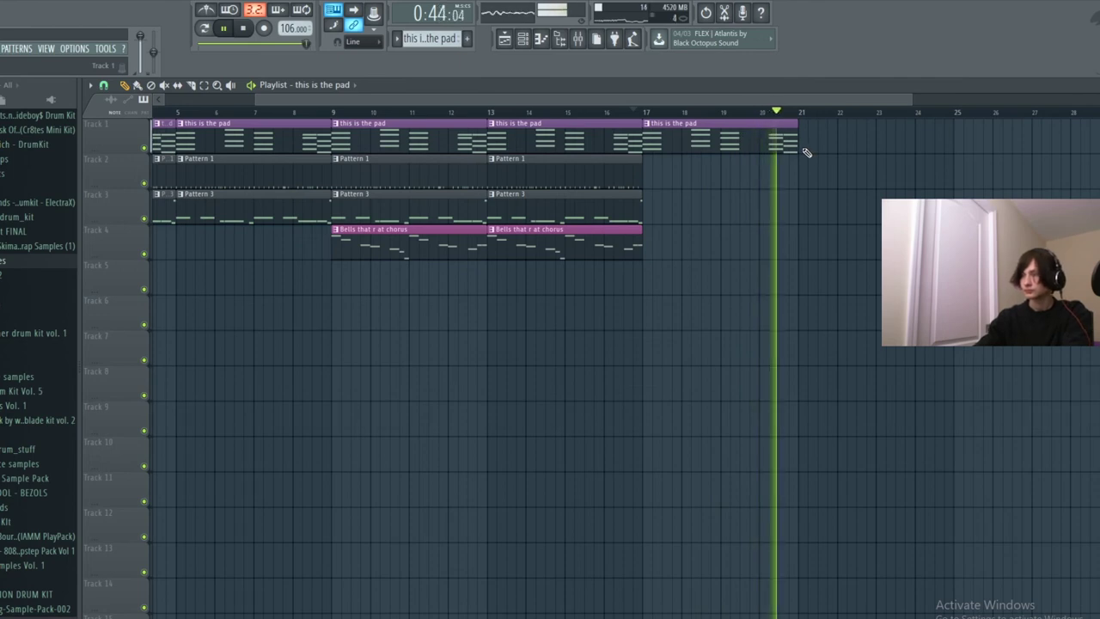
click(801, 145)
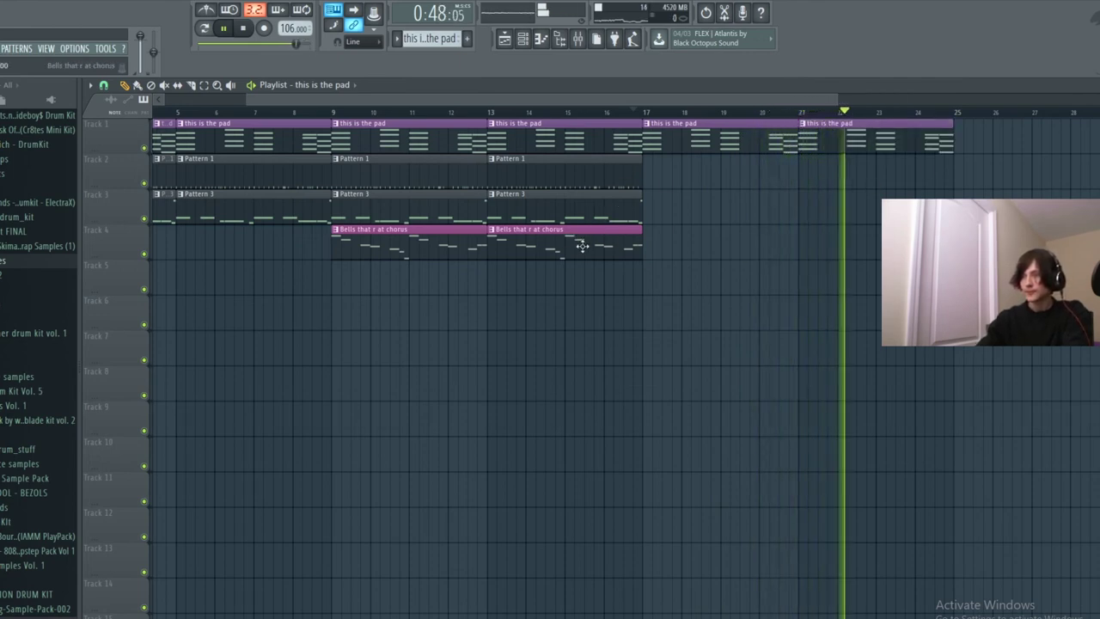
click(958, 171)
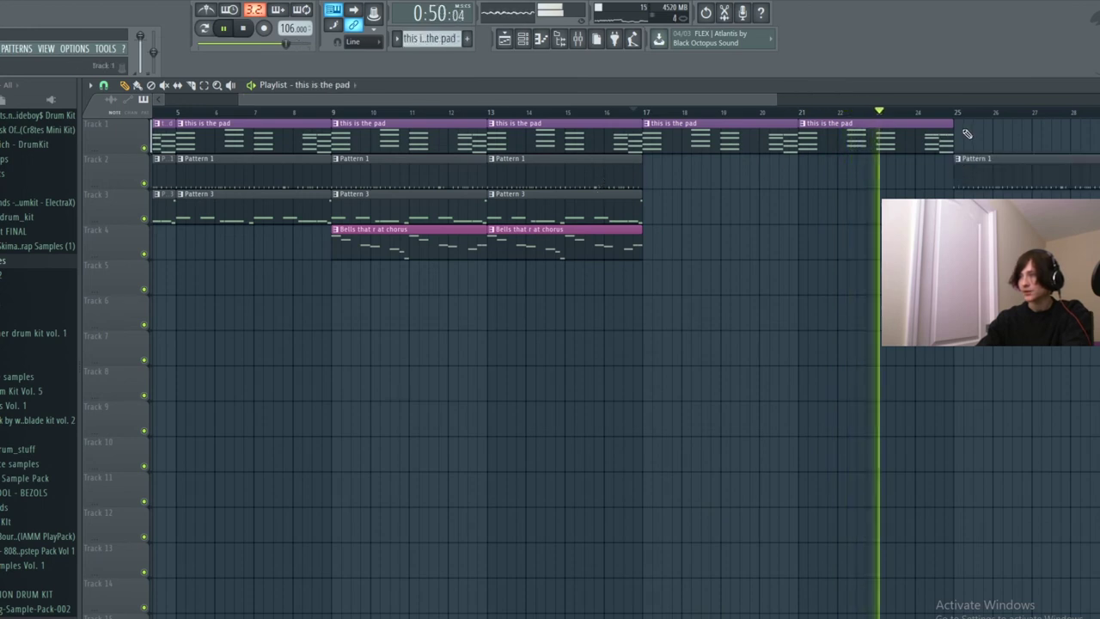
drag(733, 103, 933, 104)
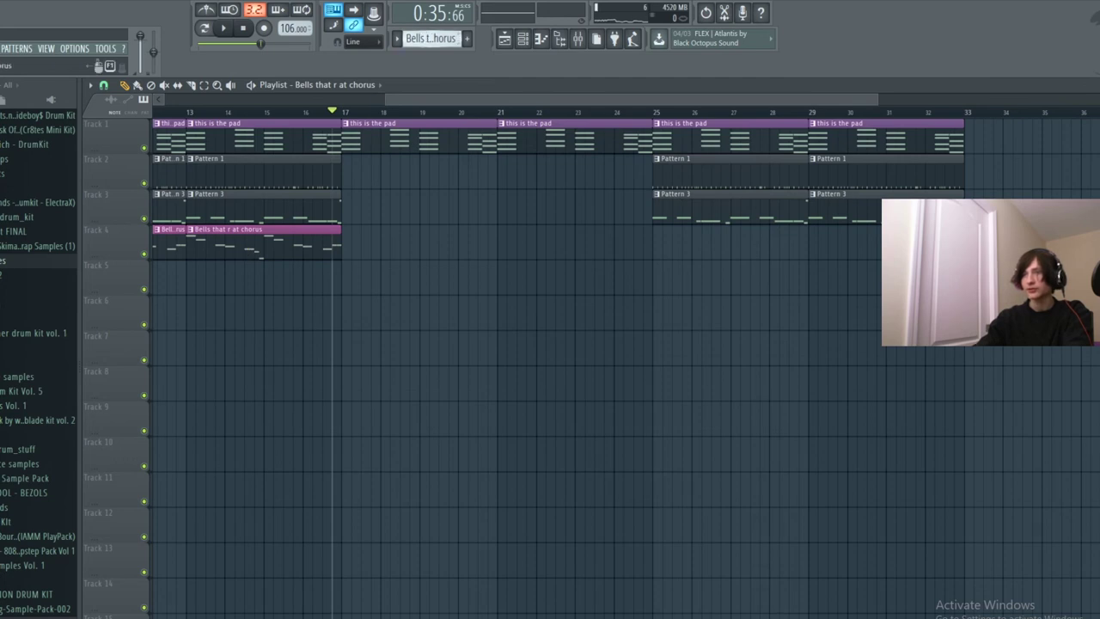
Place Pattern 5 clips on Track 5 at bars 25 and 29, and return the playhead to the start of the song.
click(657, 268)
click(827, 276)
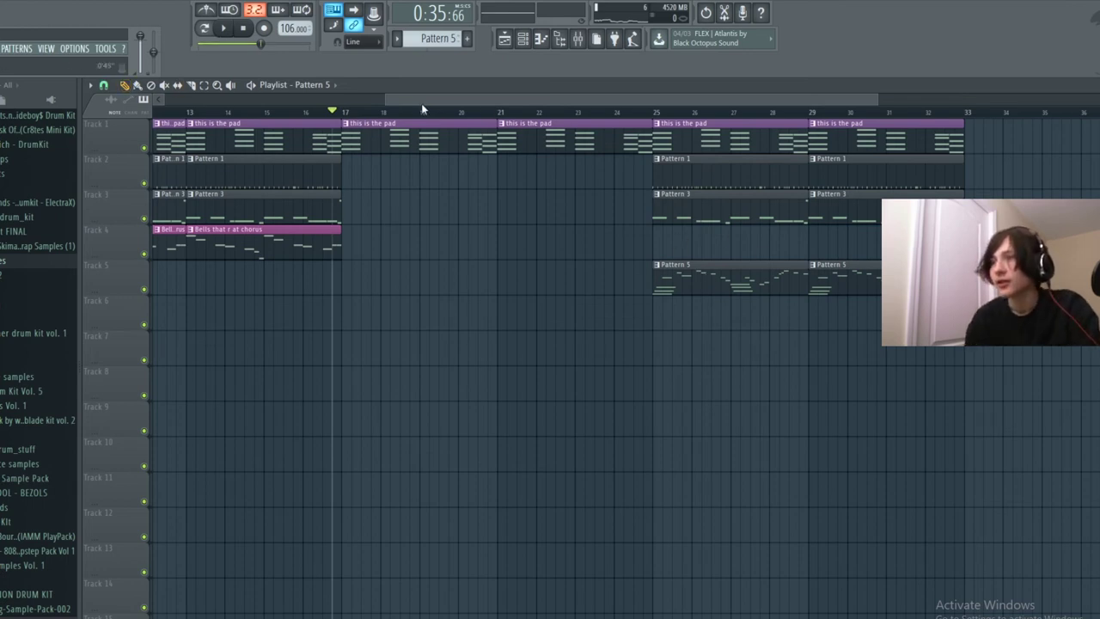
drag(387, 98, 165, 99)
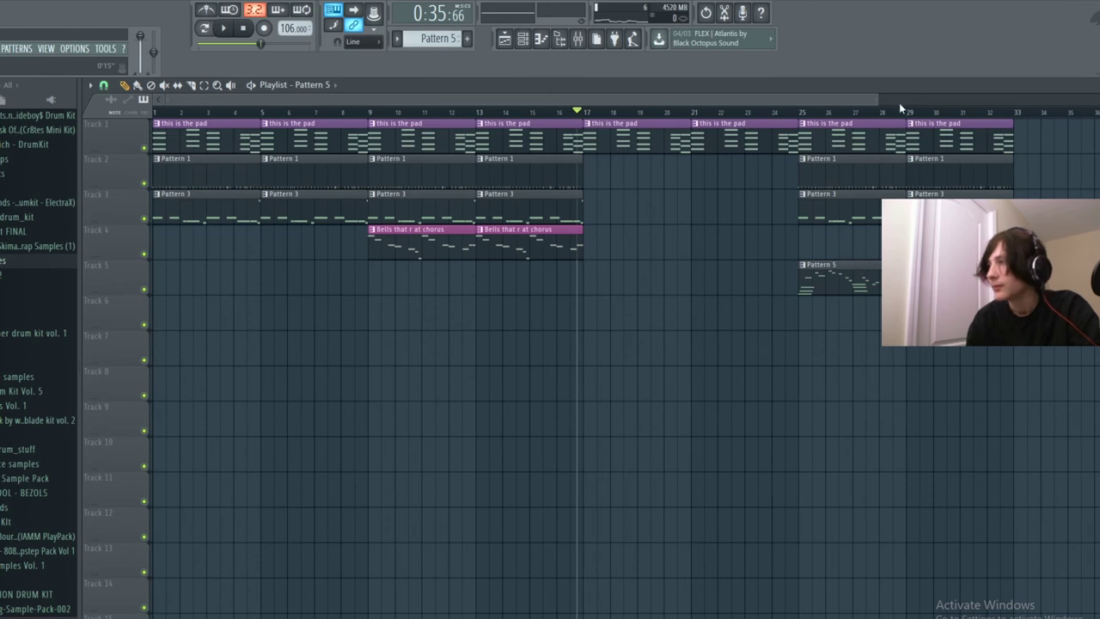
drag(877, 93, 903, 93)
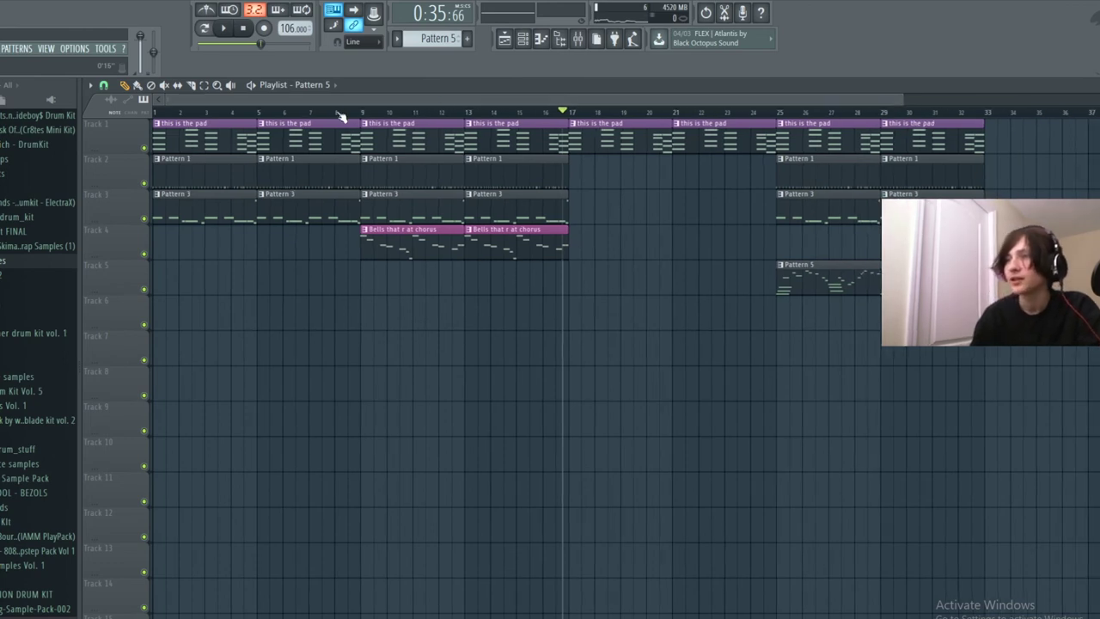
drag(341, 116, 154, 118)
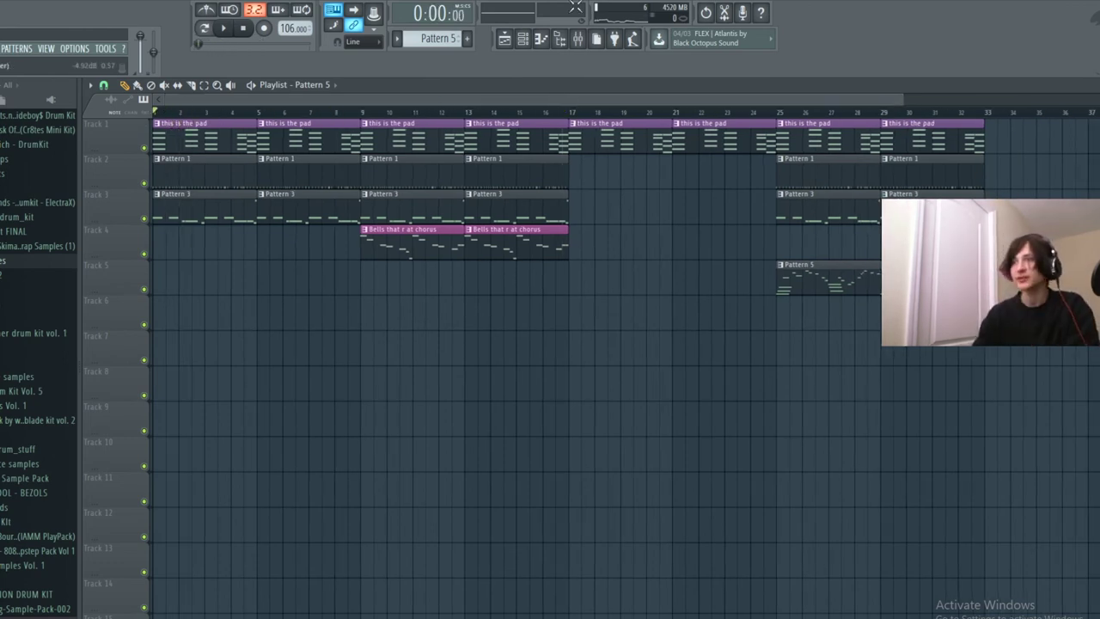
Cut the hi-hat steps from Pattern 1 and paste them into the hi-hat channel of the empty Pattern 6.
click(538, 38)
scroll(438, 38, up, 4)
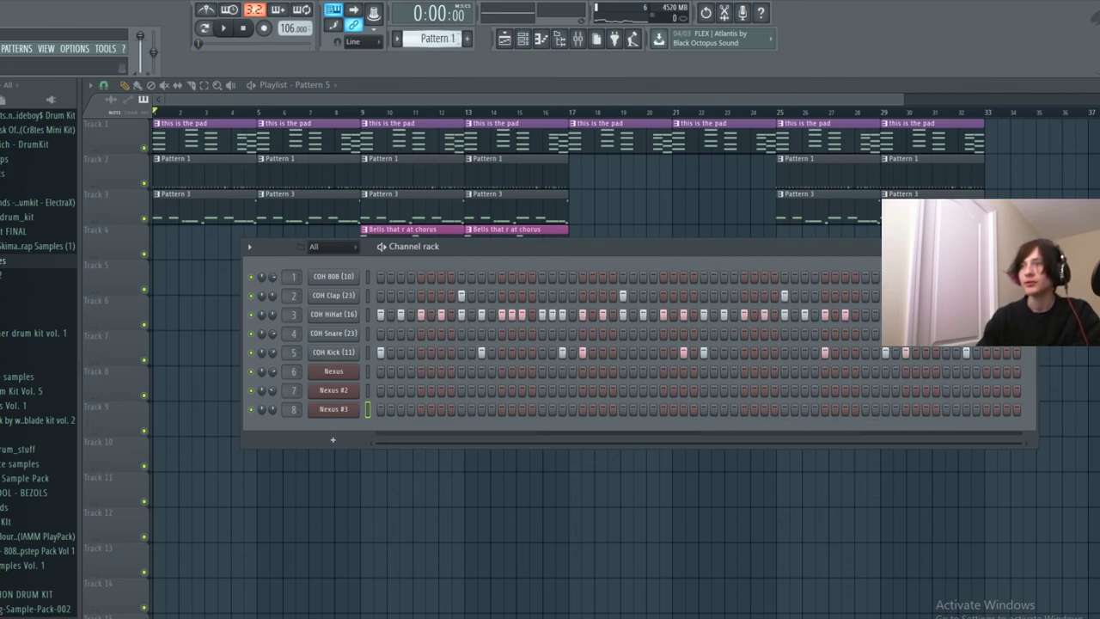
scroll(439, 38, down, 1)
scroll(439, 38, up, 1)
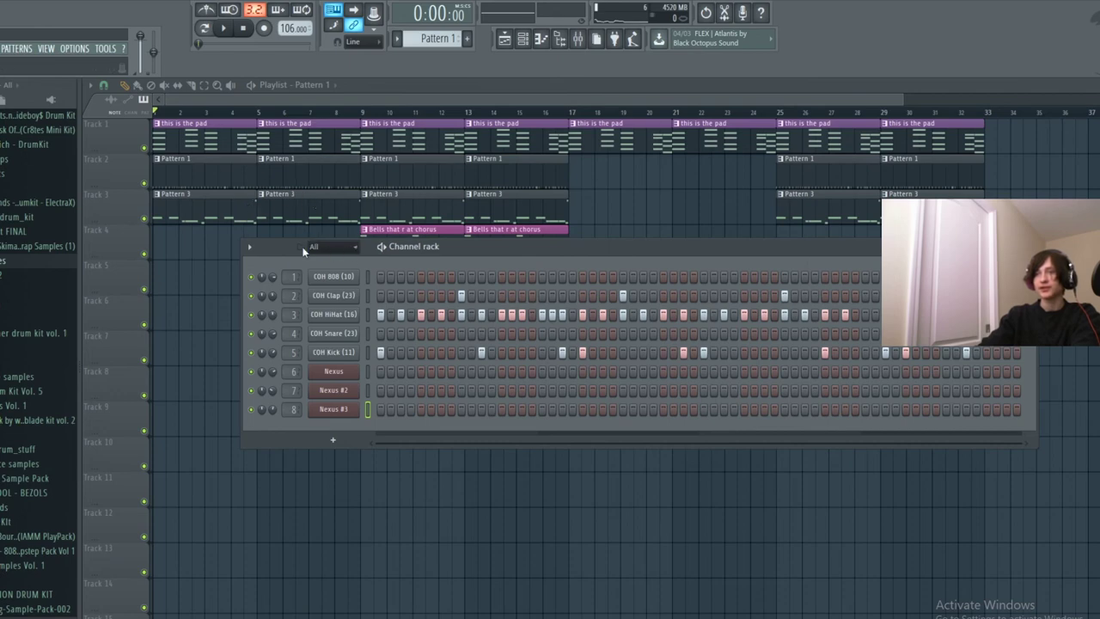
right_click(352, 321)
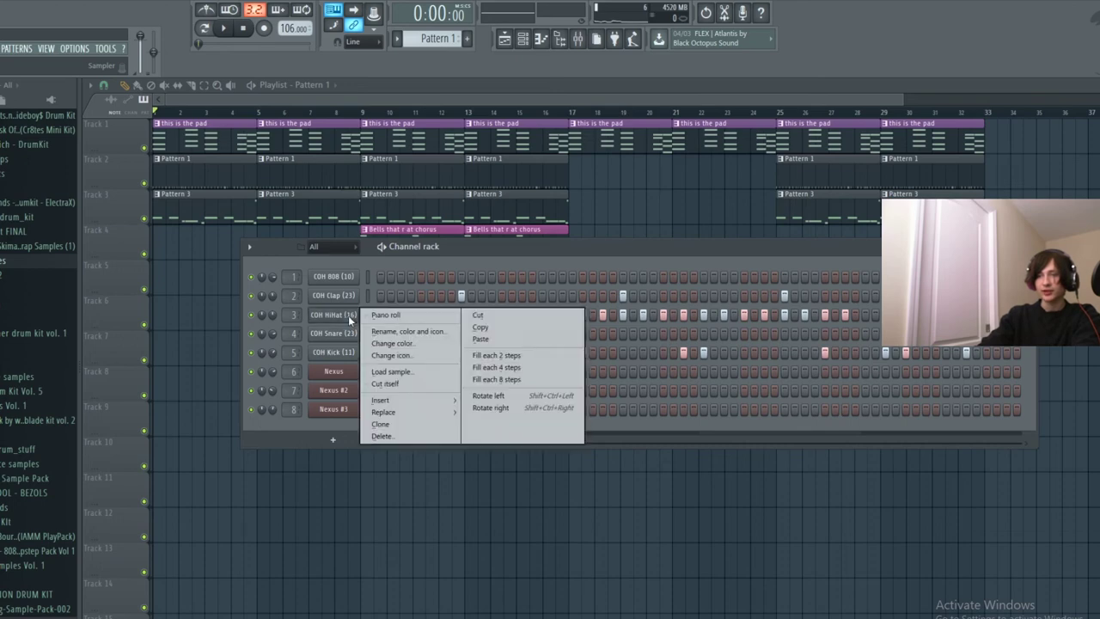
click(495, 317)
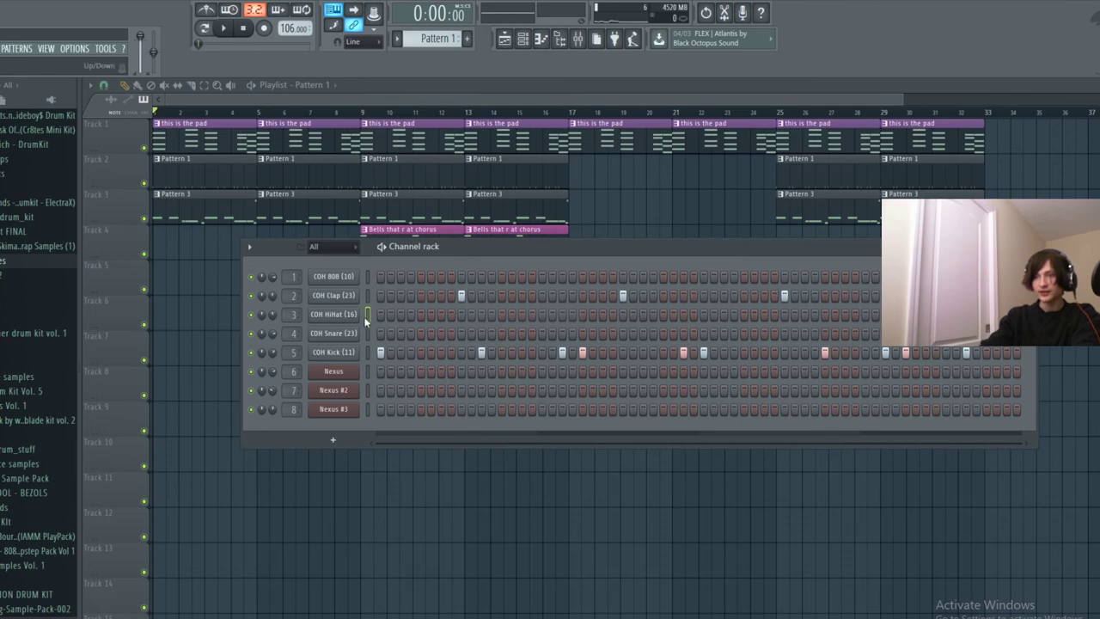
scroll(438, 38, down, 4)
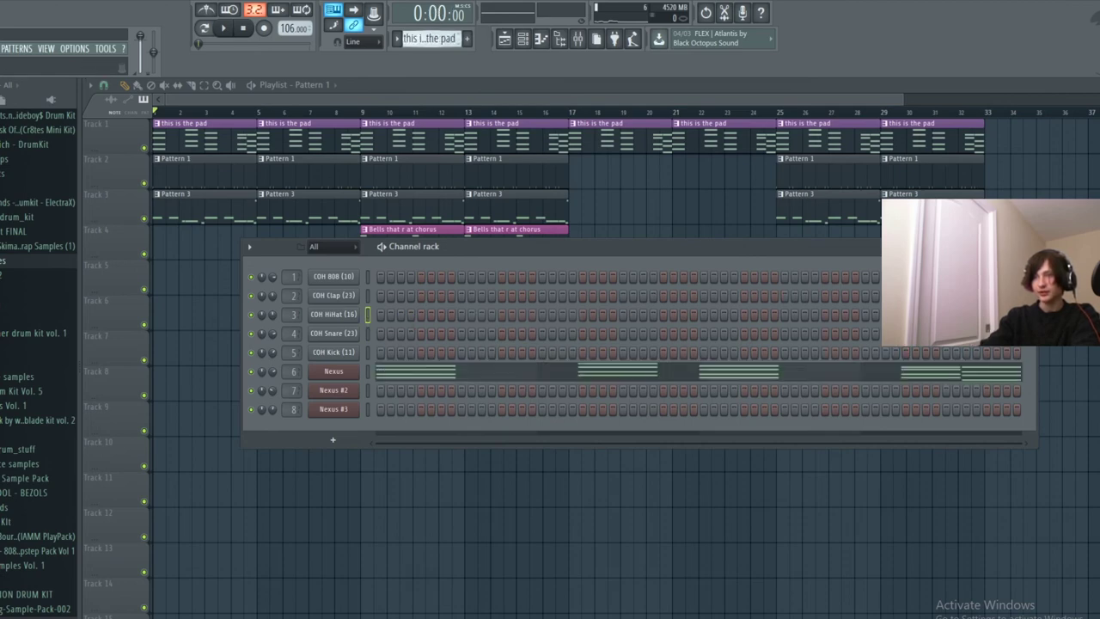
scroll(438, 38, down, 1)
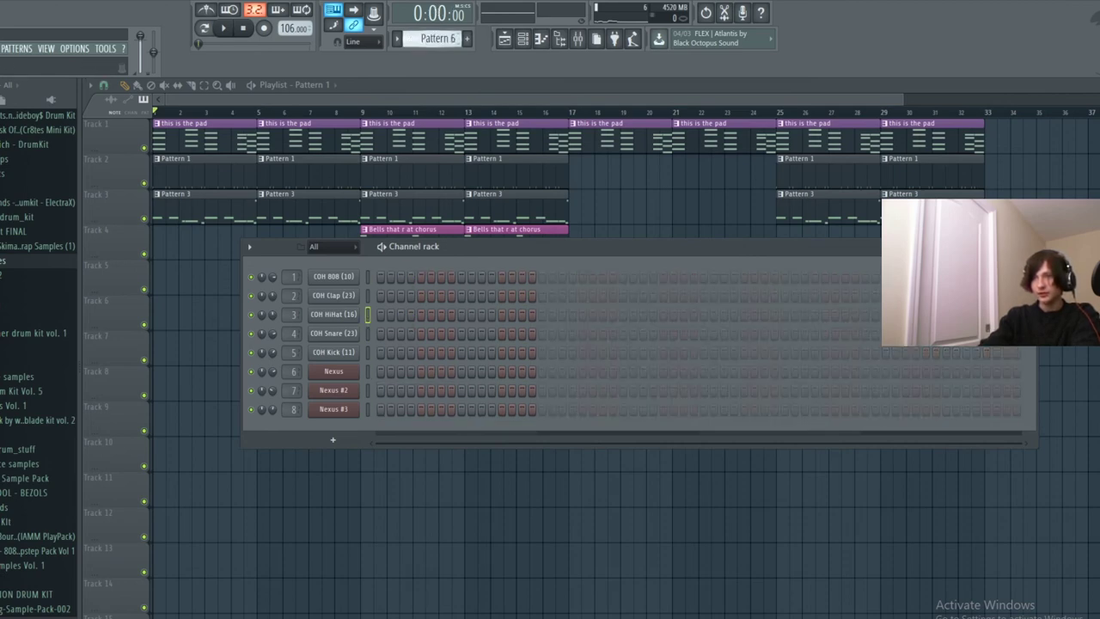
right_click(340, 316)
click(481, 338)
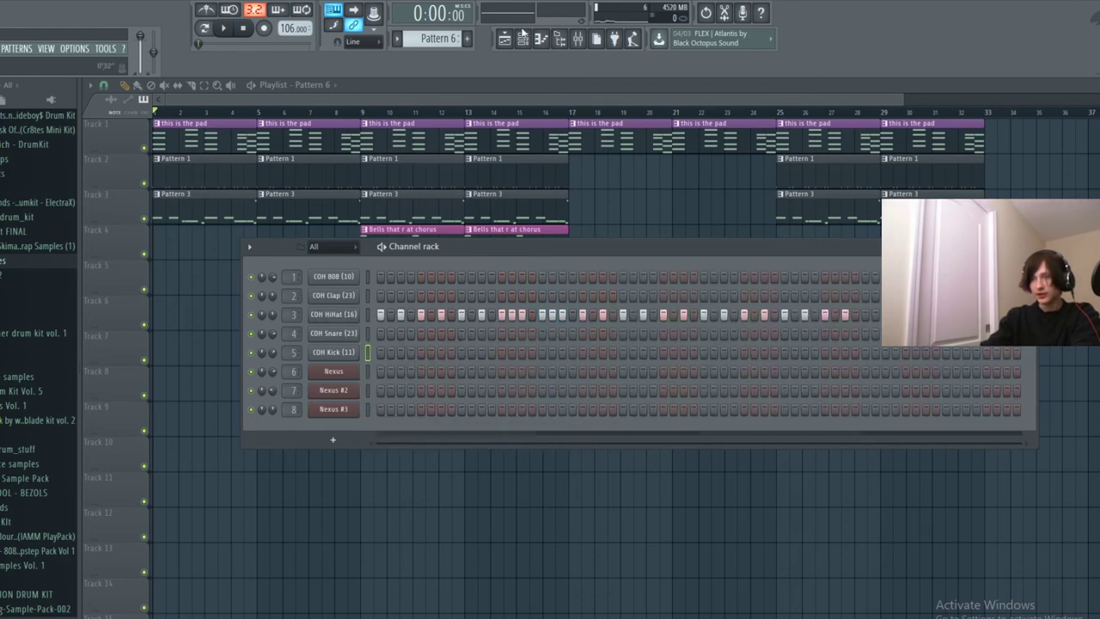
Cut the kick steps from Pattern 1 and paste them into the kick channel of the empty Pattern 7.
scroll(437, 38, up, 5)
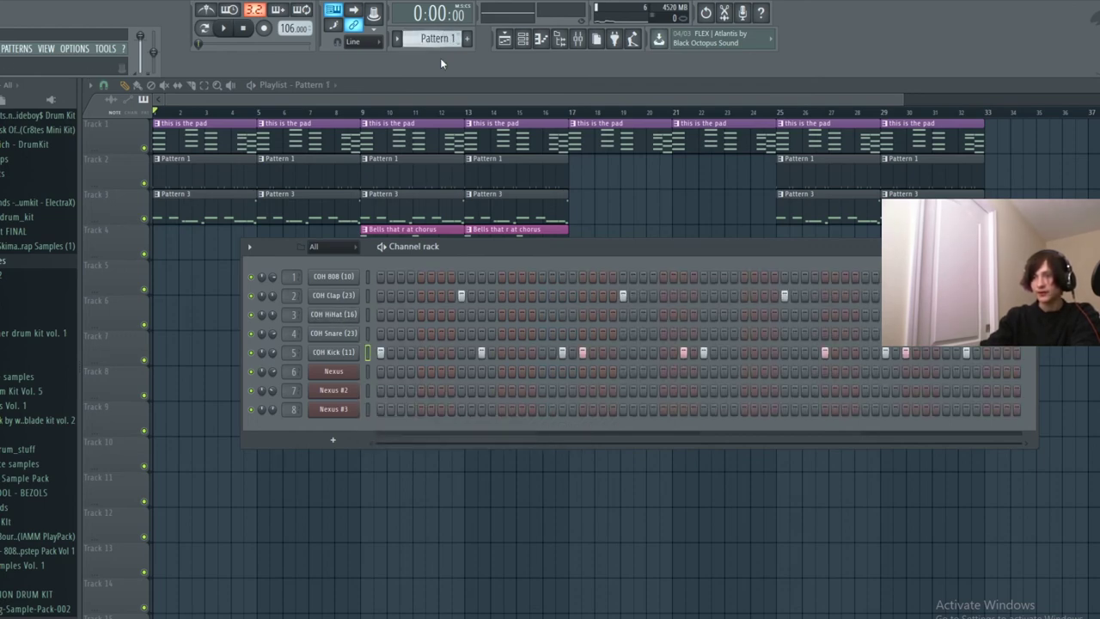
right_click(339, 362)
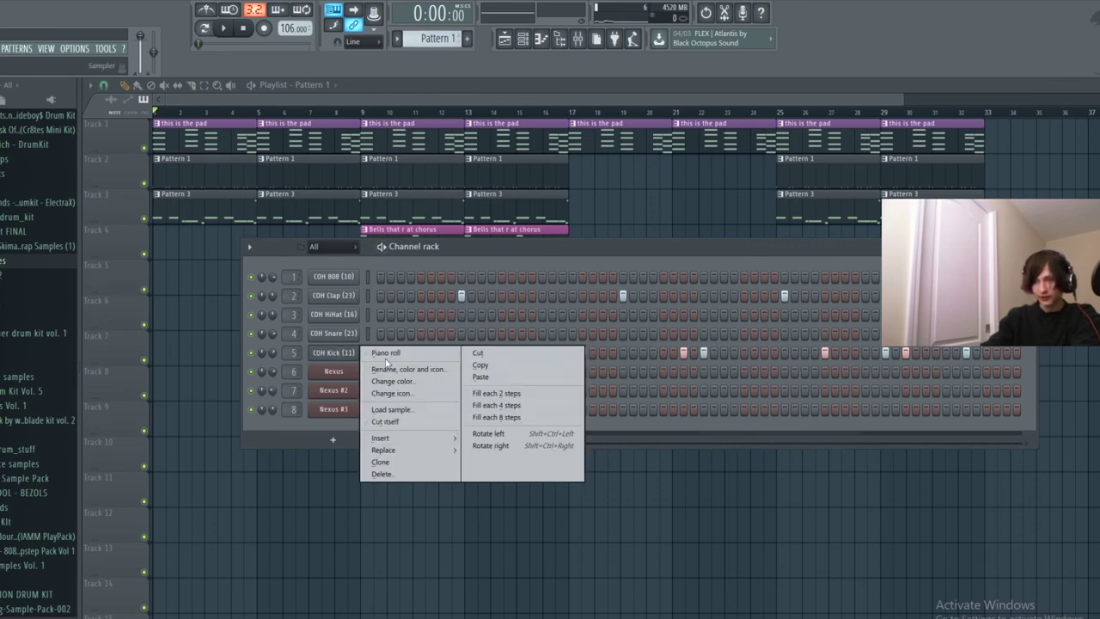
click(480, 353)
scroll(438, 37, down, 6)
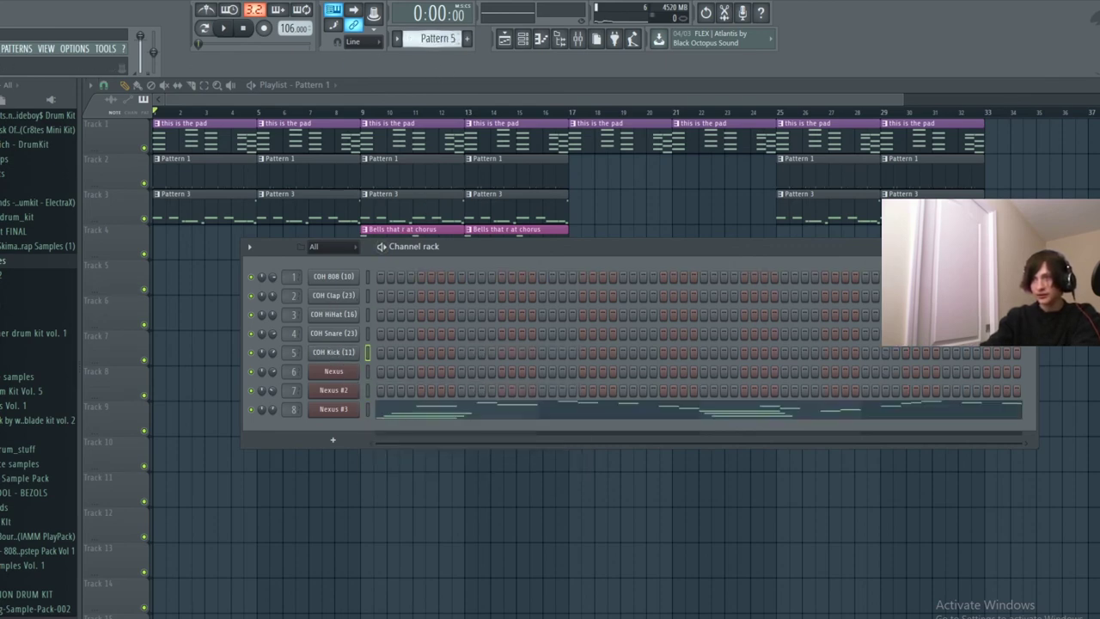
right_click(347, 352)
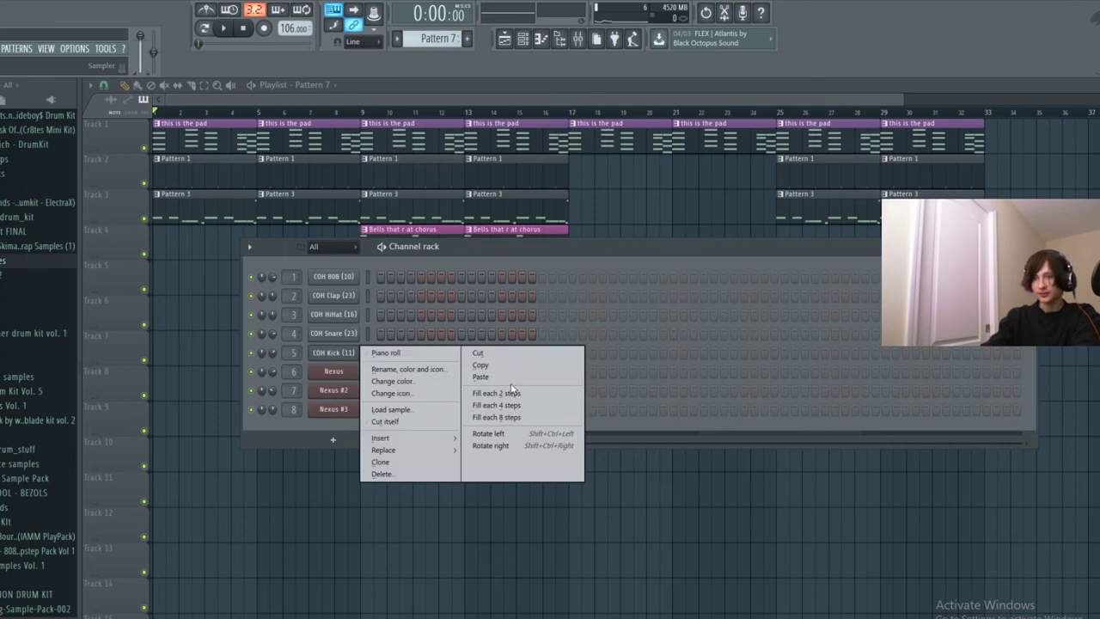
click(468, 375)
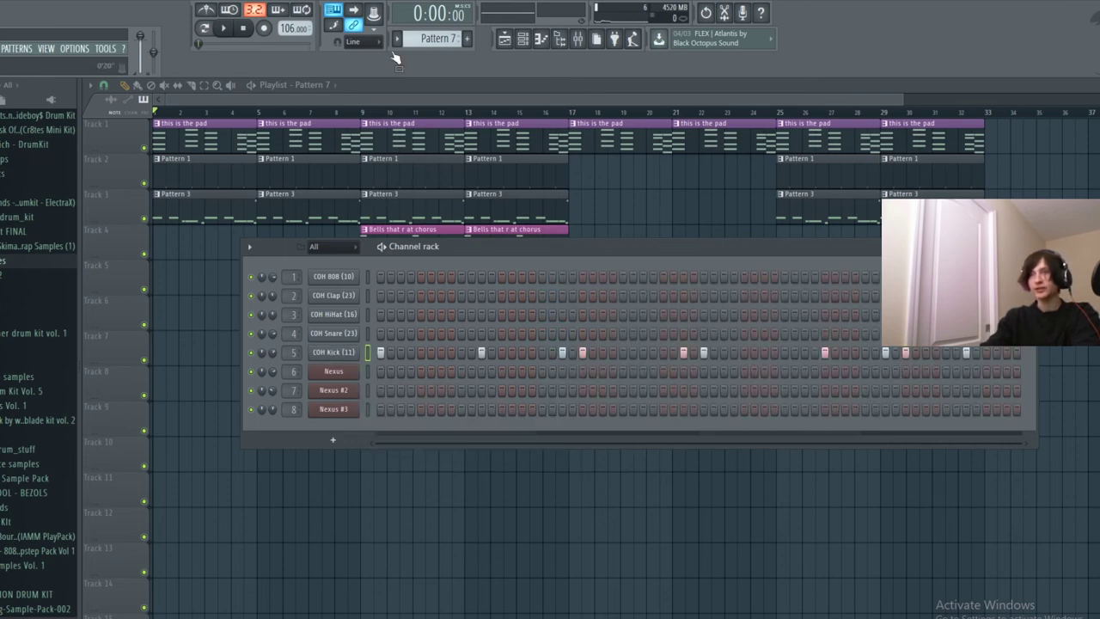
Place a Pattern 6 clip at bar 1 on Track 5 of the playlist.
scroll(434, 38, up, 1)
click(332, 103)
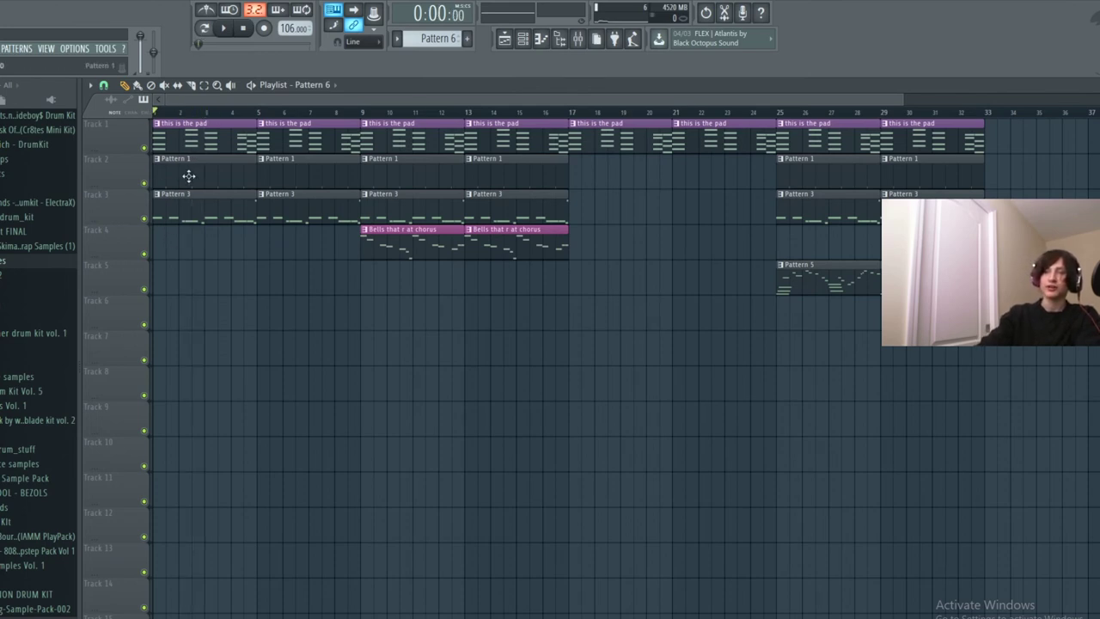
mouse_move(180, 277)
mouse_down()
mouse_move(190, 272)
mouse_move(175, 273)
mouse_up()
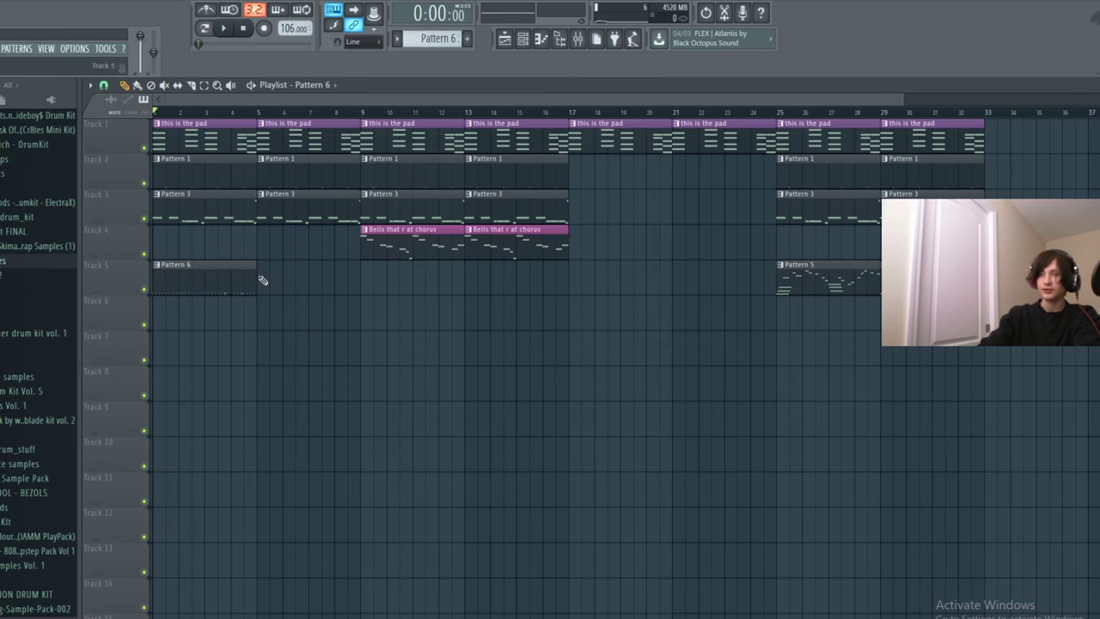
Repeat Pattern 6 on Track 5 from bar 5 up to bar 17 of the playlist.
mouse_move(263, 281)
mouse_down()
mouse_move(392, 267)
mouse_move(368, 277)
mouse_move(516, 277)
mouse_up()
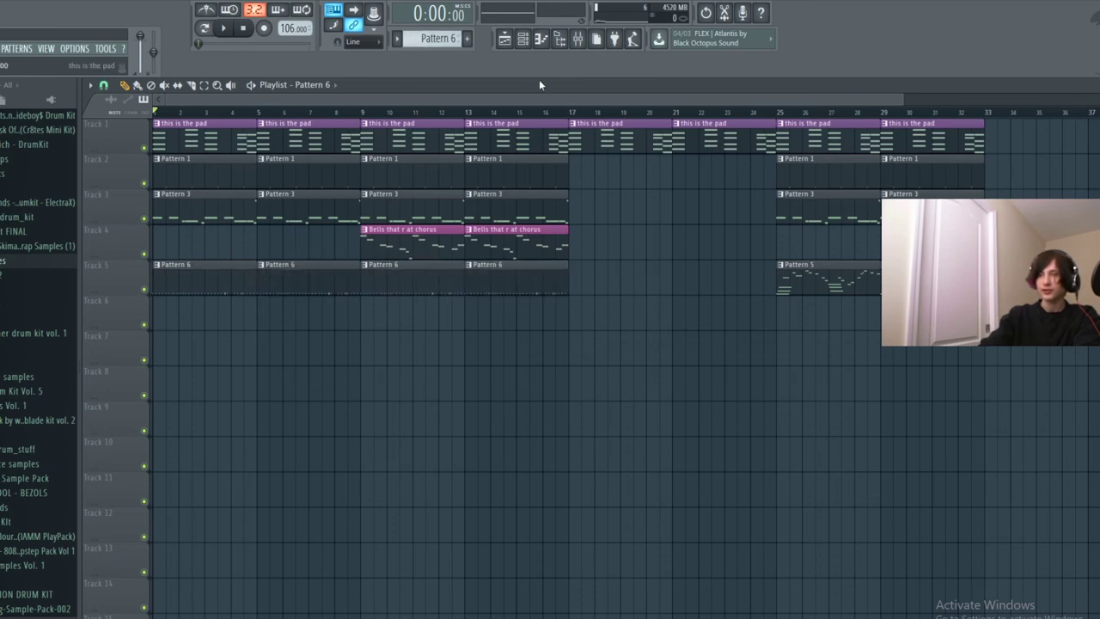
scroll(442, 31, down, 3)
scroll(442, 38, up, 2)
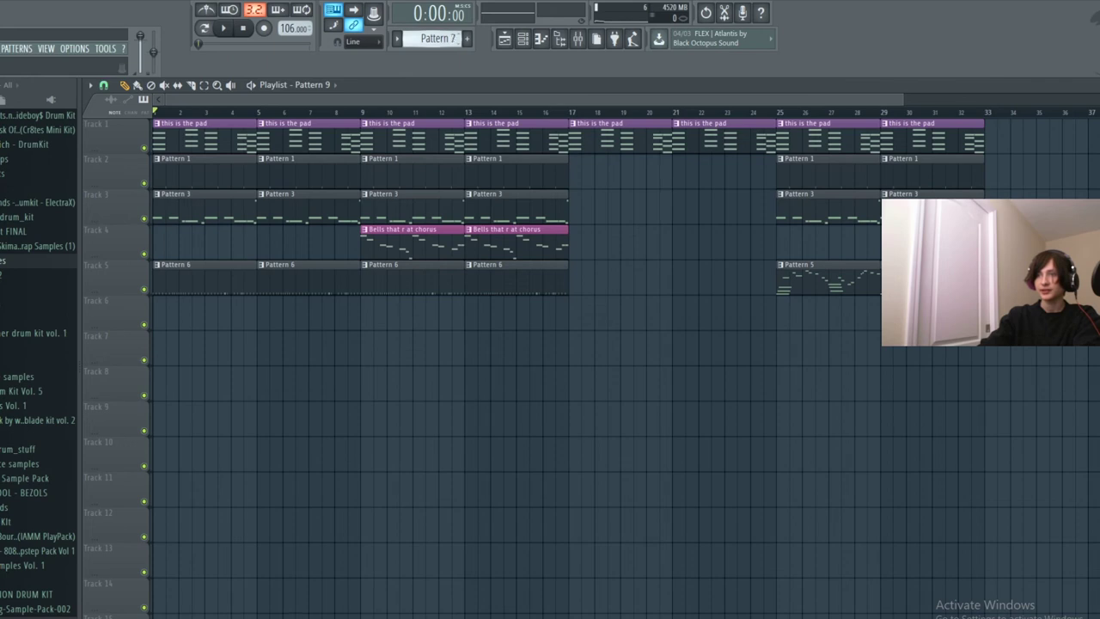
mouse_move(216, 322)
mouse_down()
mouse_move(216, 310)
mouse_move(180, 314)
mouse_move(229, 311)
mouse_move(173, 317)
mouse_up()
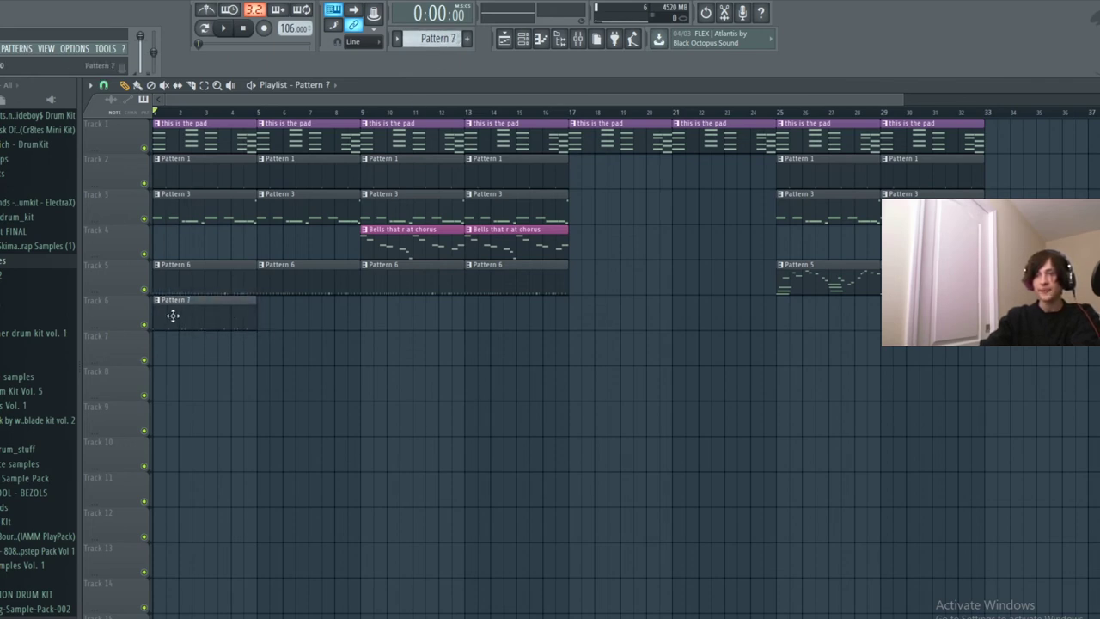
right_click(230, 319)
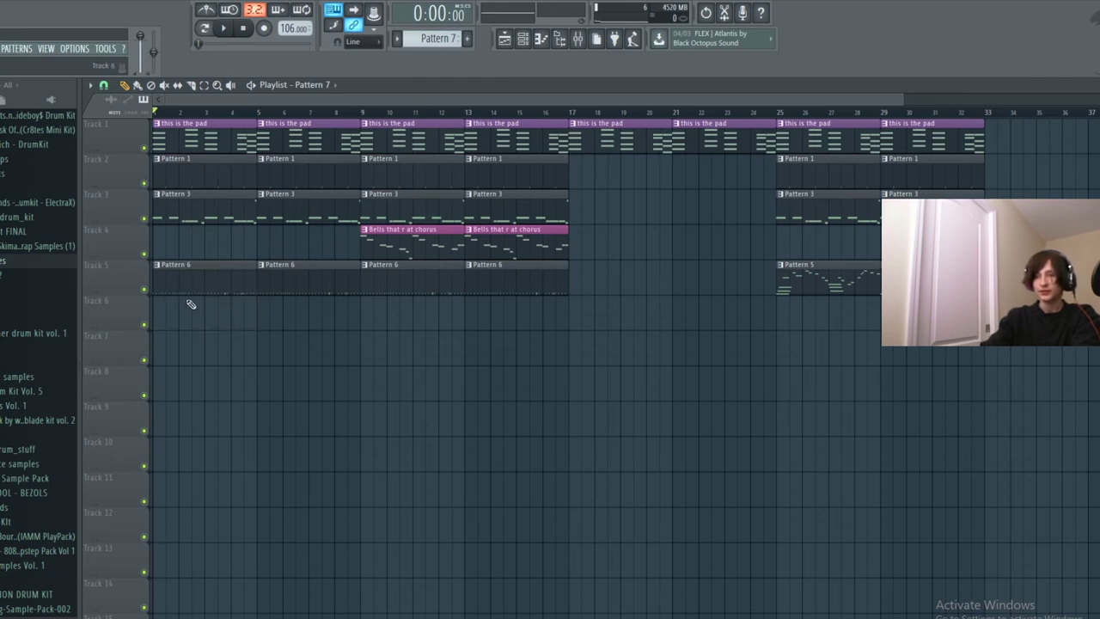
Play the opening bars of the arrangement and inspect the drum clips near bar 2 up close.
key(space)
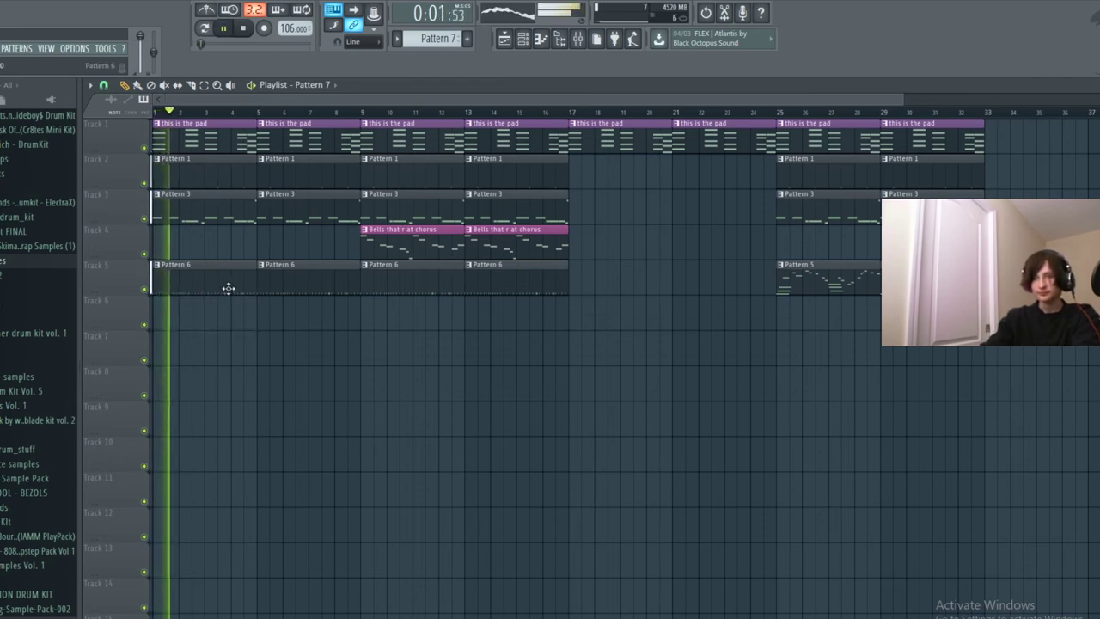
key(space)
key(space)
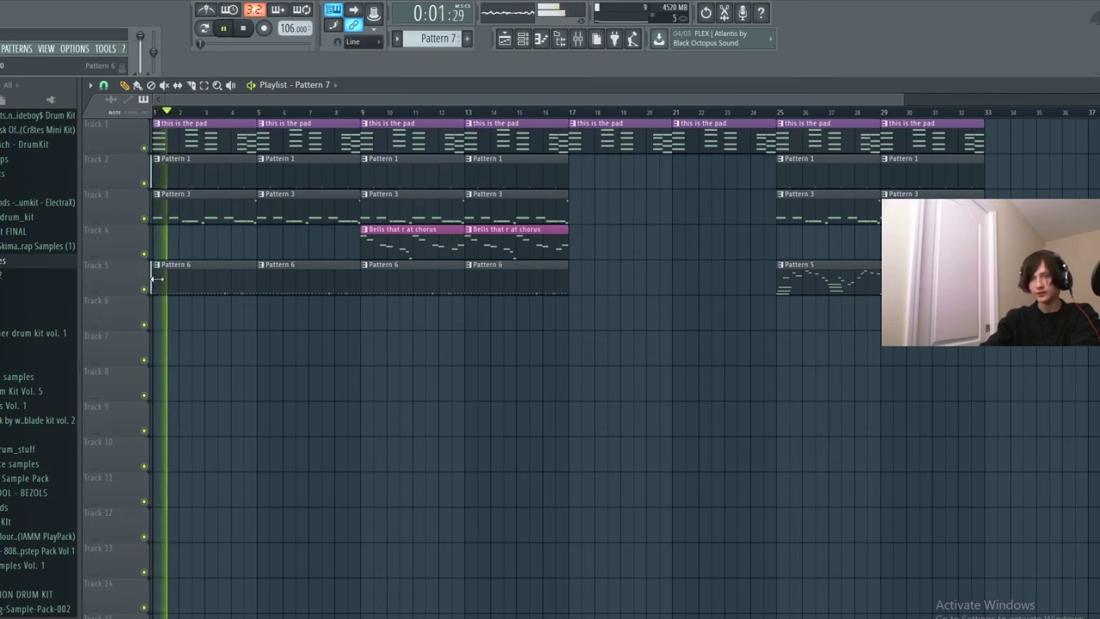
key(space)
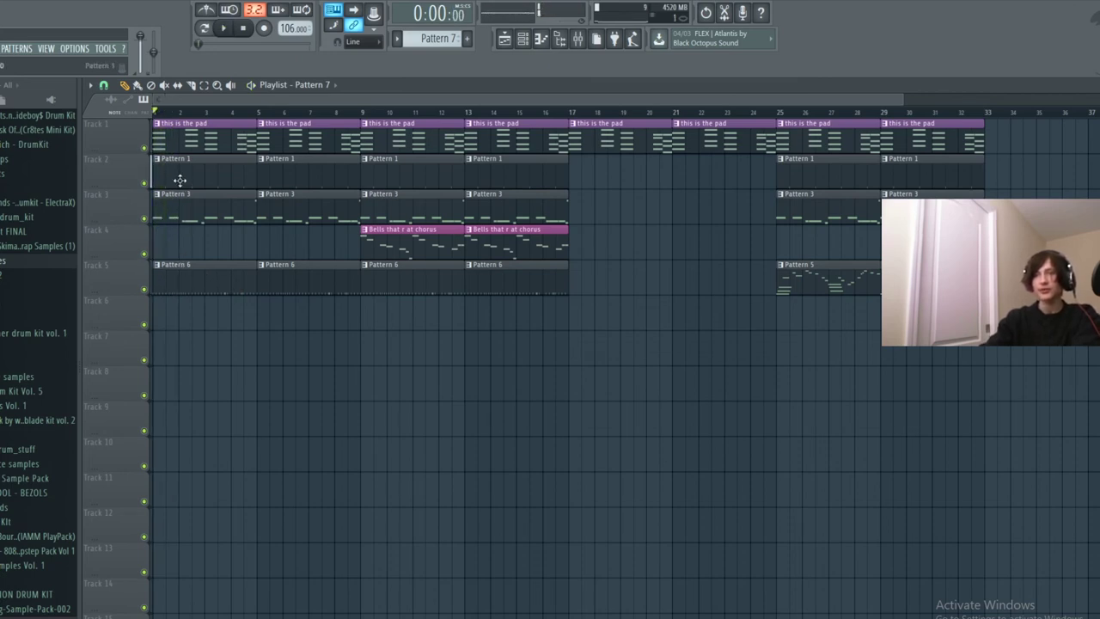
scroll(180, 181, up, 1)
scroll(214, 101, up, 7)
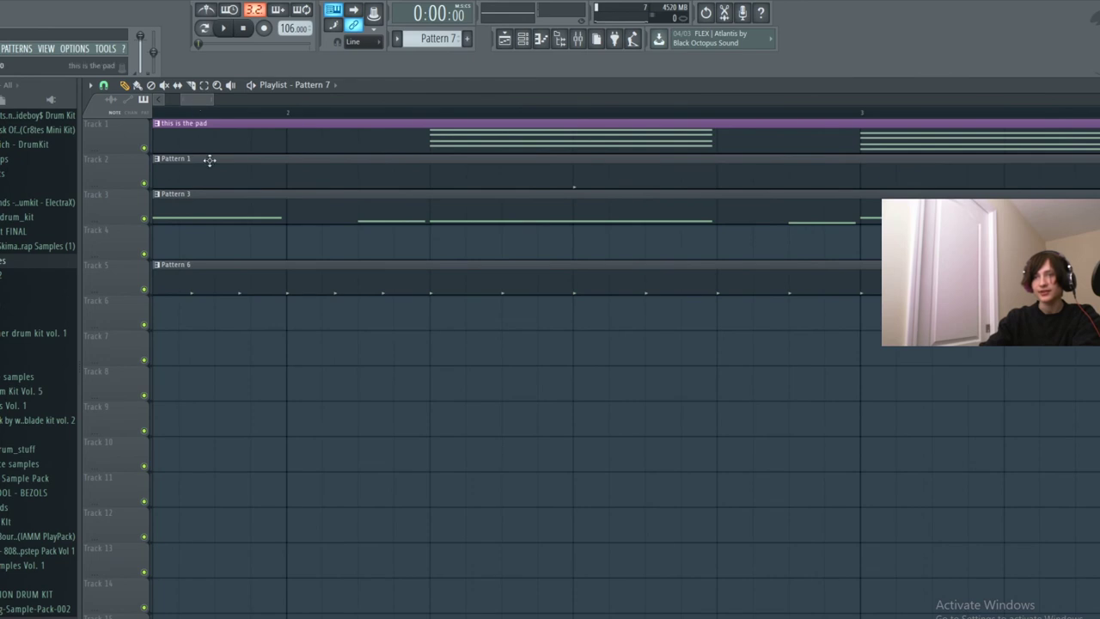
scroll(248, 243, down, 8)
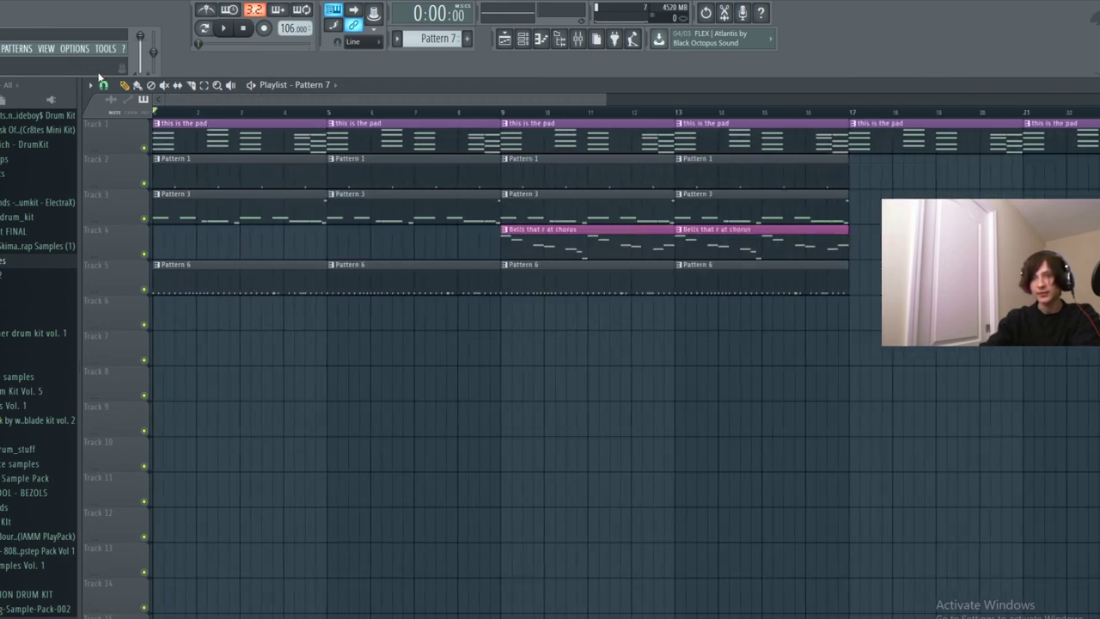
Trim the start of the first Pattern 6 clip on Track 5 to midway through bar 2, auditioning the entry.
click(104, 85)
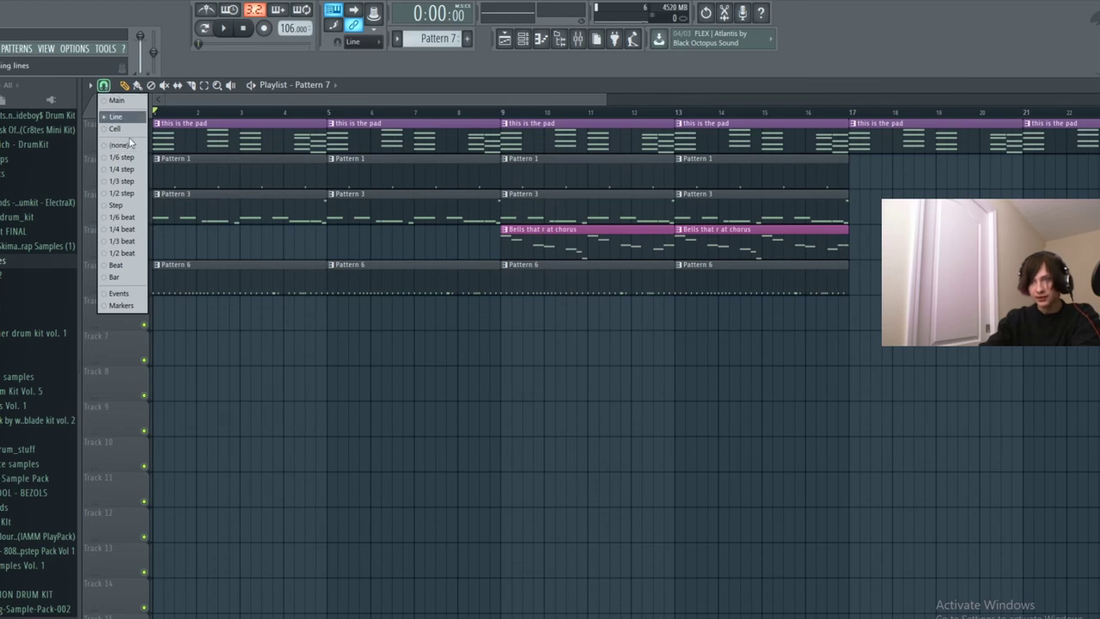
click(162, 288)
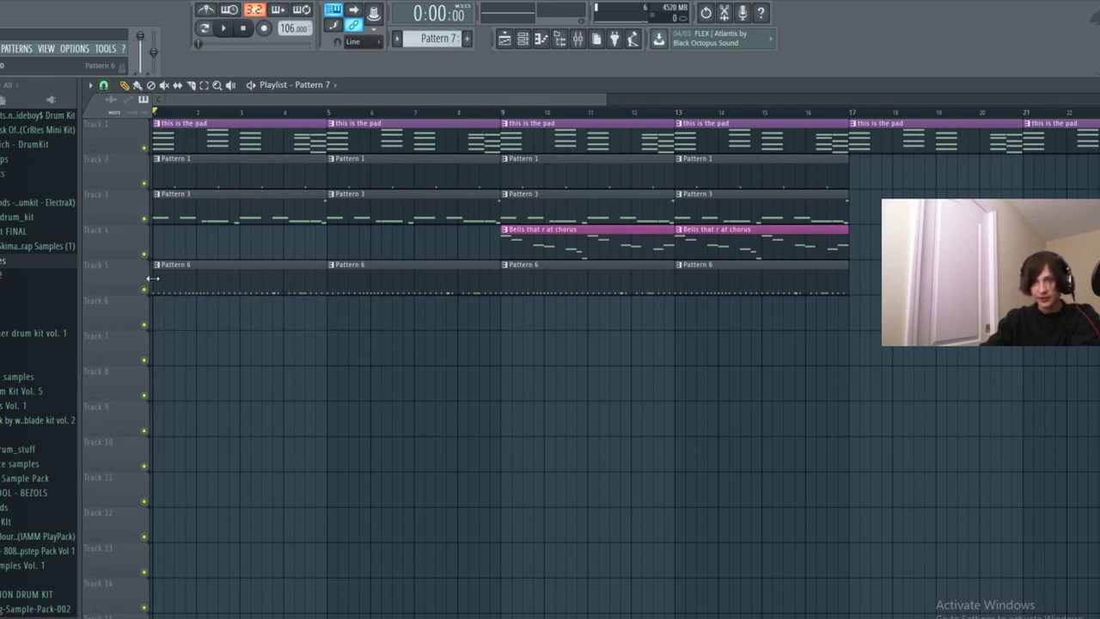
drag(153, 277, 241, 278)
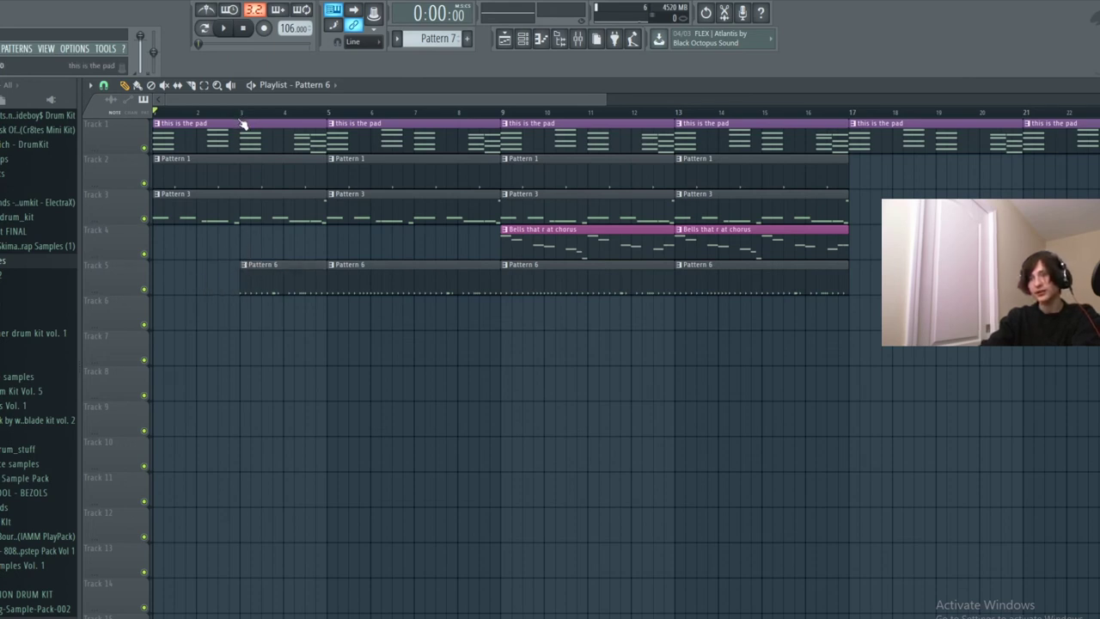
key(space)
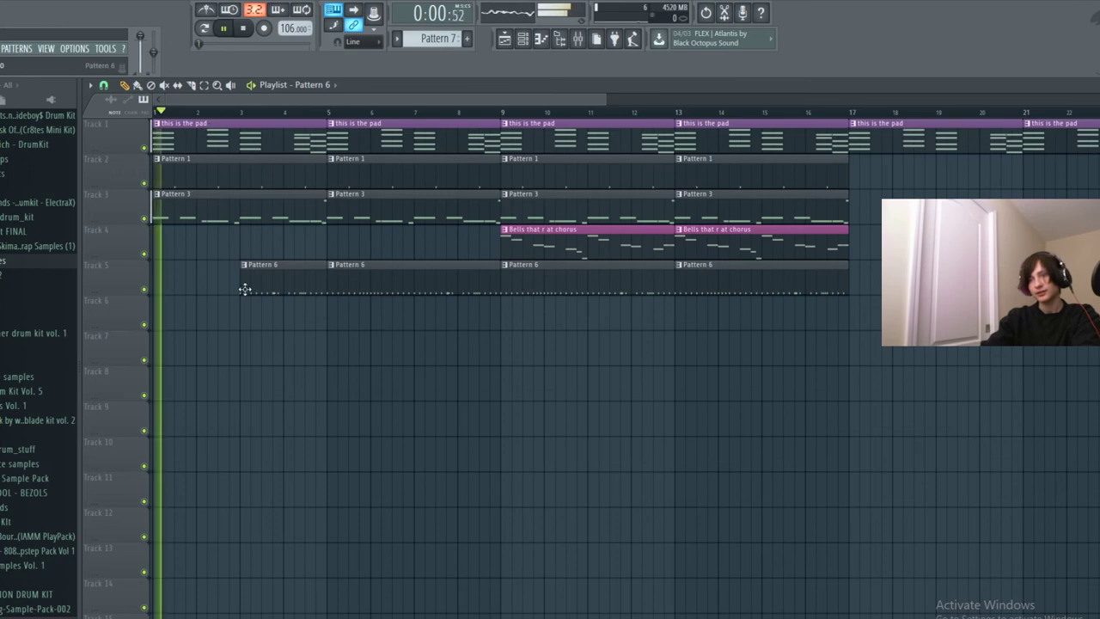
drag(241, 282, 225, 289)
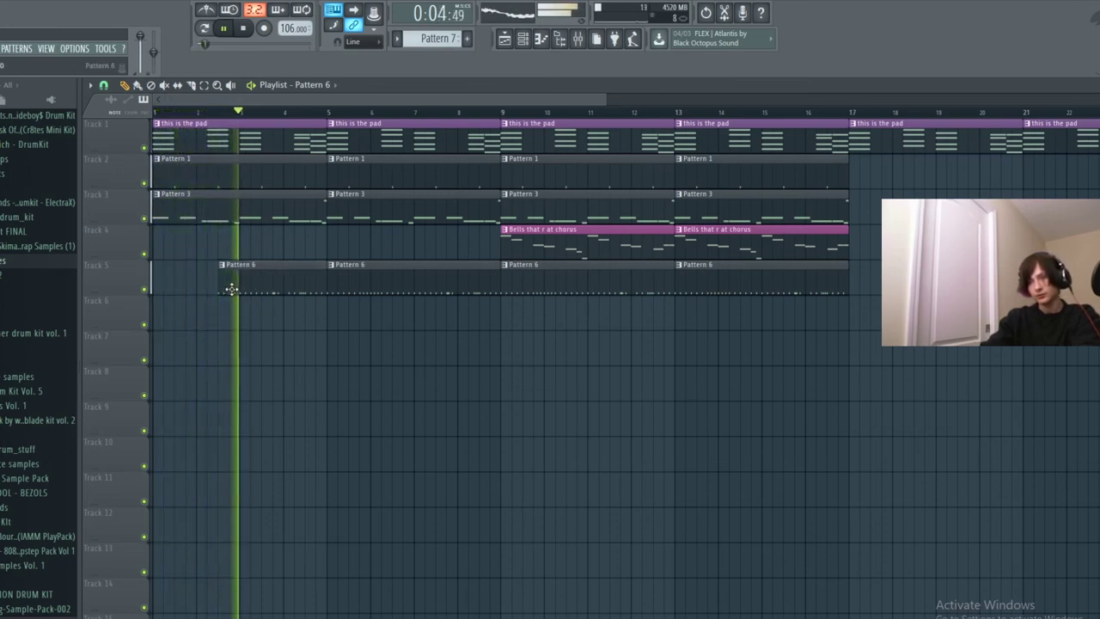
key(space)
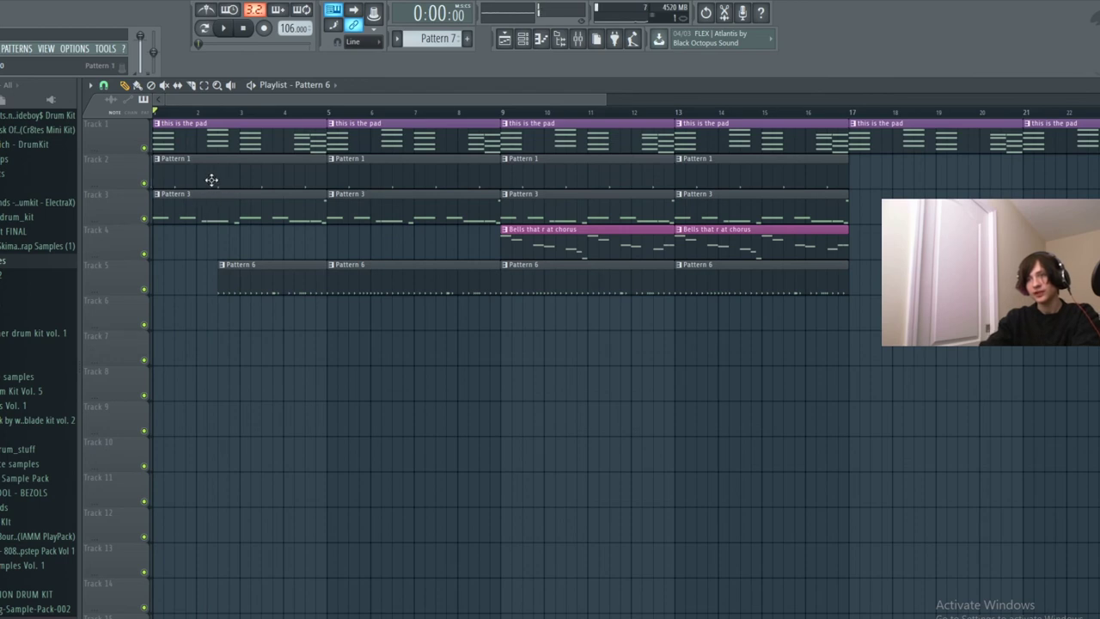
Shorten the first Pattern 6 clip on Track 5 so it ends early in bar 4, during playback.
scroll(221, 252, up, 2)
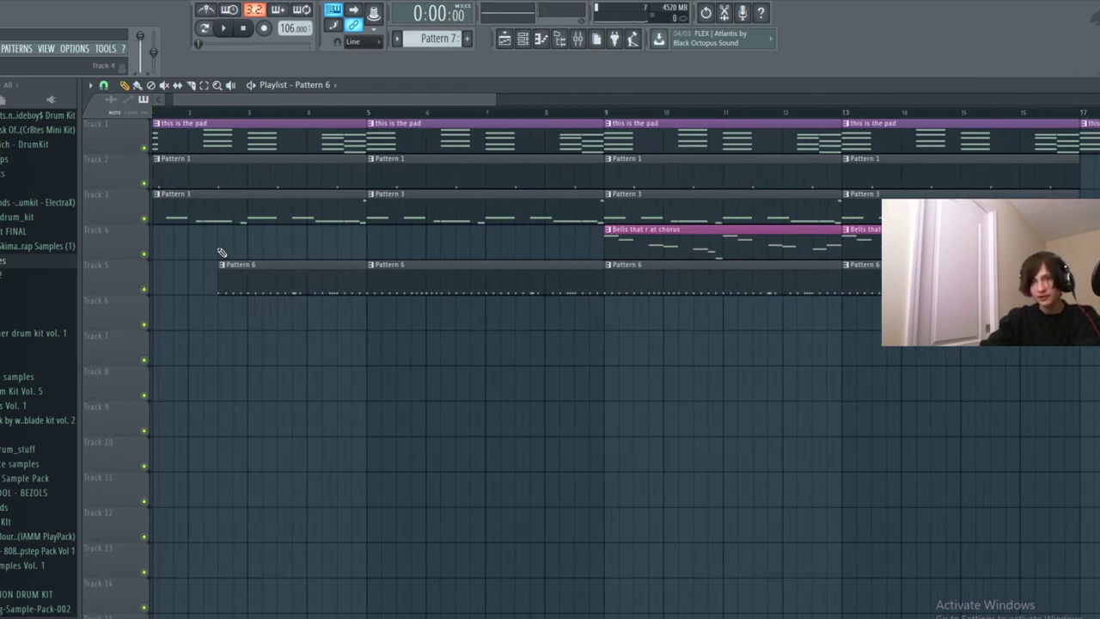
mouse_move(364, 277)
mouse_down()
mouse_move(303, 283)
mouse_move(365, 285)
mouse_up()
key(space)
double_click(355, 284)
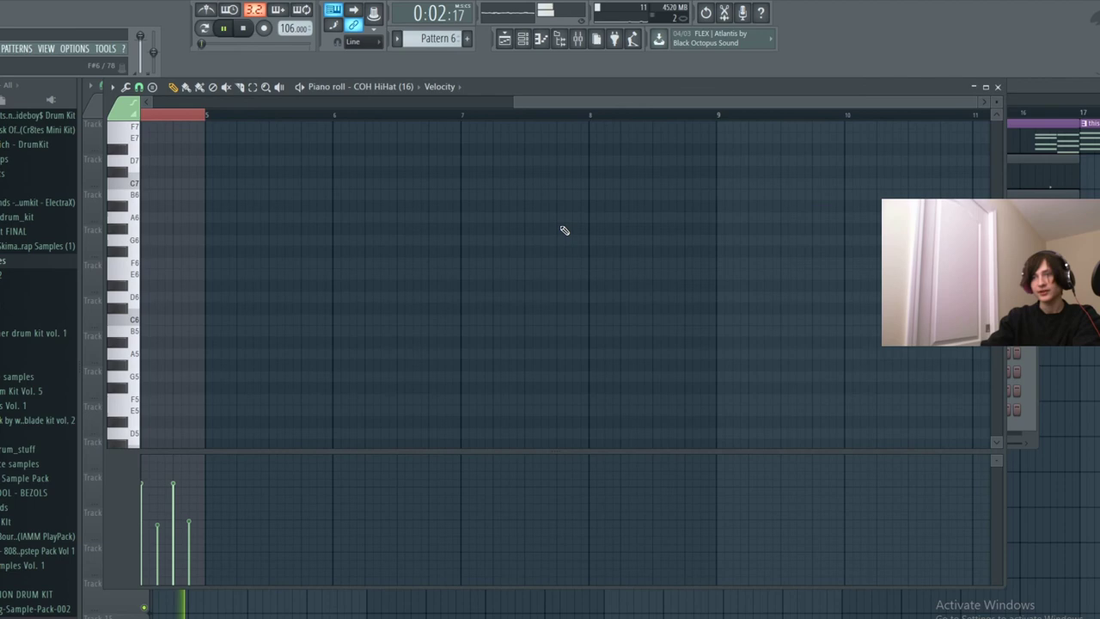
click(999, 87)
key(F6)
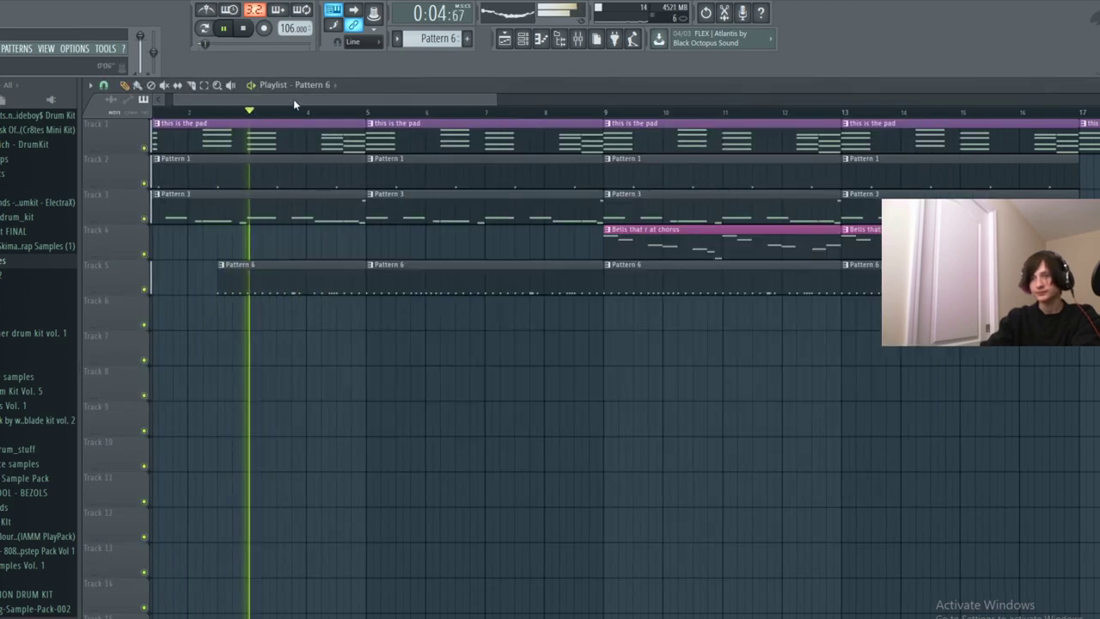
drag(364, 277, 319, 280)
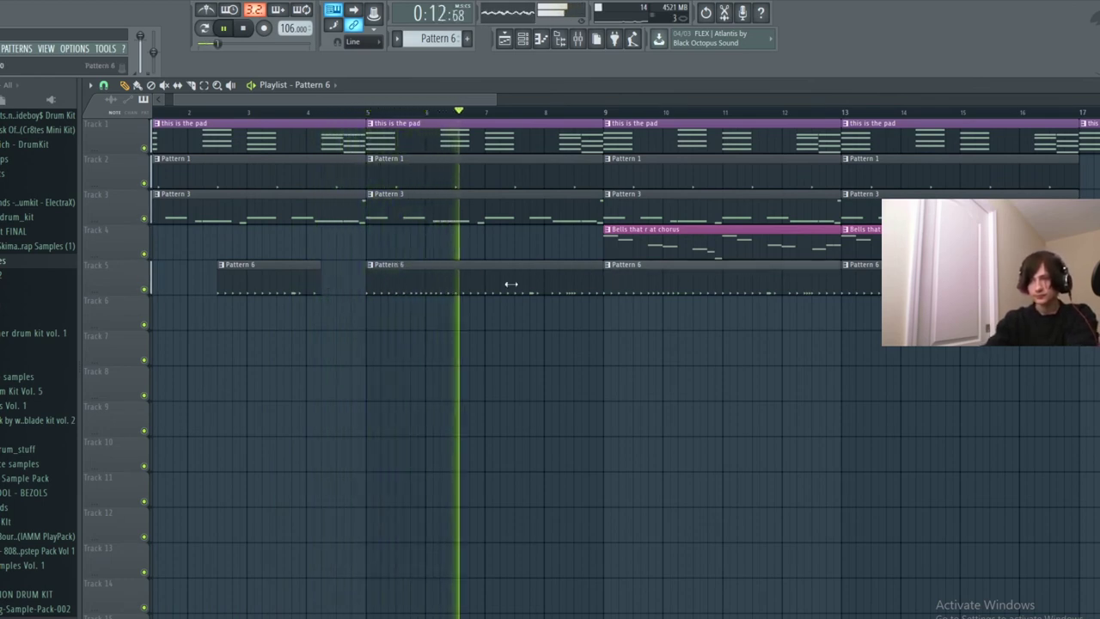
Shorten the second Pattern 6 clip on Track 5 to end midway through bar 7, and audition the transition into bar 9.
drag(602, 276, 519, 276)
key(space)
scroll(520, 292, down, 2)
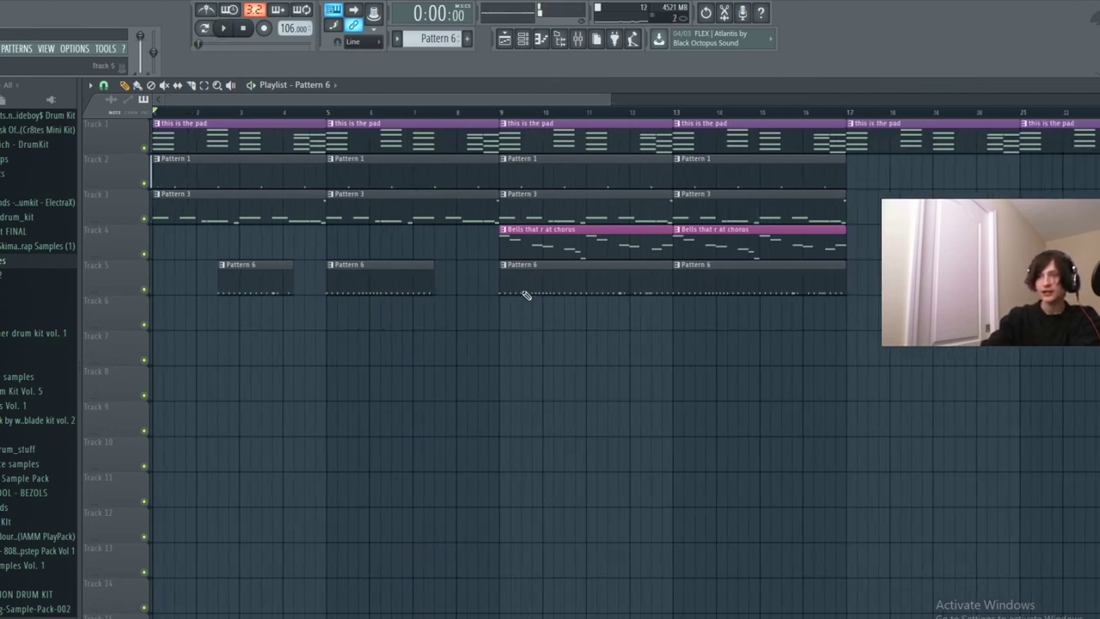
click(423, 113)
key(space)
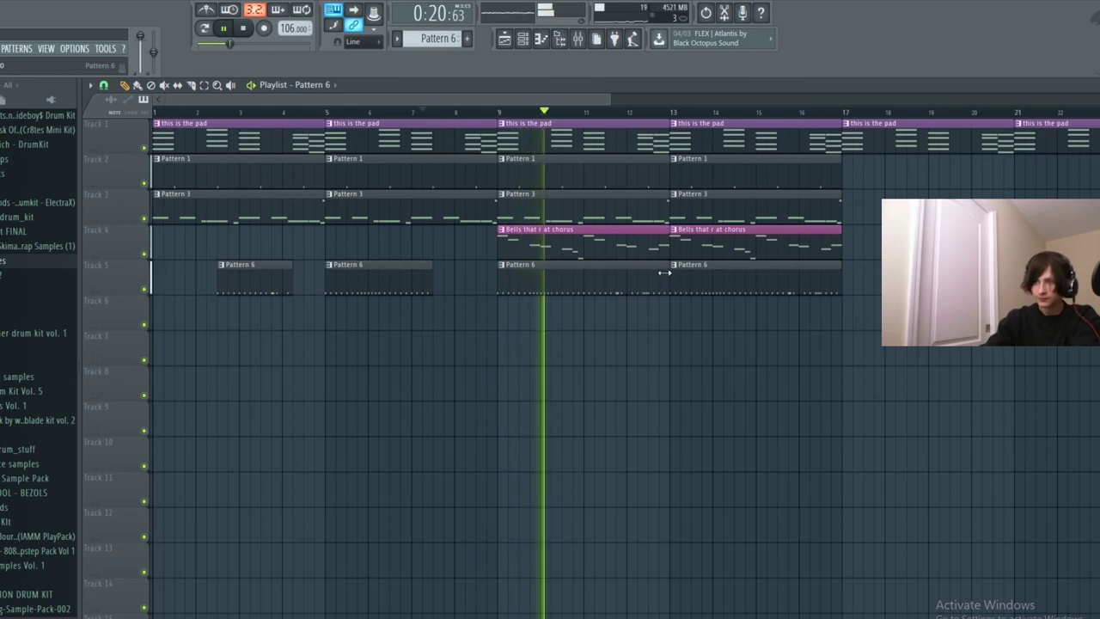
scroll(666, 273, down, 2)
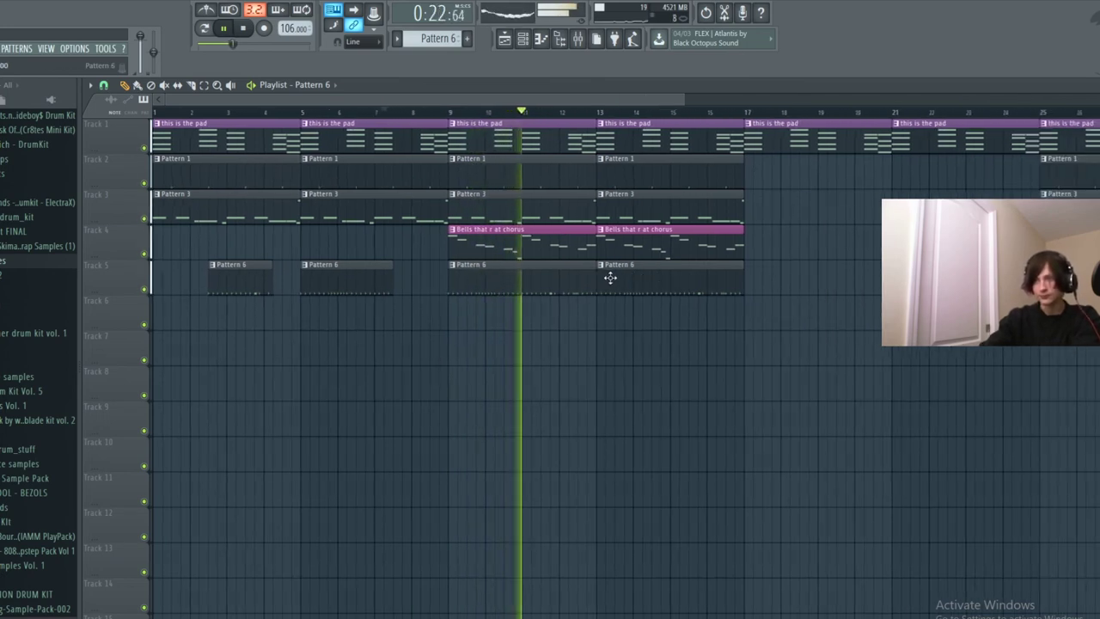
key(space)
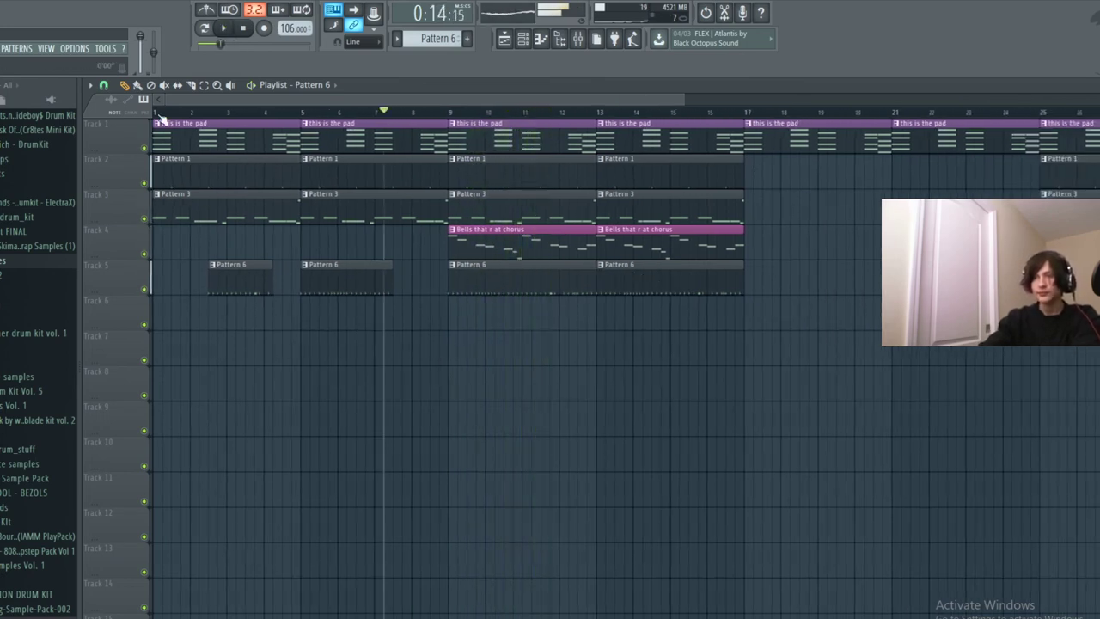
click(105, 86)
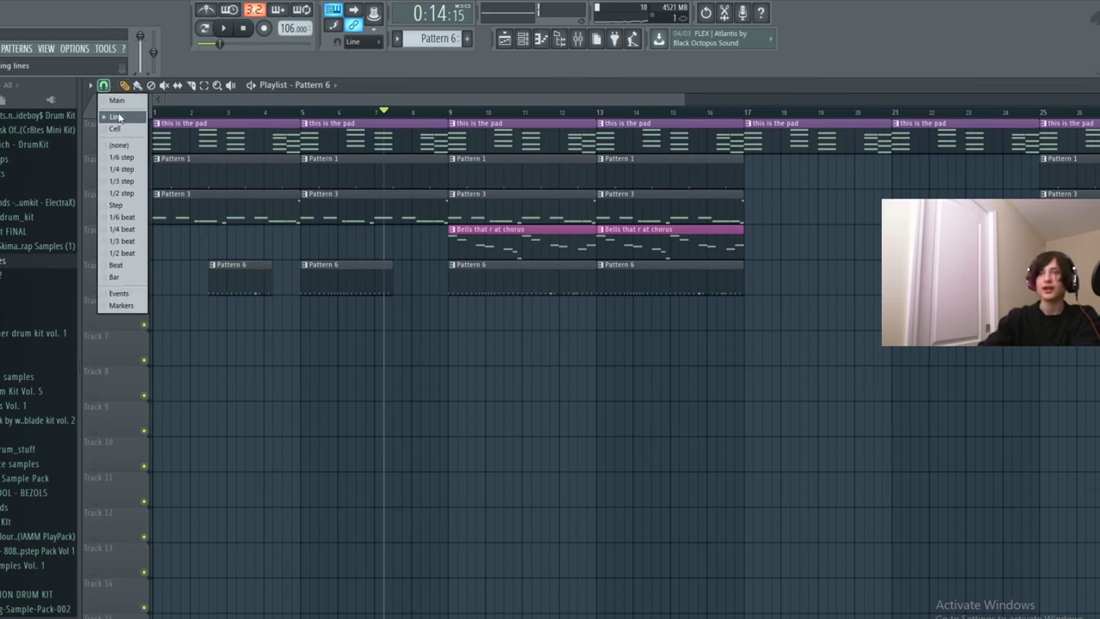
click(117, 117)
scroll(370, 324, up, 4)
scroll(414, 329, up, 2)
drag(430, 328, 457, 324)
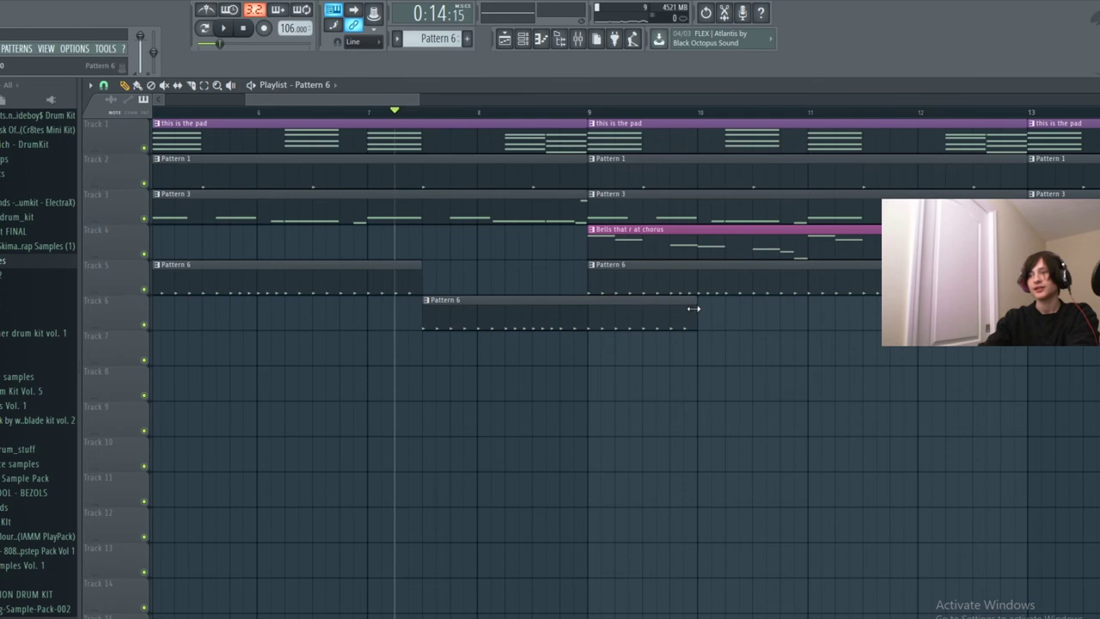
drag(695, 308, 850, 318)
right_click(838, 323)
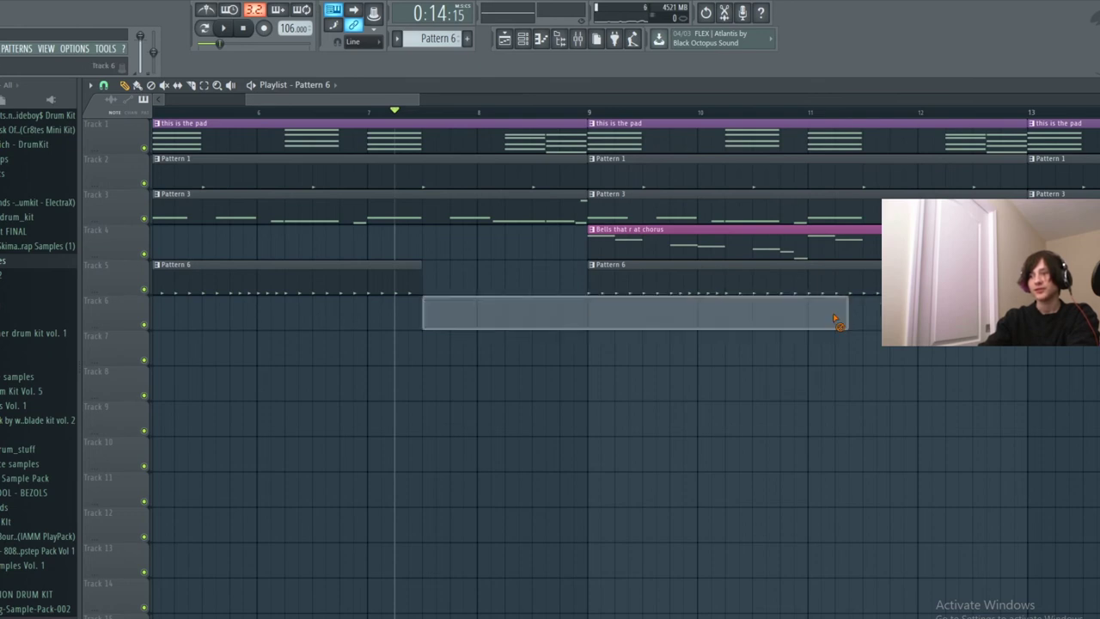
Place Pattern 6 clips at bars 25 and 29 on Track 6, extending the first one to reach bar 29.
scroll(270, 333, down, 2)
drag(258, 99, 158, 124)
drag(256, 101, 796, 101)
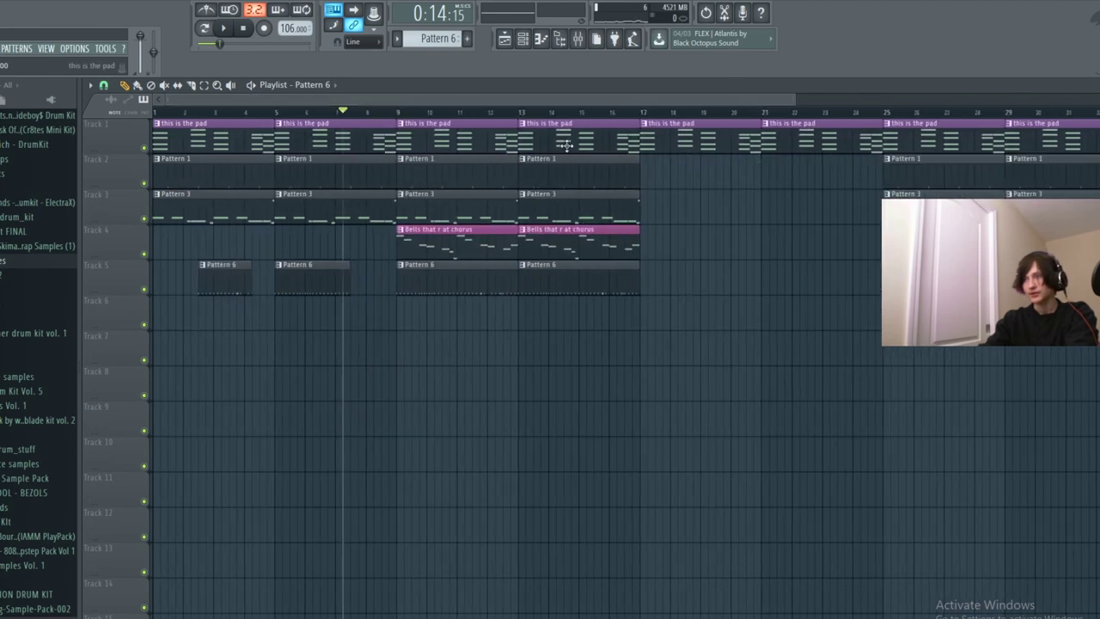
drag(555, 98, 725, 99)
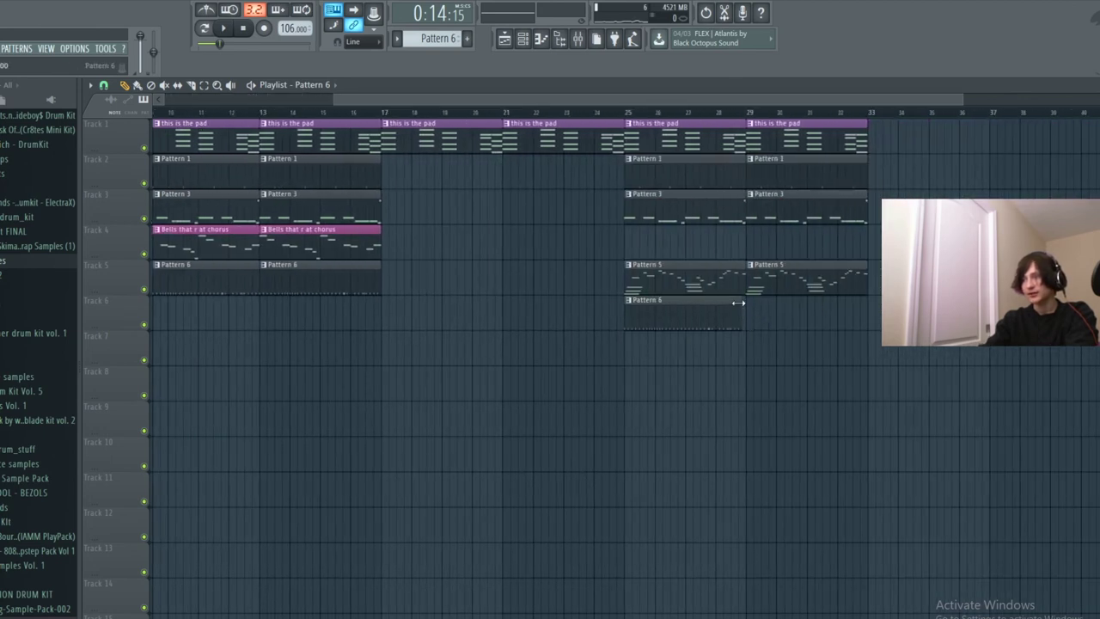
drag(739, 302, 745, 310)
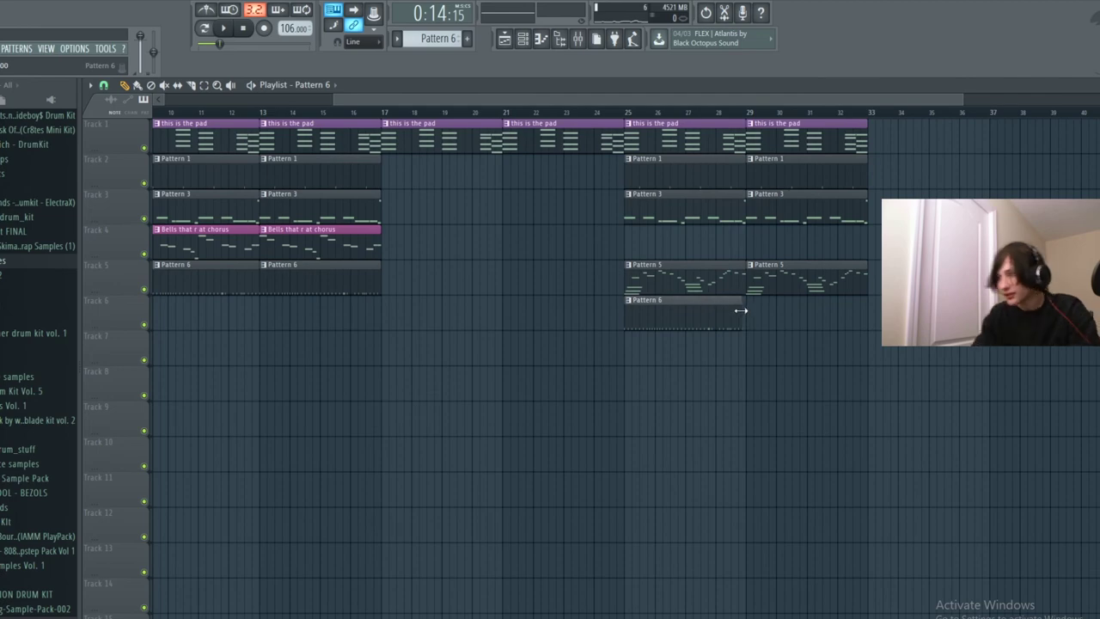
scroll(741, 311, up, 5)
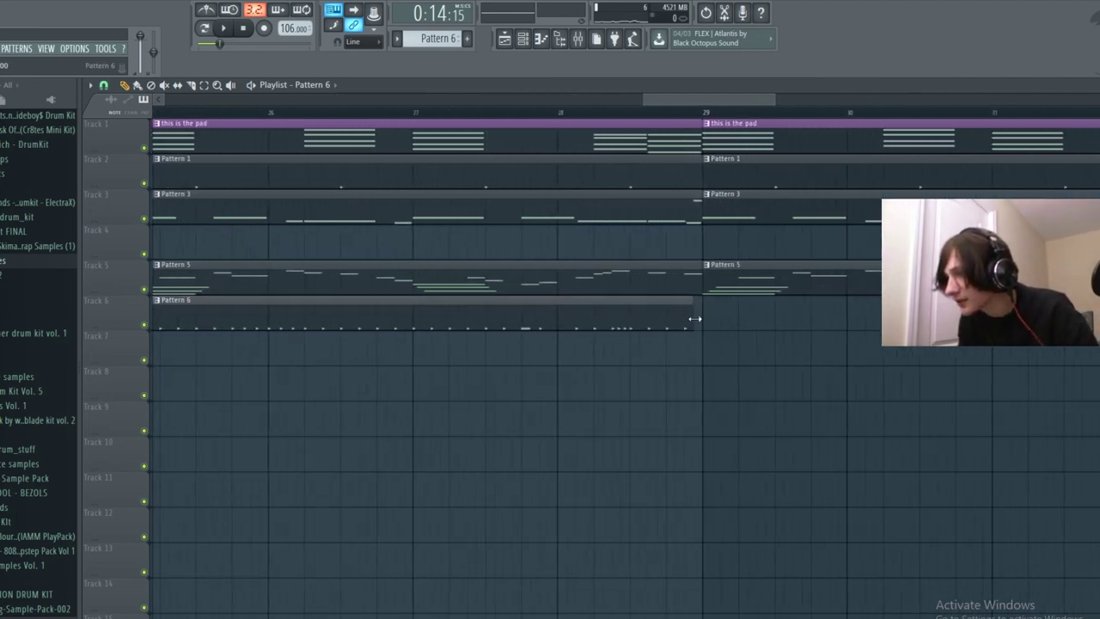
scroll(695, 323, down, 4)
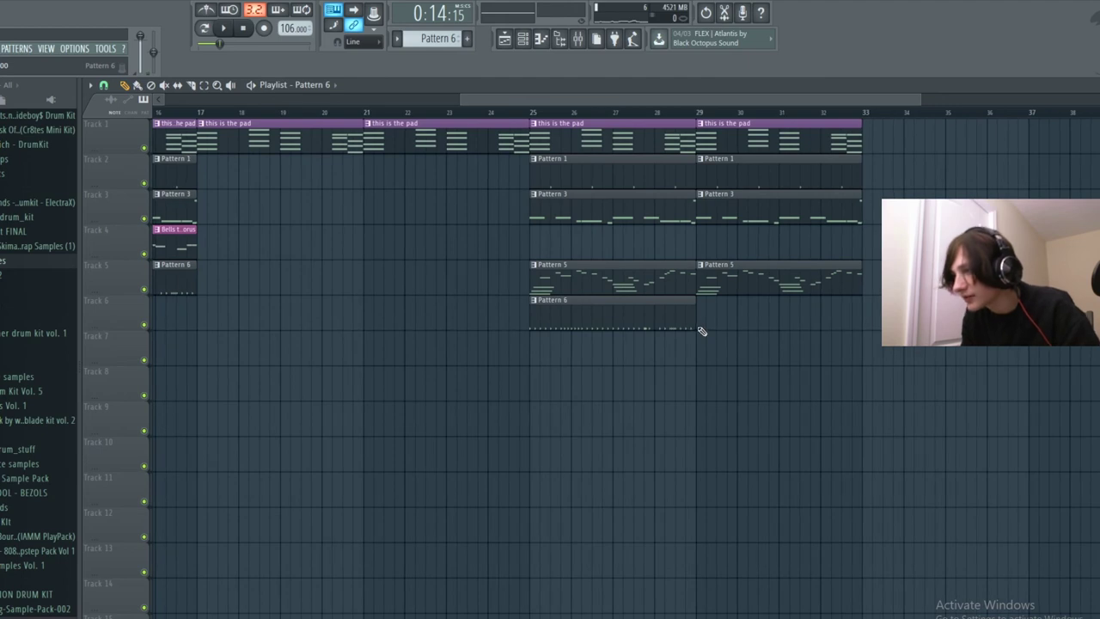
click(703, 322)
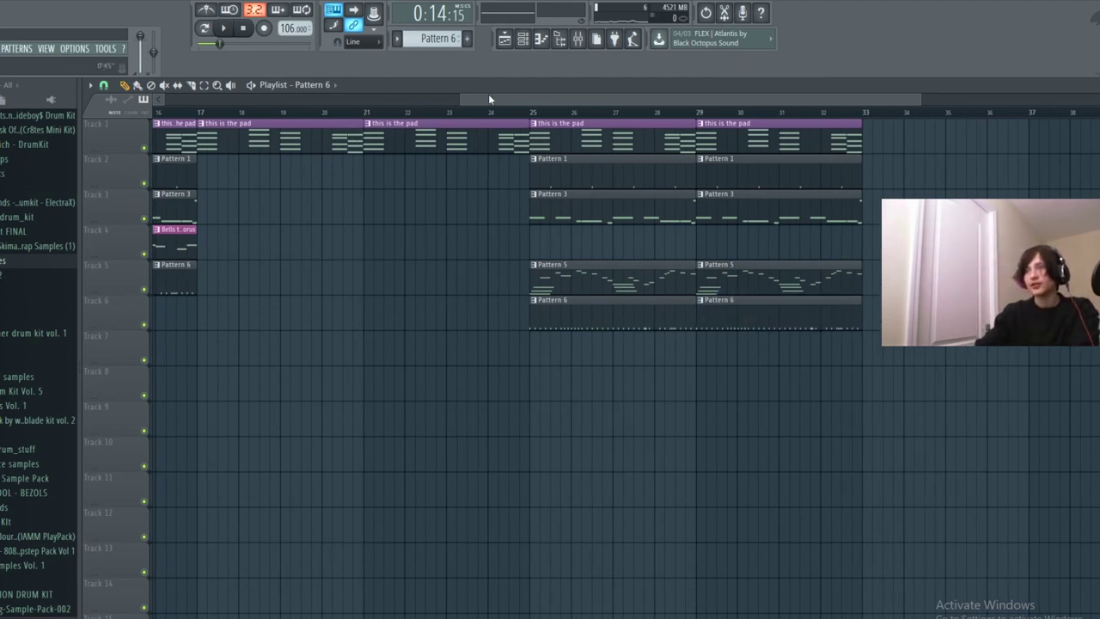
Place a Pattern 6 clip at bar 21 on Track 6 and play the song from just before it.
drag(488, 100, 437, 142)
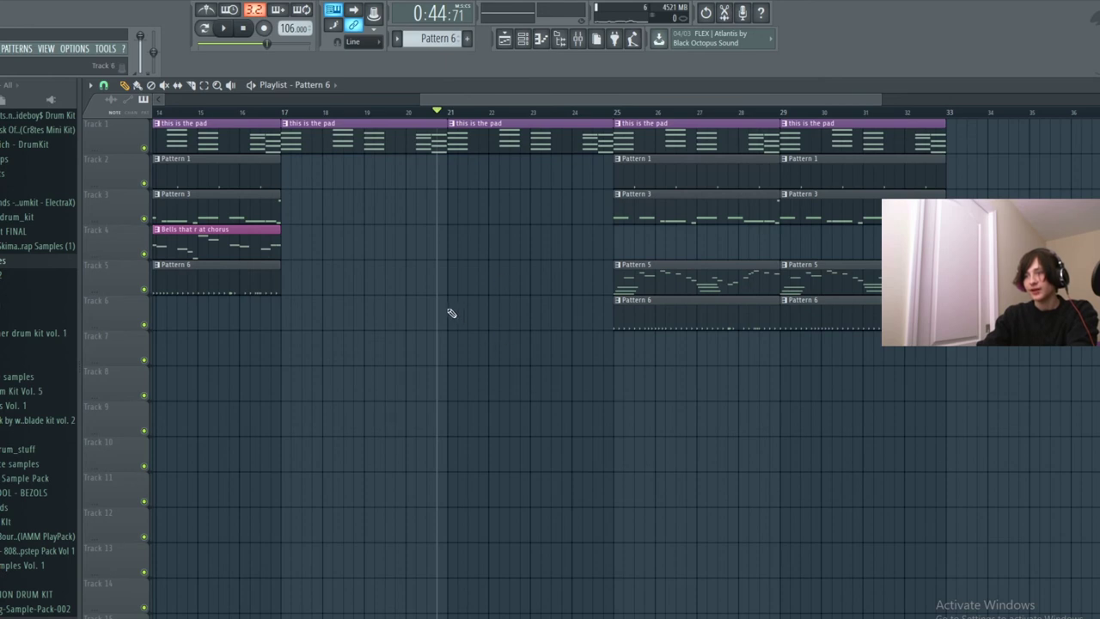
click(451, 313)
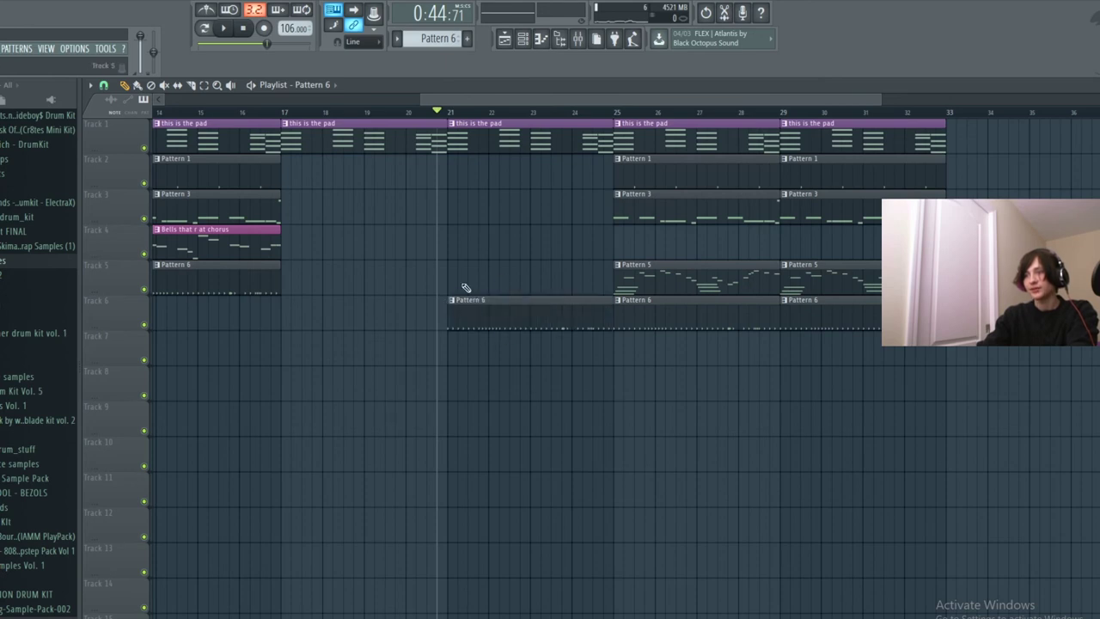
key(space)
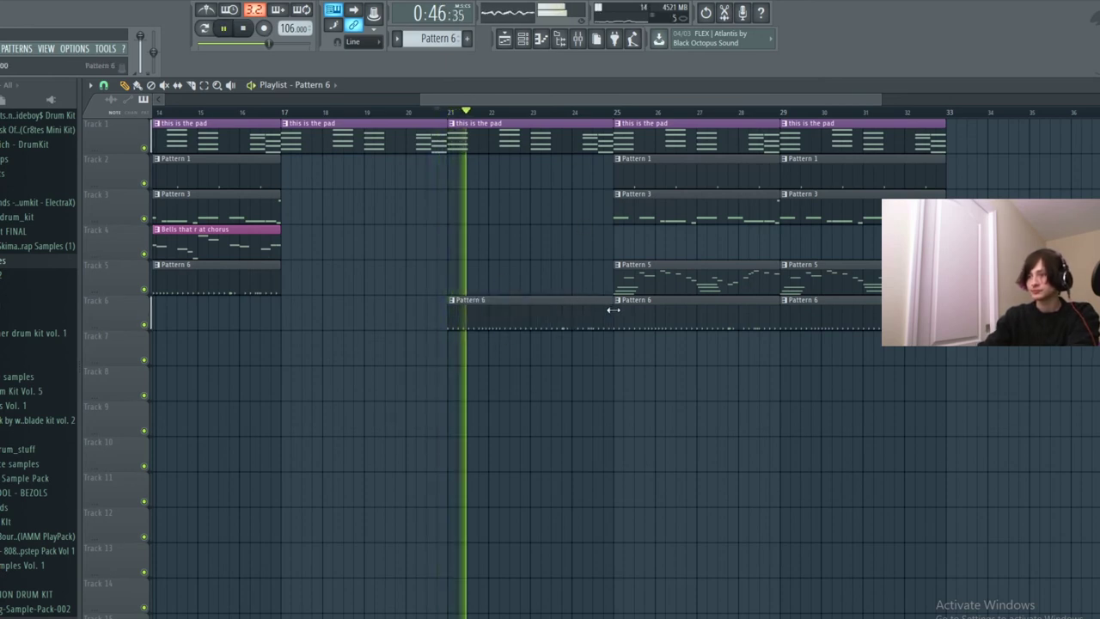
Stop playback and shorten the Pattern 6 clip at bar 21 on Track 6 to end midway through bar 24.
key(space)
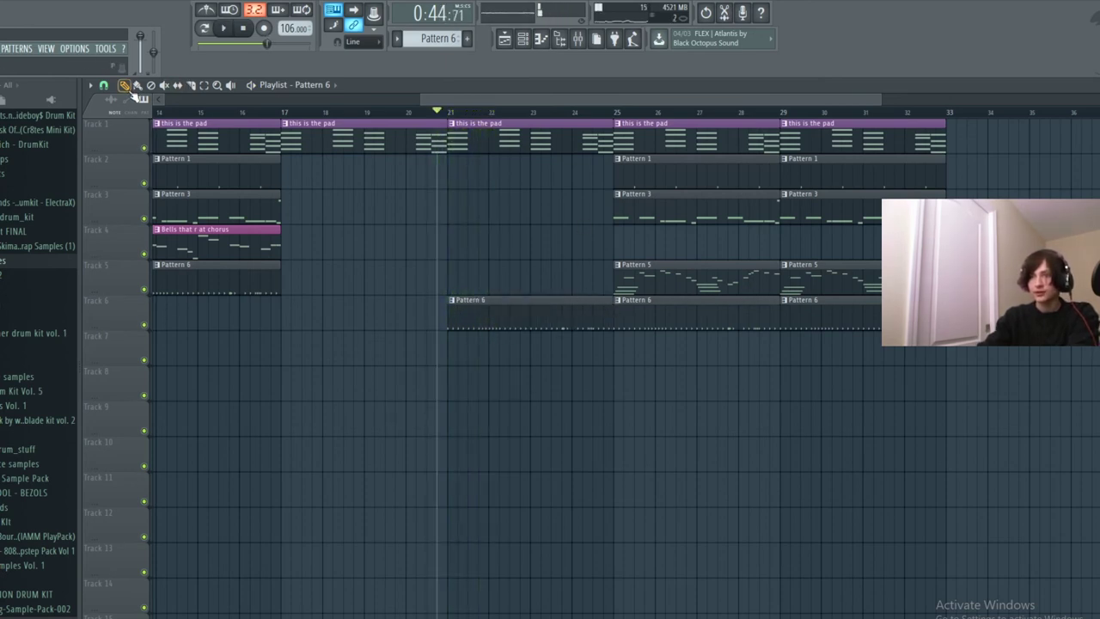
scroll(614, 313, up, 3)
drag(613, 310, 580, 313)
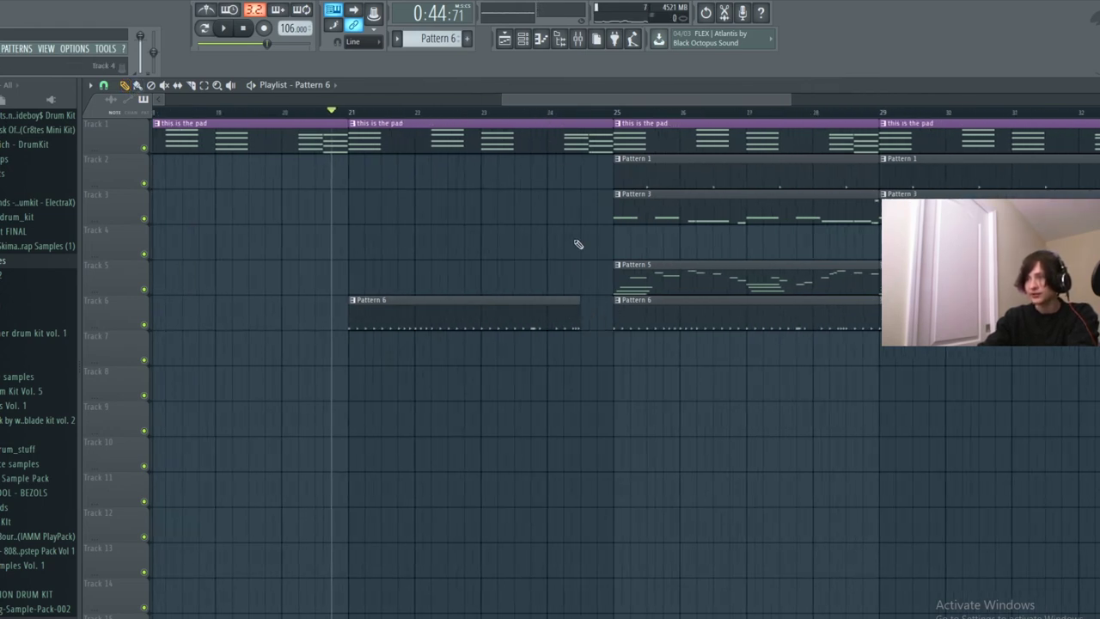
mouse_move(539, 114)
mouse_down()
mouse_move(624, 140)
mouse_move(850, 142)
mouse_move(514, 148)
mouse_up()
Place Pattern 7 clips at bars 9 and 13 on Track 6, beneath the bells and Pattern 6 clips.
drag(504, 100, 164, 100)
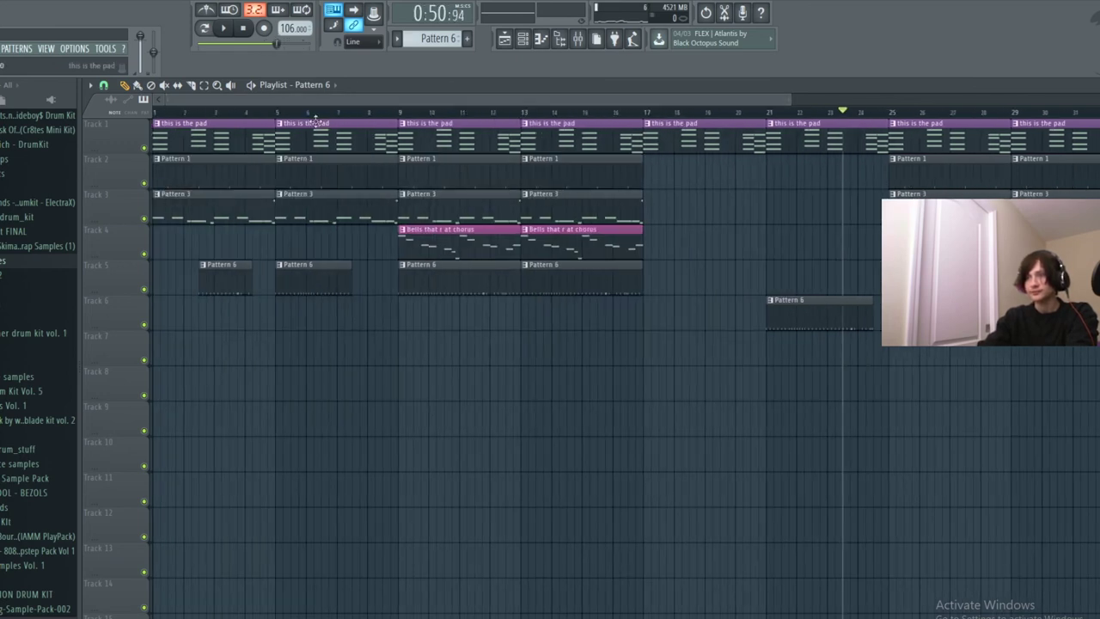
drag(791, 100, 878, 102)
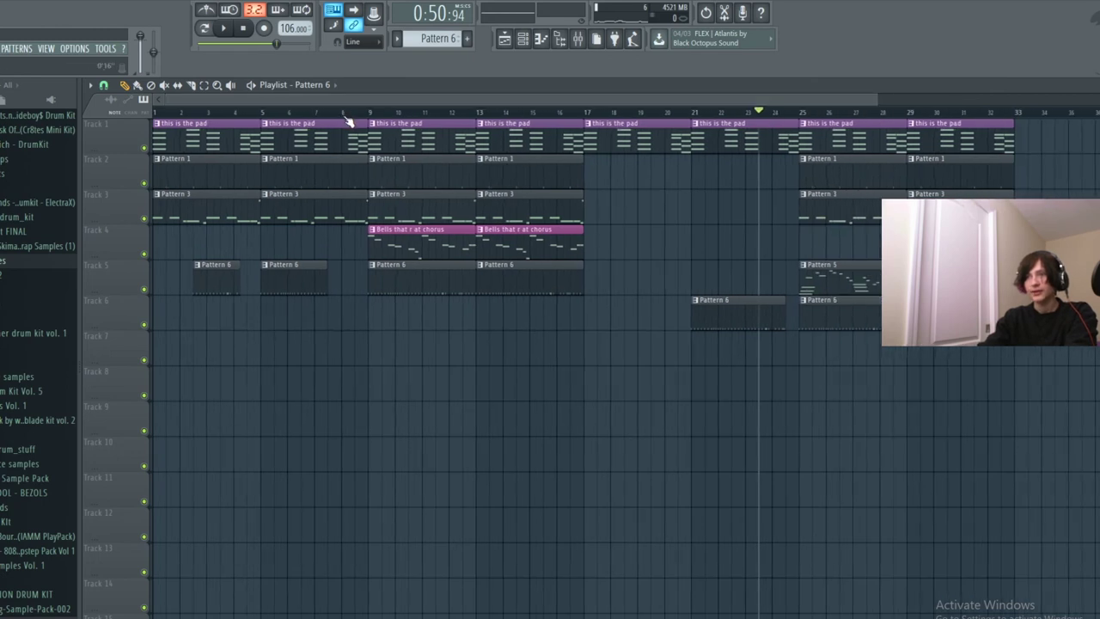
drag(344, 115, 135, 135)
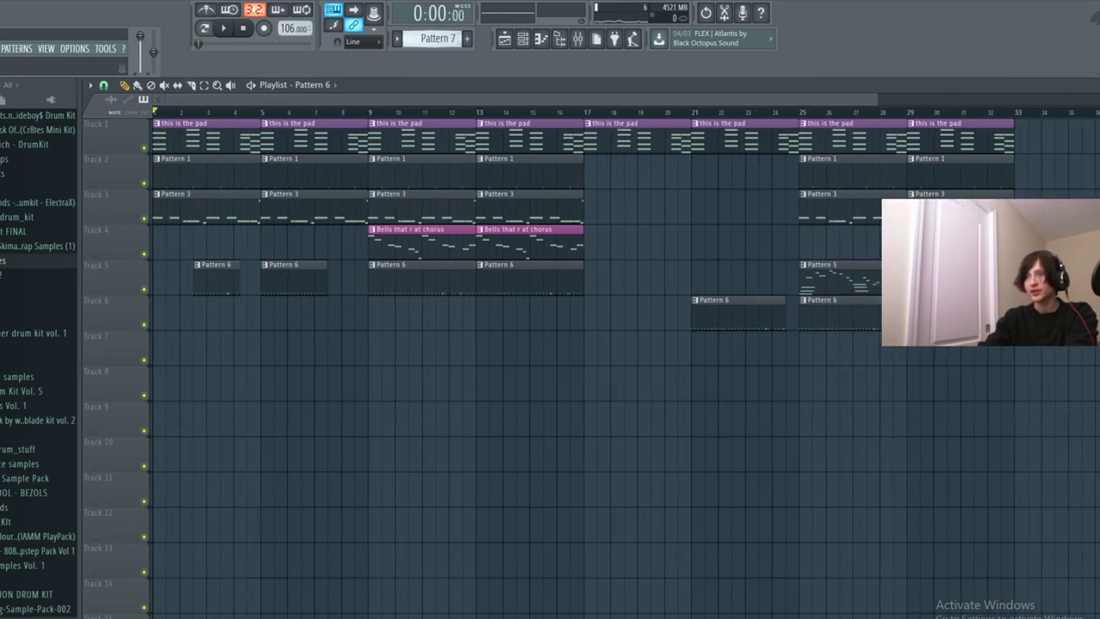
scroll(235, 138, up, 3)
drag(321, 102, 238, 123)
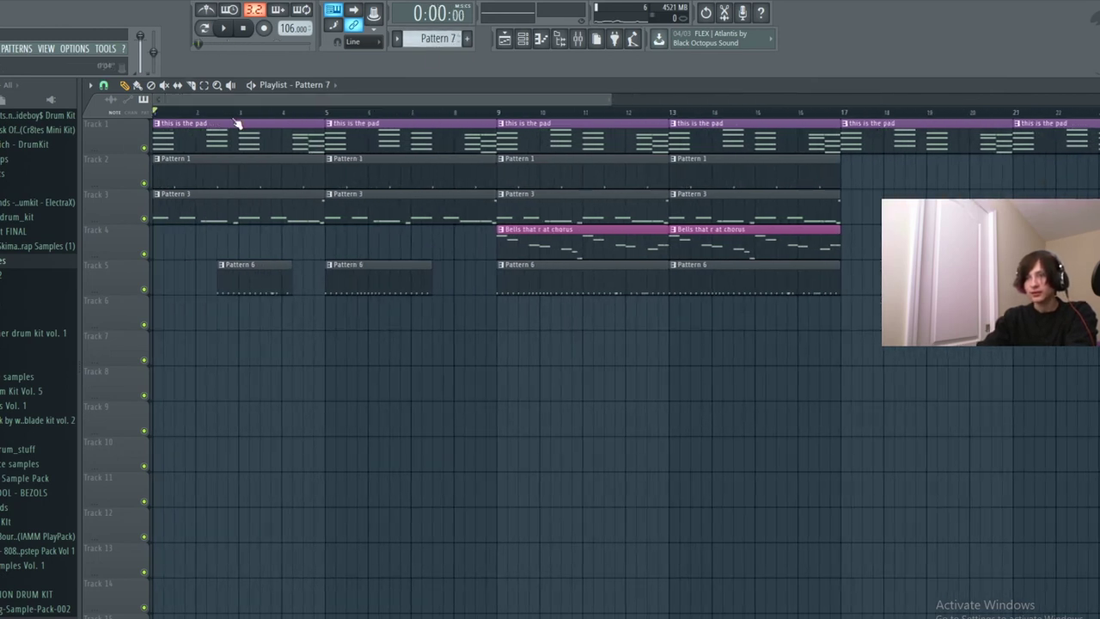
mouse_move(166, 115)
mouse_down()
mouse_move(307, 105)
mouse_move(464, 196)
mouse_up()
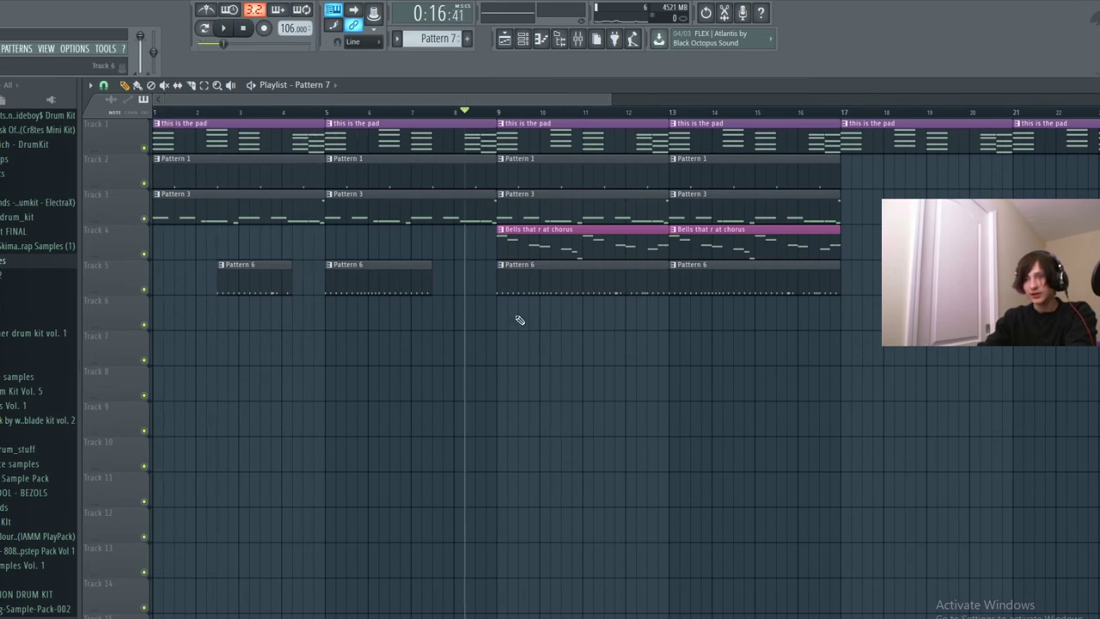
click(508, 320)
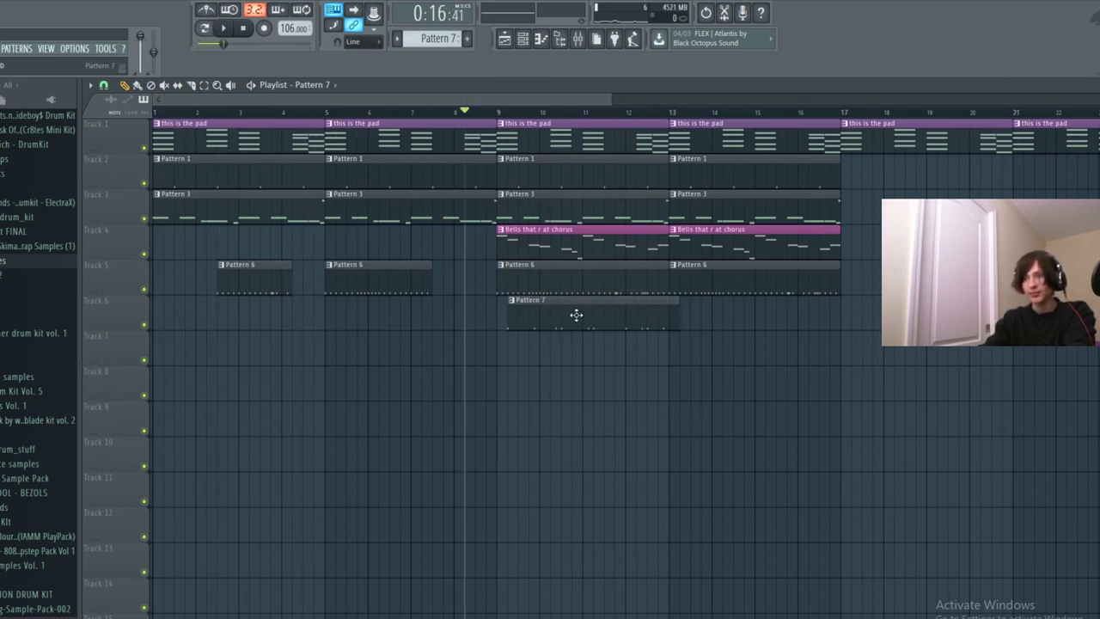
drag(576, 315, 568, 317)
drag(649, 316, 617, 315)
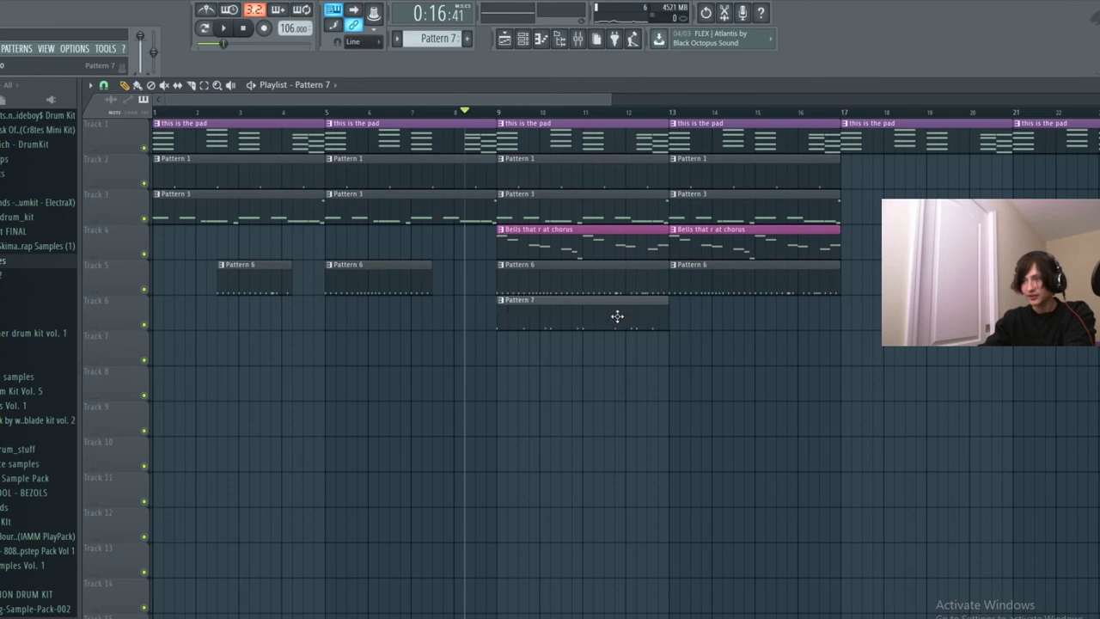
click(718, 318)
Place Pattern 7 clips at bars 25 and 29 on Track 7, below the Pattern 6 clips.
drag(543, 101, 709, 101)
scroll(599, 116, right, 5)
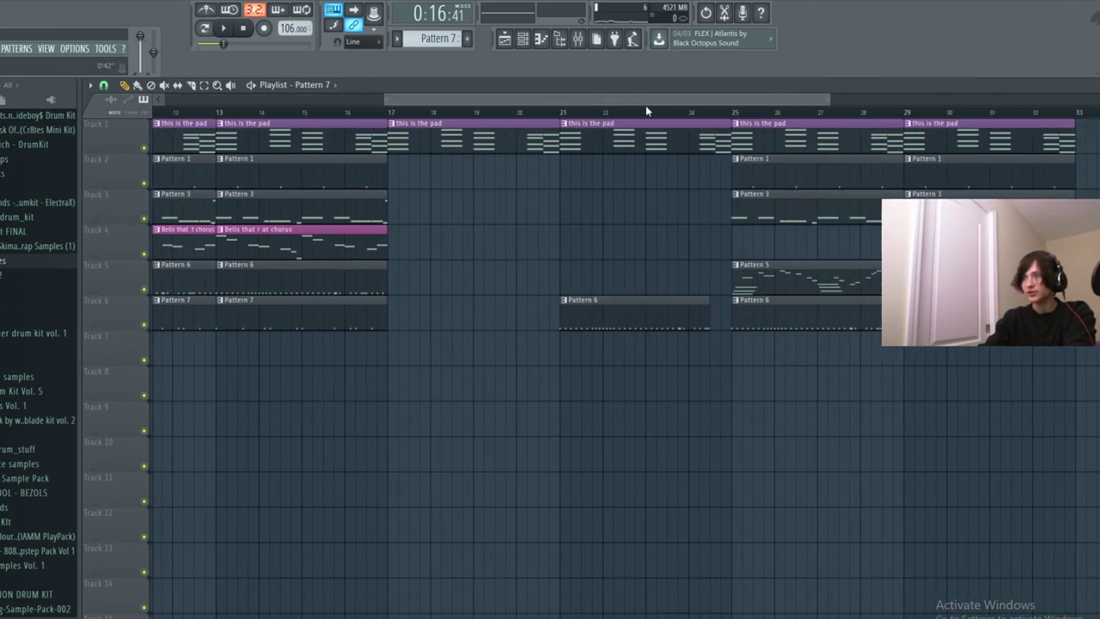
click(570, 350)
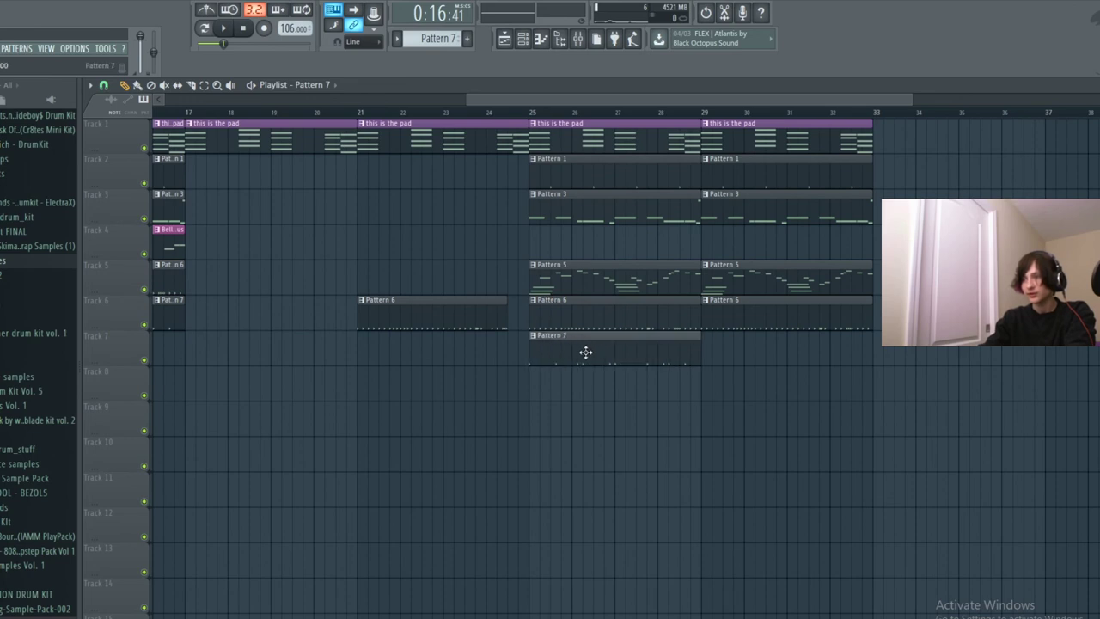
click(709, 348)
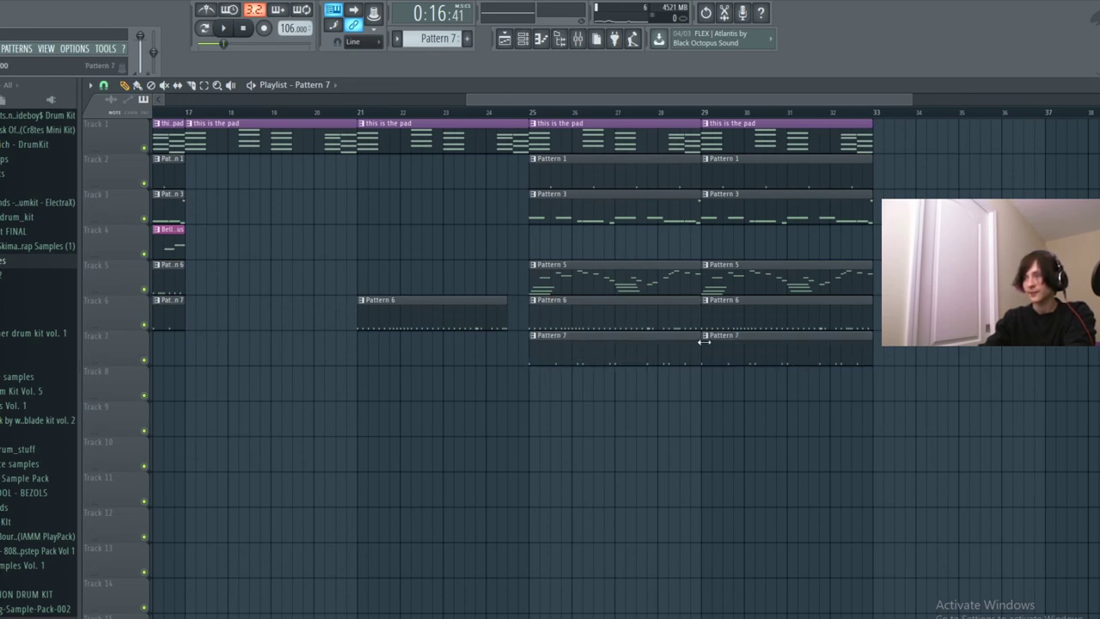
Add pad clips on Track 1 and Pattern 1 clips on Track 2, each at bars 33 and 37.
click(838, 130)
click(880, 135)
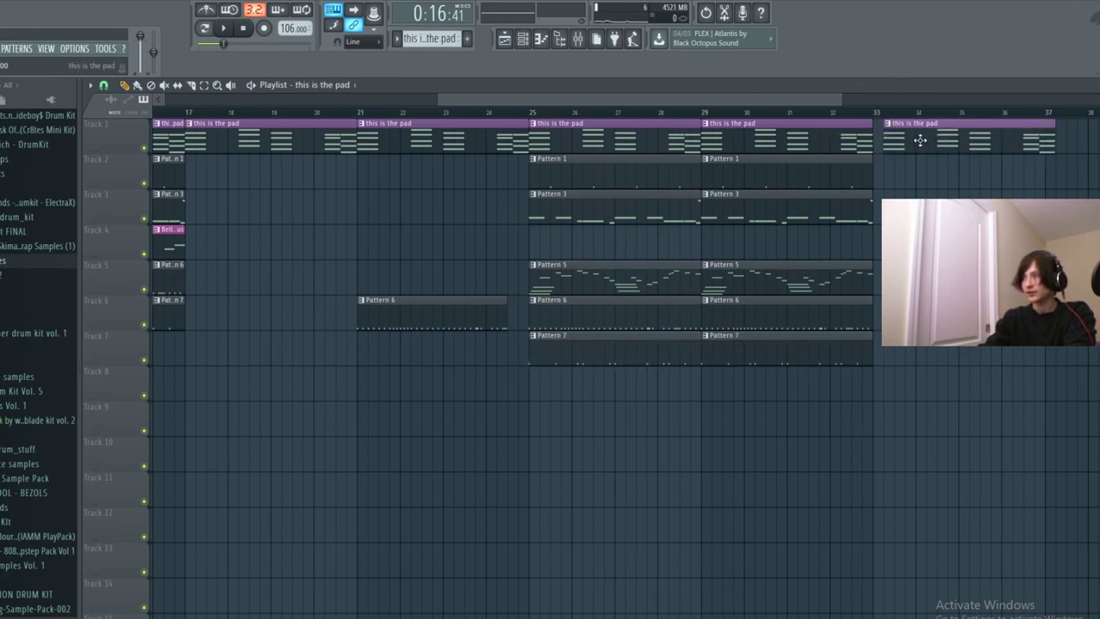
click(1055, 140)
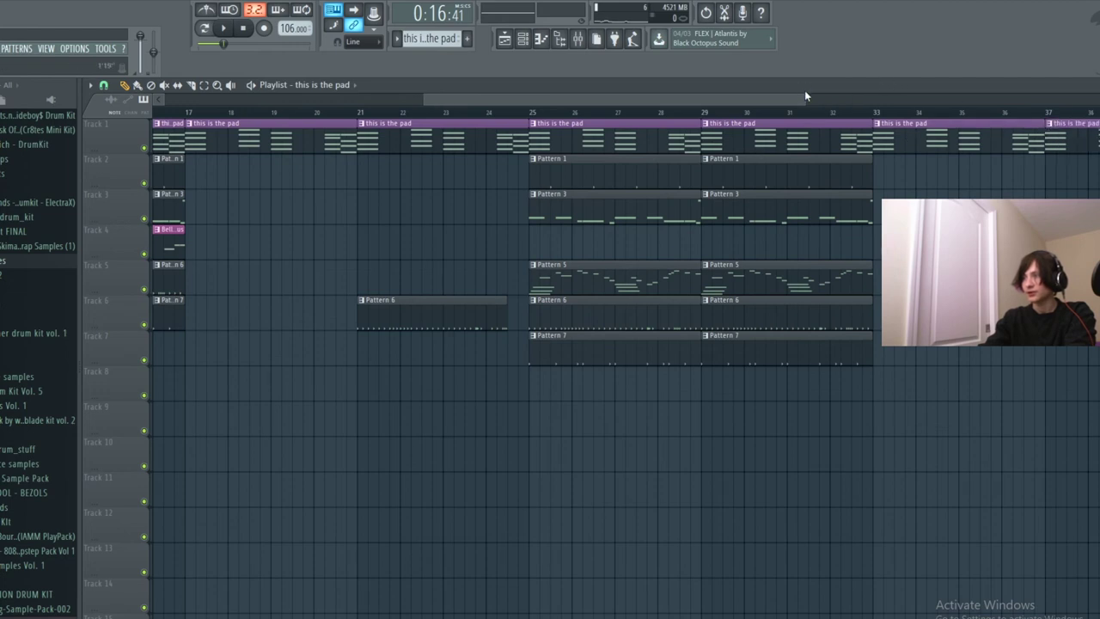
drag(805, 95, 858, 152)
click(670, 162)
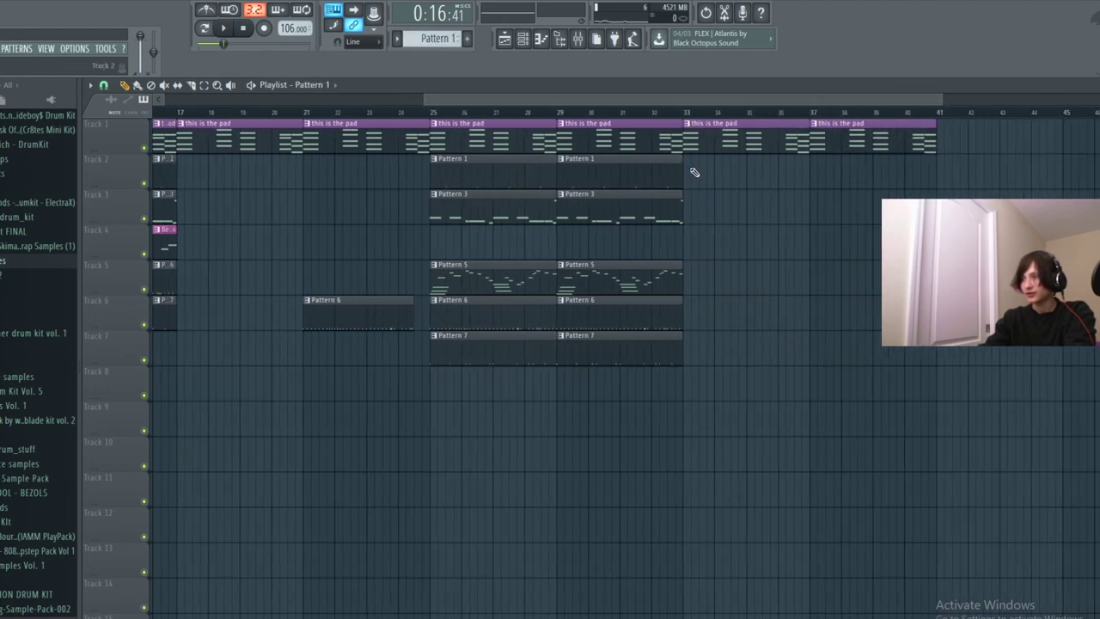
click(693, 172)
click(816, 178)
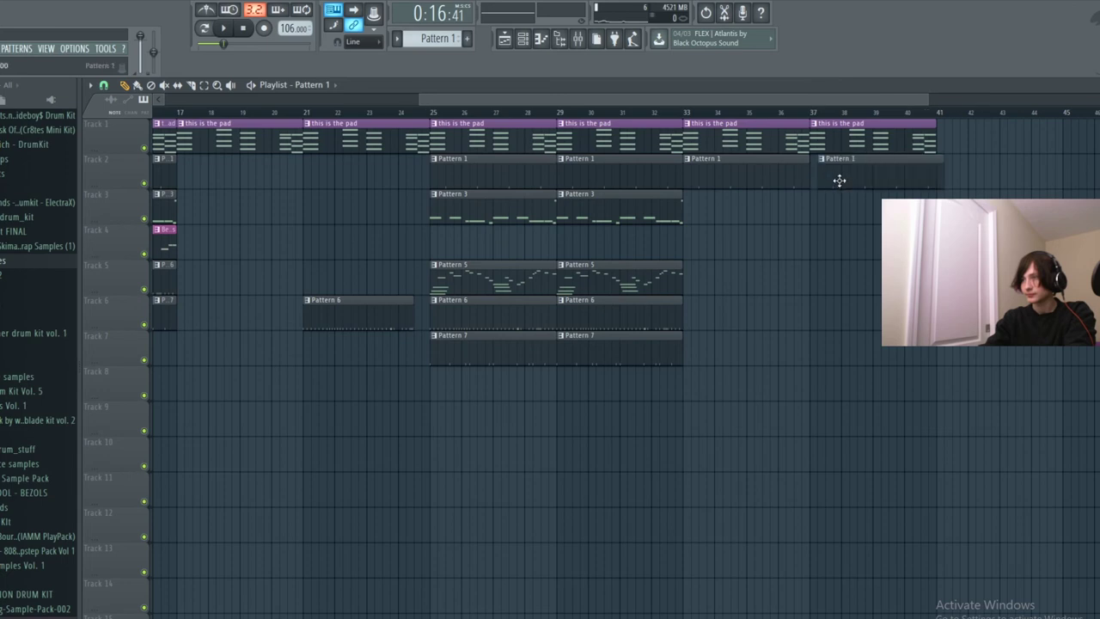
Add Pattern 3 clips on Track 3 and Pattern 6 clips on Track 6, each at bars 33 and 37.
click(675, 206)
click(689, 208)
drag(718, 209, 709, 209)
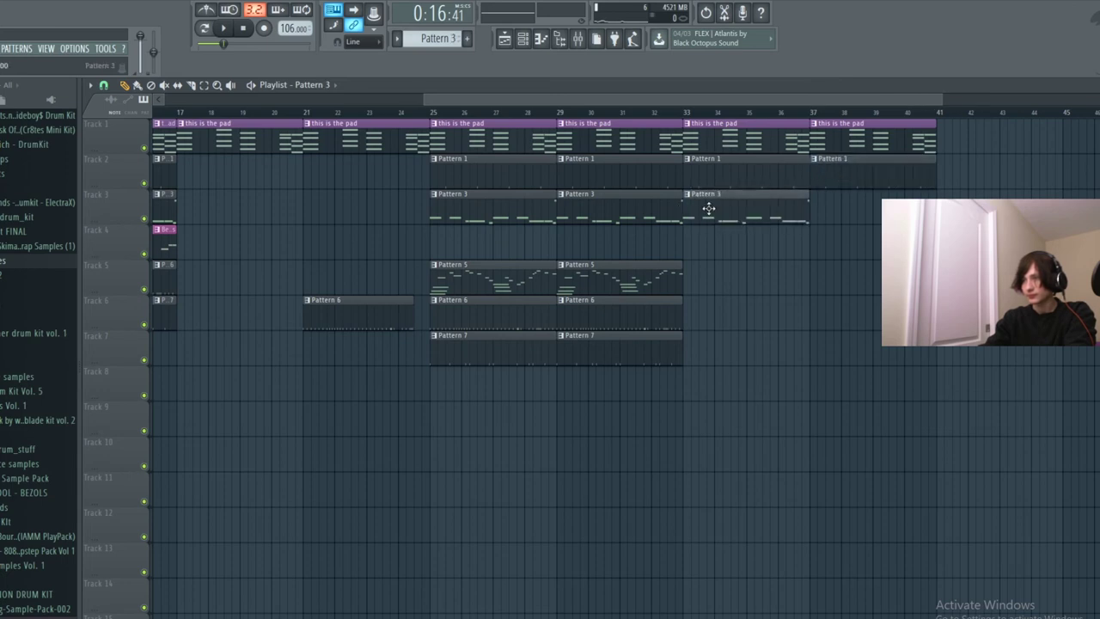
click(816, 223)
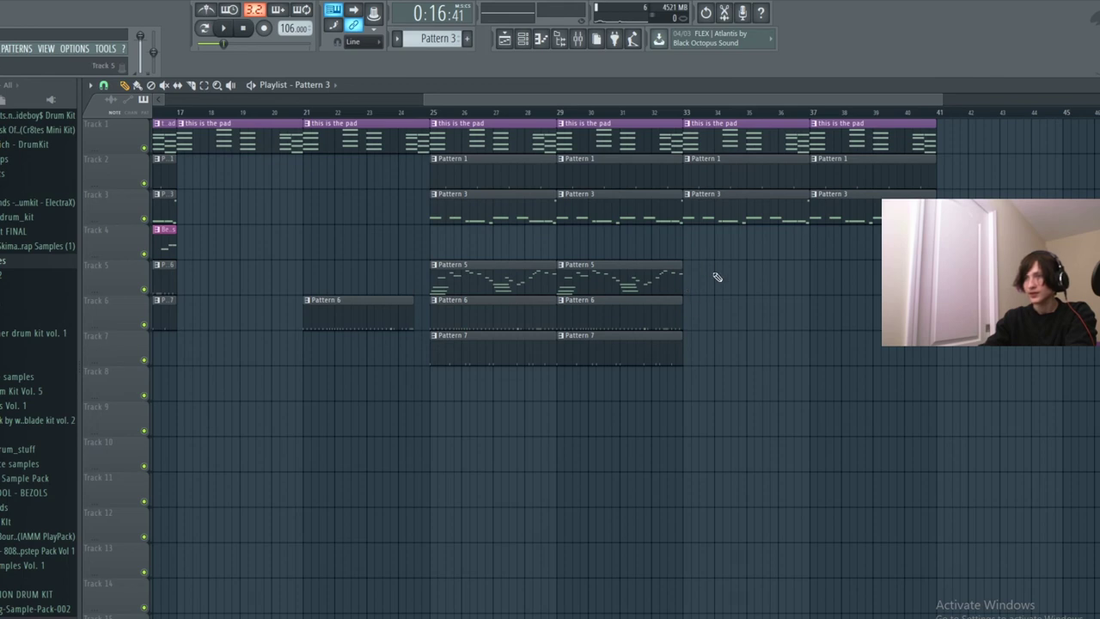
click(667, 315)
click(692, 318)
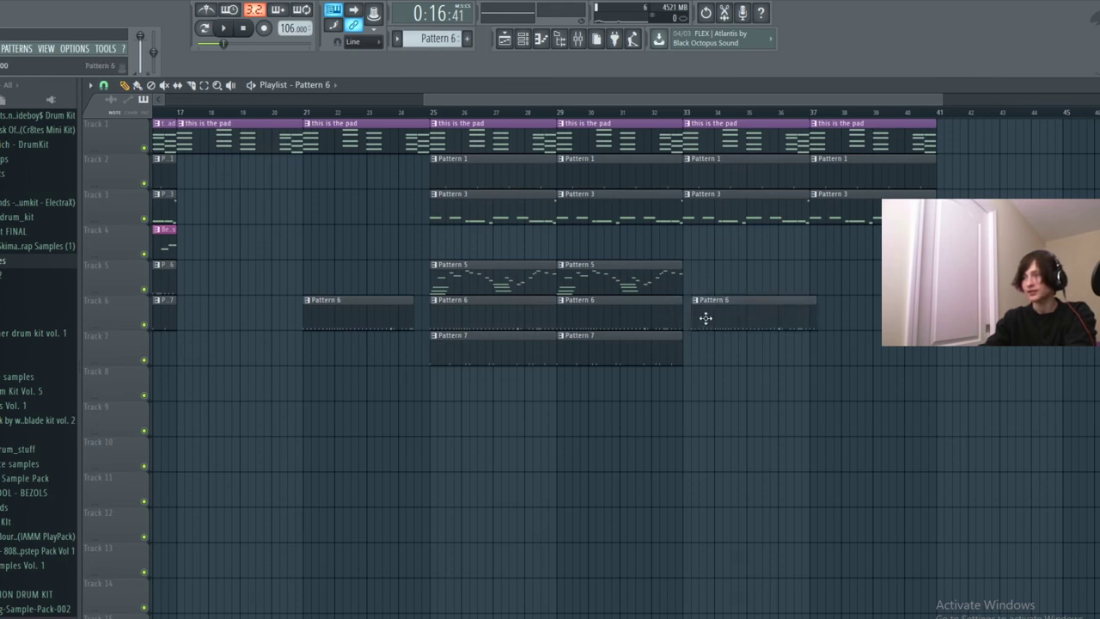
click(821, 322)
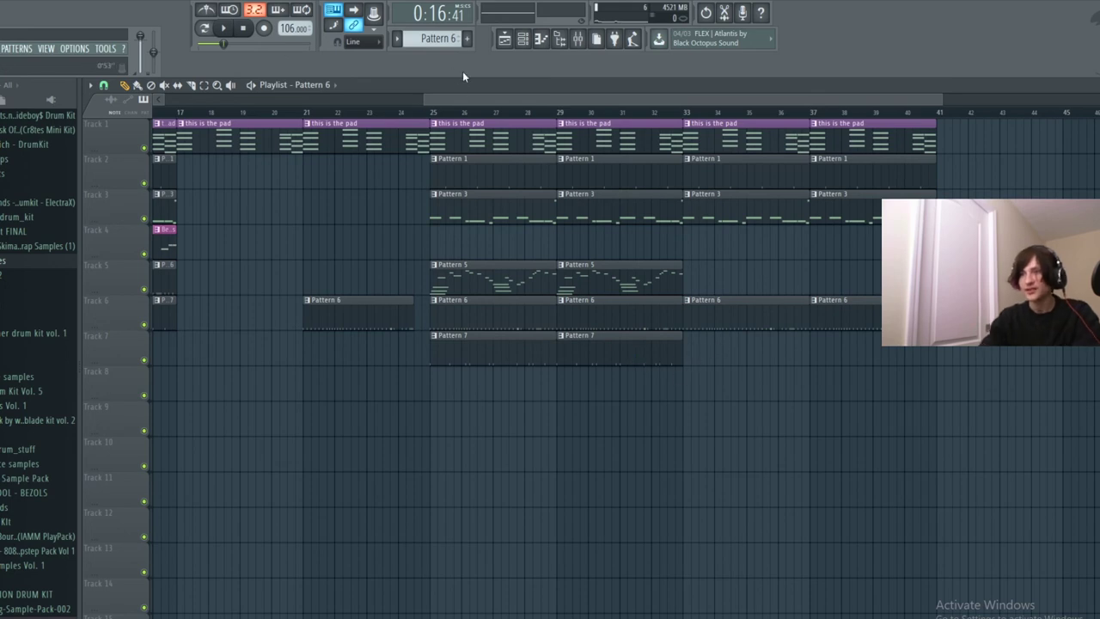
With snap set to Line, select all playlist clips and shift them eight bars so the arrangement starts at bar 9.
drag(428, 98, 306, 99)
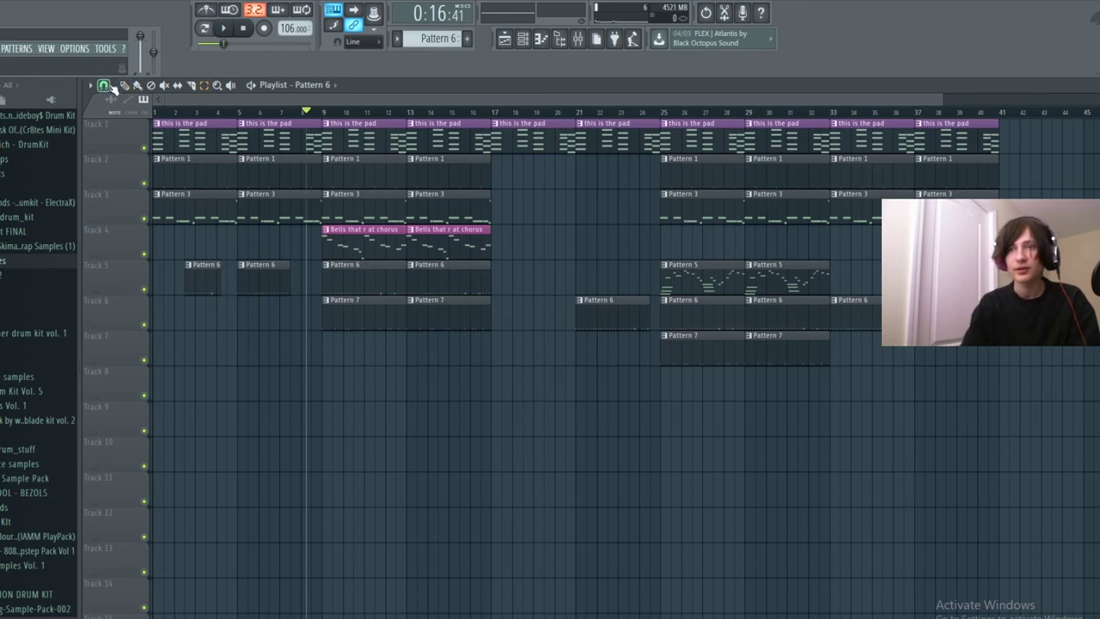
click(107, 86)
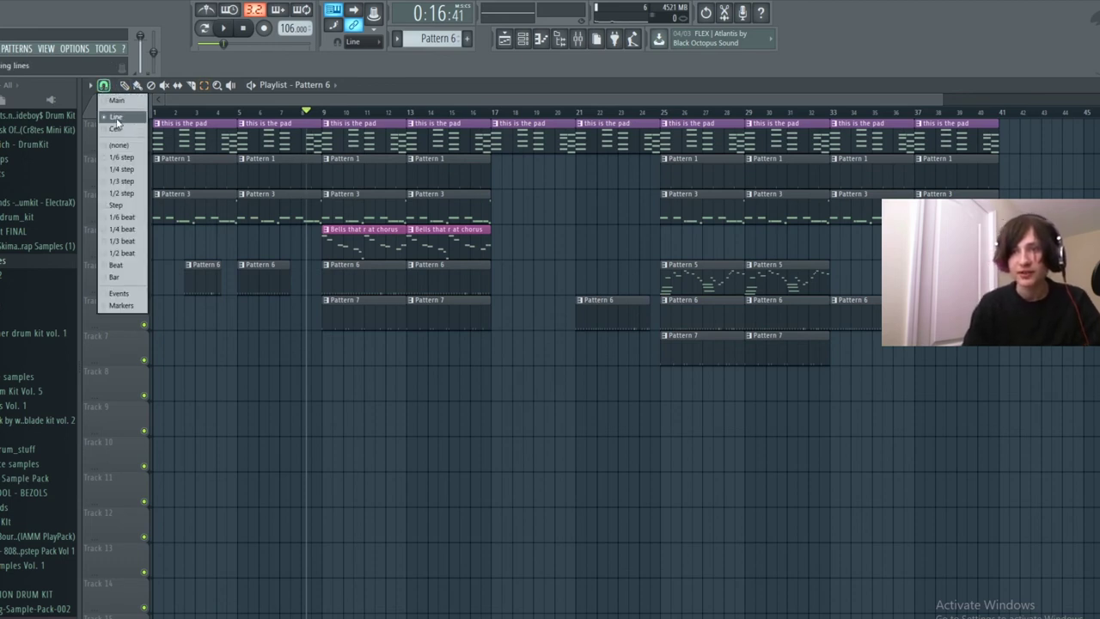
click(117, 120)
drag(1031, 113, 129, 430)
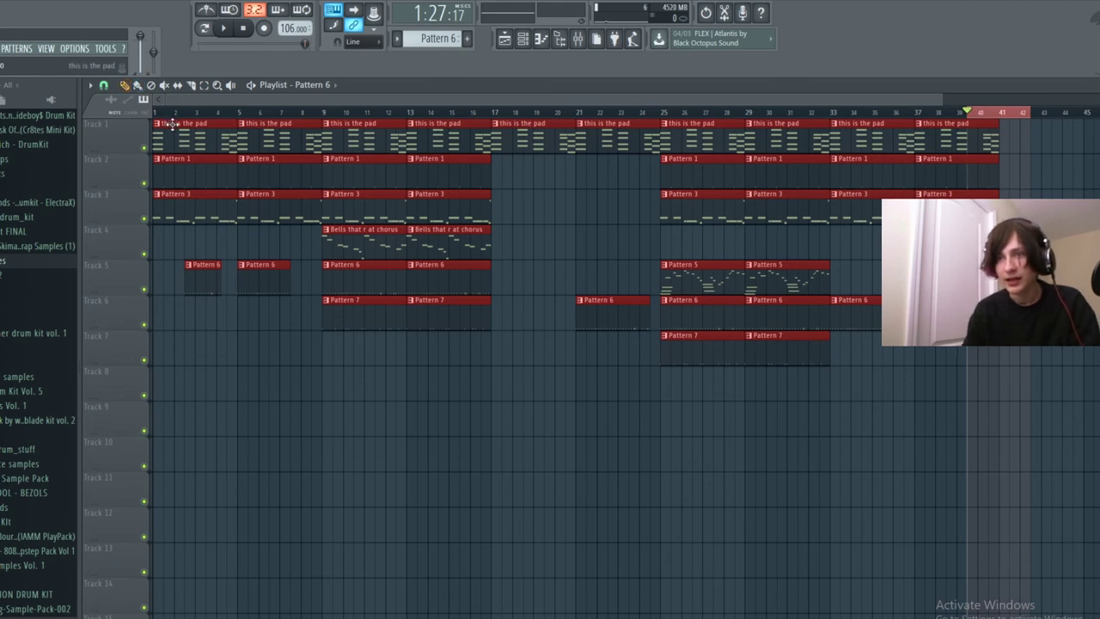
drag(169, 127, 335, 132)
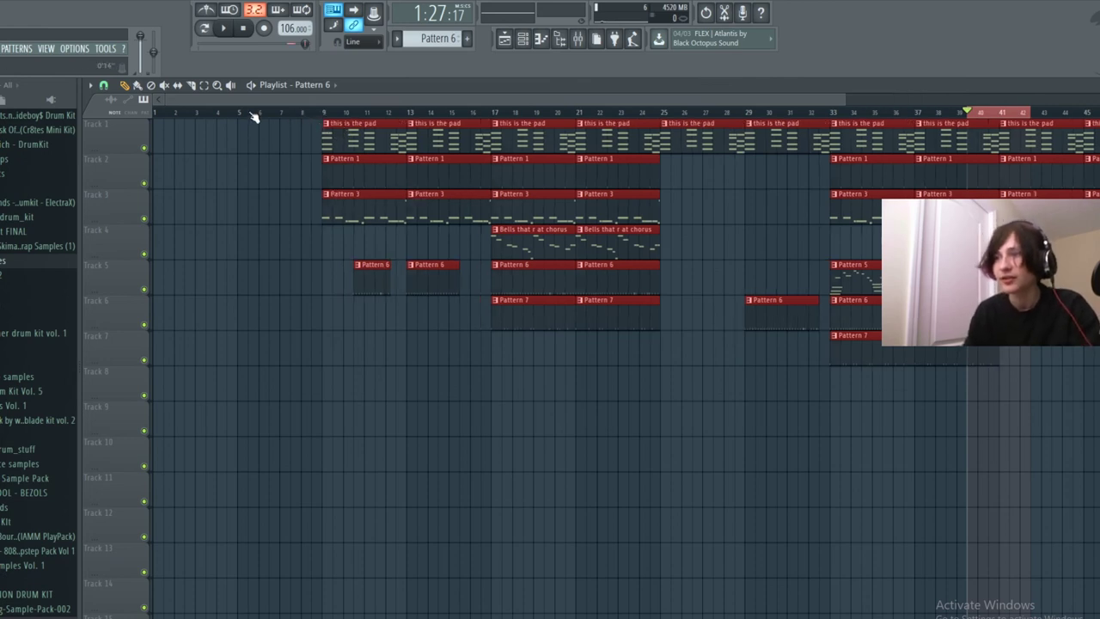
Place pad clips at bars 1 and 5 on Track 1 as an intro before the shifted arrangement.
scroll(326, 129, up, 2)
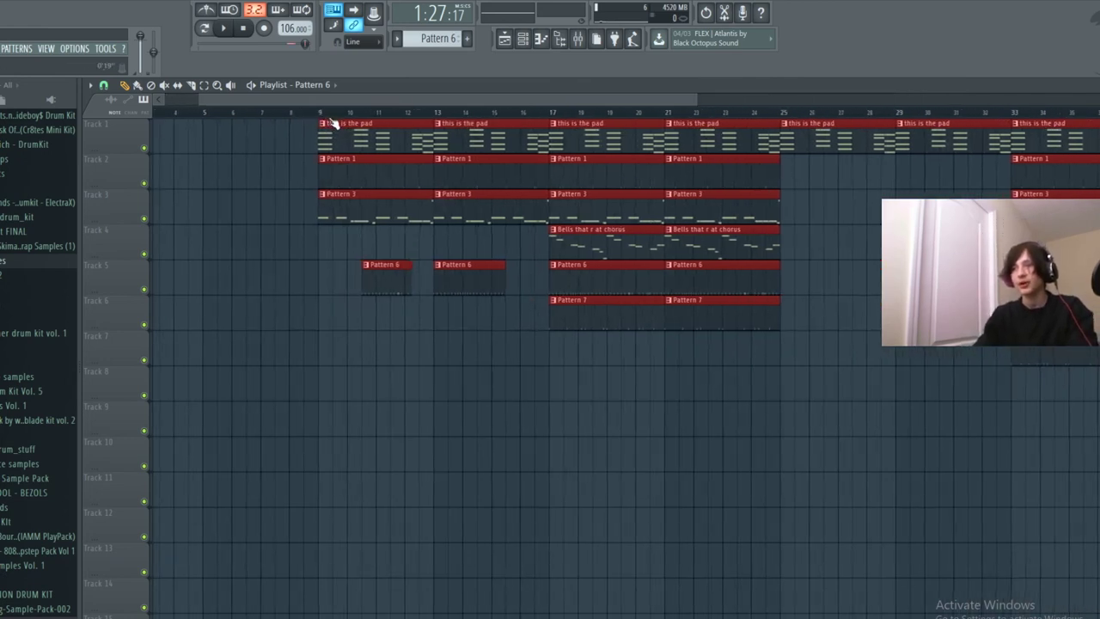
click(304, 284)
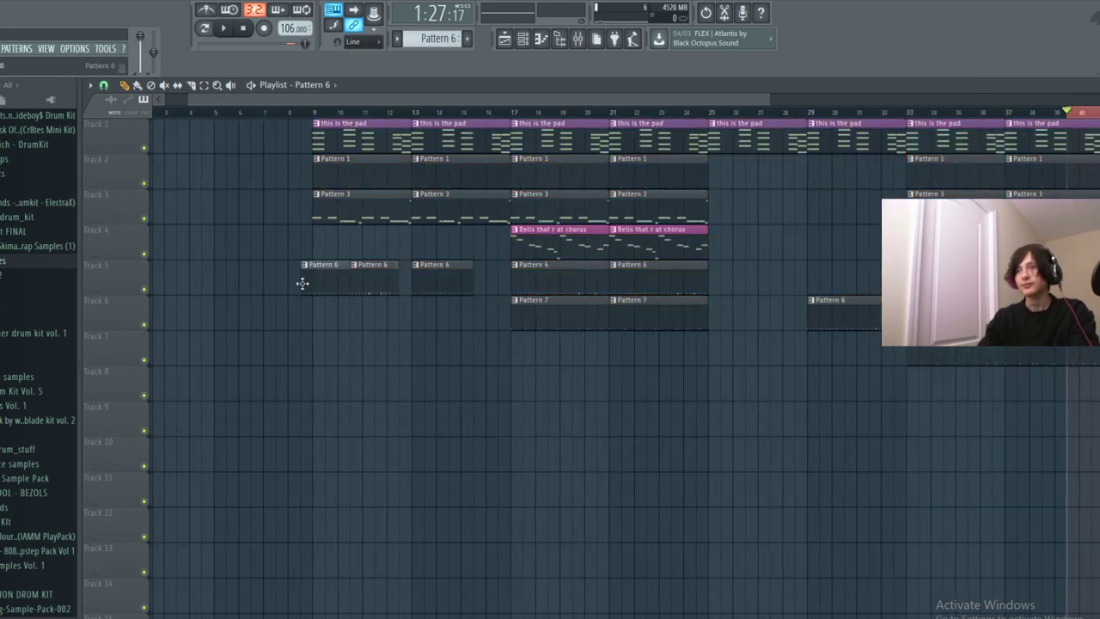
right_click(304, 284)
click(325, 131)
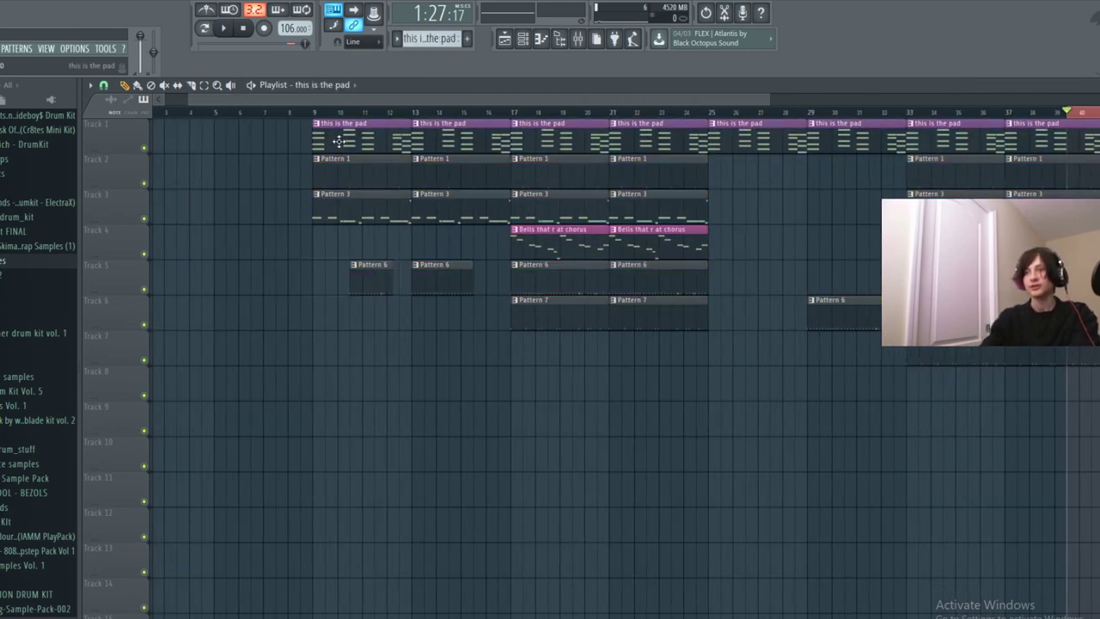
drag(171, 140, 135, 139)
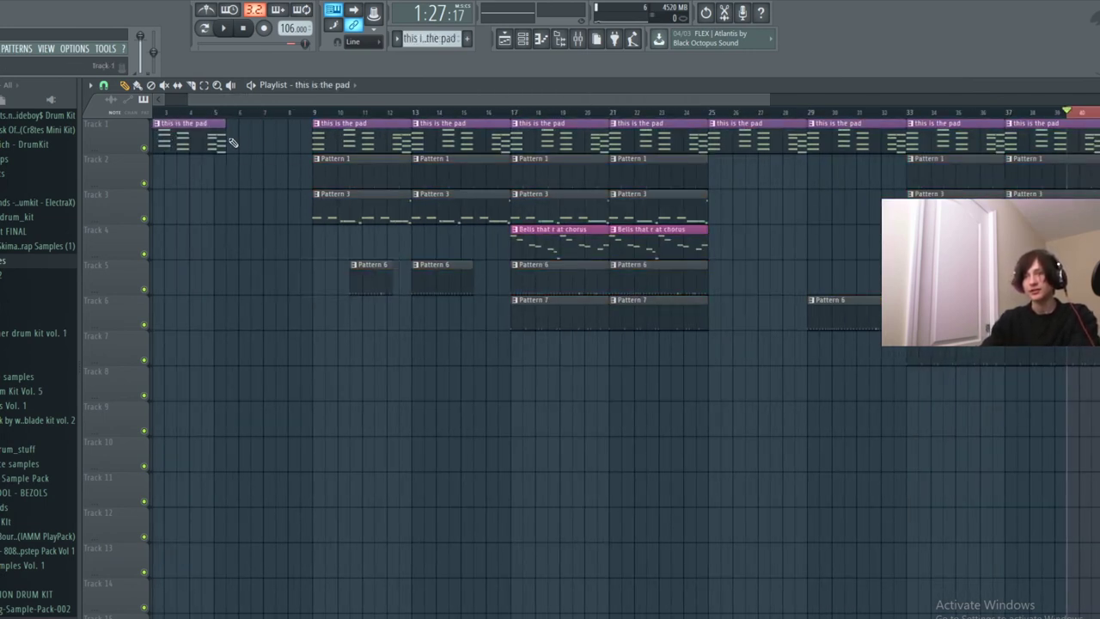
drag(238, 100, 210, 102)
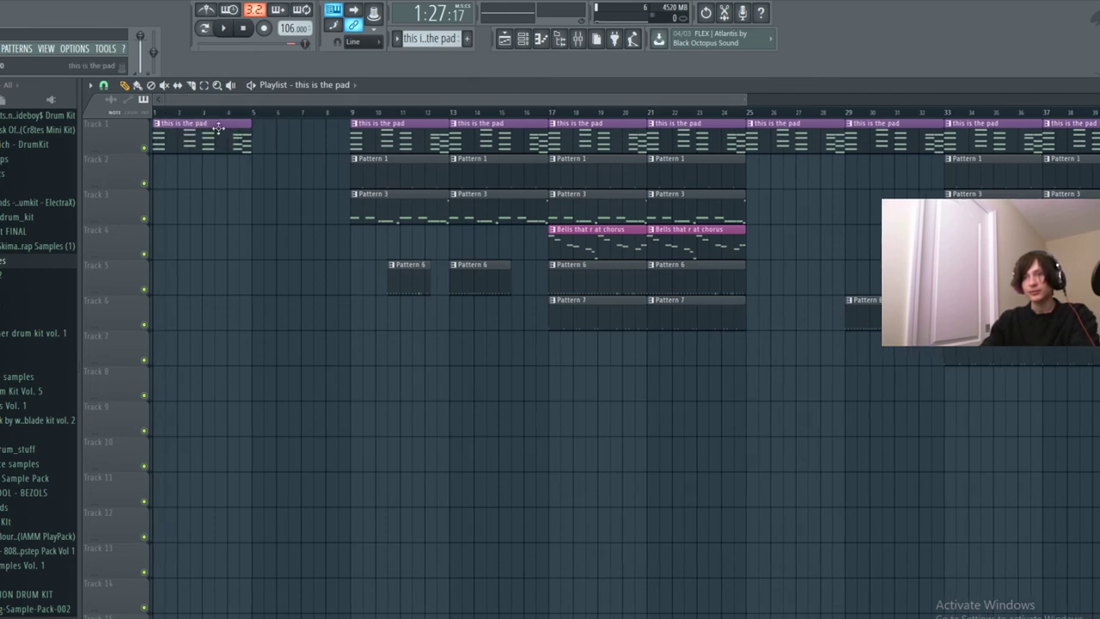
click(262, 142)
Play the new intro briefly from bar 1, look over the arrangement up to bar 37, and return the playhead to the beginning.
key(space)
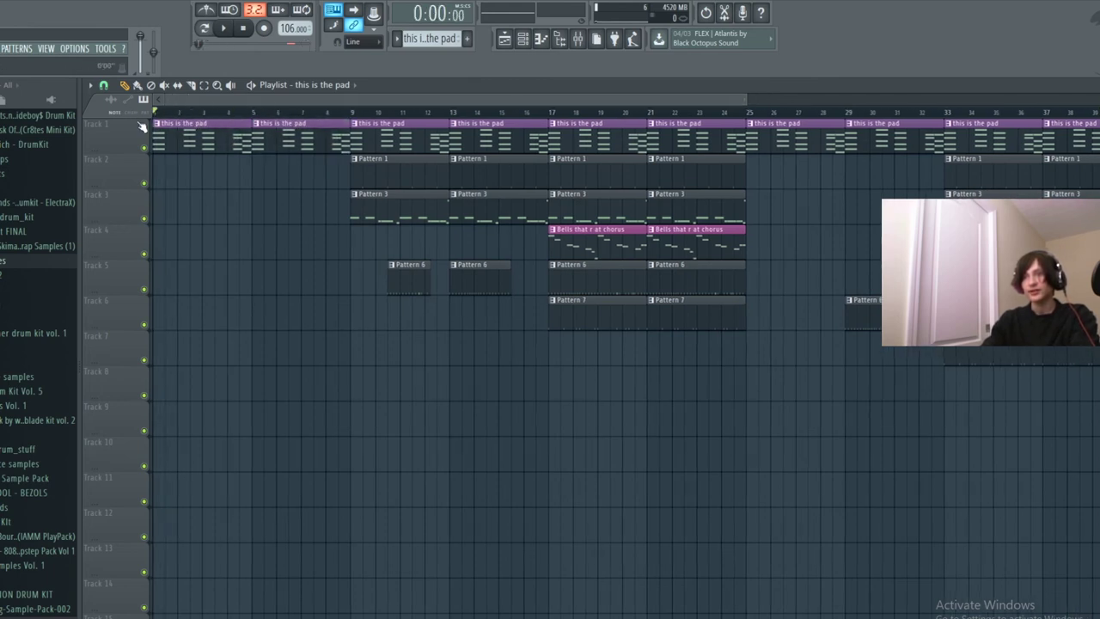
drag(363, 133, 140, 85)
key(space)
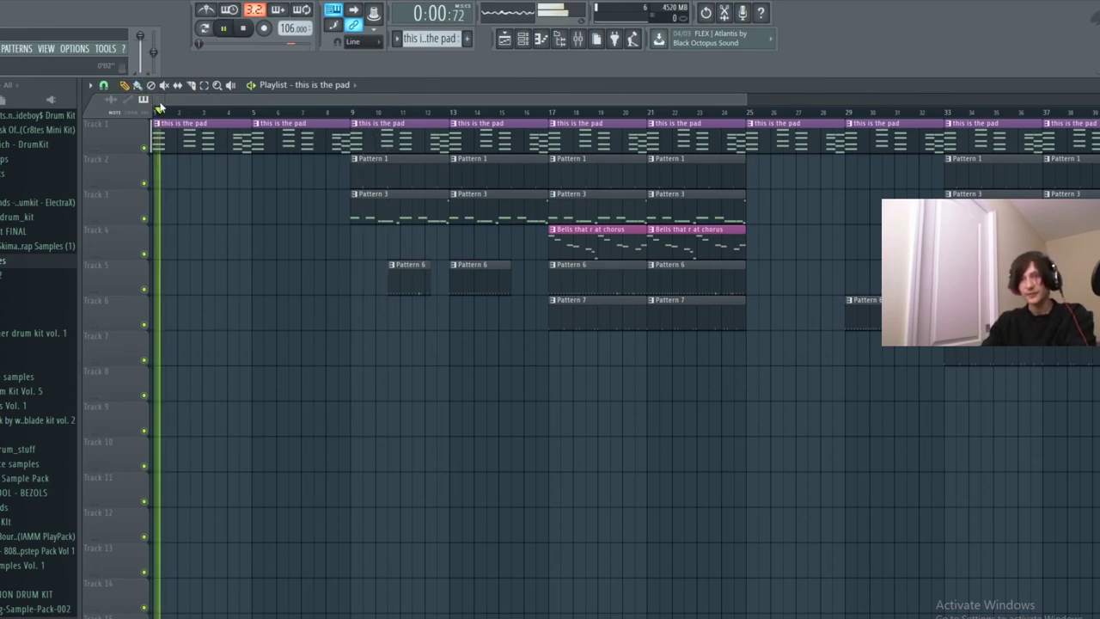
key(space)
drag(148, 134, 961, 159)
scroll(615, 114, right, 5)
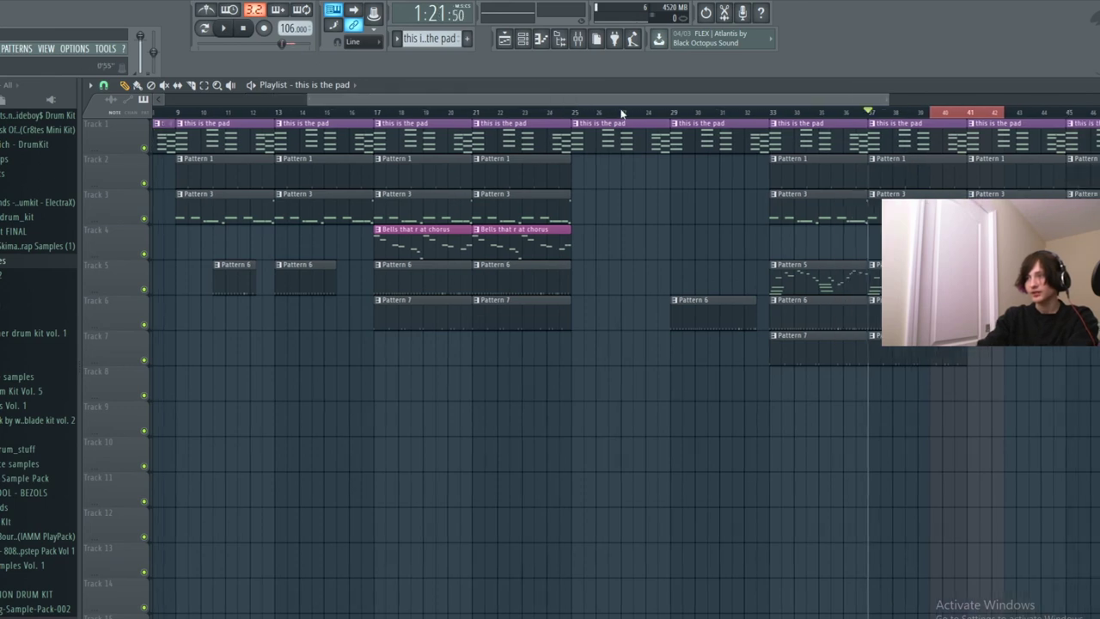
drag(606, 118, 695, 115)
drag(635, 97, 151, 118)
click(157, 124)
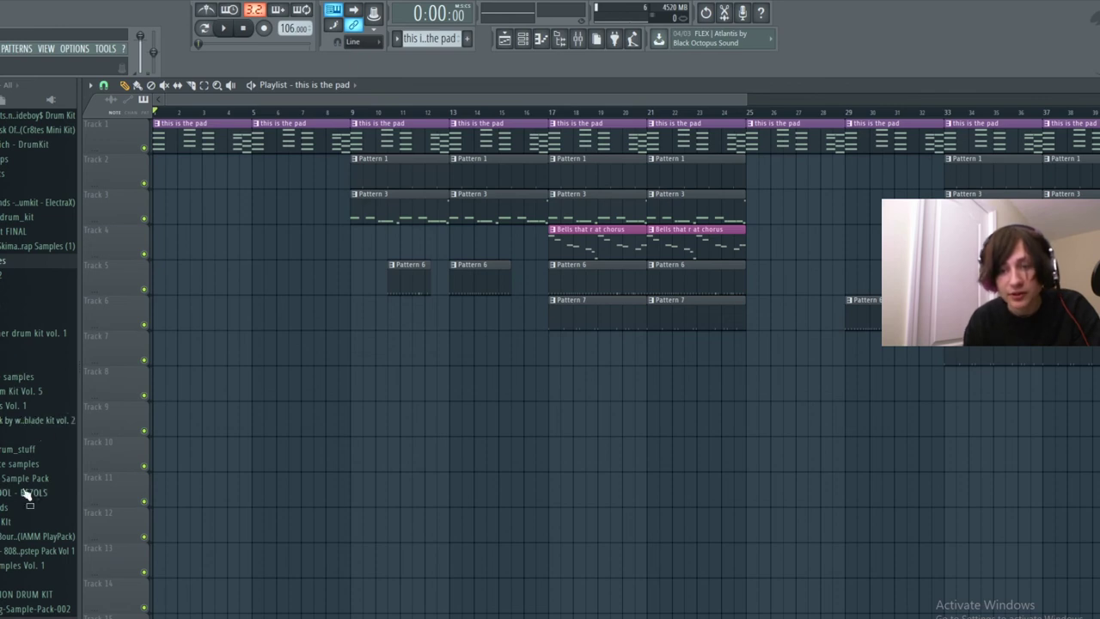
Look through the sample browser, and play the song from the beginning with Pattern 7's COH Kick piano roll open.
scroll(7, 527, down, 9)
scroll(5, 521, down, 8)
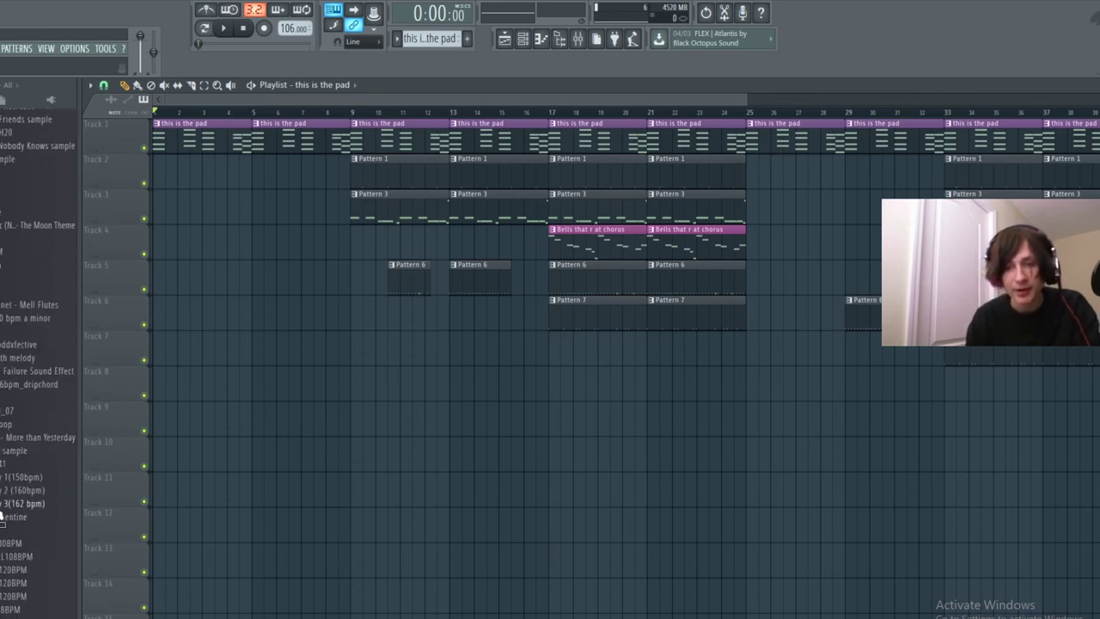
drag(9, 537, 256, 335)
key(space)
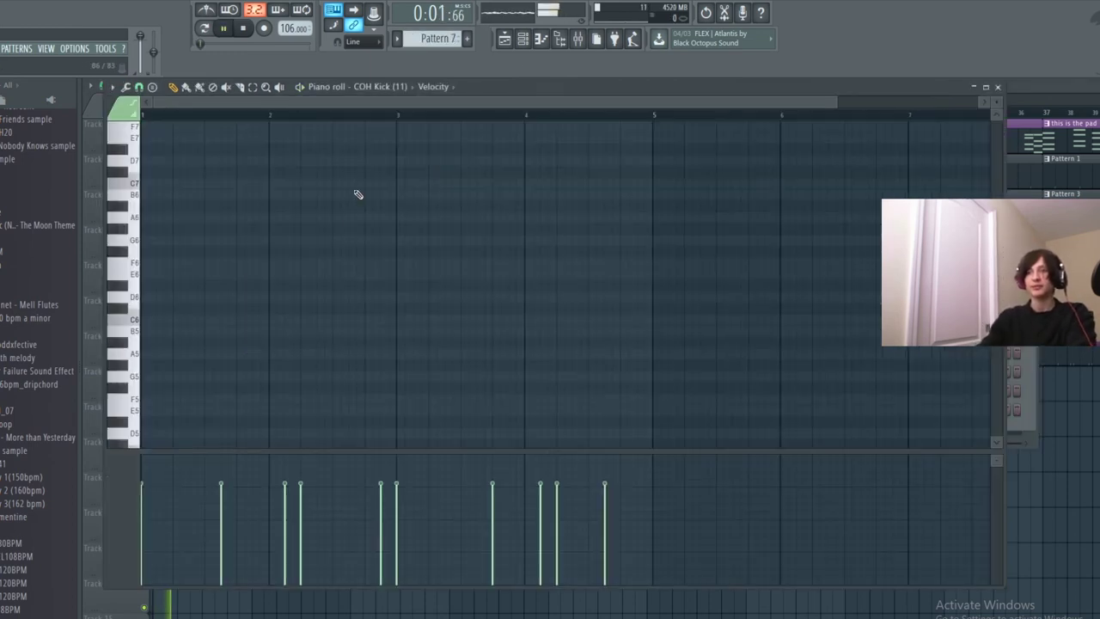
Close the COH Kick piano roll and delete the stray Pattern 7 clip near bar 7 on Track 3.
click(999, 88)
click(302, 204)
click(305, 195)
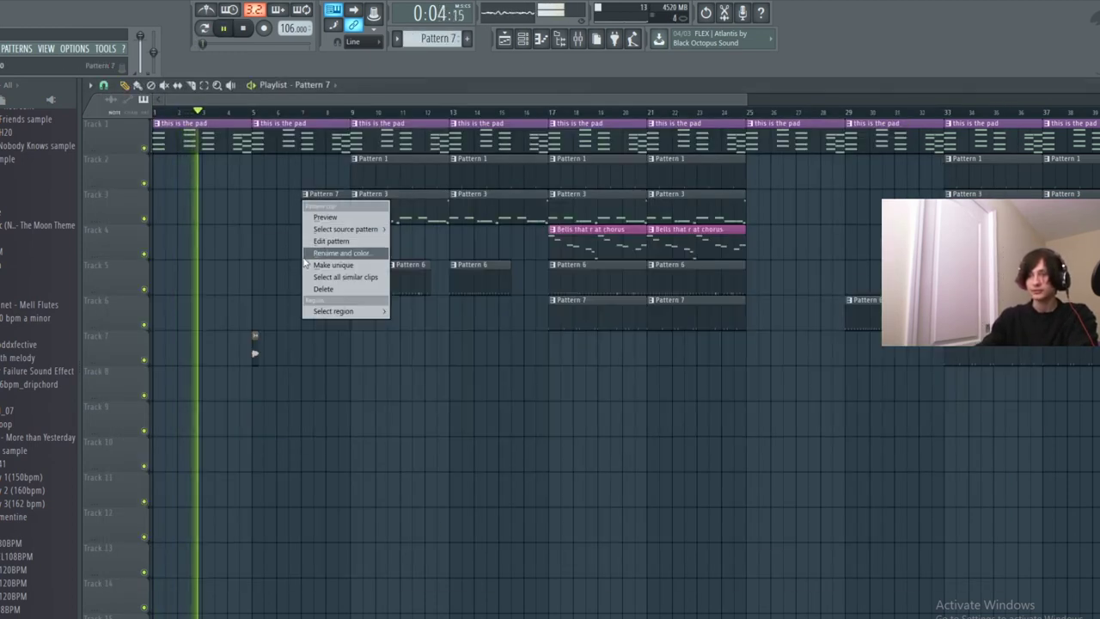
click(325, 193)
right_click(325, 193)
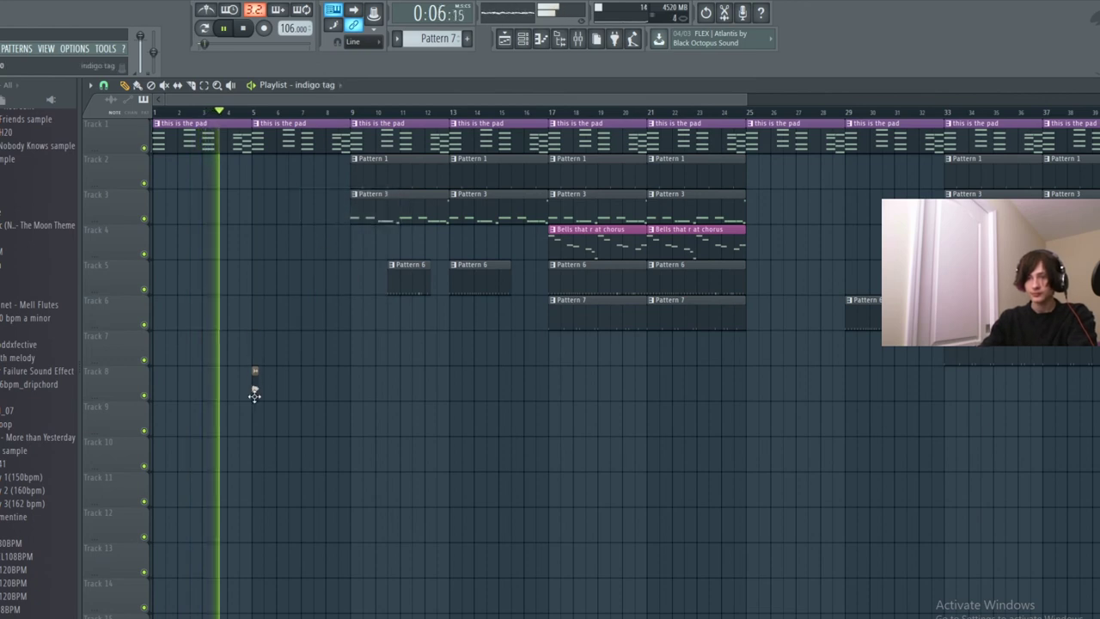
Move the indigo tag clip at bar 5 to Track 8 and turn down its channel volume, checking it against playback.
double_click(254, 338)
key(space)
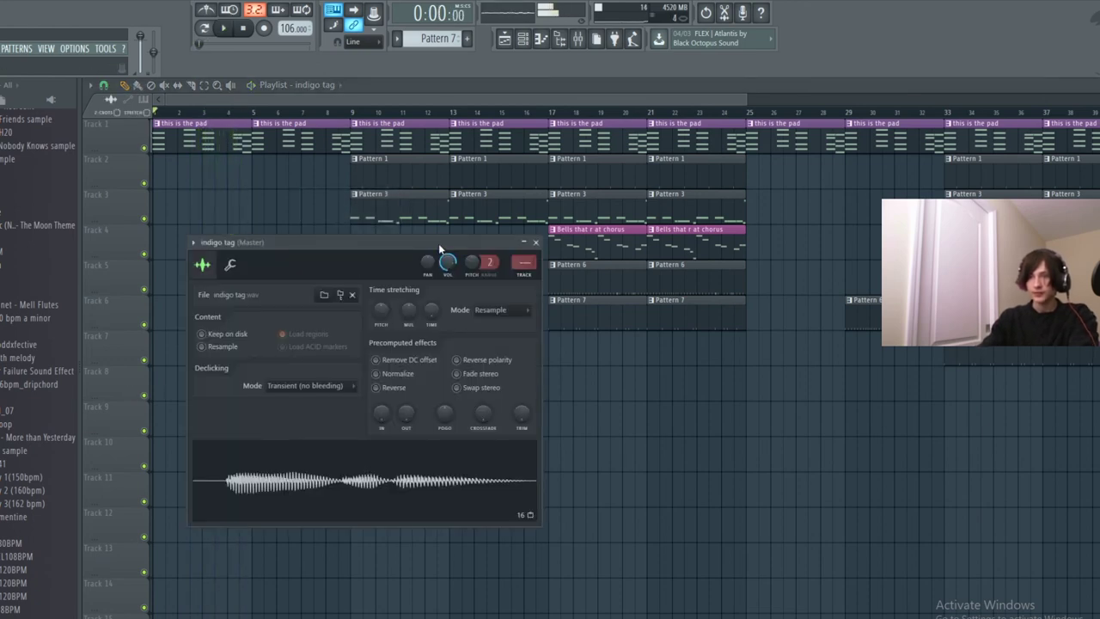
drag(438, 243, 675, 312)
scroll(256, 388, up, 2)
scroll(257, 388, up, 2)
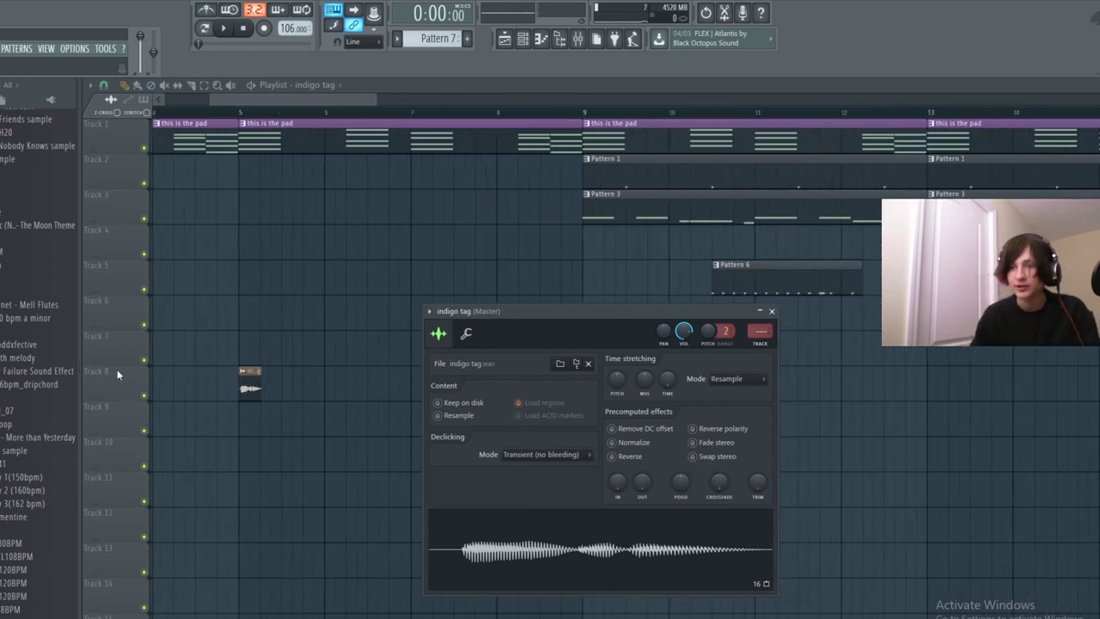
key(Escape)
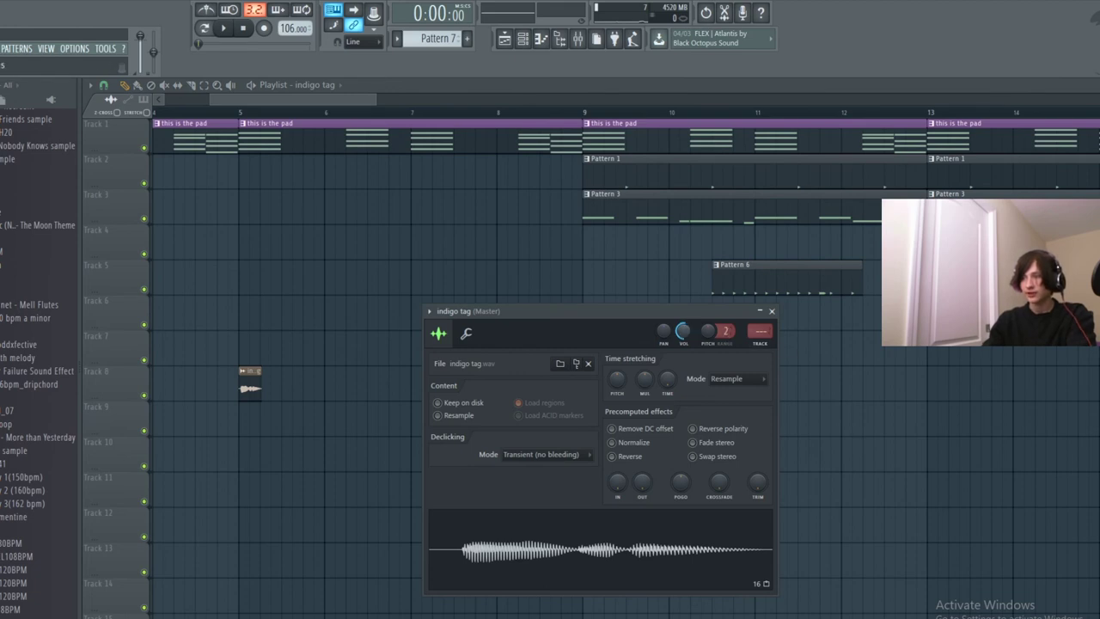
key(space)
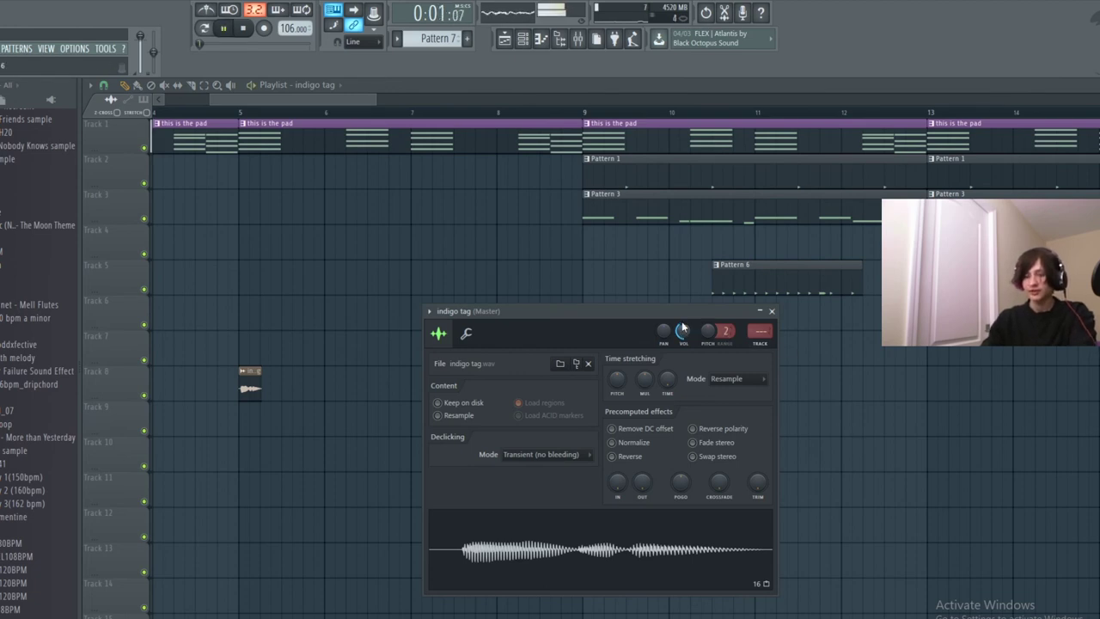
click(771, 311)
key(space)
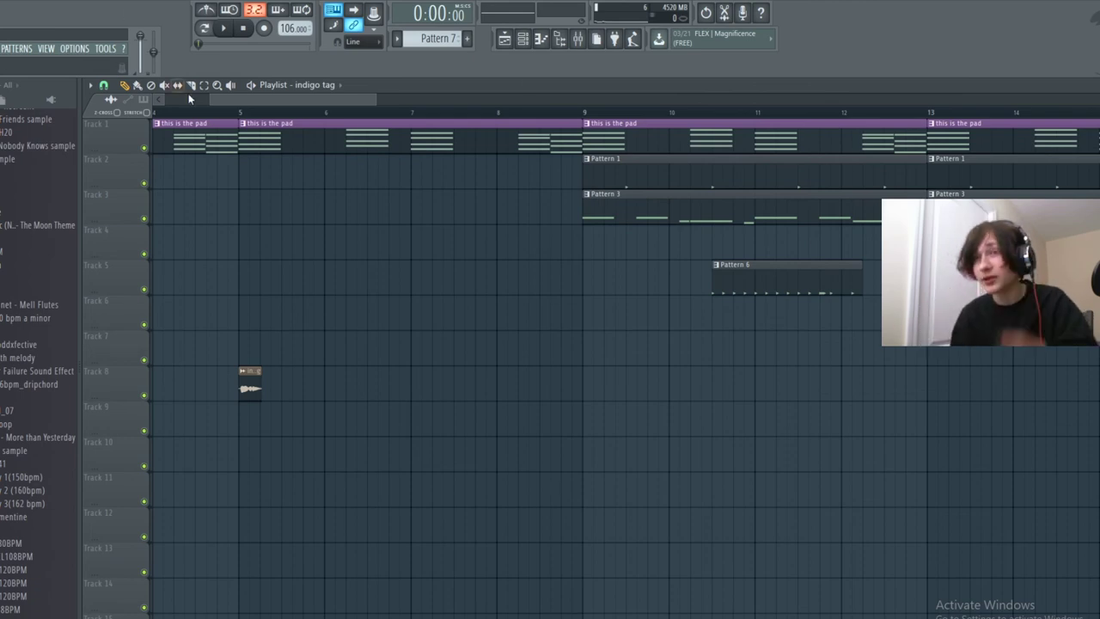
Examine the whole arrangement up to bar 49, including the short Pattern 6 clips on Track 5 between bars 10 and 16.
drag(210, 99, 163, 99)
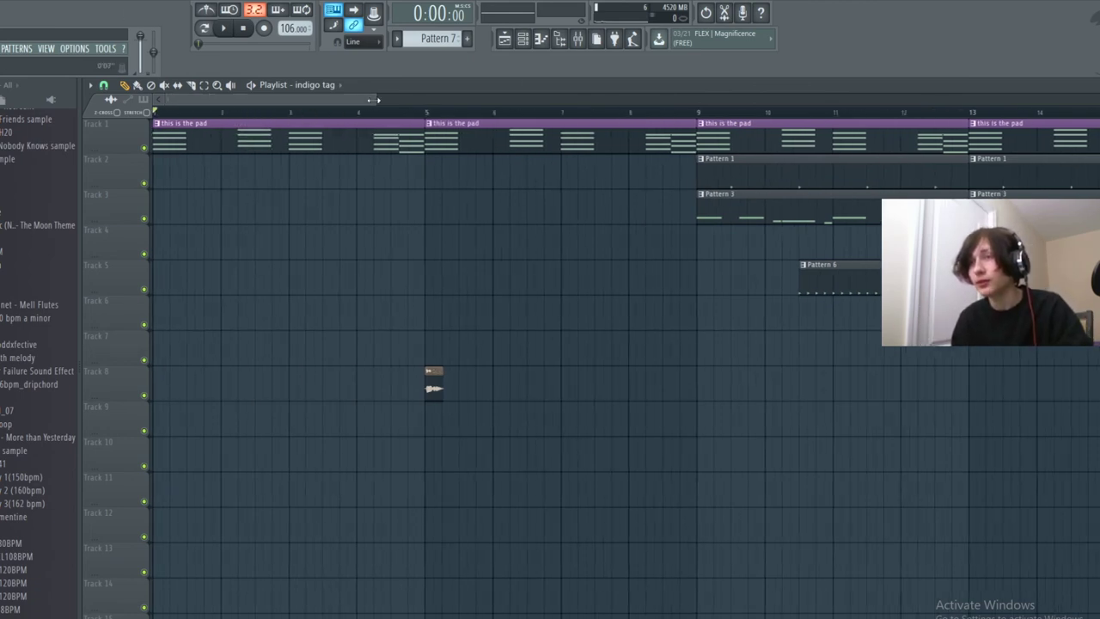
drag(373, 100, 531, 144)
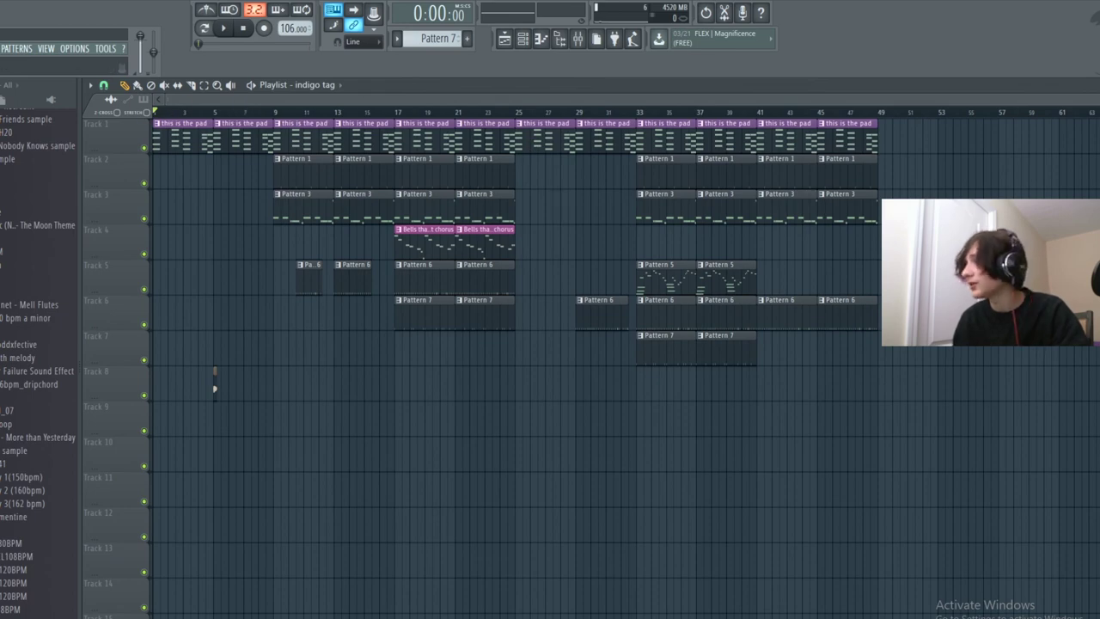
mouse_move(1098, 100)
mouse_down()
mouse_move(176, 100)
mouse_move(1099, 100)
mouse_up()
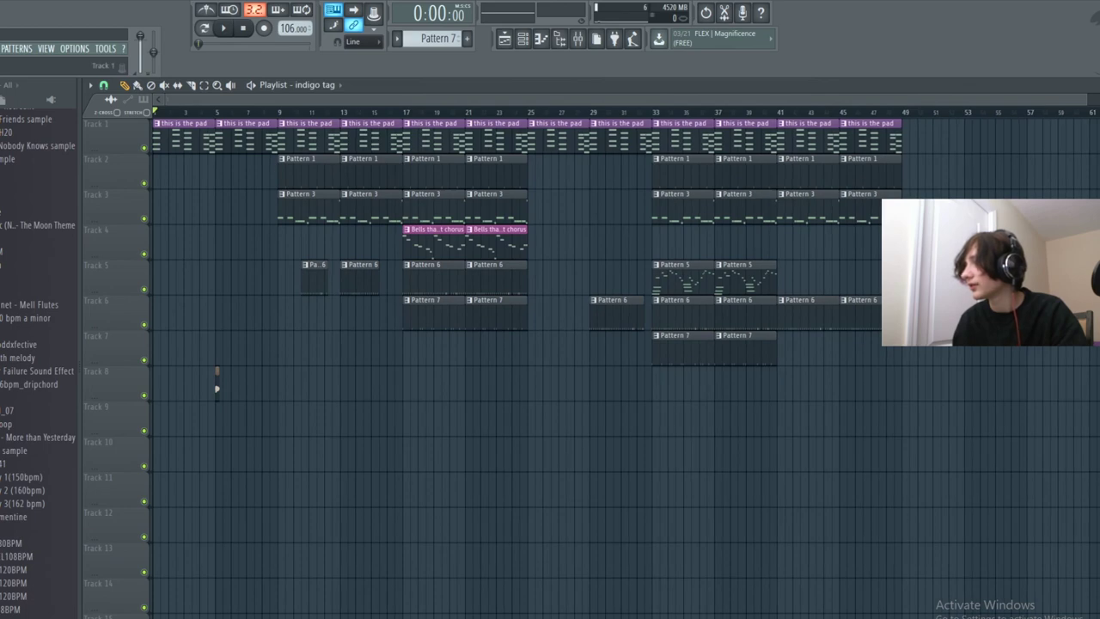
scroll(392, 309, down, 3)
scroll(392, 310, up, 3)
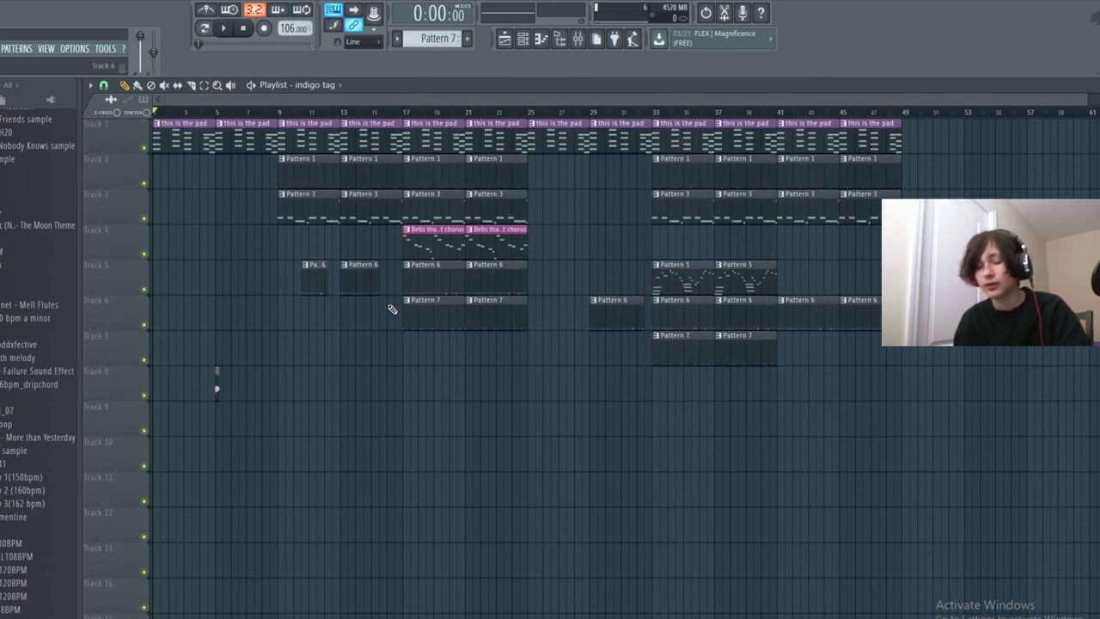
scroll(303, 289, up, 10)
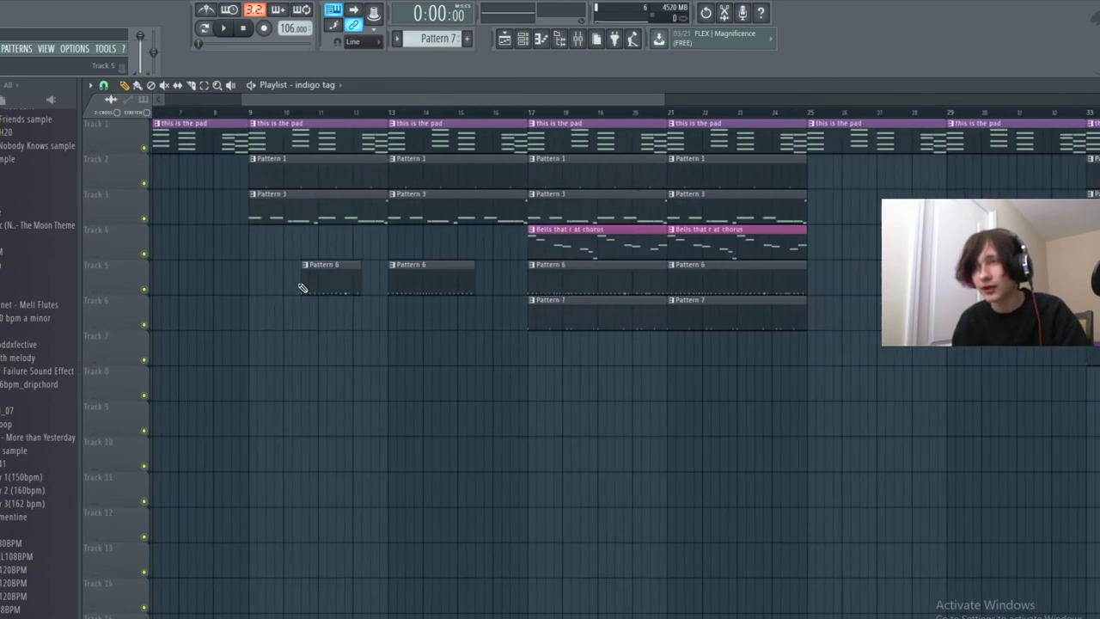
scroll(303, 289, up, 2)
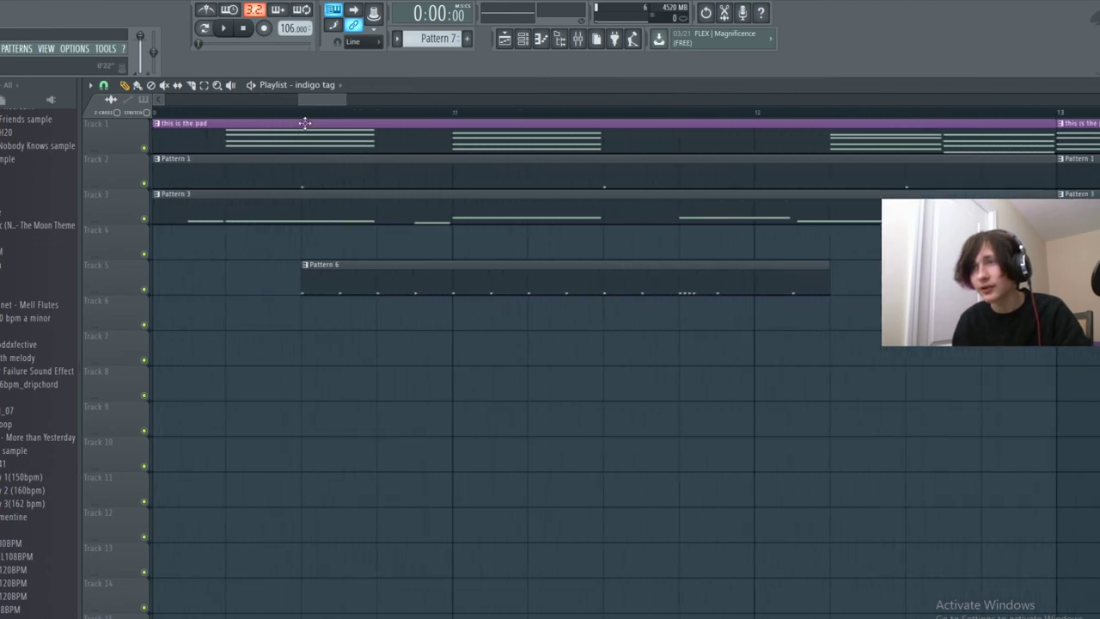
scroll(301, 118, down, 5)
scroll(246, 253, up, 1)
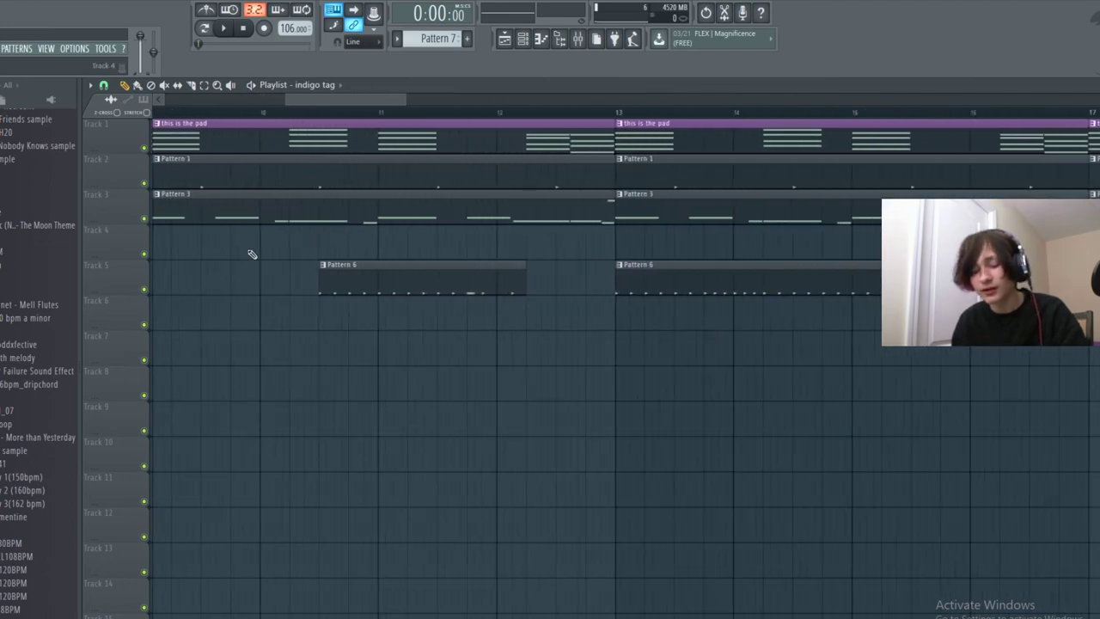
scroll(247, 254, down, 5)
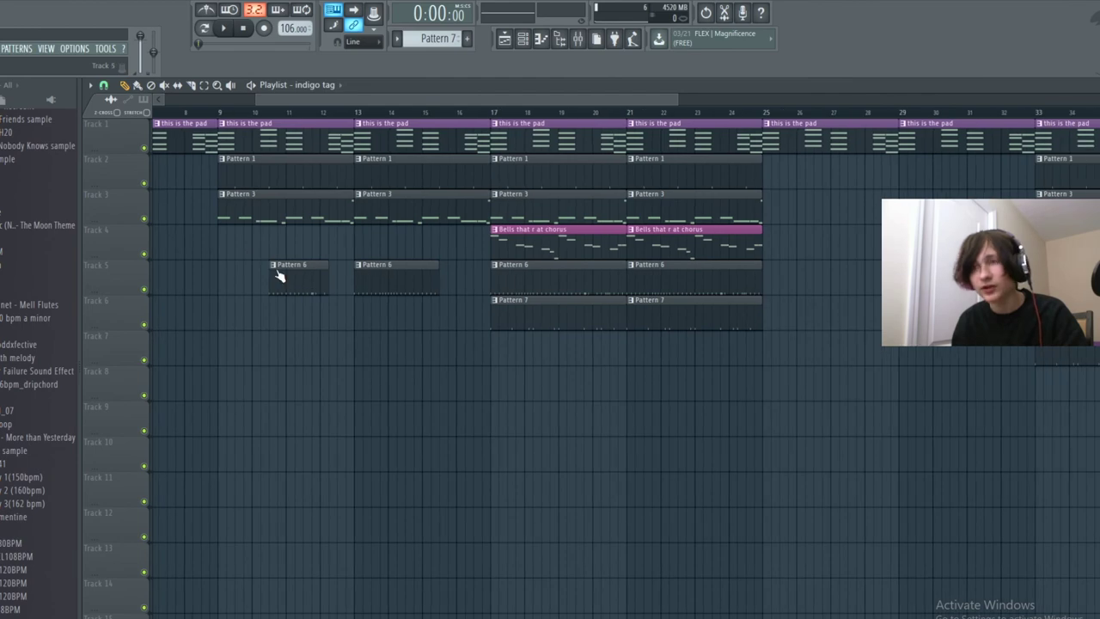
scroll(290, 287, up, 4)
scroll(293, 292, down, 4)
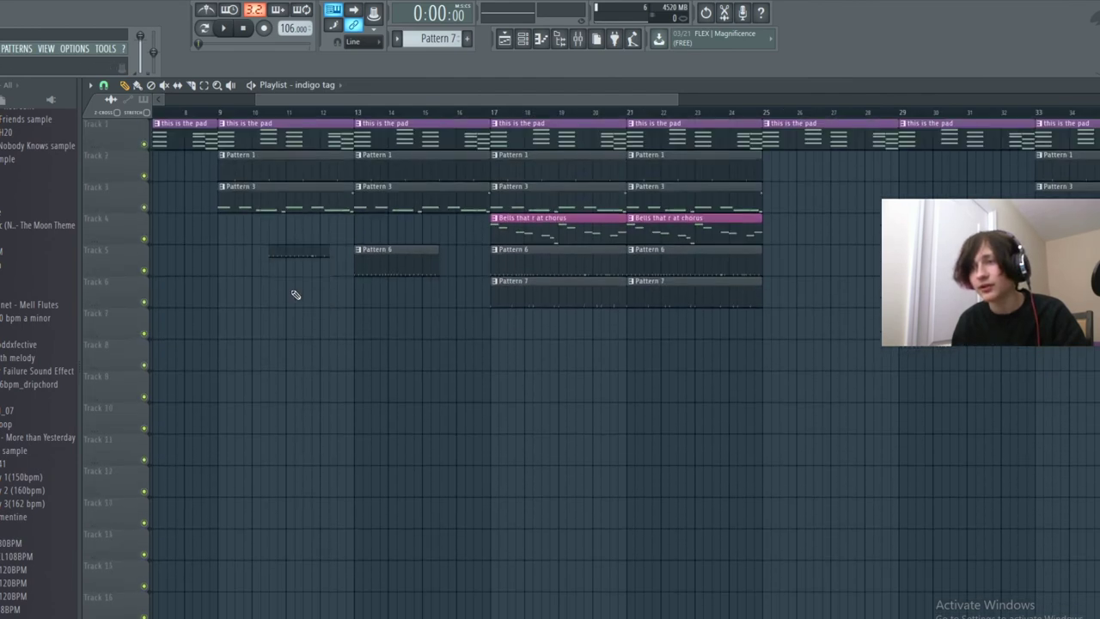
scroll(360, 277, down, 3)
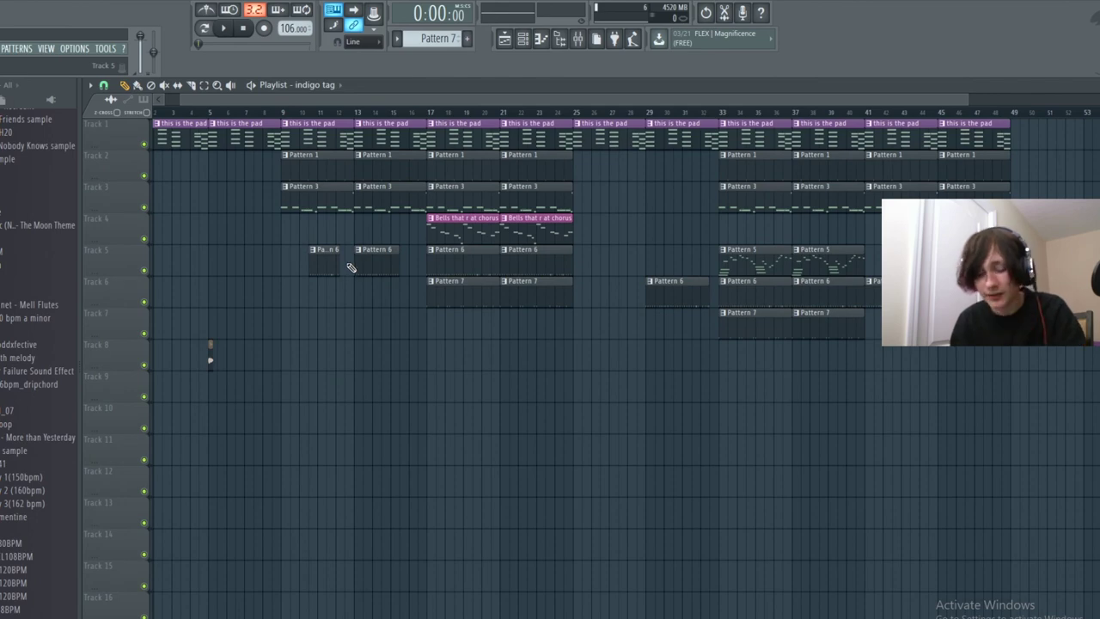
scroll(352, 266, up, 1)
scroll(353, 264, down, 1)
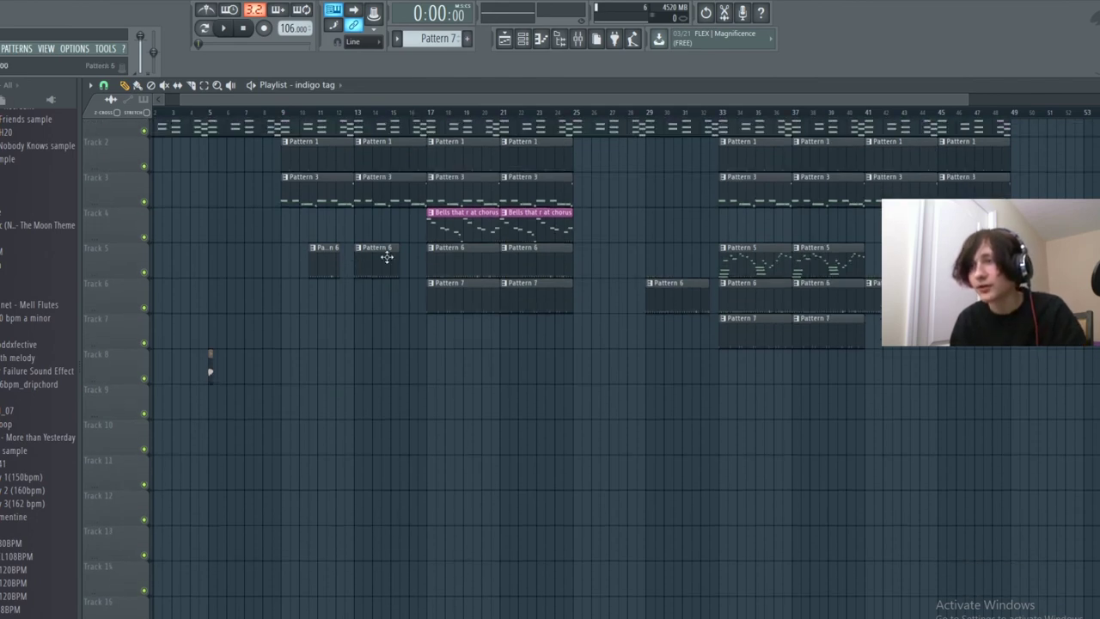
scroll(408, 258, up, 2)
scroll(408, 258, down, 3)
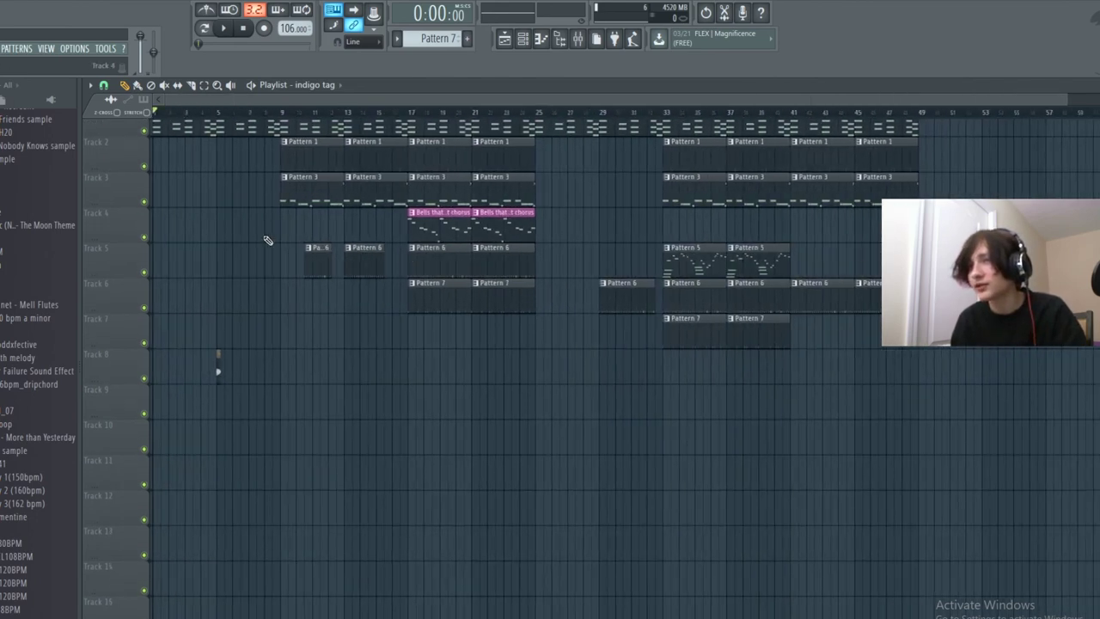
scroll(331, 191, down, 3)
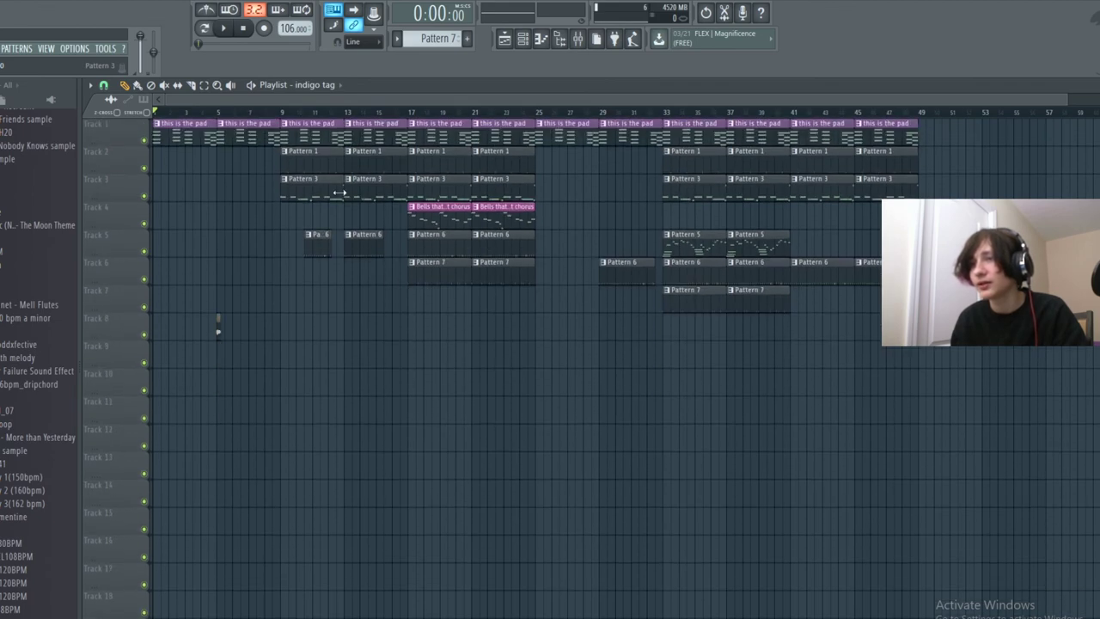
scroll(271, 126, up, 3)
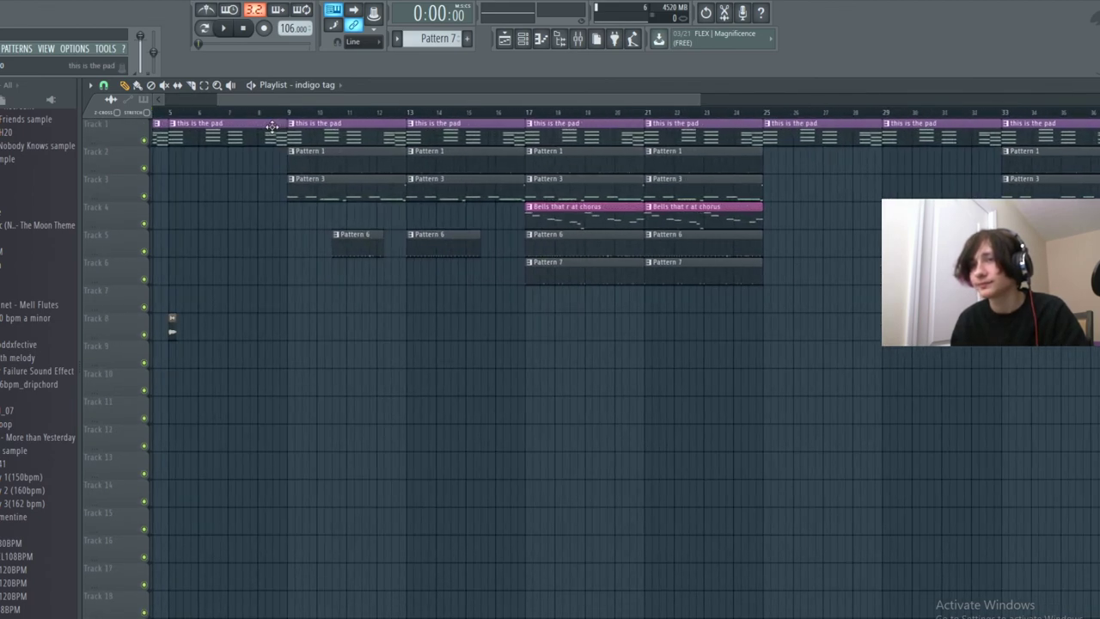
scroll(271, 126, up, 2)
scroll(272, 128, up, 1)
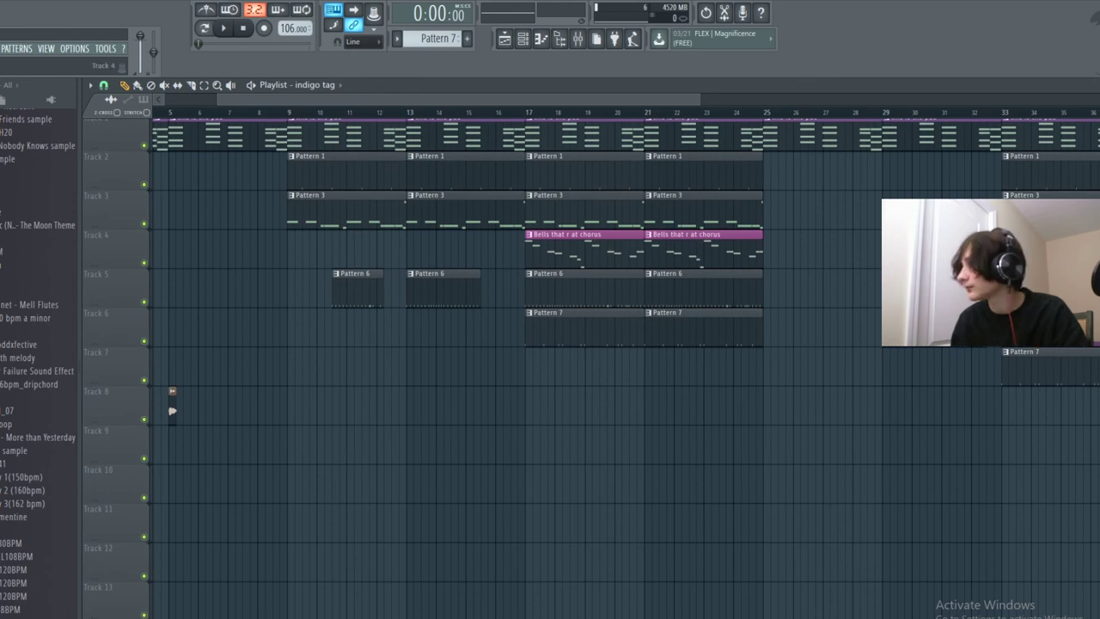
scroll(445, 121, up, 1)
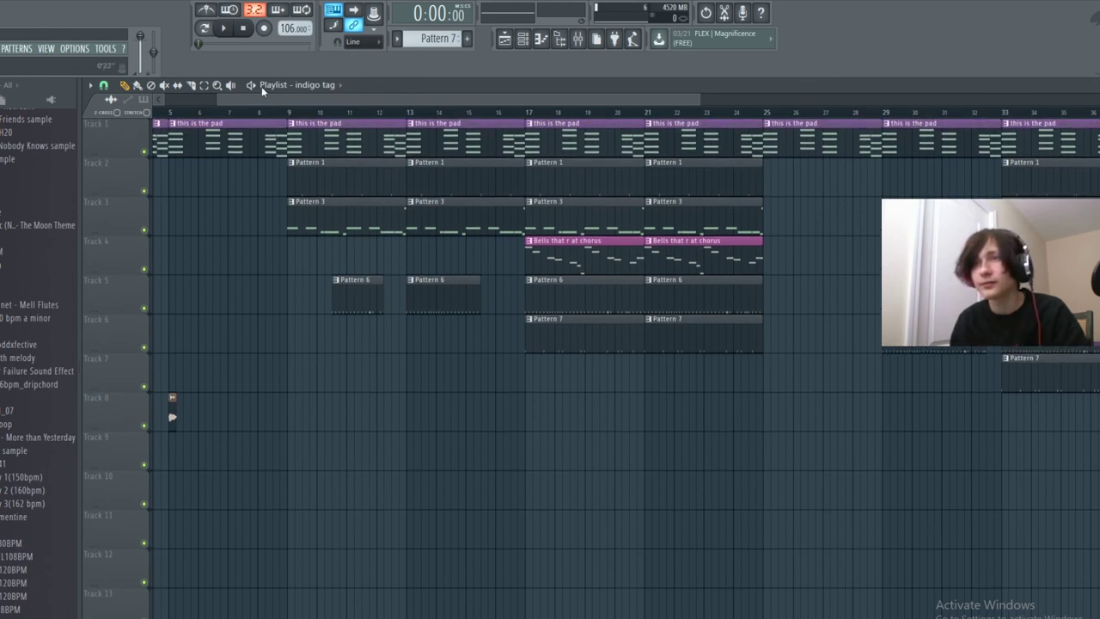
Play the song briefly from bar 1 and look through the drum kit folders in the sample browser.
drag(215, 97, 155, 97)
key(space)
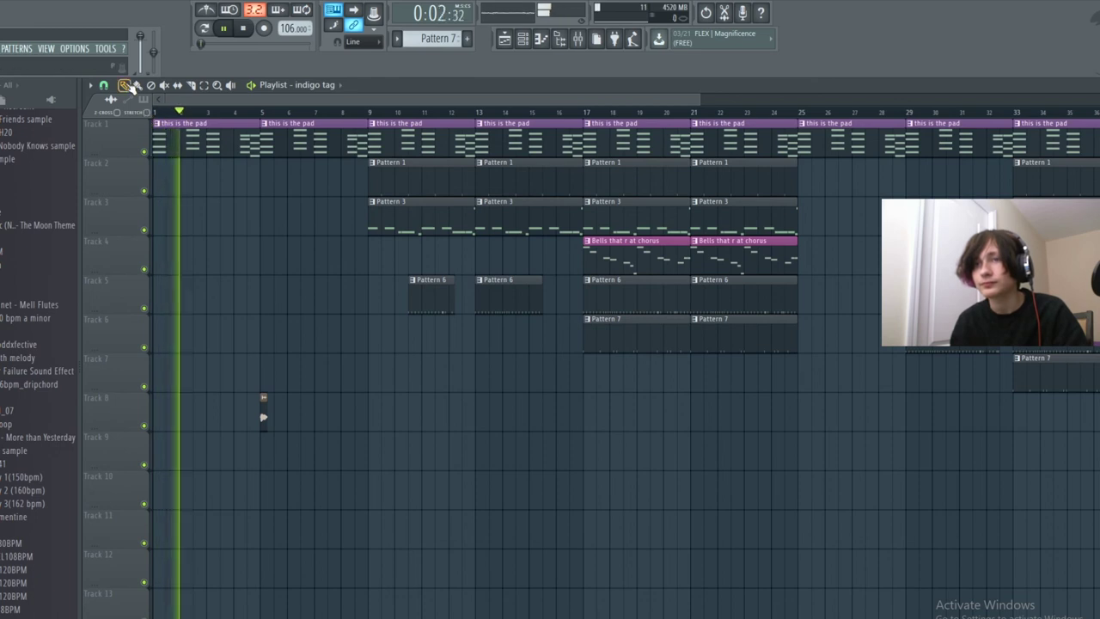
scroll(1, 244, up, 10)
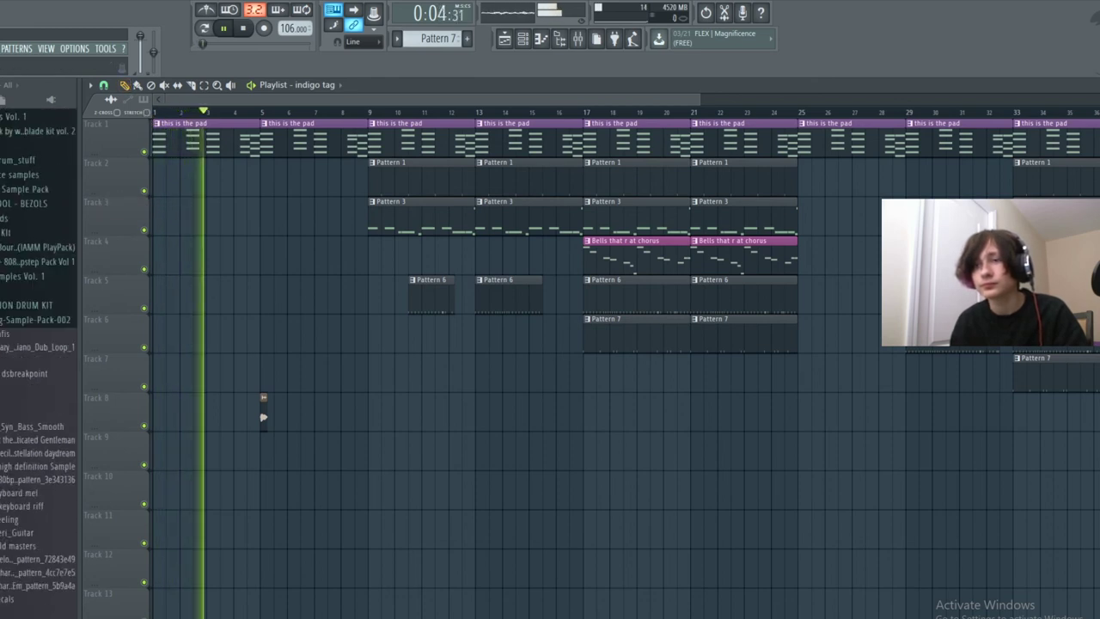
key(space)
scroll(12, 258, up, 5)
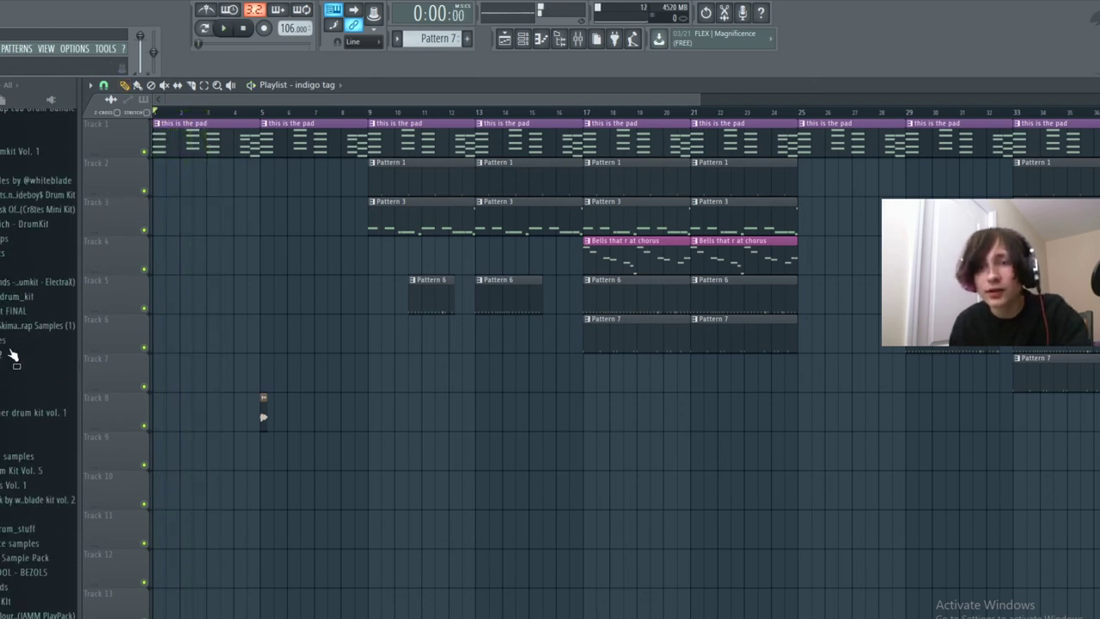
scroll(10, 340, up, 6)
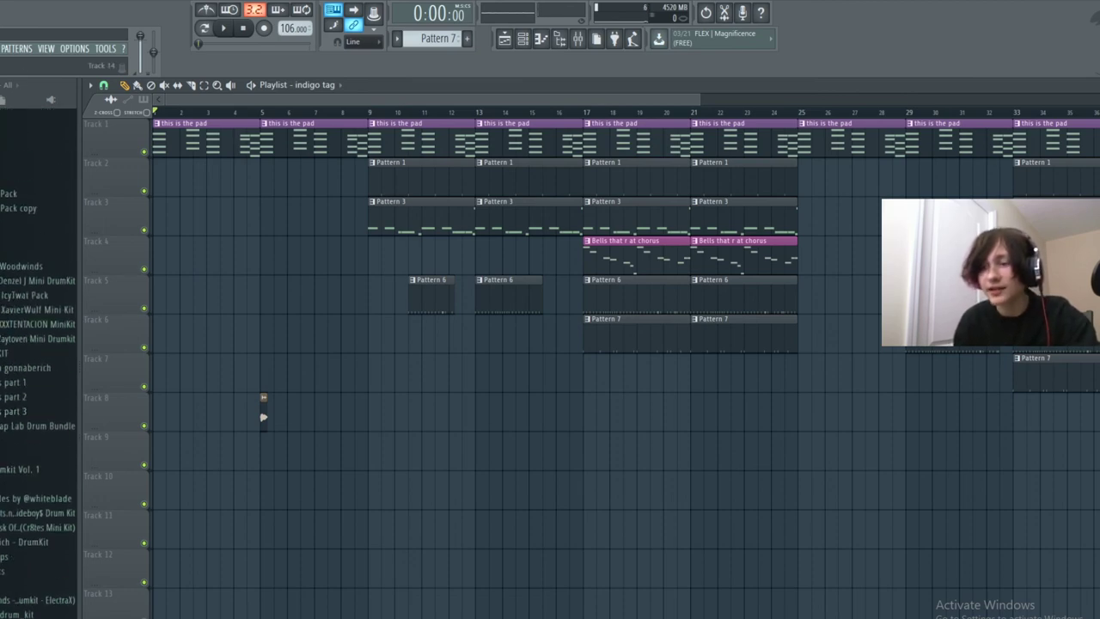
key(super+e)
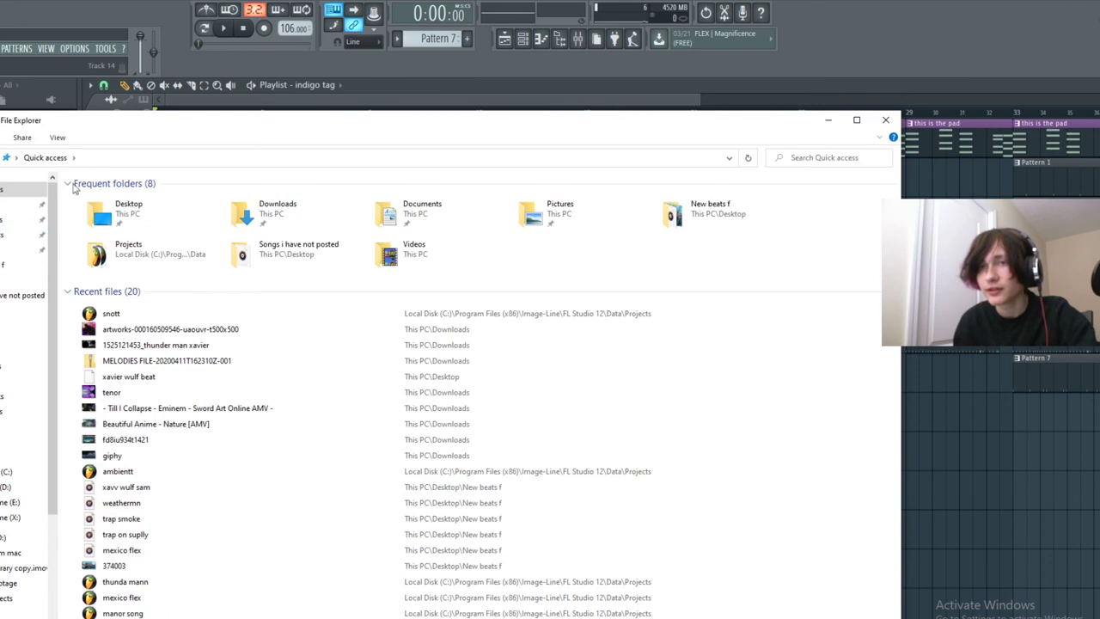
drag(118, 129, 483, 84)
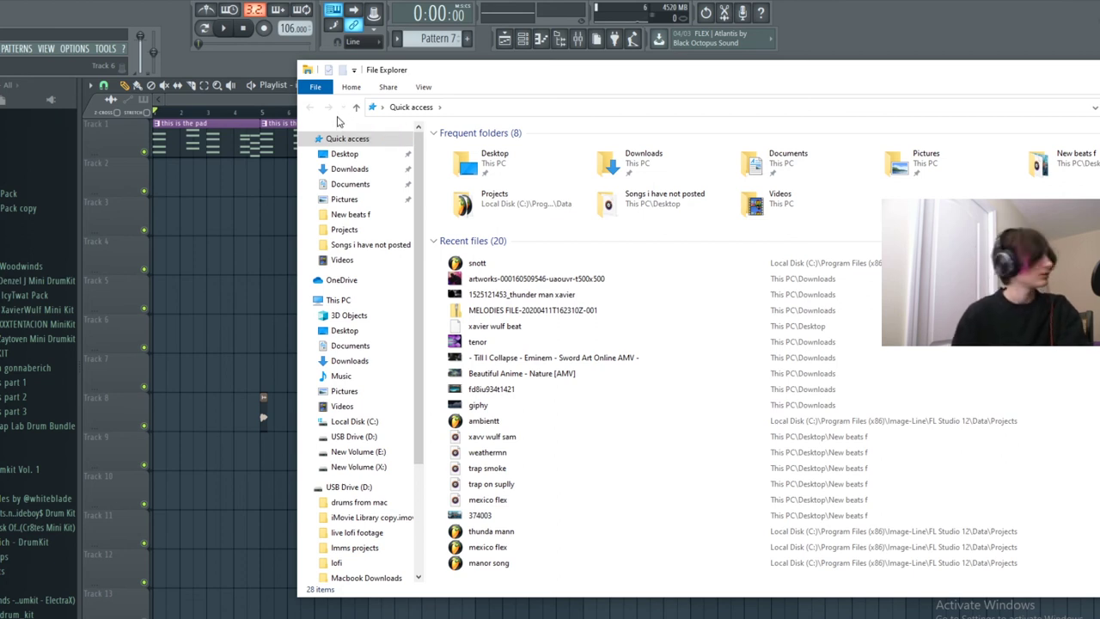
double_click(480, 65)
drag(458, 22, 211, 156)
click(987, 143)
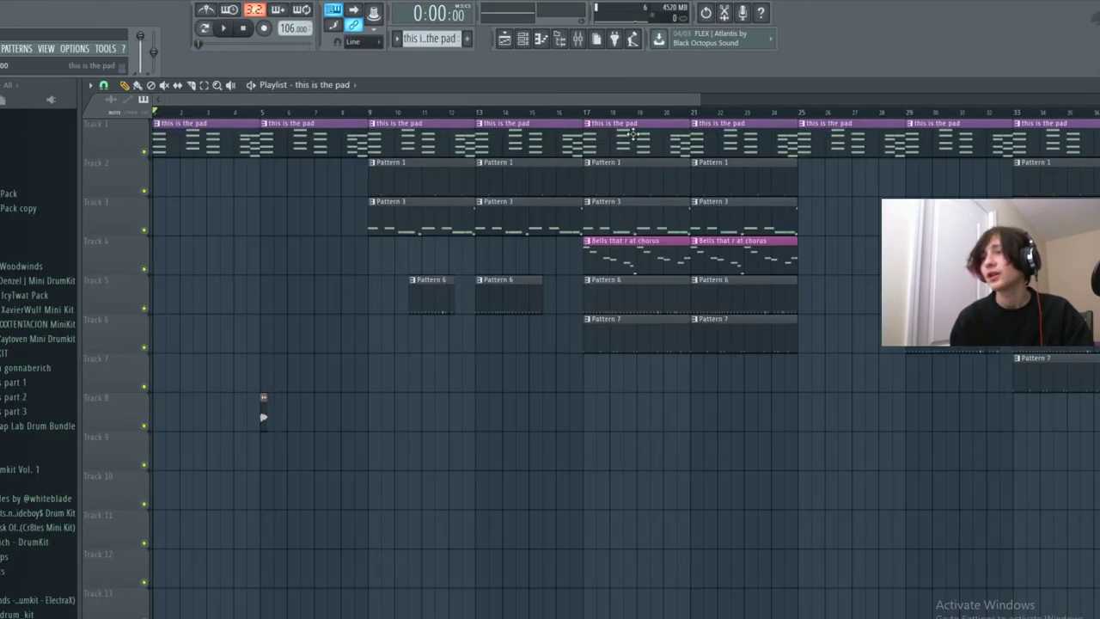
Find the Transition (13) sample in a drum kit's transitions folder and place it on Track 10 around bar 6.
drag(698, 100, 979, 100)
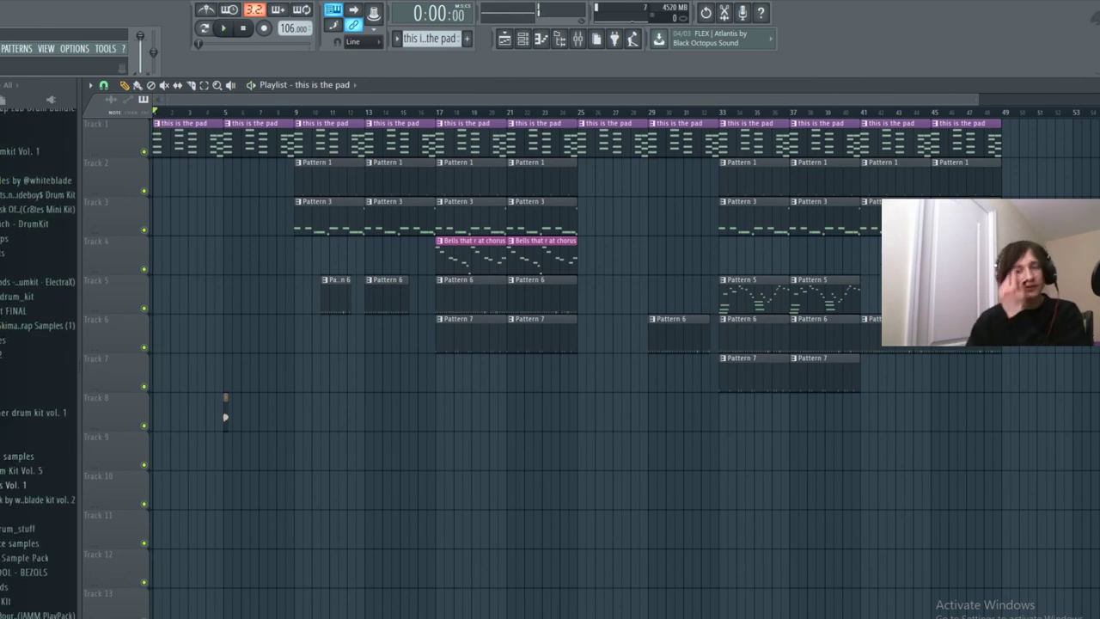
scroll(38, 361, down, 15)
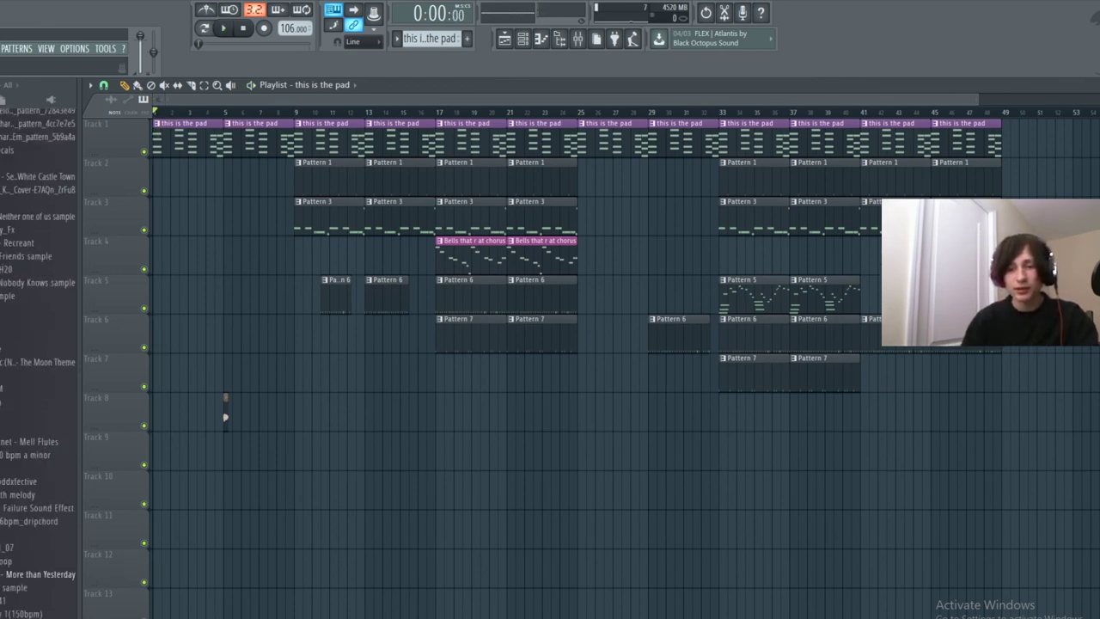
scroll(39, 361, down, 8)
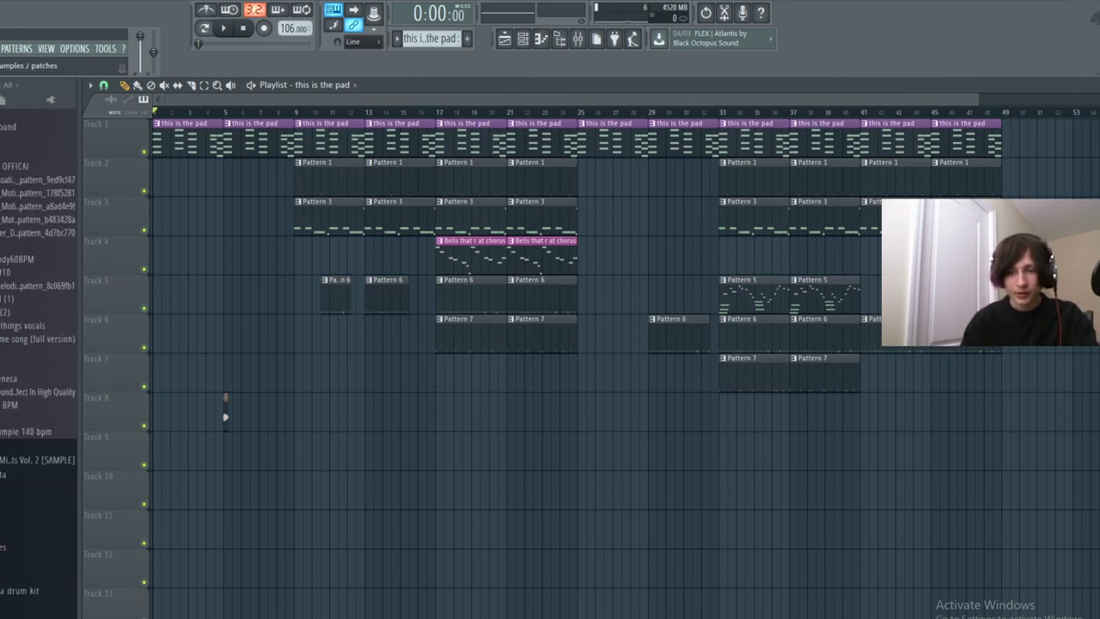
scroll(39, 362, down, 15)
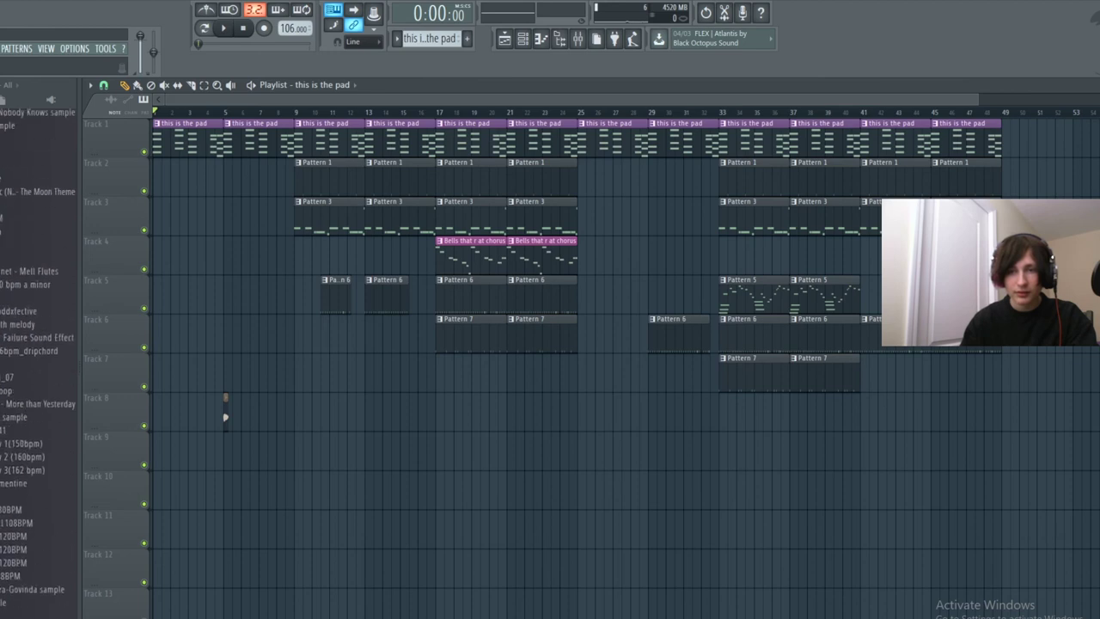
scroll(43, 515, up, 5)
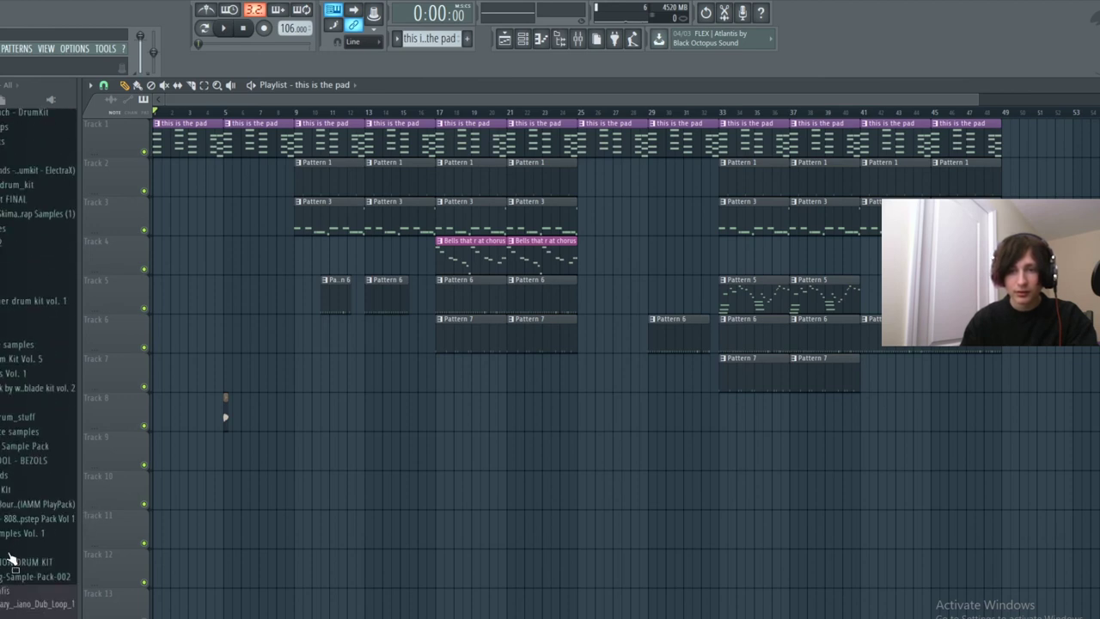
click(6, 463)
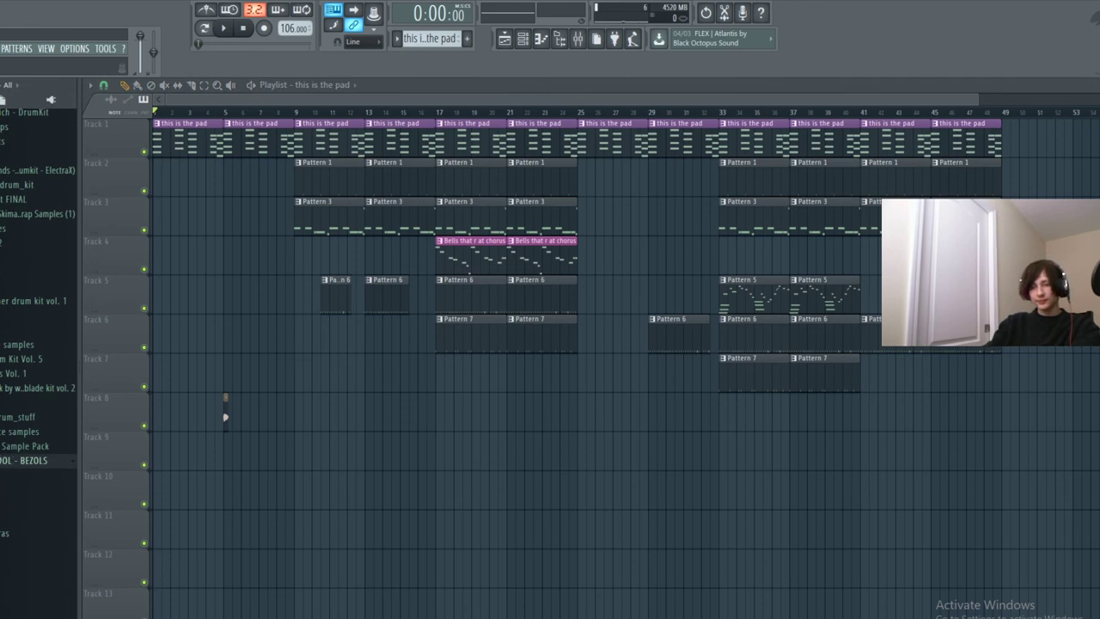
click(9, 605)
click(3, 401)
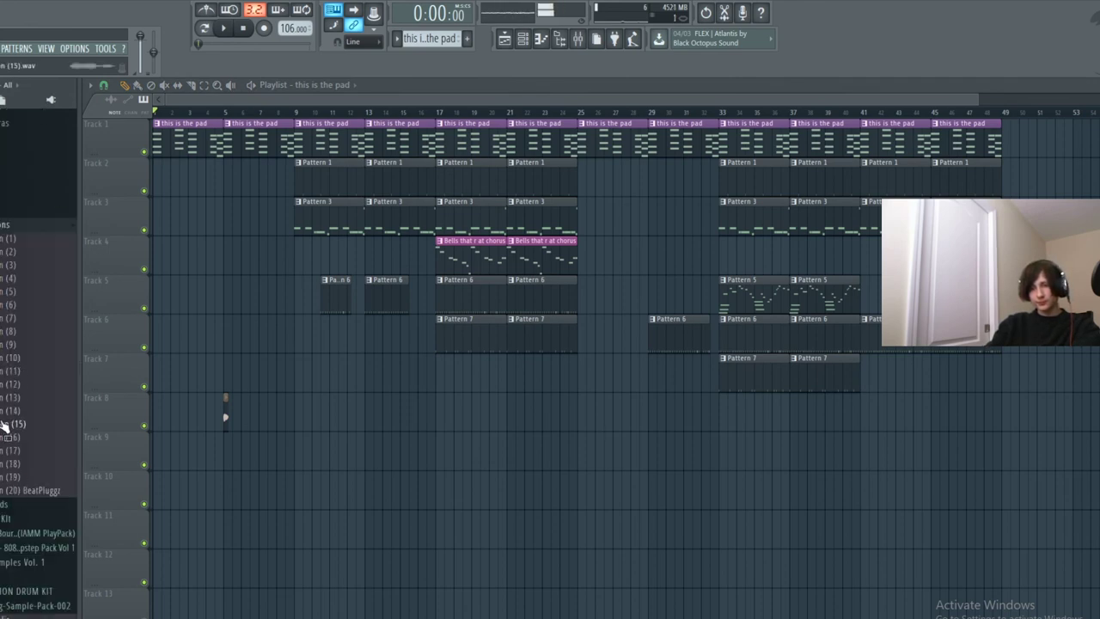
click(12, 400)
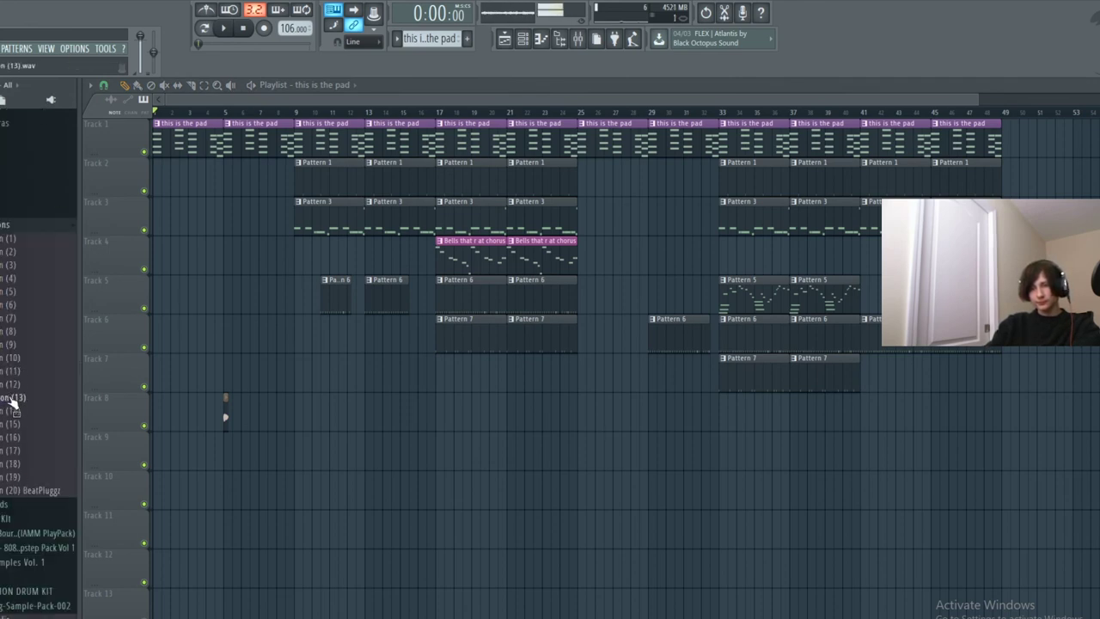
drag(278, 491, 254, 497)
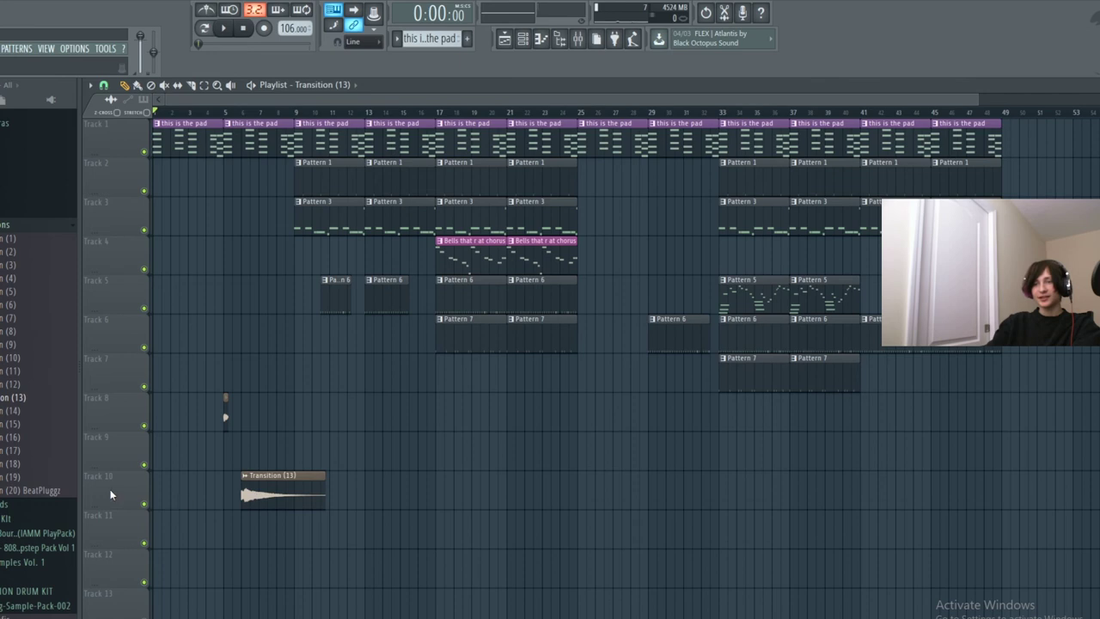
Reverse the Transition (13) sample and move its clip on Track 10 so it ends at bar 9.
double_click(275, 492)
click(393, 404)
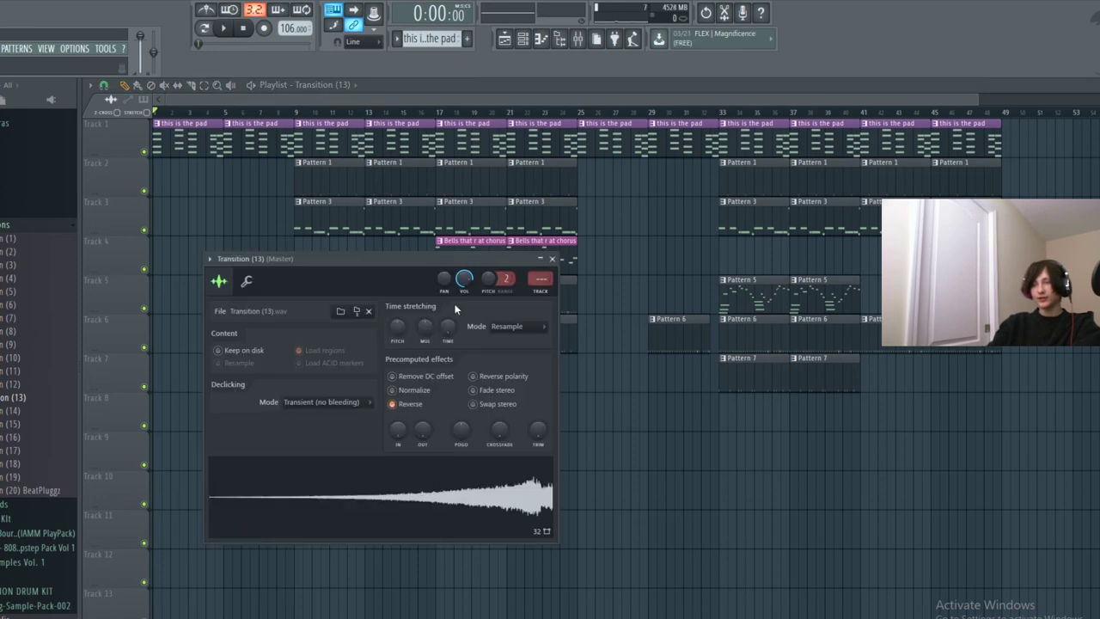
click(552, 258)
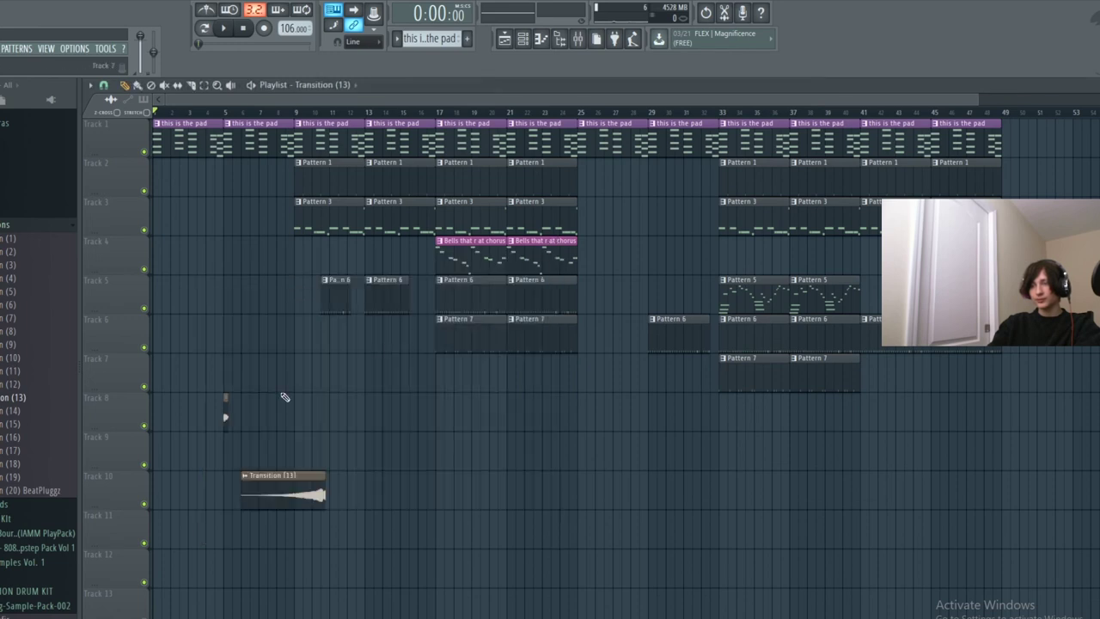
scroll(285, 393, up, 2)
drag(330, 492, 275, 492)
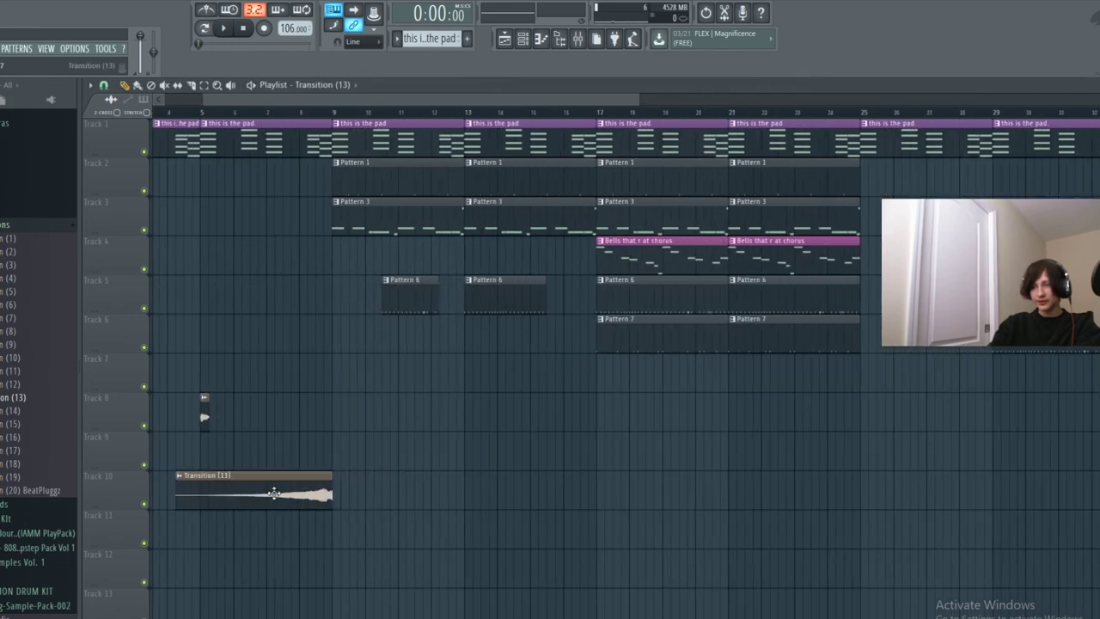
Play the song from about bar 4 and turn down the Transition (13) channel volume.
drag(199, 117, 165, 100)
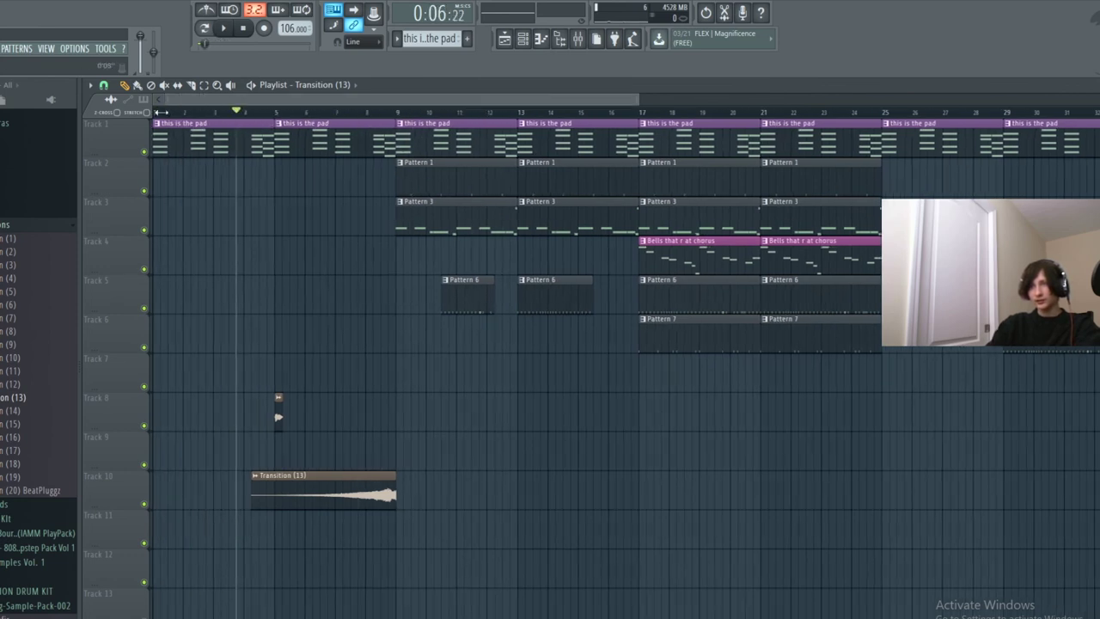
drag(640, 100, 658, 101)
key(space)
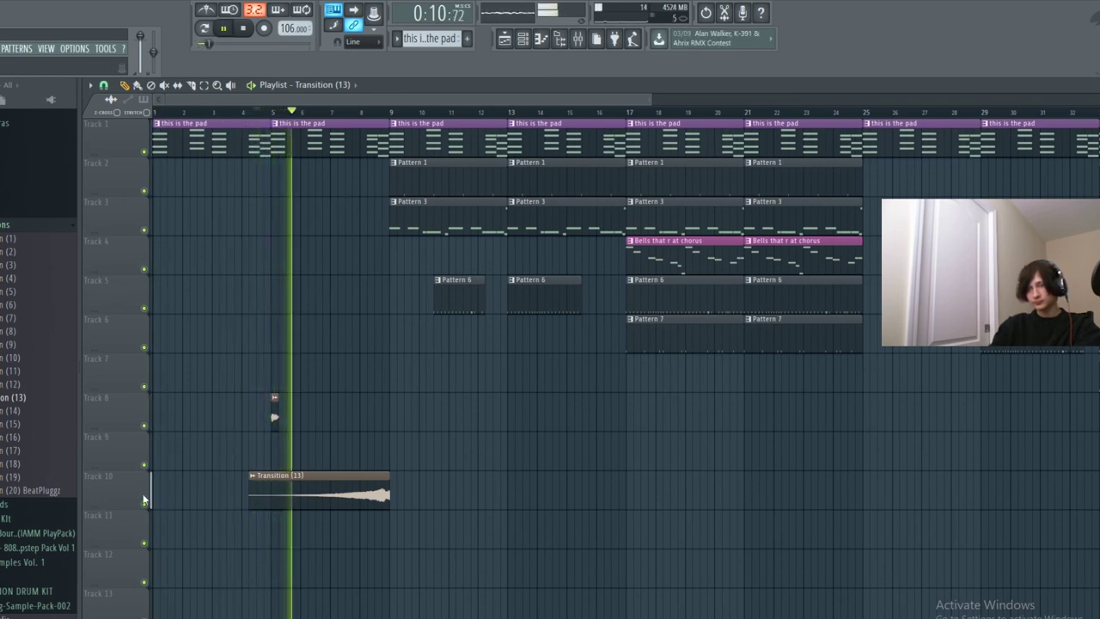
key(Tab)
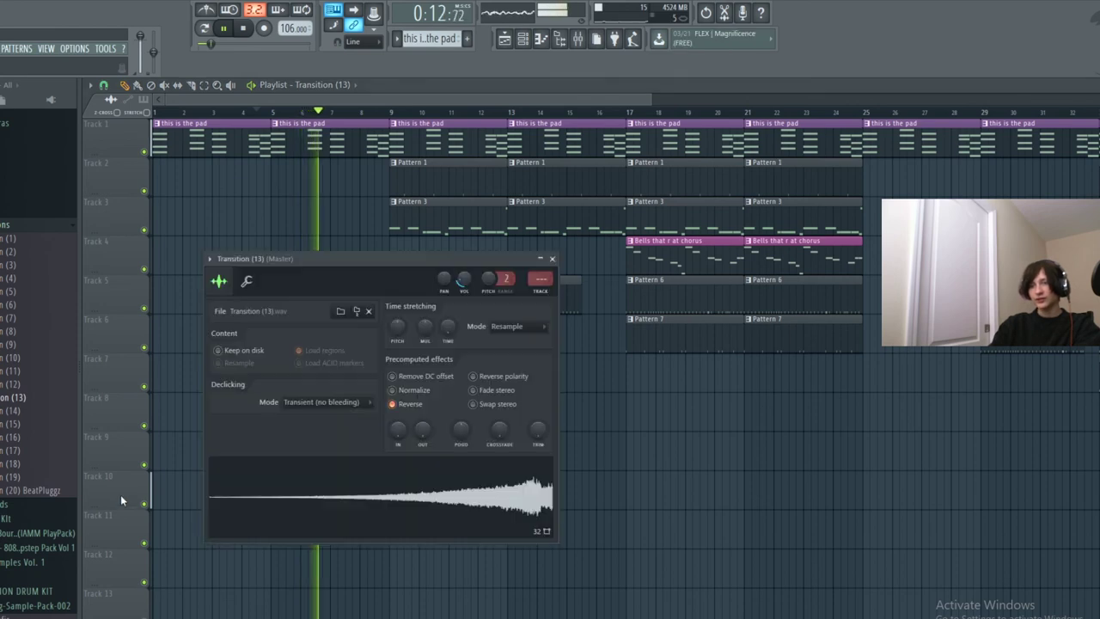
click(552, 258)
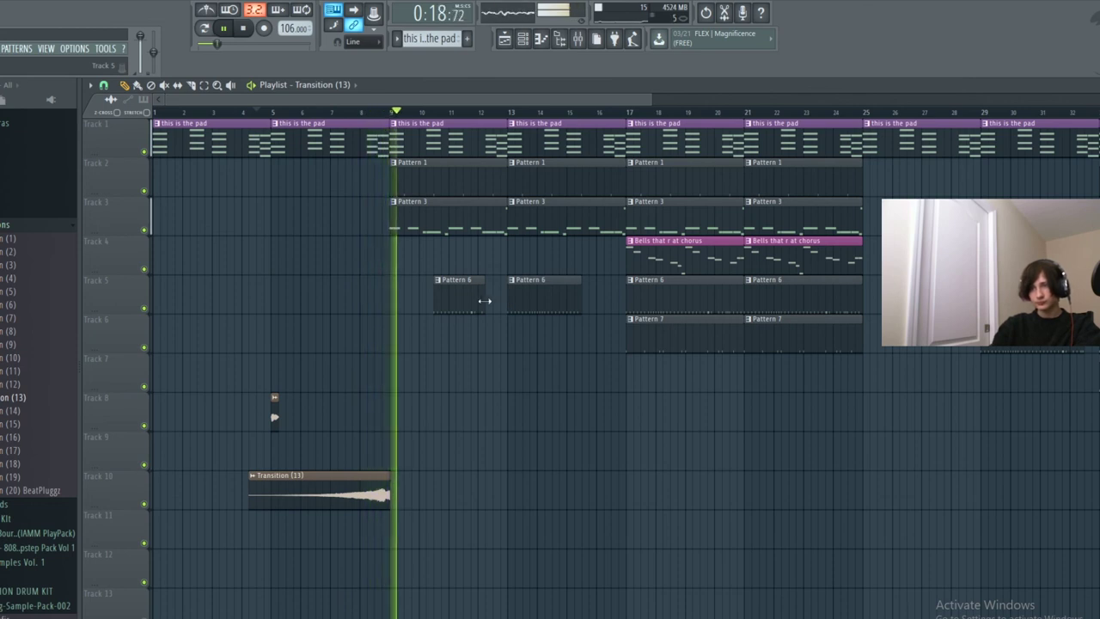
During playback, raise the clap mixer fader to about -2.5 dB and lower the 808 fader to about -1.6 dB.
click(578, 38)
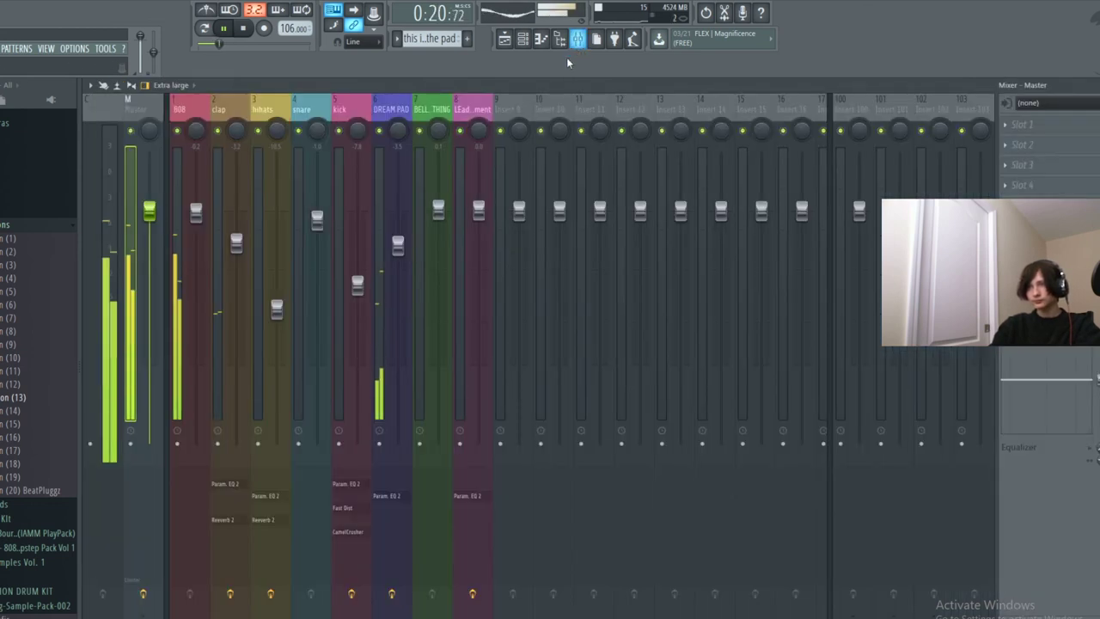
click(247, 254)
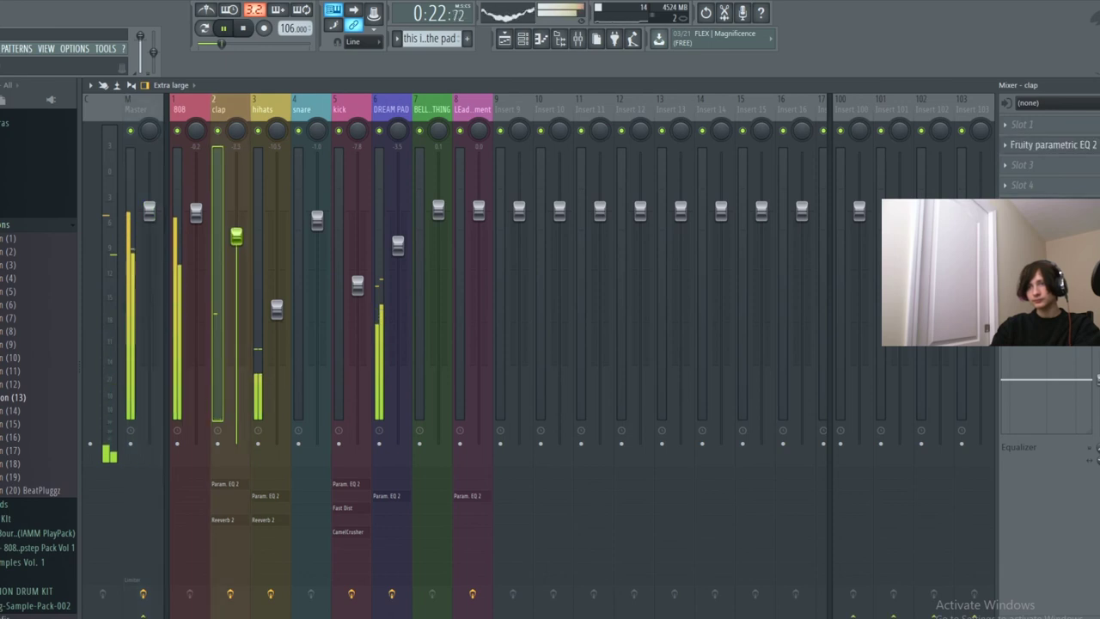
click(196, 214)
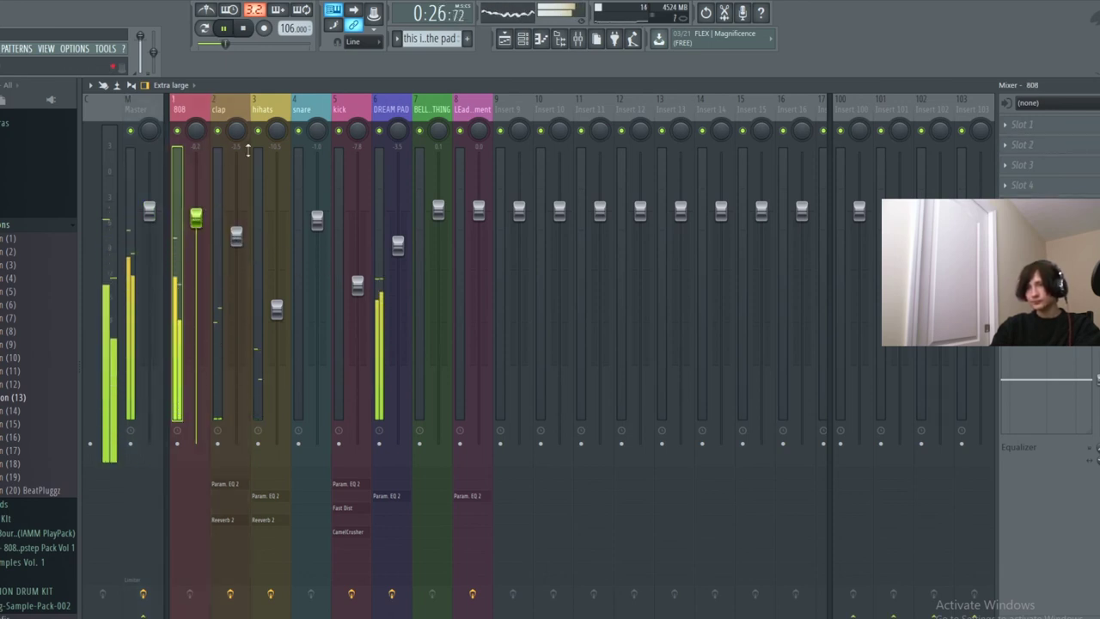
click(504, 39)
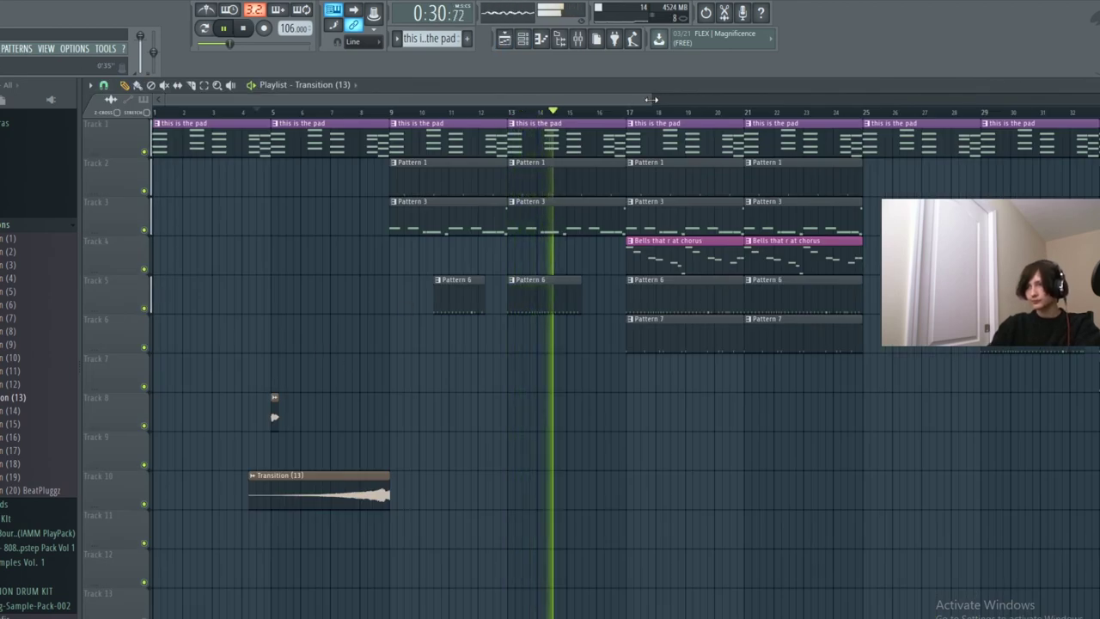
drag(648, 102, 814, 104)
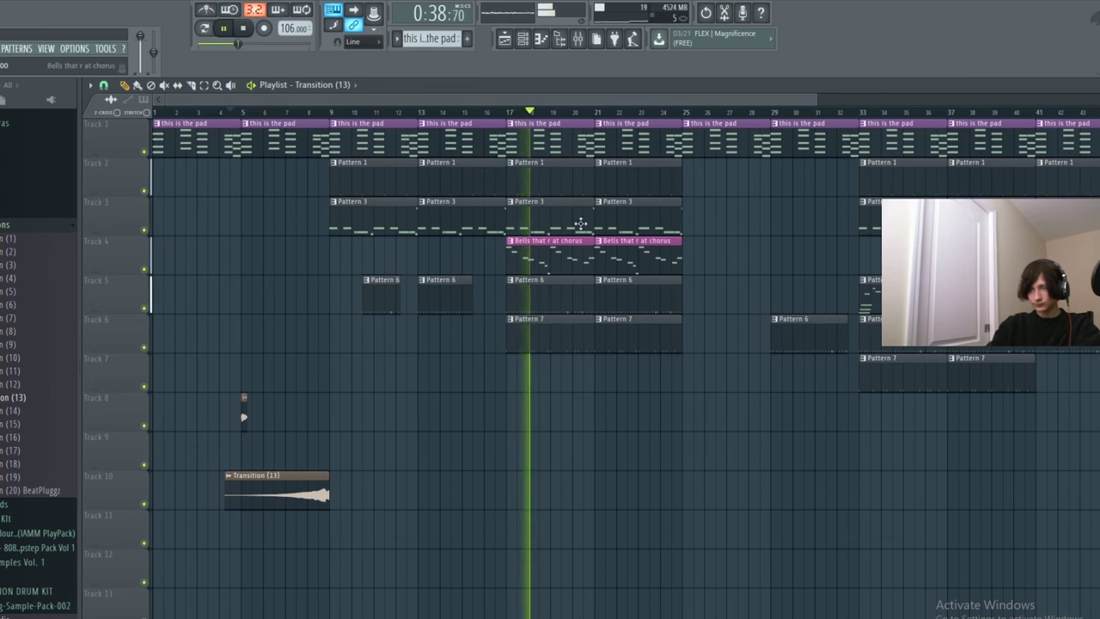
key(space)
Shrink the mixer window and load the WaveShaper effect, switched off, on the 808 track.
click(586, 43)
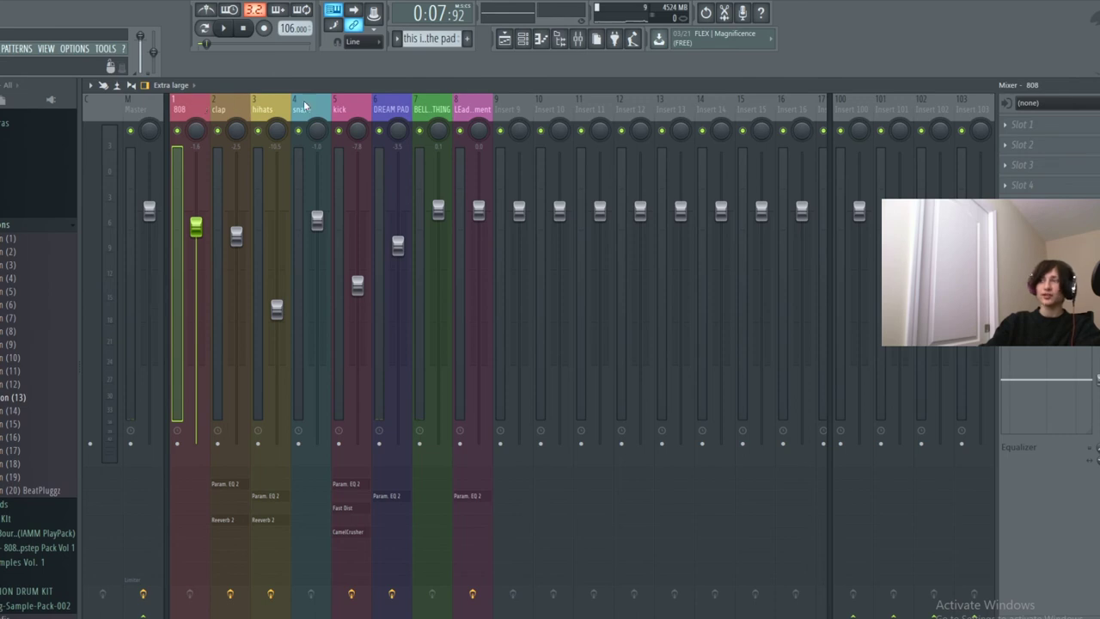
click(1036, 168)
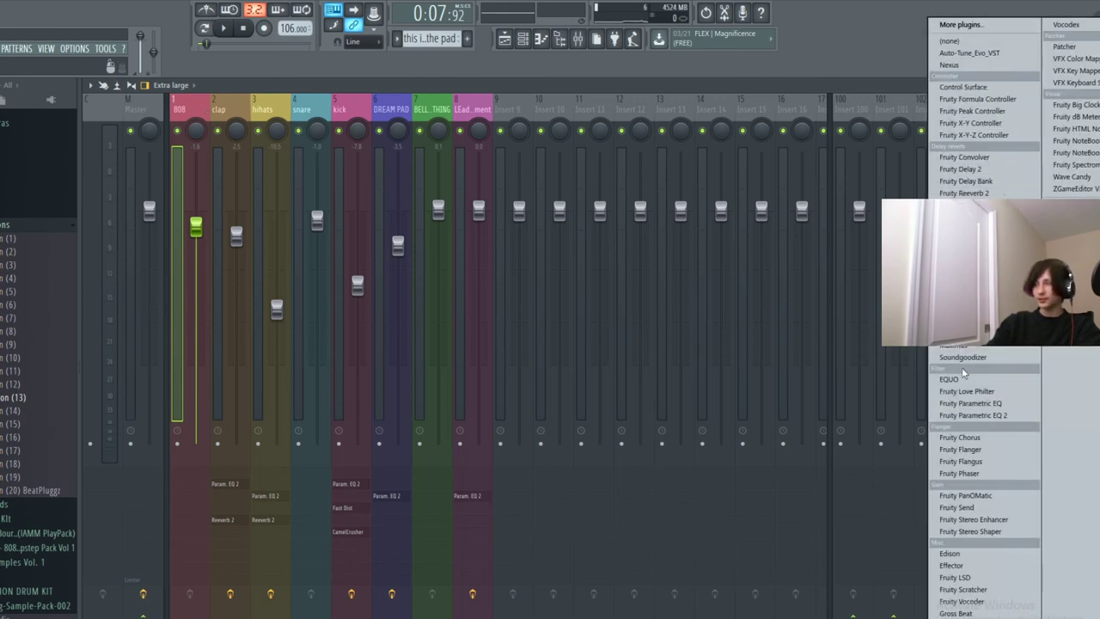
double_click(872, 88)
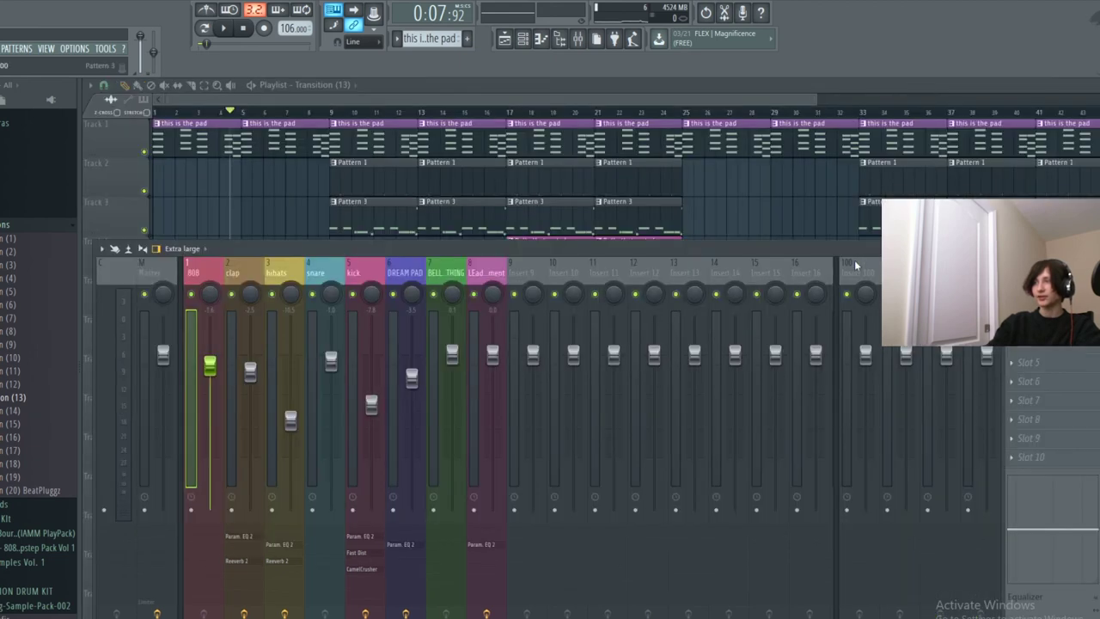
drag(865, 249, 806, 186)
click(980, 260)
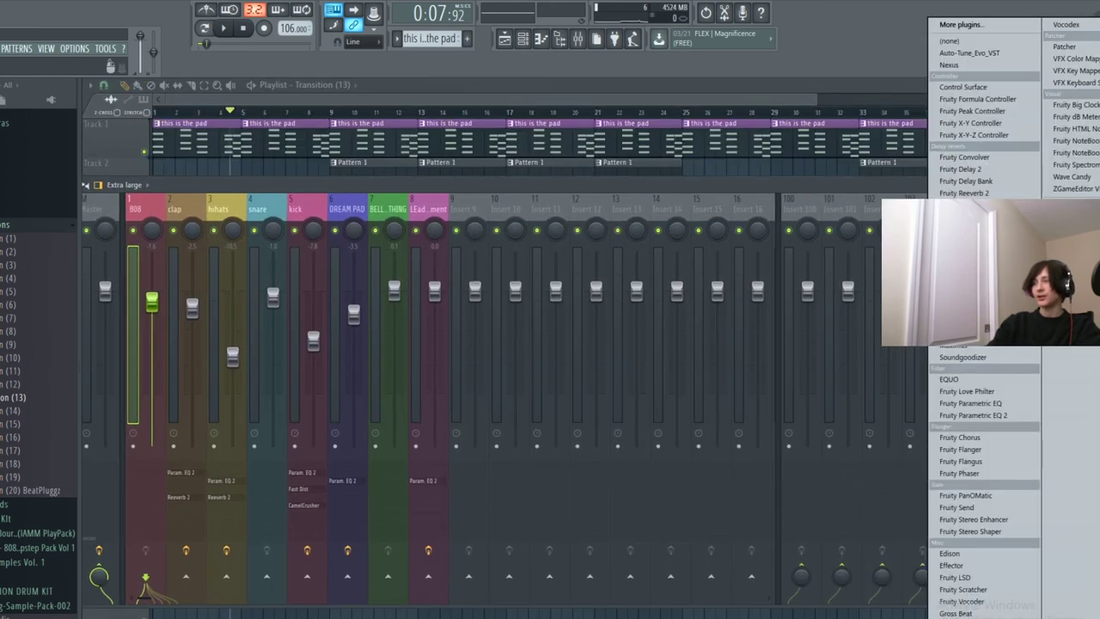
click(976, 272)
click(988, 242)
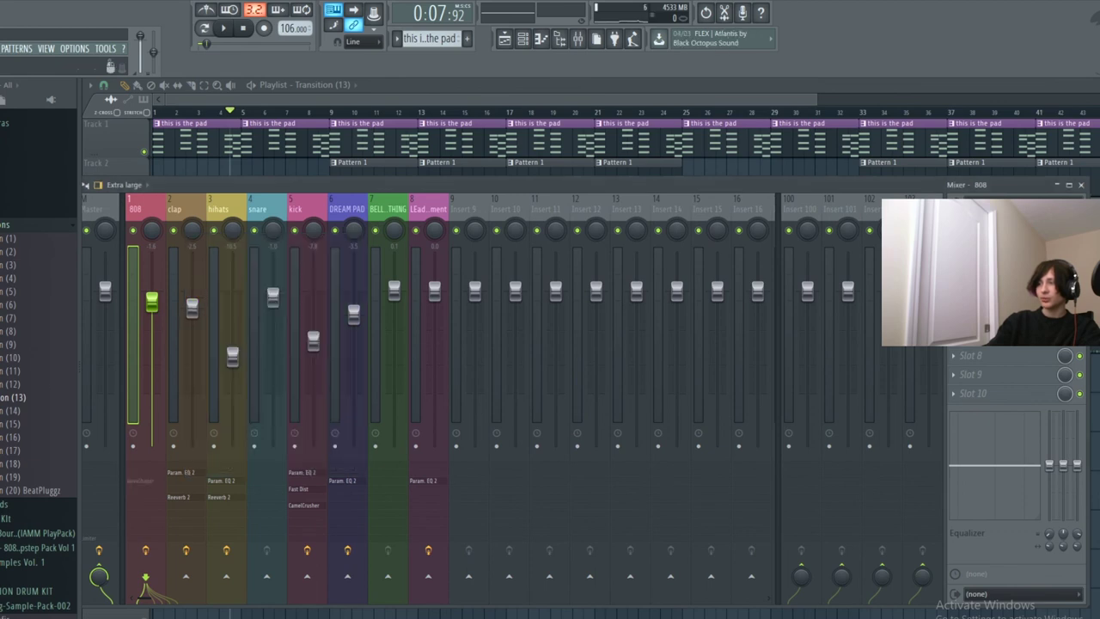
Add Fruity Parametric EQ 2 to the 808 track, roll off its highs with a low-pass band, and play briefly from about bar 4.
click(988, 257)
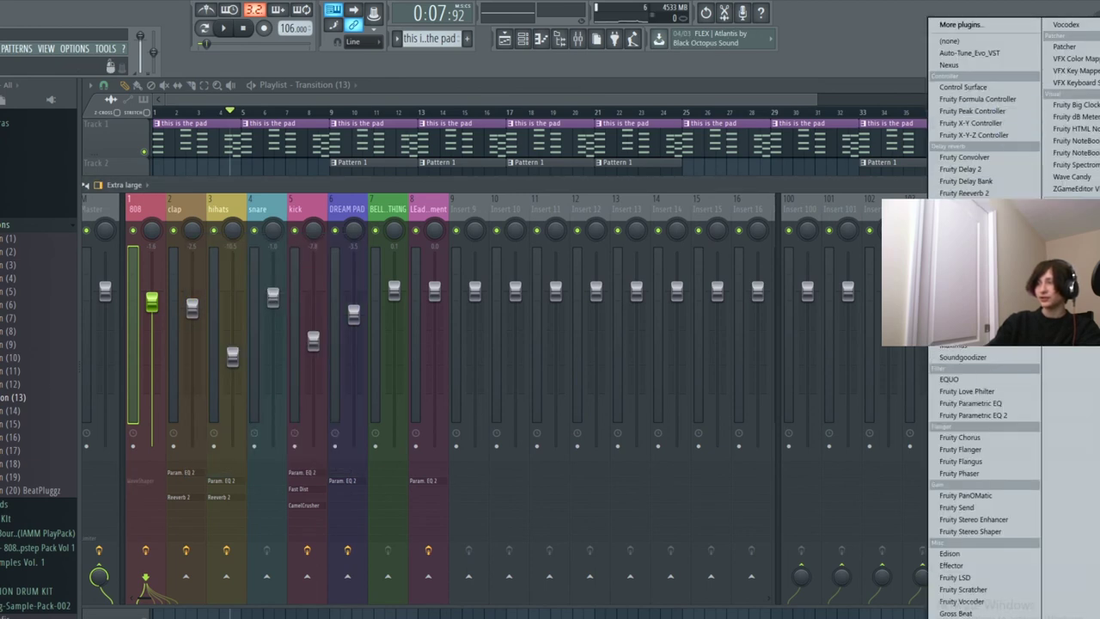
click(978, 416)
drag(315, 250, 273, 299)
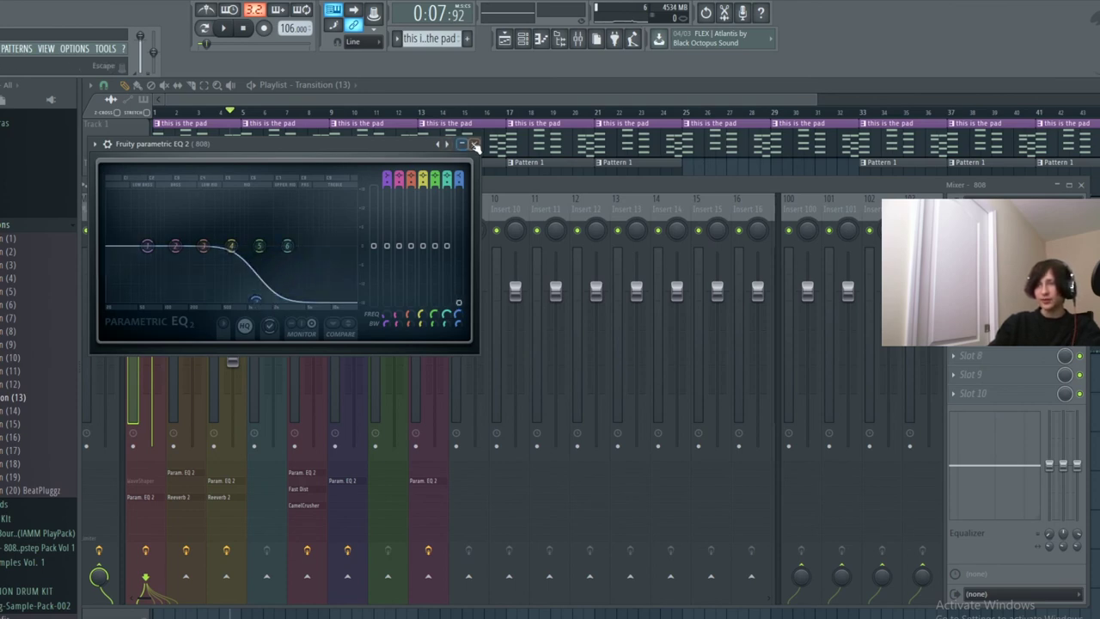
click(474, 144)
drag(227, 112, 233, 113)
key(space)
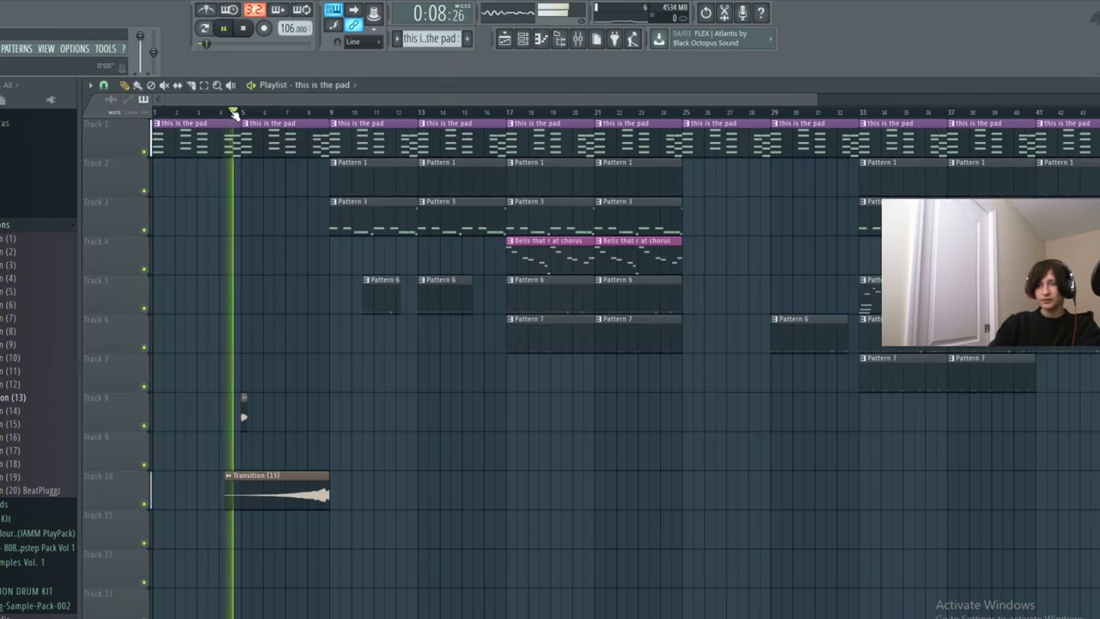
key(space)
Select the empty Pattern 8, audition the kit's snares and add the (15) Zay Signature snare as a new channel.
click(30, 231)
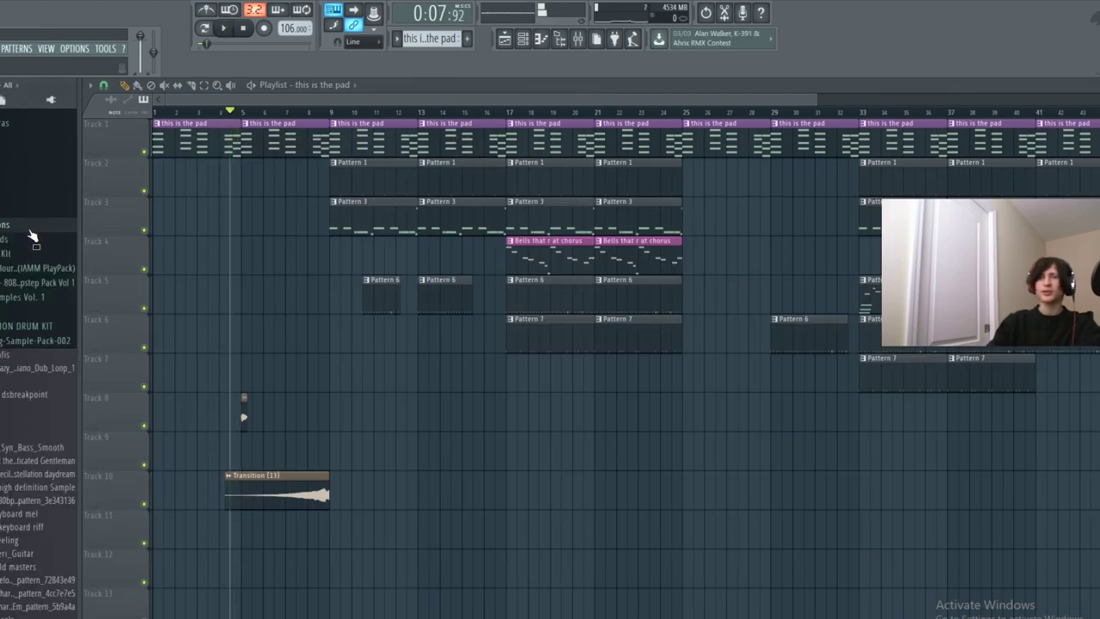
click(524, 40)
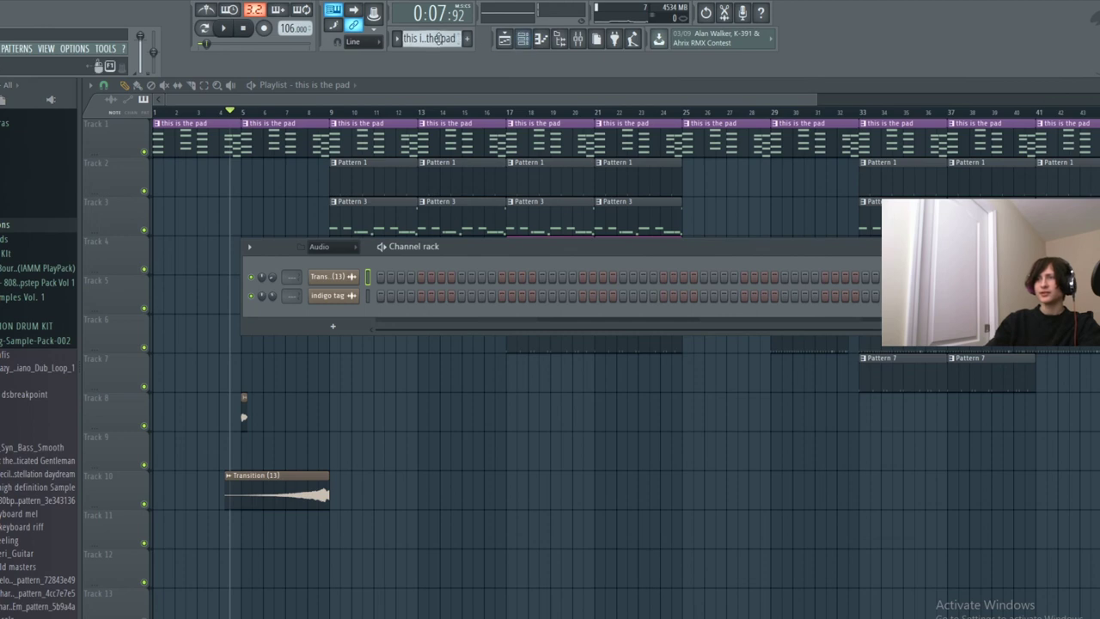
drag(438, 39, 439, 16)
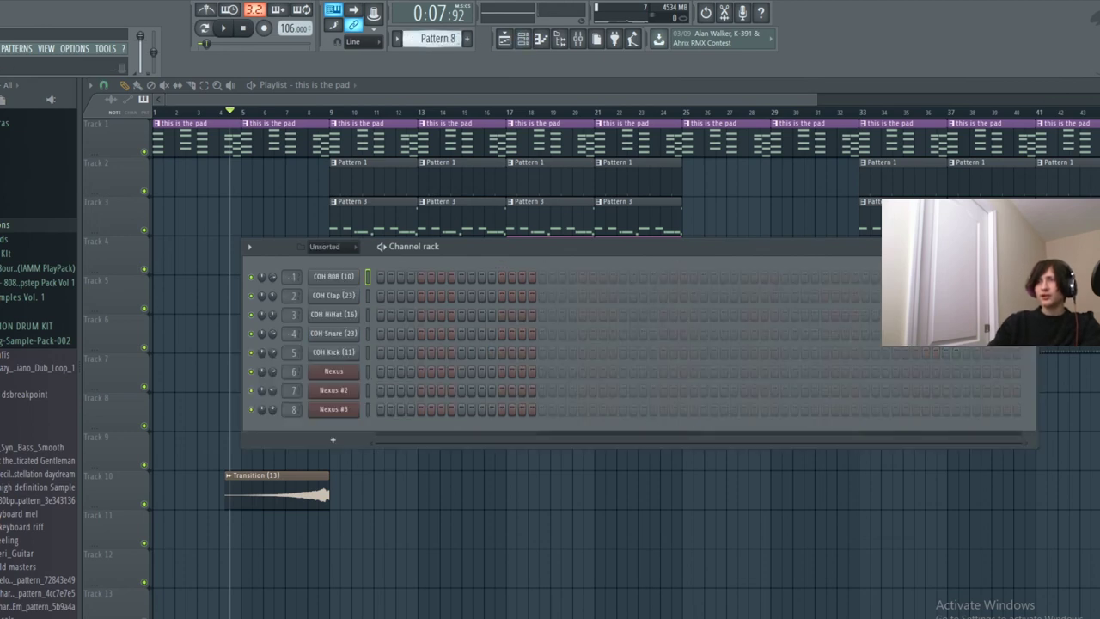
click(8, 226)
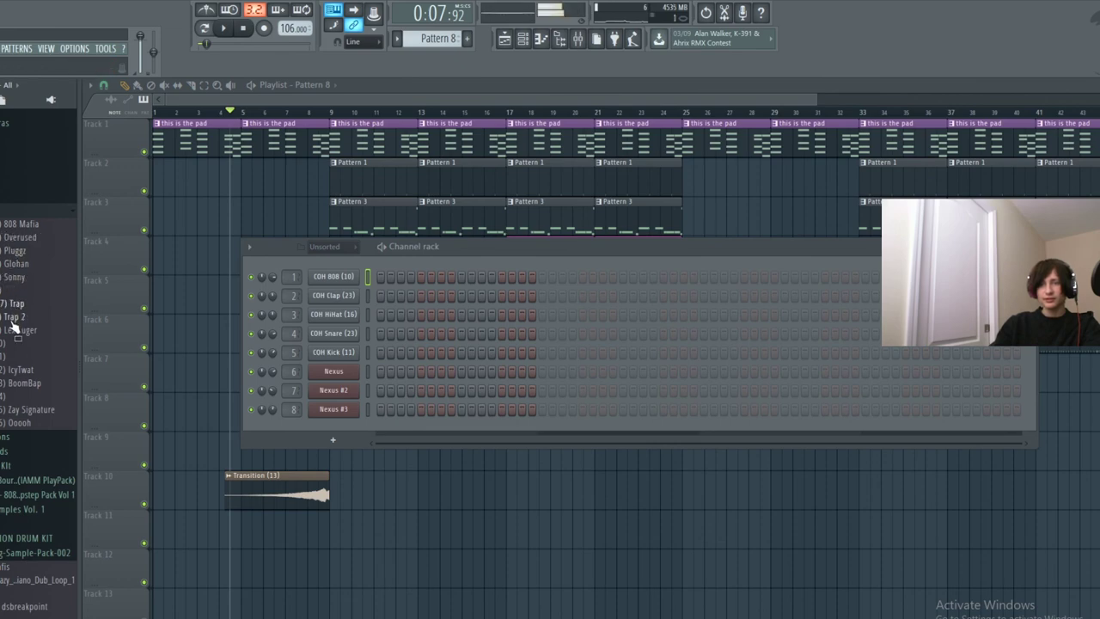
click(29, 410)
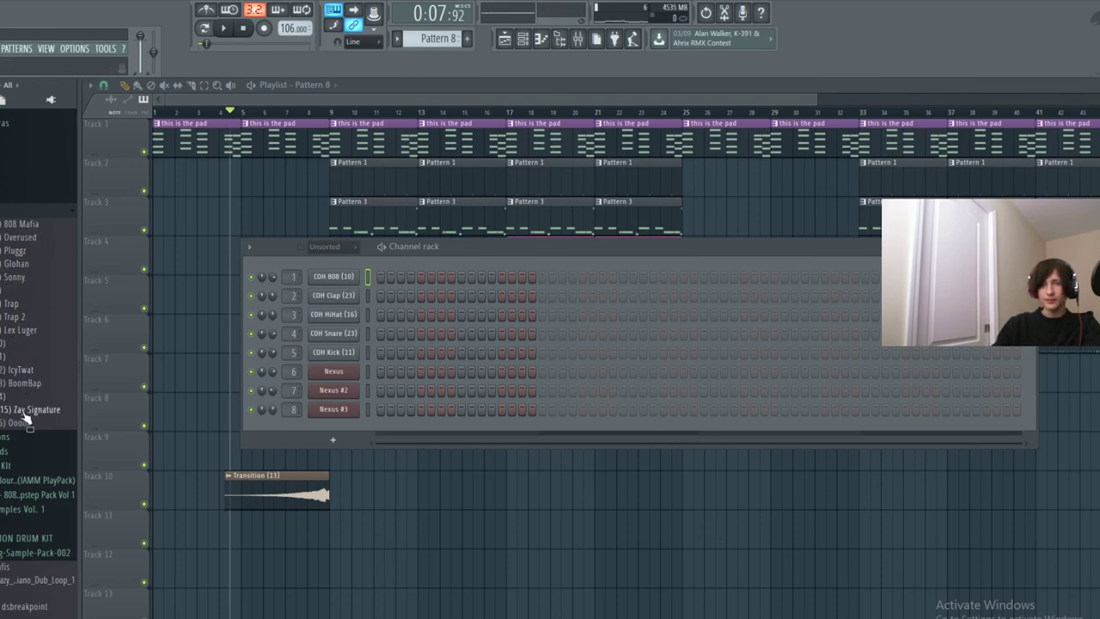
mouse_move(134, 422)
mouse_down()
mouse_move(362, 426)
mouse_move(352, 430)
mouse_up()
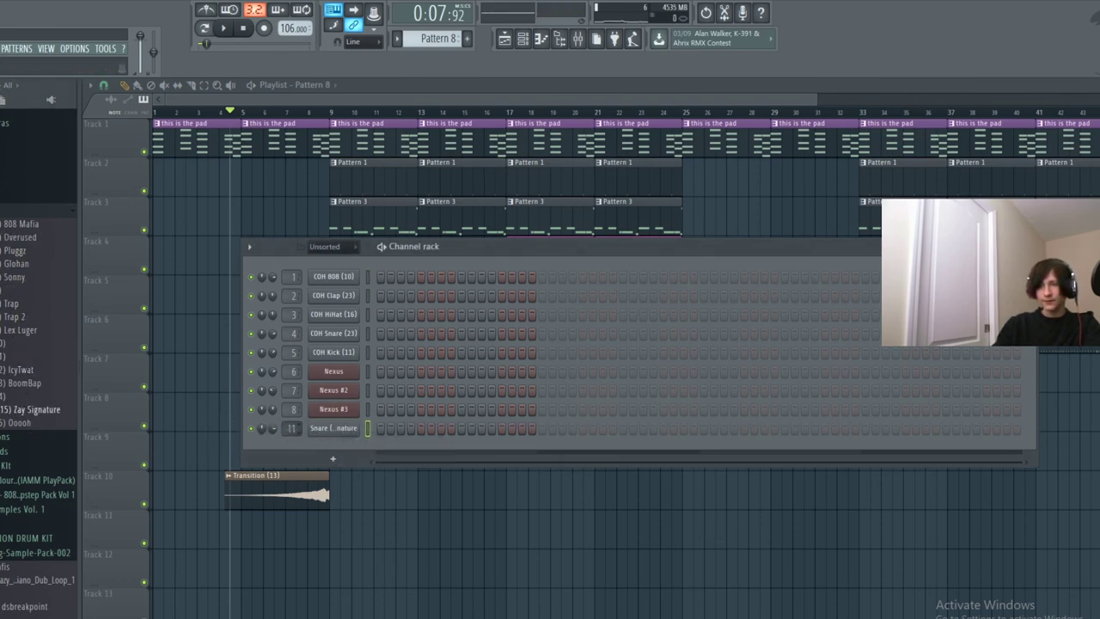
Program the new Zay Signature snare on steps 11, 13, 14 and 15 of Pattern 8 and play the song briefly.
click(340, 428)
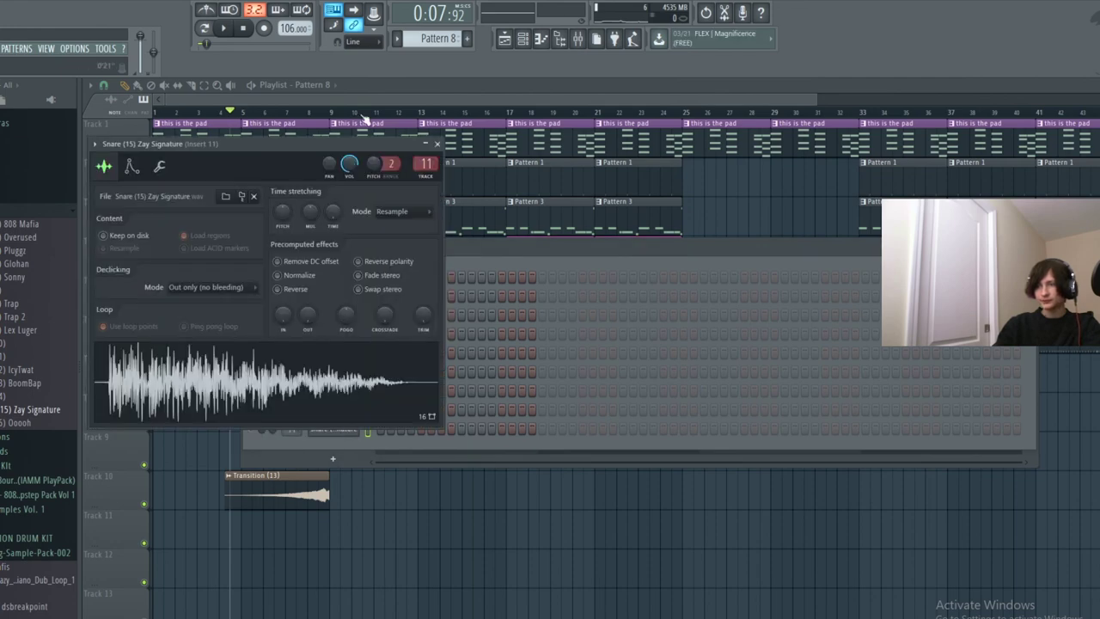
click(437, 143)
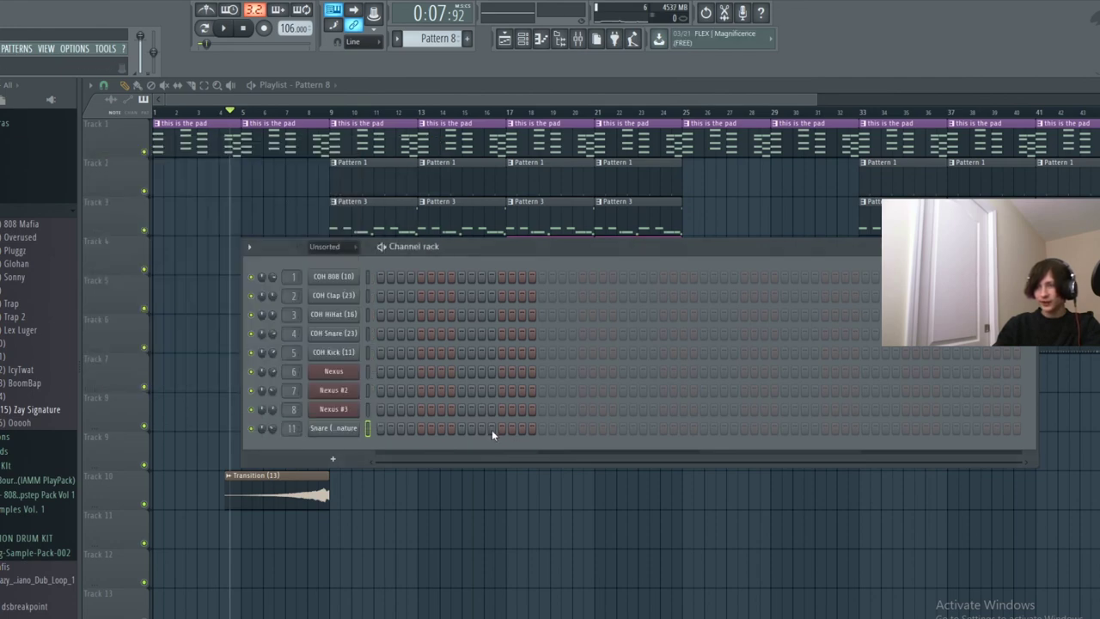
key(space)
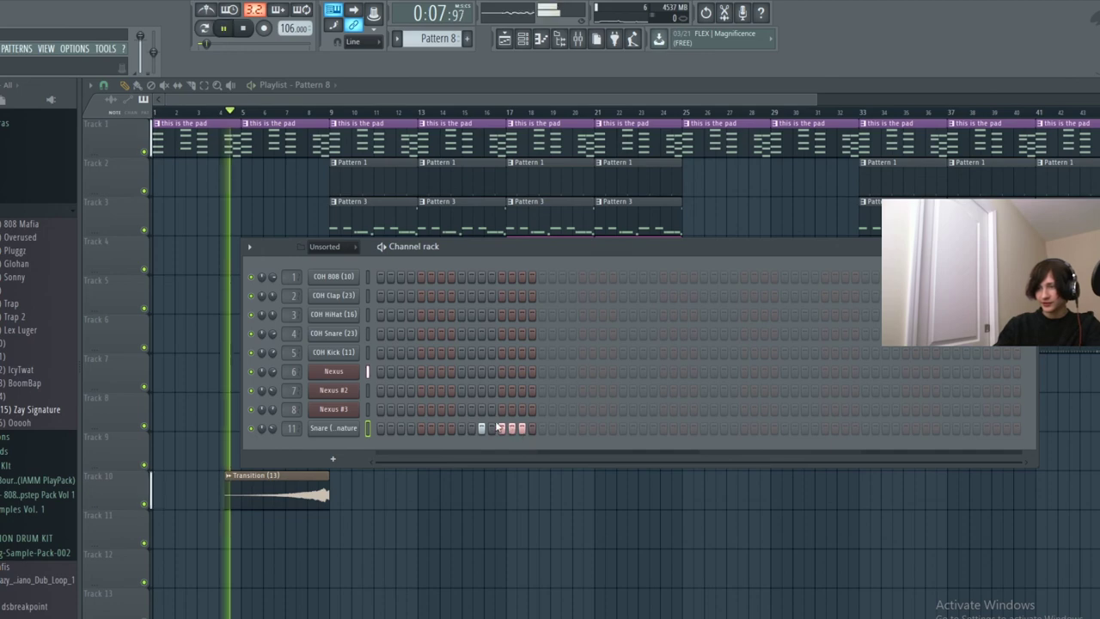
key(space)
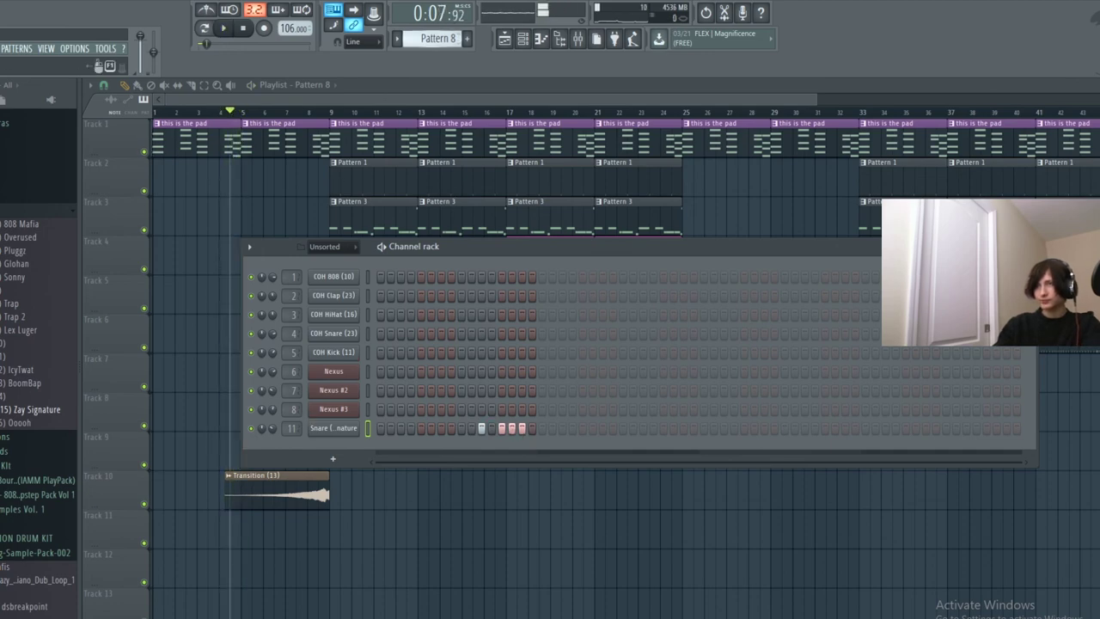
Switch to Pattern 9 and program the Zay Signature snare on steps 15, 19, 47 and 51.
click(521, 429)
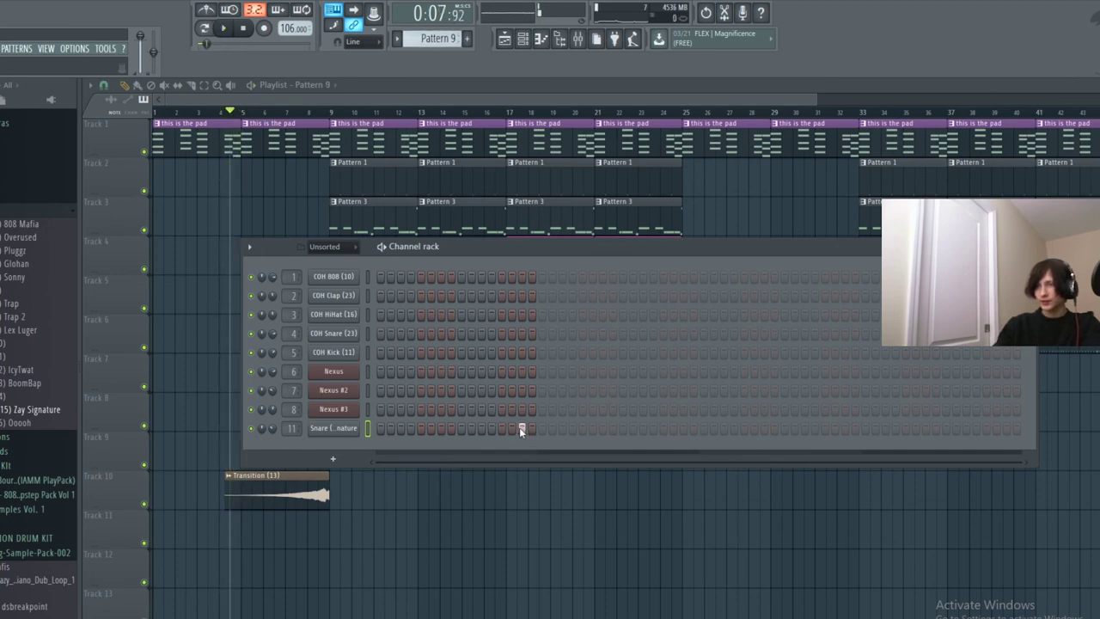
click(563, 429)
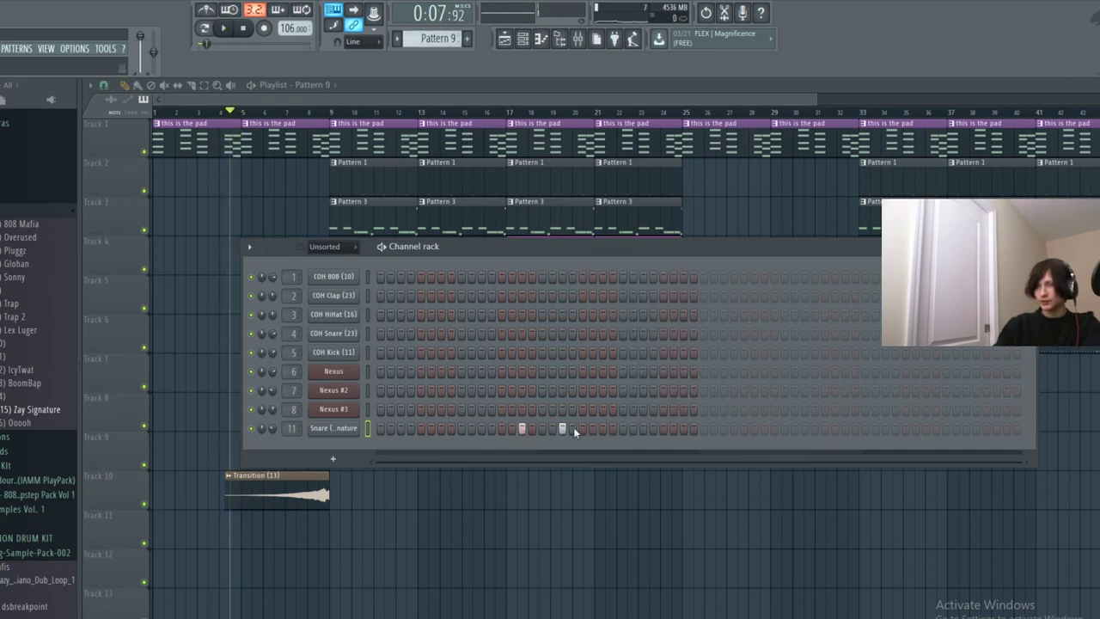
click(845, 428)
click(886, 428)
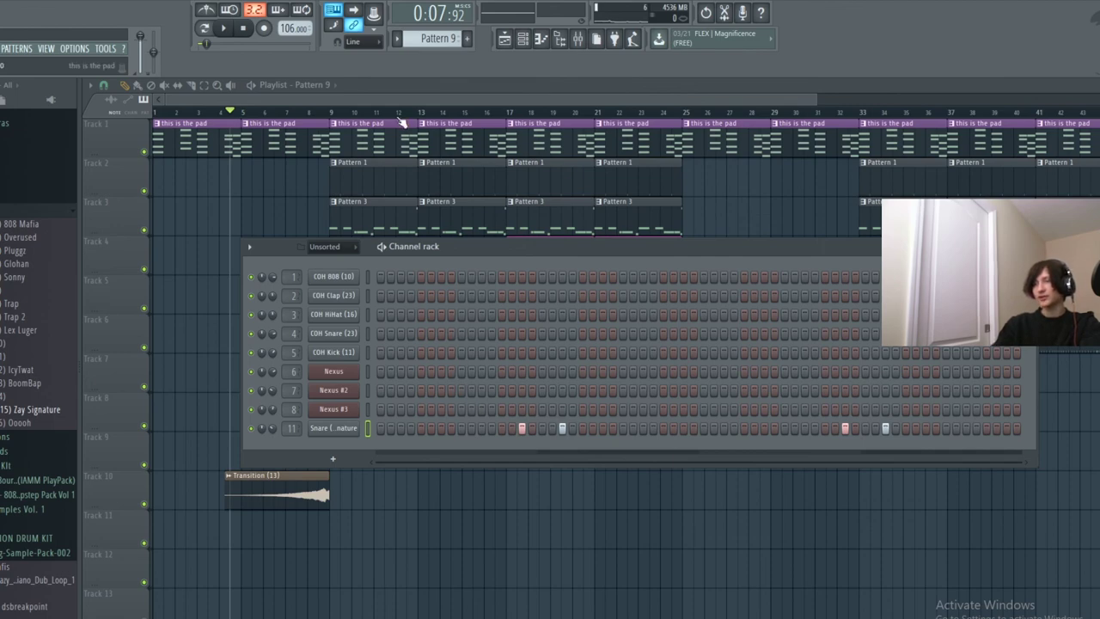
Hide the channel rack, place a Pattern 9 clip on Track 11 starting at bar 5, and play the song.
click(316, 101)
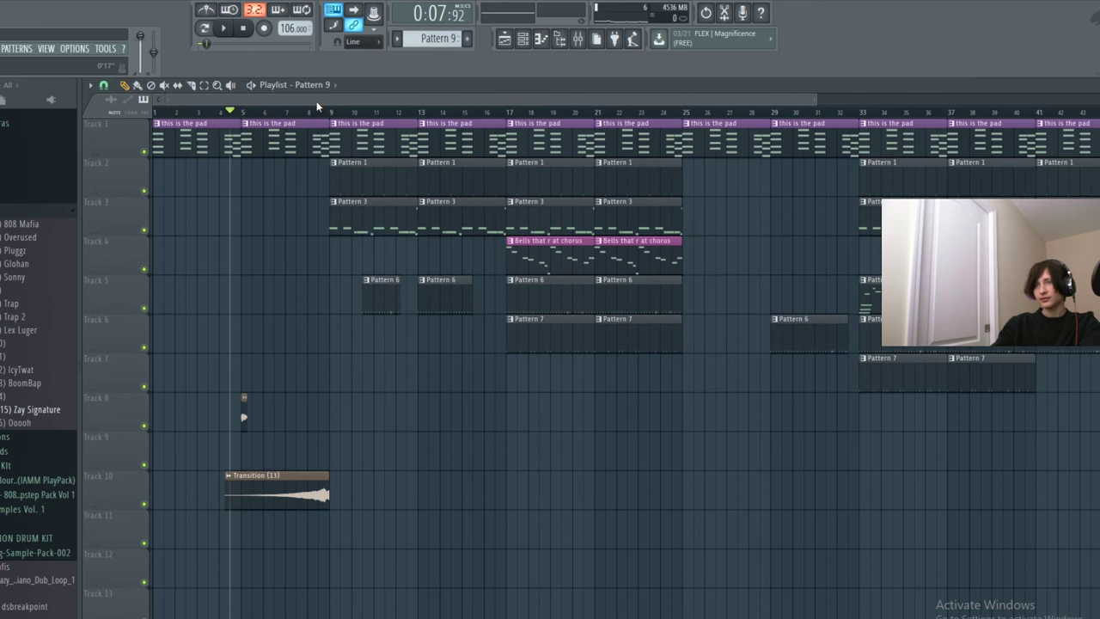
click(338, 528)
double_click(347, 524)
click(504, 39)
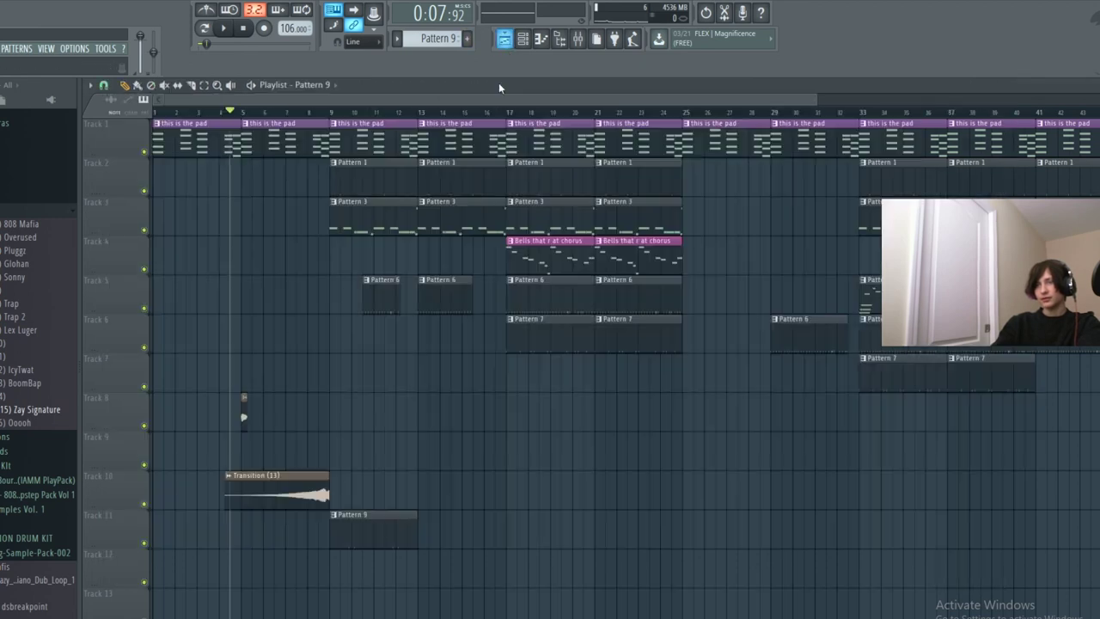
drag(378, 526, 289, 528)
key(space)
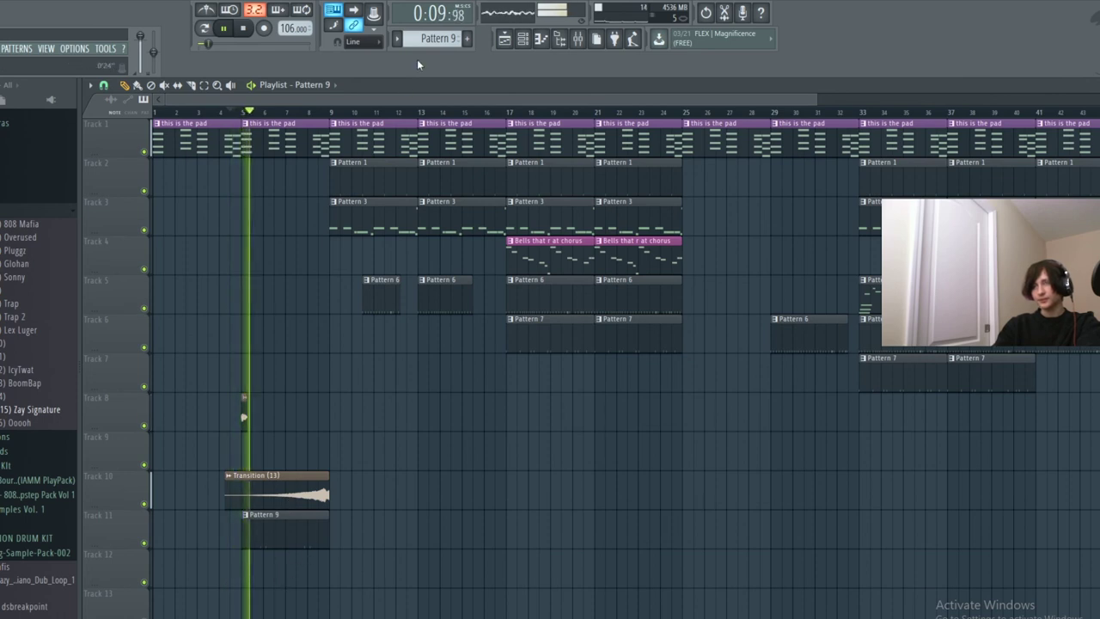
Try a Pattern 8 clip on Track 12 at bar 8 during playback.
scroll(438, 38, down, 3)
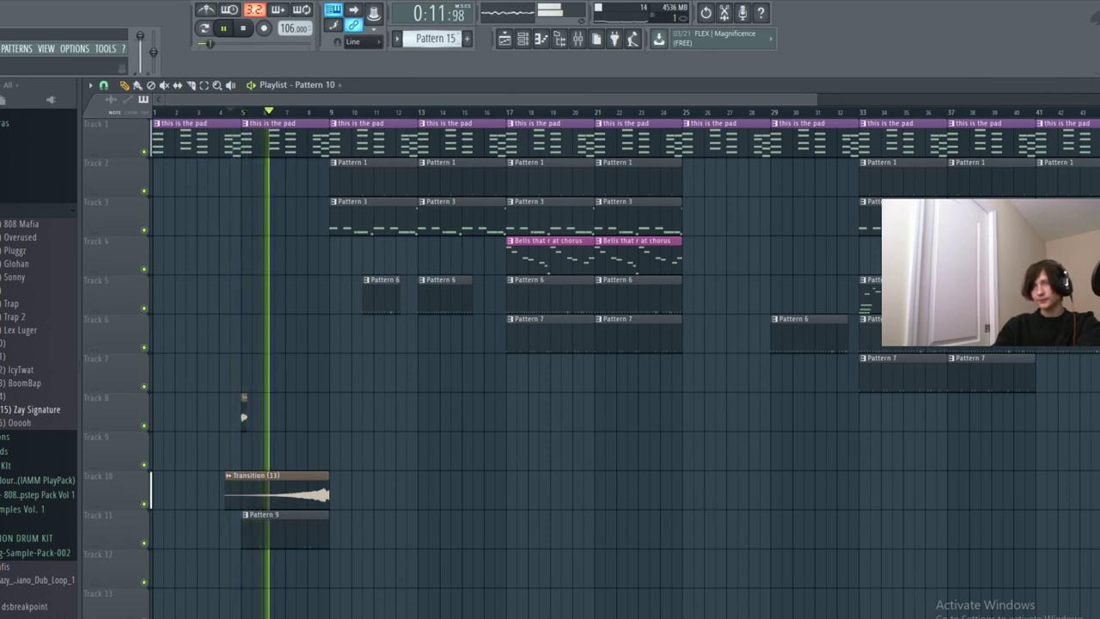
scroll(439, 38, up, 4)
click(314, 559)
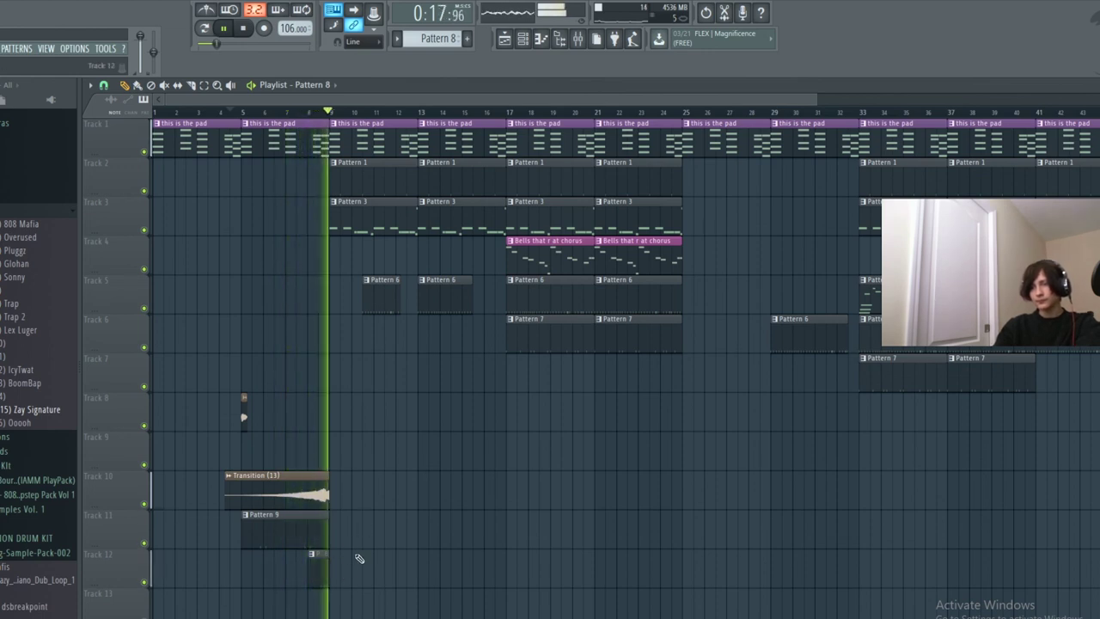
click(312, 533)
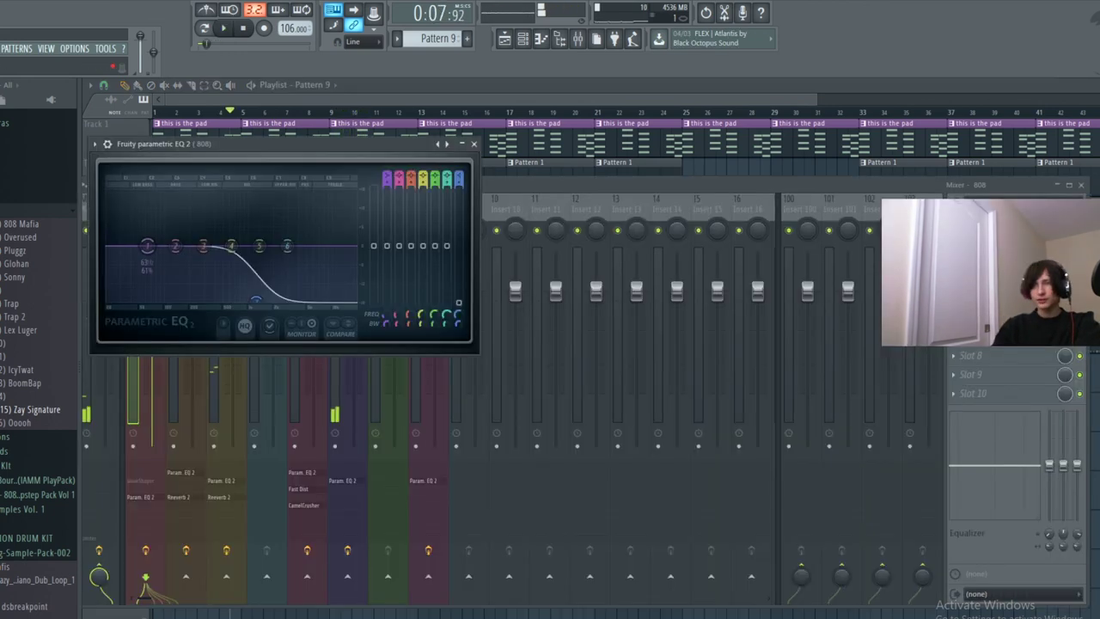
In the 808's Parametric EQ 2, make band 1 a high-pass at a lower frequency, boost the lows with band 2, and close the EQ.
click(214, 393)
right_click(148, 247)
click(215, 378)
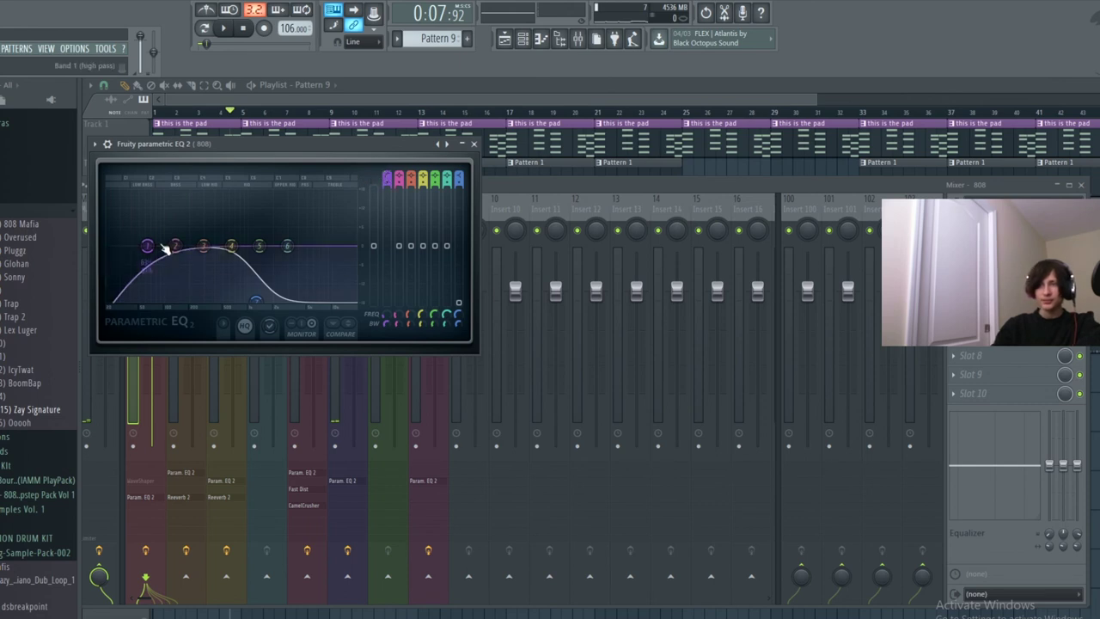
drag(147, 246, 127, 246)
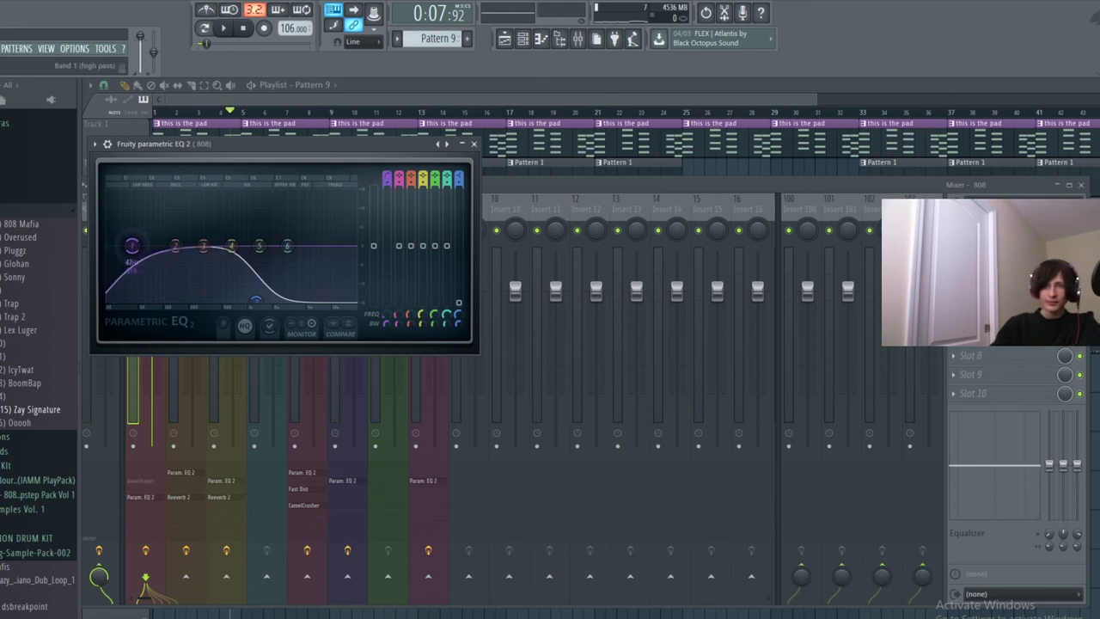
drag(169, 245, 155, 226)
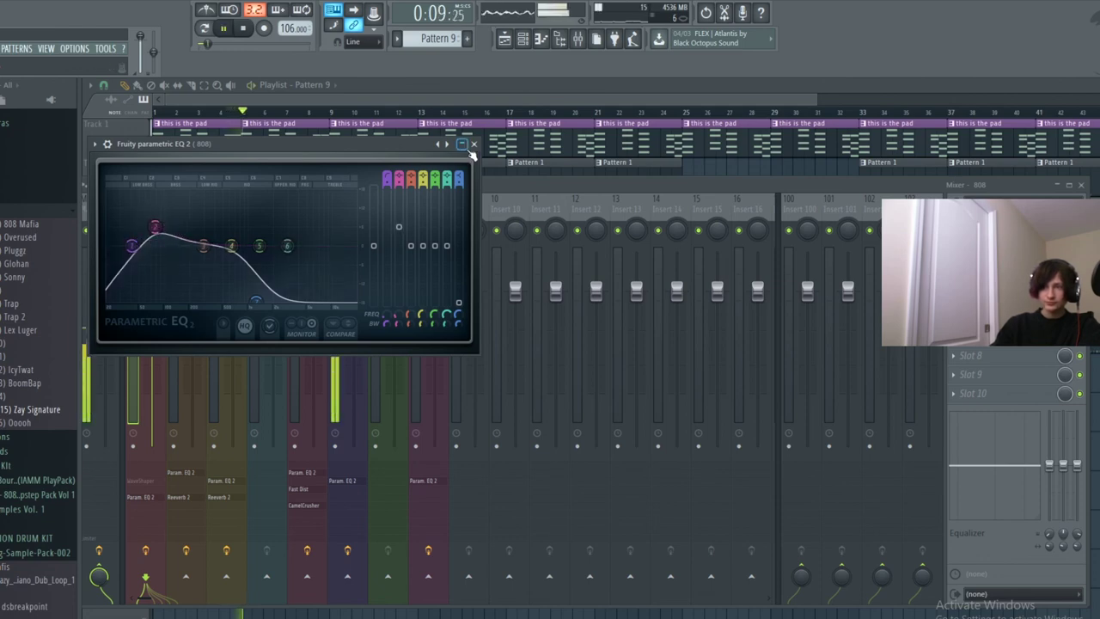
click(473, 144)
During playback, lower the clap fader to about -5.4 dB and load Fruity Reeverb 2 on the bells track.
drag(190, 310, 190, 316)
click(539, 346)
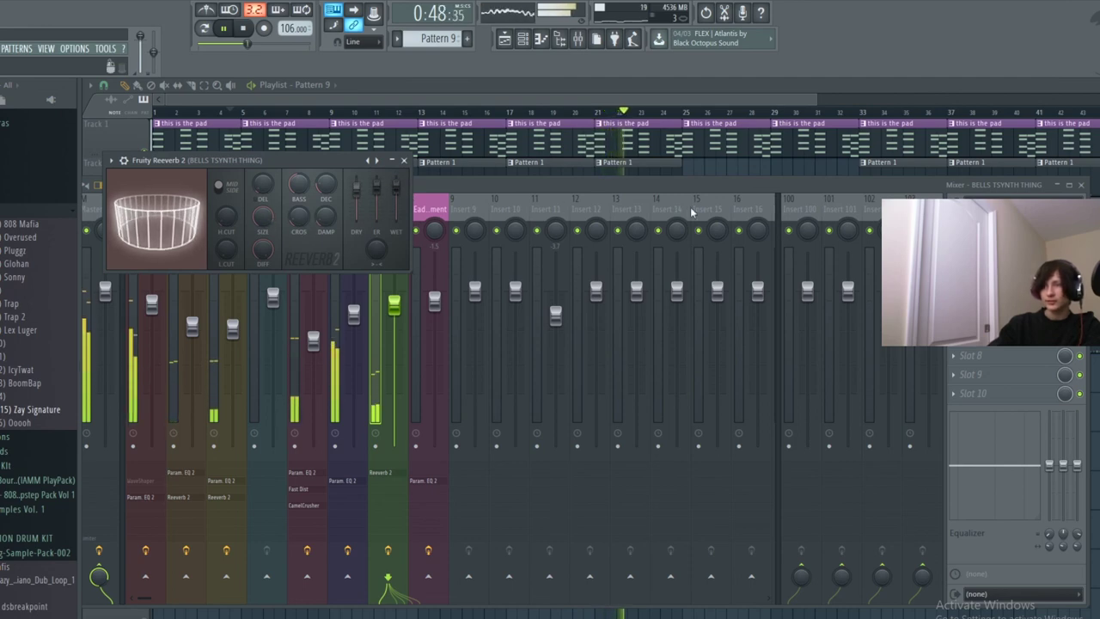
click(1065, 223)
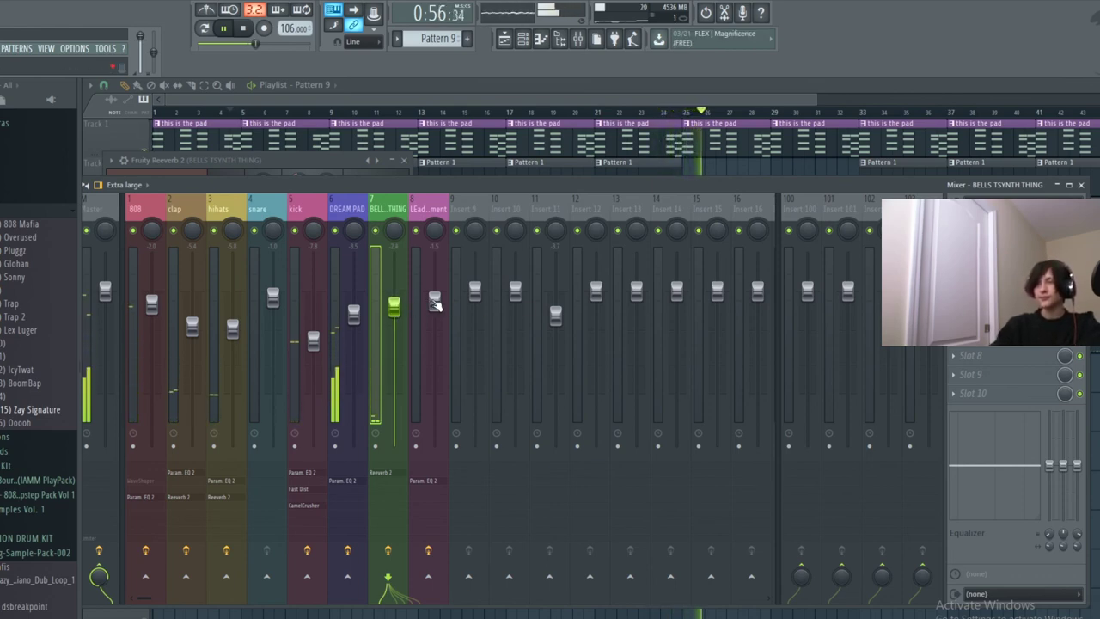
Lower the lead instrument fader to about -3.2 dB and add a Fruity Parametric EQ 2 that cuts its lows with band 1.
drag(434, 305, 434, 317)
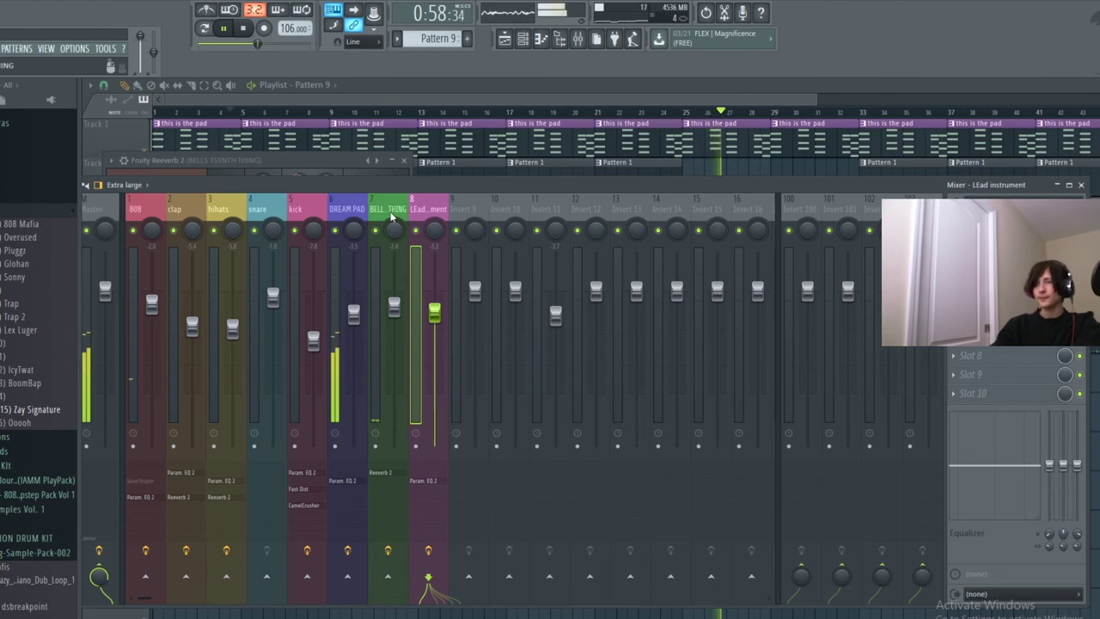
key(space)
click(955, 260)
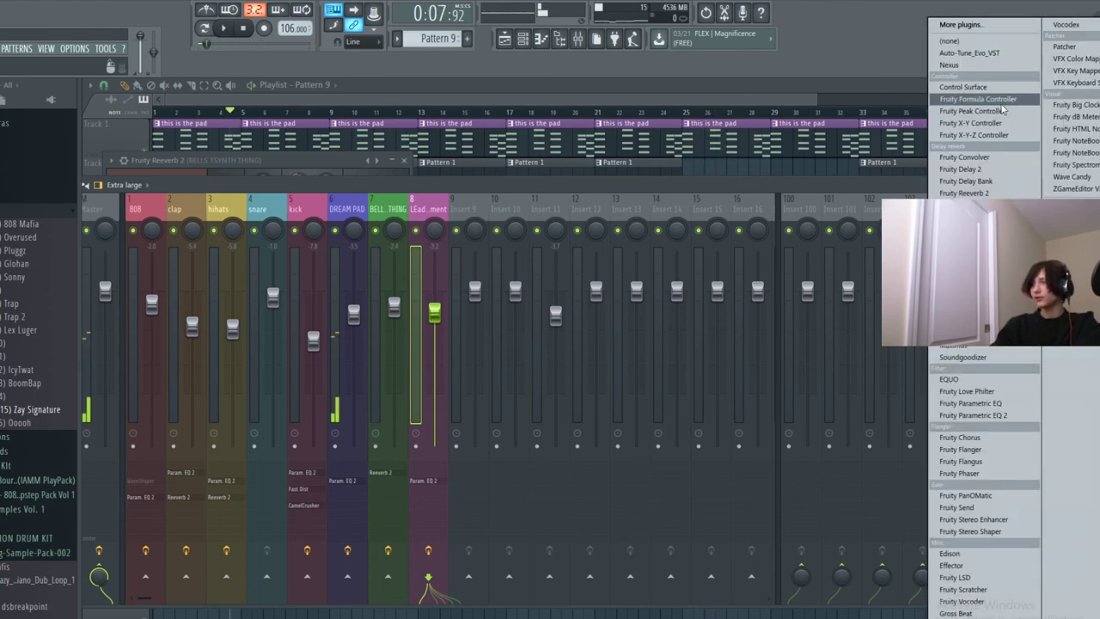
click(973, 415)
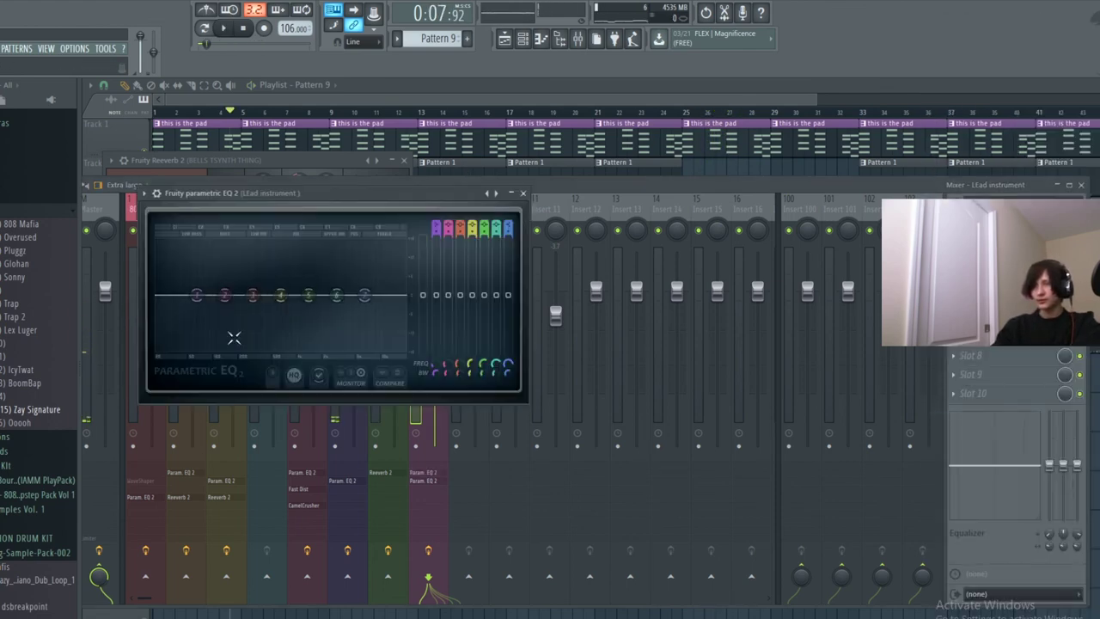
drag(196, 295, 237, 347)
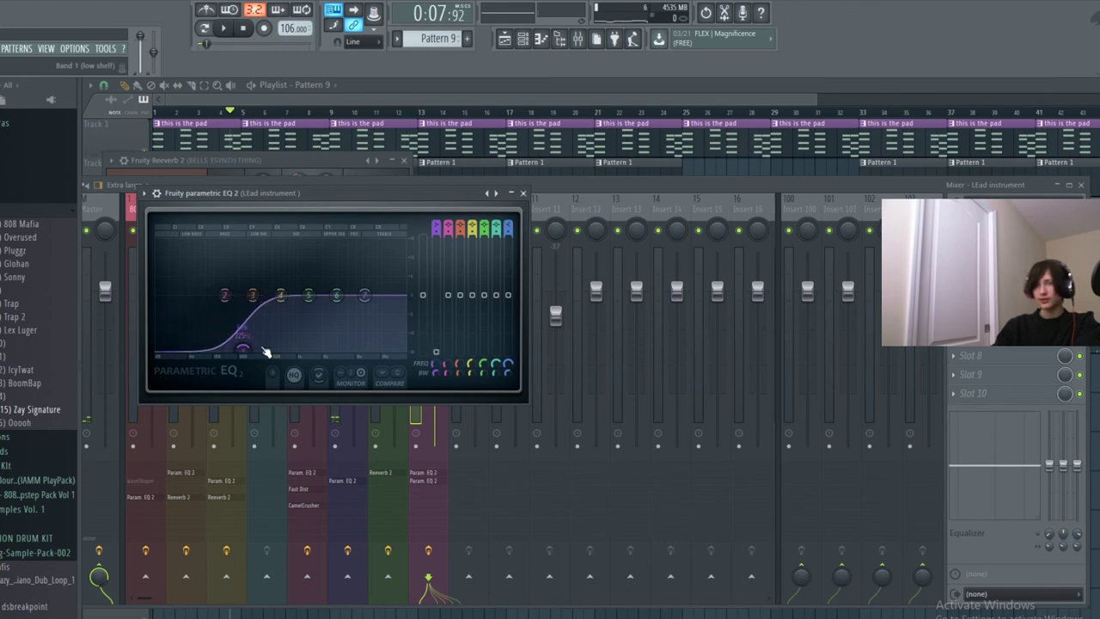
click(560, 200)
Add Fruity Parametric EQ 2 to the bells track and cut its lows with the band 1 low shelf.
click(456, 215)
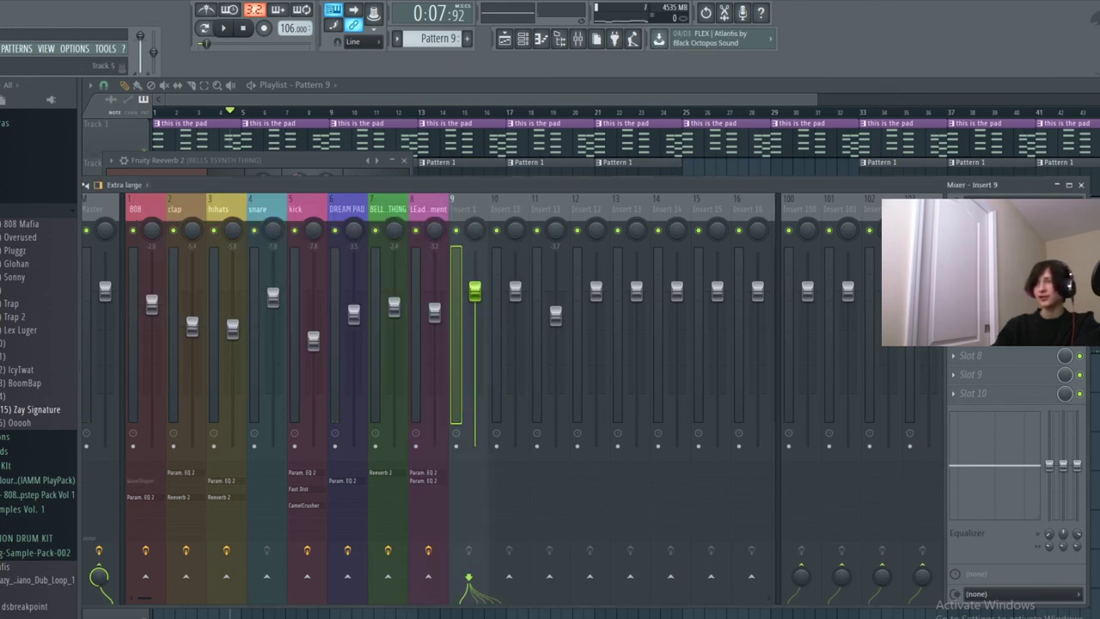
click(427, 208)
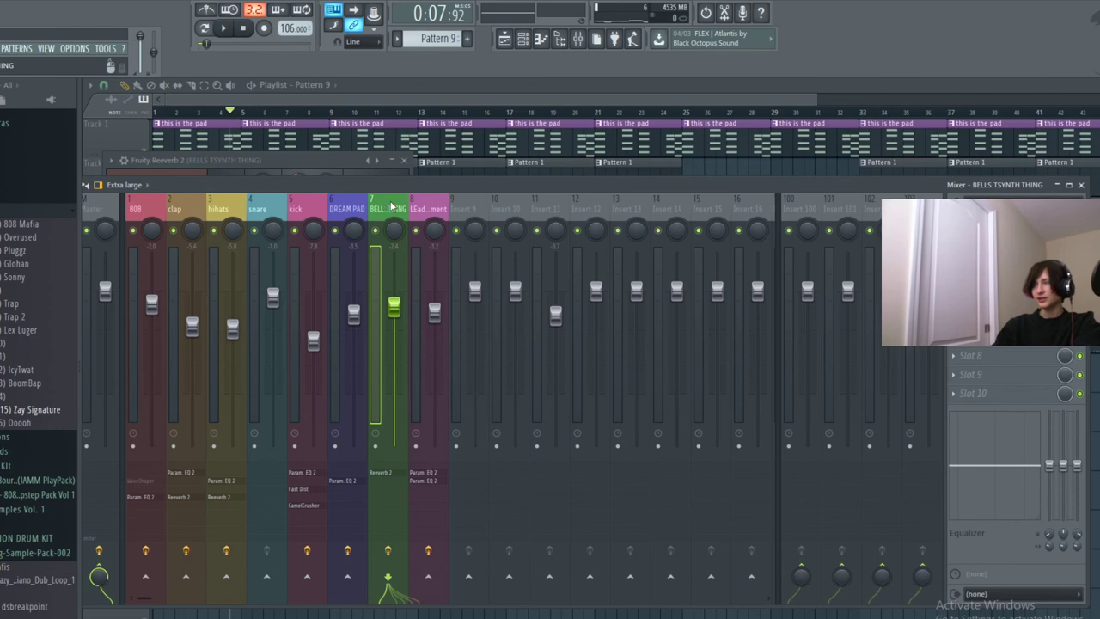
click(998, 260)
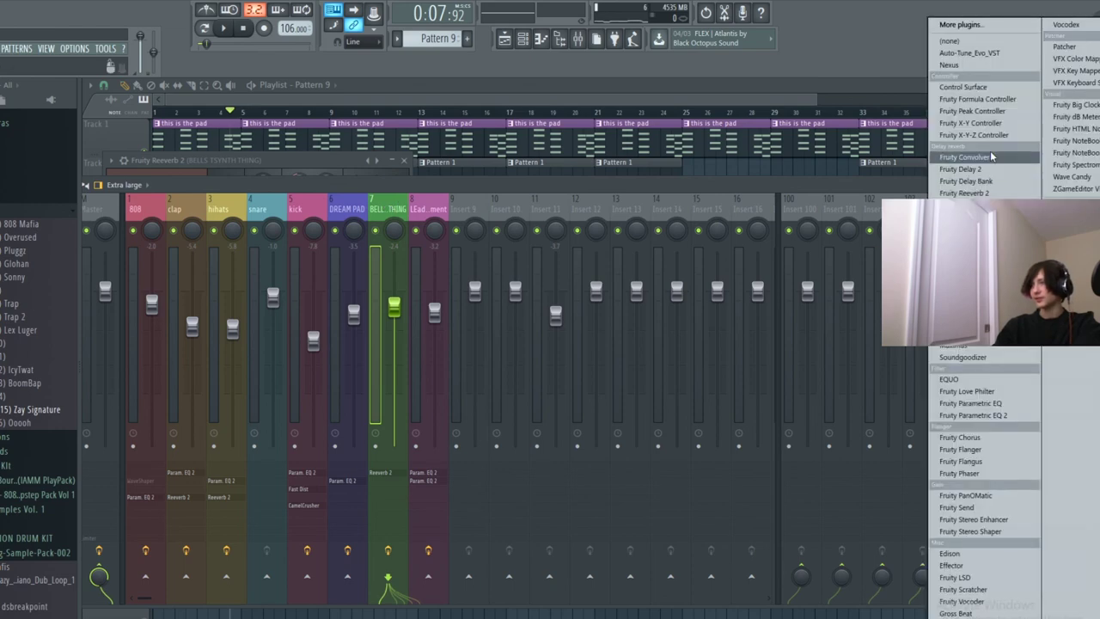
click(1004, 416)
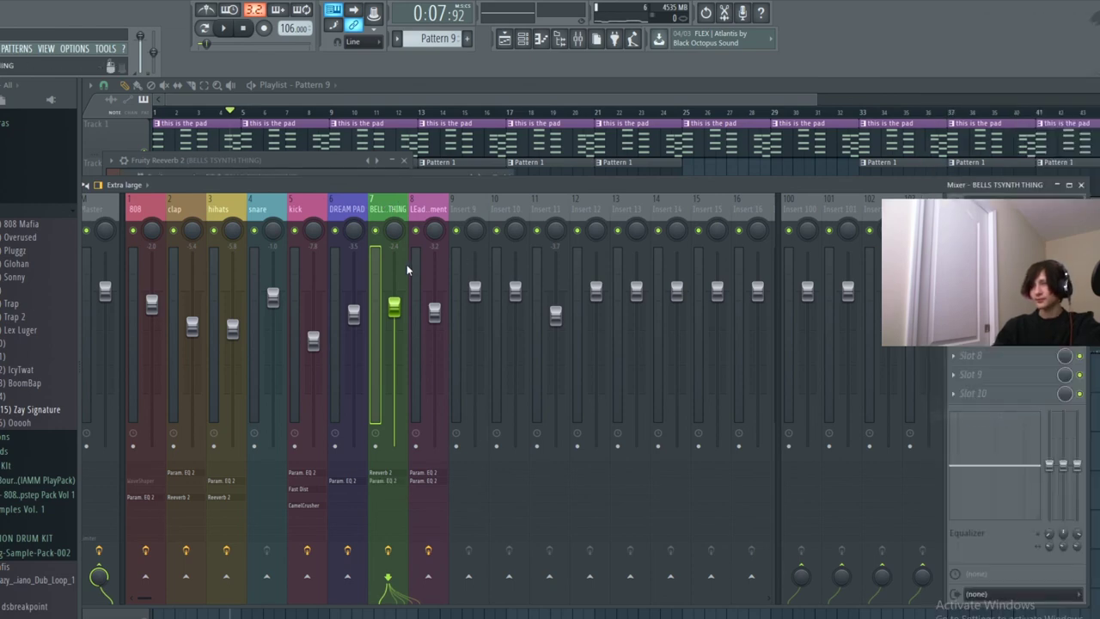
drag(180, 278, 220, 332)
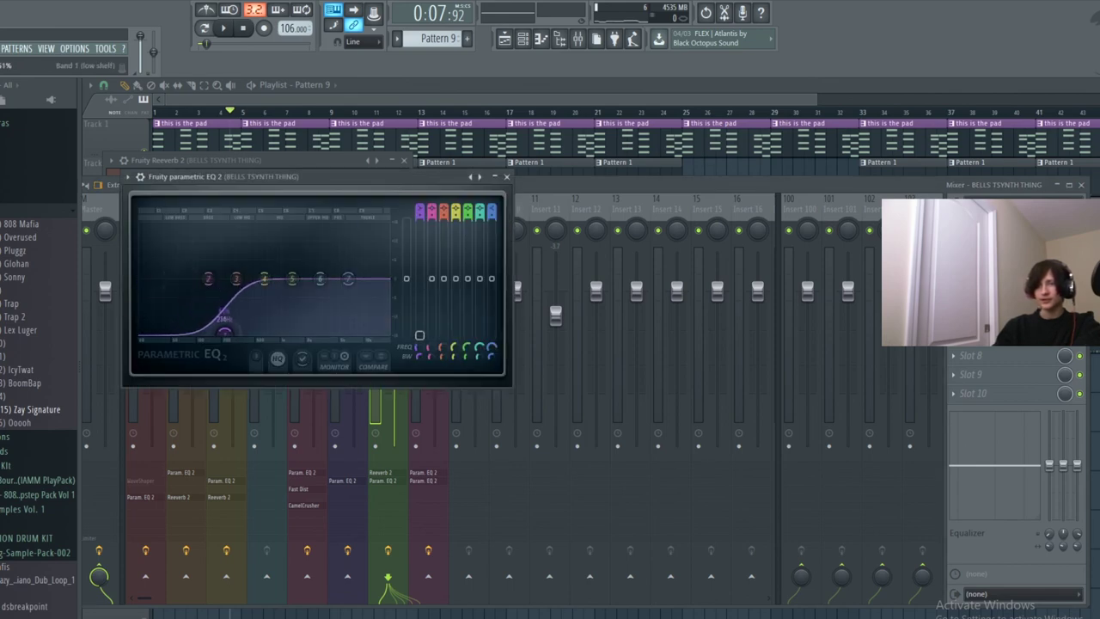
Play the arrangement from bar 9 with the whole song length shown in the playlist.
mouse_move(330, 110)
mouse_down()
mouse_move(184, 111)
mouse_move(331, 127)
mouse_up()
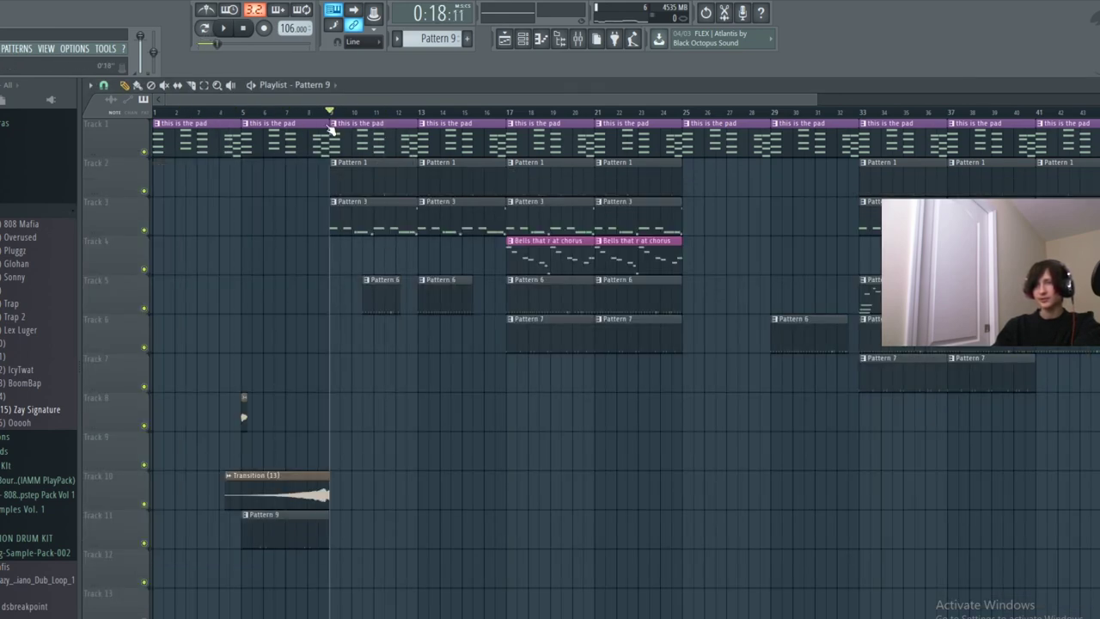
key(space)
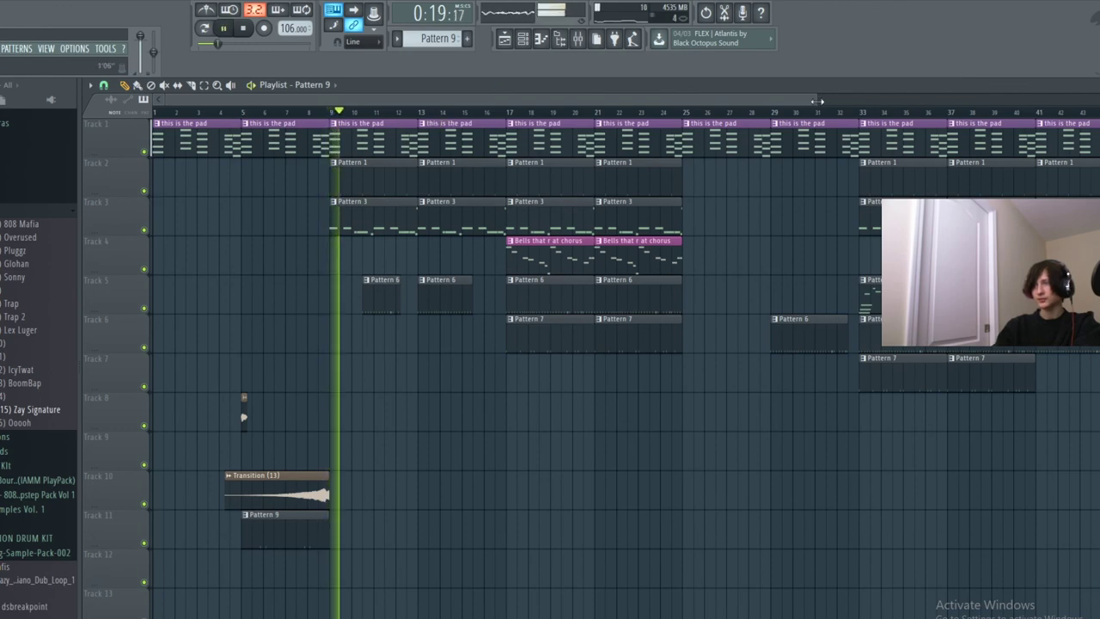
drag(816, 98, 1092, 98)
drag(821, 99, 381, 93)
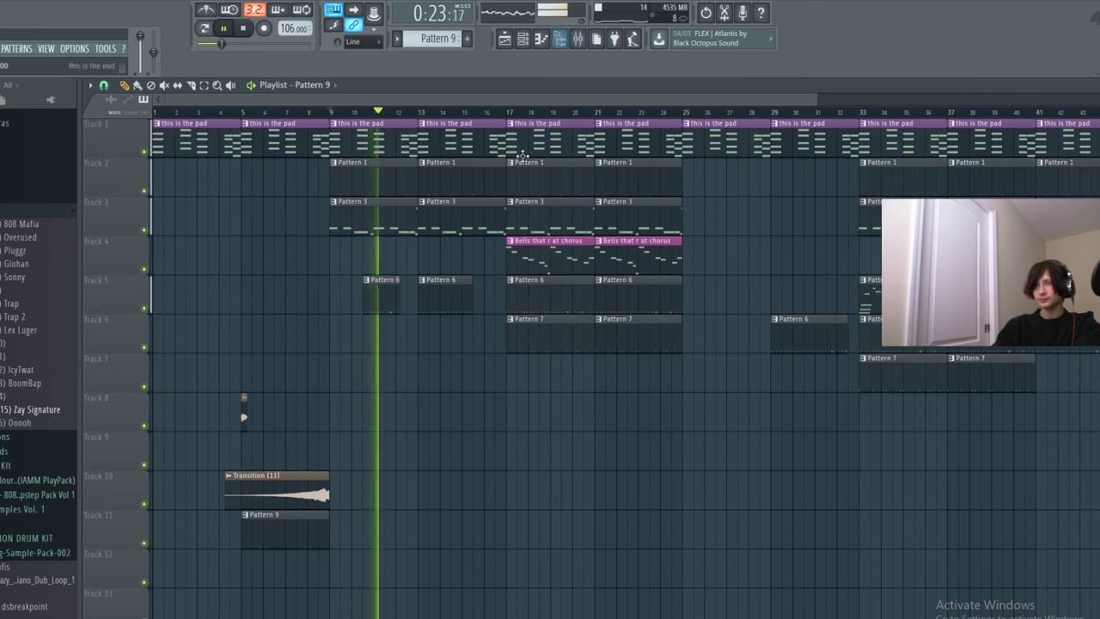
drag(815, 101, 983, 101)
key(space)
Place the Crash (2) Trap sample on Track 12 at bar 9 and play the transition from about bar 8.
click(287, 116)
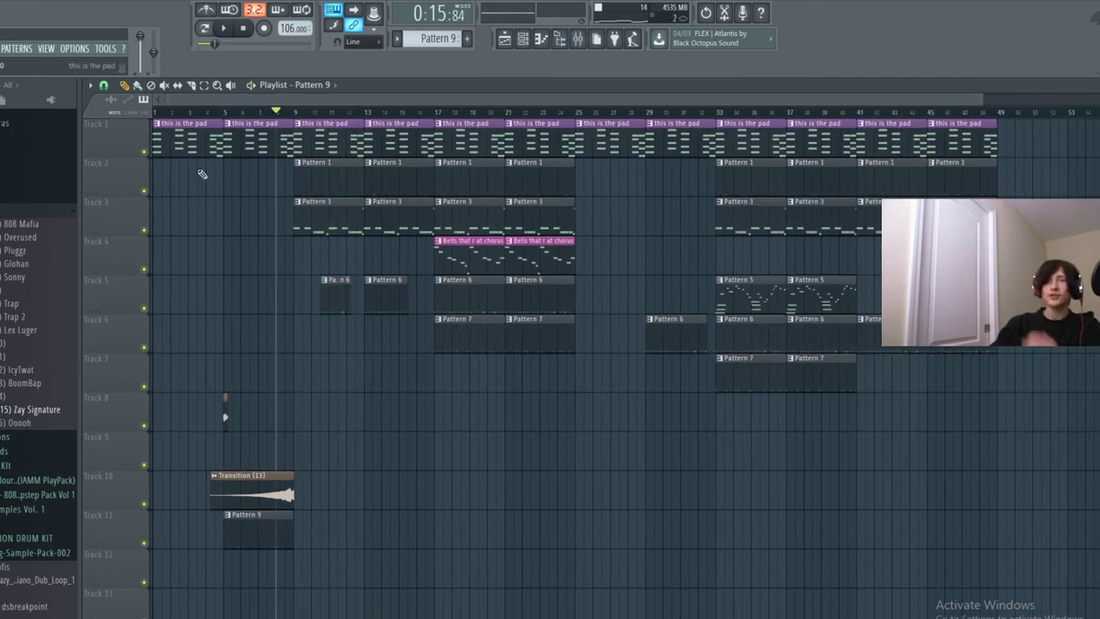
click(25, 216)
scroll(17, 233, up, 3)
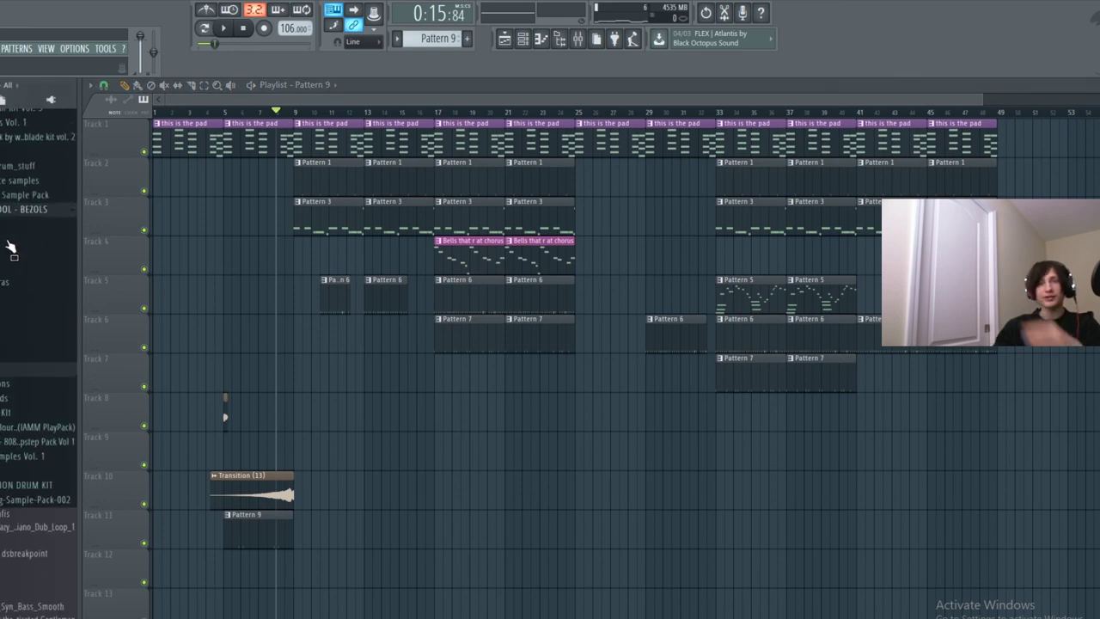
click(3, 272)
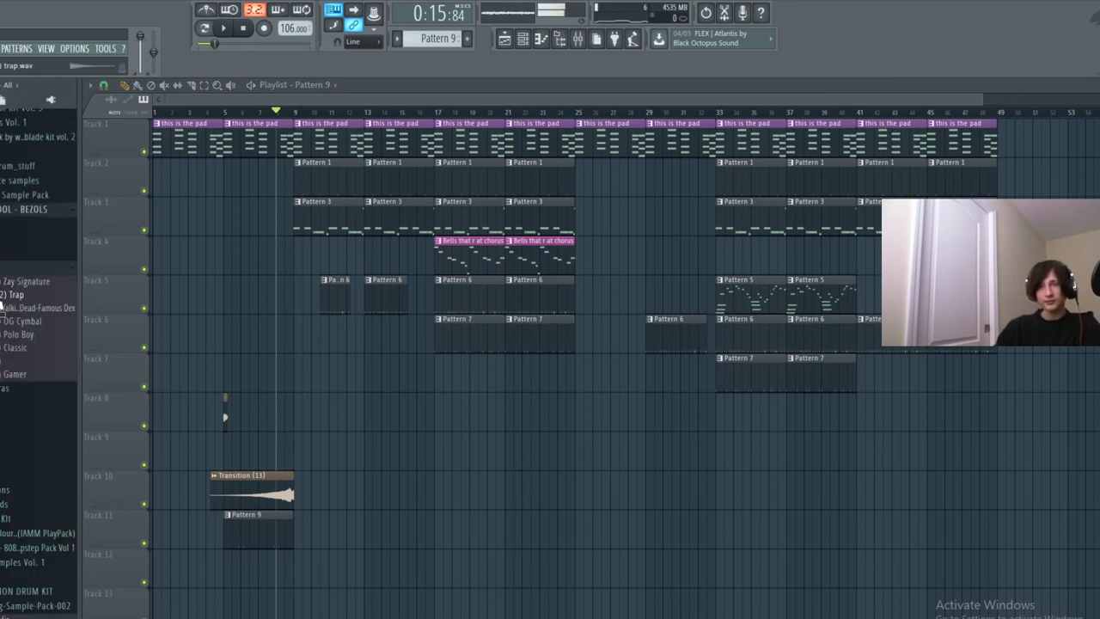
drag(294, 409, 293, 566)
scroll(293, 565, up, 5)
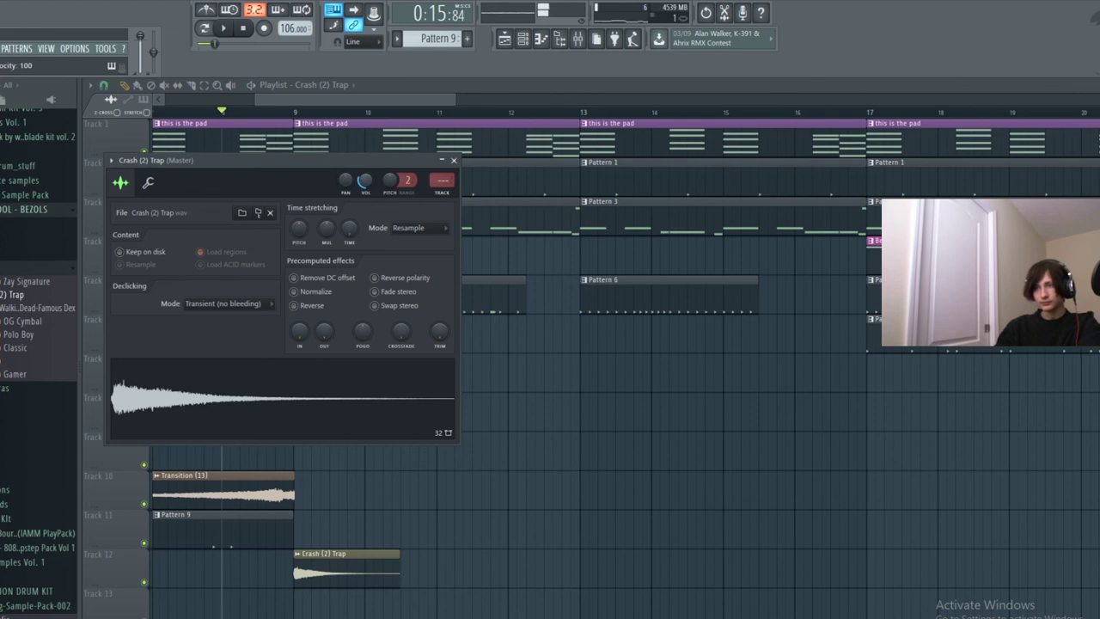
click(455, 160)
drag(256, 100, 165, 99)
key(space)
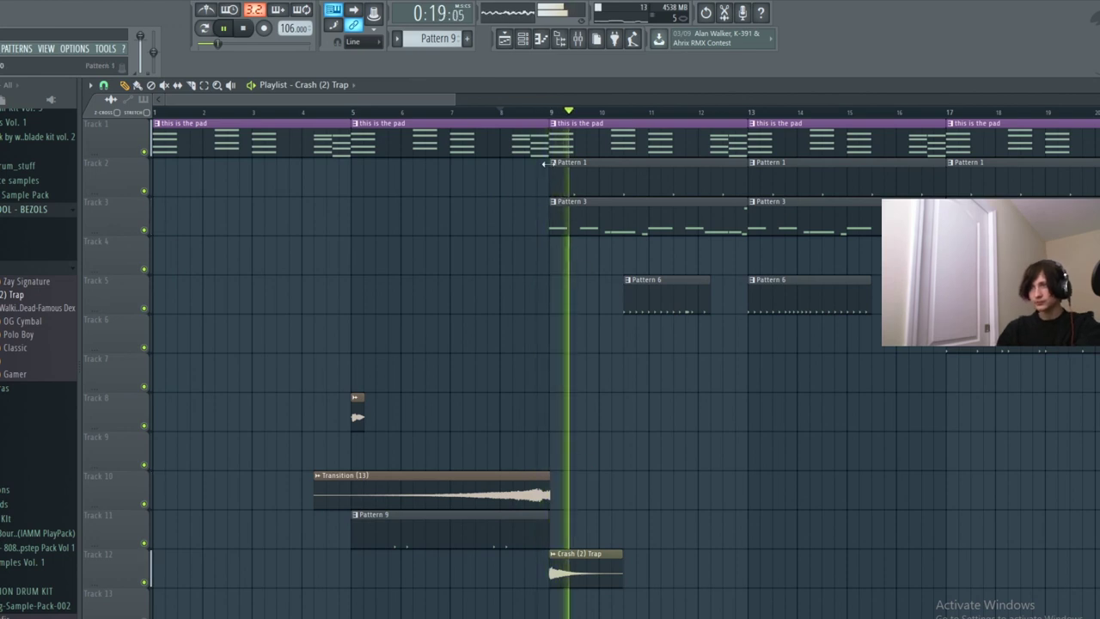
Listen to the section from bar 9 with the whole song length shown in the playlist, and stop playback.
scroll(653, 140, down, 1)
scroll(653, 139, down, 2)
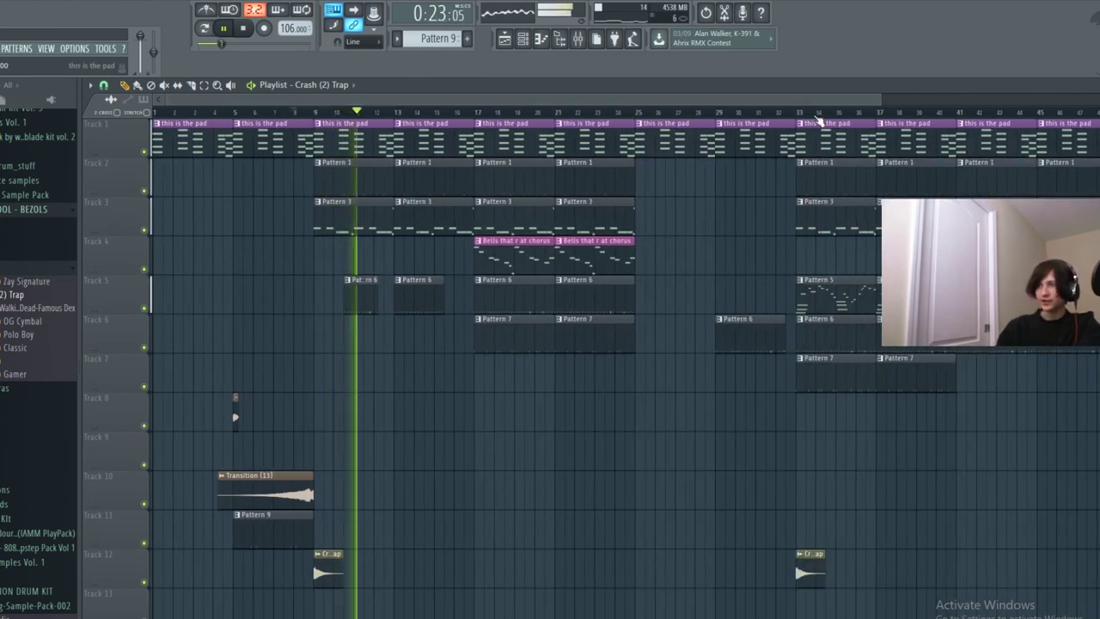
drag(830, 100, 849, 101)
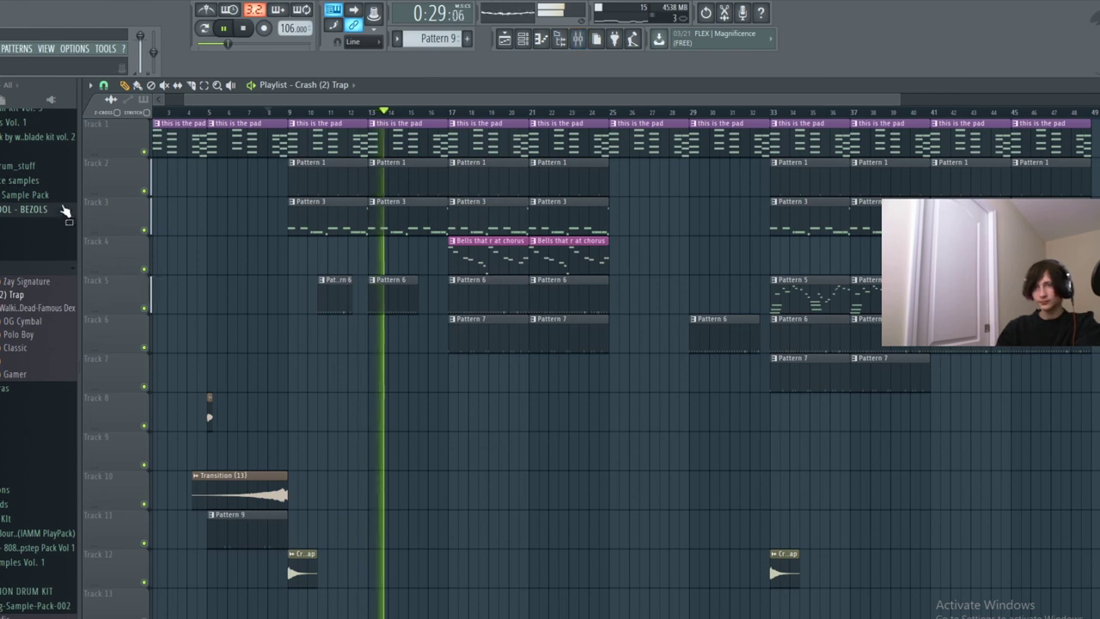
click(45, 211)
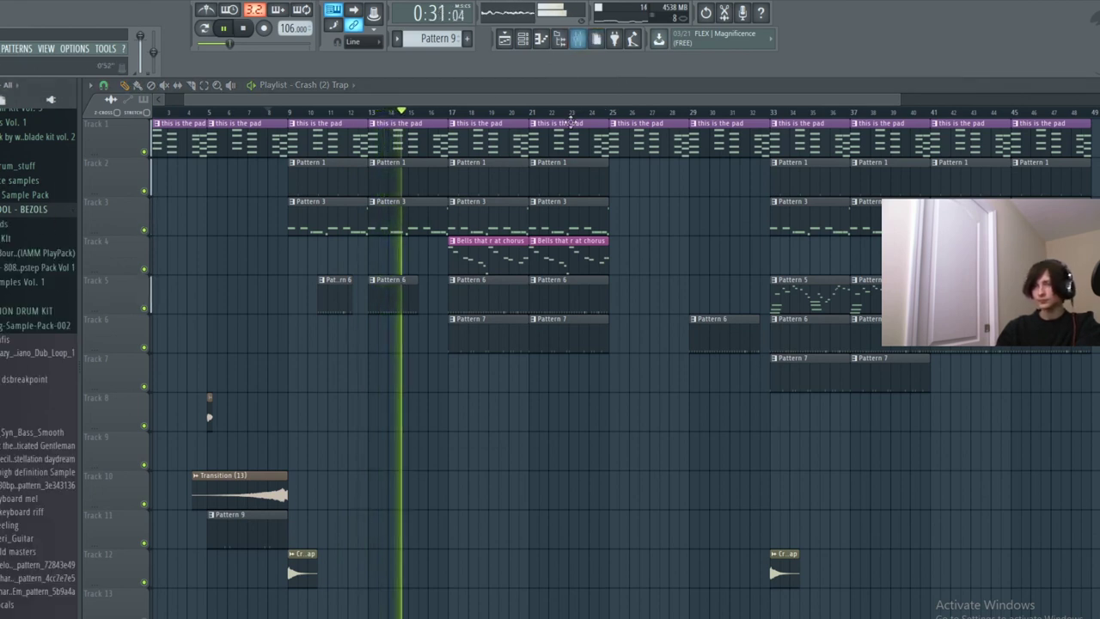
key(space)
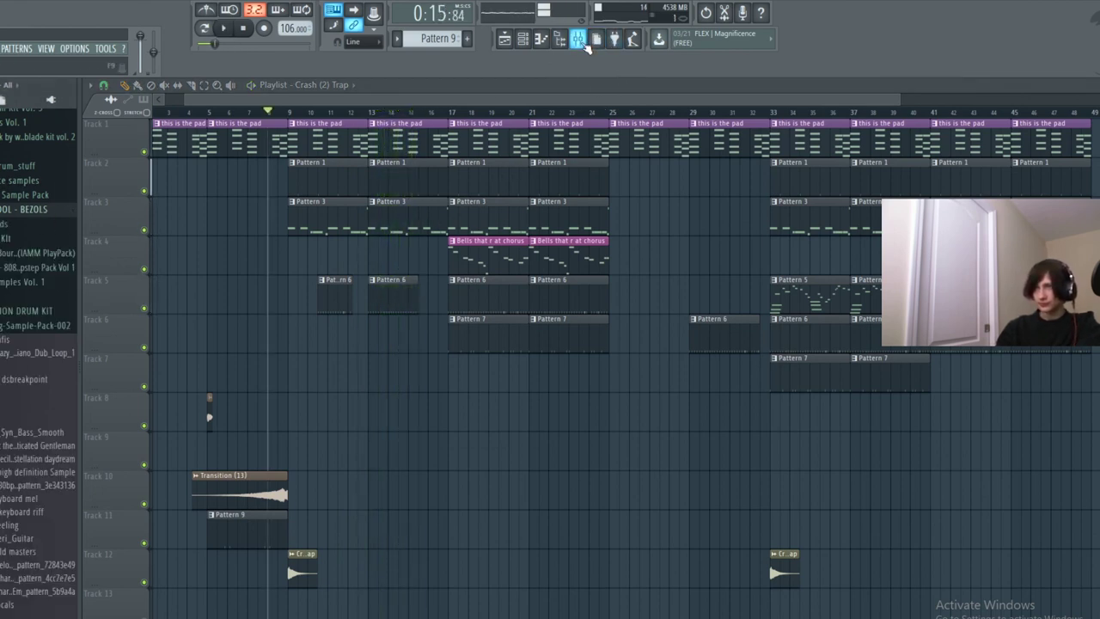
Balance the drum faders in the mixer with the 808 at about -4 dB, clap about -4.2 dB and hihats about -6.3 dB.
click(577, 45)
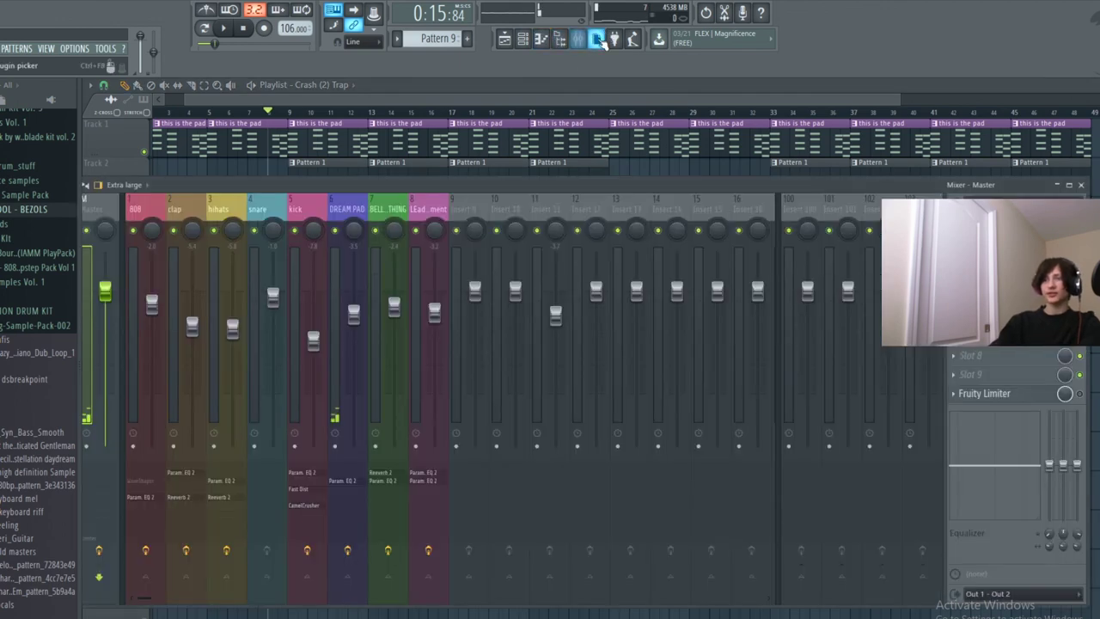
click(152, 303)
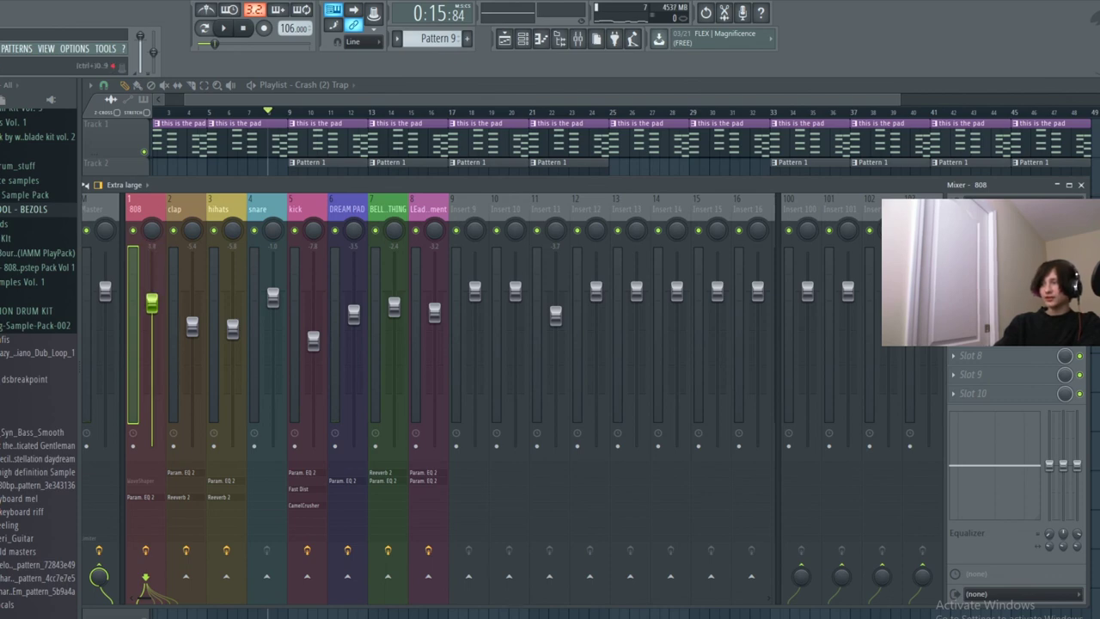
click(973, 260)
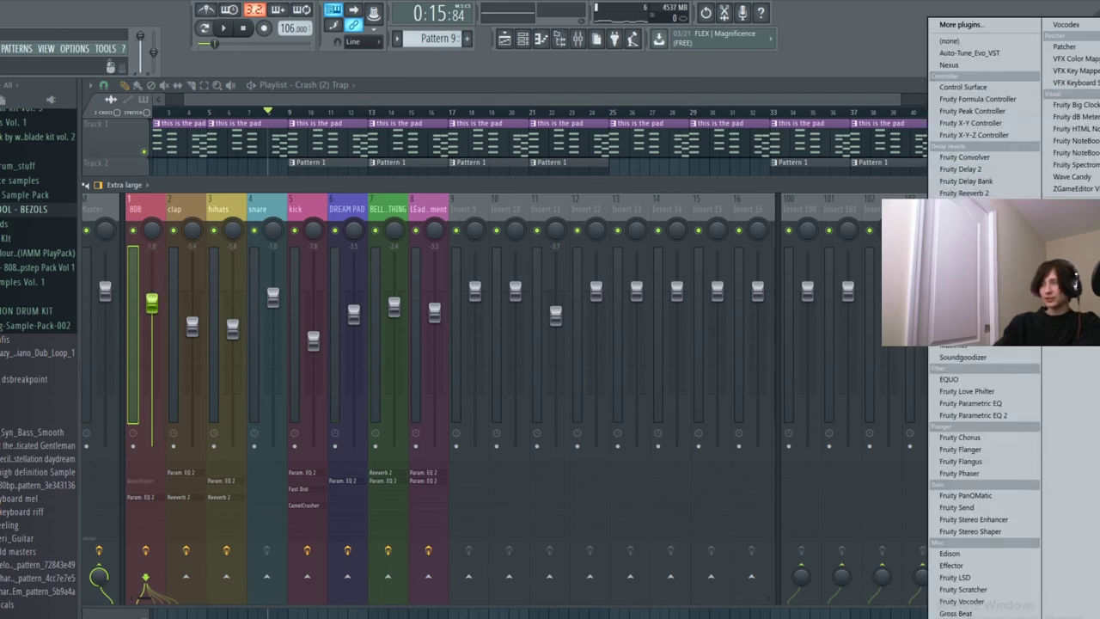
click(836, 190)
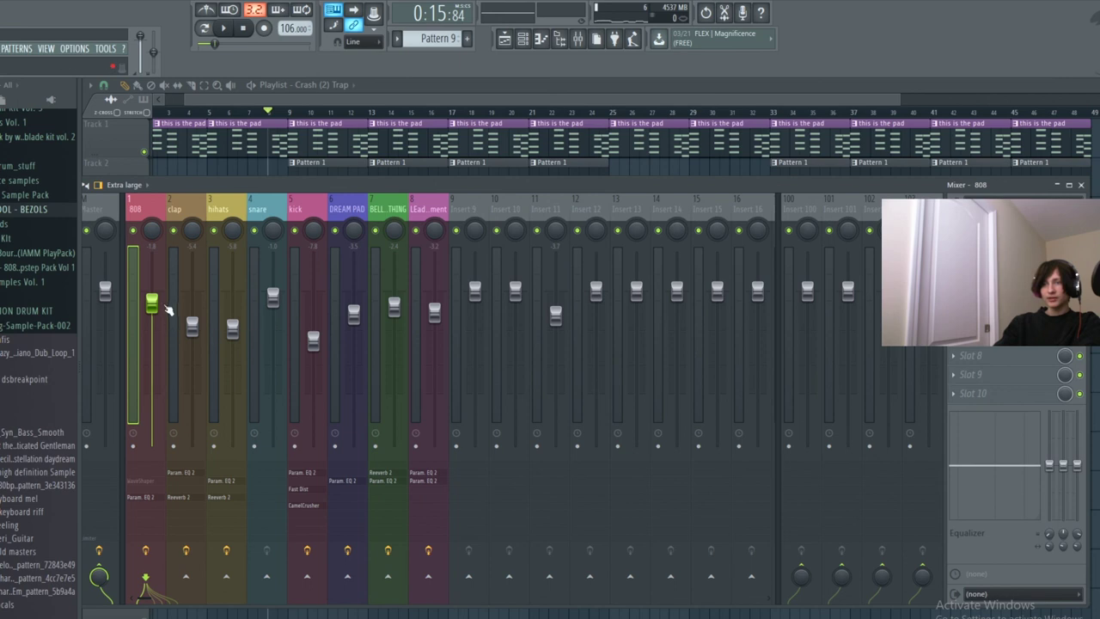
drag(192, 326, 192, 305)
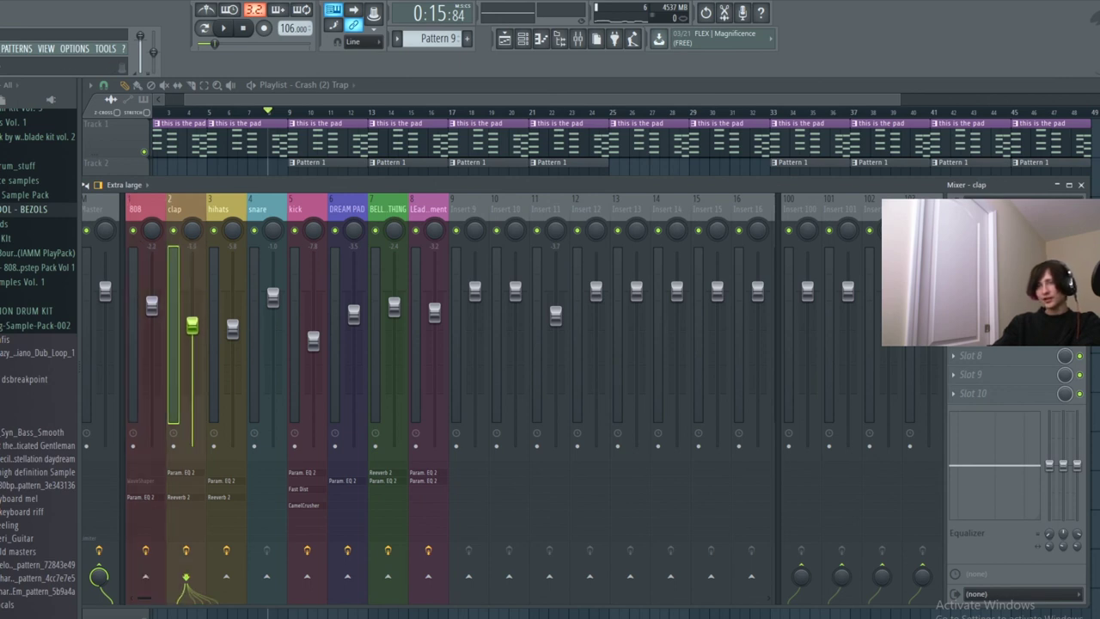
click(232, 329)
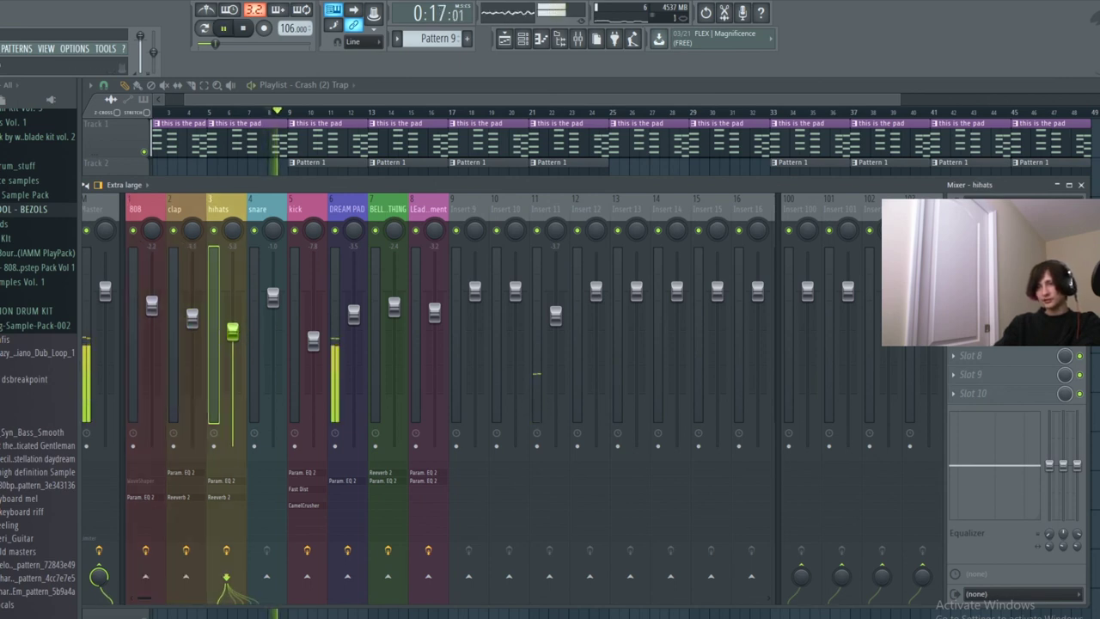
drag(151, 305, 152, 311)
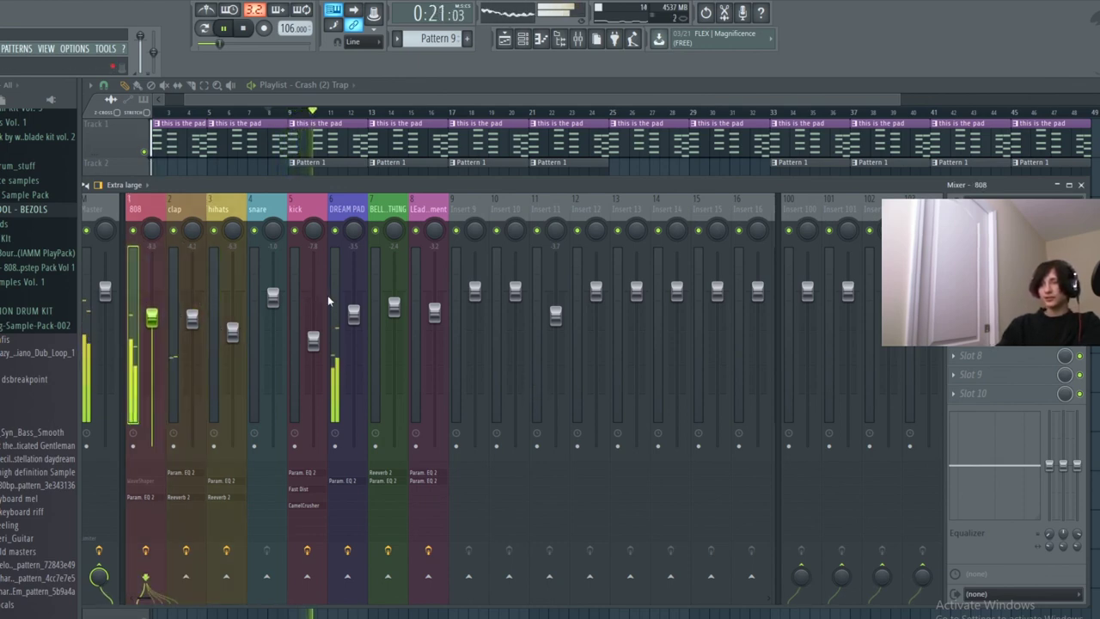
Lower the DREAM PAD fader to about -4.6 dB and add Fruity Reeverb 2 to that track with a different preset.
drag(354, 315, 354, 322)
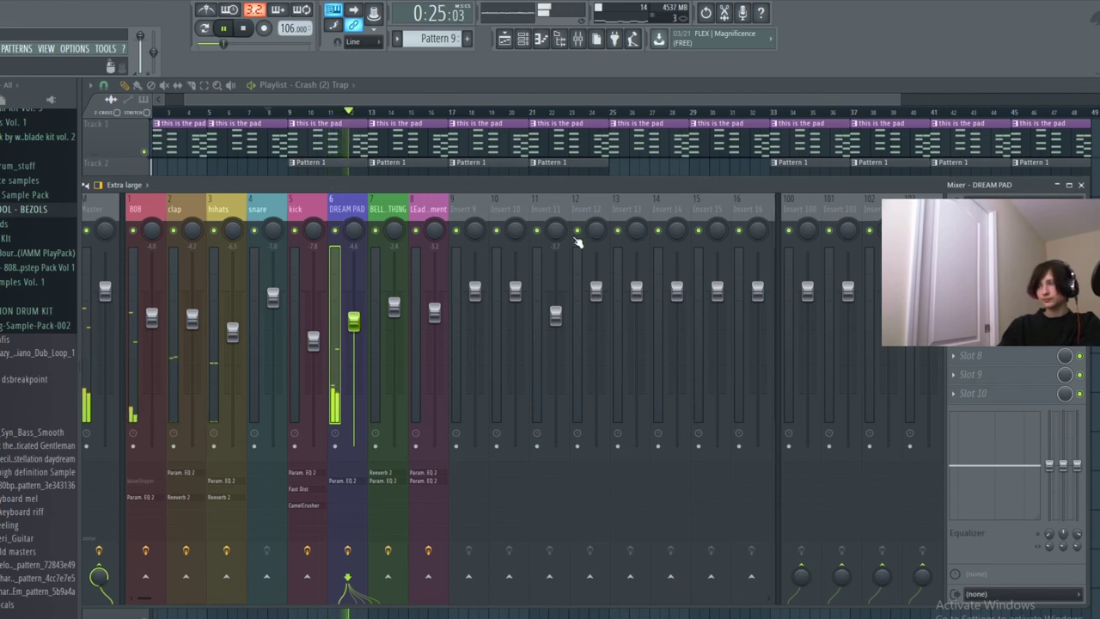
click(993, 243)
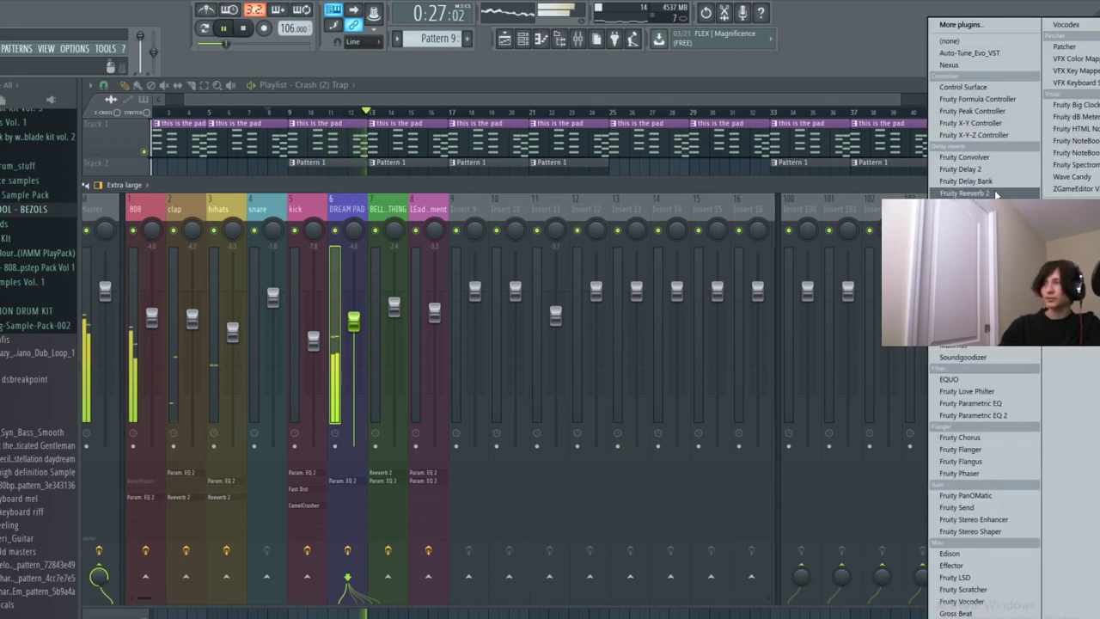
click(965, 193)
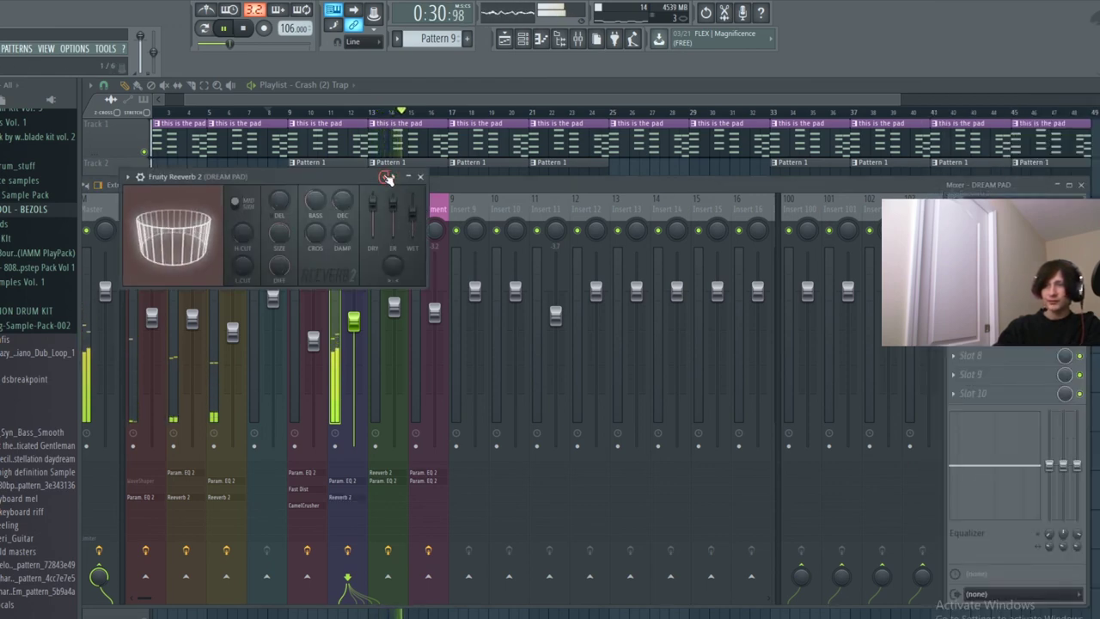
click(394, 177)
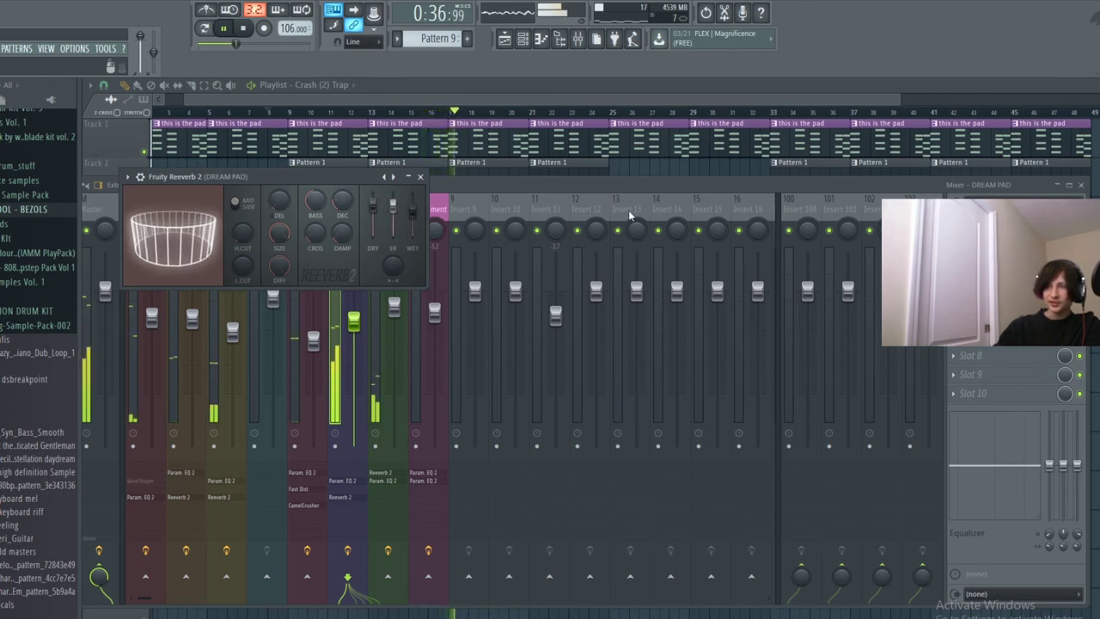
click(1080, 279)
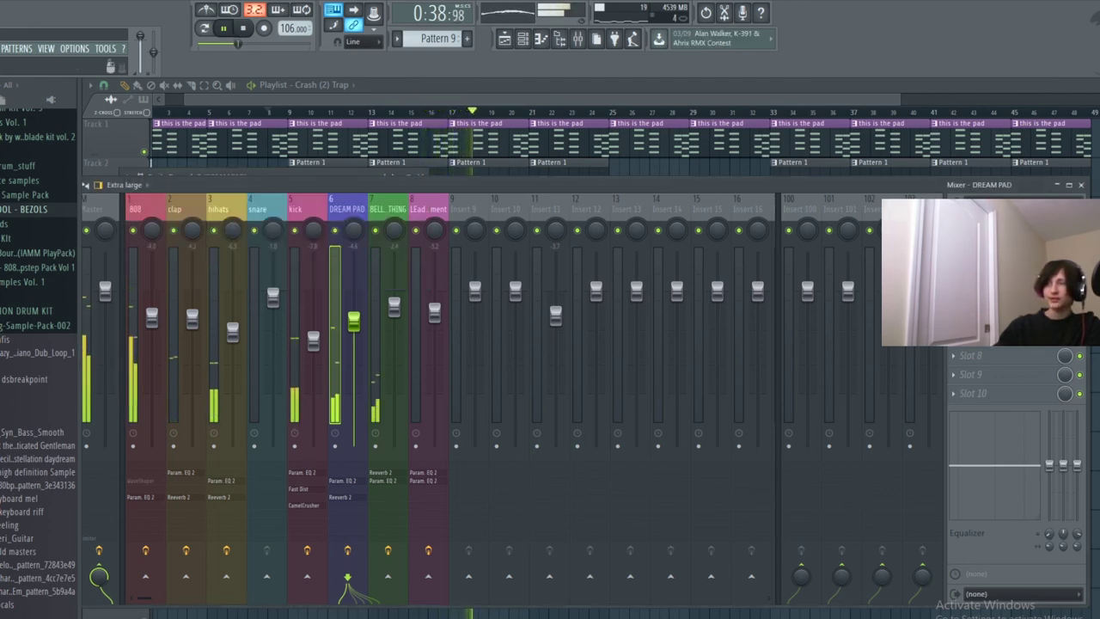
Set the faders to about -3.6 dB for DREAM PAD, -3.8 dB for the bells, 0 dB for clap and -7.1 dB for hihats.
drag(357, 325, 403, 318)
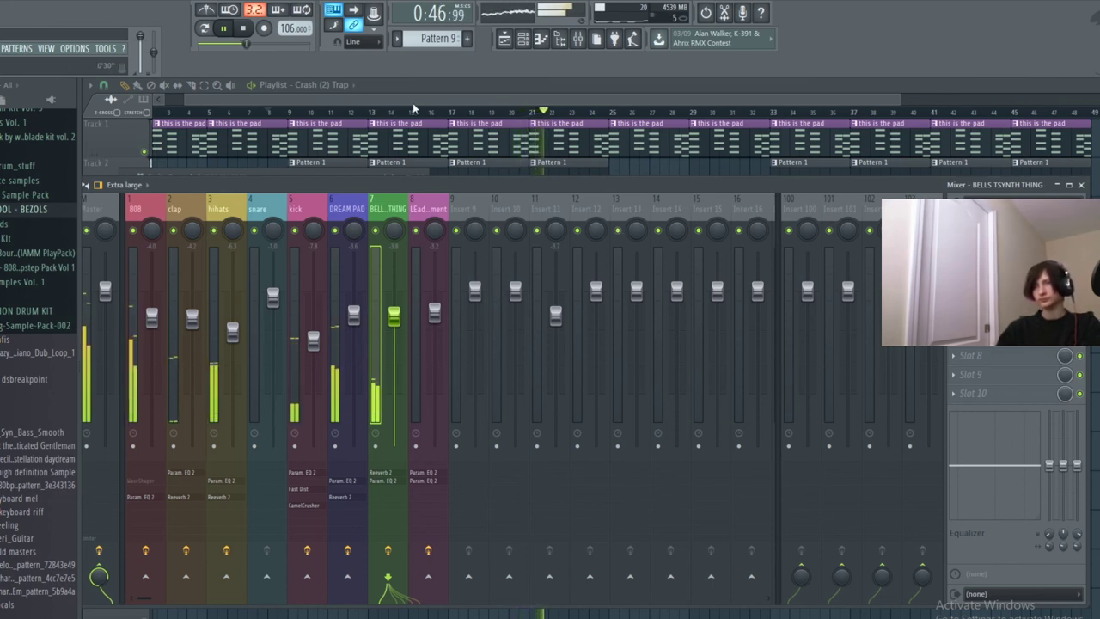
click(179, 323)
drag(191, 319, 190, 292)
drag(232, 330, 233, 337)
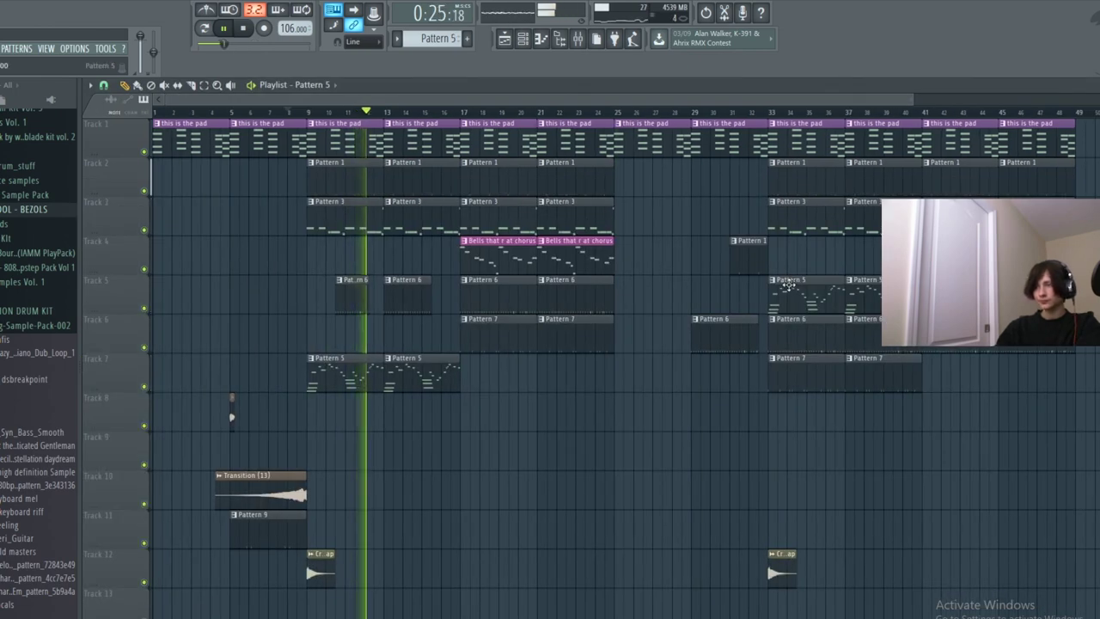
Remove the Pattern 5 clips at bars 33 and 37 on Track 5 and place them on Track 8 instead.
right_click(788, 287)
right_click(863, 296)
click(782, 406)
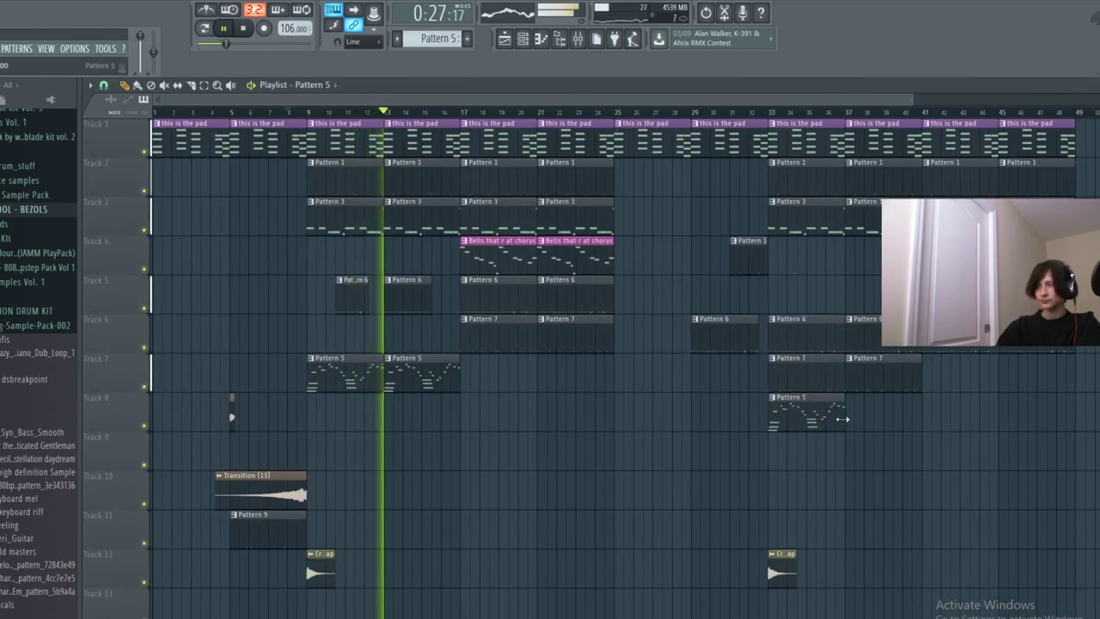
click(856, 405)
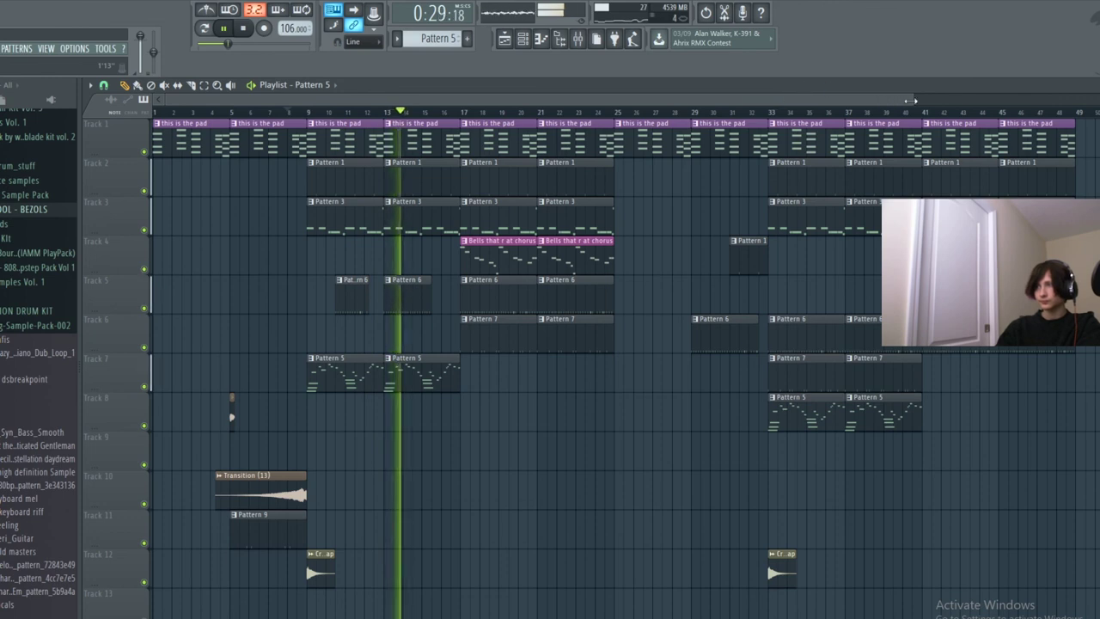
Listen to the arrangement, stop playback, select Pattern 1 and look over the clips on all playlist tracks.
drag(912, 100, 1042, 119)
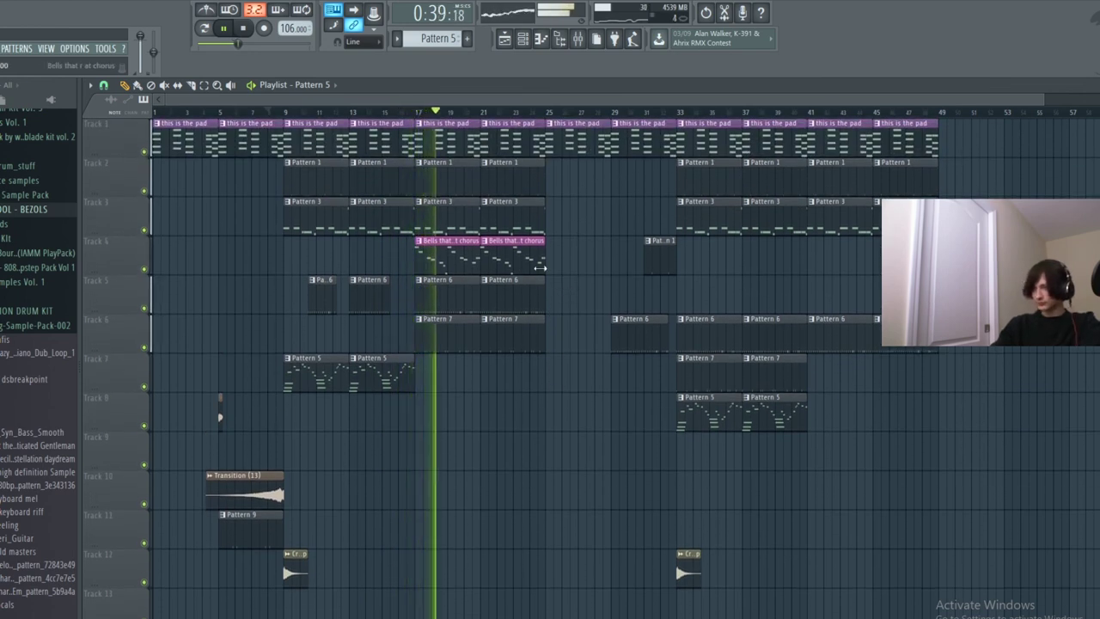
click(523, 38)
mouse_move(440, 39)
mouse_down()
mouse_move(440, 14)
mouse_move(440, 58)
mouse_up()
key(space)
key(F6)
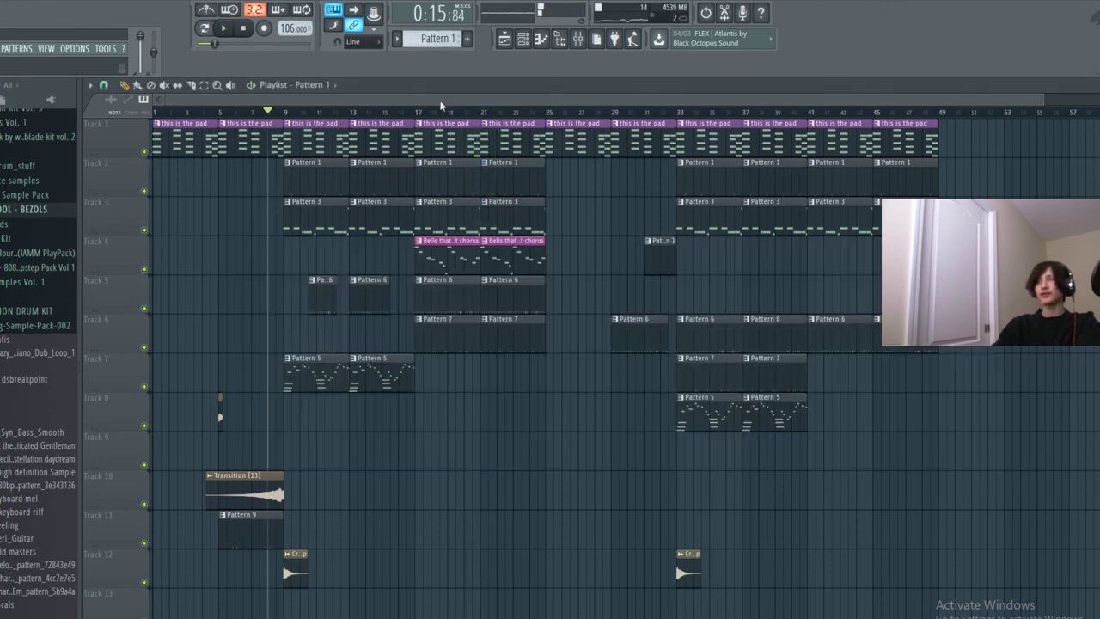
scroll(346, 140, down, 4)
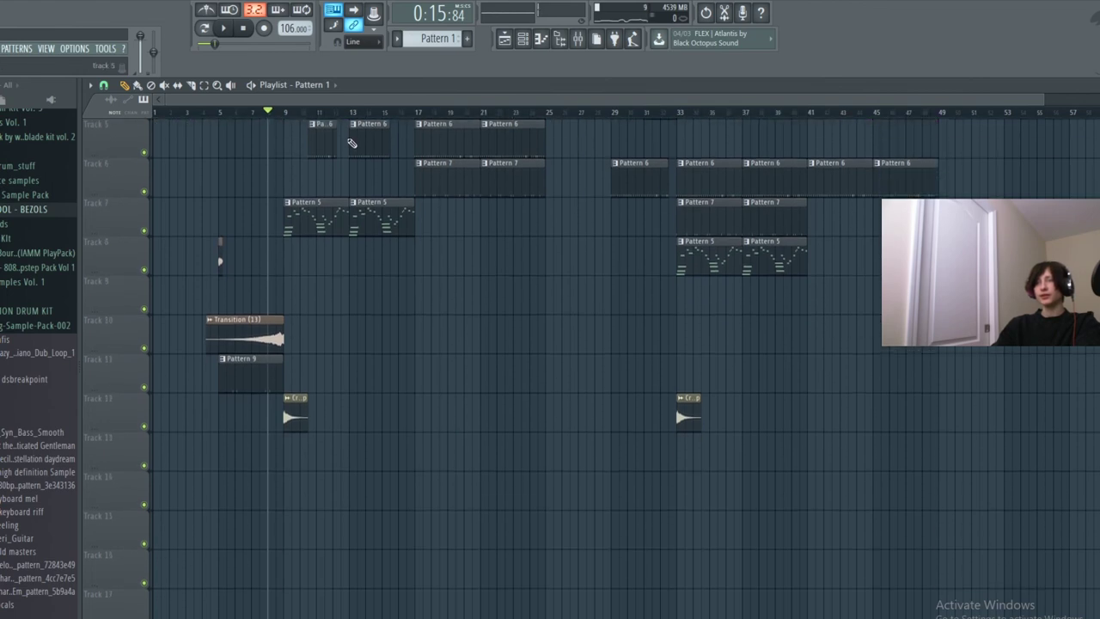
scroll(420, 239, up, 4)
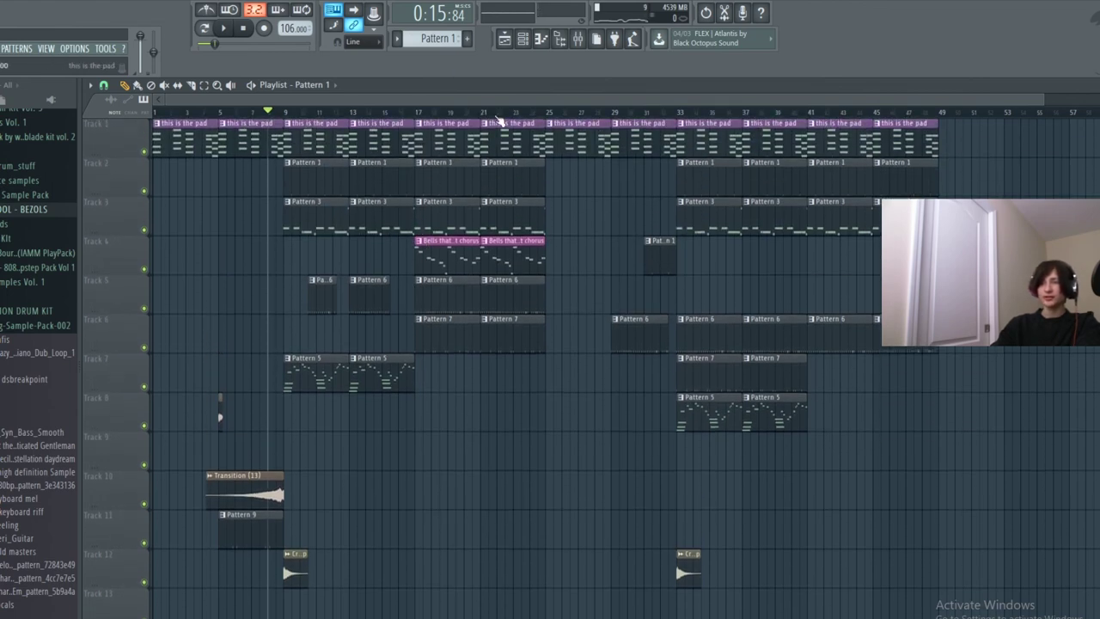
Step through the patterns in the channel rack and return the playhead to the start of the song.
click(522, 41)
scroll(458, 39, down, 6)
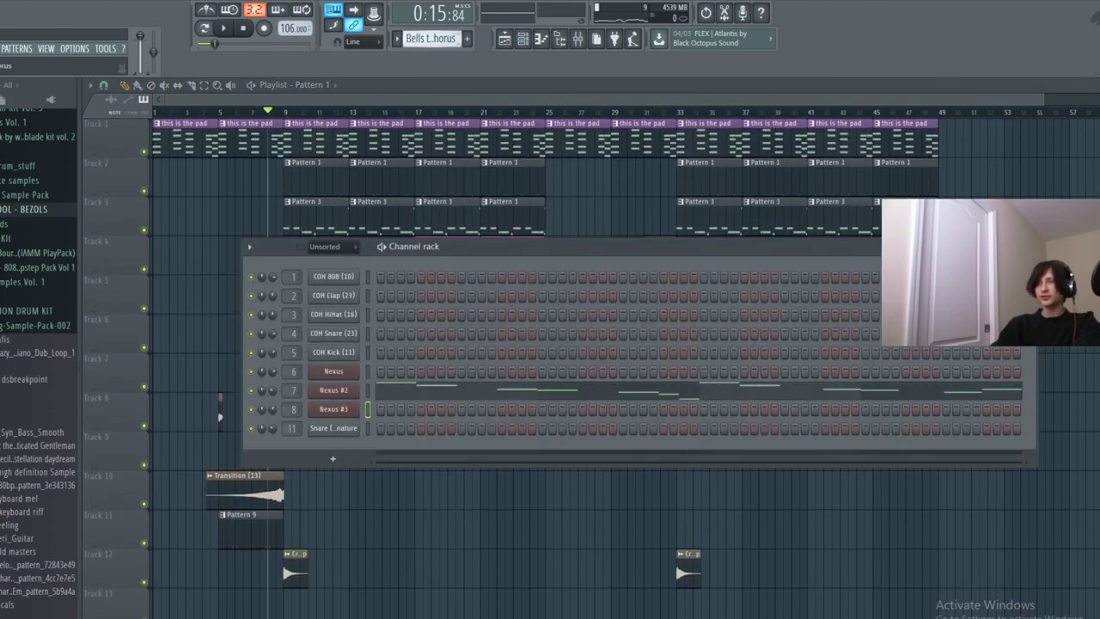
scroll(439, 38, down, 2)
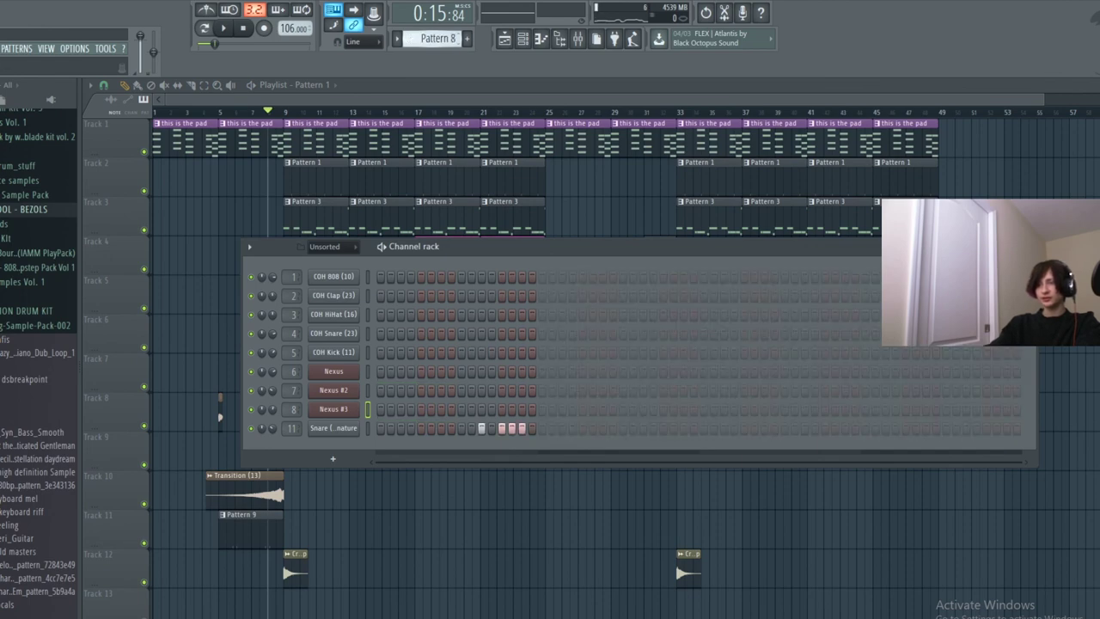
scroll(438, 38, up, 6)
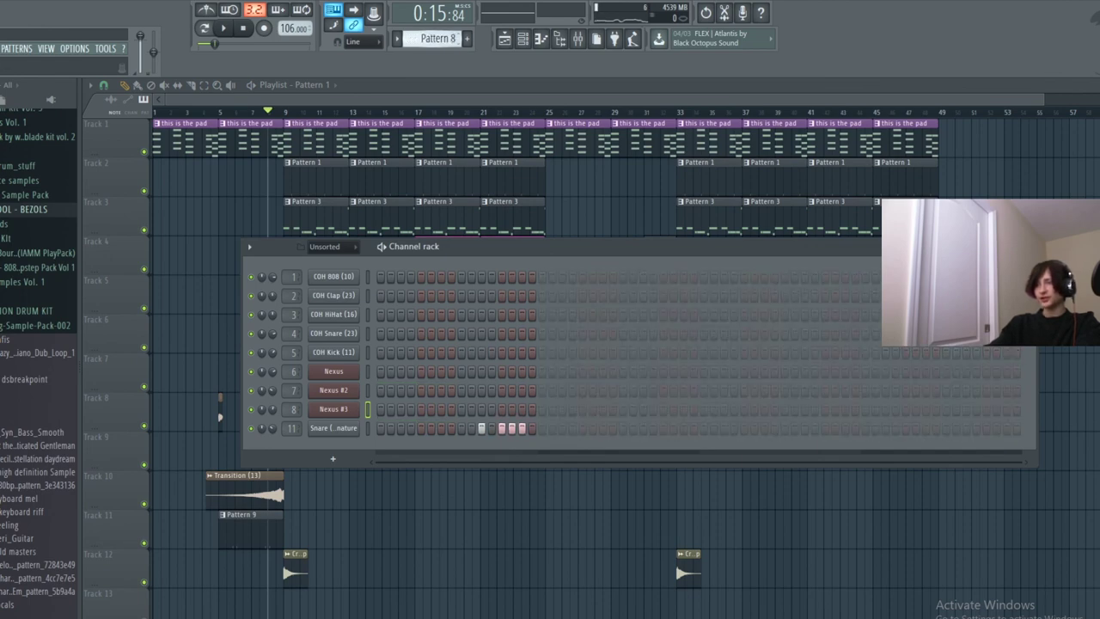
scroll(439, 38, up, 2)
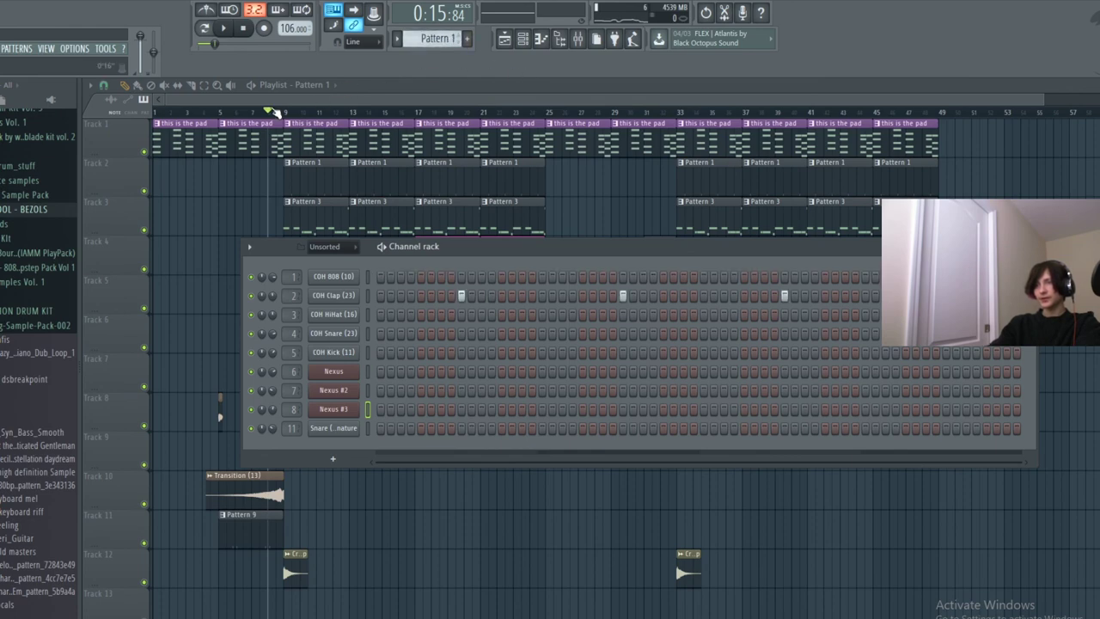
drag(274, 112, 144, 127)
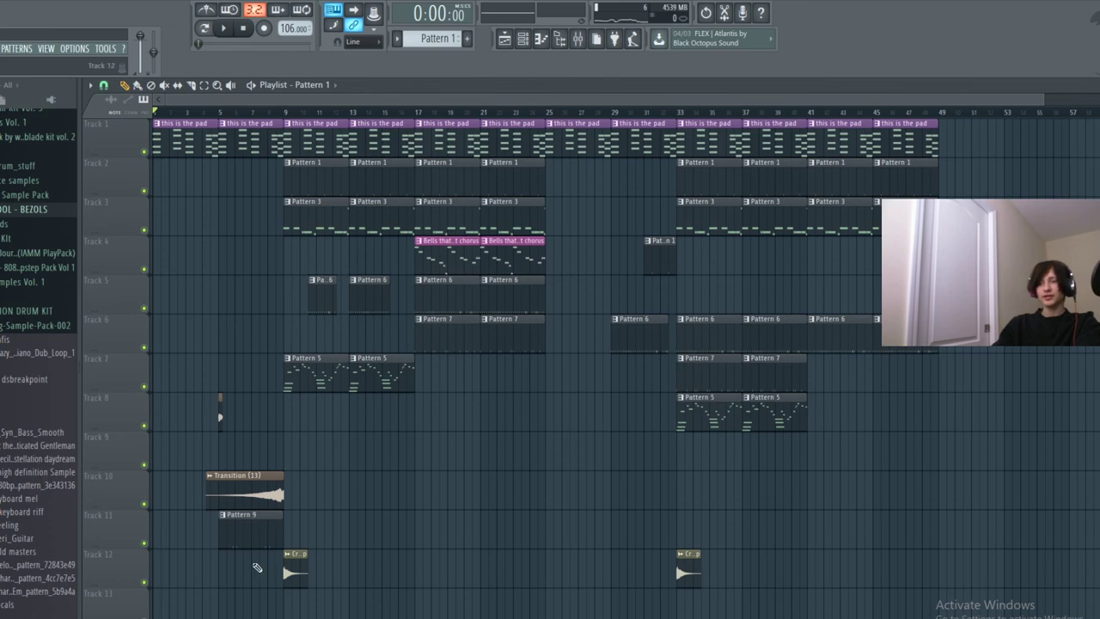
Lower the mixer faders to about -5.7 dB for the 808, -0.7 dB for the clap and -7.6 dB for the hihats.
click(585, 44)
drag(160, 322, 160, 328)
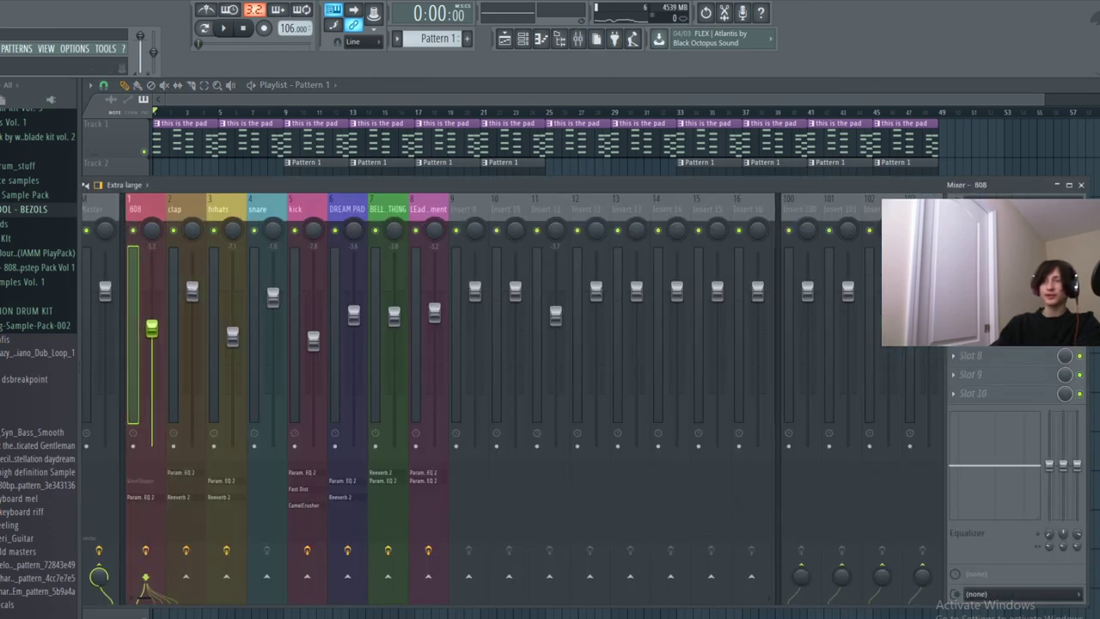
click(195, 305)
click(232, 339)
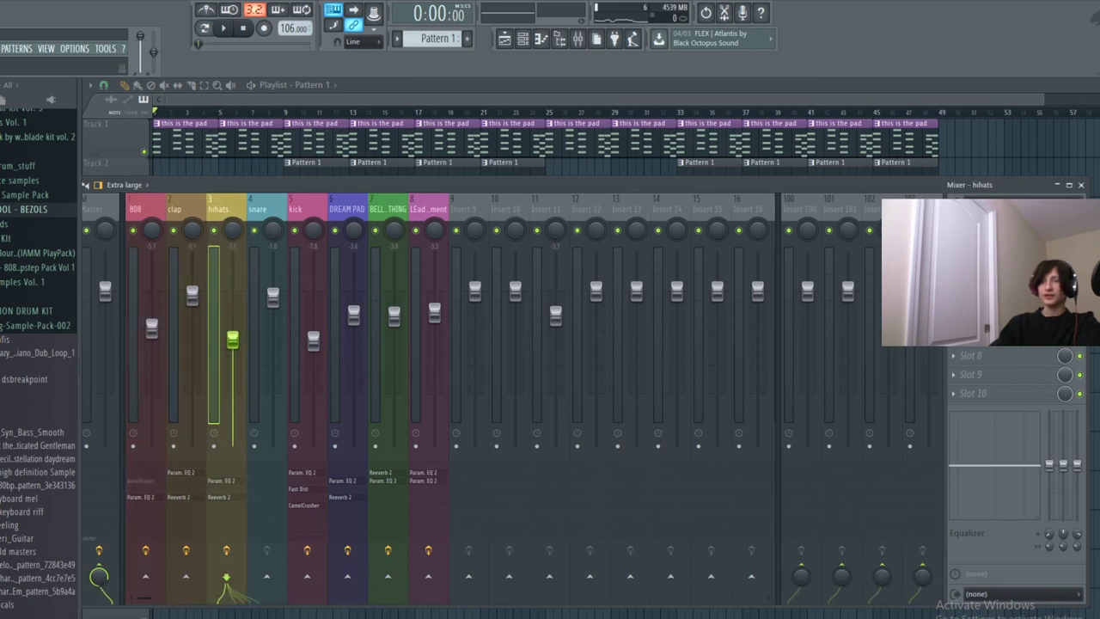
Solo and unsolo the 808 track, and go through the named mixer tracks from the drums to the lead instrument.
right_click(134, 231)
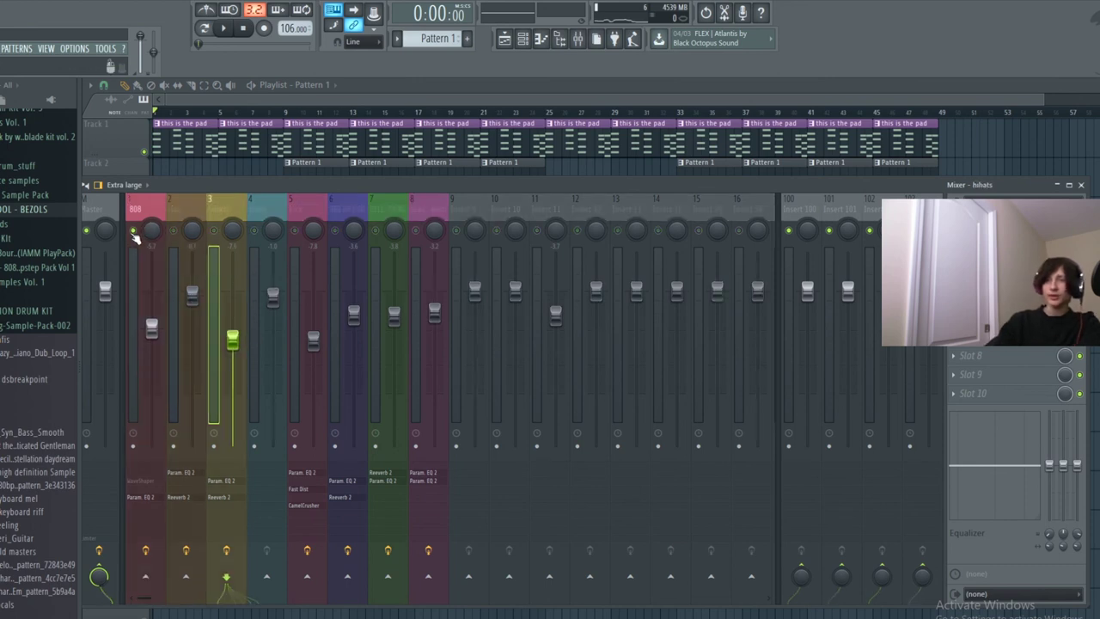
right_click(133, 230)
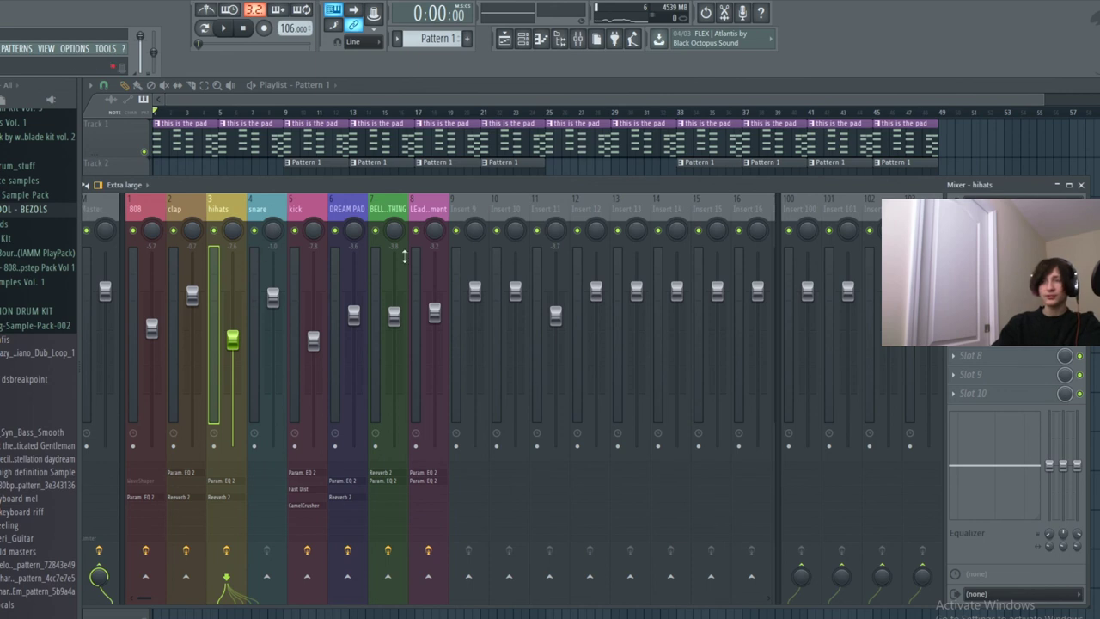
click(169, 207)
click(223, 208)
click(141, 210)
click(278, 211)
click(340, 207)
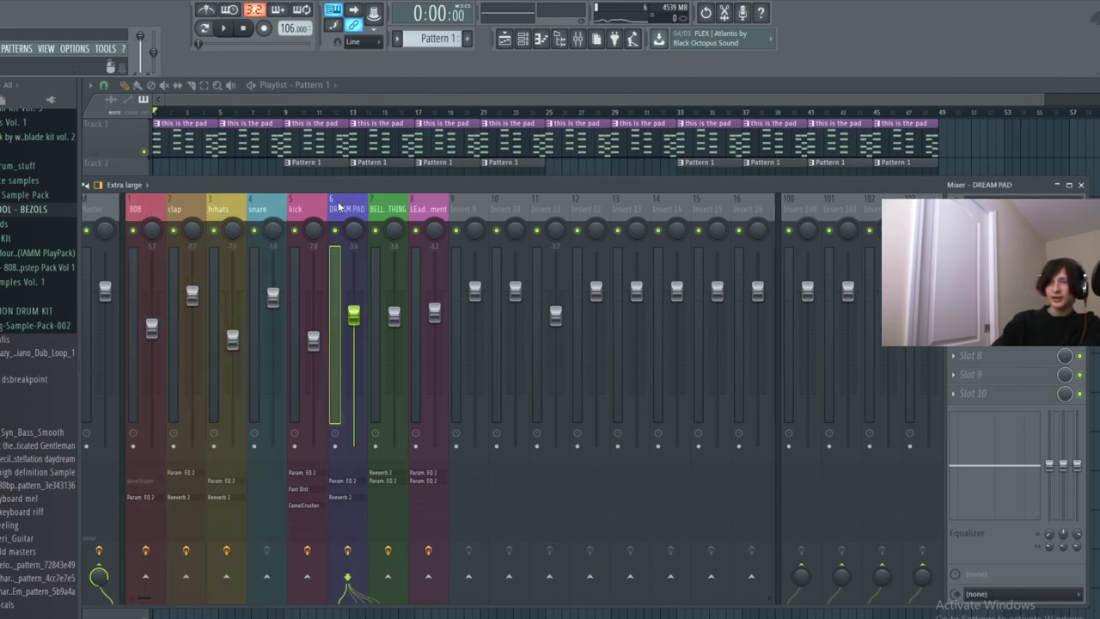
click(386, 209)
click(428, 209)
click(397, 210)
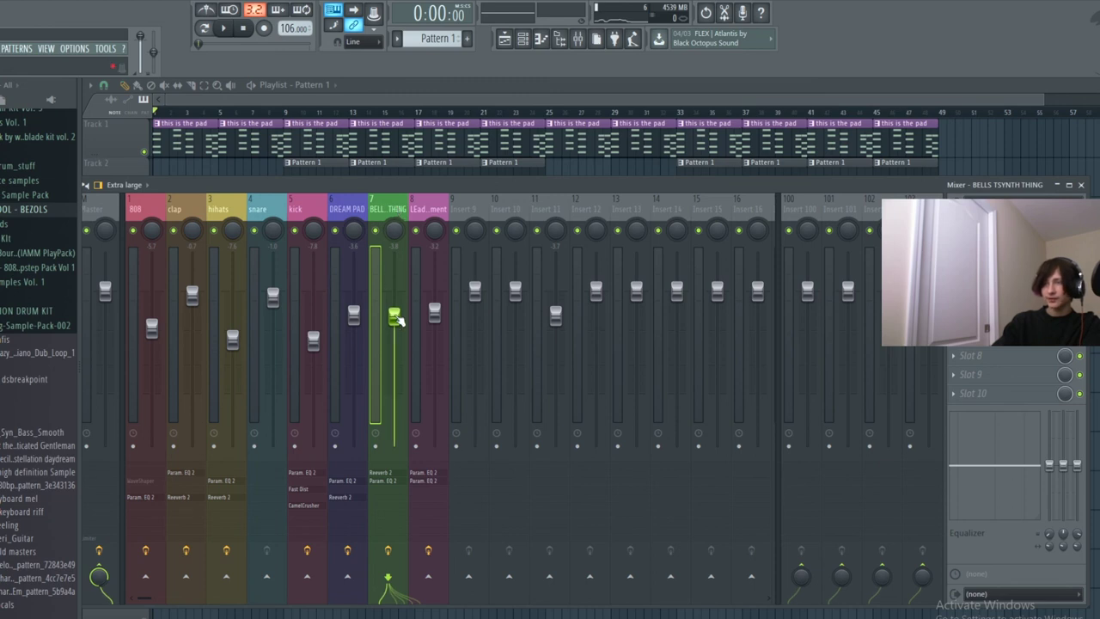
Add Fruity Delay 2 to the bells mixer track's effect chain and close its window.
click(976, 298)
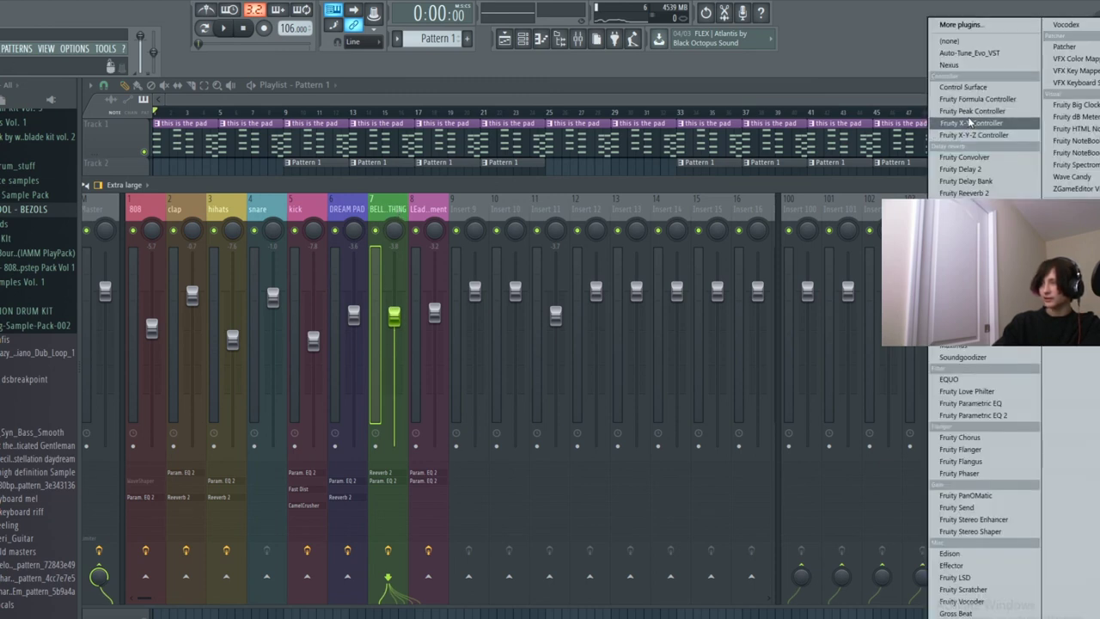
click(977, 171)
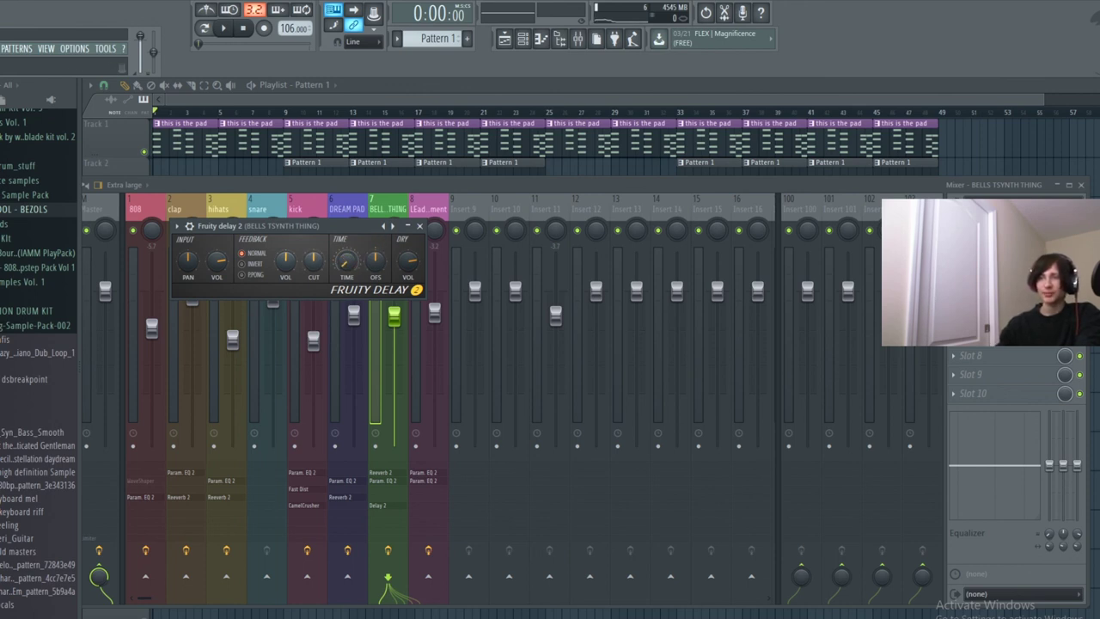
click(393, 195)
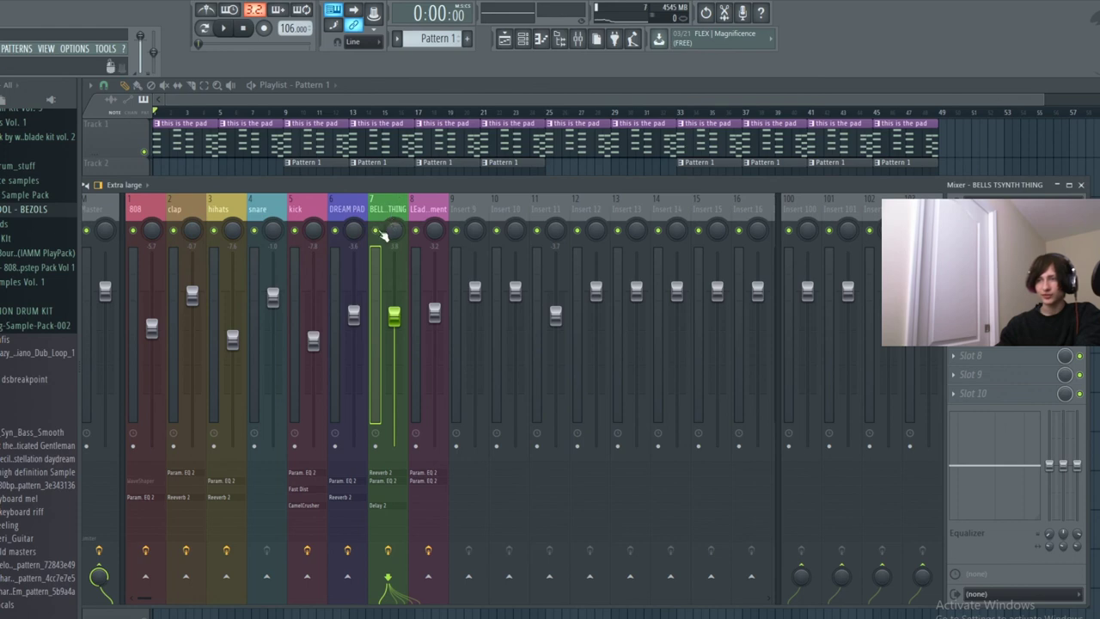
Solo the bells mixer track, play the song from bar 17, and bring the mixer back into view.
right_click(376, 231)
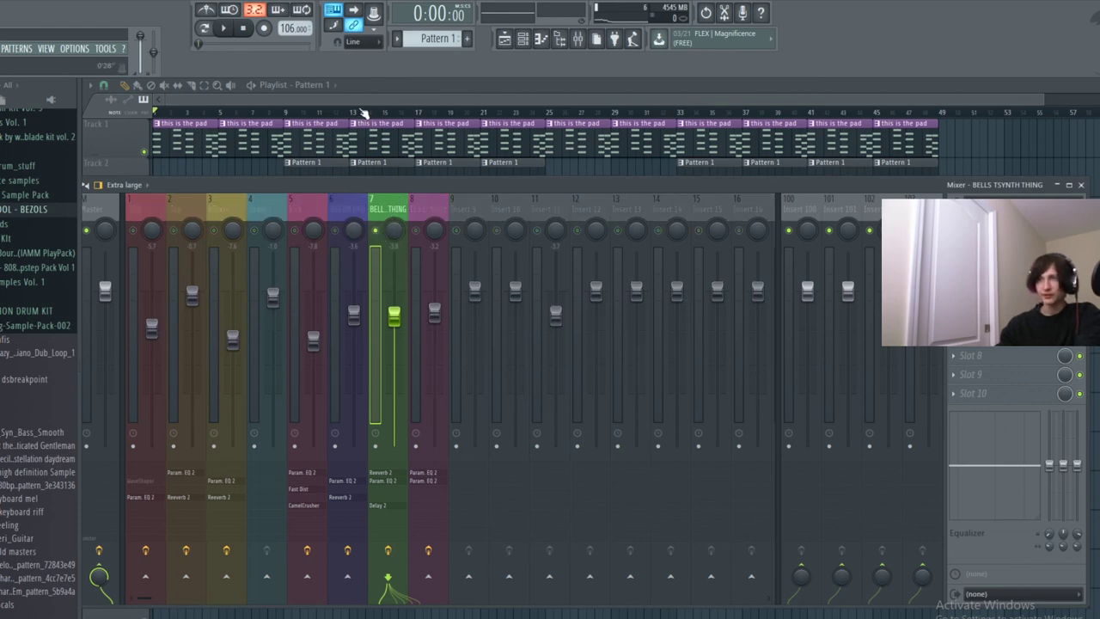
click(361, 112)
click(418, 112)
key(space)
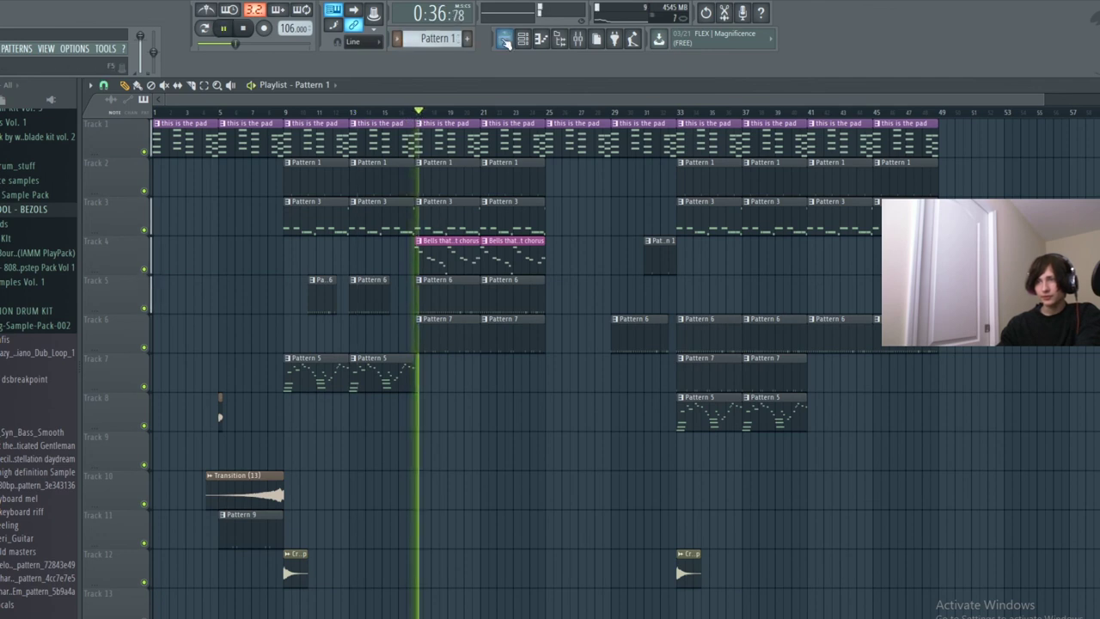
click(577, 38)
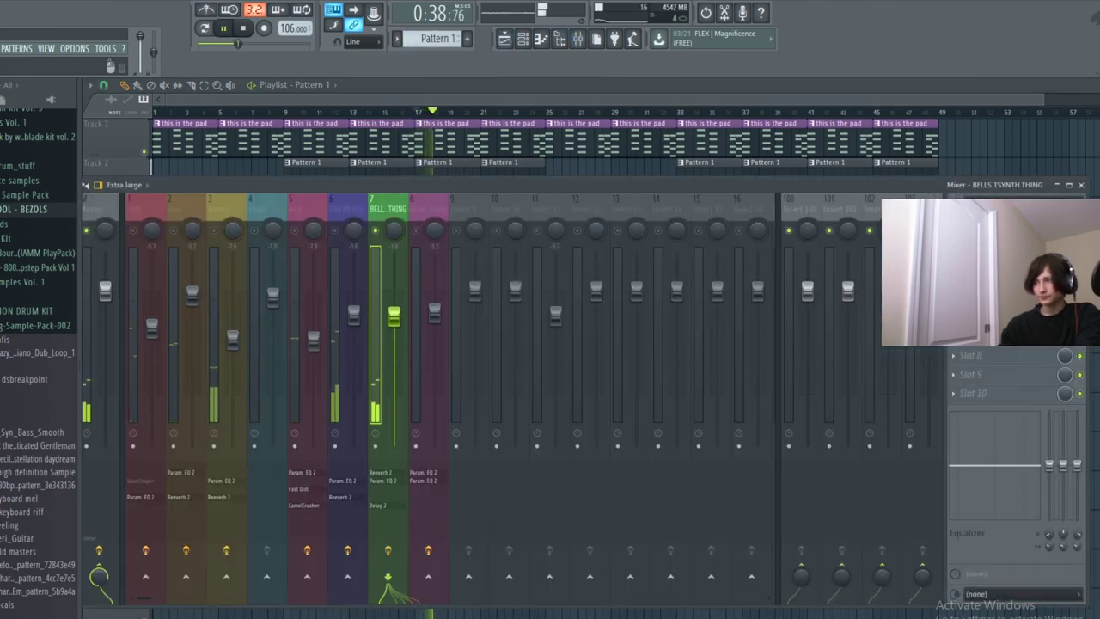
Adjust the time and offset of the bells track's Fruity Delay 2 while replaying the section, and close the plugin.
click(997, 299)
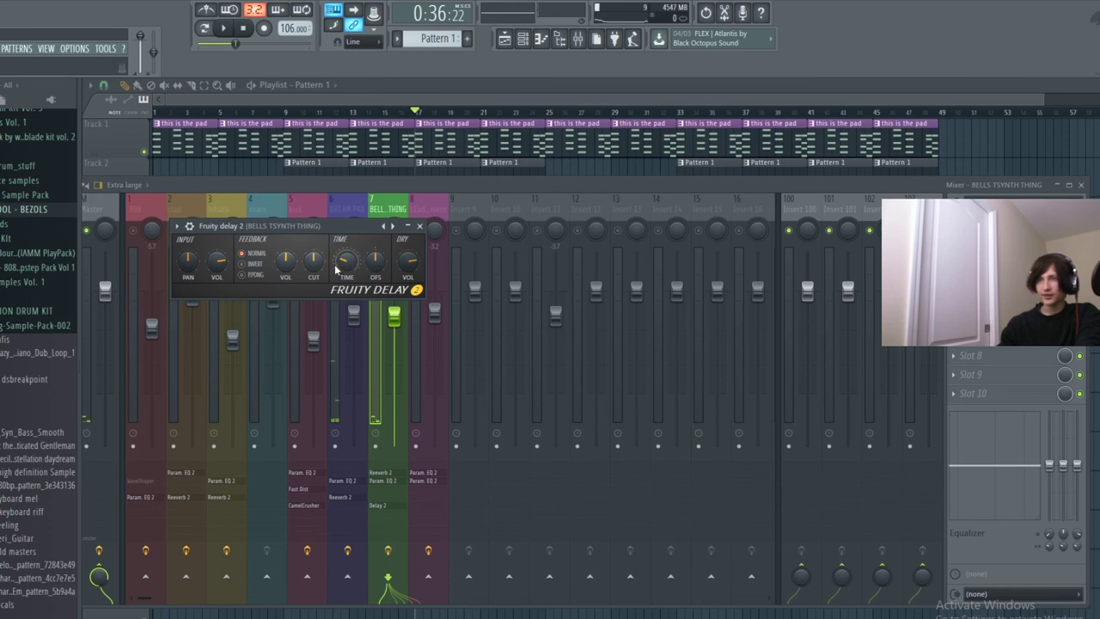
key(space)
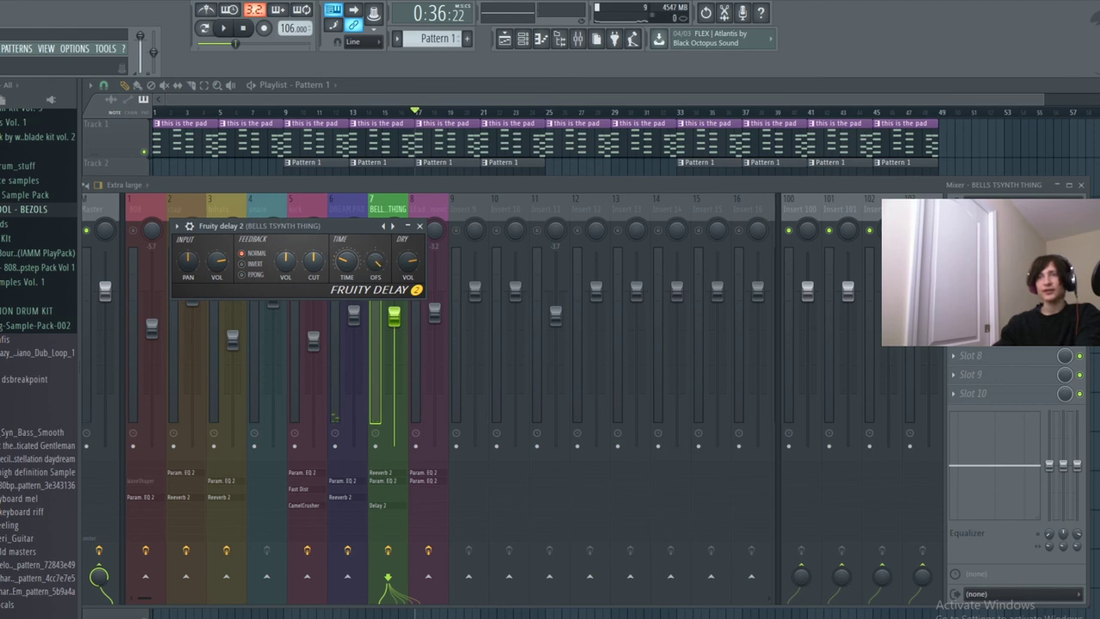
key(space)
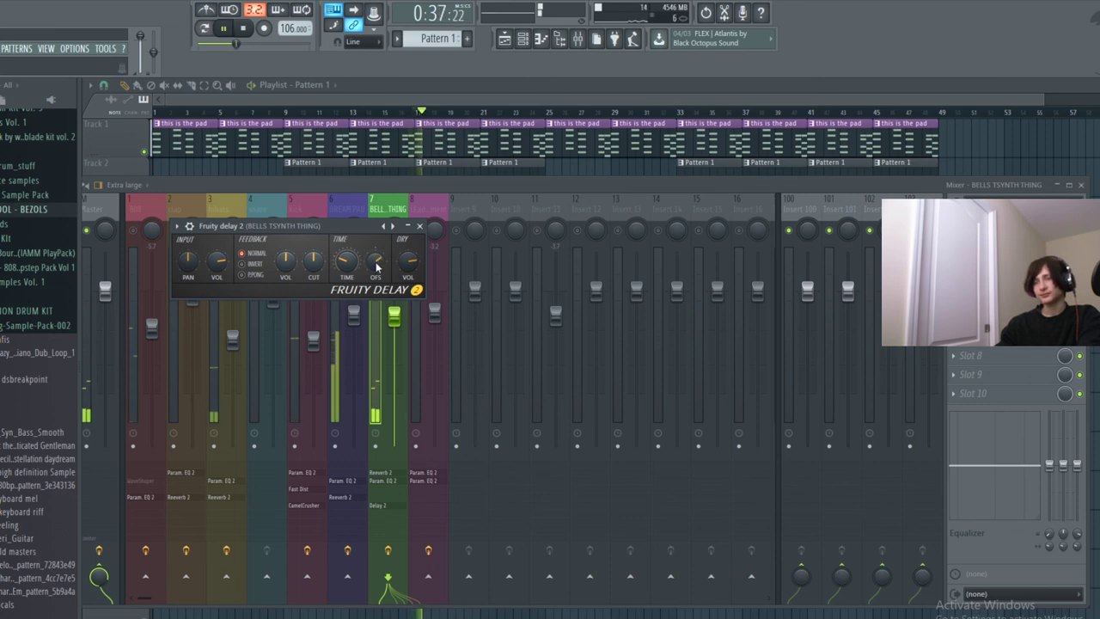
click(420, 227)
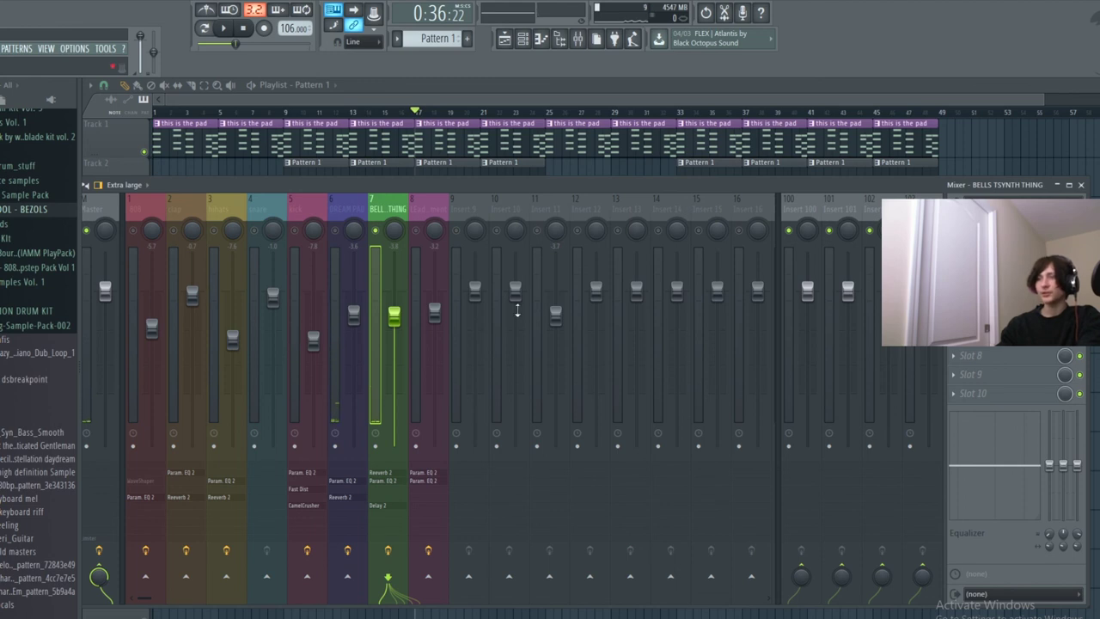
Replay the section from bar 17, raise the bells fader slightly, stop playback, unsolo the track and select the 808 track.
key(space)
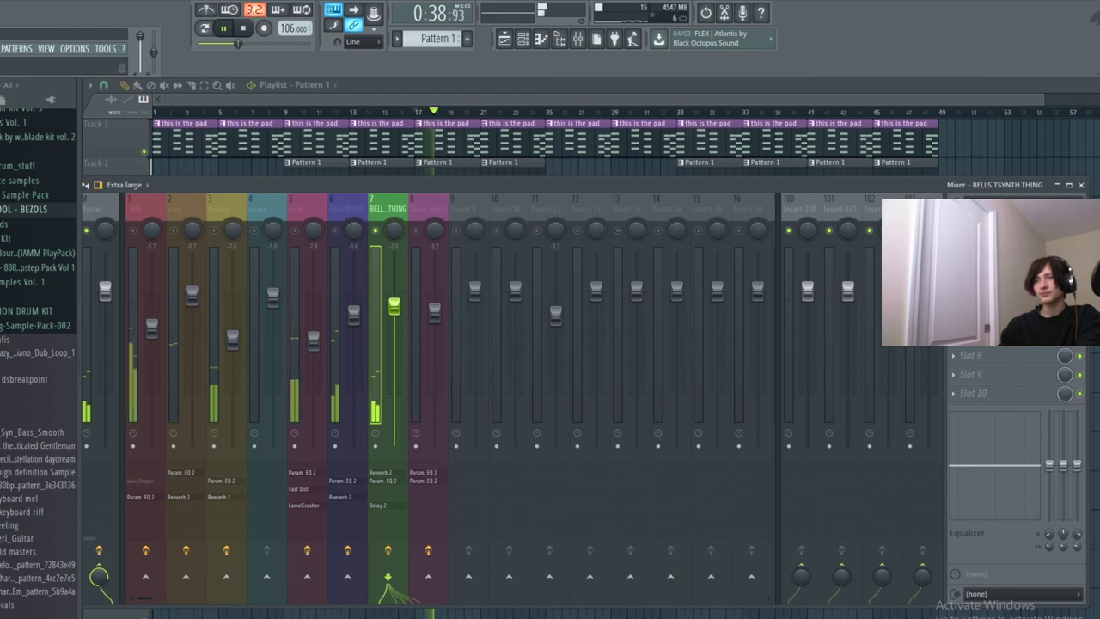
key(F9)
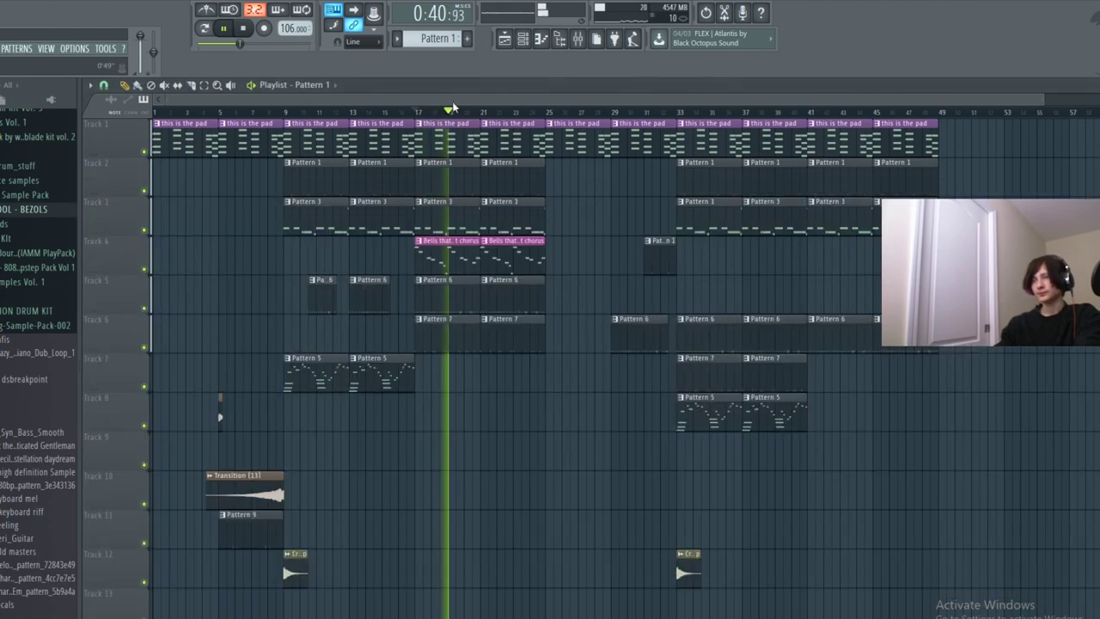
key(space)
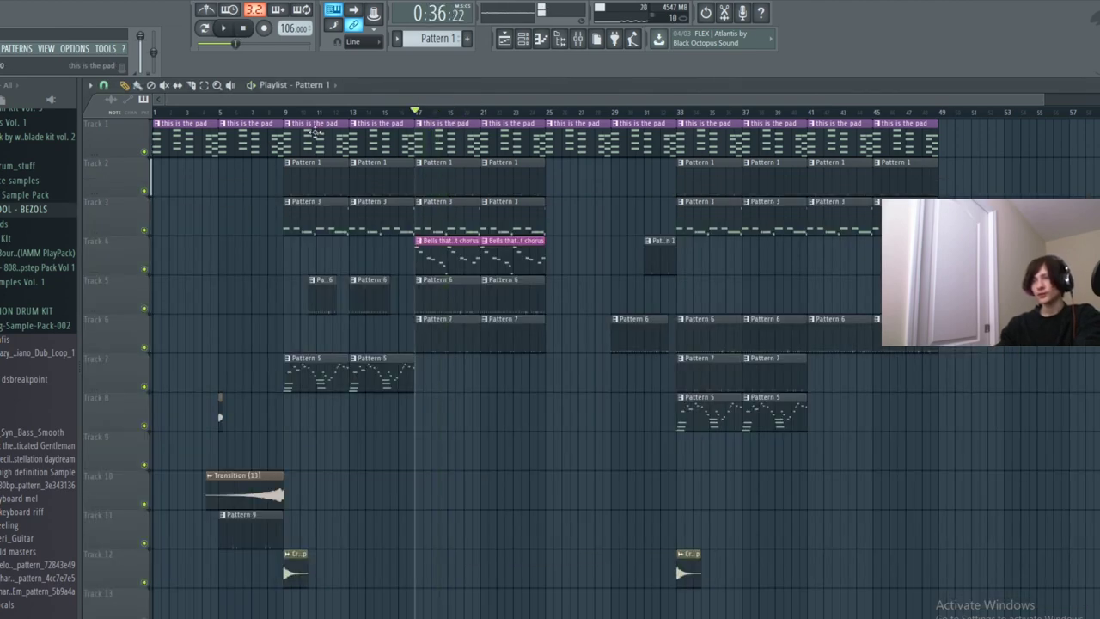
click(582, 40)
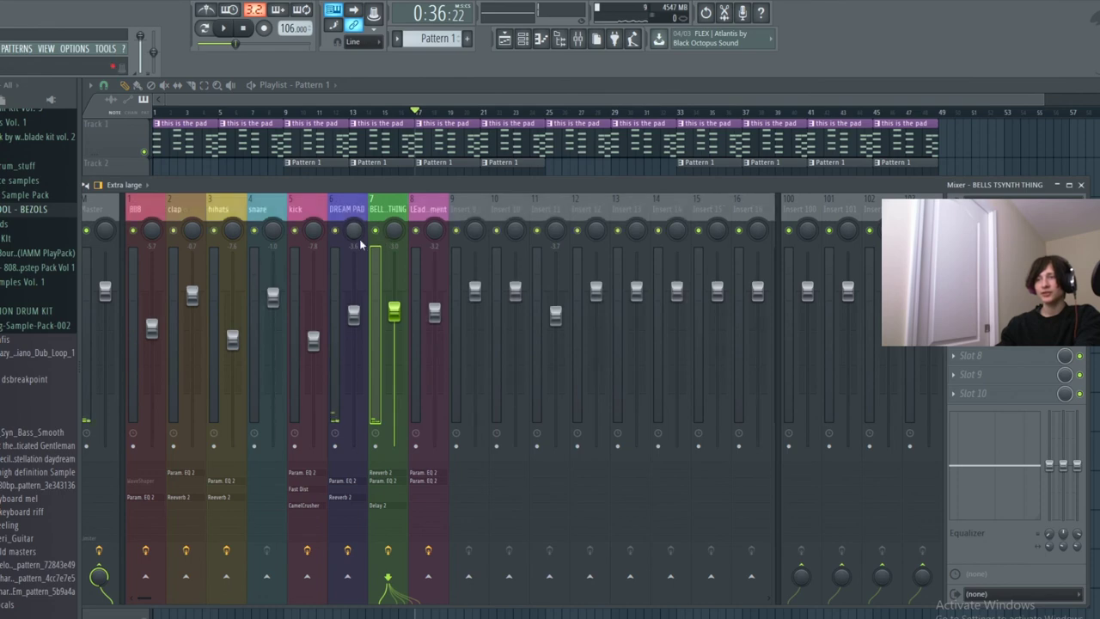
click(128, 210)
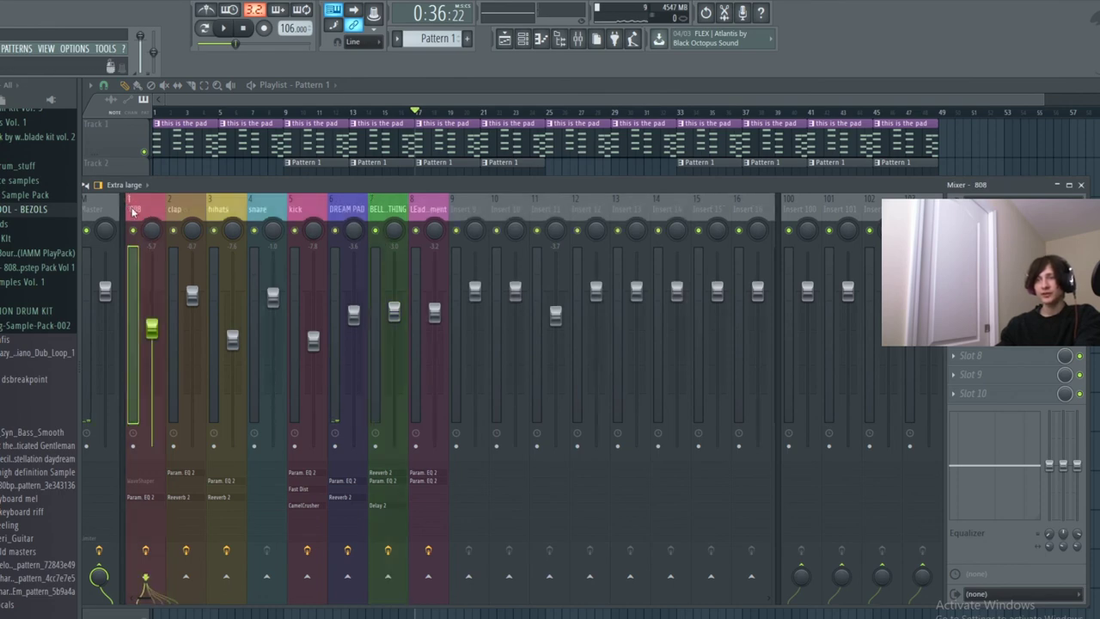
Play the song from the start and raise the hihats fader in the mixer.
click(170, 113)
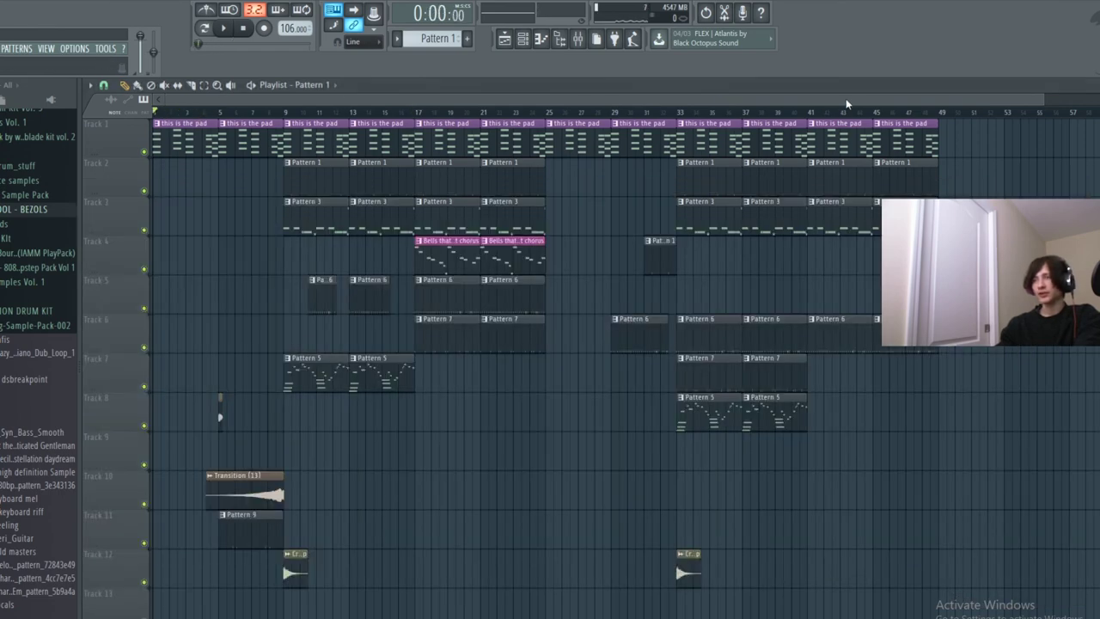
key(space)
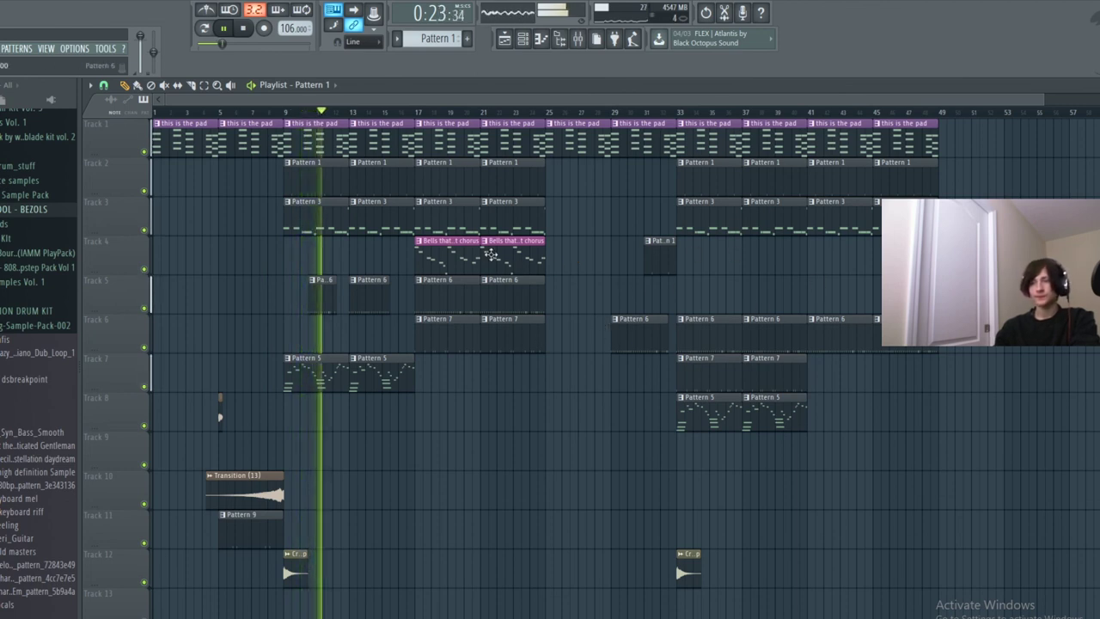
click(578, 39)
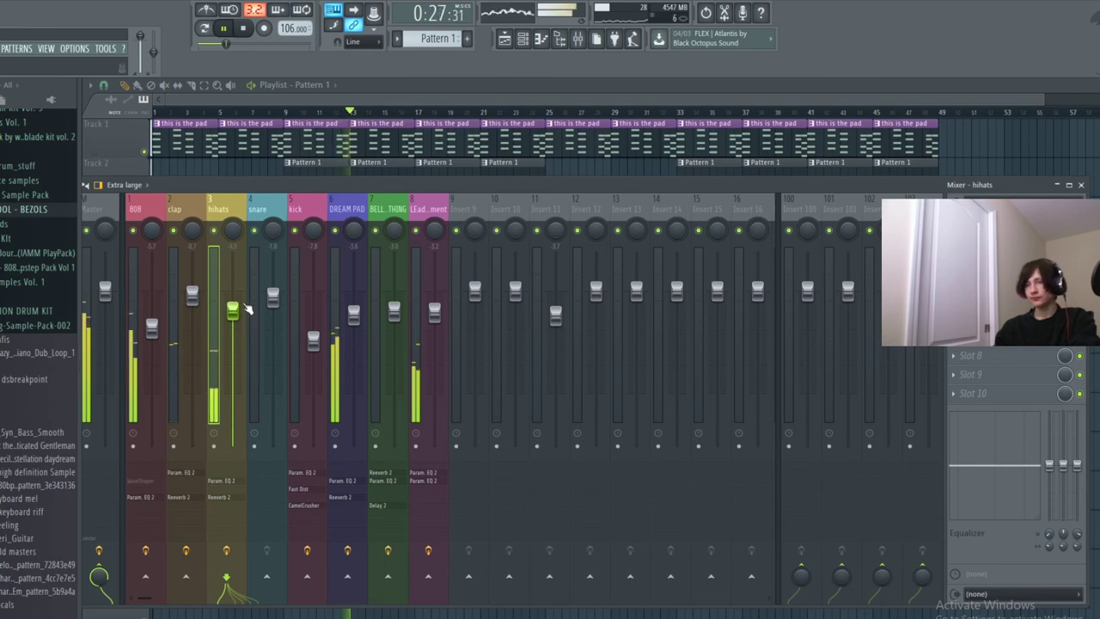
click(361, 108)
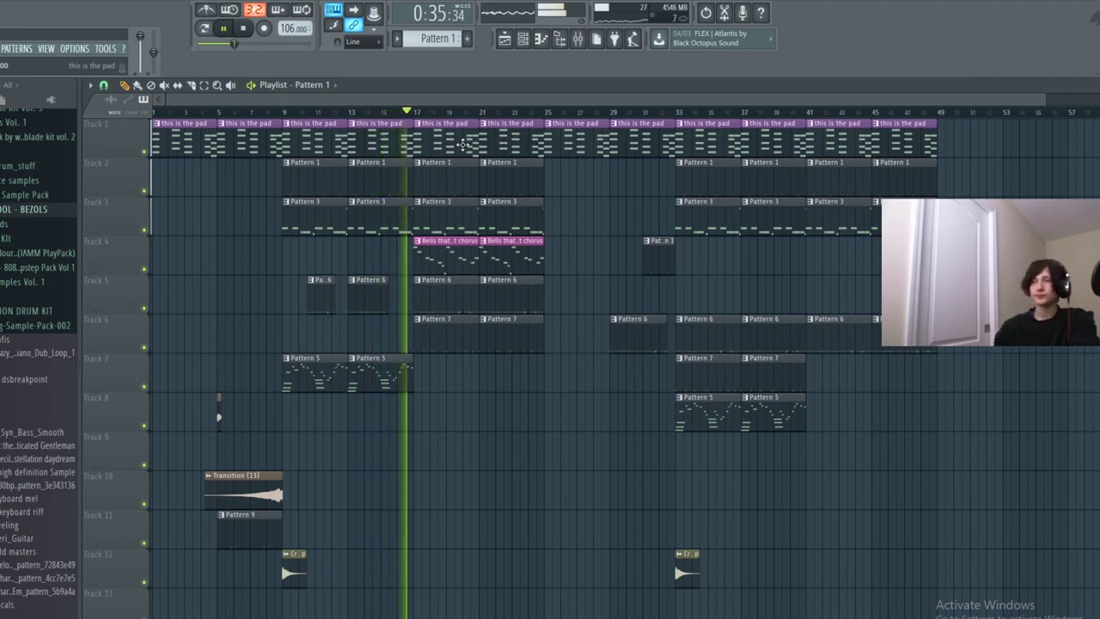
Raise the bells track's fader and boost the upper frequencies in its Fruity Parametric EQ 2 during playback.
click(579, 41)
drag(394, 311, 393, 301)
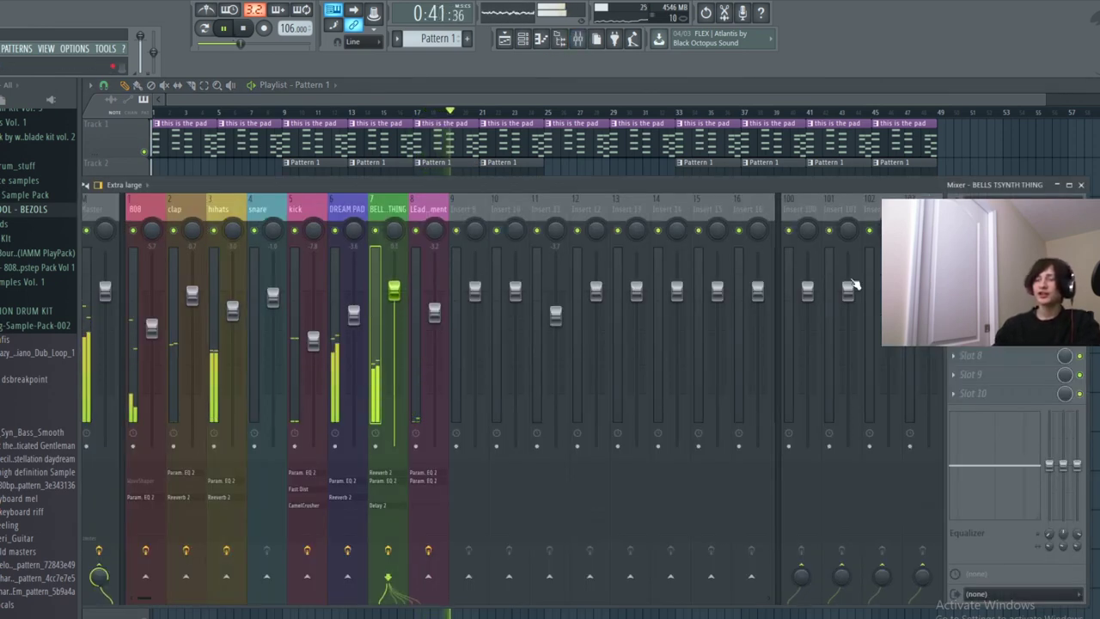
click(997, 242)
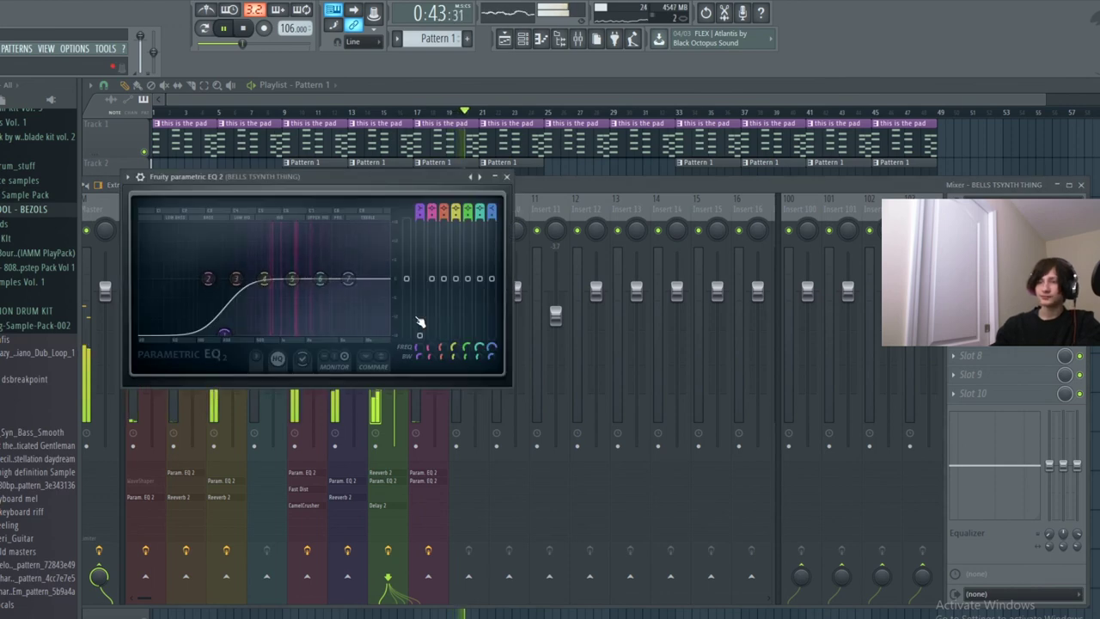
drag(347, 277, 323, 256)
click(506, 176)
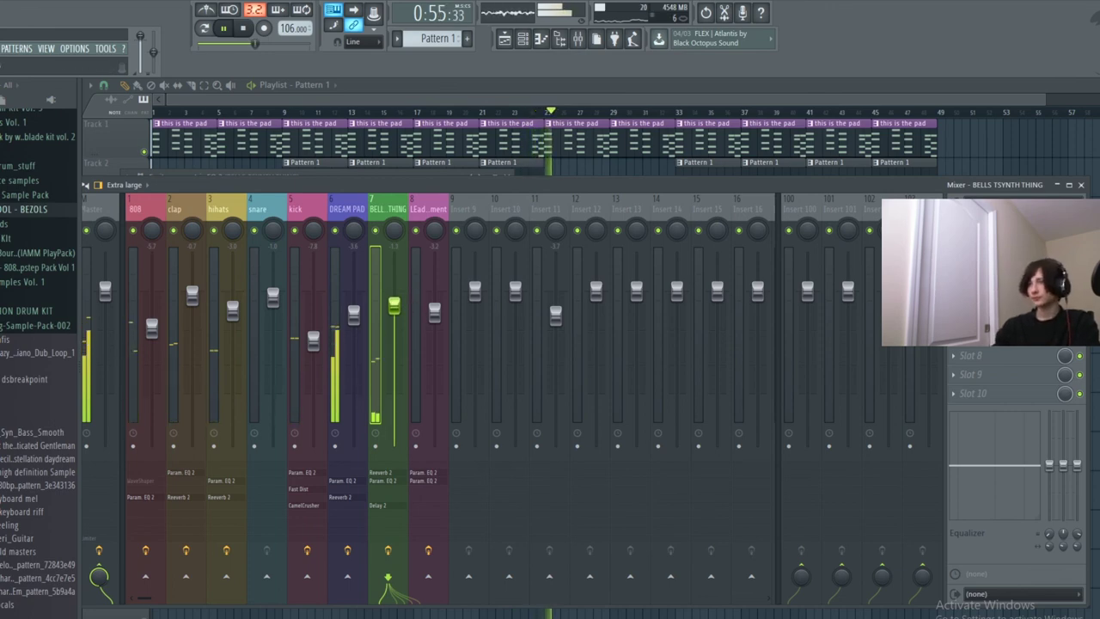
Place two Pattern 9 clips on playlist Track 11 at bars 33 and 37.
click(512, 85)
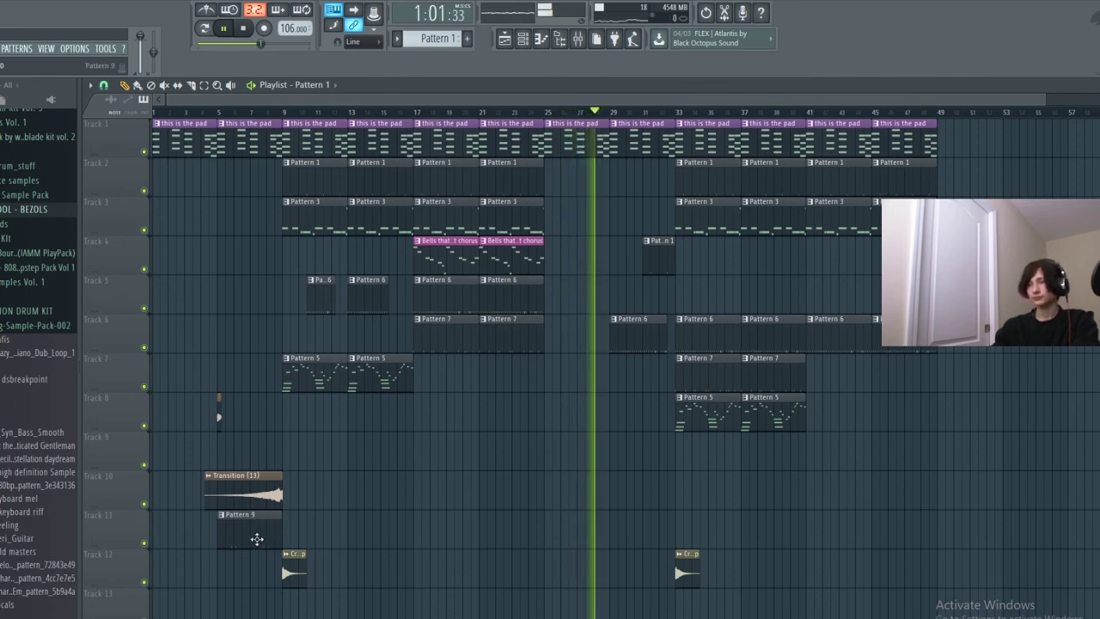
click(256, 534)
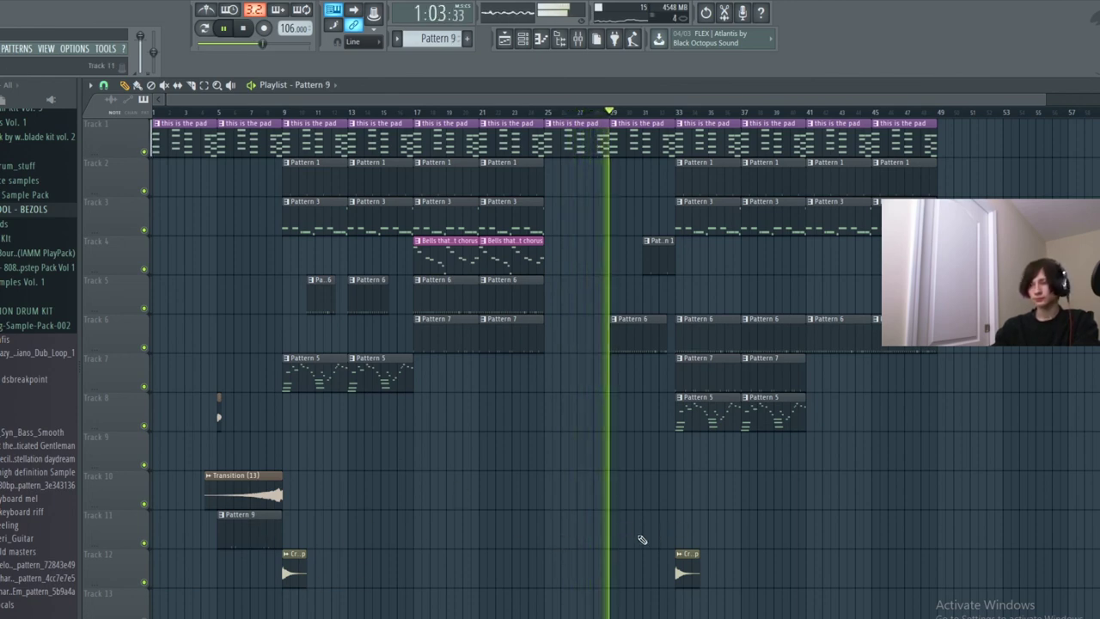
click(689, 527)
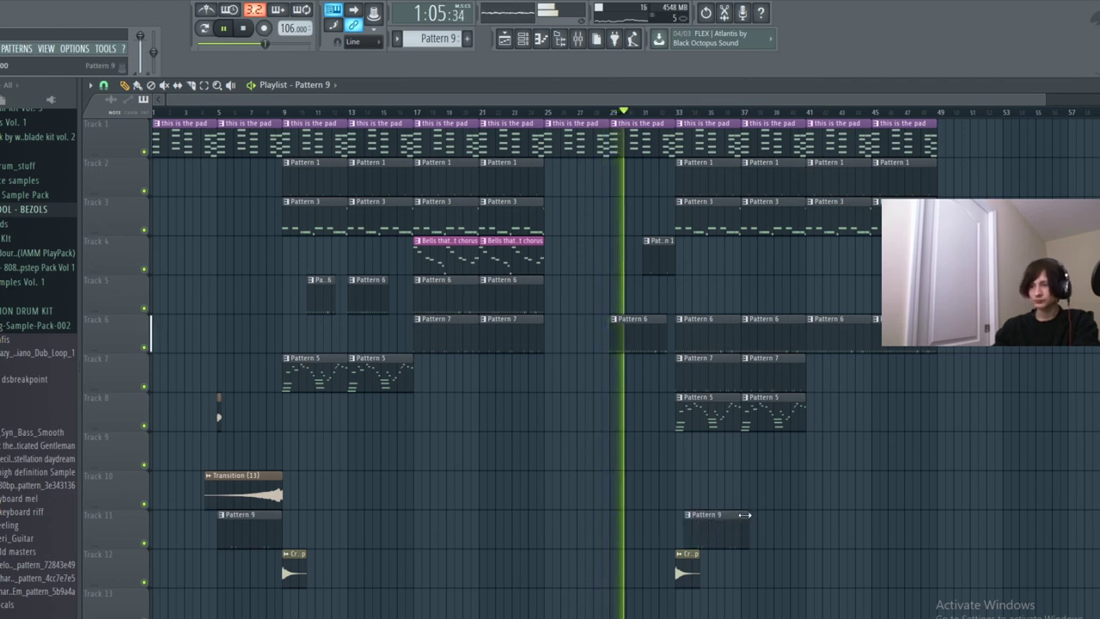
click(745, 526)
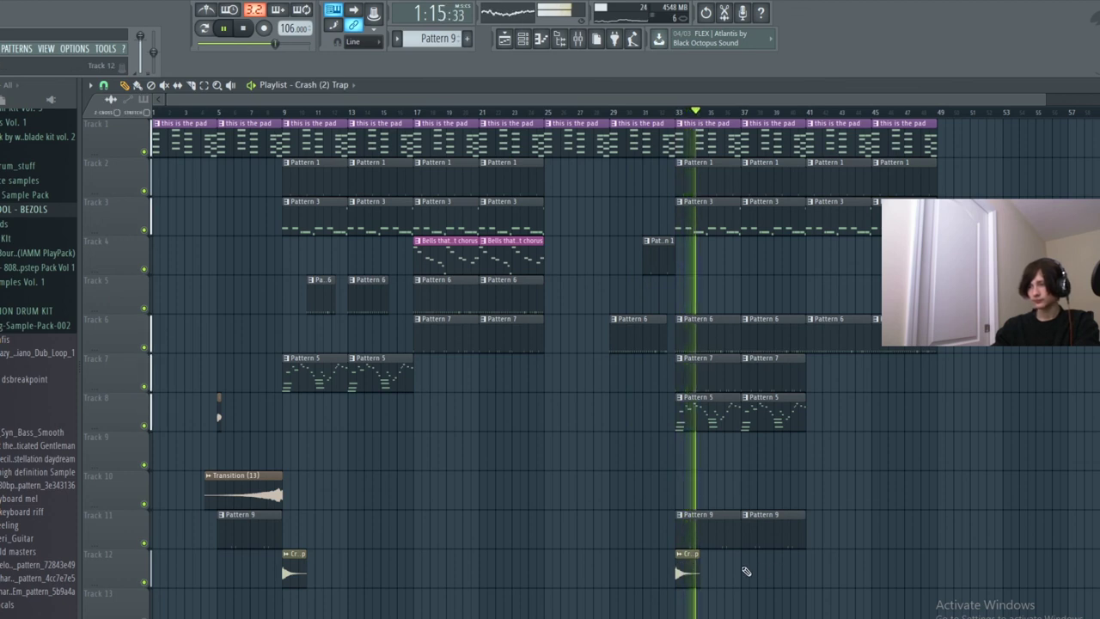
Place Crash (2) Trap clips on Track 12 at bars 37 and 41, and close the sample's settings window.
click(757, 571)
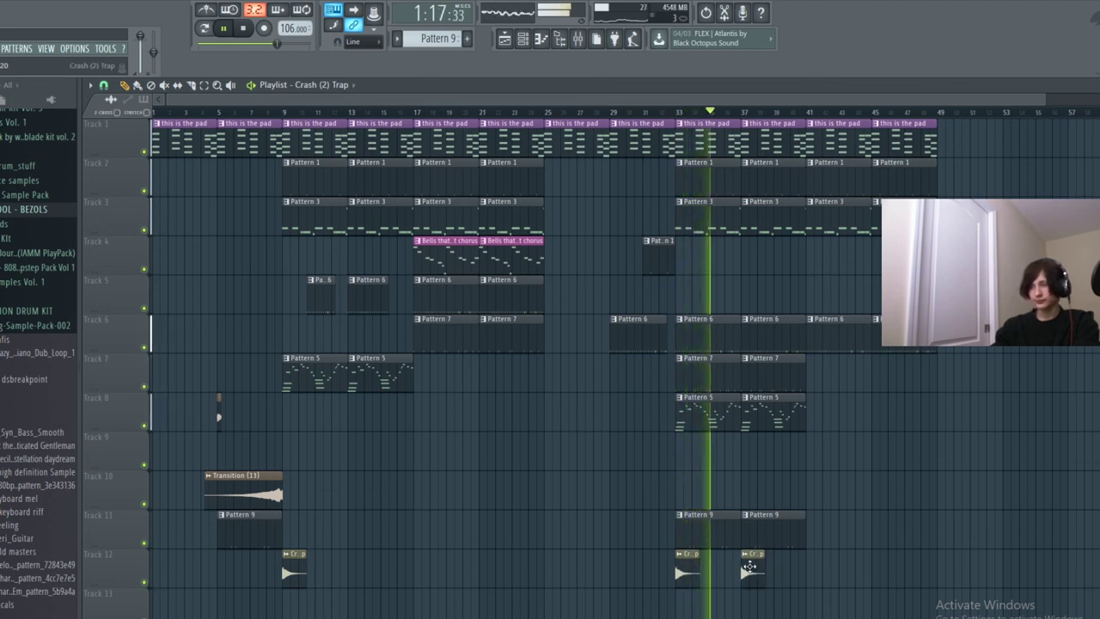
double_click(816, 581)
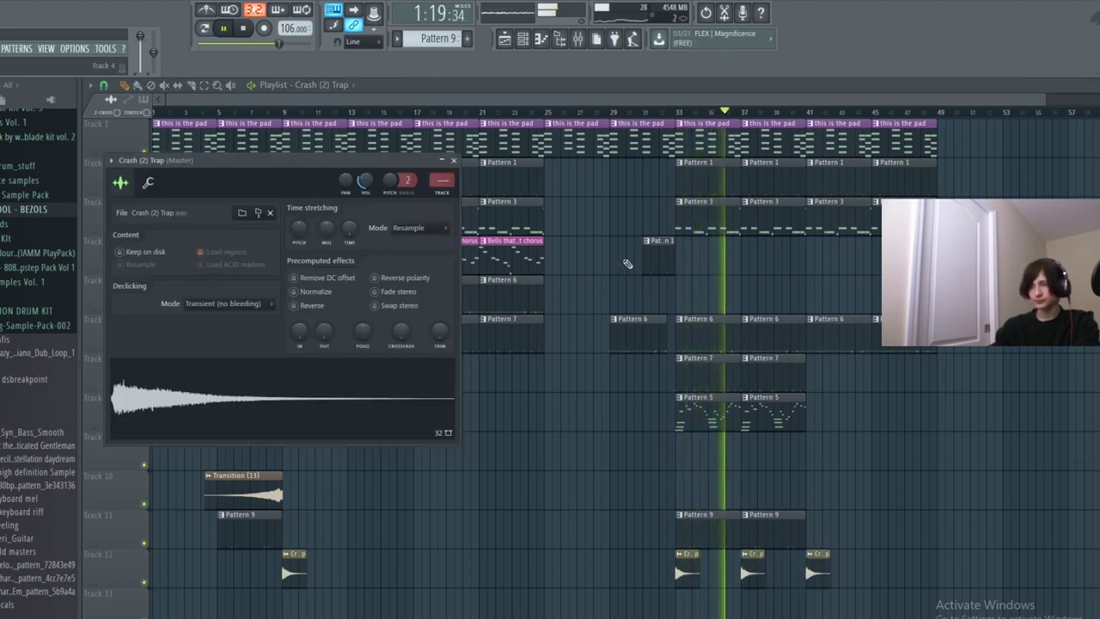
click(454, 160)
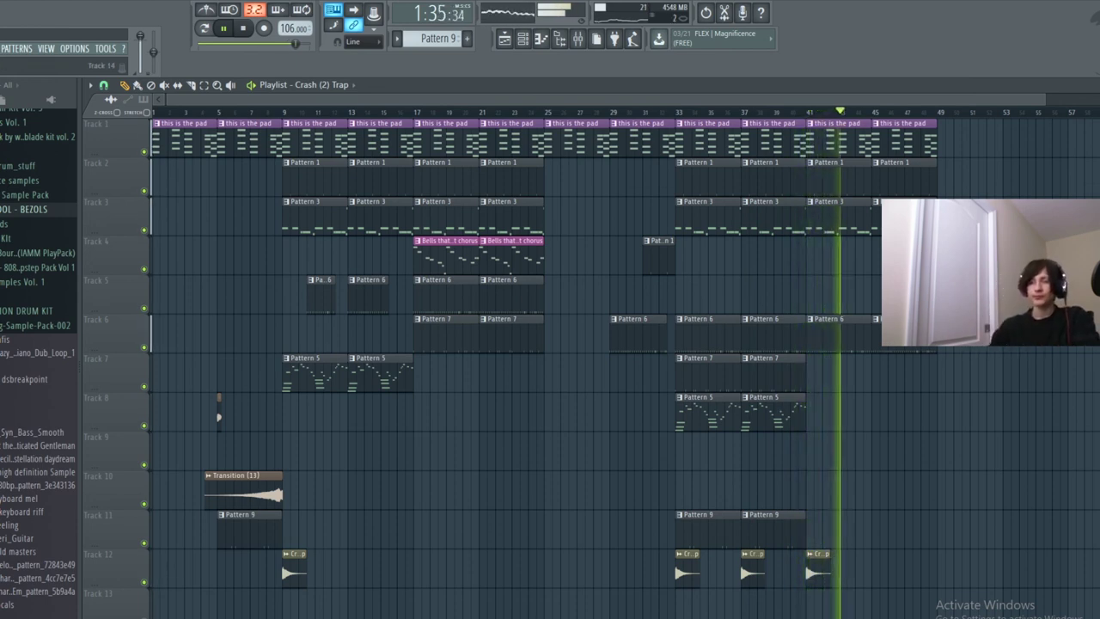
double_click(114, 567)
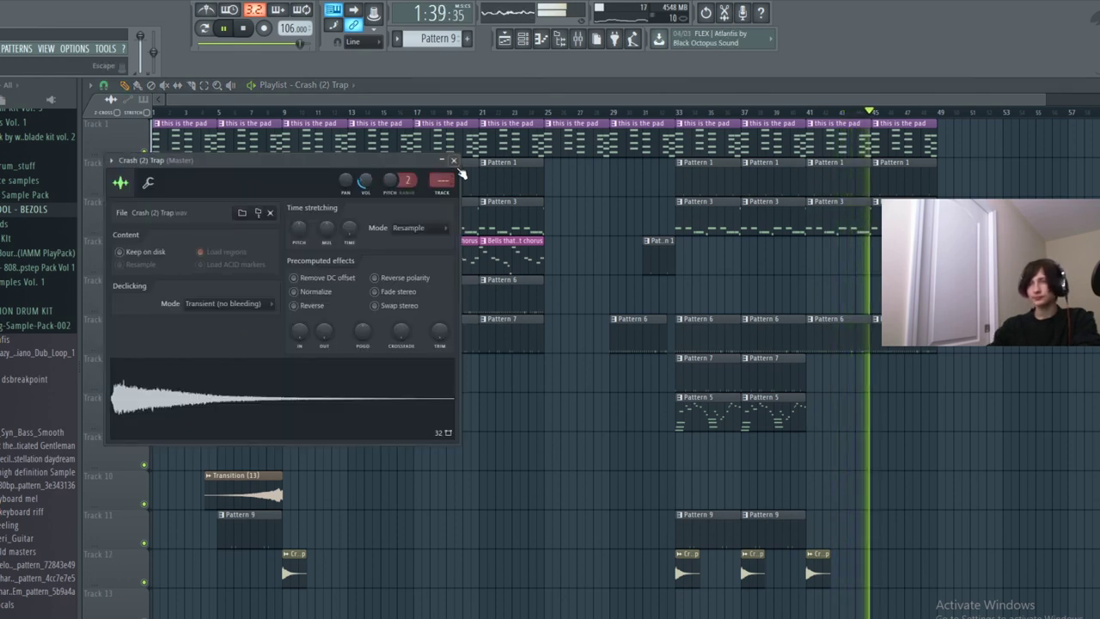
click(454, 160)
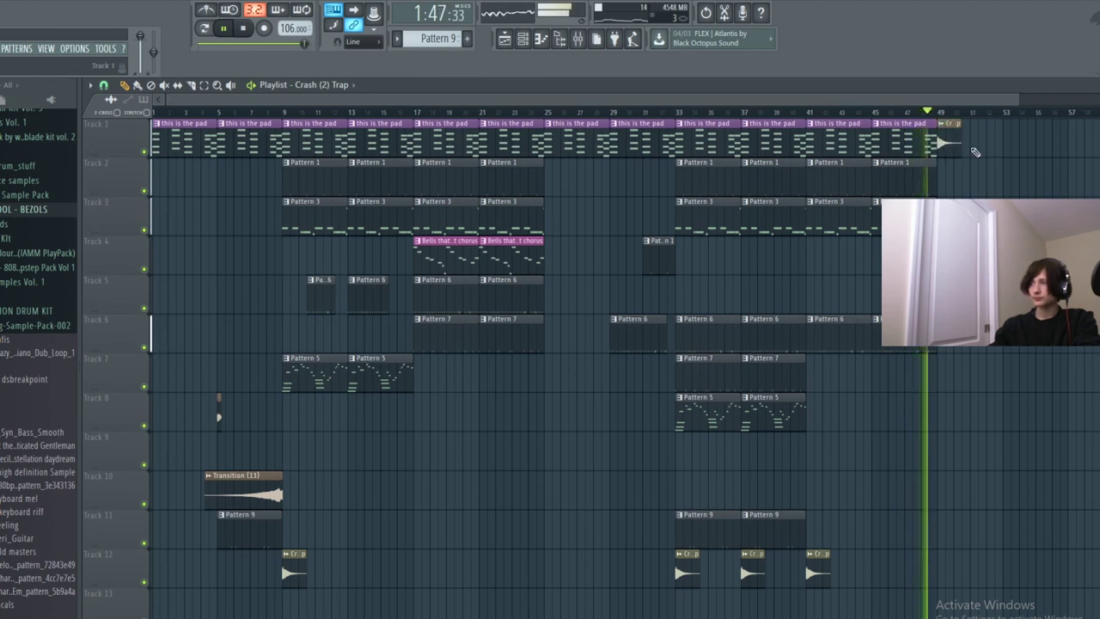
Extend Track 1 with two "this is the pad" clips at bars 49 and 53, and stop playback.
drag(935, 136, 1010, 140)
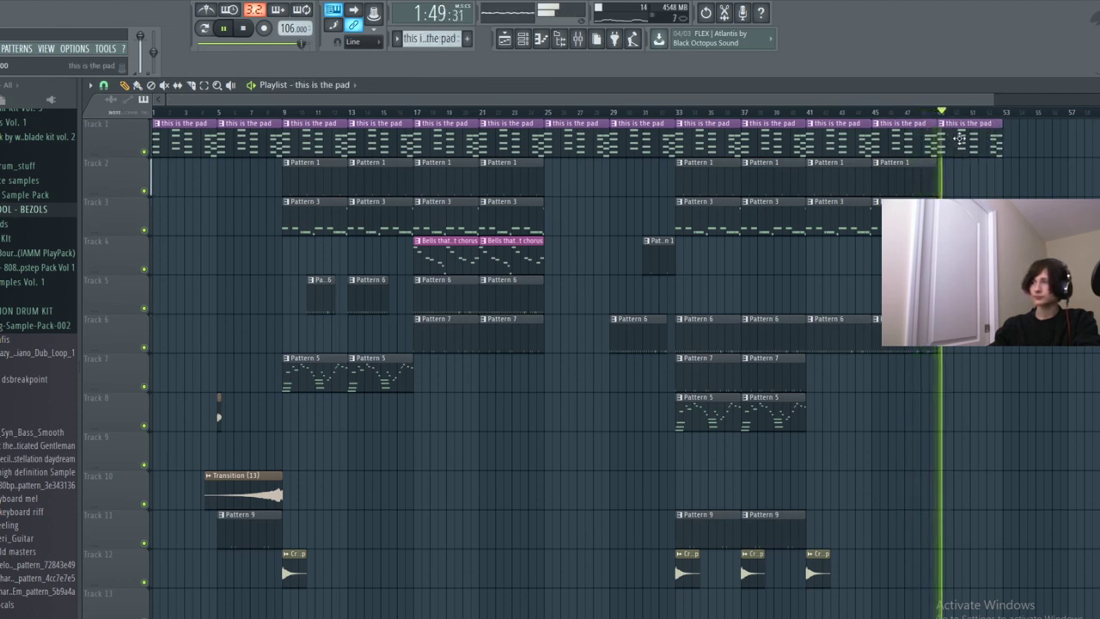
click(1010, 140)
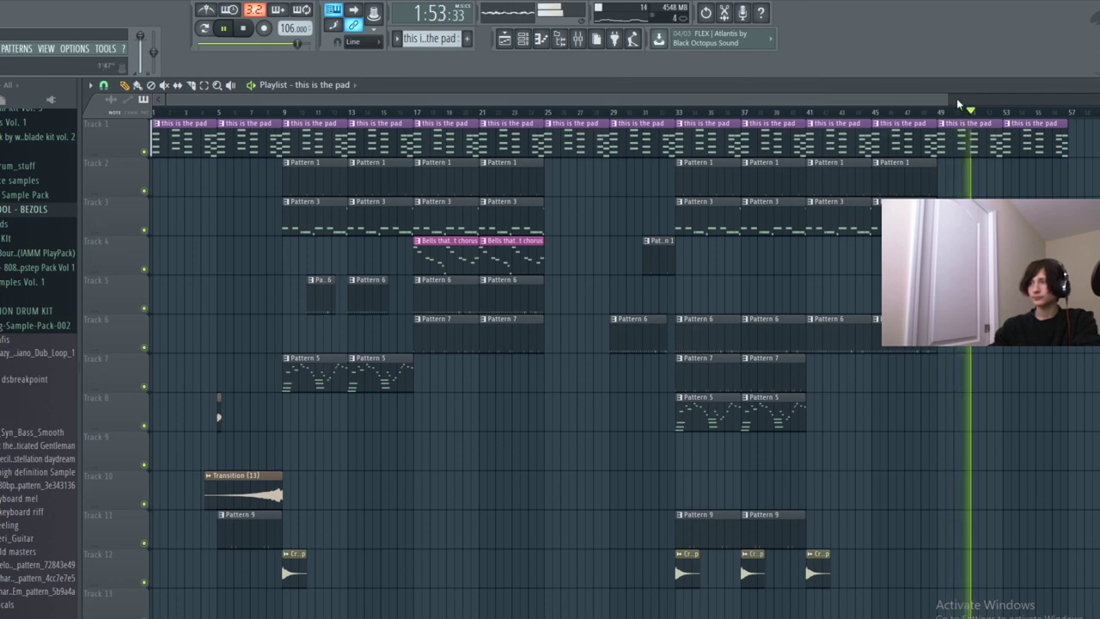
drag(949, 97, 1057, 131)
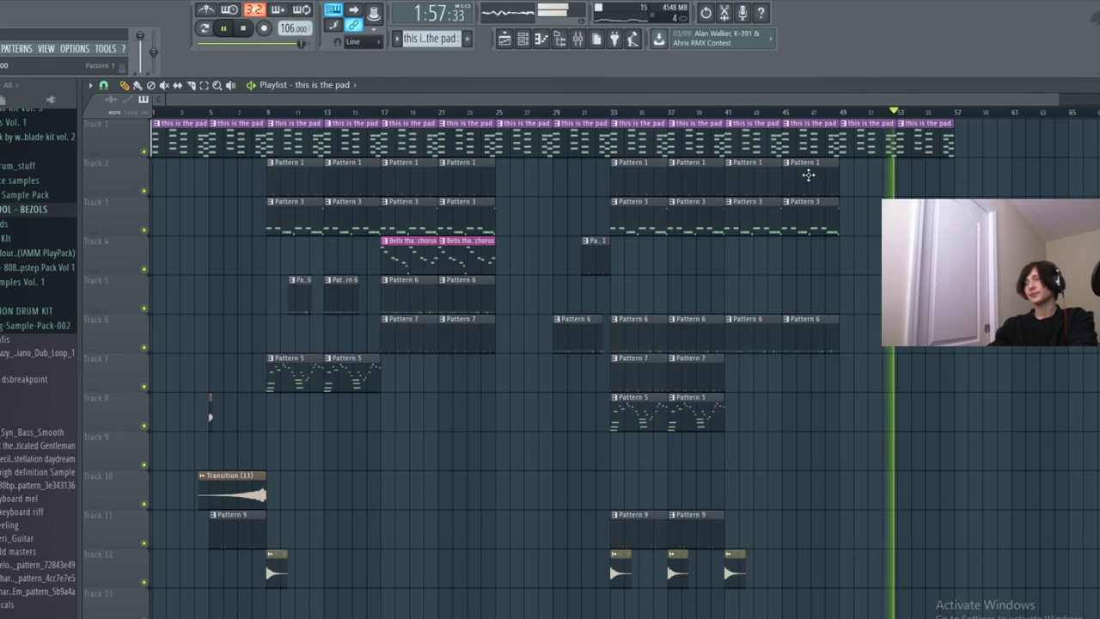
key(space)
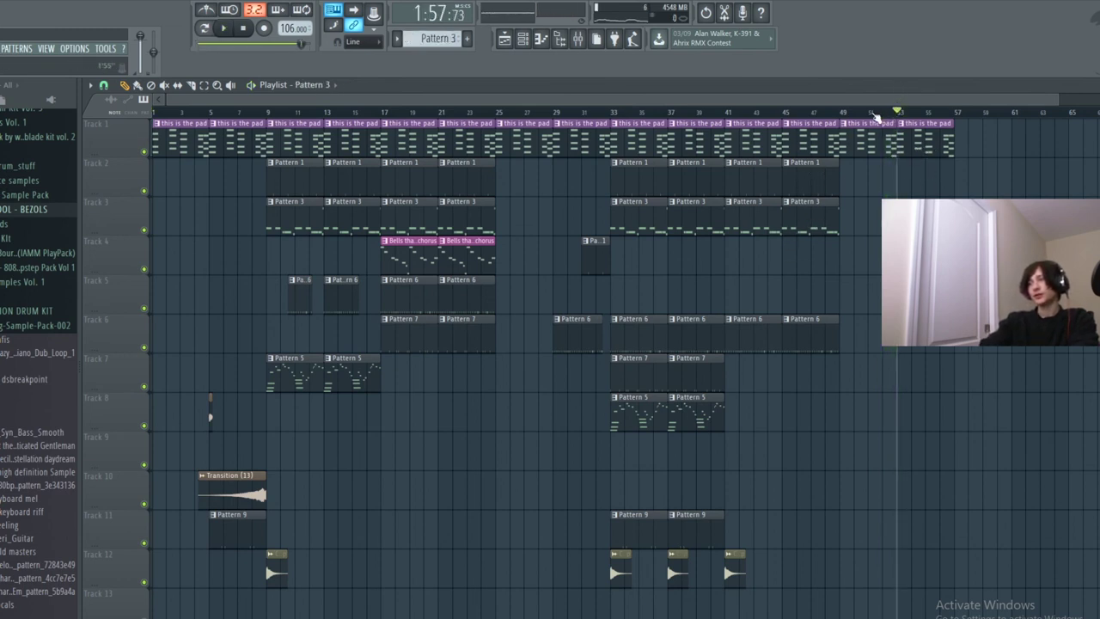
mouse_move(874, 114)
mouse_down()
mouse_move(833, 116)
mouse_move(923, 127)
mouse_move(827, 131)
mouse_move(943, 142)
mouse_move(914, 136)
mouse_up()
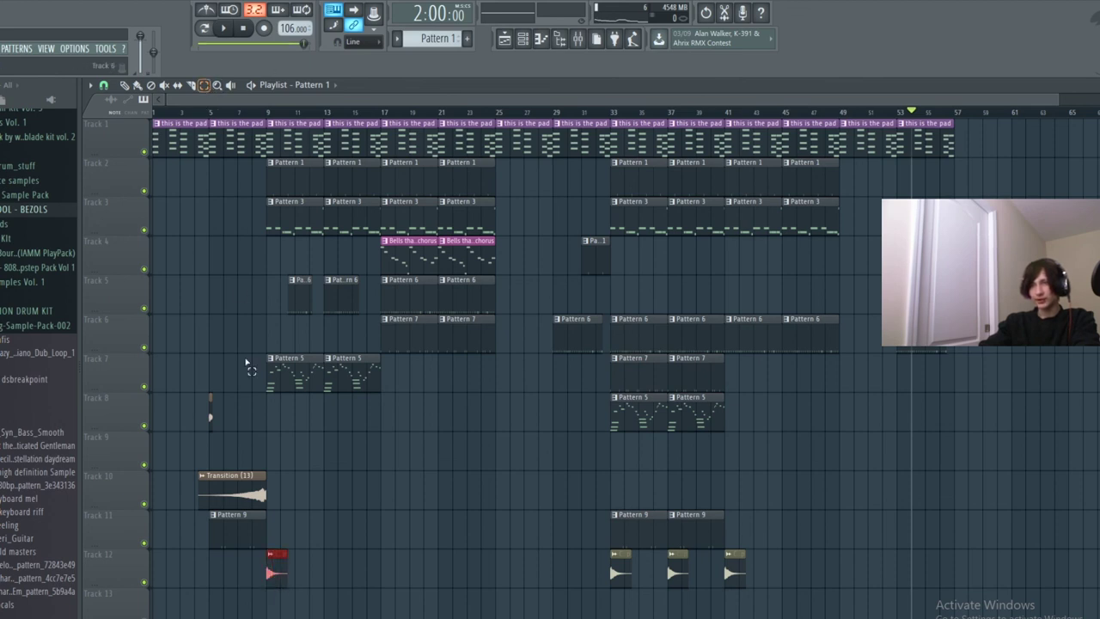
drag(268, 110, 491, 102)
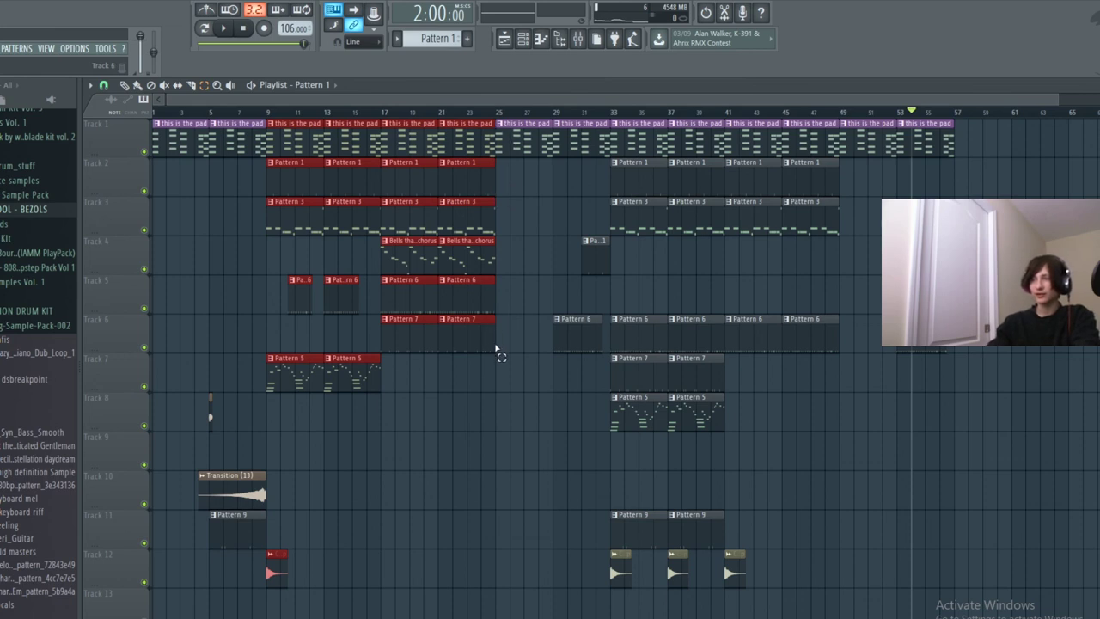
click(512, 190)
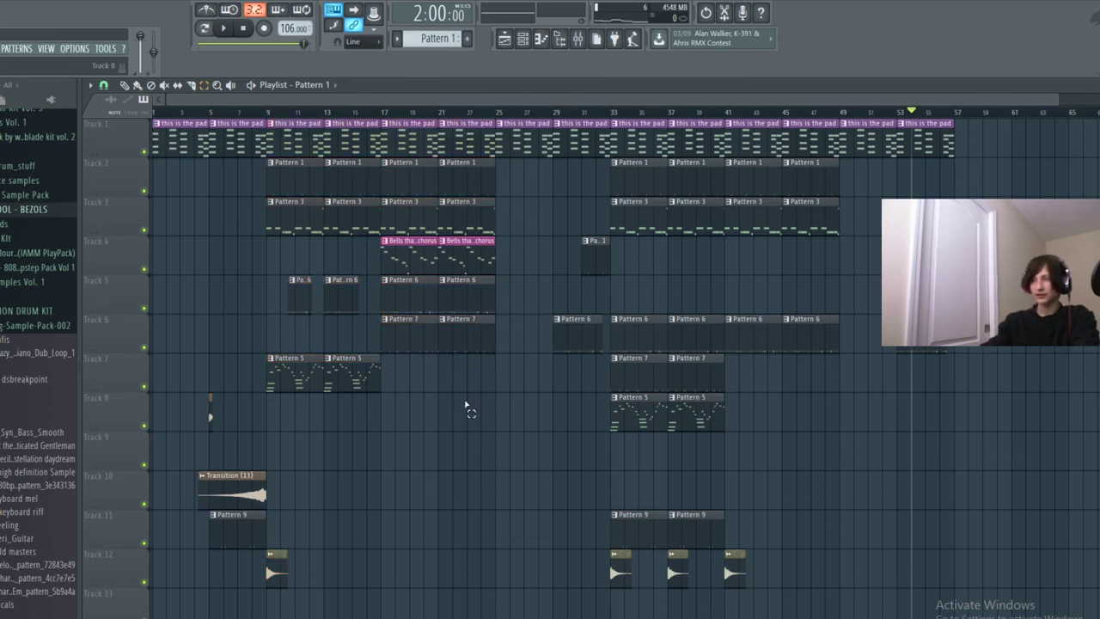
drag(596, 453, 647, 437)
click(647, 444)
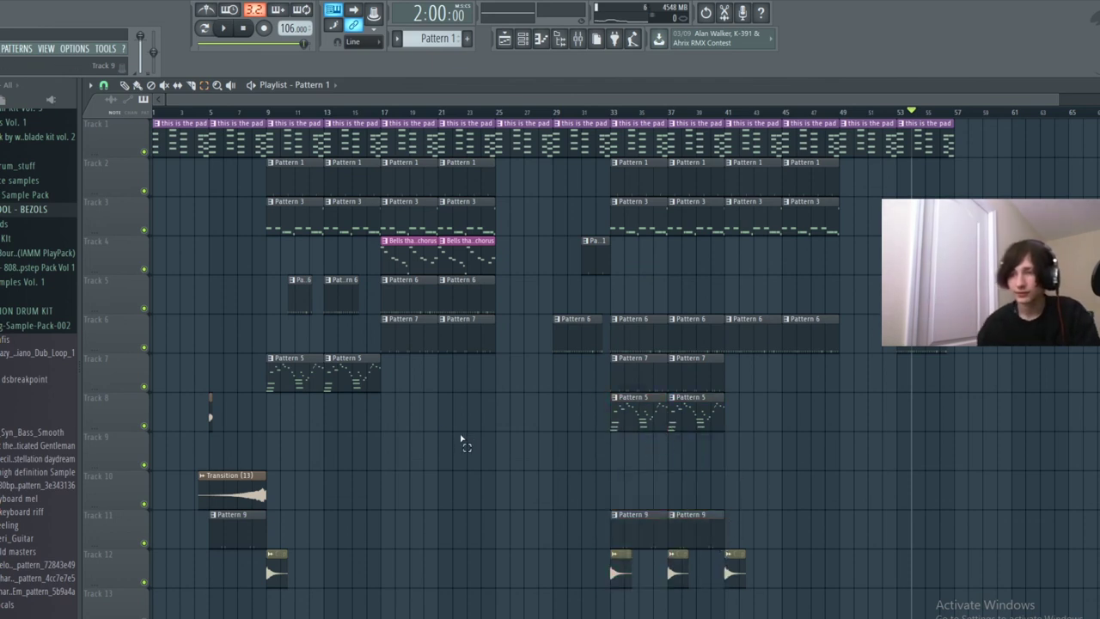
Duplicate the clips on Tracks 1 to 7 between bars 9 and 25, and place the copies from bar 57.
drag(290, 465, 478, 133)
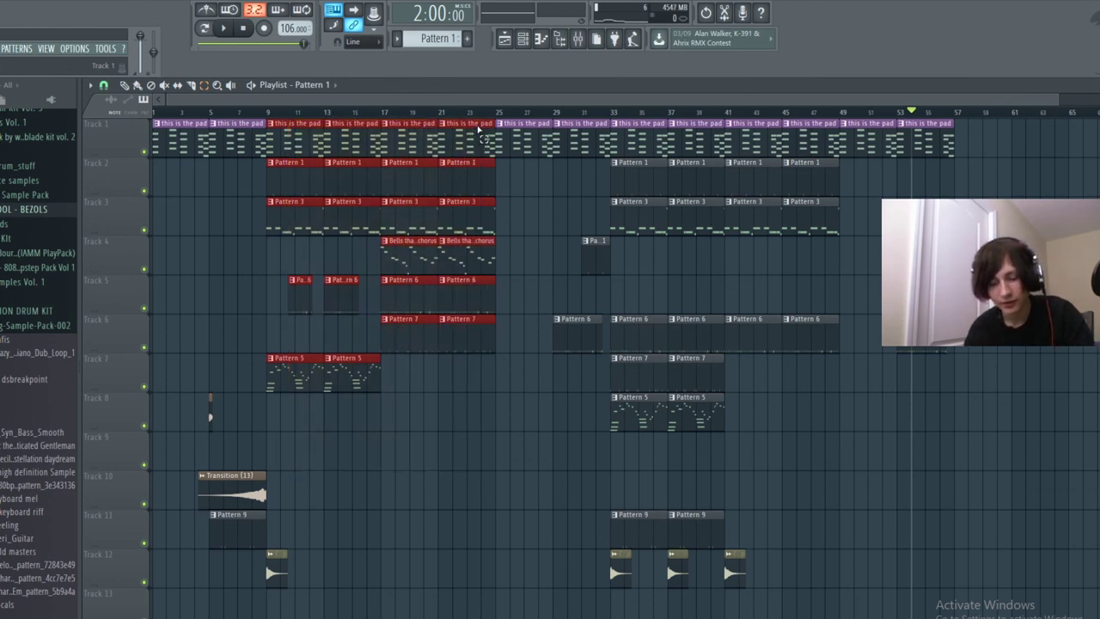
drag(401, 127, 300, 129)
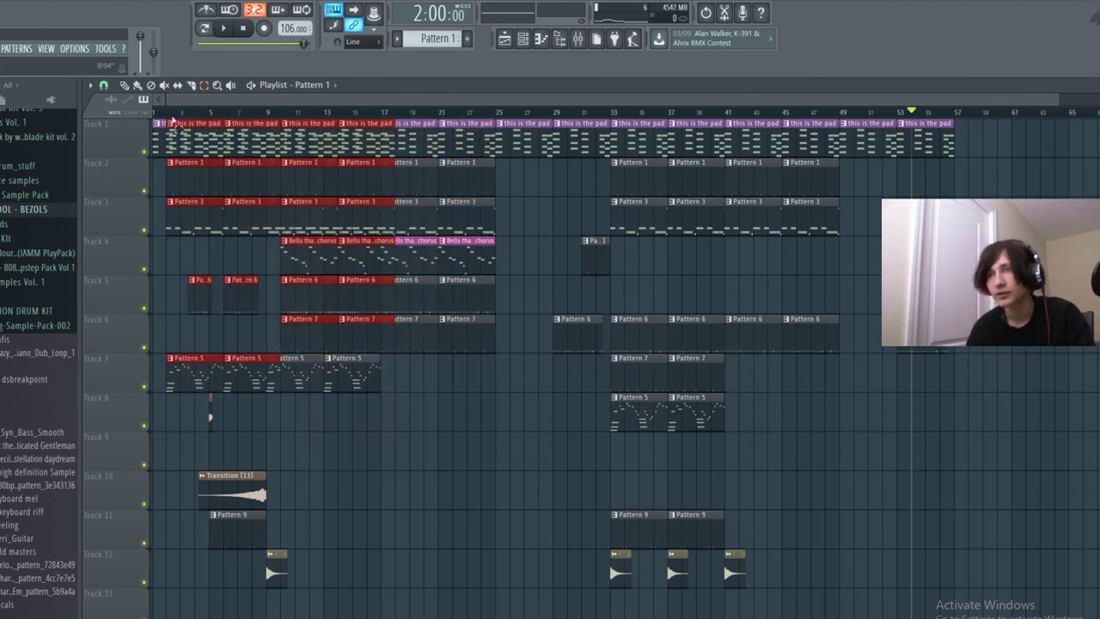
drag(175, 124, 942, 118)
scroll(900, 105, down, 3)
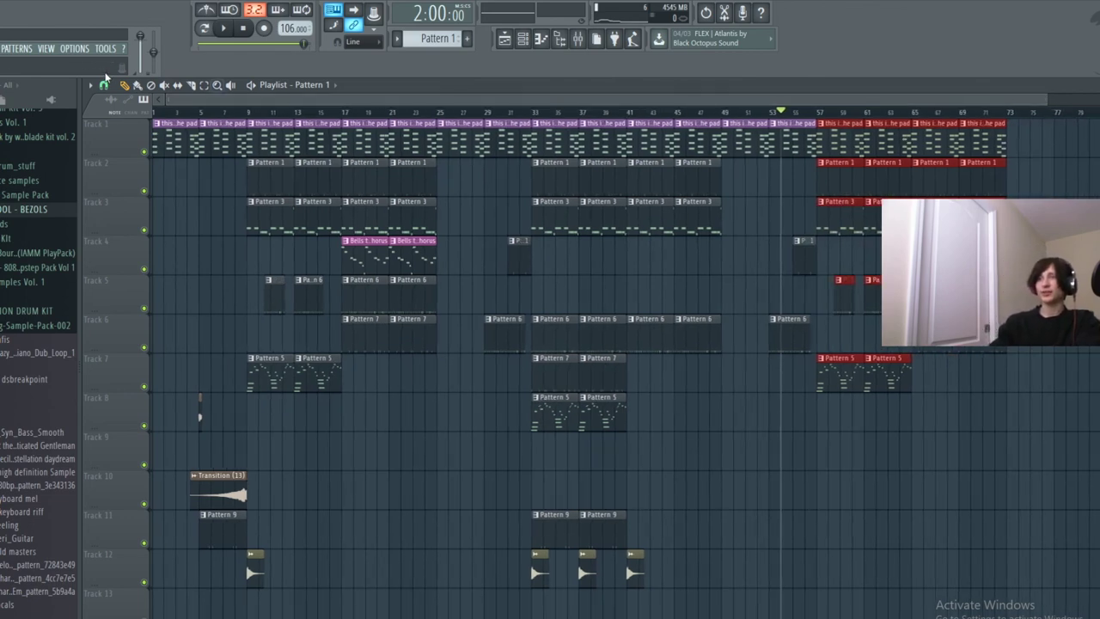
click(103, 85)
click(122, 121)
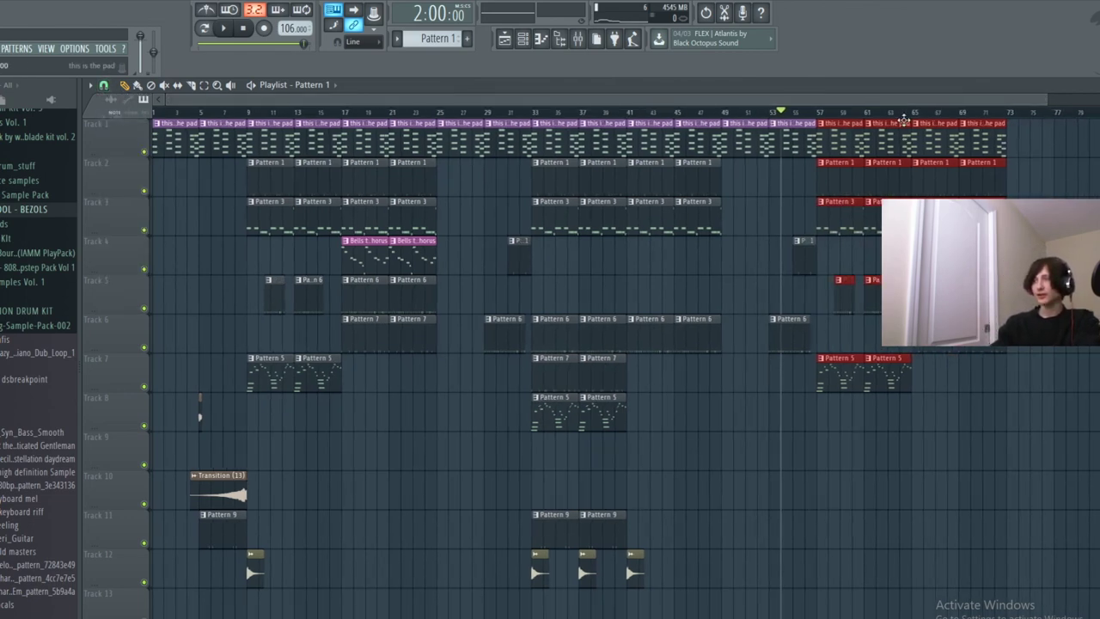
scroll(853, 116, up, 4)
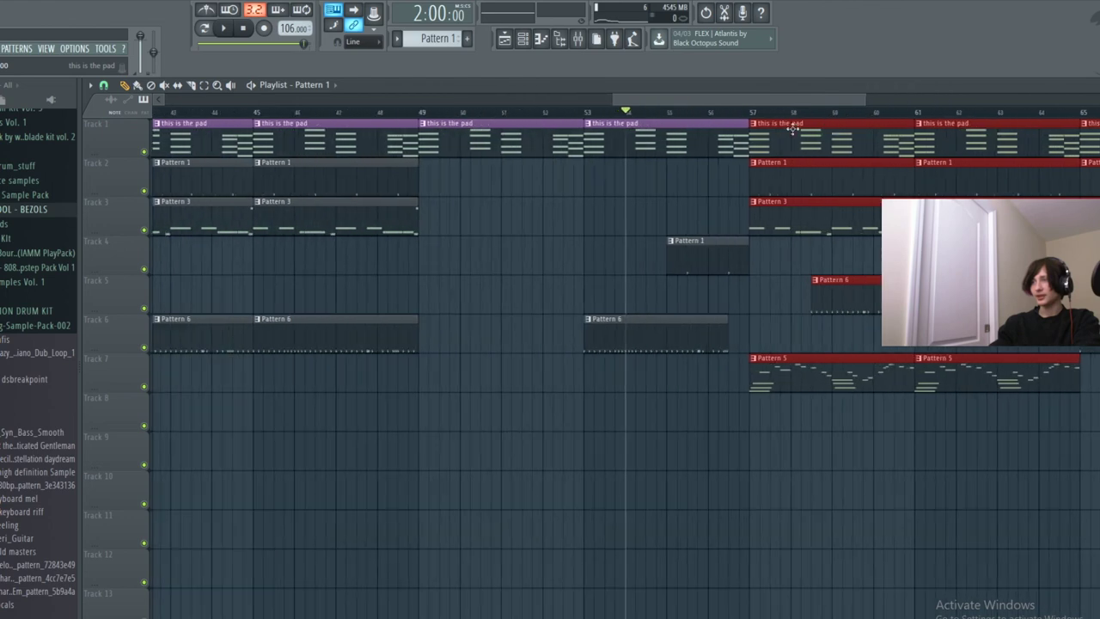
Play the lead-in to bar 57, stop playback, and paste a second copy of the section from bar 73.
key(space)
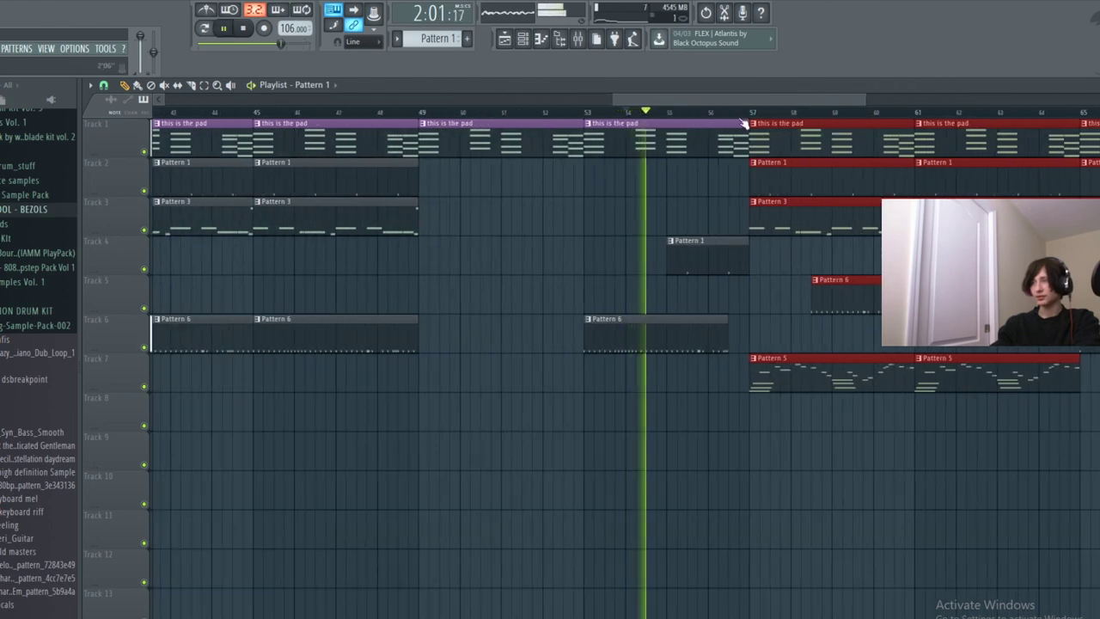
scroll(604, 99, down, 4)
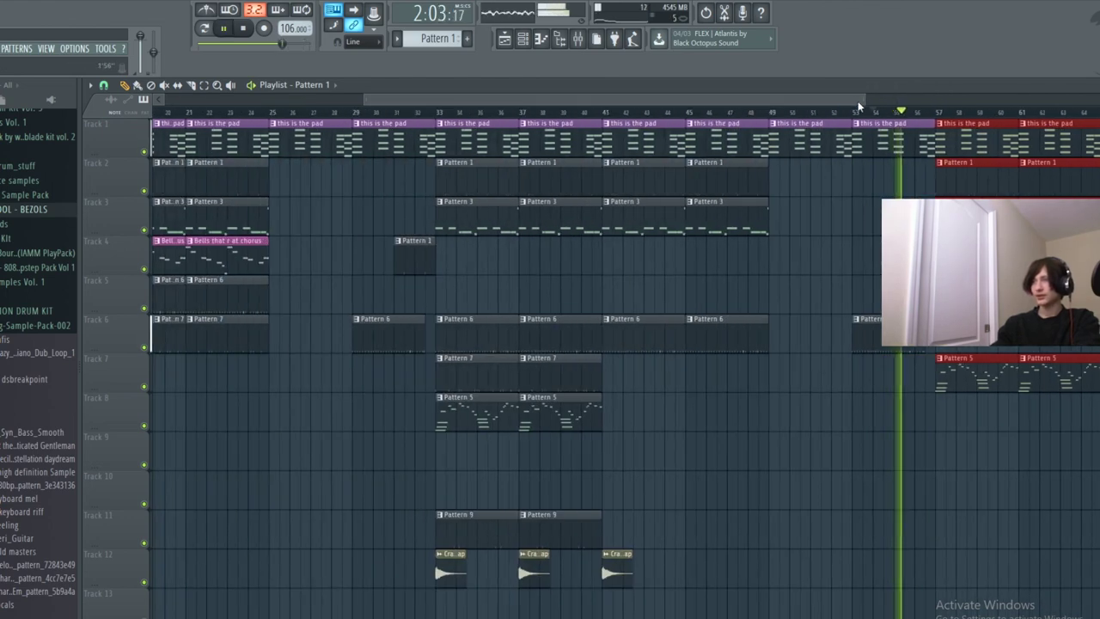
drag(972, 100, 1025, 114)
key(space)
key(ctrl+v)
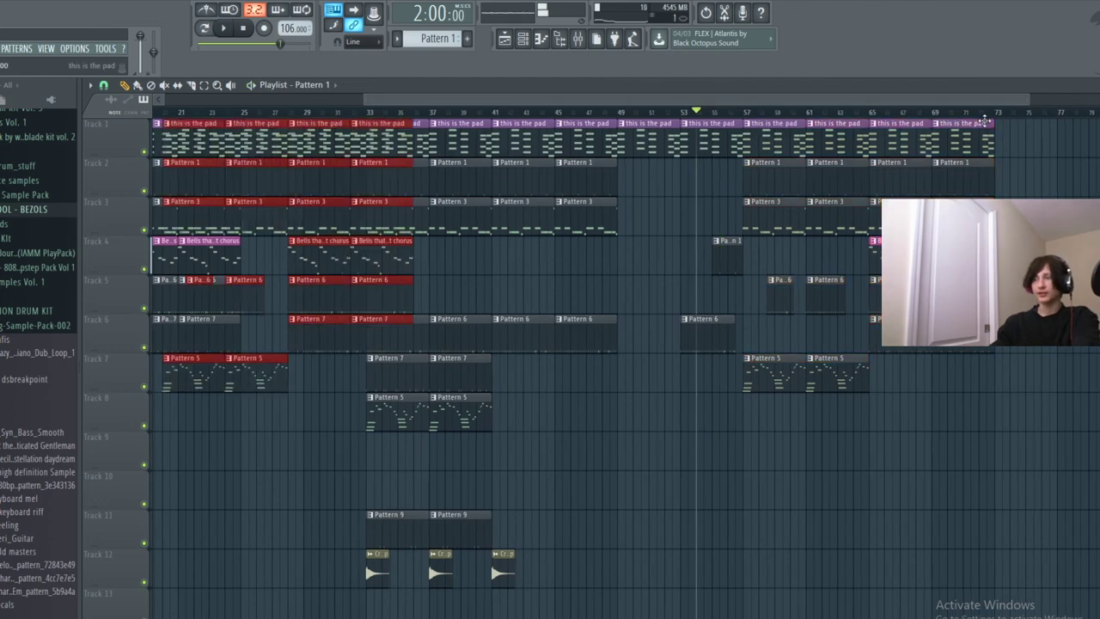
drag(196, 135, 1054, 146)
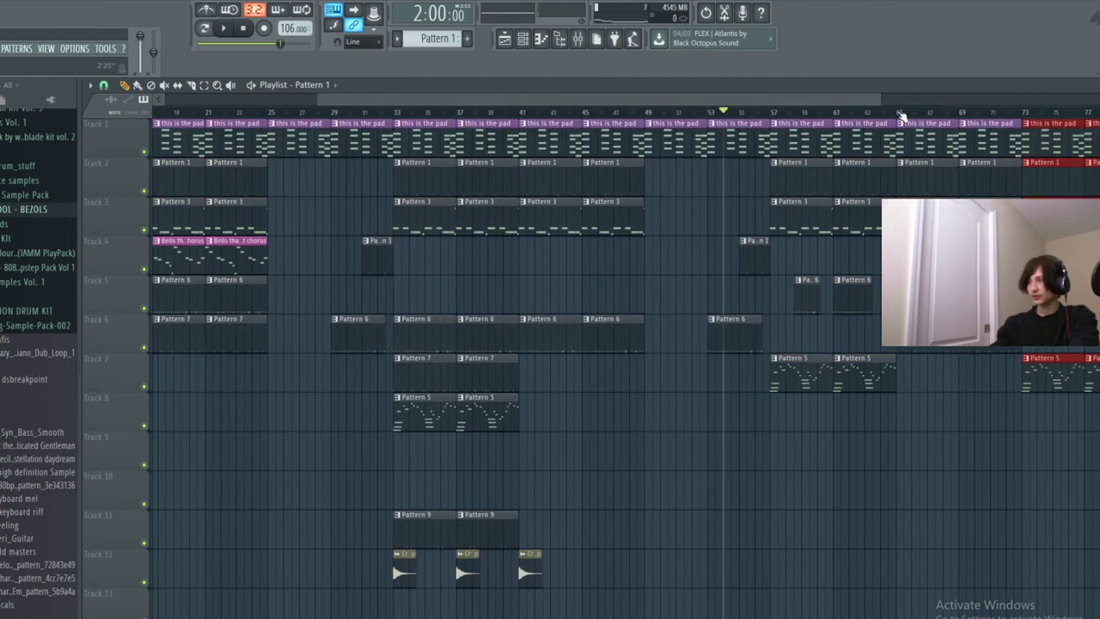
Start playback from about bar 70 and delete the two Pattern 5 clips on Track 7 at bars 73 and 77.
drag(878, 104, 1075, 104)
drag(855, 113, 767, 124)
key(space)
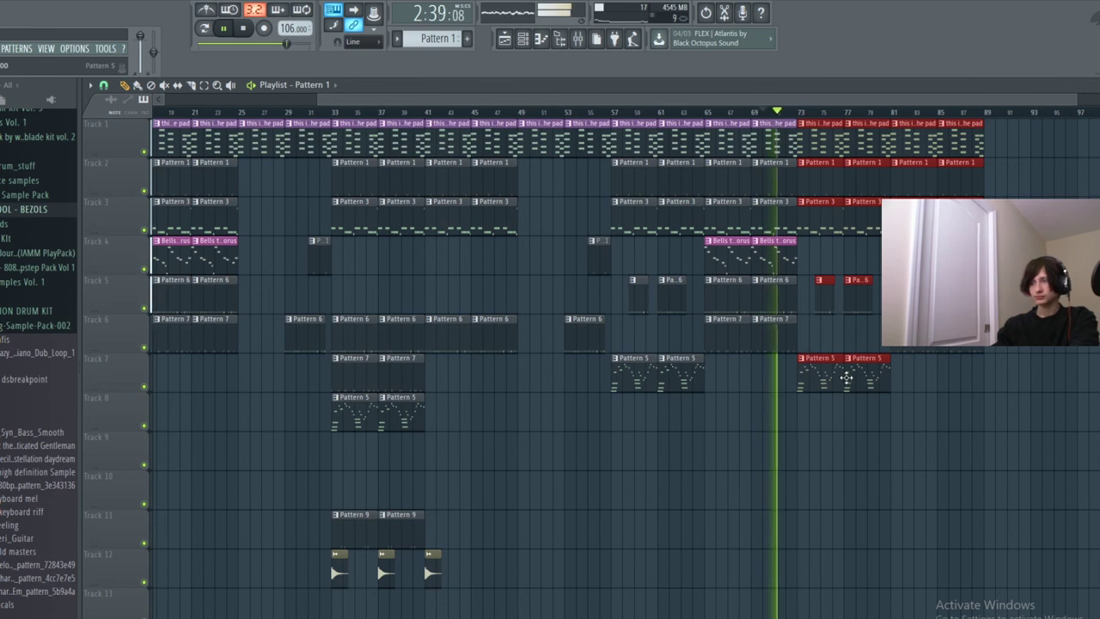
right_click(819, 379)
right_click(866, 384)
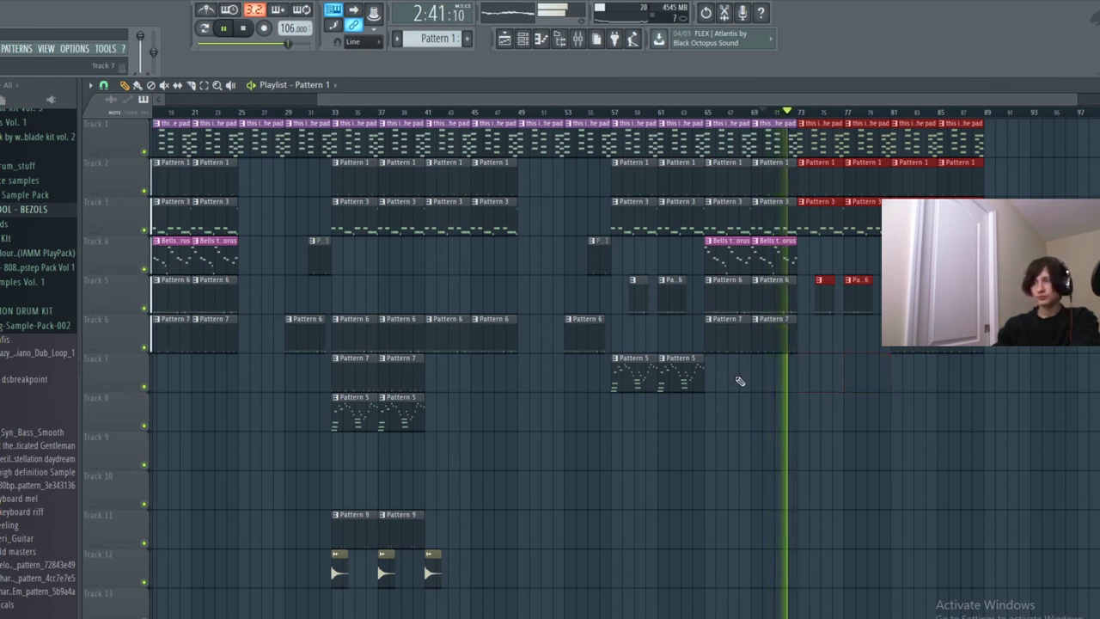
Save the project as "learn beat" in the Projects folder, stop playback, and save it once more.
click(0, 49)
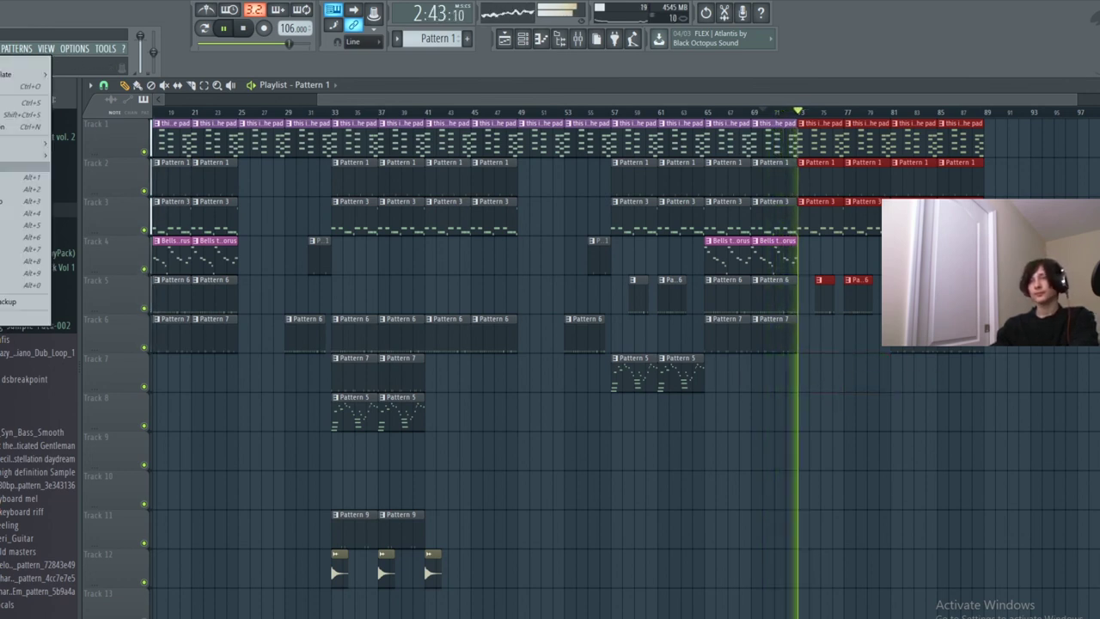
click(3, 102)
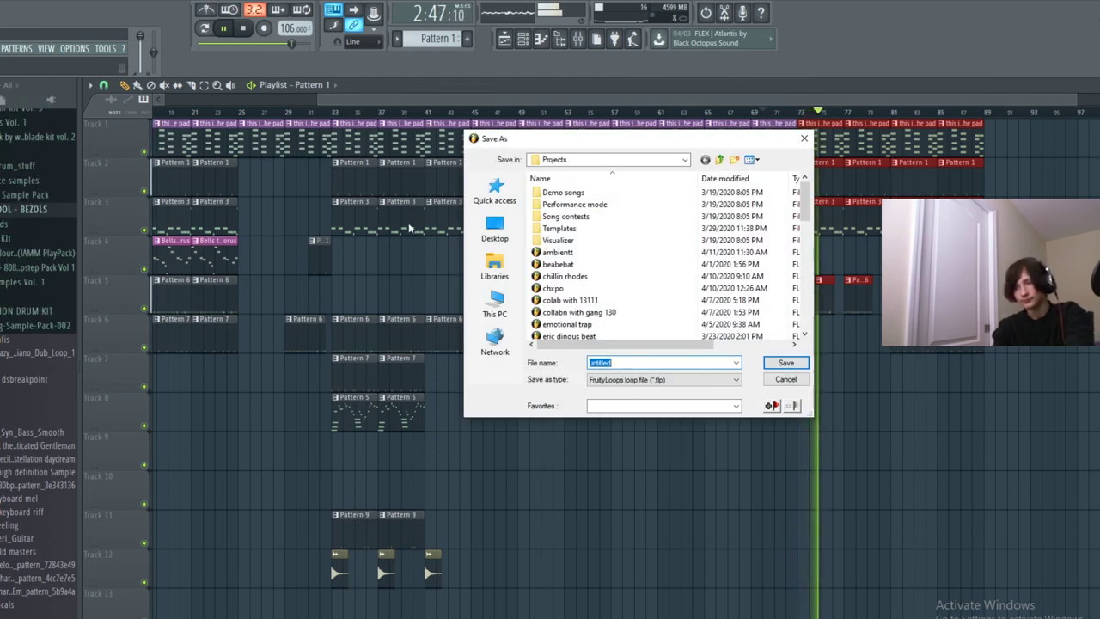
text(learn beat)
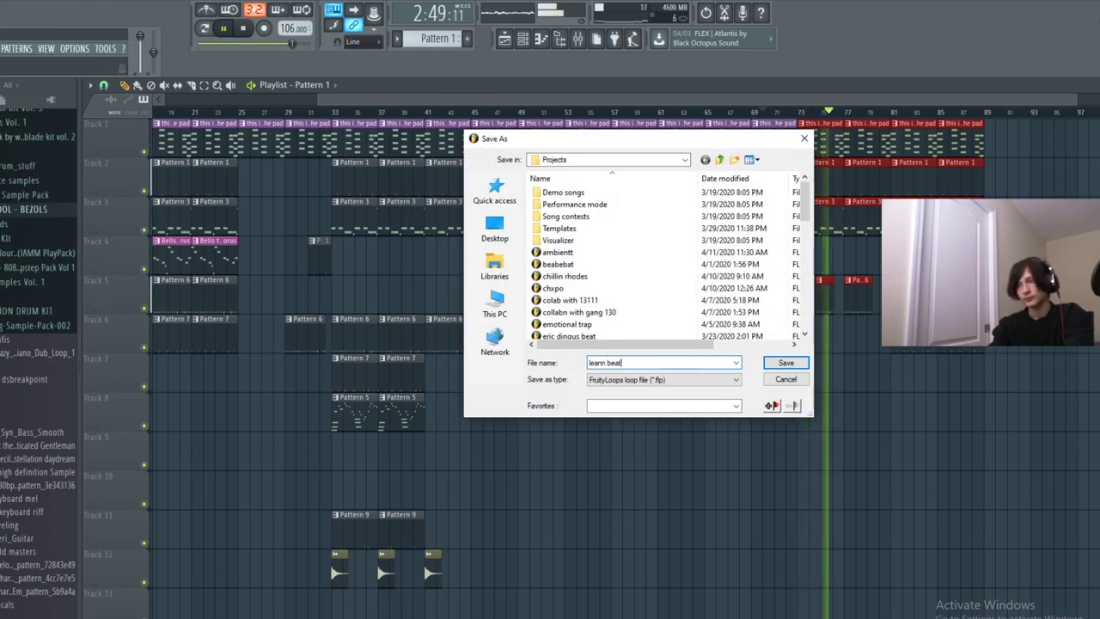
key(Return)
key(space)
click(0, 49)
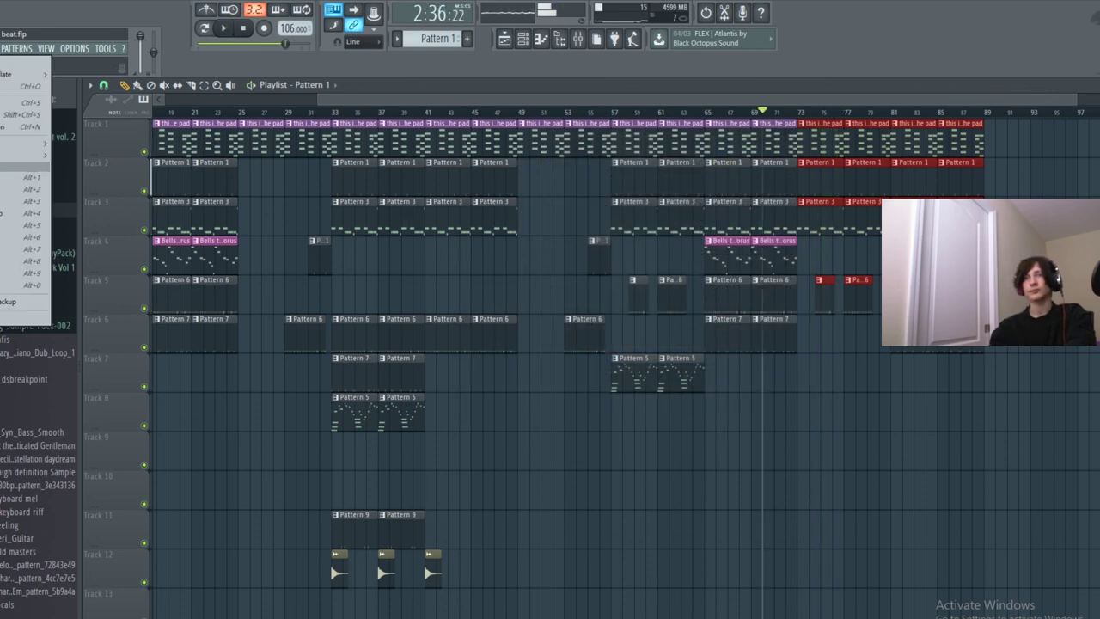
click(4, 102)
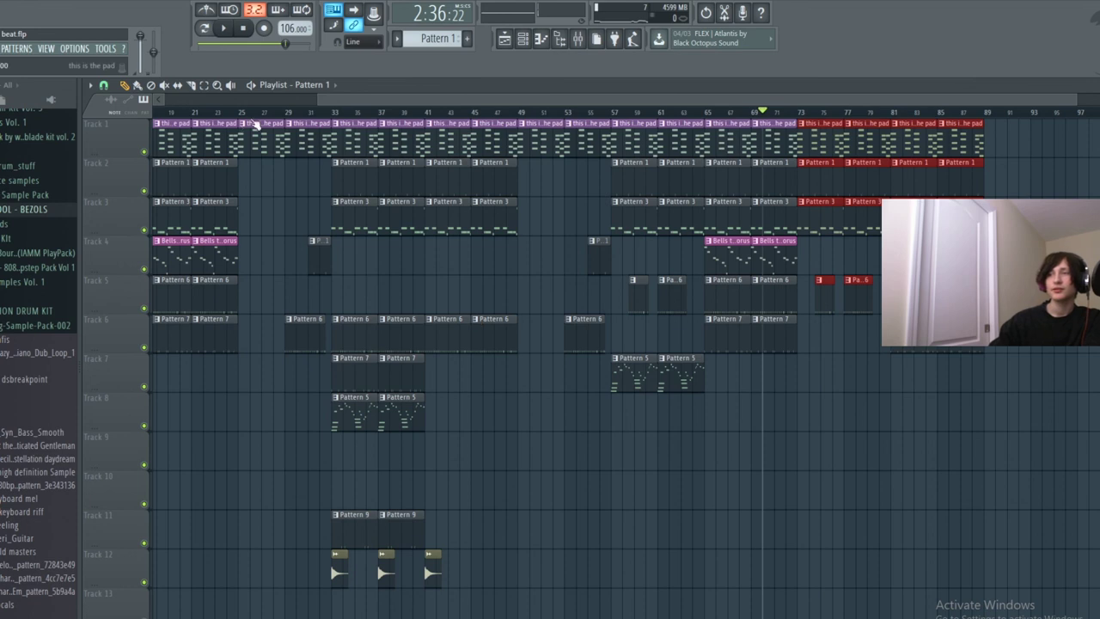
Return the playback position to the start of the song.
drag(321, 95, 187, 101)
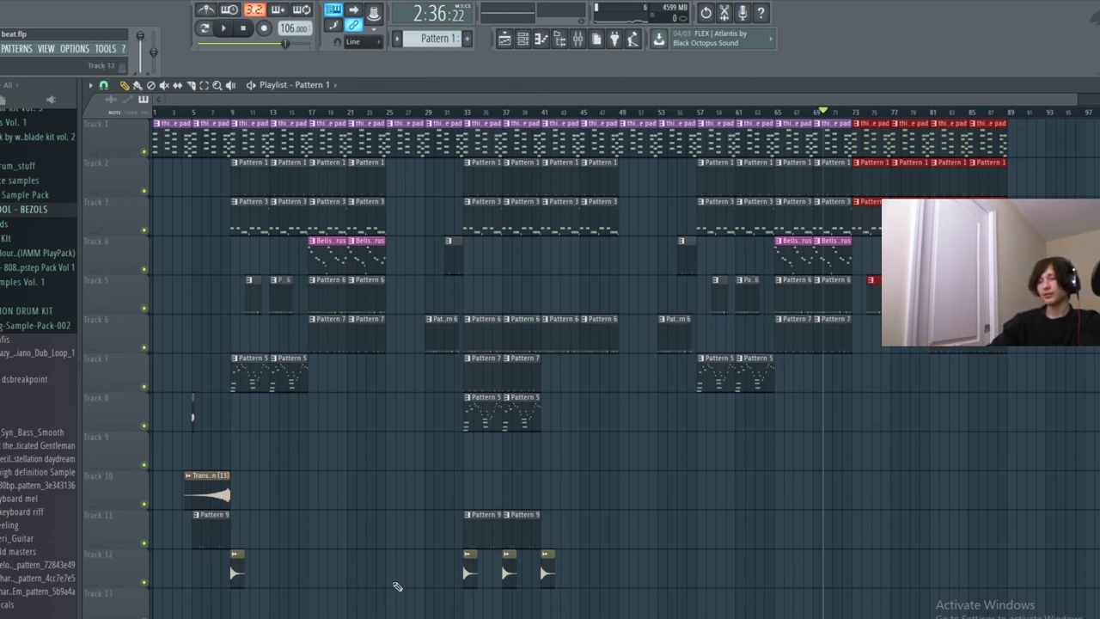
click(319, 113)
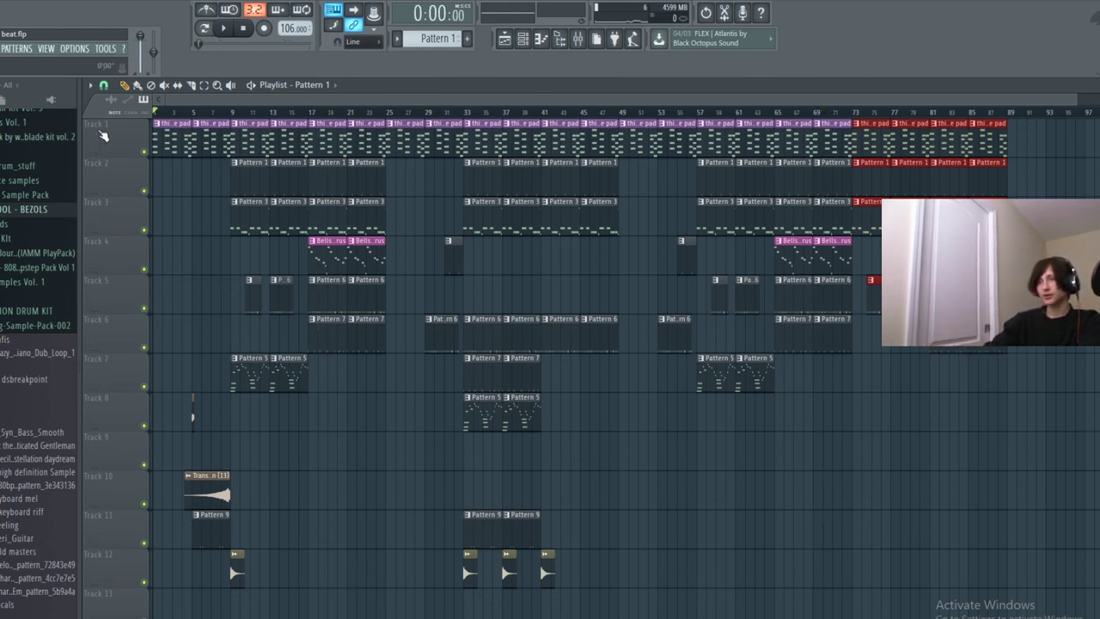